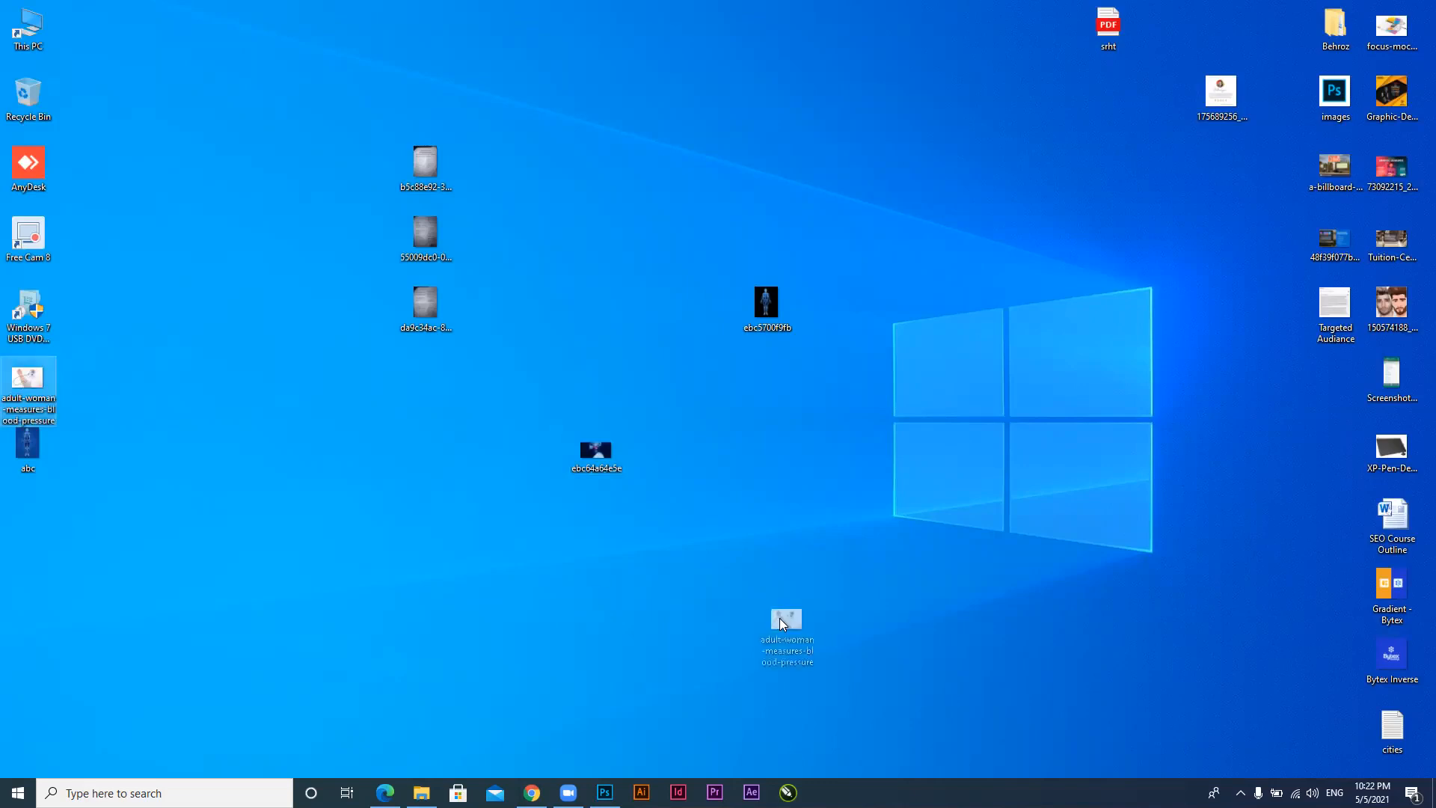
Place the adult-woman-measures-blood-pressure image from the desktop into the Untitled-1 document in Photoshop
{"action": "left_click_drag", "start_coordinate": [603, 782], "coordinate": [664, 404]}
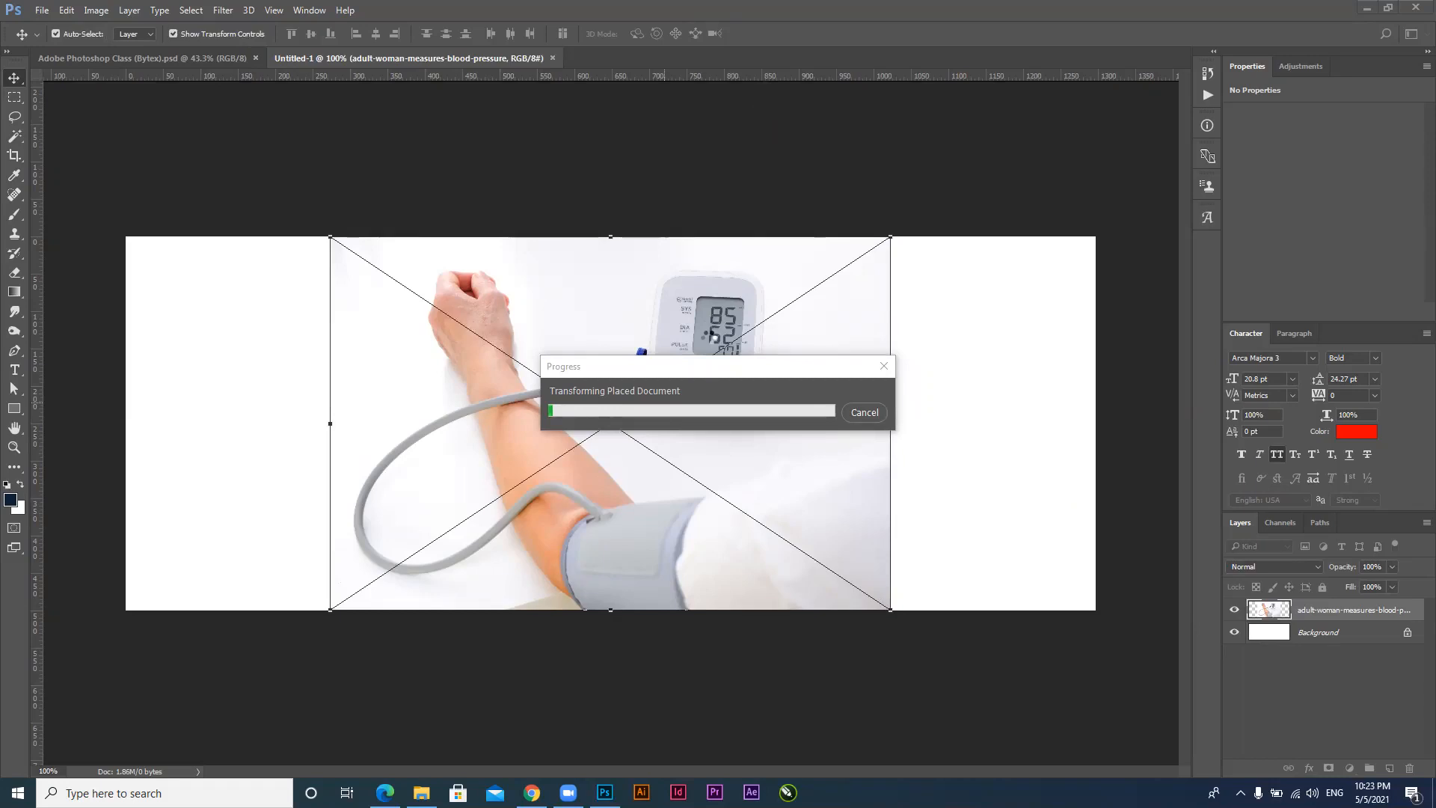
{"action": "key", "text": "super+d"}
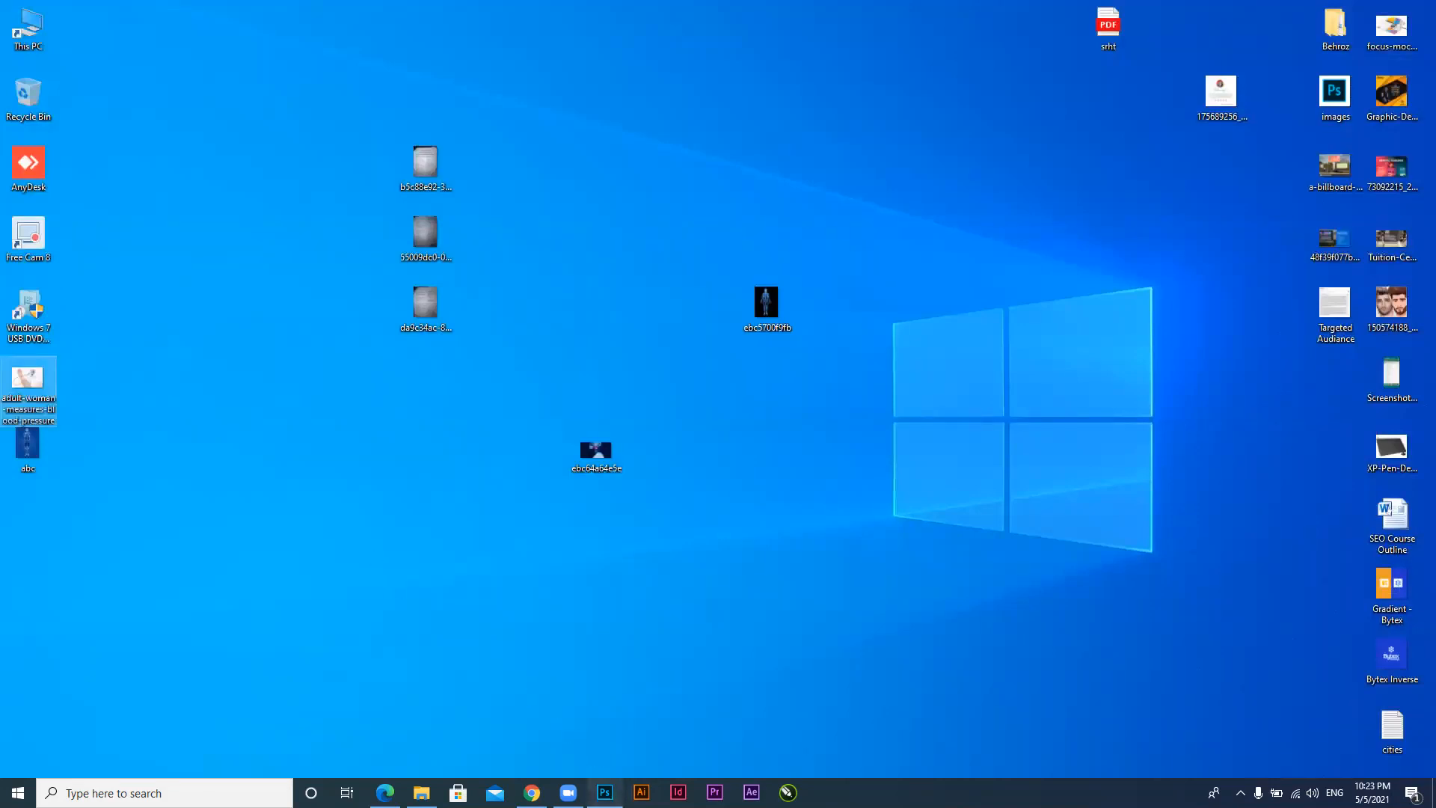
{"action": "left_click", "coordinate": [604, 791]}
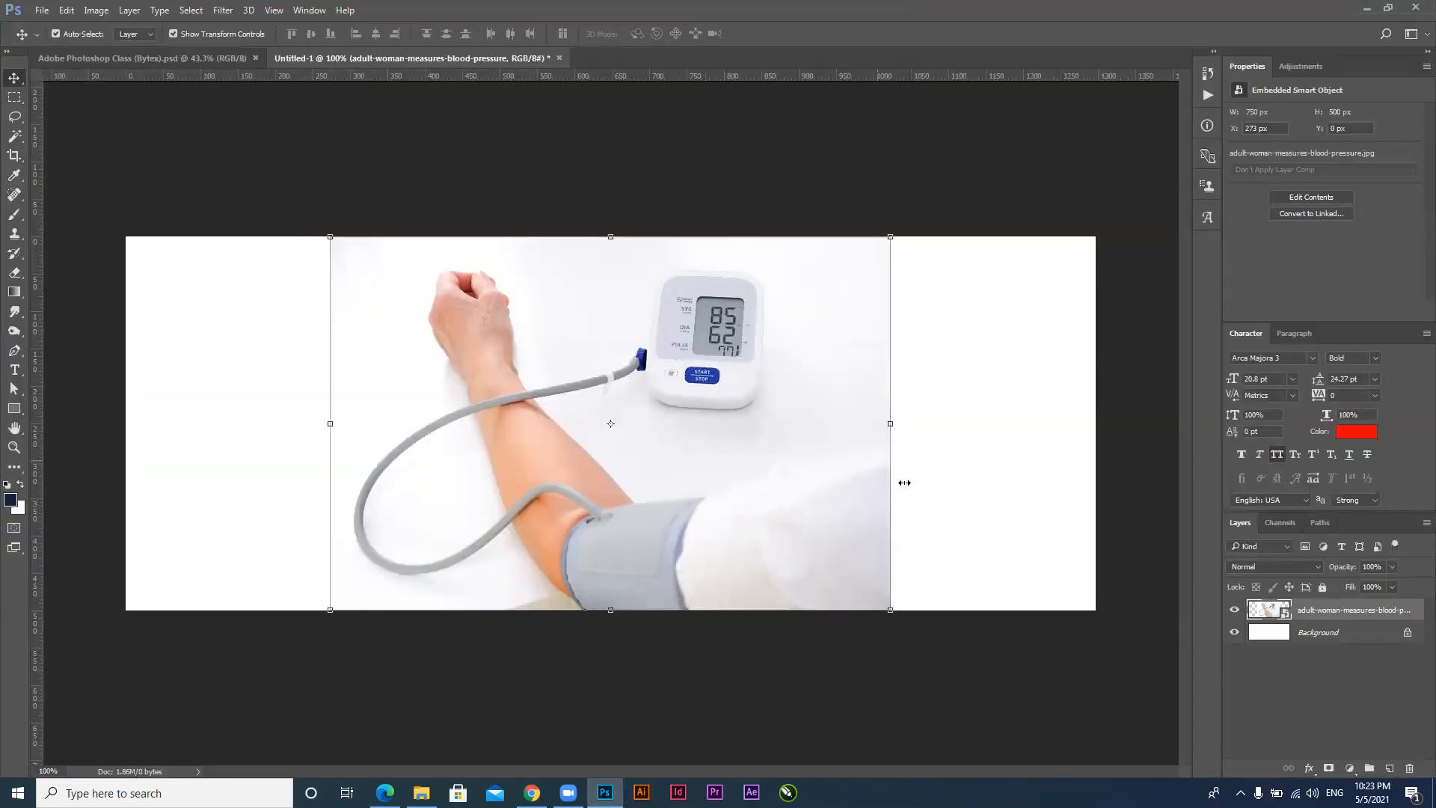
Rasterize the placed blood-pressure photo's smart object layer
{"action": "left_click", "coordinate": [1022, 554]}
{"action": "left_click", "coordinate": [1346, 609]}
{"action": "right_click", "coordinate": [1391, 613]}
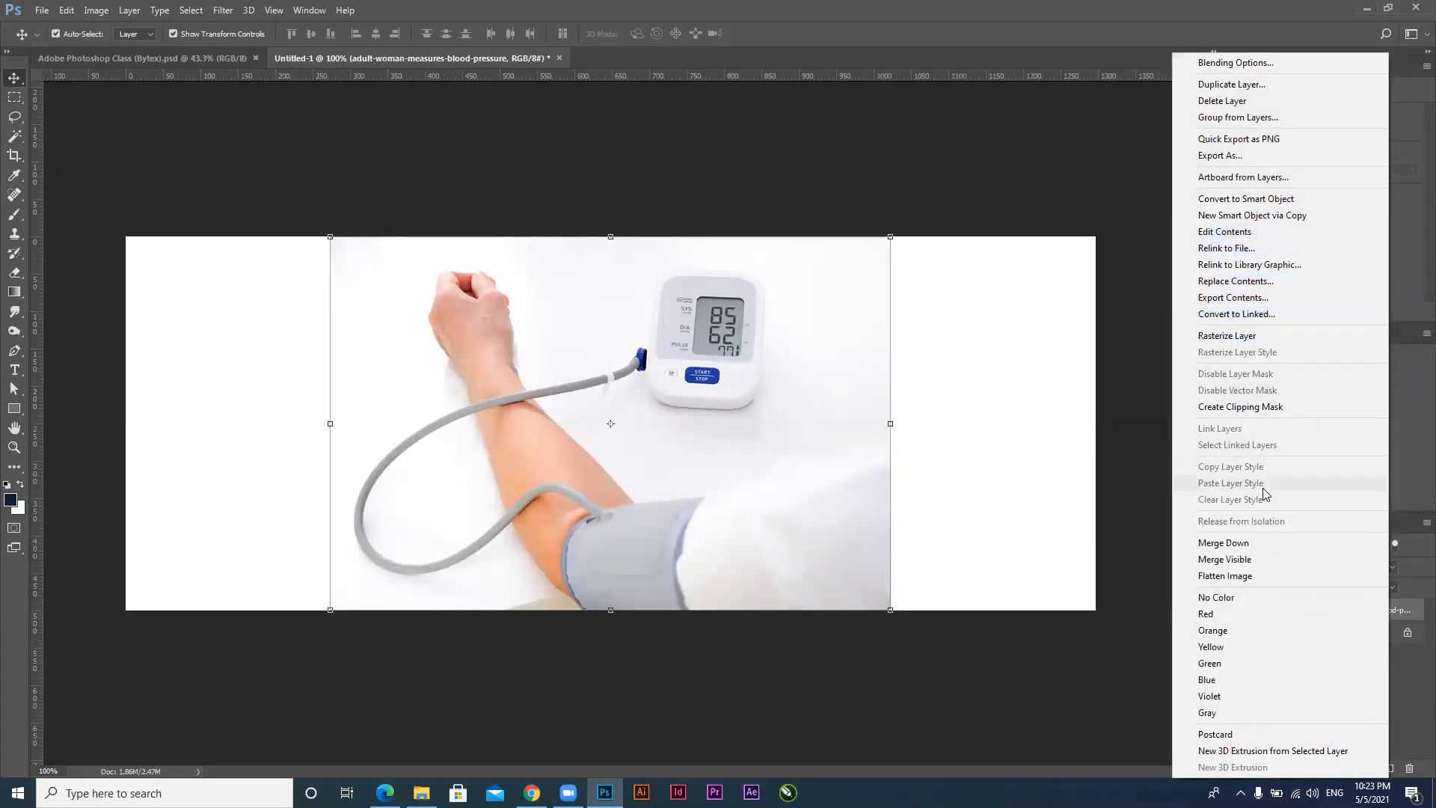
{"action": "left_click", "coordinate": [1242, 334]}
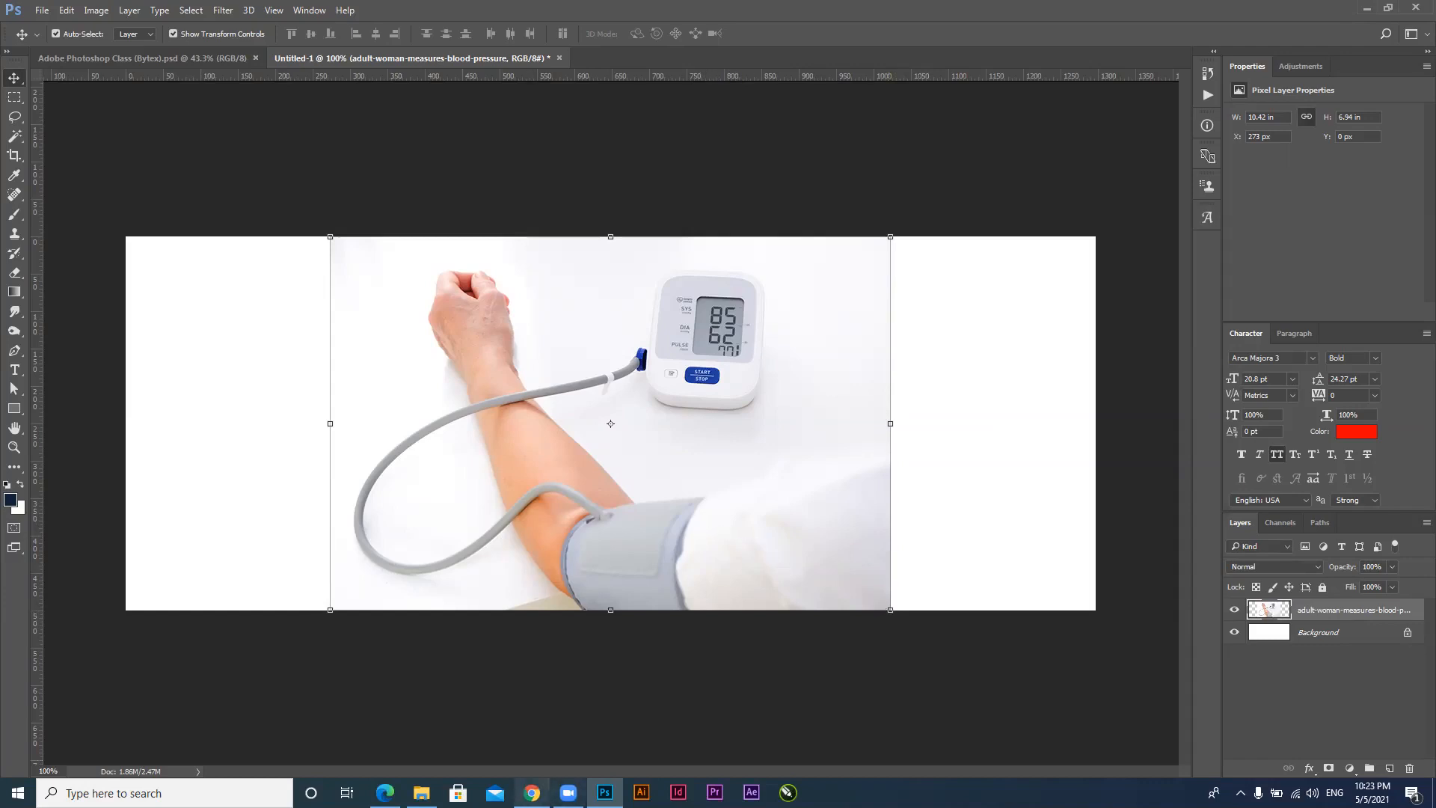
Switch to Edge, search Google Images for "nature" and preview the Wikipedia waterfall picture
{"action": "left_click", "coordinate": [531, 791]}
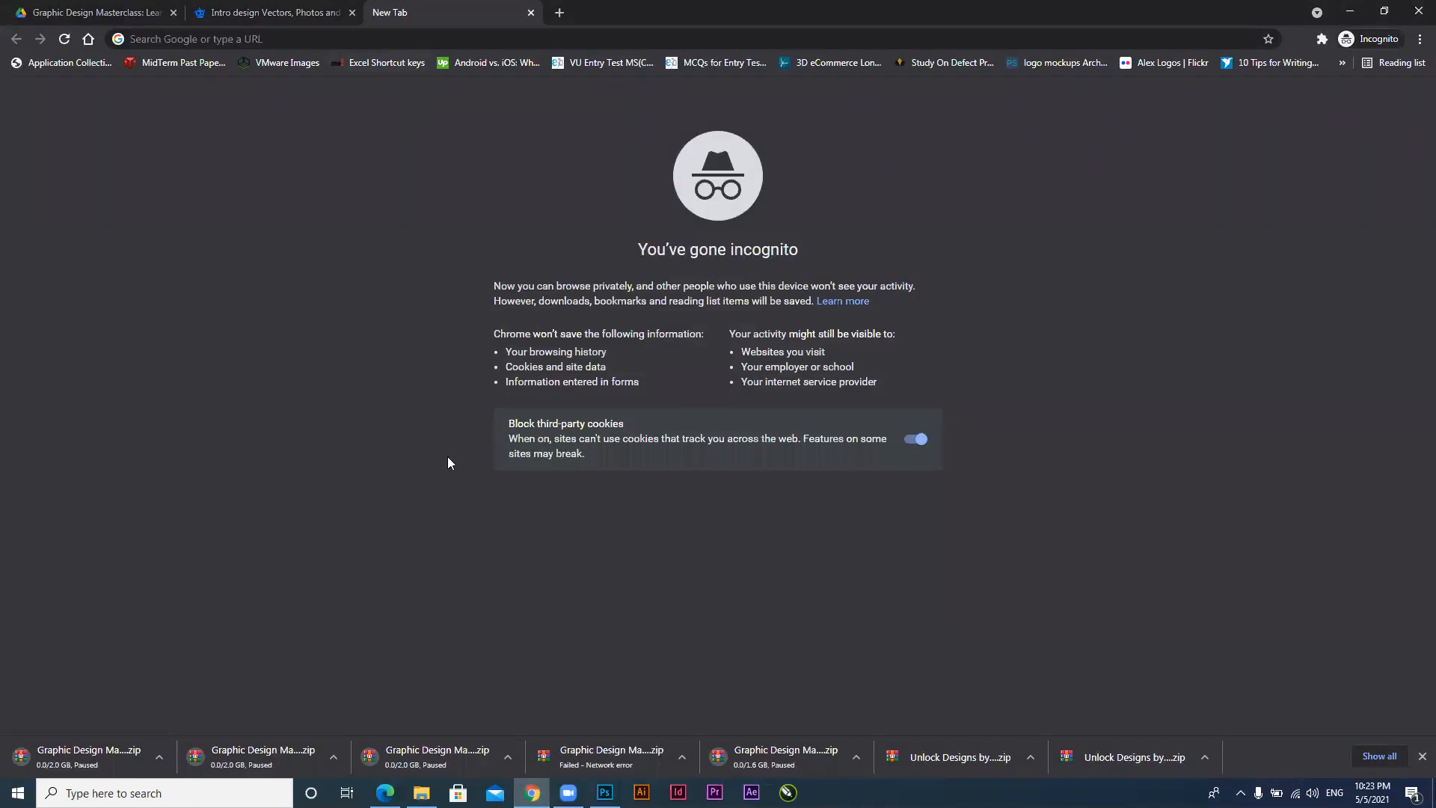
{"action": "left_click", "coordinate": [604, 792]}
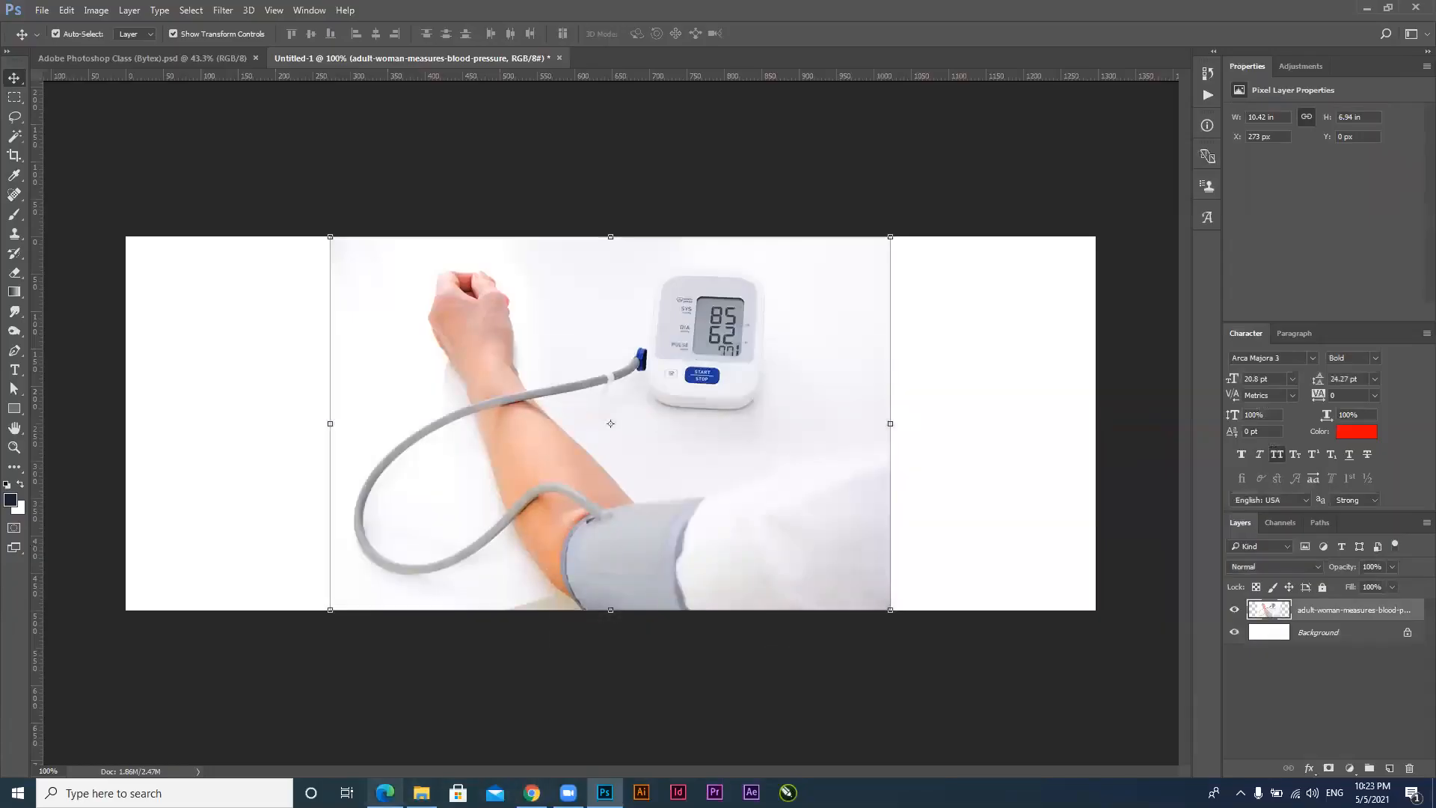
{"action": "left_click", "coordinate": [385, 792]}
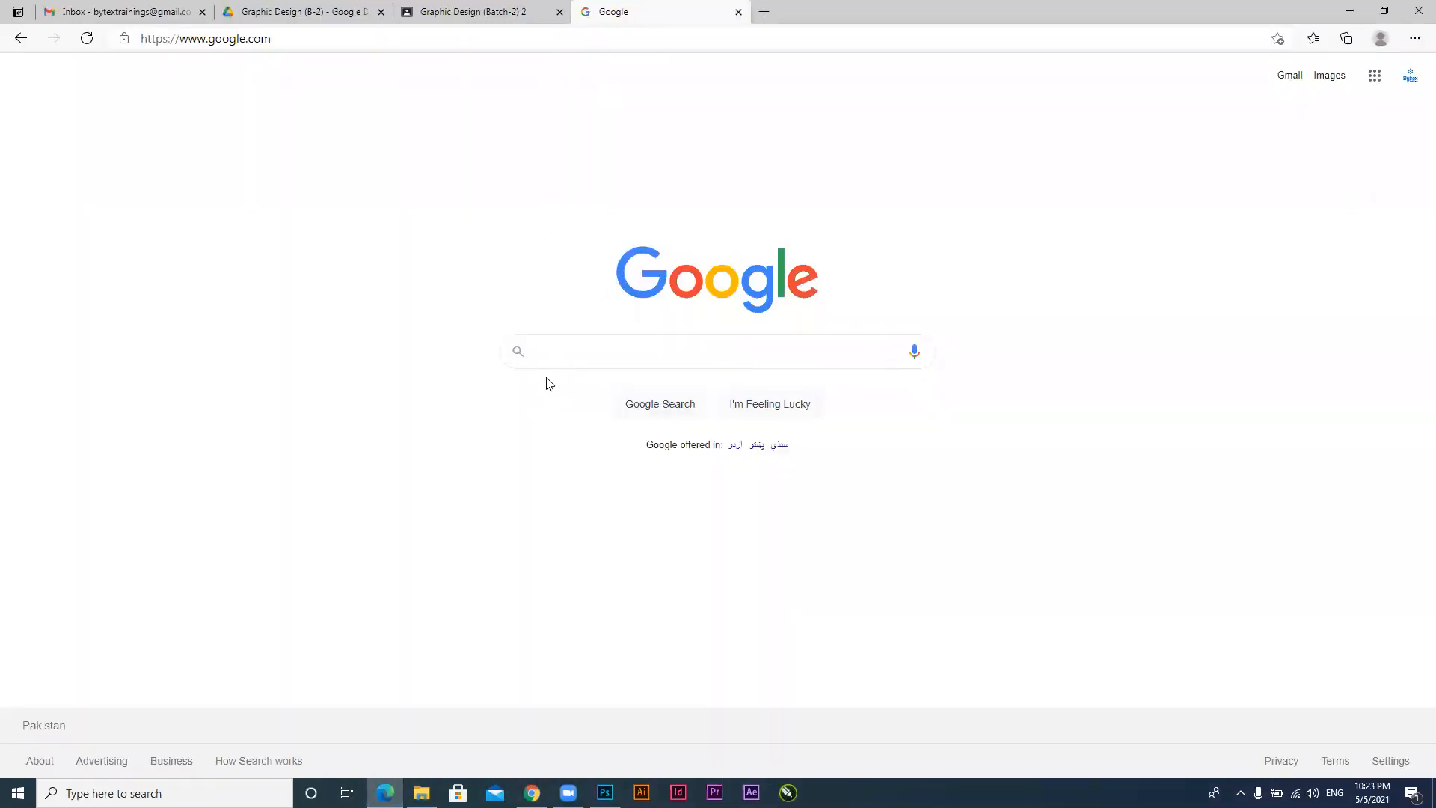
{"action": "left_click", "coordinate": [557, 341]}
{"action": "type", "text": "nature"}
{"action": "key", "text": "Return"}
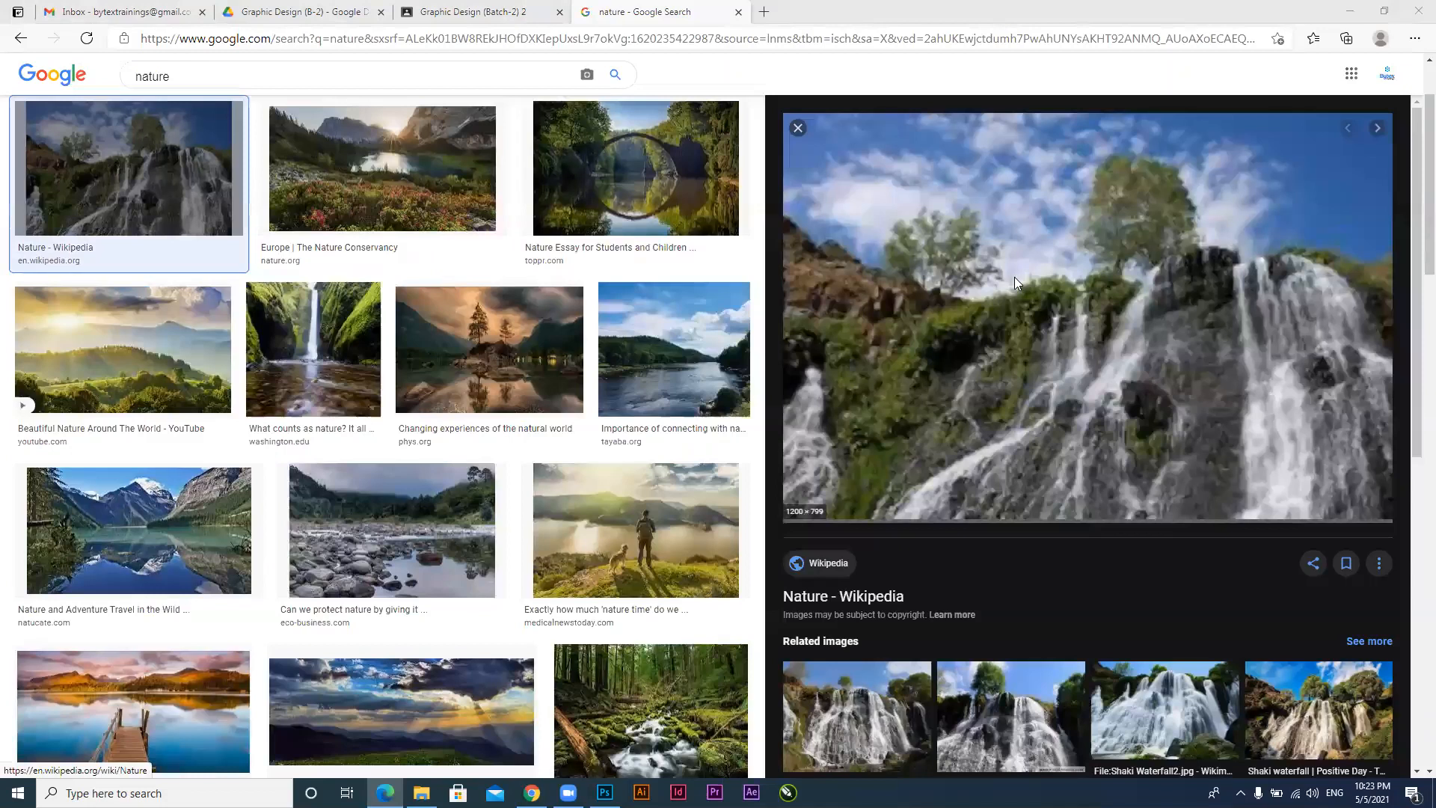
Copy the Wikipedia waterfall image and paste it into the Photoshop document in place of the blood-pressure photo
{"action": "right_click", "coordinate": [1015, 278]}
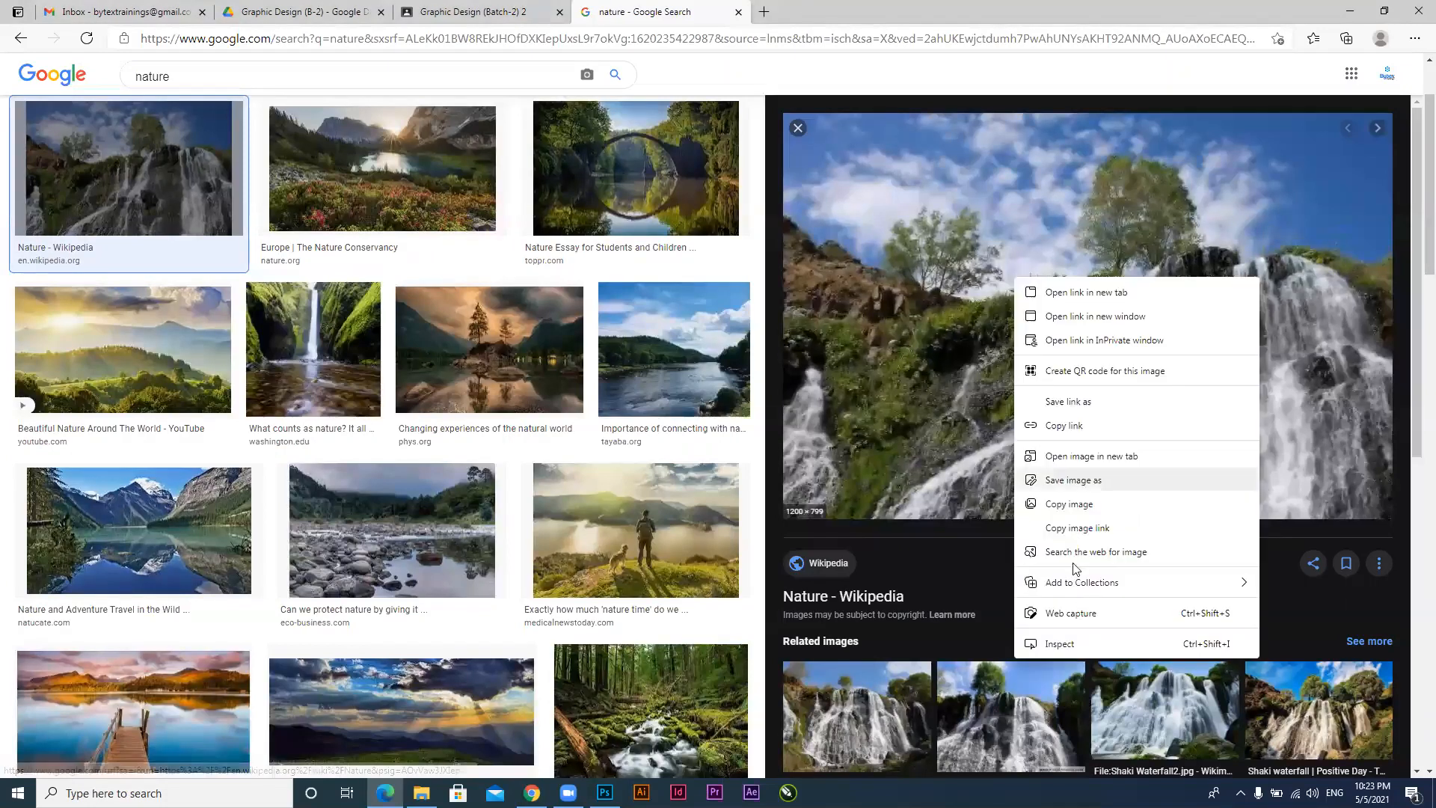
{"action": "left_click", "coordinate": [1081, 511]}
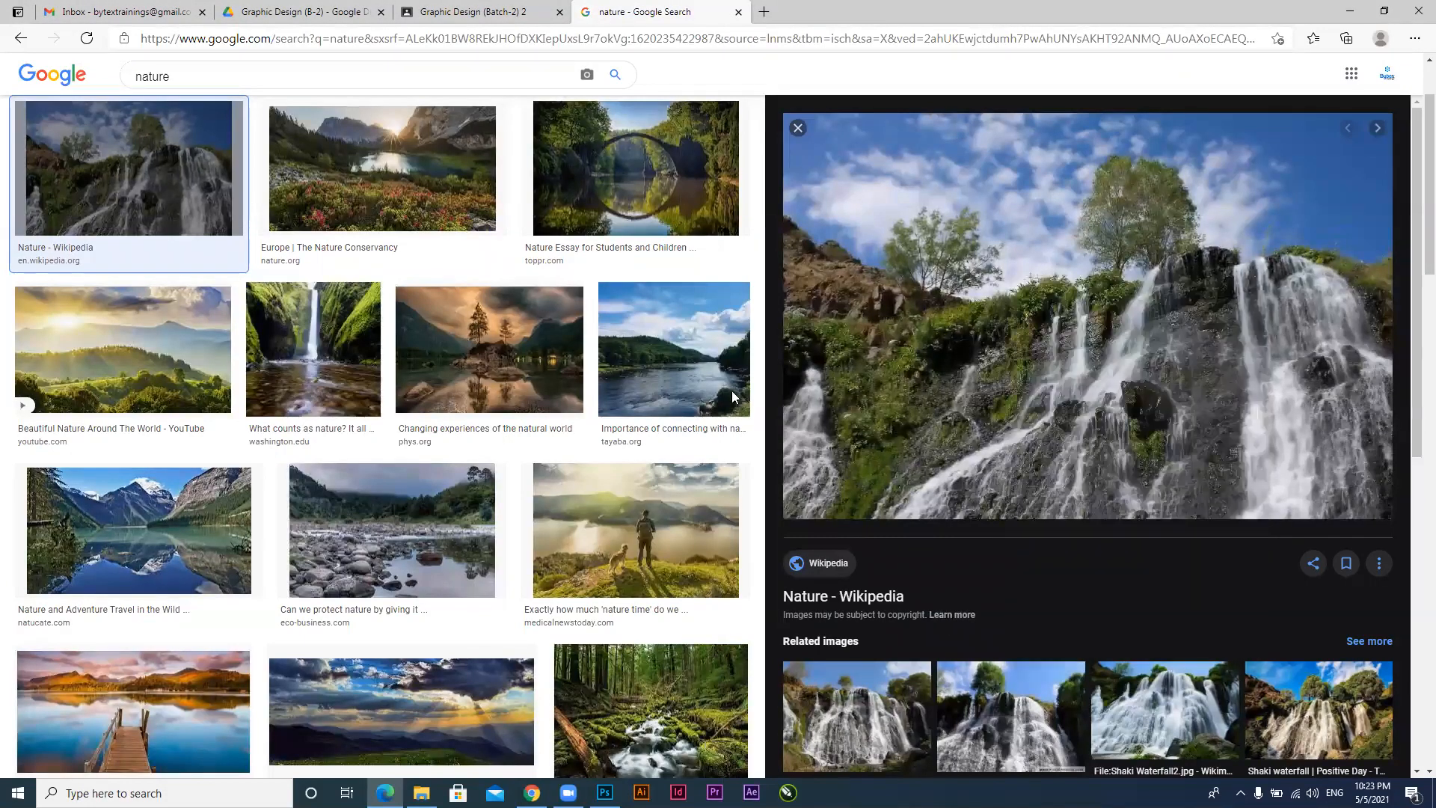
{"action": "key", "text": "alt+Tab"}
{"action": "key", "text": "Delete"}
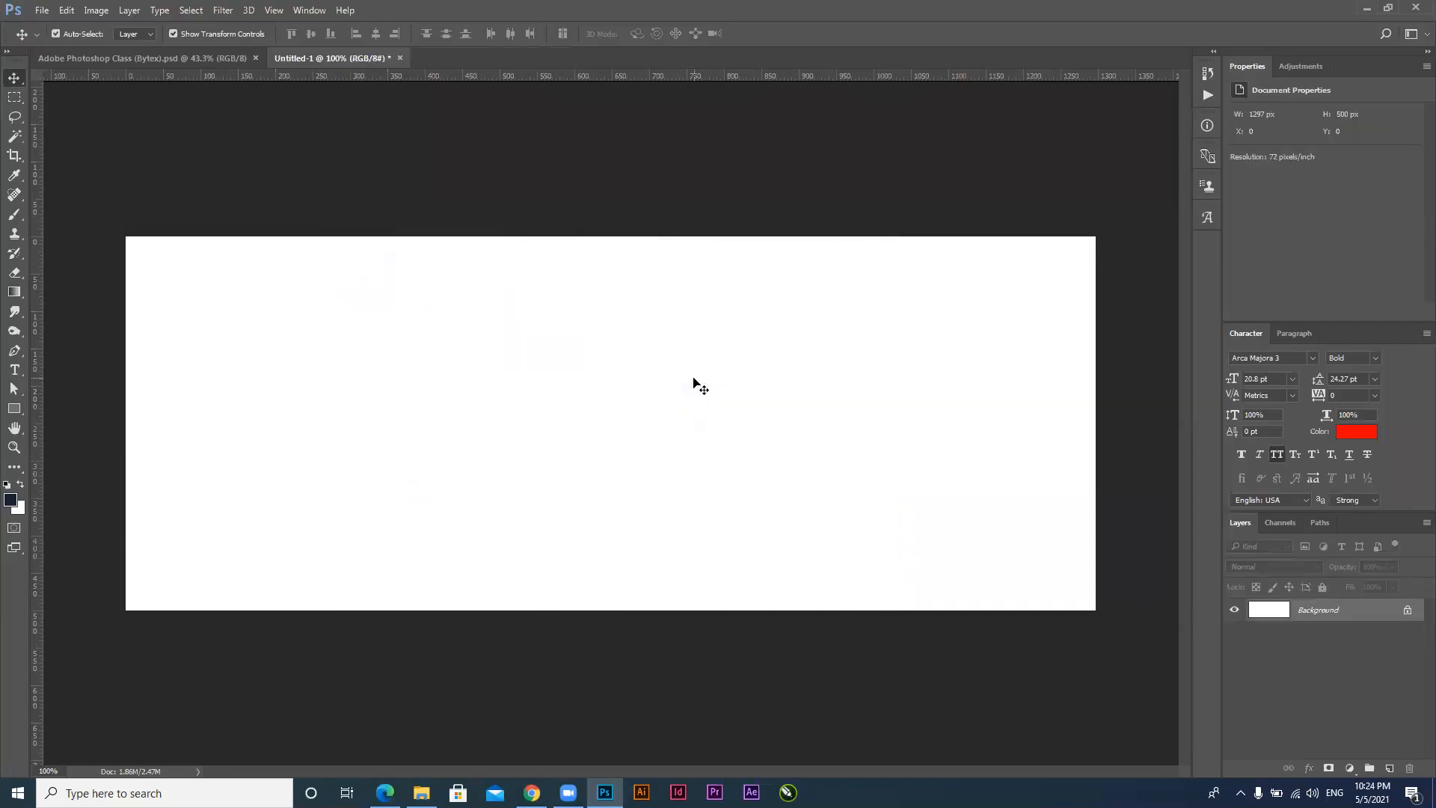
{"action": "key", "text": "ctrl+v"}
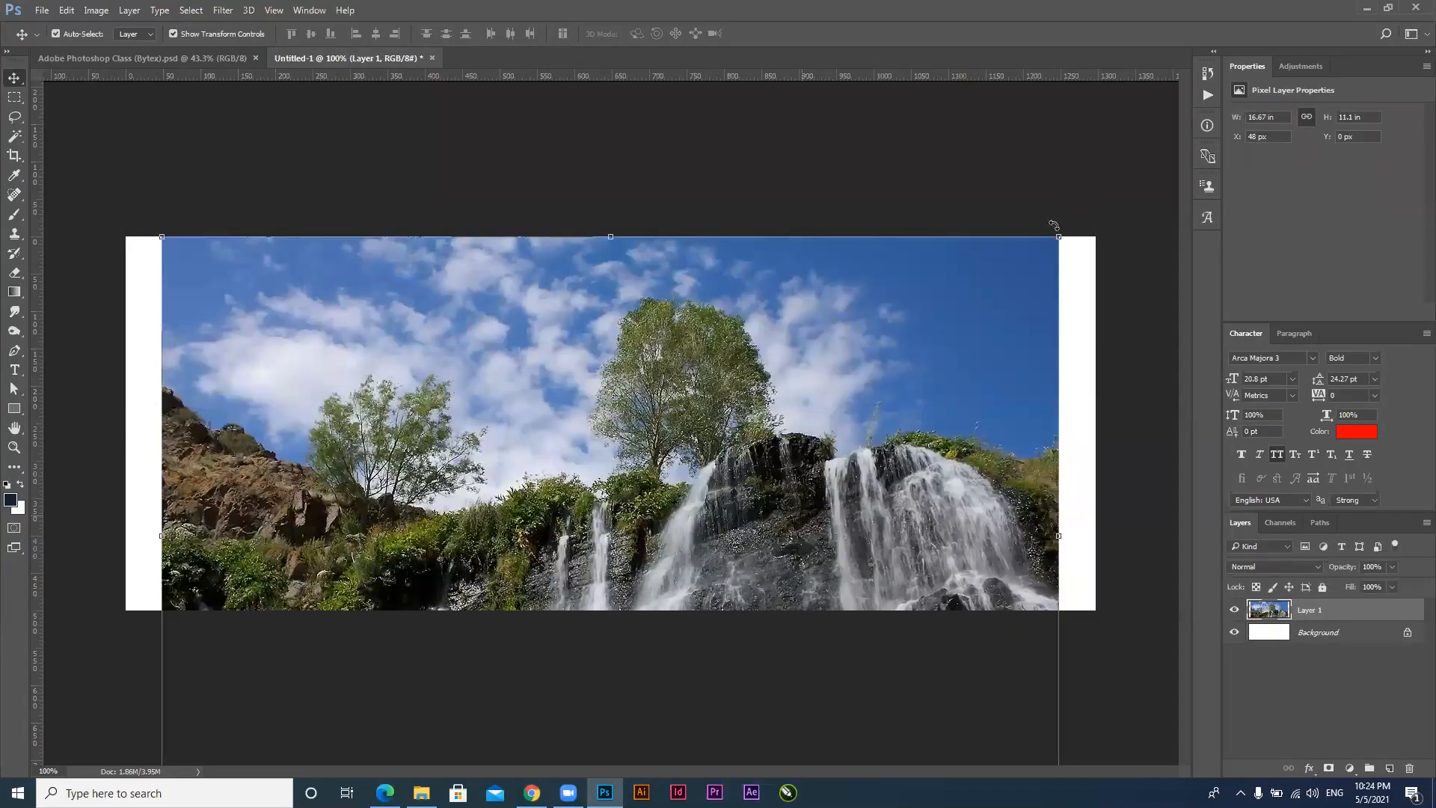
Turn off Show Transform Controls and use Free Transform to scale the waterfall layer to about 96%, placed at the canvas's upper edge
{"action": "left_click", "coordinate": [205, 35]}
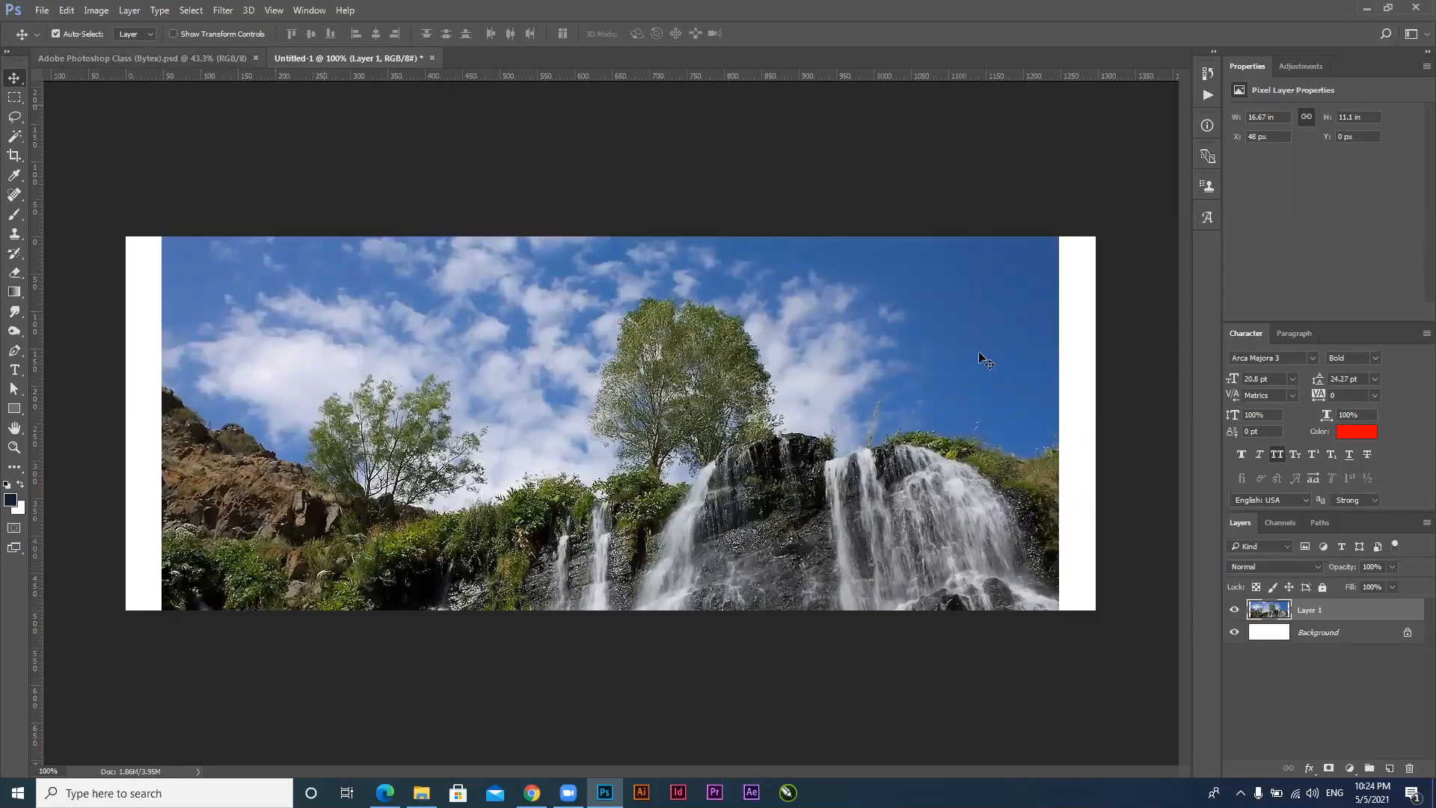
{"action": "key", "text": "ctrl"}
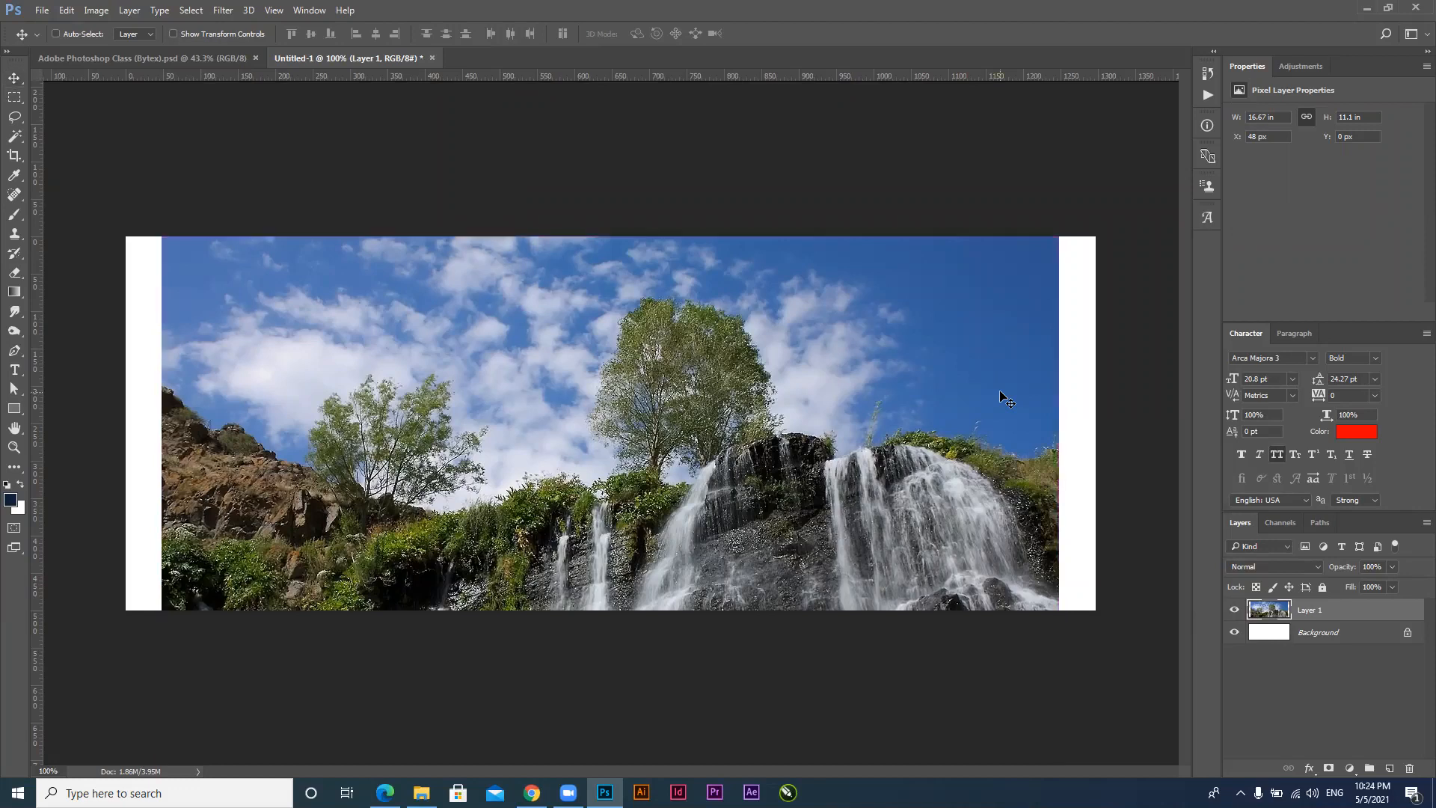
{"action": "key", "text": "ctrl+t"}
{"action": "left_click_drag", "start_coordinate": [1063, 247], "coordinate": [986, 338]}
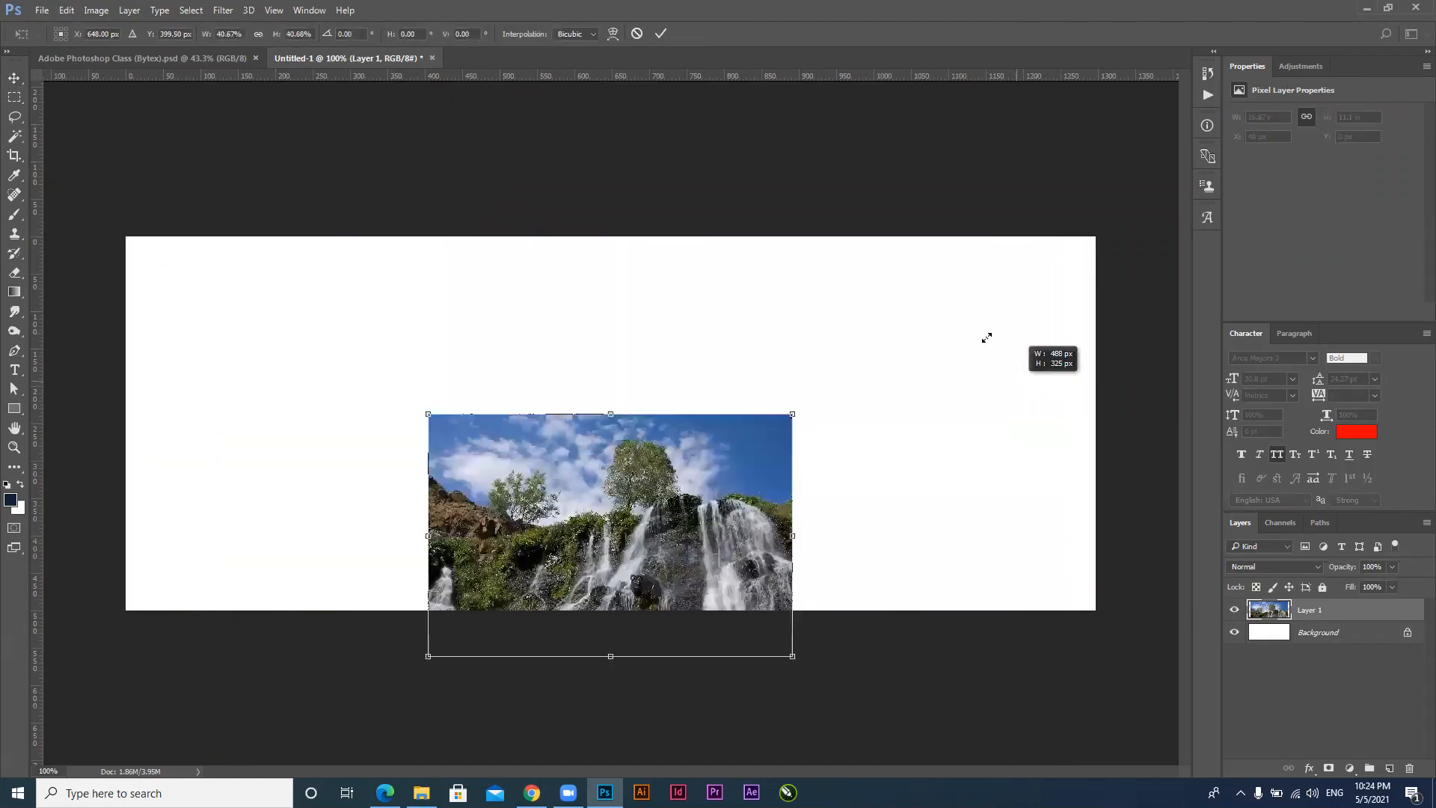
{"action": "left_click_drag", "start_coordinate": [1018, 258], "coordinate": [797, 418]}
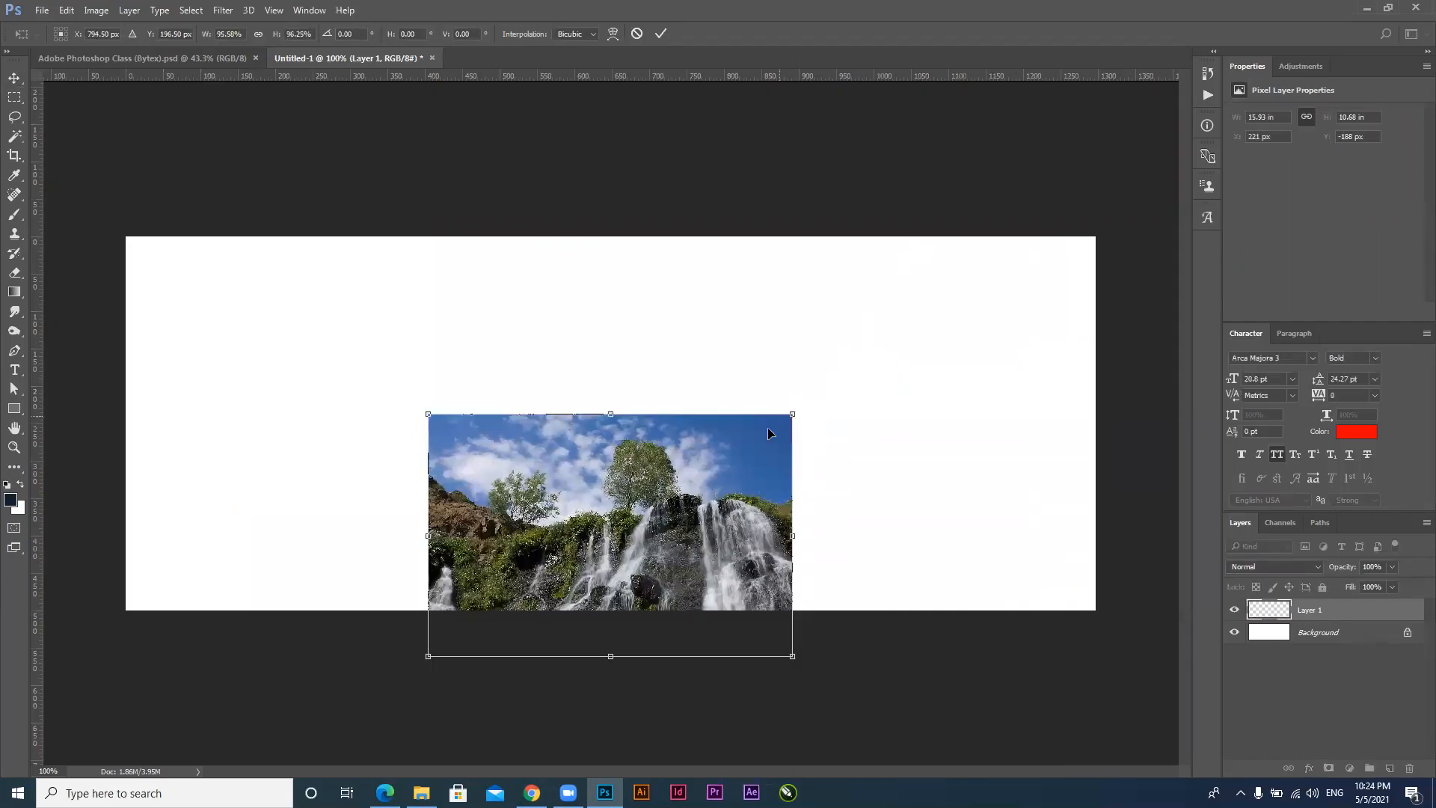
{"action": "key", "text": "ctrl+z"}
{"action": "left_click_drag", "start_coordinate": [833, 476], "coordinate": [721, 558]}
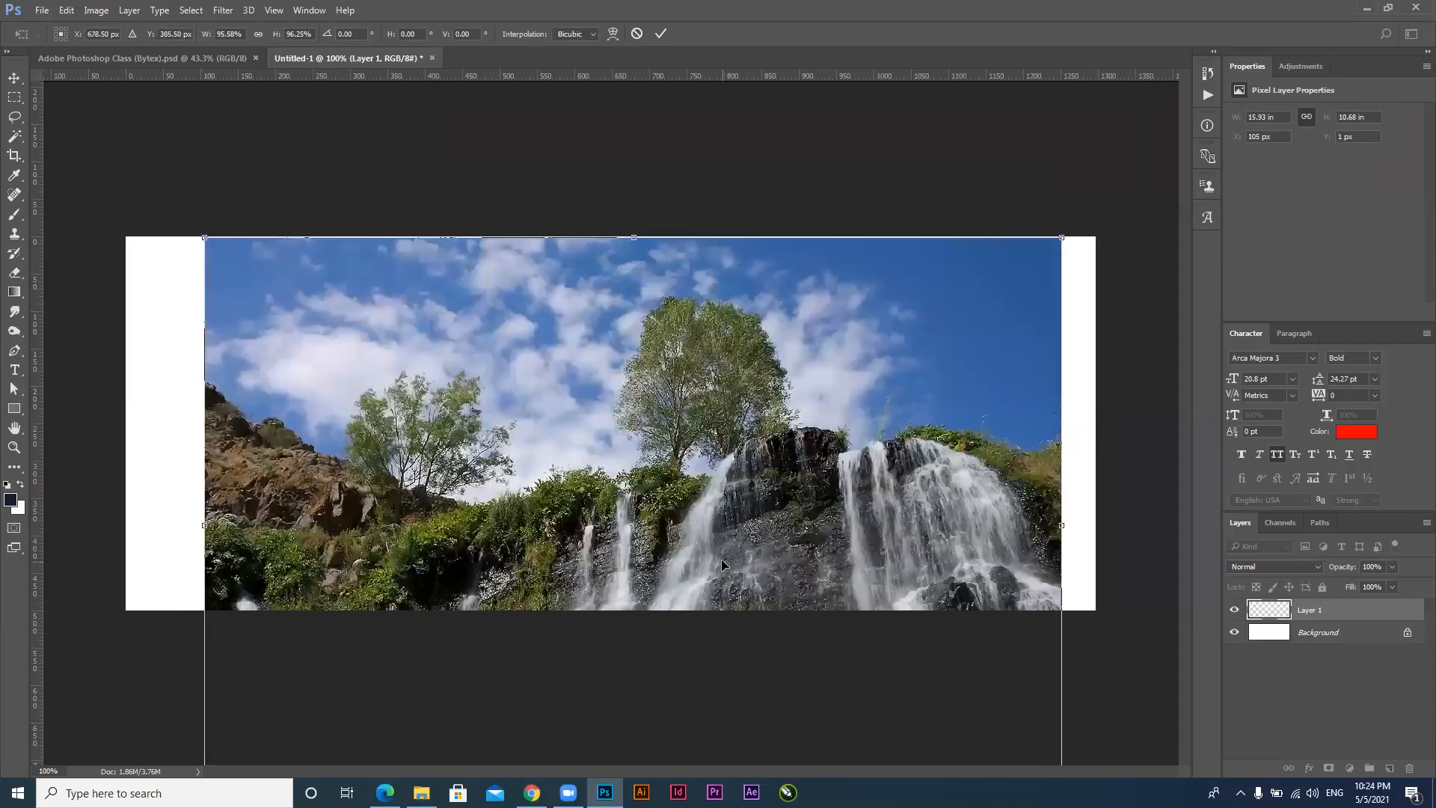
{"action": "left_click", "coordinate": [661, 33]}
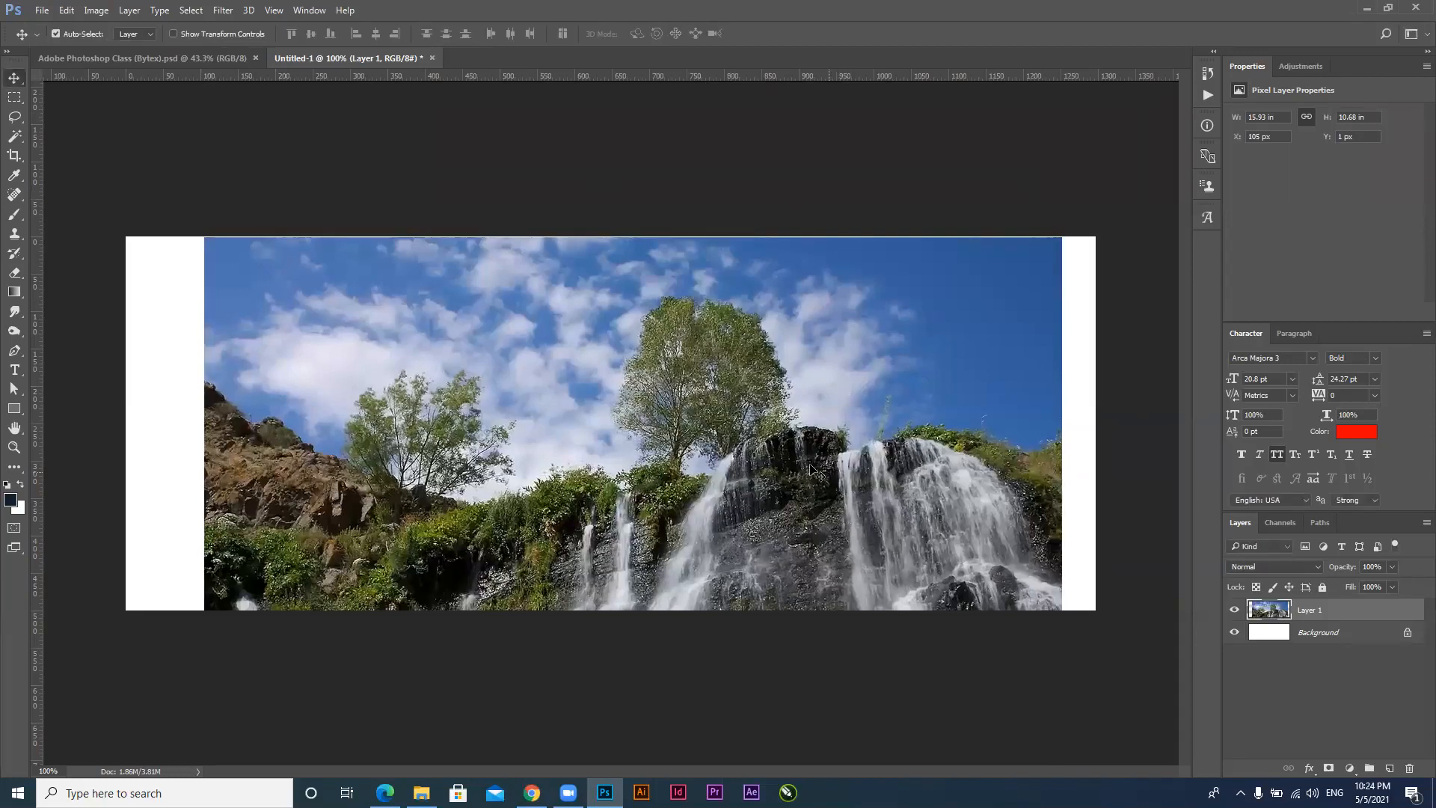
Move the waterfall image down to about X 107 px, Y 39 px
{"action": "left_click_drag", "start_coordinate": [769, 451], "coordinate": [770, 457]}
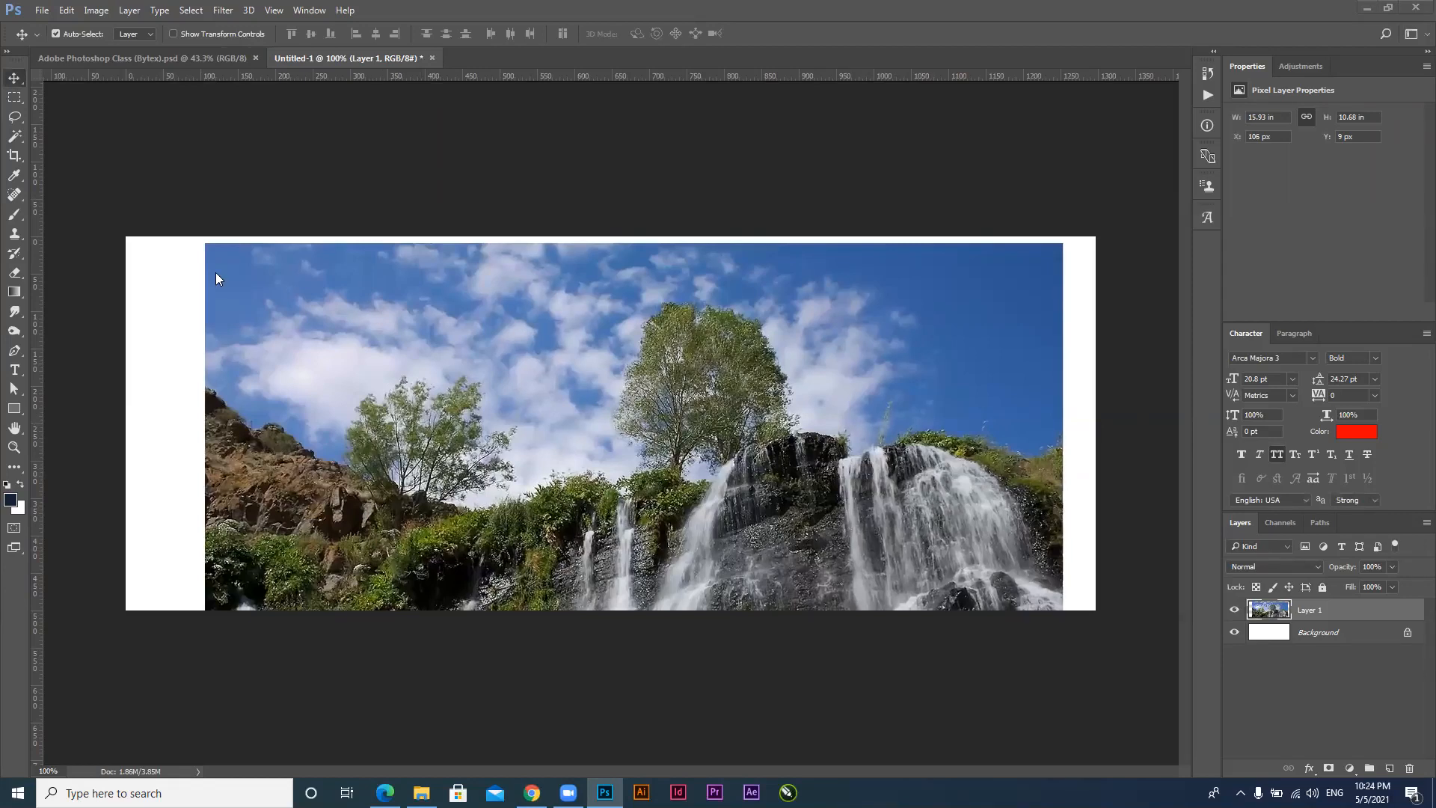
{"action": "key", "text": "ctrl+t"}
{"action": "key", "text": "ctrl+t"}
{"action": "key", "text": "Return"}
{"action": "left_click_drag", "start_coordinate": [714, 464], "coordinate": [715, 484]}
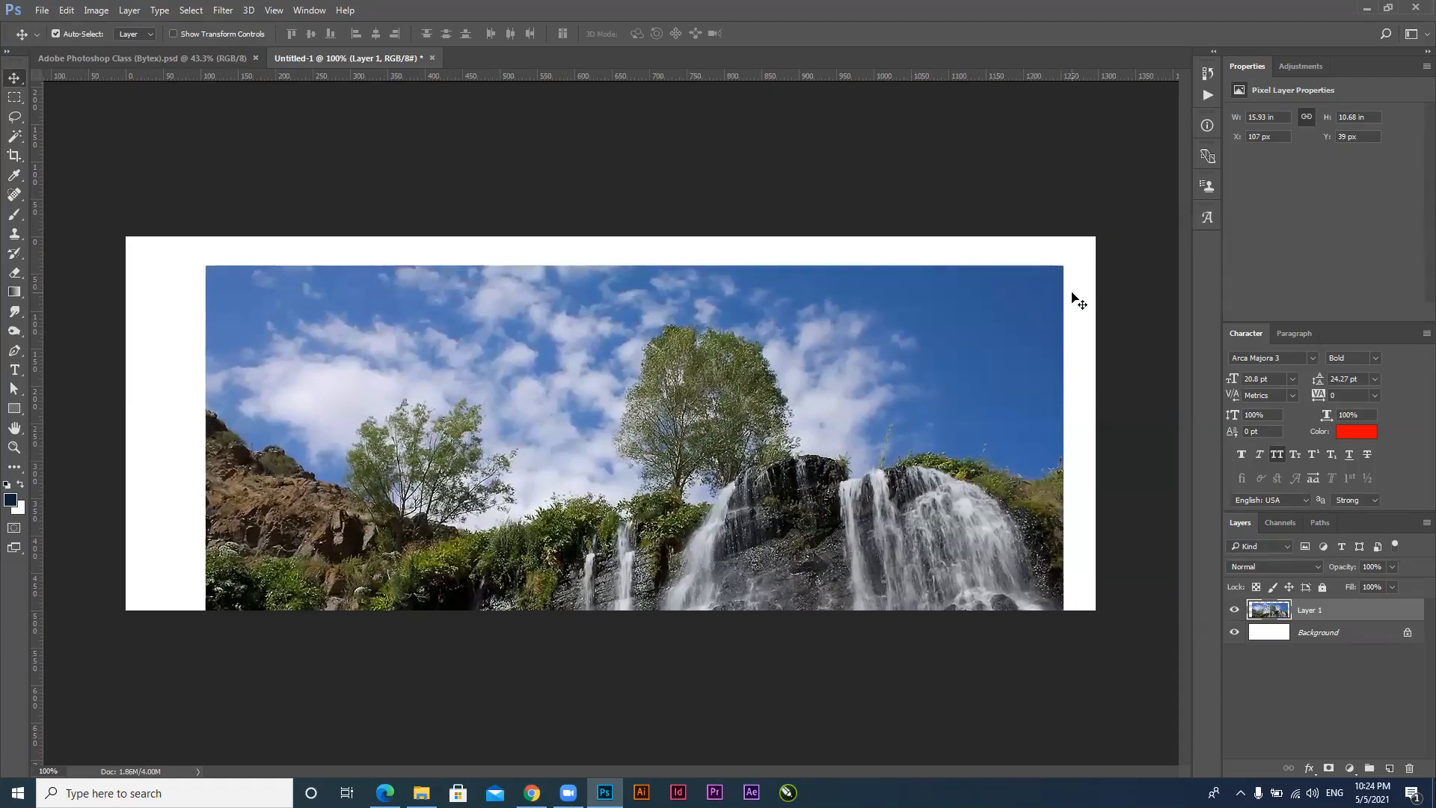
Open and close Free Transform on the waterfall layer, and turn Show Transform Controls back on
{"action": "key", "text": "ctrl"}
{"action": "key", "text": "ctrl+t"}
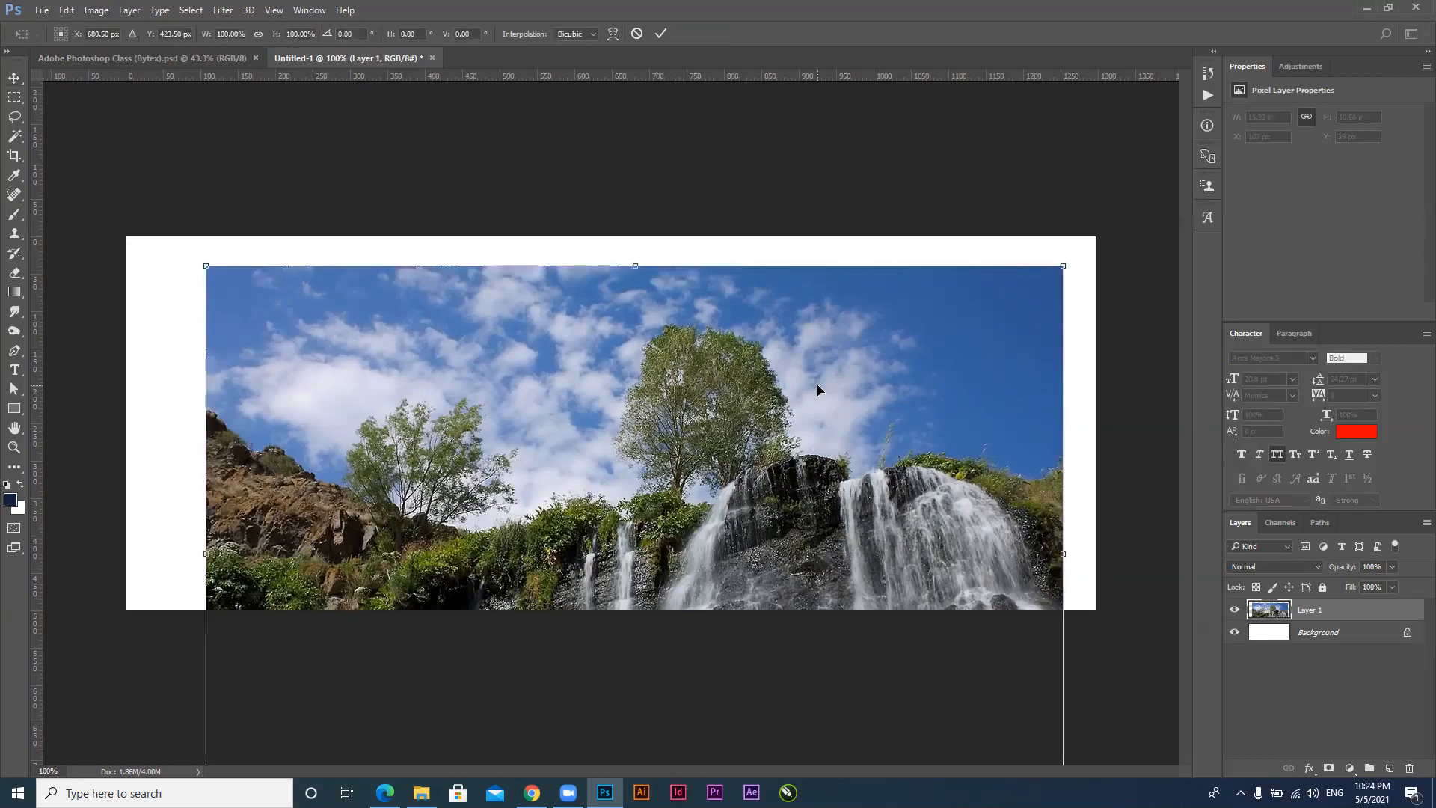
{"action": "key", "text": "Return"}
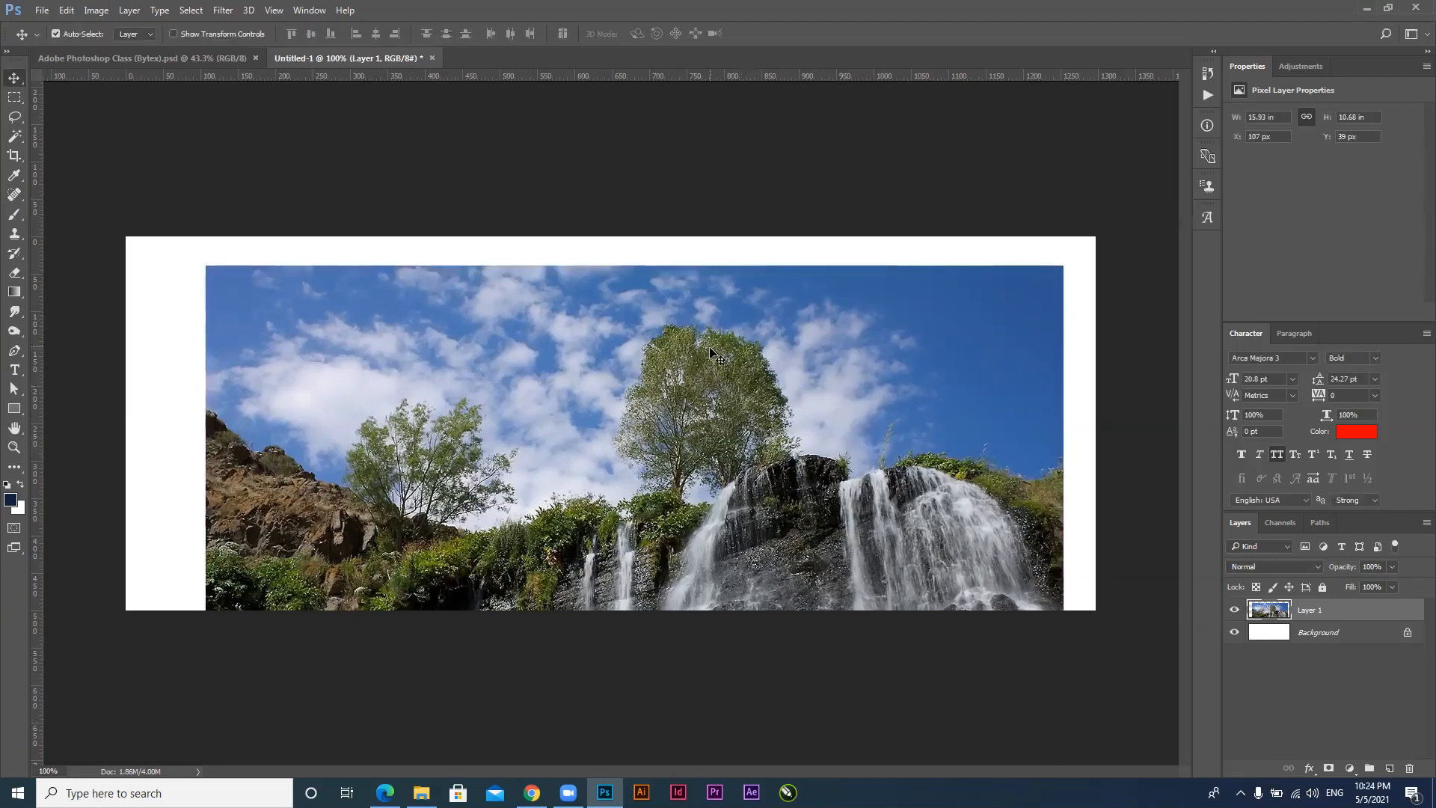
{"action": "left_click", "coordinate": [174, 33]}
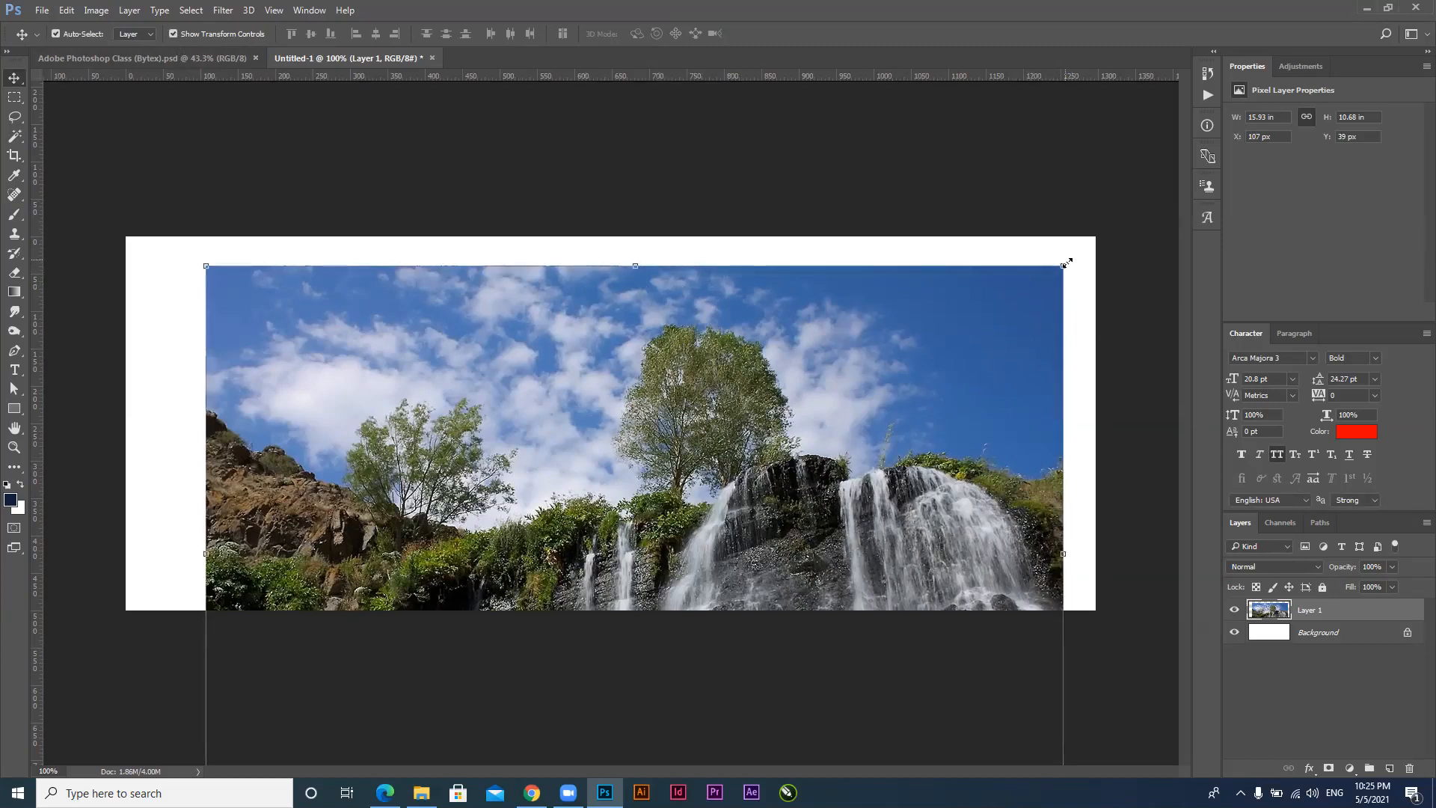
Shrink the waterfall image to about 12.5% and place it near the canvas's lower-right corner at about X 1125 px, Y 375 px
{"action": "left_click_drag", "start_coordinate": [1062, 265], "coordinate": [986, 317]}
{"action": "left_click_drag", "start_coordinate": [744, 456], "coordinate": [652, 542]}
{"action": "left_click_drag", "start_coordinate": [569, 585], "coordinate": [781, 298]}
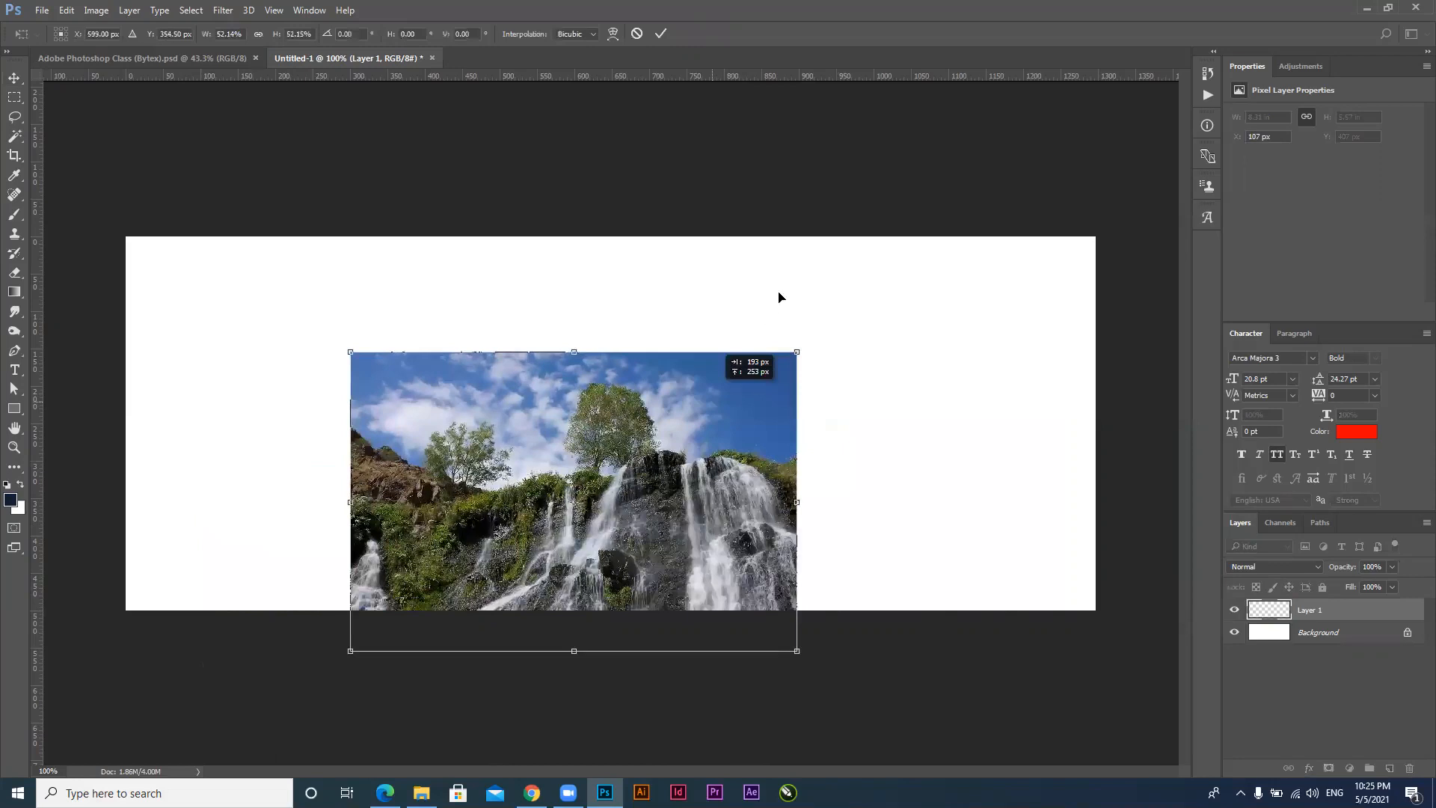
{"action": "left_click_drag", "start_coordinate": [869, 254], "coordinate": [521, 485]}
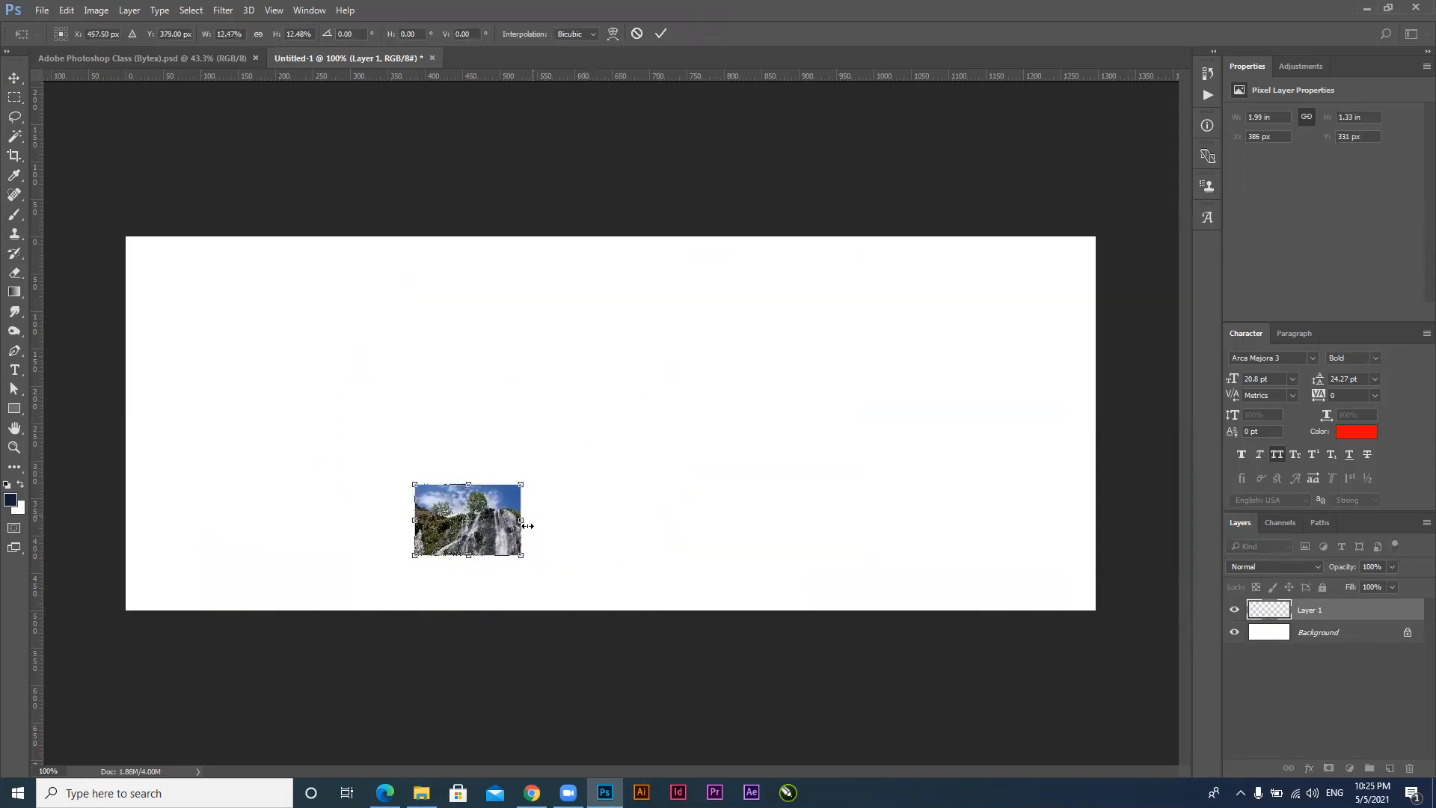
{"action": "left_click_drag", "start_coordinate": [486, 540], "coordinate": [1039, 577]}
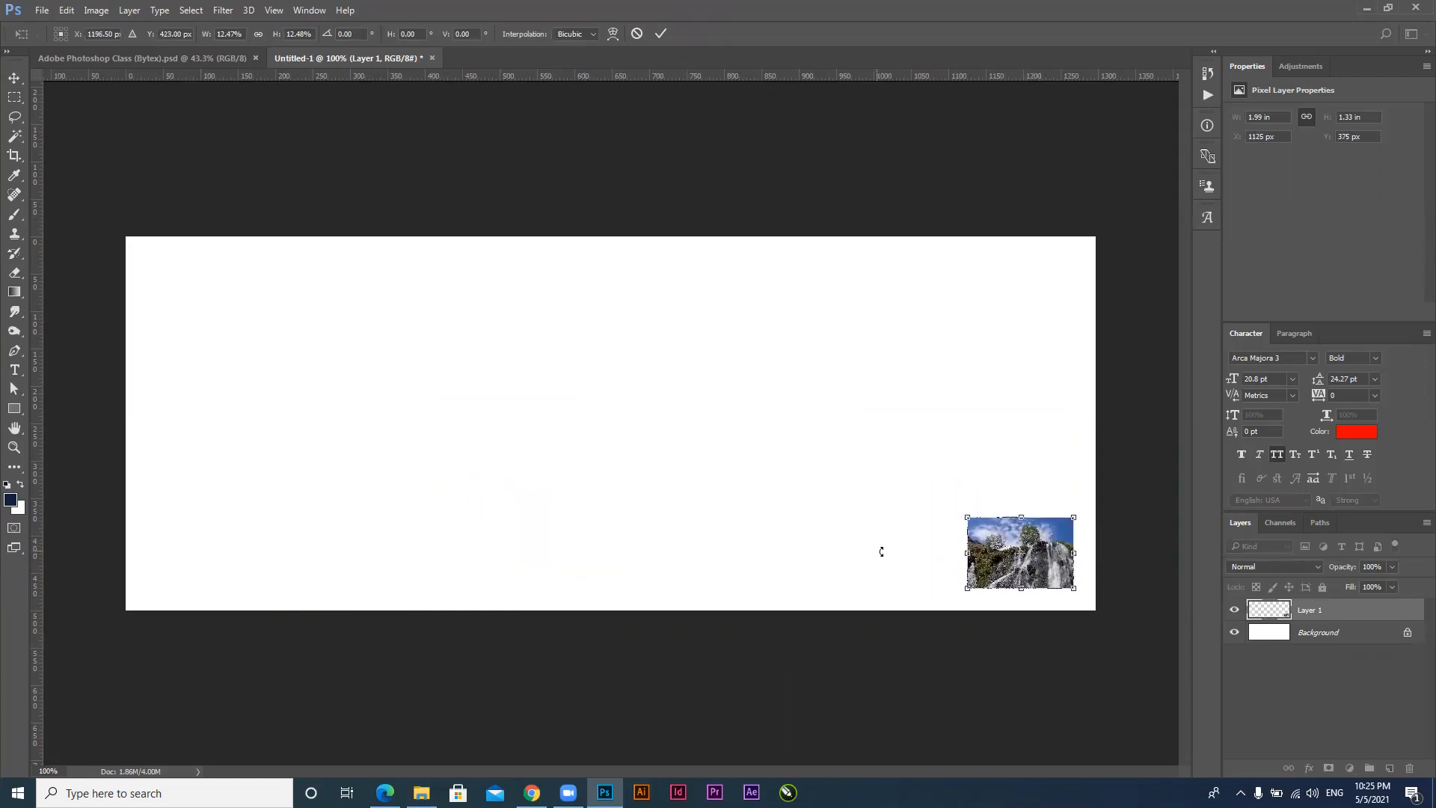
{"action": "key", "text": "Return"}
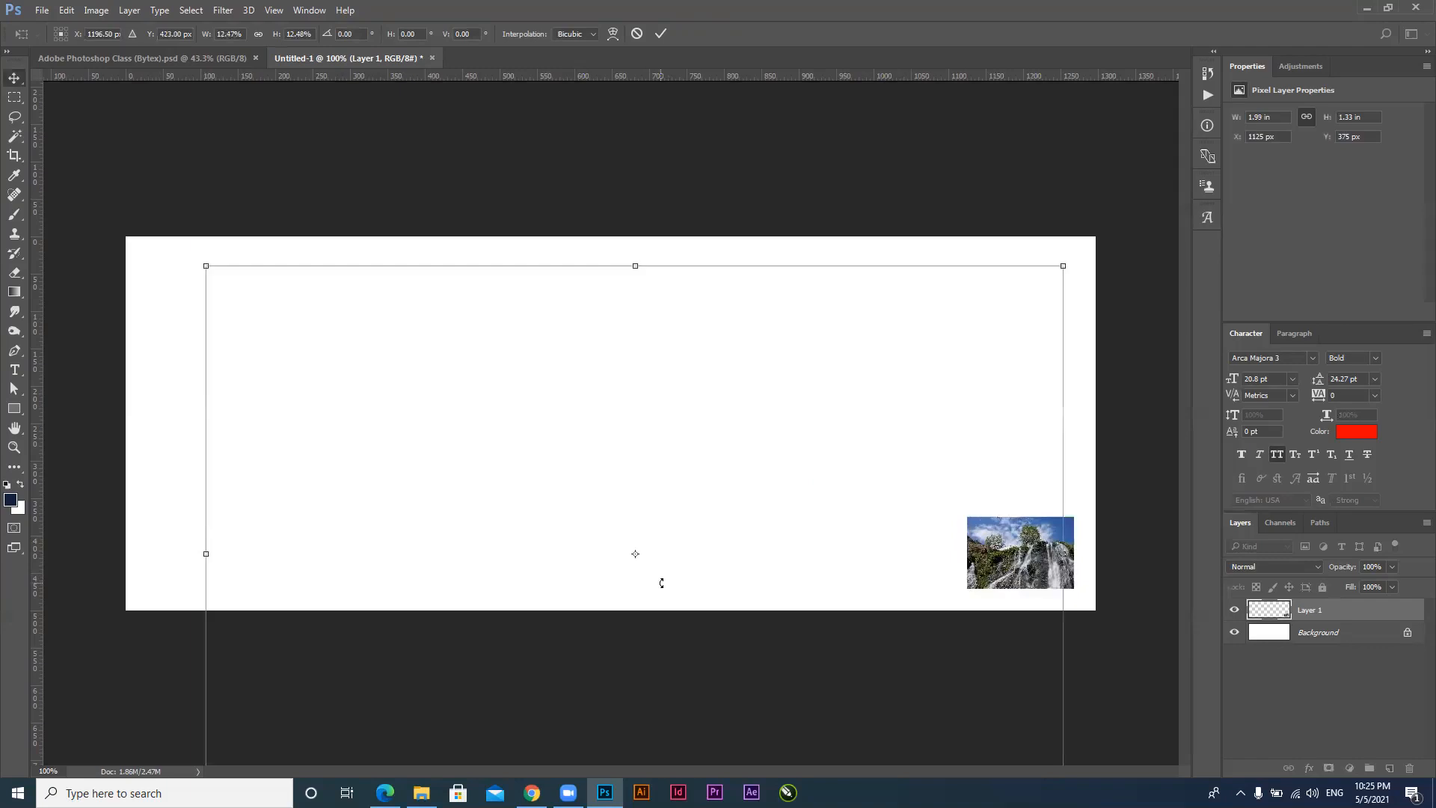
{"action": "left_click", "coordinate": [1105, 681]}
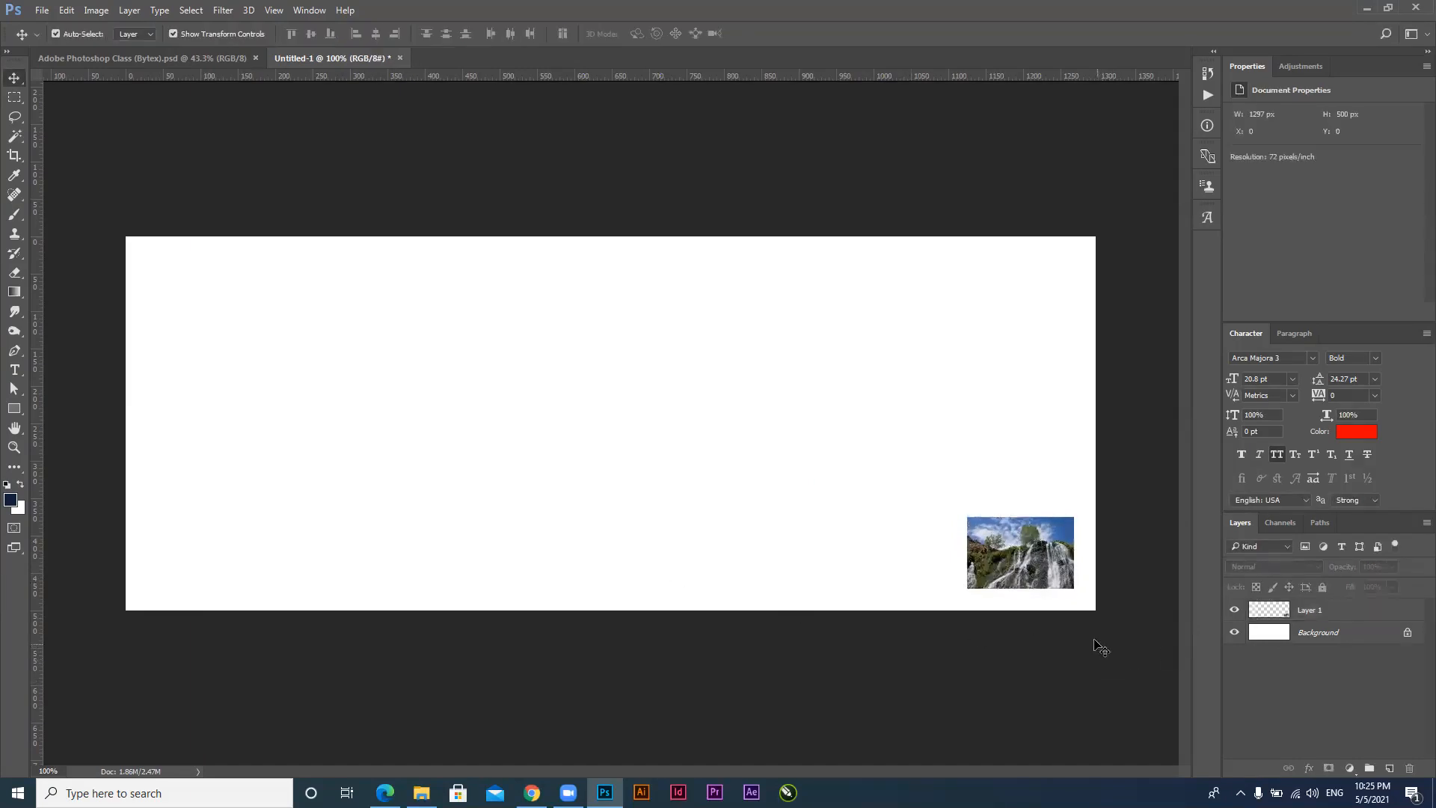
Enlarge the small waterfall image to about 541% so it covers the right part of the canvas, and deselect it
{"action": "left_click", "coordinate": [1001, 548]}
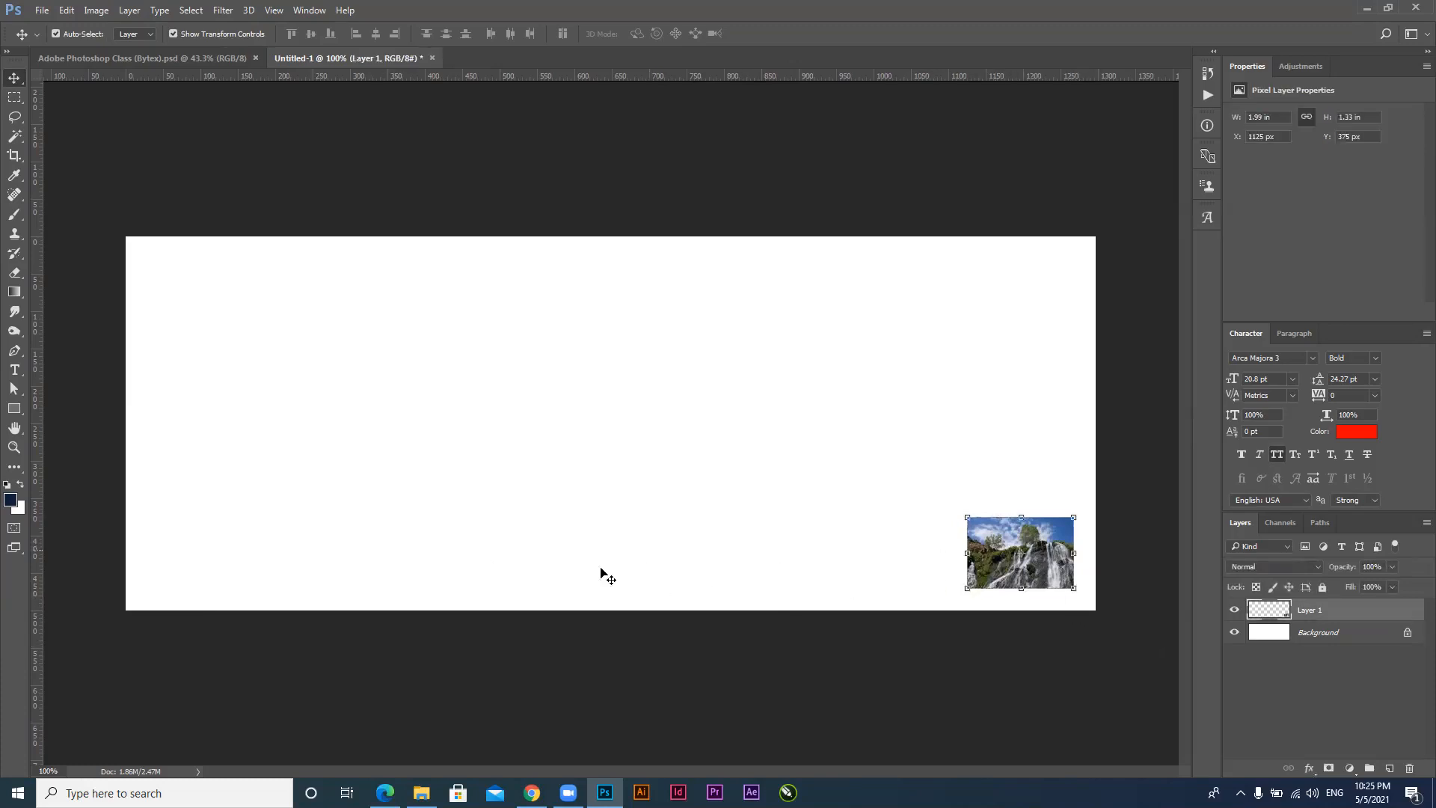
{"action": "left_click_drag", "start_coordinate": [1038, 562], "coordinate": [847, 428]}
{"action": "left_click_drag", "start_coordinate": [624, 541], "coordinate": [558, 564]}
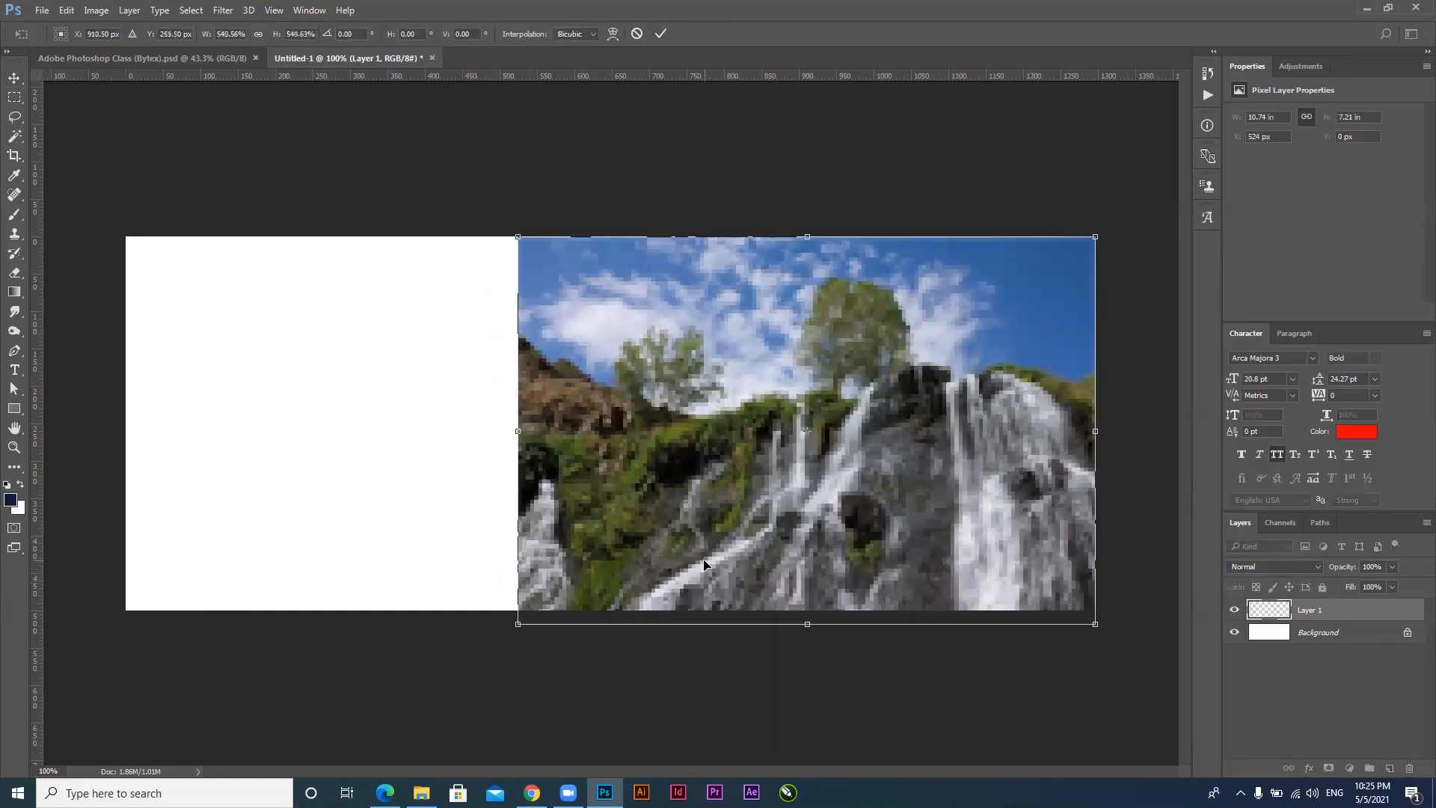
{"action": "key", "text": "Return"}
{"action": "left_click", "coordinate": [437, 450]}
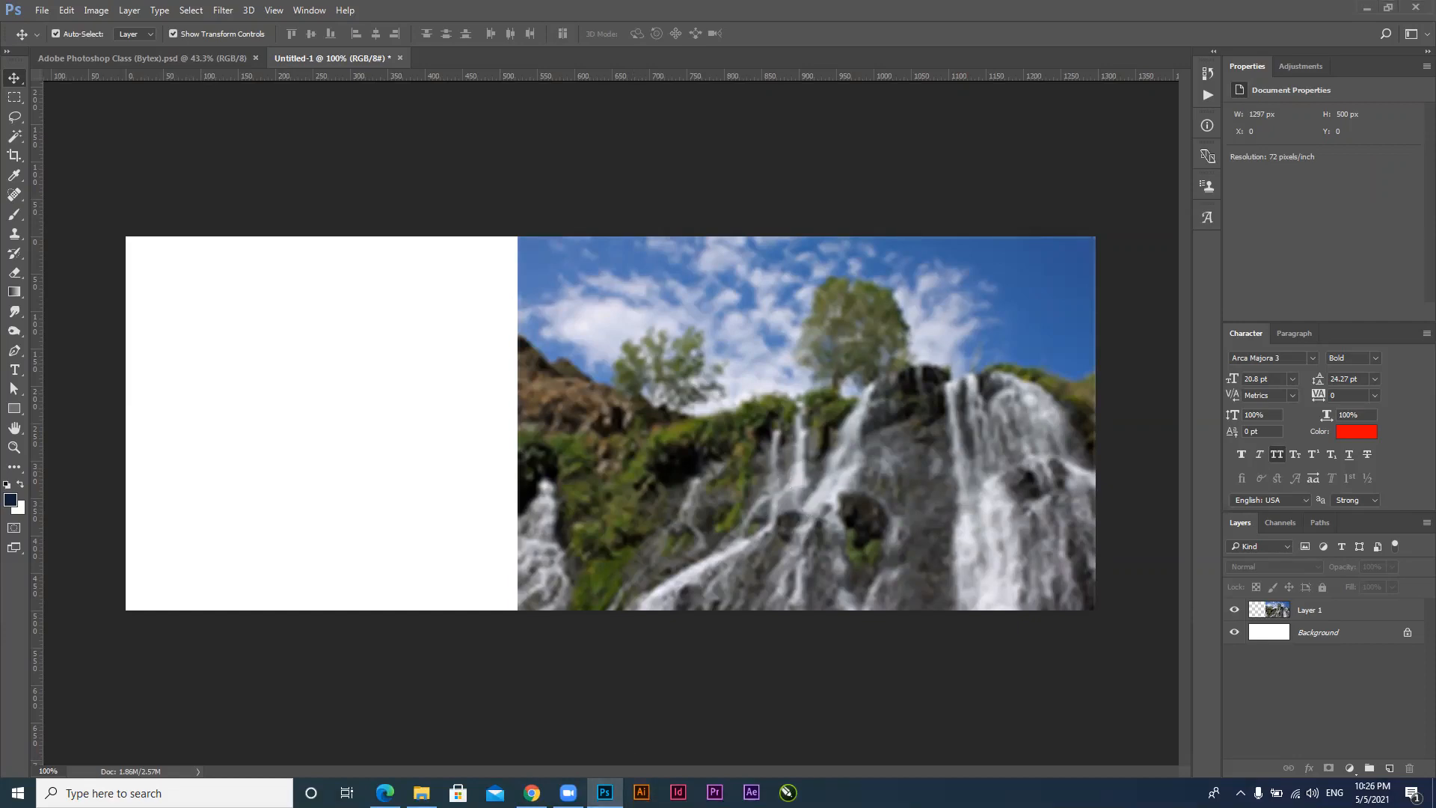
Undo the enlarging and shrinking of the waterfall image, move the large image slightly up and right, and deselect it
{"action": "left_click", "coordinate": [711, 566]}
{"action": "key", "text": "ctrl+t"}
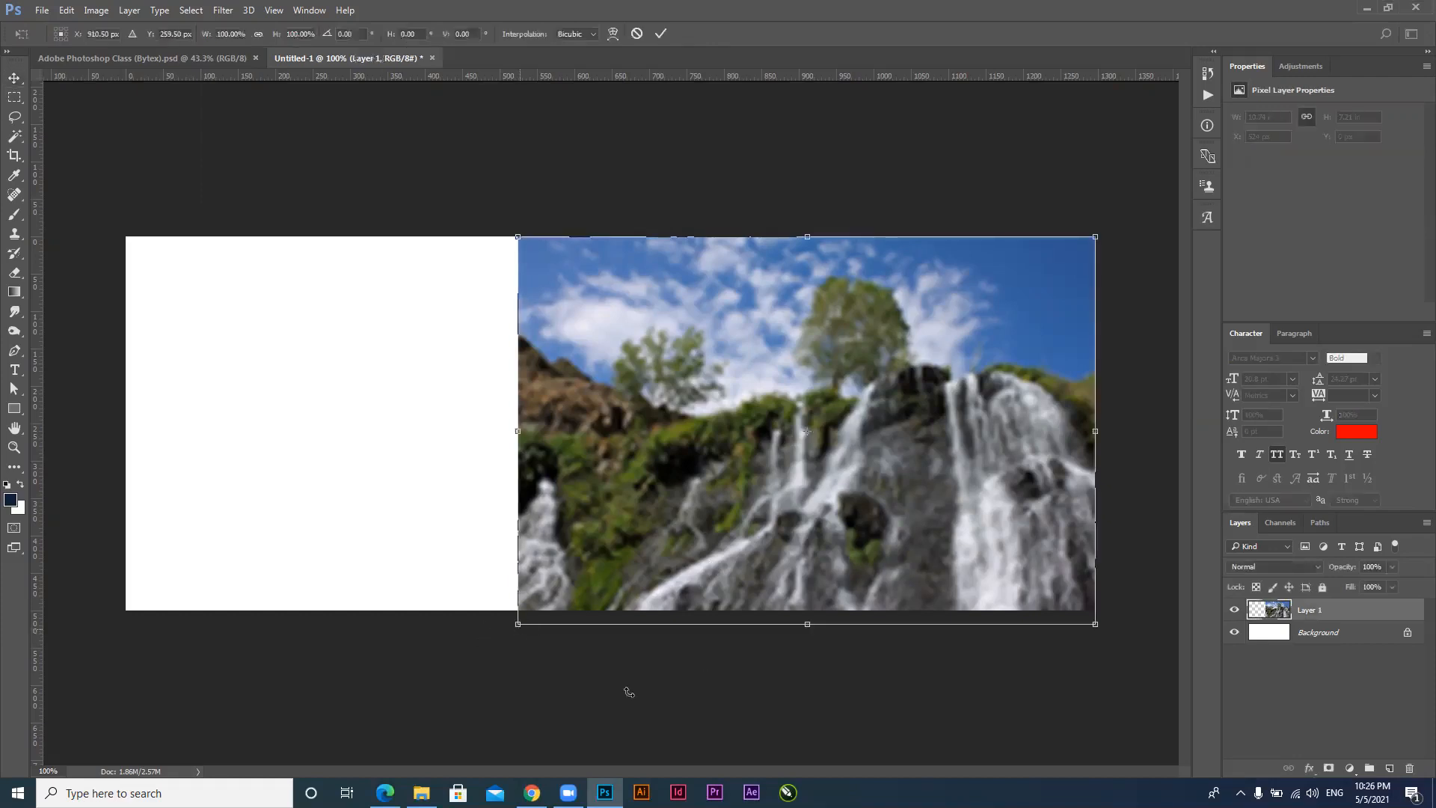
{"action": "key", "text": "Return"}
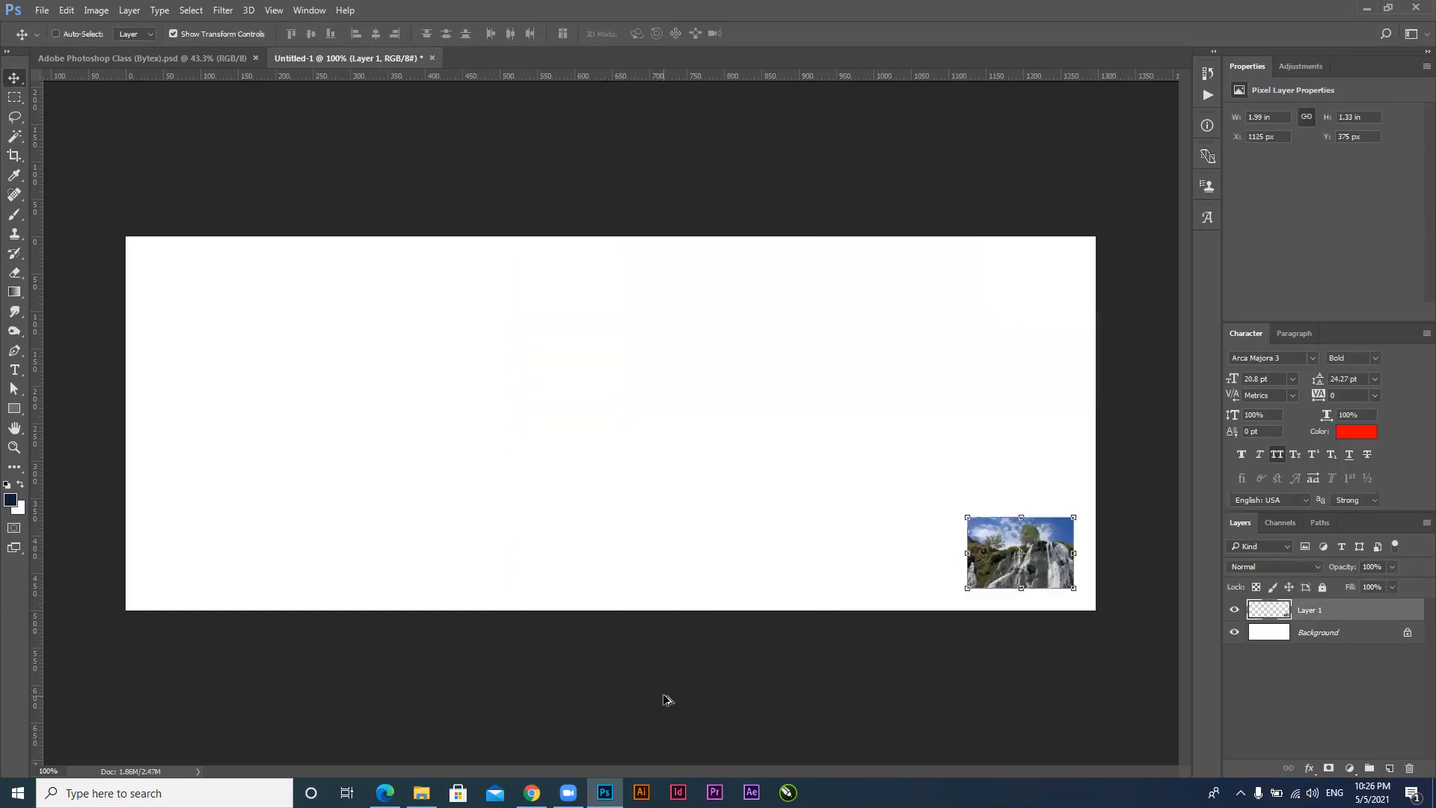
{"action": "left_click_drag", "start_coordinate": [584, 503], "coordinate": [611, 422]}
{"action": "mouse_move", "coordinate": [658, 506]}
{"action": "left_mouse_down"}
{"action": "mouse_move", "coordinate": [624, 511]}
{"action": "mouse_move", "coordinate": [648, 515]}
{"action": "left_mouse_up"}
{"action": "left_click", "coordinate": [642, 175]}
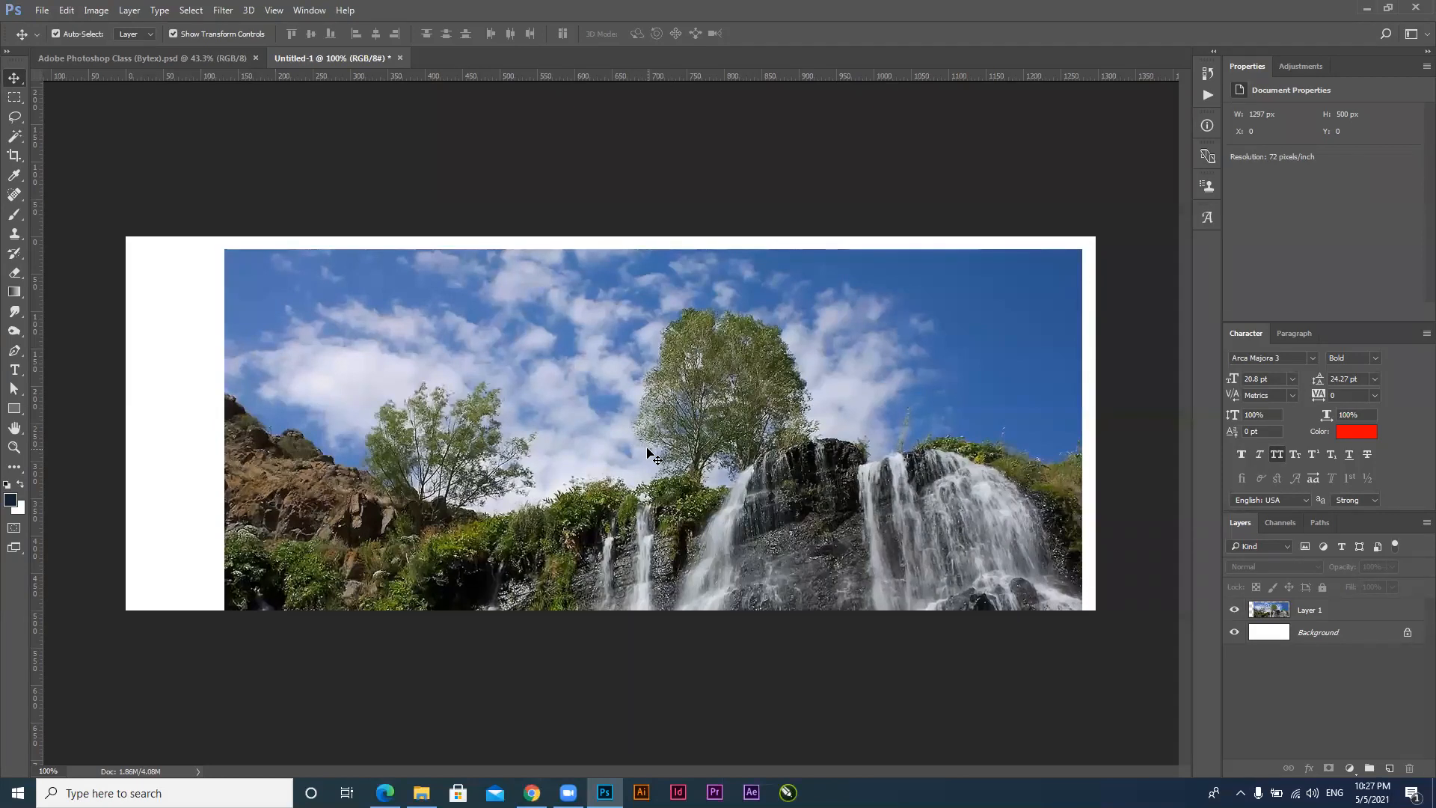
Delete the waterfall layer, and look briefly at the Adobe Photoshop Class (Bytex).psd document before returning to Untitled-1
{"action": "left_click", "coordinate": [708, 440]}
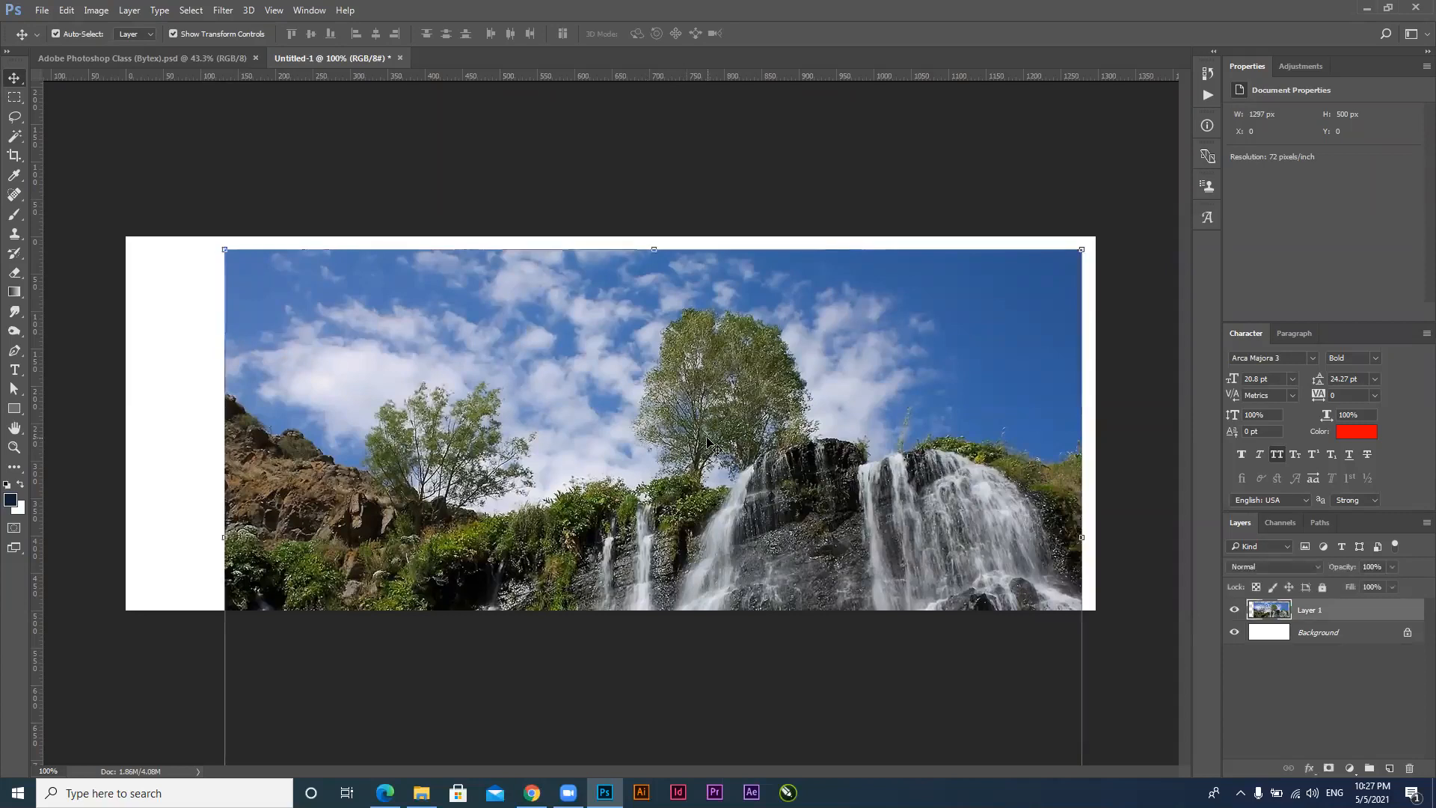
{"action": "key", "text": "Delete"}
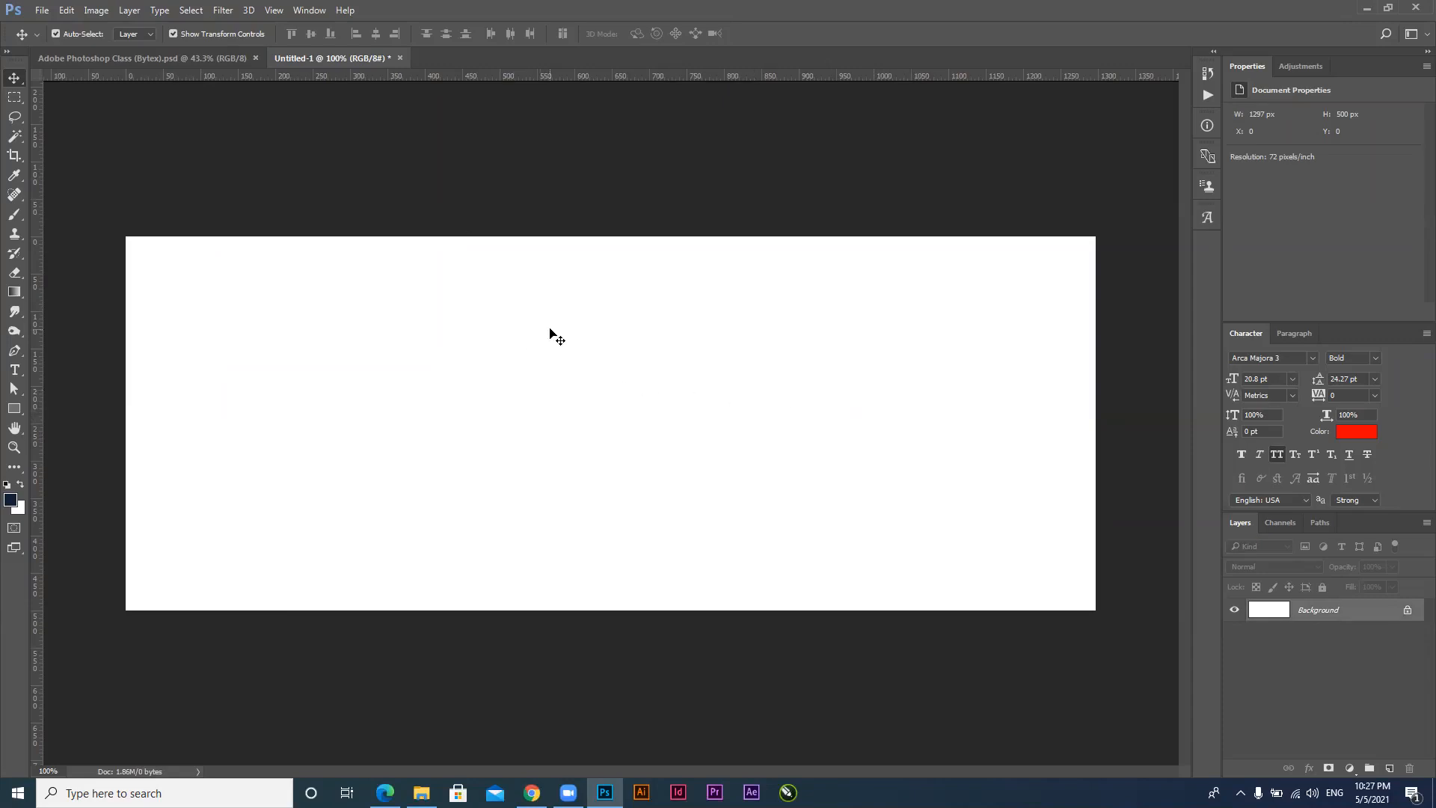
{"action": "left_click", "coordinate": [146, 58]}
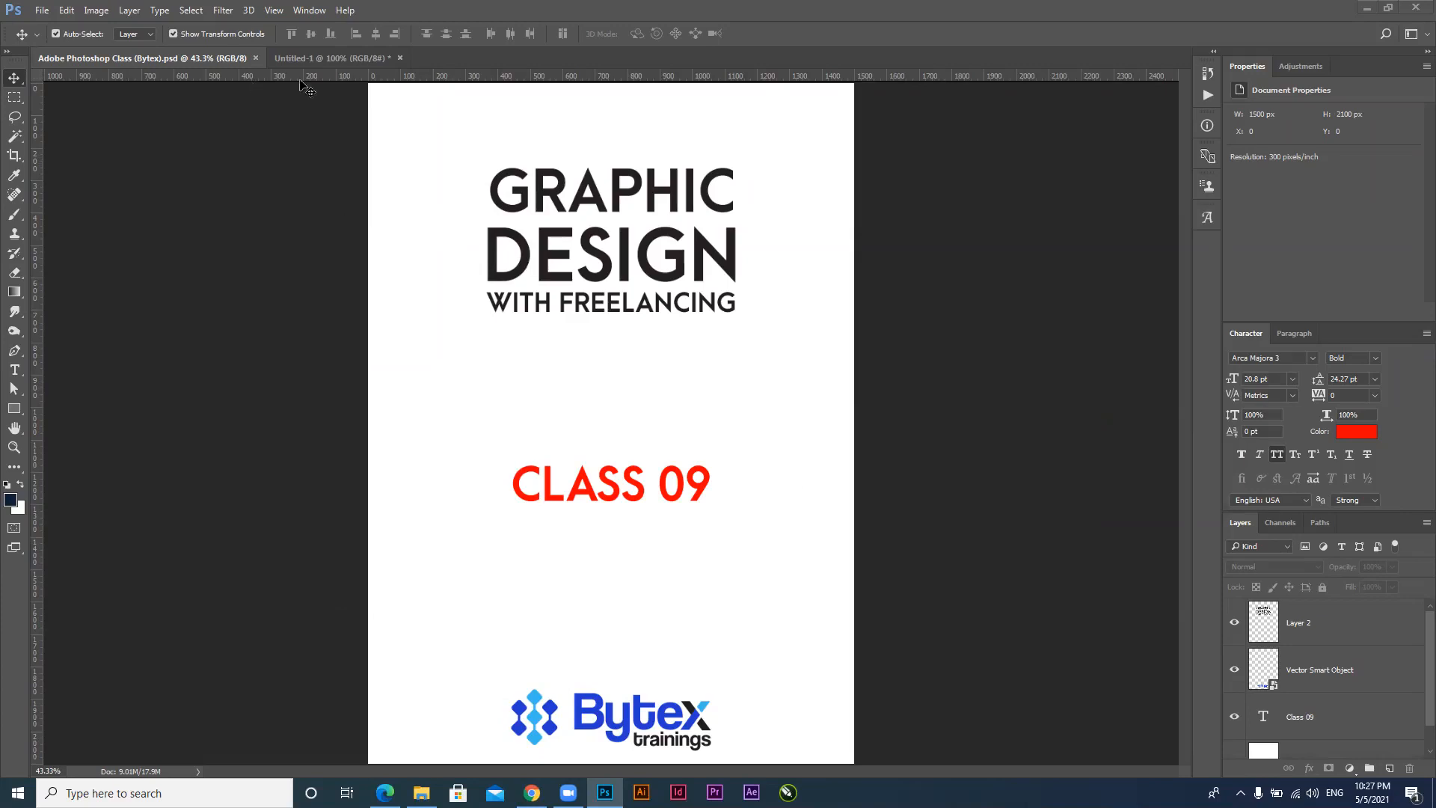
{"action": "key", "text": "ctrl+Tab"}
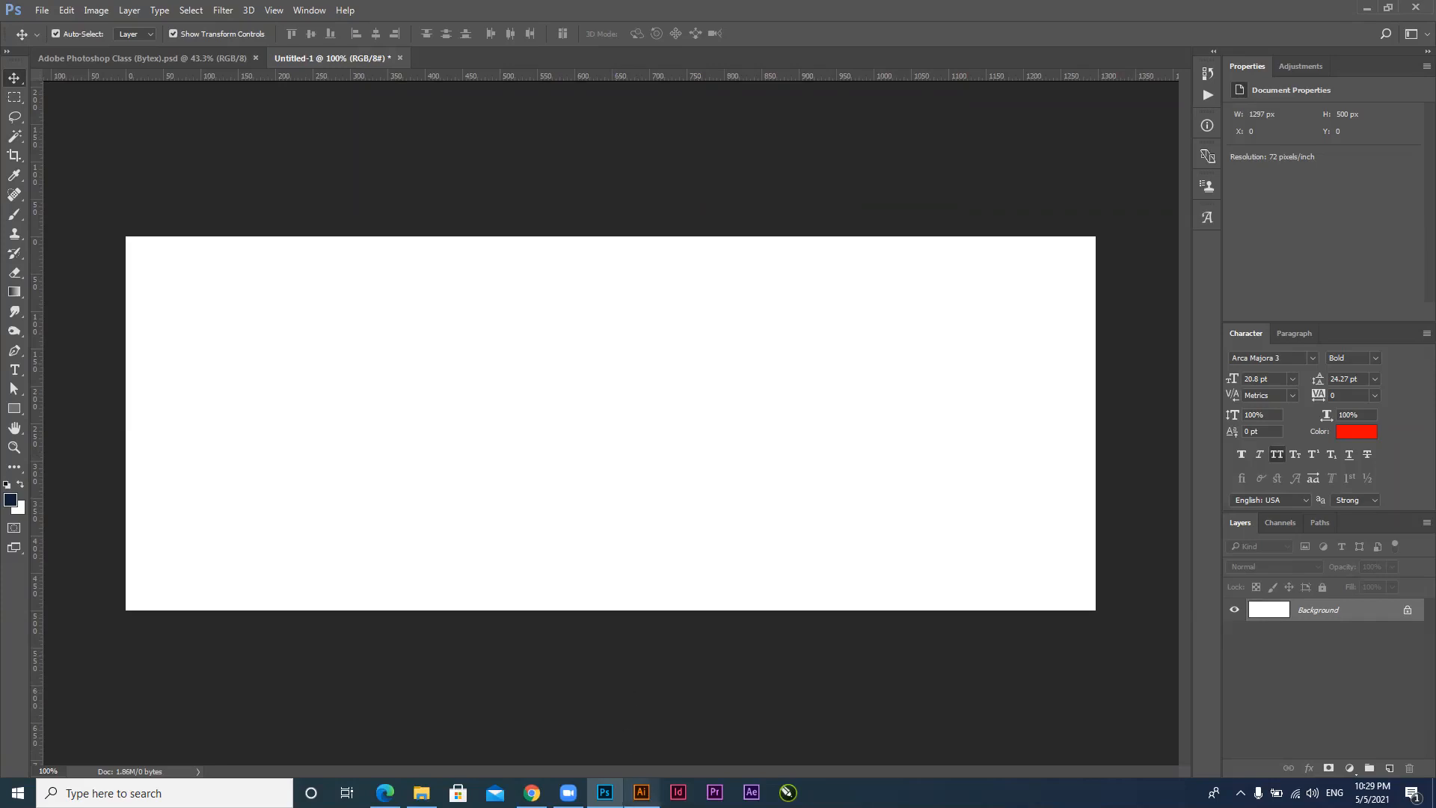
Switch to Illustrator and create a new portrait Letter document, 8.5 x 11 inches, in RGB Color
{"action": "left_click", "coordinate": [640, 792]}
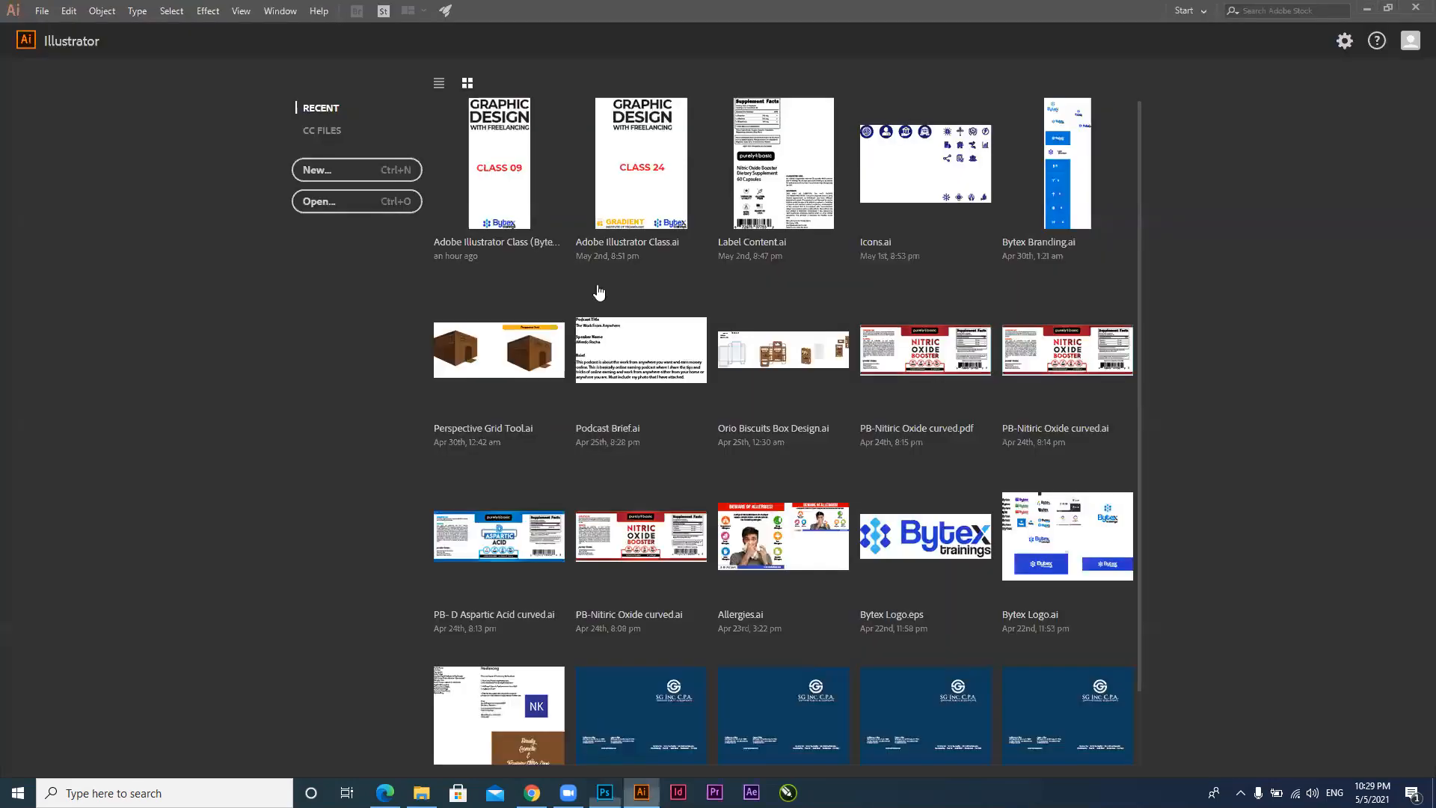
{"action": "left_click", "coordinate": [439, 82]}
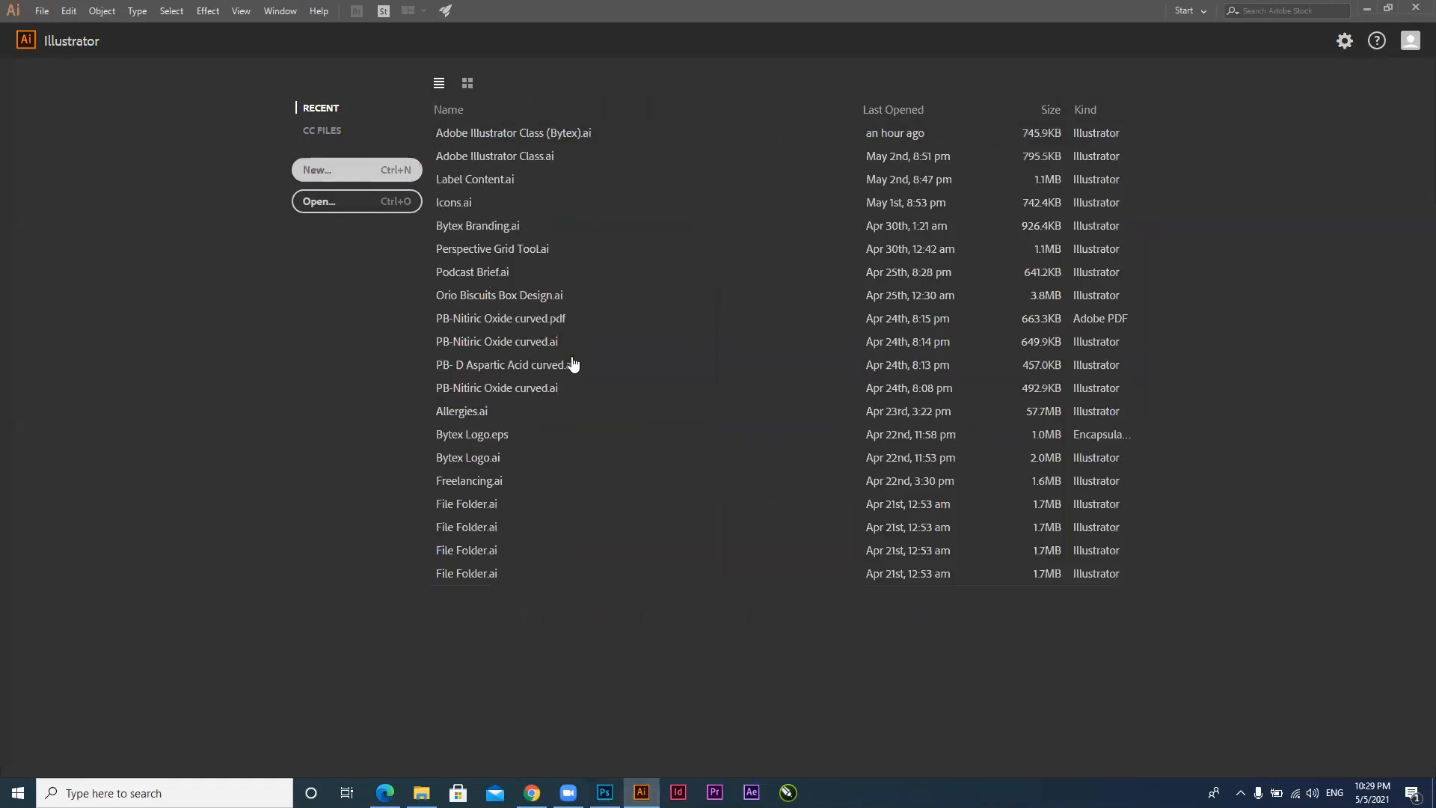
{"action": "key", "text": "ctrl+n"}
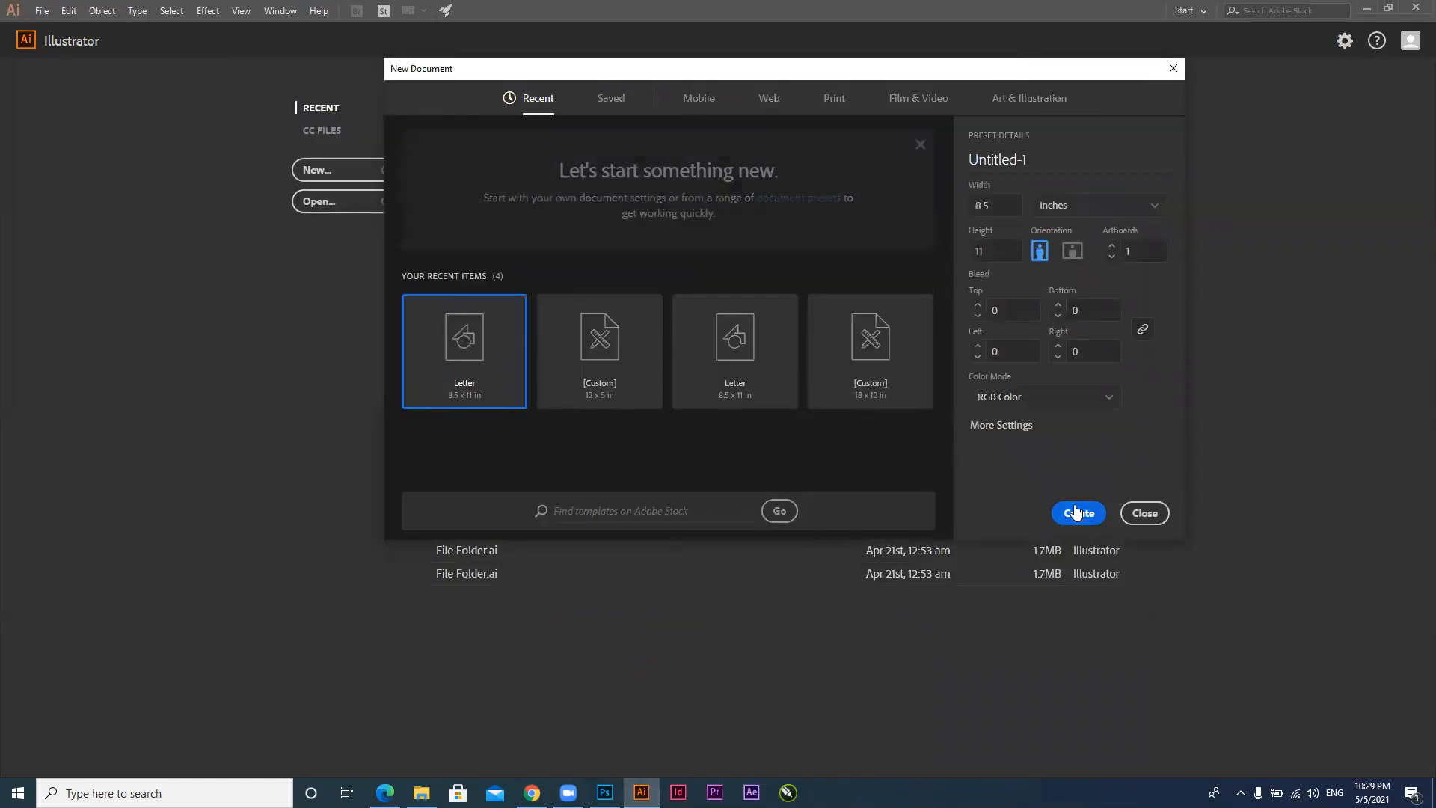
{"action": "left_click", "coordinate": [1076, 512]}
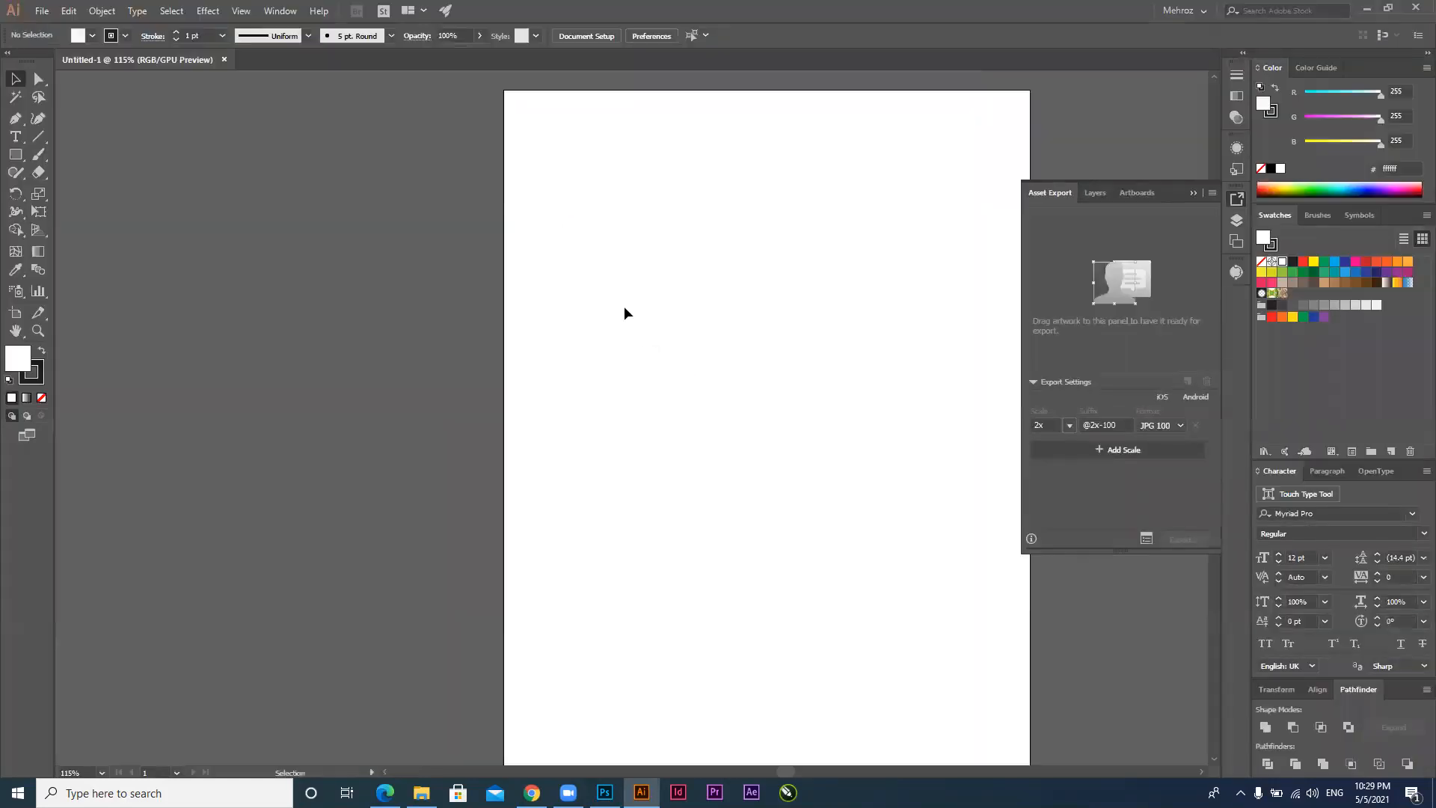
Draw a rectangle about 3.62 by 3.33 in on the artboard, then duplicate it below as a same-size copy and a narrow copy
{"action": "key", "text": "m"}
{"action": "left_click_drag", "start_coordinate": [572, 166], "coordinate": [796, 372]}
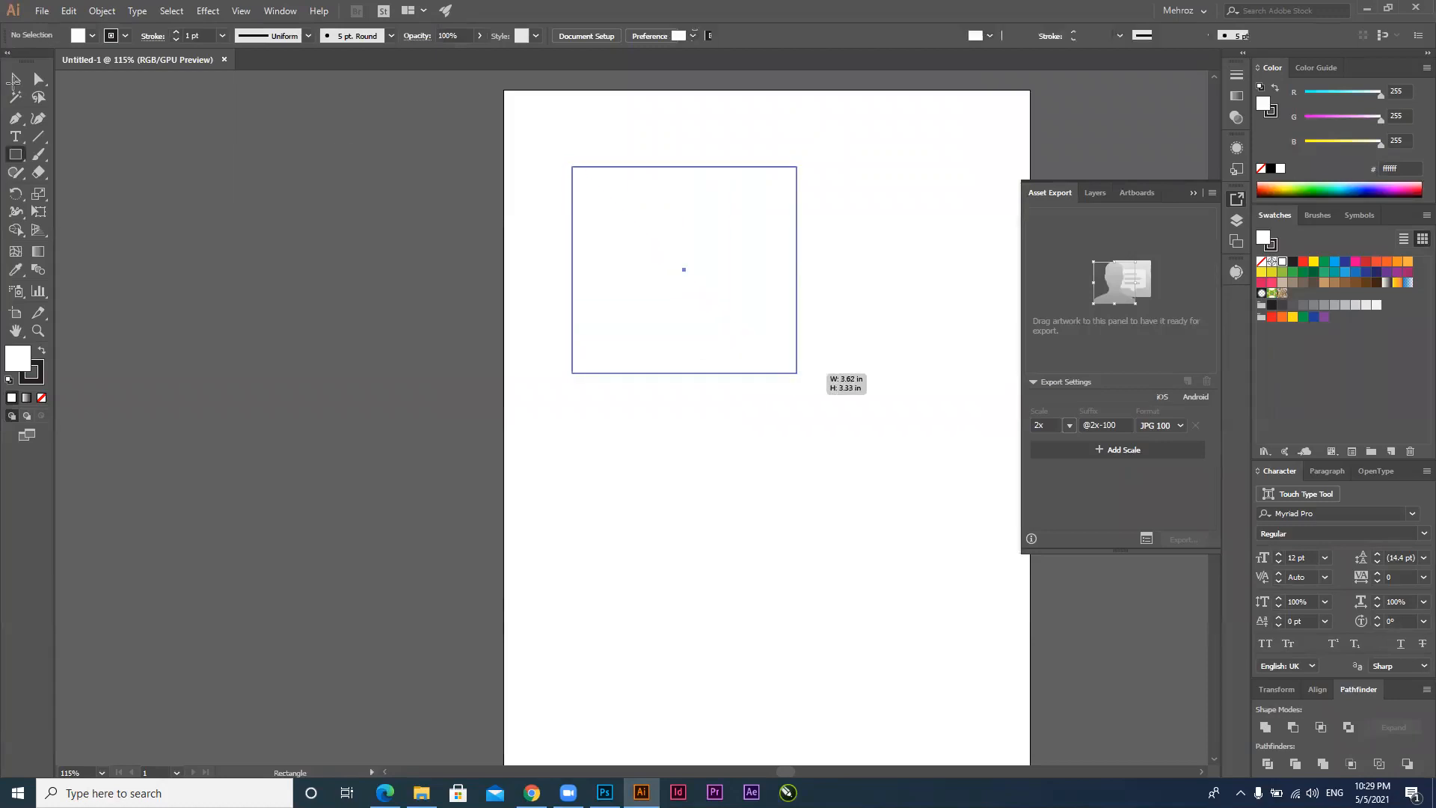
{"action": "key", "text": "v"}
{"action": "left_click_drag", "start_coordinate": [680, 261], "coordinate": [566, 572], "text": "alt"}
{"action": "left_click_drag", "start_coordinate": [413, 572], "coordinate": [572, 572]}
Draw a tall ellipse about 2.2 in high beside the upper rectangle, and add the text ABC near the artboard's upper-left corner
{"action": "left_click_drag", "start_coordinate": [15, 160], "coordinate": [64, 190]}
{"action": "left_click_drag", "start_coordinate": [850, 166], "coordinate": [947, 304]}
{"action": "left_click", "coordinate": [15, 137]}
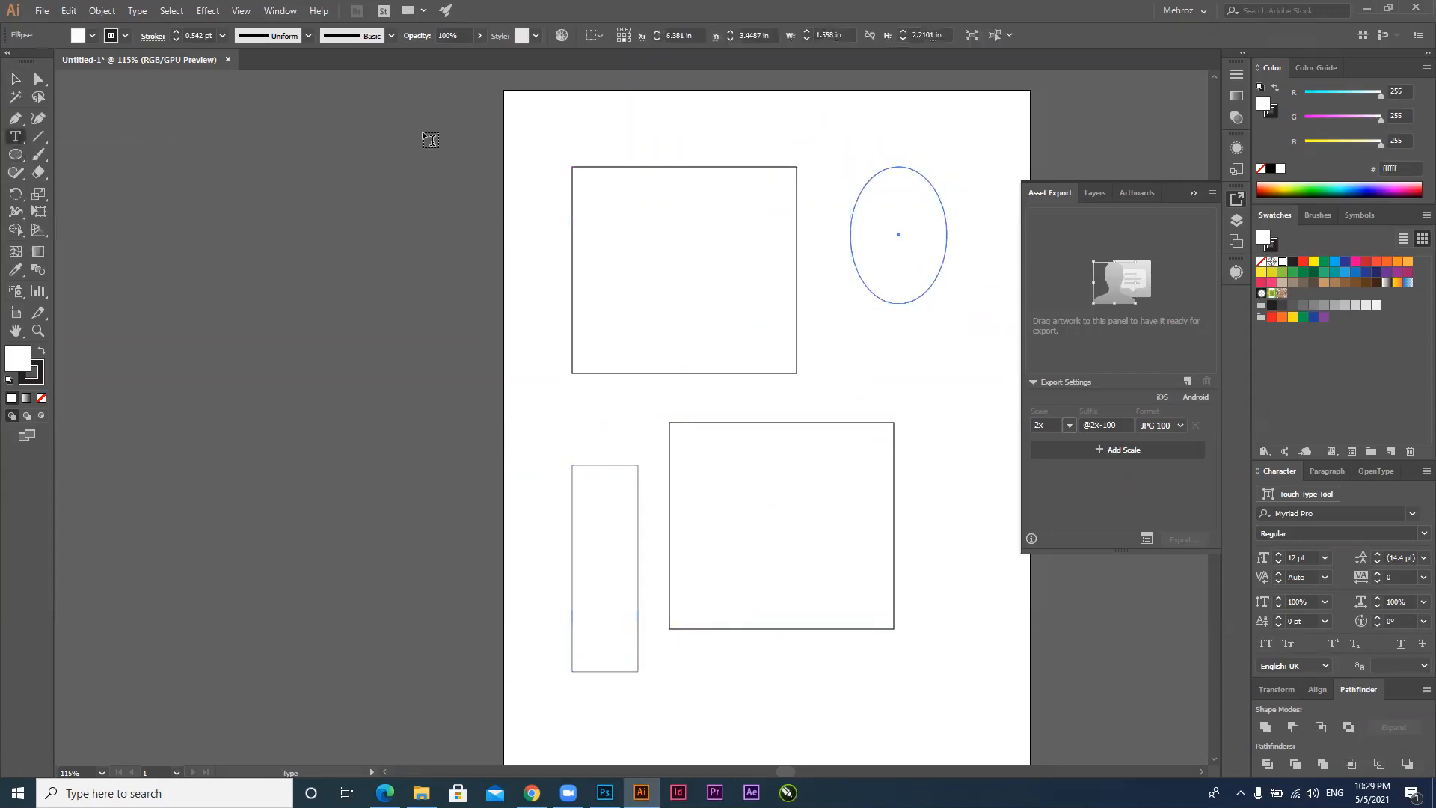
{"action": "left_click", "coordinate": [543, 130]}
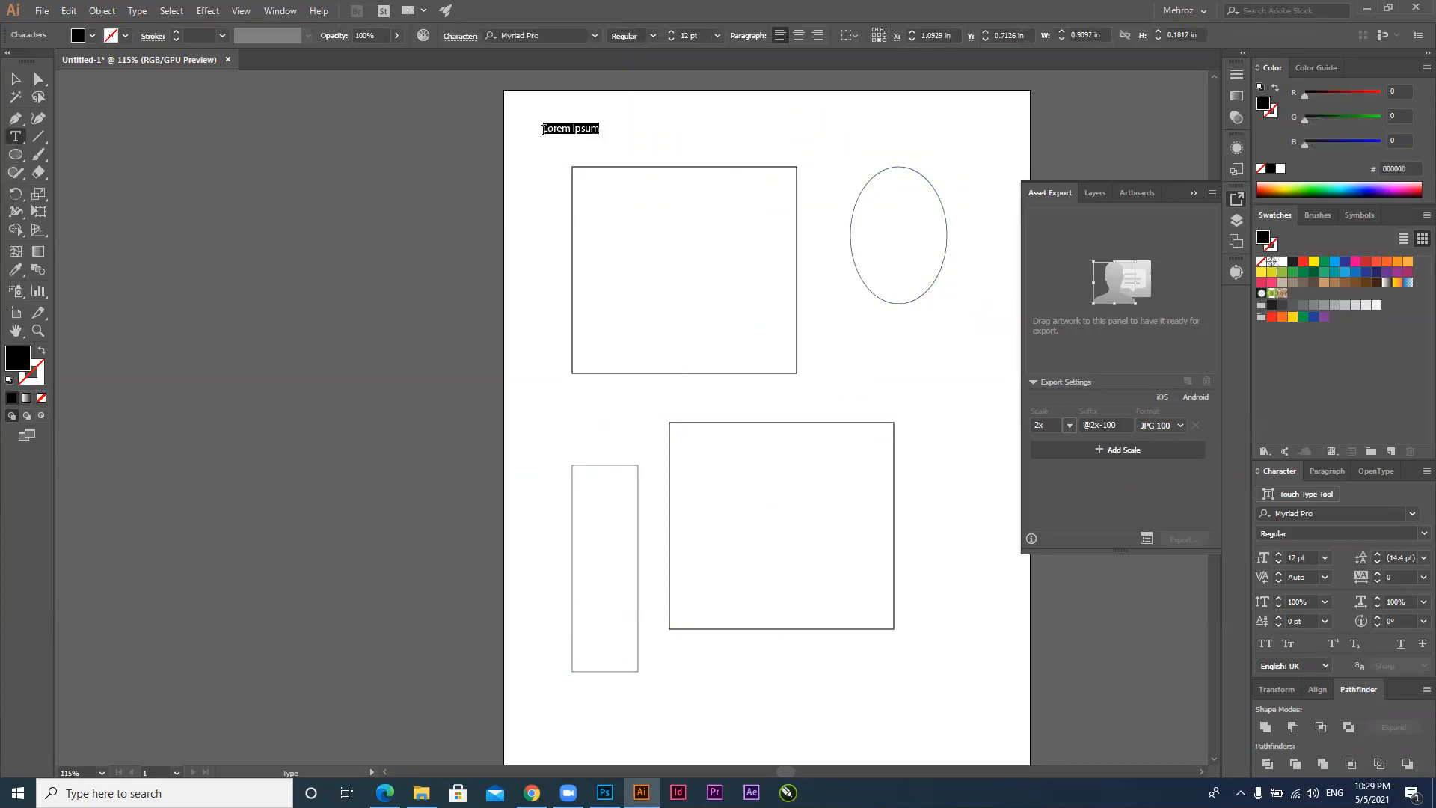
{"action": "type", "text": "ABC"}
{"action": "left_click", "coordinate": [16, 79]}
{"action": "left_click", "coordinate": [707, 142]}
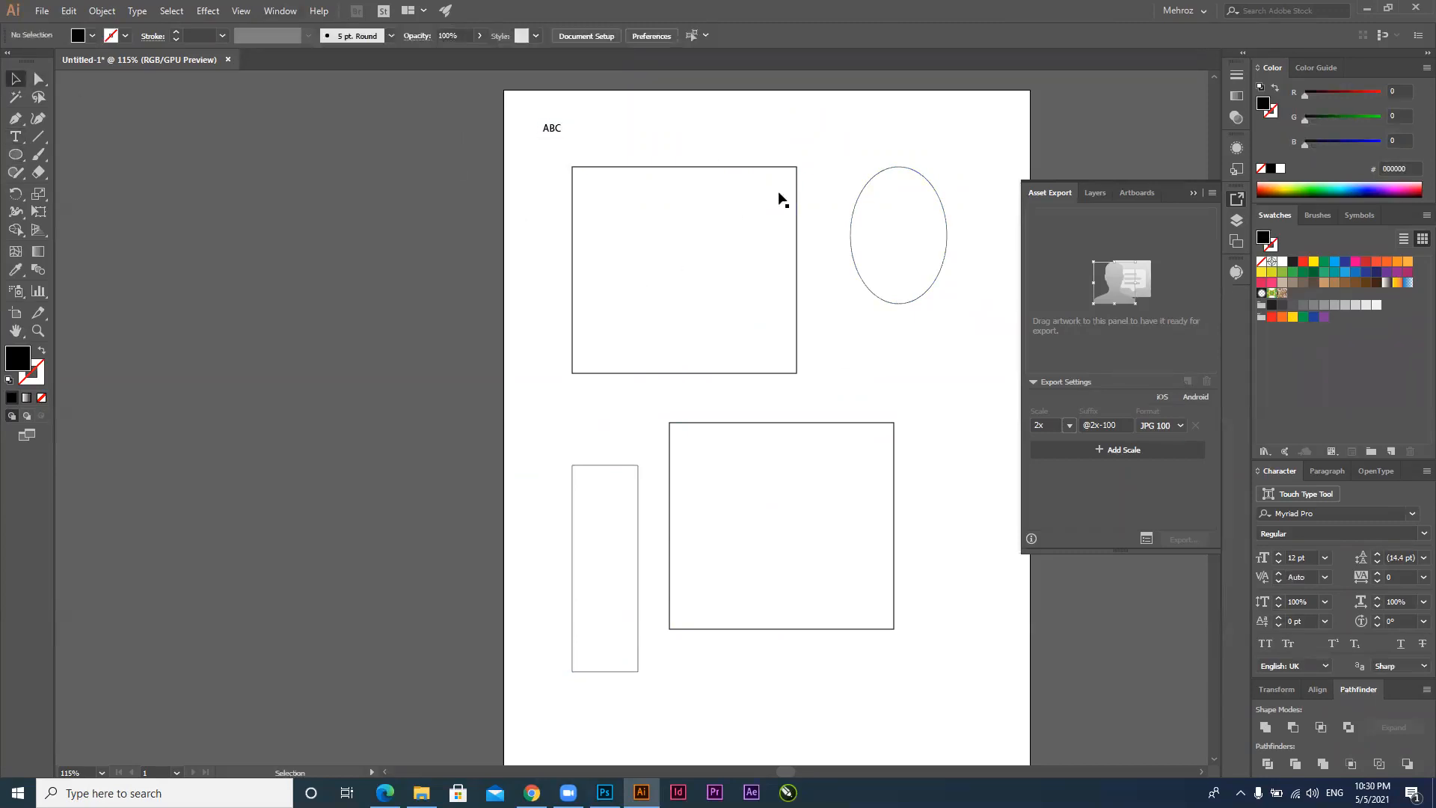
Expand Layer 1 in the layer list and go through its objects one by one, from the lowest rectangle to the ABC text
{"action": "left_click", "coordinate": [1192, 192]}
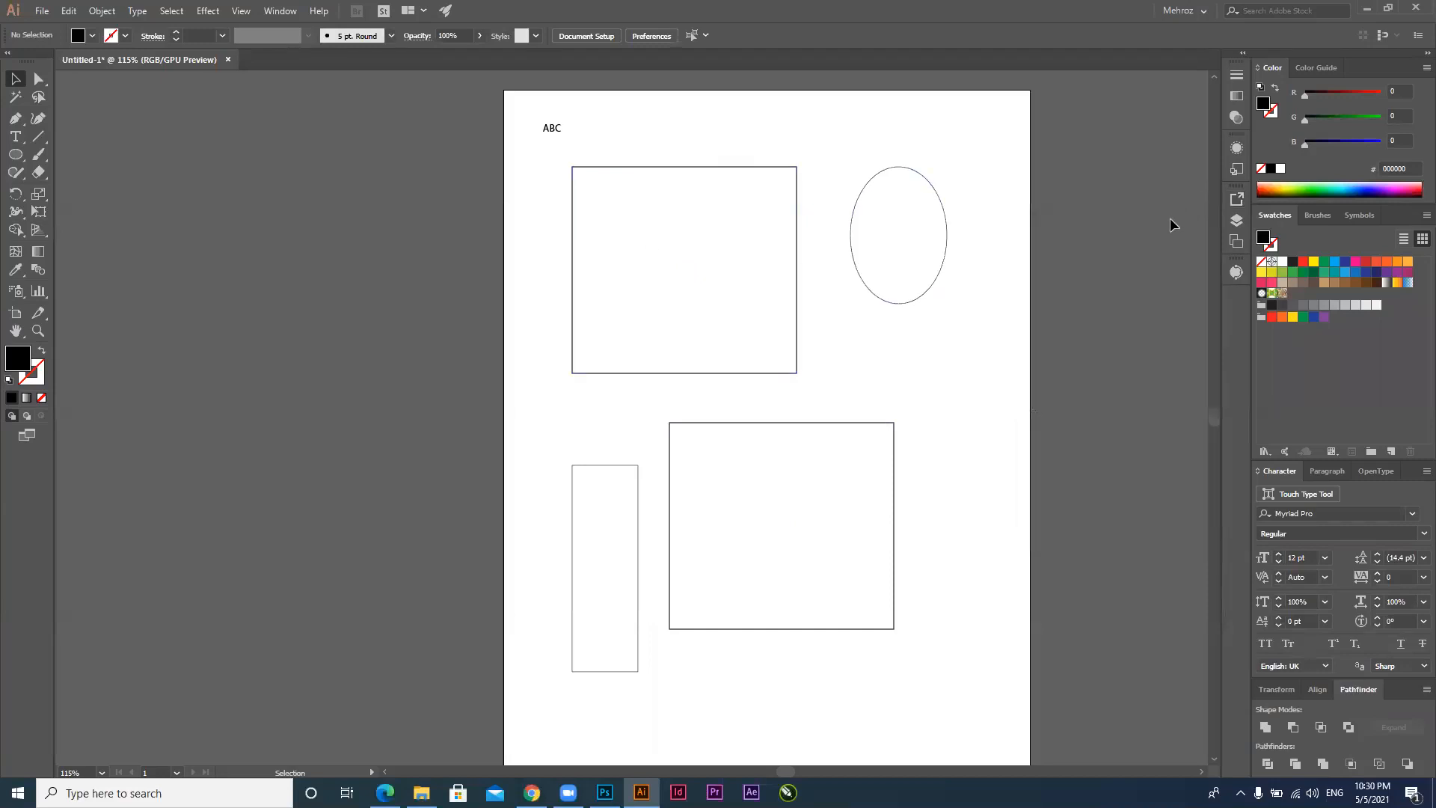
{"action": "left_click", "coordinate": [1235, 218]}
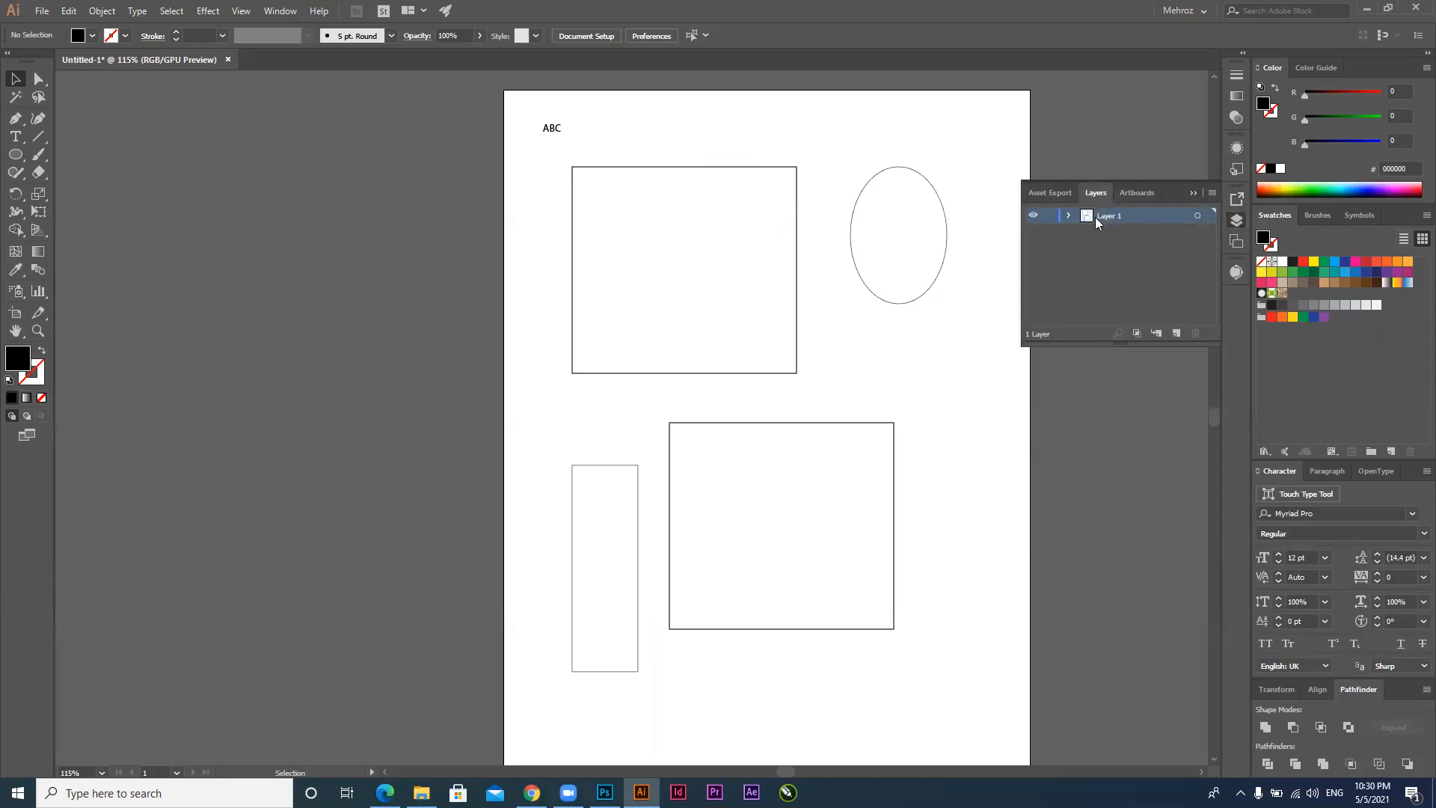
{"action": "left_click", "coordinate": [1067, 216]}
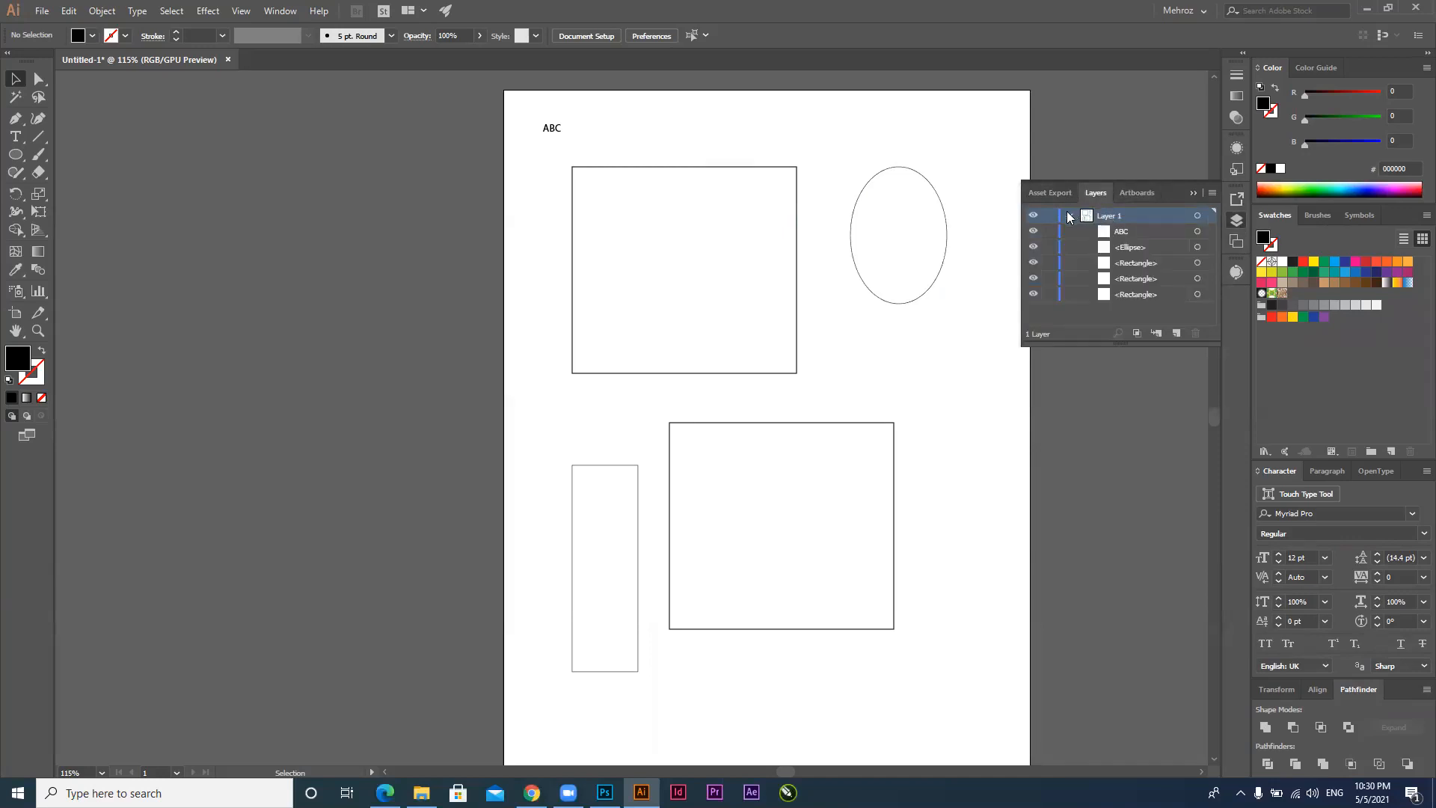
{"action": "left_click", "coordinate": [1142, 295]}
{"action": "left_click", "coordinate": [1140, 280]}
{"action": "left_click", "coordinate": [1135, 263]}
{"action": "left_click", "coordinate": [1132, 247]}
{"action": "left_click", "coordinate": [1129, 232]}
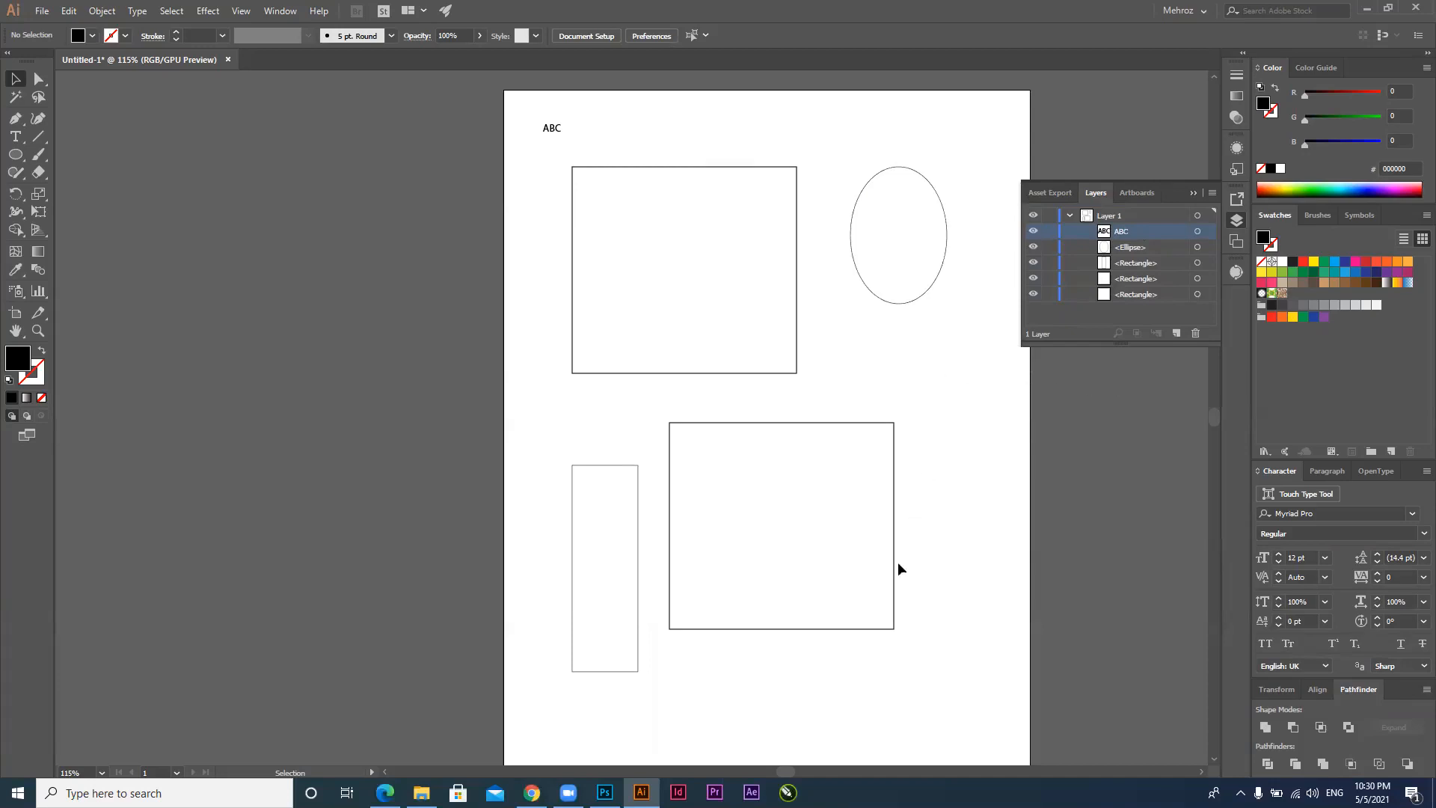
Switch to Photoshop and make a rectangular marquee selection about 360 by 300 px near the middle of the Untitled-1 canvas
{"action": "left_click", "coordinate": [604, 792]}
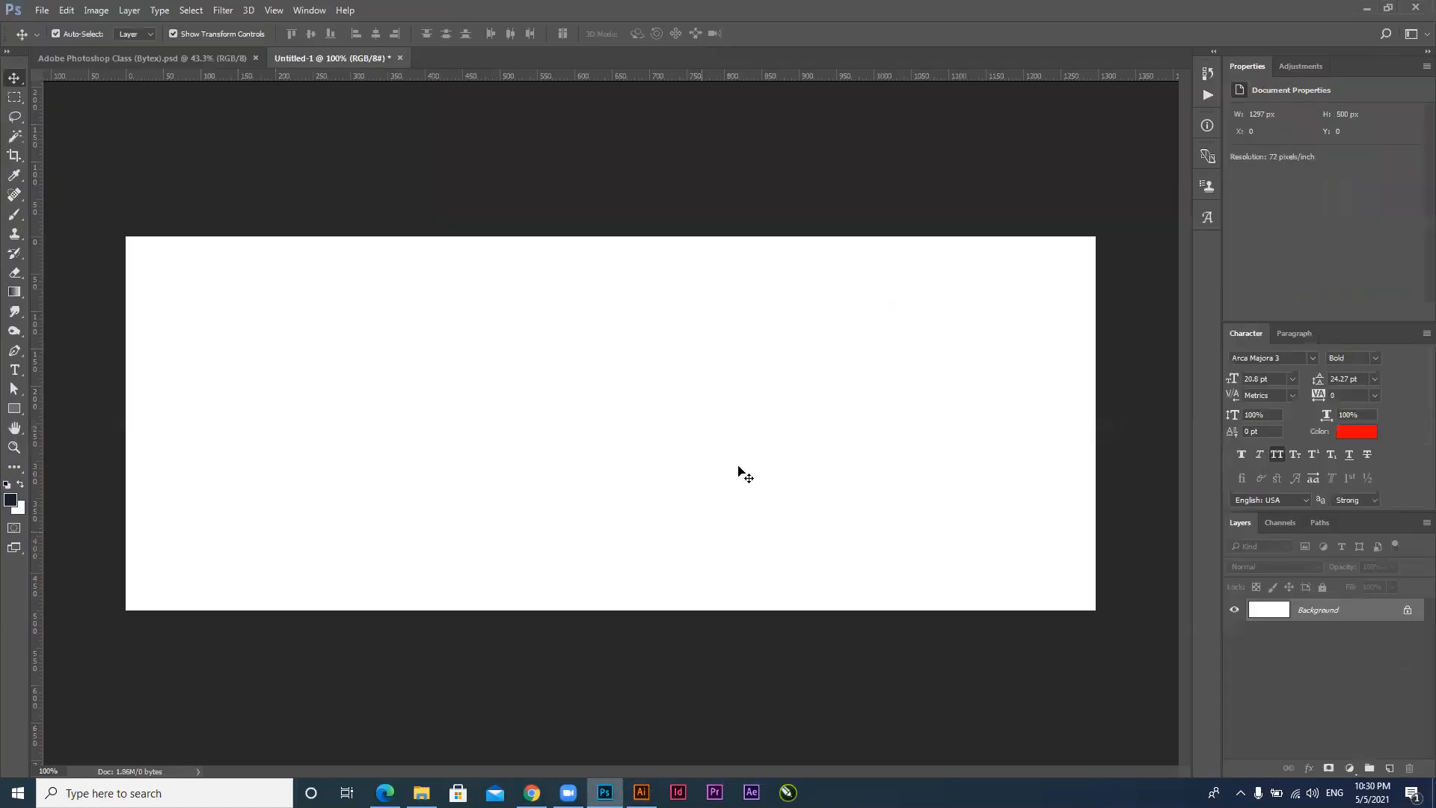
{"action": "left_click", "coordinate": [14, 97]}
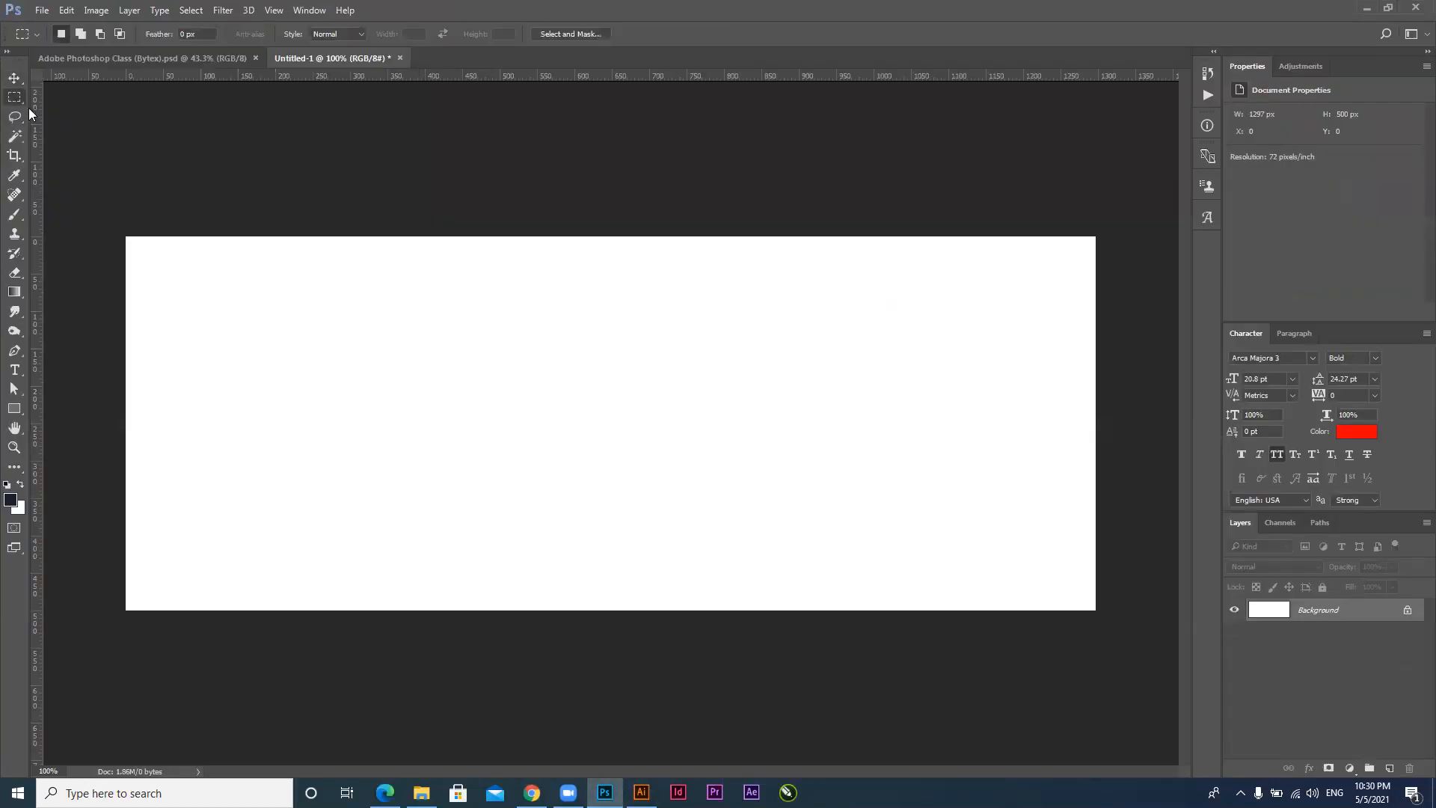
{"action": "left_click_drag", "start_coordinate": [440, 276], "coordinate": [702, 488]}
Fill the rectangular selection on the Background with the dark navy foreground colour using the Paint Bucket Tool, and deselect it
{"action": "left_click", "coordinate": [14, 292]}
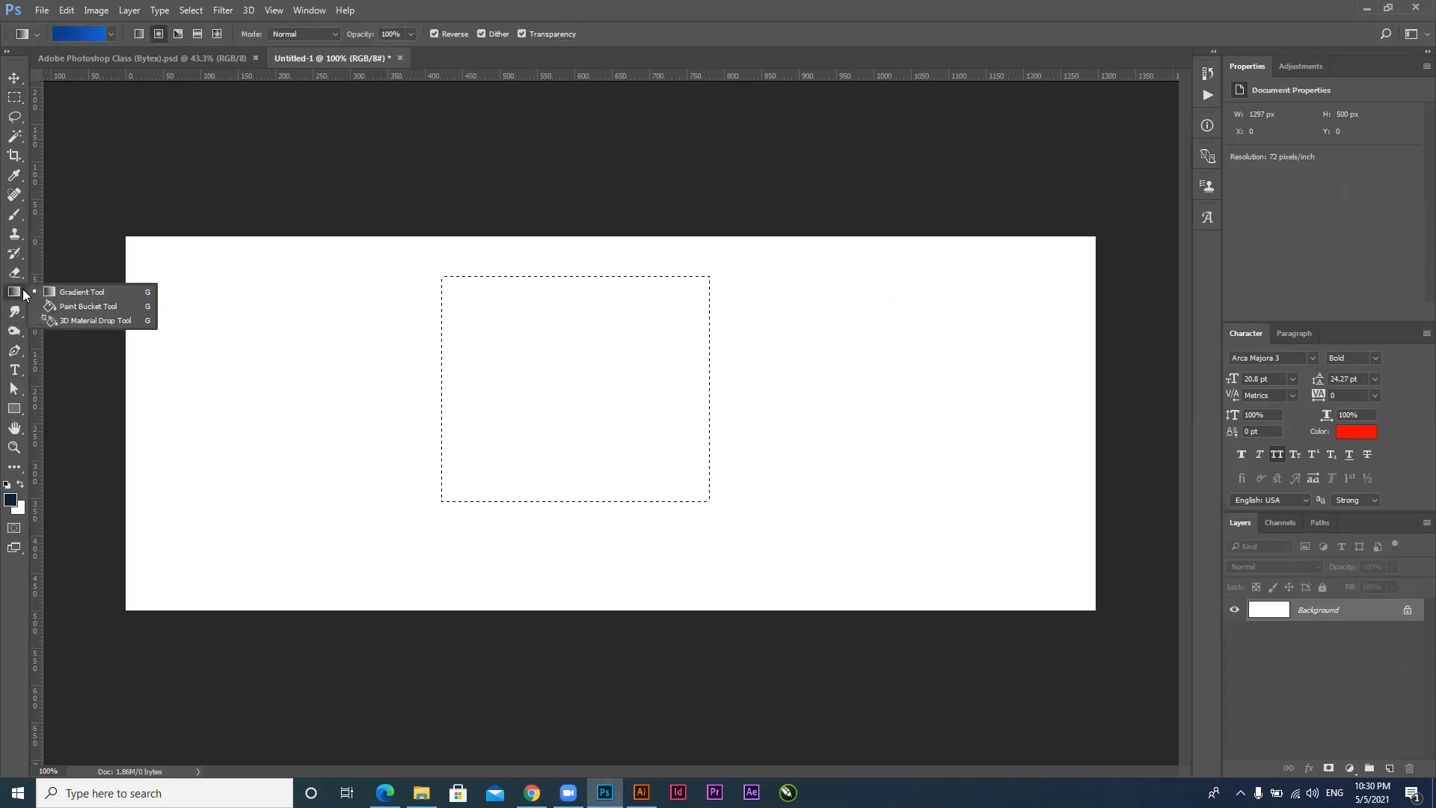
{"action": "left_click", "coordinate": [23, 291]}
{"action": "left_click", "coordinate": [17, 293]}
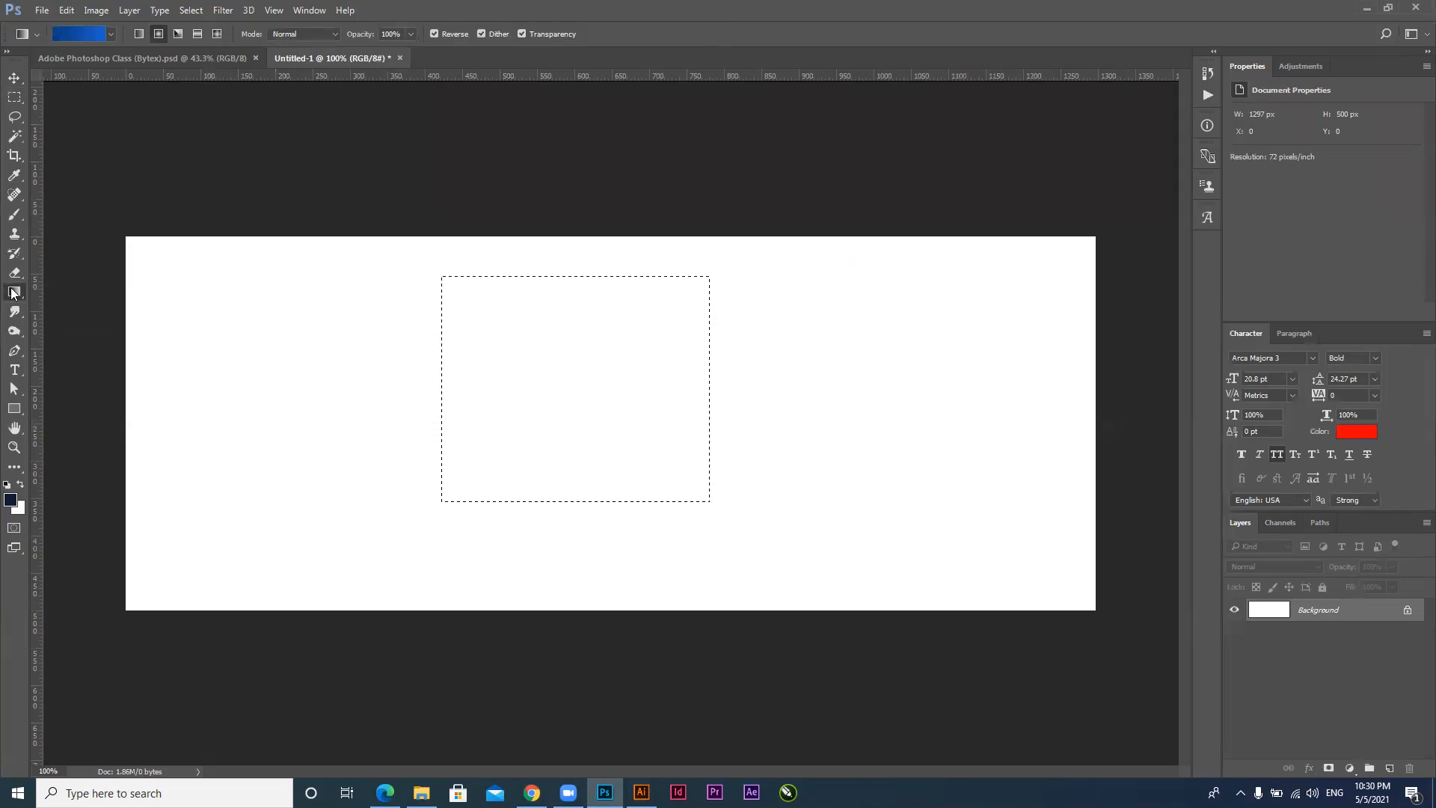
{"action": "left_click", "coordinate": [95, 307]}
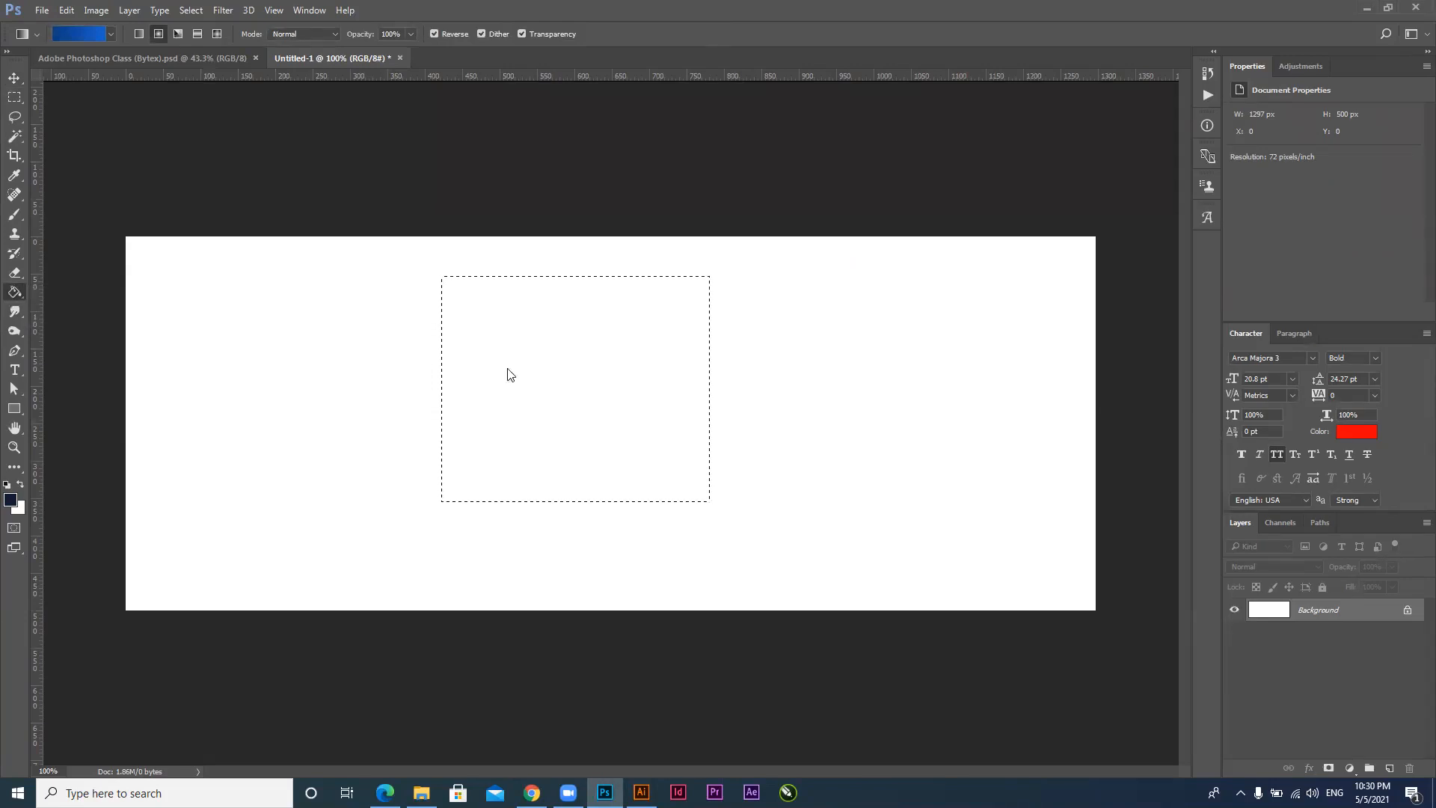
{"action": "left_click", "coordinate": [624, 378]}
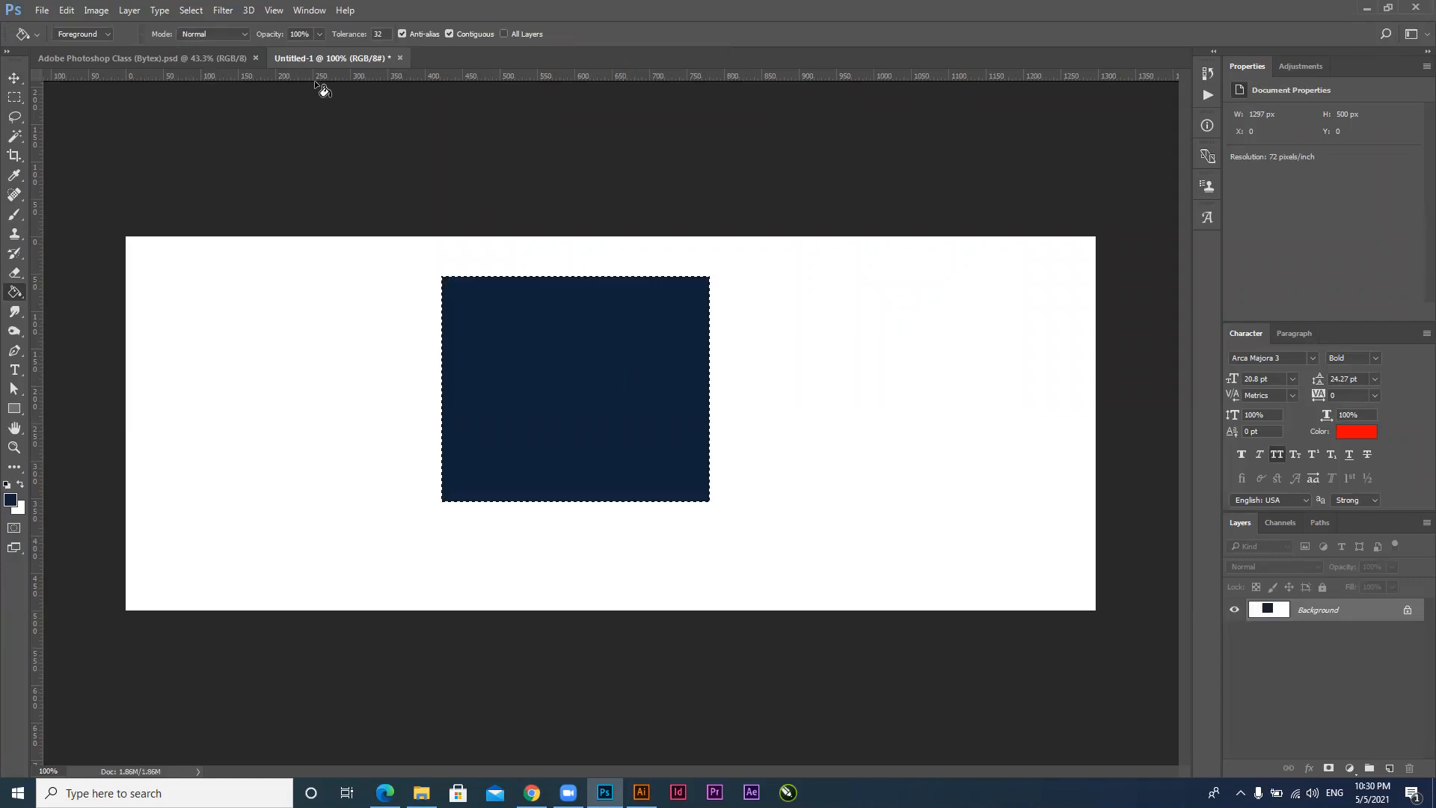
{"action": "key", "text": "ctrl+d"}
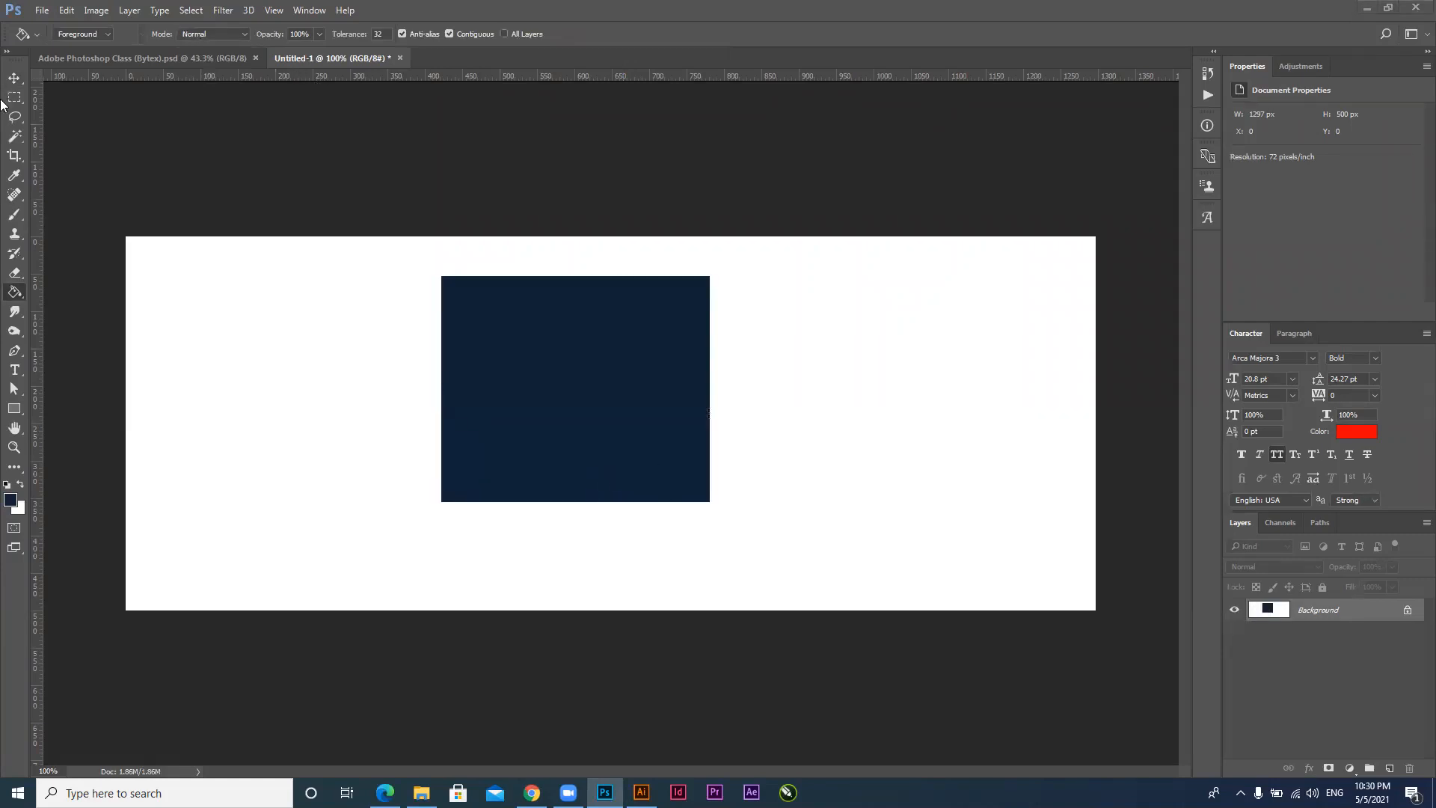
{"action": "key", "text": "ctrl+z"}
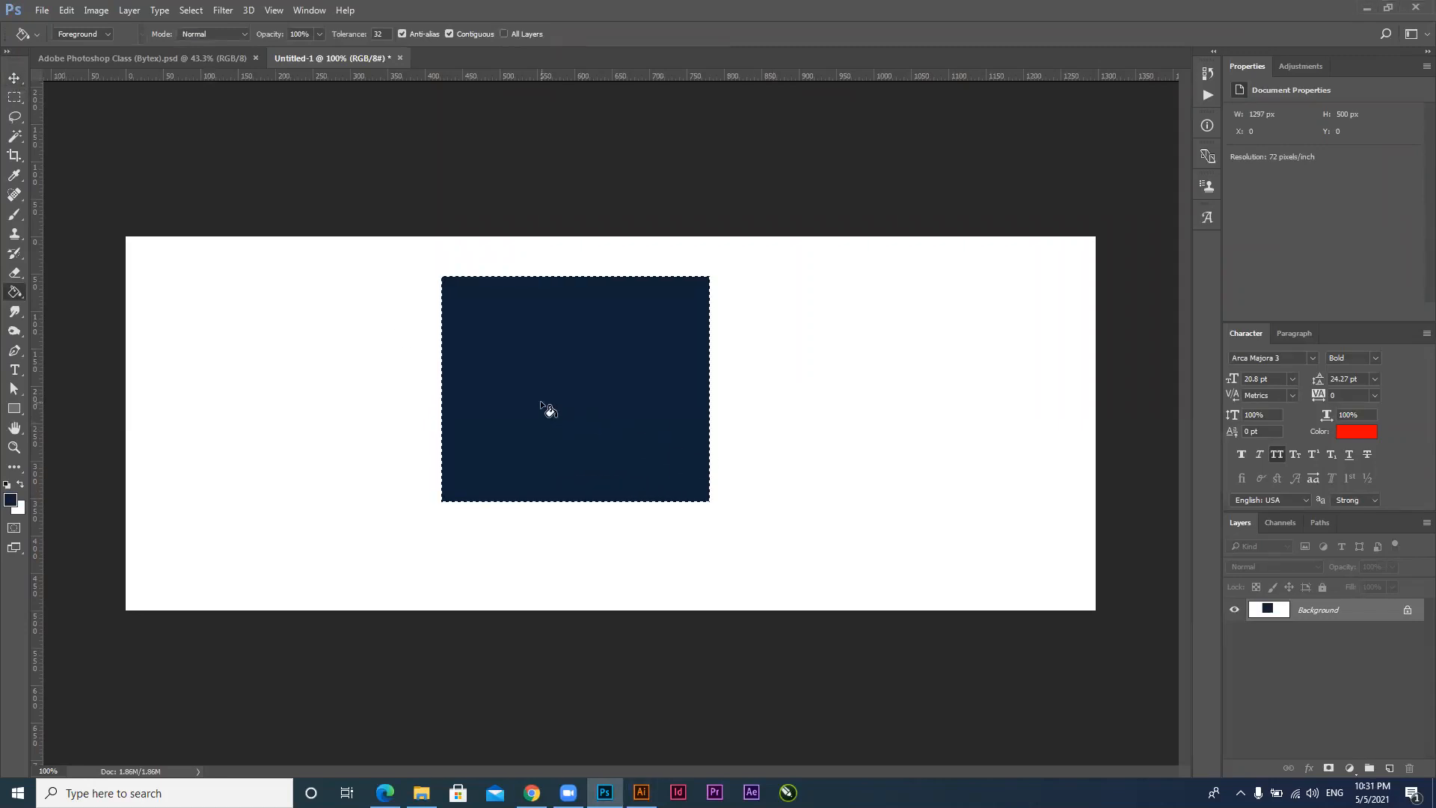
{"action": "key", "text": "ctrl+d"}
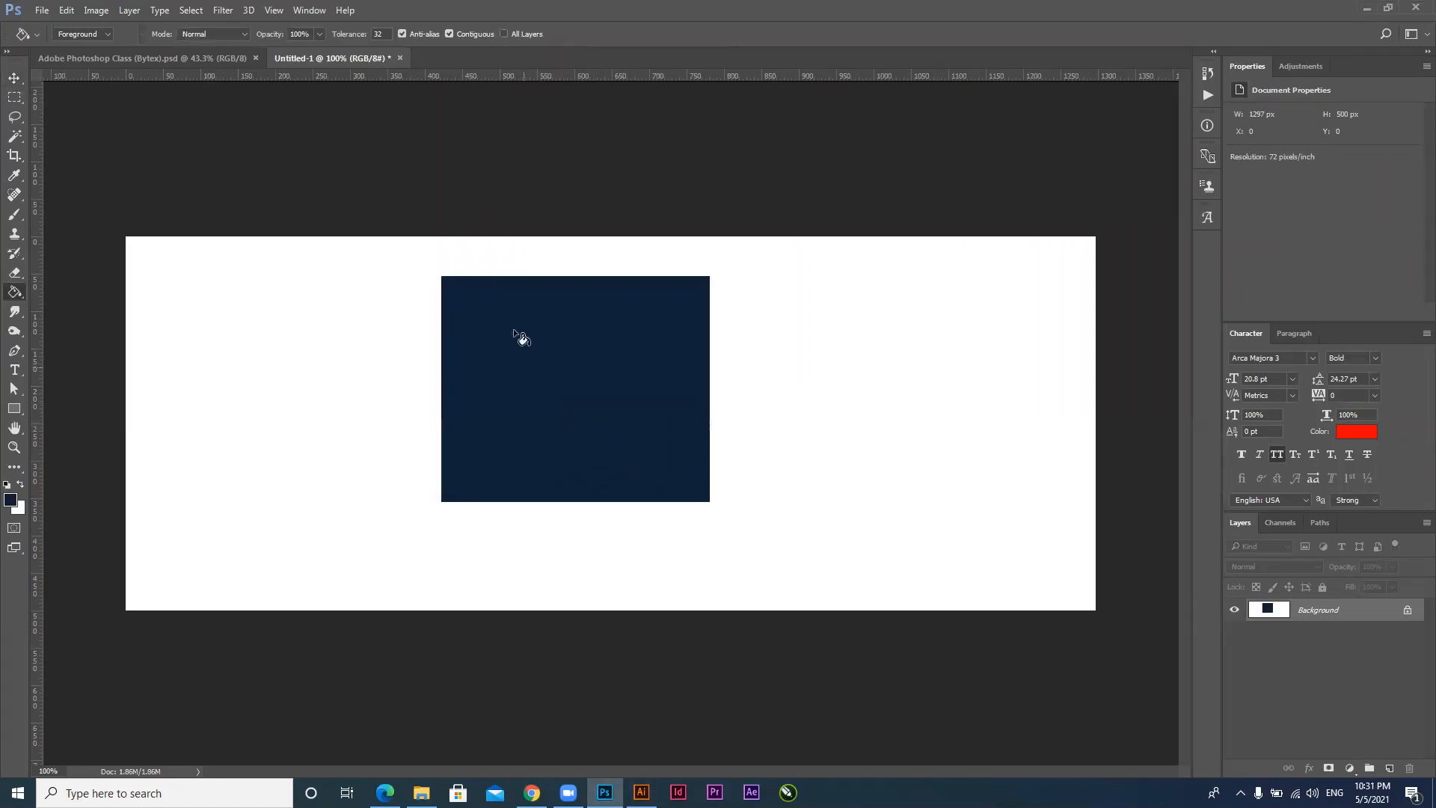
Move the Background with its navy rectangle by about 637 px, 230 px, converting it to a normal layer, and move it back
{"action": "left_click", "coordinate": [14, 78]}
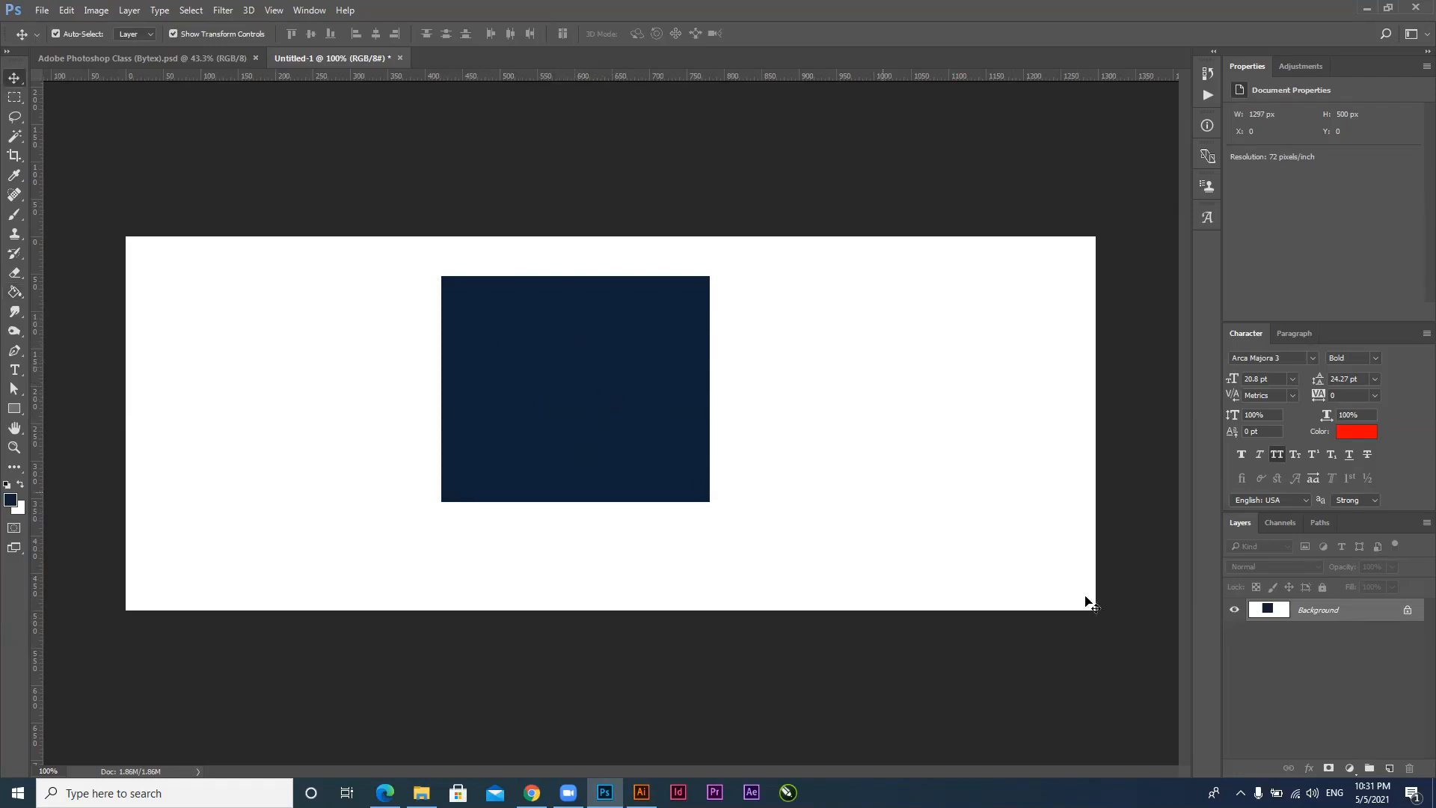
{"action": "left_click_drag", "start_coordinate": [569, 383], "coordinate": [1047, 557]}
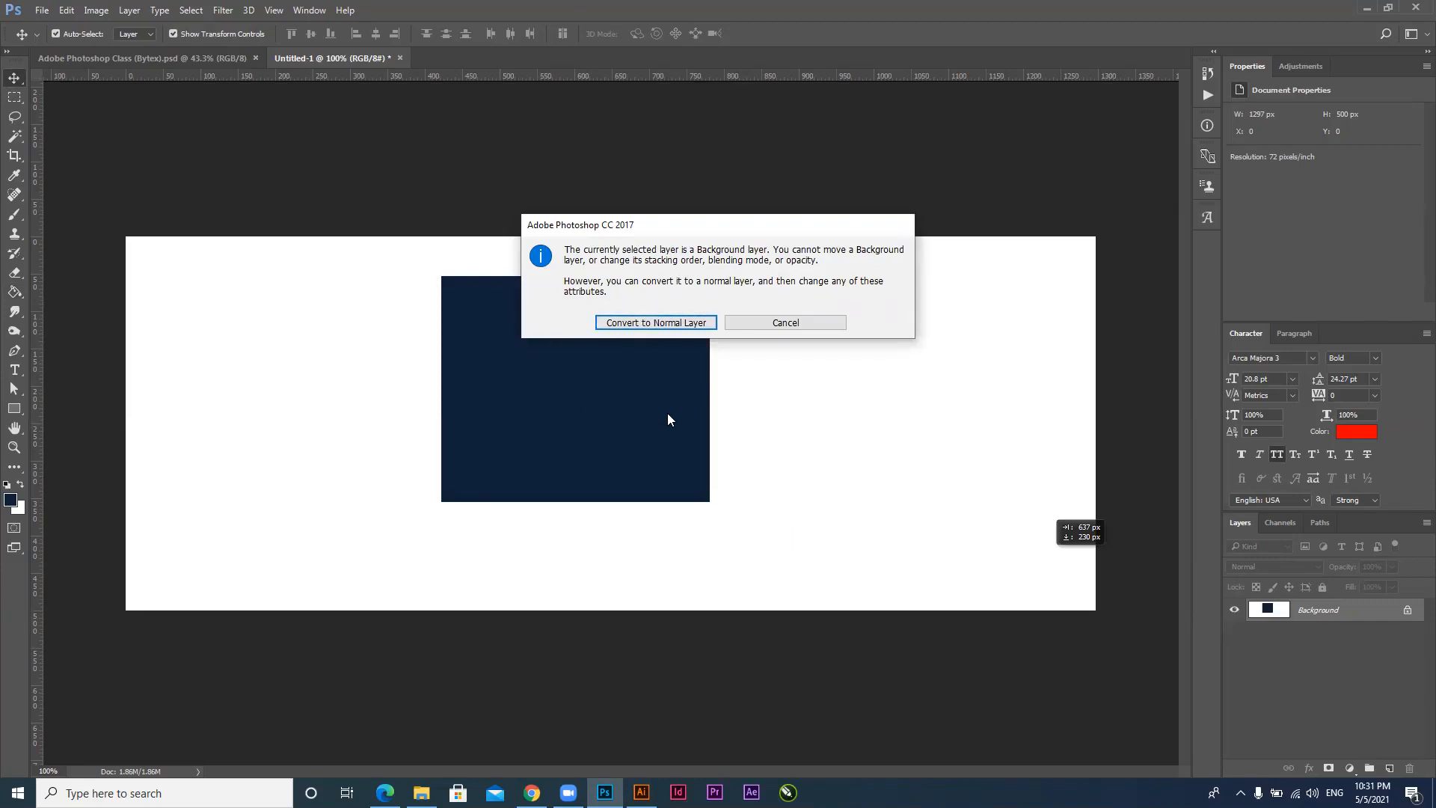
{"action": "left_click", "coordinate": [651, 323]}
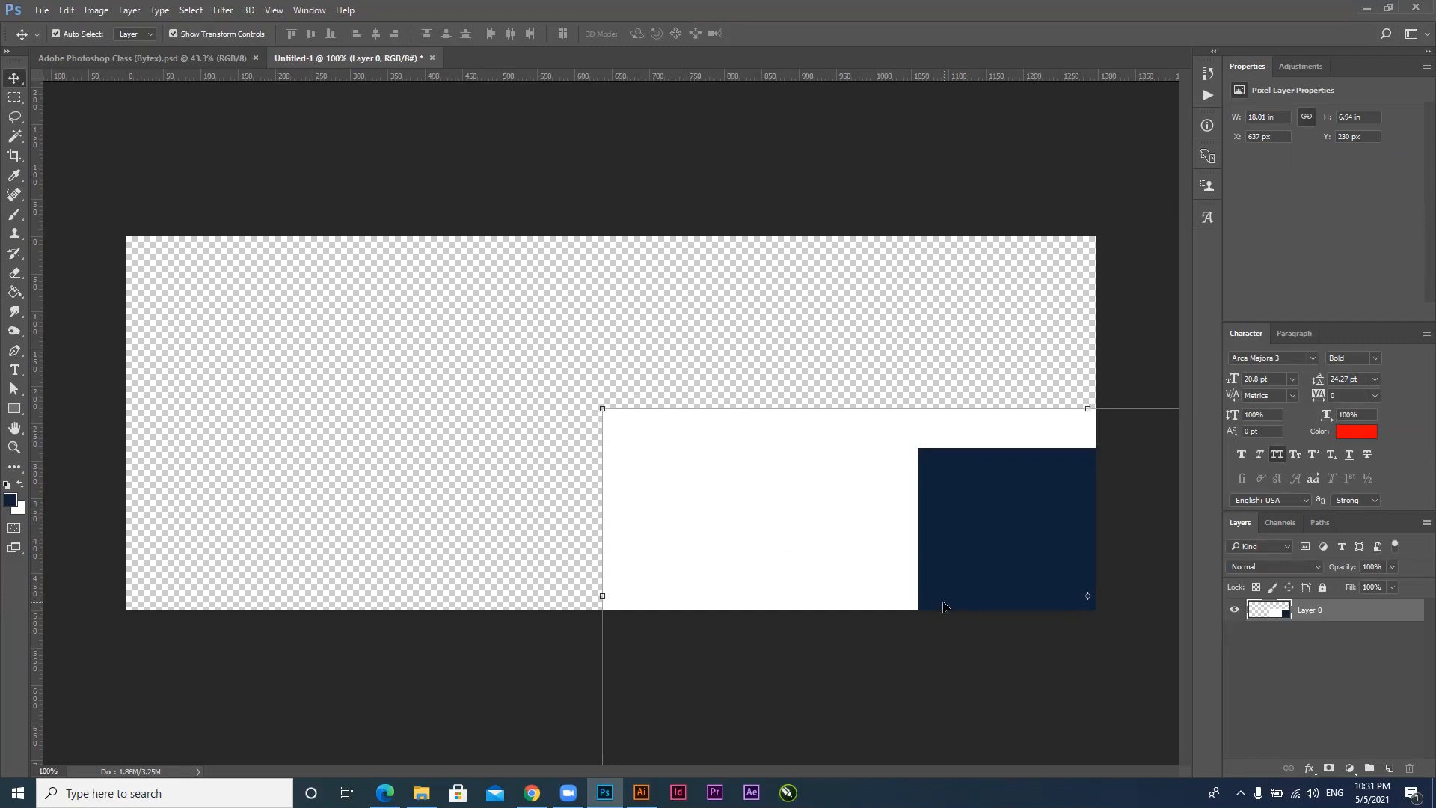
{"action": "left_click_drag", "start_coordinate": [980, 543], "coordinate": [504, 372]}
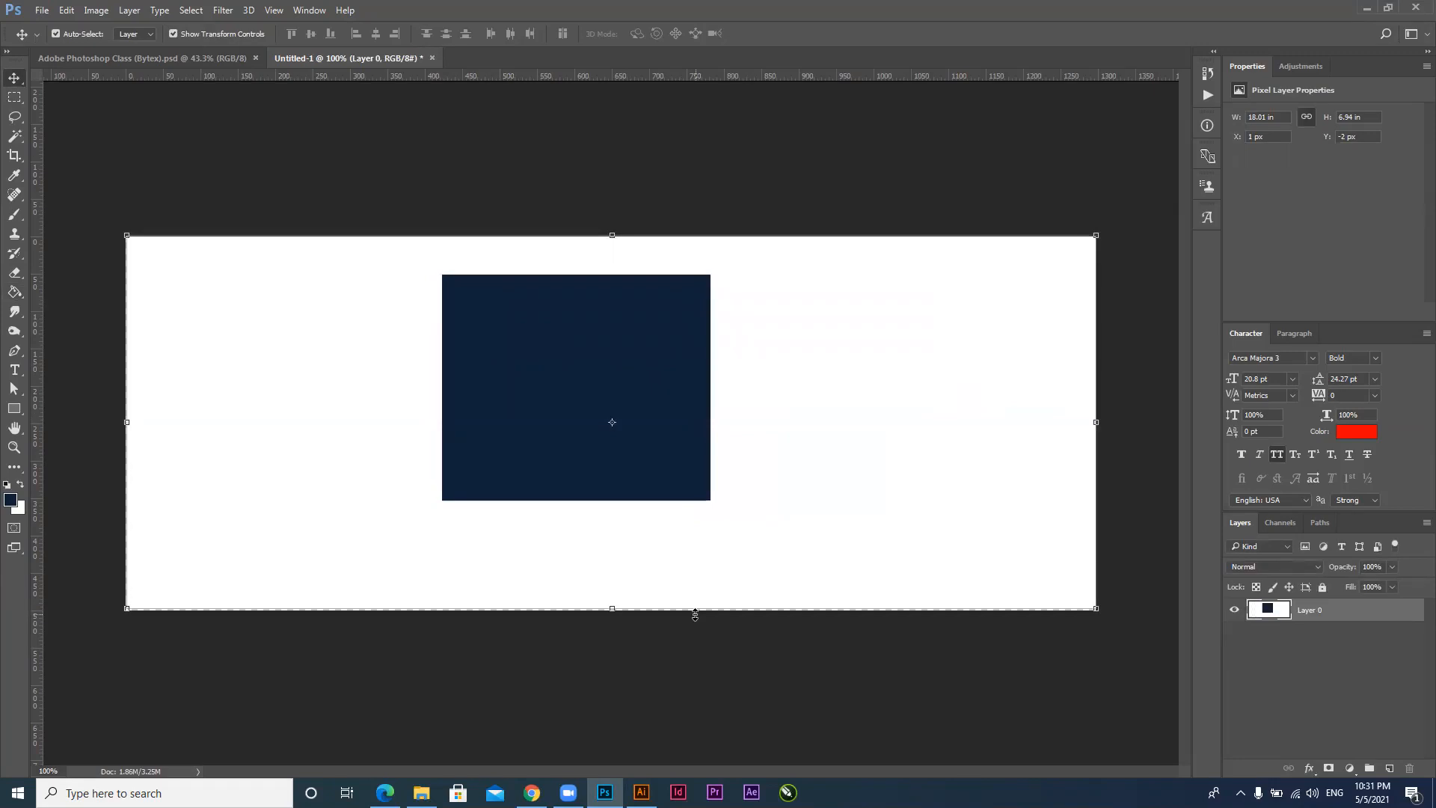
Undo the layer moves, the layer conversion, the deselection and the navy fill, and cancel filling the restored selection
{"action": "key", "text": "ctrl+z"}
{"action": "key", "text": "ctrl+z"}
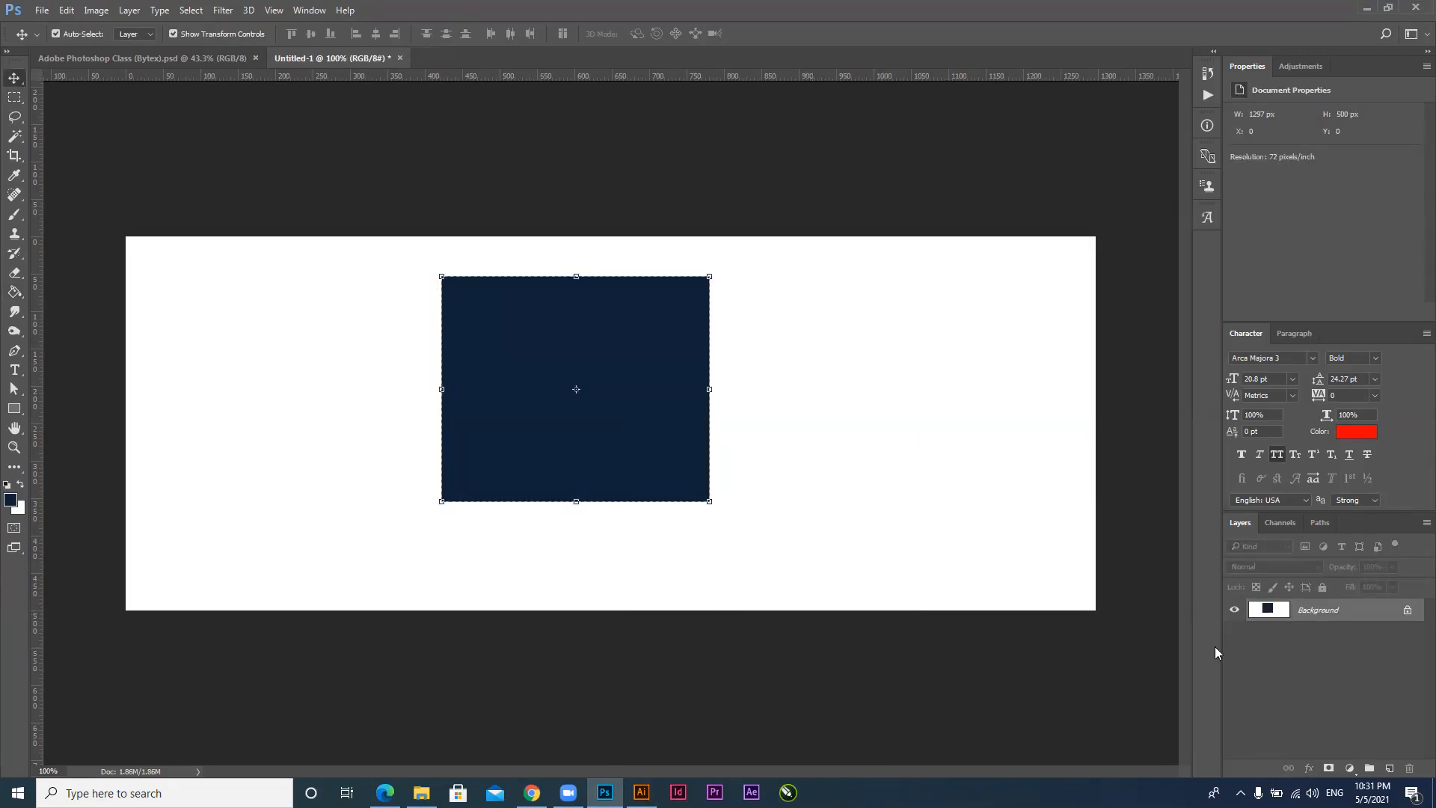
{"action": "key", "text": "ctrl+shift+z"}
{"action": "key", "text": "ctrl+shift+z"}
{"action": "key", "text": "ctrl+z"}
{"action": "key", "text": "ctrl+z"}
{"action": "key", "text": "ctrl+z"}
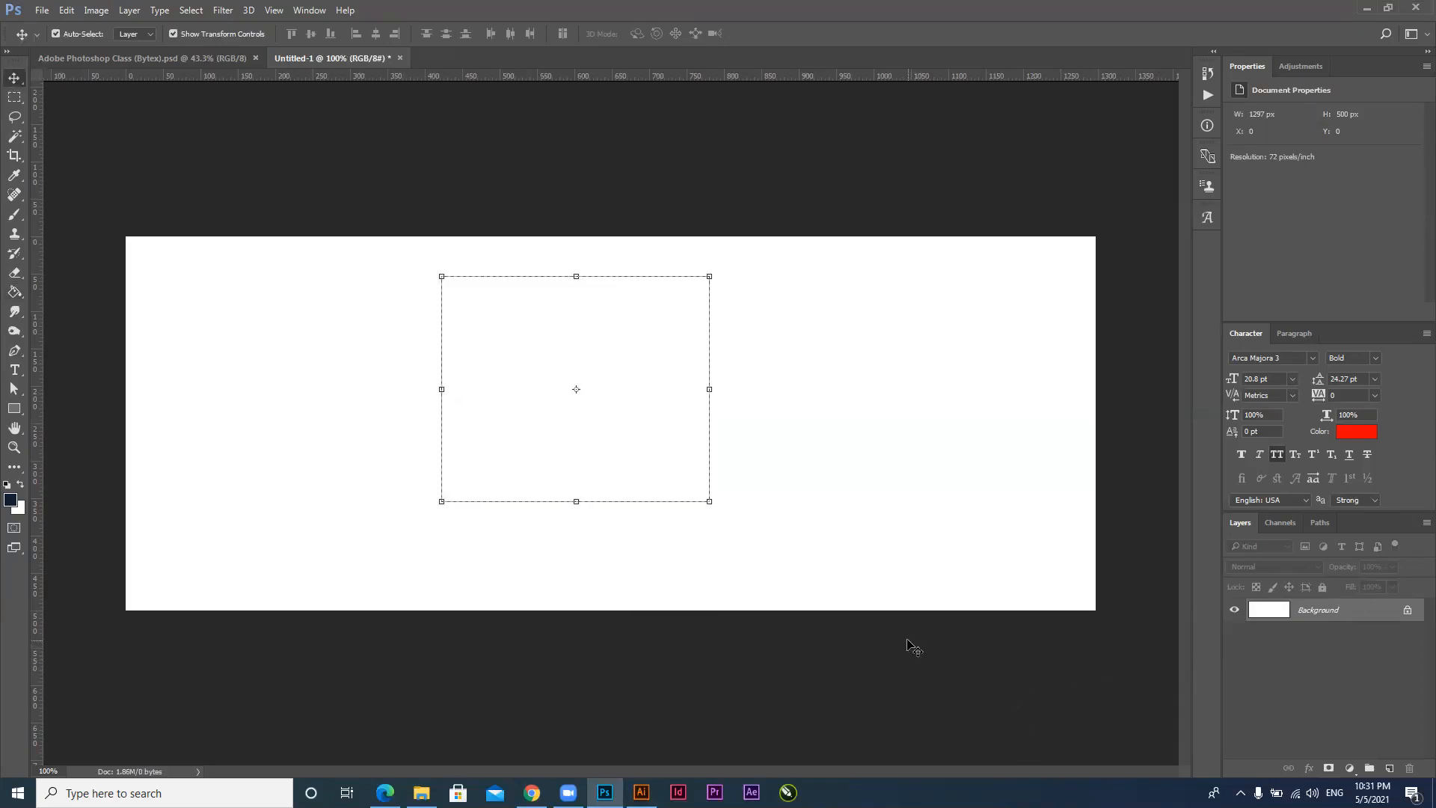
{"action": "key", "text": "Delete"}
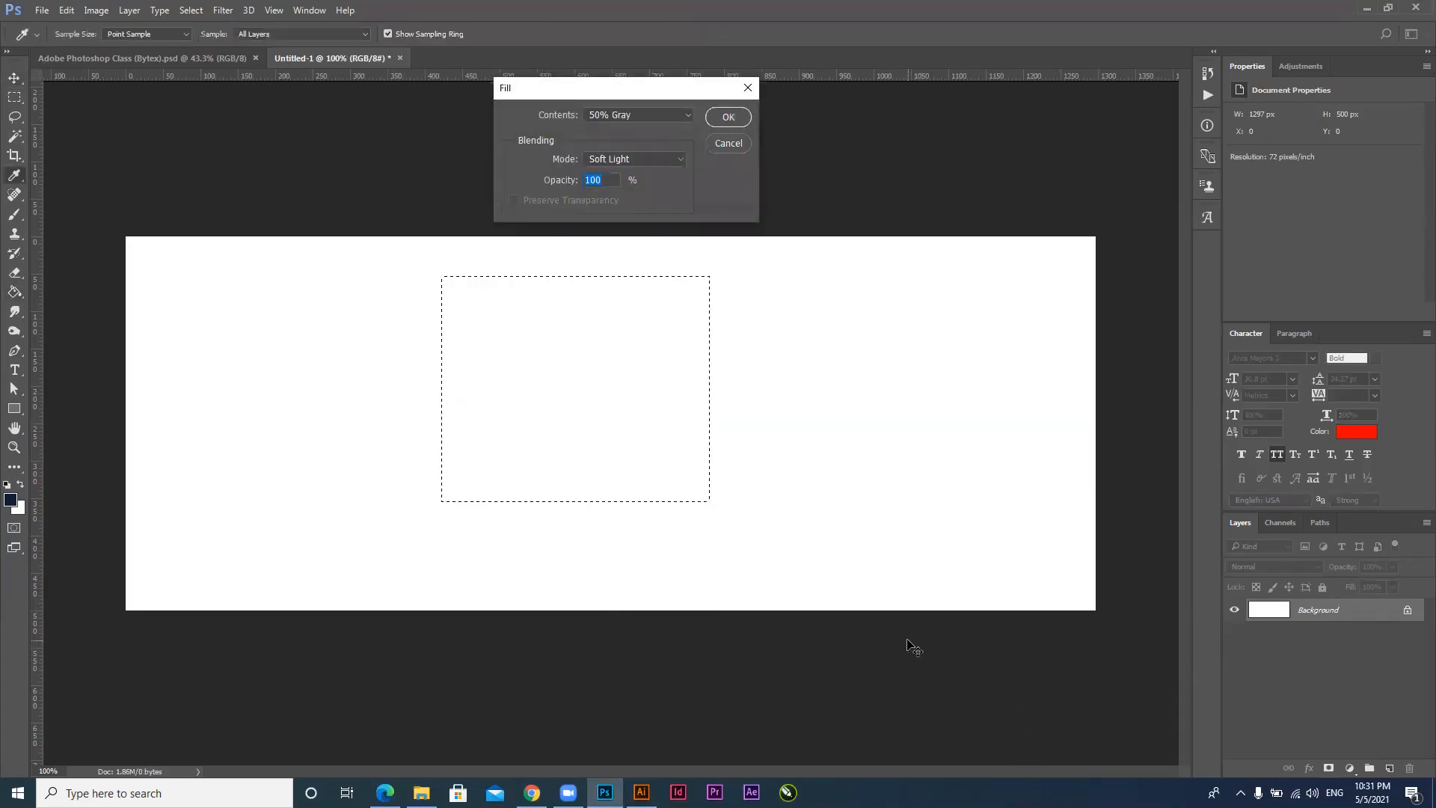
{"action": "key", "text": "Escape"}
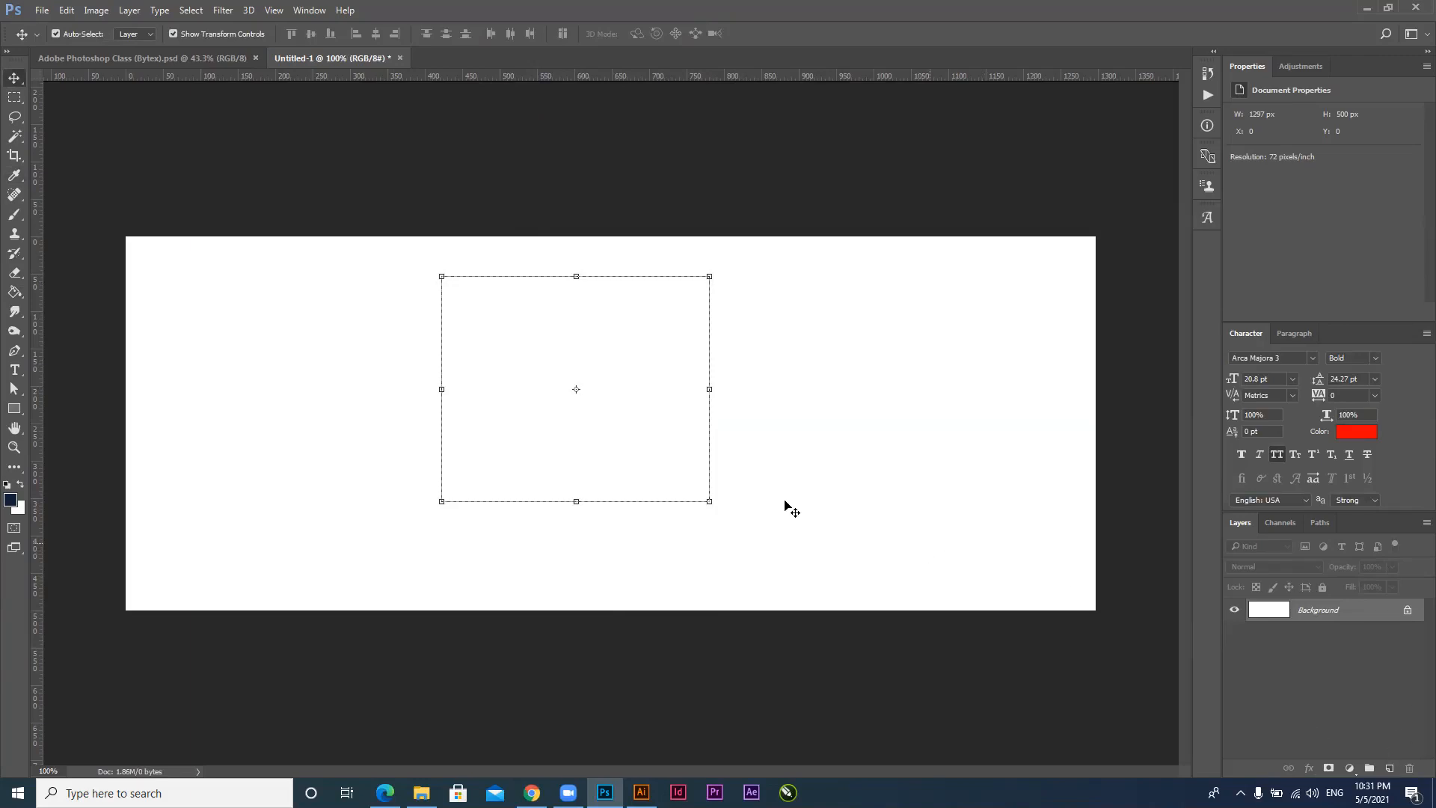
Turn off Show Transform Controls and add a new empty layer above the Background, keeping the rectangular selection active
{"action": "left_click", "coordinate": [187, 33]}
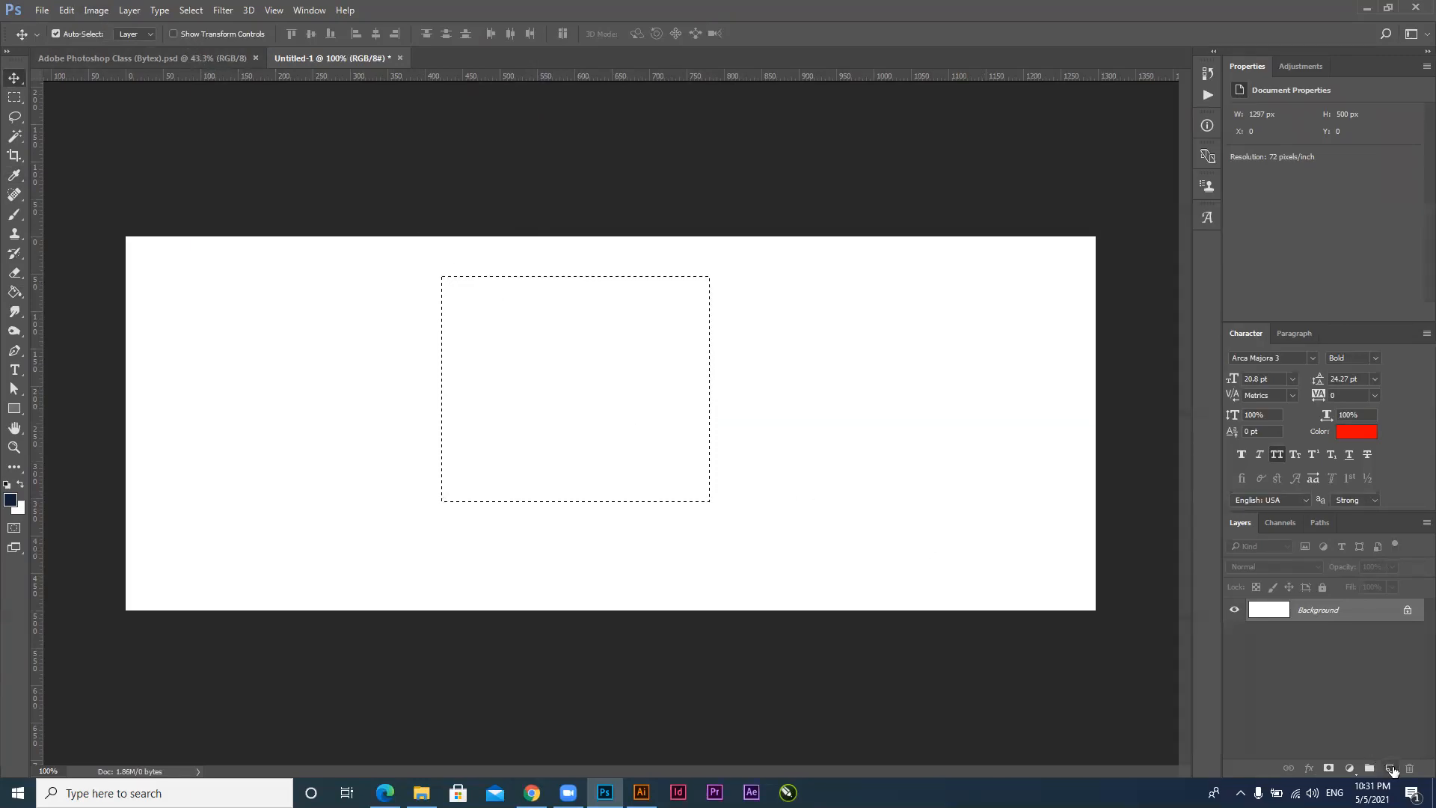
{"action": "left_click", "coordinate": [1389, 768]}
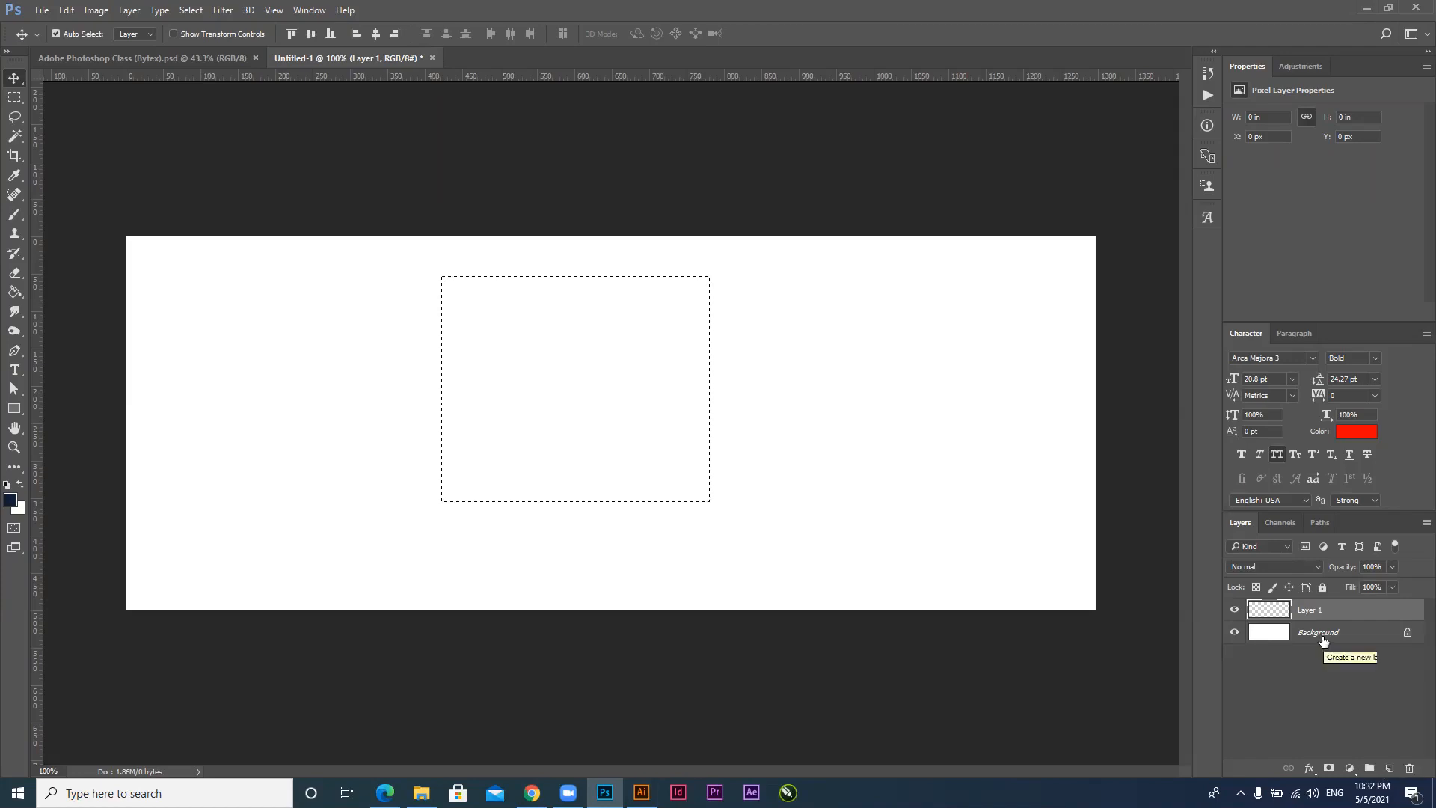
Fill the rectangular selection on Layer 1 with the dark navy foreground colour, and toggle the selection off and back on
{"action": "left_click", "coordinate": [14, 292]}
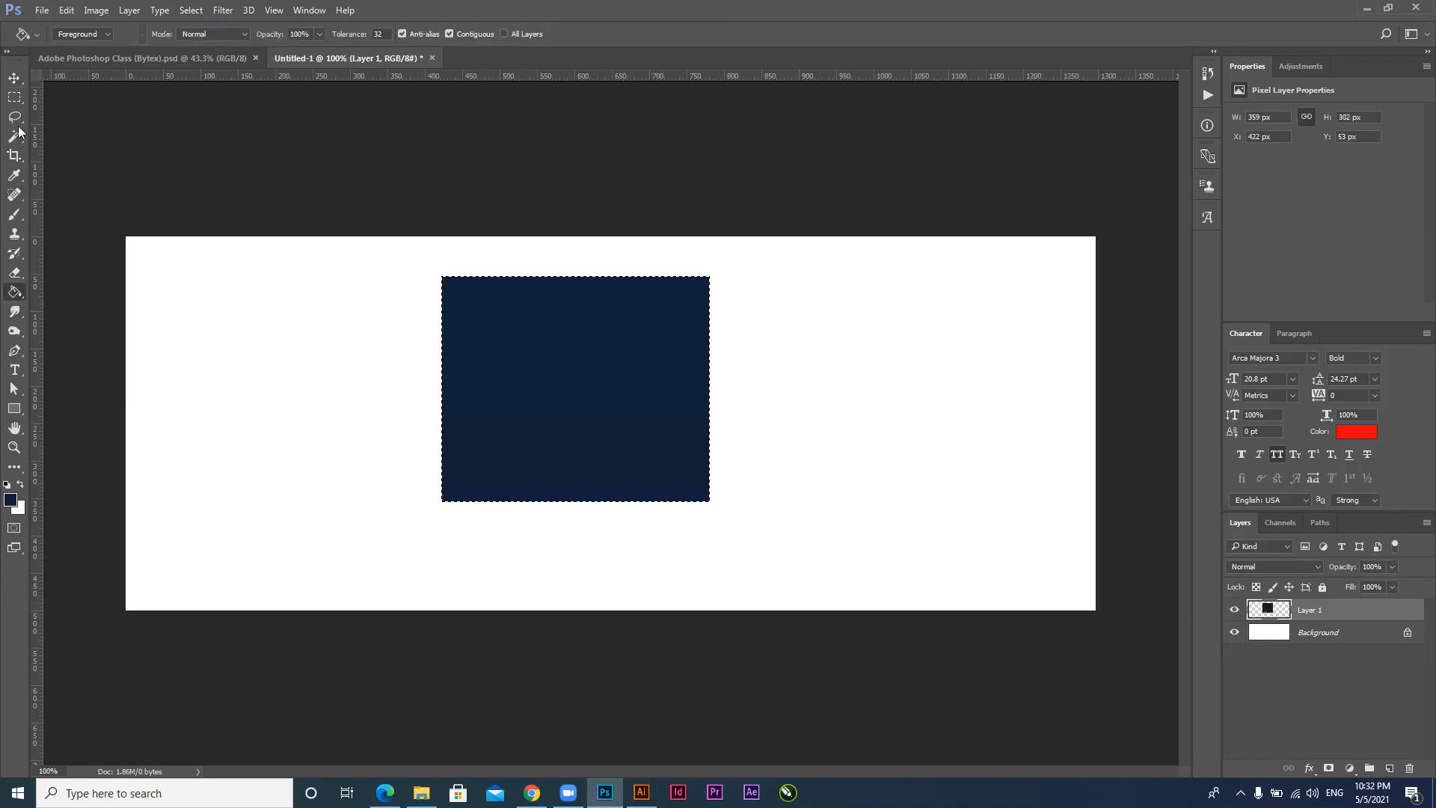
{"action": "key", "text": "v"}
{"action": "key", "text": "ctrl+d"}
{"action": "key", "text": "ctrl+shift+d"}
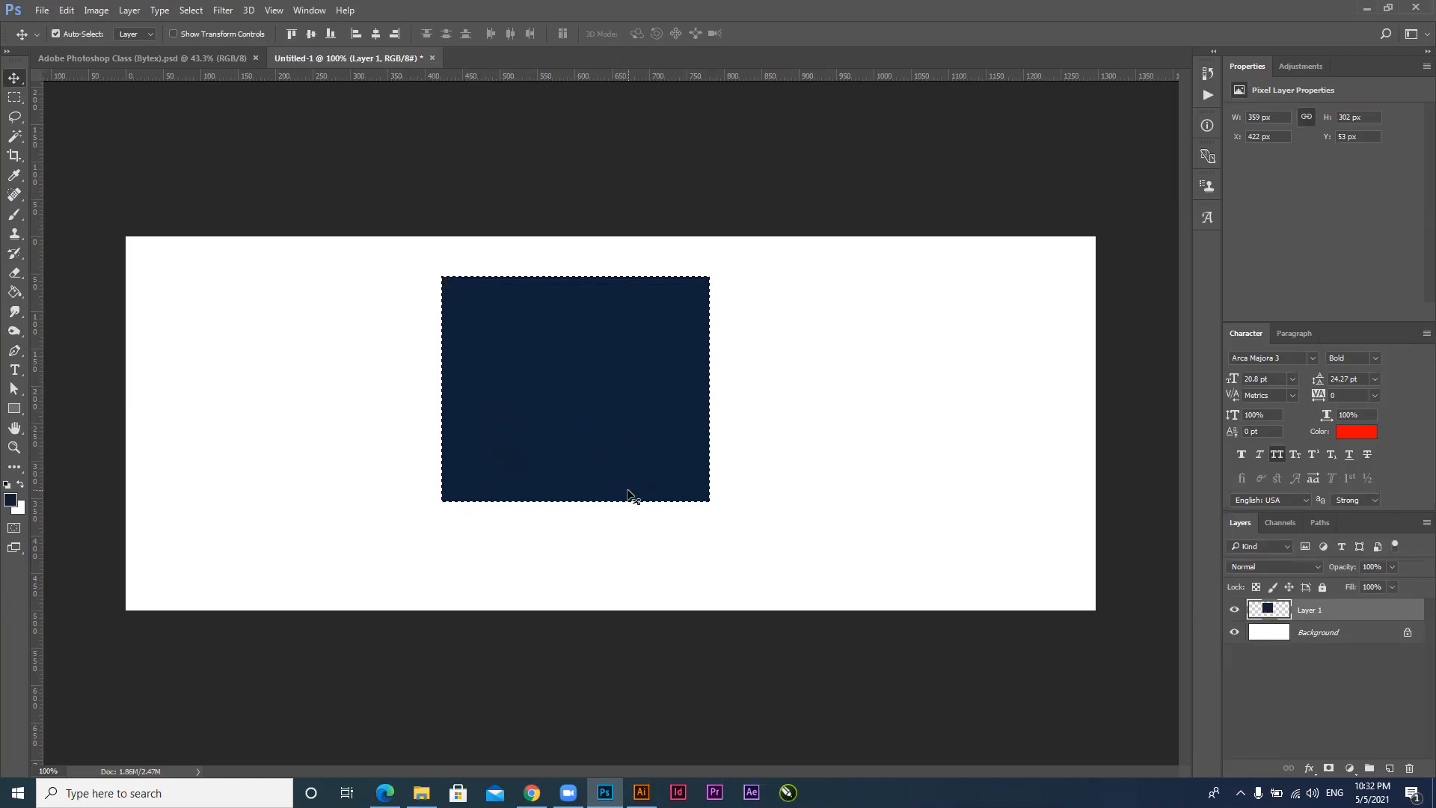
{"action": "key", "text": "ctrl+d"}
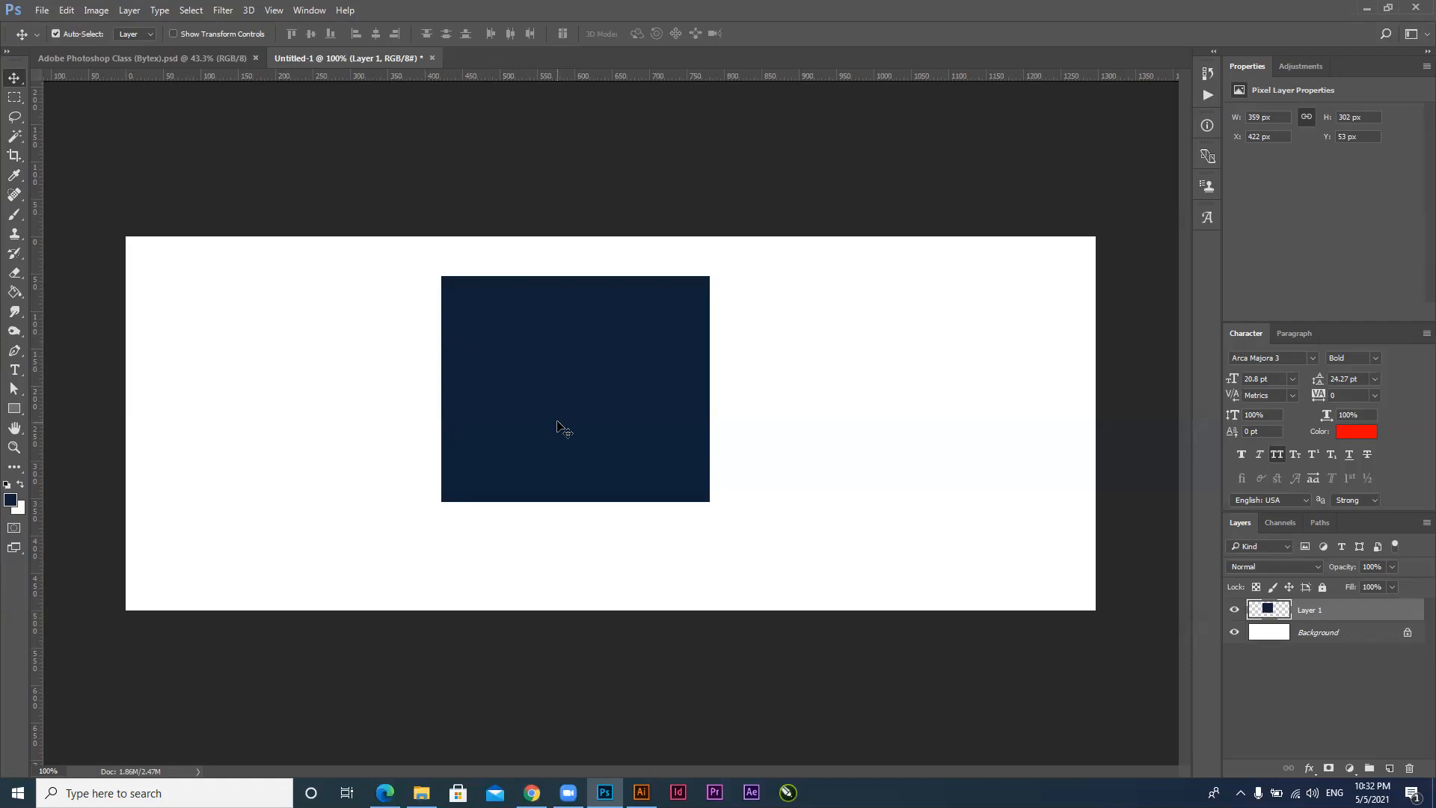
{"action": "key", "text": "ctrl+z"}
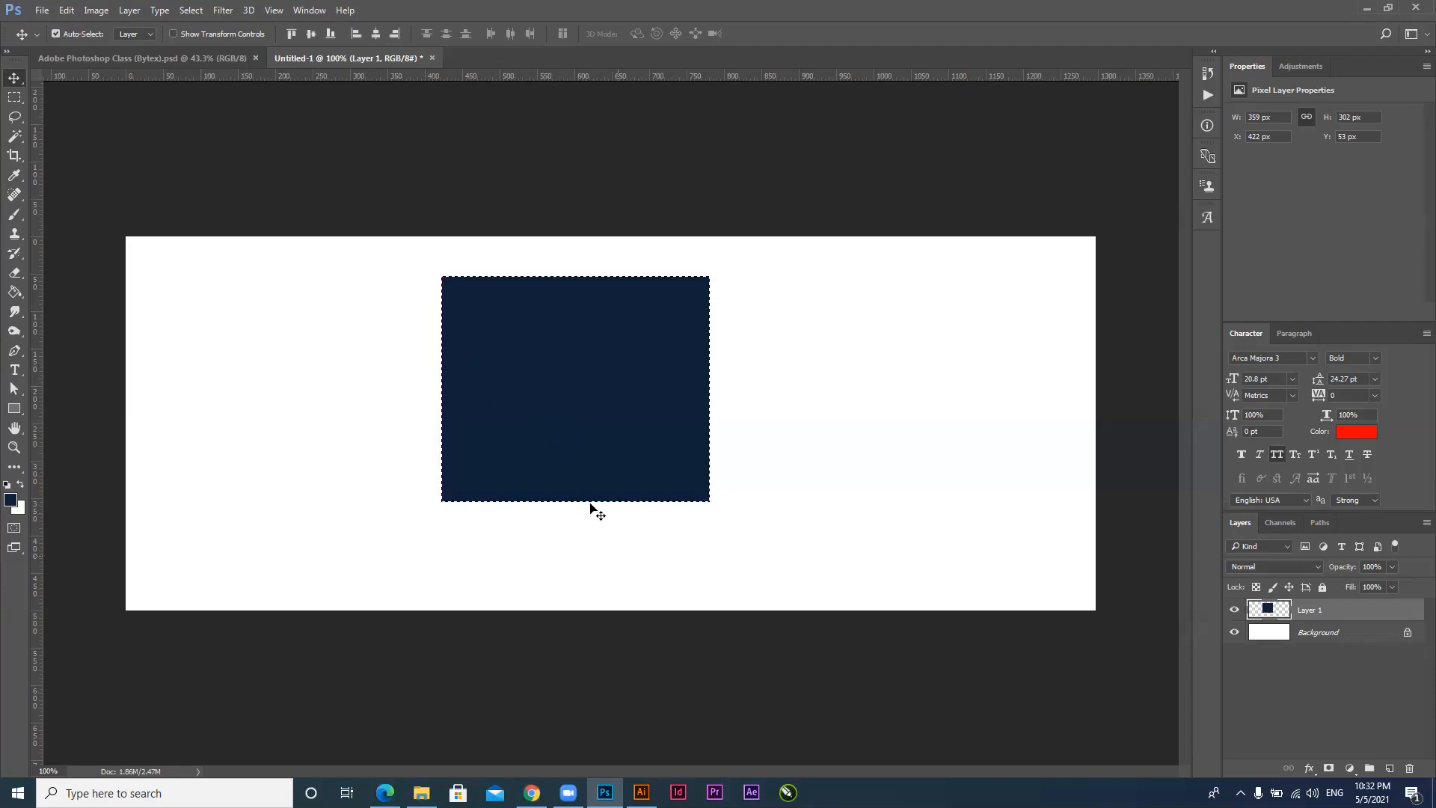
{"action": "key", "text": "ctrl"}
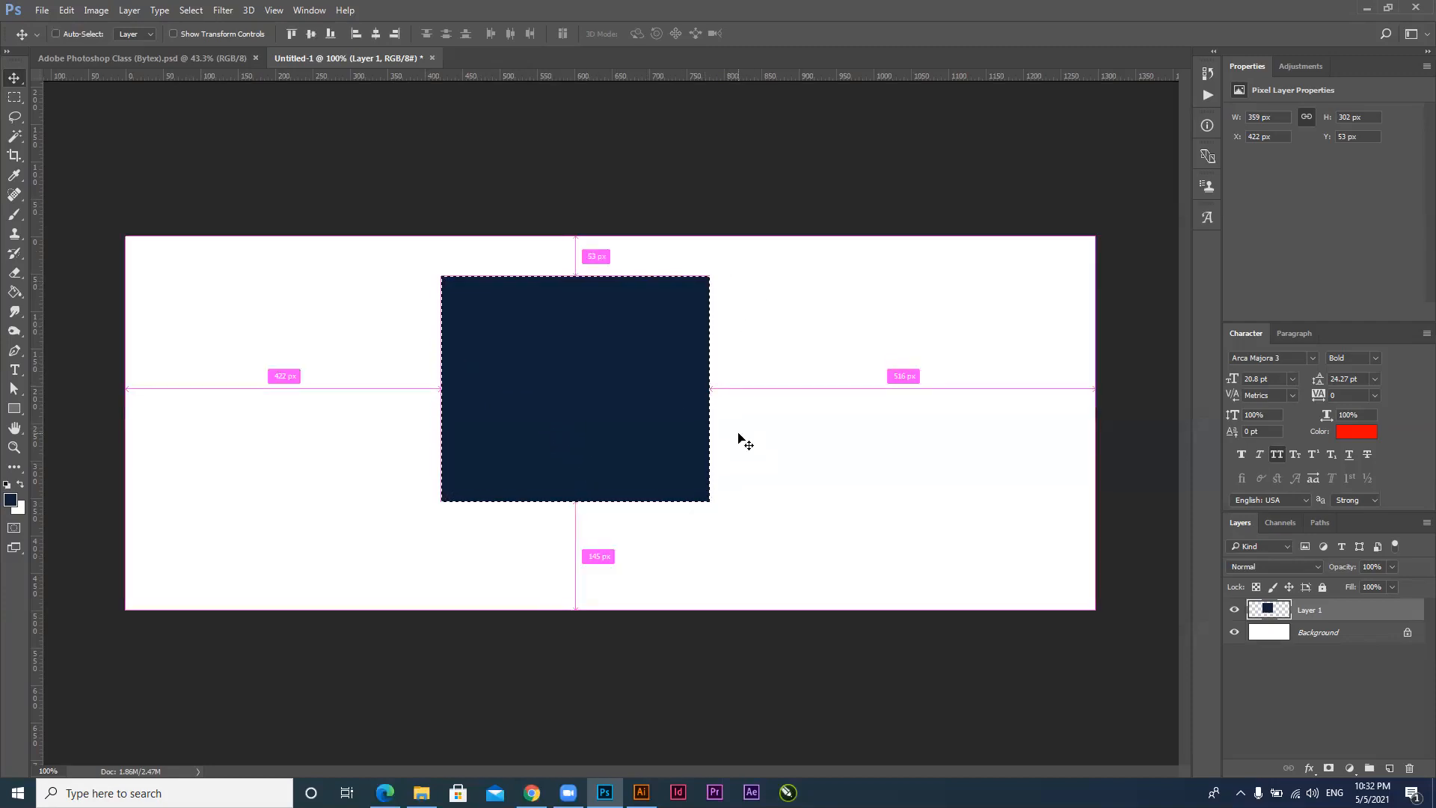
Clear the navy fill from Layer 1, then deselect and restore the rectangular selection
{"action": "key", "text": "Delete"}
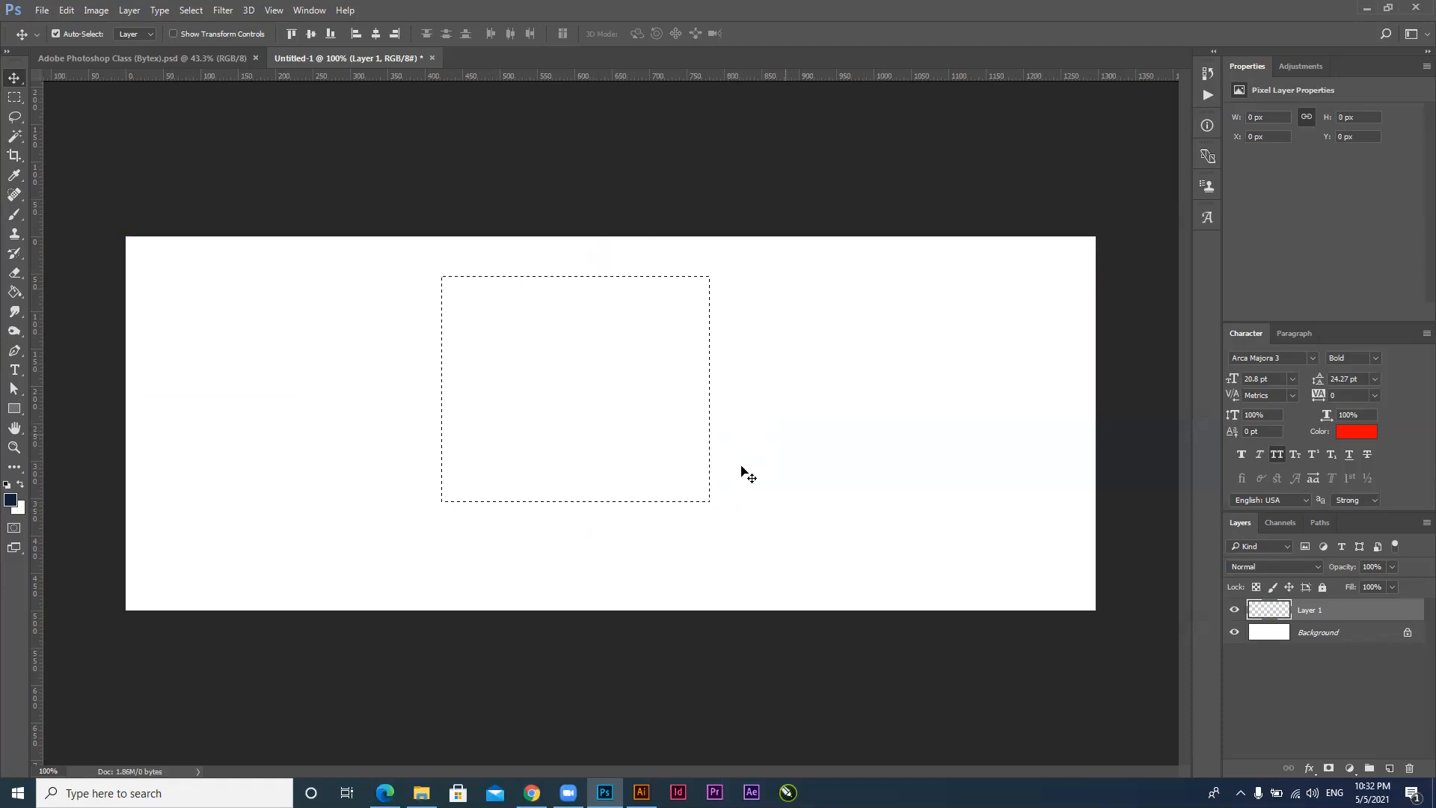
{"action": "key", "text": "ctrl"}
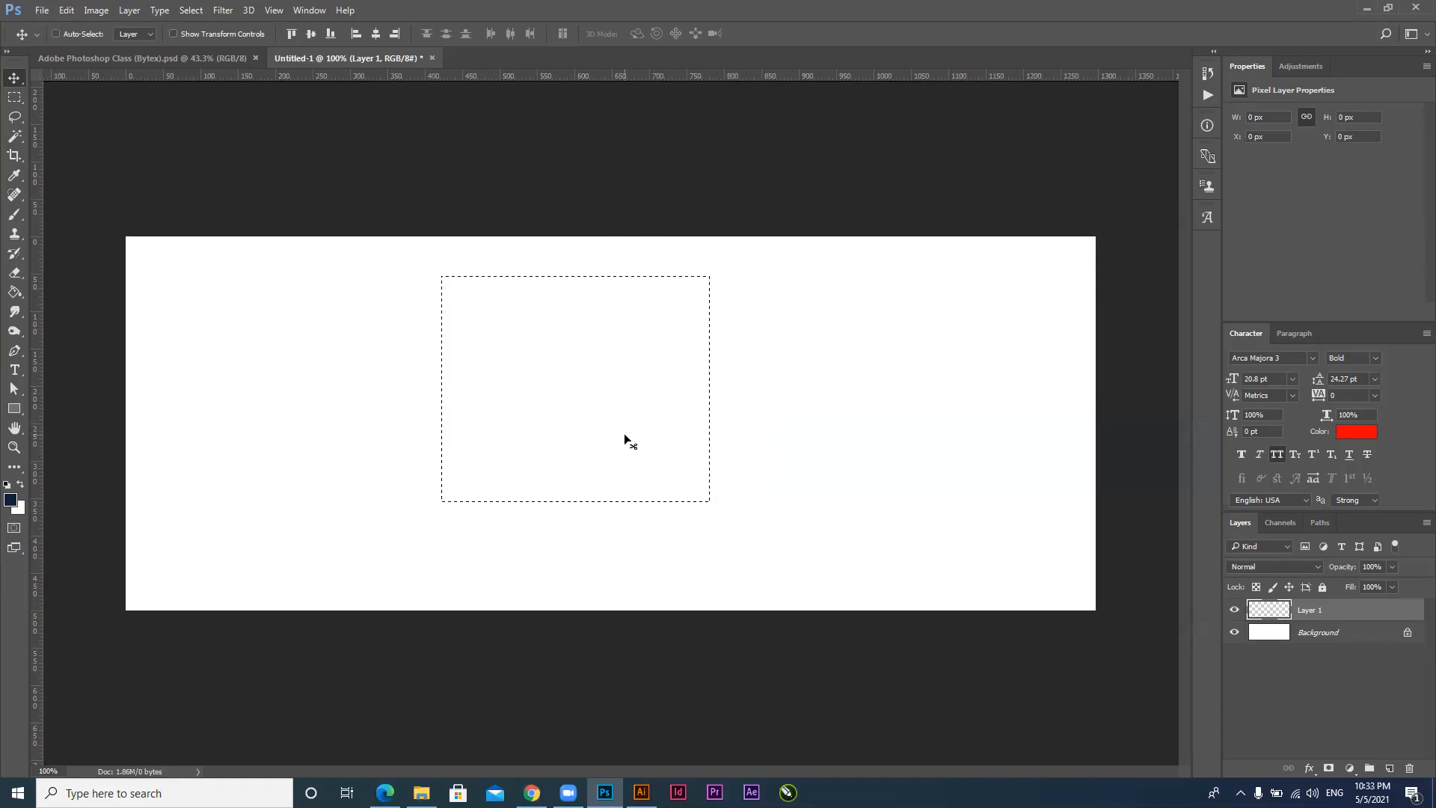
{"action": "key", "text": "ctrl+d"}
{"action": "key", "text": "ctrl+shift+d"}
Refill the selection on Layer 1 with the navy foreground colour, deselect it, and move the rectangle to about X 449 px, Y 75 px
{"action": "left_click", "coordinate": [14, 291]}
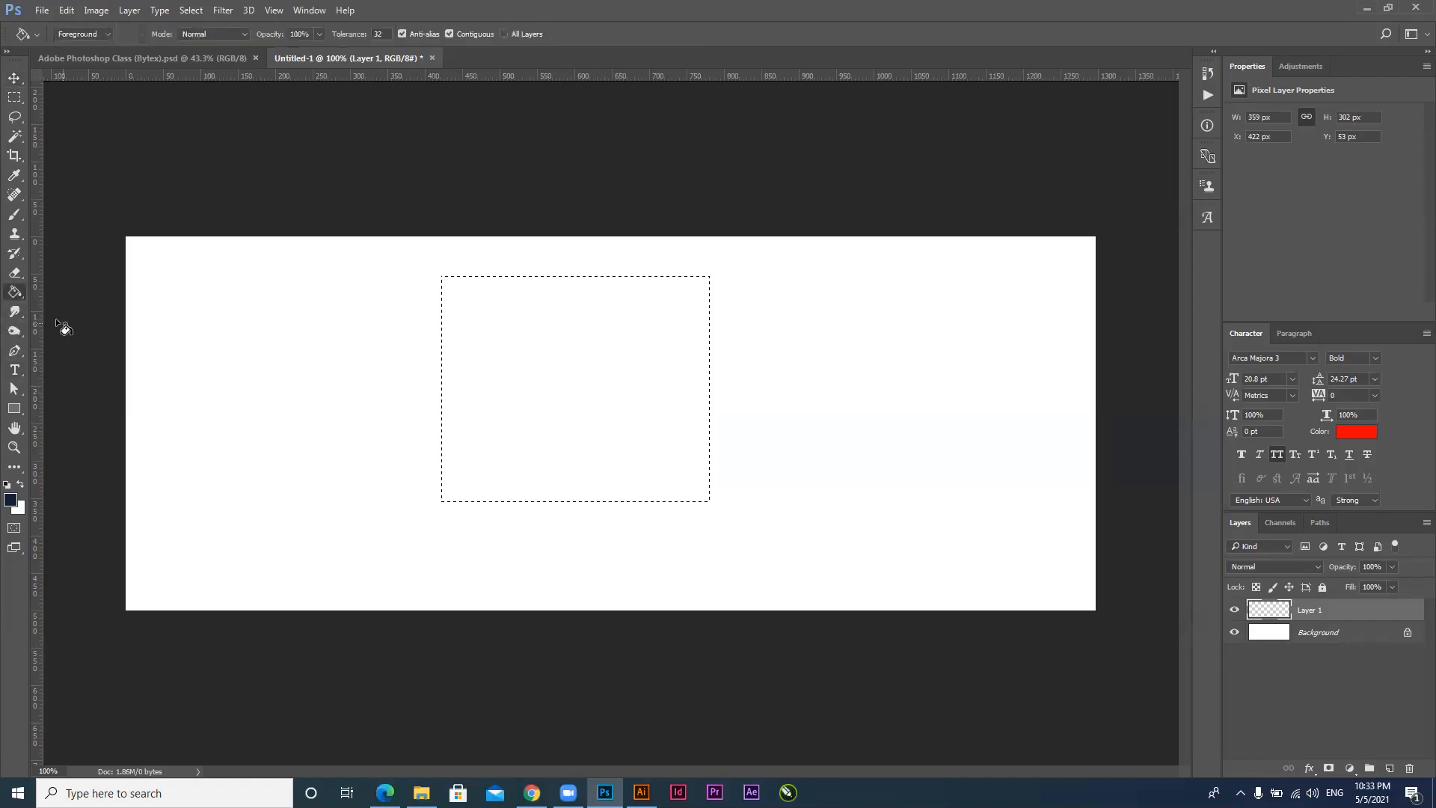
{"action": "key", "text": "alt+BackSpace"}
{"action": "left_click", "coordinate": [14, 77]}
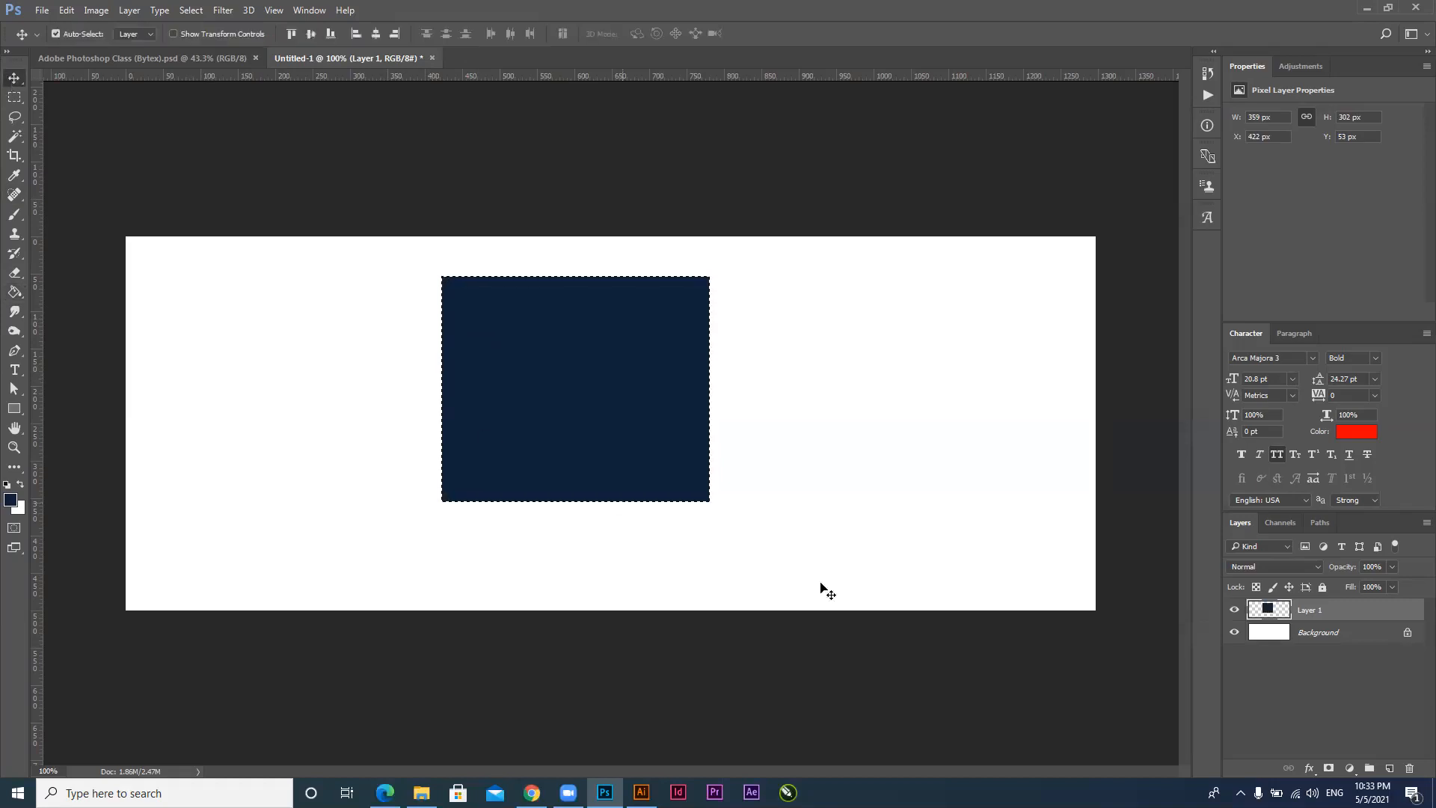
{"action": "key", "text": "ctrl+d"}
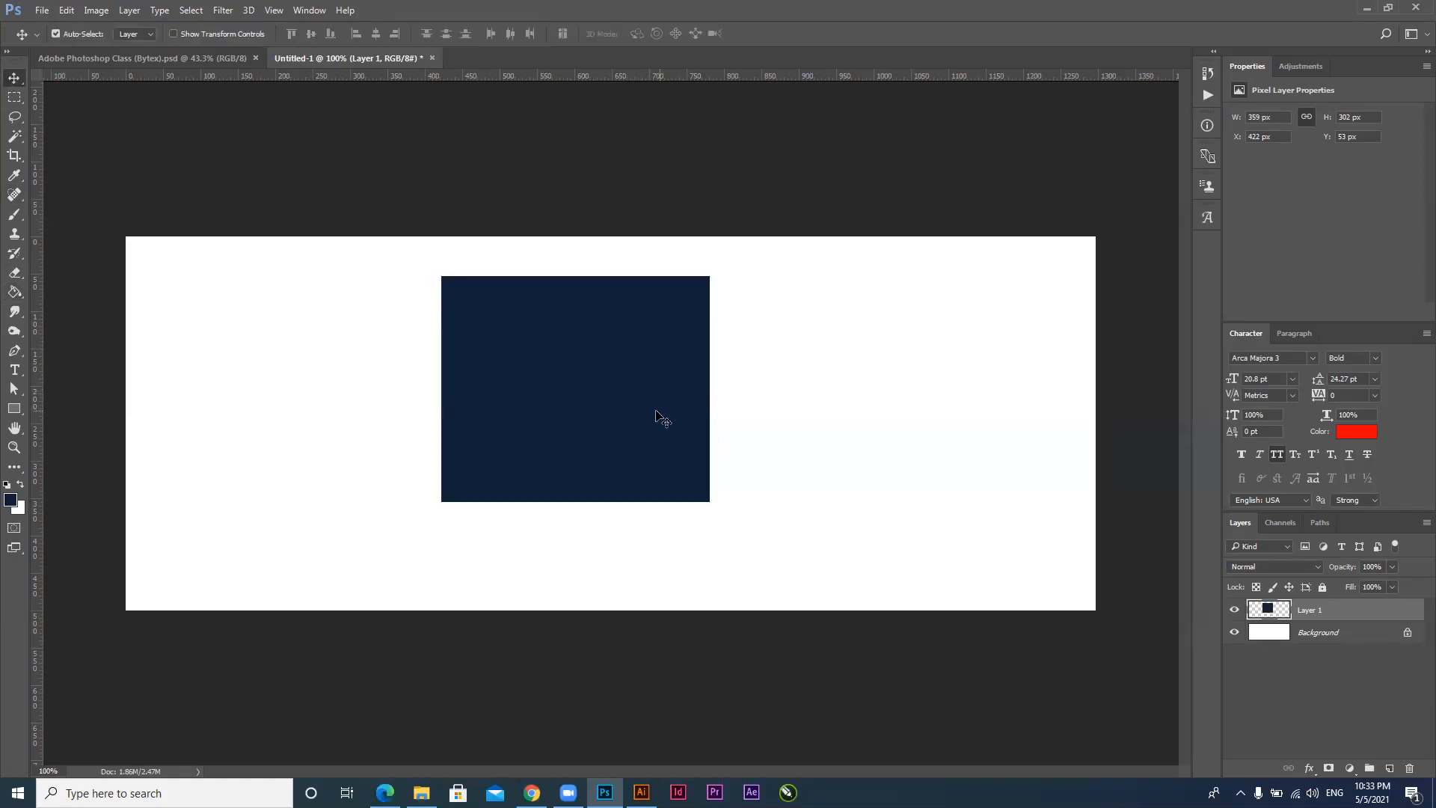
{"action": "left_click_drag", "start_coordinate": [531, 413], "coordinate": [588, 400]}
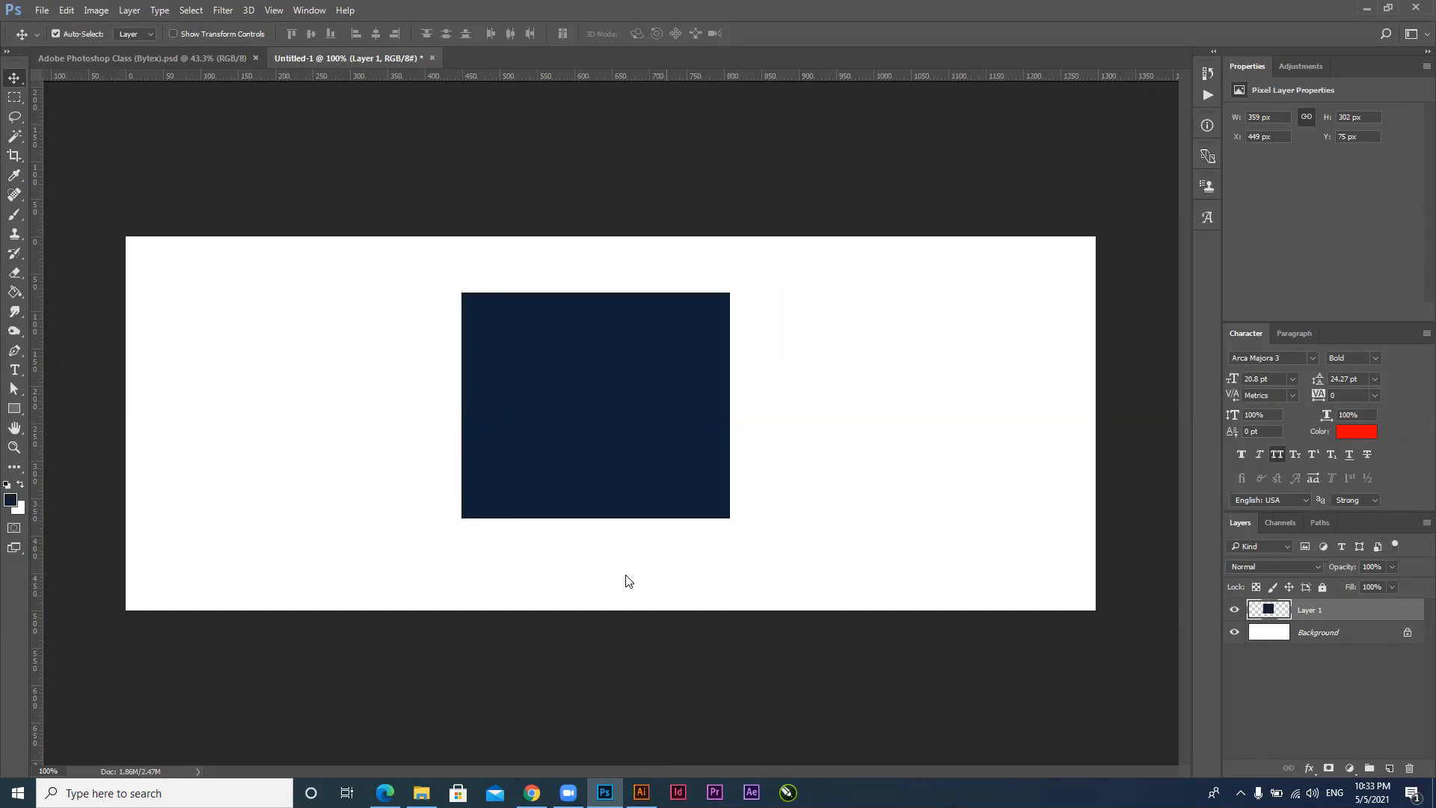
Compare with the object layers in Illustrator, view Adobe Photoshop Class (Bytex).psd in Photoshop, and return to the Untitled-1 document
{"action": "left_click", "coordinate": [642, 792]}
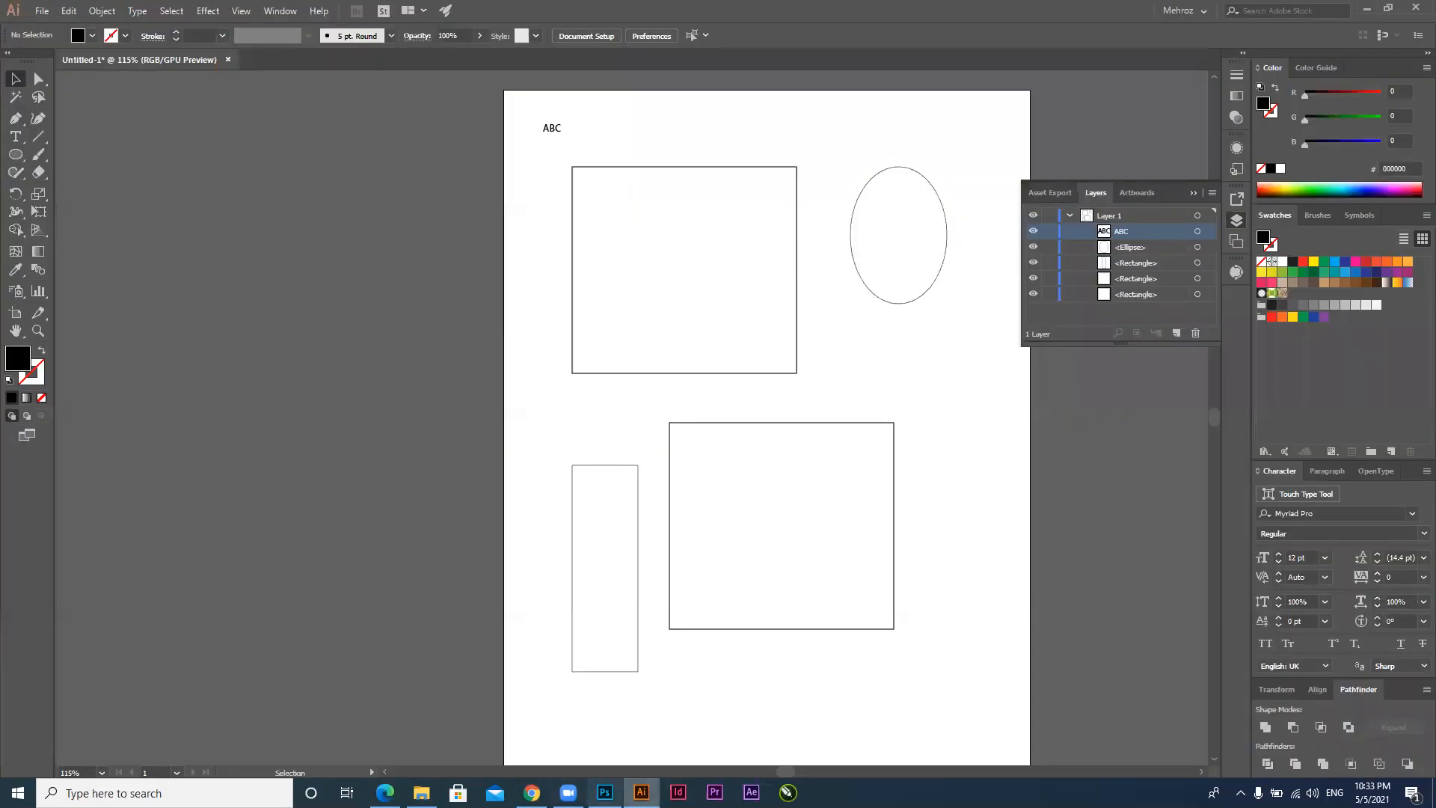
{"action": "left_click", "coordinate": [605, 792]}
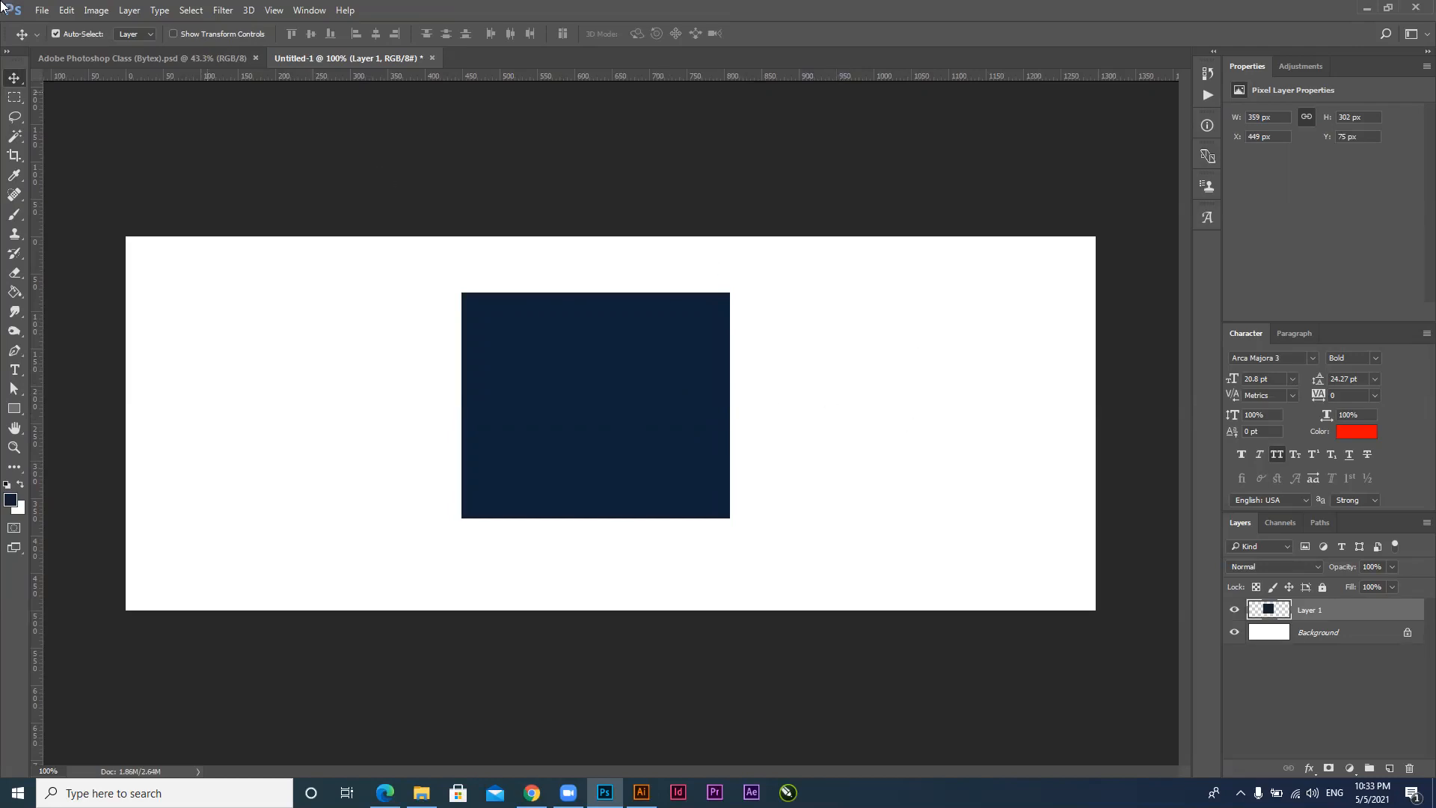
{"action": "left_click", "coordinate": [117, 57]}
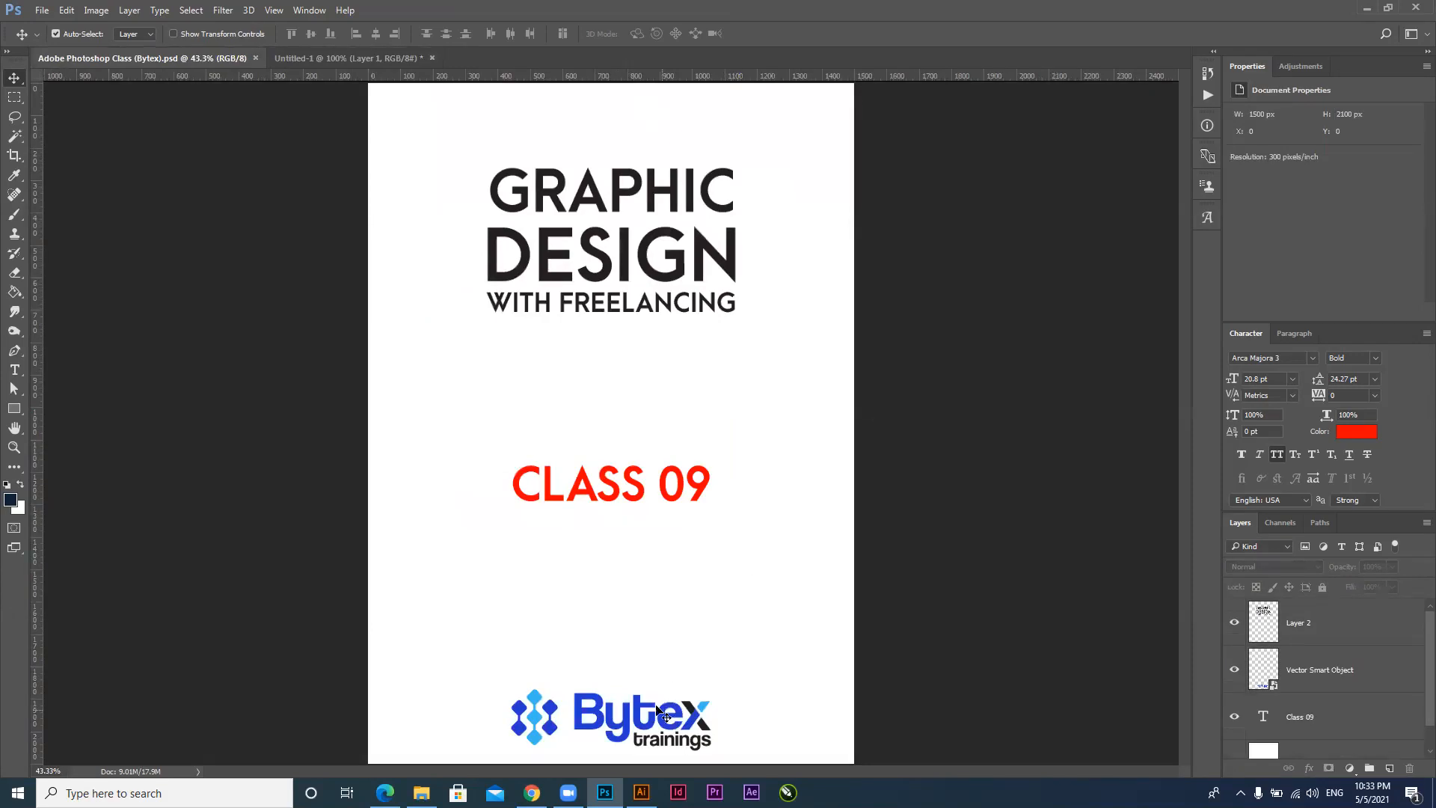
{"action": "left_click", "coordinate": [329, 59]}
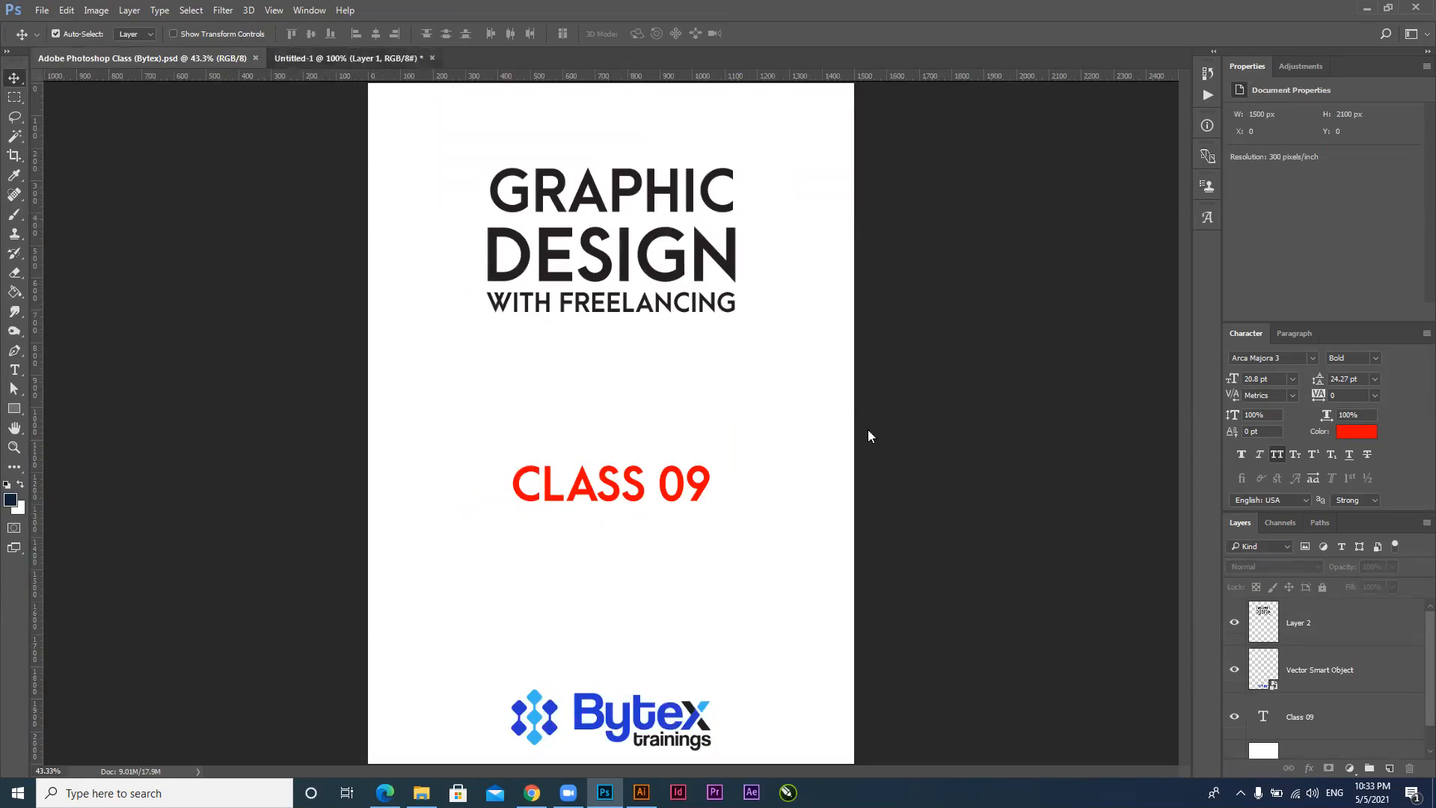
Move the navy rectangle to about X 476 px, Y 83 px, and delete Layer 1
{"action": "left_click_drag", "start_coordinate": [599, 417], "coordinate": [659, 403]}
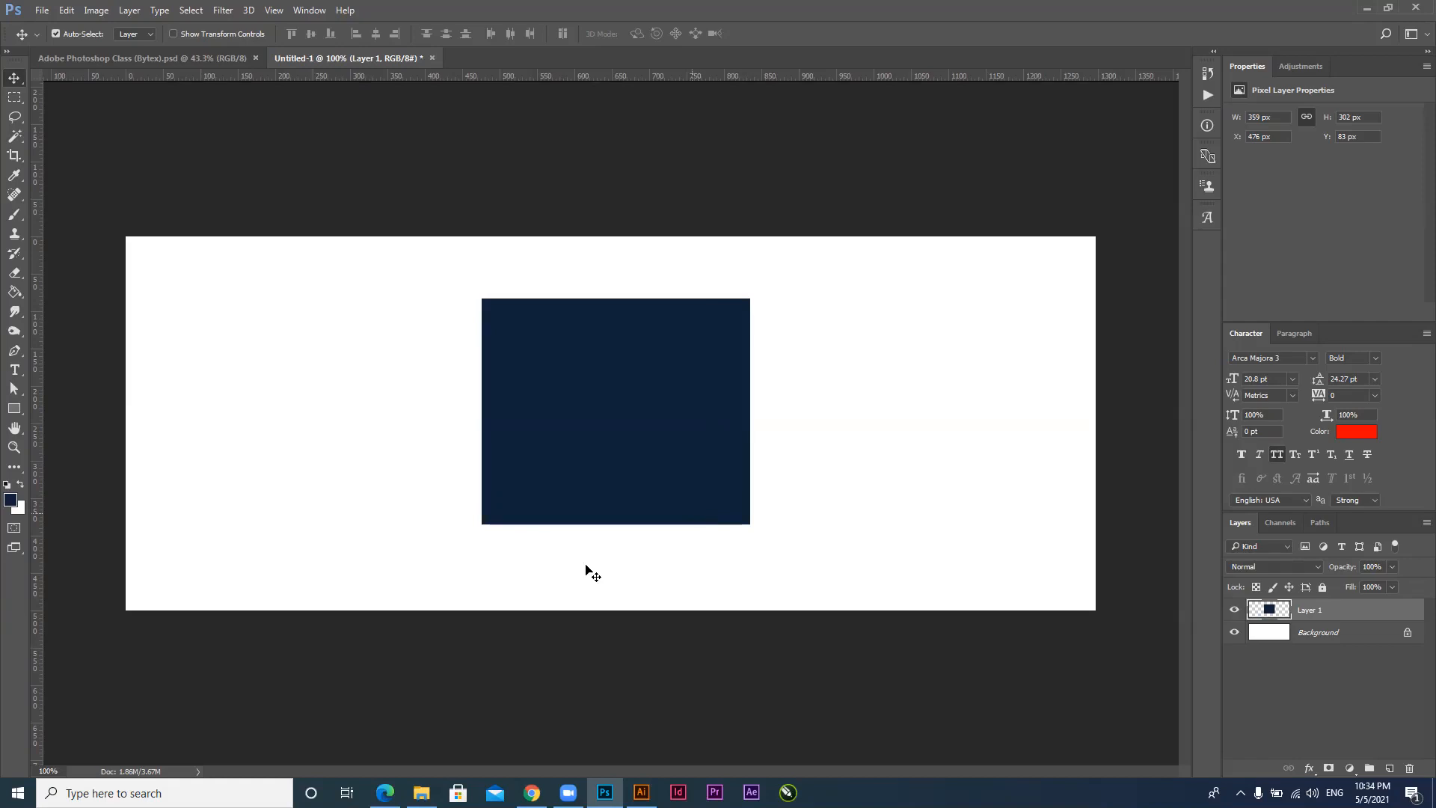
{"action": "key", "text": "Delete"}
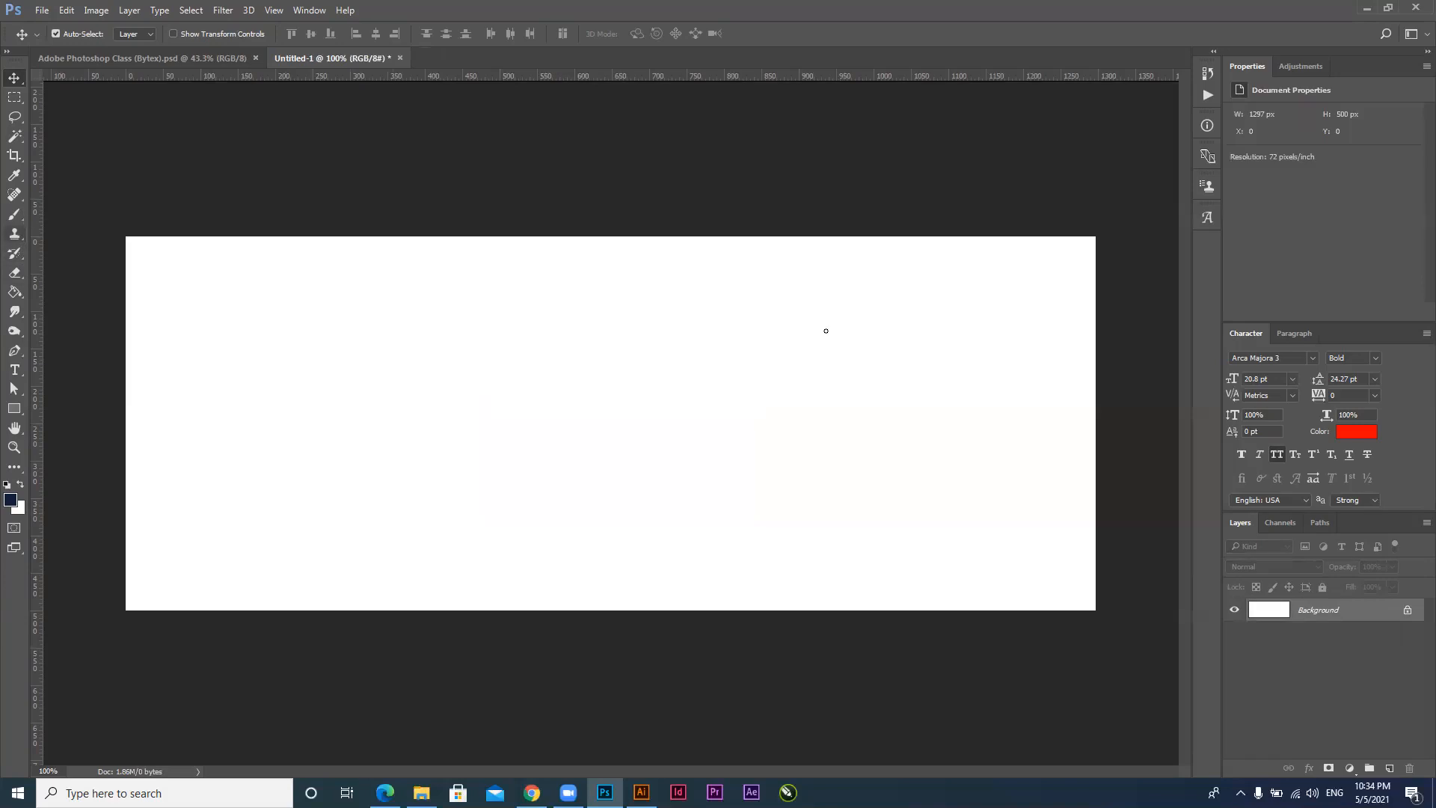
Choose the Brush Tool and set the foreground colour to bright blue 1575ee
{"action": "key", "text": "b"}
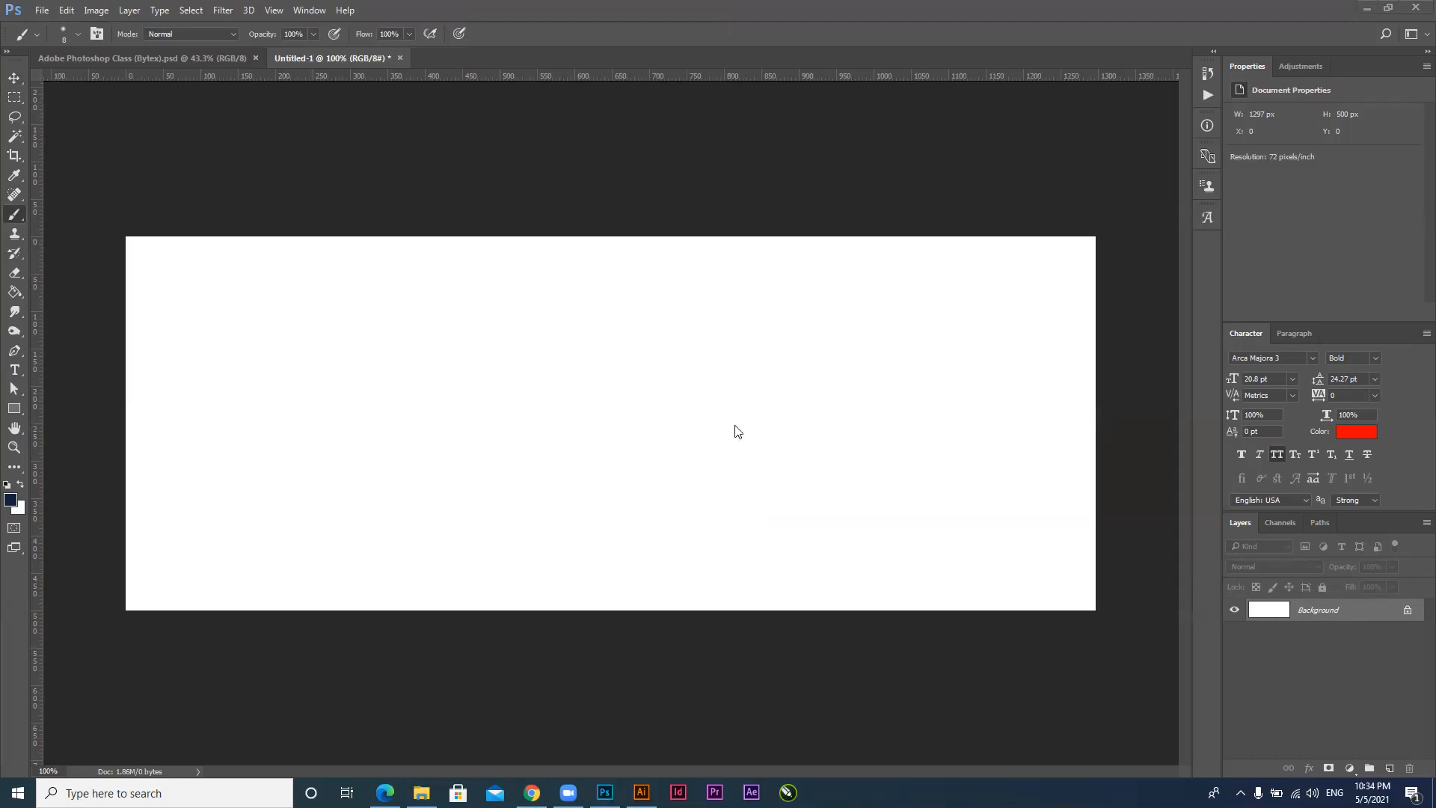
{"action": "left_click", "coordinate": [21, 215]}
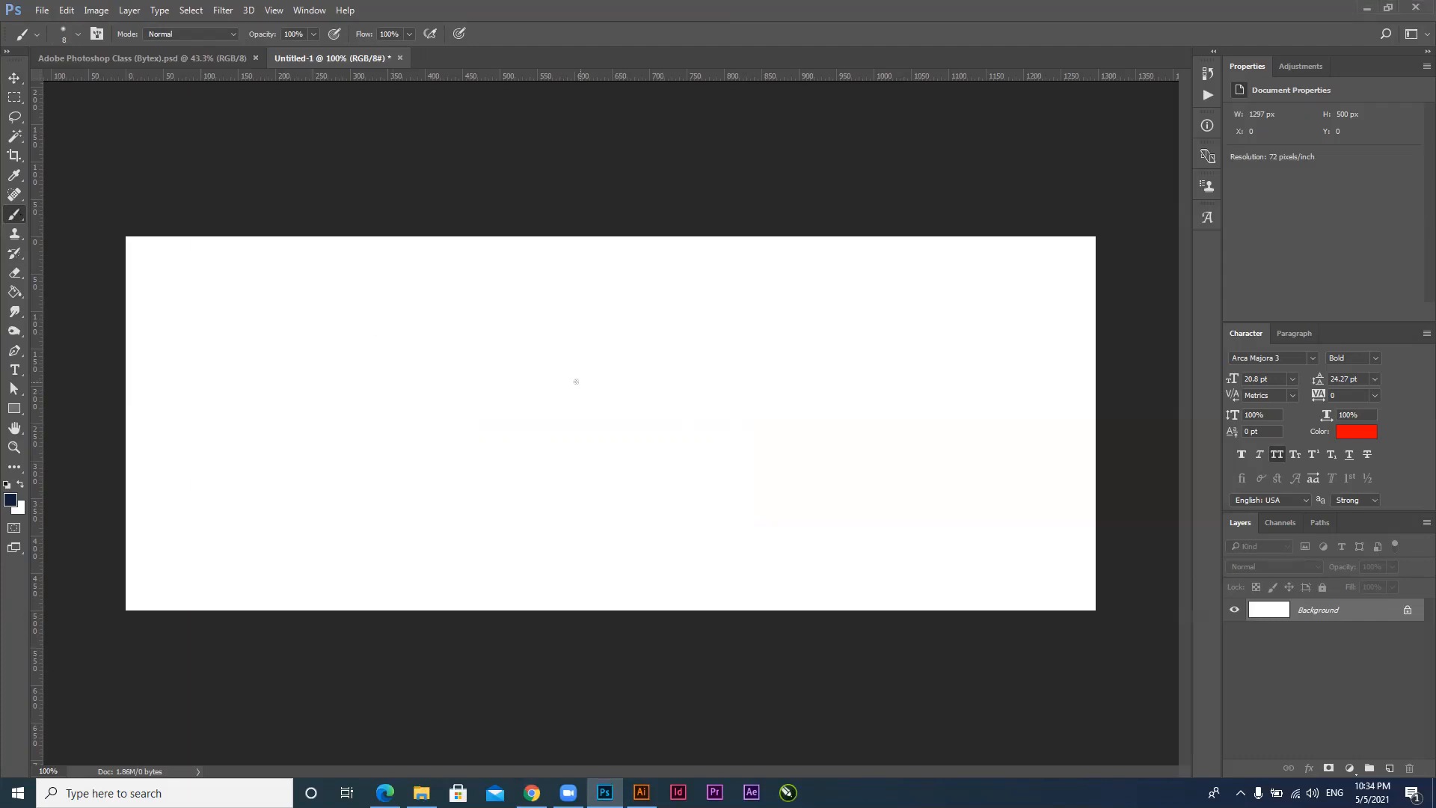
{"action": "left_click", "coordinate": [10, 500]}
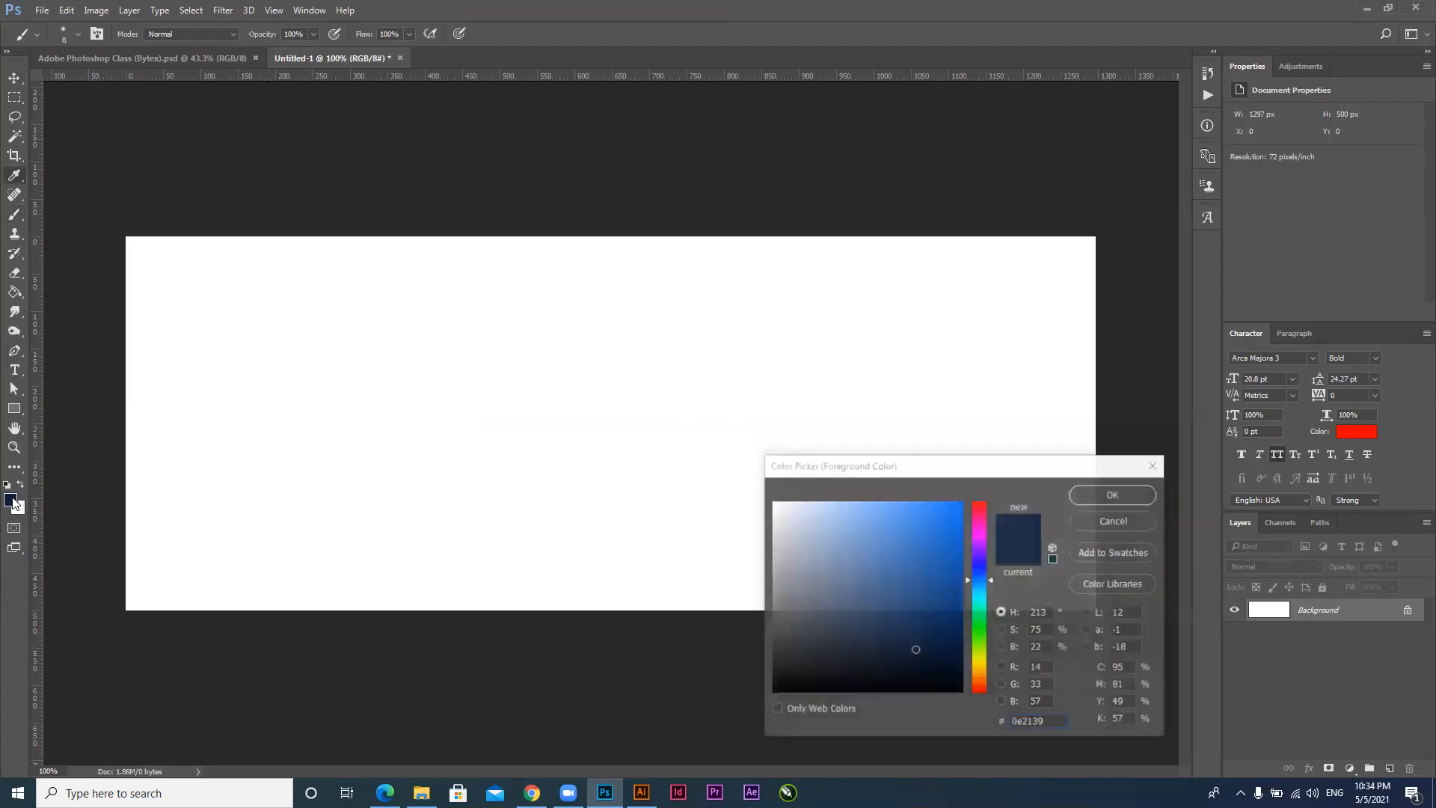
{"action": "left_click", "coordinate": [944, 514]}
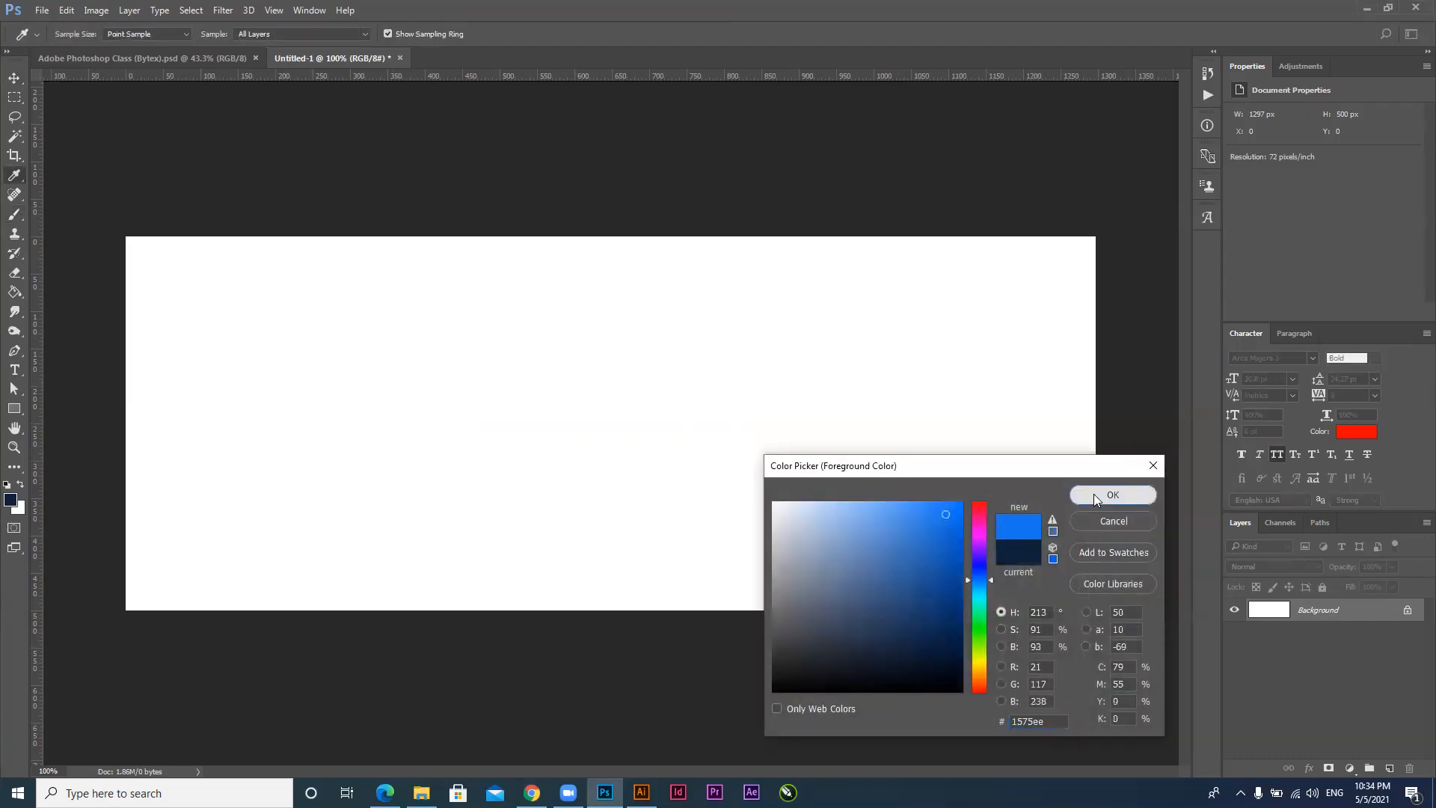
{"action": "left_click", "coordinate": [1093, 493]}
Enlarge the brush to 100 px and paint two soft blue blobs on the Background, near its upper centre and lower right
{"action": "key", "text": "bracketright"}
{"action": "key", "text": "bracketright"}
{"action": "key", "text": "bracketright"}
{"action": "key", "text": "bracketright"}
{"action": "key", "text": "bracketright"}
{"action": "key", "text": "bracketright"}
{"action": "key", "text": "bracketright"}
{"action": "key", "text": "bracketright"}
{"action": "key", "text": "bracketright"}
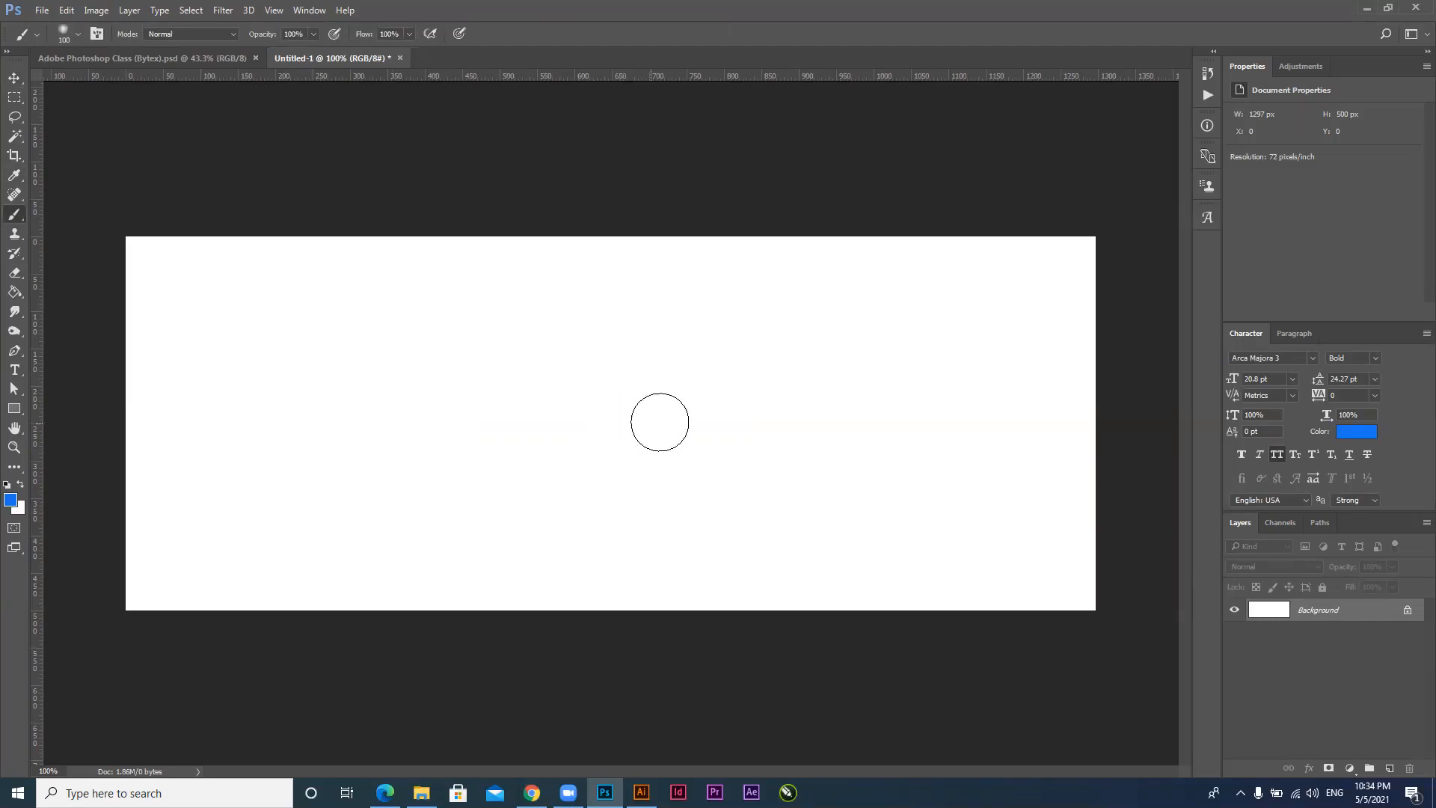
{"action": "mouse_move", "coordinate": [614, 293]}
{"action": "left_mouse_down"}
{"action": "mouse_move", "coordinate": [552, 321]}
{"action": "mouse_move", "coordinate": [598, 404]}
{"action": "mouse_move", "coordinate": [542, 419]}
{"action": "left_mouse_up"}
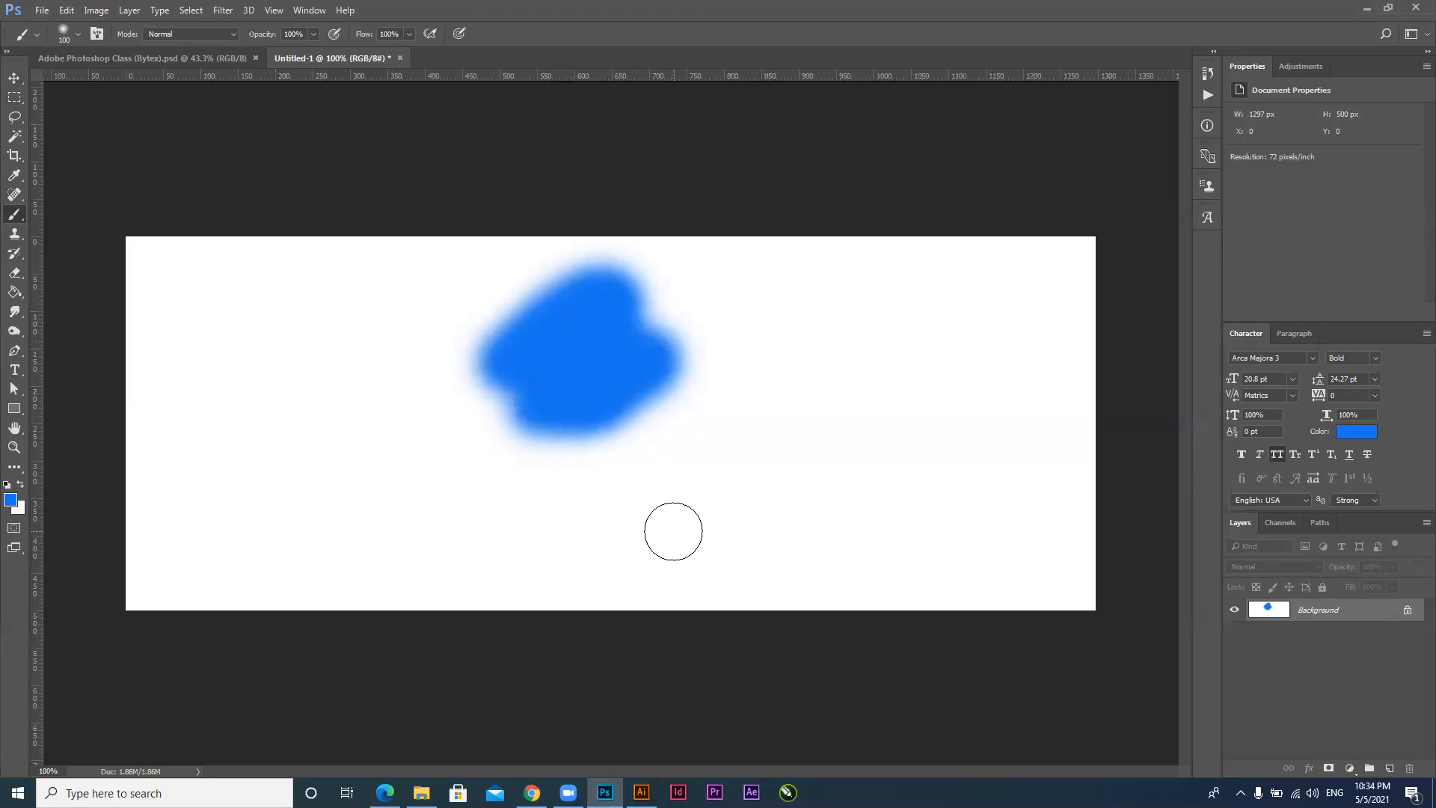
{"action": "mouse_move", "coordinate": [935, 482]}
{"action": "left_mouse_down"}
{"action": "mouse_move", "coordinate": [885, 492]}
{"action": "mouse_move", "coordinate": [960, 484]}
{"action": "mouse_move", "coordinate": [1003, 499]}
{"action": "mouse_move", "coordinate": [880, 574]}
{"action": "left_mouse_up"}
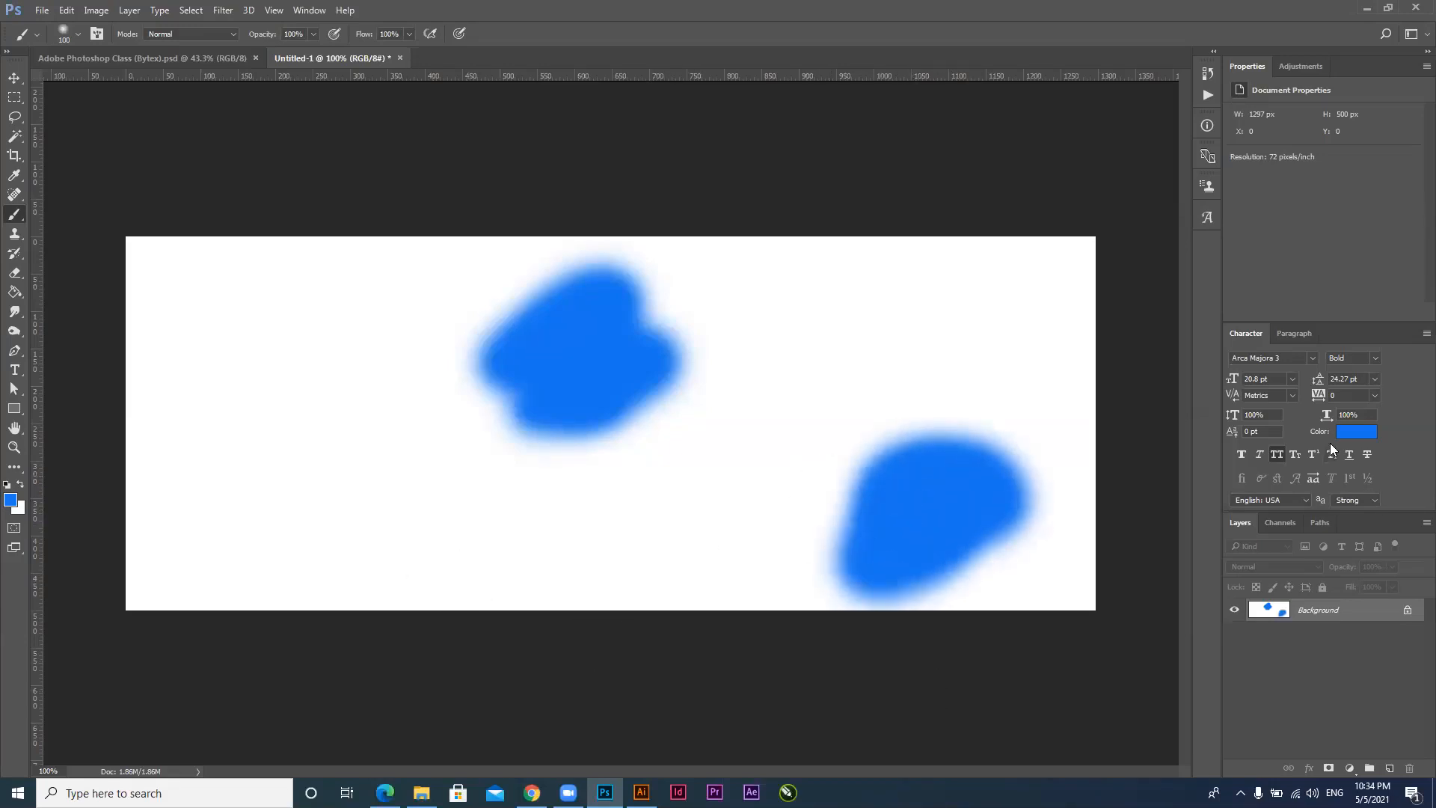
Set the foreground colour to magenta d215ee and paint a soft blob in the lower left of the Background
{"action": "left_click", "coordinate": [10, 501]}
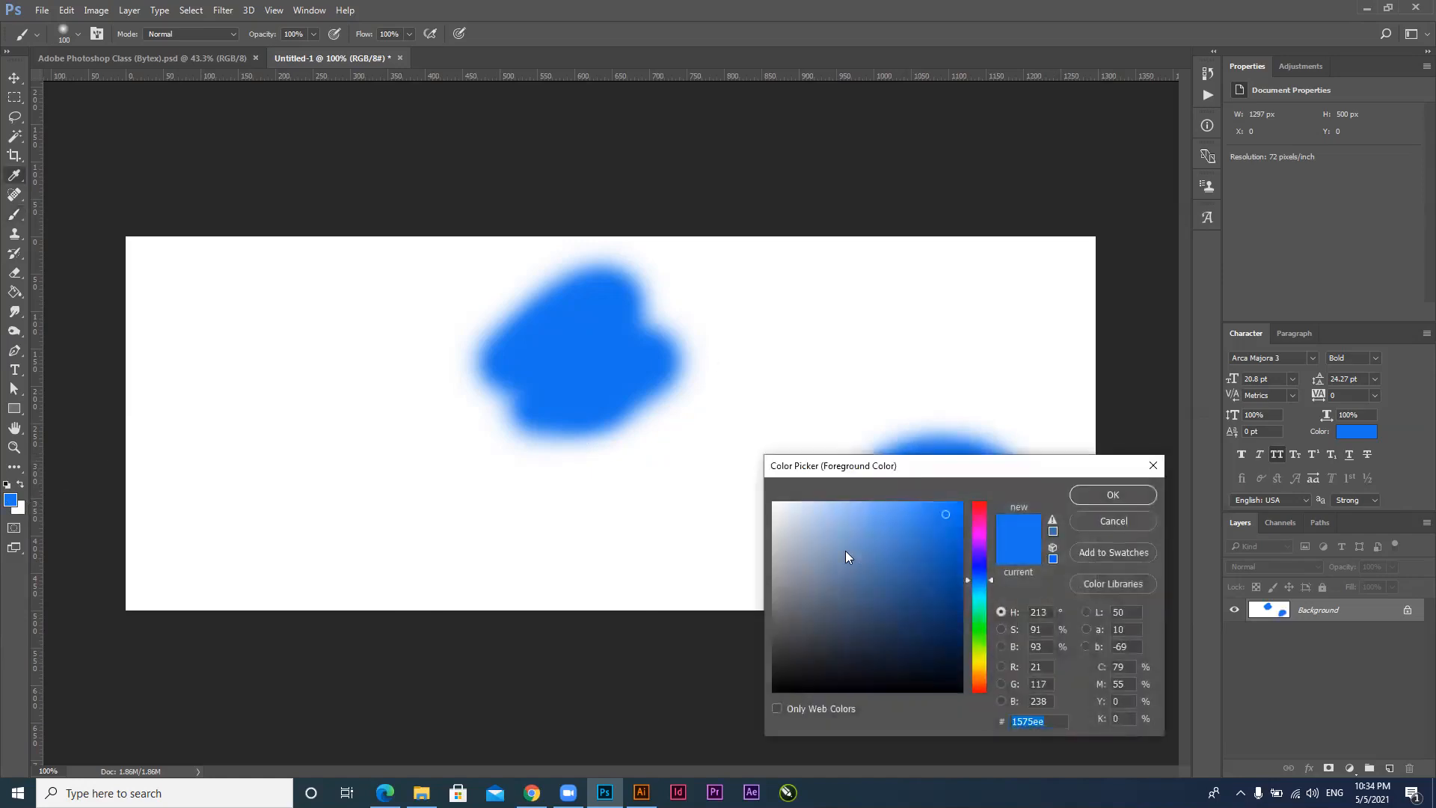
{"action": "left_click", "coordinate": [984, 548]}
{"action": "left_click_drag", "start_coordinate": [984, 548], "coordinate": [984, 539]}
{"action": "left_click", "coordinate": [1113, 494]}
{"action": "key", "text": "b"}
{"action": "mouse_move", "coordinate": [376, 547]}
{"action": "left_mouse_down"}
{"action": "mouse_move", "coordinate": [448, 528]}
{"action": "mouse_move", "coordinate": [340, 546]}
{"action": "mouse_move", "coordinate": [329, 523]}
{"action": "left_mouse_up"}
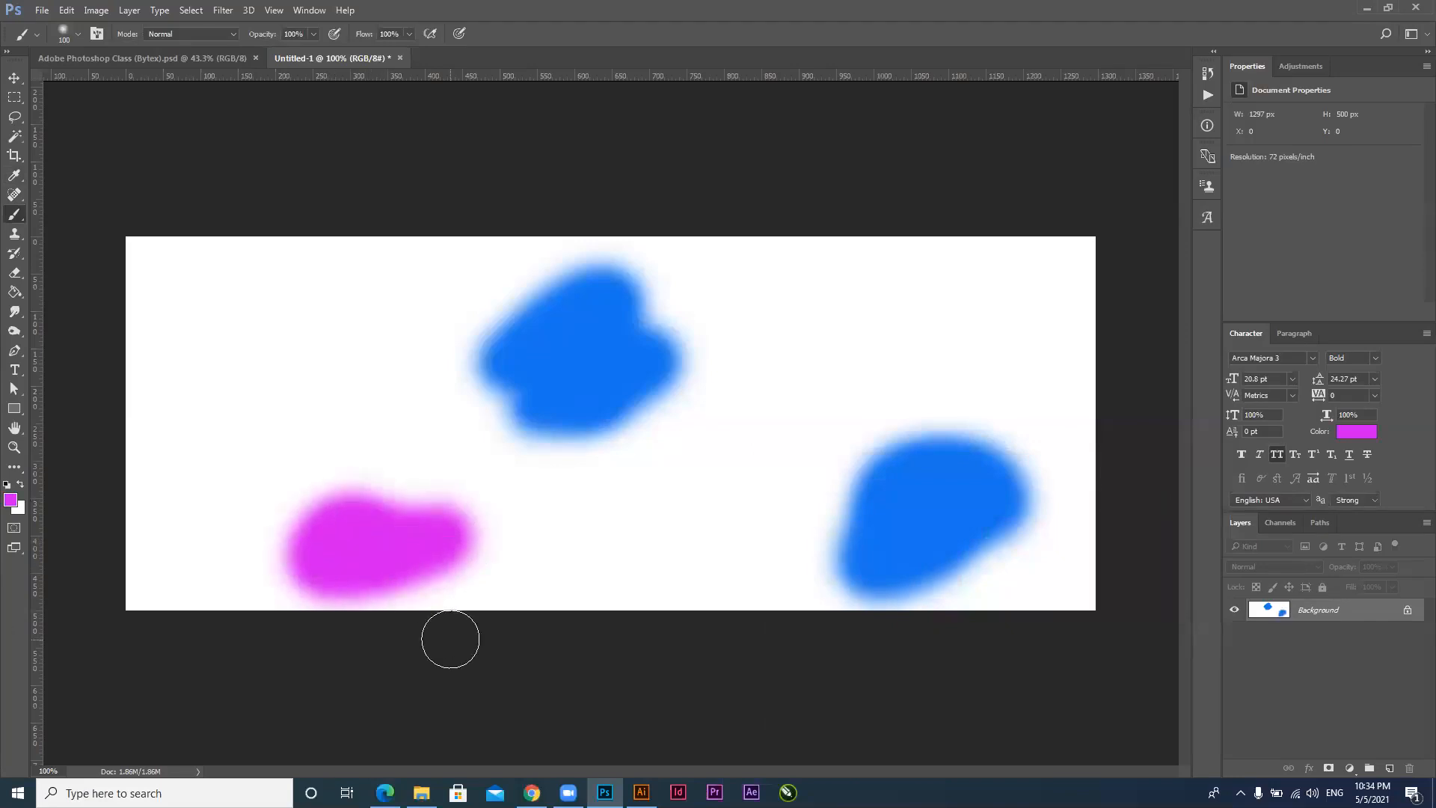
Swap the foreground colour to white and brush over the three coloured blobs on the Background
{"action": "left_click", "coordinate": [14, 78]}
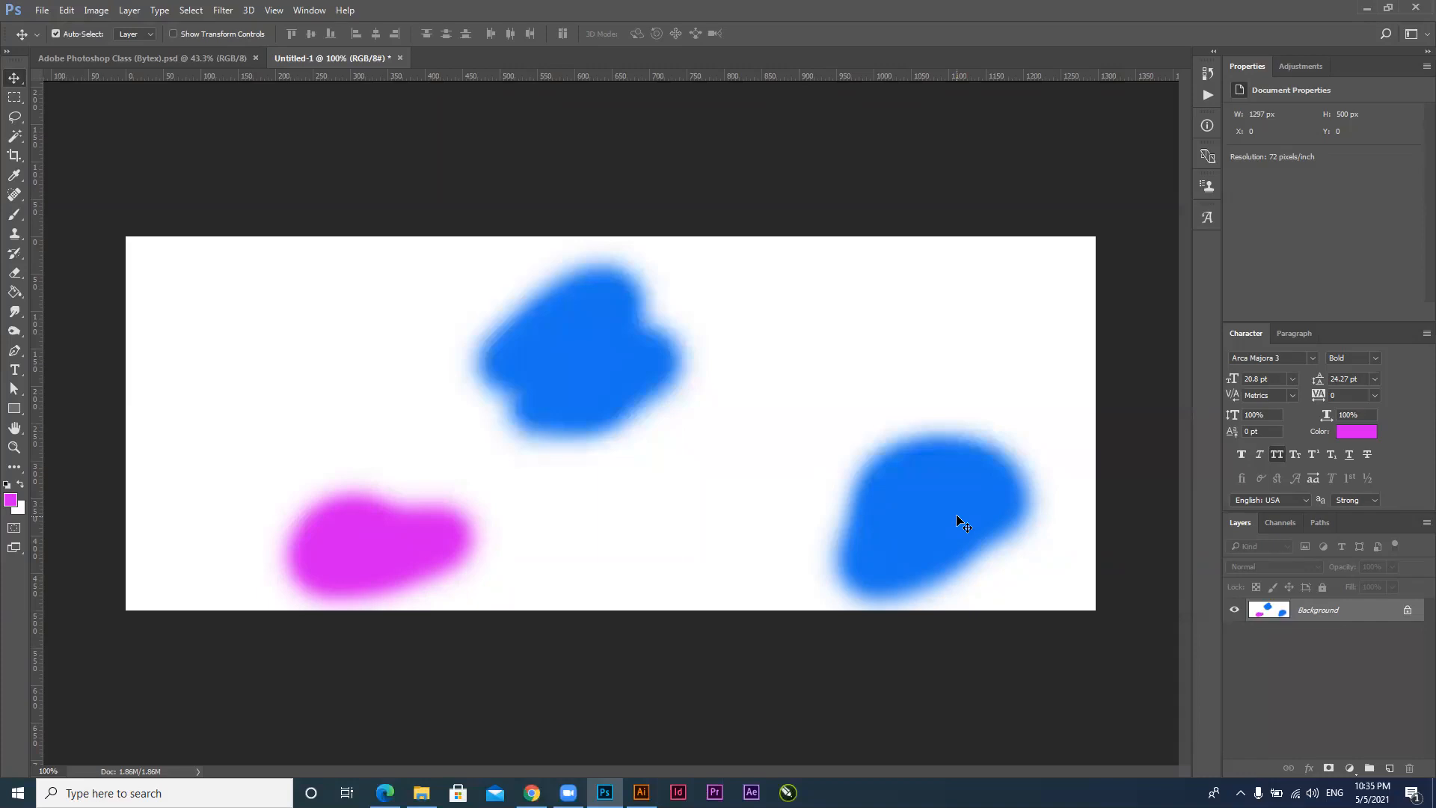
{"action": "left_click", "coordinate": [20, 484]}
{"action": "key", "text": "b"}
{"action": "mouse_move", "coordinate": [379, 506]}
{"action": "left_mouse_down"}
{"action": "mouse_move", "coordinate": [225, 526]}
{"action": "mouse_move", "coordinate": [374, 503]}
{"action": "mouse_move", "coordinate": [325, 593]}
{"action": "mouse_move", "coordinate": [442, 523]}
{"action": "mouse_move", "coordinate": [444, 598]}
{"action": "mouse_move", "coordinate": [435, 587]}
{"action": "mouse_move", "coordinate": [484, 539]}
{"action": "mouse_move", "coordinate": [530, 450]}
{"action": "mouse_move", "coordinate": [431, 367]}
{"action": "mouse_move", "coordinate": [563, 285]}
{"action": "mouse_move", "coordinate": [651, 397]}
{"action": "mouse_move", "coordinate": [666, 338]}
{"action": "mouse_move", "coordinate": [727, 338]}
{"action": "mouse_move", "coordinate": [658, 351]}
{"action": "mouse_move", "coordinate": [534, 293]}
{"action": "mouse_move", "coordinate": [536, 375]}
{"action": "mouse_move", "coordinate": [571, 487]}
{"action": "mouse_move", "coordinate": [645, 424]}
{"action": "mouse_move", "coordinate": [537, 429]}
{"action": "mouse_move", "coordinate": [509, 330]}
{"action": "mouse_move", "coordinate": [507, 397]}
{"action": "mouse_move", "coordinate": [924, 531]}
{"action": "mouse_move", "coordinate": [892, 466]}
{"action": "mouse_move", "coordinate": [836, 526]}
{"action": "mouse_move", "coordinate": [978, 478]}
{"action": "mouse_move", "coordinate": [960, 504]}
{"action": "mouse_move", "coordinate": [921, 462]}
{"action": "mouse_move", "coordinate": [990, 473]}
{"action": "mouse_move", "coordinate": [1035, 529]}
{"action": "mouse_move", "coordinate": [979, 489]}
{"action": "mouse_move", "coordinate": [957, 598]}
{"action": "mouse_move", "coordinate": [894, 568]}
{"action": "left_mouse_up"}
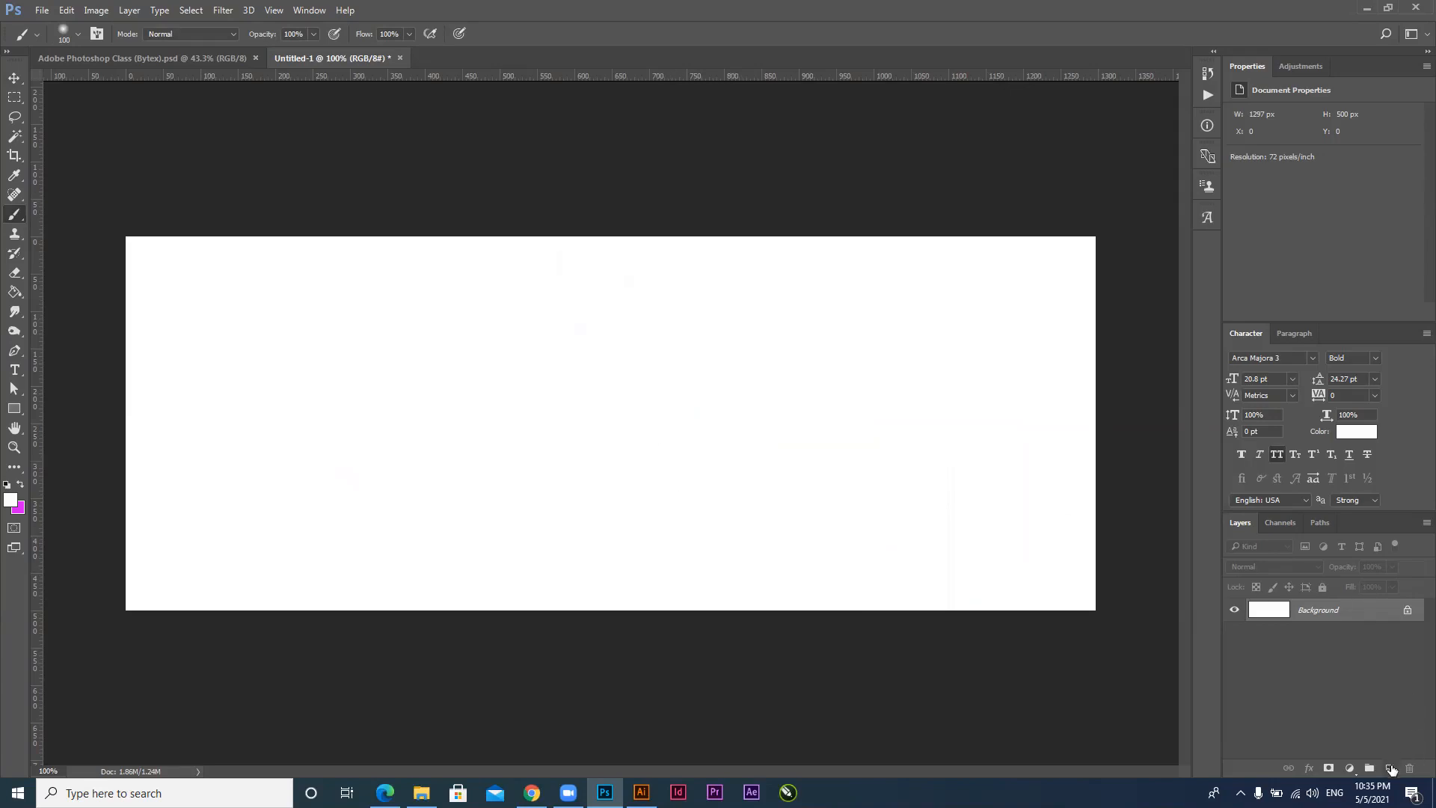
Add a new layer above the Background and paint a magenta blob of about 330 by 251 px on it
{"action": "left_click", "coordinate": [1390, 768]}
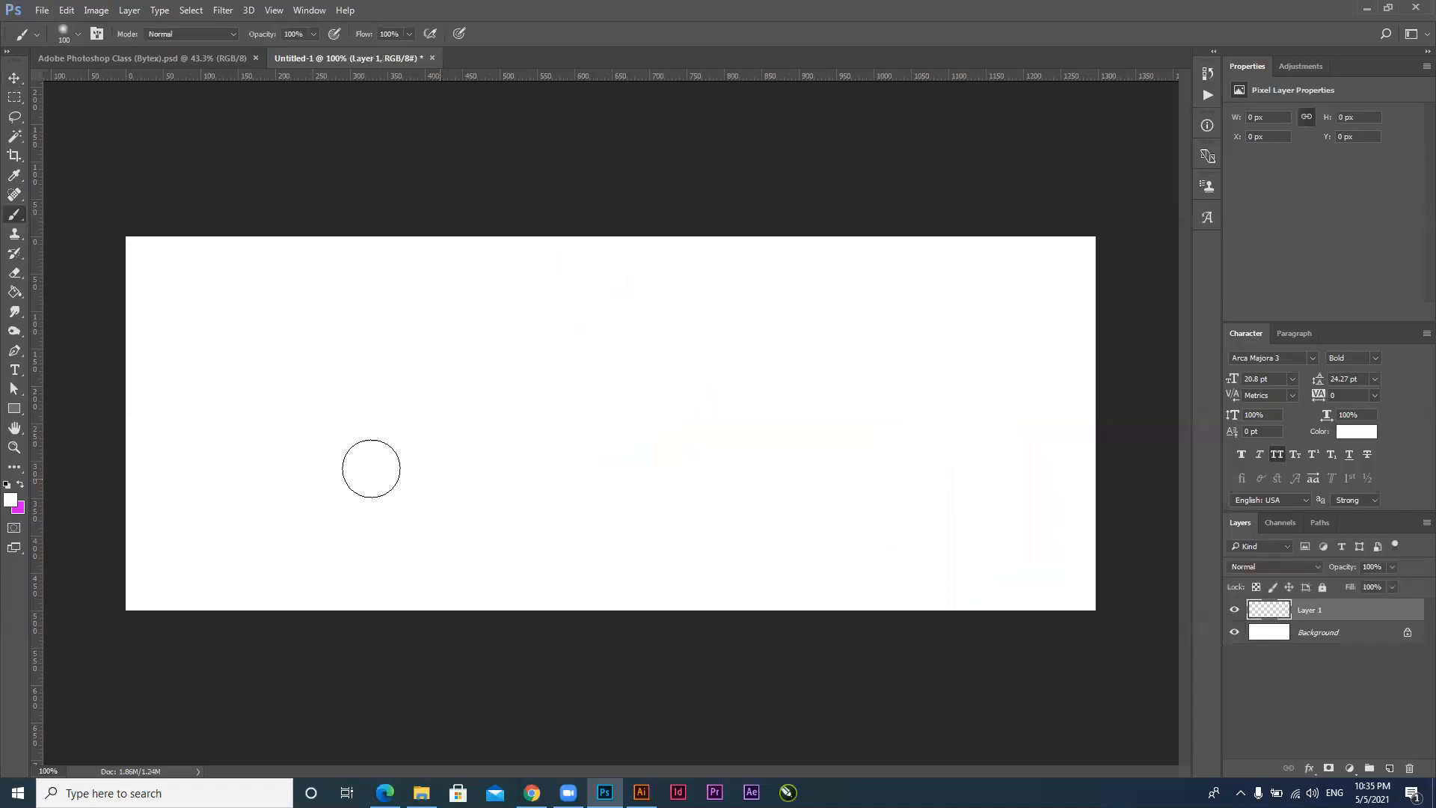
{"action": "left_click", "coordinate": [21, 484]}
{"action": "mouse_move", "coordinate": [503, 352]}
{"action": "left_mouse_down"}
{"action": "mouse_move", "coordinate": [564, 321]}
{"action": "mouse_move", "coordinate": [442, 343]}
{"action": "mouse_move", "coordinate": [474, 339]}
{"action": "left_mouse_up"}
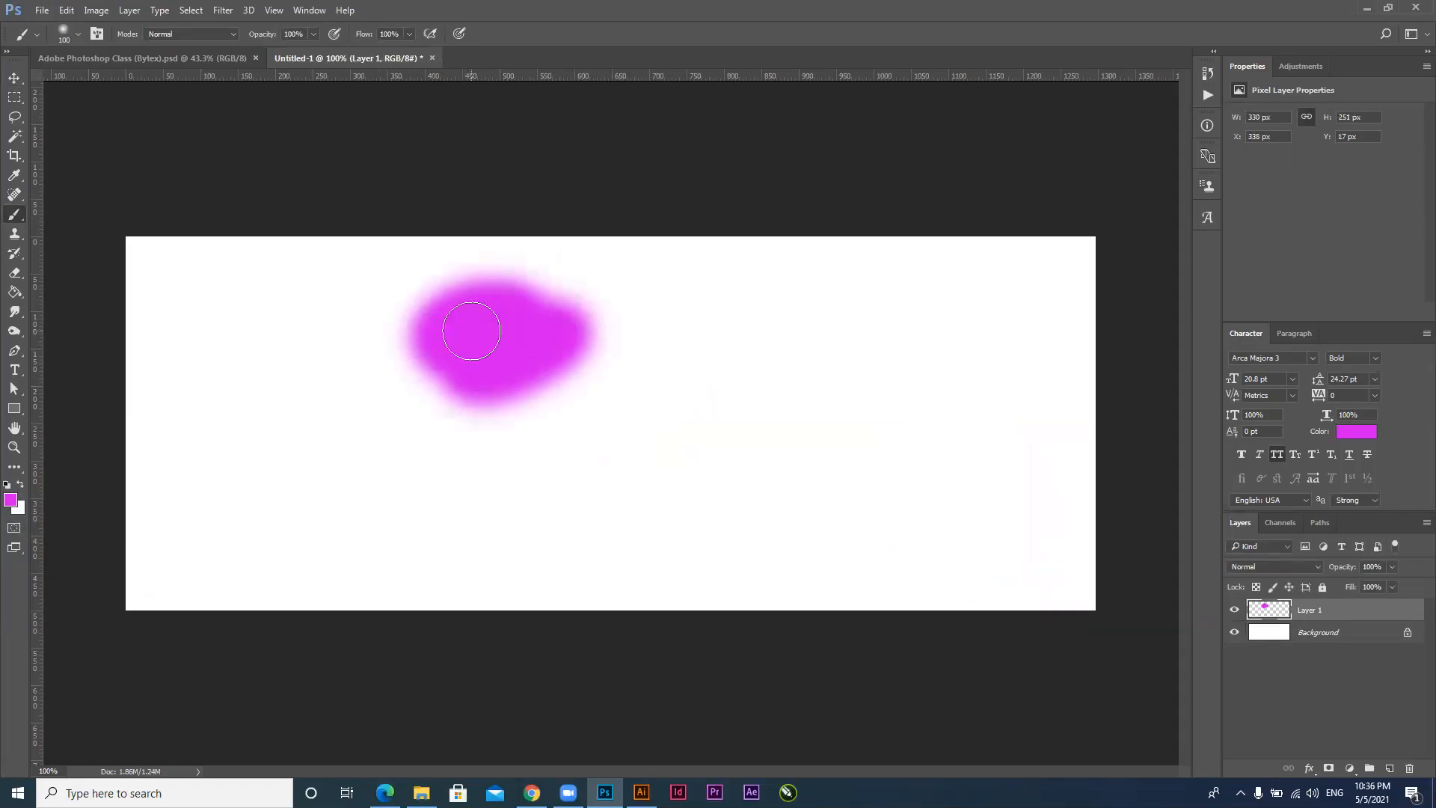
Add a second new layer and paint a blob of about 345 by 267 px on it in blue, RGB 21, 67, 238
{"action": "left_click", "coordinate": [1389, 768]}
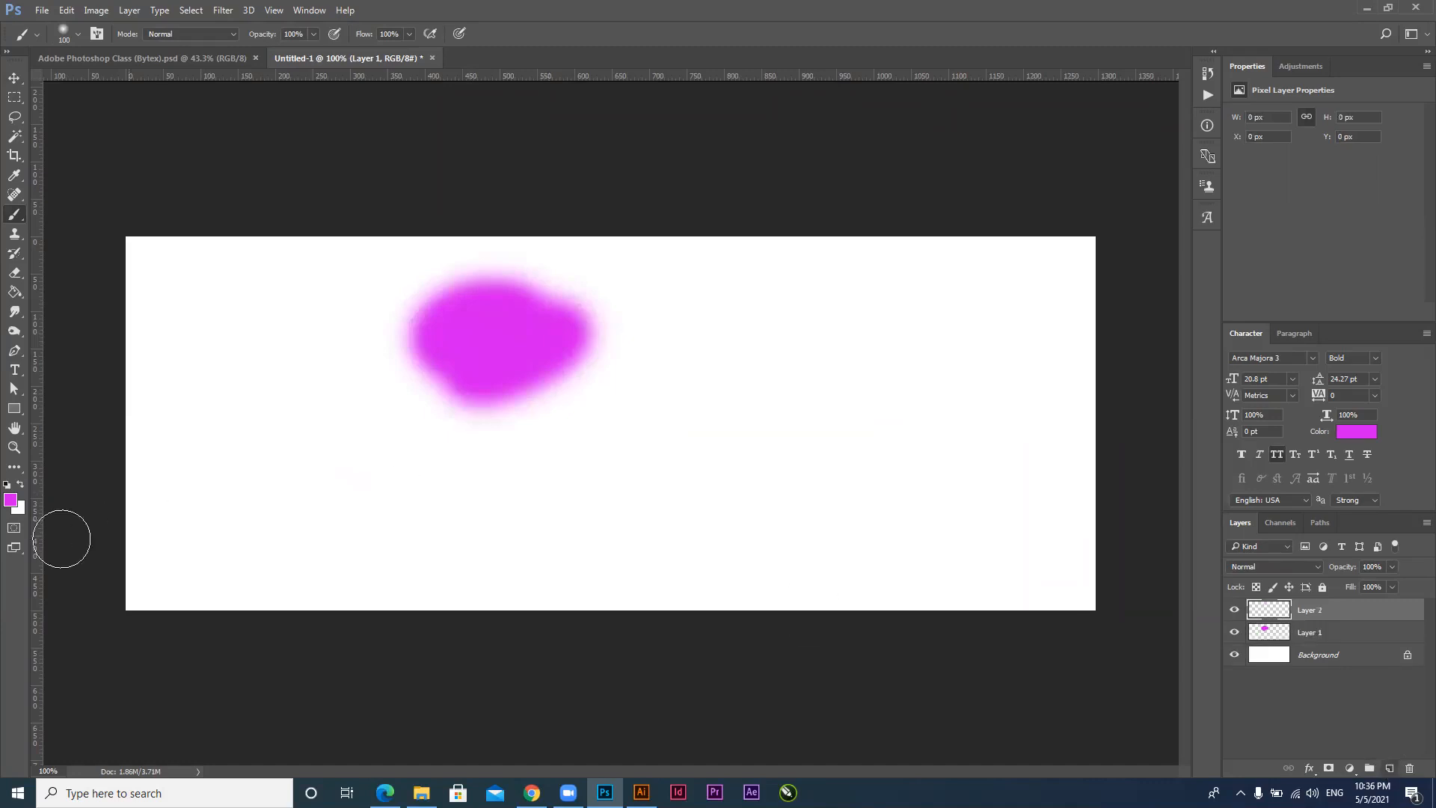
{"action": "left_click", "coordinate": [11, 501]}
{"action": "left_click", "coordinate": [981, 572]}
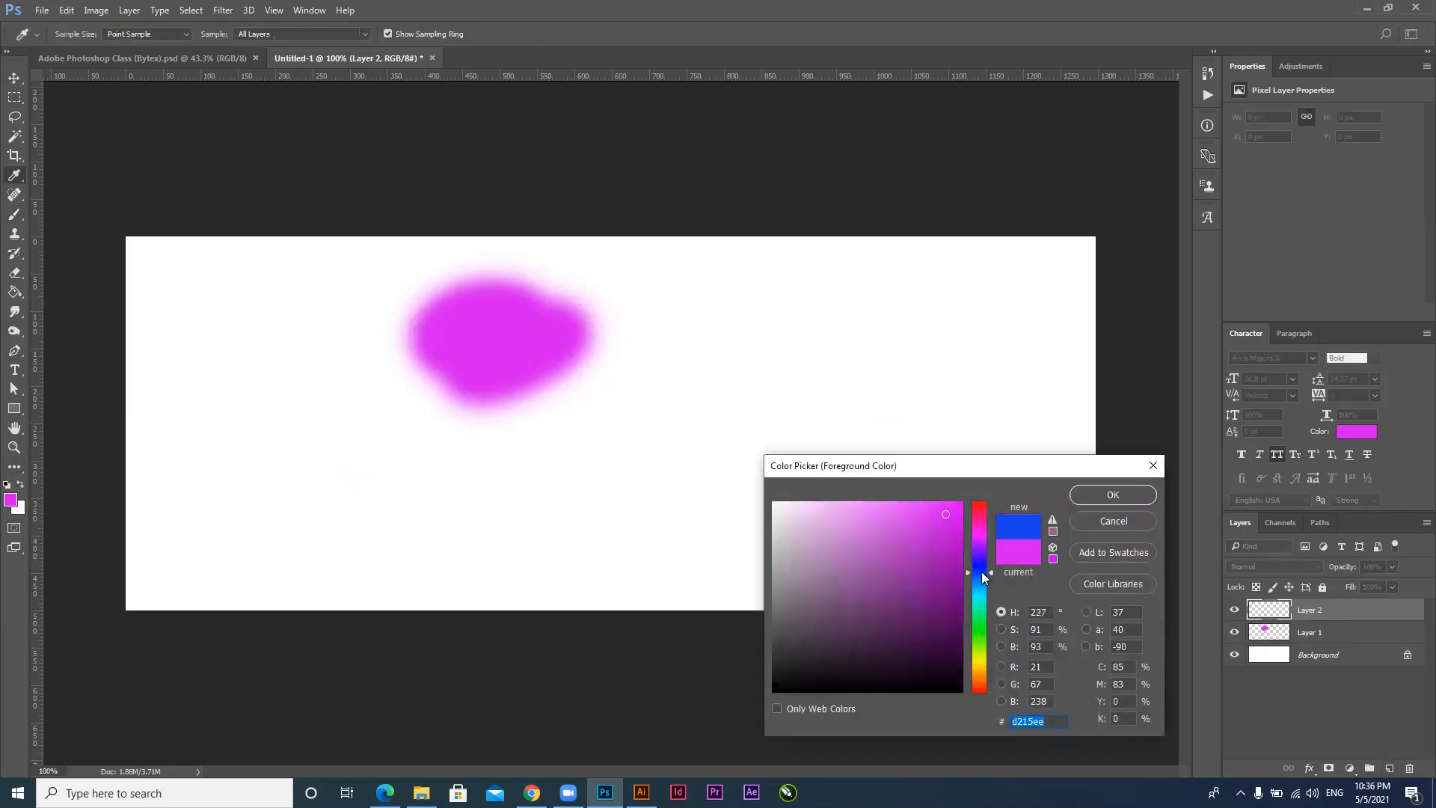
{"action": "left_click", "coordinate": [1090, 493]}
{"action": "mouse_move", "coordinate": [784, 452]}
{"action": "left_mouse_down"}
{"action": "mouse_move", "coordinate": [849, 448]}
{"action": "mouse_move", "coordinate": [808, 431]}
{"action": "mouse_move", "coordinate": [746, 512]}
{"action": "mouse_move", "coordinate": [768, 476]}
{"action": "mouse_move", "coordinate": [743, 433]}
{"action": "mouse_move", "coordinate": [743, 503]}
{"action": "left_mouse_up"}
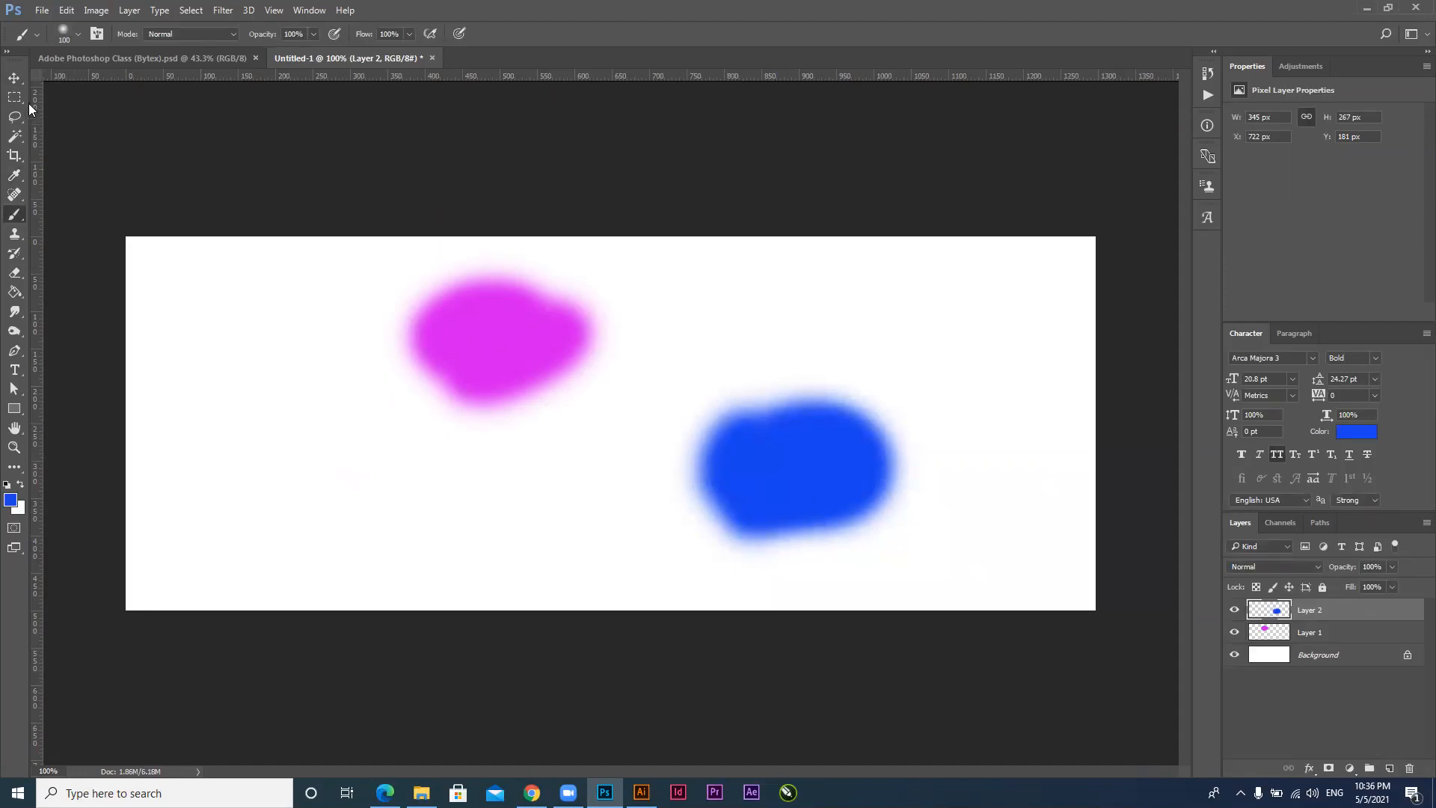
Move the blue blob over the magenta one, to about X 353 px, Y 65 px
{"action": "left_click", "coordinate": [14, 78]}
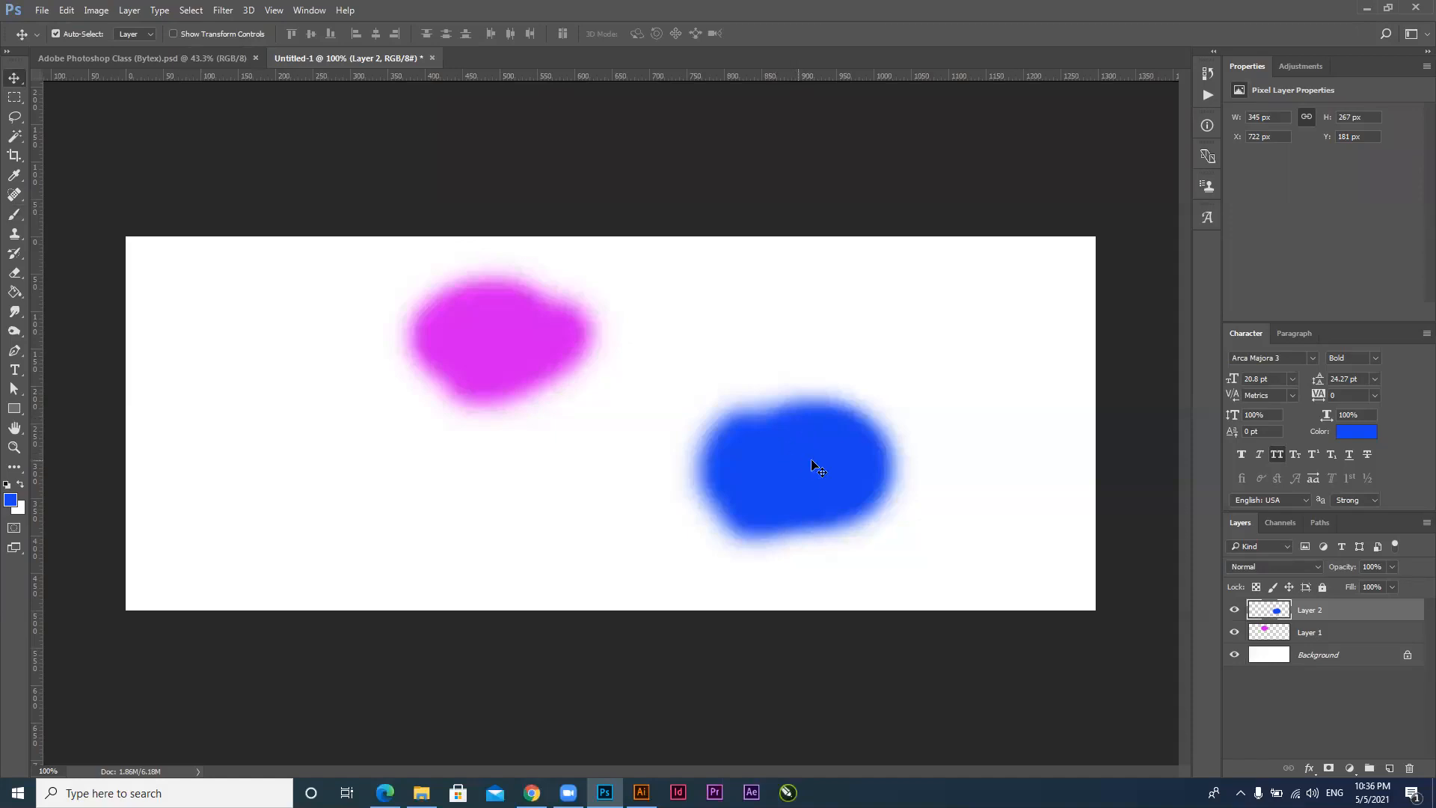
{"action": "left_click_drag", "start_coordinate": [807, 478], "coordinate": [516, 389]}
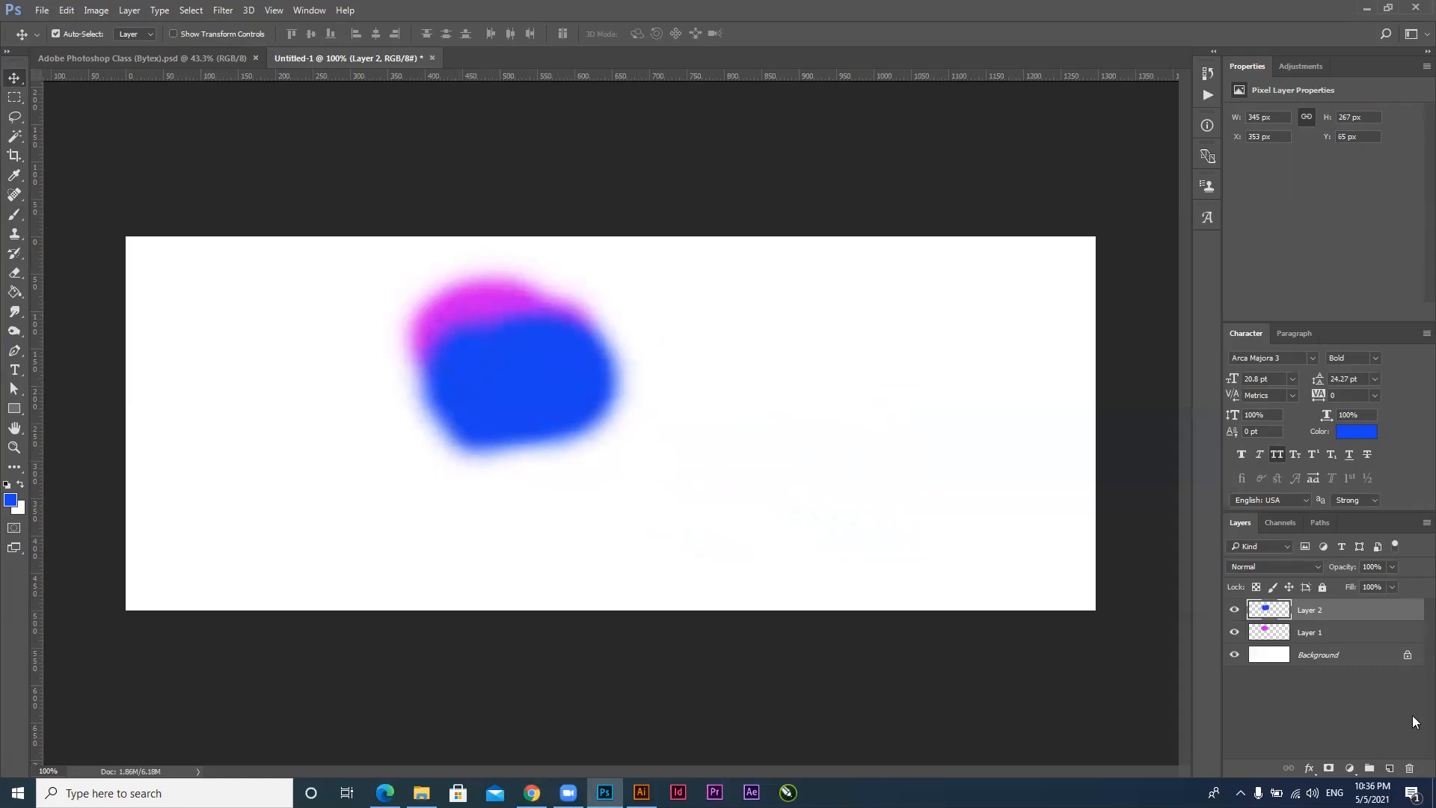
Reorder the layers so the blue blob's layer sits below the magenta blob's layer
{"action": "left_click_drag", "start_coordinate": [1349, 611], "coordinate": [1347, 637]}
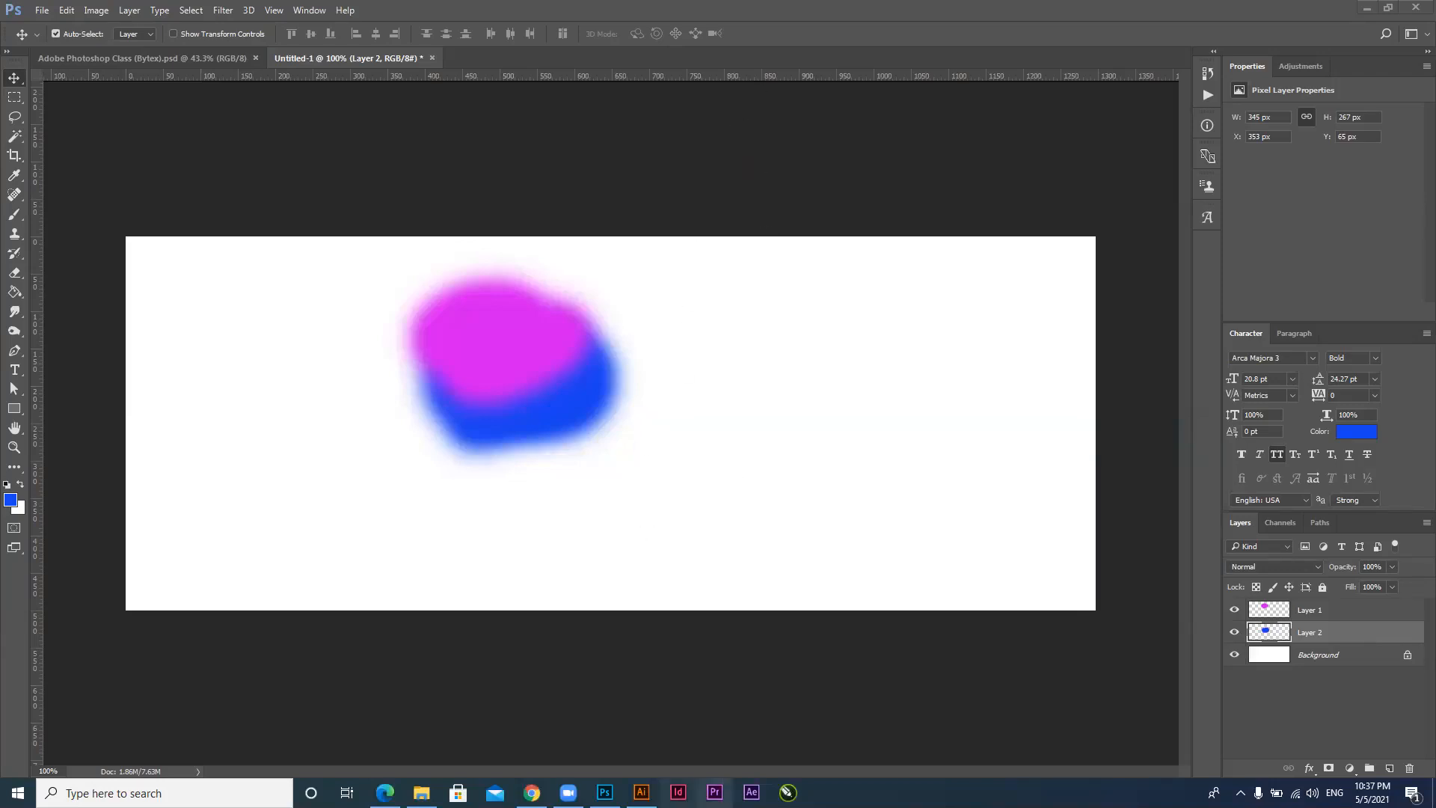
{"action": "left_click", "coordinate": [15, 369]}
{"action": "left_click", "coordinate": [730, 371]}
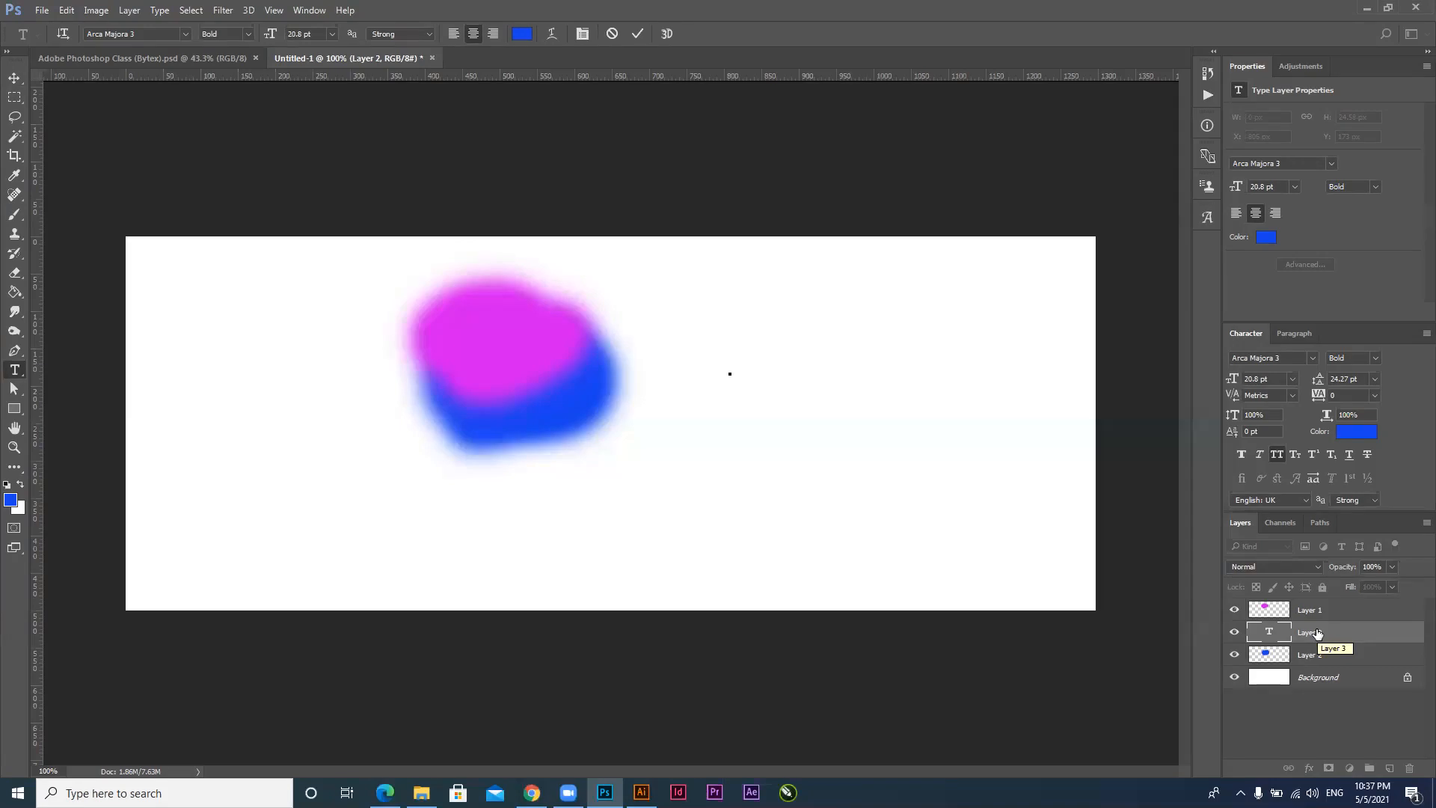
{"action": "left_click", "coordinate": [14, 78]}
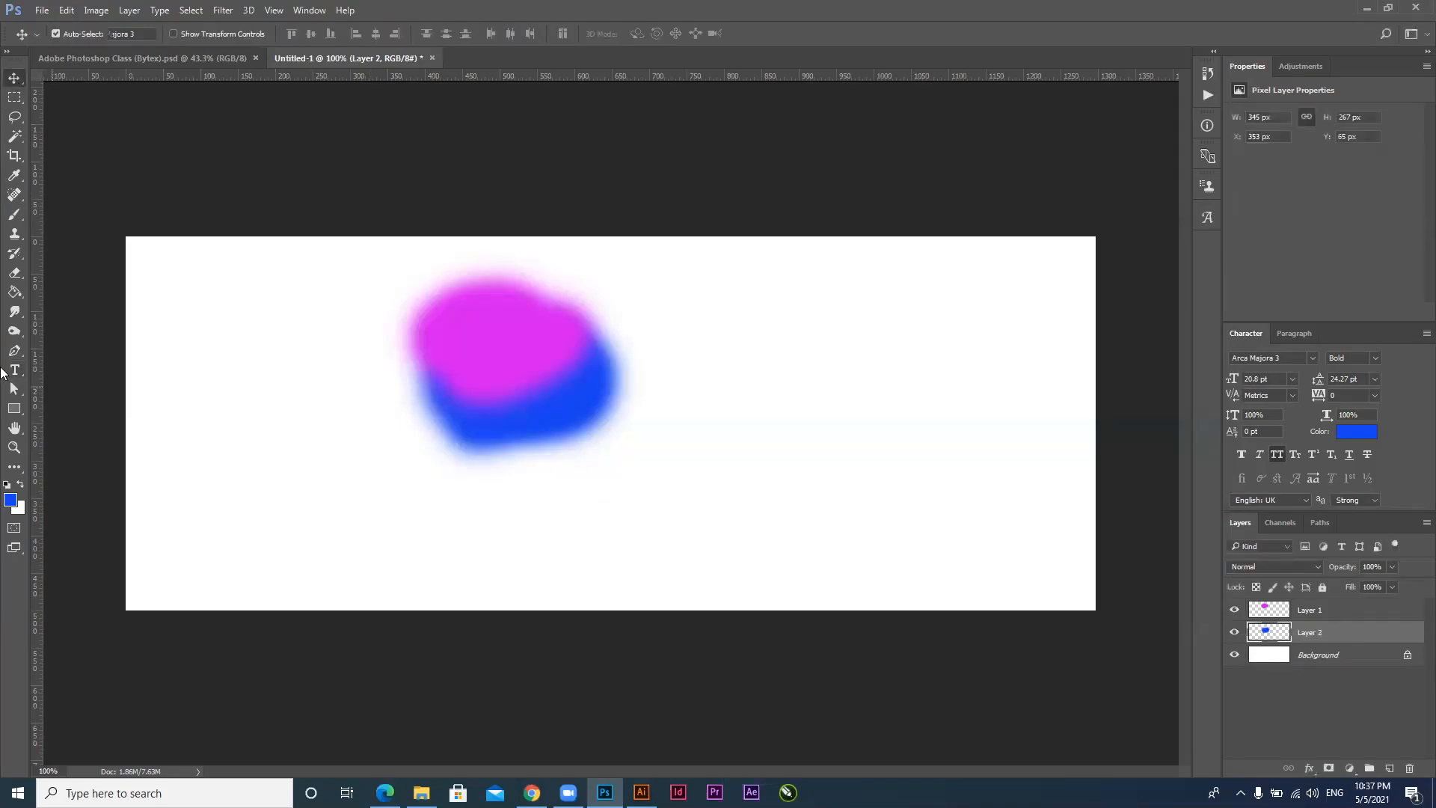
Draw a blue rectangle shape of about 184 by 180 px beside the overlapping blobs
{"action": "left_click", "coordinate": [15, 409]}
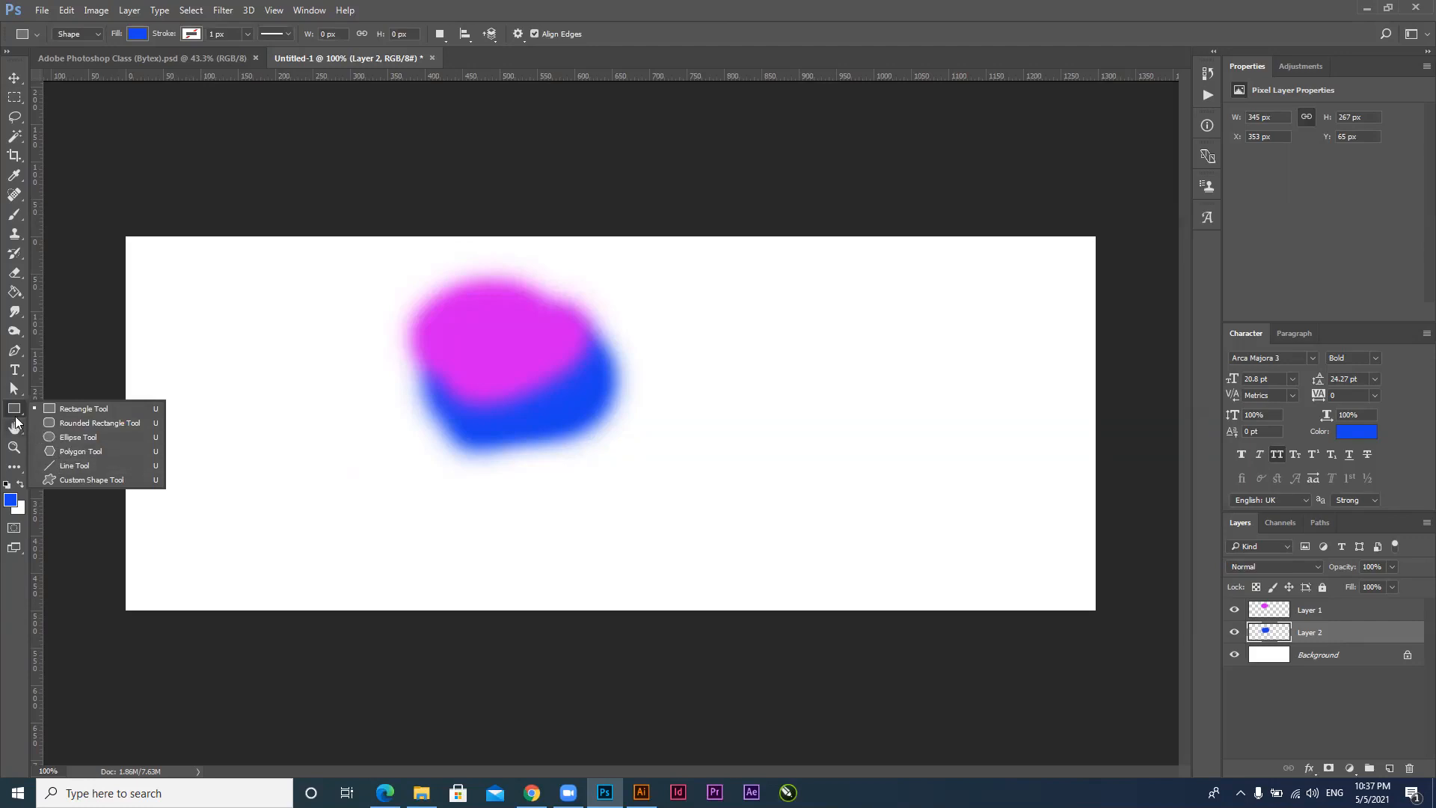
{"action": "left_click", "coordinate": [58, 408]}
{"action": "left_click_drag", "start_coordinate": [735, 319], "coordinate": [805, 387]}
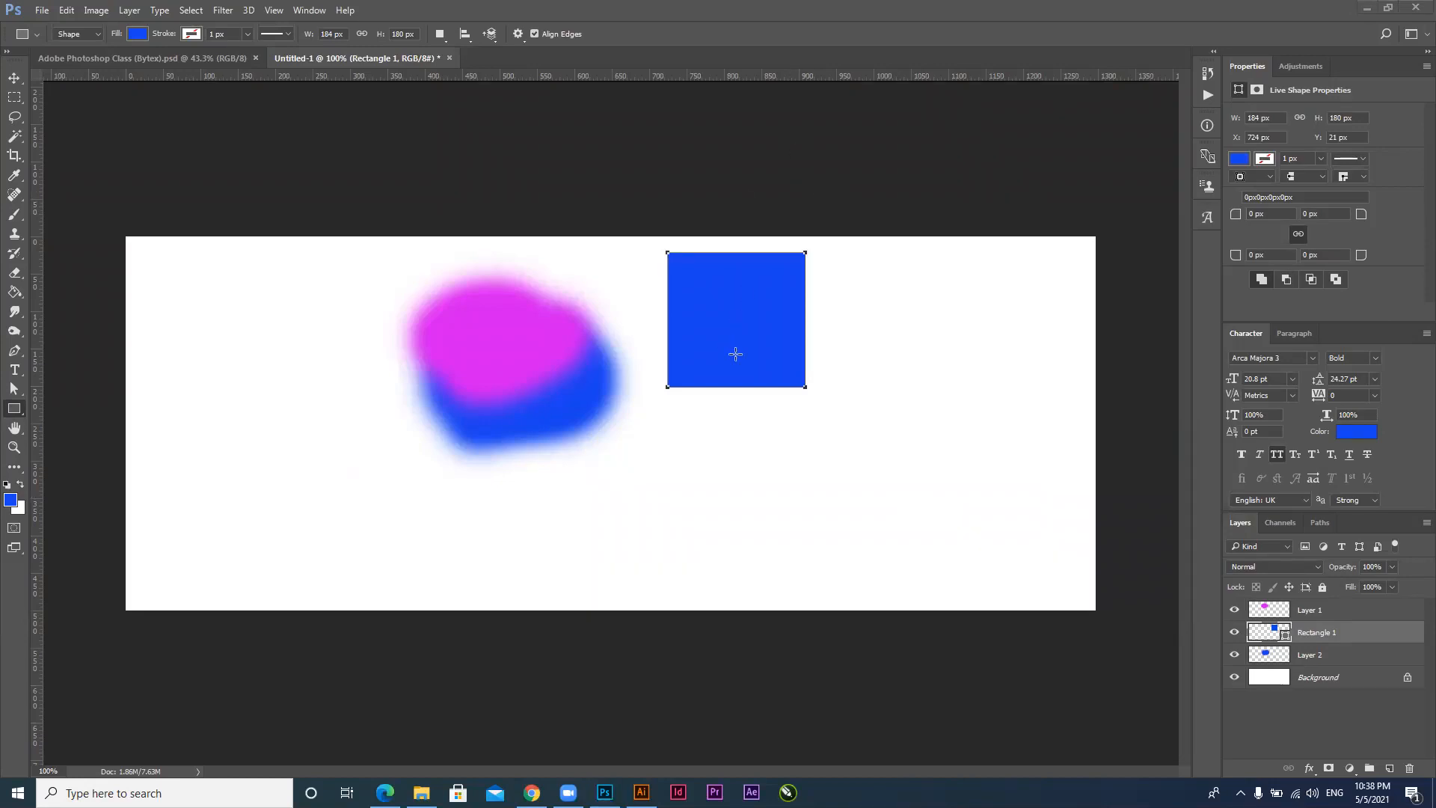
Shift the blue rectangle slightly on the canvas and delete its shape layer
{"action": "left_click", "coordinate": [17, 79]}
{"action": "left_click_drag", "start_coordinate": [753, 351], "coordinate": [744, 374]}
{"action": "key", "text": "Delete"}
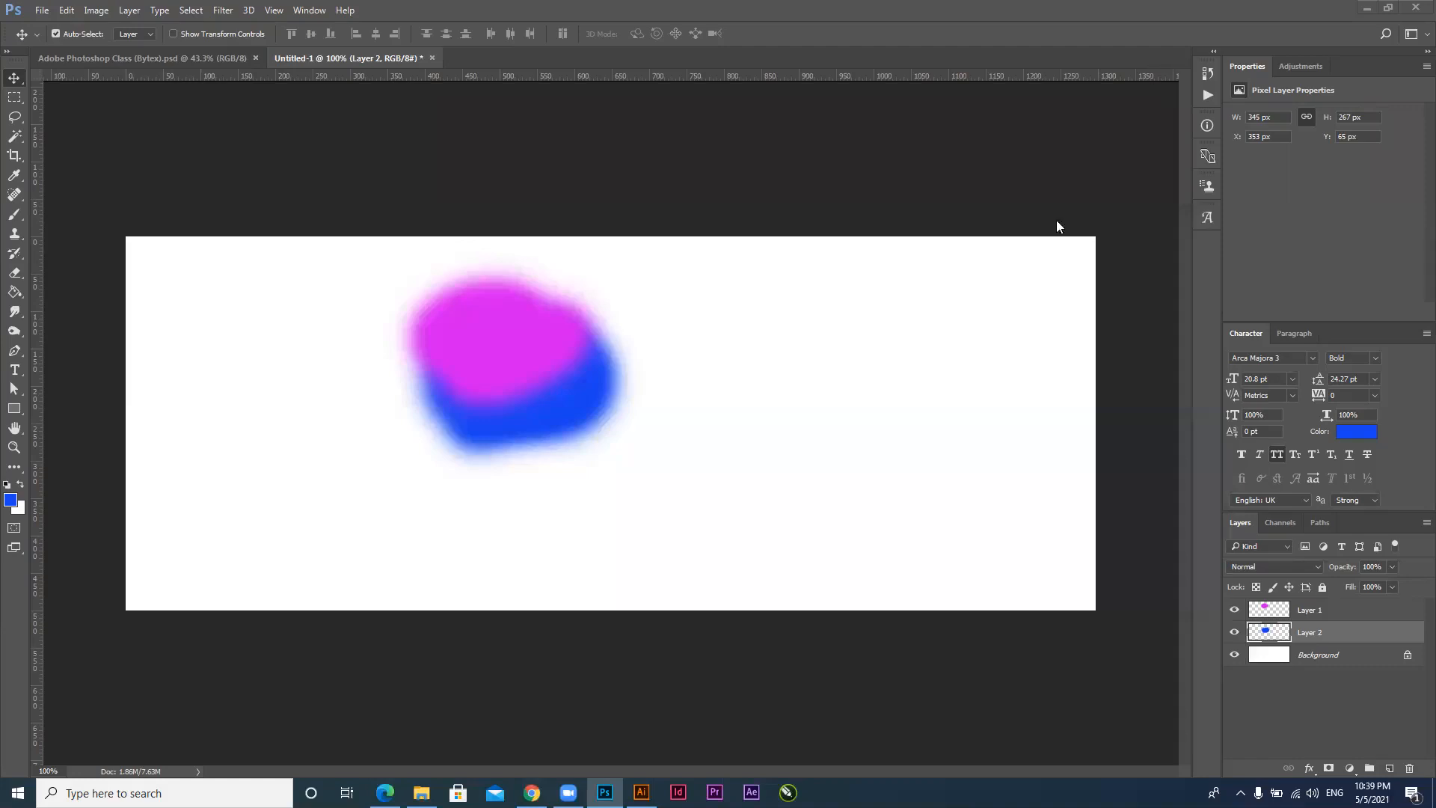
Delete the magenta and blue blob layers, leaving only the Background, and reset the foreground and background colours to default
{"action": "left_click", "coordinate": [542, 383]}
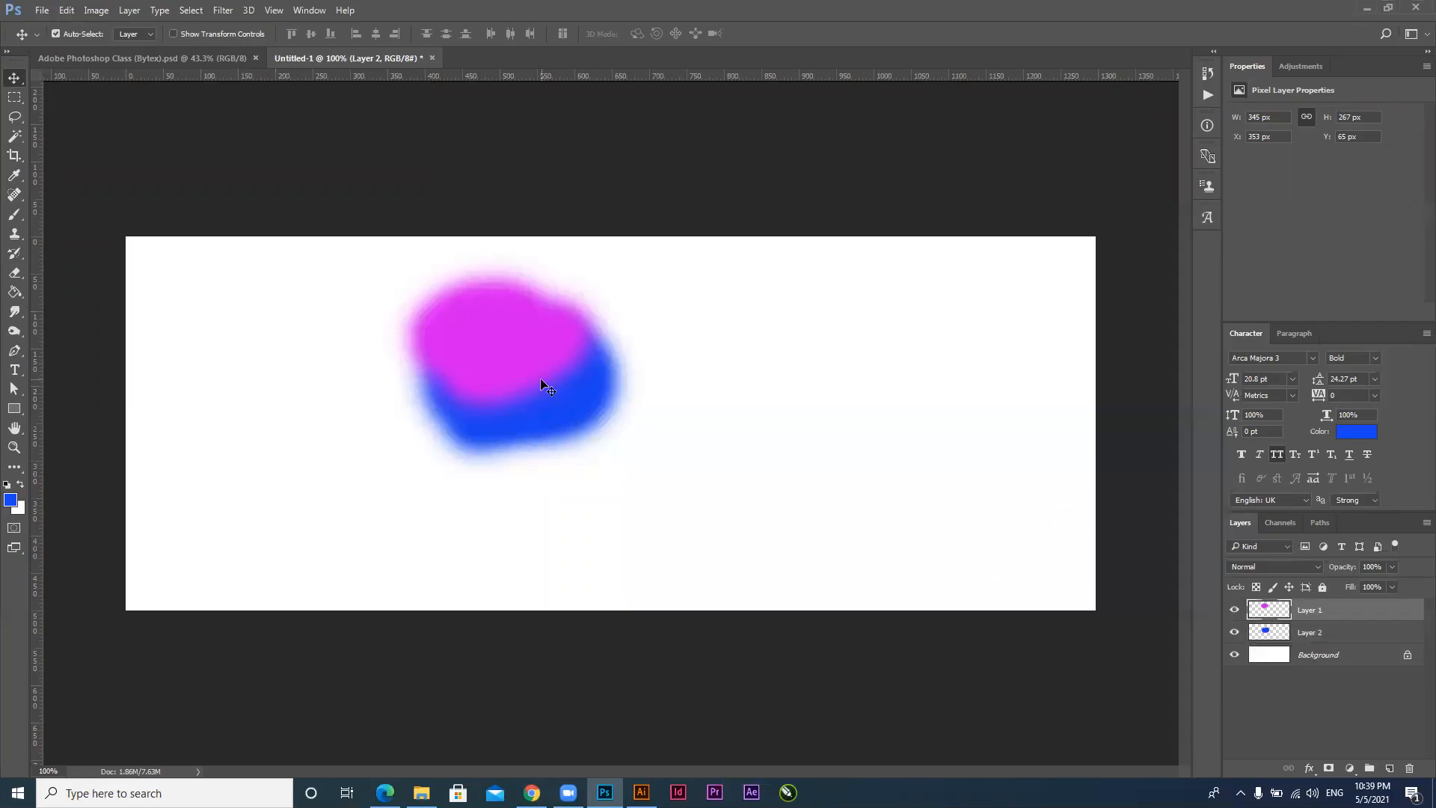
{"action": "key", "text": "Delete"}
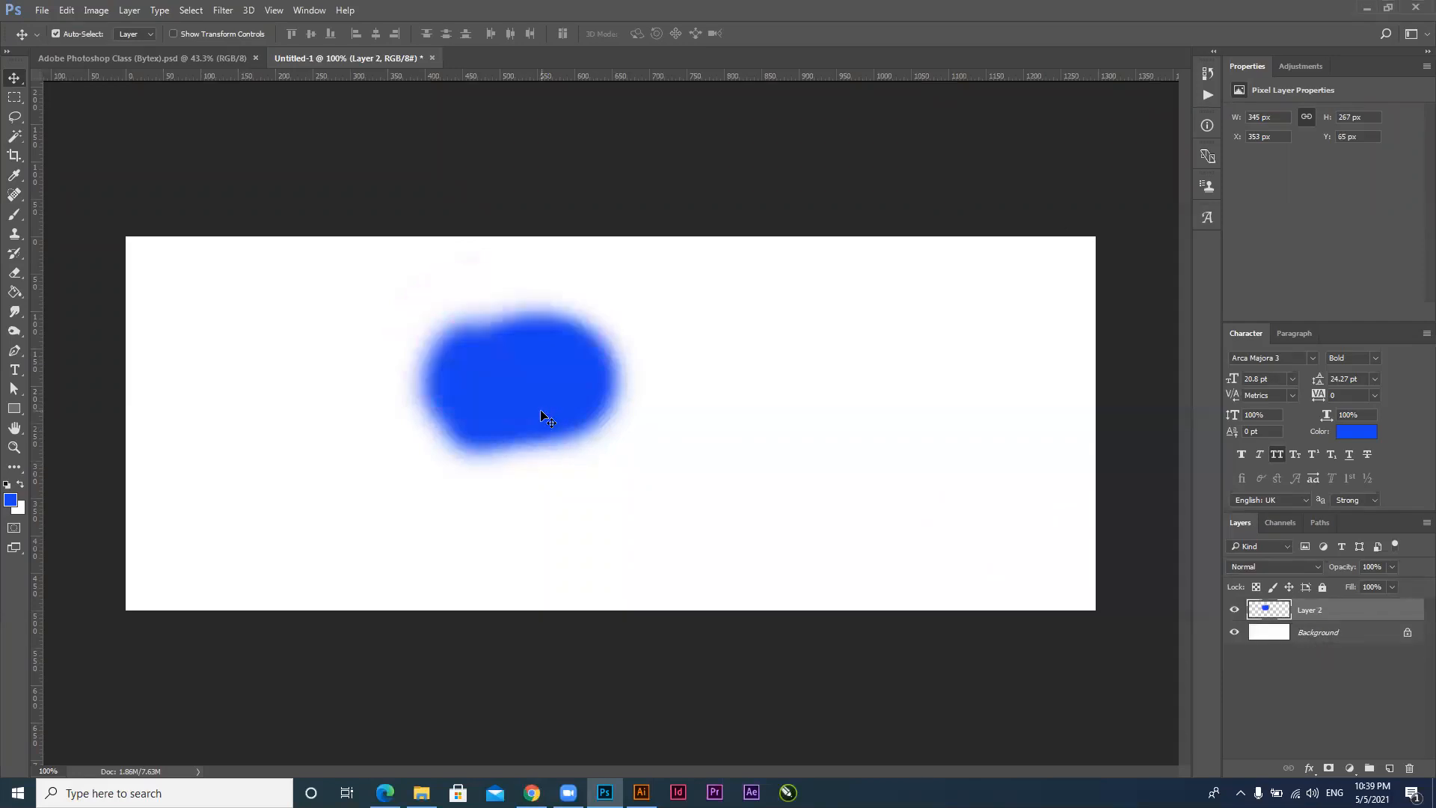
{"action": "key", "text": "Delete"}
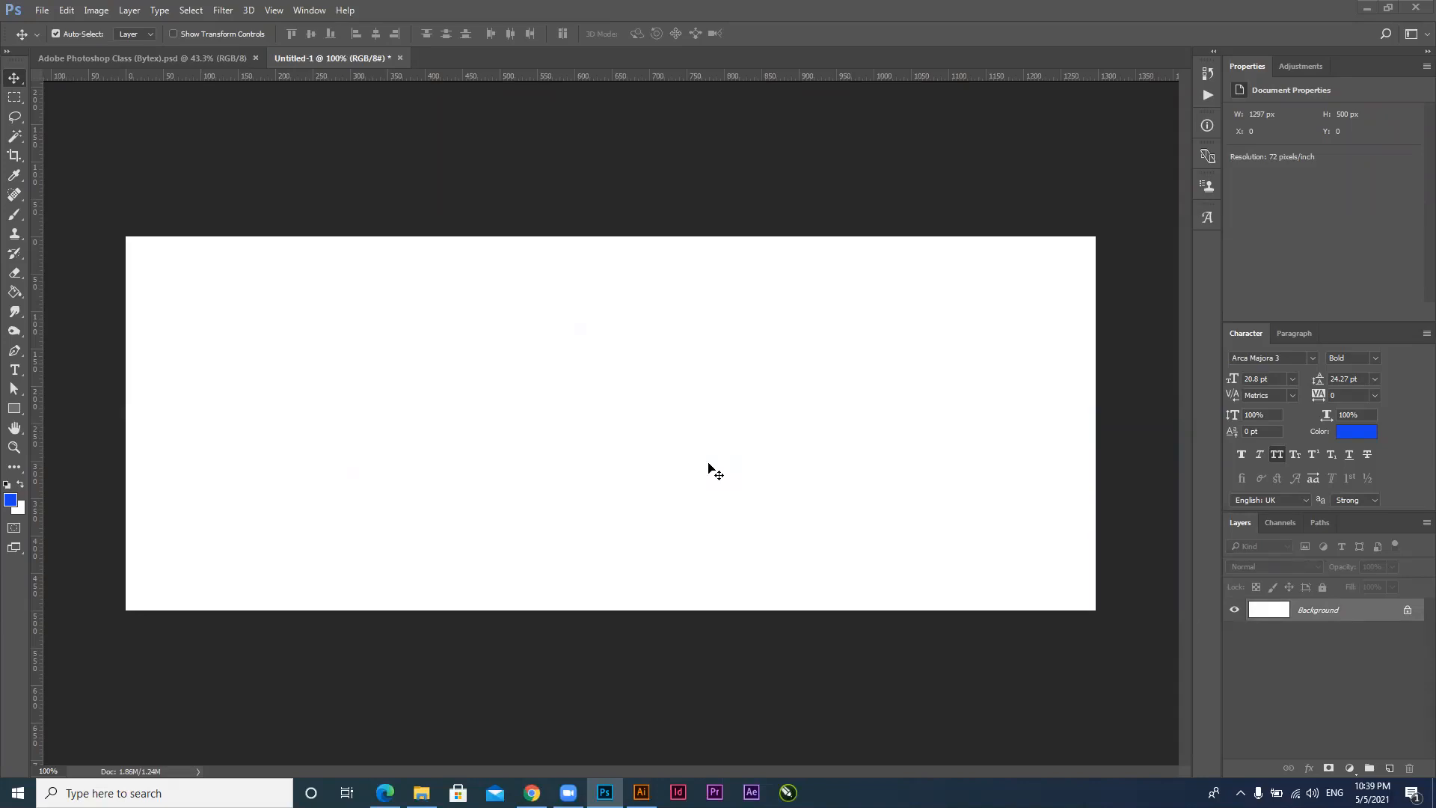
{"action": "key", "text": "d"}
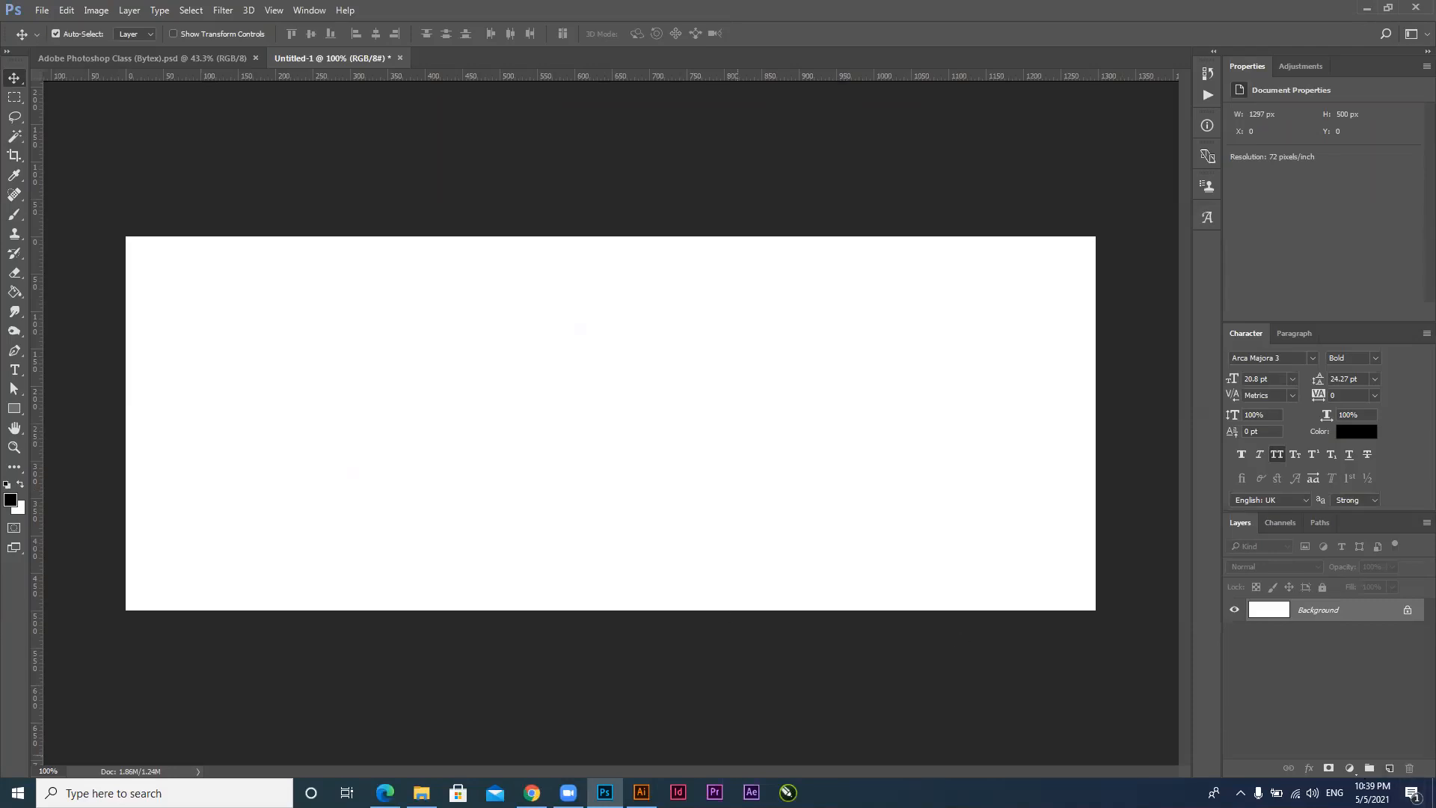
Switch to Edge, open the lakeside picture of a man with a dog from the nature image results, and copy it
{"action": "left_click", "coordinate": [532, 793]}
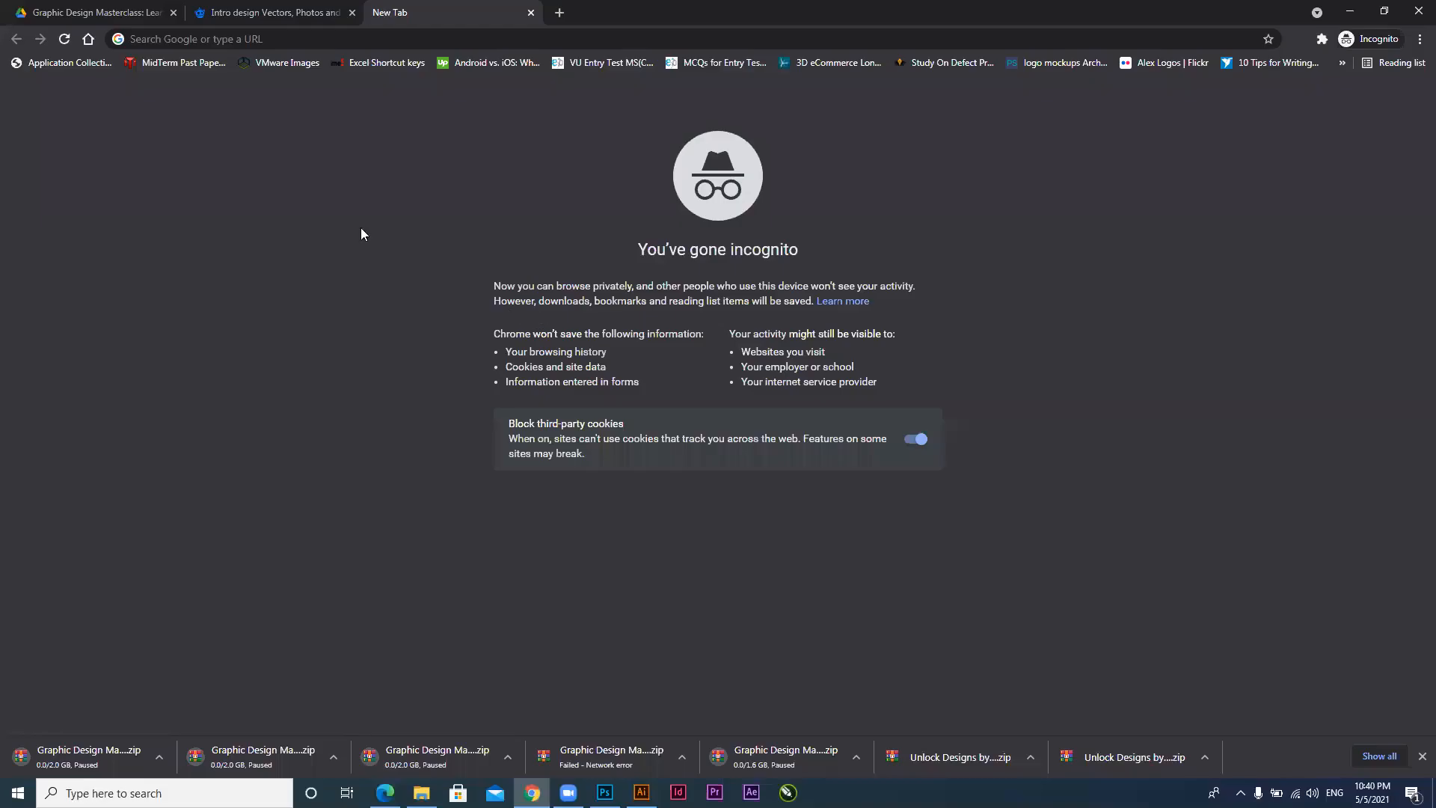
{"action": "left_click", "coordinate": [532, 793]}
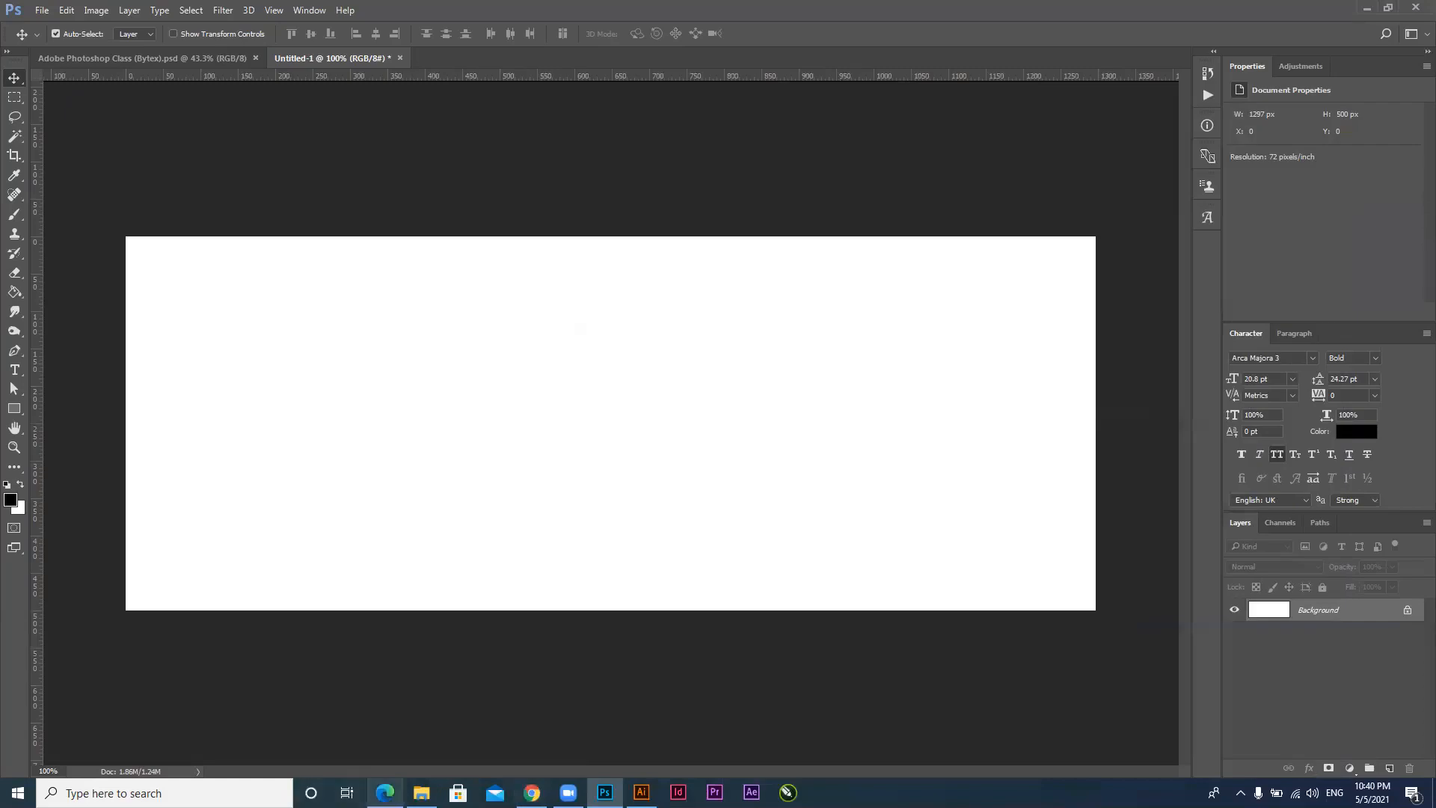
{"action": "left_click", "coordinate": [384, 792]}
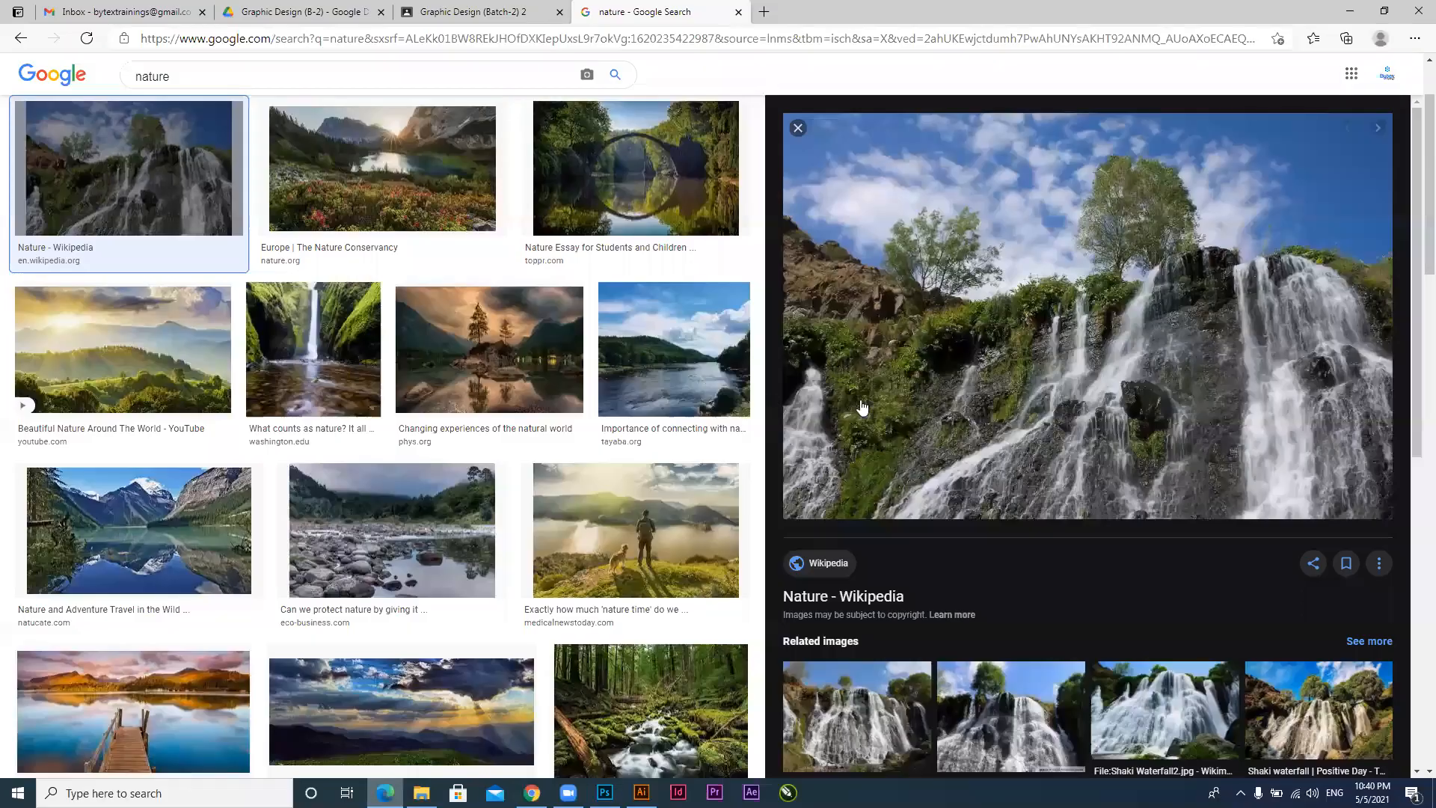
{"action": "left_click", "coordinate": [598, 332]}
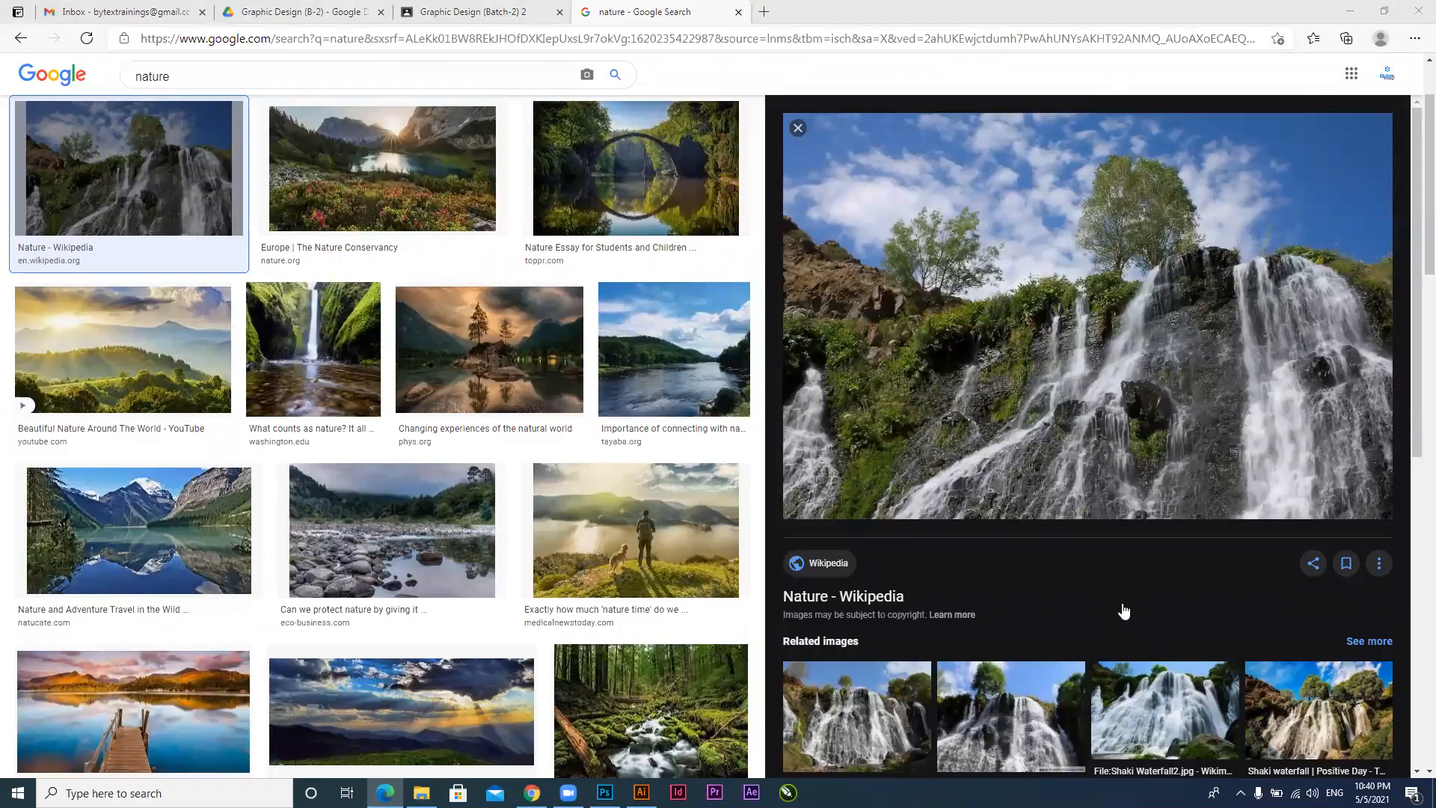
{"action": "left_click", "coordinate": [707, 554]}
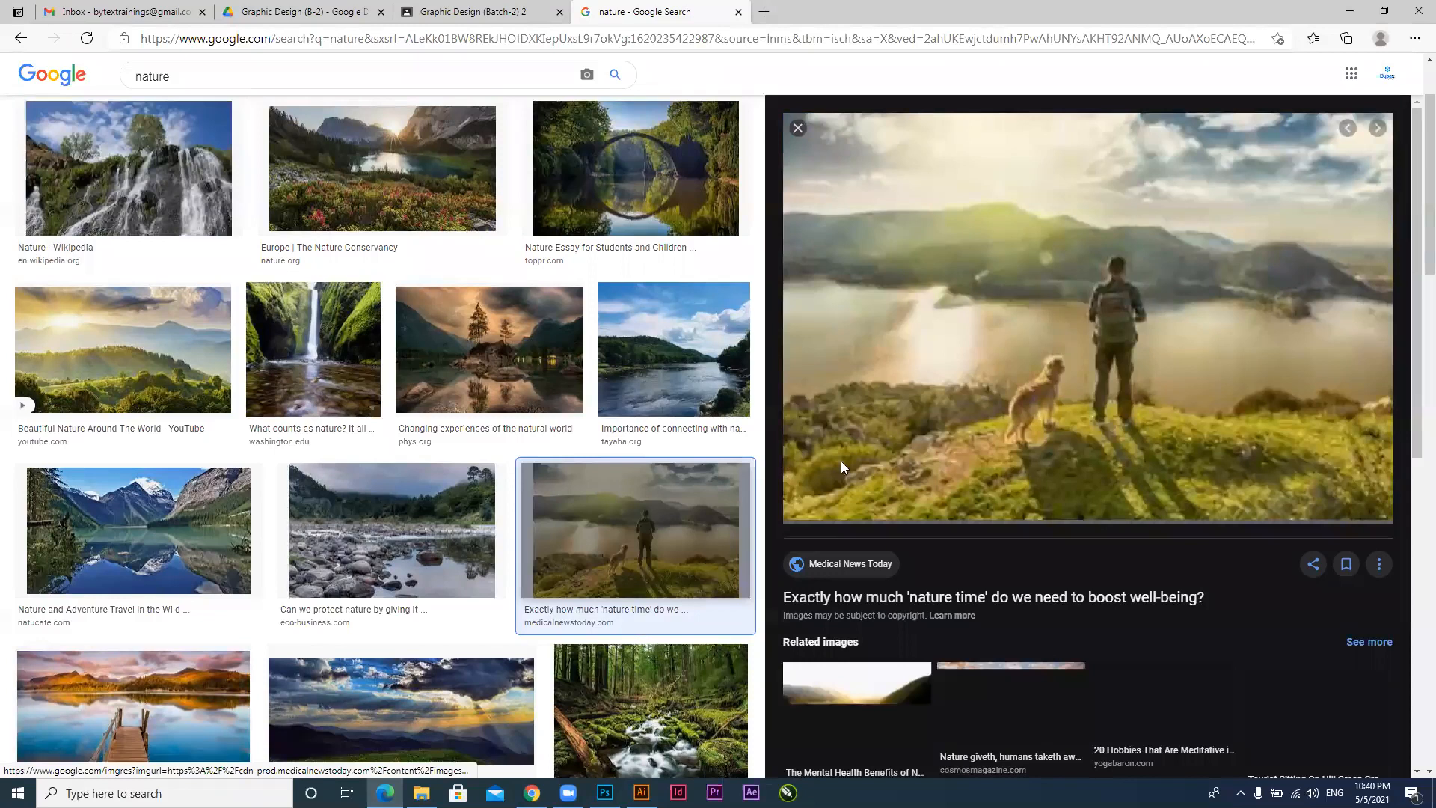
{"action": "right_click", "coordinate": [1014, 240]}
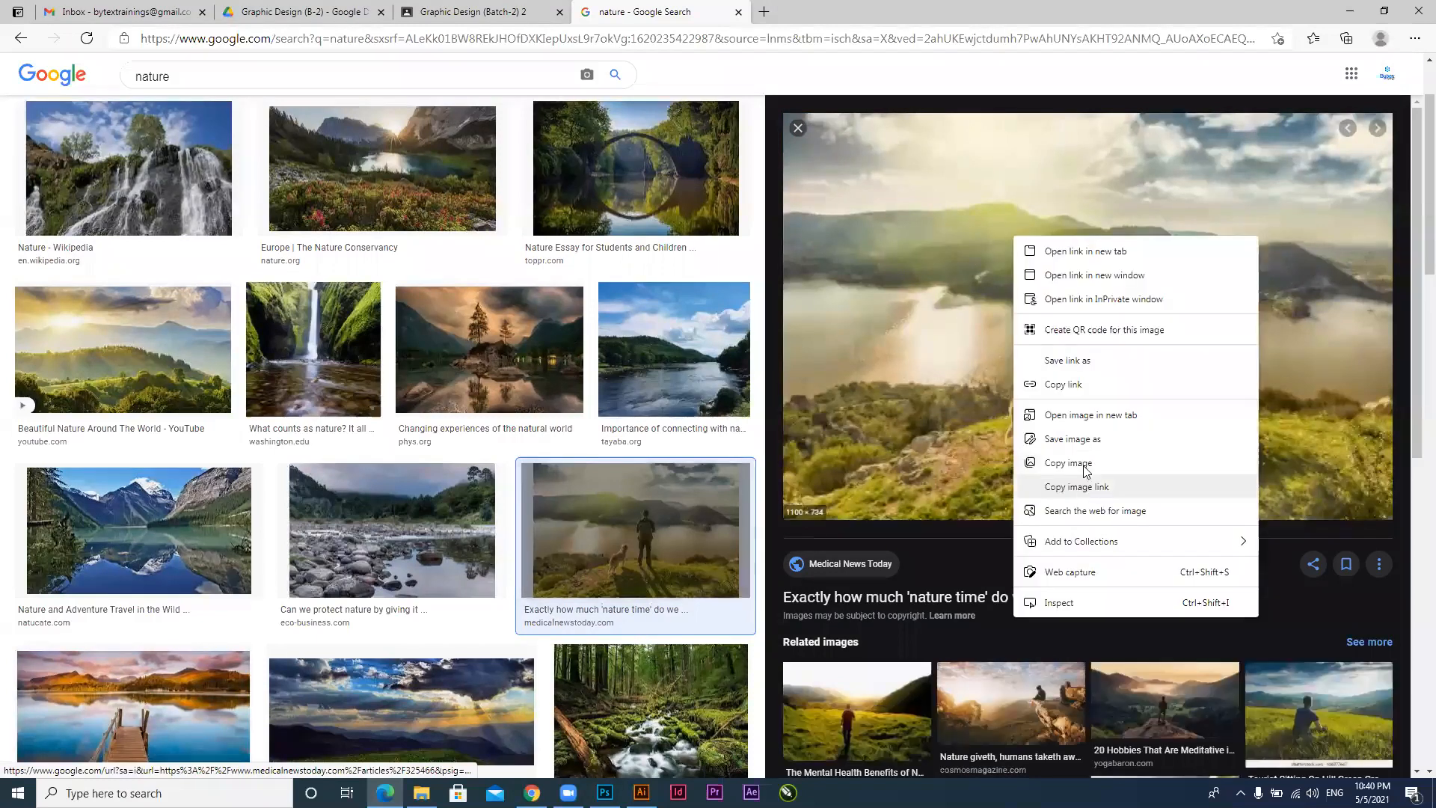
{"action": "left_click", "coordinate": [1050, 487]}
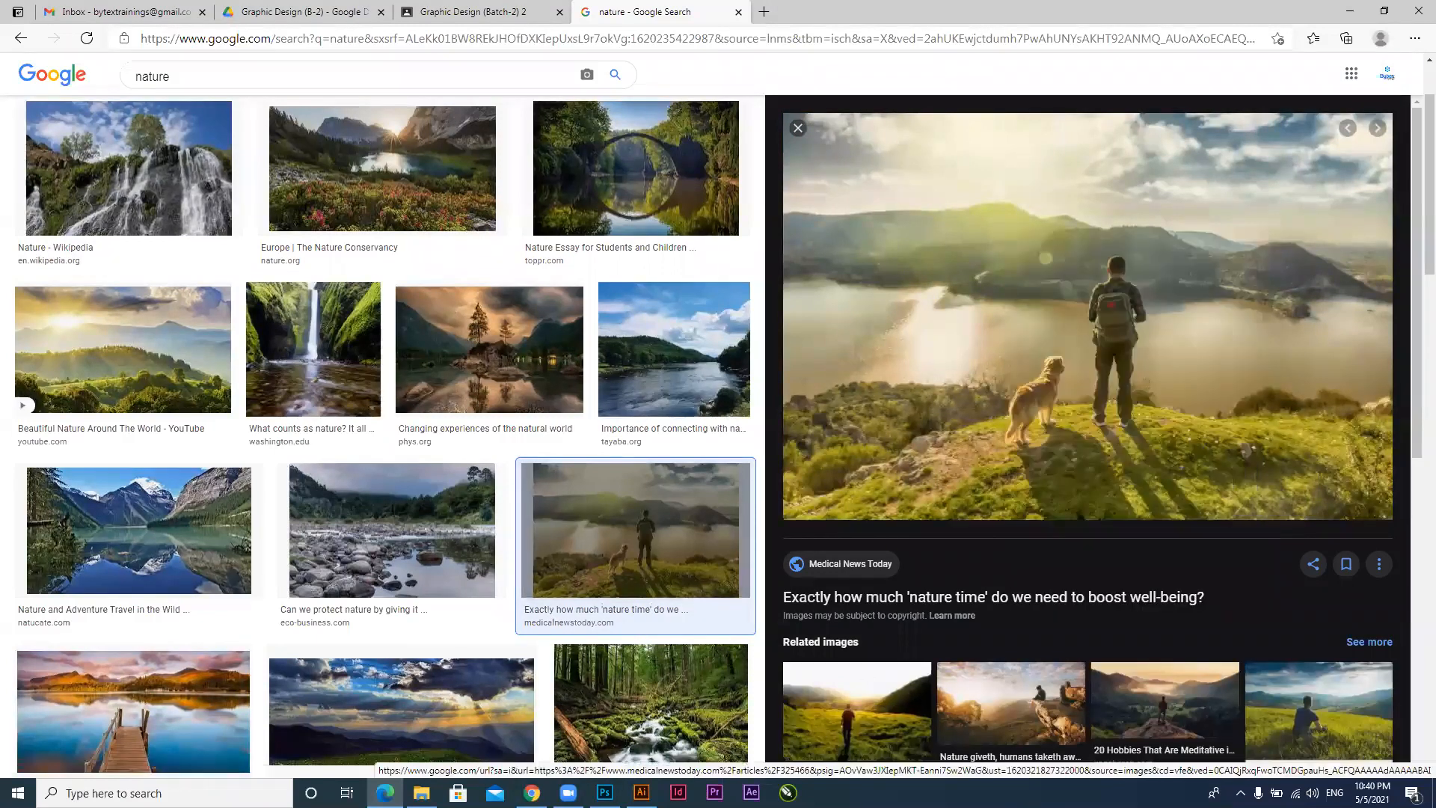
{"action": "mouse_move", "coordinate": [605, 792]}
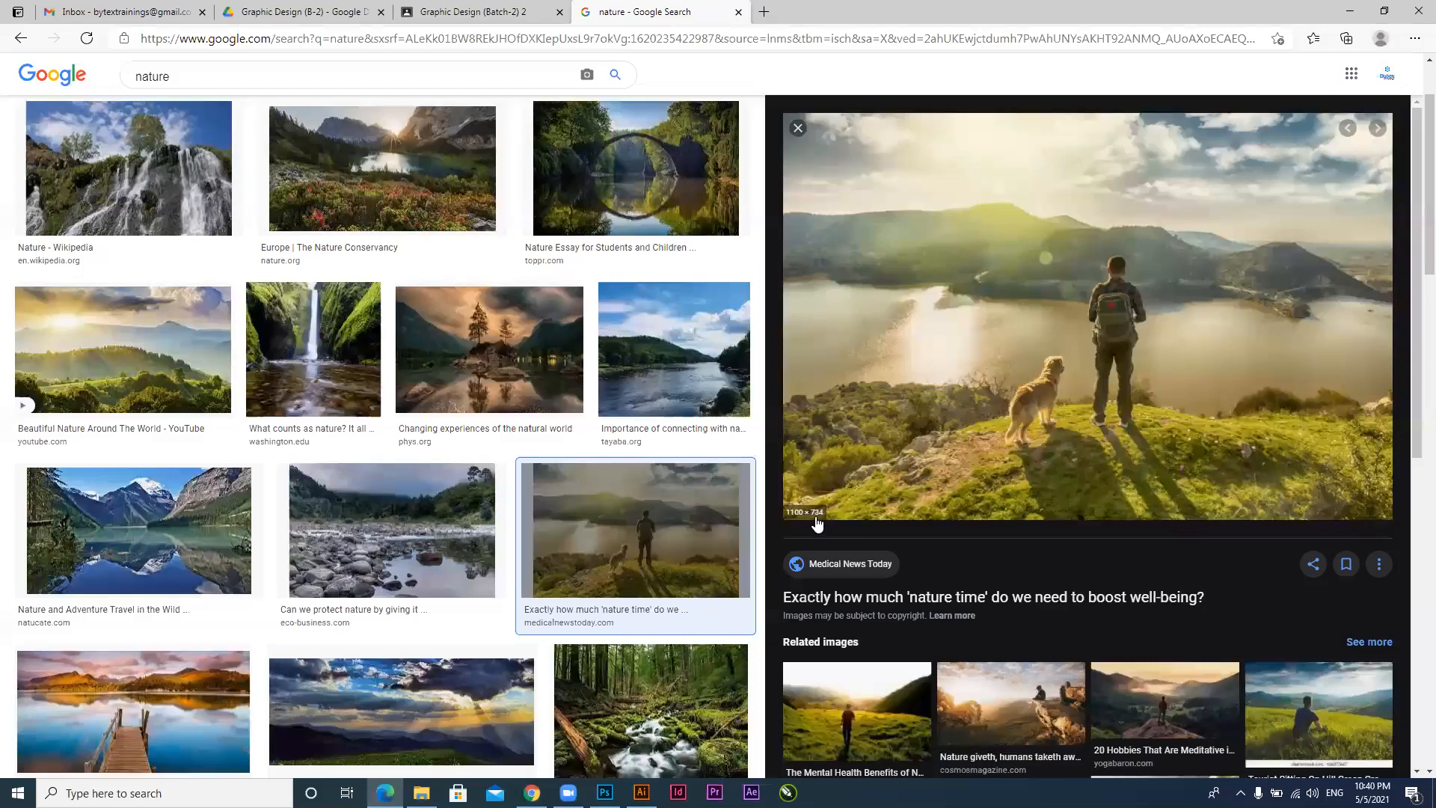
{"action": "right_click", "coordinate": [956, 308]}
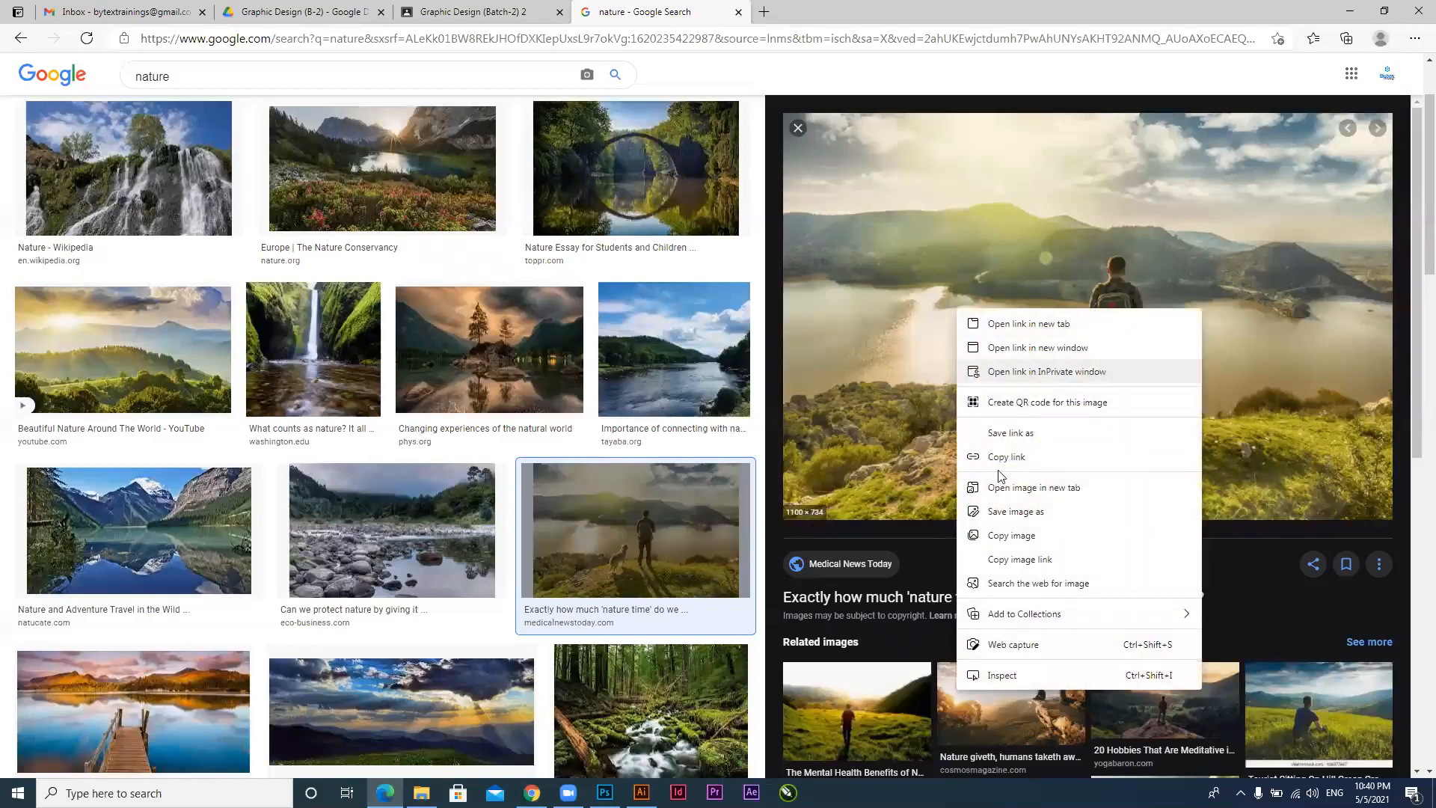
{"action": "left_click", "coordinate": [1024, 519]}
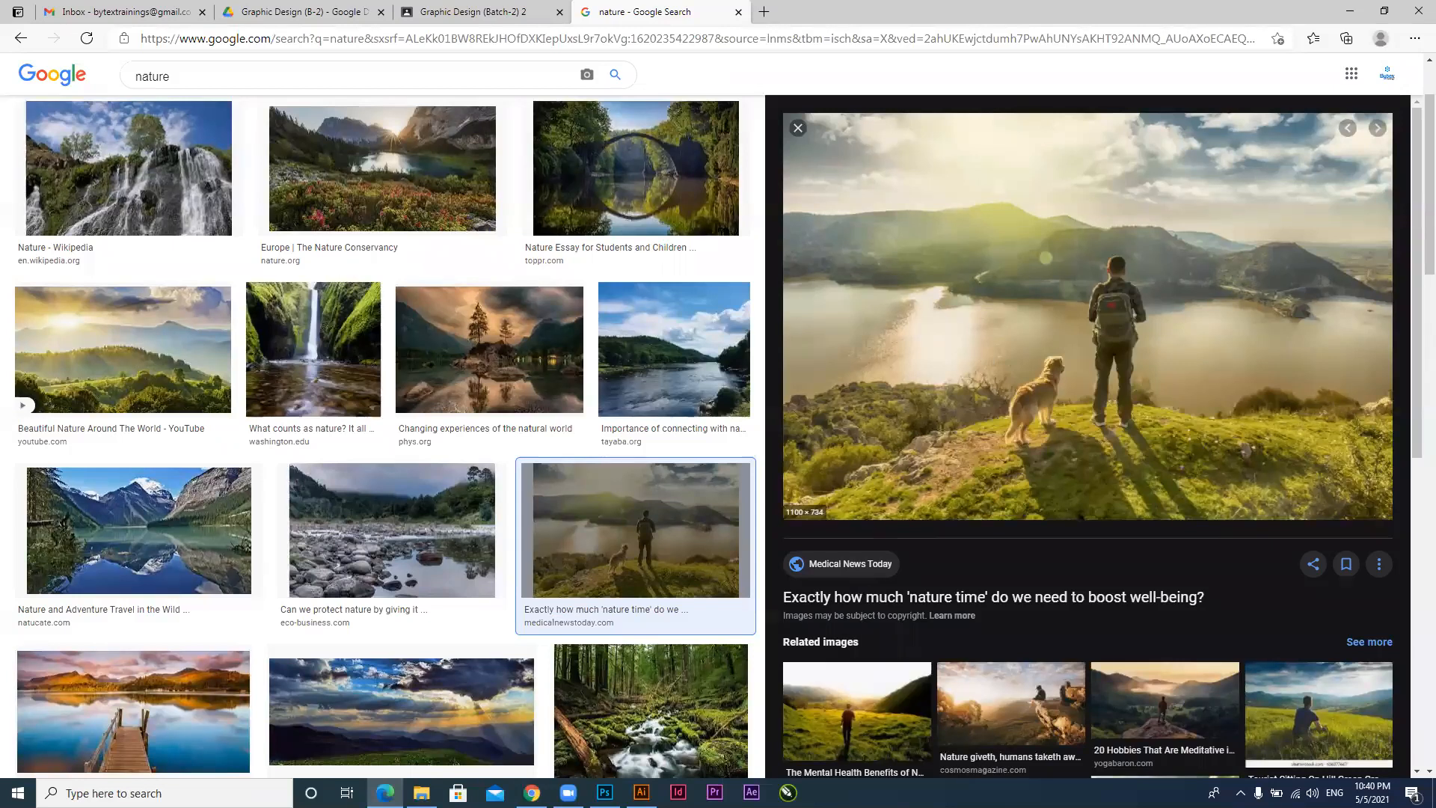
{"action": "key", "text": "alt+Tab"}
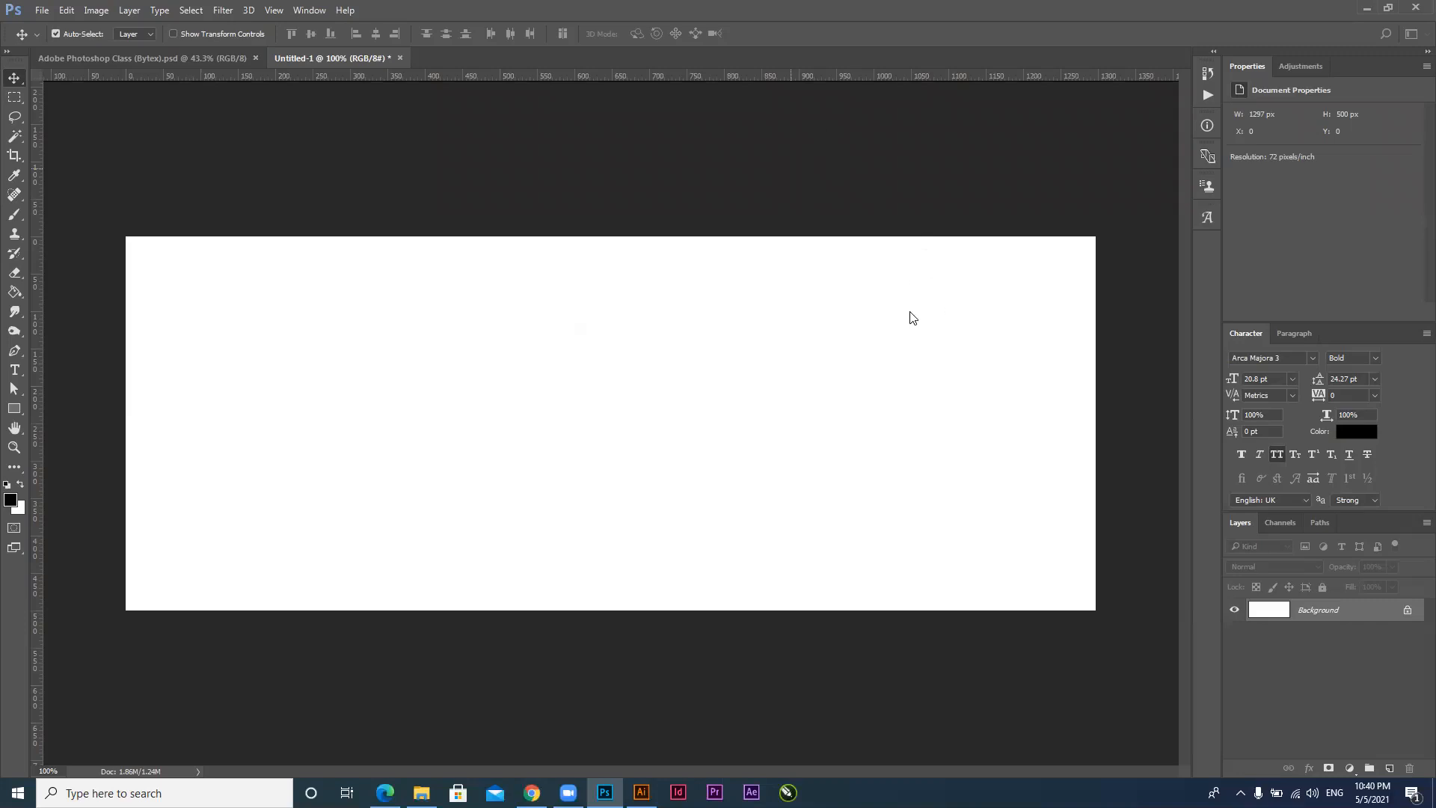
{"action": "key", "text": "ctrl+n"}
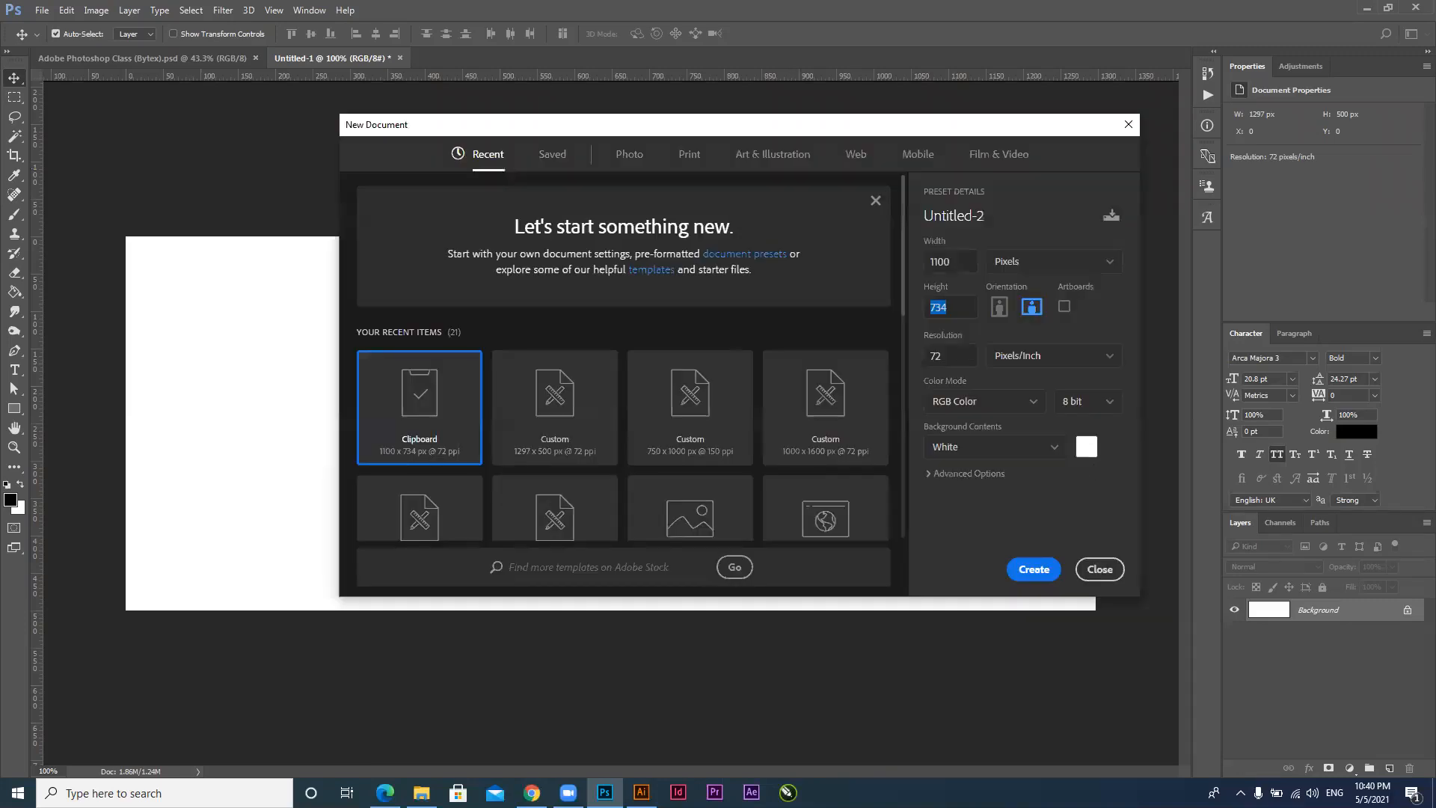
{"action": "key", "text": "alt+Tab"}
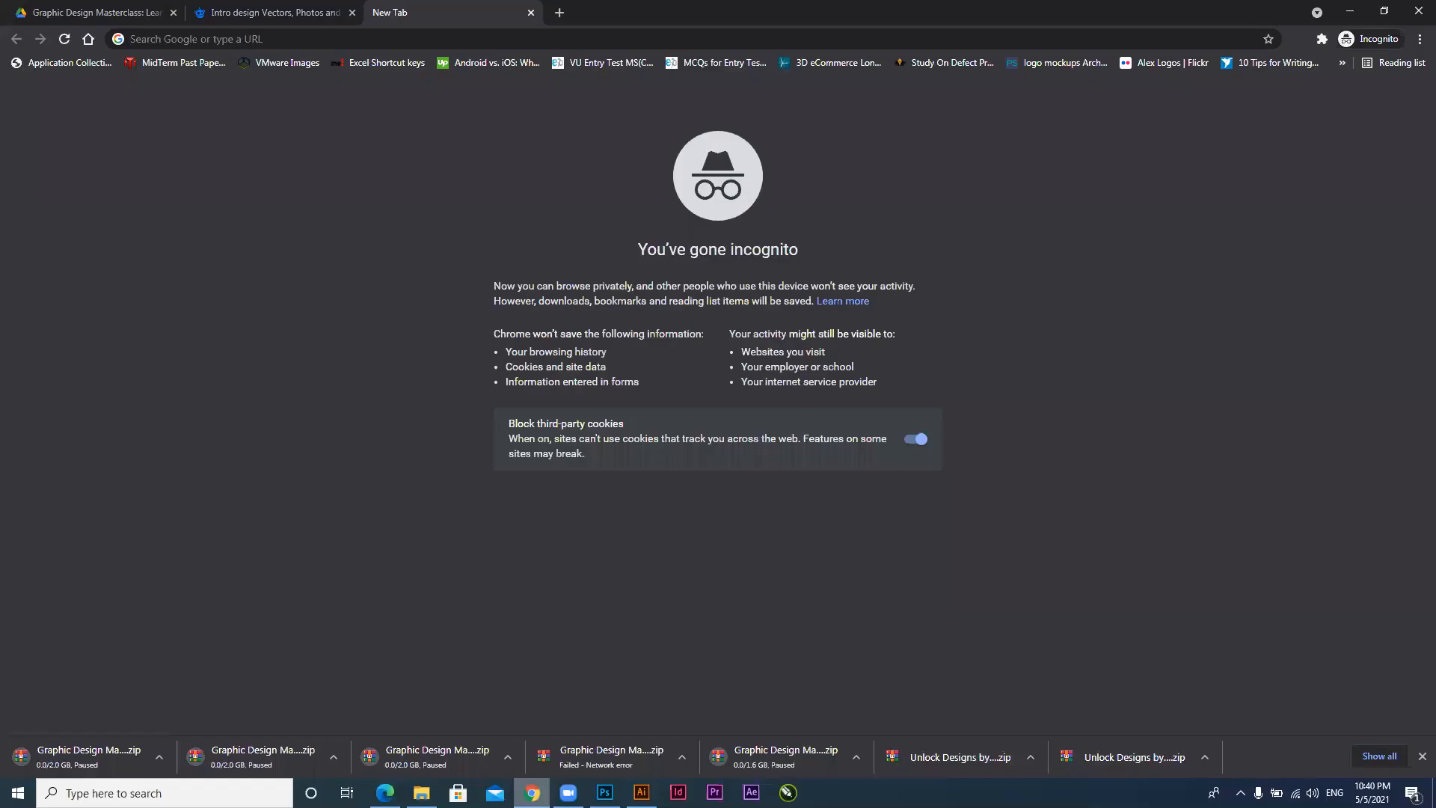
Switch to Photoshop, create an 850 by 480 px document at 72 pixels/inch from the clipboard preset, and paste the copied photo
{"action": "key", "text": "alt+Tab"}
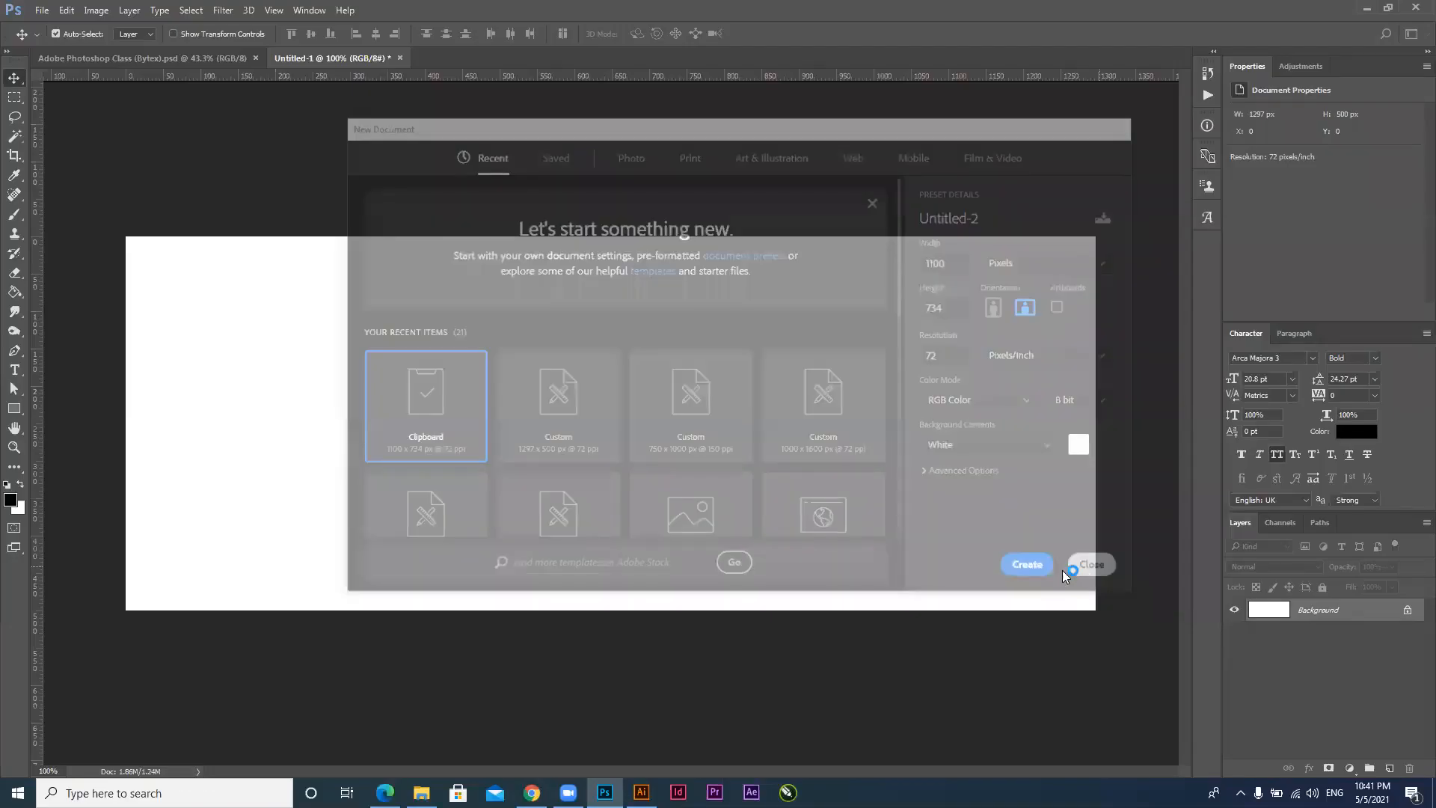
{"action": "key", "text": "ctrl+n"}
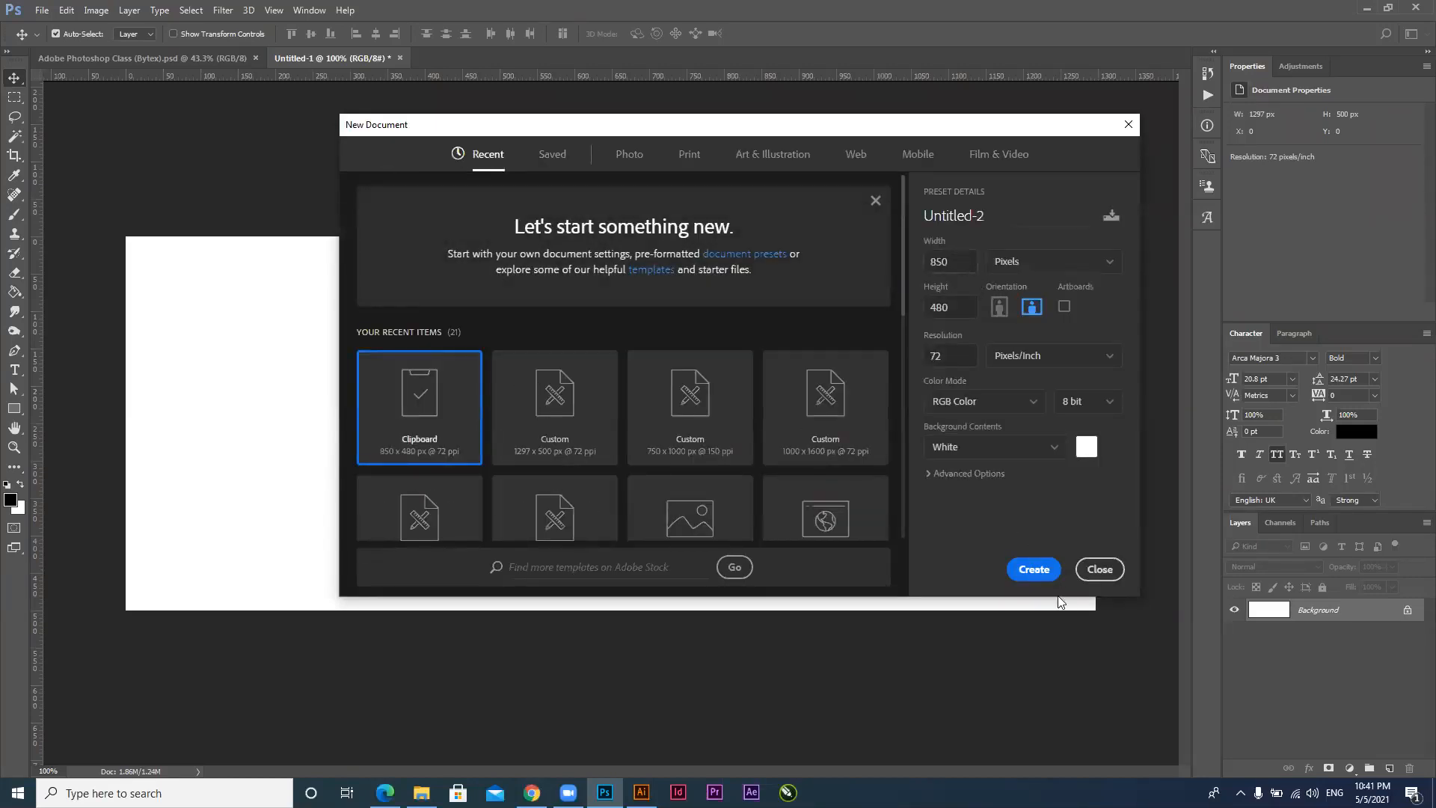
{"action": "left_click", "coordinate": [1037, 570]}
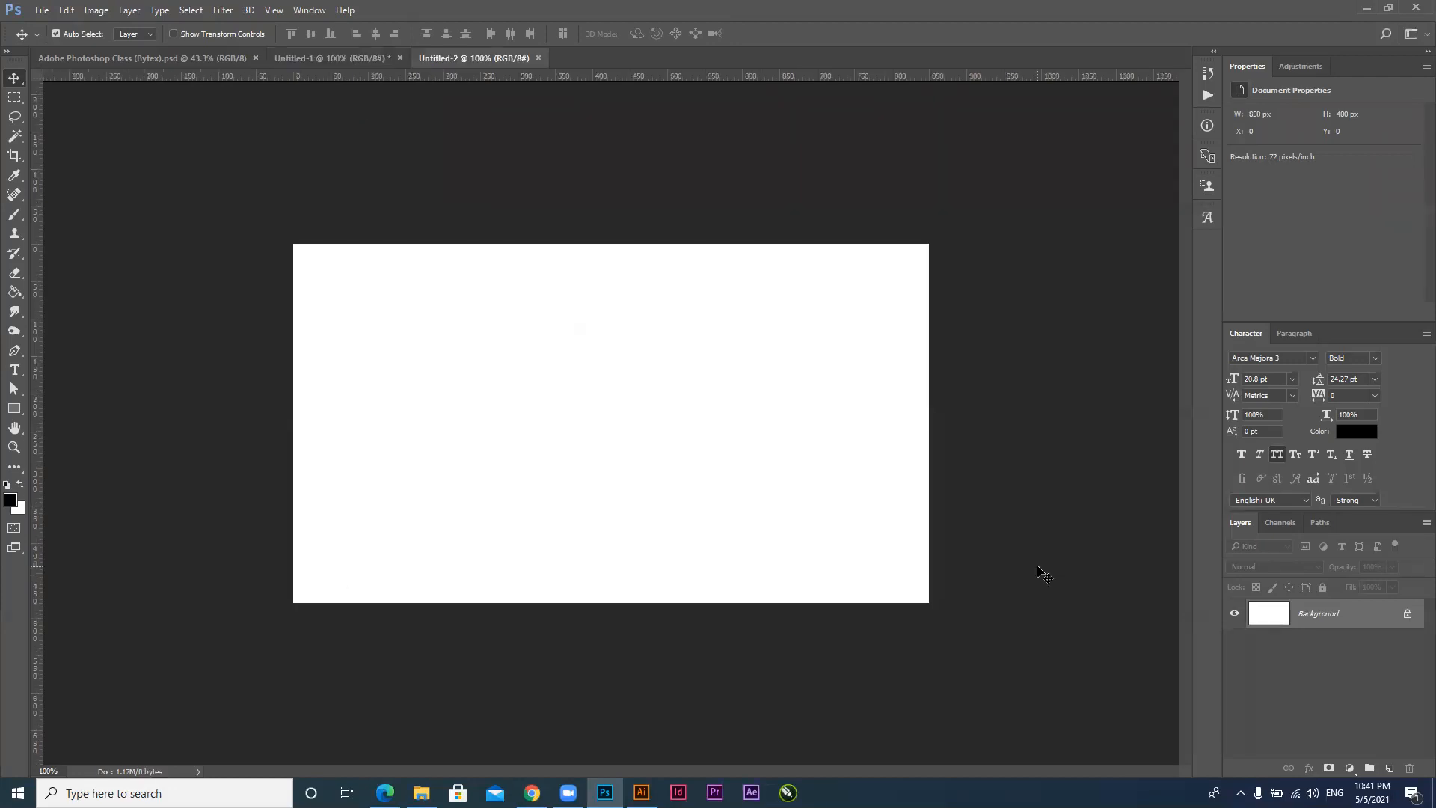
{"action": "key", "text": "ctrl+v"}
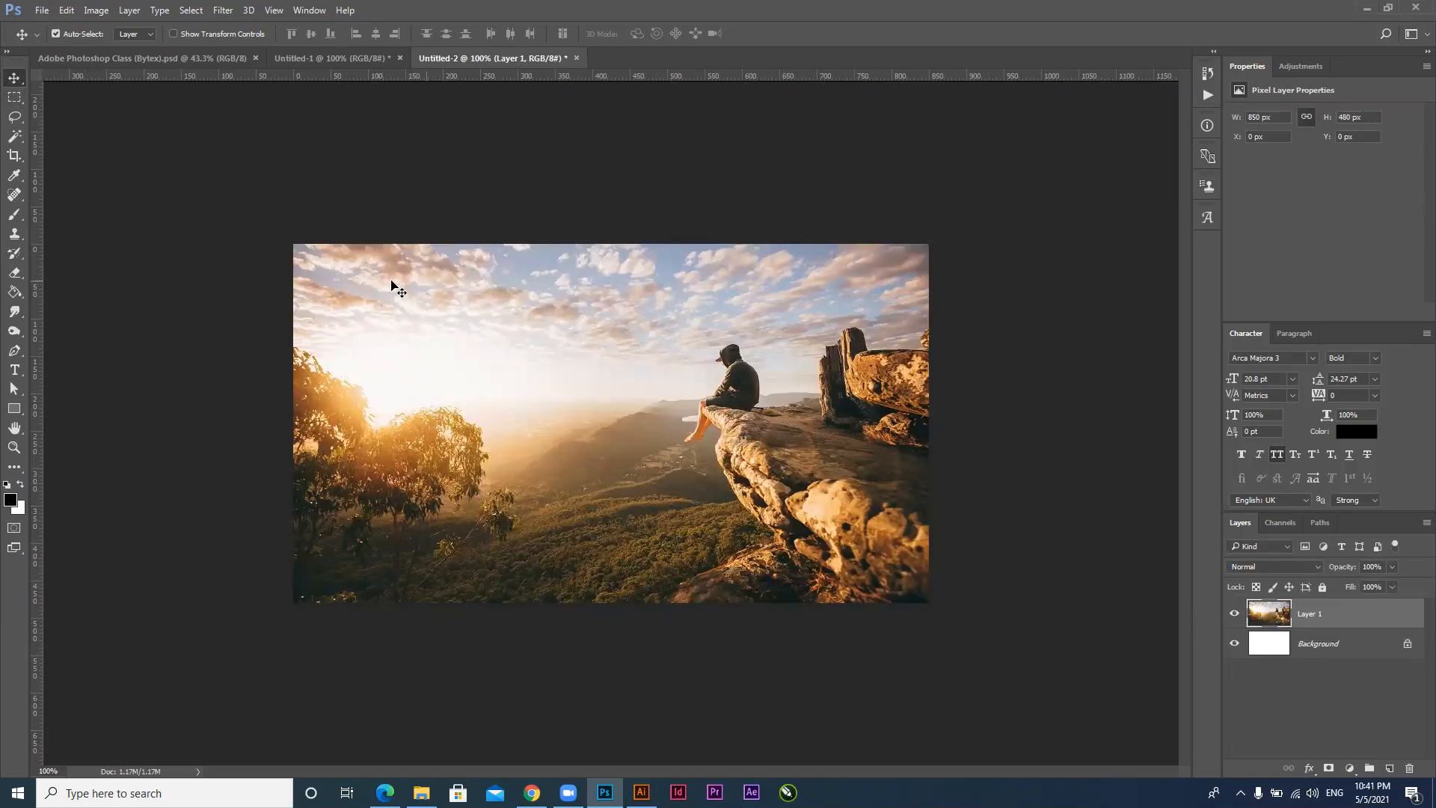
Try a Hue/Saturation adjustment layer over the whole photo with Saturation +63 and Hue -47, and delete that adjustment layer
{"action": "left_click", "coordinate": [14, 99]}
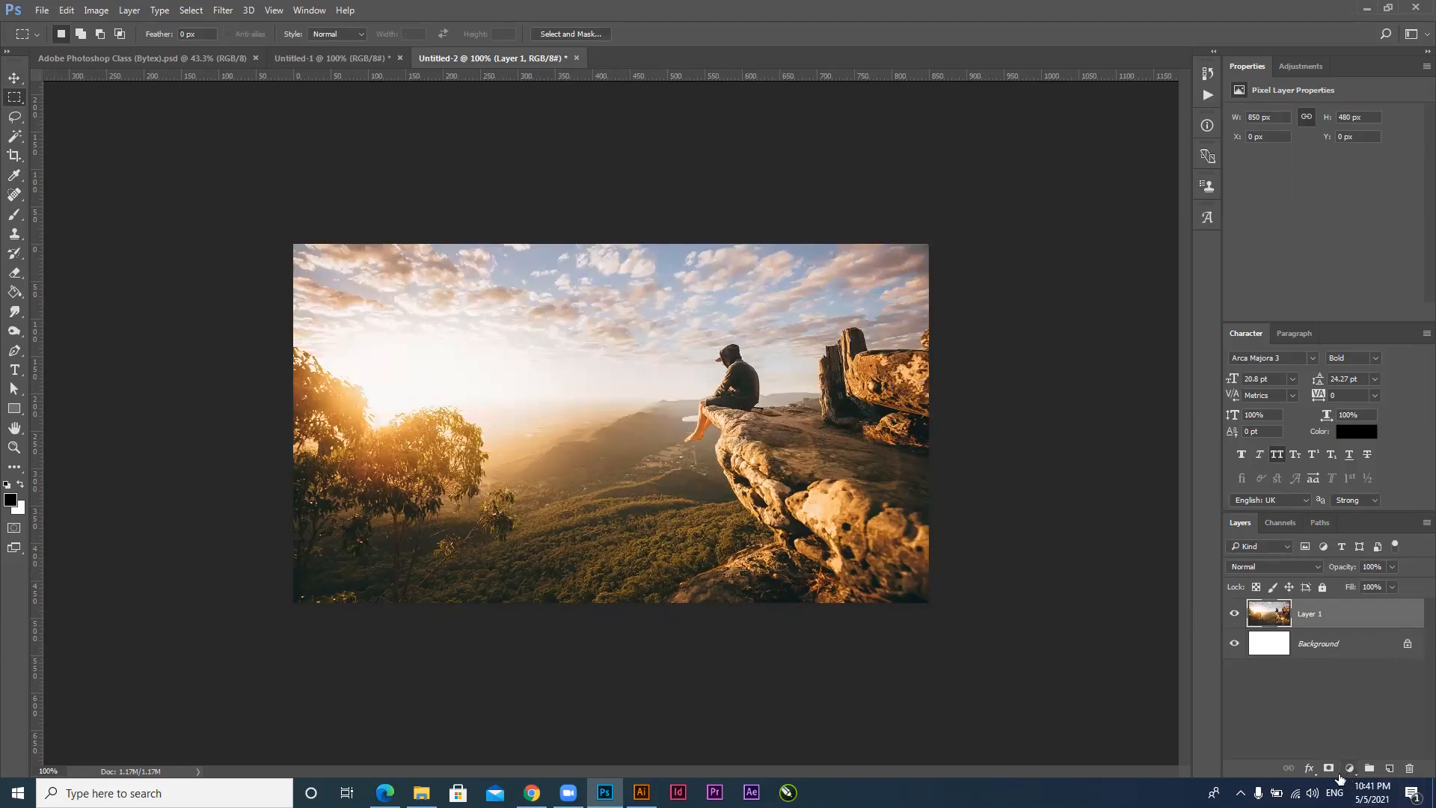
{"action": "left_click", "coordinate": [1350, 769]}
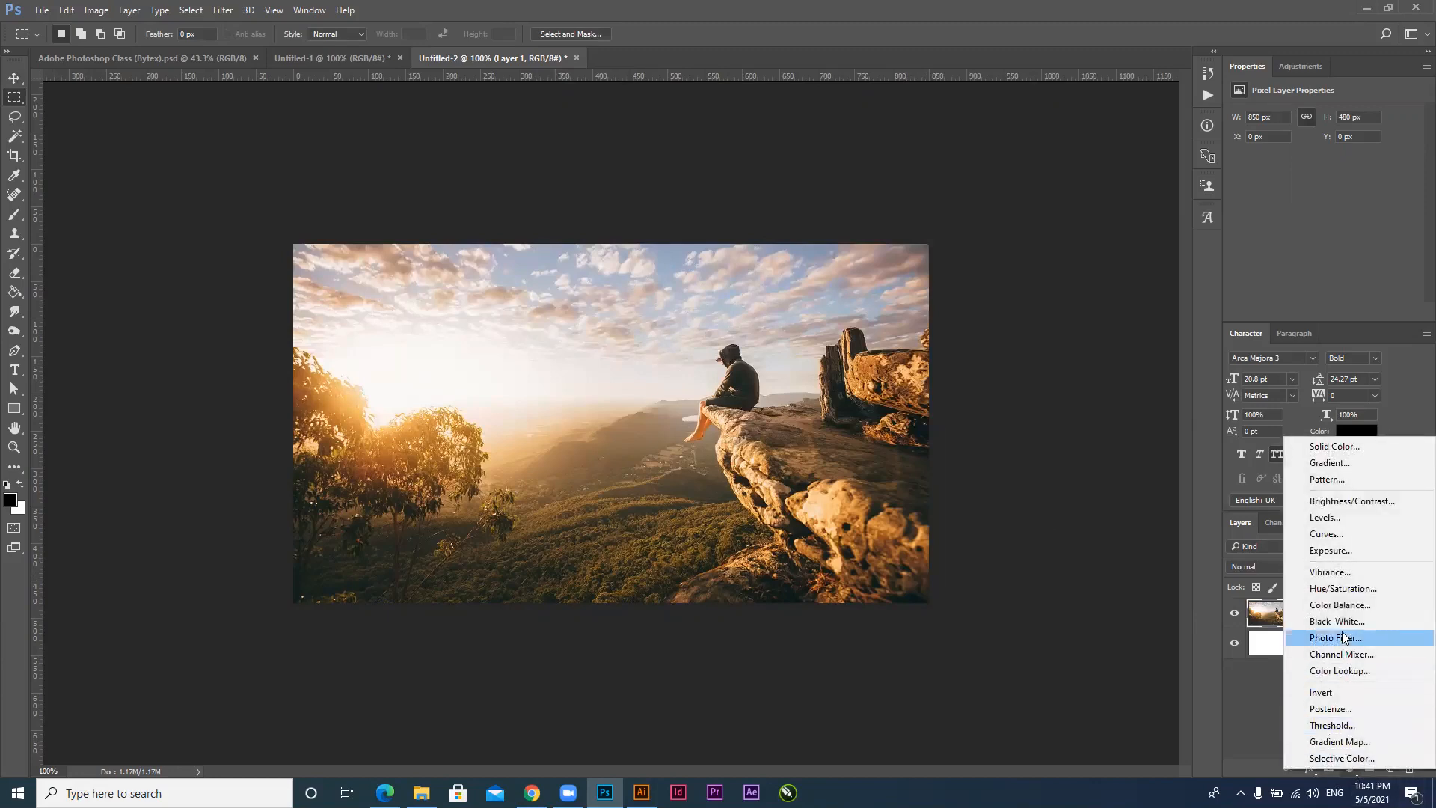
{"action": "left_click", "coordinate": [1350, 589]}
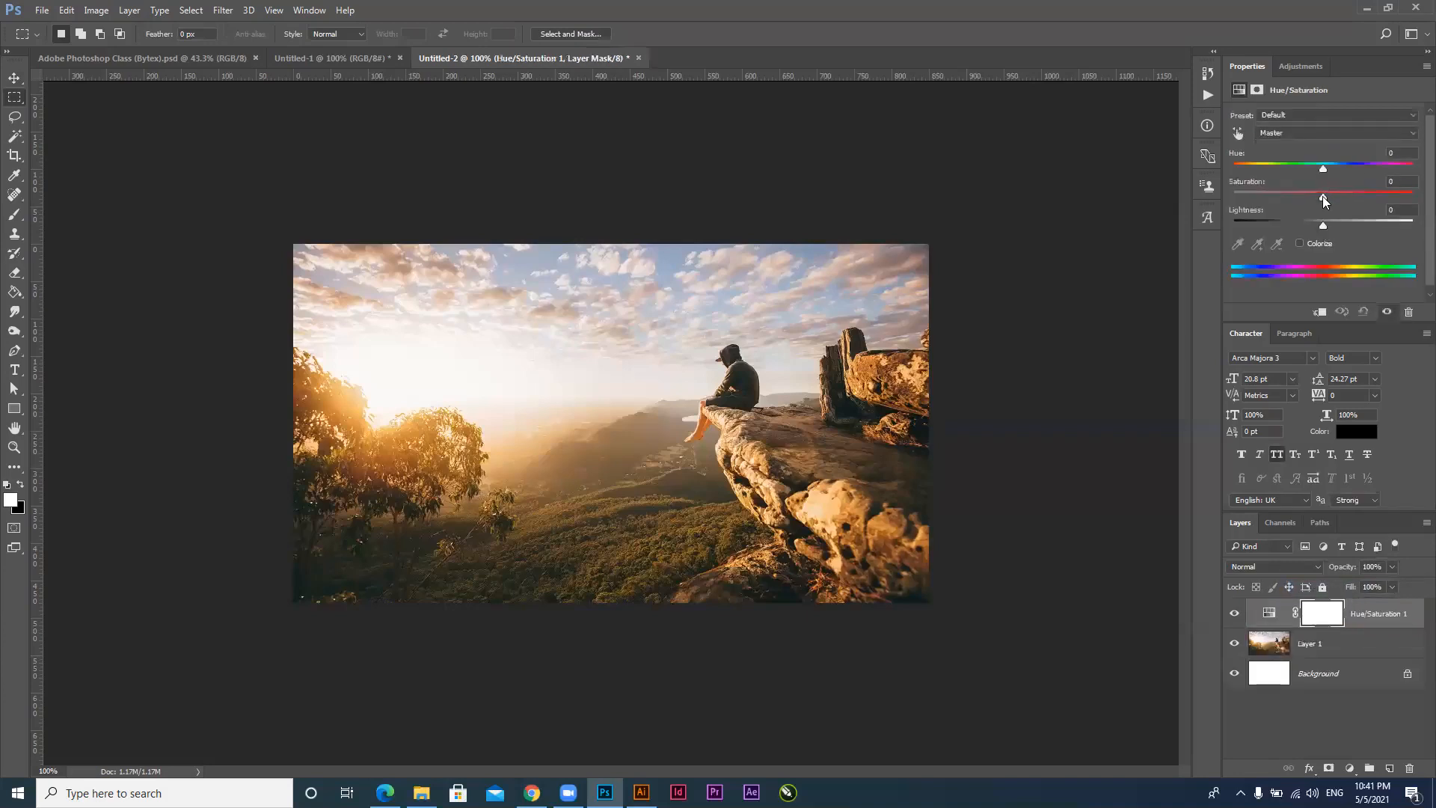
{"action": "left_click_drag", "start_coordinate": [1323, 197], "coordinate": [1335, 197]}
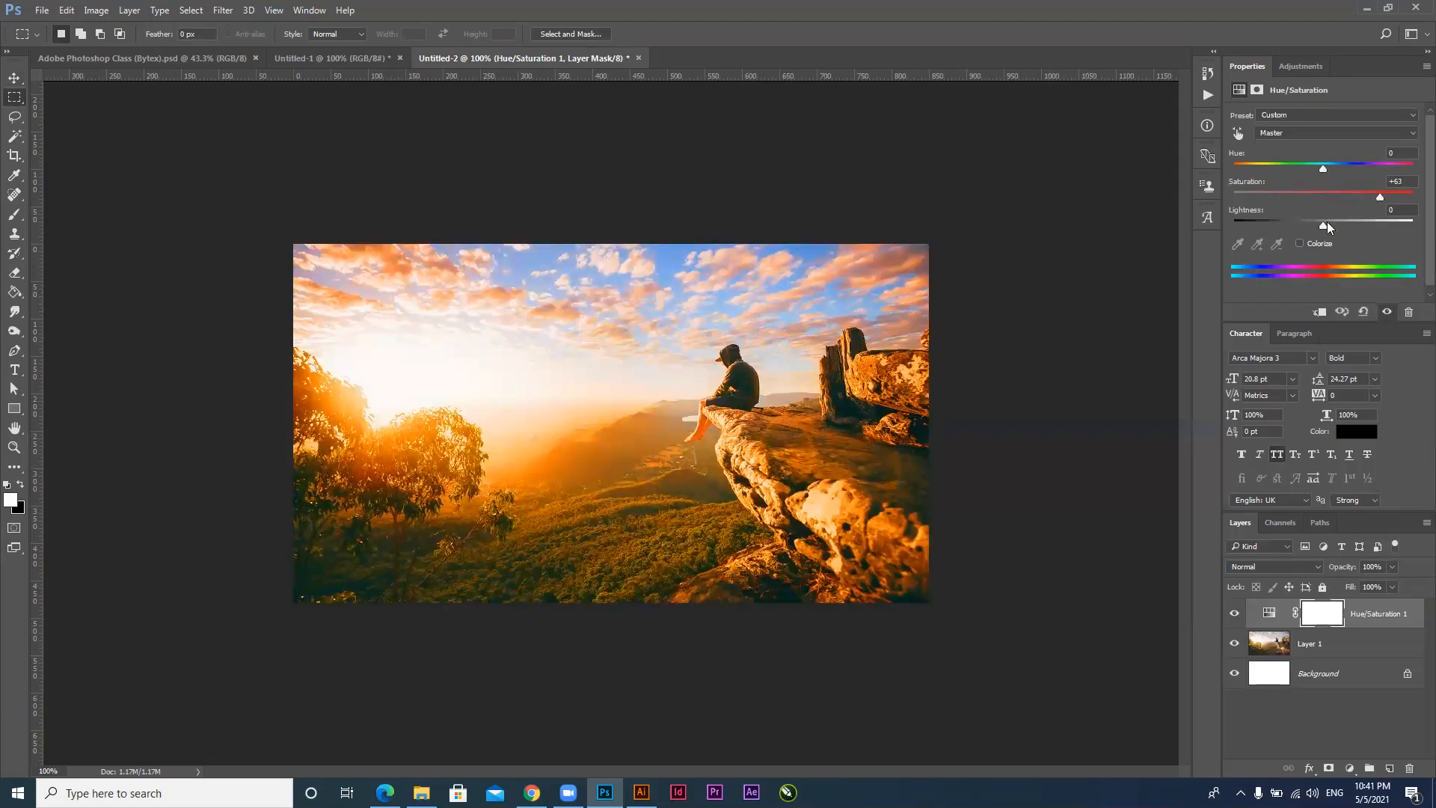
{"action": "left_click_drag", "start_coordinate": [1321, 171], "coordinate": [1358, 169]}
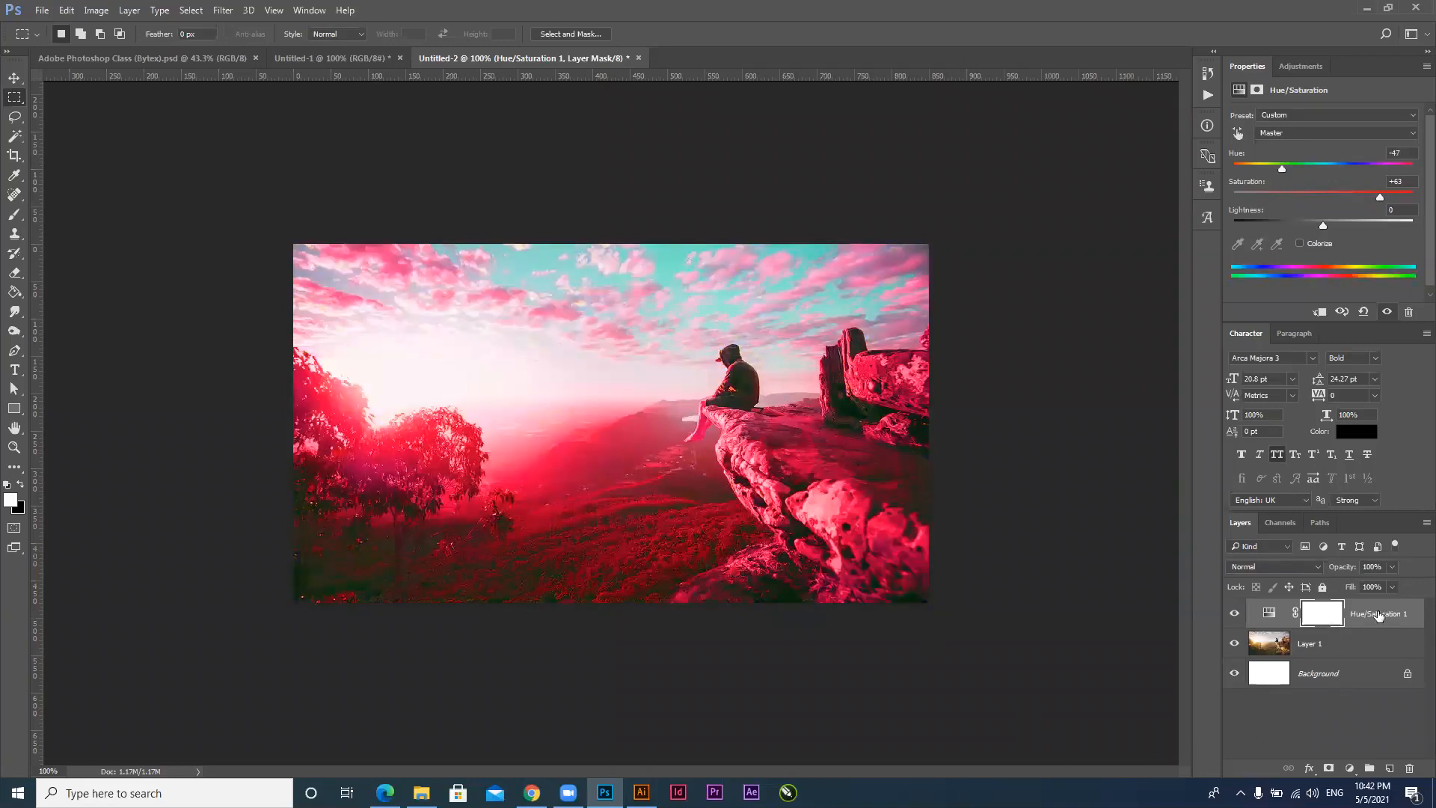
{"action": "key", "text": "Delete"}
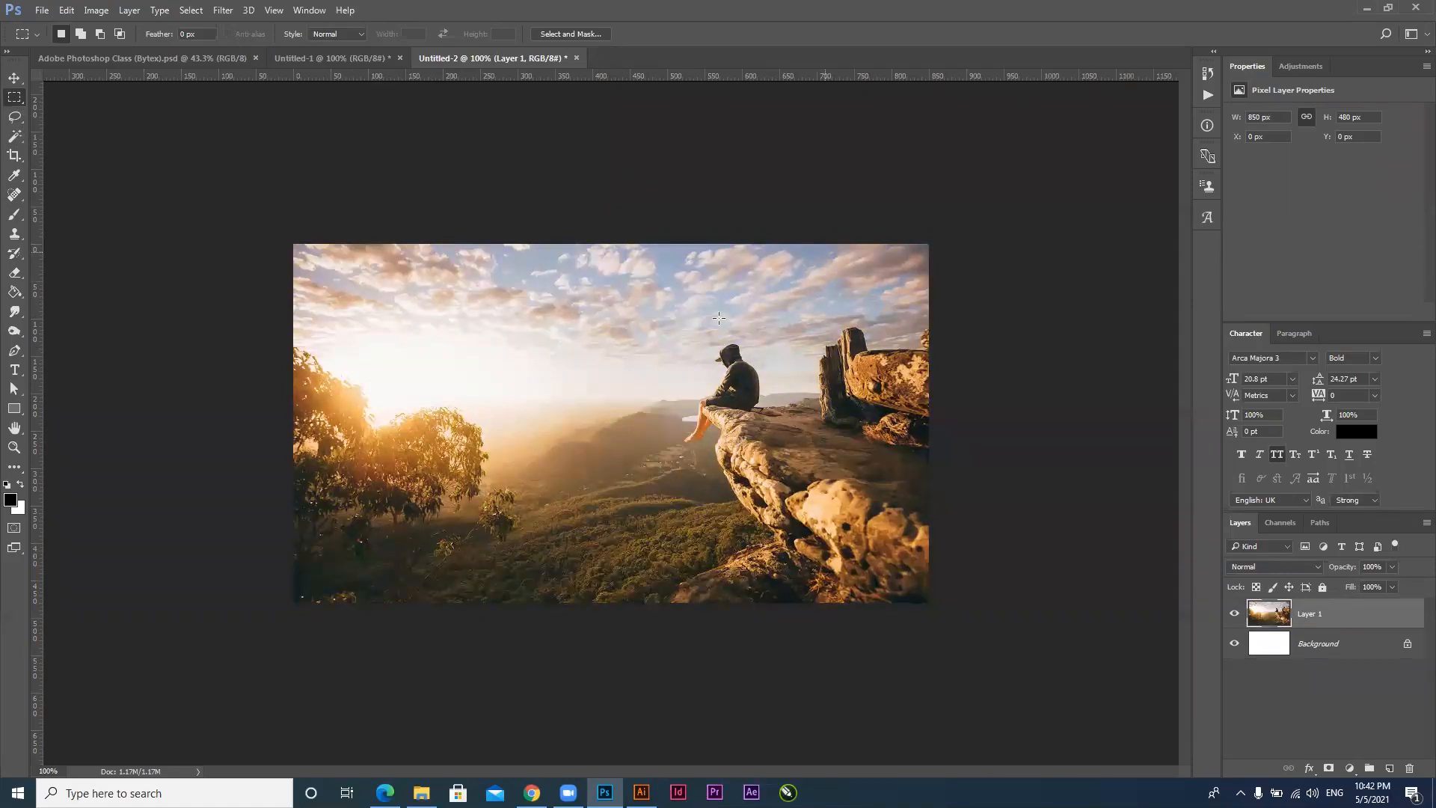
Select a rectangular area around the seated man and add a Hue/Saturation adjustment layer limited to it with Saturation +81
{"action": "left_click_drag", "start_coordinate": [663, 324], "coordinate": [785, 455]}
{"action": "left_click", "coordinate": [1350, 768]}
{"action": "left_click", "coordinate": [1350, 586]}
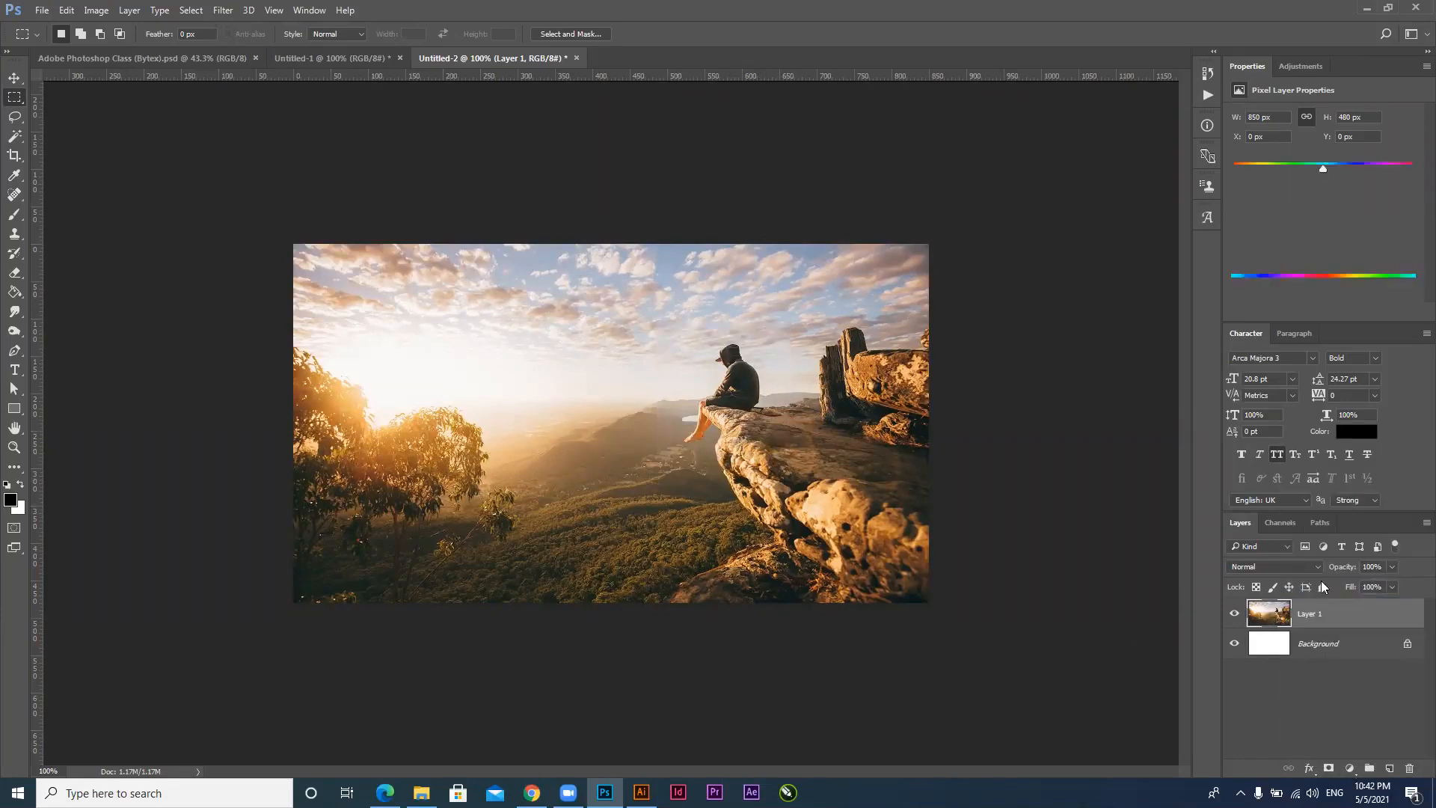
{"action": "left_click_drag", "start_coordinate": [1323, 198], "coordinate": [1395, 201]}
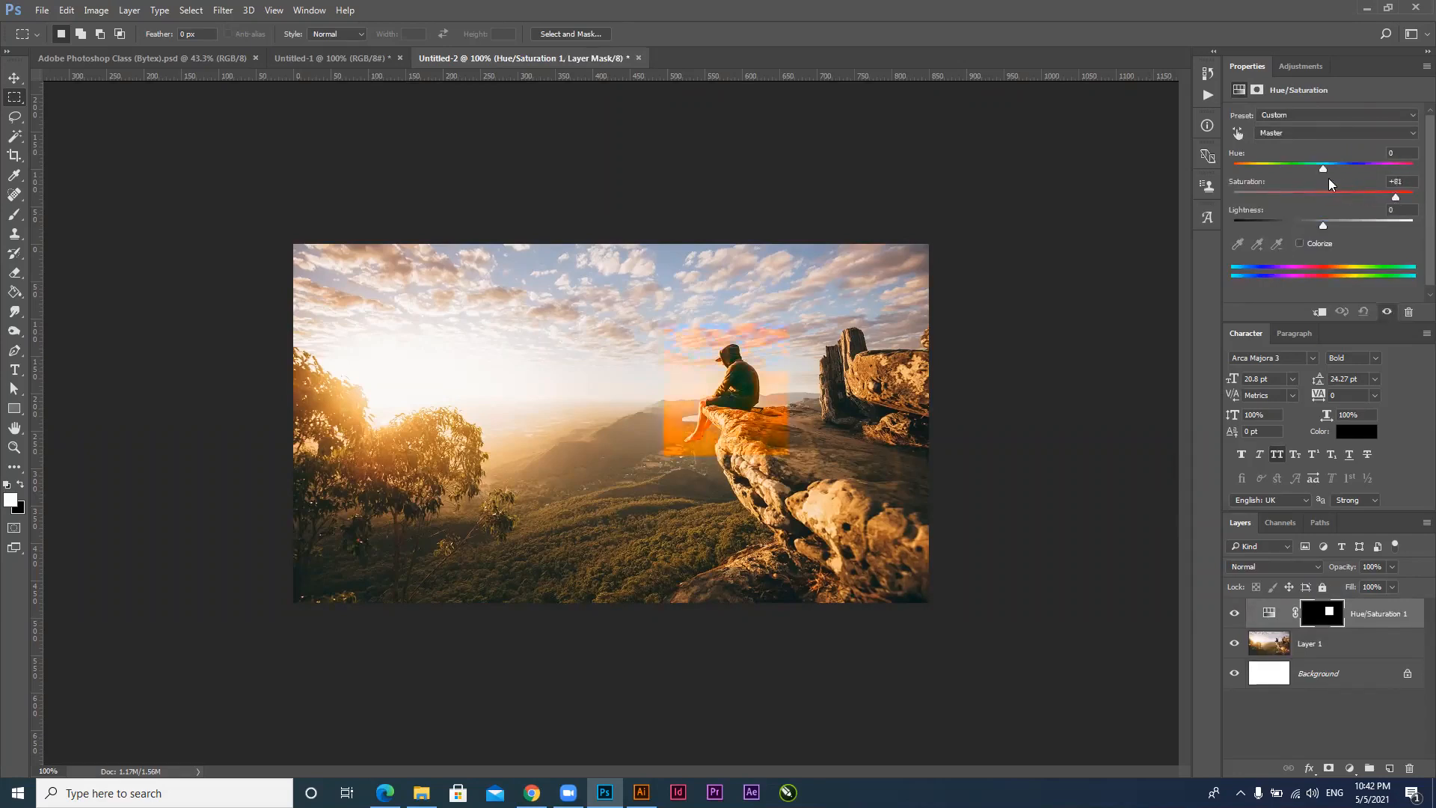
Try Hue -100 on the selection's Hue/Saturation adjustment, and delete both the adjustment layer and the photo layer
{"action": "left_click_drag", "start_coordinate": [1322, 166], "coordinate": [1263, 175]}
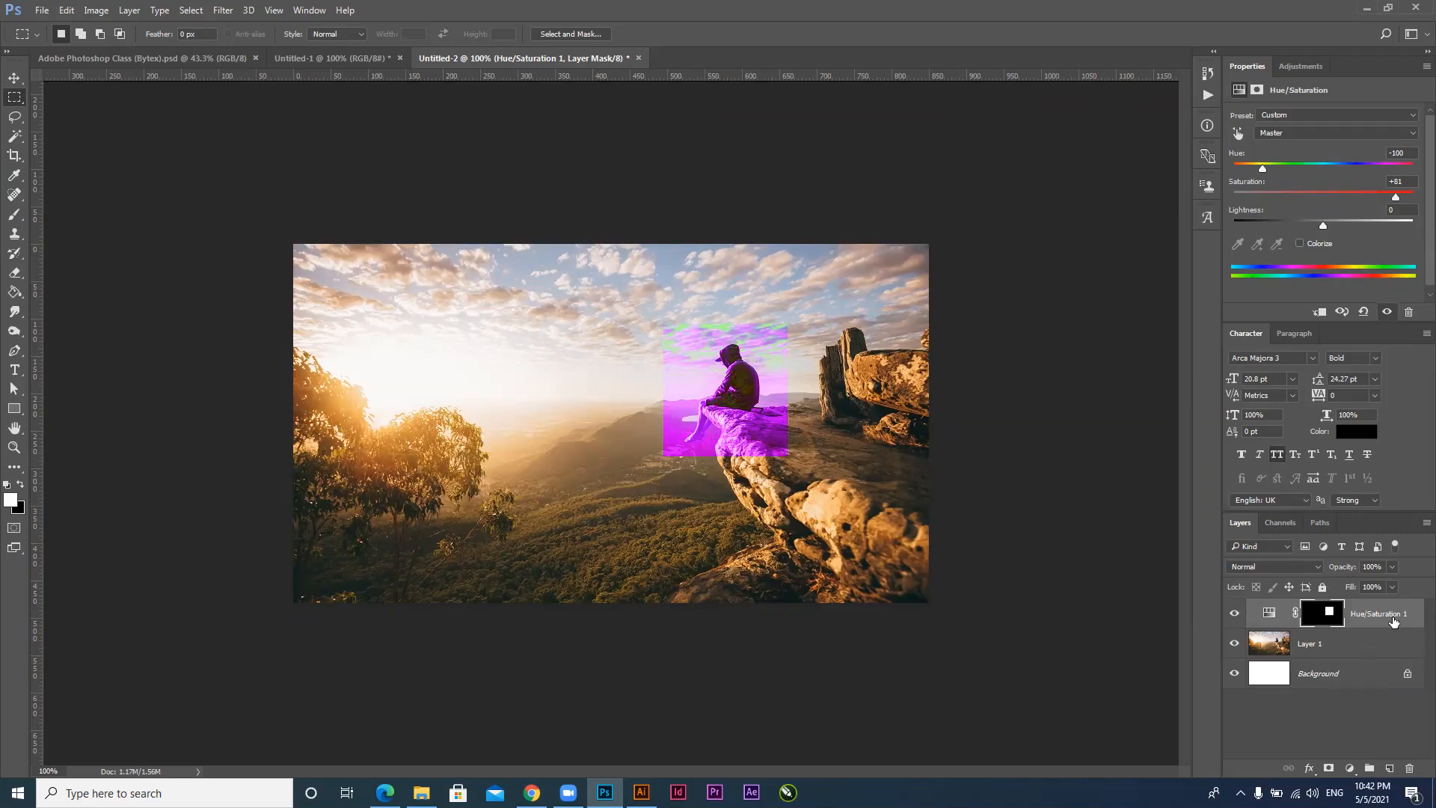
{"action": "key", "text": "Delete"}
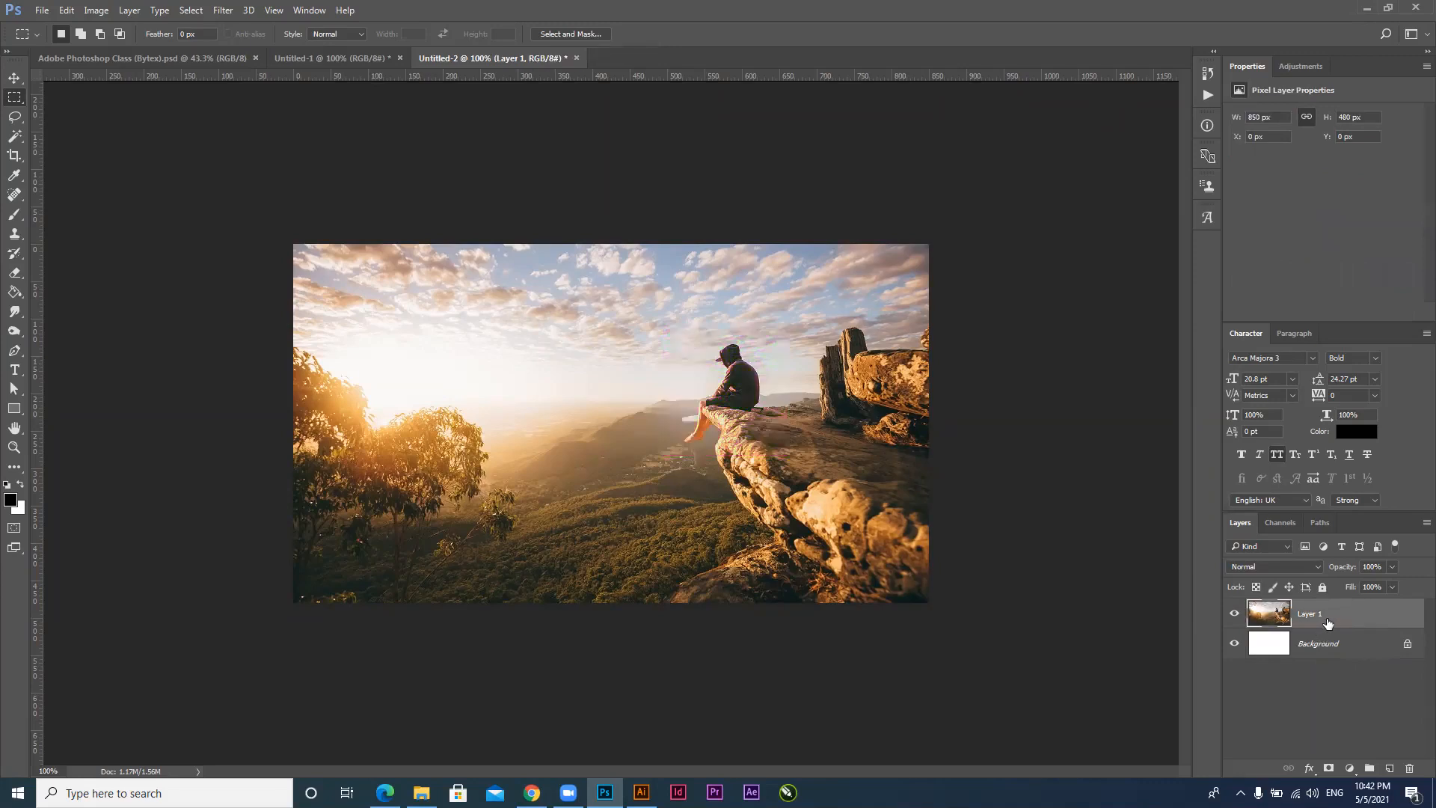
{"action": "key", "text": "Delete"}
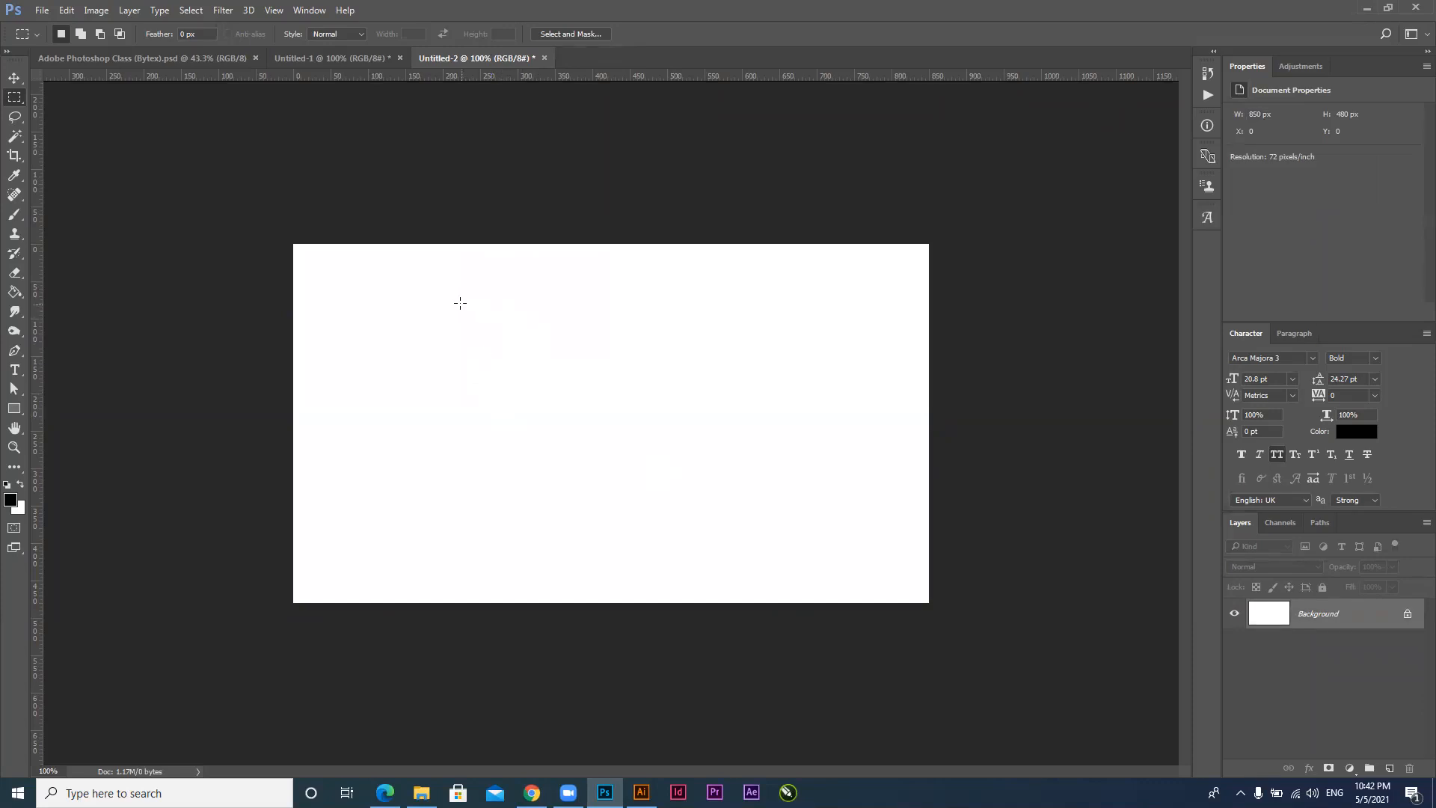
Select a rectangular area on the blank canvas and fill it with the black foreground colour and with the white background colour
{"action": "left_click_drag", "start_coordinate": [416, 285], "coordinate": [592, 487]}
{"action": "left_click_drag", "start_coordinate": [389, 300], "coordinate": [680, 514]}
{"action": "key", "text": "alt+BackSpace"}
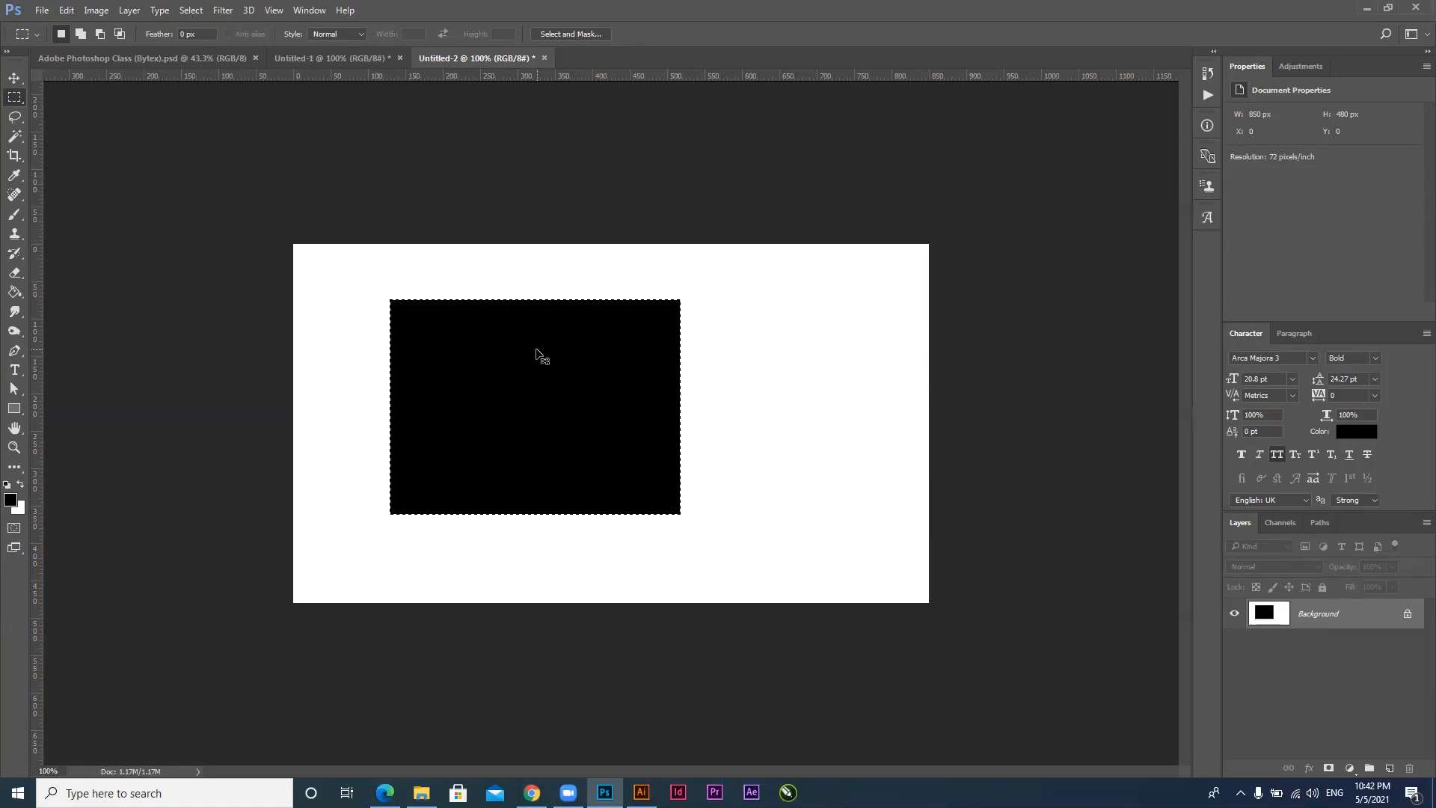
{"action": "key", "text": "ctrl+BackSpace"}
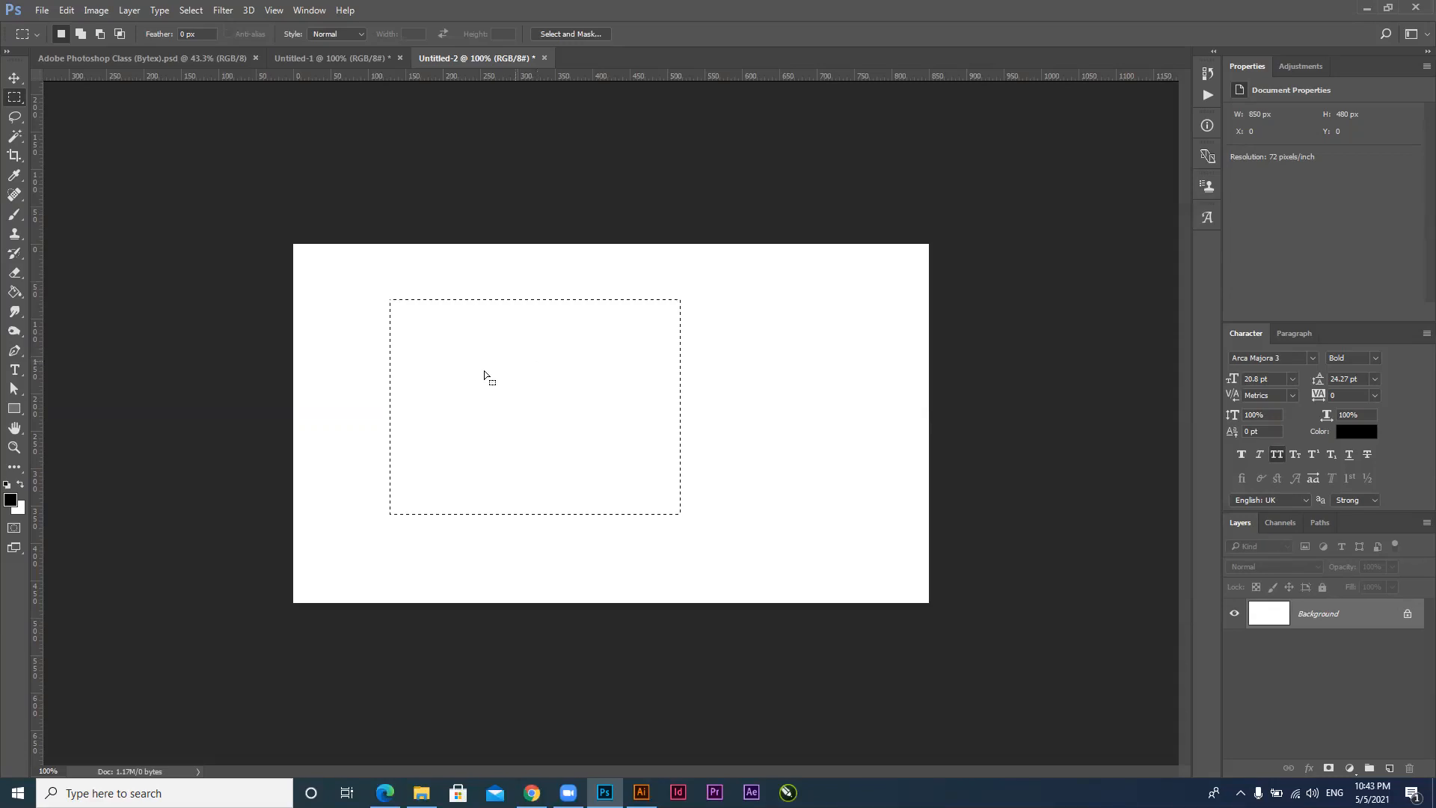
Switch to Illustrator to look at its fill and stroke swatches, and return to Photoshop
{"action": "left_click", "coordinate": [641, 792]}
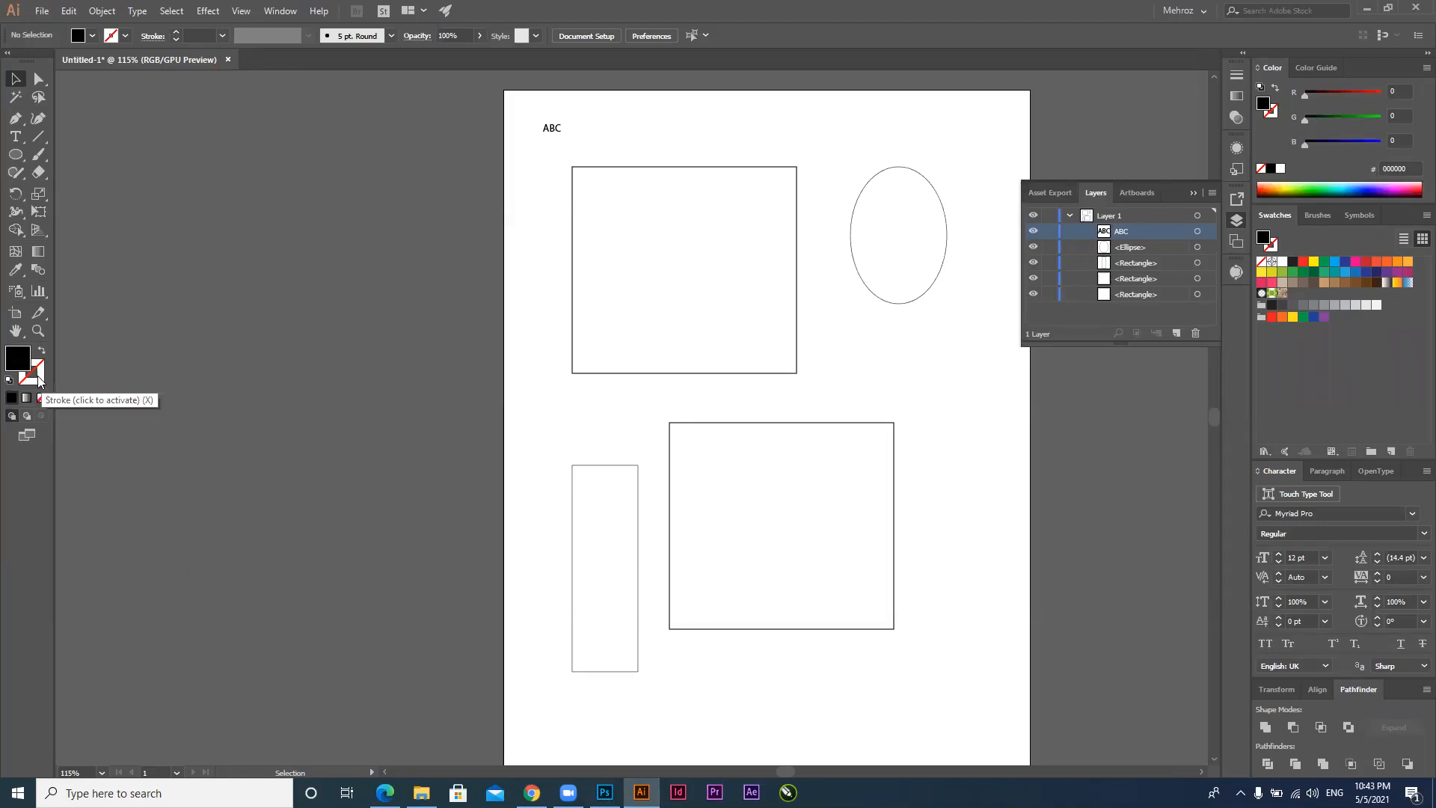
{"action": "left_click", "coordinate": [605, 793]}
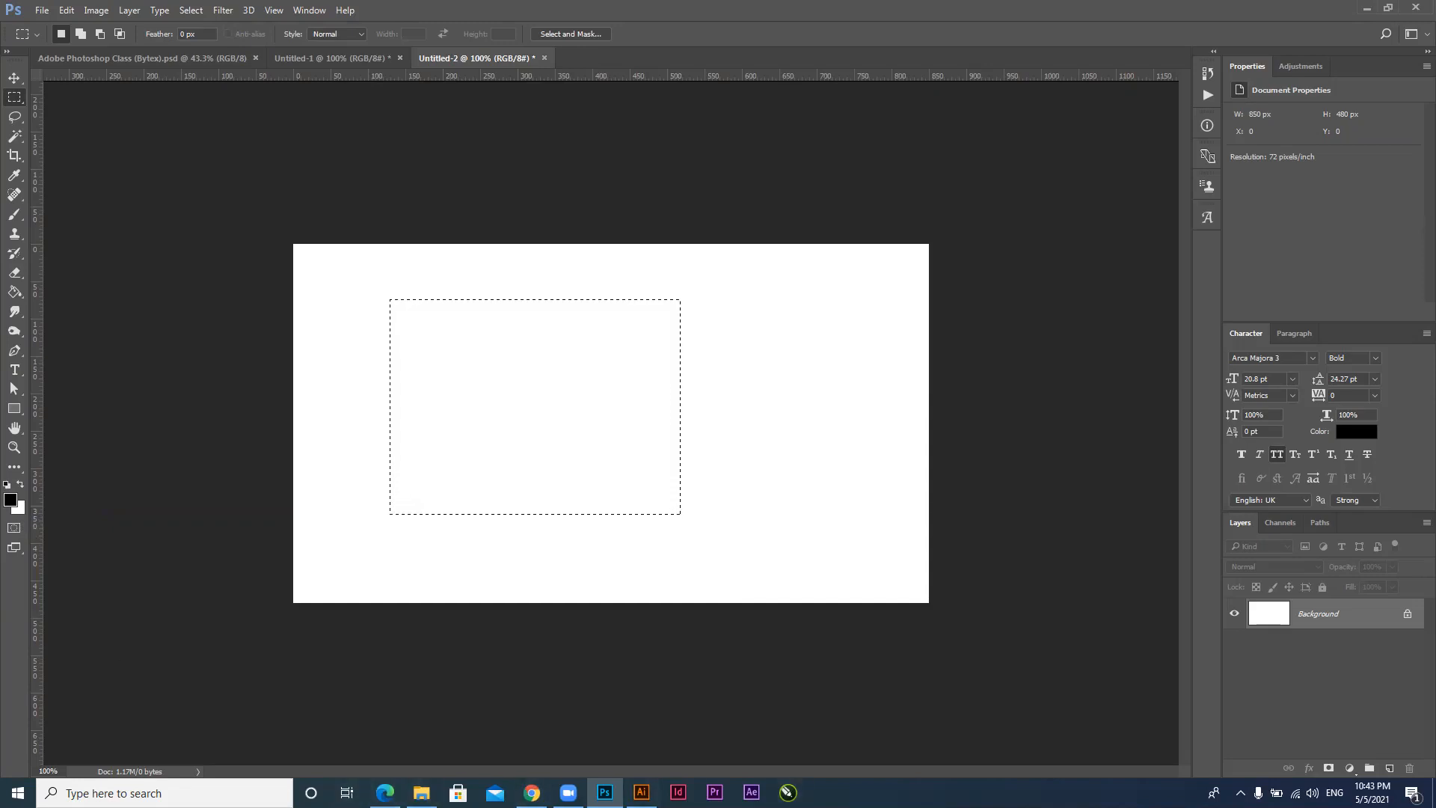
Clear the current selection, redraw the same rectangular selection on the canvas, and restore it after deselecting
{"action": "key", "text": "ctrl+d"}
{"action": "left_click_drag", "start_coordinate": [390, 299], "coordinate": [681, 514]}
{"action": "left_click", "coordinate": [533, 400]}
{"action": "key", "text": "ctrl+z"}
Set the background colour to salmon da8585 and the foreground colour to a violet-blue
{"action": "key", "text": "i"}
{"action": "left_click", "coordinate": [21, 507]}
{"action": "left_click", "coordinate": [846, 529]}
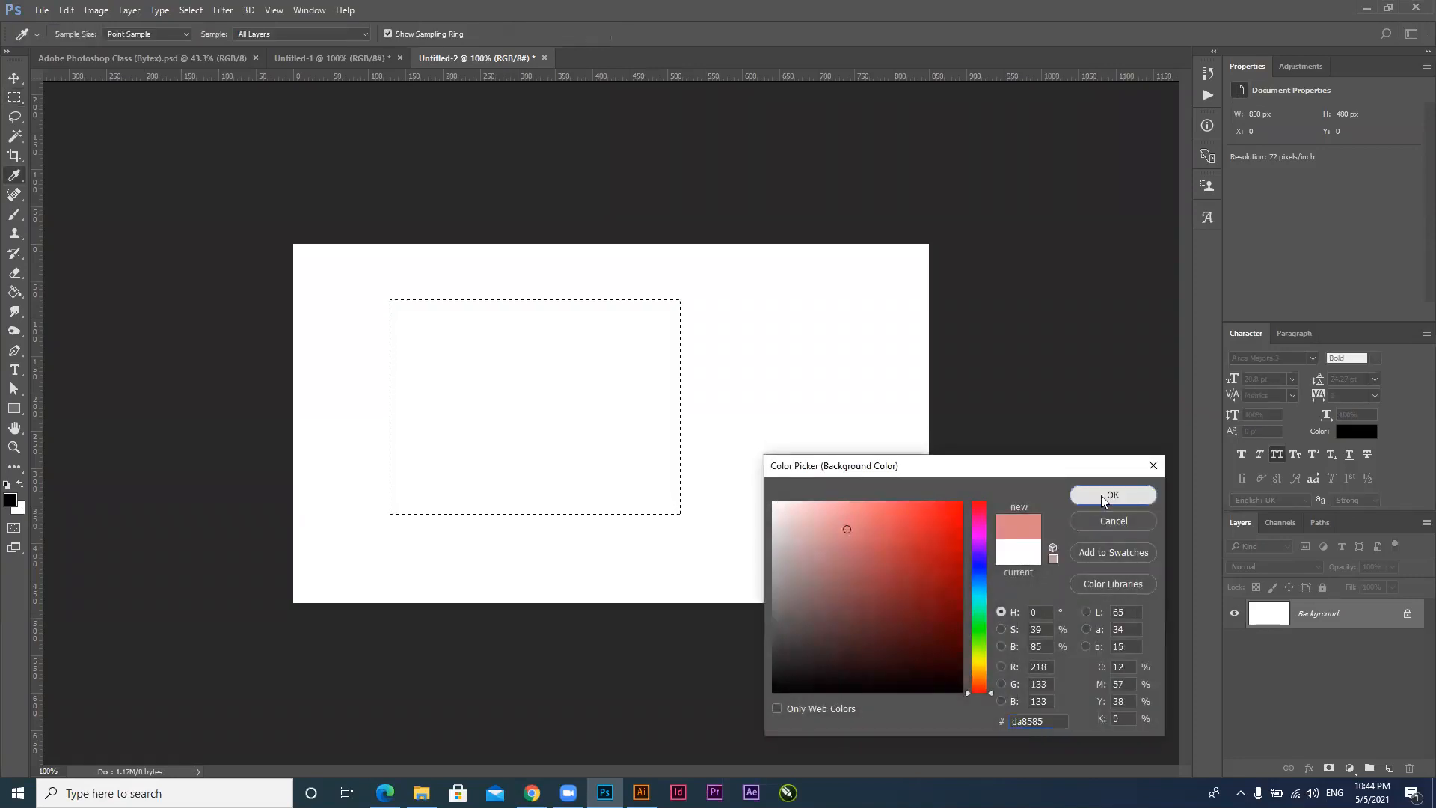
{"action": "left_click", "coordinate": [1101, 495]}
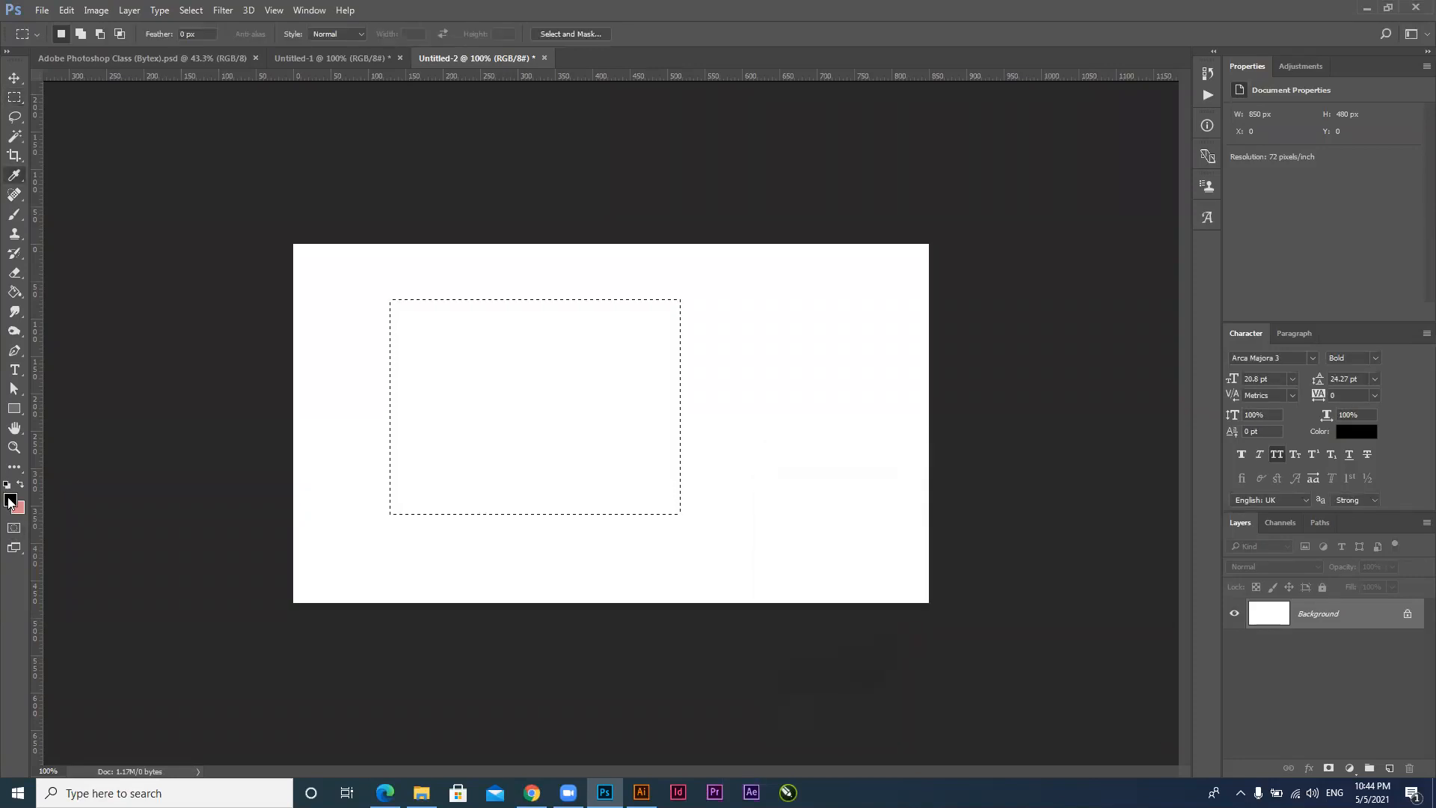
{"action": "left_click", "coordinate": [9, 503]}
{"action": "left_click", "coordinate": [891, 525]}
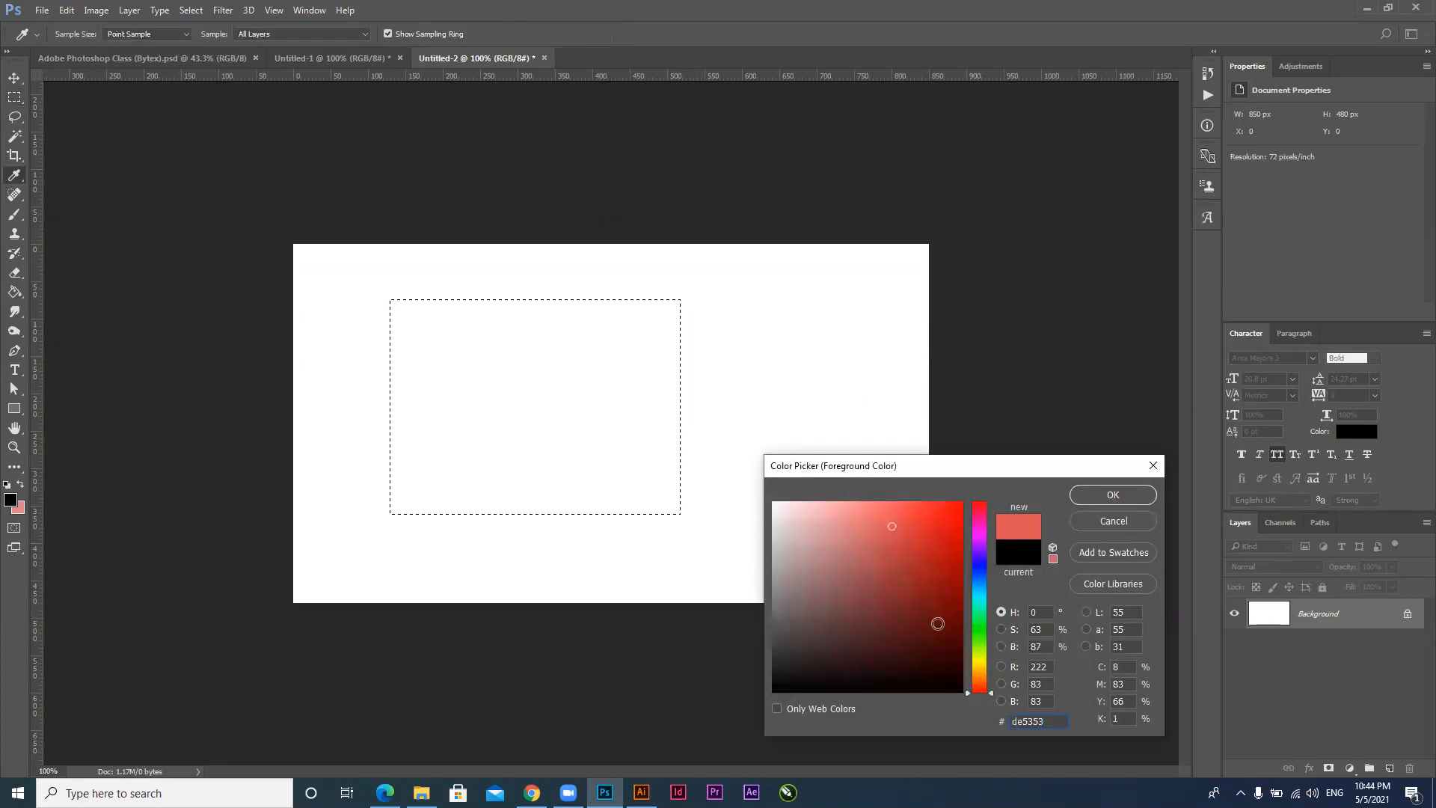
{"action": "left_click", "coordinate": [978, 565]}
{"action": "left_click", "coordinate": [1111, 496]}
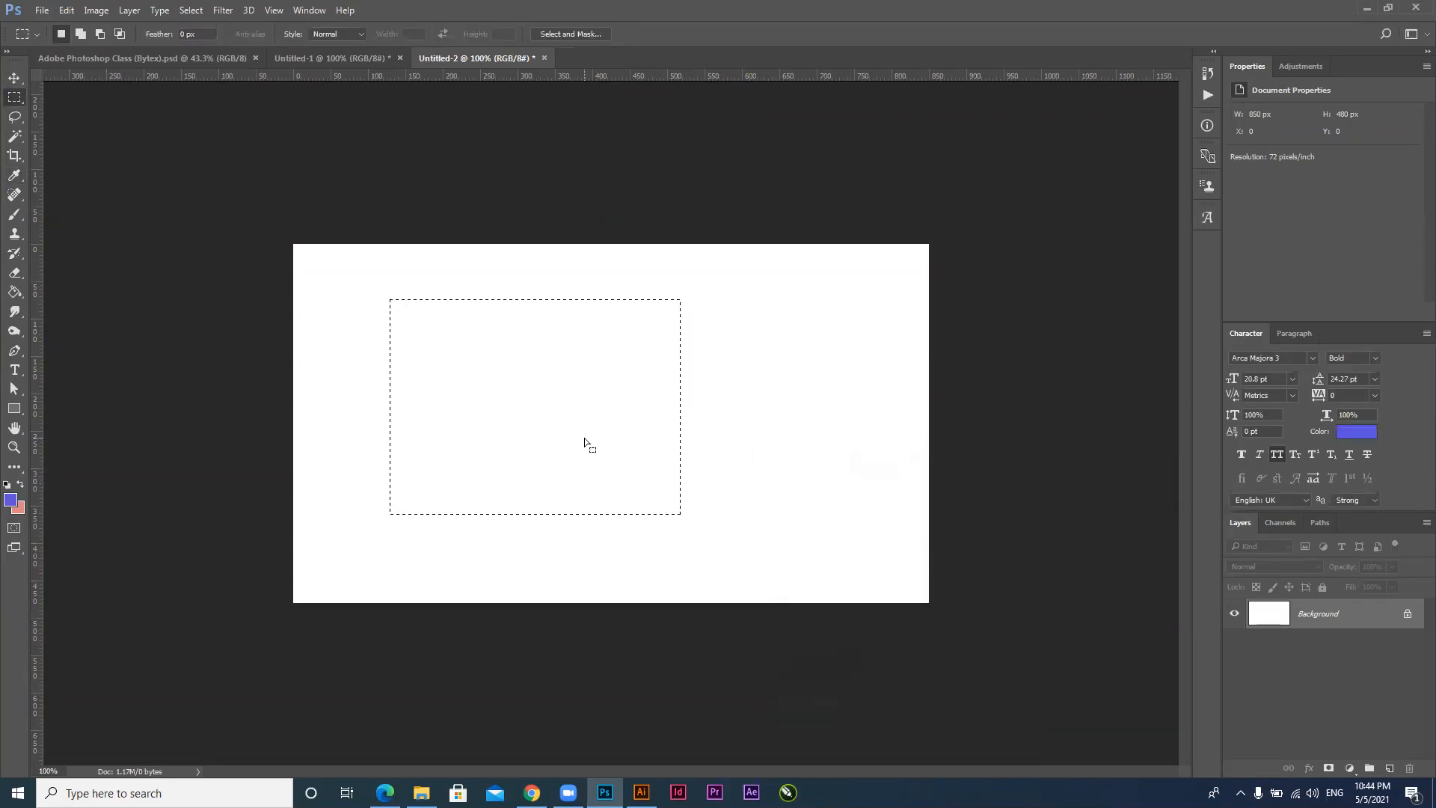
Fill the rectangular selection with the violet-blue foreground colour and with the salmon background colour
{"action": "key", "text": "alt"}
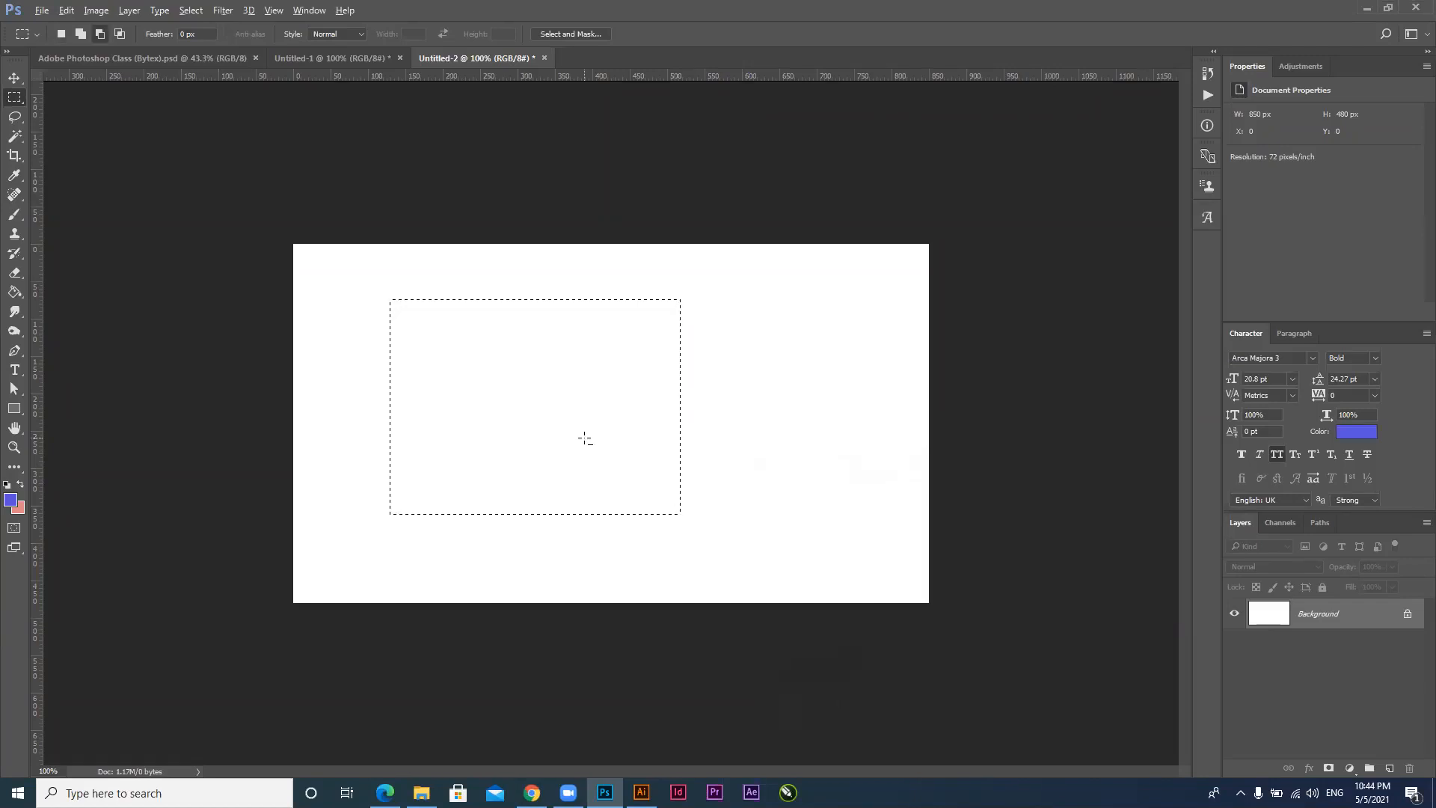
{"action": "key", "text": "alt+BackSpace"}
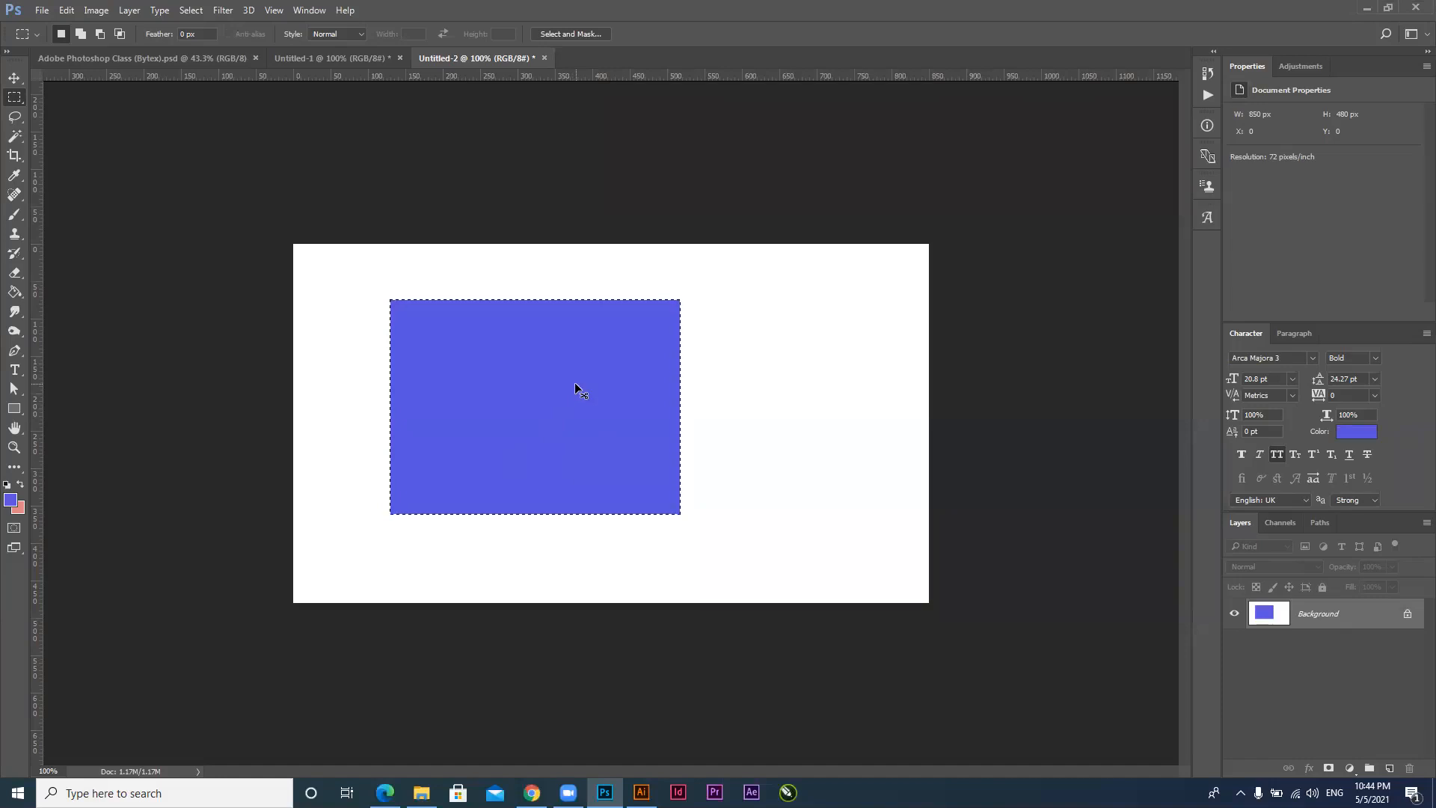
{"action": "key", "text": "ctrl+BackSpace"}
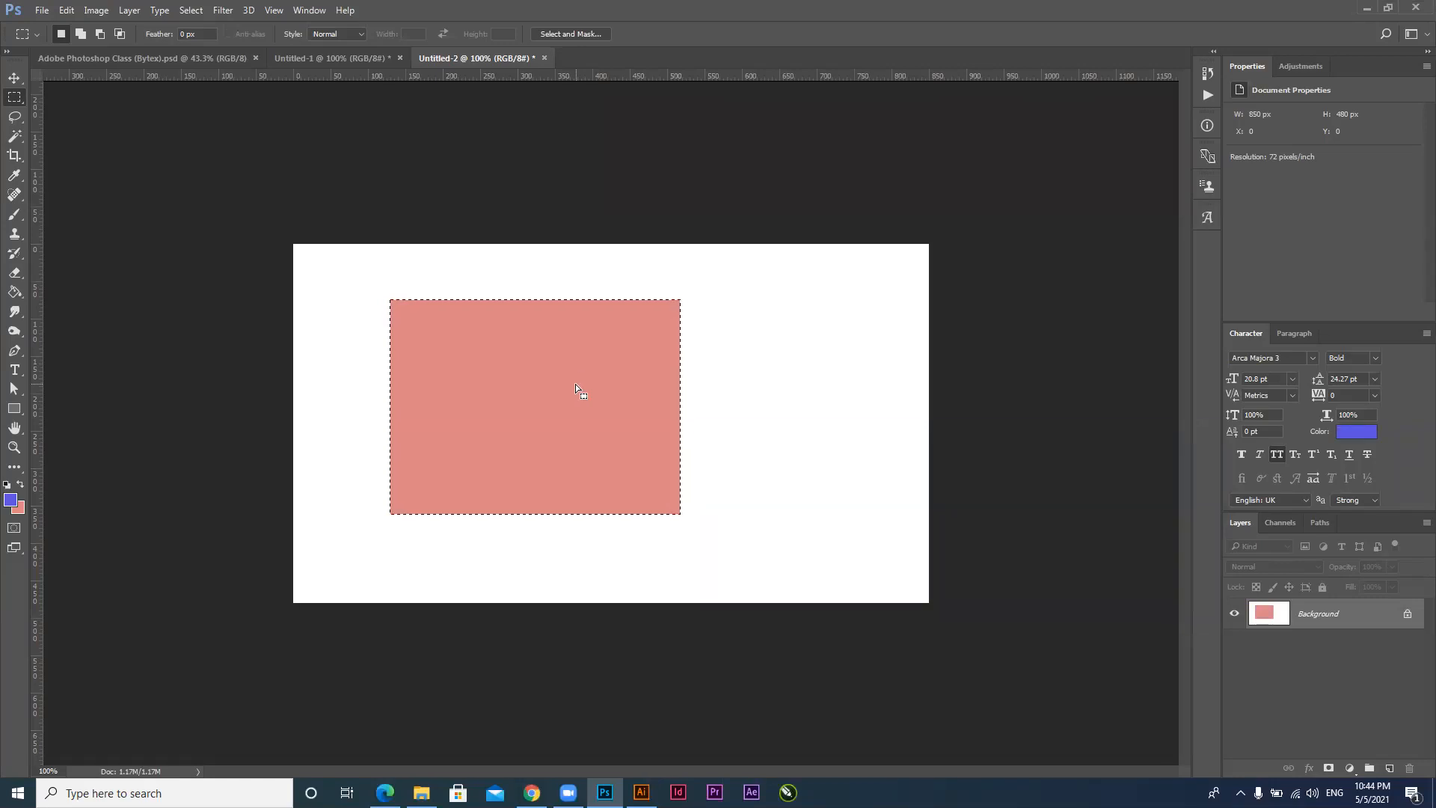
Fill the rectangular selection with the custom orange ffa903 using the Fill command
{"action": "key", "text": "shift"}
{"action": "key", "text": "shift+F5"}
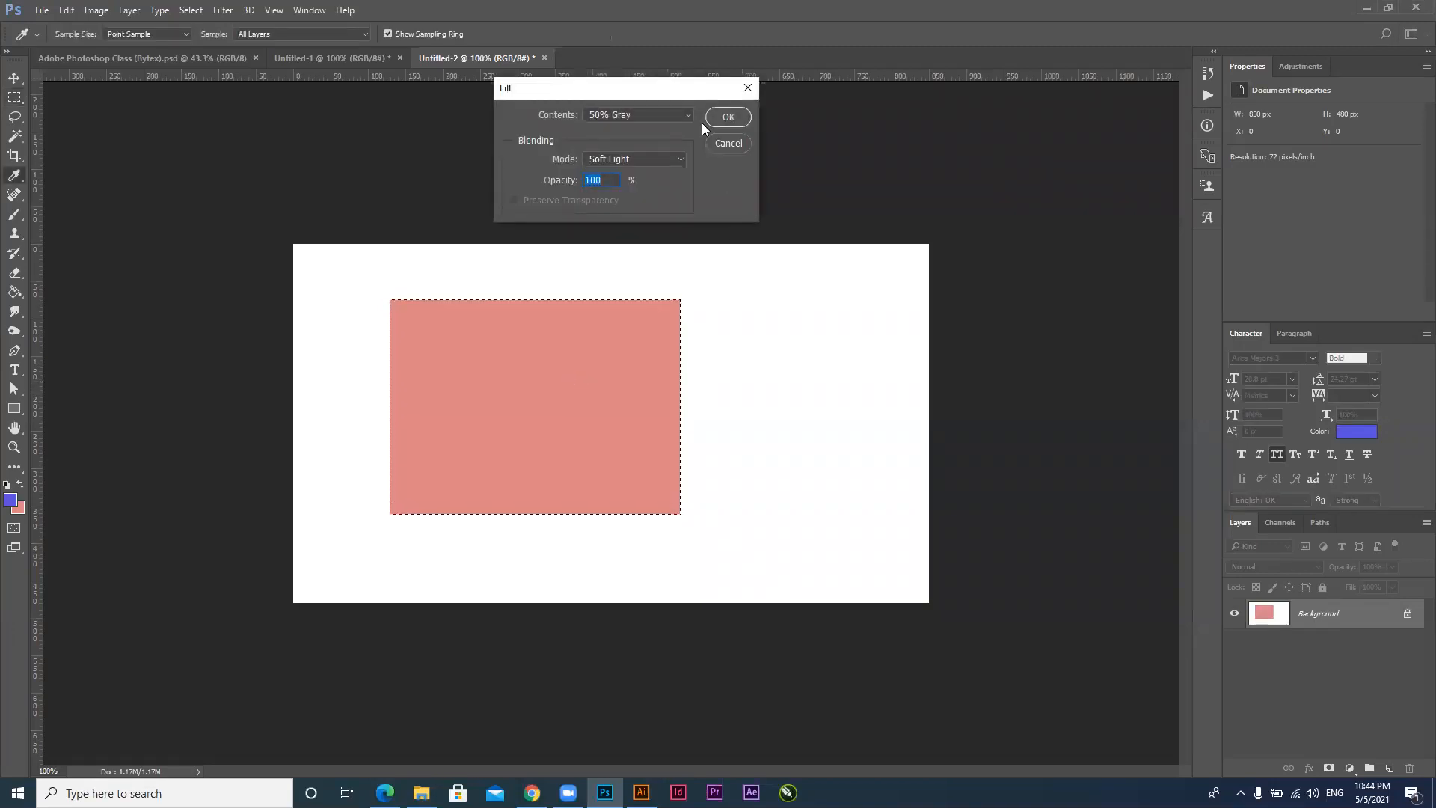
{"action": "left_click", "coordinate": [648, 112]}
{"action": "left_click", "coordinate": [647, 115]}
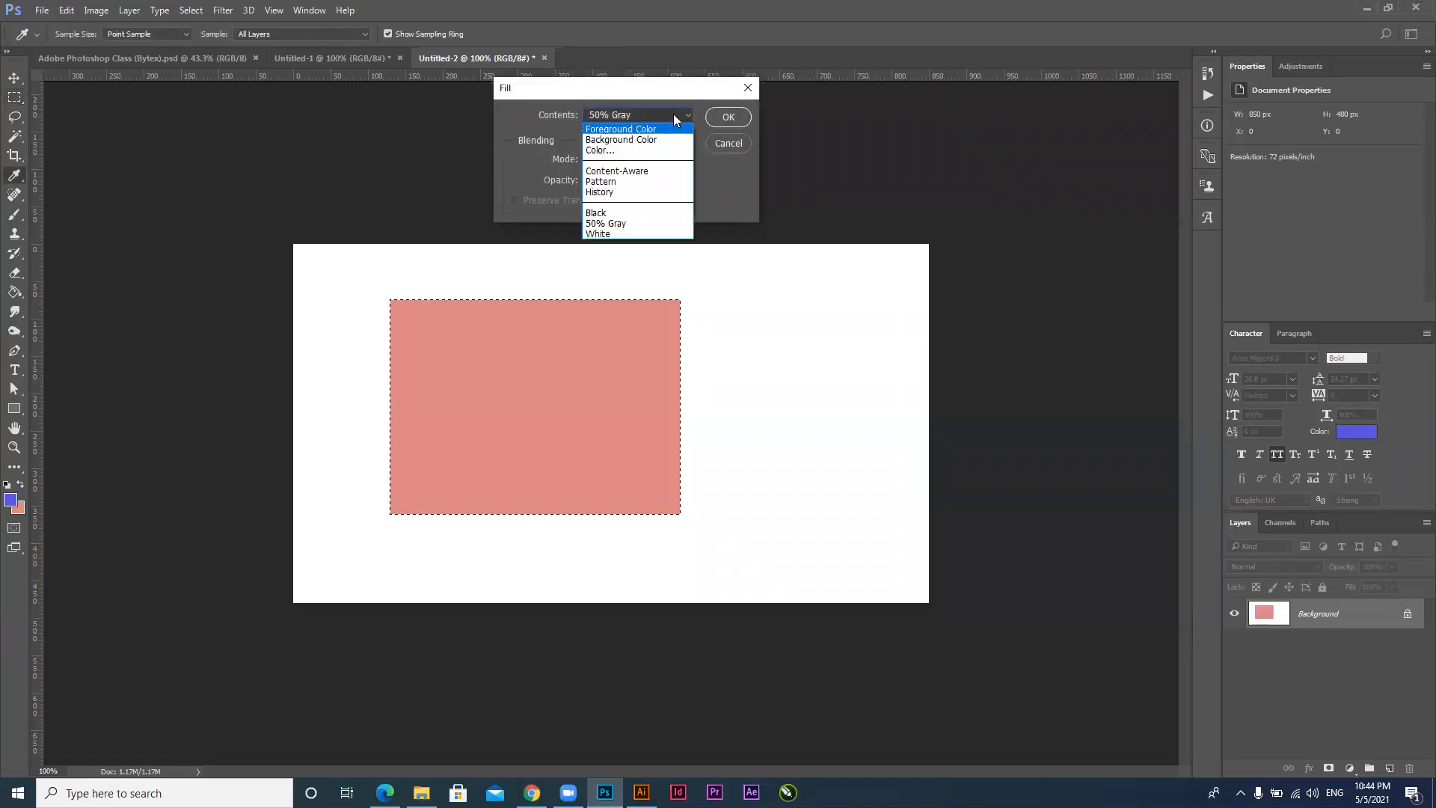
{"action": "left_click", "coordinate": [688, 112]}
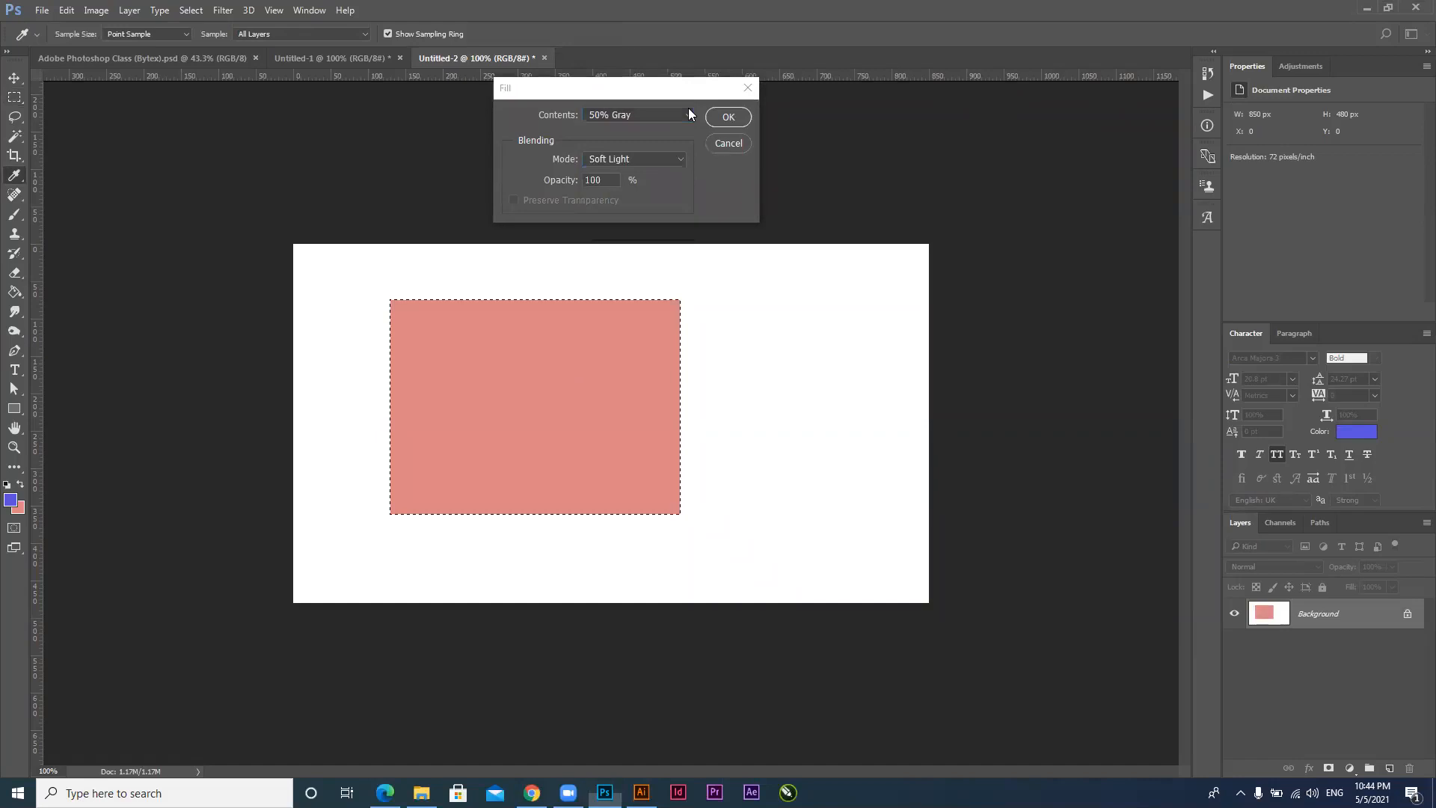
{"action": "left_click", "coordinate": [627, 113]}
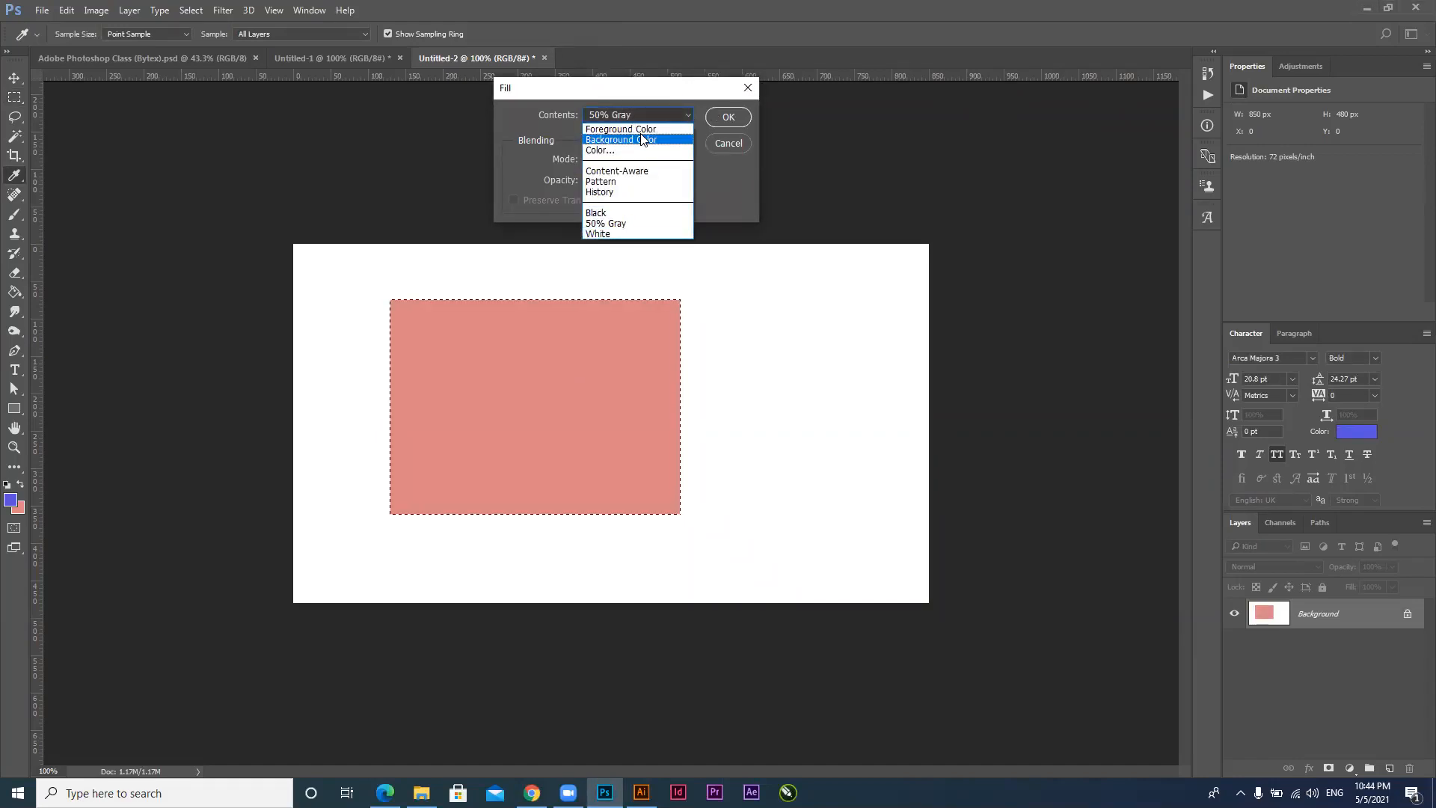
{"action": "left_click", "coordinate": [637, 149]}
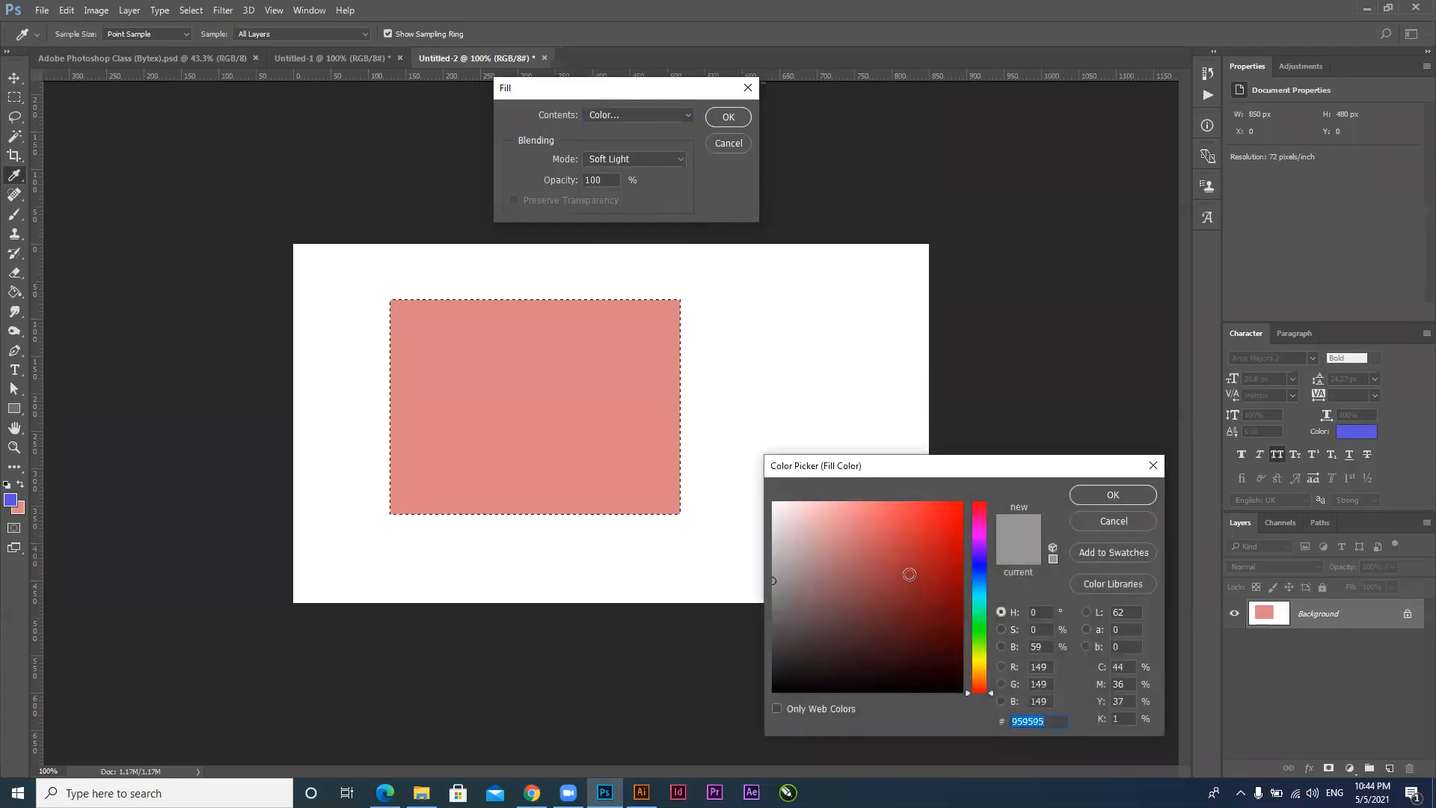
{"action": "left_click_drag", "start_coordinate": [929, 469], "coordinate": [908, 289]}
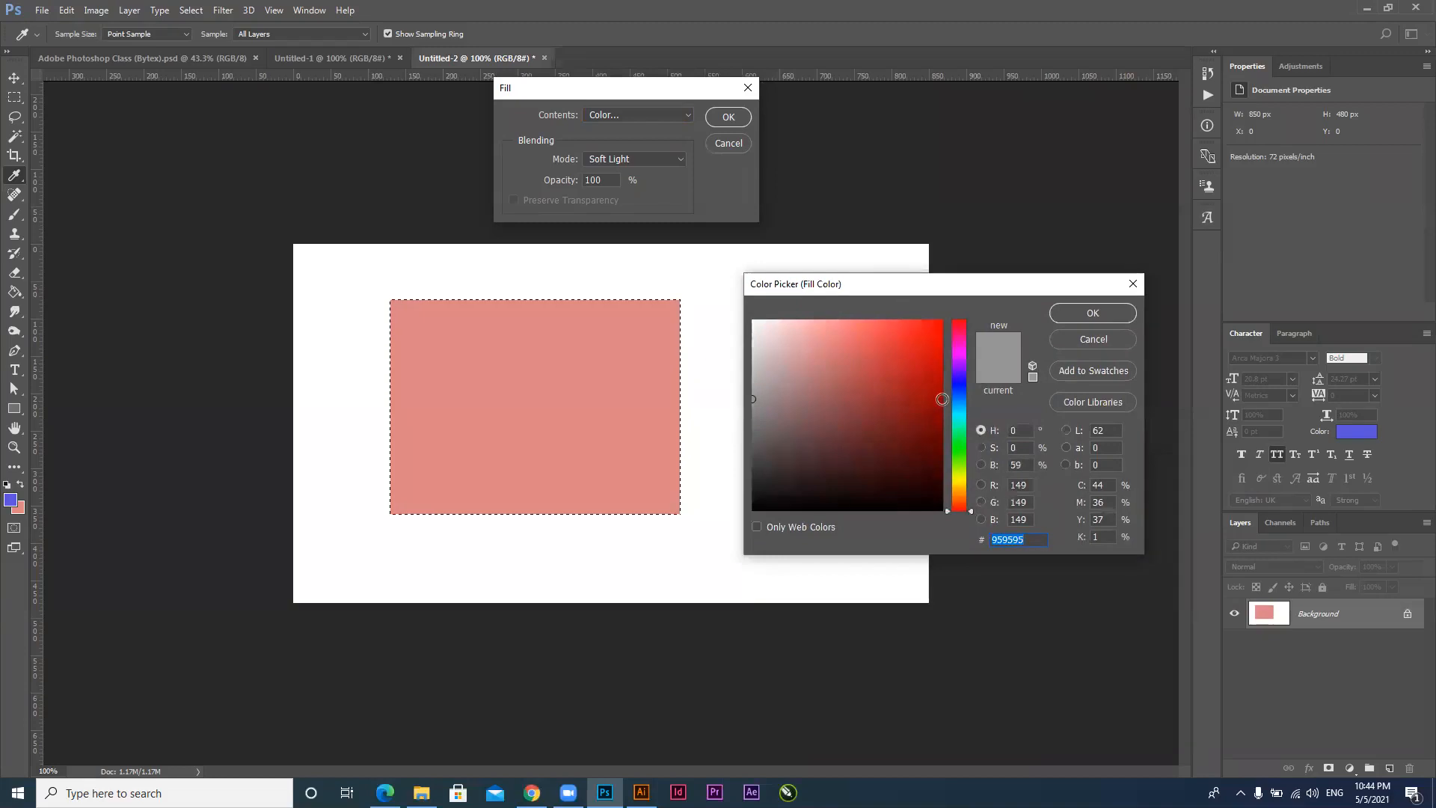
{"action": "left_click", "coordinate": [957, 351]}
{"action": "left_click_drag", "start_coordinate": [960, 351], "coordinate": [970, 489]}
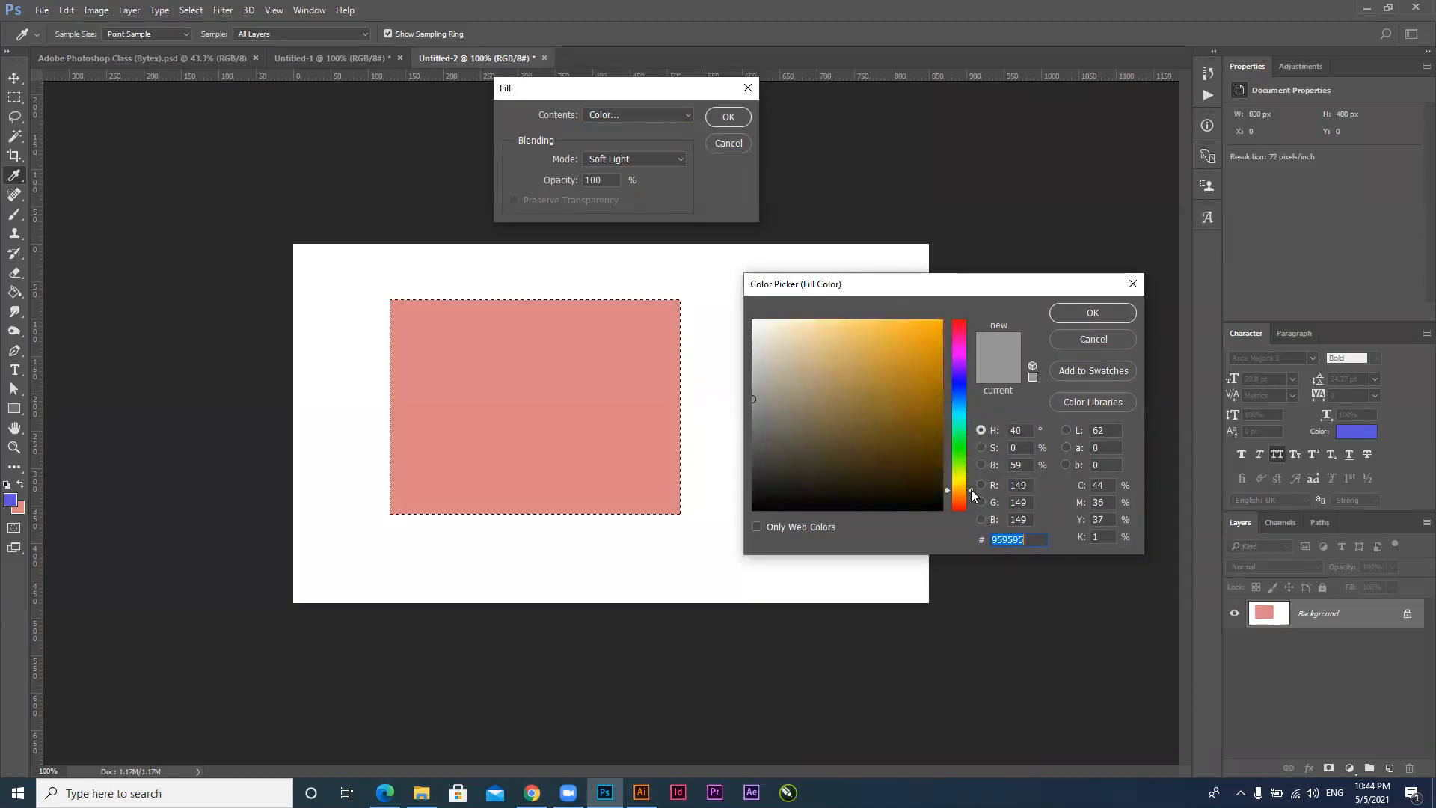
{"action": "left_click_drag", "start_coordinate": [925, 332], "coordinate": [939, 320]}
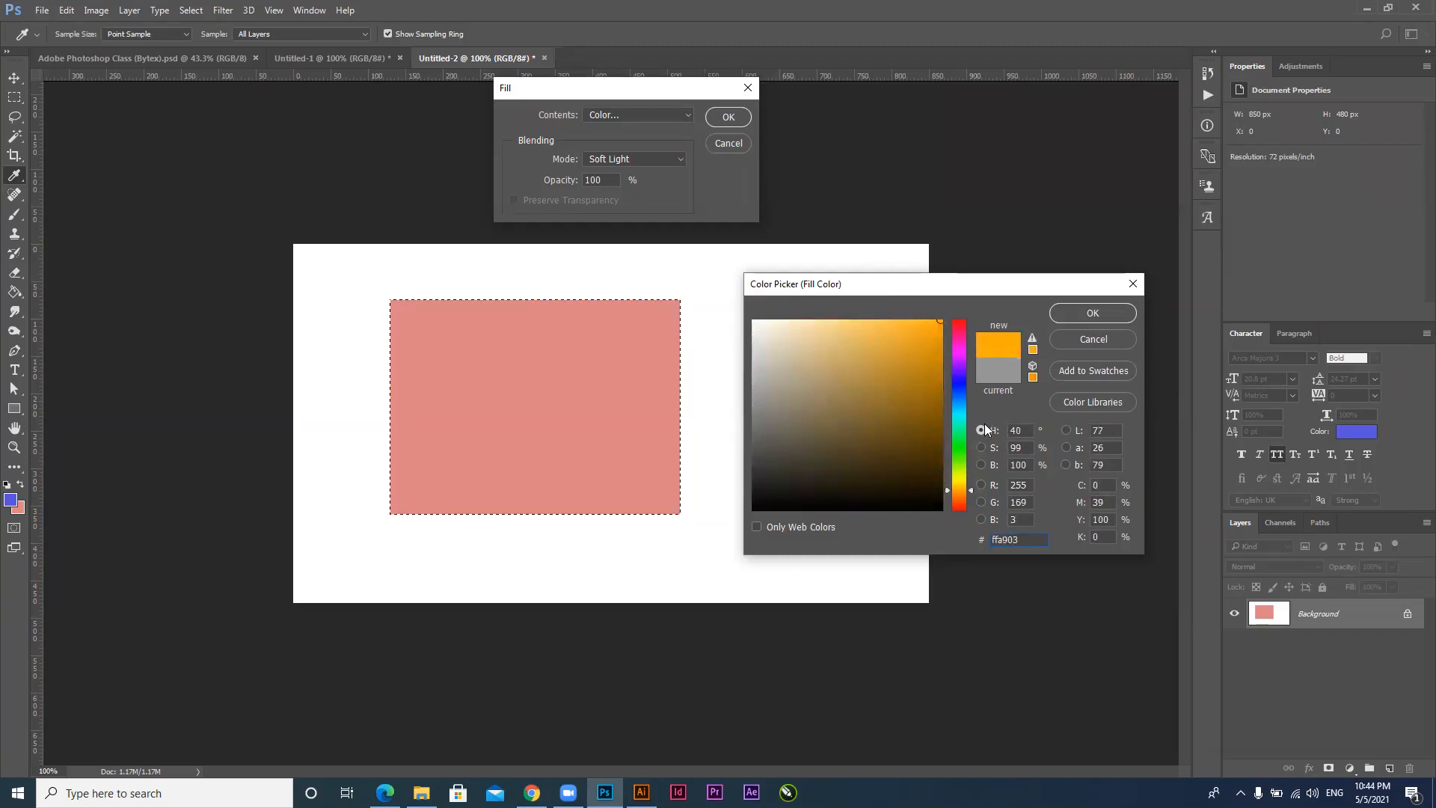
{"action": "left_click", "coordinate": [1102, 311]}
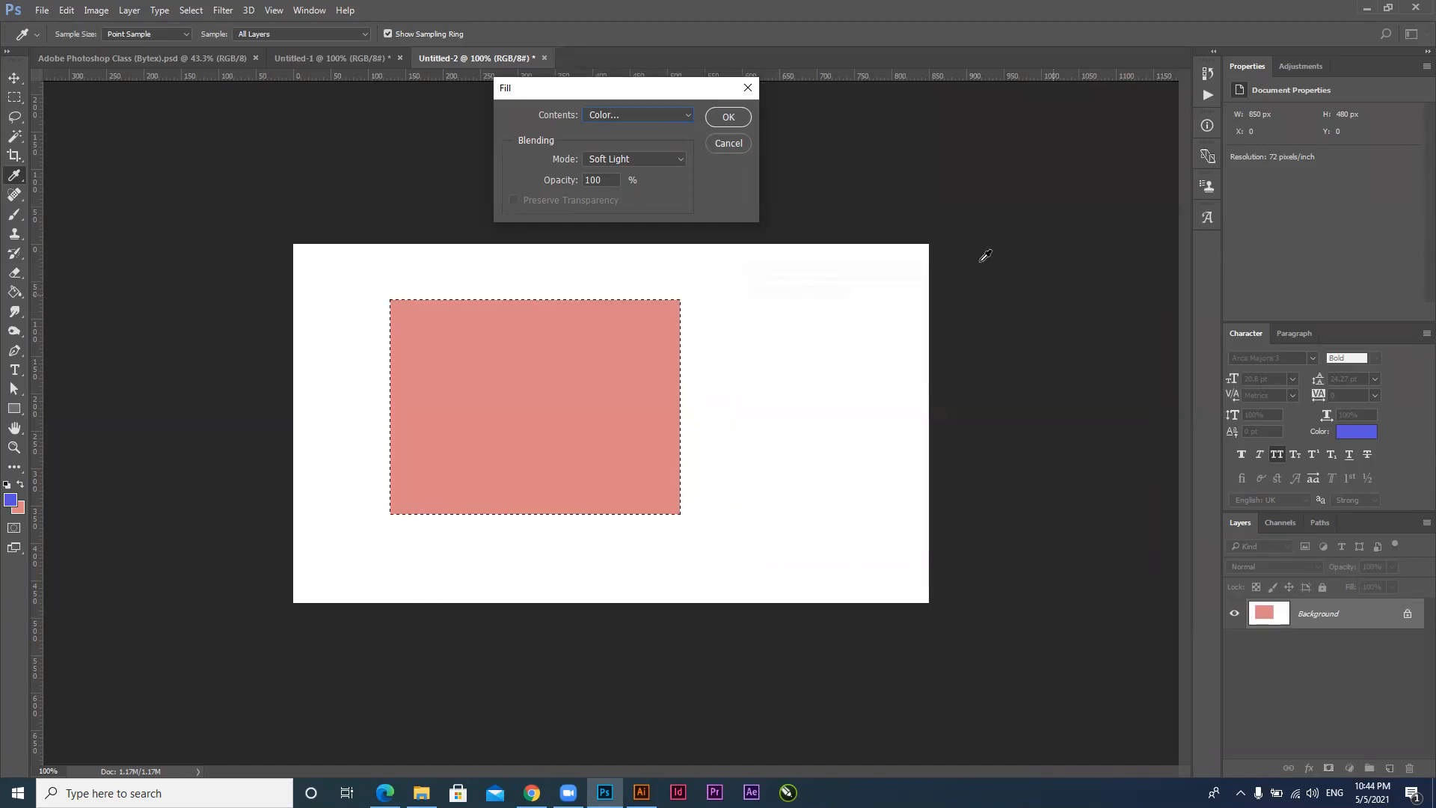
{"action": "left_click", "coordinate": [726, 118]}
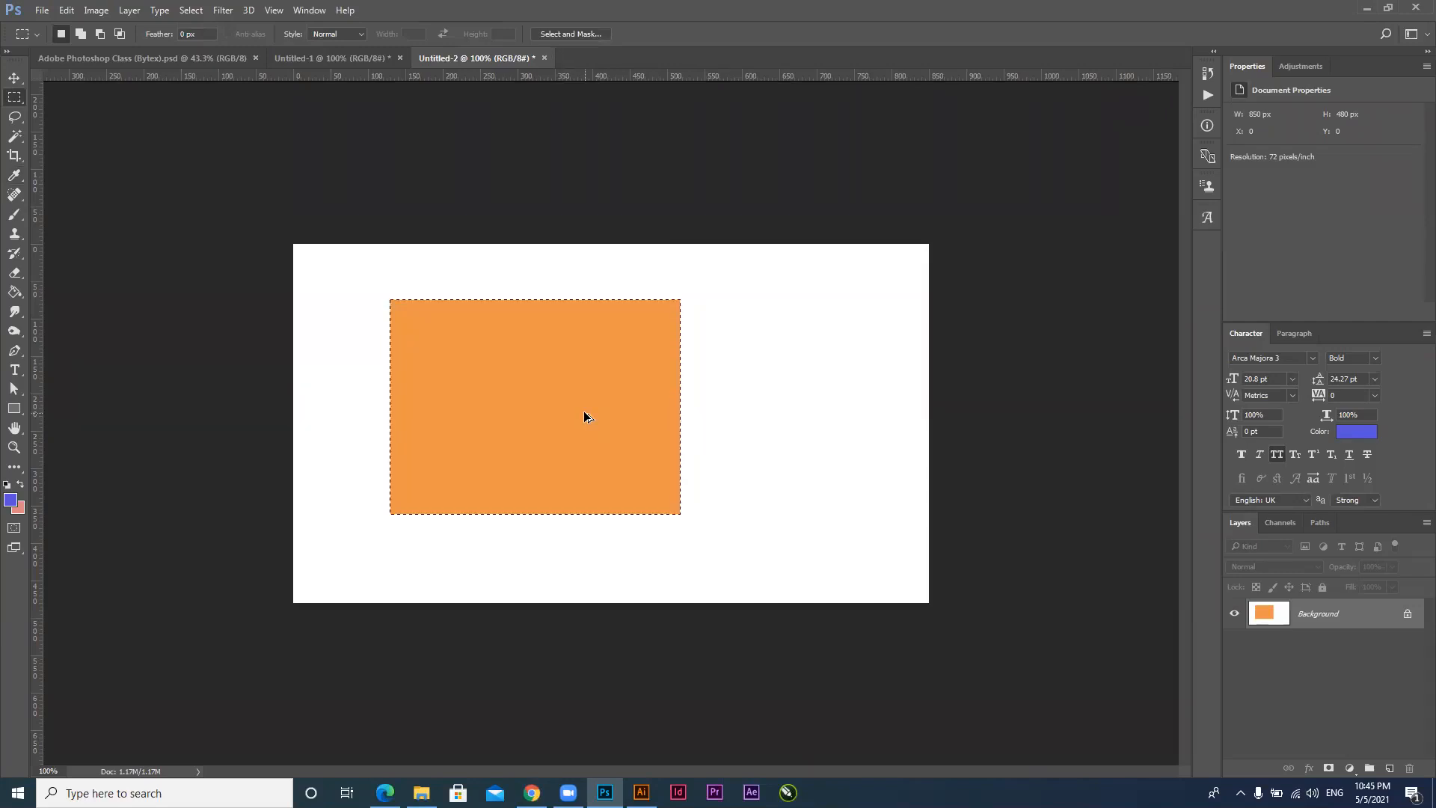
Fill the selection with the background colour, undo the fills in the rectangle, and deselect it
{"action": "key", "text": "ctrl+BackSpace"}
{"action": "key", "text": "ctrl+alt+z"}
{"action": "key", "text": "ctrl+alt+z"}
{"action": "key", "text": "ctrl+d"}
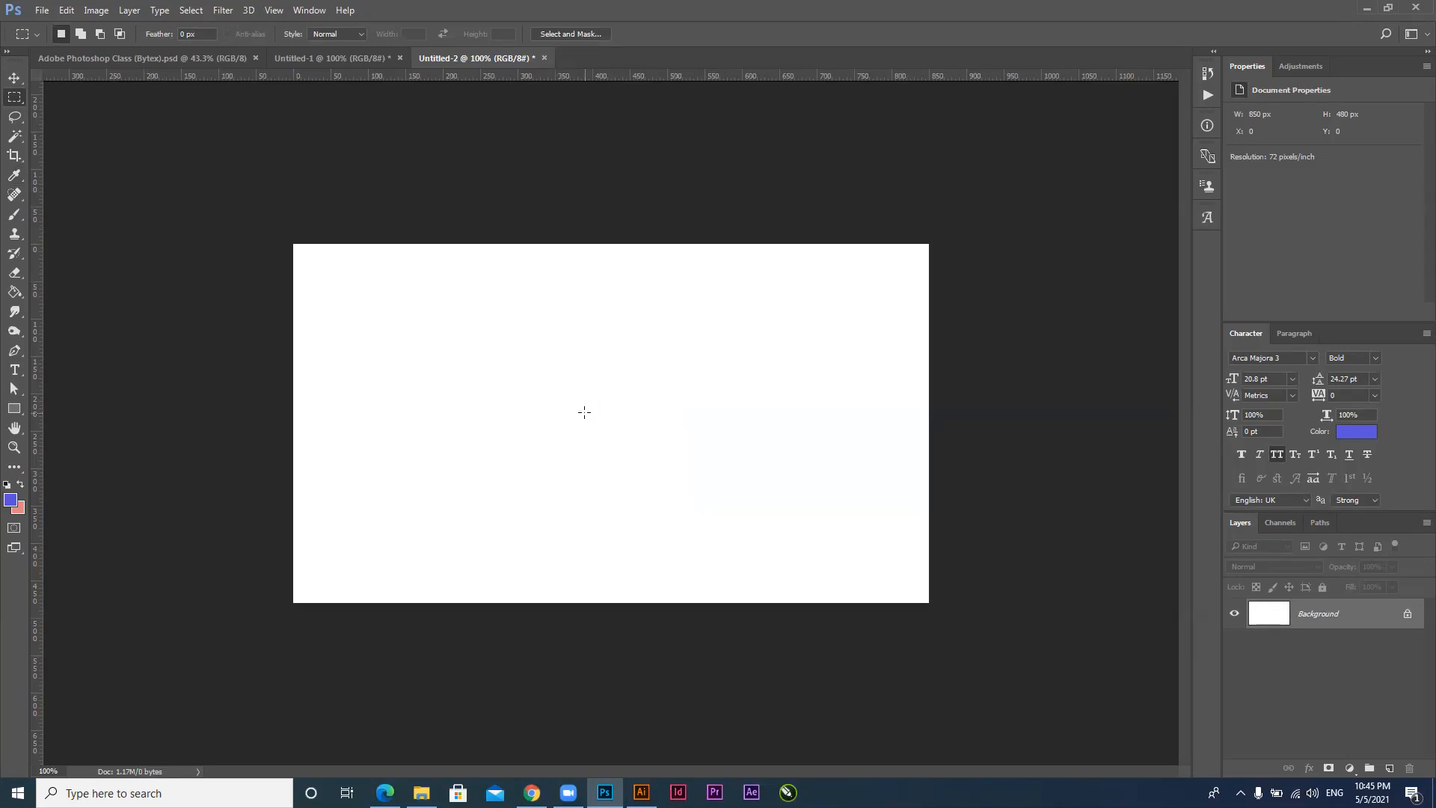
Fill the whole Background layer alternately with the foreground and background colours, and undo these fills back to white
{"action": "key", "text": "alt+BackSpace"}
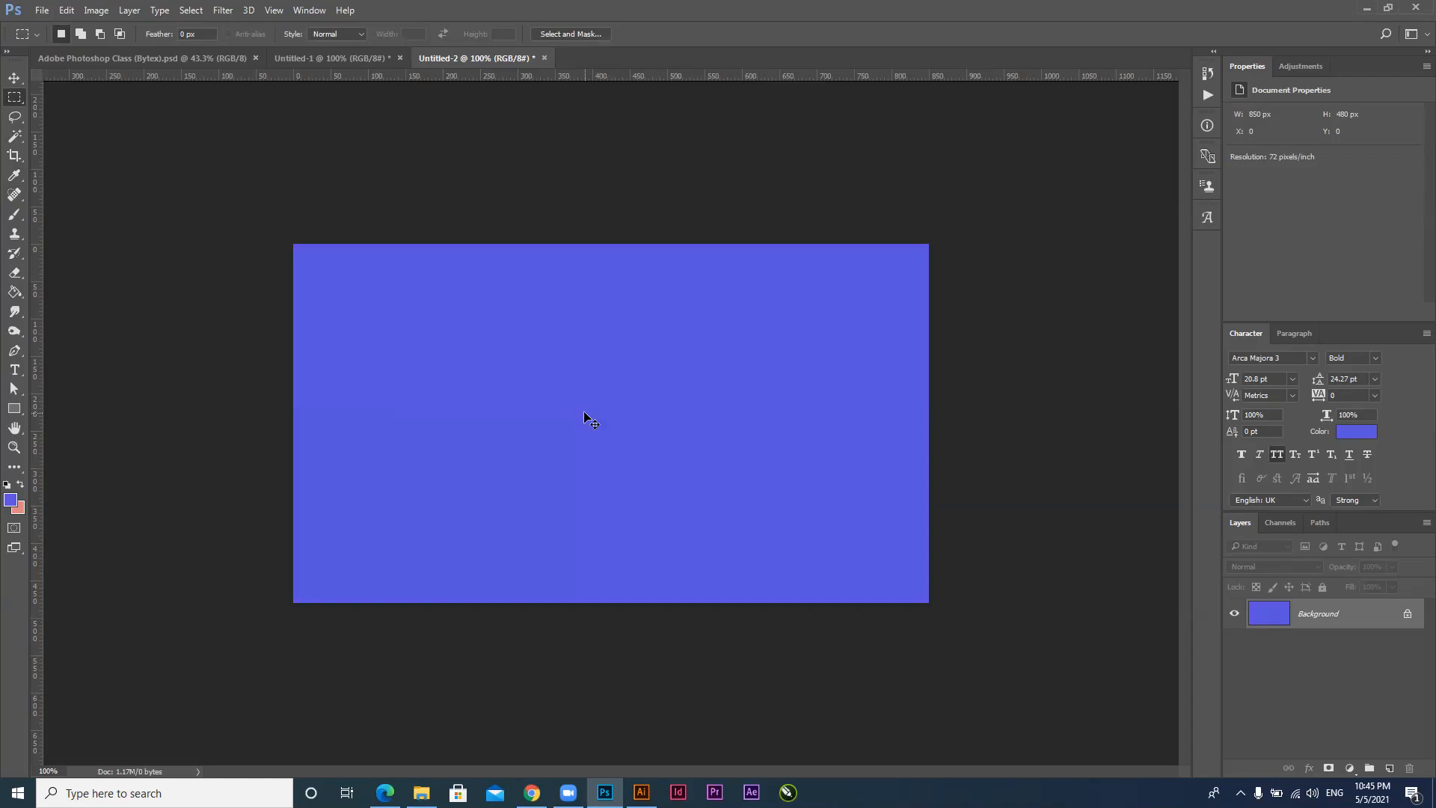
{"action": "key", "text": "ctrl+BackSpace"}
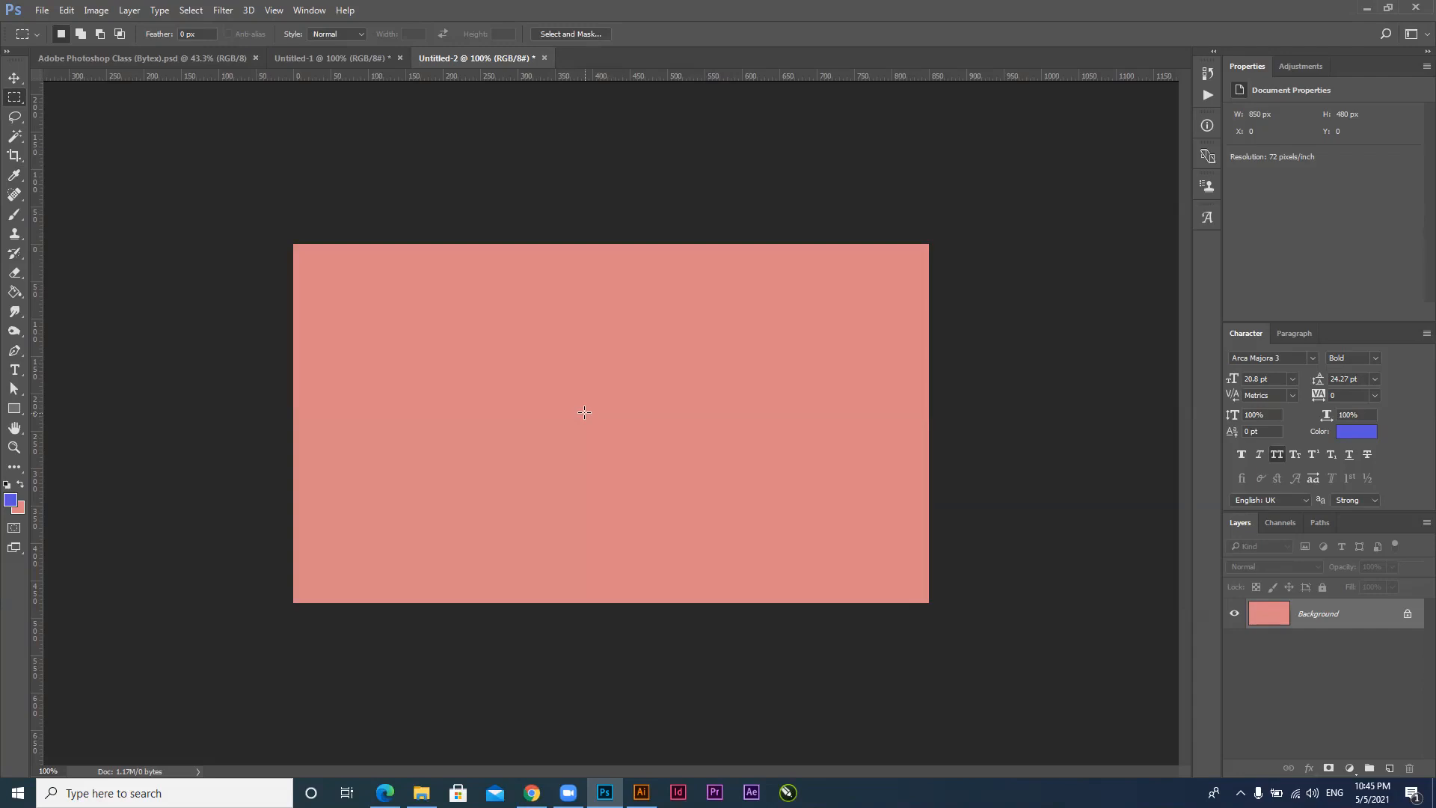
{"action": "key", "text": "alt+BackSpace"}
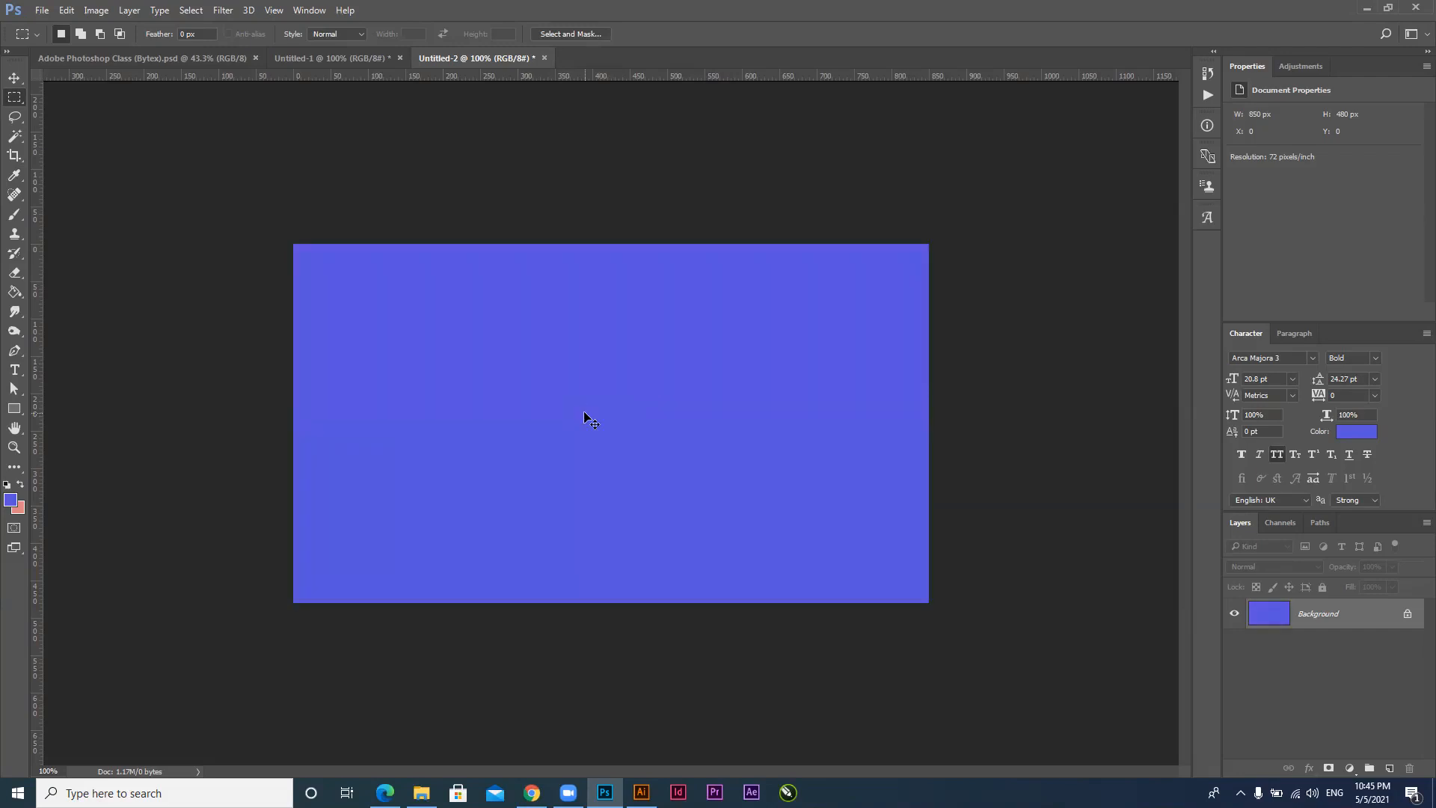
{"action": "key", "text": "ctrl+BackSpace"}
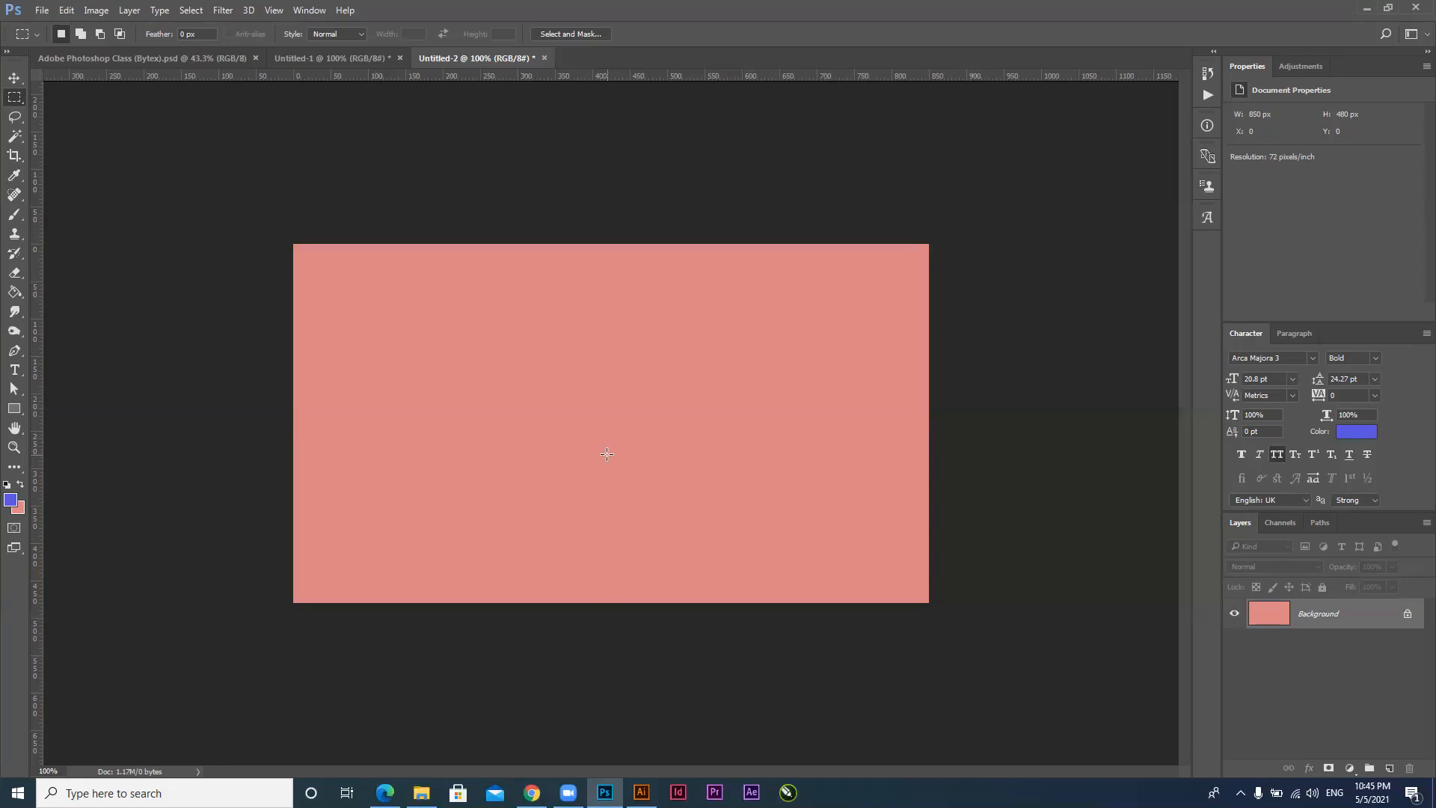
{"action": "key", "text": "alt+BackSpace"}
{"action": "key", "text": "ctrl+z"}
{"action": "key", "text": "ctrl+alt+z"}
{"action": "key", "text": "ctrl+alt+z"}
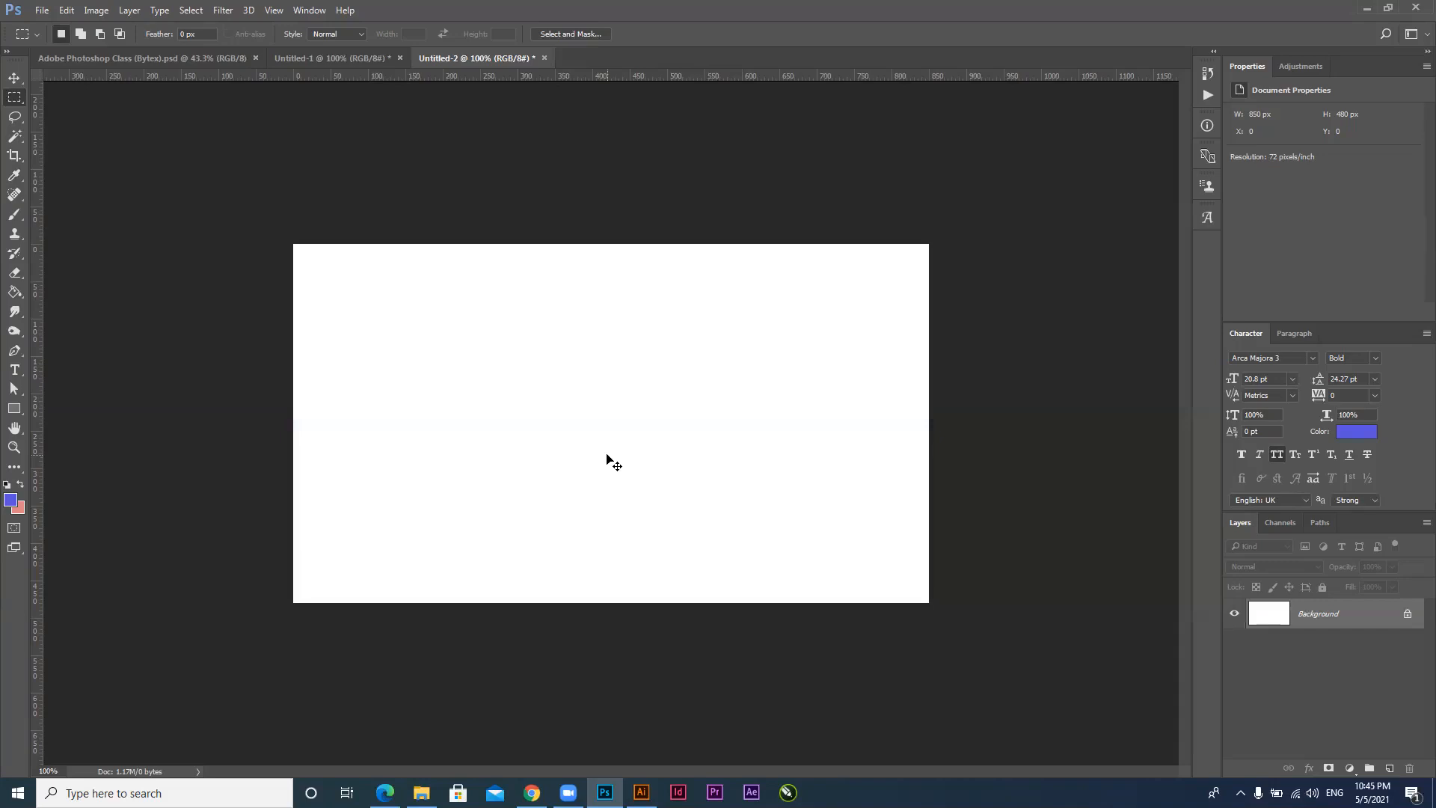
Draw and clear several rectangular selections on the canvas, and reset the foreground and background colours to default black and white
{"action": "left_click_drag", "start_coordinate": [425, 302], "coordinate": [602, 470]}
{"action": "key", "text": "ctrl+d"}
{"action": "left_click_drag", "start_coordinate": [413, 292], "coordinate": [707, 538]}
{"action": "key", "text": "ctrl+d"}
{"action": "left_click_drag", "start_coordinate": [416, 291], "coordinate": [617, 512]}
{"action": "left_click", "coordinate": [618, 515]}
{"action": "key", "text": "d"}
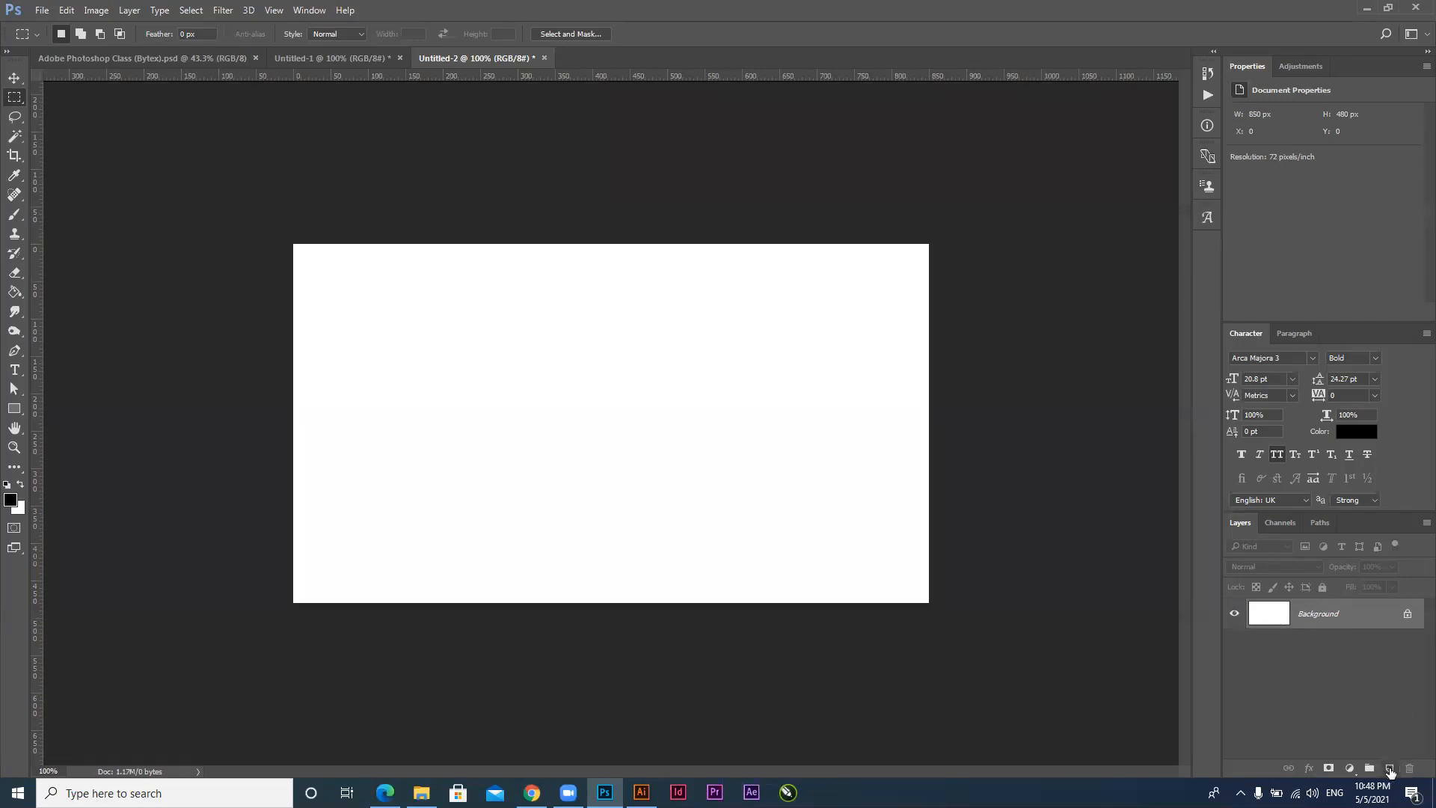
Add an empty layer above the Background and delete it, and draw and clear a rectangular selection
{"action": "left_click", "coordinate": [1388, 767]}
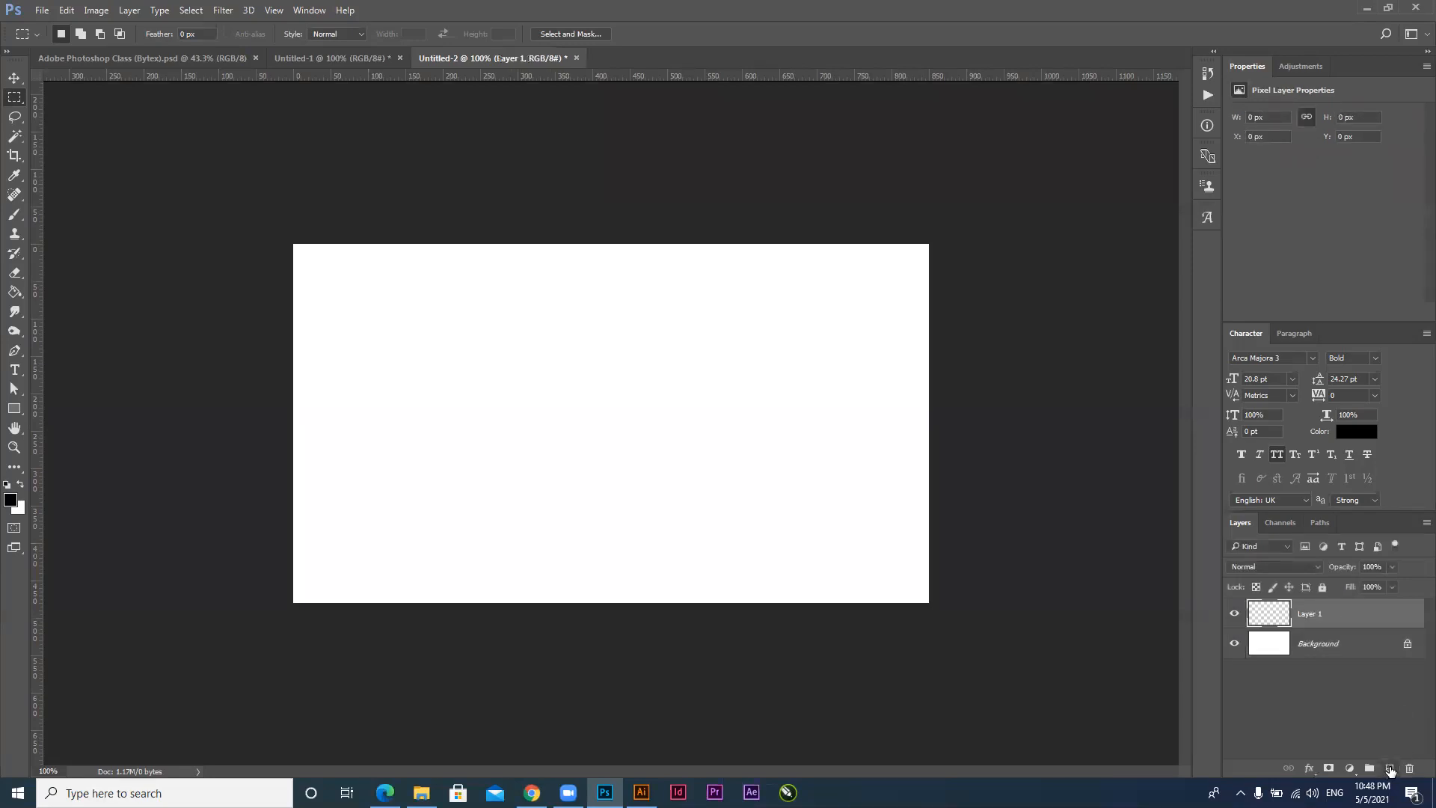
{"action": "left_click_drag", "start_coordinate": [1388, 770], "coordinate": [1409, 769]}
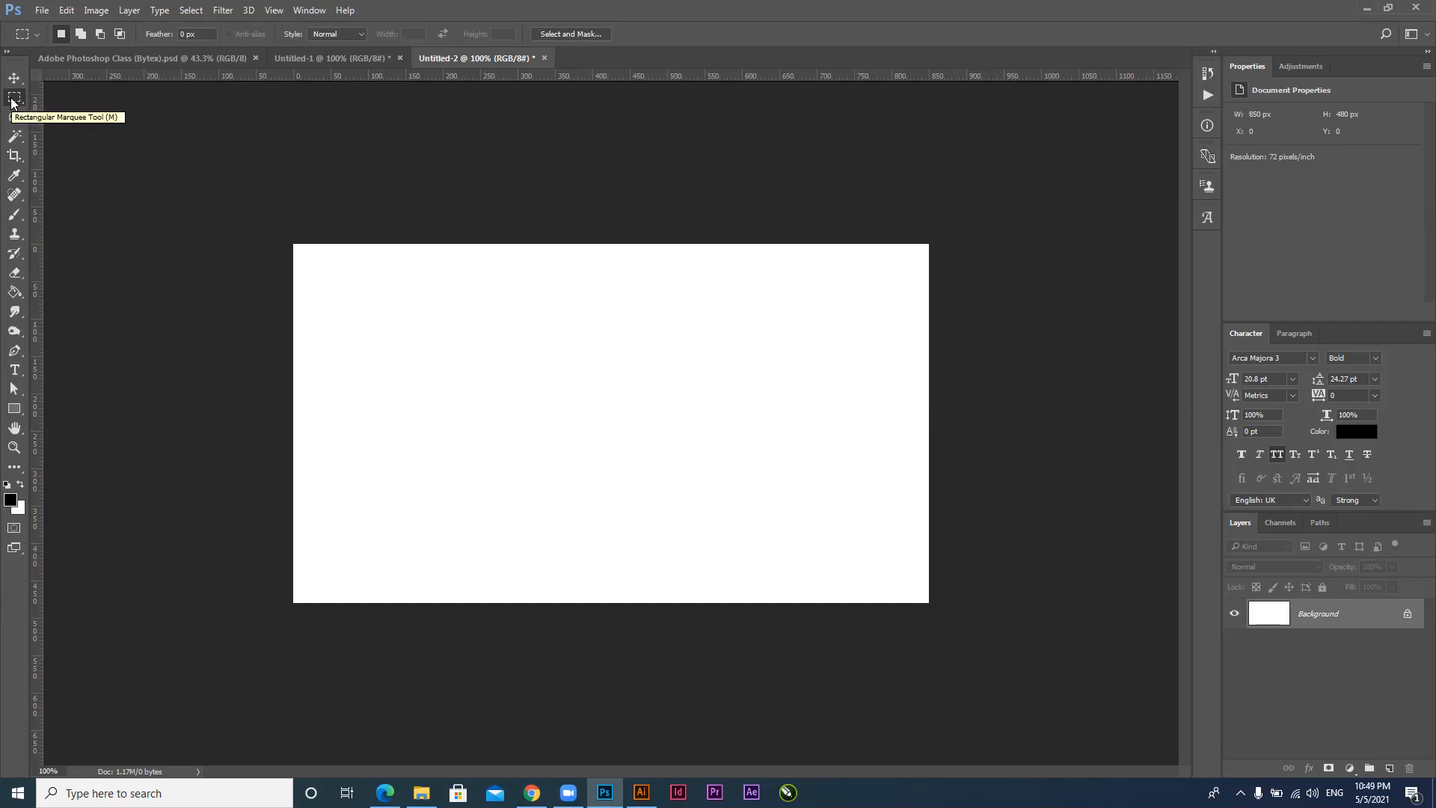
{"action": "left_click", "coordinate": [626, 509]}
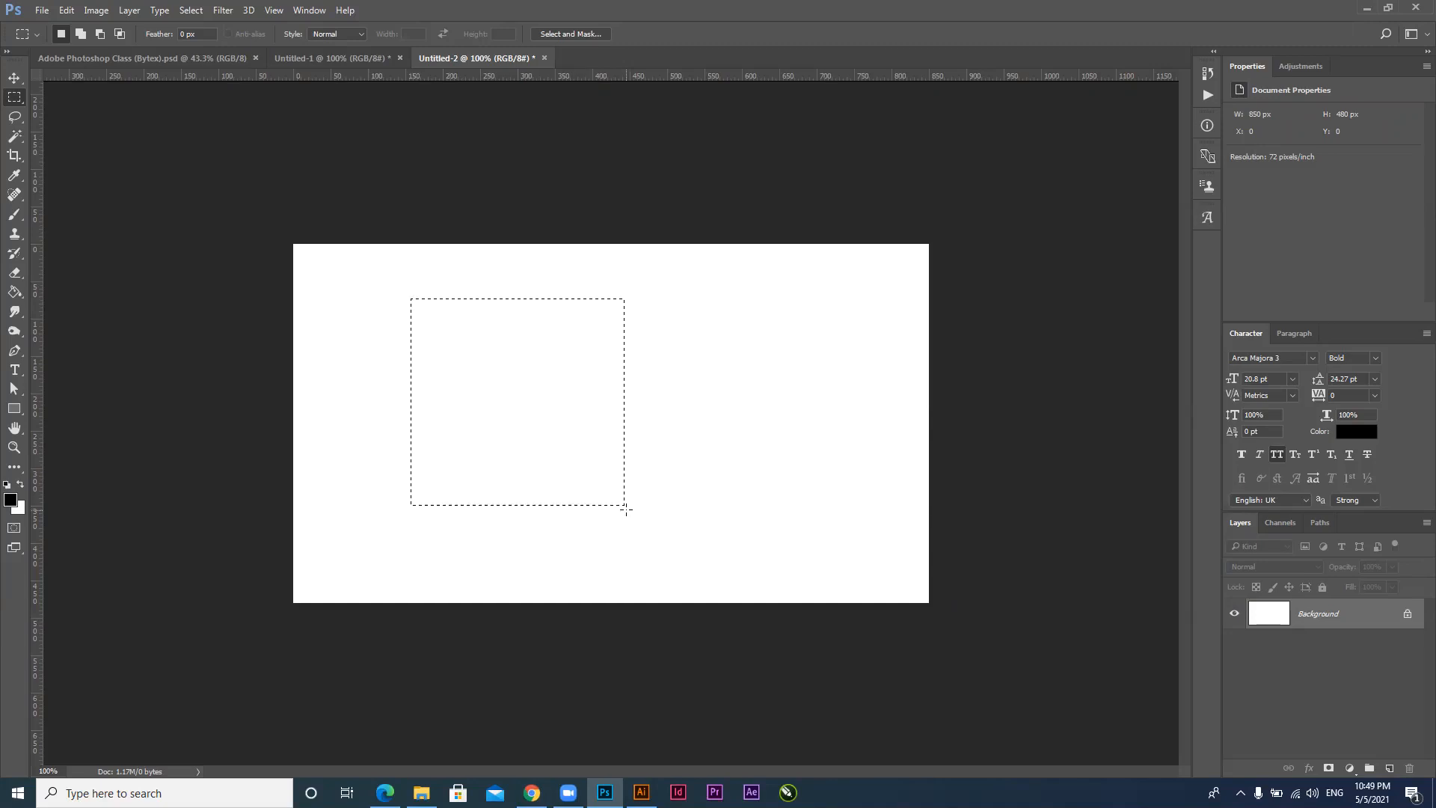
{"action": "key", "text": "ctrl+d"}
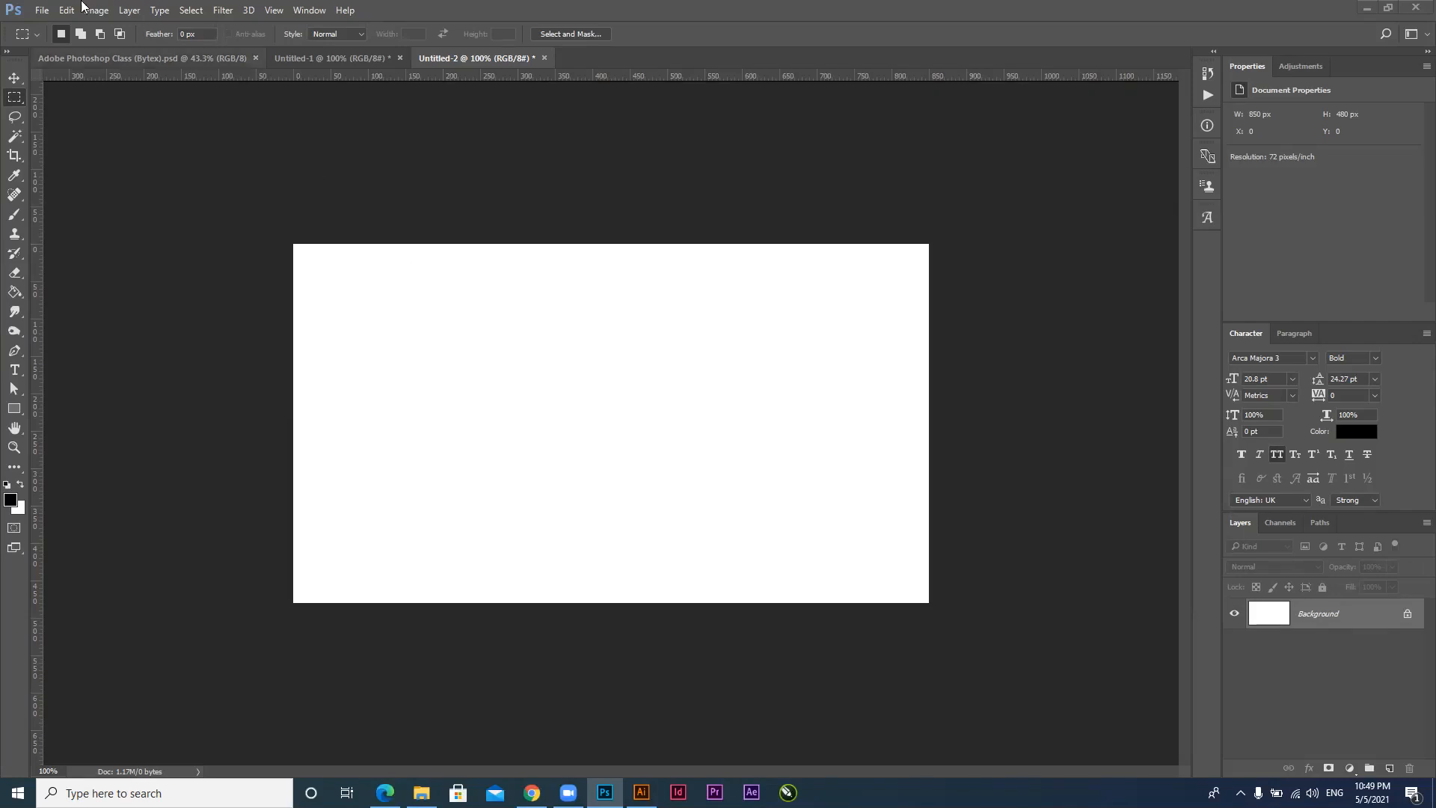
Start a new document and examine its name, width, unit, orientation and resolution settings
{"action": "left_click", "coordinate": [42, 11]}
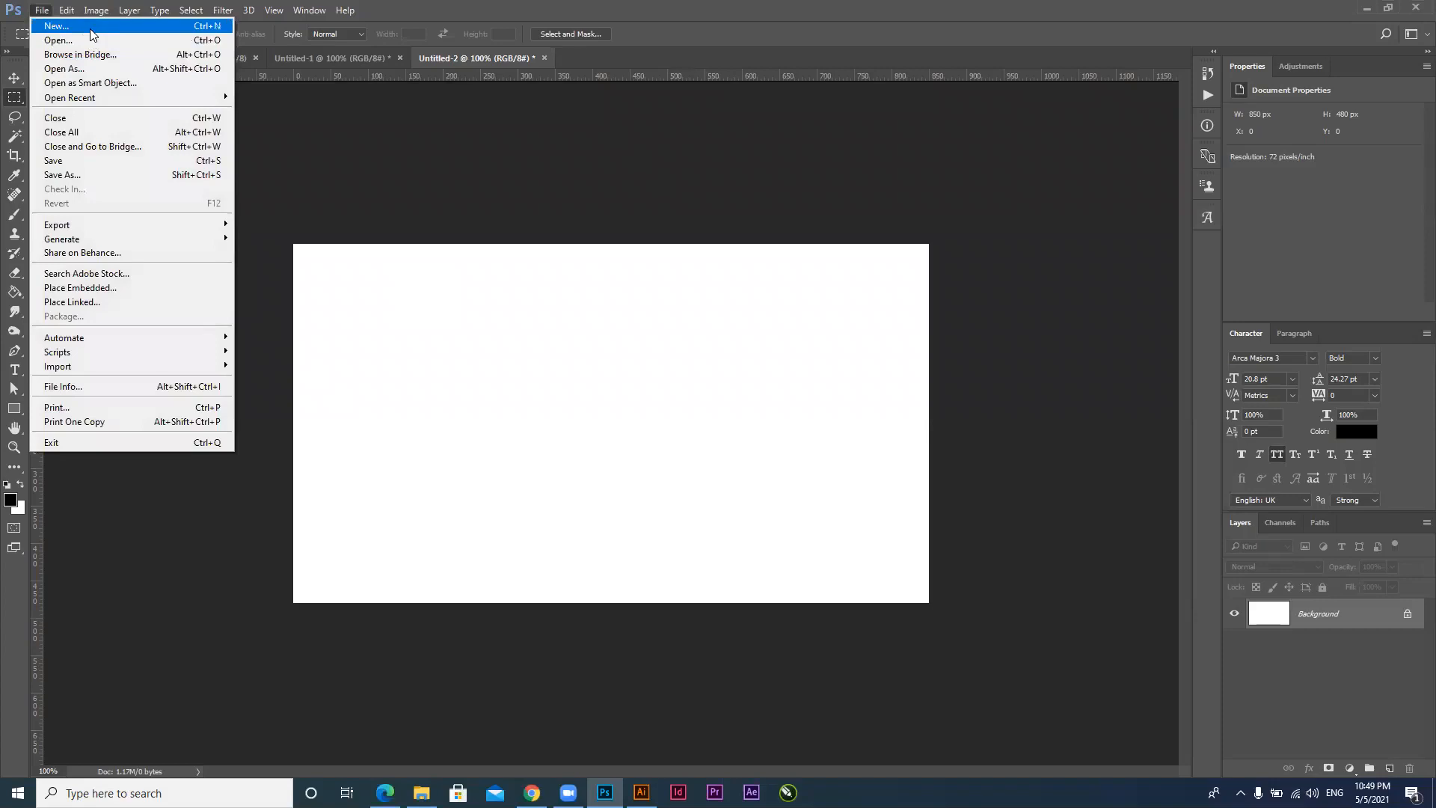
{"action": "left_click", "coordinate": [458, 205]}
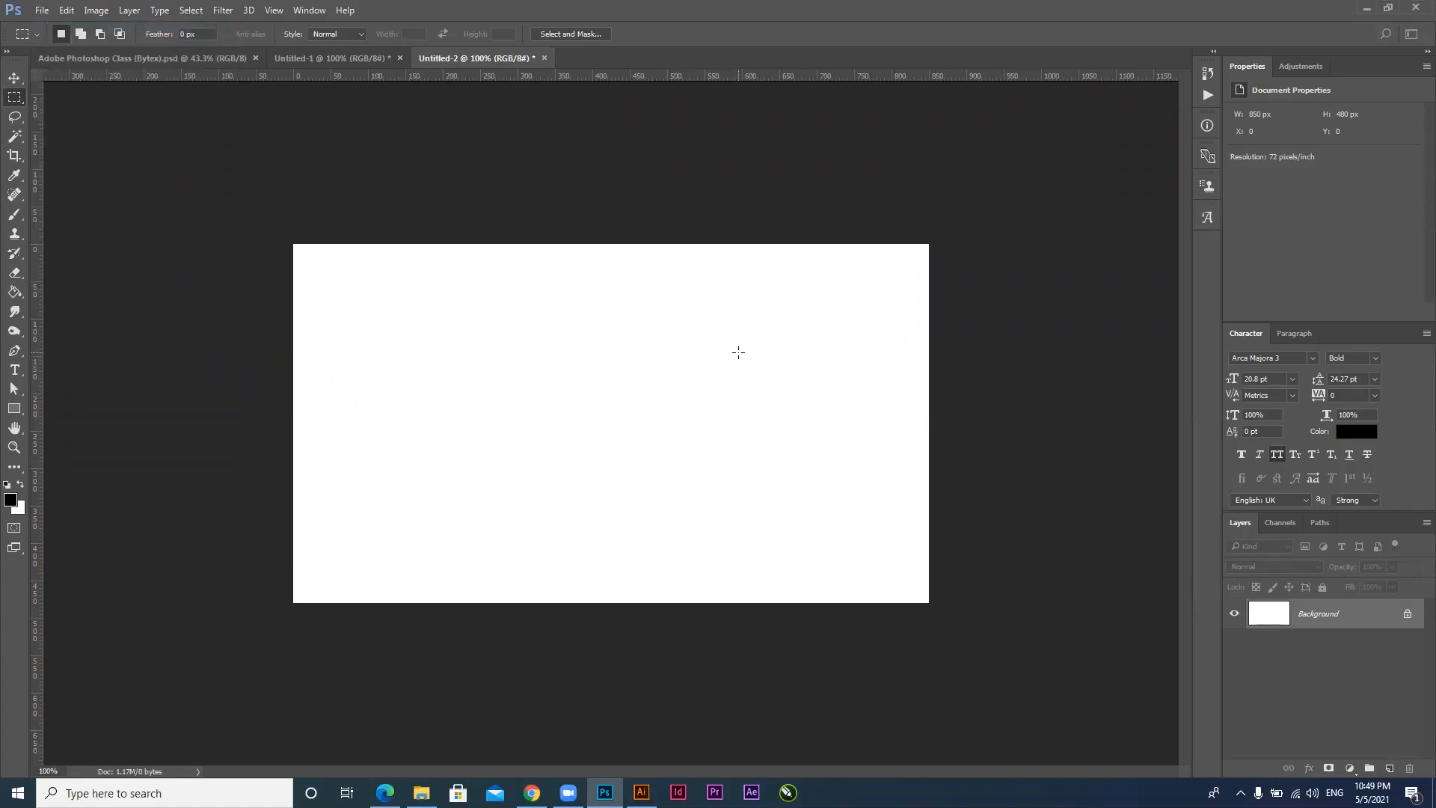
{"action": "key", "text": "ctrl+n"}
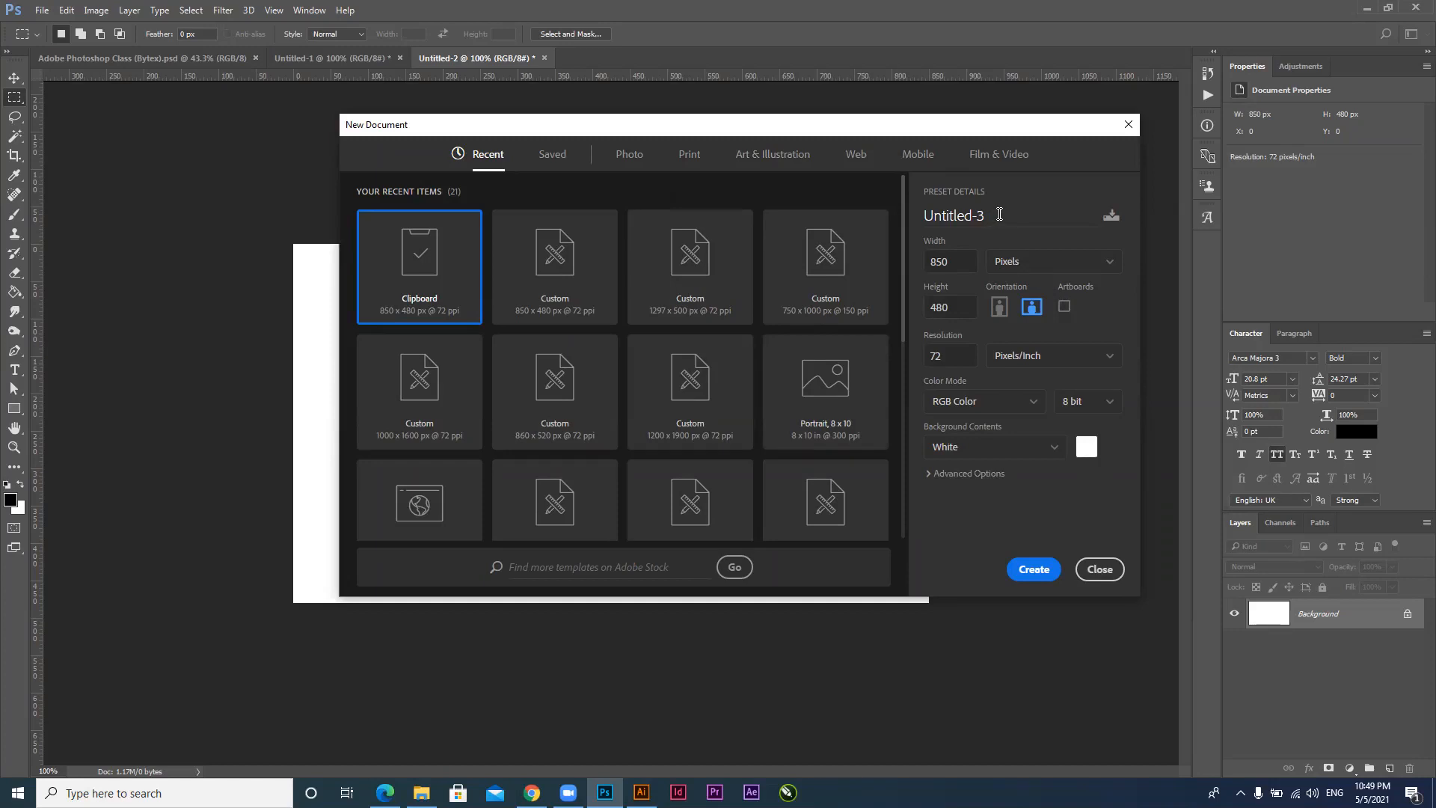
{"action": "left_click_drag", "start_coordinate": [999, 215], "coordinate": [917, 229]}
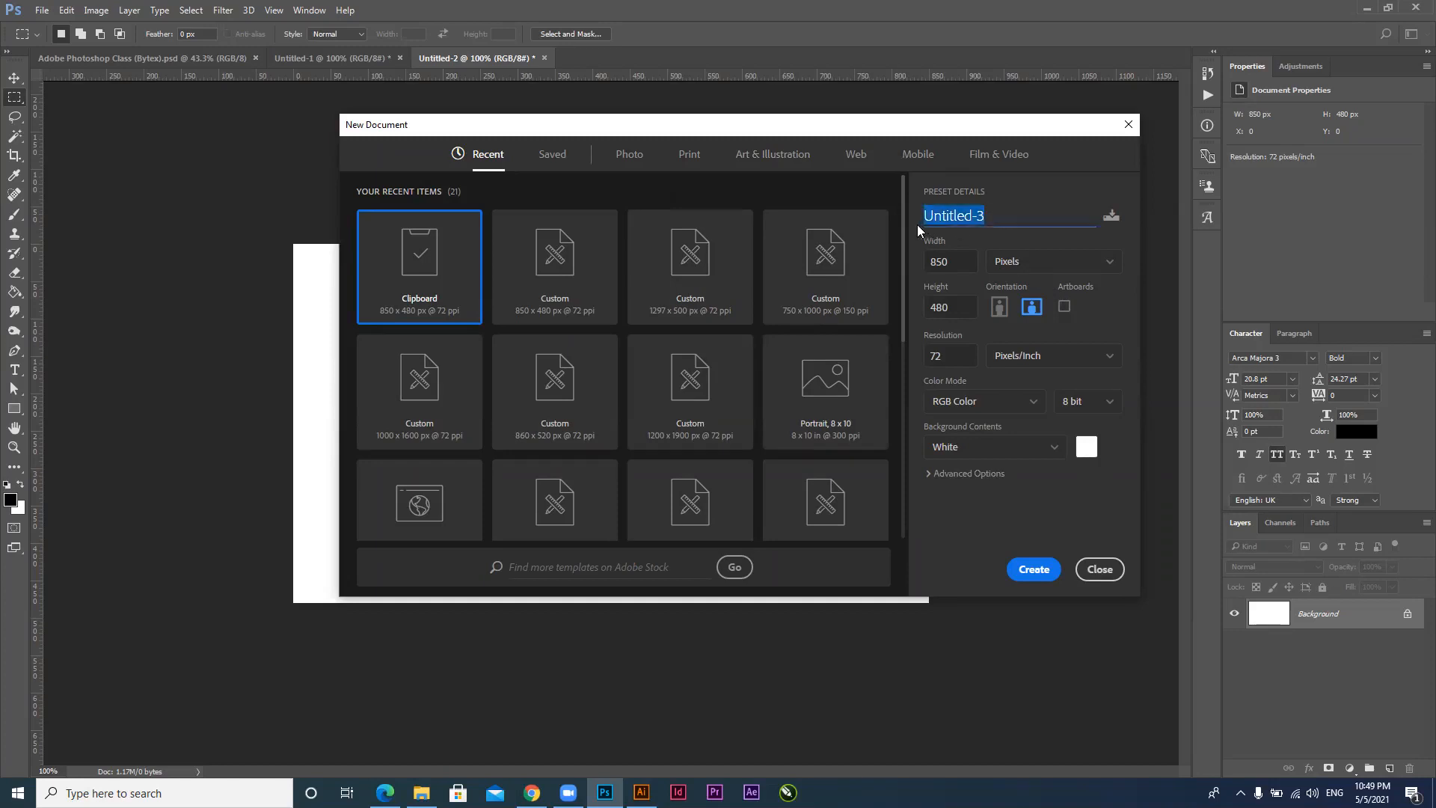
{"action": "left_click", "coordinate": [960, 263]}
{"action": "left_click", "coordinate": [1049, 264]}
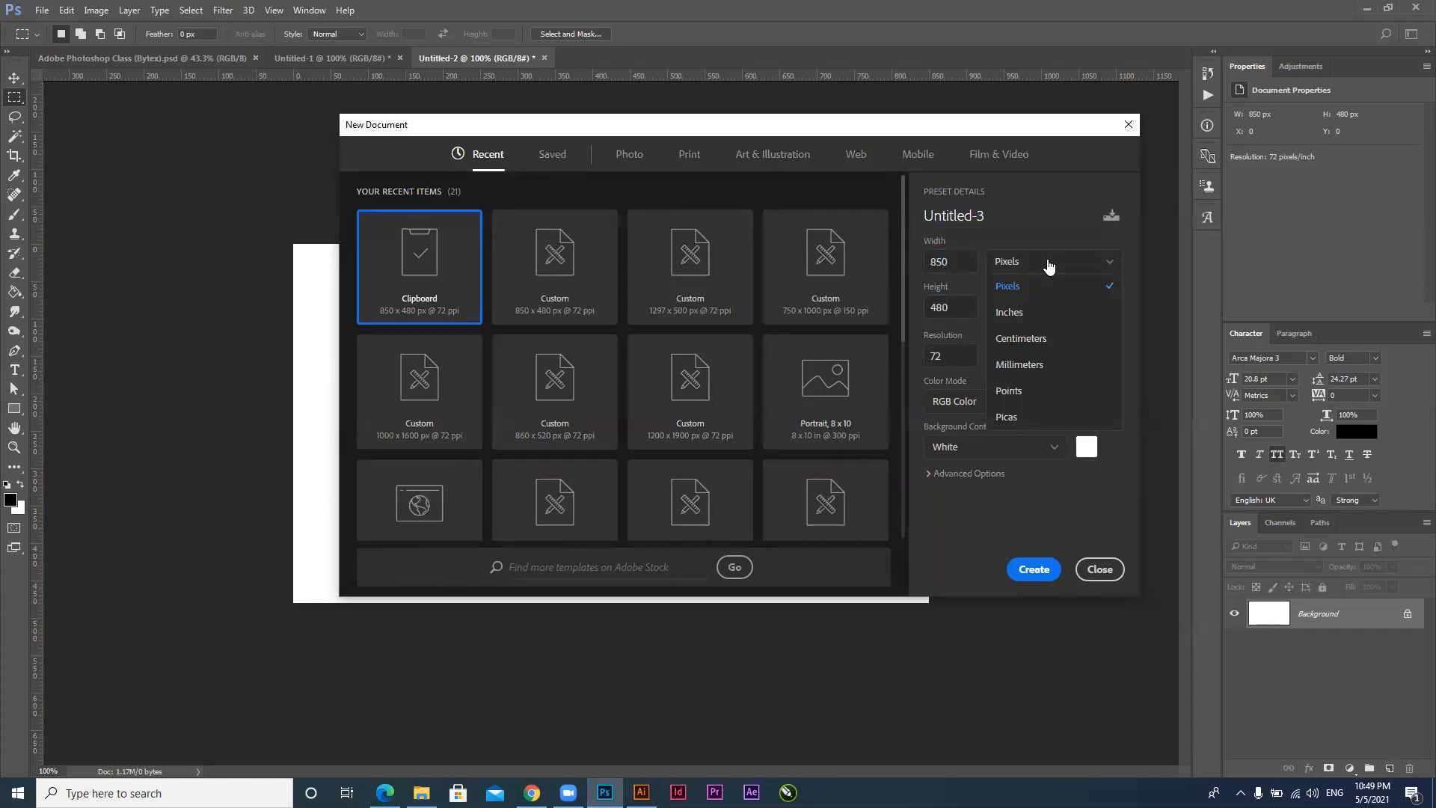
{"action": "left_click", "coordinate": [1049, 263]}
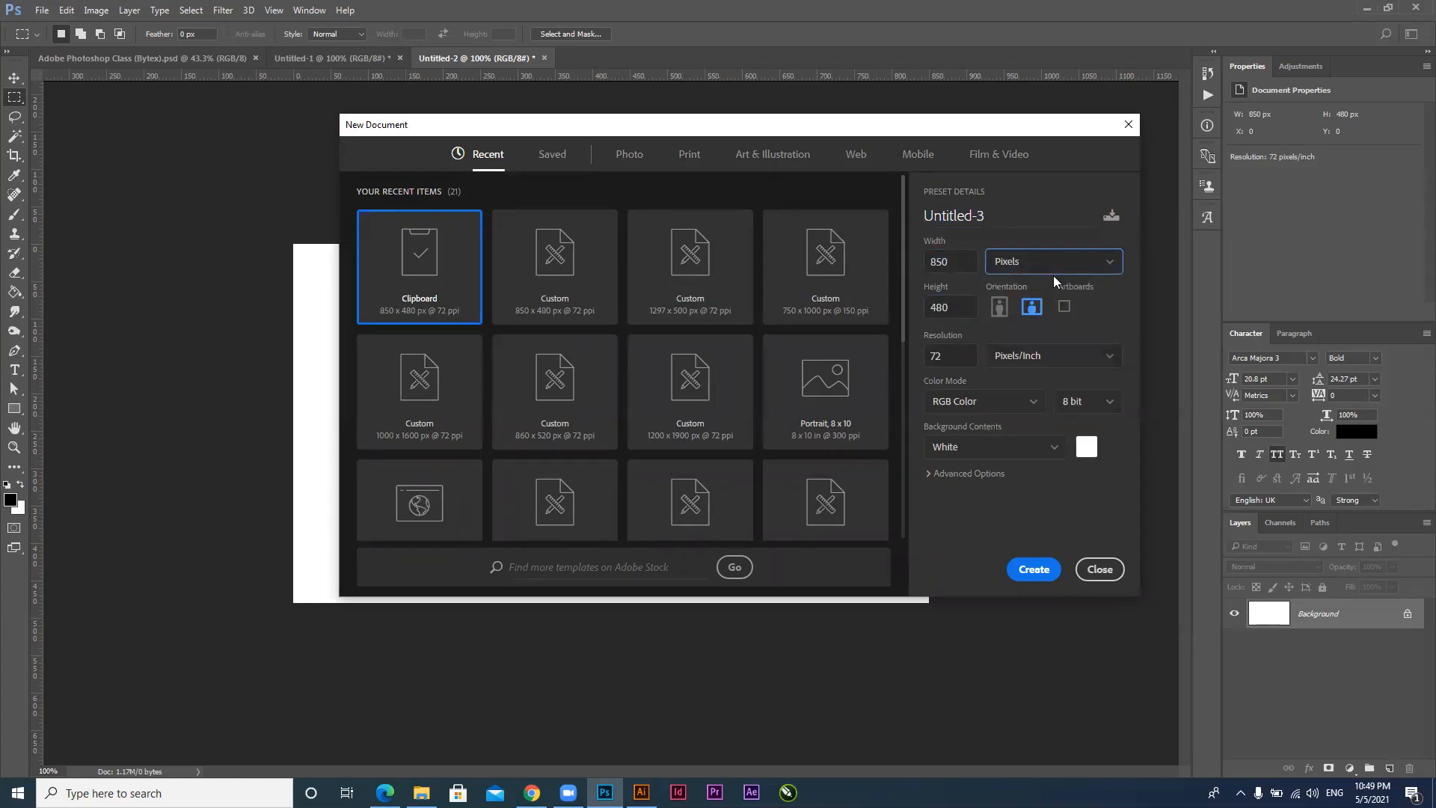
{"action": "left_click", "coordinate": [999, 307]}
{"action": "left_click", "coordinate": [1030, 310]}
{"action": "double_click", "coordinate": [964, 352]}
Compare the resolutions of the Print, Photo and Web document presets
{"action": "left_click", "coordinate": [688, 155]}
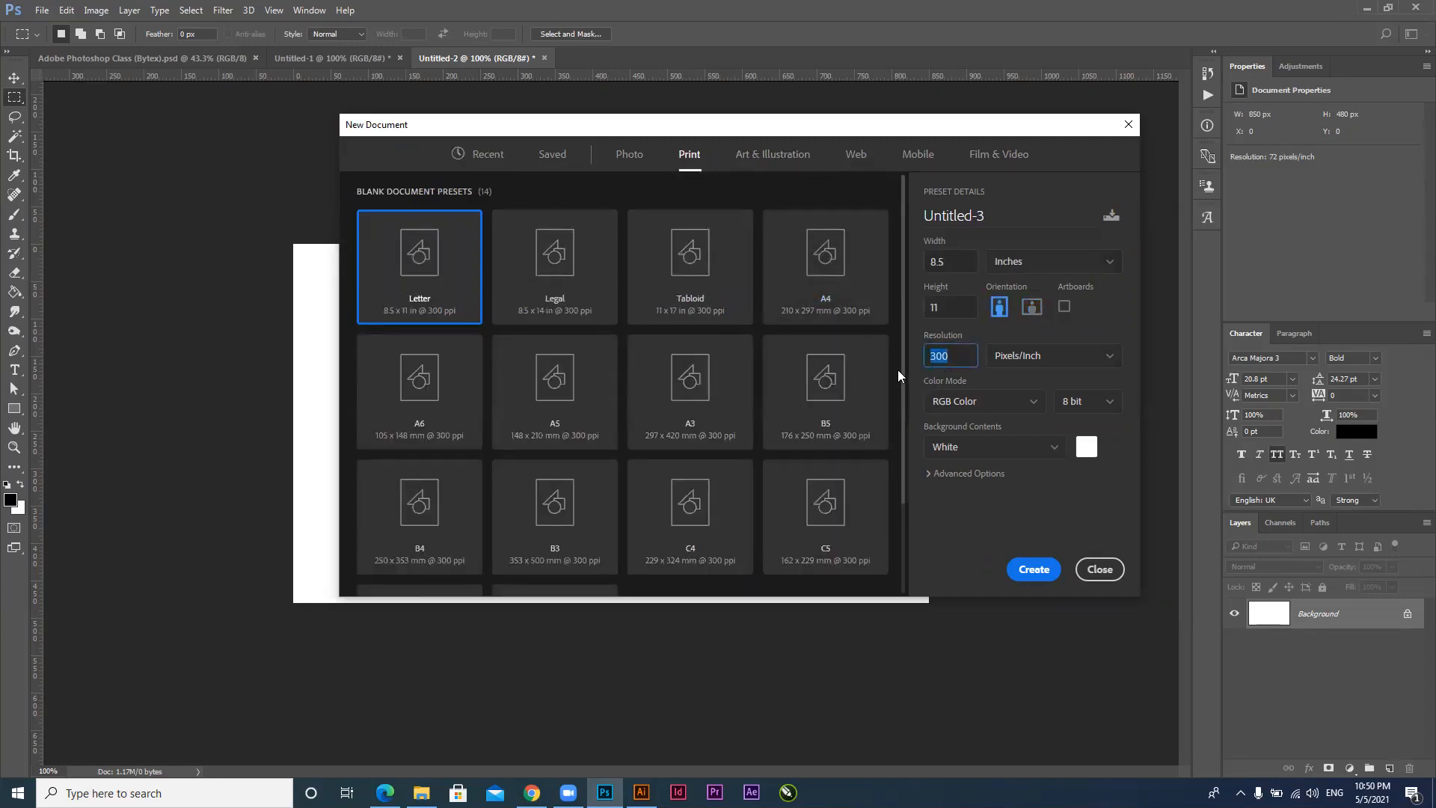
{"action": "left_click", "coordinate": [621, 154]}
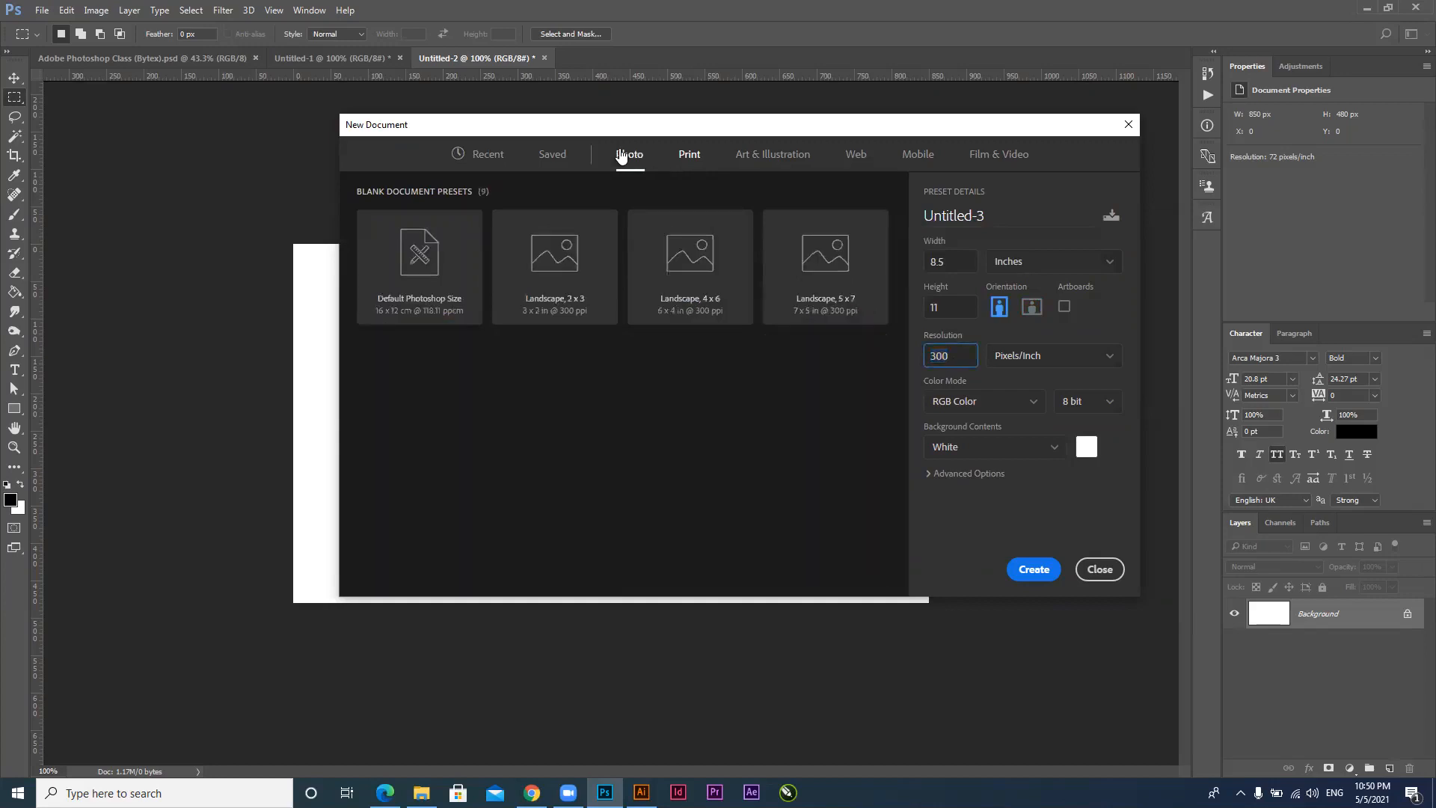
{"action": "left_click", "coordinate": [855, 155]}
{"action": "double_click", "coordinate": [950, 357]}
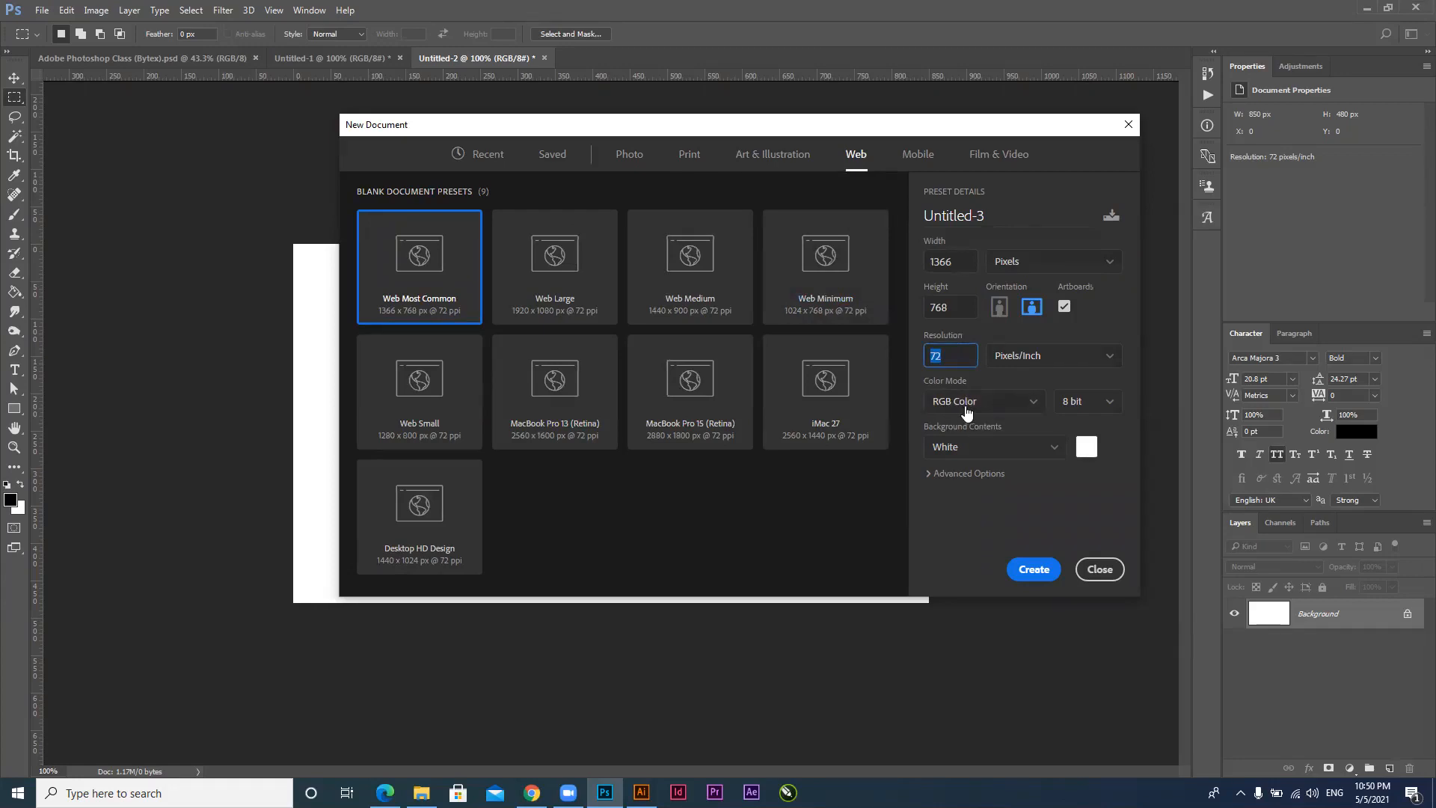
Try CMYK Color on the Letter print preset, and compare it with the colour modes of the Photo, Web and recent presets
{"action": "left_click", "coordinate": [695, 163]}
{"action": "left_click", "coordinate": [999, 405]}
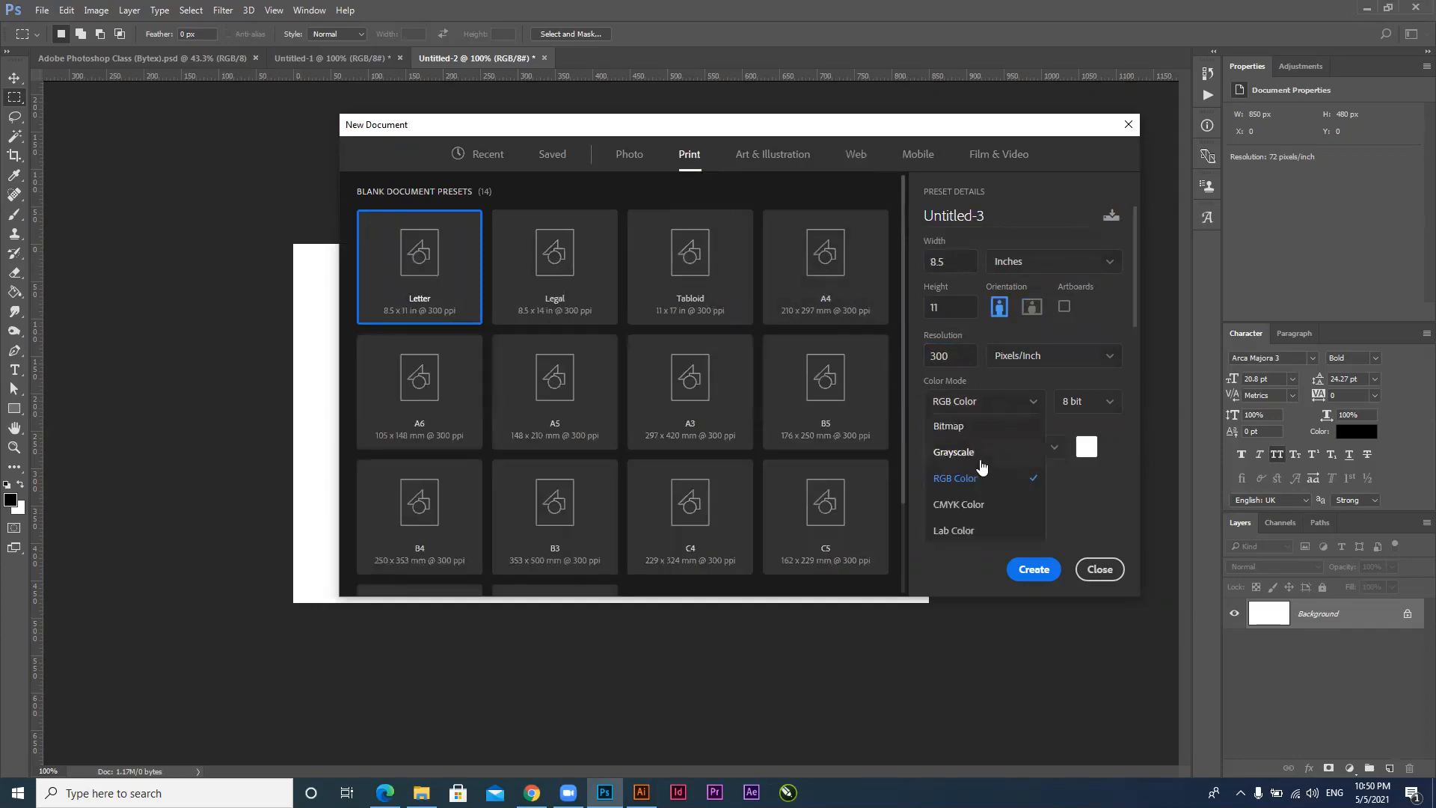
{"action": "left_click", "coordinate": [966, 505]}
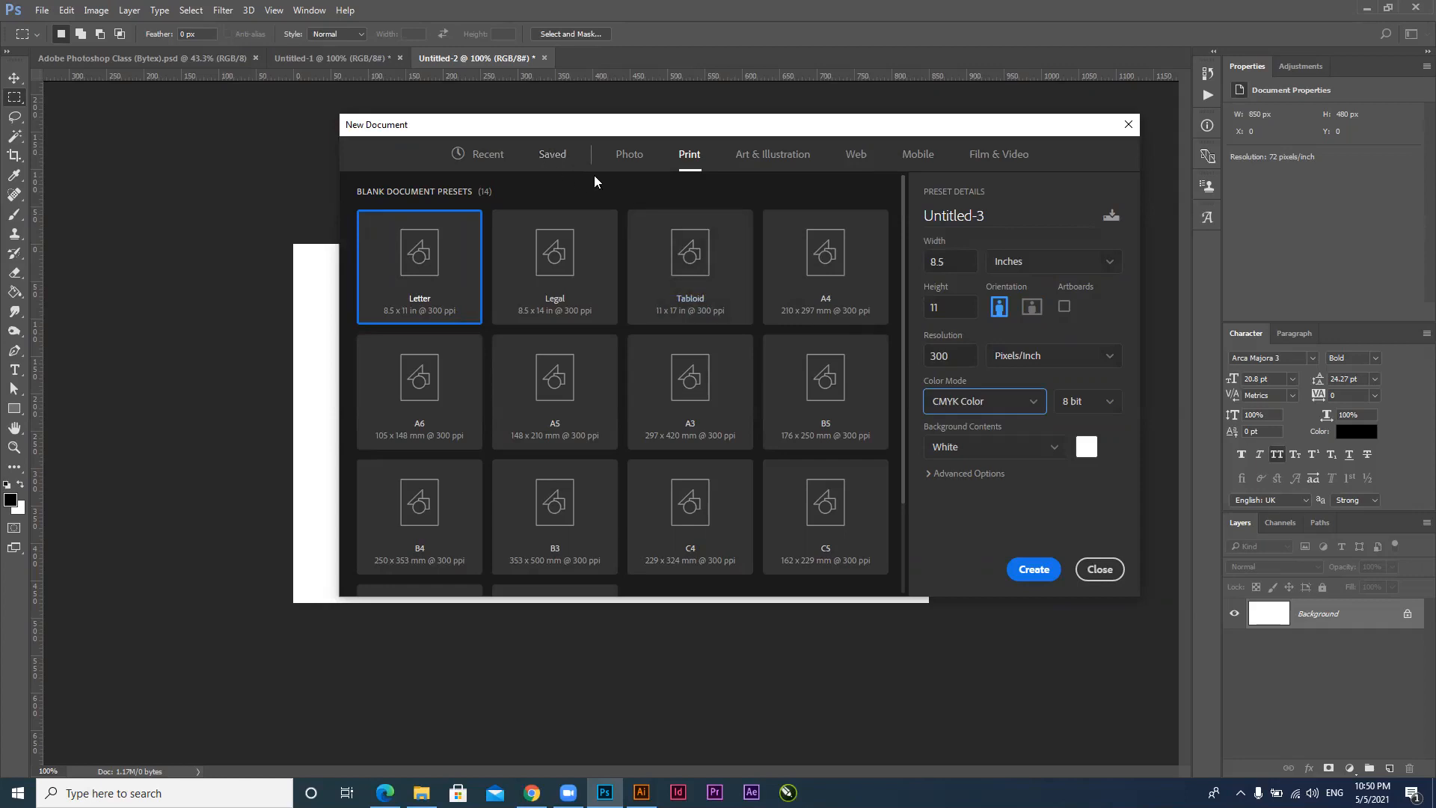
{"action": "left_click", "coordinate": [626, 155]}
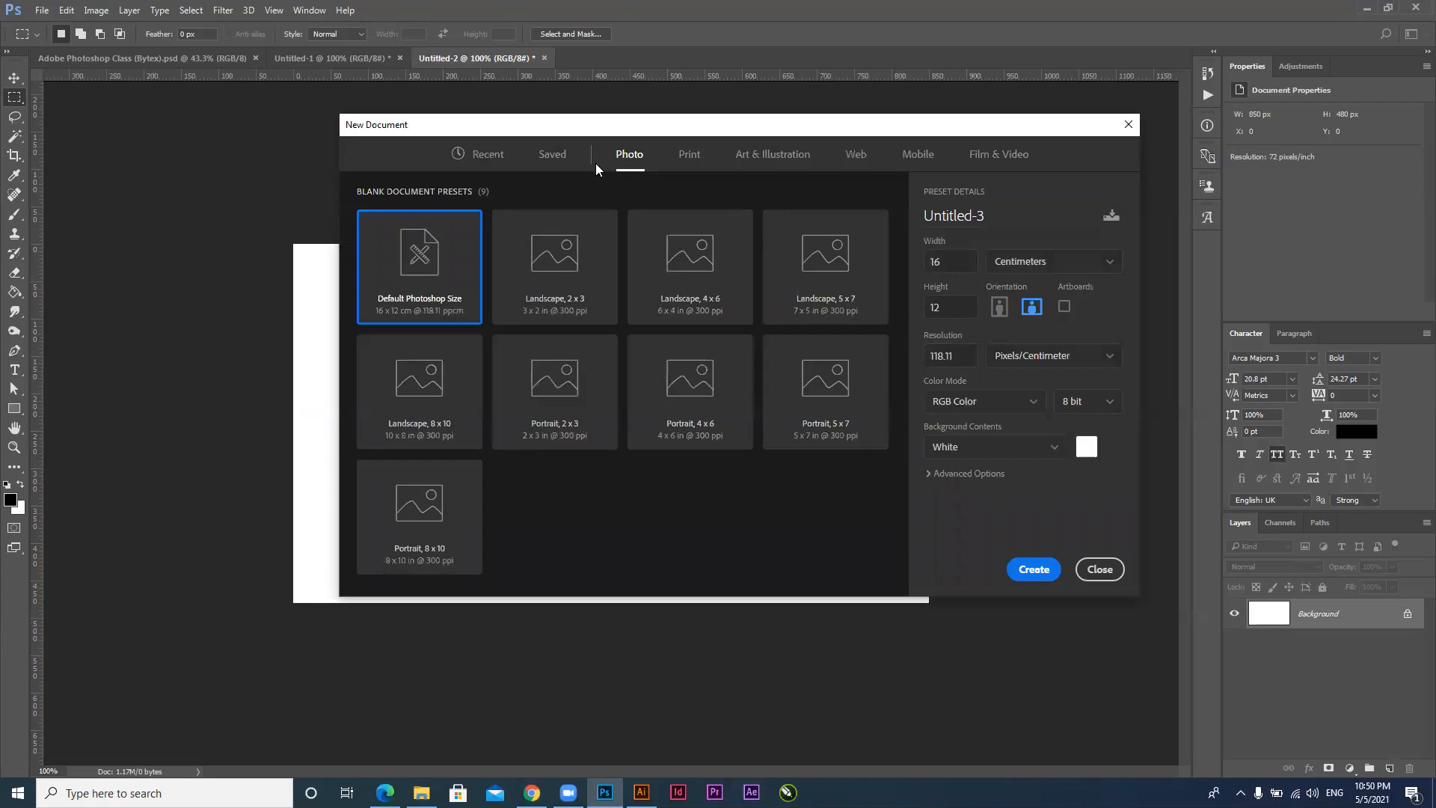
{"action": "left_click", "coordinate": [856, 163]}
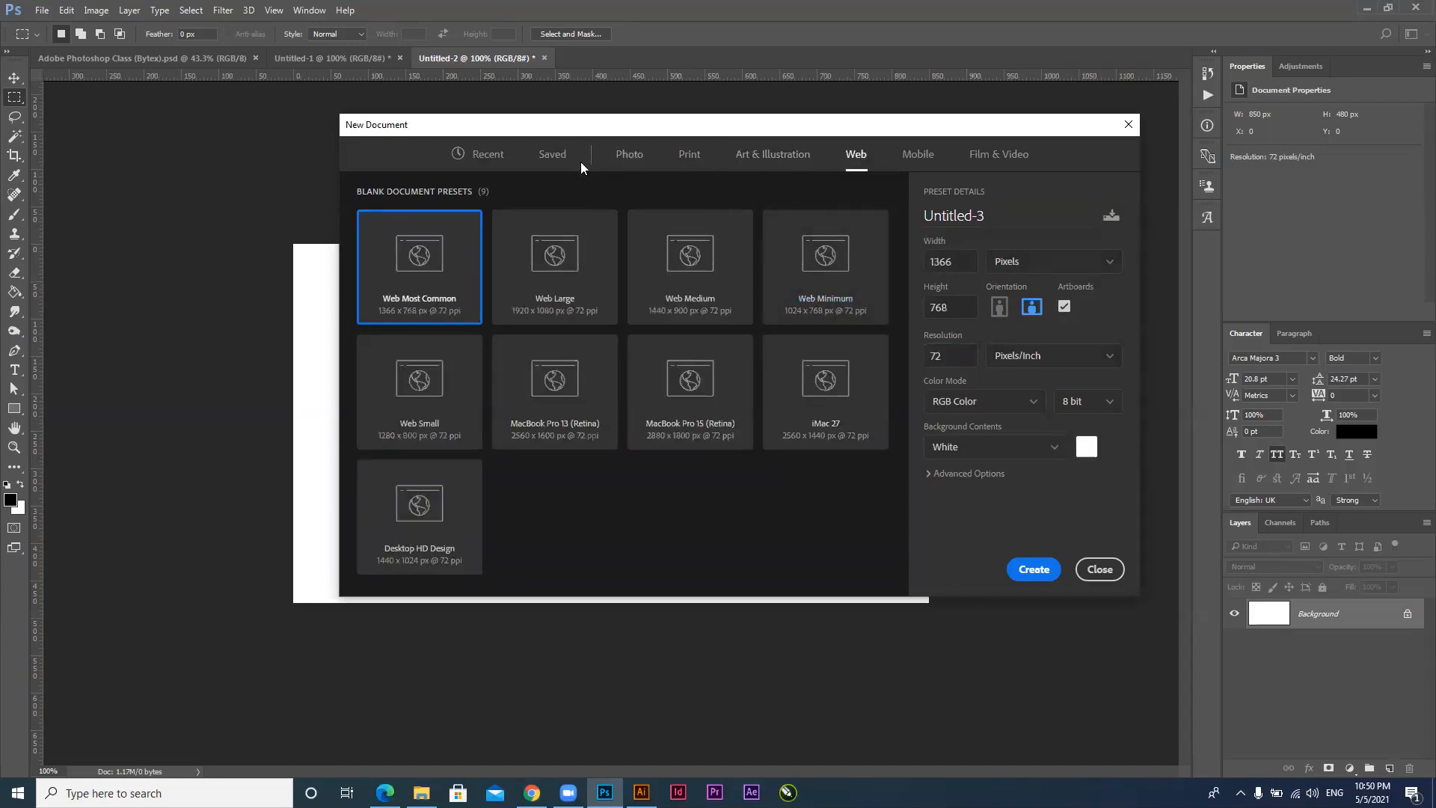
{"action": "left_click", "coordinate": [479, 157]}
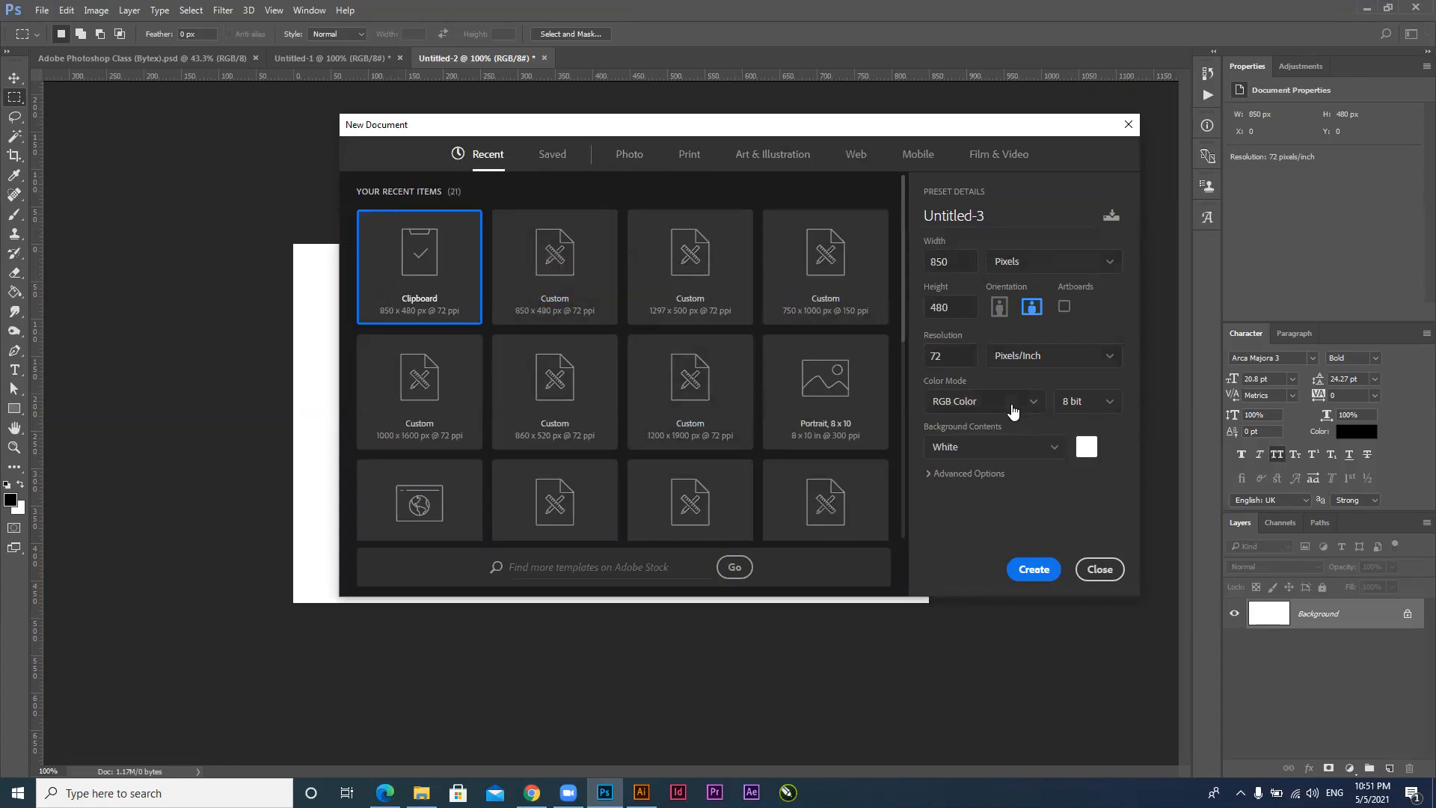
Set the new document's background contents to Background Color, and try red #c02121 as its custom colour without applying it
{"action": "double_click", "coordinate": [950, 356]}
{"action": "left_click", "coordinate": [960, 358]}
{"action": "left_click", "coordinate": [990, 452]}
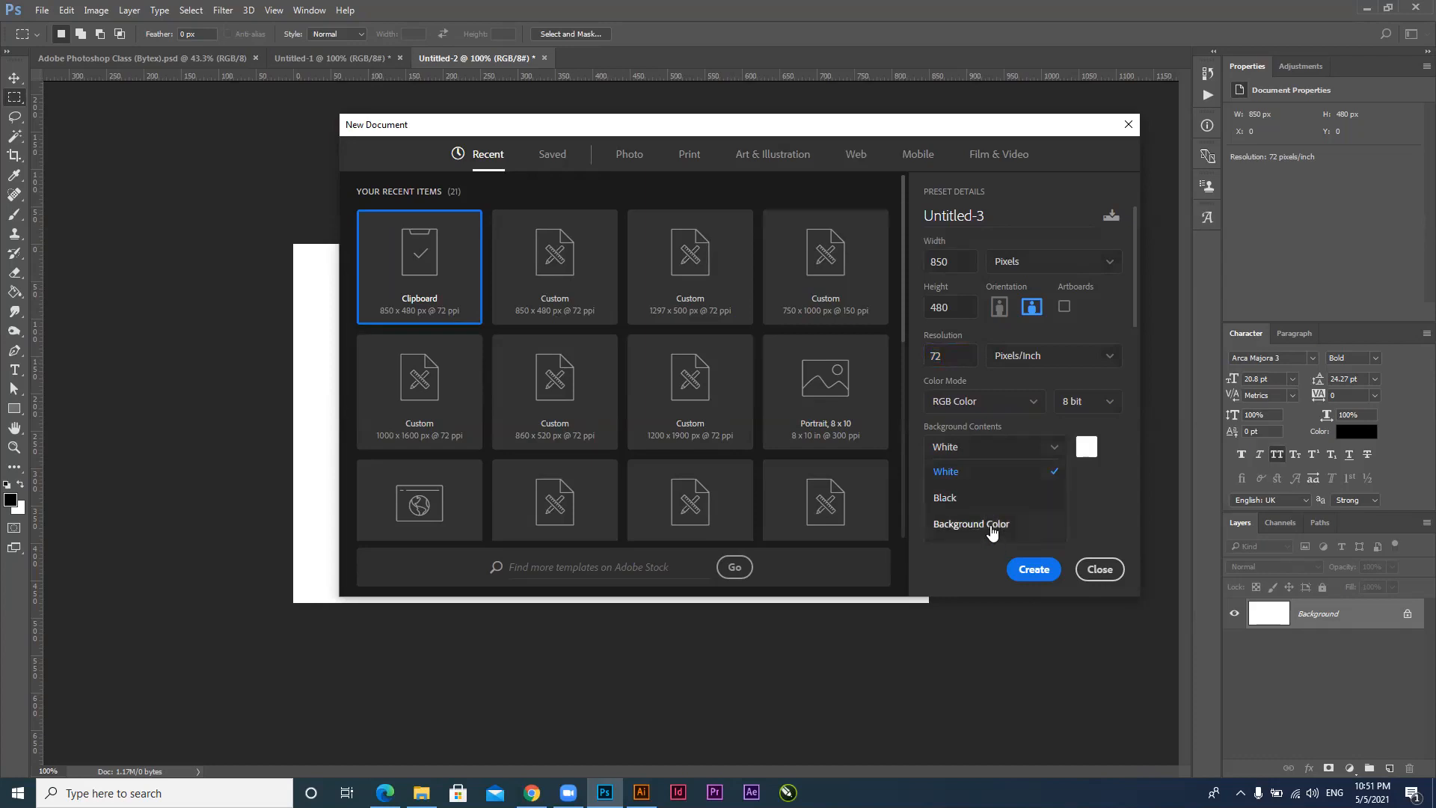
{"action": "scroll", "coordinate": [989, 507], "scroll_direction": "down", "scroll_amount": 1}
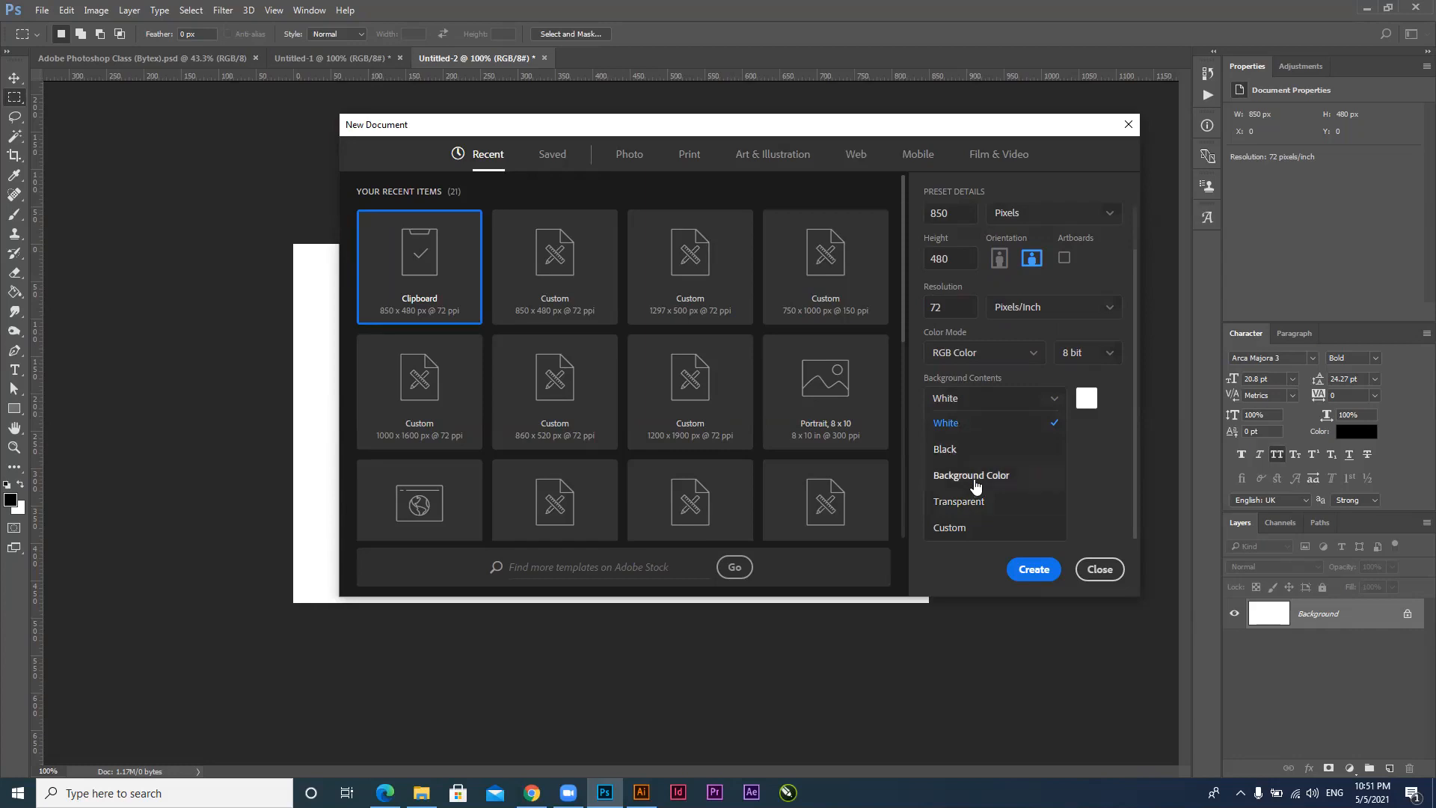
{"action": "left_click", "coordinate": [973, 479]}
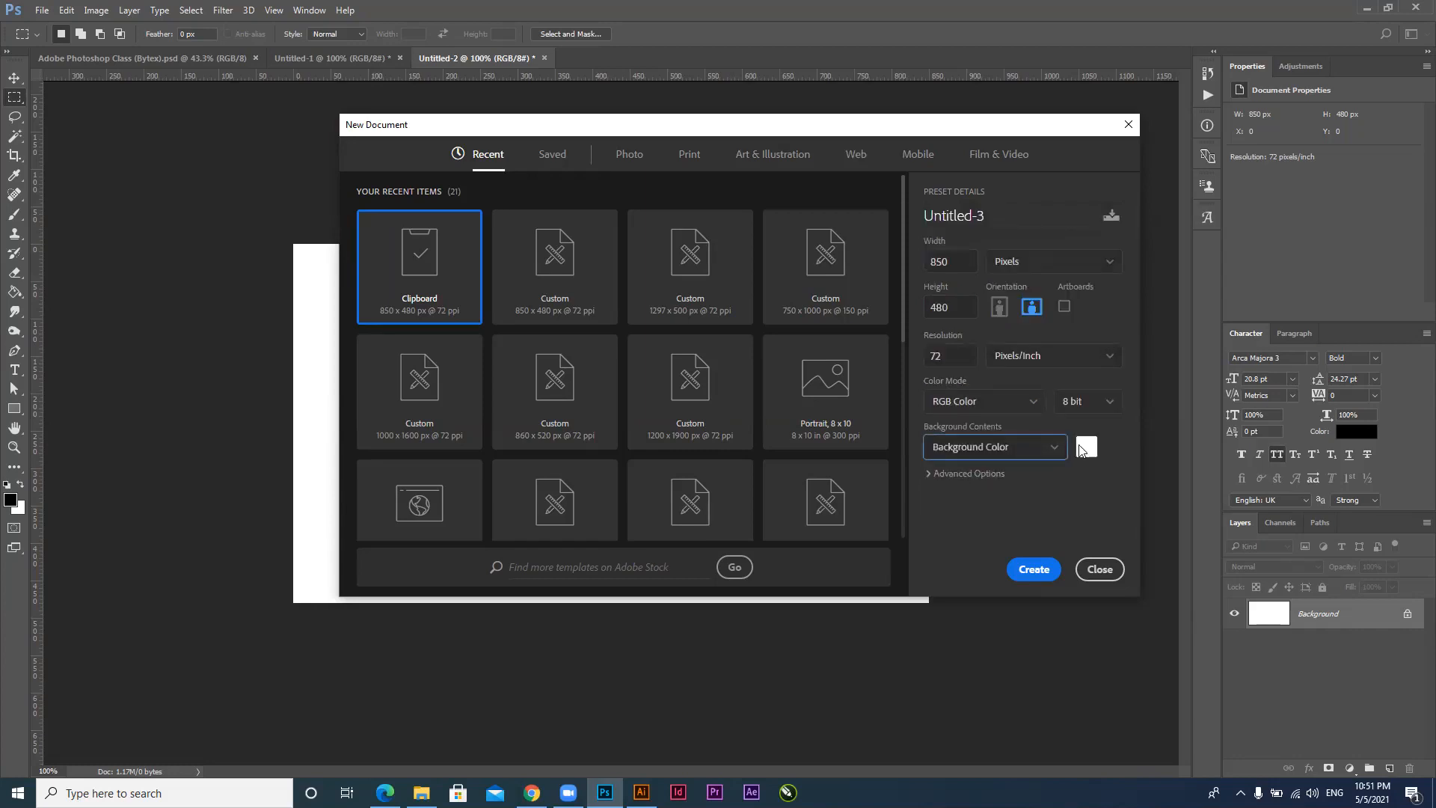
{"action": "left_click", "coordinate": [1085, 447]}
{"action": "left_click", "coordinate": [909, 366]}
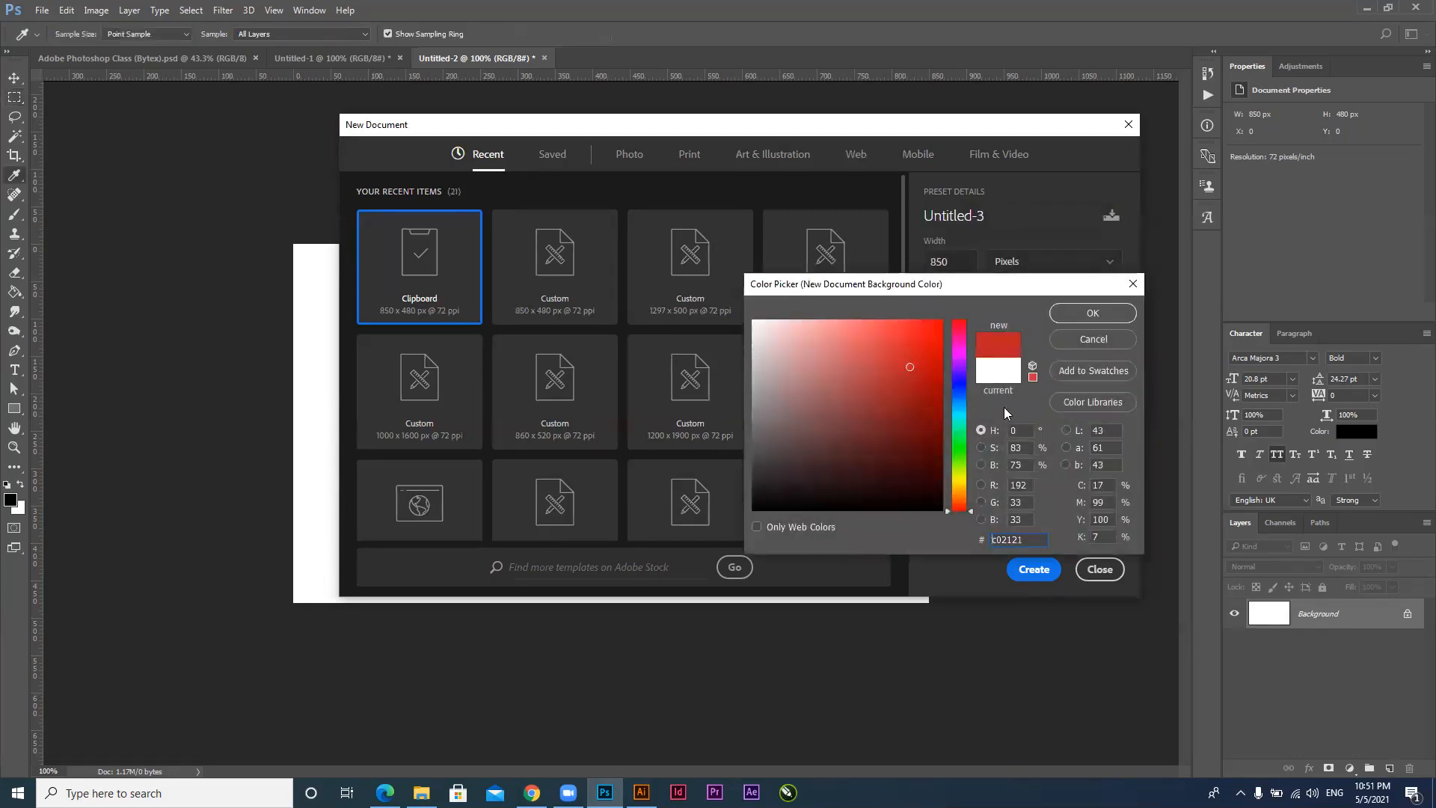
{"action": "left_click", "coordinate": [1090, 339]}
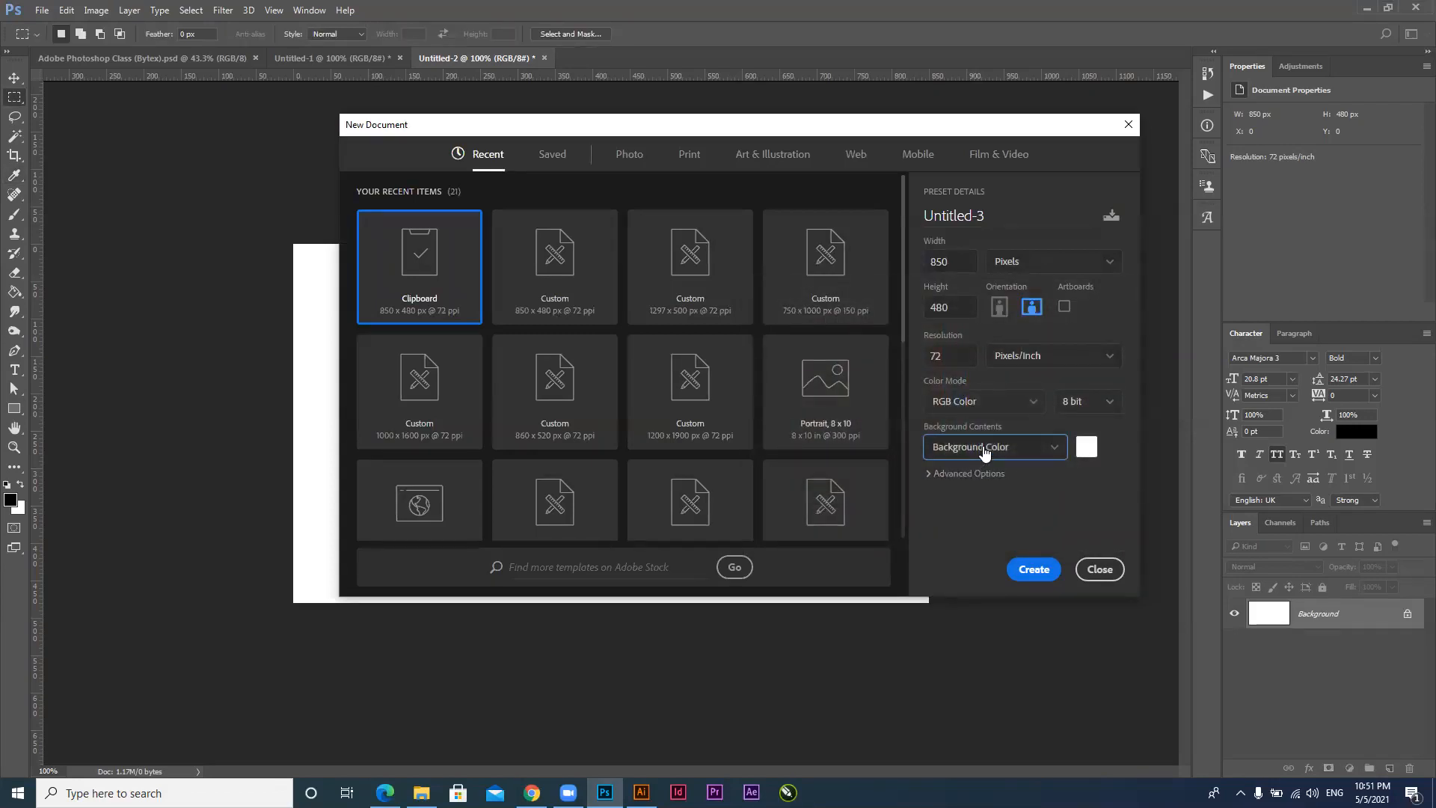
Create the 850 x 480 px, 72 ppi RGB document with Transparent background contents
{"action": "left_click", "coordinate": [984, 448]}
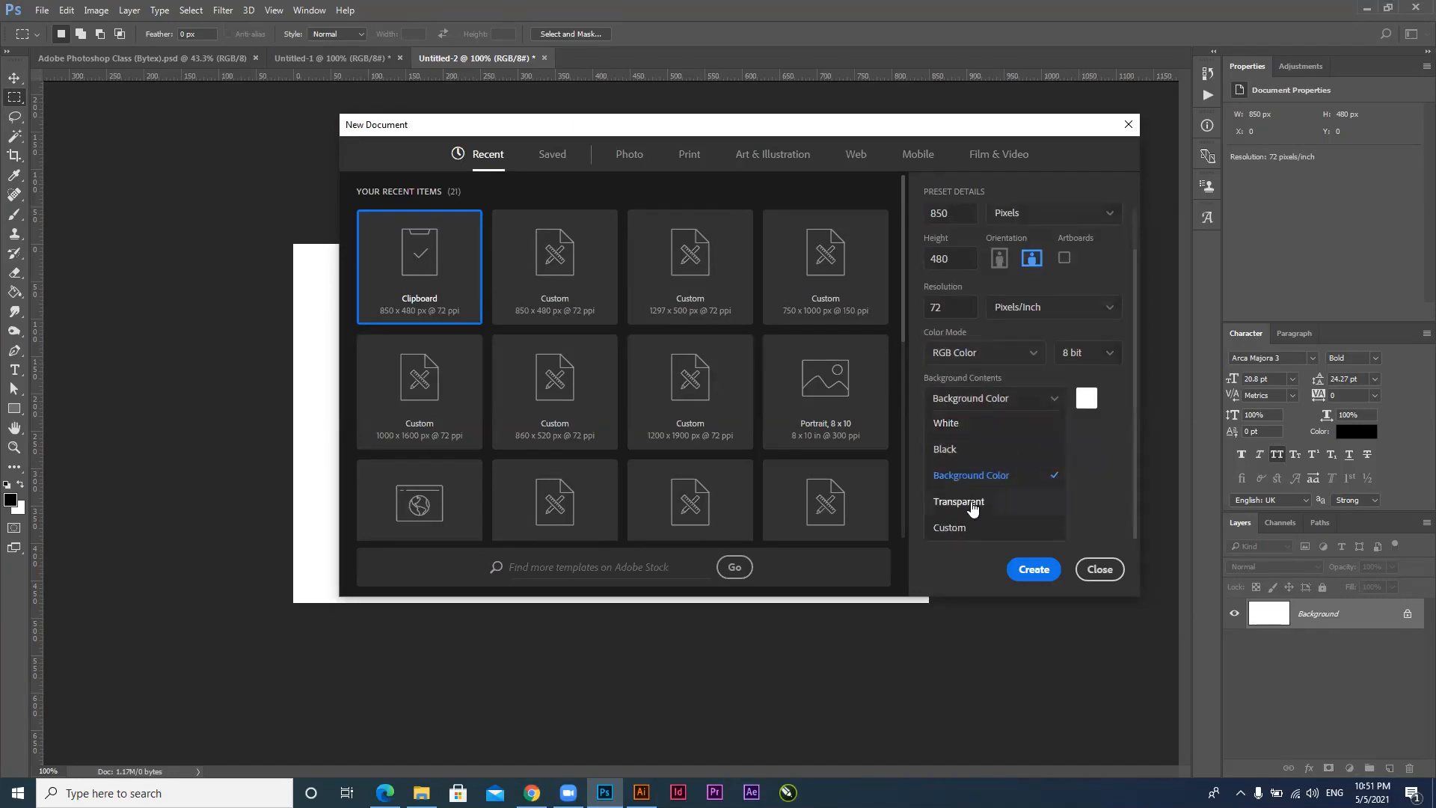
{"action": "left_click", "coordinate": [972, 504]}
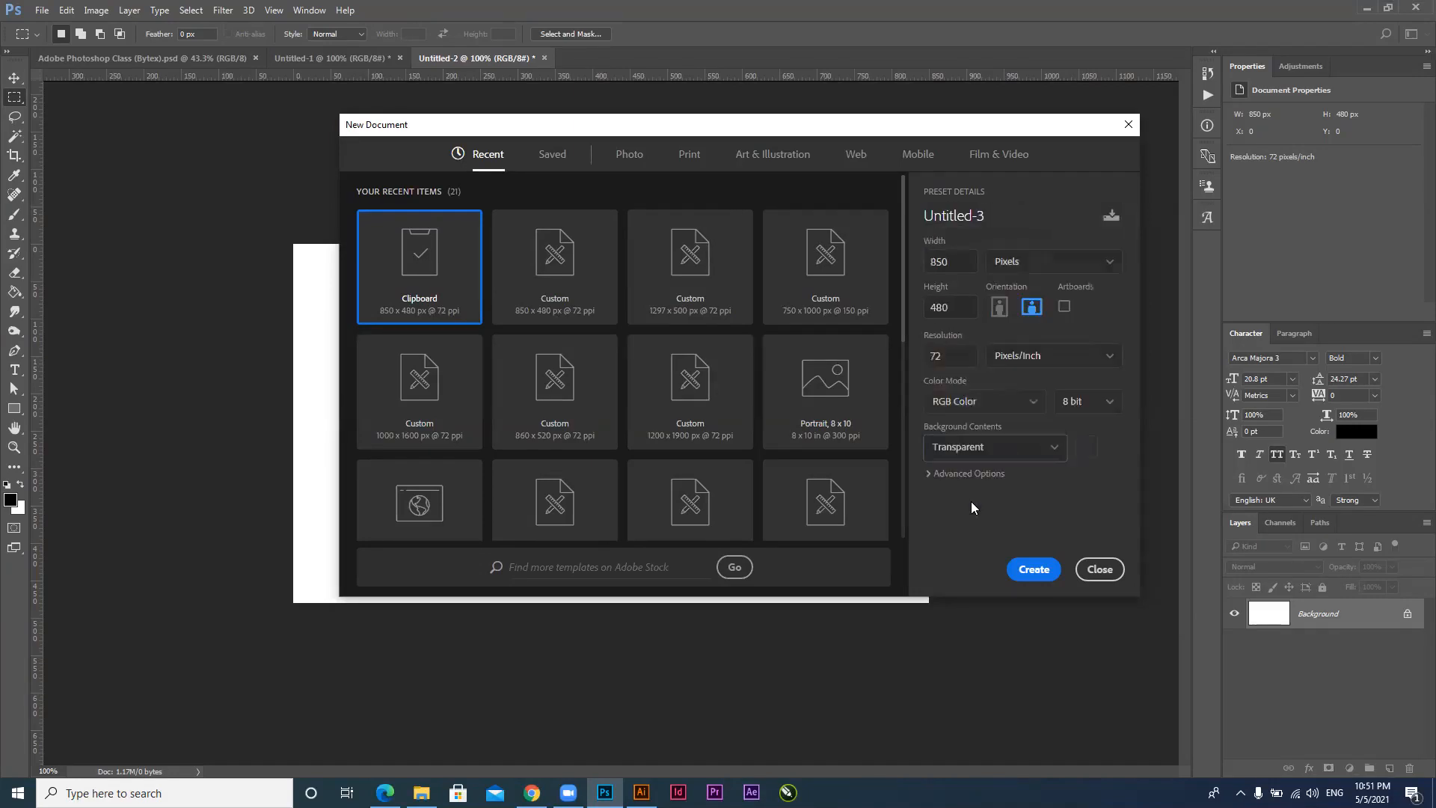
{"action": "left_click", "coordinate": [1040, 569]}
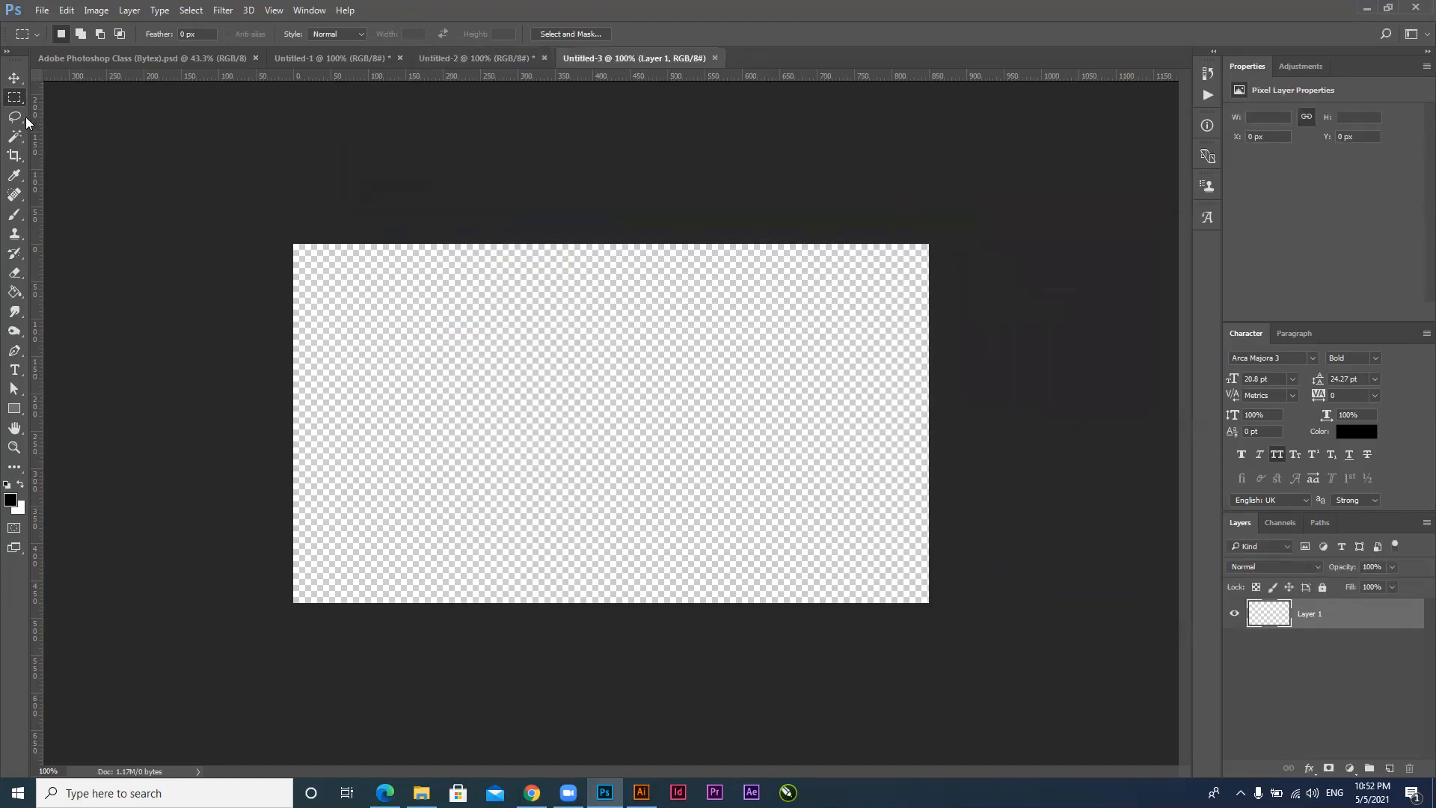
Draw a black ellipse shape about 318 x 382 px near the middle of the transparent canvas
{"action": "left_click", "coordinate": [15, 77]}
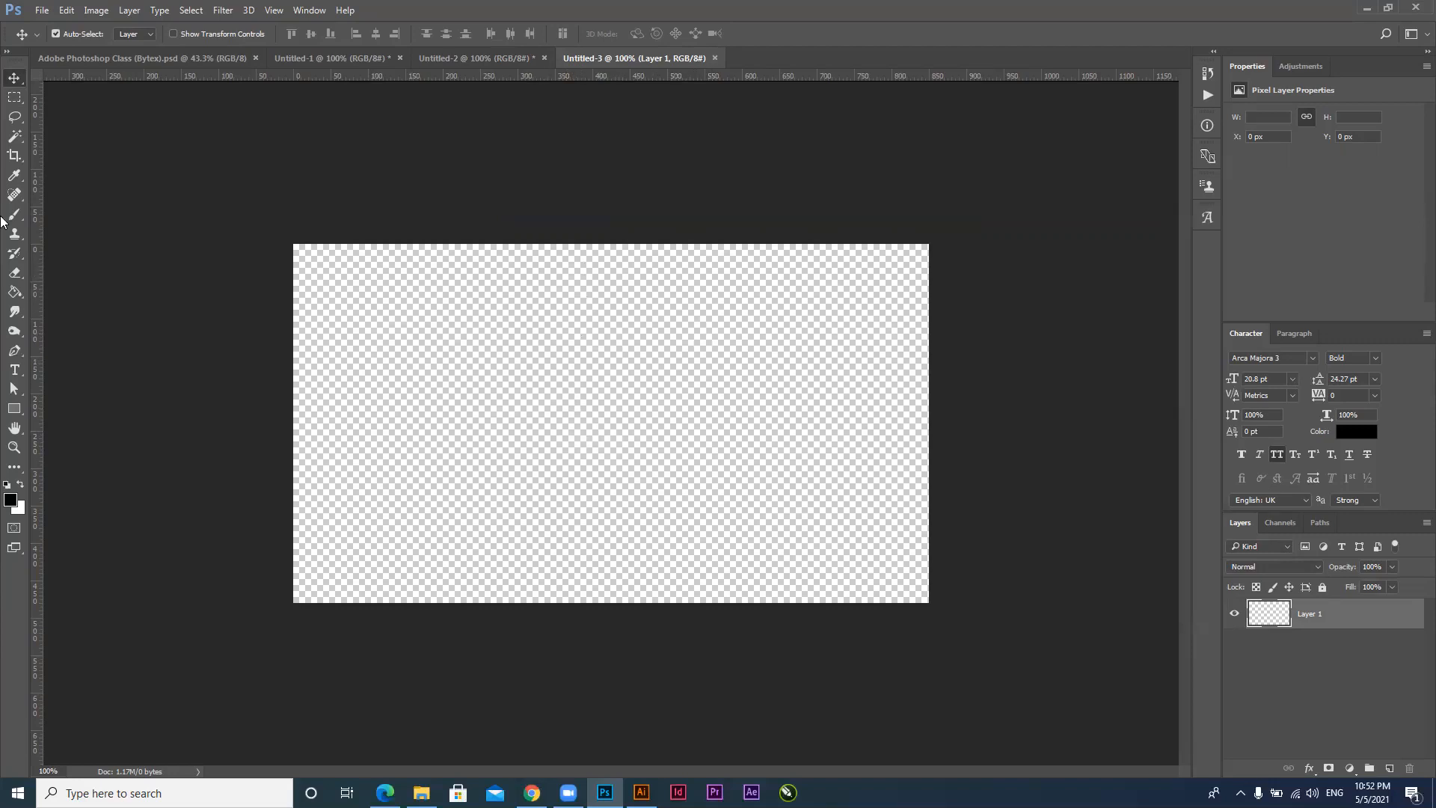
{"action": "left_click", "coordinate": [15, 411]}
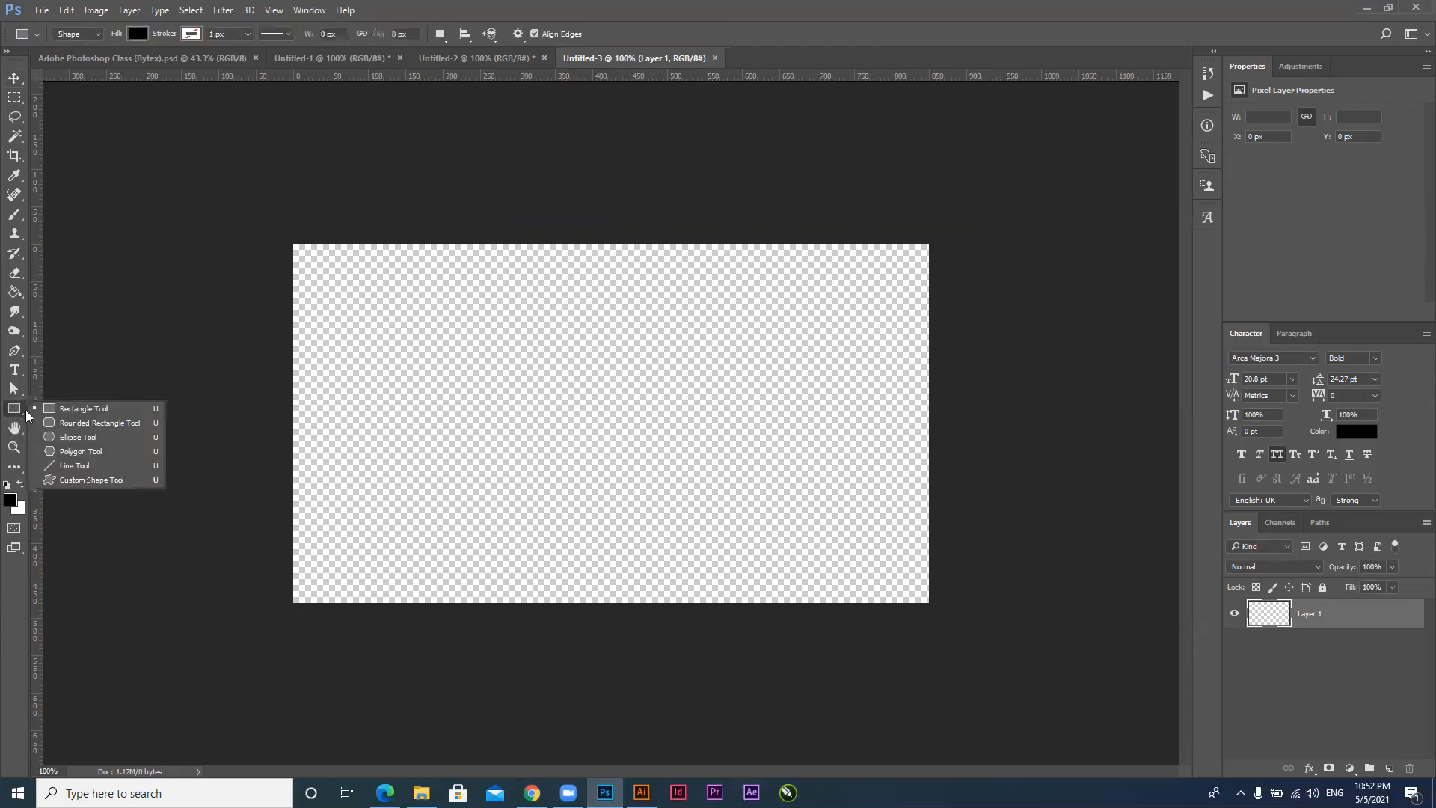
{"action": "left_click", "coordinate": [50, 438]}
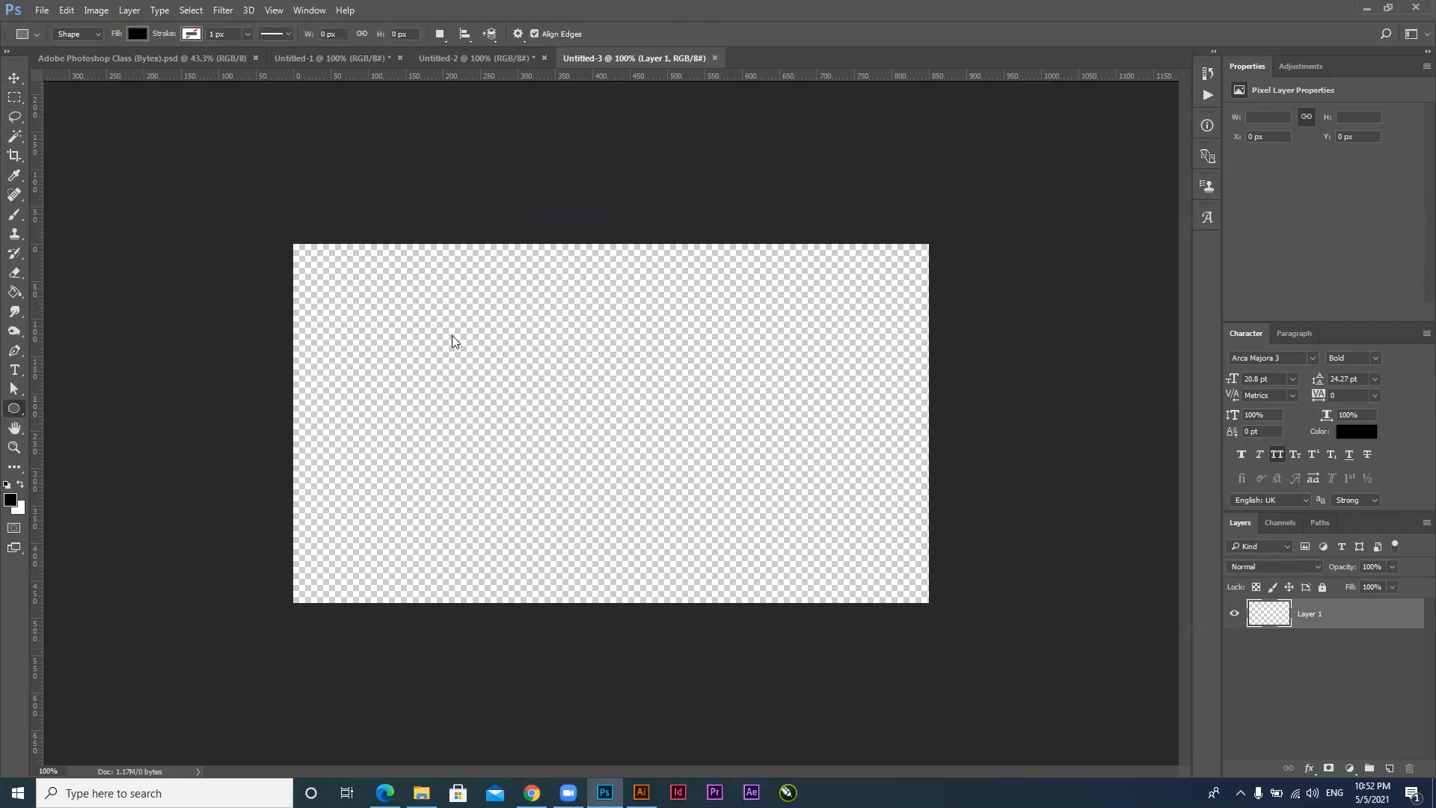
{"action": "left_click", "coordinate": [487, 262]}
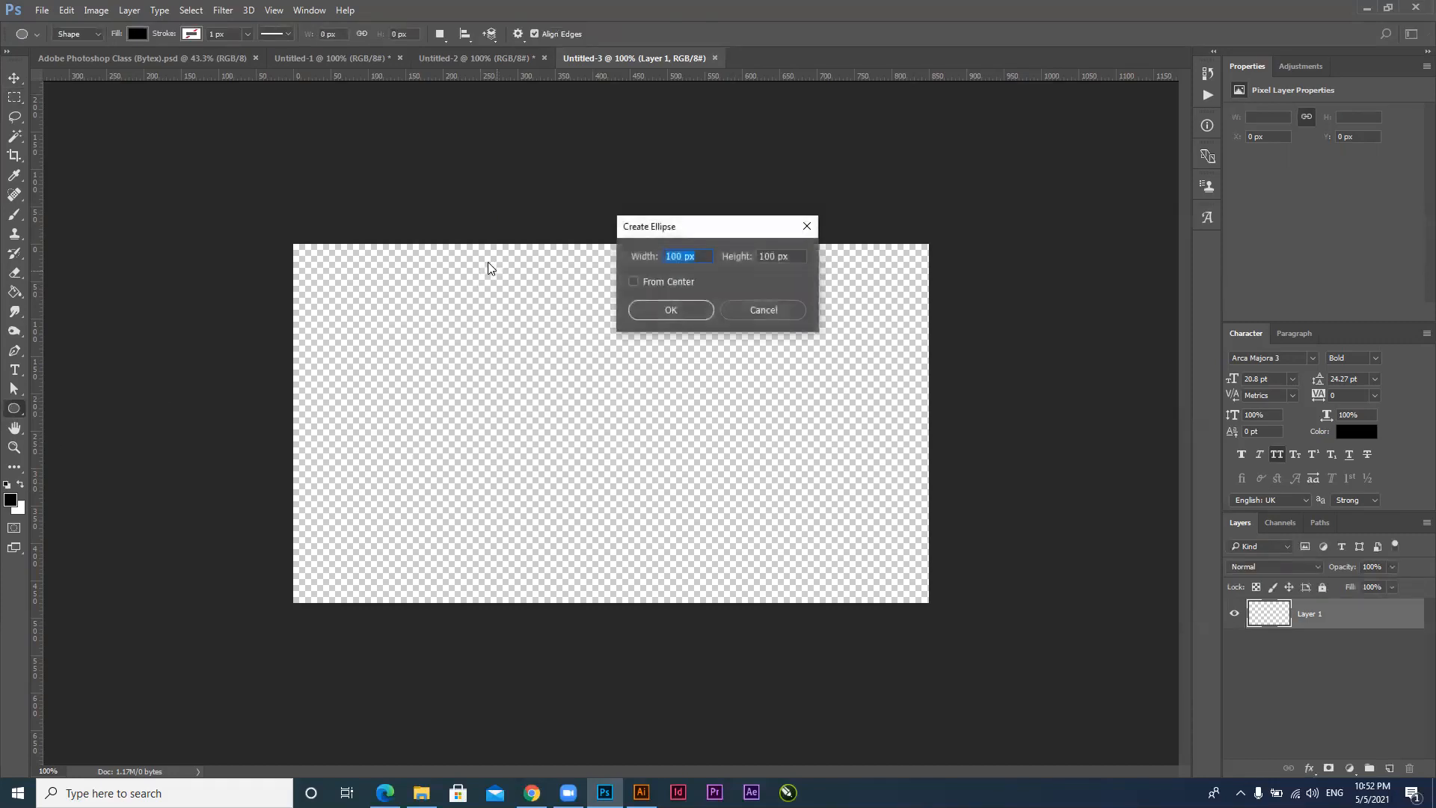
{"action": "key", "text": "Escape"}
{"action": "left_click_drag", "start_coordinate": [514, 277], "coordinate": [720, 551]}
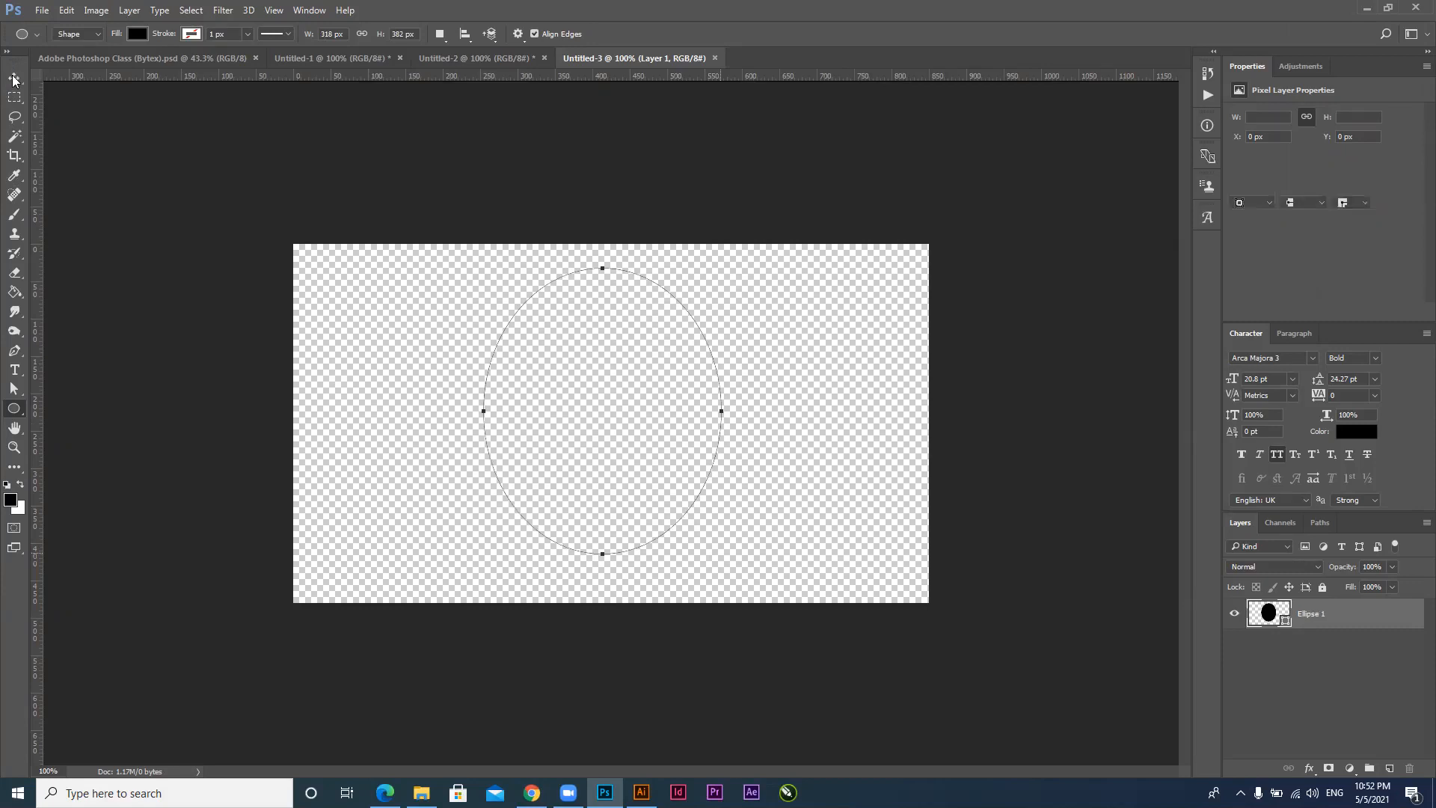
Shift the ellipse slightly with the Move tool, and nudge it 4 px left and 1 px up
{"action": "left_click", "coordinate": [14, 77]}
{"action": "left_click_drag", "start_coordinate": [634, 487], "coordinate": [640, 499]}
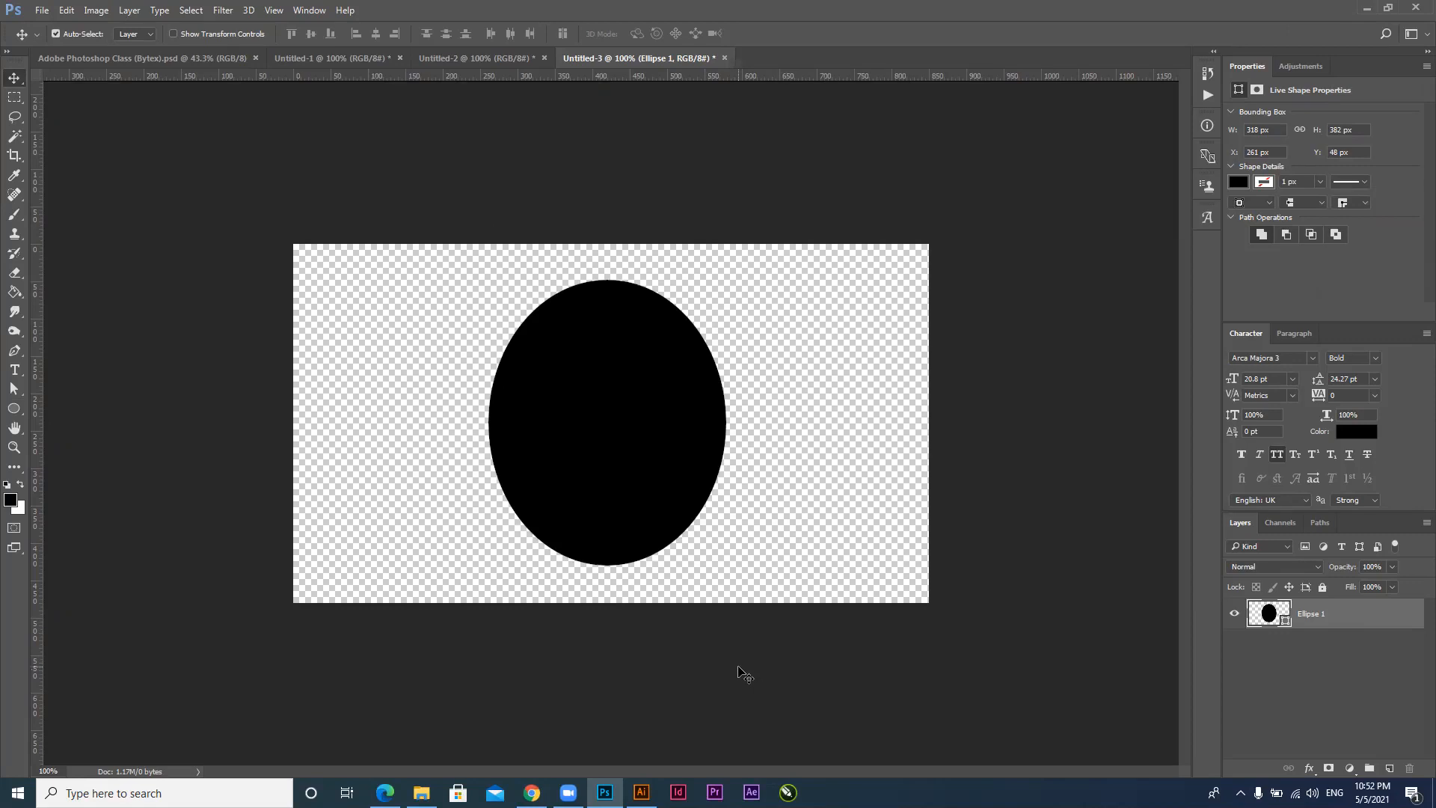
{"action": "mouse_move", "coordinate": [628, 445]}
{"action": "left_mouse_down"}
{"action": "mouse_move", "coordinate": [619, 429]}
{"action": "mouse_move", "coordinate": [621, 445]}
{"action": "left_mouse_up"}
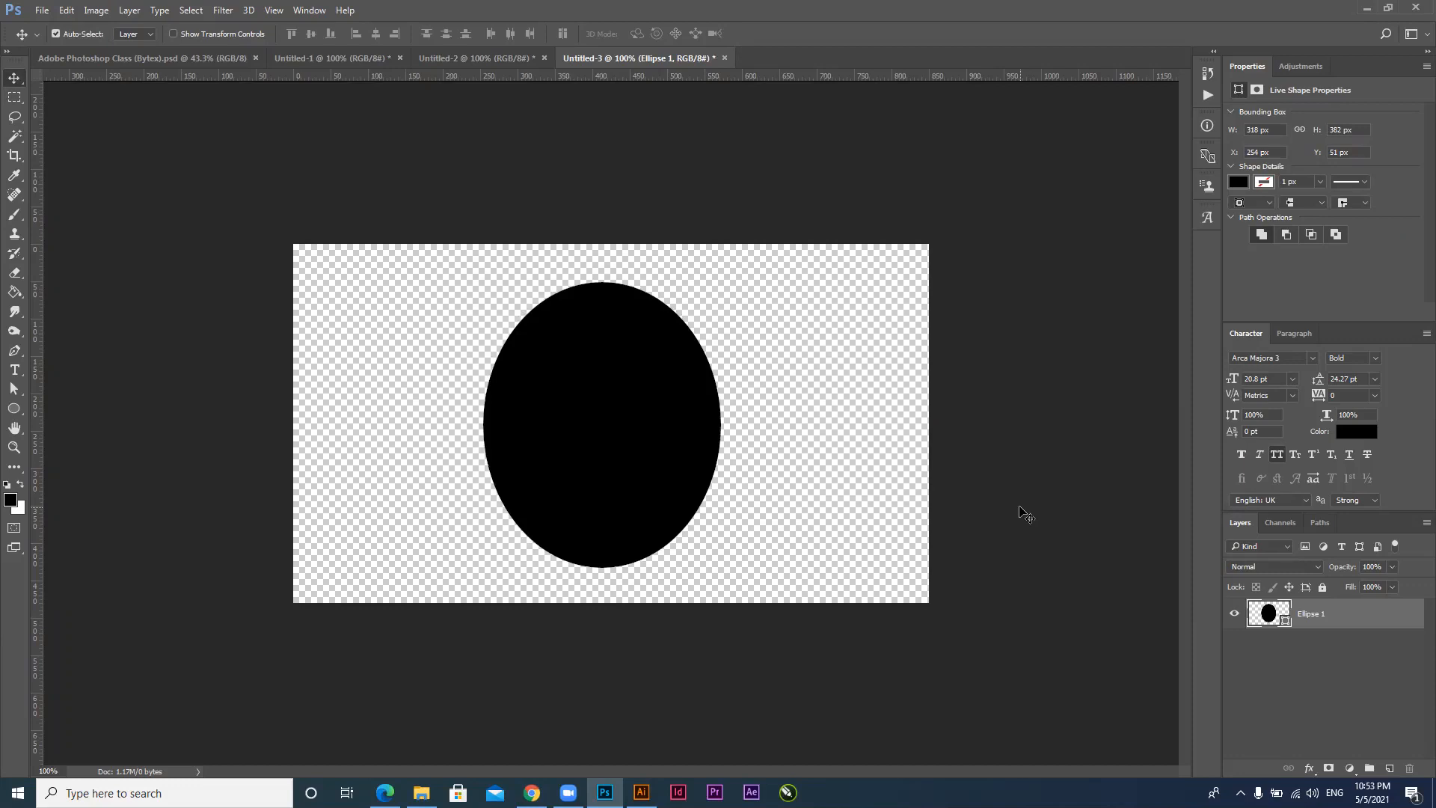
{"action": "key", "text": "Left"}
{"action": "key", "text": "Left"}
{"action": "key", "text": "Left"}
{"action": "key", "text": "Left"}
{"action": "key", "text": "Up"}
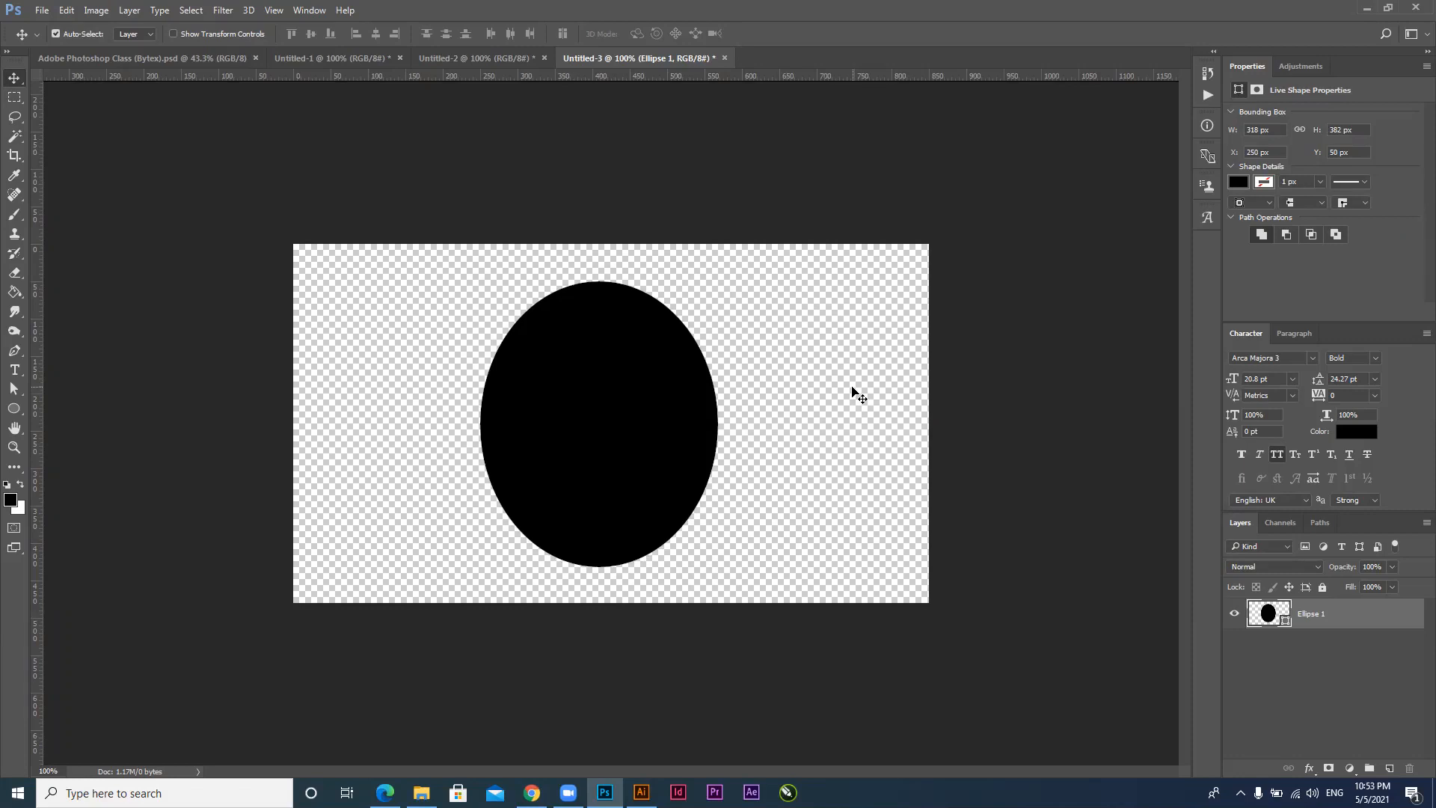
Close the ellipse document without saving it, and create a new one from the Letter print preset, 8.5 x 11 in at 300 ppi
{"action": "key", "text": "ctrl+w"}
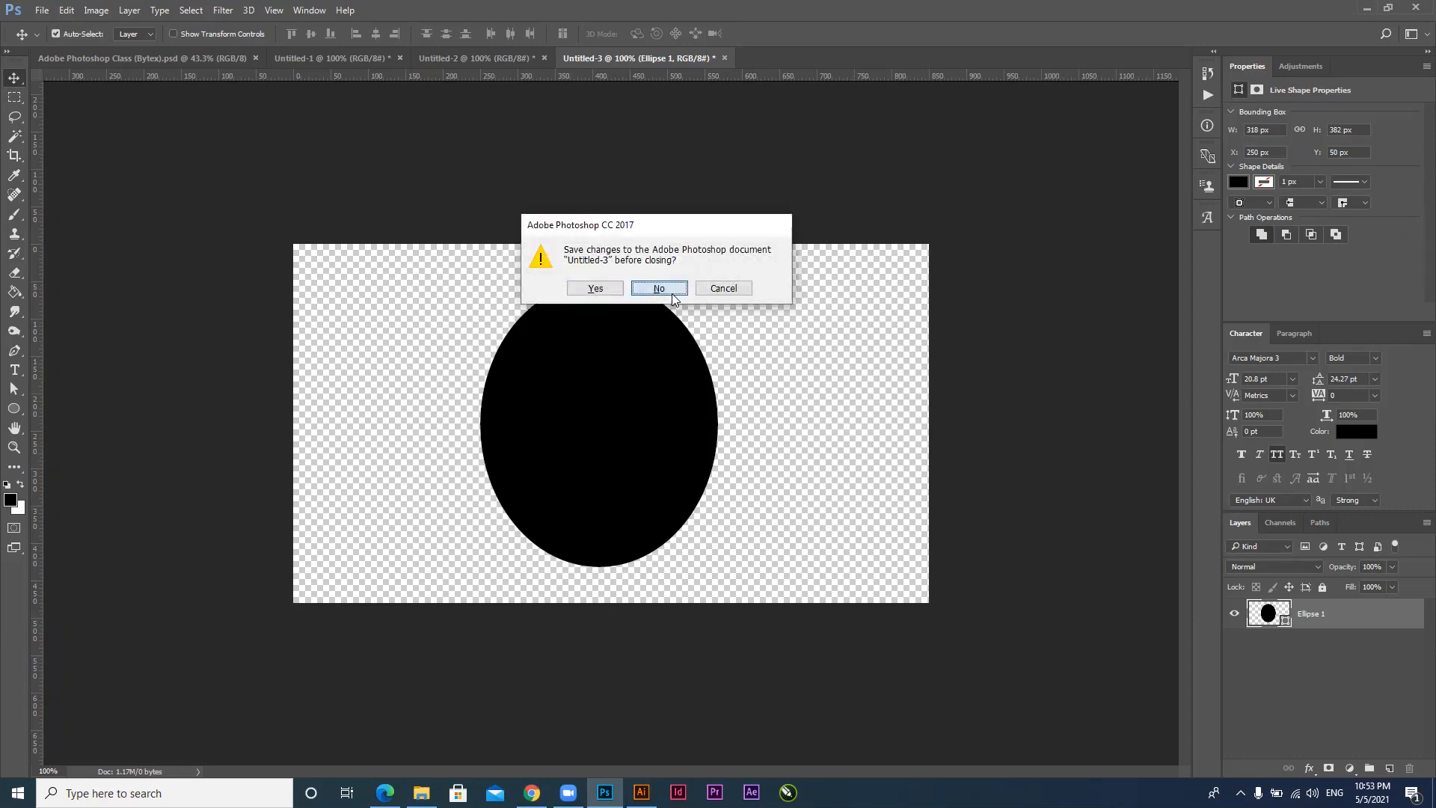
{"action": "left_click", "coordinate": [673, 298]}
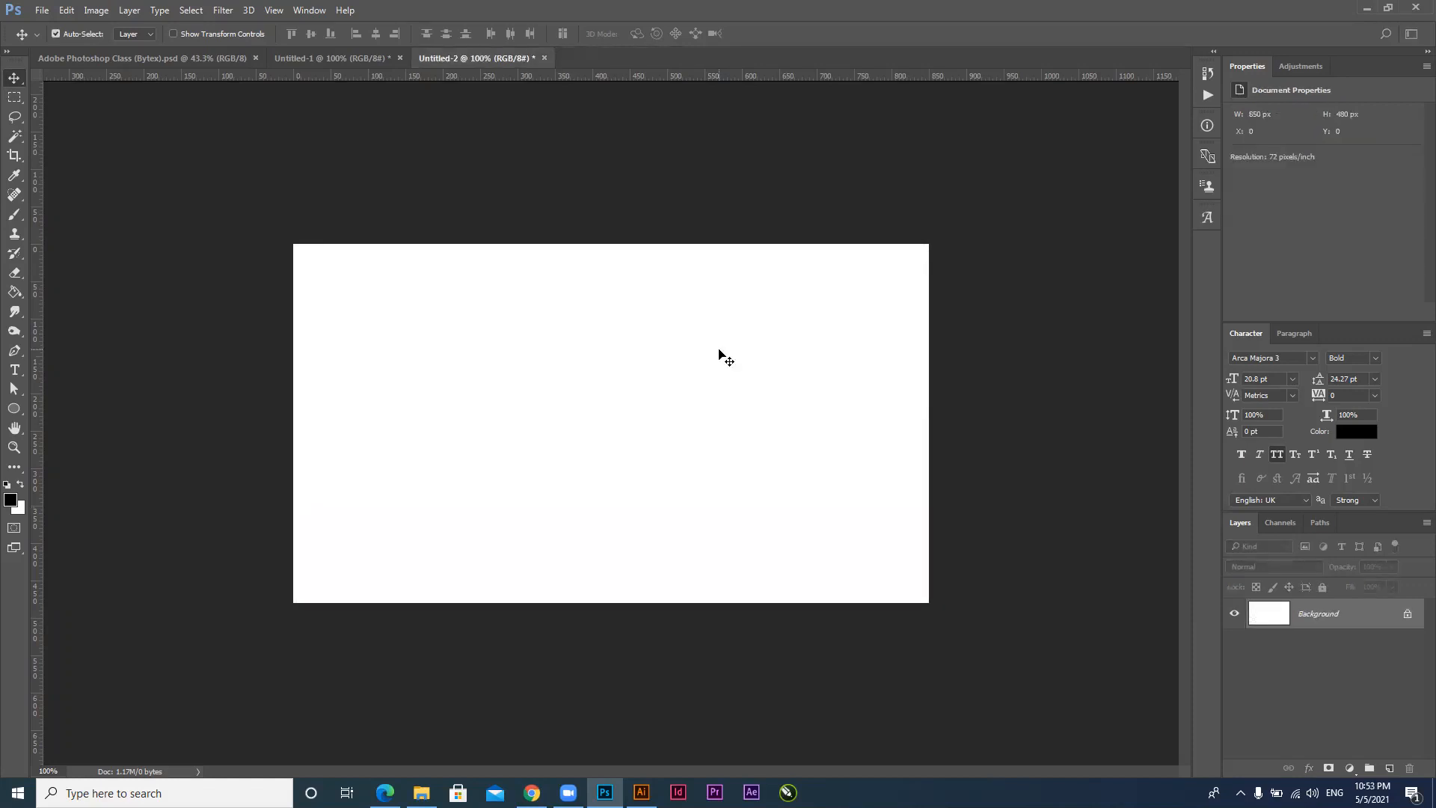
{"action": "key", "text": "ctrl+n"}
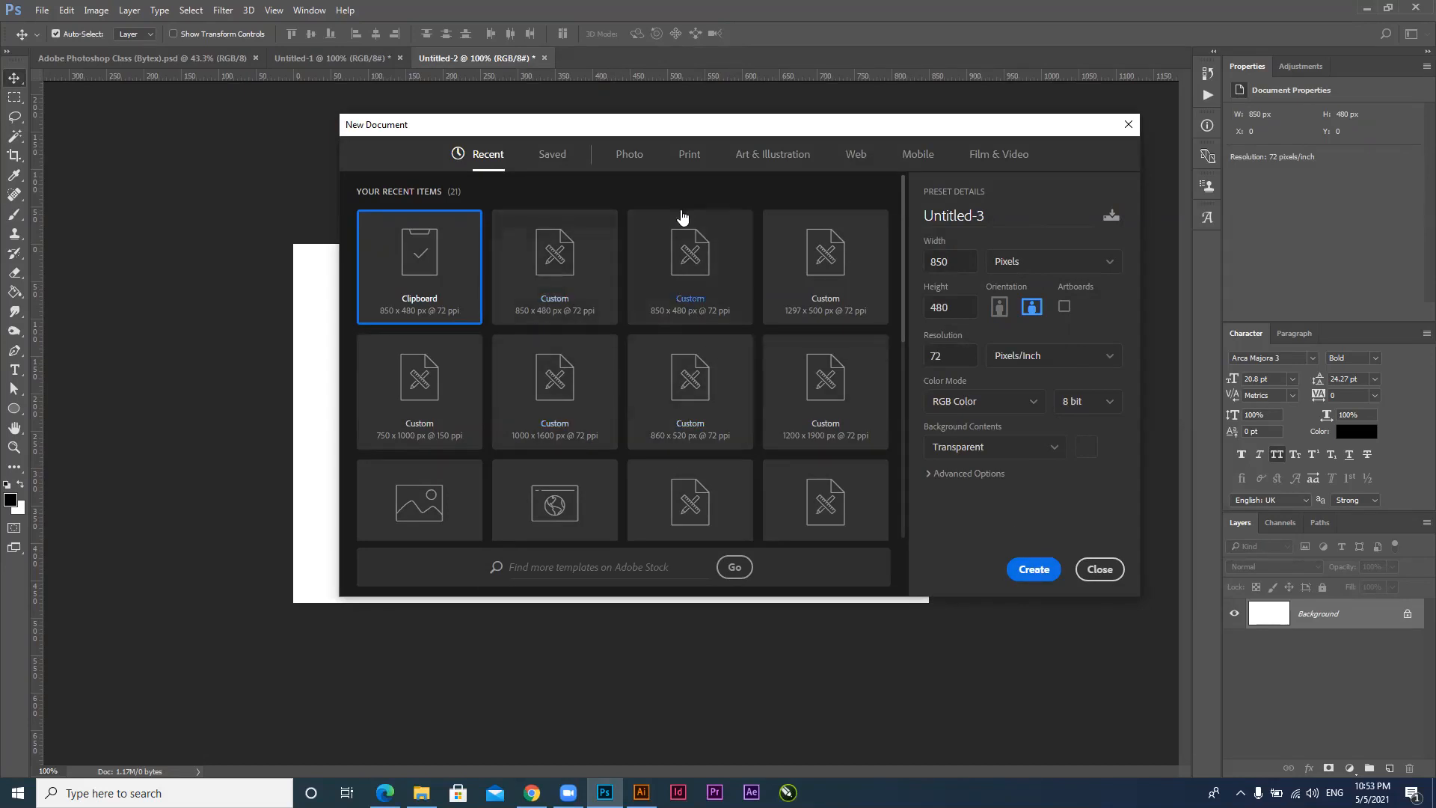
{"action": "left_click", "coordinate": [691, 159]}
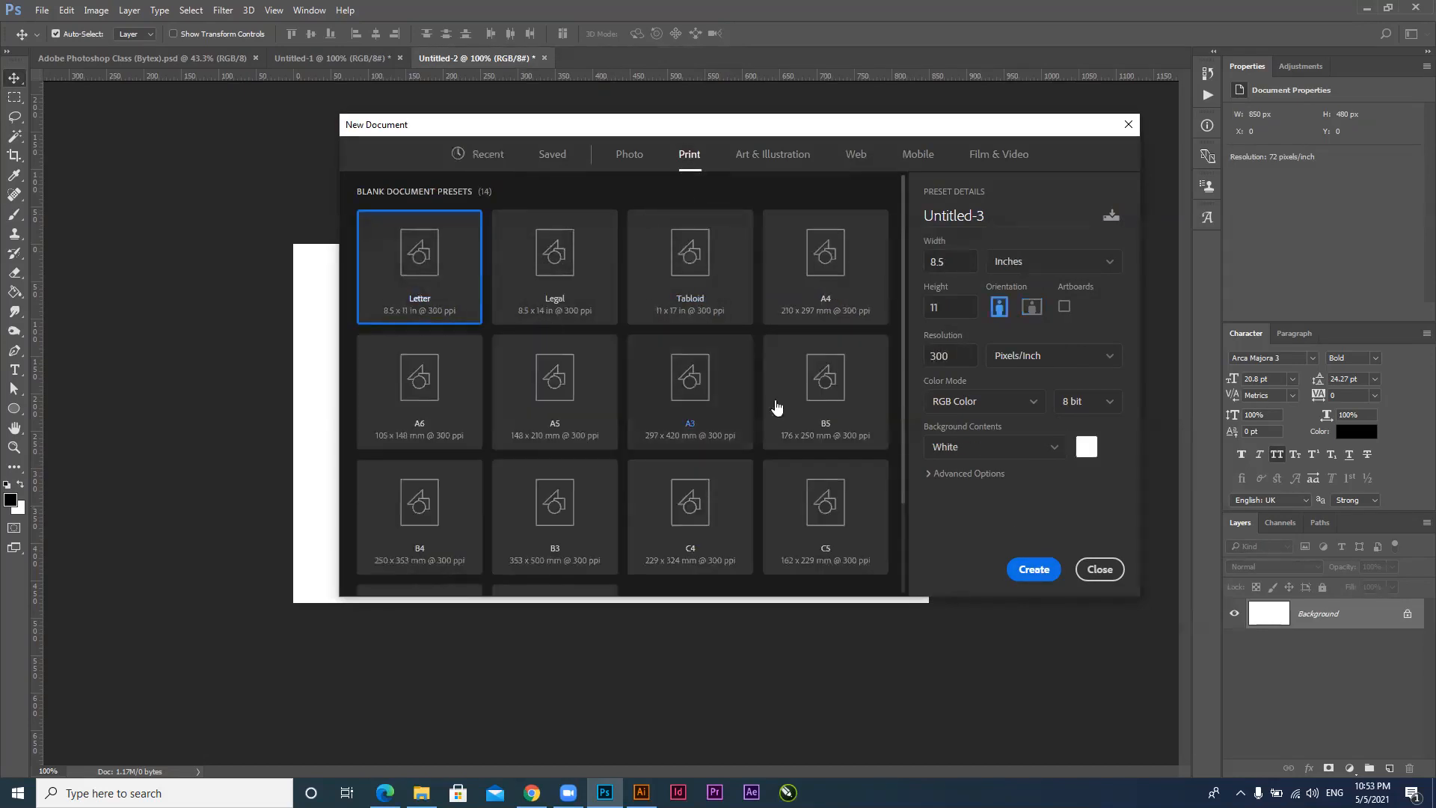
{"action": "left_click", "coordinate": [1026, 570]}
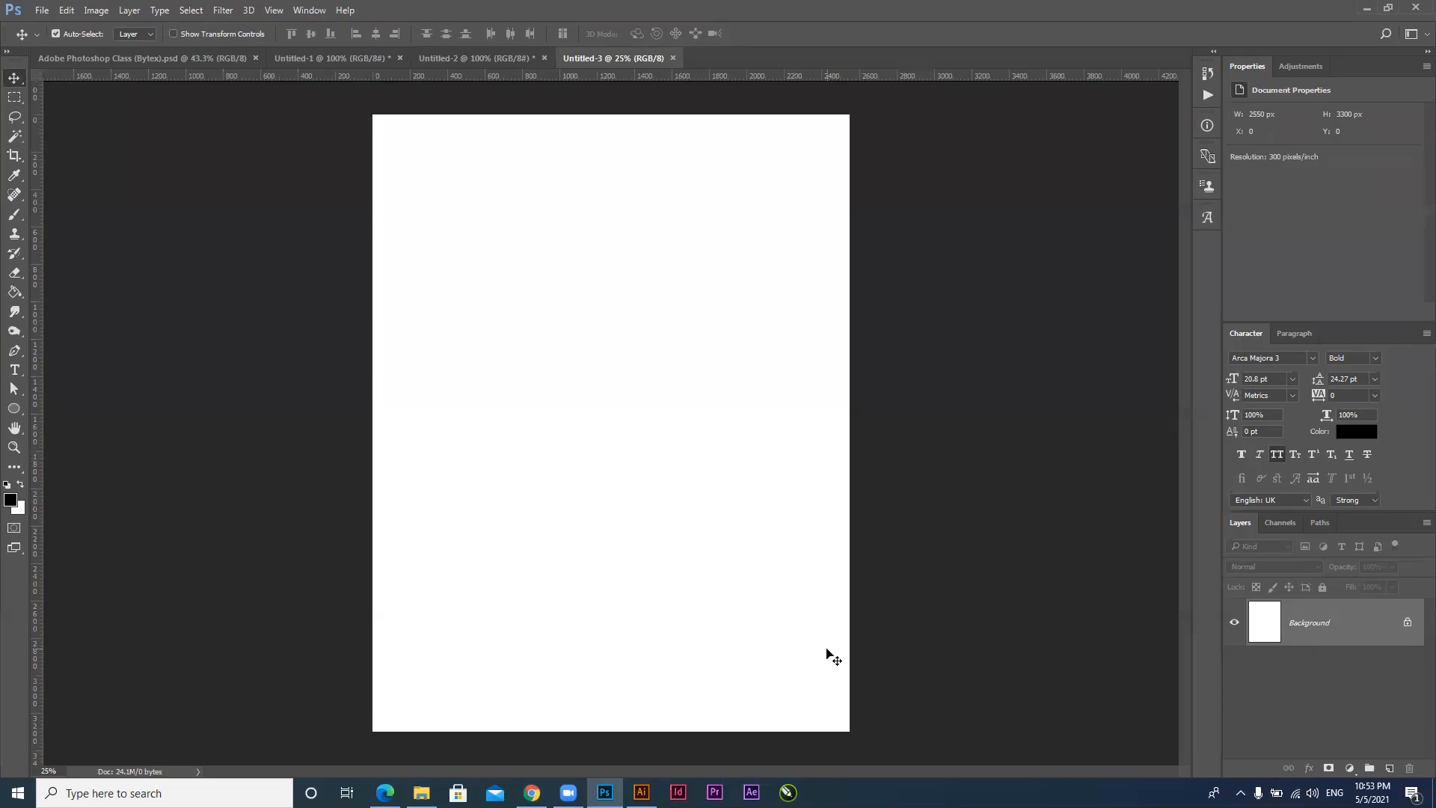
Create another document from the Letter print preset, 8.5 x 11 in at 300 ppi, without artboards
{"action": "left_click_drag", "start_coordinate": [679, 547], "coordinate": [632, 540]}
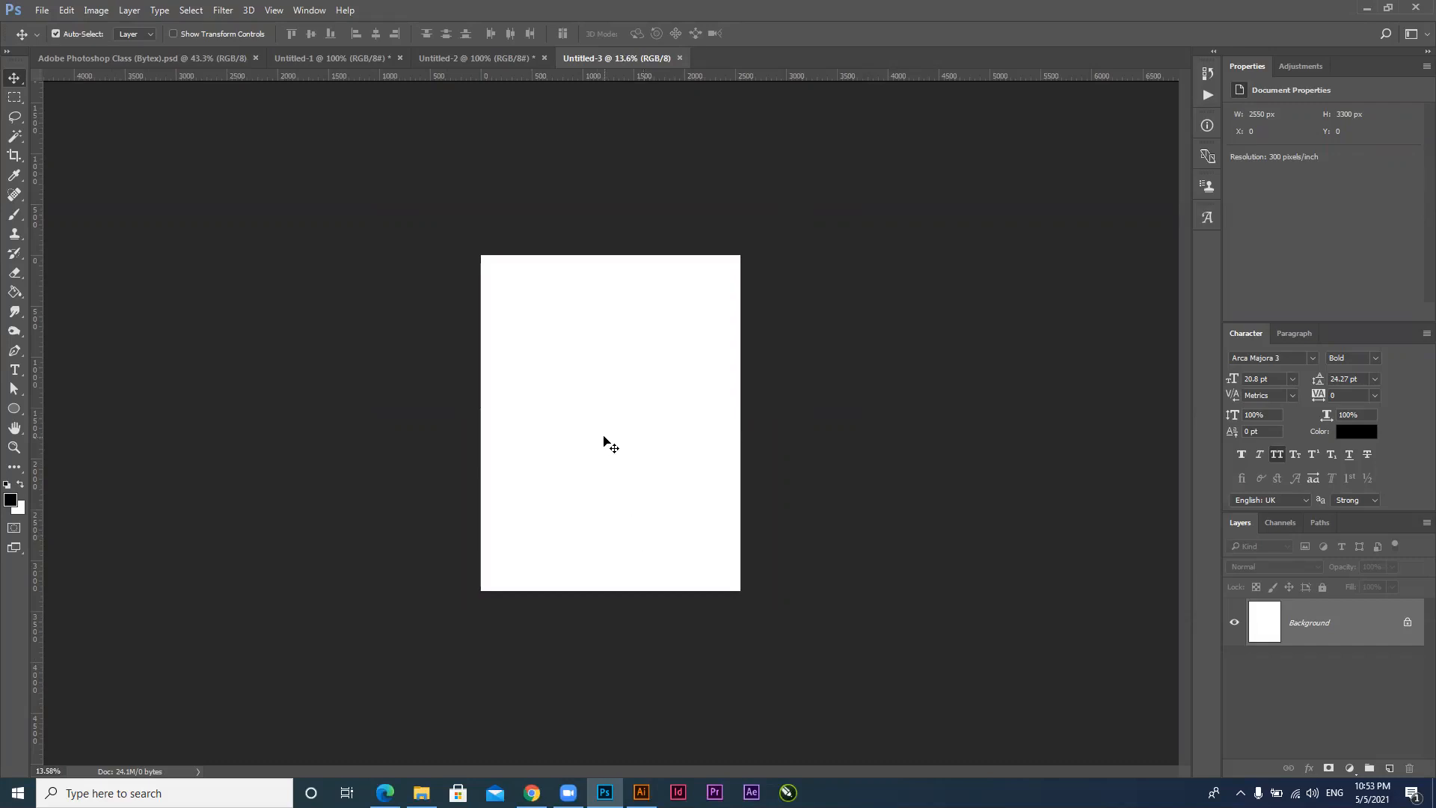
{"action": "key", "text": "ctrl+n"}
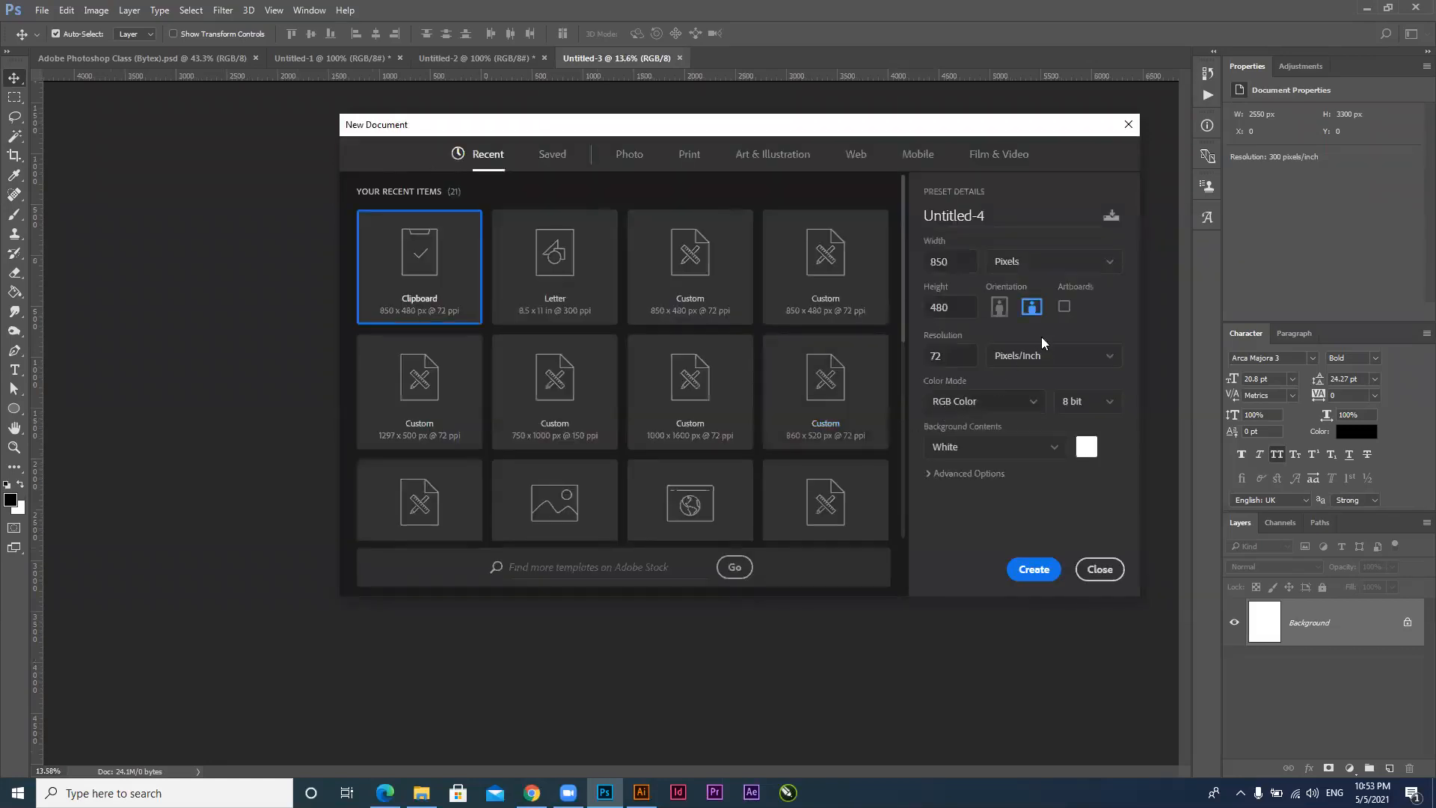
{"action": "left_click", "coordinate": [1064, 310]}
{"action": "left_click", "coordinate": [689, 154]}
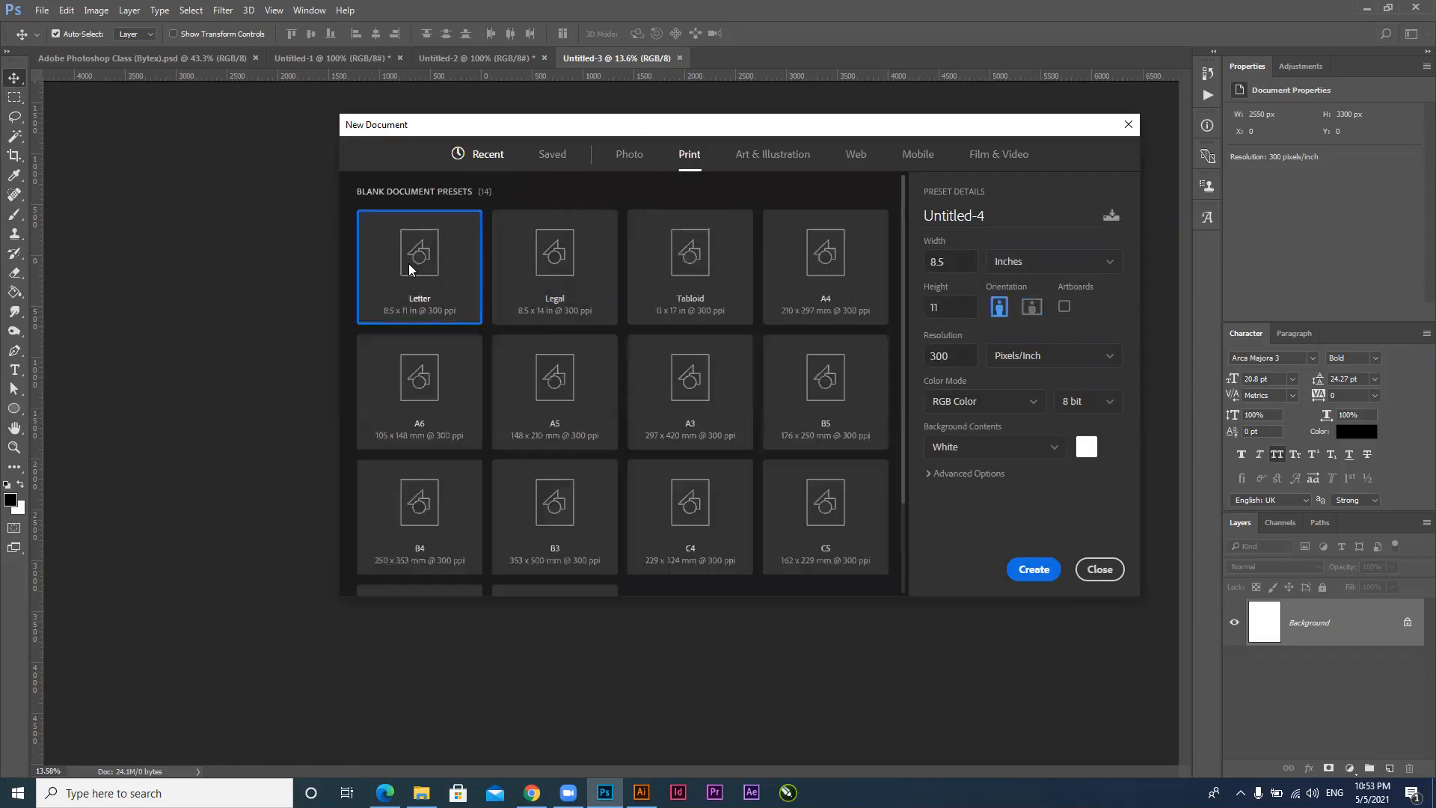
{"action": "left_click", "coordinate": [1028, 572]}
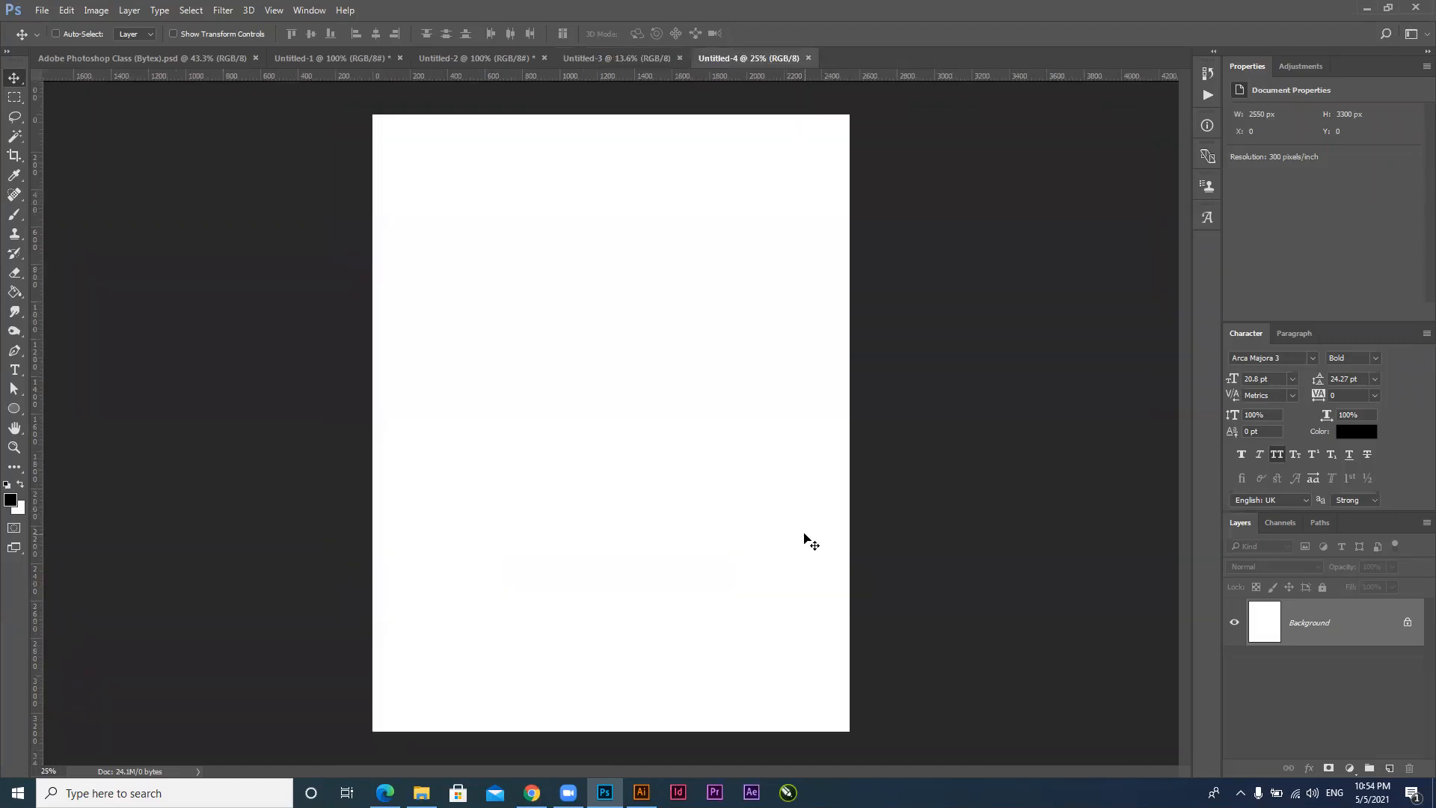
Create a Letter print document, 8.5 x 11 in at 300 ppi in RGB Color, with artboards enabled
{"action": "key", "text": "ctrl+n"}
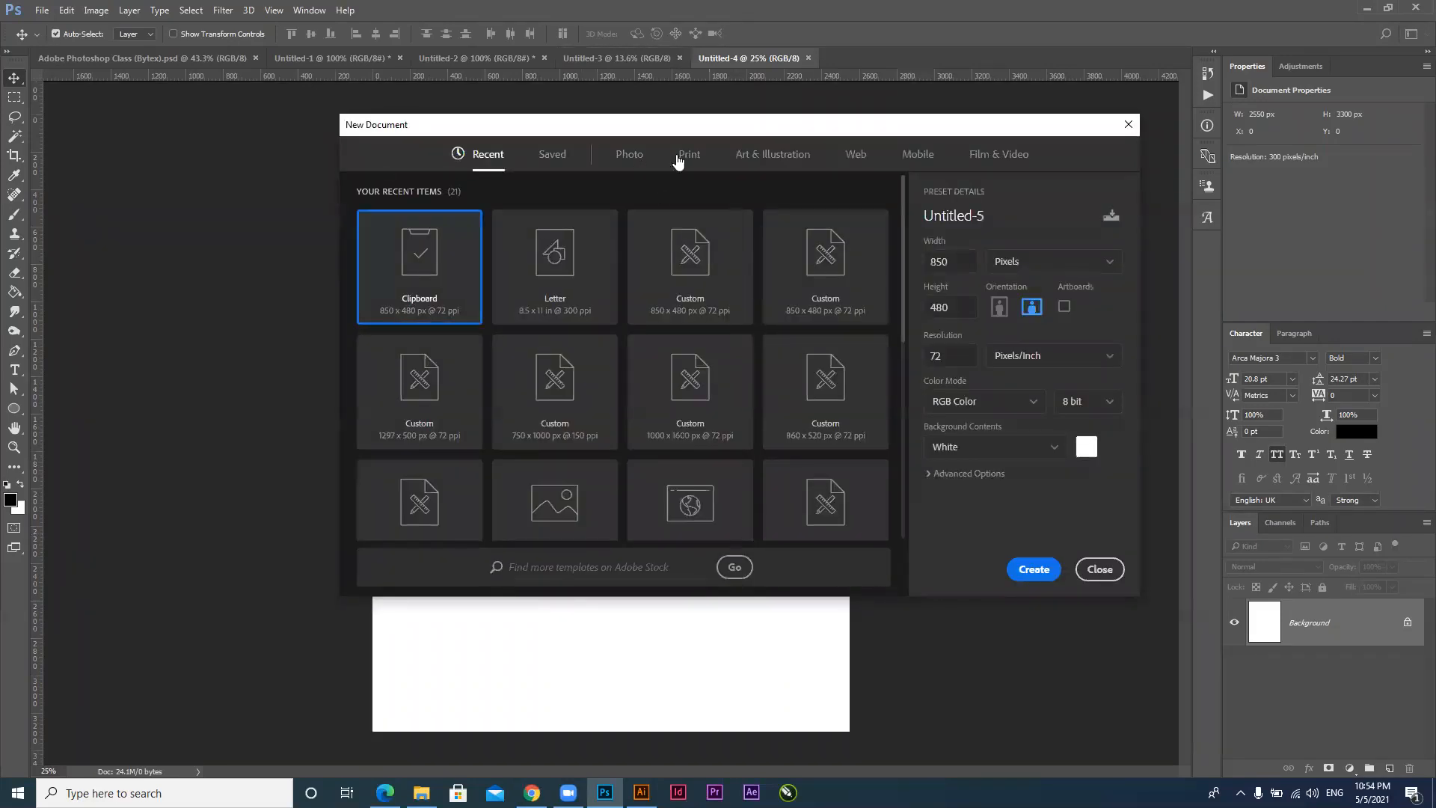
{"action": "left_click", "coordinate": [688, 157]}
{"action": "left_click", "coordinate": [432, 282]}
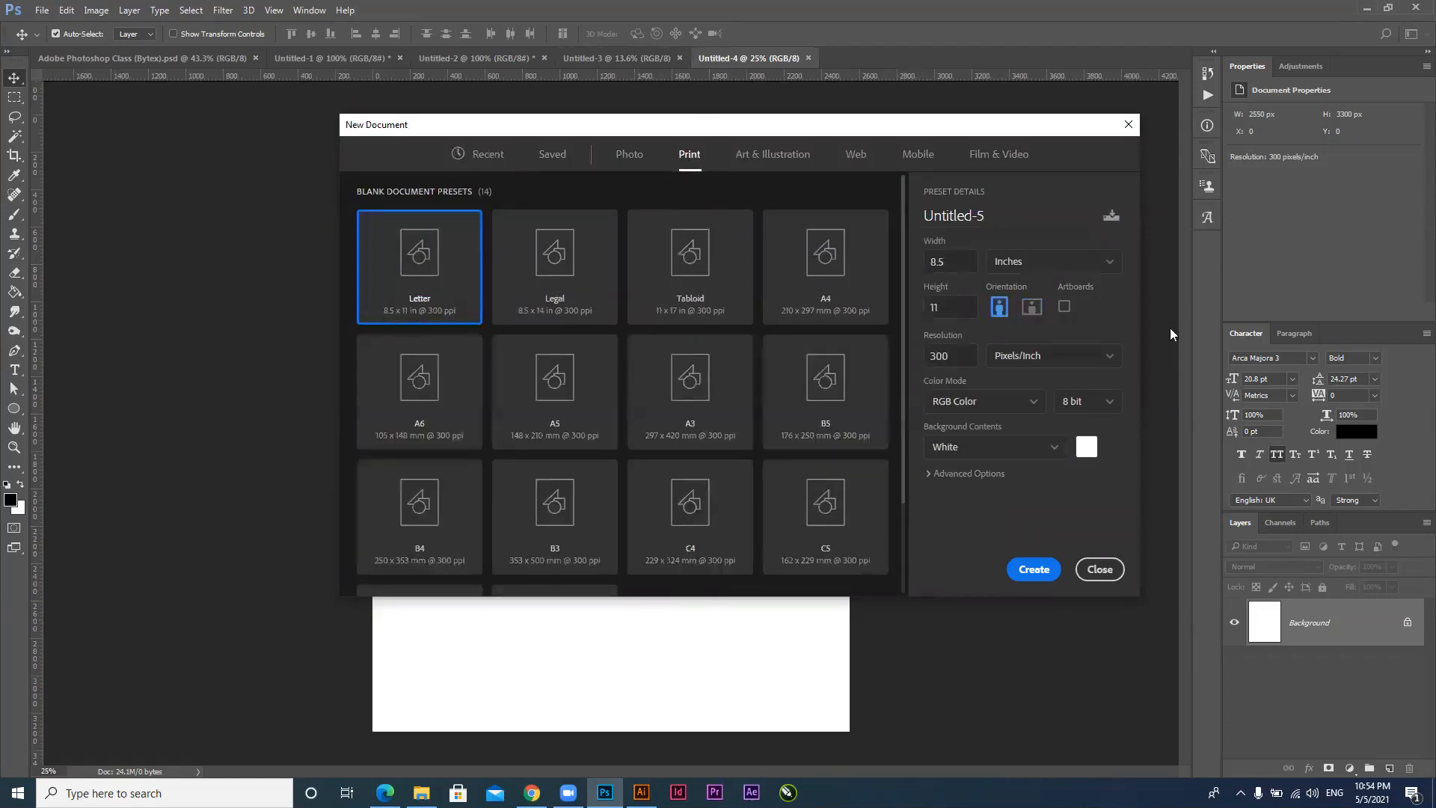
{"action": "left_click", "coordinate": [1064, 308]}
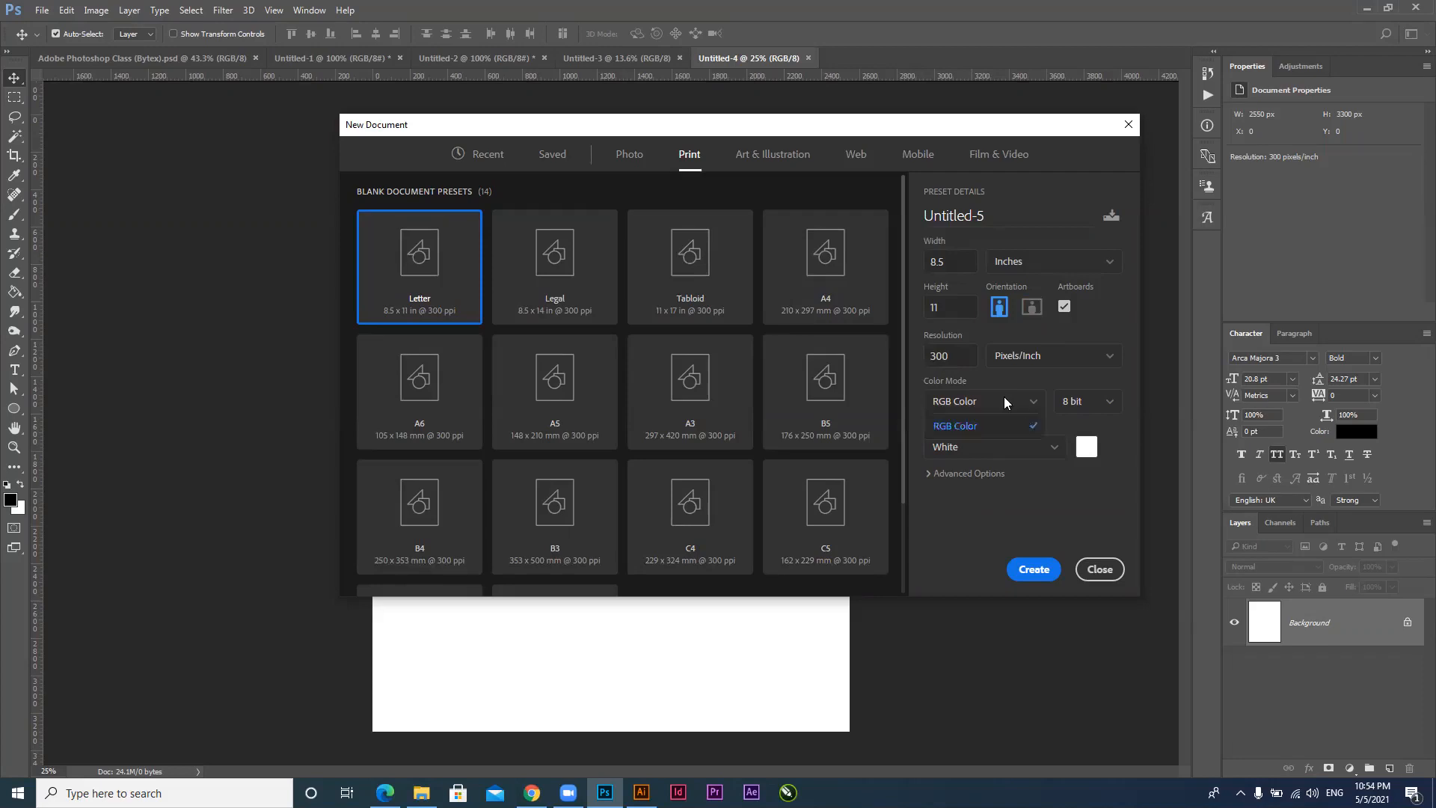
{"action": "left_click", "coordinate": [983, 403]}
{"action": "left_click", "coordinate": [1035, 512]}
{"action": "left_click", "coordinate": [959, 404]}
{"action": "left_click", "coordinate": [1018, 537]}
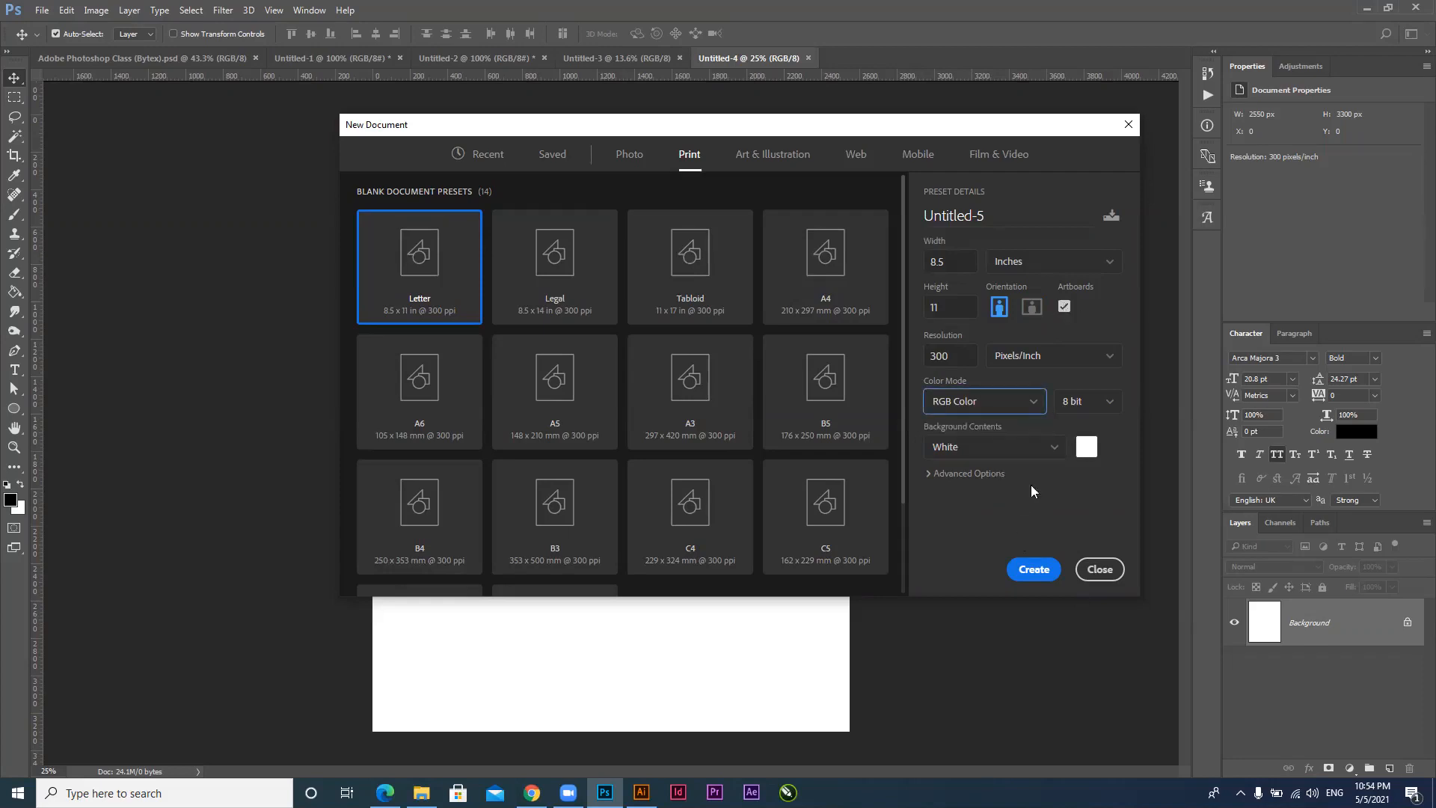
{"action": "left_click", "coordinate": [1034, 569]}
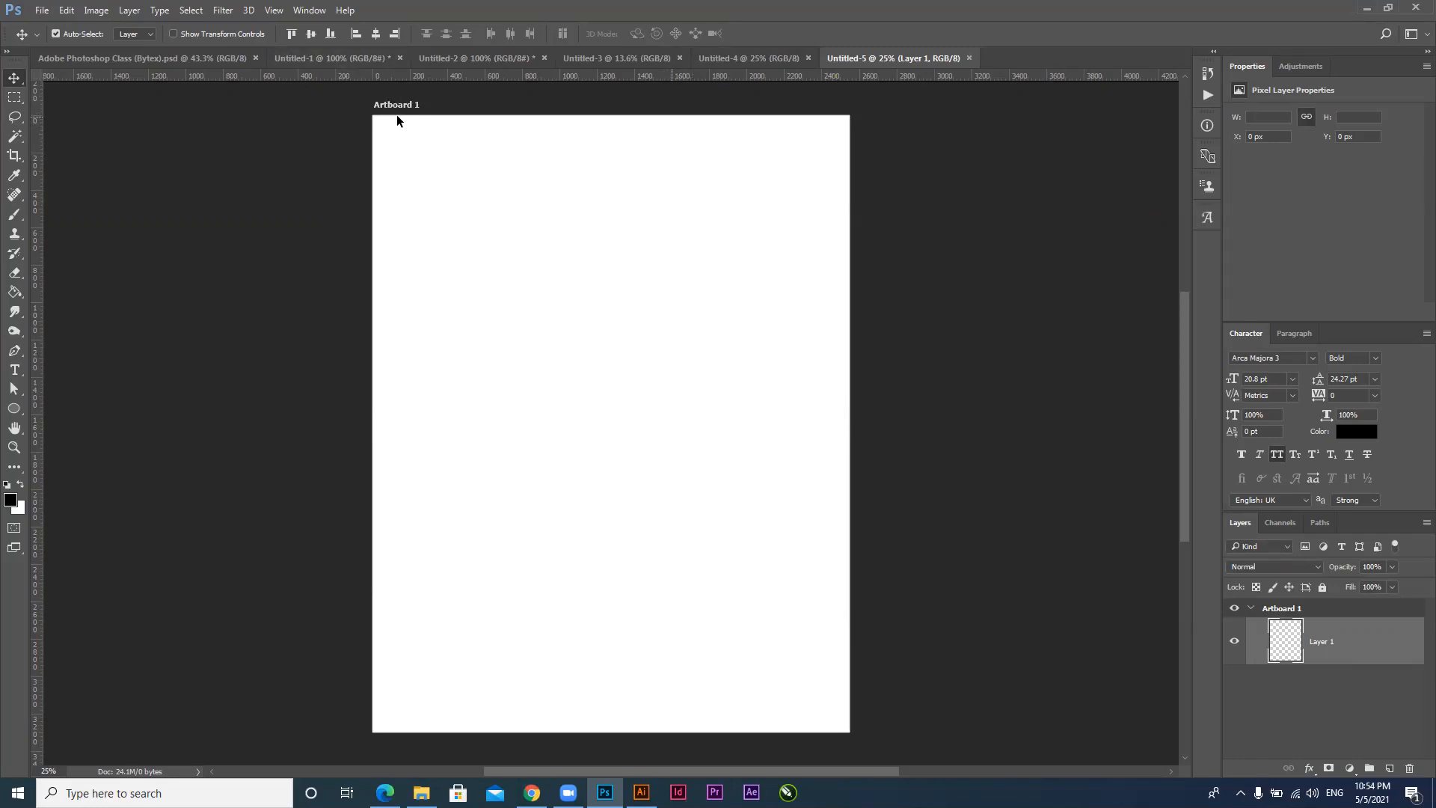
Select Artboard 1 with the Artboard tool, and return to the Move tool
{"action": "scroll", "coordinate": [553, 342], "scroll_direction": "down", "scroll_amount": 3}
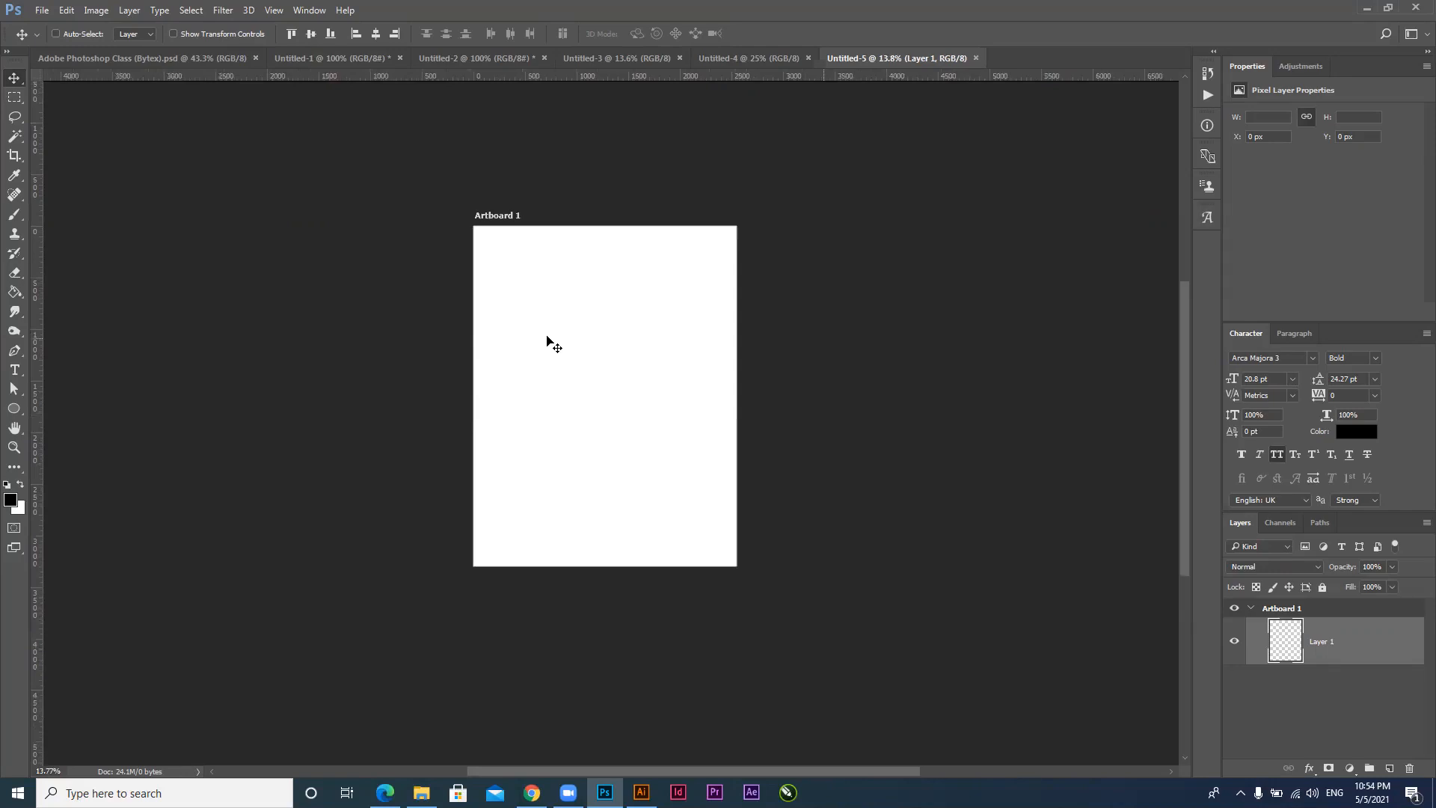
{"action": "left_click_drag", "start_coordinate": [628, 404], "coordinate": [576, 402]}
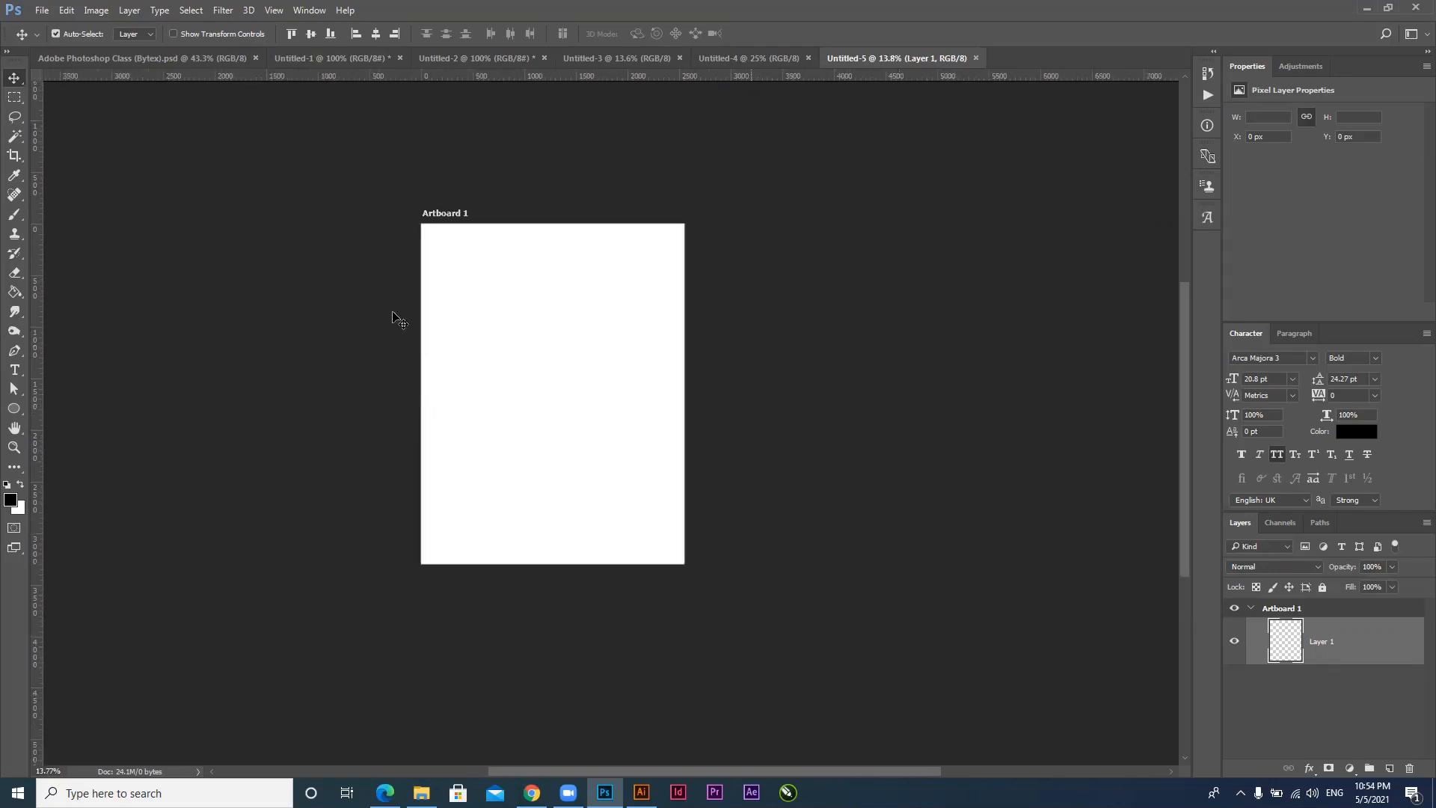
{"action": "right_click", "coordinate": [14, 77]}
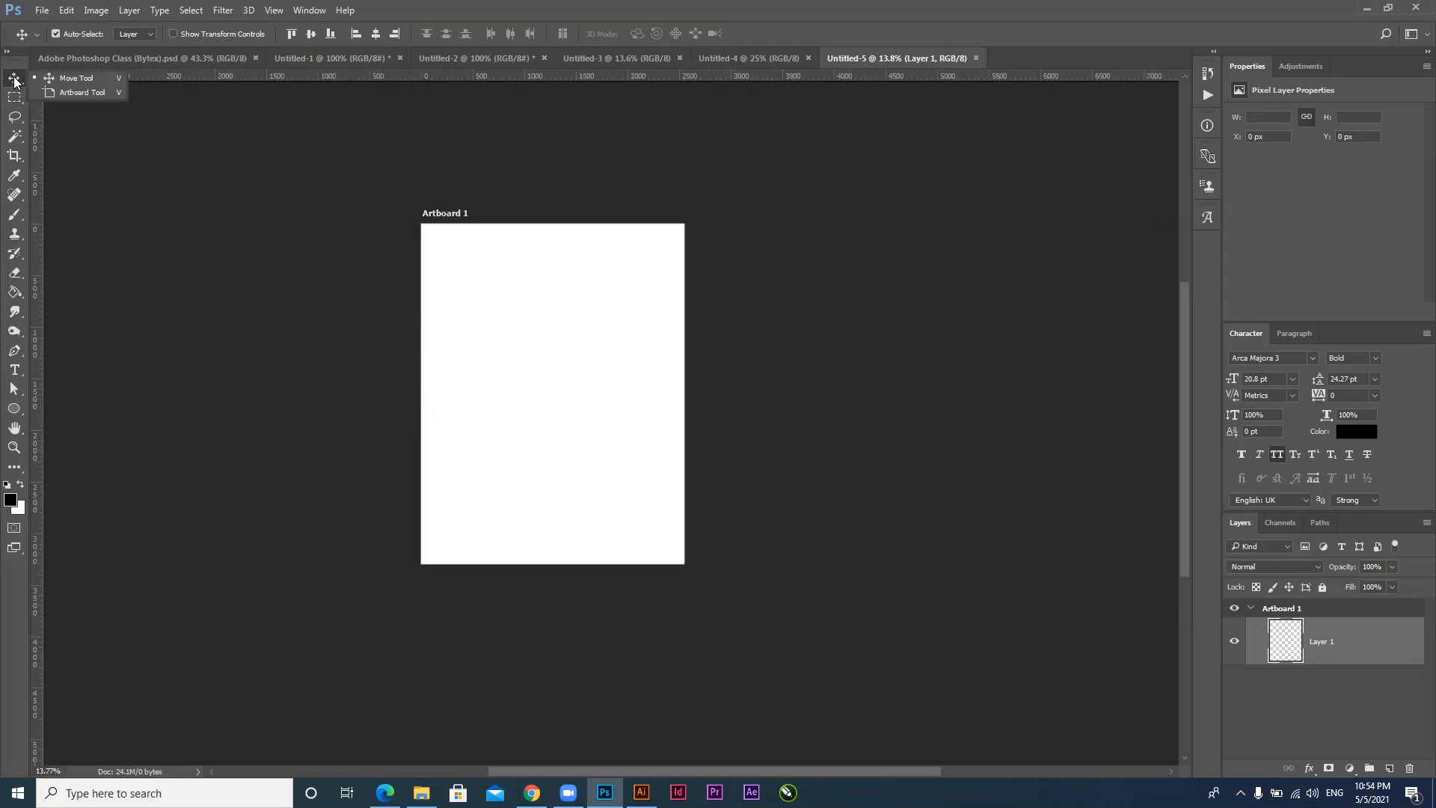
{"action": "left_click", "coordinate": [52, 92]}
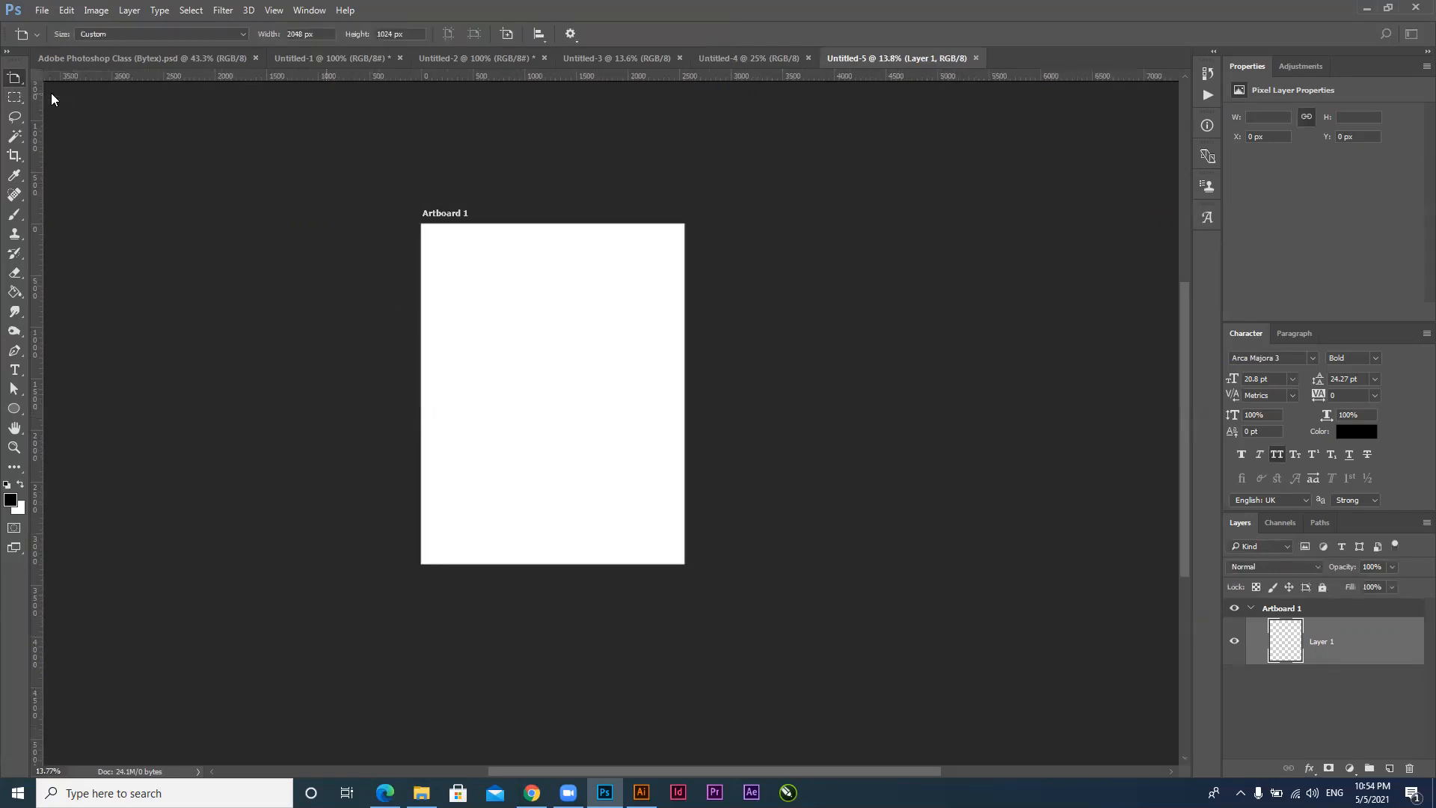
{"action": "left_click", "coordinate": [612, 378]}
{"action": "key", "text": "v"}
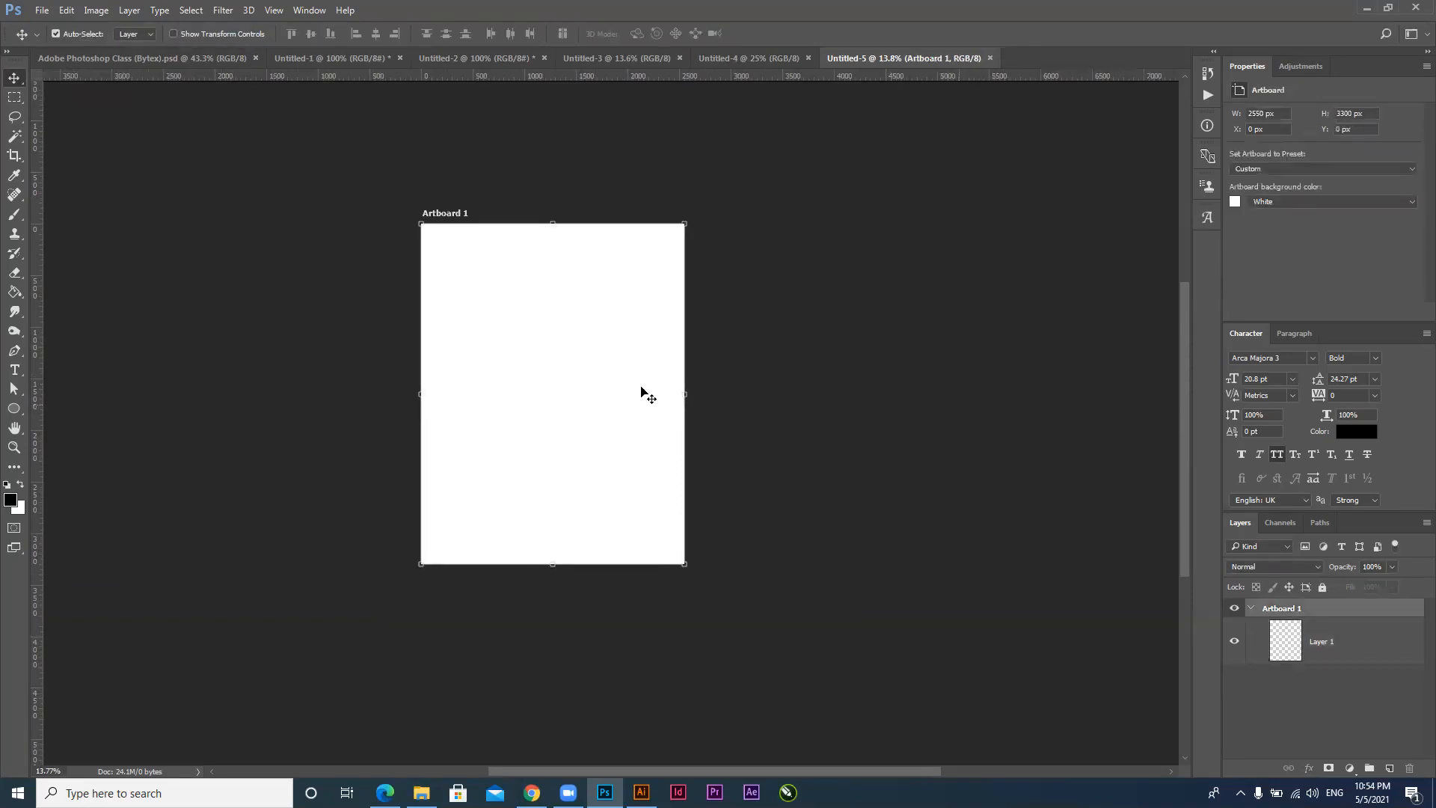
Add five more artboards around Artboard 1 with the Artboard tool, forming a grid of three columns and two rows
{"action": "right_click", "coordinate": [9, 88]}
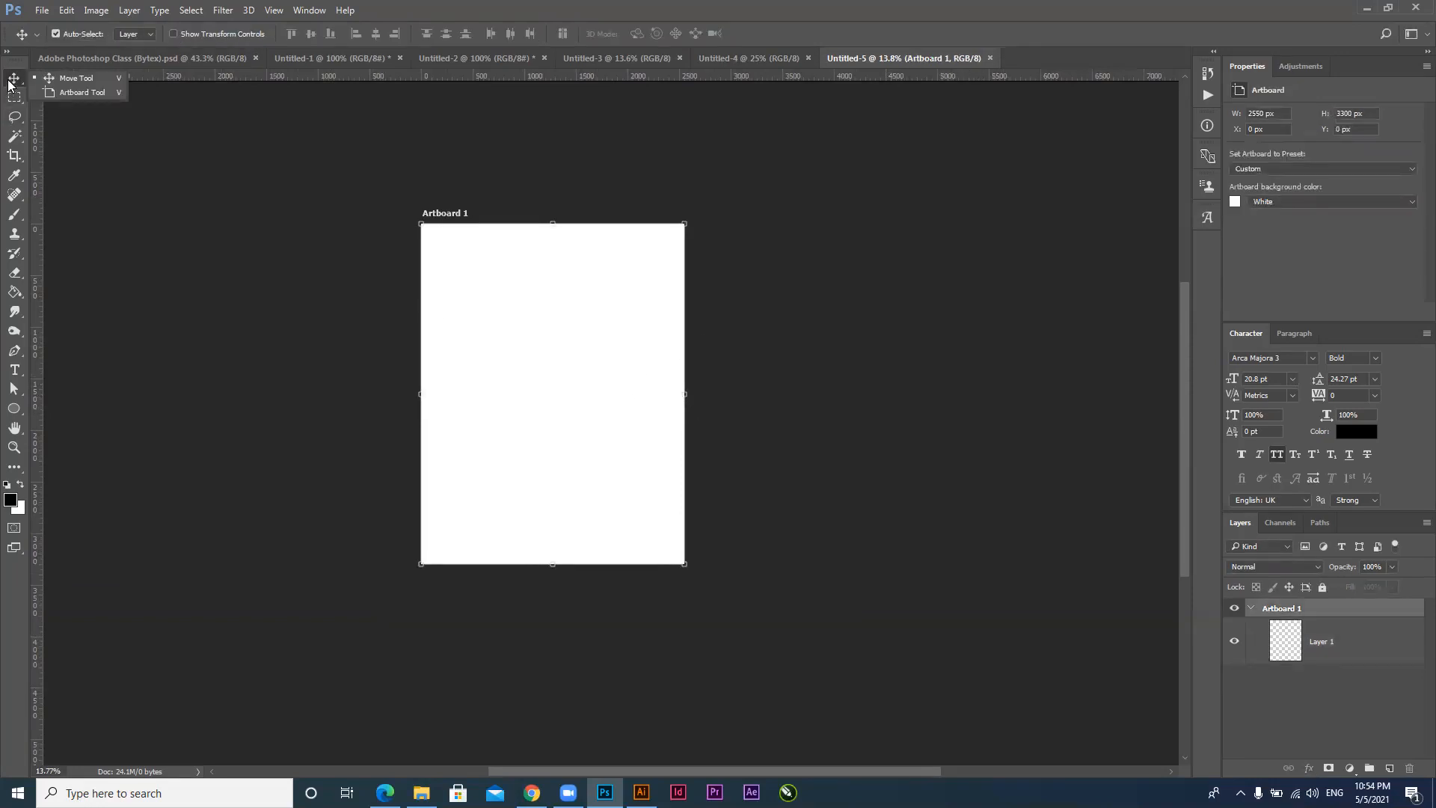
{"action": "left_click", "coordinate": [46, 95]}
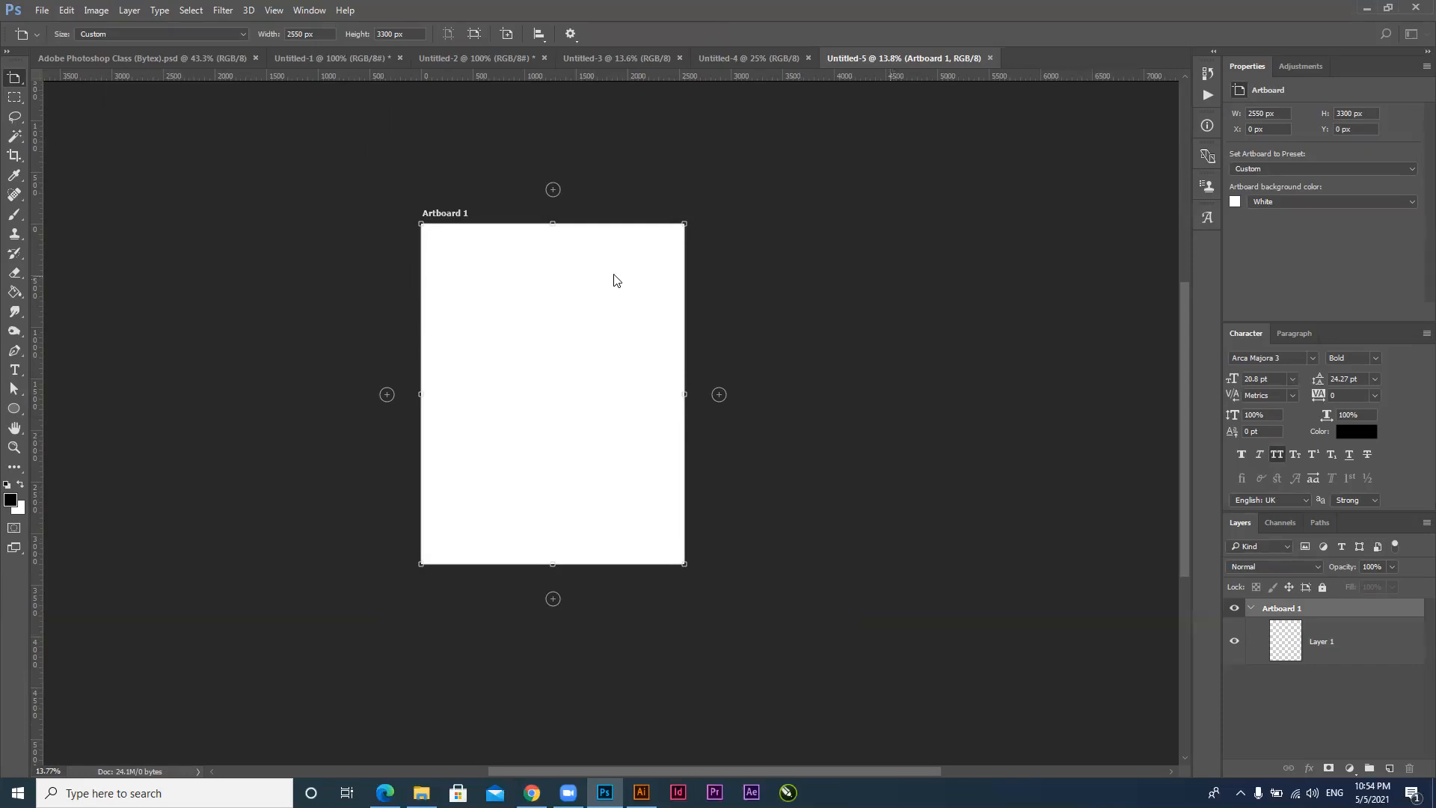
{"action": "left_click", "coordinate": [553, 189]}
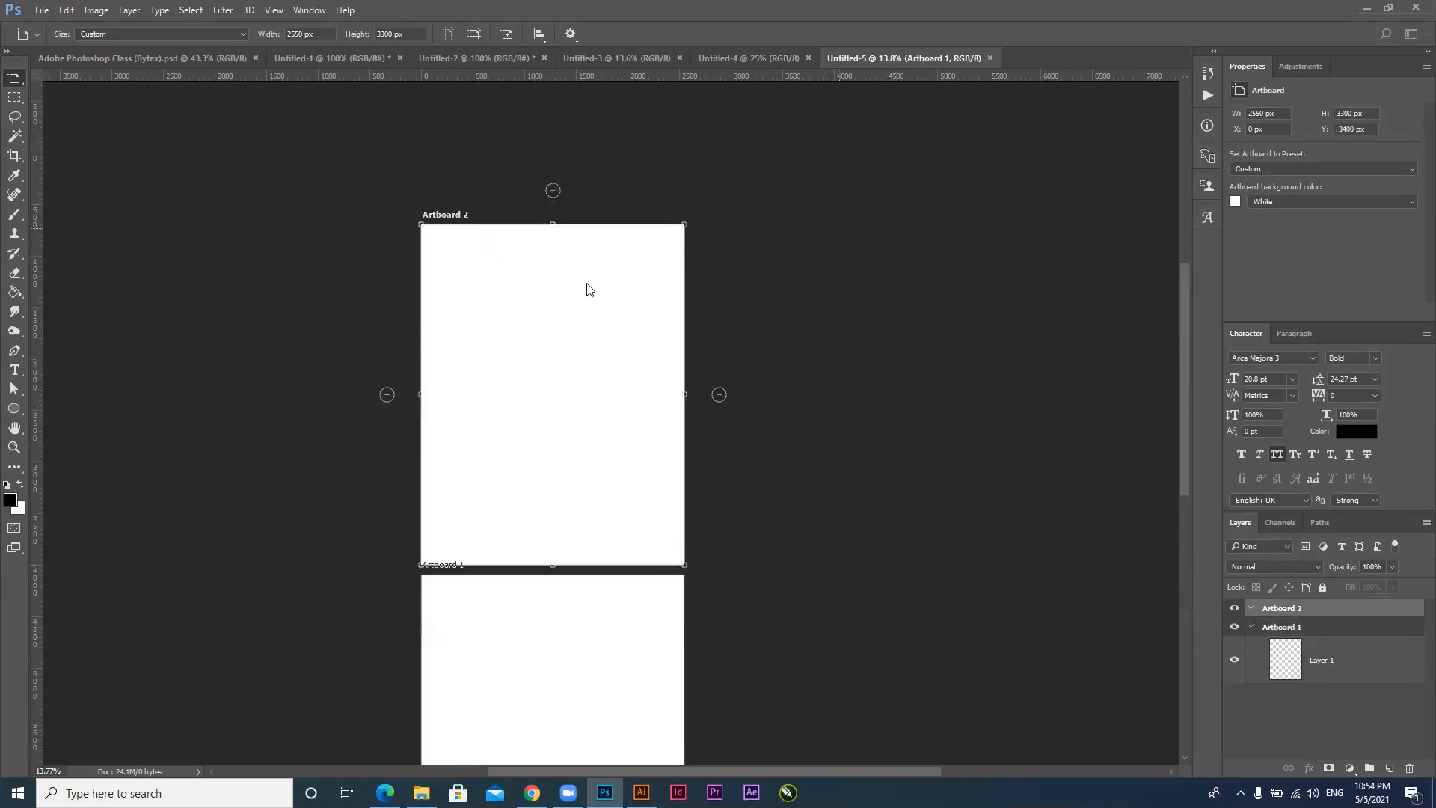
{"action": "left_click", "coordinate": [720, 394]}
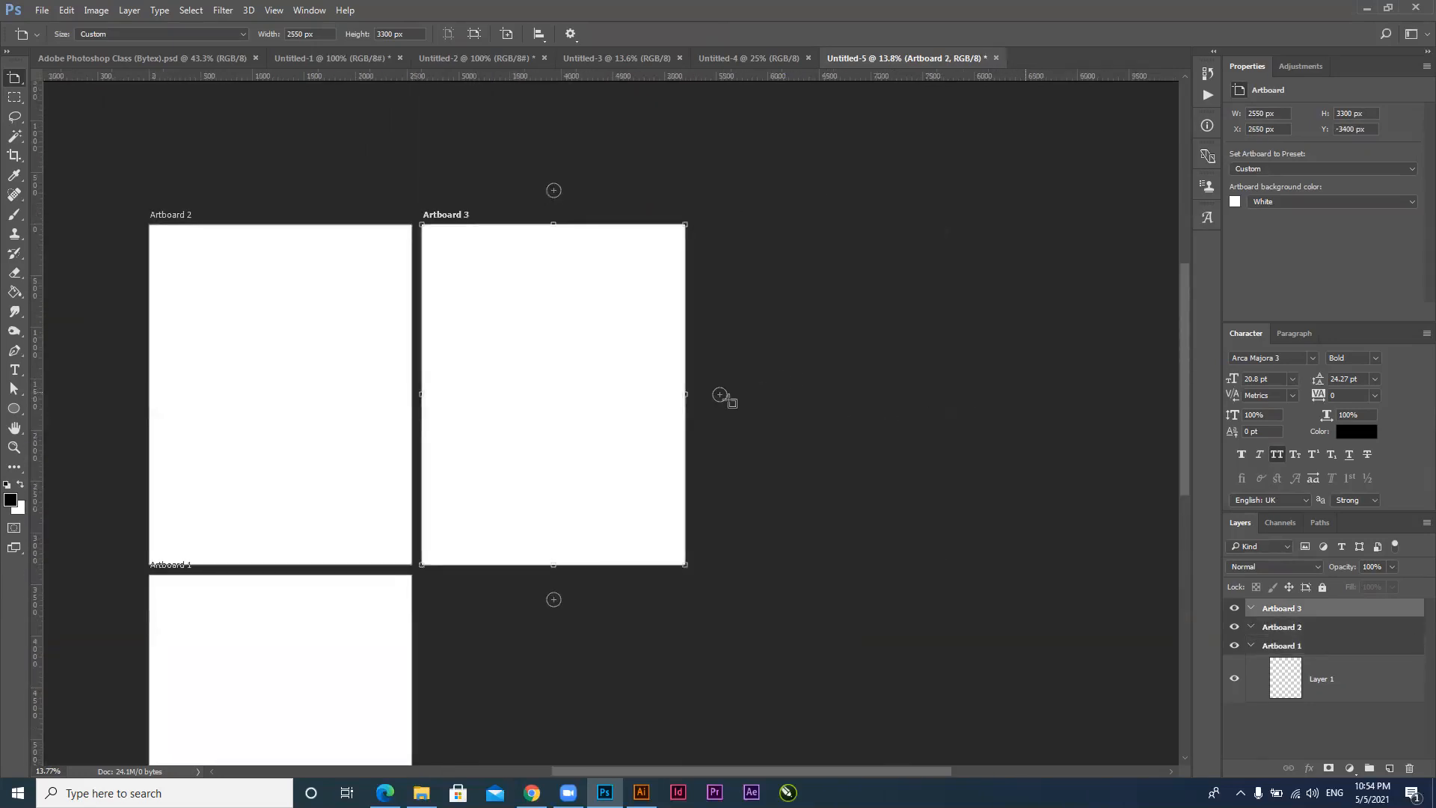
{"action": "left_click", "coordinate": [720, 395]}
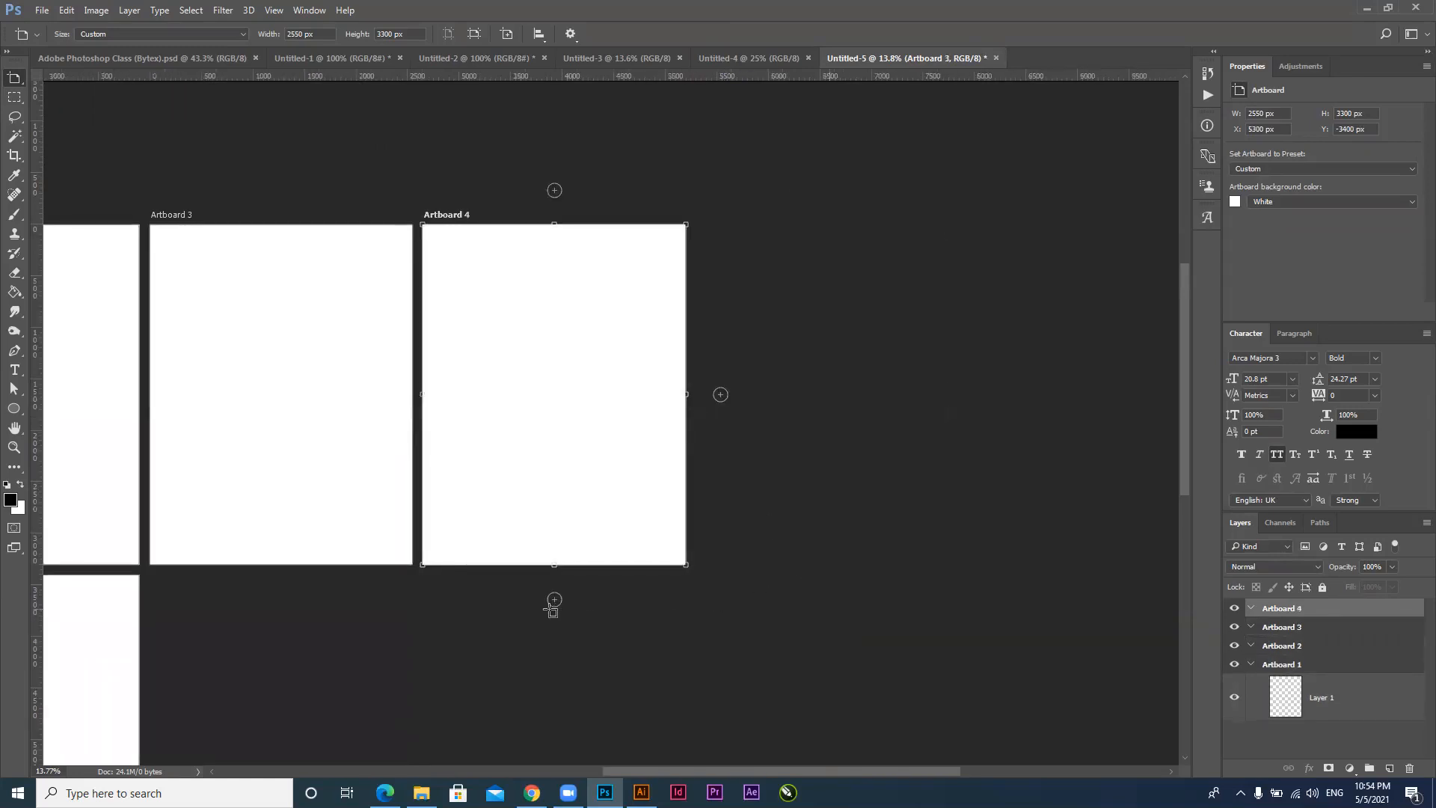
{"action": "left_click", "coordinate": [554, 598]}
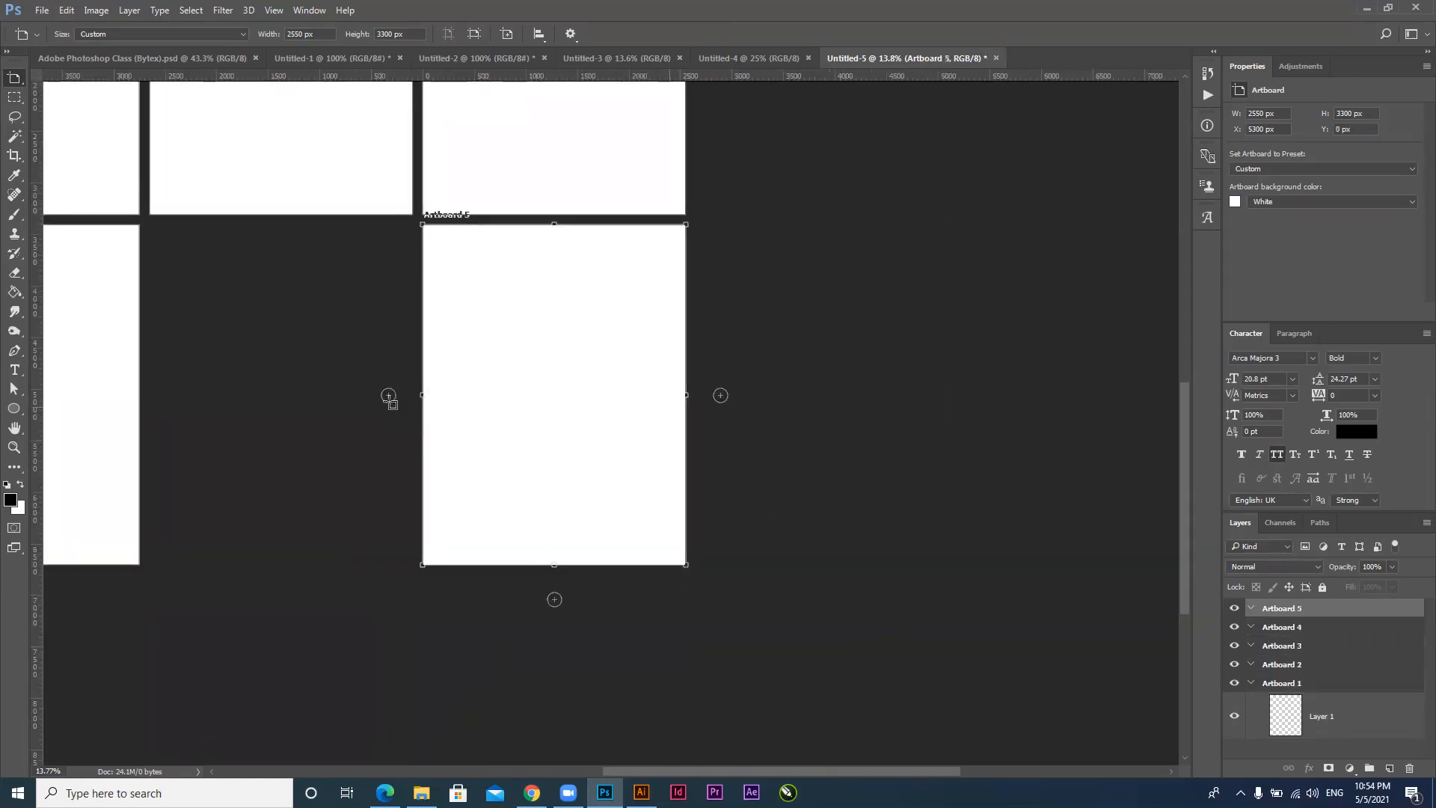
{"action": "left_click", "coordinate": [388, 395]}
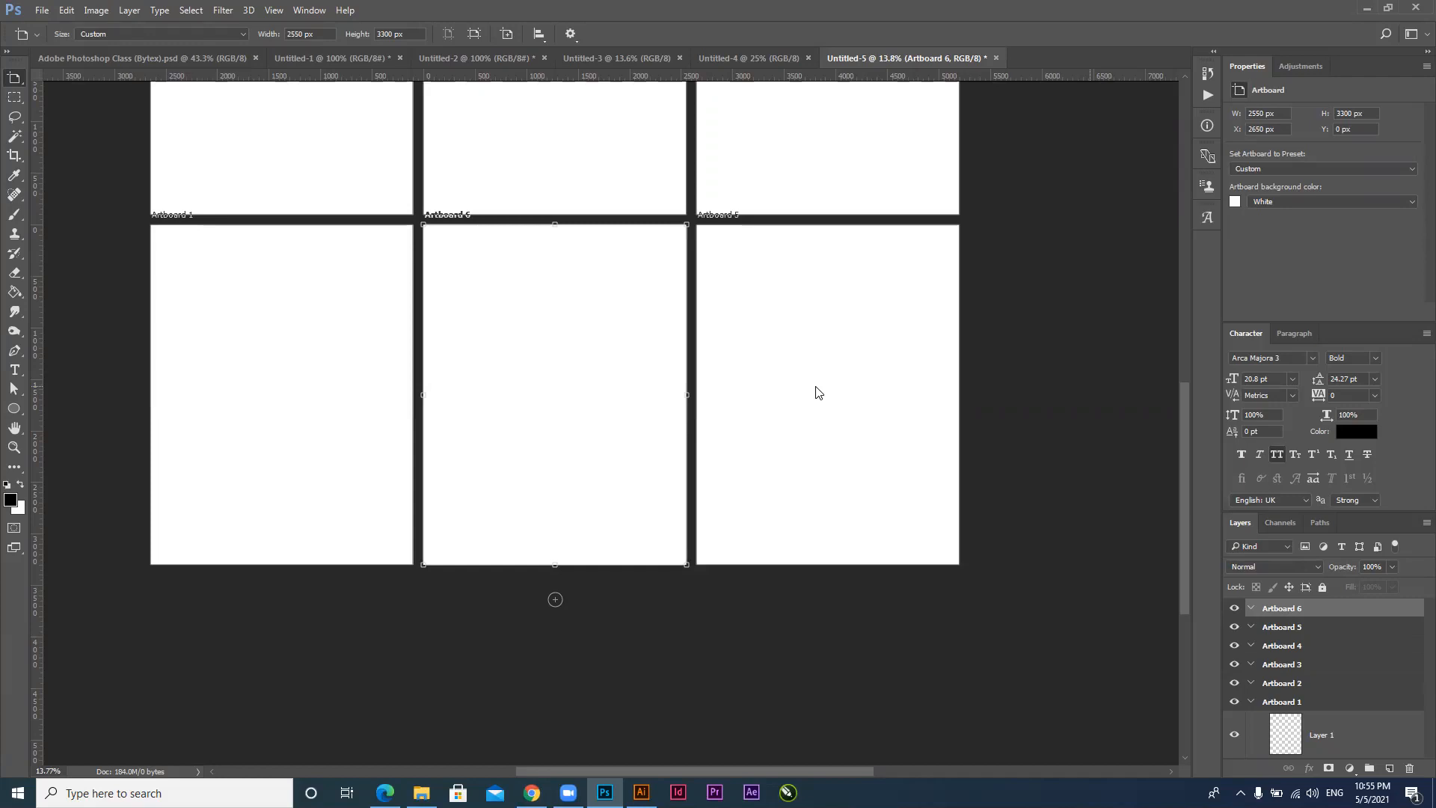
Draw a black ellipse about 988 x 1119 px on Artboard 5 and a rectangle about 1437 x 727 px overlapping its lower edge
{"action": "left_click", "coordinate": [13, 408]}
{"action": "left_click_drag", "start_coordinate": [805, 358], "coordinate": [859, 423]}
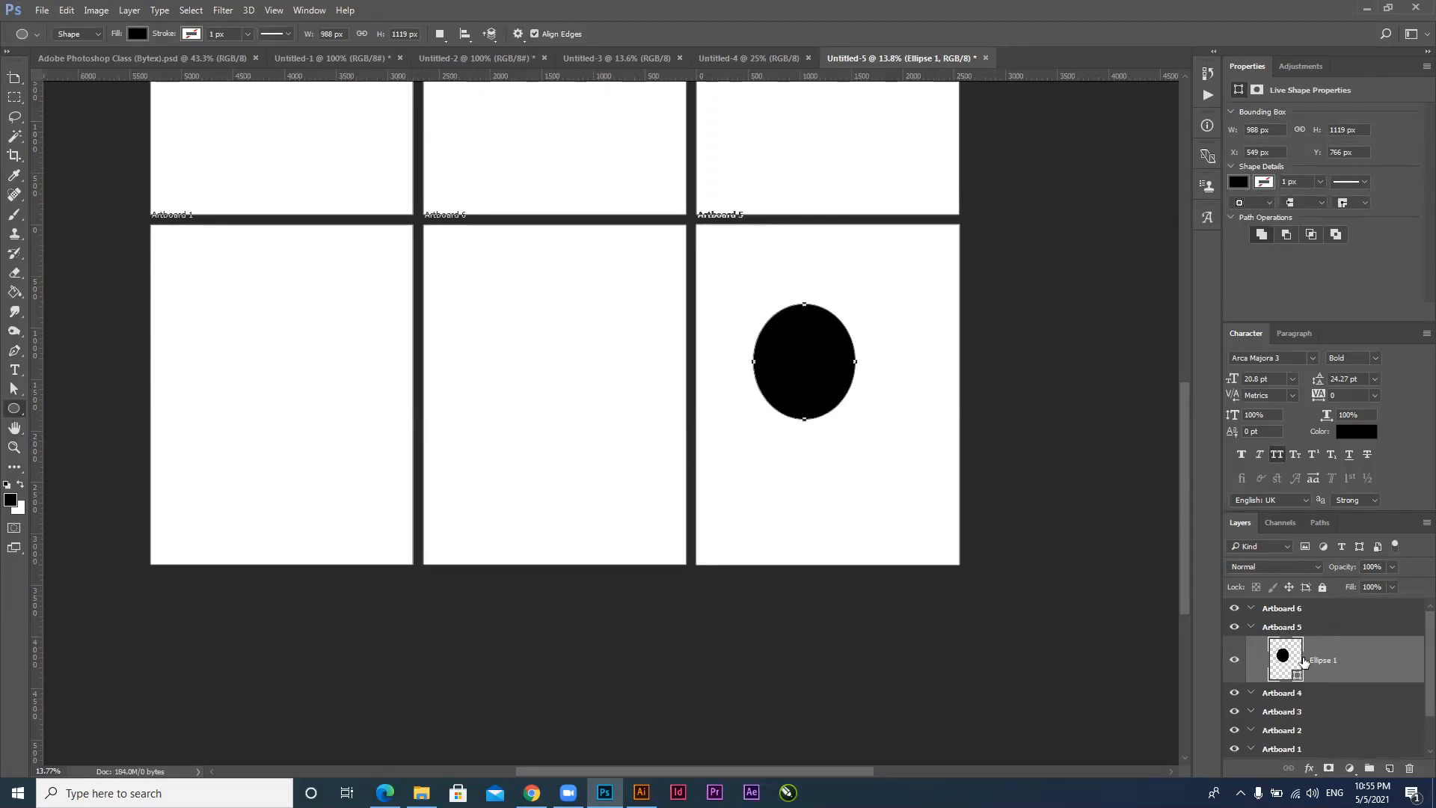
{"action": "right_click", "coordinate": [13, 408]}
{"action": "left_click", "coordinate": [46, 408]}
{"action": "left_click_drag", "start_coordinate": [683, 410], "coordinate": [831, 486]}
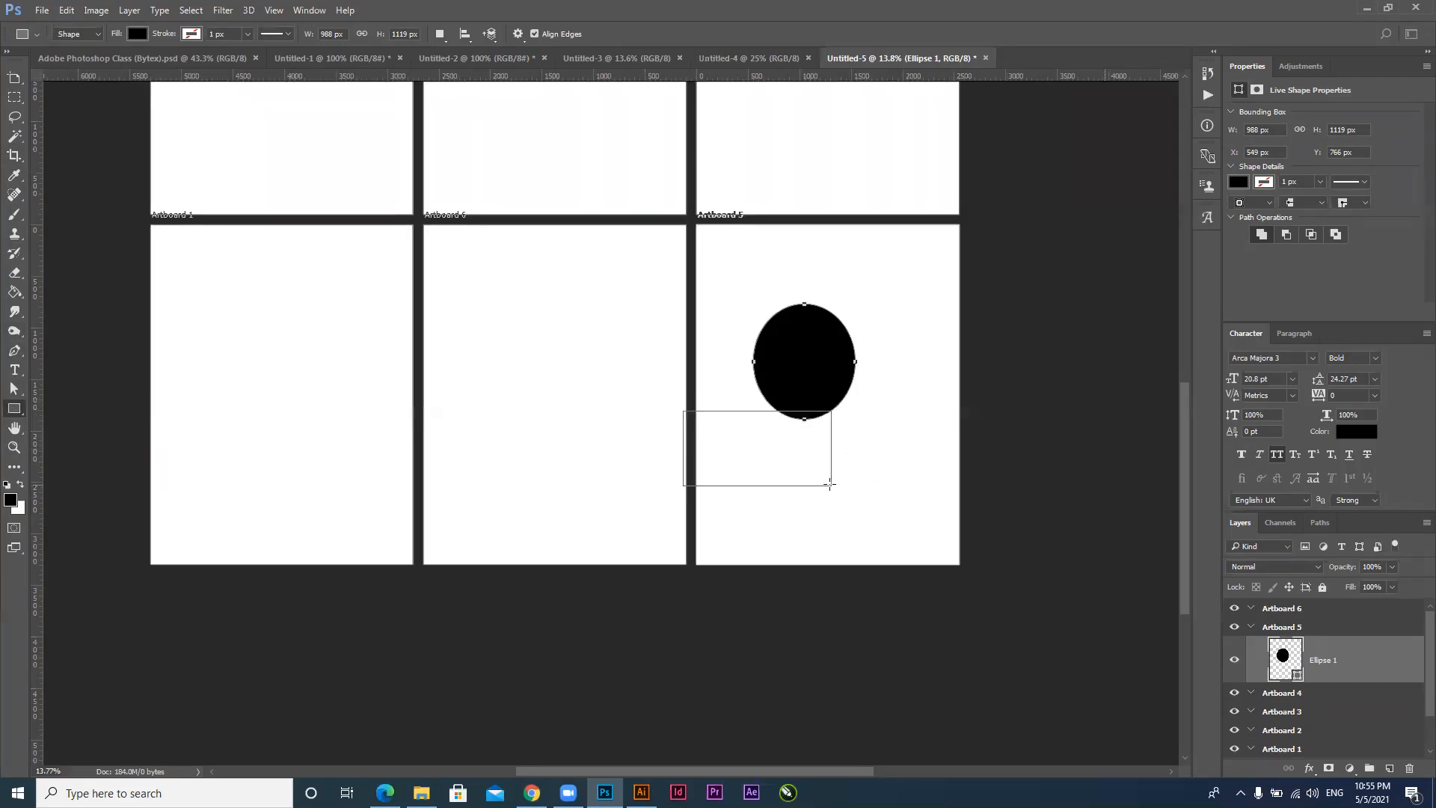
Move the rectangle on Artboard 5 to about X 485 px, Y 2182 px, and shift the ellipse slightly up and right
{"action": "left_click", "coordinate": [13, 82]}
{"action": "right_click", "coordinate": [12, 82]}
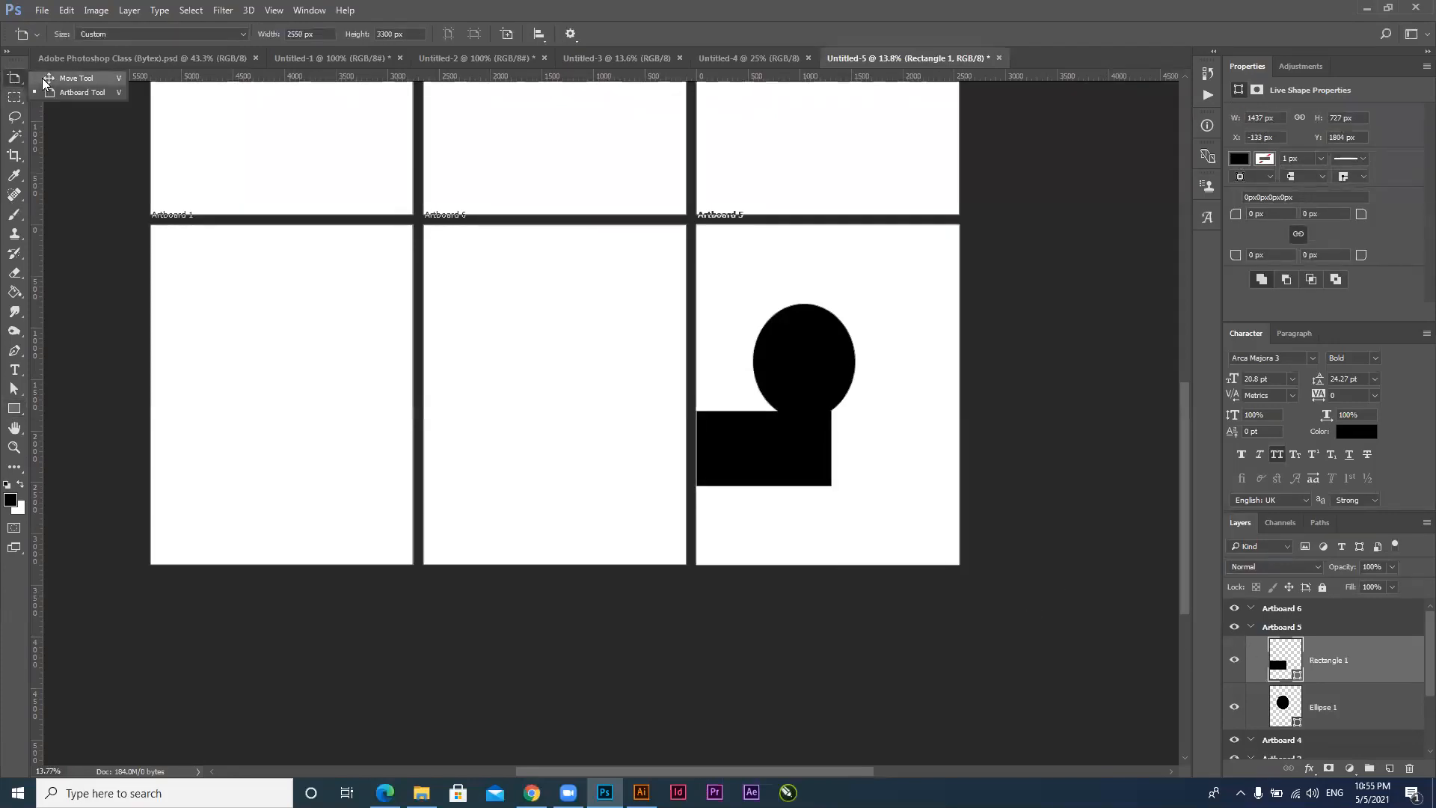
{"action": "left_click", "coordinate": [75, 78]}
{"action": "left_click_drag", "start_coordinate": [764, 470], "coordinate": [805, 510]}
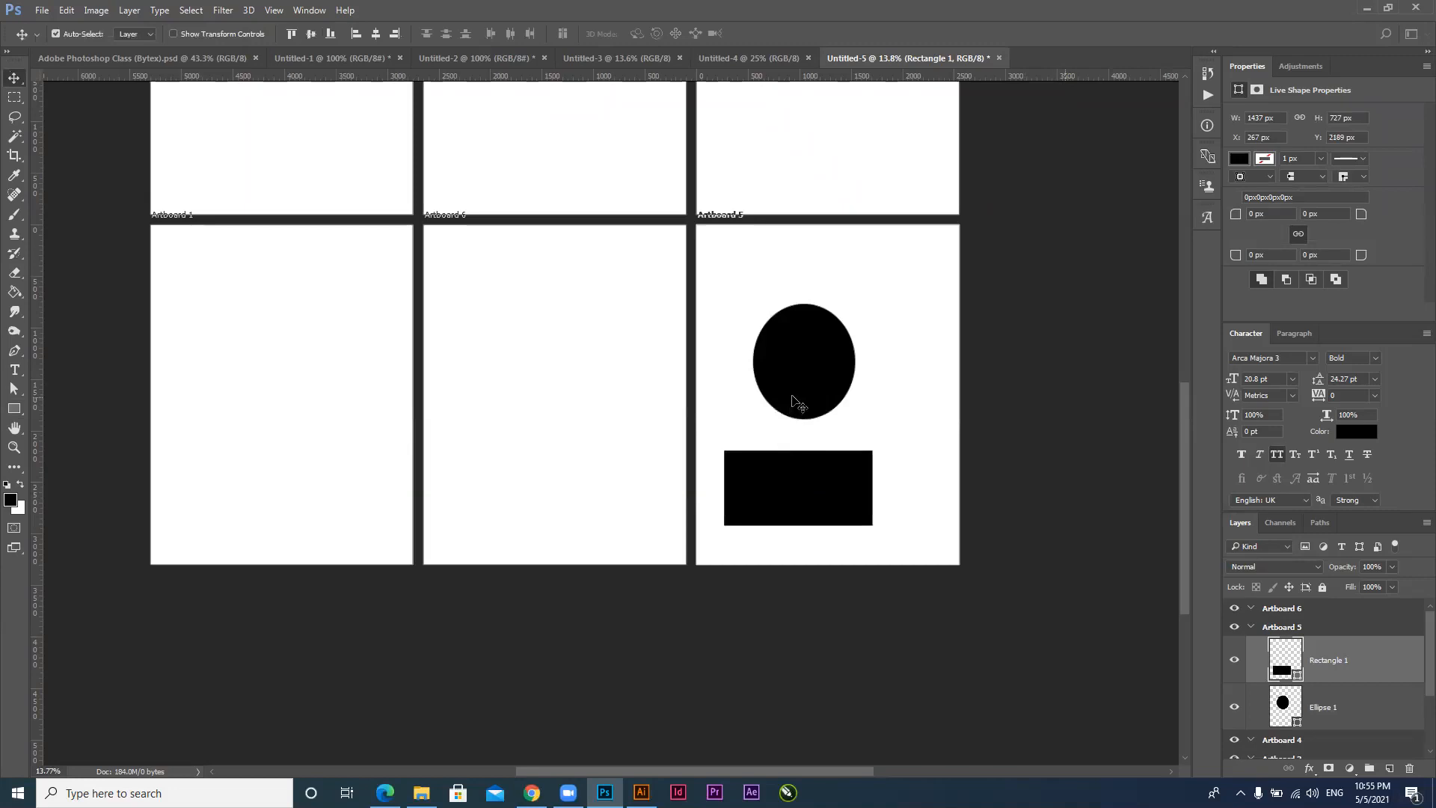
{"action": "left_click_drag", "start_coordinate": [792, 397], "coordinate": [811, 377]}
{"action": "left_click_drag", "start_coordinate": [832, 487], "coordinate": [855, 494]}
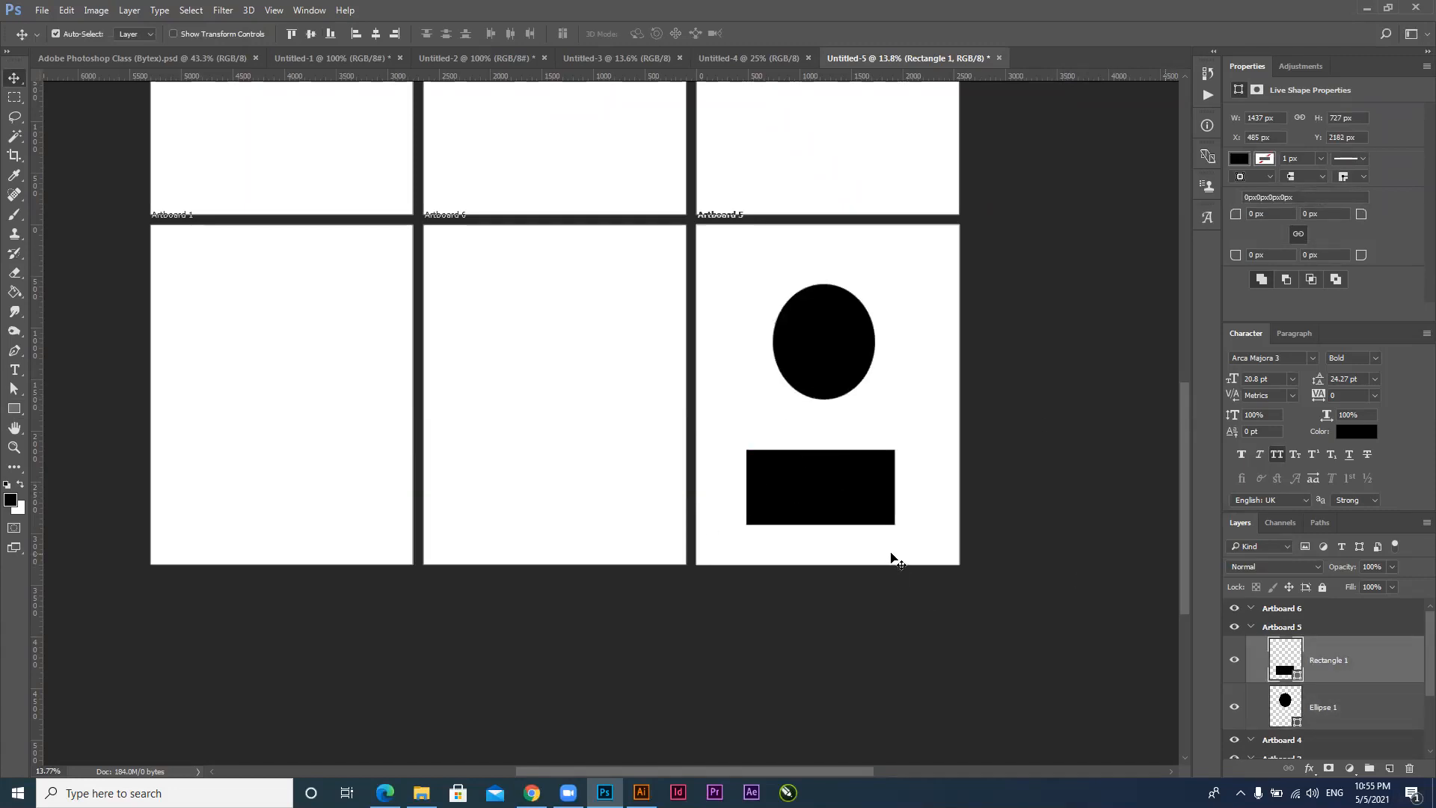
Collapse the Artboard 5 group and draw a tall black rectangle about 668 x 2280 px across the upper edge of Artboard 1
{"action": "left_click", "coordinate": [1251, 628]}
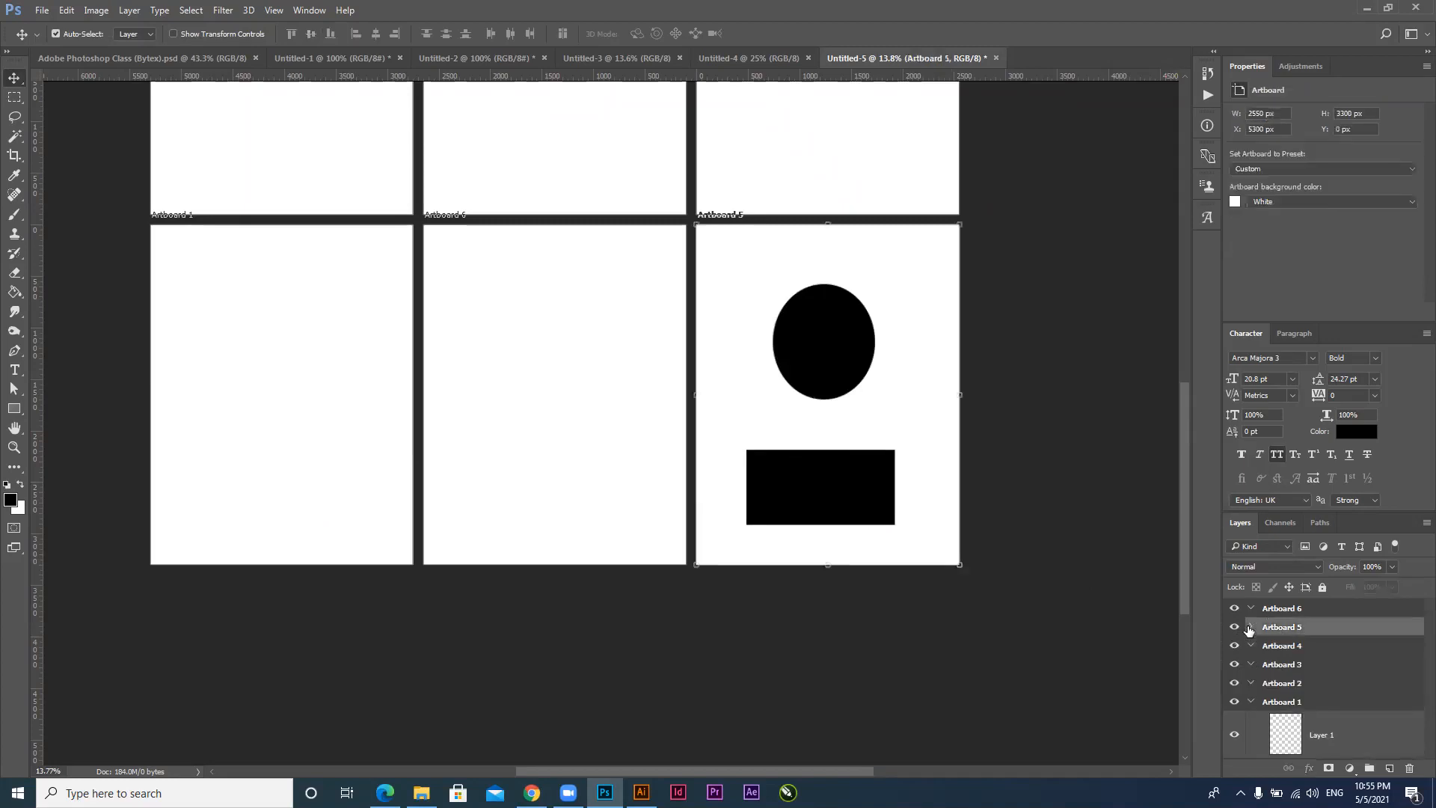
{"action": "left_click", "coordinate": [350, 338]}
{"action": "left_click", "coordinate": [14, 408]}
{"action": "left_click_drag", "start_coordinate": [311, 212], "coordinate": [379, 447]}
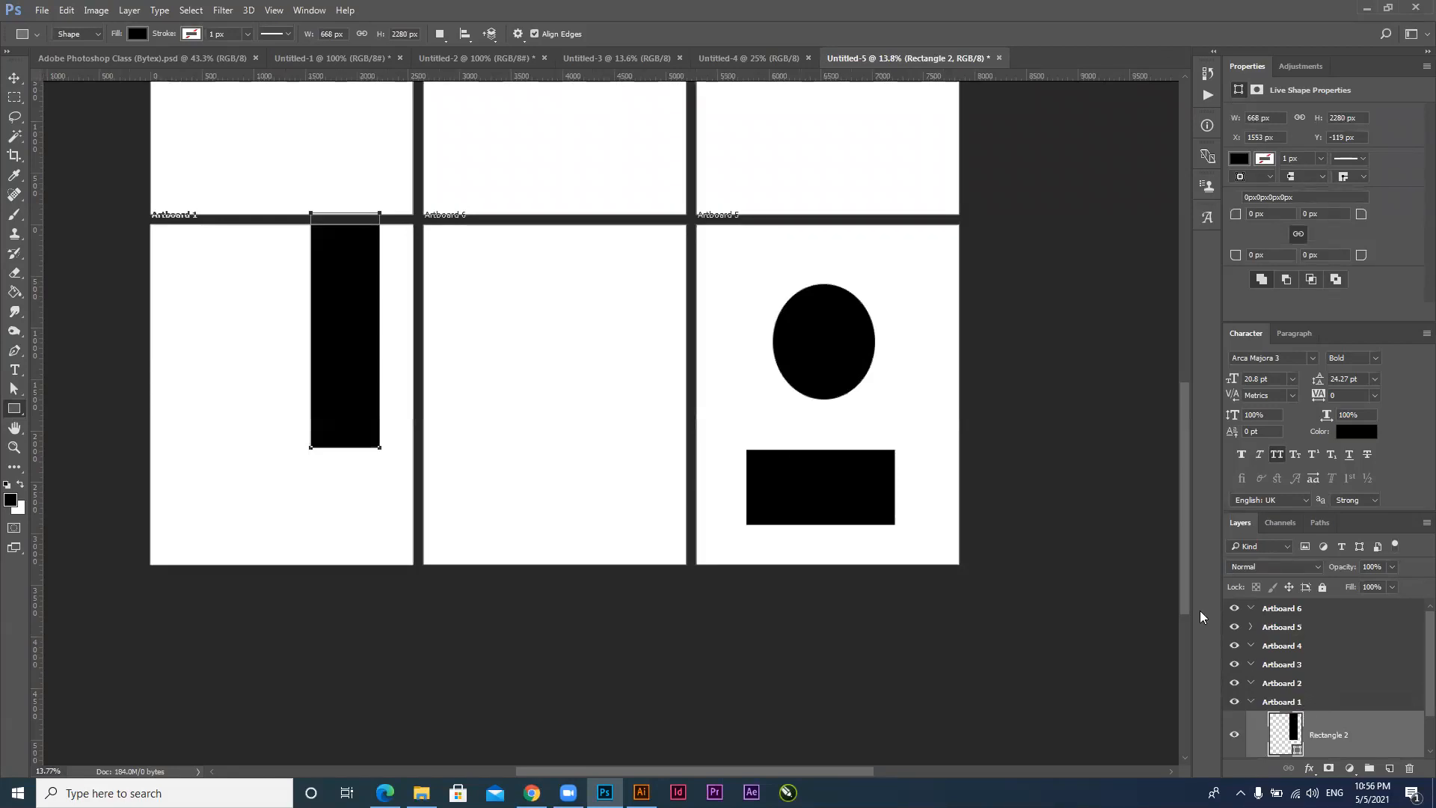
{"action": "left_click", "coordinate": [13, 81]}
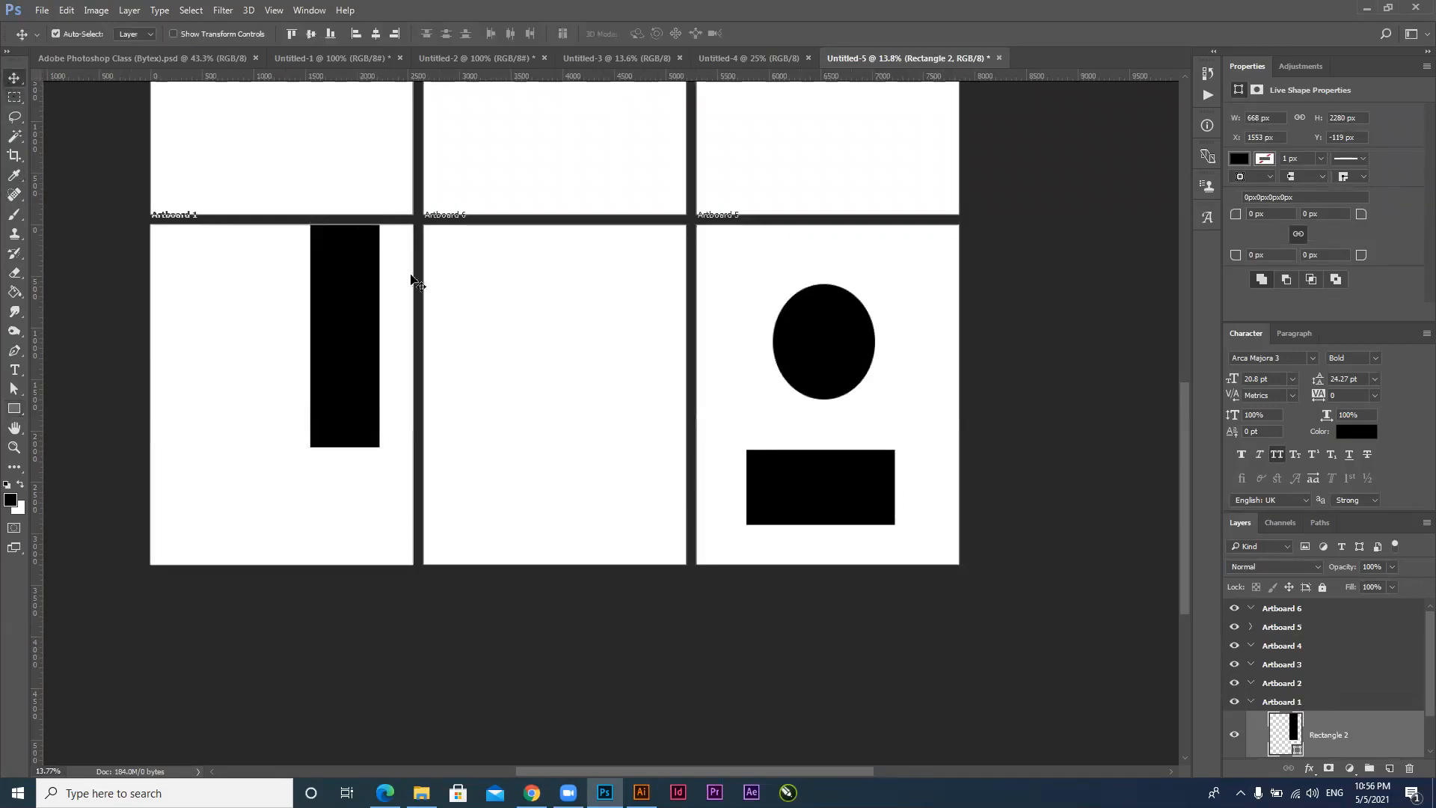
View all six artboards together, and close the artboard document without saving it
{"action": "left_click_drag", "start_coordinate": [876, 510], "coordinate": [716, 485]}
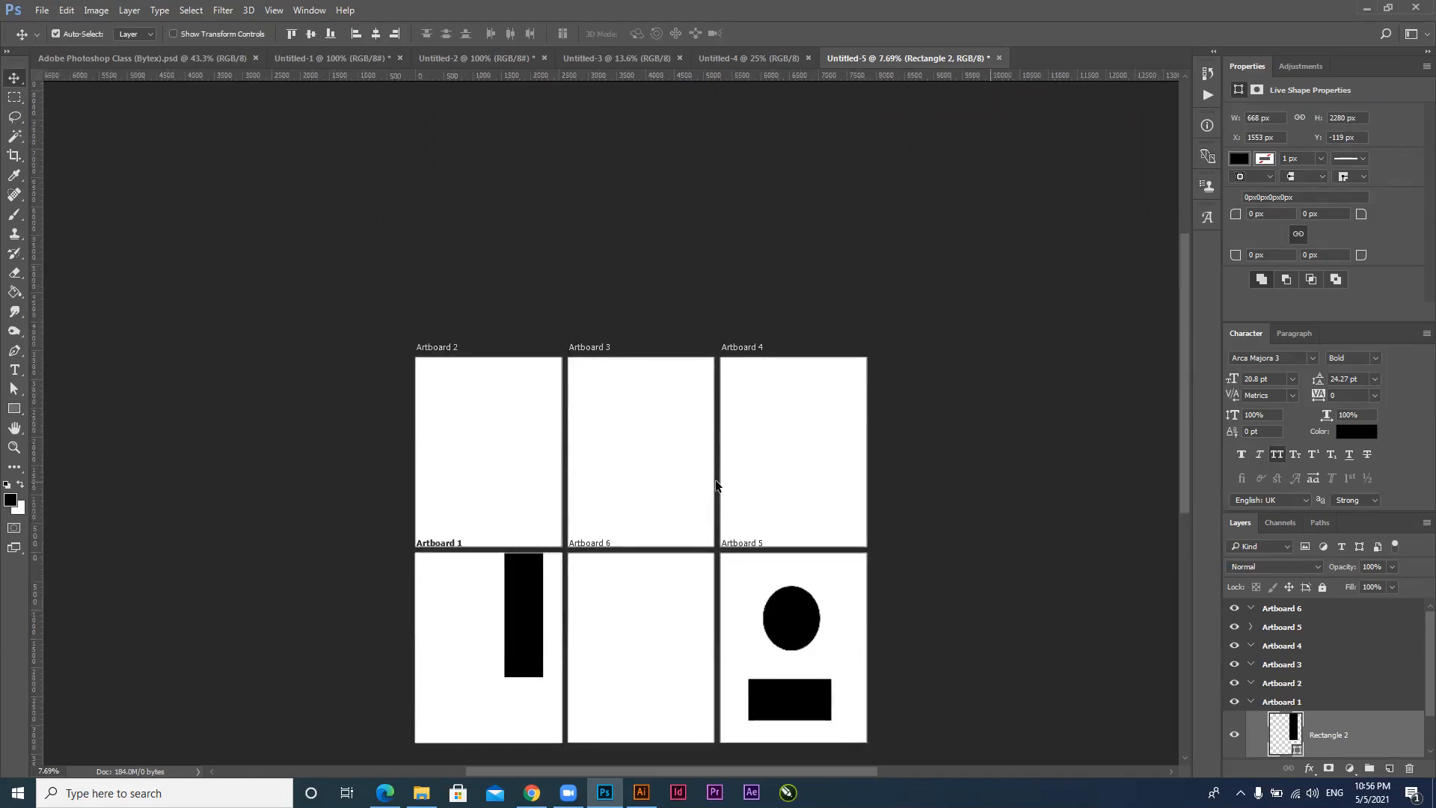
{"action": "scroll", "coordinate": [722, 450], "scroll_direction": "down", "scroll_amount": 2}
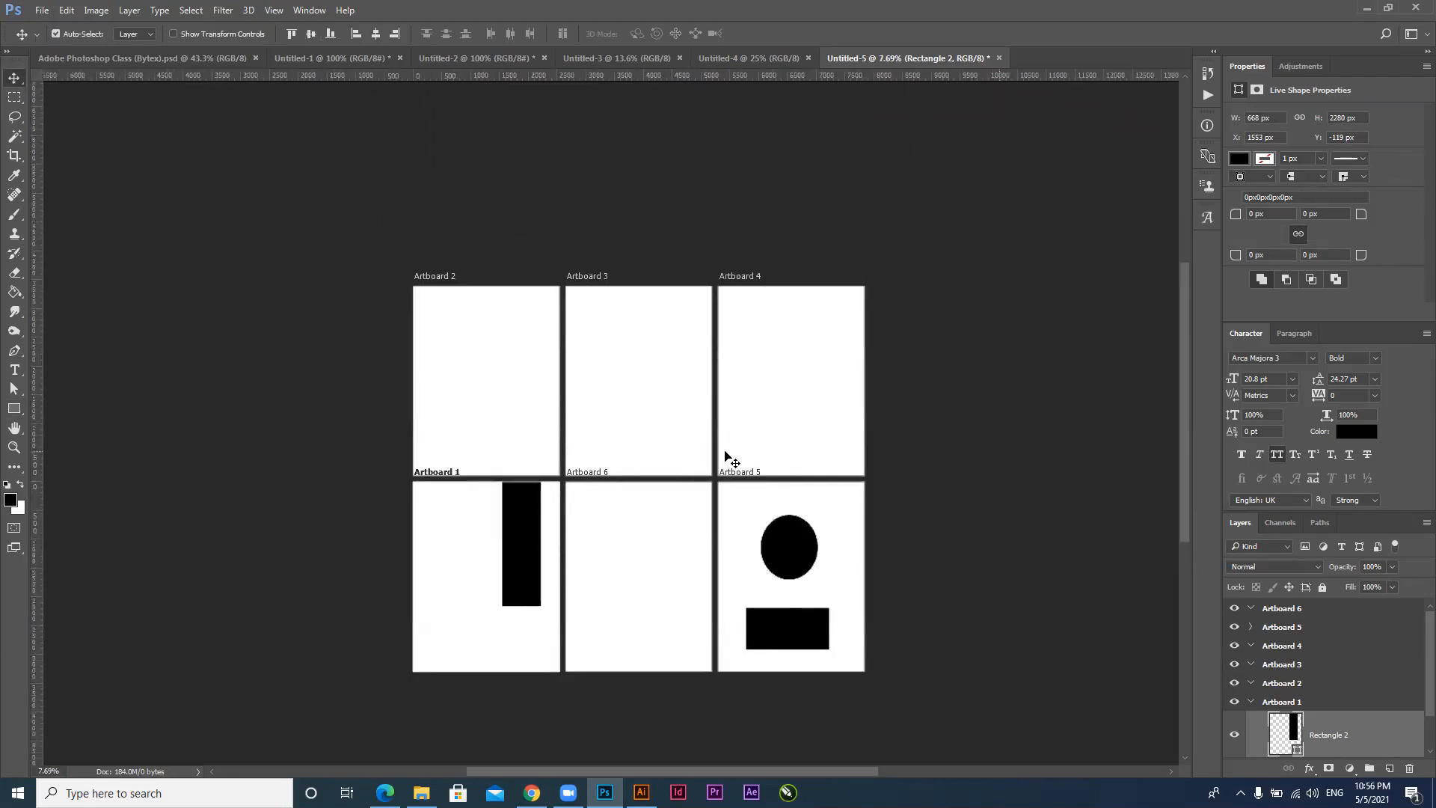
{"action": "key", "text": "ctrl+w"}
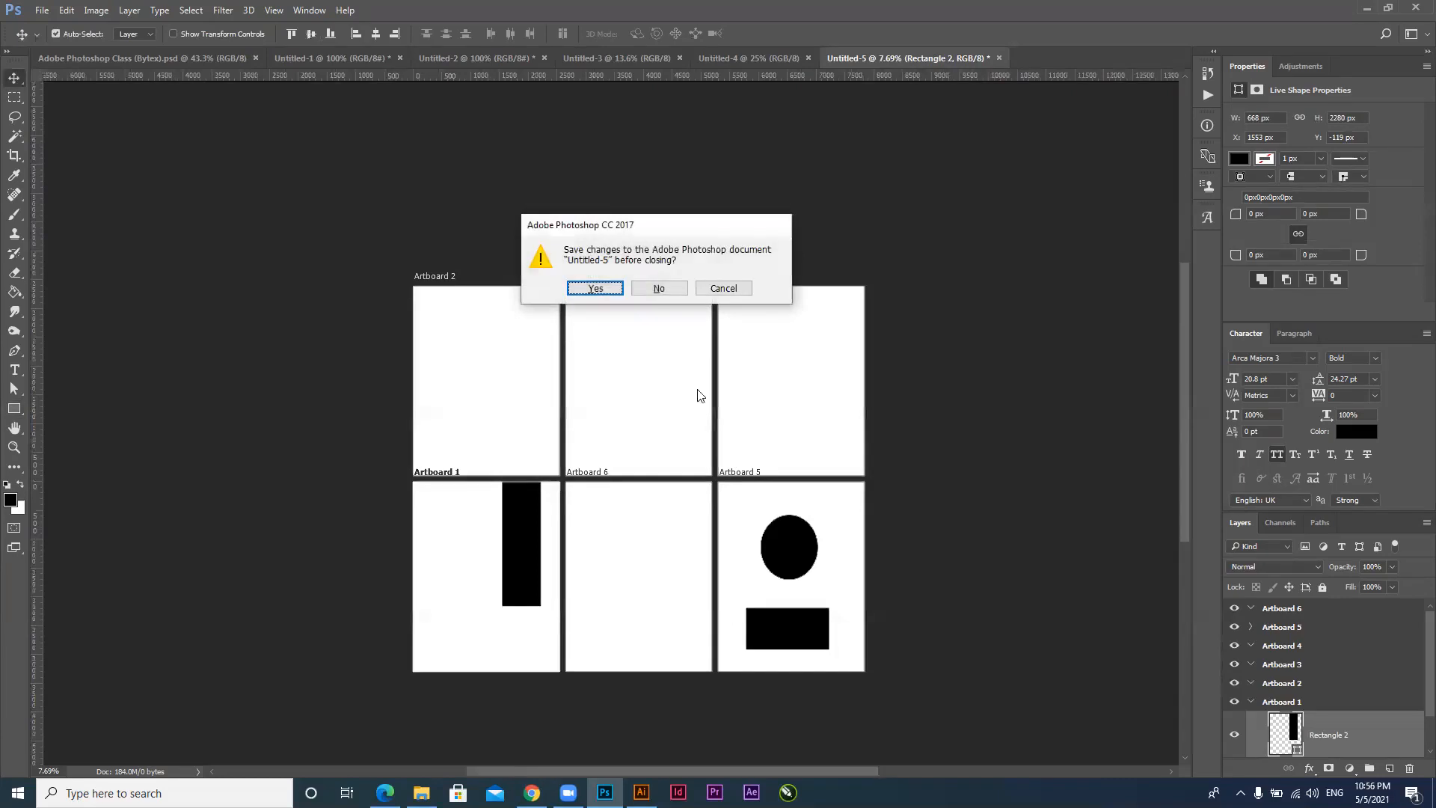
{"action": "left_click", "coordinate": [661, 288]}
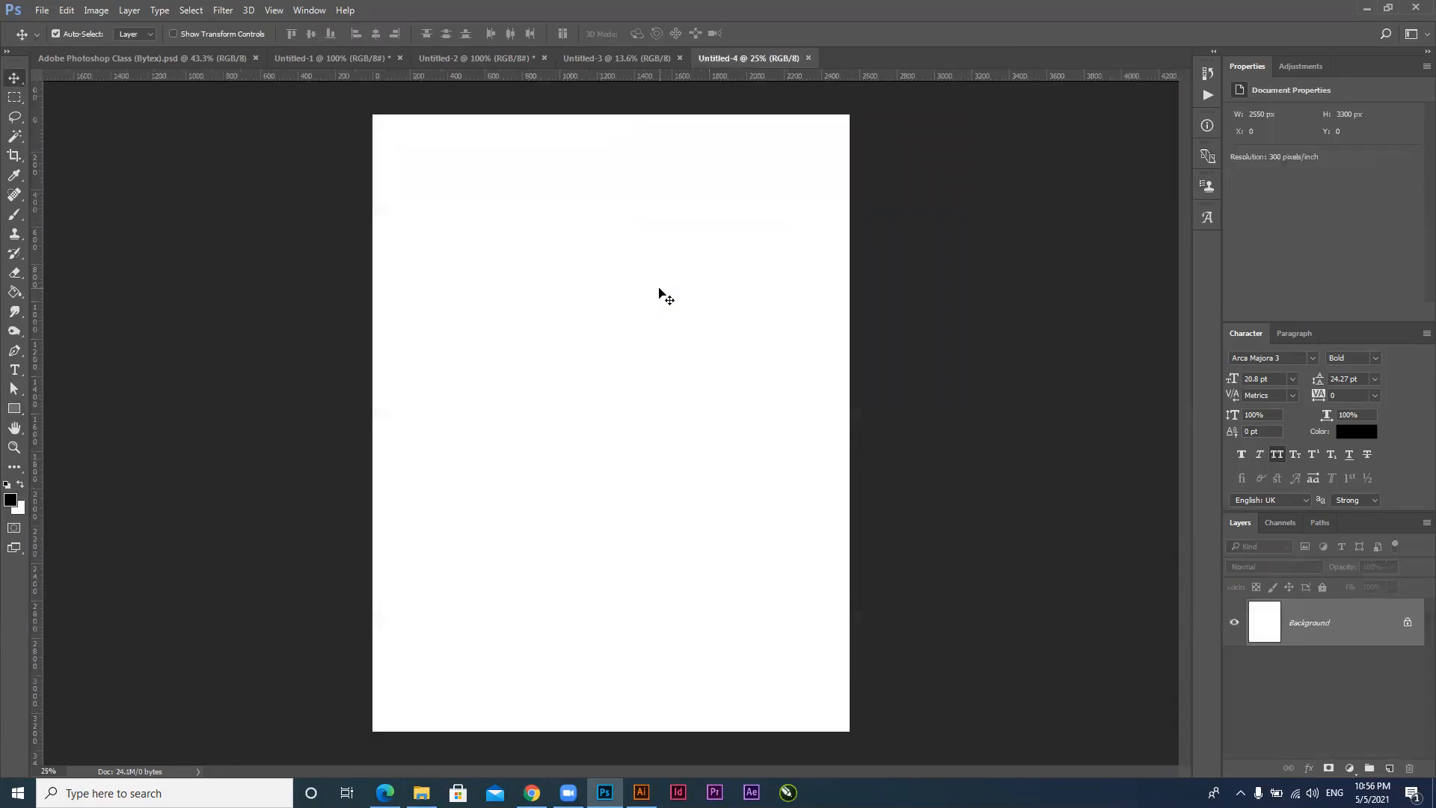
{"action": "key", "text": "ctrl"}
{"action": "key", "text": "ctrl+n"}
{"action": "key", "text": "Escape"}
Make a square marquee selection near the page's upper-left corner, and list the shape tools with the Rectangle tool active
{"action": "left_click", "coordinate": [15, 97]}
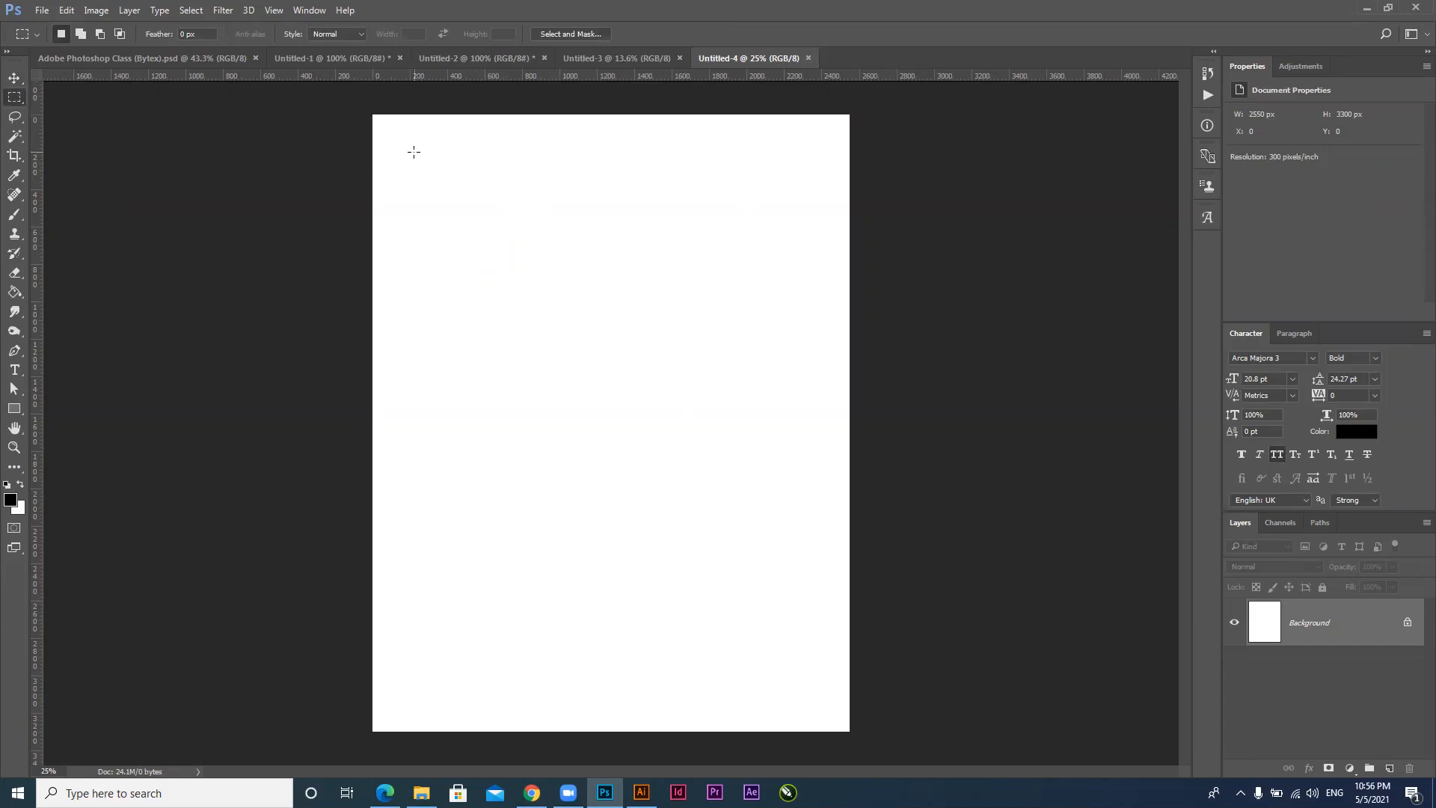
{"action": "left_click_drag", "start_coordinate": [404, 148], "coordinate": [542, 304]}
{"action": "left_click", "coordinate": [14, 411]}
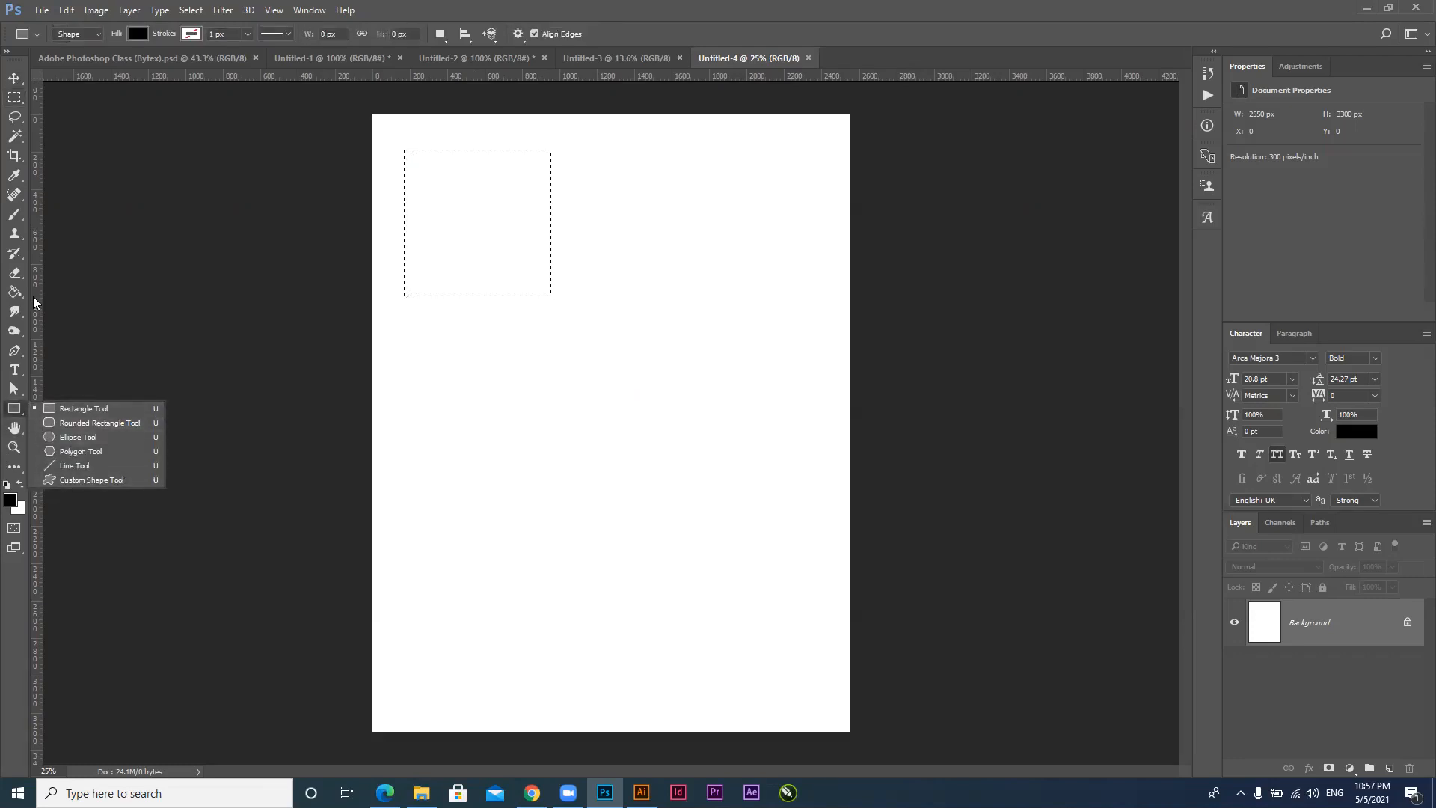
Redraw the marquee selection as a larger near-square in the page's upper-left area, and set the Rectangular Marquee to add to the selection
{"action": "left_click", "coordinate": [23, 100]}
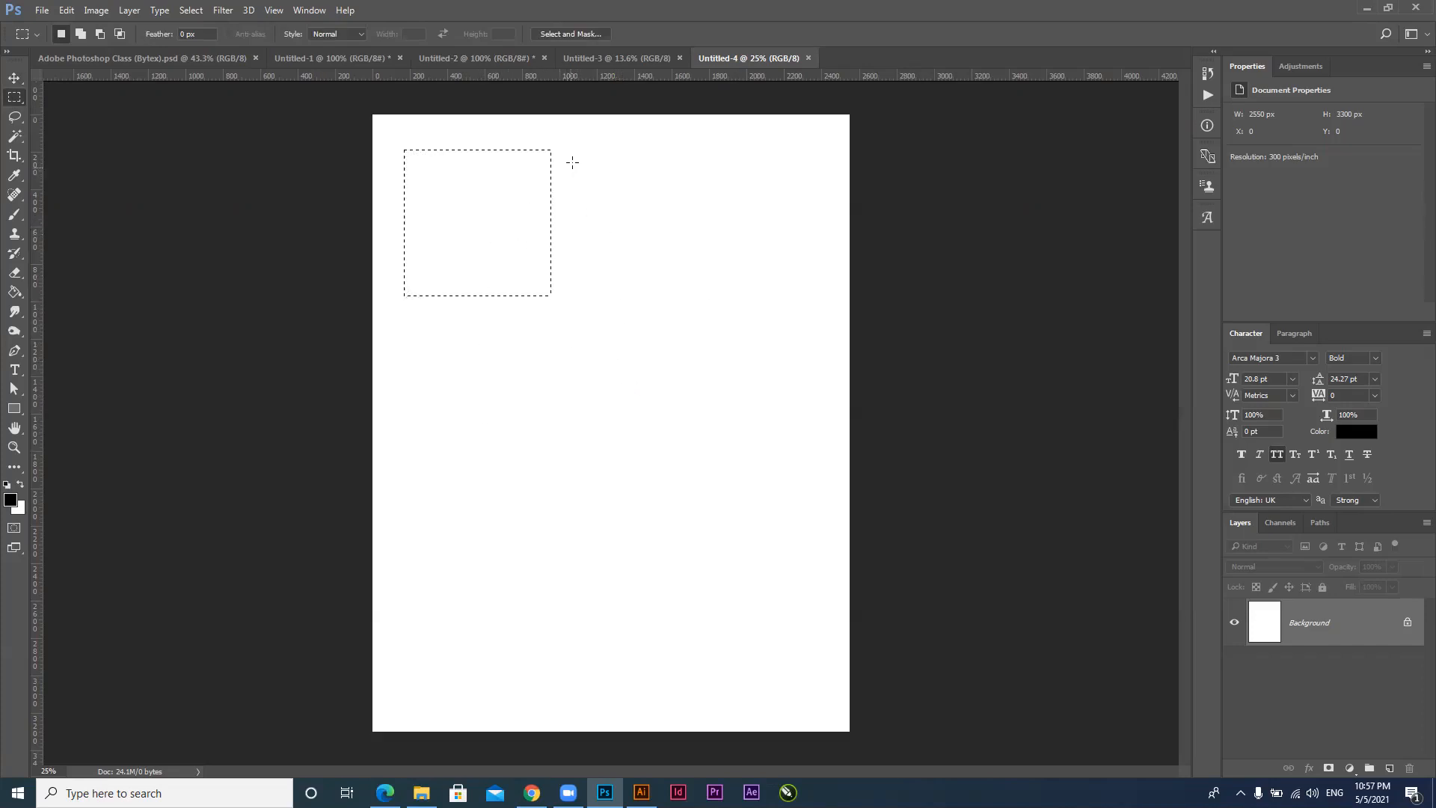
{"action": "left_click_drag", "start_coordinate": [560, 150], "coordinate": [729, 312]}
{"action": "key", "text": "shift"}
{"action": "key", "text": "ctrl+z"}
{"action": "left_click_drag", "start_coordinate": [523, 265], "coordinate": [560, 322]}
{"action": "key", "text": "ctrl+d"}
{"action": "left_click", "coordinate": [81, 35]}
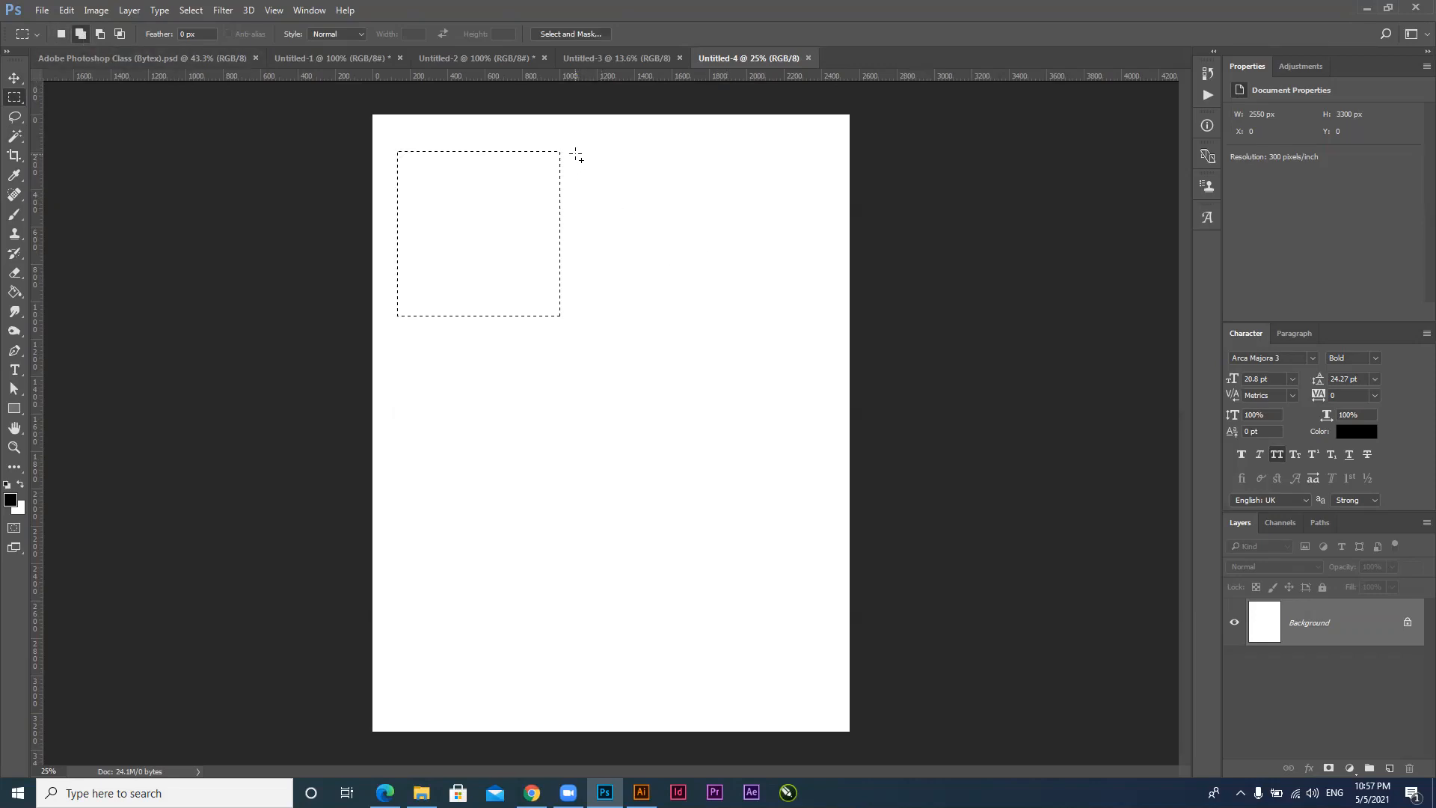
Add six more separate rectangular selections across the page to the upper-left square
{"action": "left_click_drag", "start_coordinate": [576, 151], "coordinate": [743, 316]}
{"action": "left_click_drag", "start_coordinate": [408, 333], "coordinate": [605, 467]}
{"action": "left_click_drag", "start_coordinate": [640, 367], "coordinate": [796, 518]}
{"action": "left_click_drag", "start_coordinate": [622, 551], "coordinate": [767, 630]}
{"action": "left_click_drag", "start_coordinate": [423, 609], "coordinate": [588, 678]}
Fill all the selected rectangles with black on a new layer, and move them to about X 187 px, Y 232 px
{"action": "left_click", "coordinate": [1390, 769]}
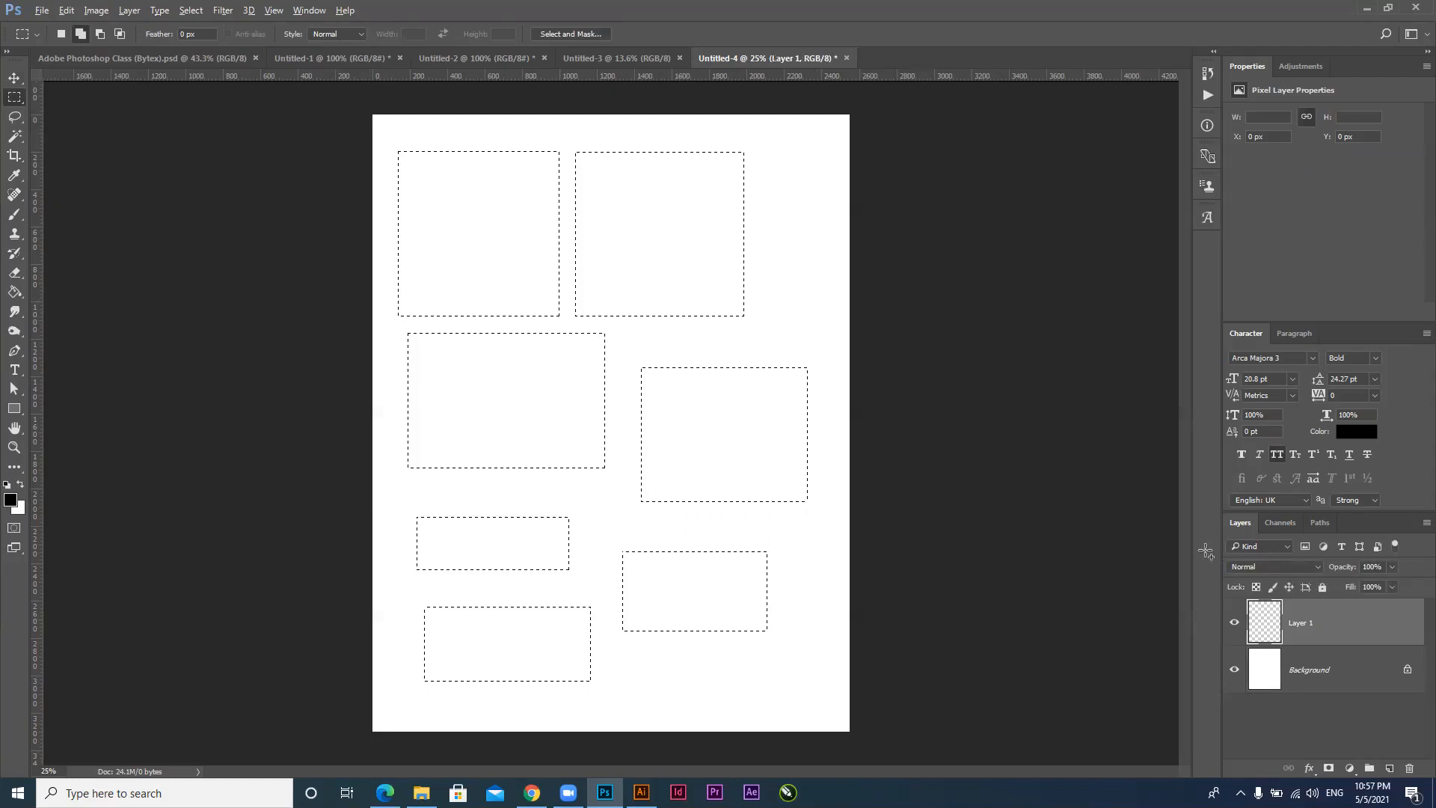
{"action": "key", "text": "alt+BackSpace"}
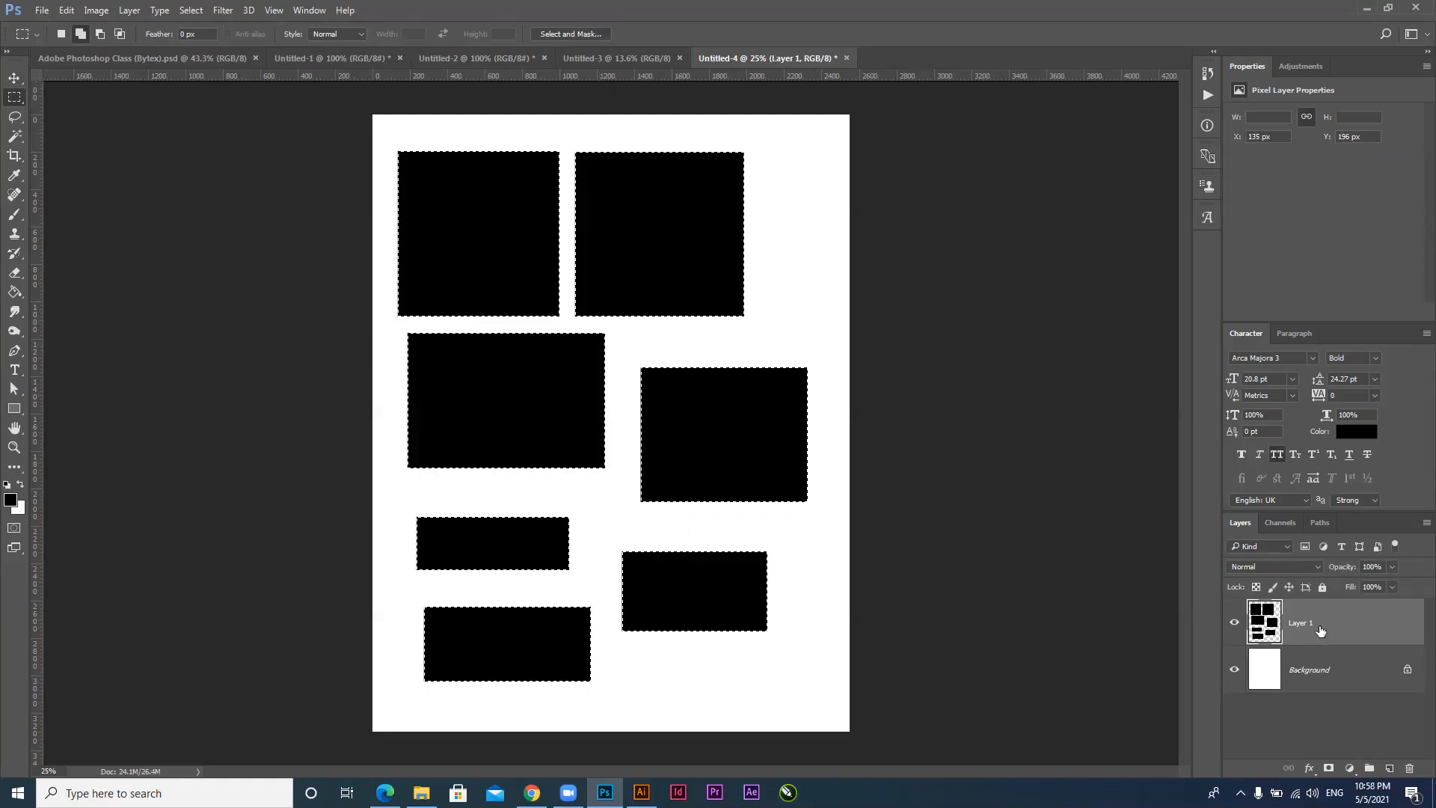
{"action": "left_click", "coordinate": [14, 77]}
{"action": "left_click_drag", "start_coordinate": [566, 214], "coordinate": [523, 330]}
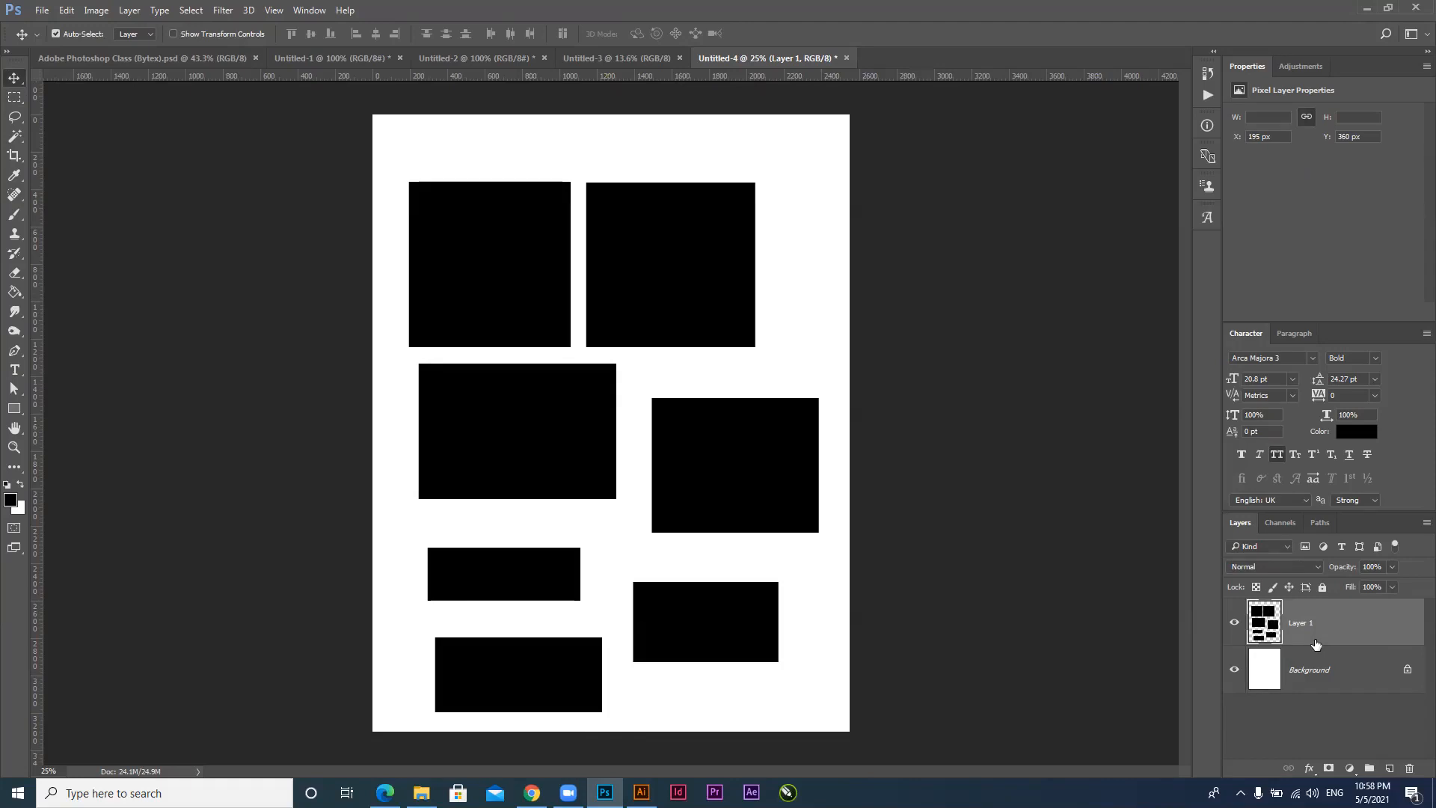
{"action": "left_click_drag", "start_coordinate": [719, 468], "coordinate": [717, 443]}
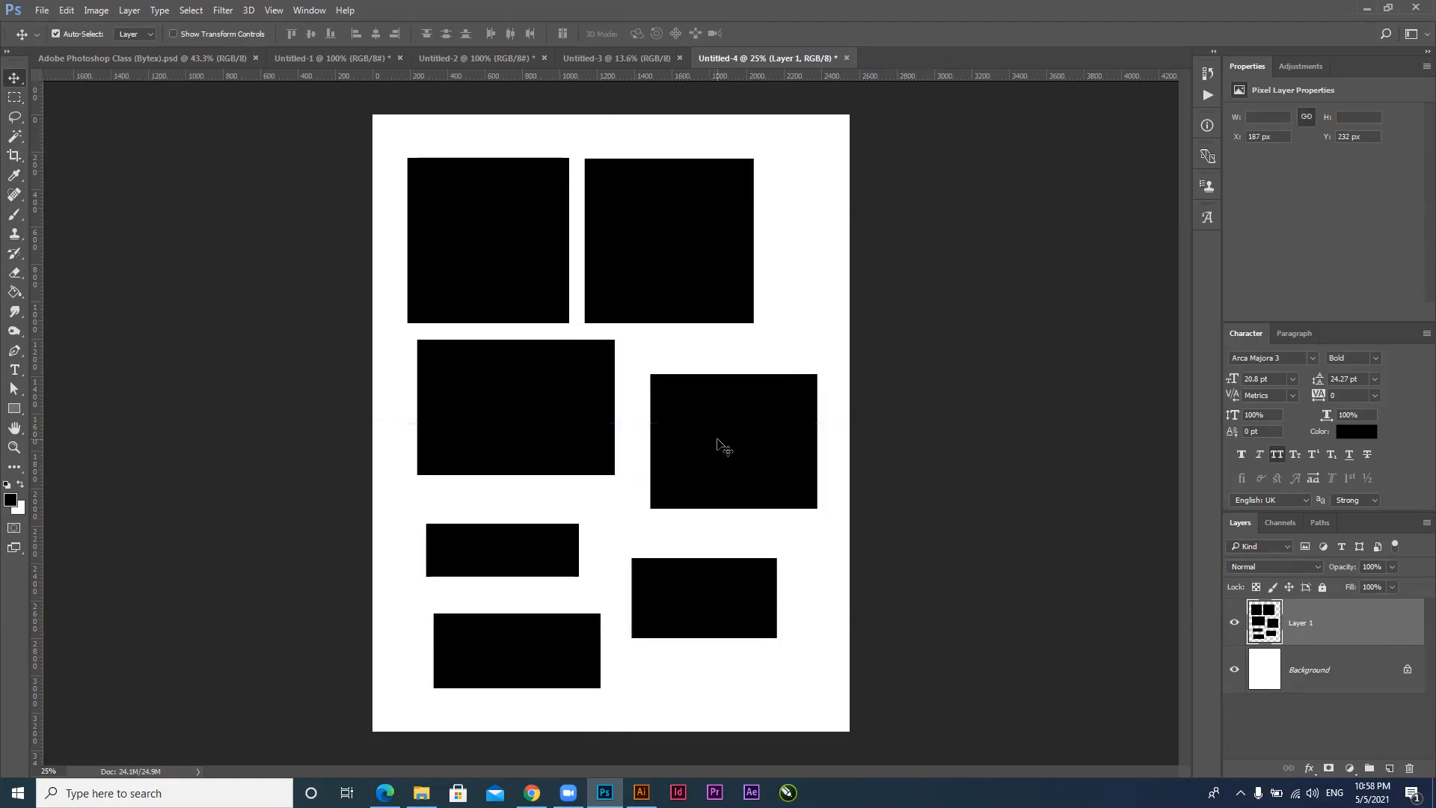
Undo back to the single upper-left square selection, and add a new empty layer above the background
{"action": "key", "text": "ctrl+alt+z"}
{"action": "key", "text": "ctrl+alt+z"}
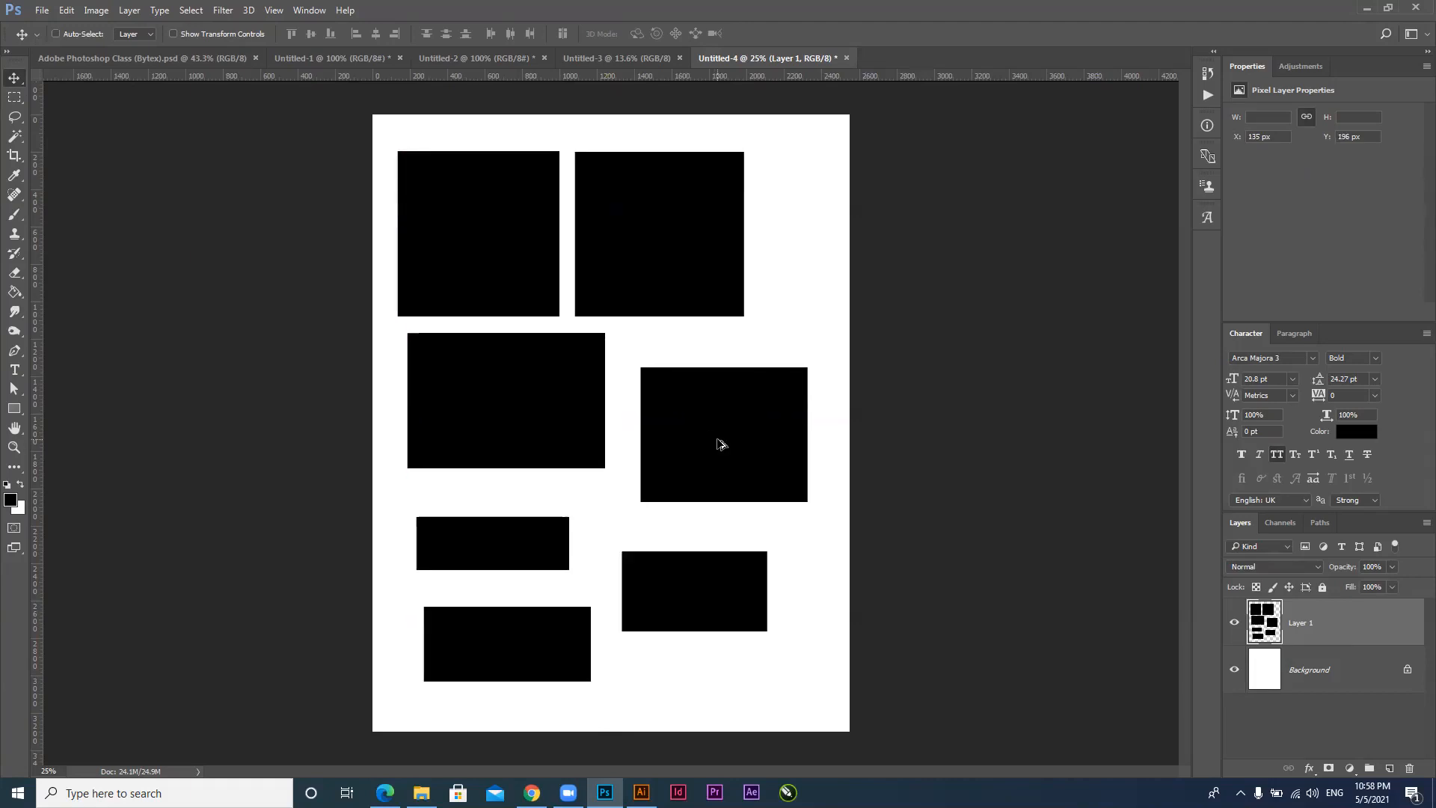
{"action": "key", "text": "ctrl+alt+z"}
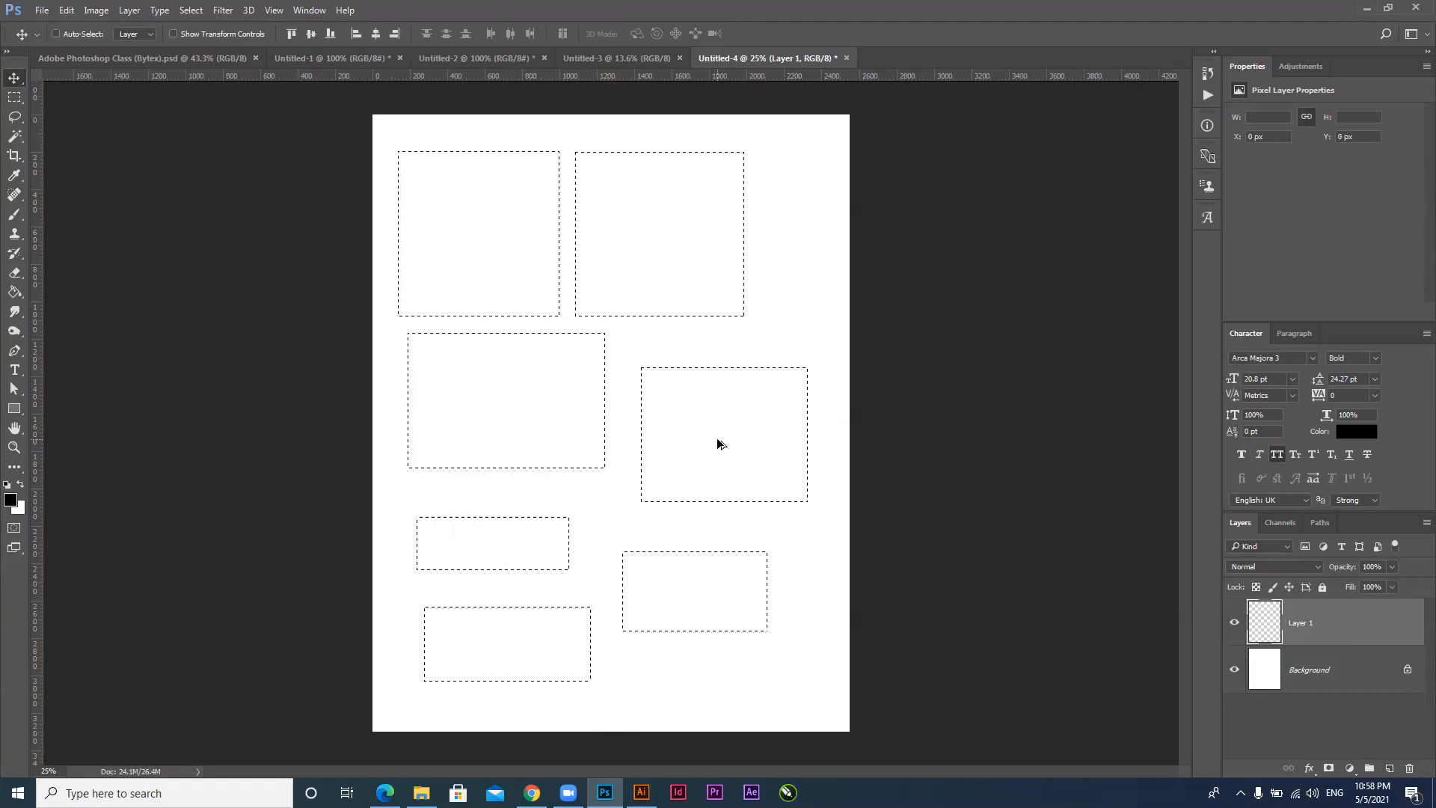
{"action": "key", "text": "ctrl+alt+z"}
{"action": "key", "text": "ctrl+alt+z"}
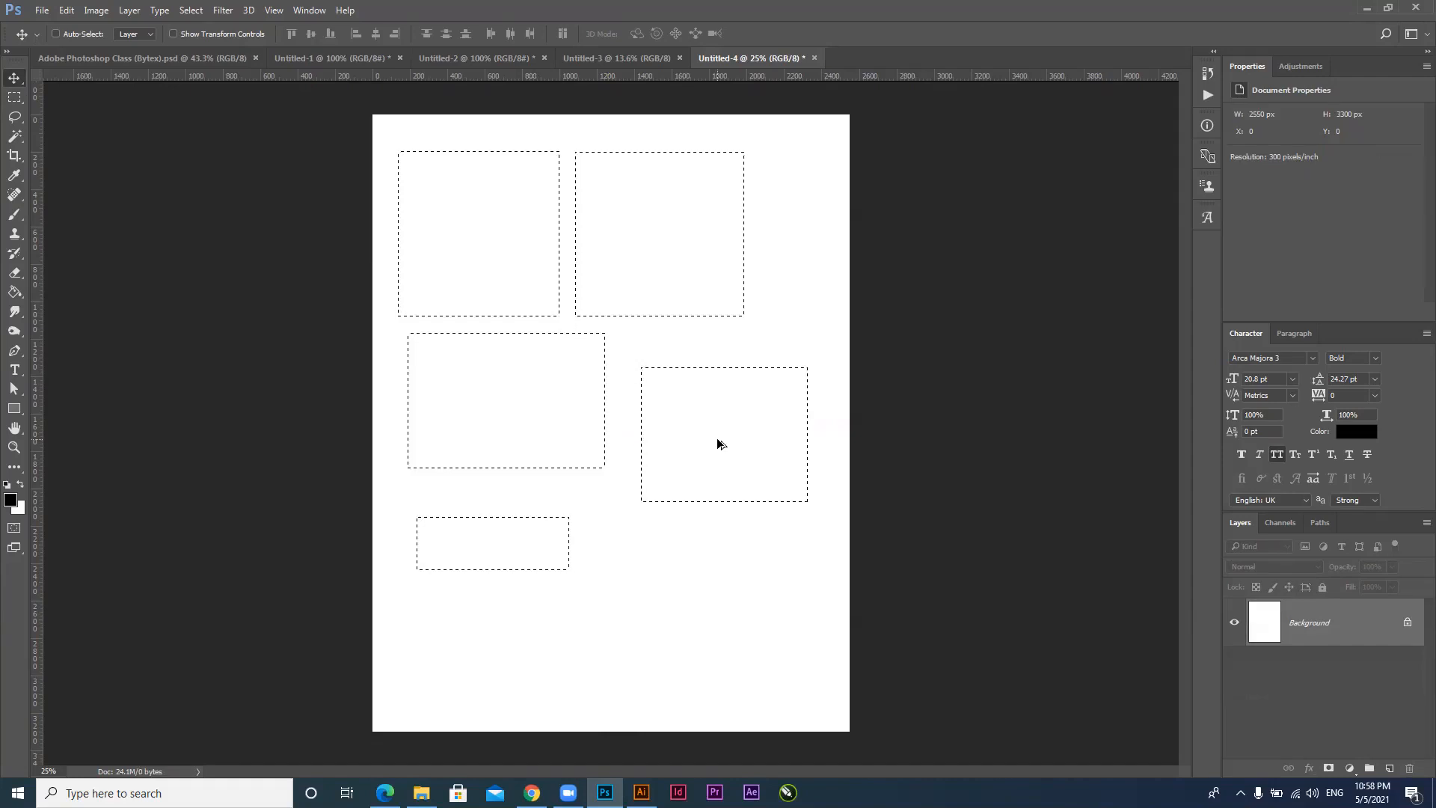
{"action": "key", "text": "ctrl+alt+z"}
{"action": "left_click", "coordinate": [1389, 768]}
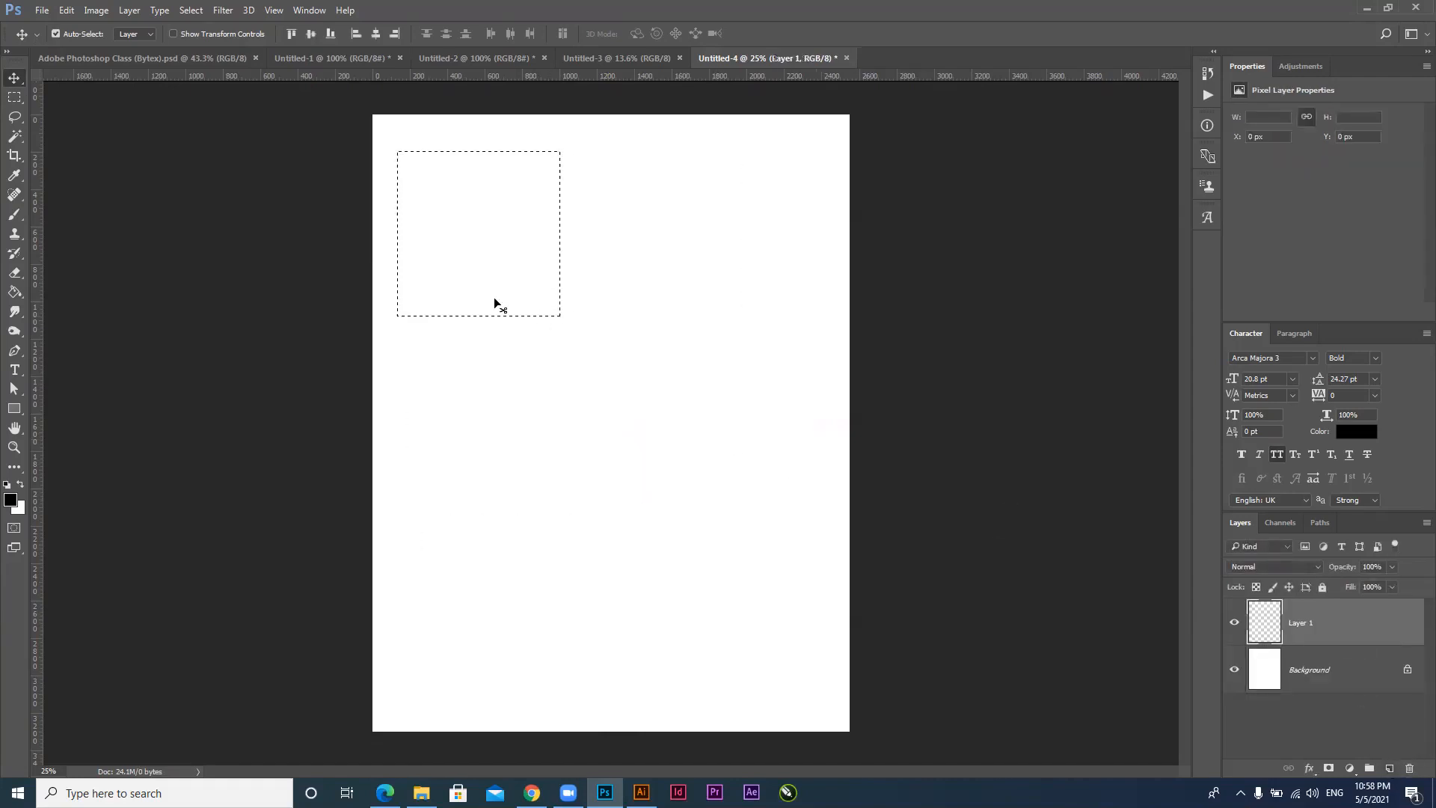
Try adding overlapping and separate rectangles to the square selection, and undo the additions
{"action": "left_click", "coordinate": [14, 98]}
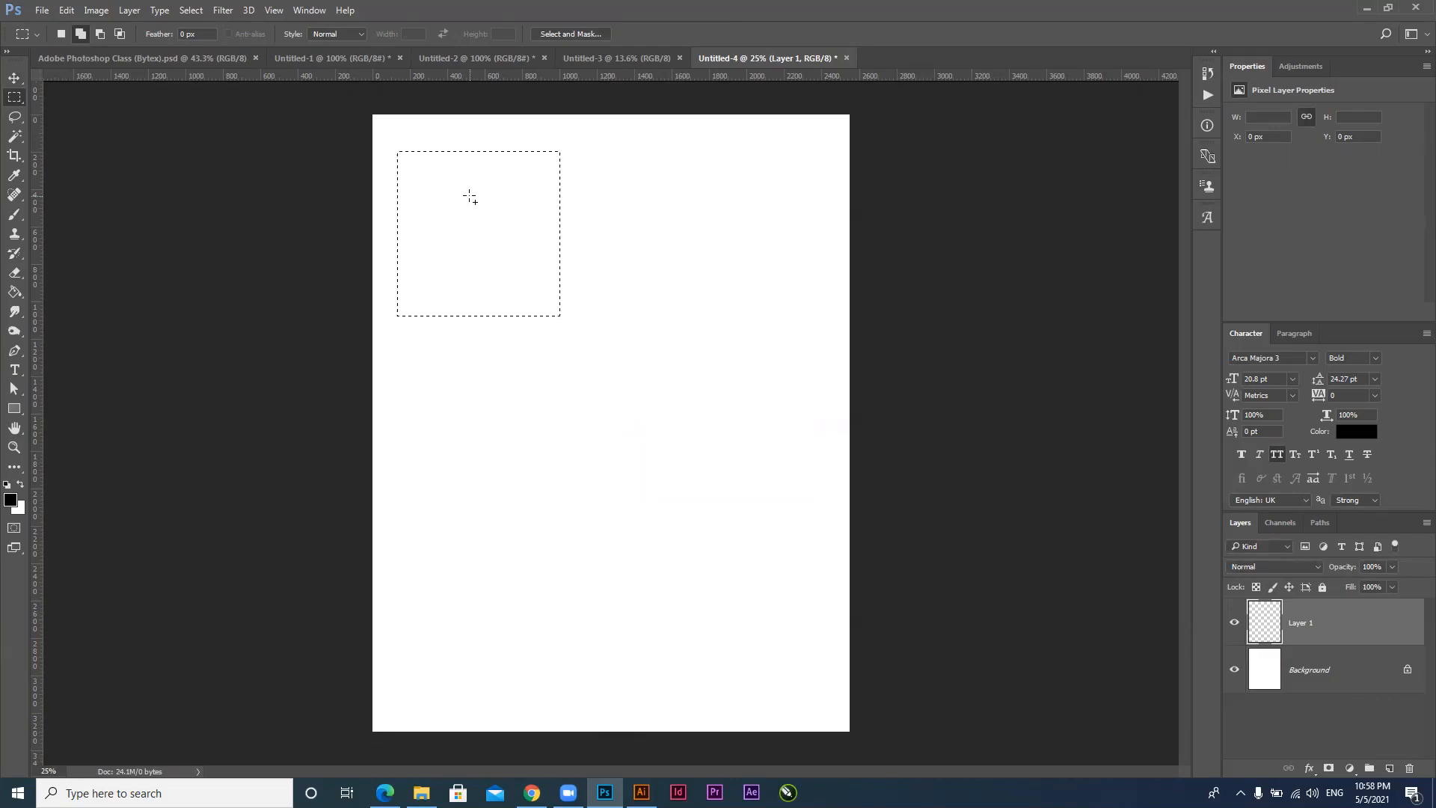
{"action": "left_click_drag", "start_coordinate": [479, 219], "coordinate": [664, 420]}
{"action": "left_click_drag", "start_coordinate": [699, 449], "coordinate": [748, 476]}
{"action": "left_click_drag", "start_coordinate": [400, 364], "coordinate": [513, 454]}
{"action": "left_click_drag", "start_coordinate": [630, 529], "coordinate": [634, 534]}
{"action": "left_click_drag", "start_coordinate": [443, 587], "coordinate": [738, 704]}
{"action": "left_click_drag", "start_coordinate": [545, 497], "coordinate": [596, 618]}
{"action": "key", "text": "ctrl+z"}
{"action": "key", "text": "ctrl+shift+z"}
{"action": "key", "text": "ctrl+z"}
Subtract overlapping rectangles from the square selection's lower-right side to leave a stair-stepped corner shape
{"action": "left_click", "coordinate": [102, 33]}
{"action": "left_click_drag", "start_coordinate": [458, 219], "coordinate": [650, 397]}
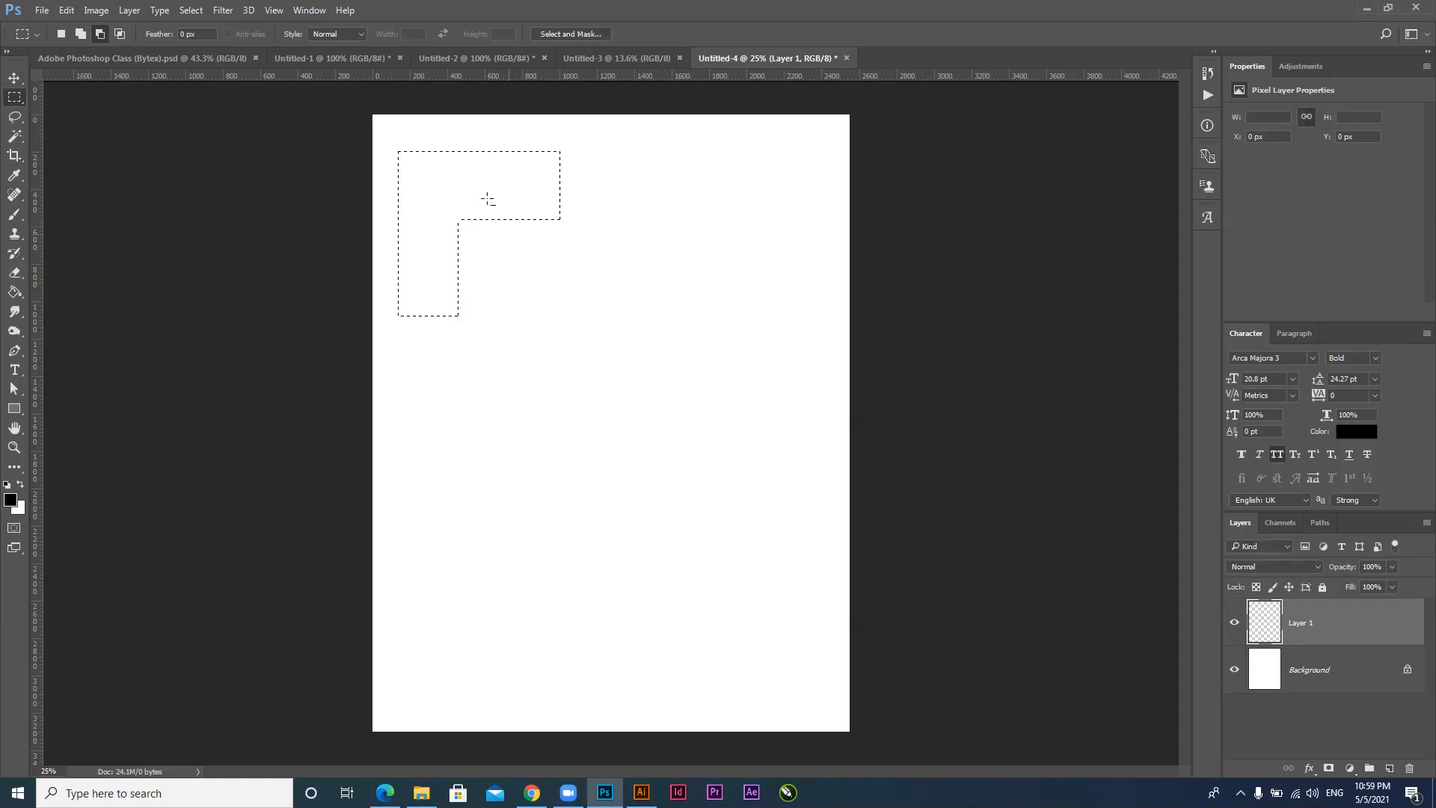
{"action": "left_click_drag", "start_coordinate": [557, 263], "coordinate": [615, 292]}
{"action": "left_click_drag", "start_coordinate": [506, 224], "coordinate": [639, 322]}
{"action": "left_click_drag", "start_coordinate": [443, 244], "coordinate": [464, 318]}
{"action": "left_click_drag", "start_coordinate": [430, 260], "coordinate": [478, 339]}
{"action": "left_click_drag", "start_coordinate": [428, 297], "coordinate": [503, 390]}
Fill the stepped selection with black, and place a copy of the shape in the page's upper-right corner
{"action": "key", "text": "alt+BackSpace"}
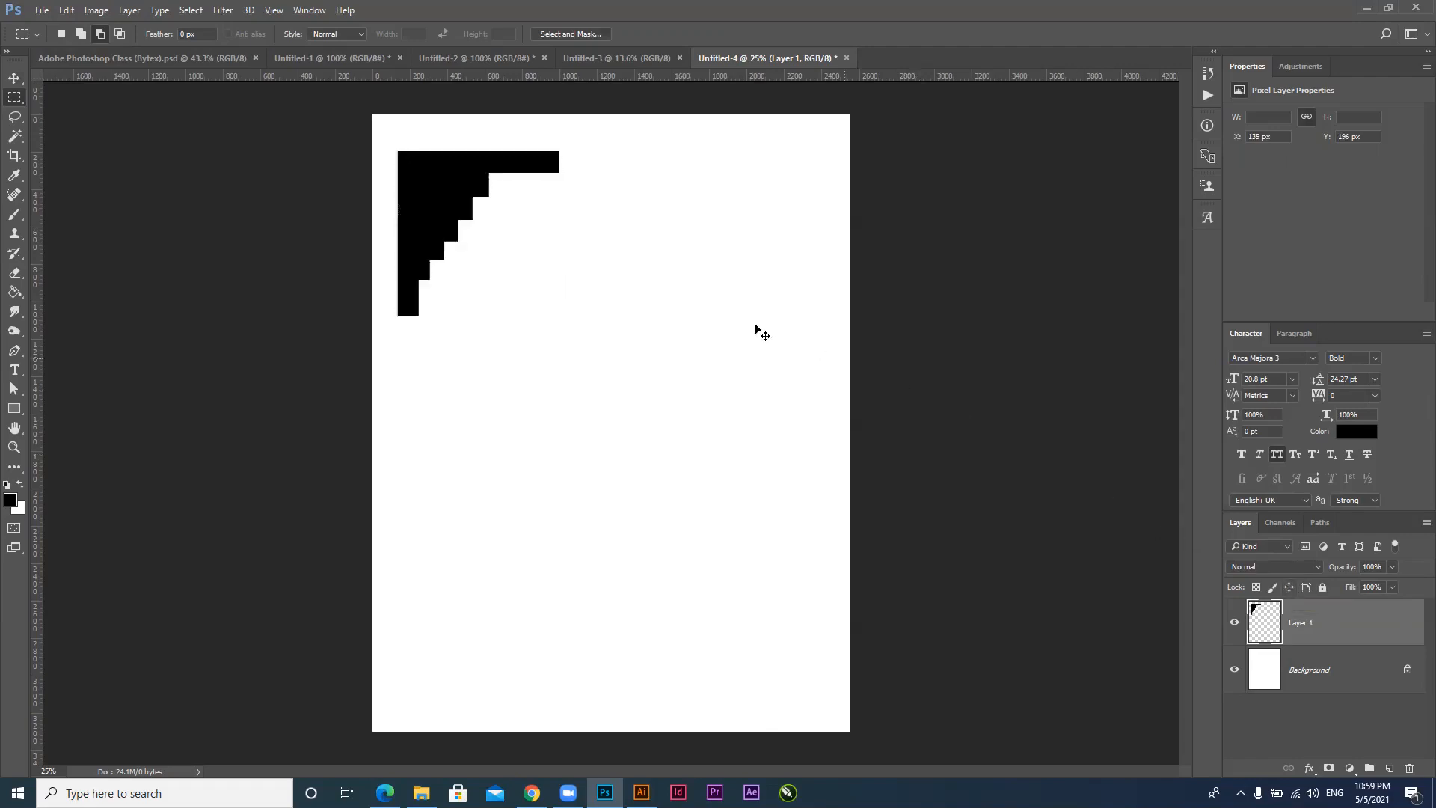
{"action": "left_click", "coordinate": [15, 78]}
{"action": "left_click_drag", "start_coordinate": [429, 207], "coordinate": [720, 217]}
Flip the copied stepped shape horizontally so it mirrors the one in the upper-left corner
{"action": "key", "text": "ctrl+t"}
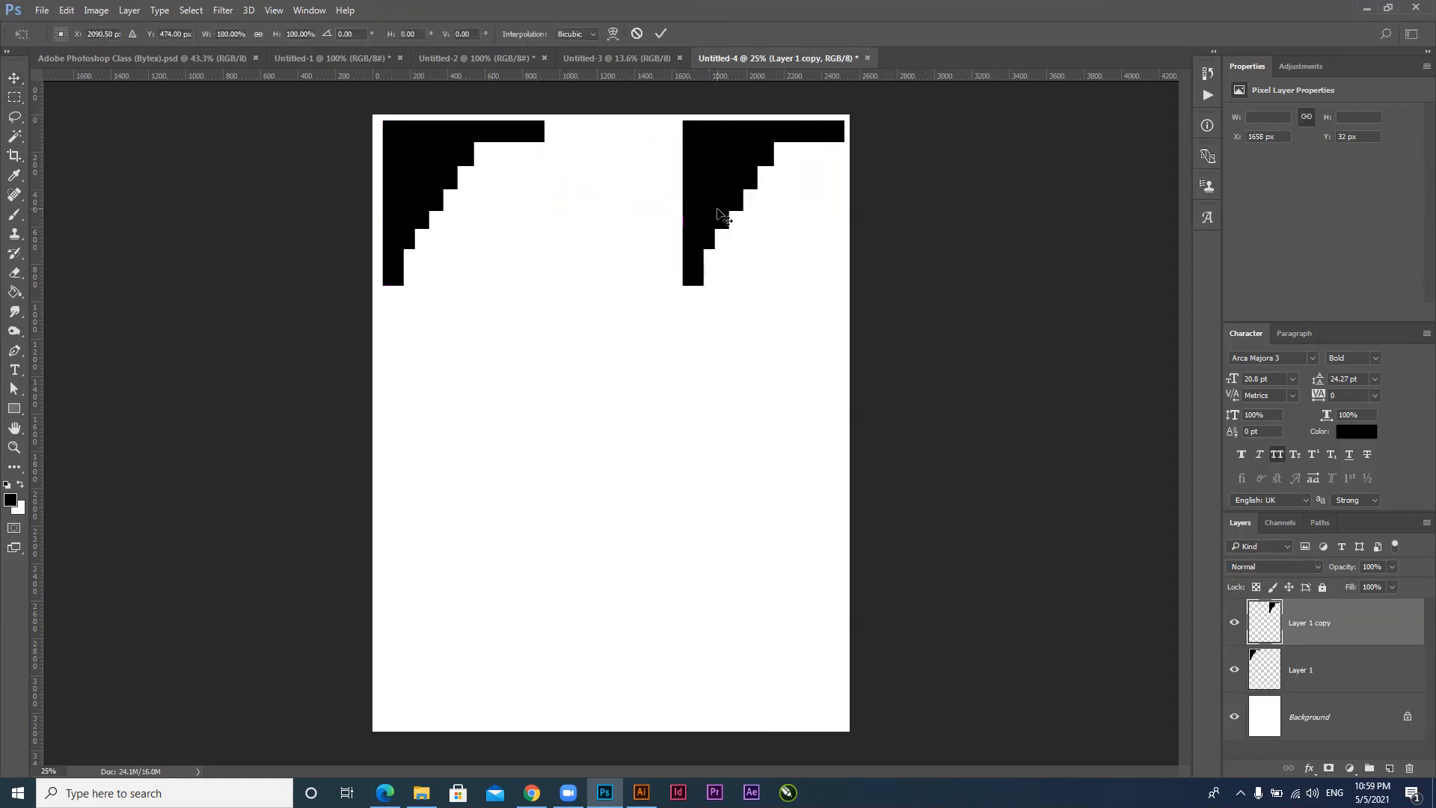
{"action": "right_click", "coordinate": [716, 209]}
{"action": "left_click", "coordinate": [813, 430]}
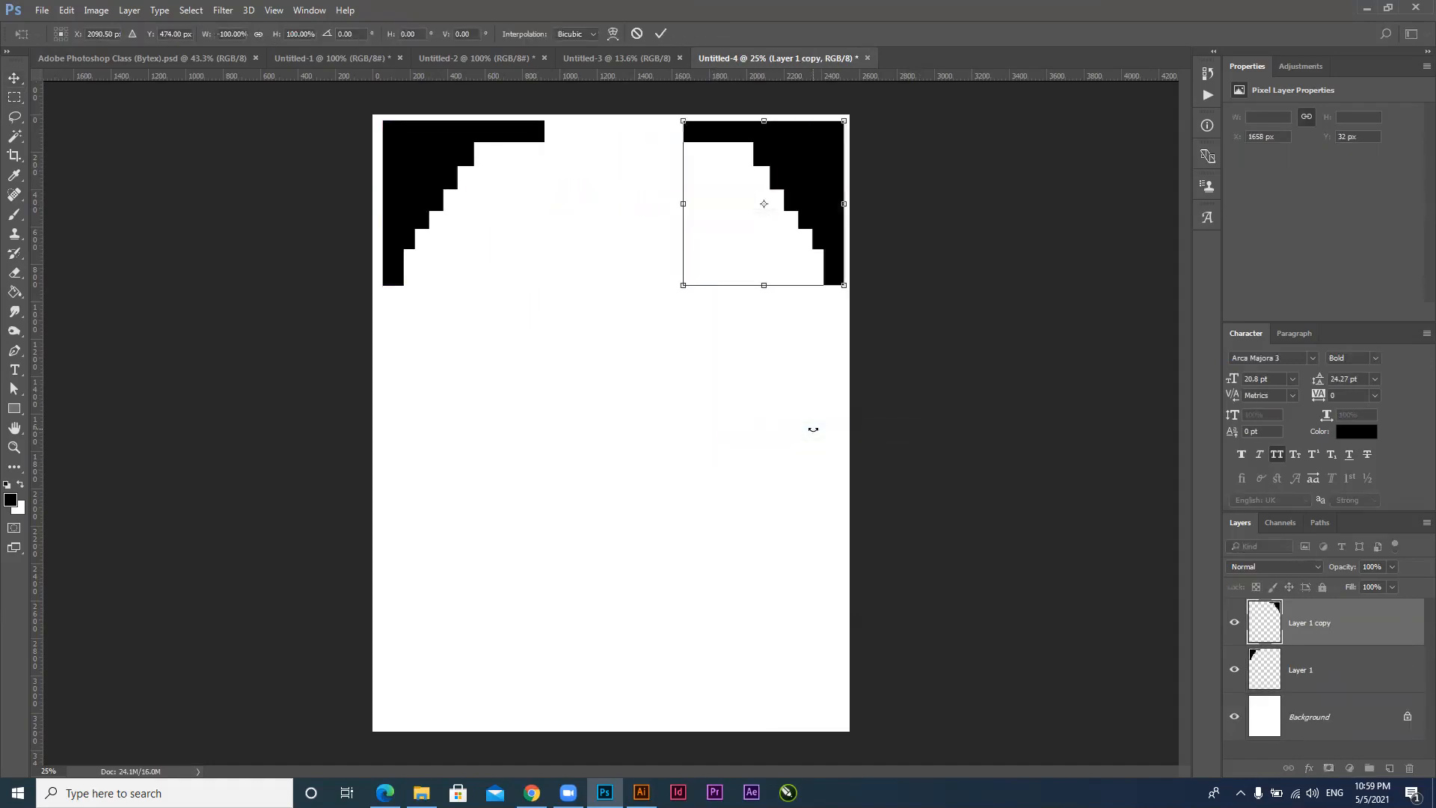
{"action": "key", "text": "Return"}
Copy both upper corner shapes to the page's lower edge, and turn the copies upside down to fit the lower corners
{"action": "left_click", "coordinate": [420, 151]}
{"action": "left_click", "coordinate": [829, 187], "text": "shift"}
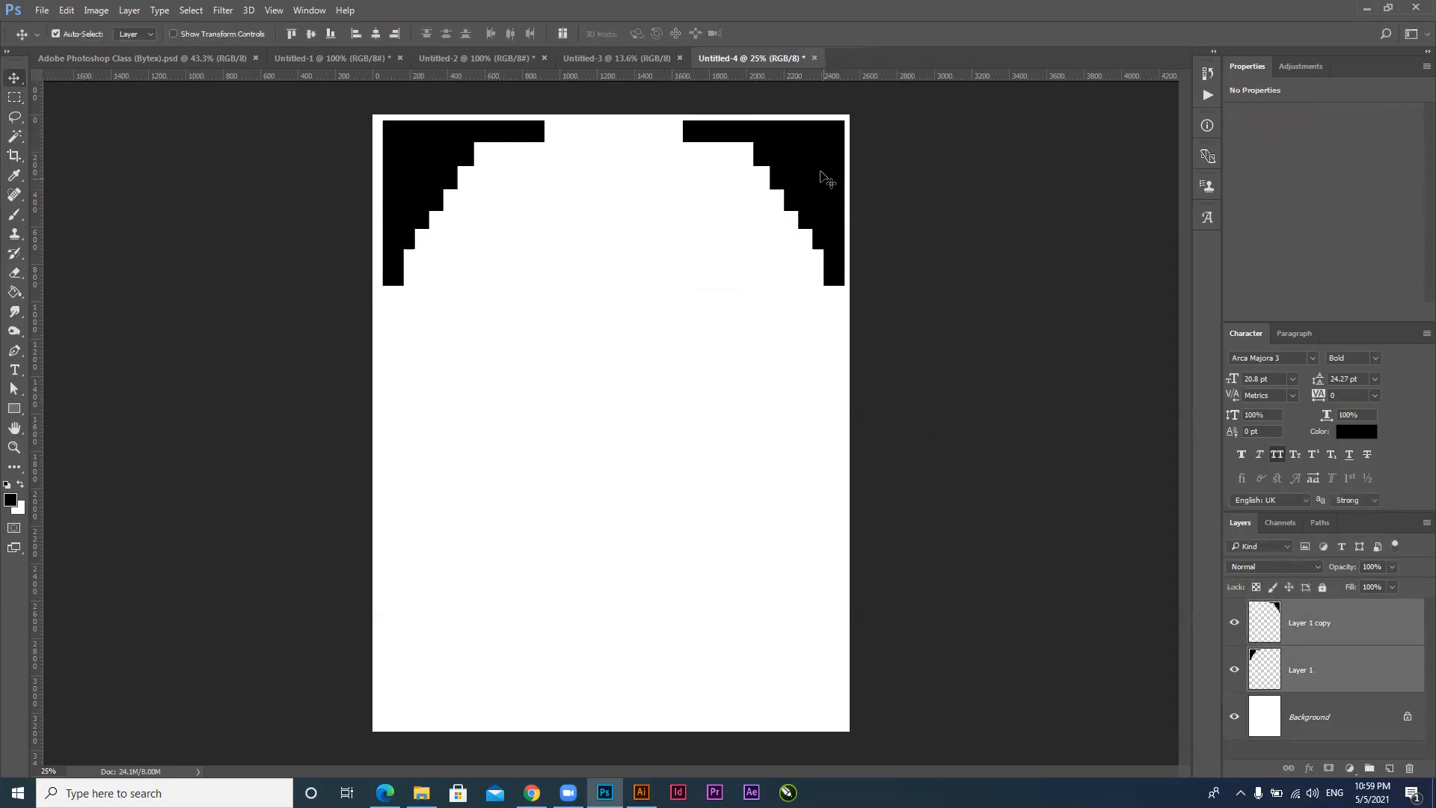
{"action": "left_click_drag", "start_coordinate": [827, 202], "coordinate": [847, 556]}
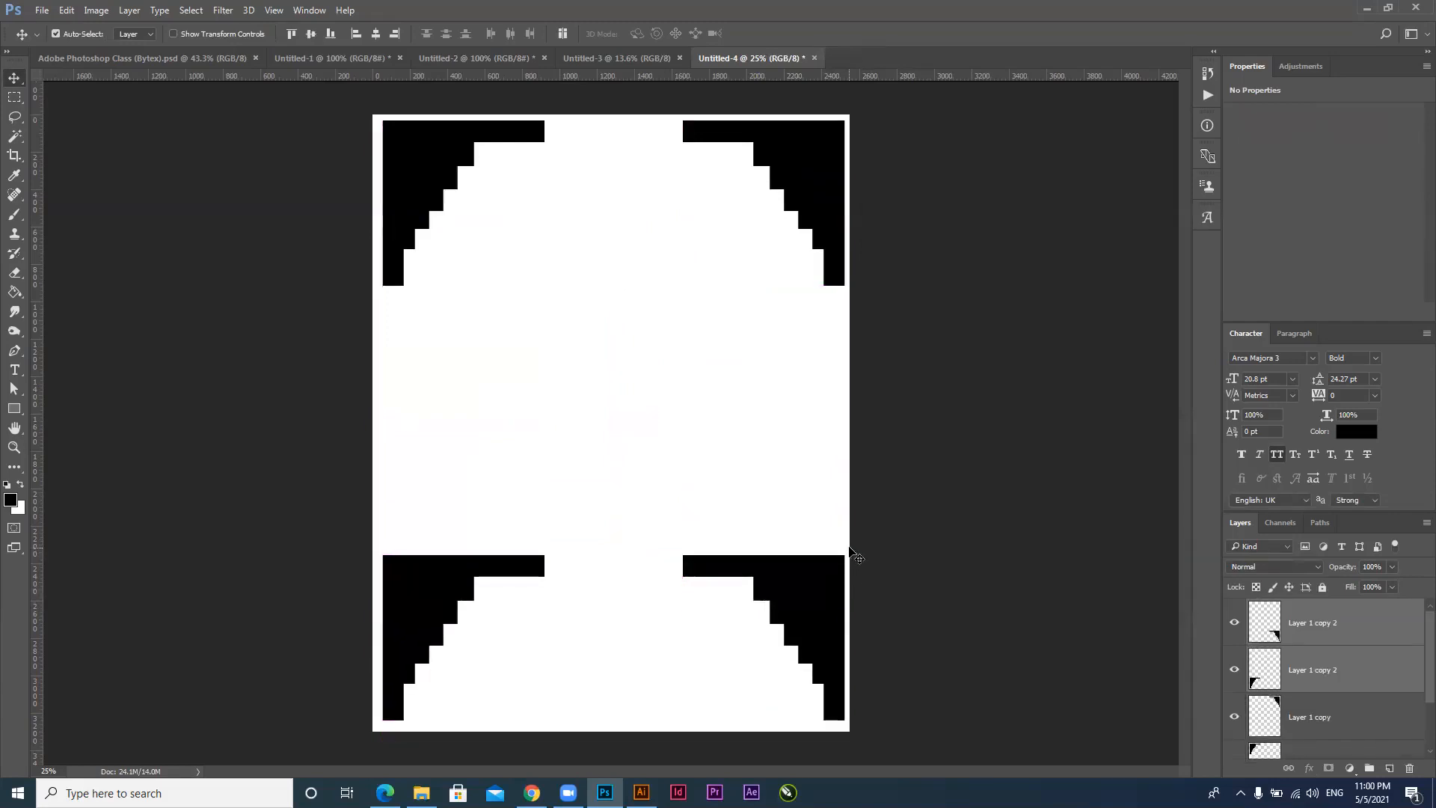
{"action": "key", "text": "ctrl+t"}
{"action": "left_click_drag", "start_coordinate": [850, 546], "coordinate": [503, 673]}
{"action": "key", "text": "Return"}
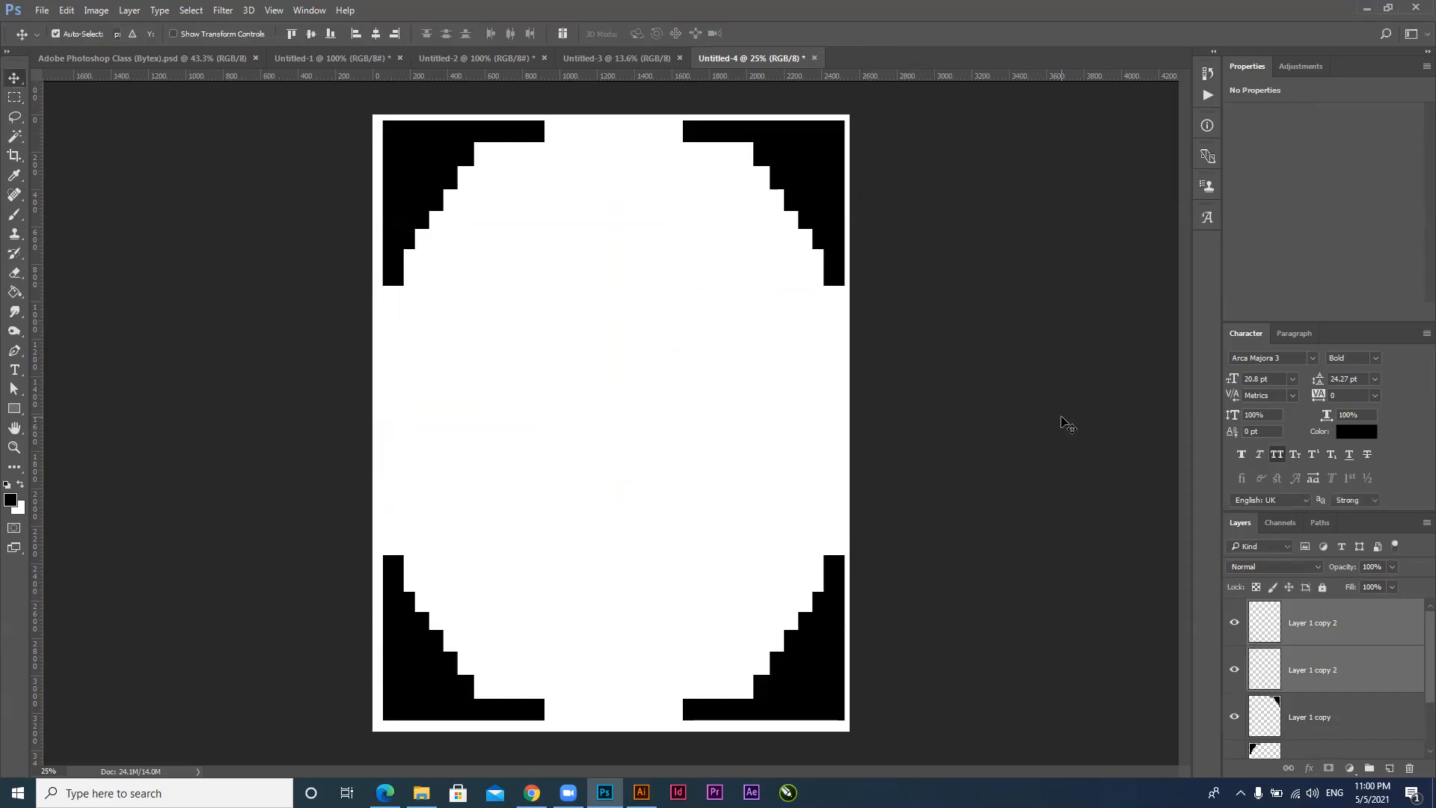
{"action": "left_click", "coordinate": [1065, 421]}
Undo the corner copies, the flip and the black fill, back to the stepped selection
{"action": "key", "text": "ctrl+z"}
{"action": "key", "text": "ctrl+z"}
{"action": "key", "text": "ctrl+alt+z"}
{"action": "key", "text": "ctrl+alt+z"}
{"action": "key", "text": "ctrl+alt+z"}
{"action": "key", "text": "ctrl+alt+z"}
{"action": "key", "text": "ctrl+alt+z"}
{"action": "key", "text": "ctrl+alt+z"}
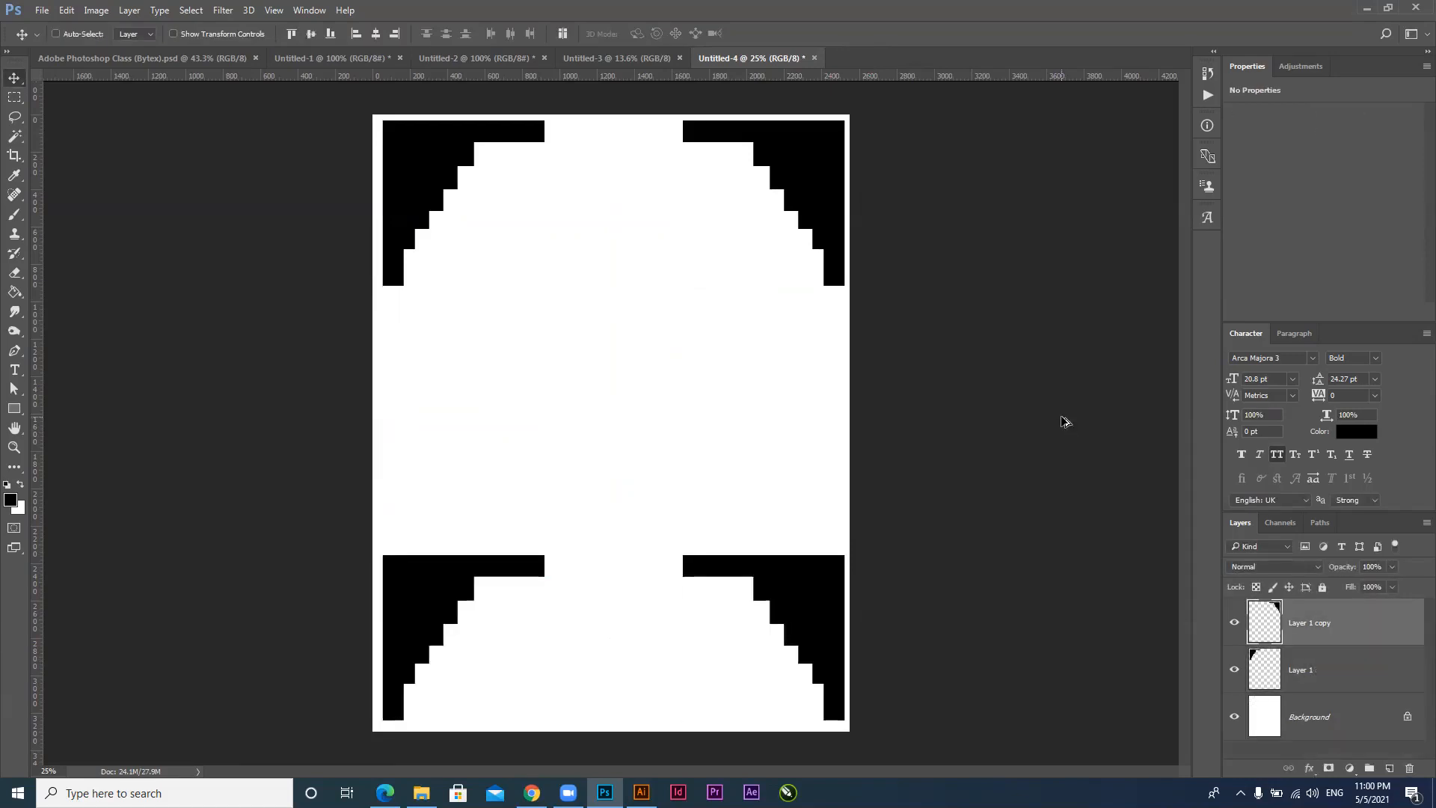
{"action": "key", "text": "ctrl+alt+z"}
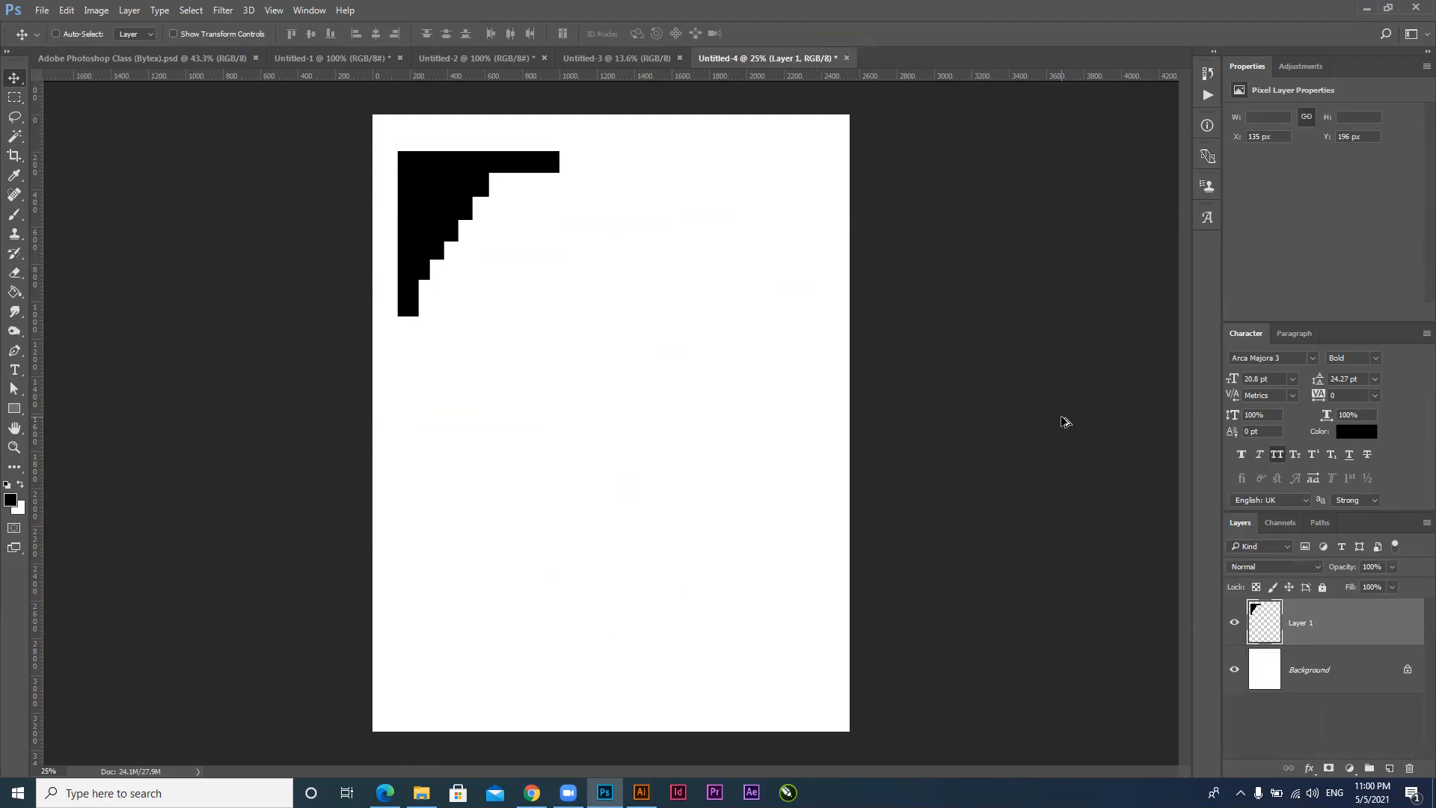
{"action": "key", "text": "ctrl+alt+z"}
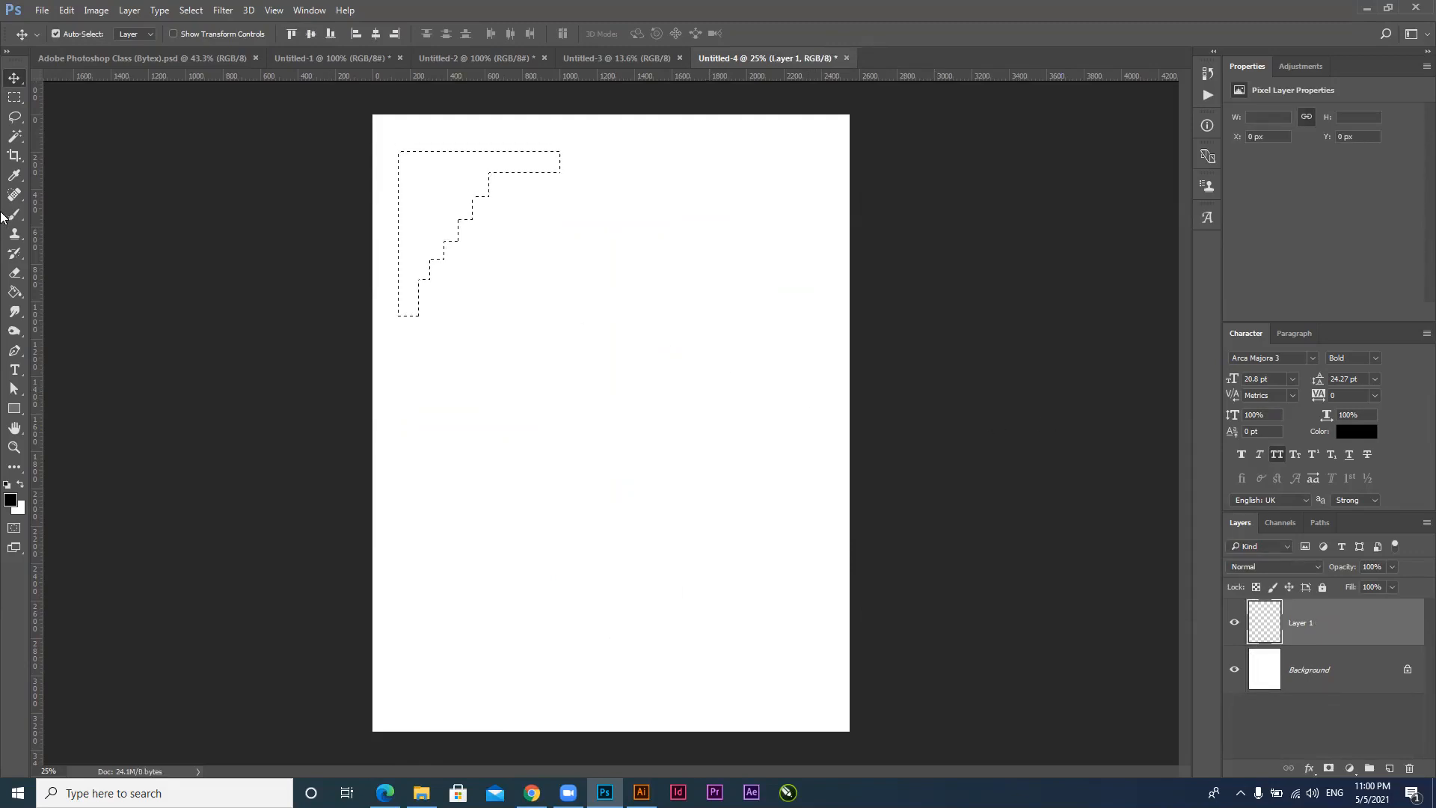
Draw a new near-square selection at the page's upper left, and intersect it with an overlapping rectangle of about 940 x 960 px
{"action": "left_click", "coordinate": [15, 98]}
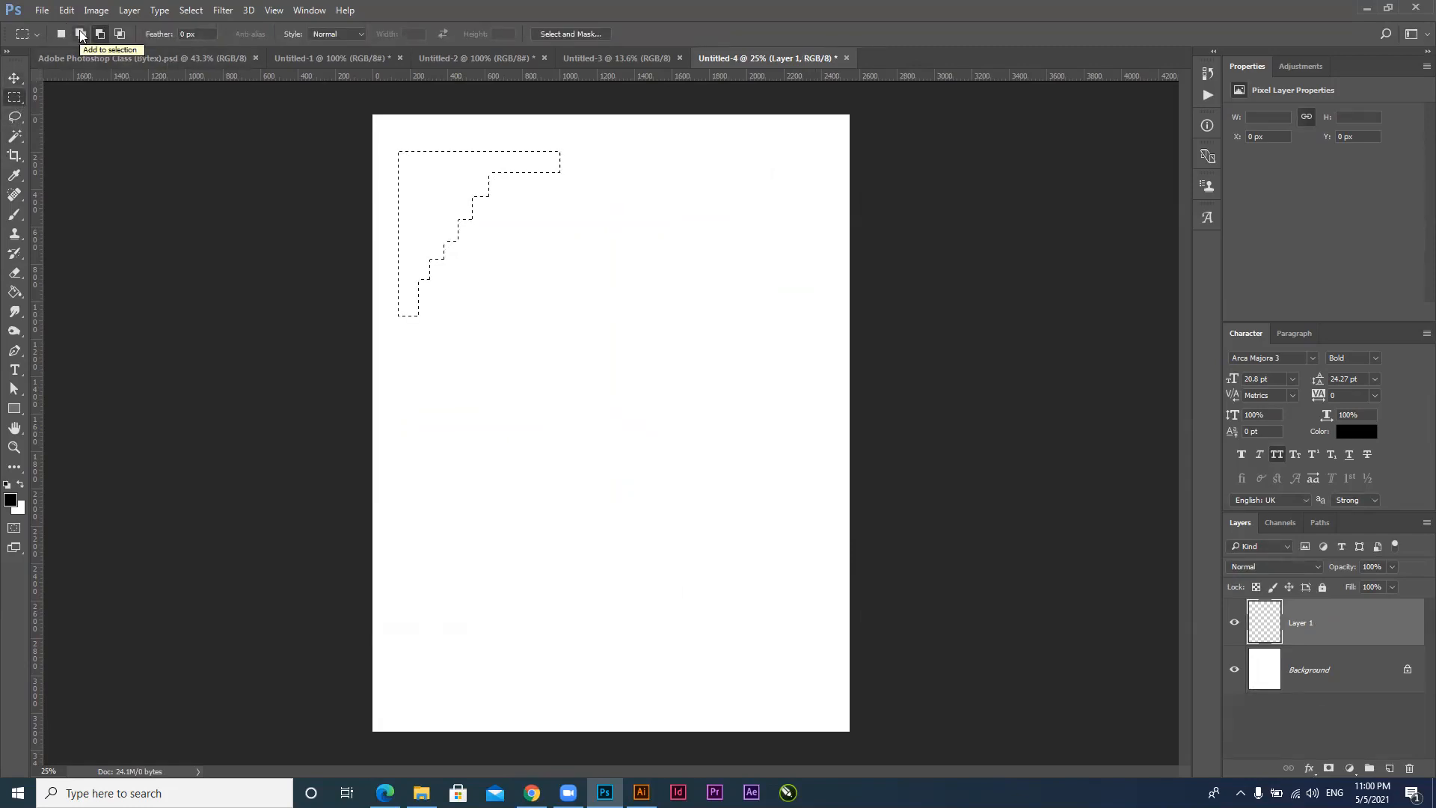
{"action": "left_click", "coordinate": [119, 34]}
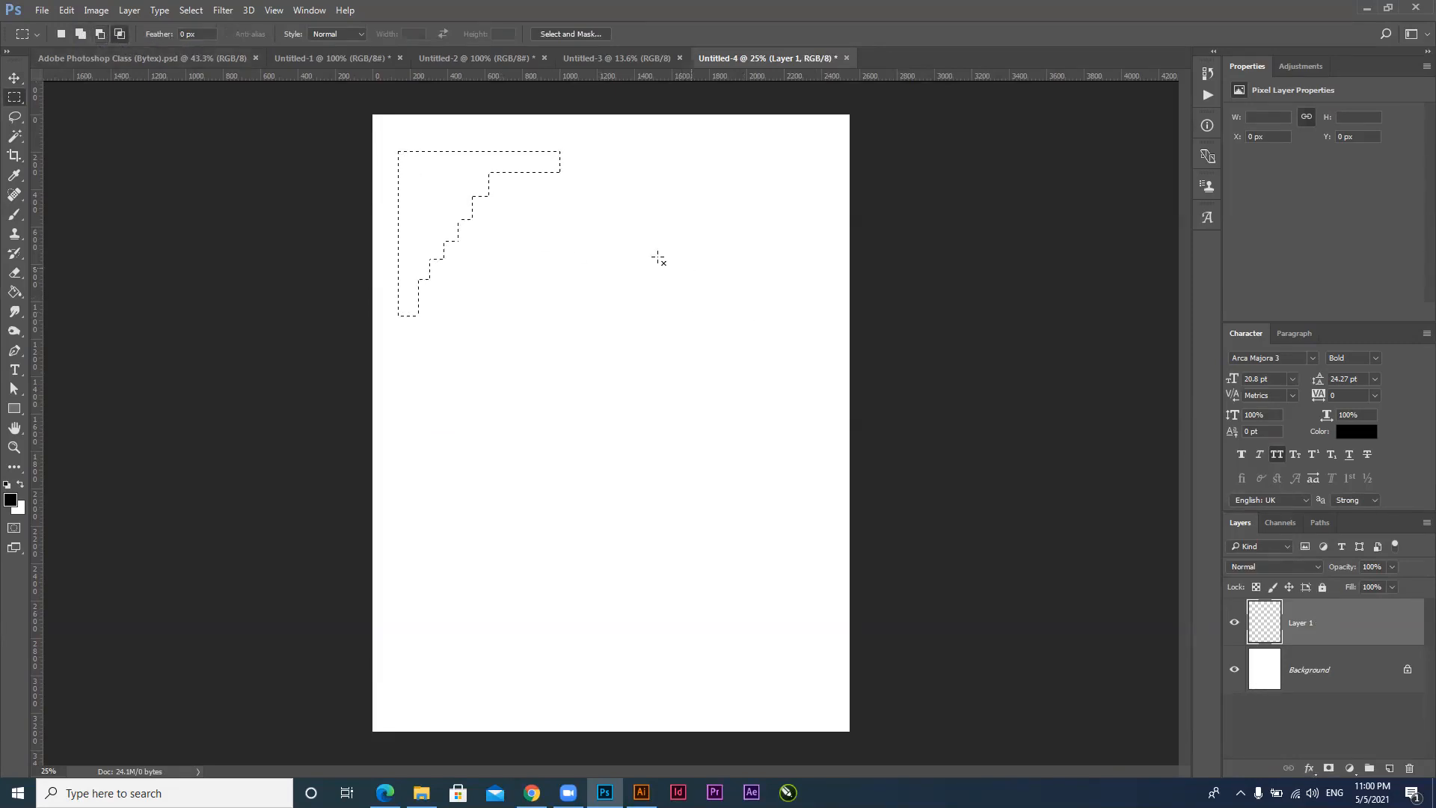
{"action": "left_click", "coordinate": [481, 225]}
{"action": "left_click_drag", "start_coordinate": [403, 159], "coordinate": [583, 329]}
{"action": "left_click_drag", "start_coordinate": [486, 241], "coordinate": [661, 419]}
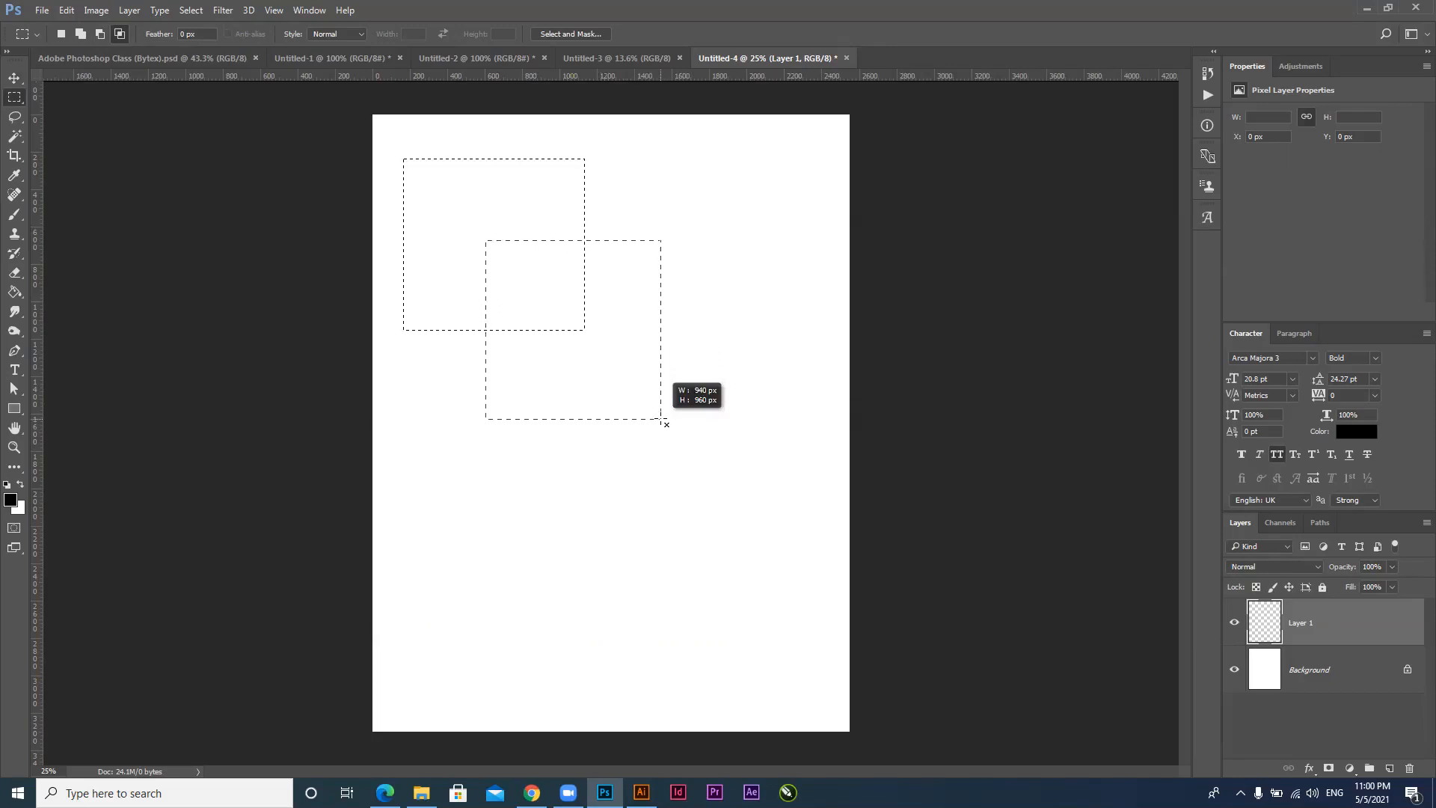
{"action": "key", "text": "Escape"}
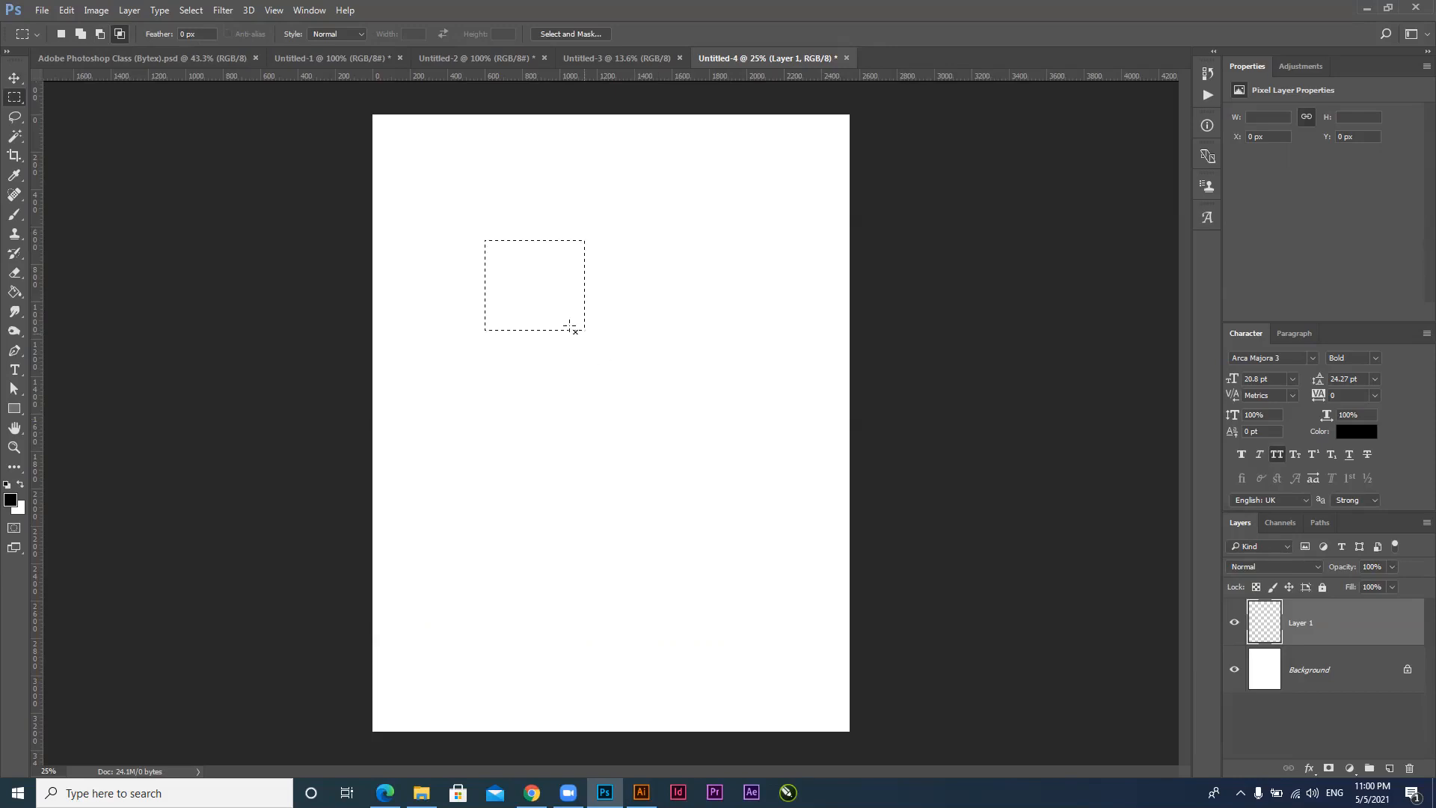
Add a wide rectangle to the selection, and intersect the result with a large overlapping rectangle
{"action": "left_click_drag", "start_coordinate": [526, 290], "coordinate": [646, 394]}
{"action": "left_click", "coordinate": [82, 32]}
{"action": "left_click_drag", "start_coordinate": [426, 356], "coordinate": [785, 451]}
{"action": "left_click", "coordinate": [119, 33]}
{"action": "left_click_drag", "start_coordinate": [449, 153], "coordinate": [708, 419]}
Draw a new wide rectangular selection in the page's middle, and extend it with an overlapping rectangle at its lower right
{"action": "left_click", "coordinate": [60, 32]}
{"action": "left_click_drag", "start_coordinate": [539, 251], "coordinate": [743, 416]}
{"action": "left_click_drag", "start_coordinate": [502, 324], "coordinate": [595, 403]}
{"action": "left_click_drag", "start_coordinate": [433, 378], "coordinate": [781, 547]}
{"action": "left_click_drag", "start_coordinate": [501, 471], "coordinate": [825, 645]}
Subtract rectangles from the upper, left and lower edges of the combined selection
{"action": "left_click_drag", "start_coordinate": [404, 146], "coordinate": [780, 326]}
{"action": "left_click_drag", "start_coordinate": [400, 293], "coordinate": [815, 438]}
{"action": "left_click_drag", "start_coordinate": [405, 347], "coordinate": [480, 625]}
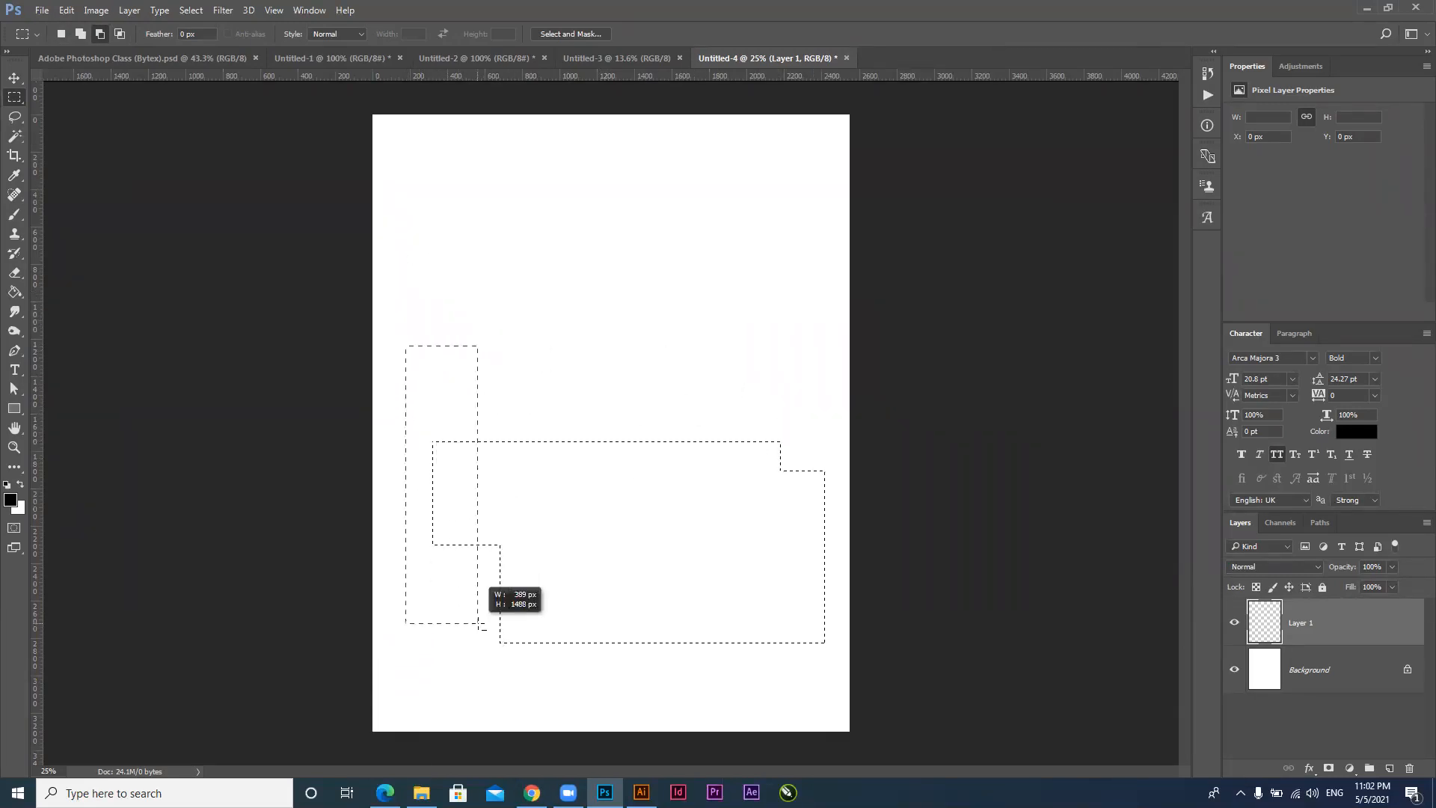
{"action": "left_click_drag", "start_coordinate": [474, 676], "coordinate": [833, 581]}
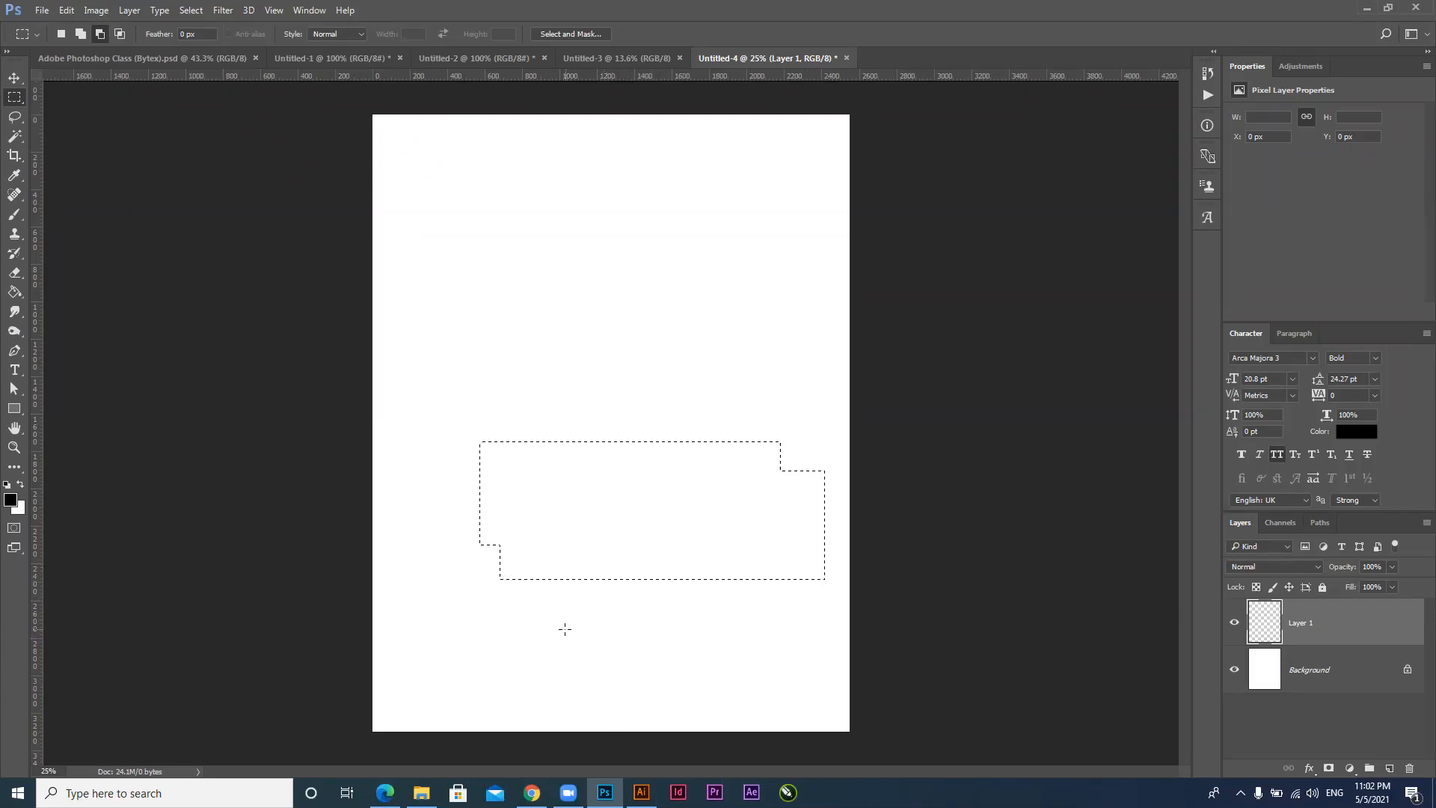
Intersect the selection with a tall rectangle across its middle, and deselect the remaining area
{"action": "key", "text": "shift"}
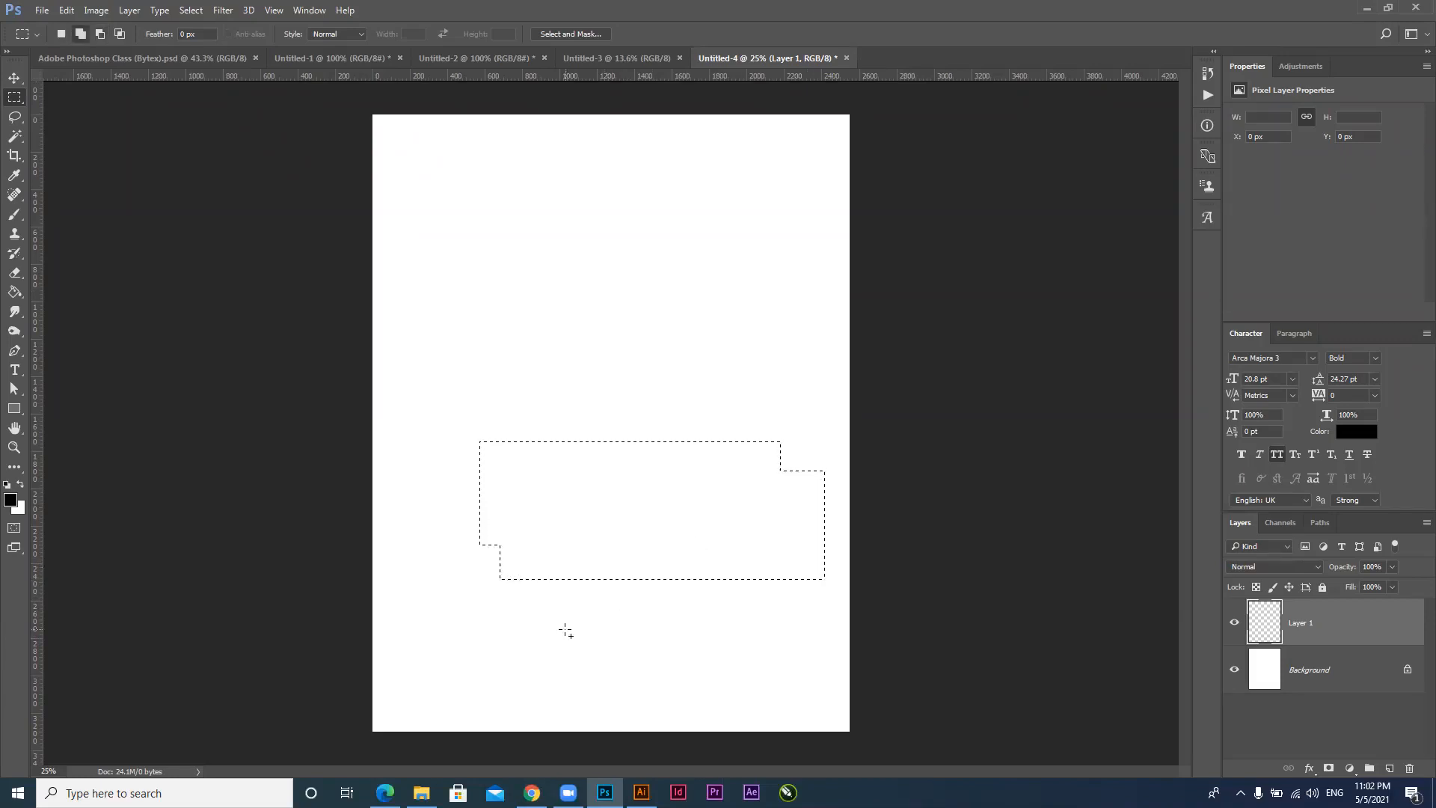
{"action": "key", "text": "shift+alt"}
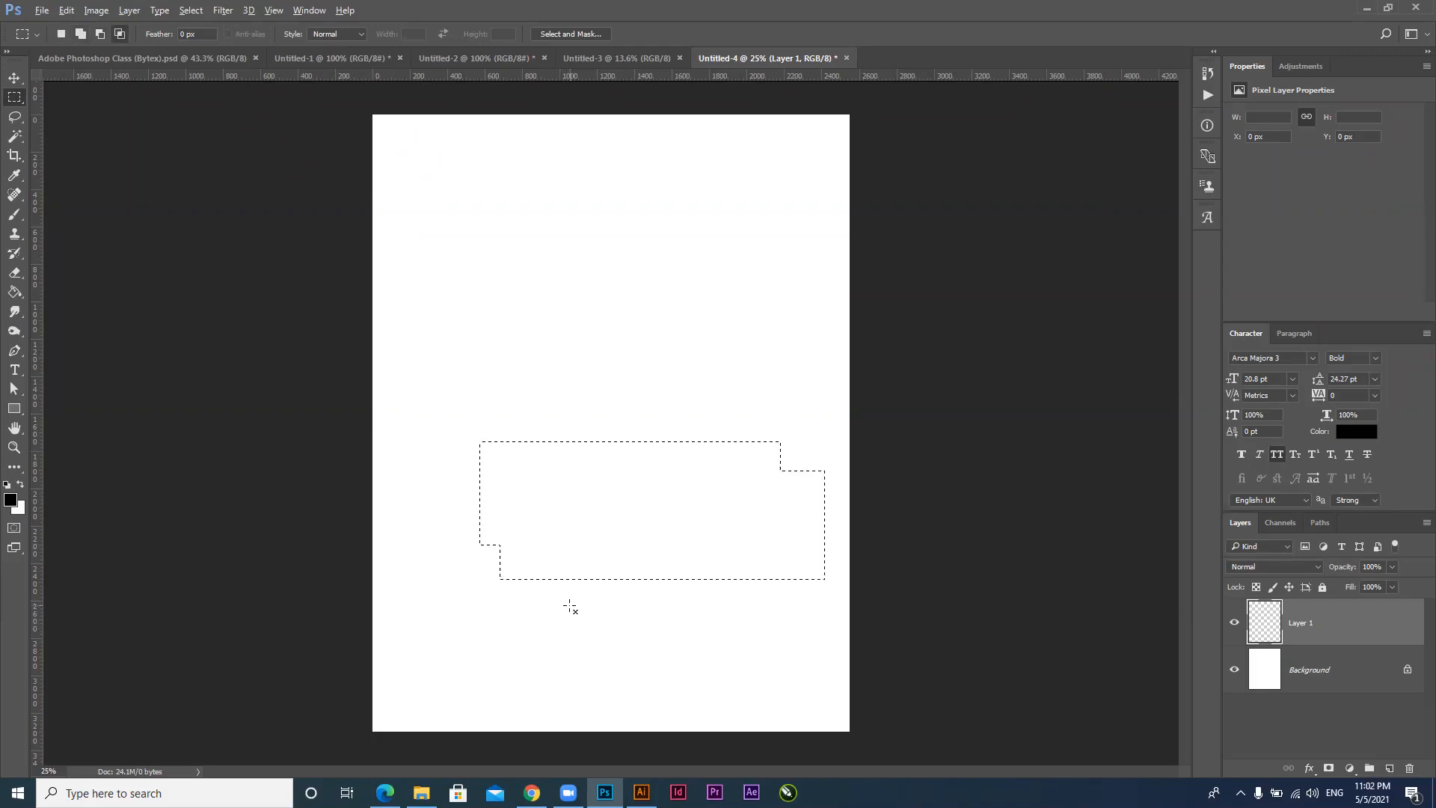
{"action": "left_click_drag", "start_coordinate": [535, 408], "coordinate": [676, 621]}
{"action": "key", "text": "shift+alt"}
{"action": "left_click", "coordinate": [700, 630]}
{"action": "key", "text": "ctrl+z"}
{"action": "left_click", "coordinate": [15, 77]}
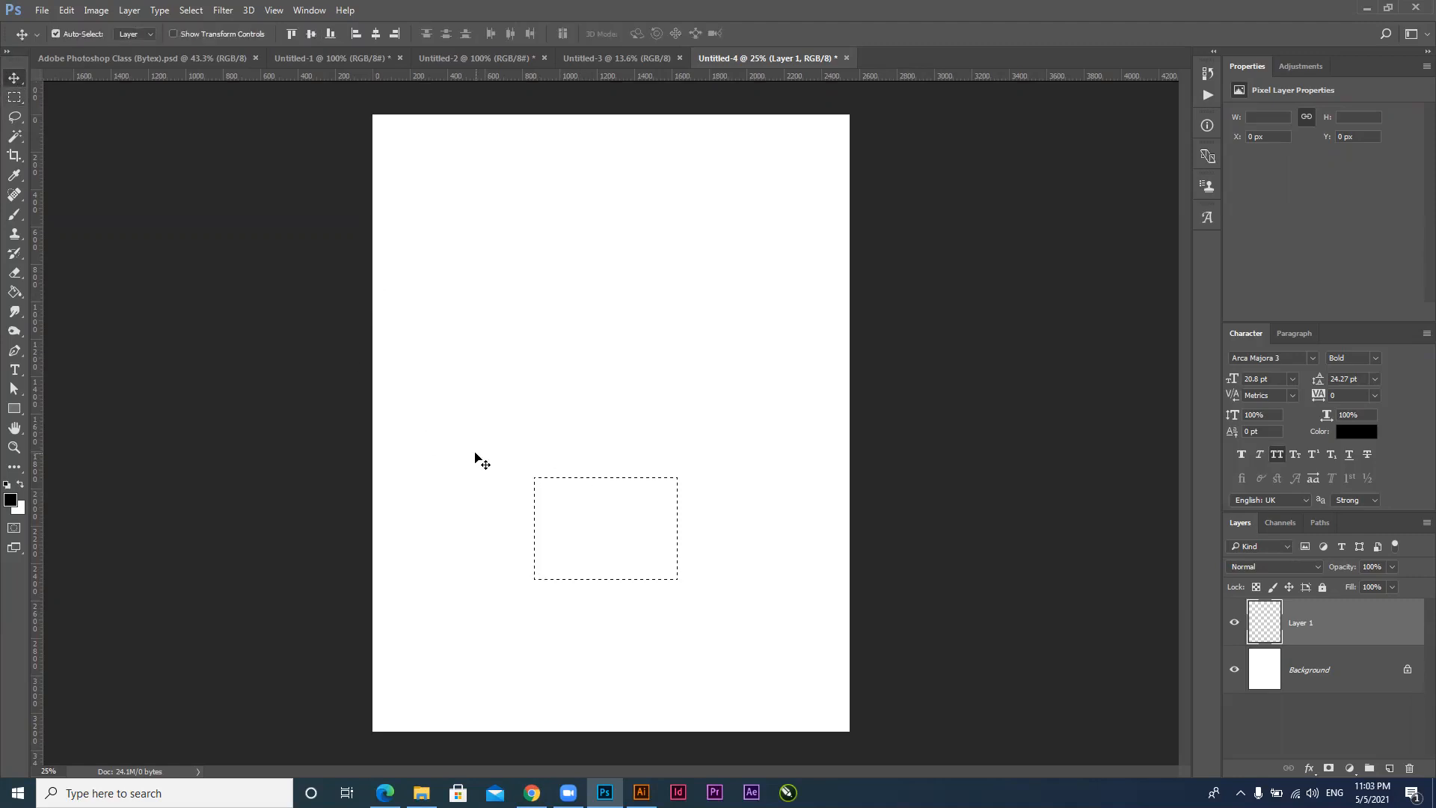
{"action": "key", "text": "ctrl+d"}
Switch to the browser, copy the sunrise photo of the man on the cliff, and paste it into the Photoshop document
{"action": "left_click", "coordinate": [385, 790]}
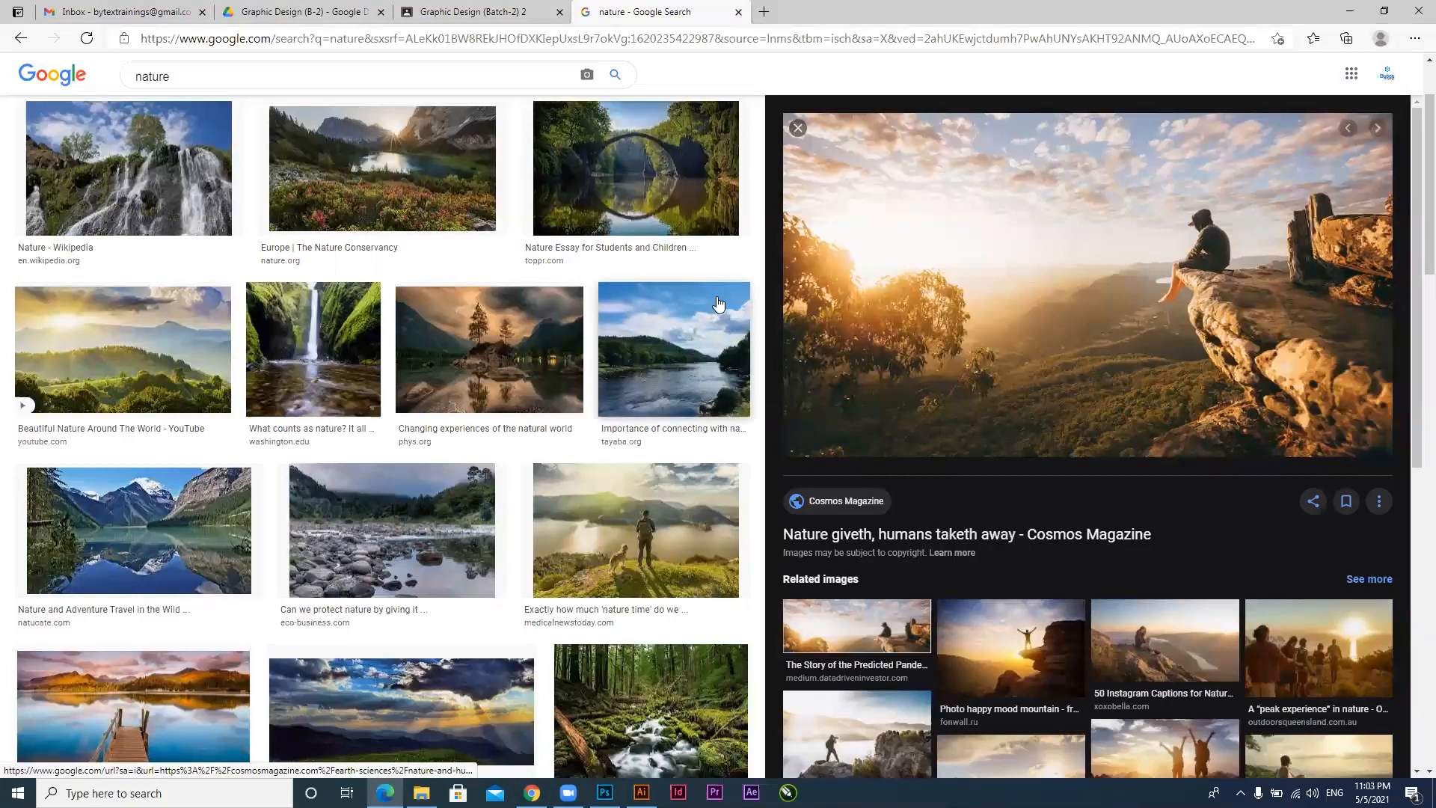
{"action": "right_click", "coordinate": [1092, 255]}
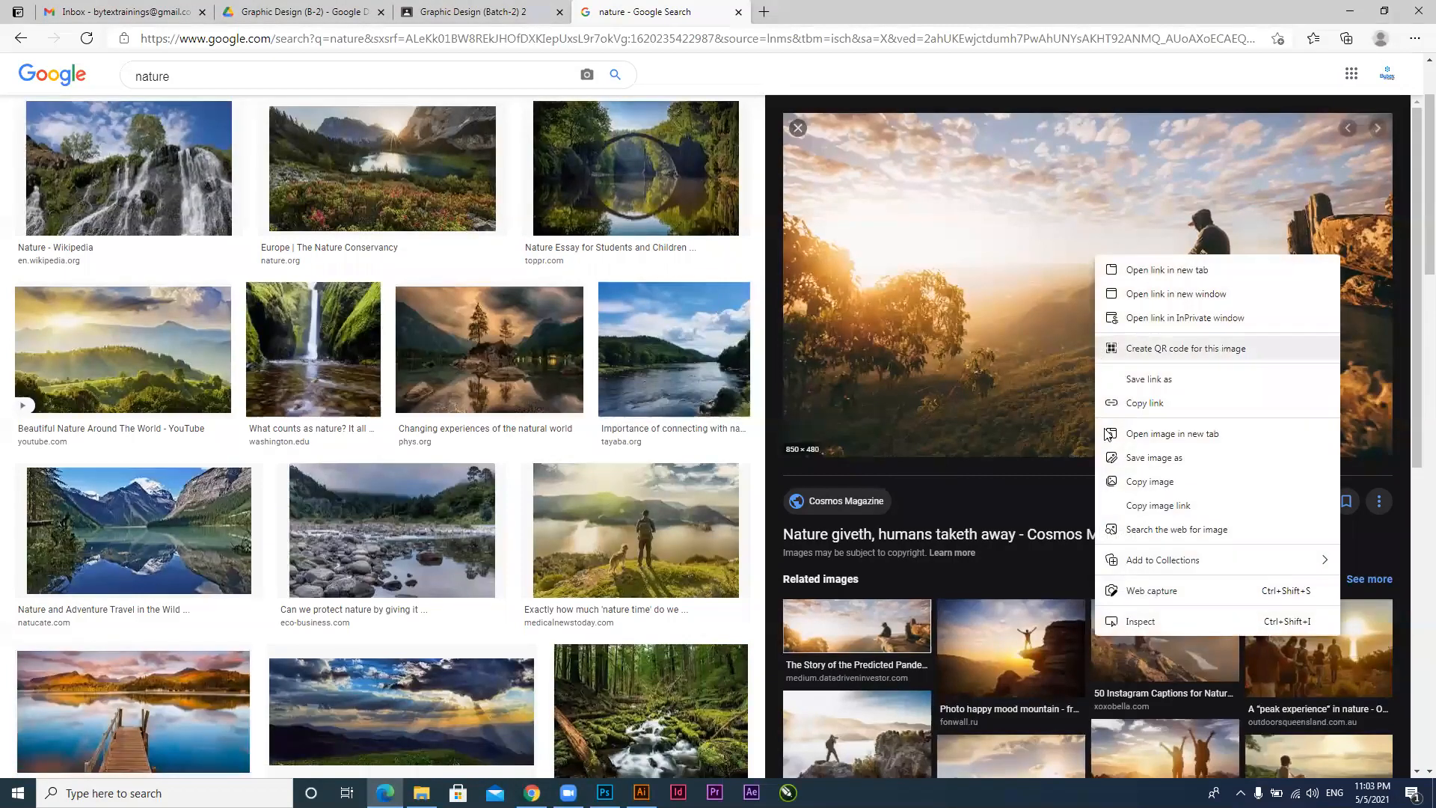
{"action": "left_click", "coordinate": [1150, 487]}
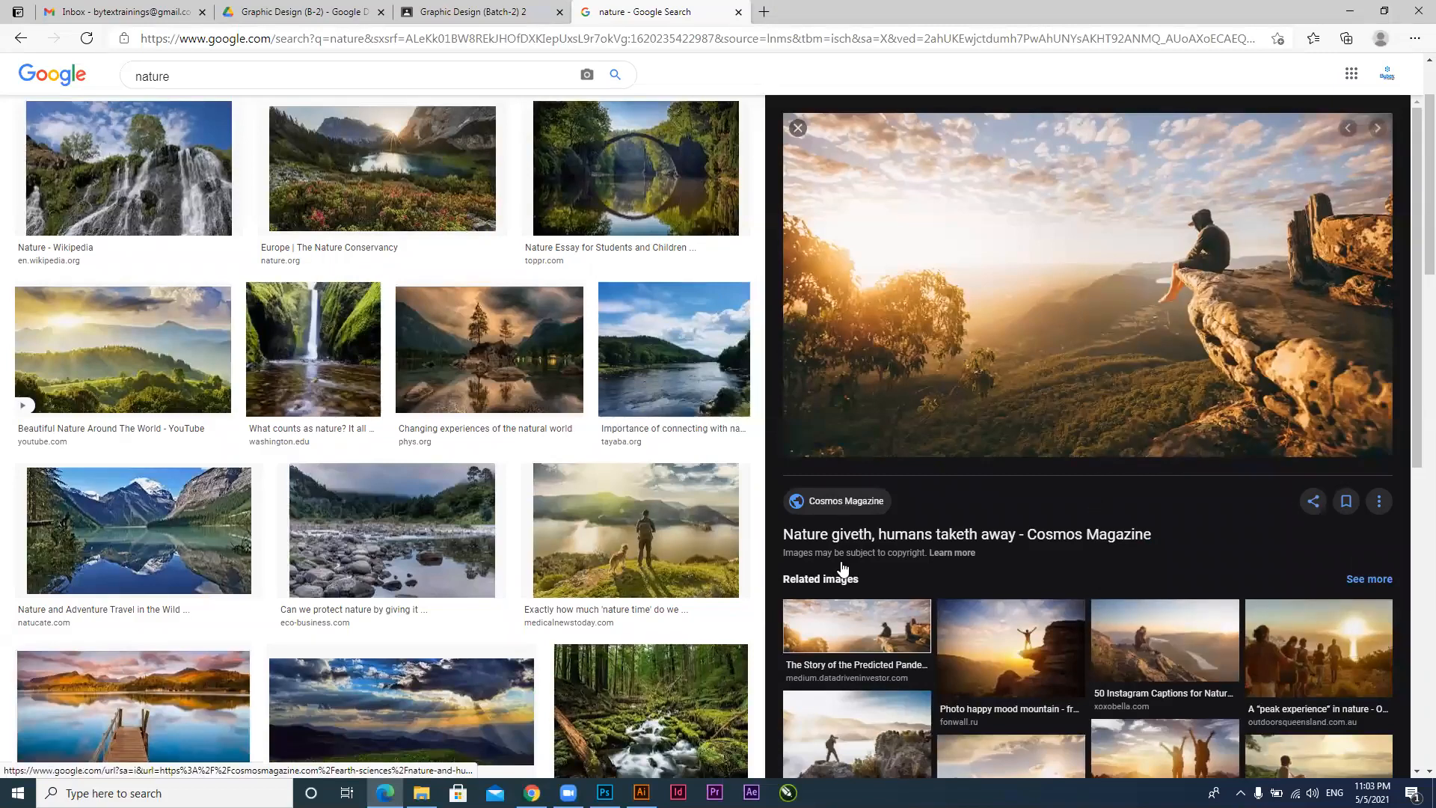
{"action": "left_click", "coordinate": [603, 782]}
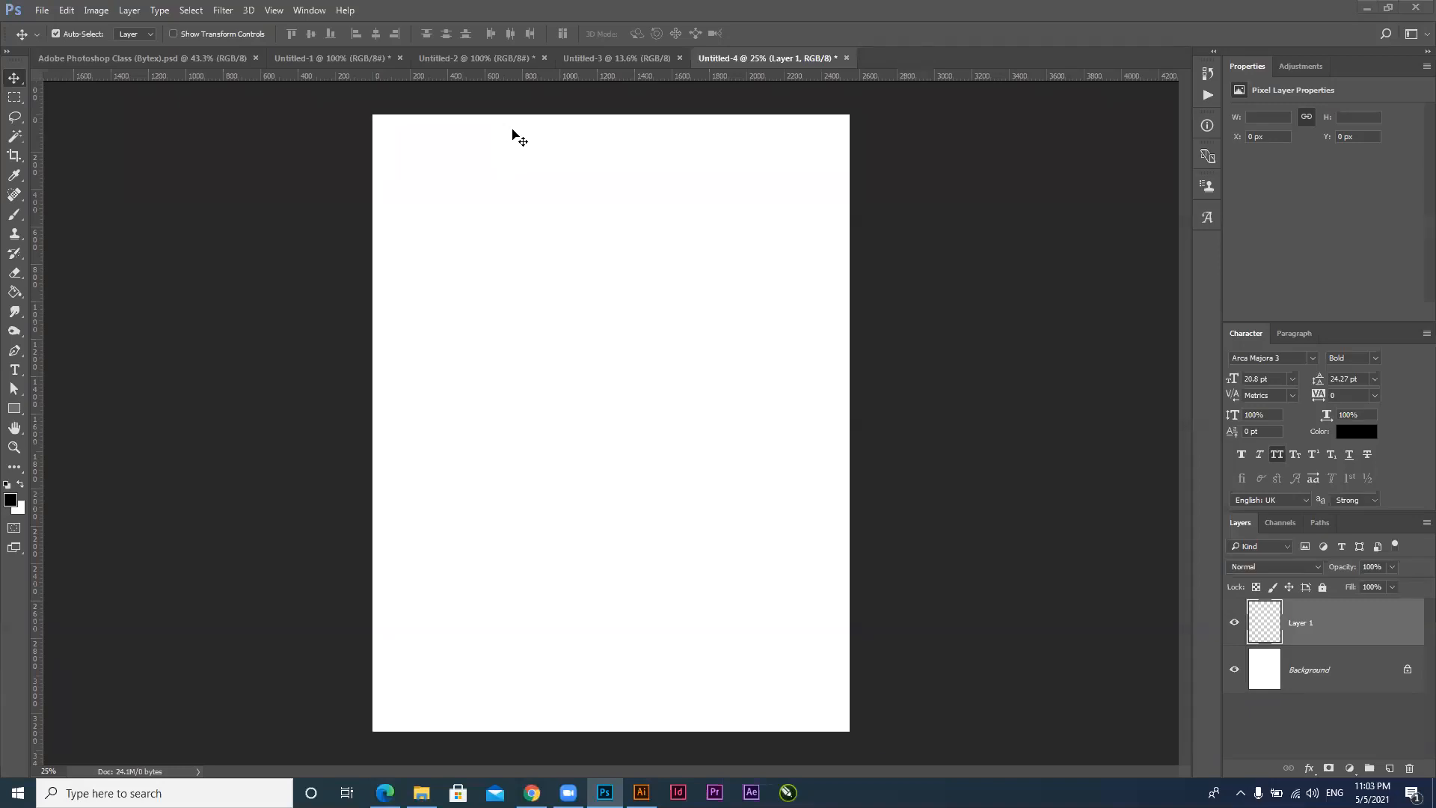
{"action": "key", "text": "ctrl"}
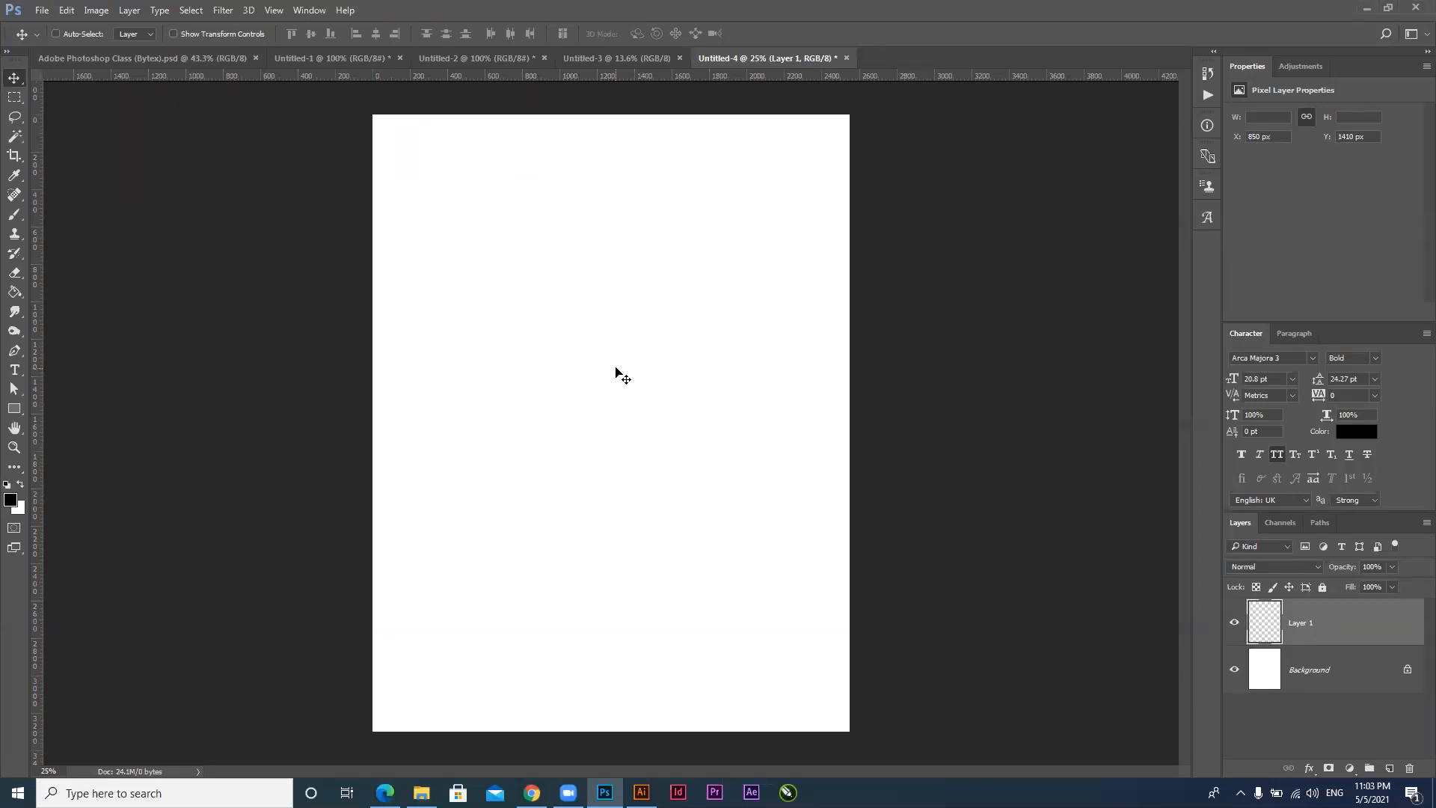
Paste the copied sunrise photo onto the page and scale it up proportionally from its centre to nearly the page's full width
{"action": "key", "text": "ctrl+v"}
{"action": "key", "text": "ctrl"}
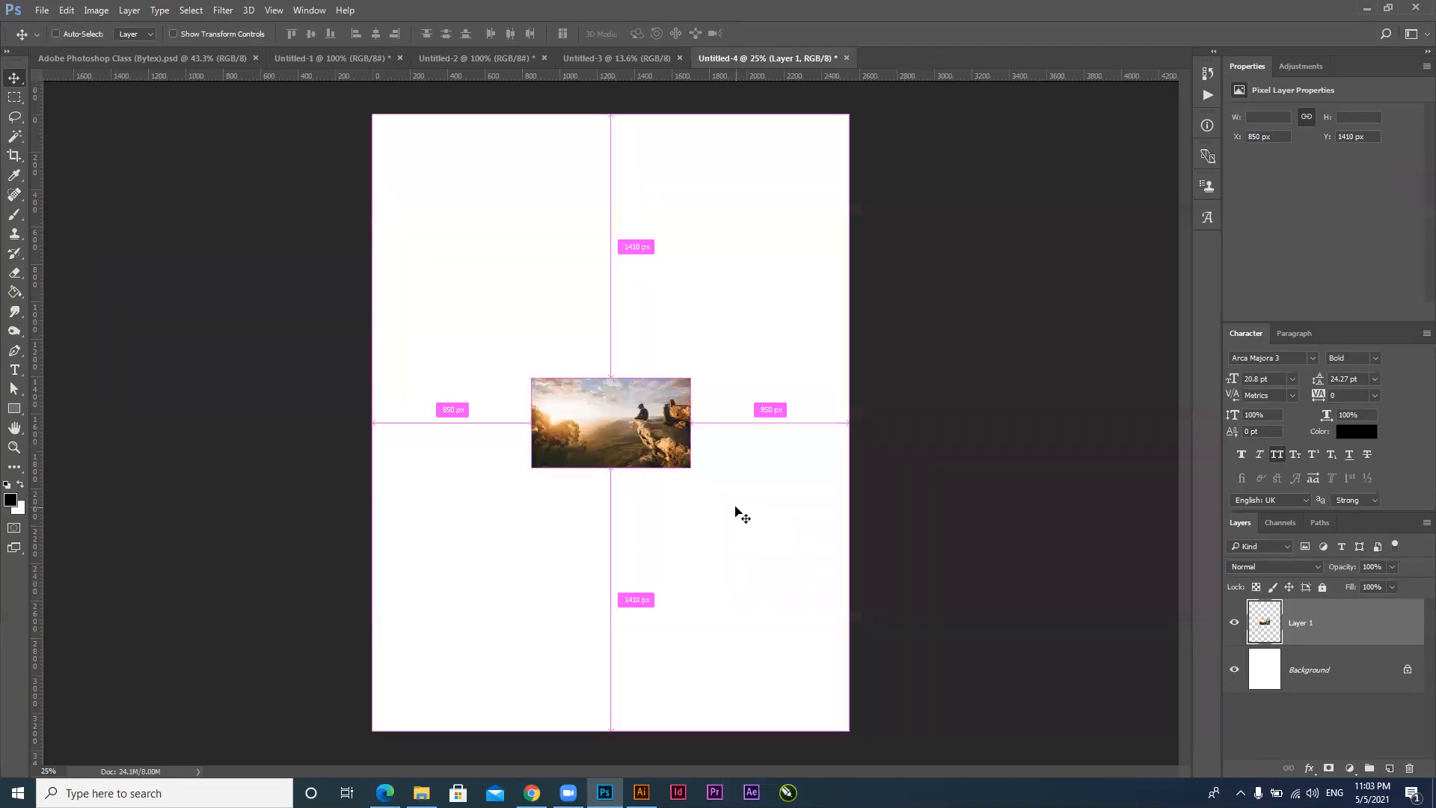
{"action": "key", "text": "ctrl+t"}
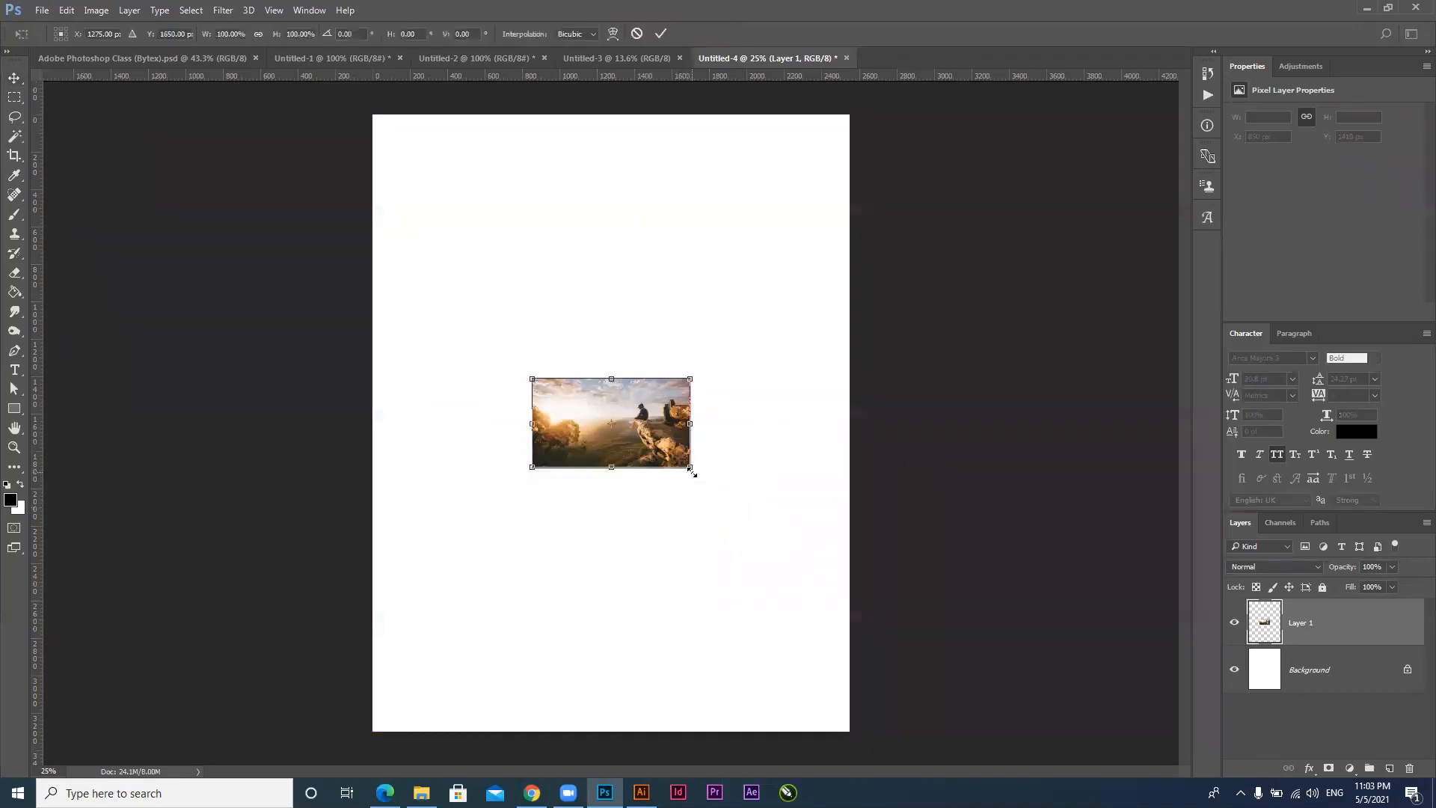
{"action": "left_click_drag", "start_coordinate": [692, 473], "coordinate": [832, 586]}
{"action": "key", "text": "Return"}
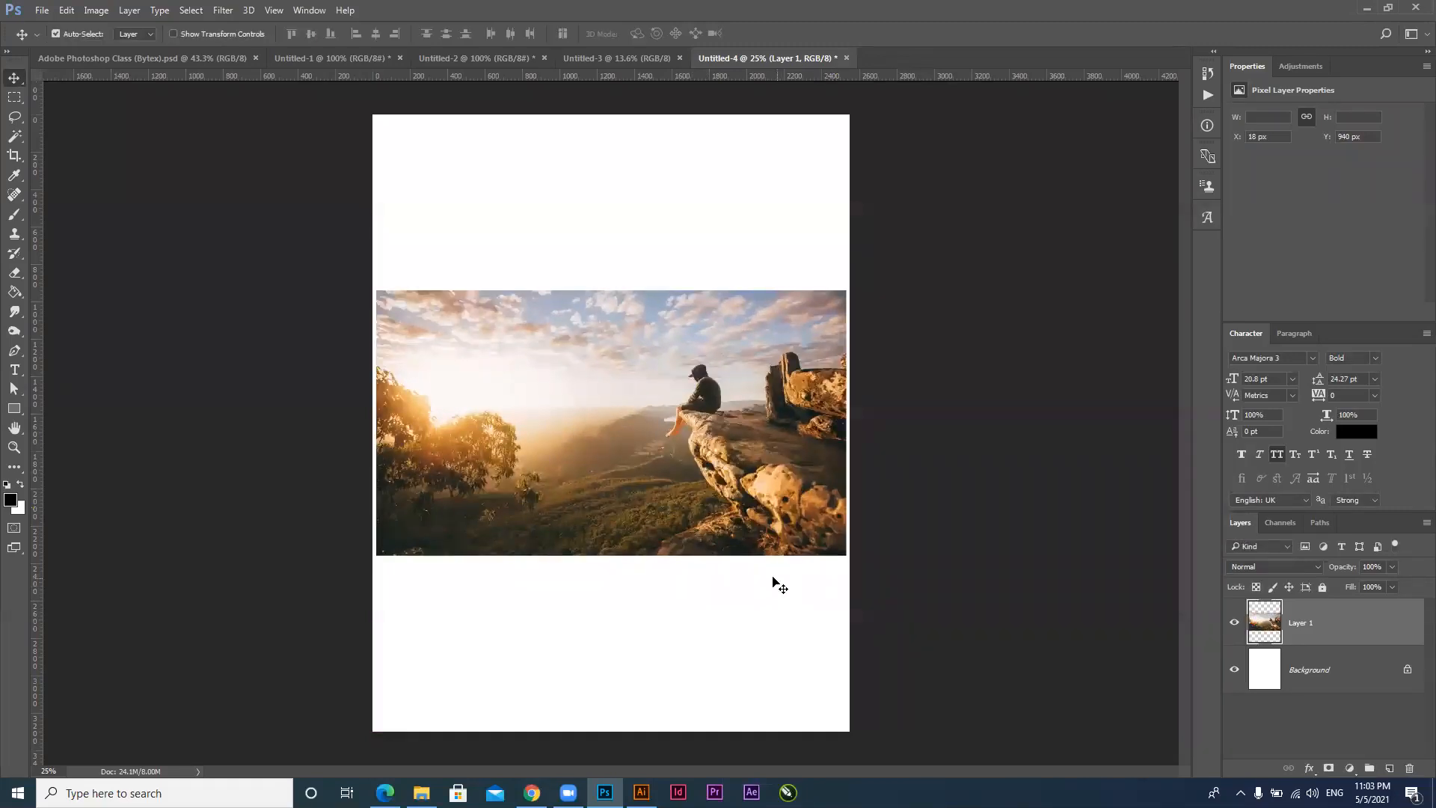
Examine the enlarged photo's image quality around the seated man at several zoom levels, and return to the full page
{"action": "left_click_drag", "start_coordinate": [644, 342], "coordinate": [657, 379]}
{"action": "left_click_drag", "start_coordinate": [826, 514], "coordinate": [676, 451]}
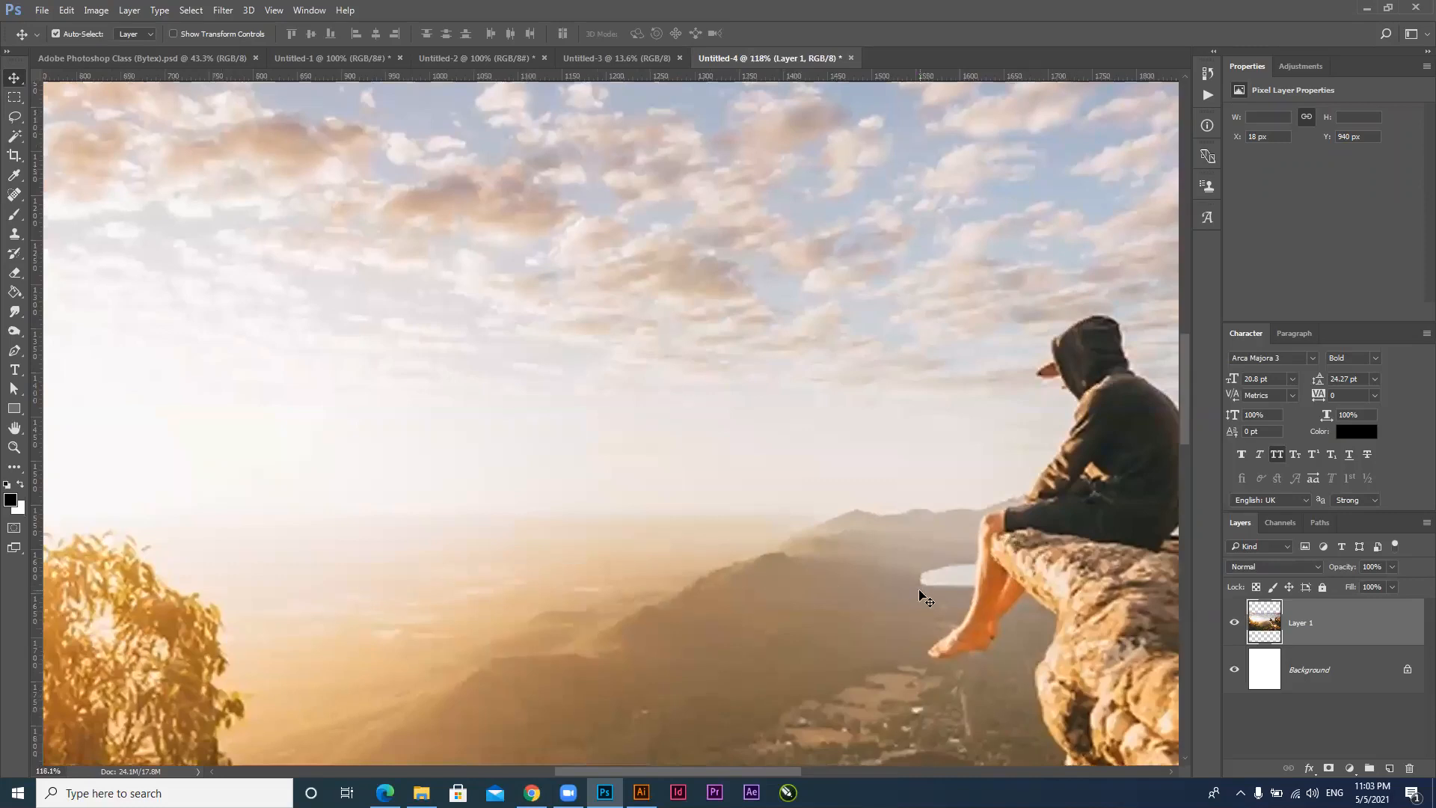
{"action": "scroll", "coordinate": [935, 576], "scroll_direction": "down", "scroll_amount": 2}
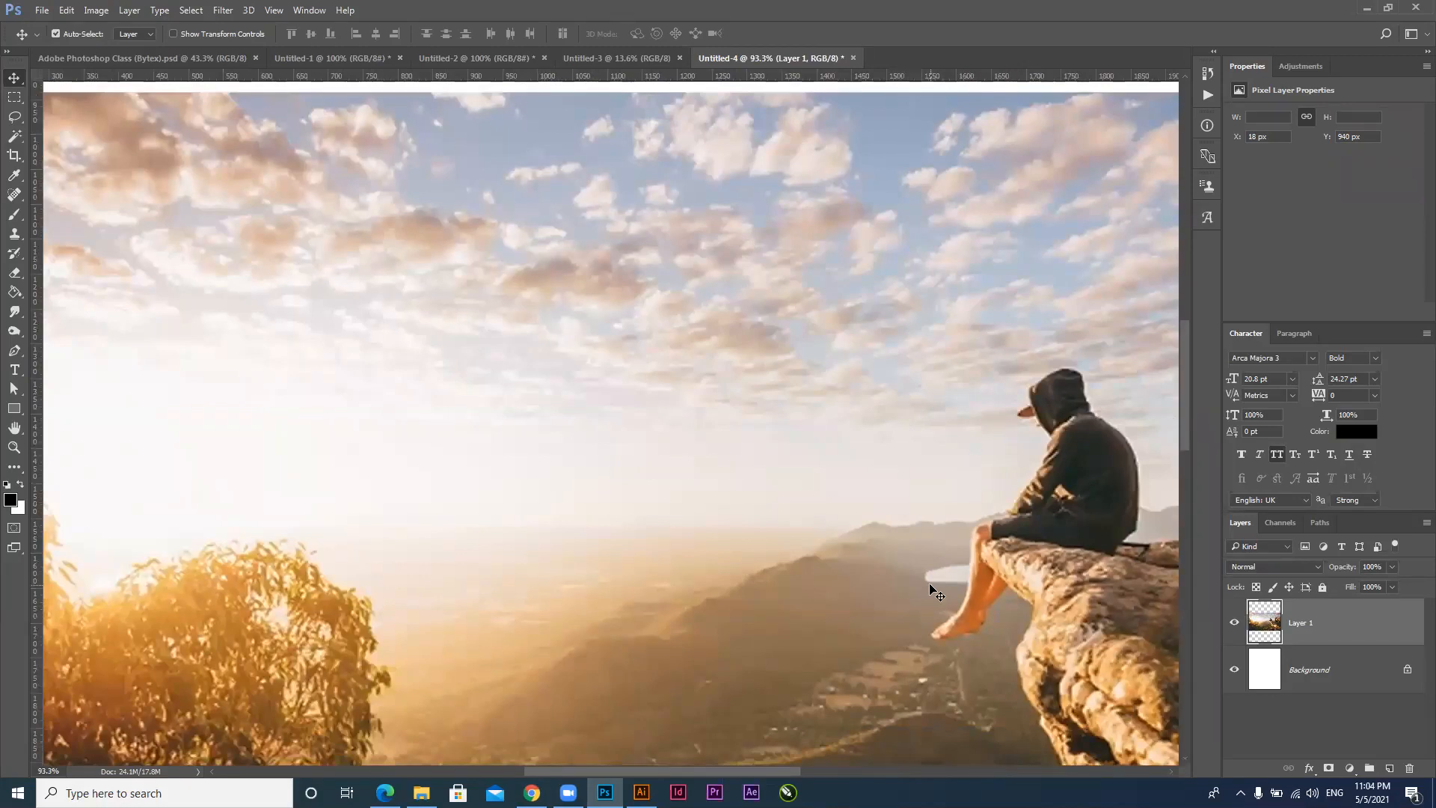
{"action": "key", "text": "ctrl+plus"}
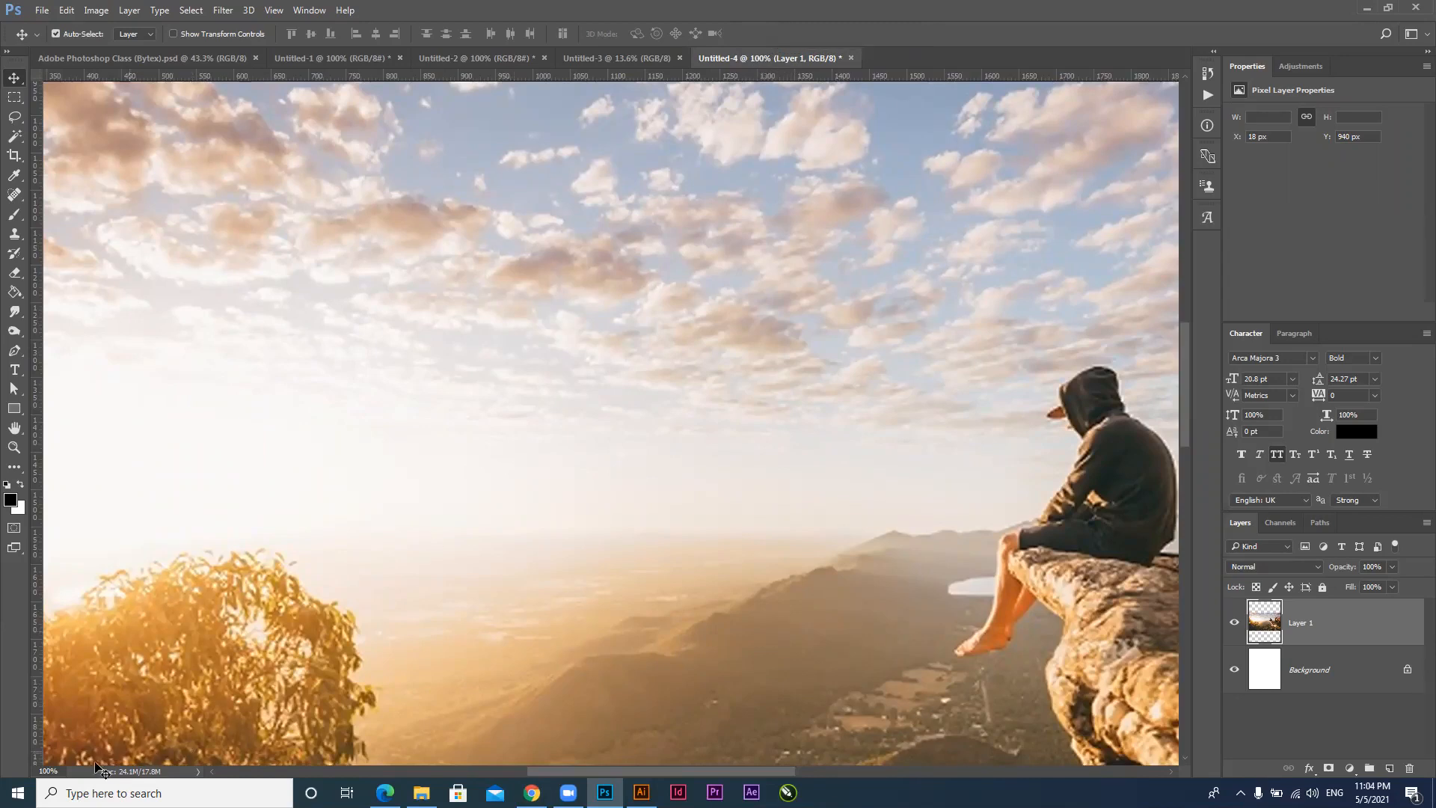
{"action": "left_click", "coordinate": [51, 770]}
{"action": "left_click_drag", "start_coordinate": [913, 523], "coordinate": [669, 396]}
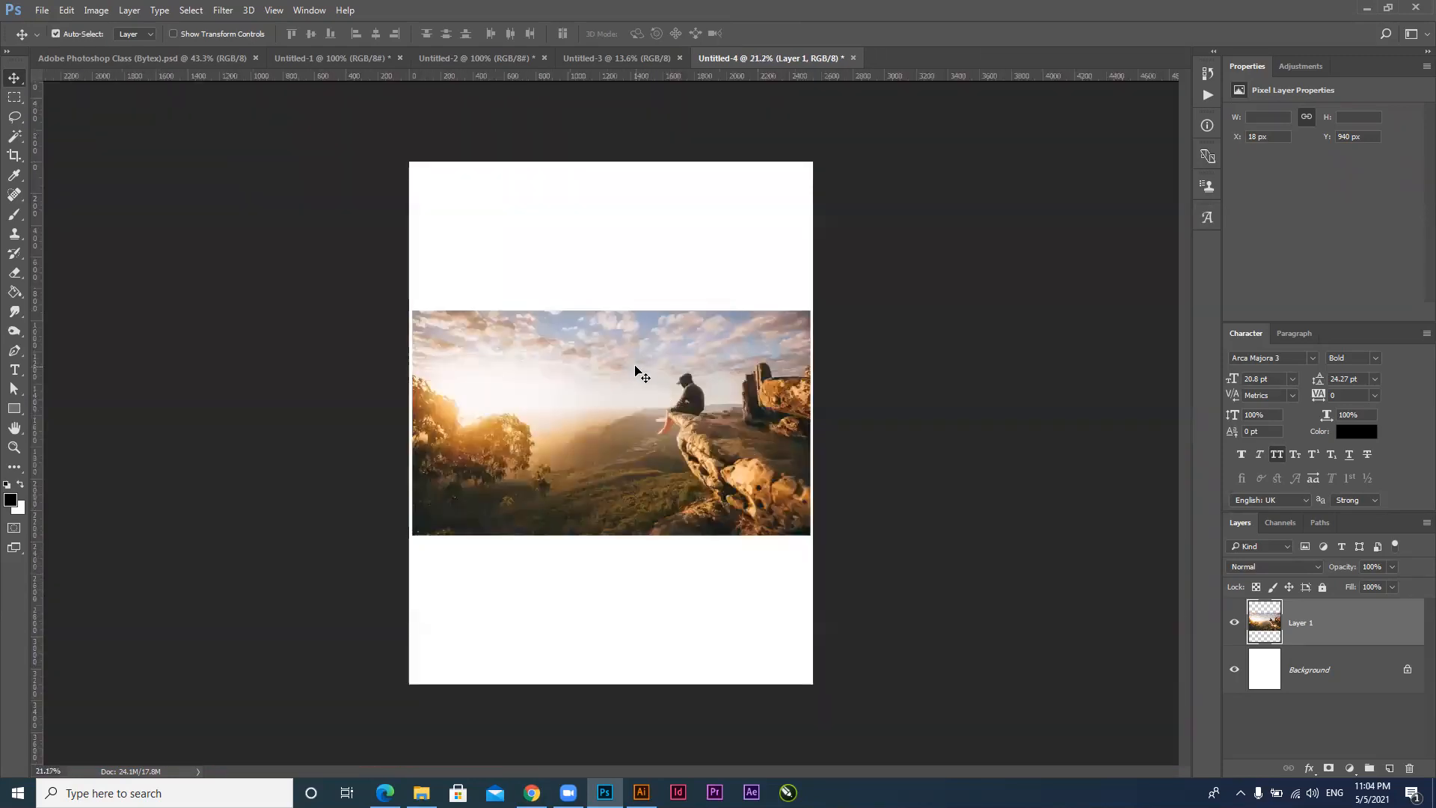
Switch to the browser to view the original sunrise photo, and return to Photoshop
{"action": "key", "text": "alt+Tab"}
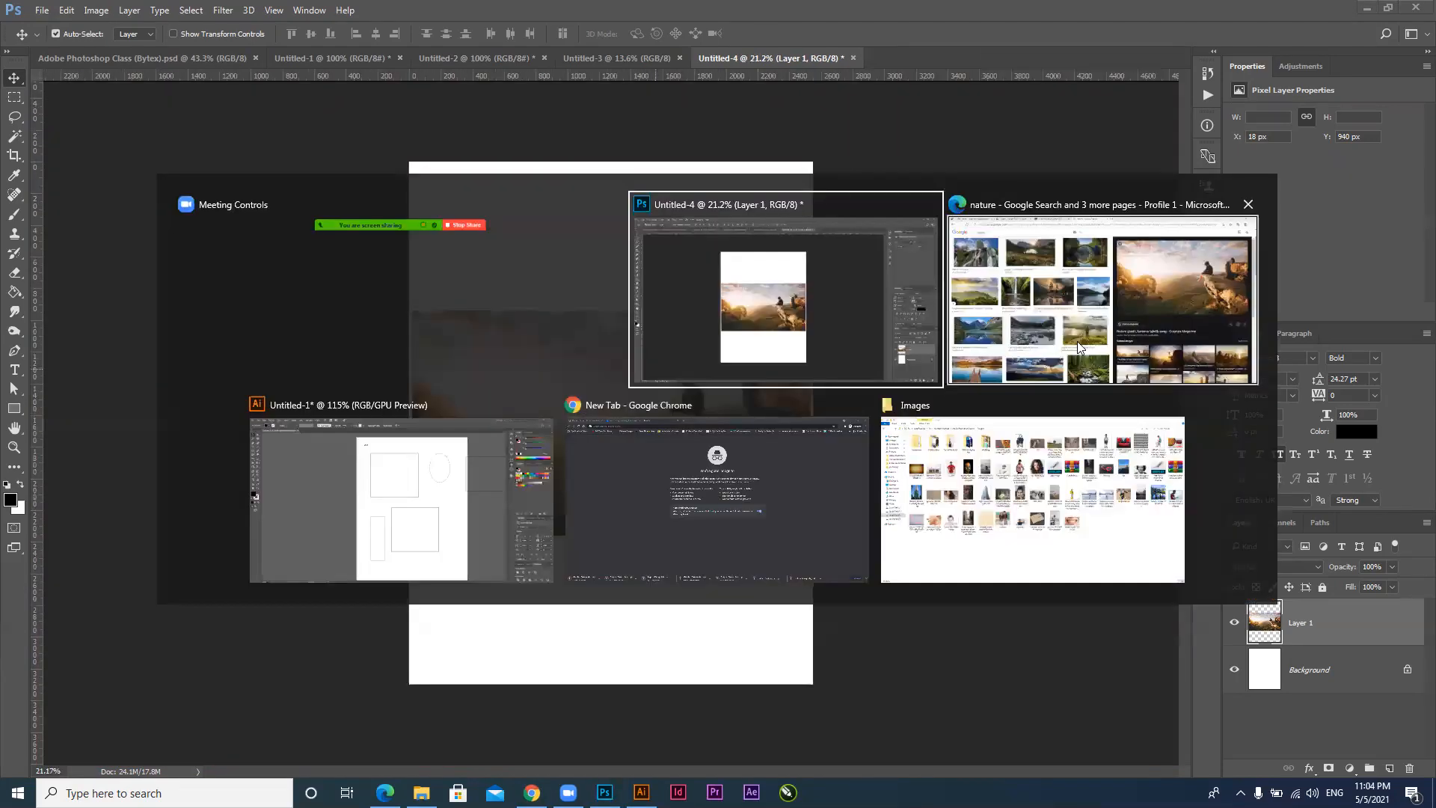
{"action": "left_click", "coordinate": [1077, 341]}
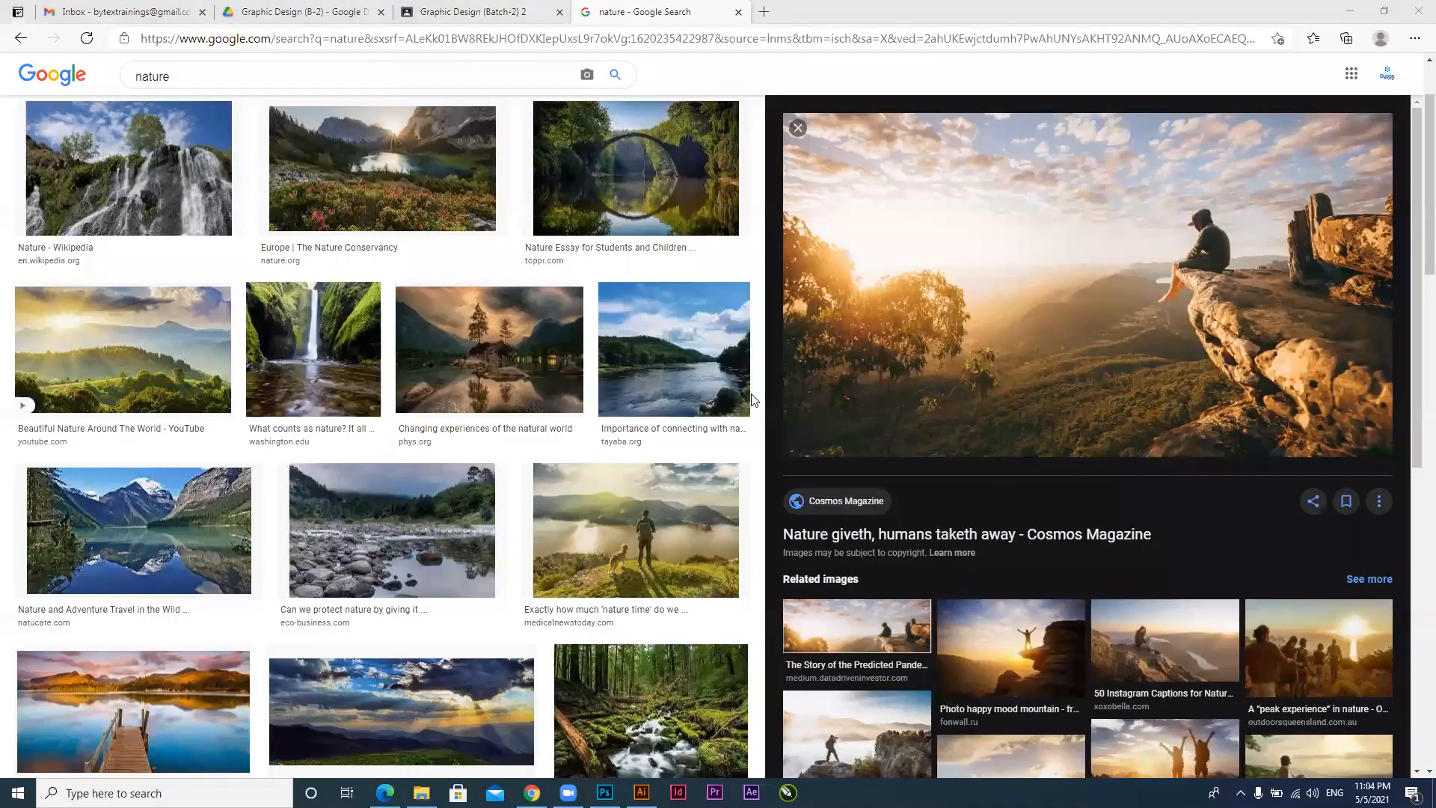
{"action": "key", "text": "alt+Tab"}
{"action": "key", "text": "alt+Tab"}
{"action": "key", "text": "alt+Tab"}
Create an 850 × 480 px document from the Clipboard preset at 72 ppi with a white background, and paste the photo into it
{"action": "key", "text": "ctrl+t"}
{"action": "key", "text": "ctrl+n"}
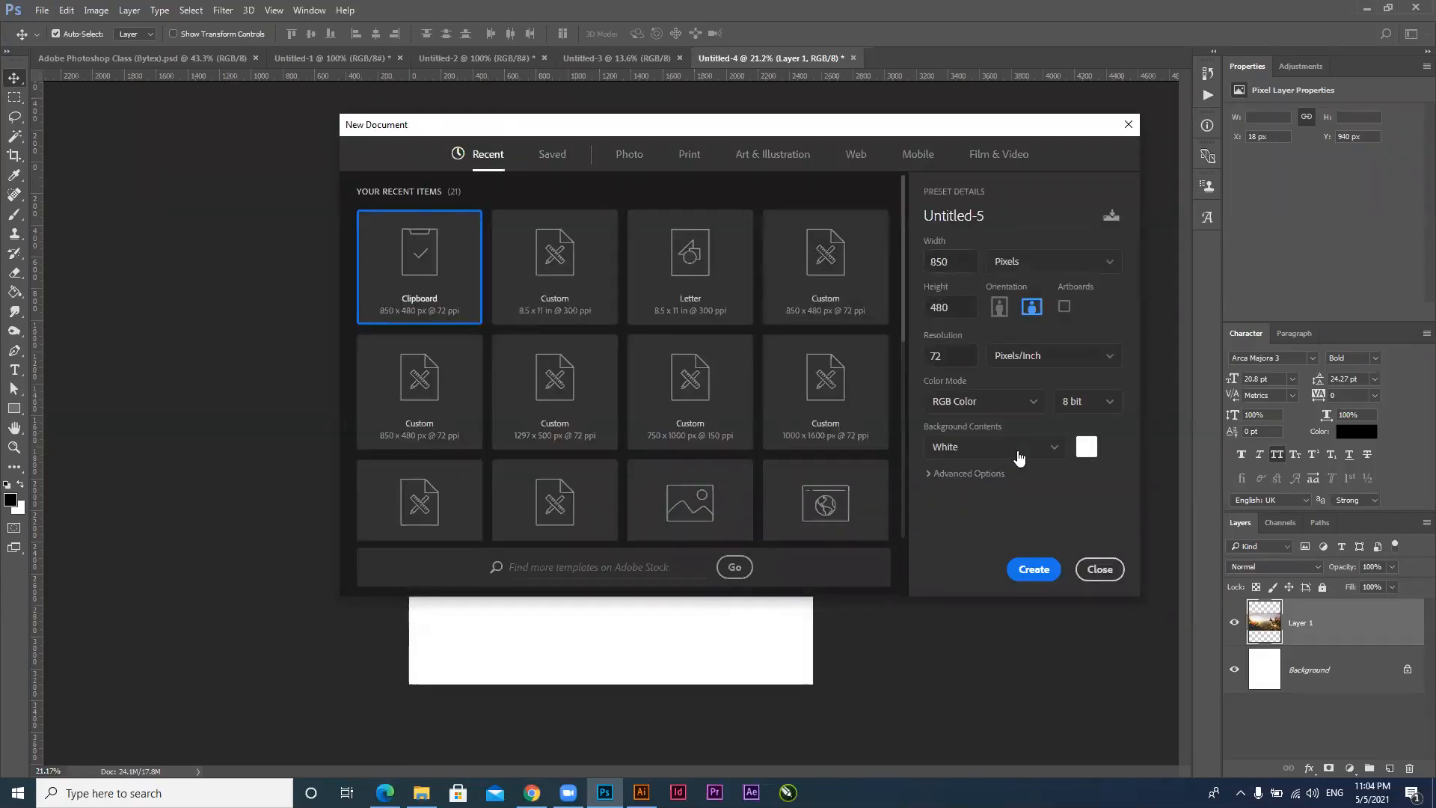
{"action": "left_click", "coordinate": [1036, 572]}
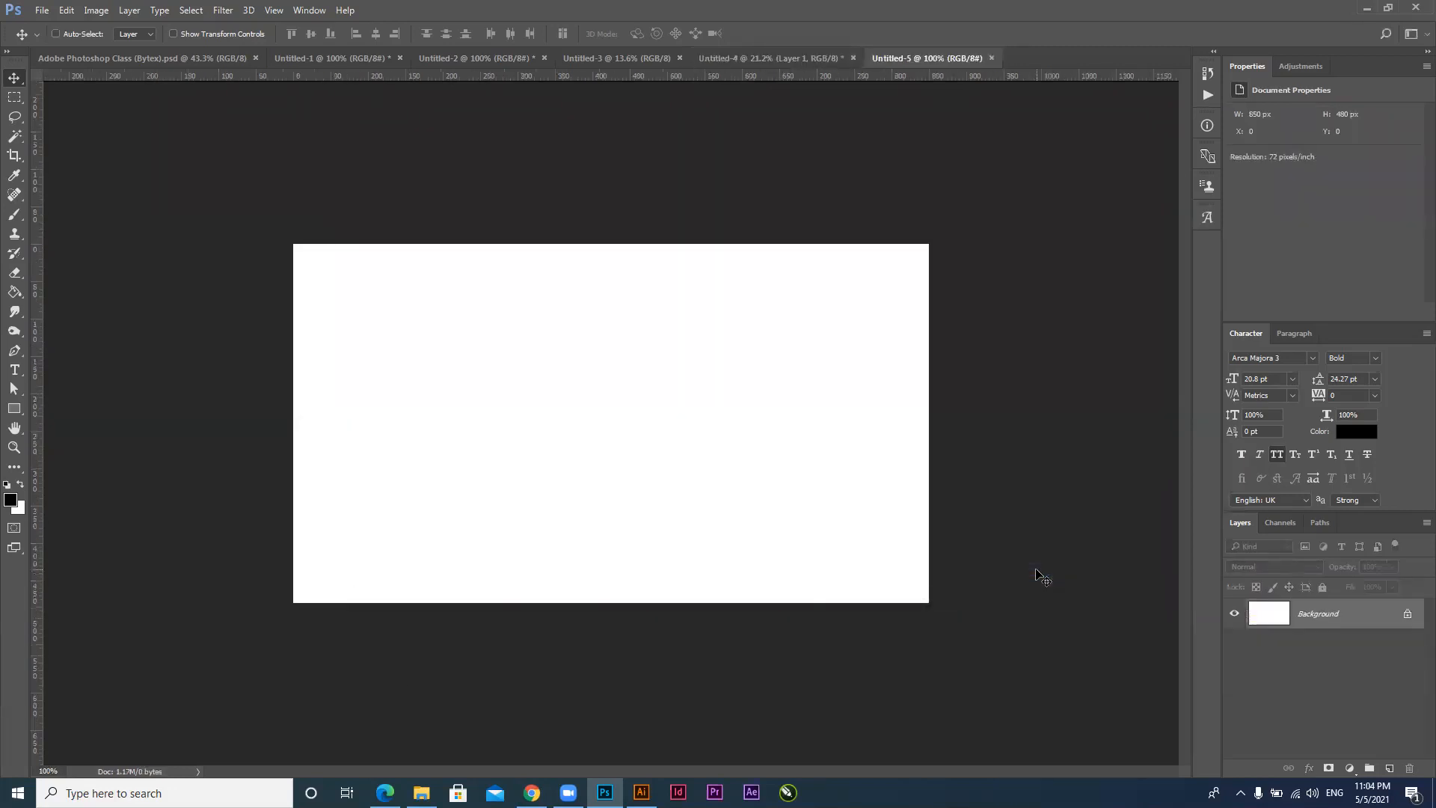
{"action": "key", "text": "ctrl+v"}
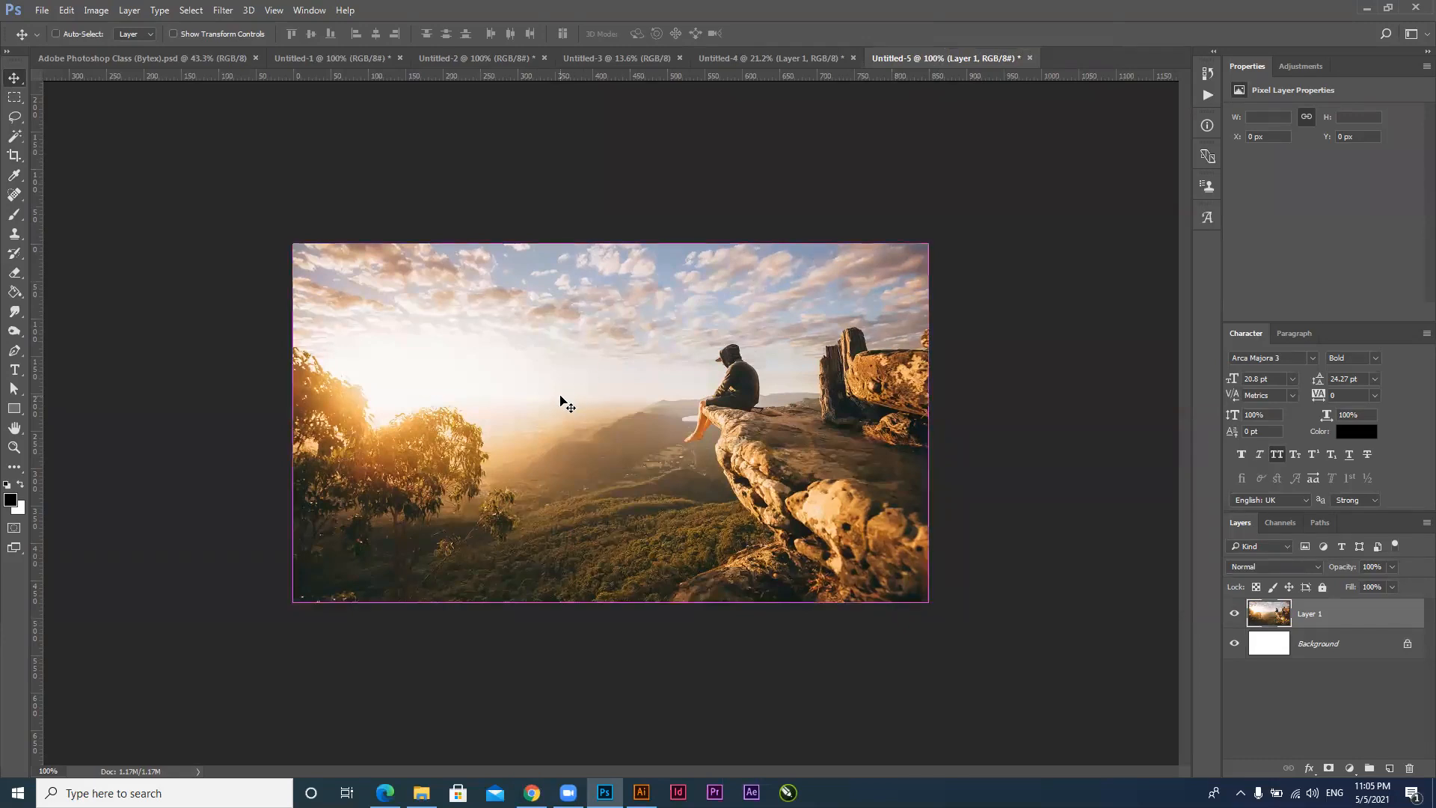
Examine the pasted photo's sharpness close up around the seated man, and return the view to 100%
{"action": "left_click_drag", "start_coordinate": [533, 336], "coordinate": [734, 537]}
{"action": "left_click_drag", "start_coordinate": [939, 569], "coordinate": [783, 522]}
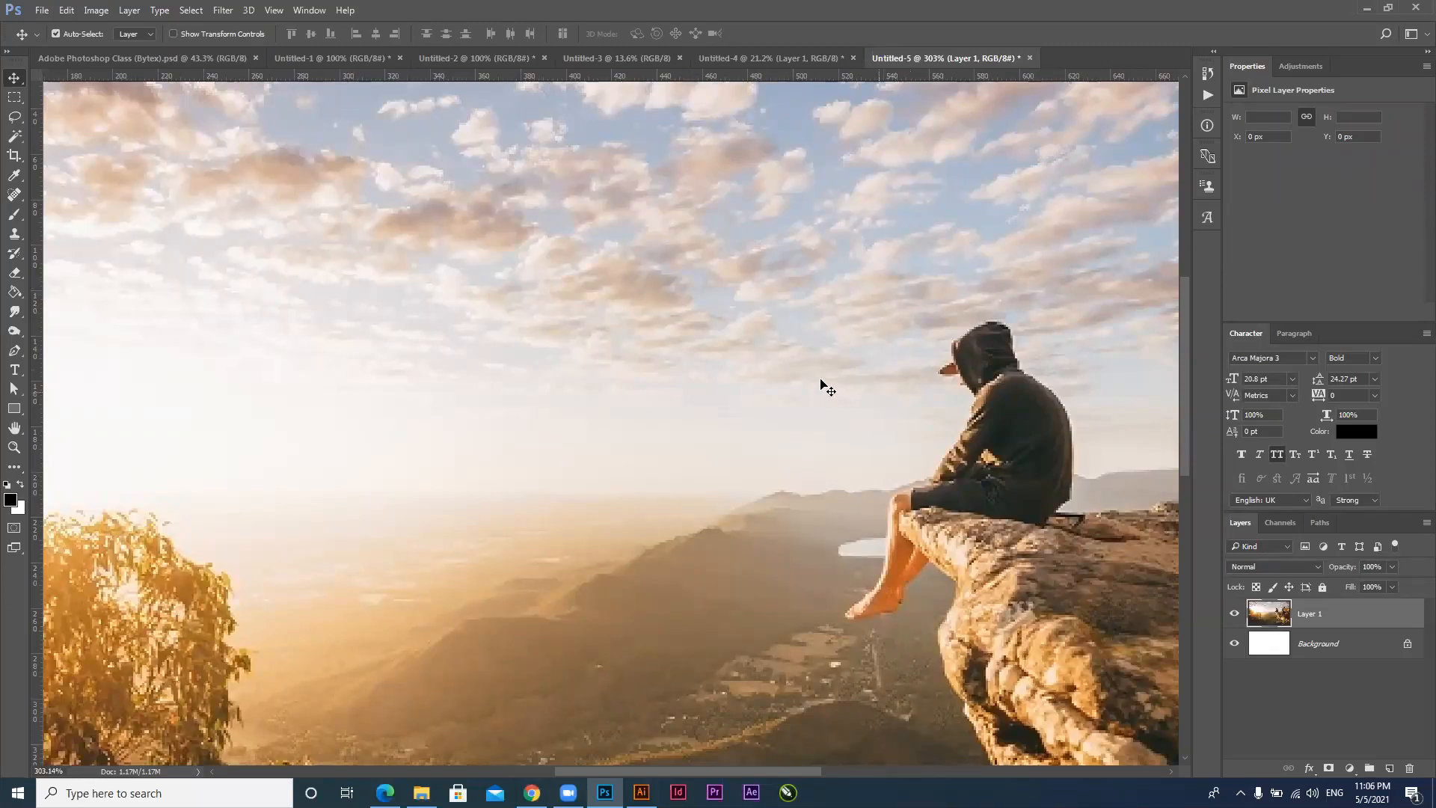
{"action": "scroll", "coordinate": [720, 343], "scroll_direction": "up", "scroll_amount": 1}
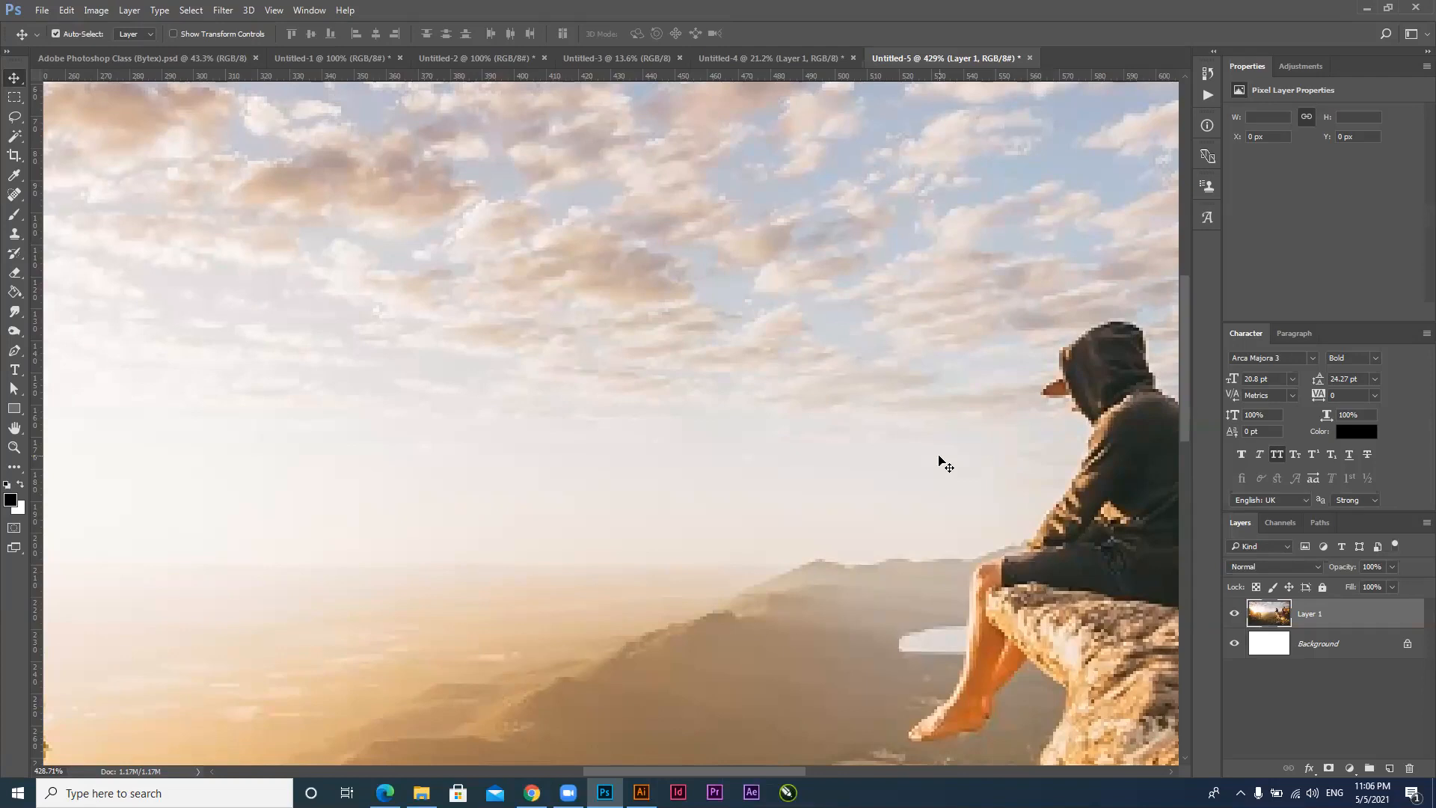
{"action": "key", "text": "ctrl"}
{"action": "key", "text": "ctrl"}
{"action": "key", "text": "ctrl+minus"}
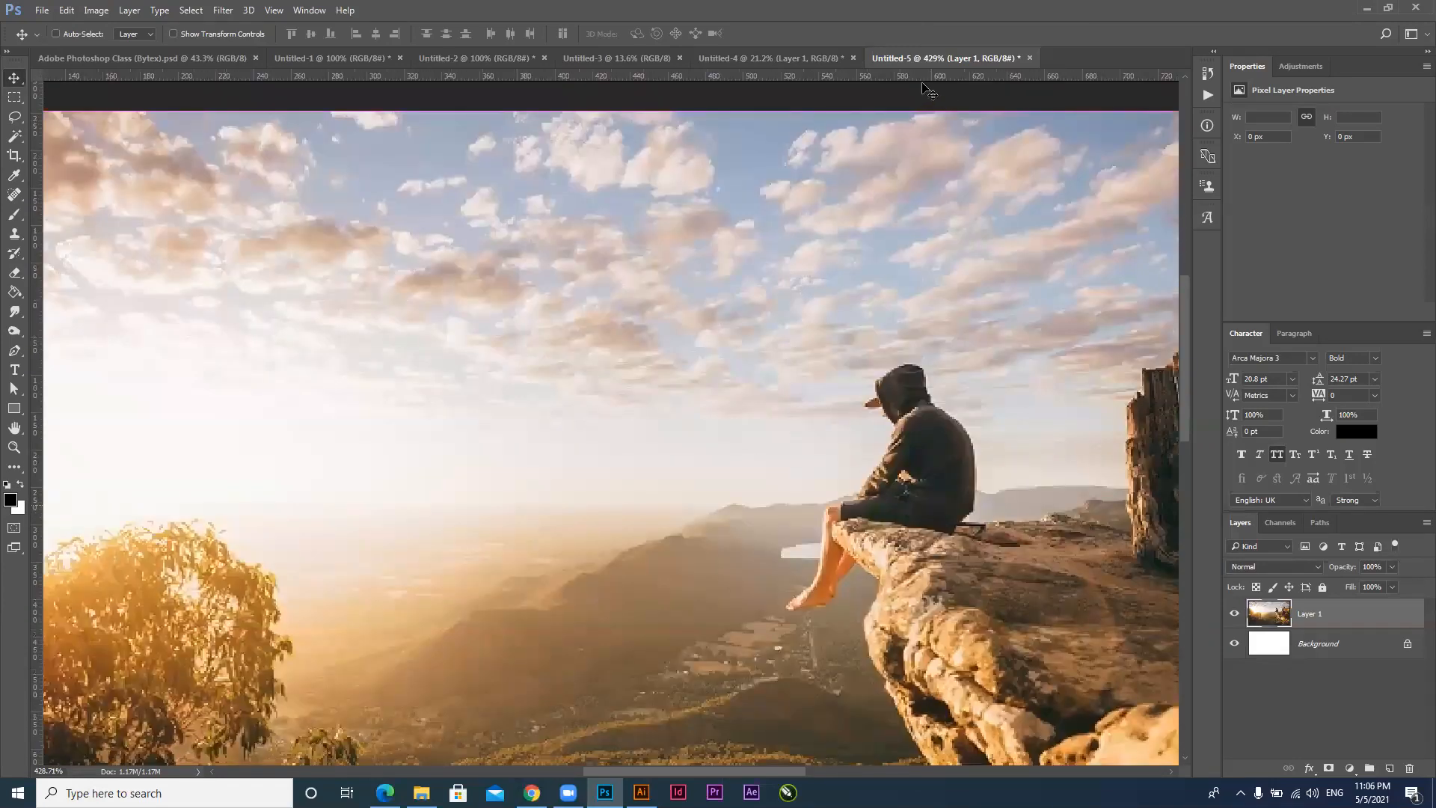
{"action": "key", "text": "ctrl+1"}
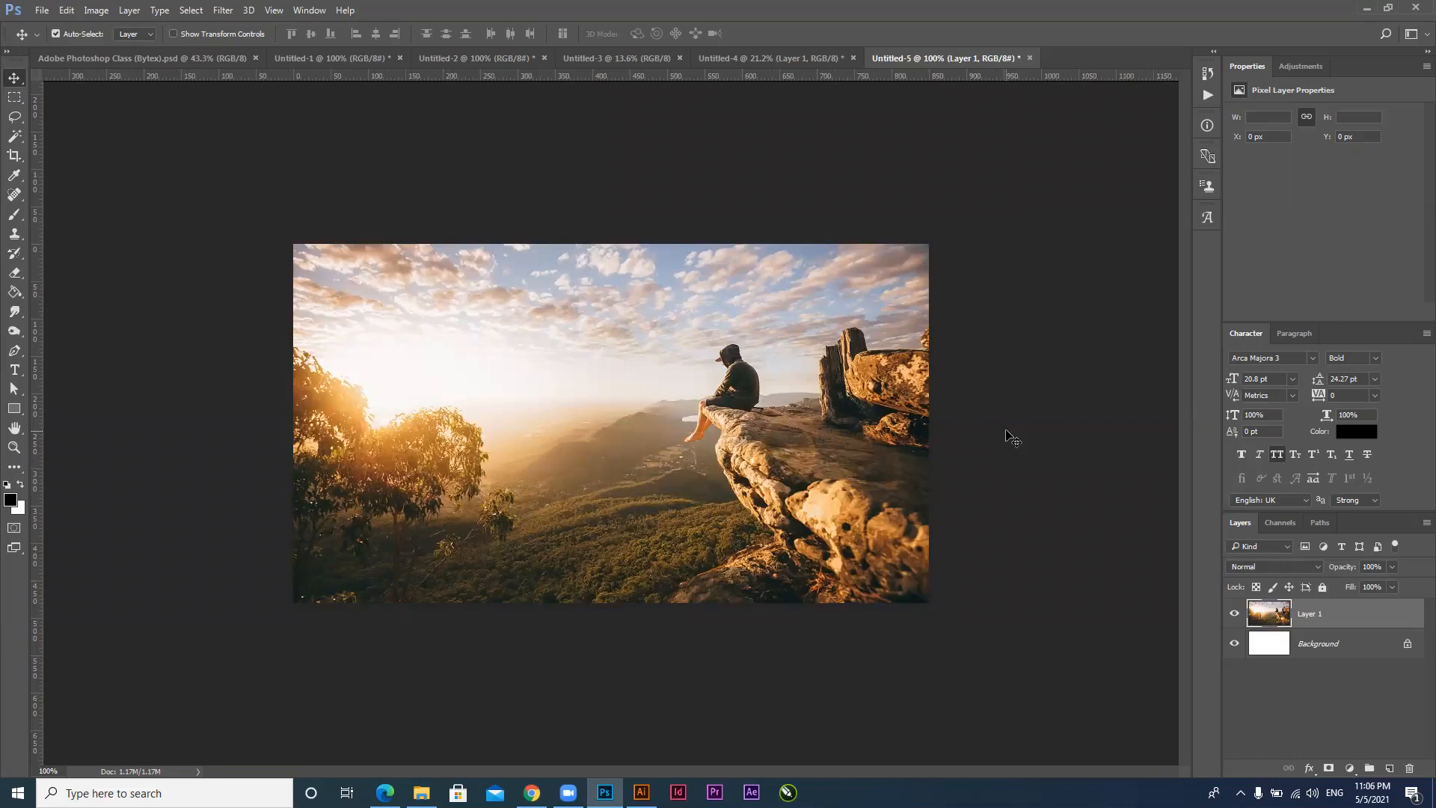
Compare with the enlarged photo in Untitled-4, and return to the Untitled-5 document
{"action": "key", "text": "ctrl"}
{"action": "left_click", "coordinate": [762, 55]}
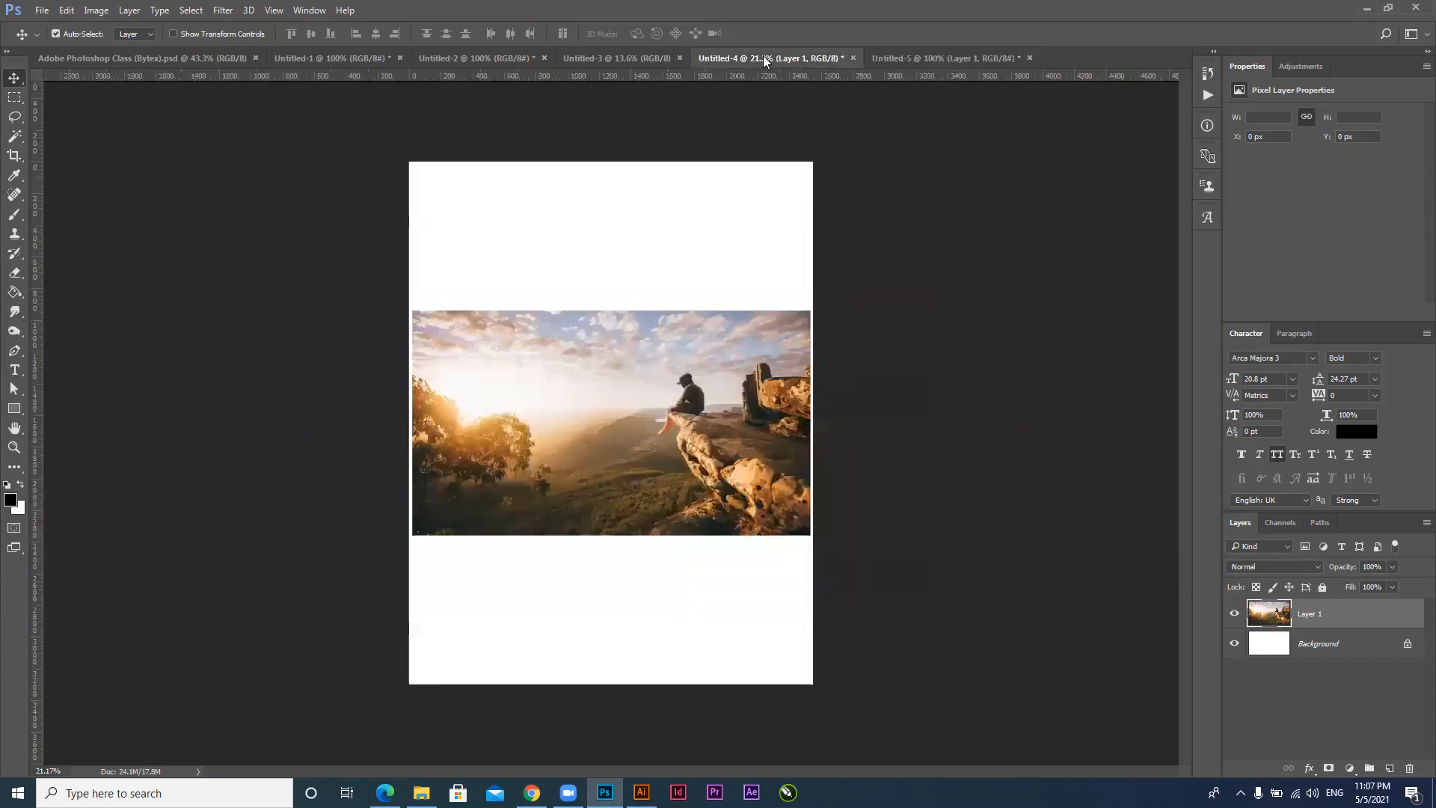
{"action": "left_click_drag", "start_coordinate": [691, 413], "coordinate": [762, 465]}
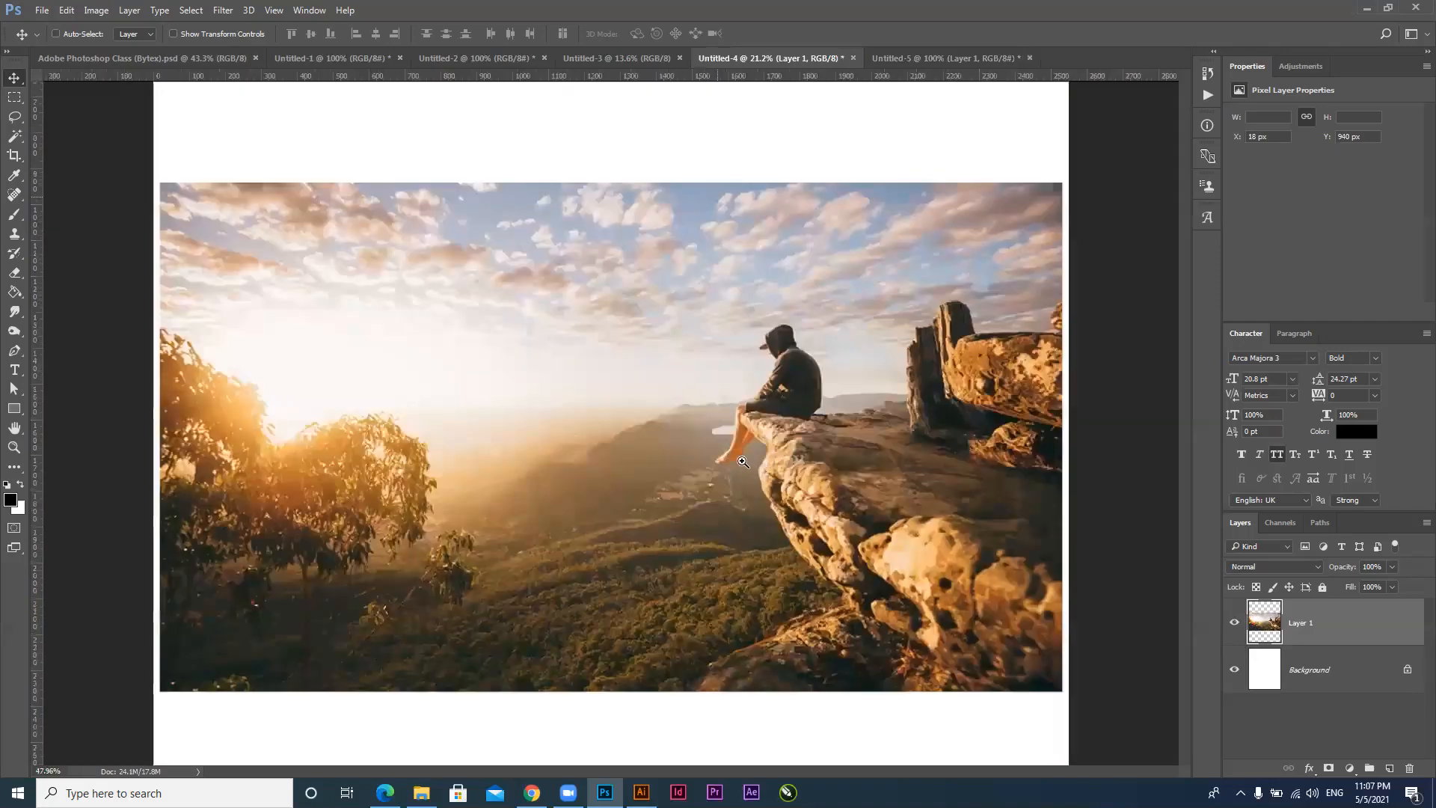
{"action": "left_click", "coordinate": [931, 60]}
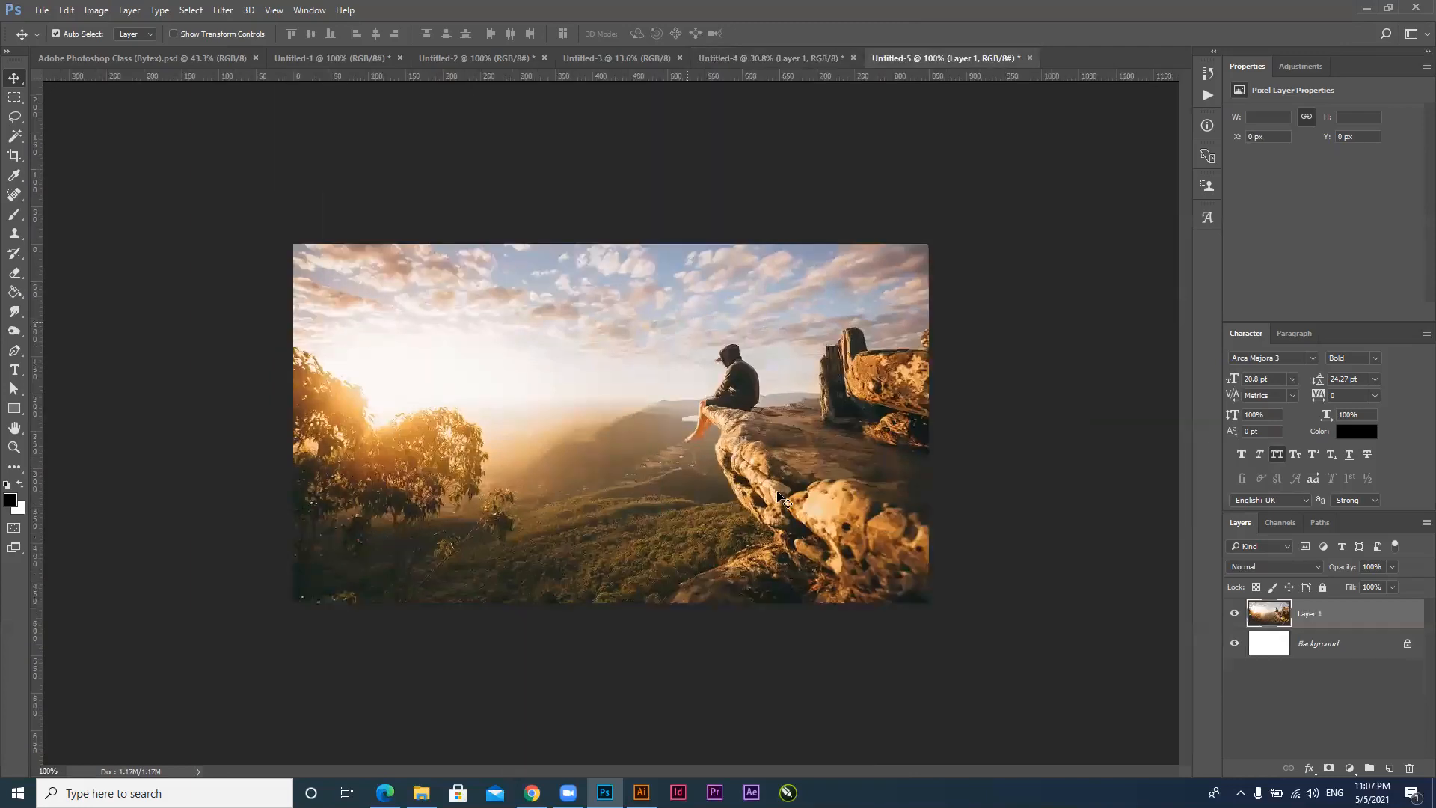
Draw a square Rectangular Marquee selection of about 241 px around the seated man and copy it
{"action": "left_click", "coordinate": [12, 99]}
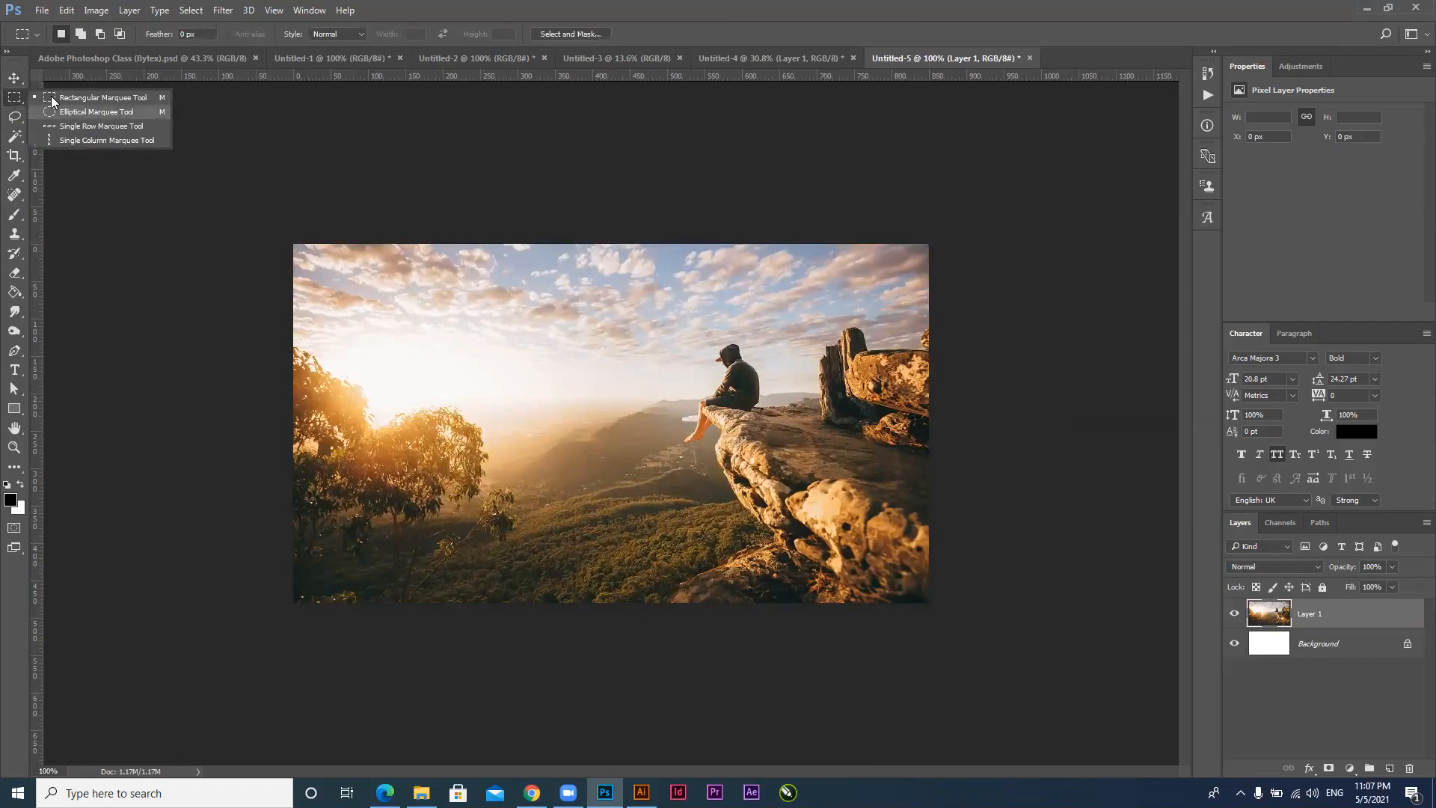
{"action": "left_click", "coordinate": [11, 104]}
{"action": "left_click", "coordinate": [11, 105]}
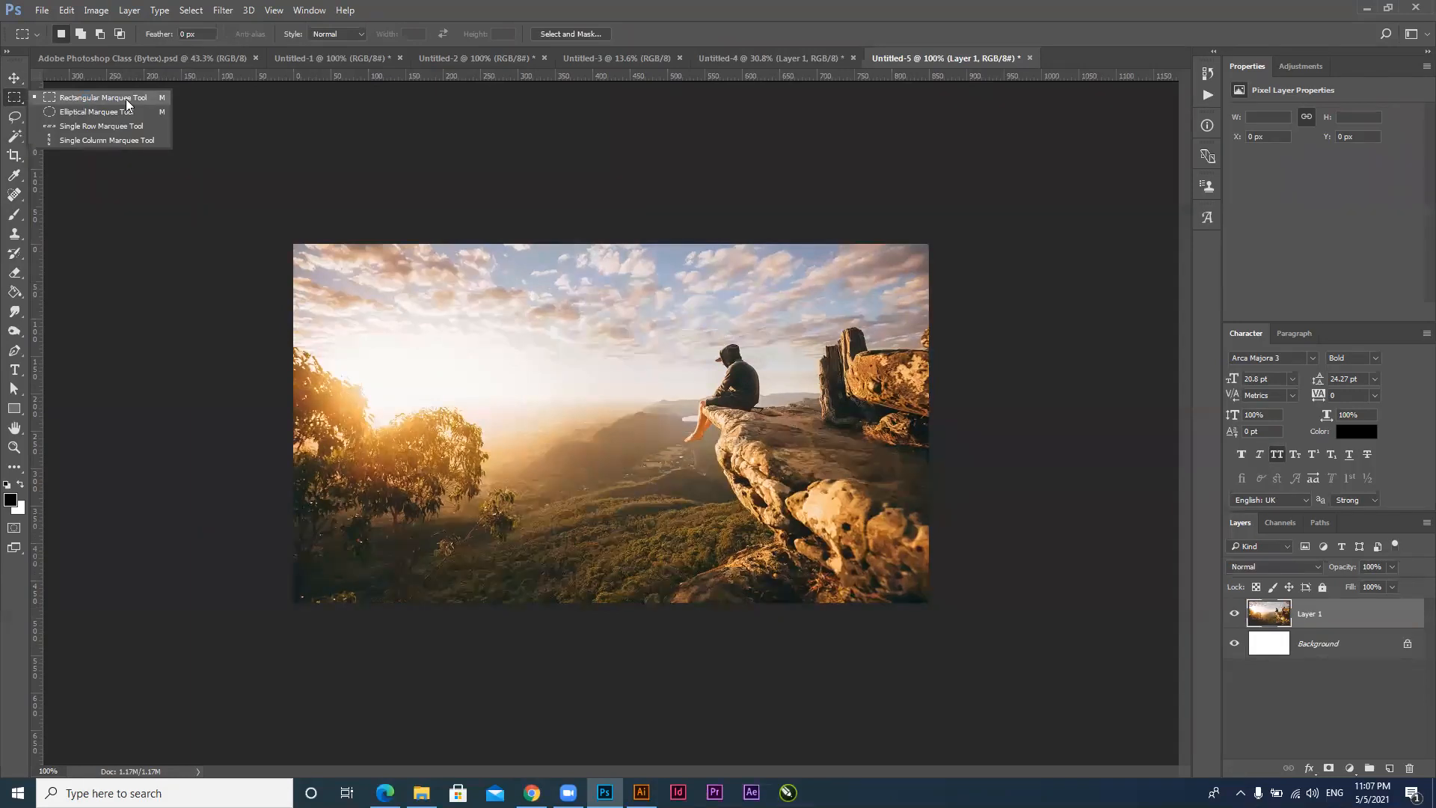
{"action": "left_click", "coordinate": [12, 105]}
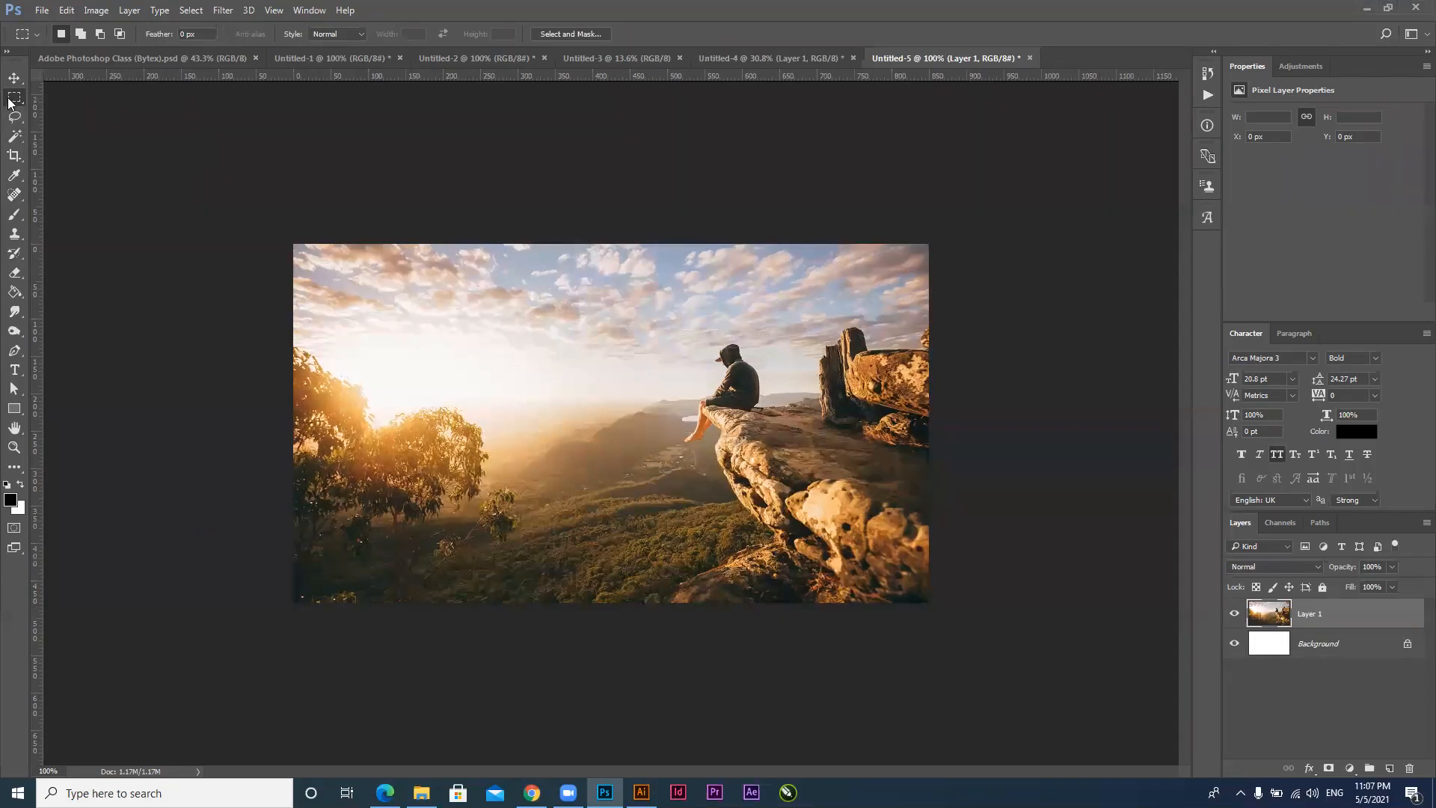
{"action": "left_click", "coordinate": [10, 103]}
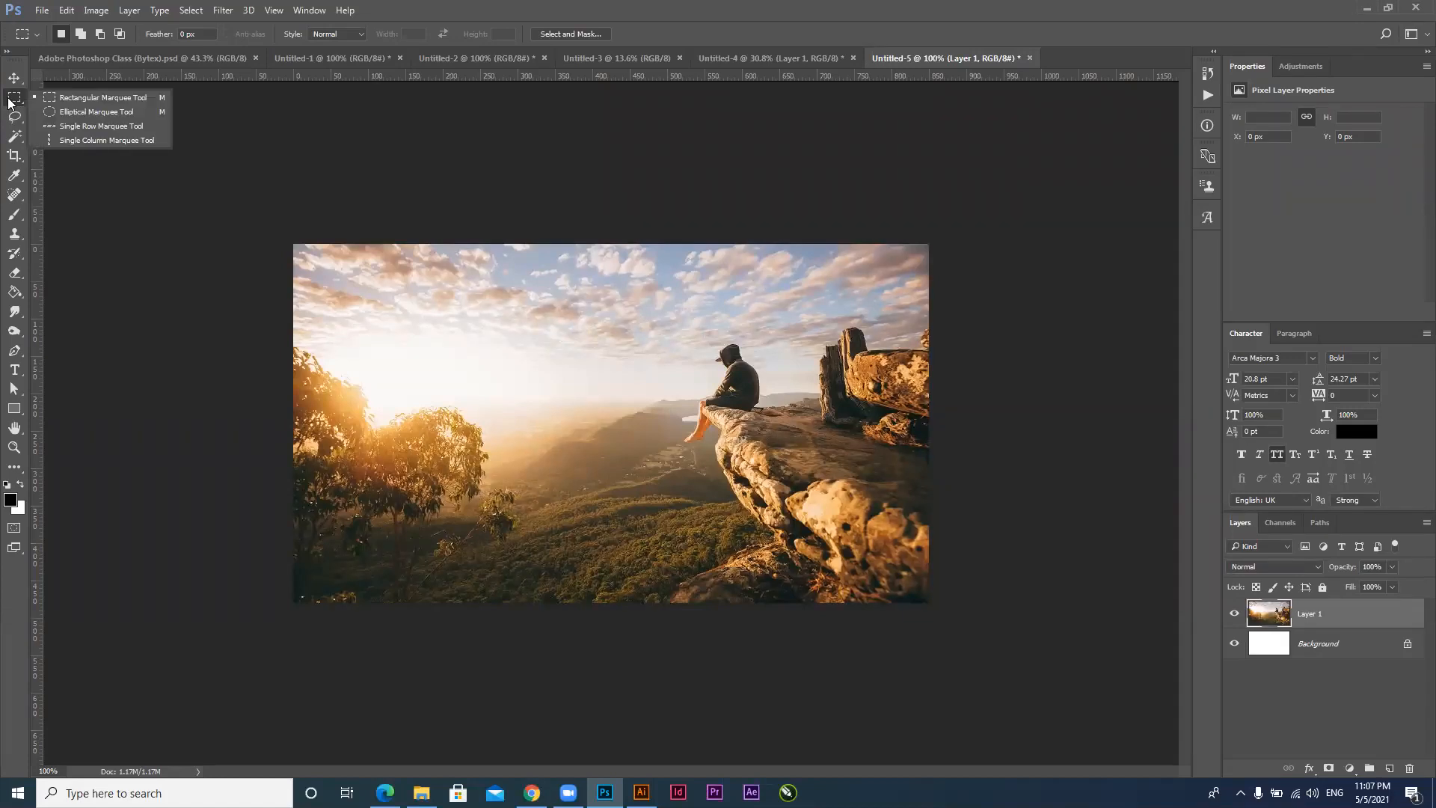
{"action": "left_click", "coordinate": [68, 101]}
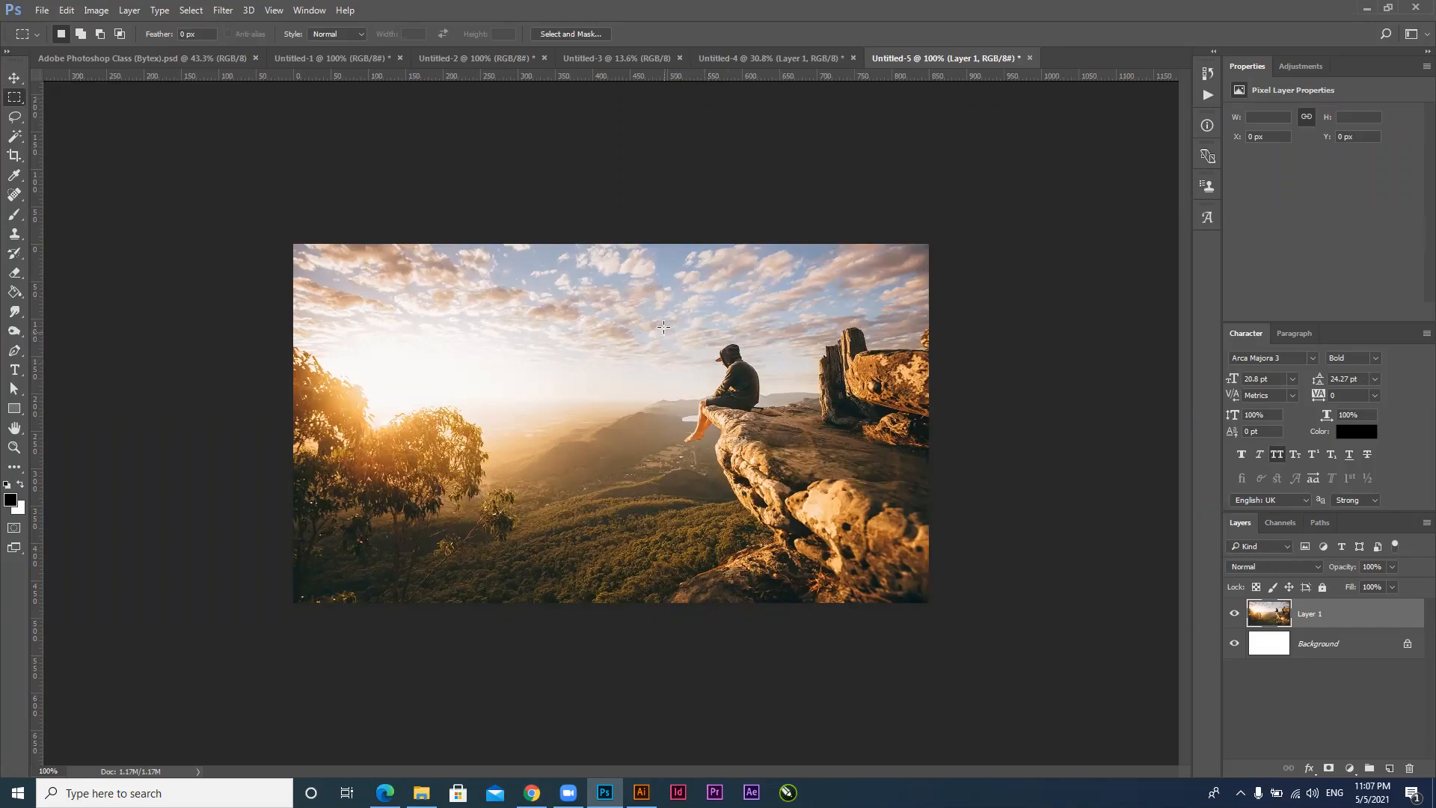
{"action": "left_click_drag", "start_coordinate": [642, 304], "coordinate": [810, 546]}
{"action": "key", "text": "ctrl+j"}
{"action": "key", "text": "ctrl+z"}
Create a 241 × 241 px document at 72 ppi with a white background, and paste the copied square area into it
{"action": "key", "text": "ctrl+n"}
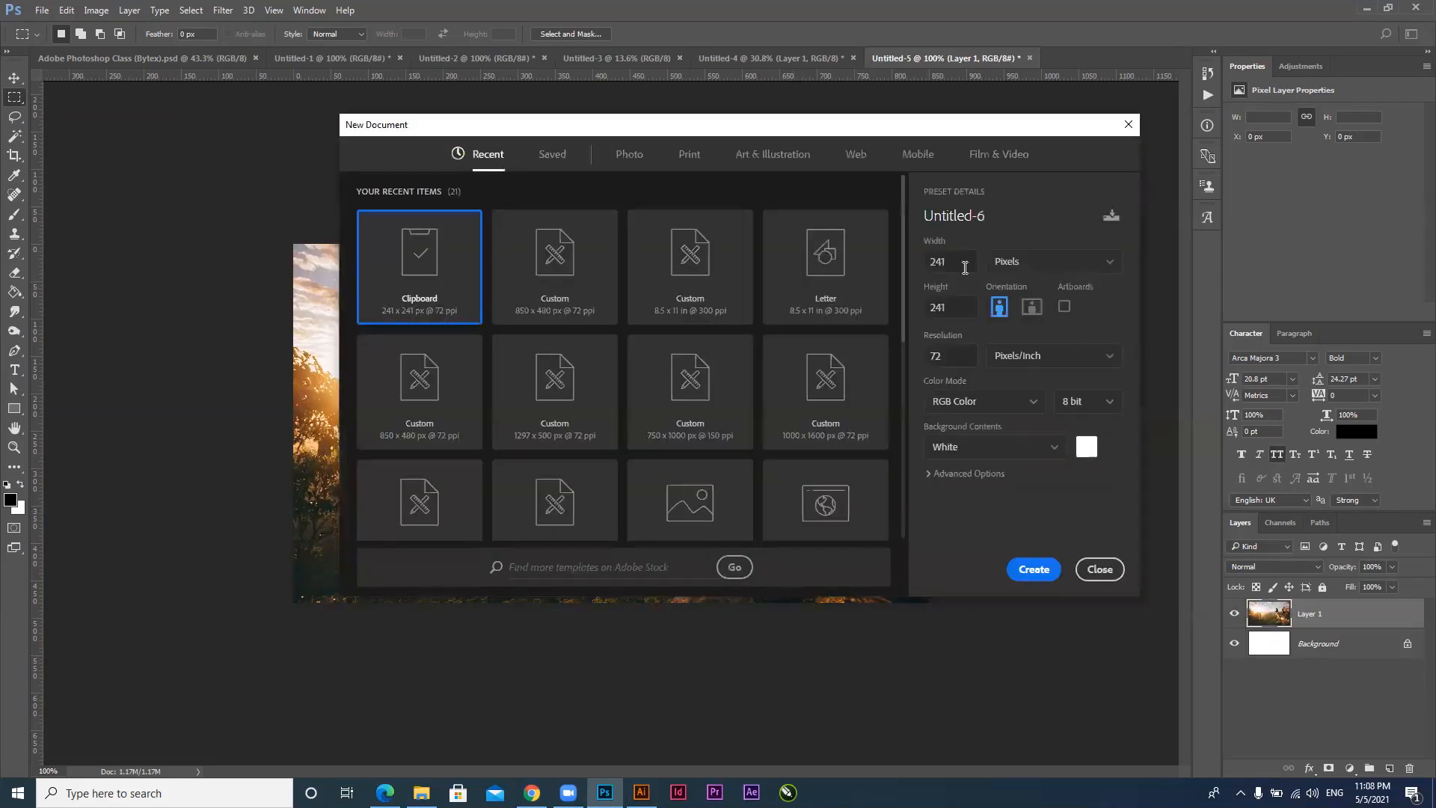
{"action": "key", "text": "Tab"}
{"action": "left_click", "coordinate": [963, 263]}
{"action": "key", "text": "Tab"}
{"action": "left_click", "coordinate": [1047, 576]}
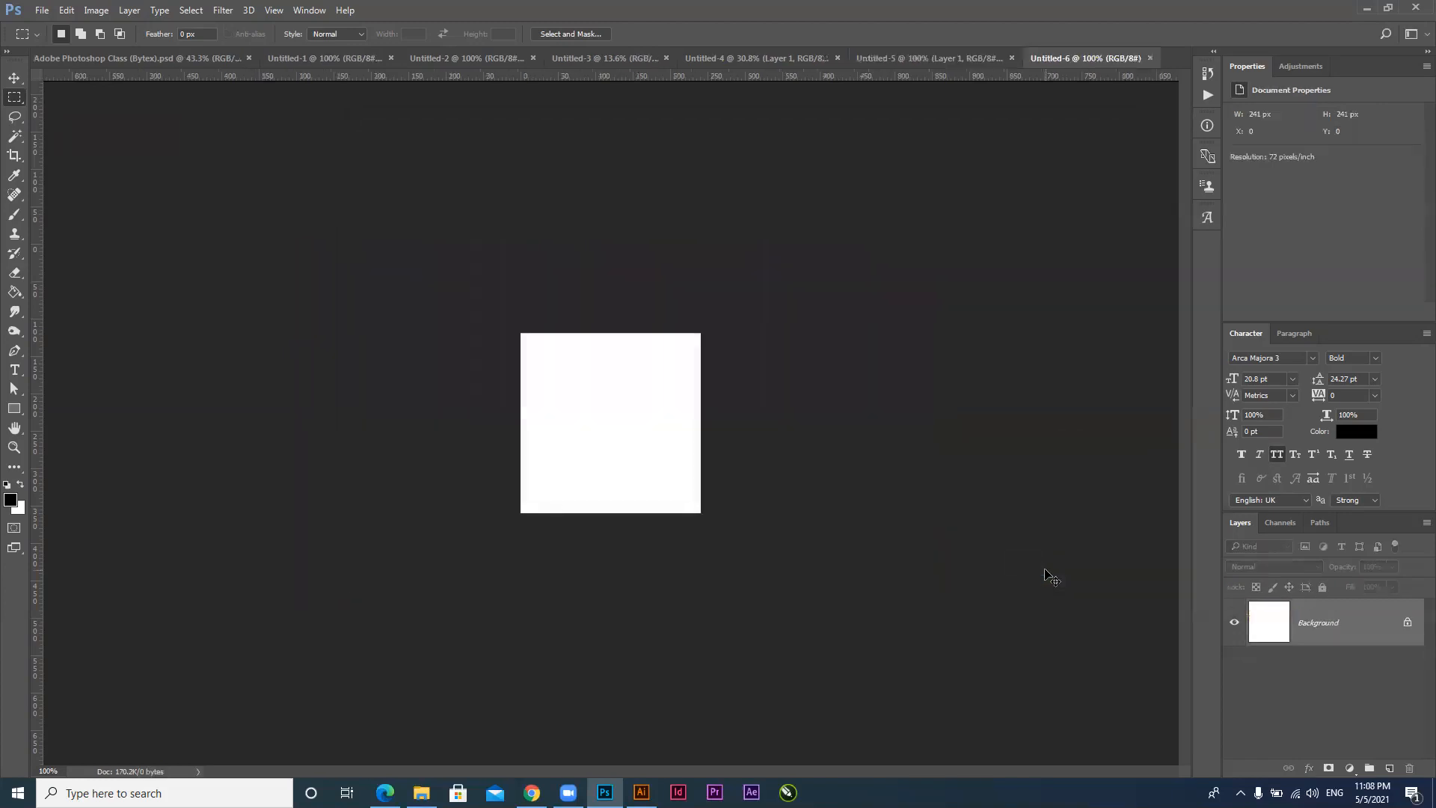
{"action": "key", "text": "ctrl+v"}
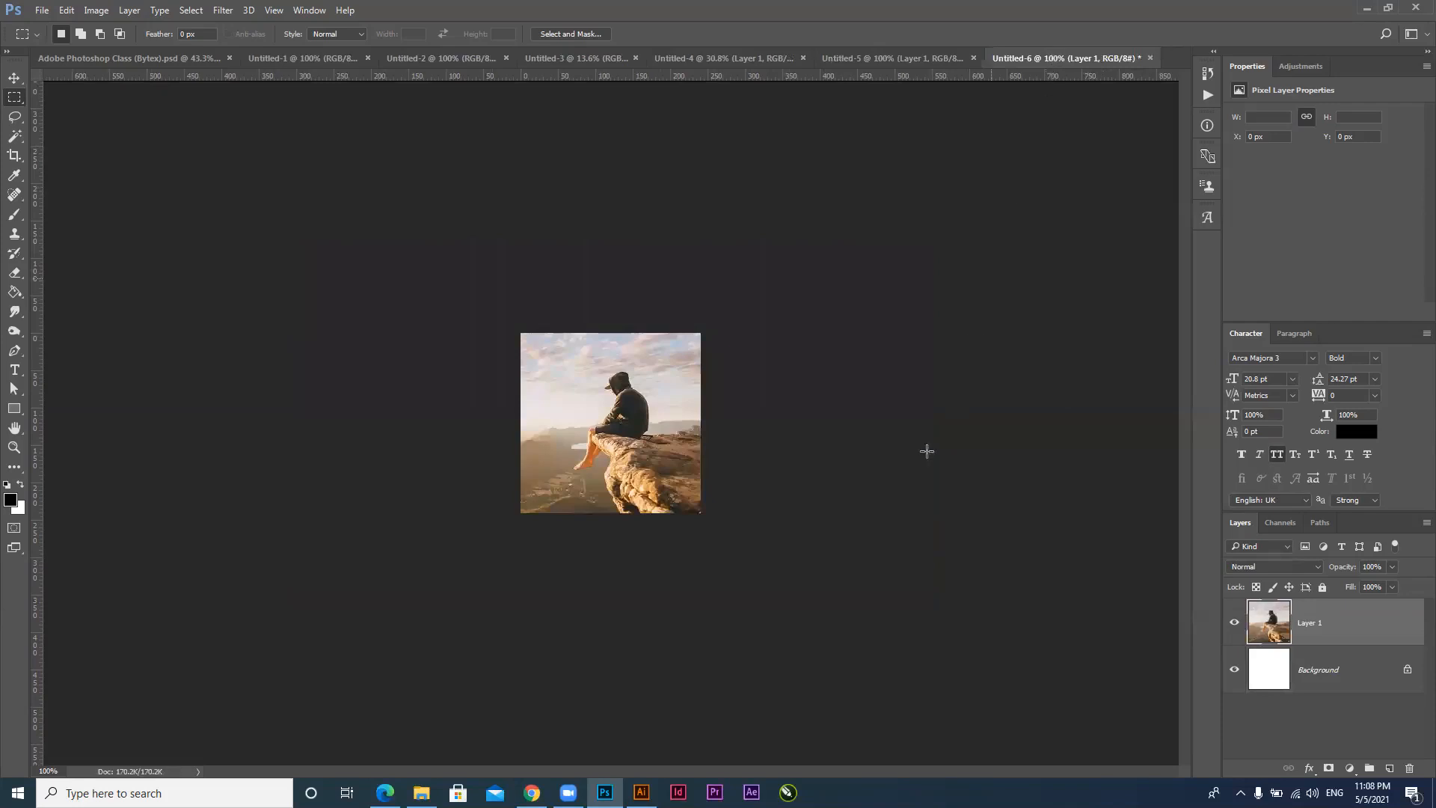
{"action": "left_click_drag", "start_coordinate": [601, 423], "coordinate": [688, 499]}
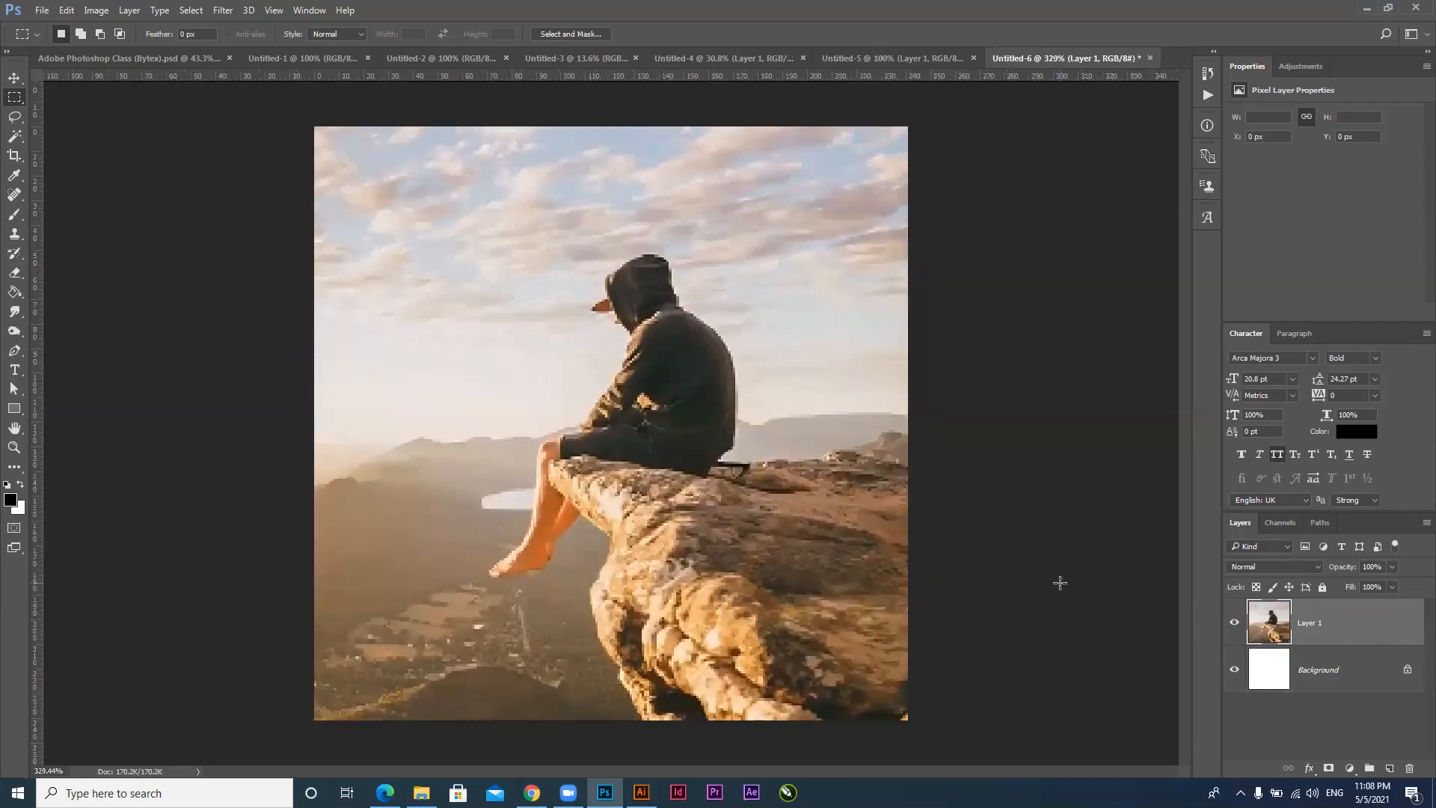
{"action": "key", "text": "ctrl+1"}
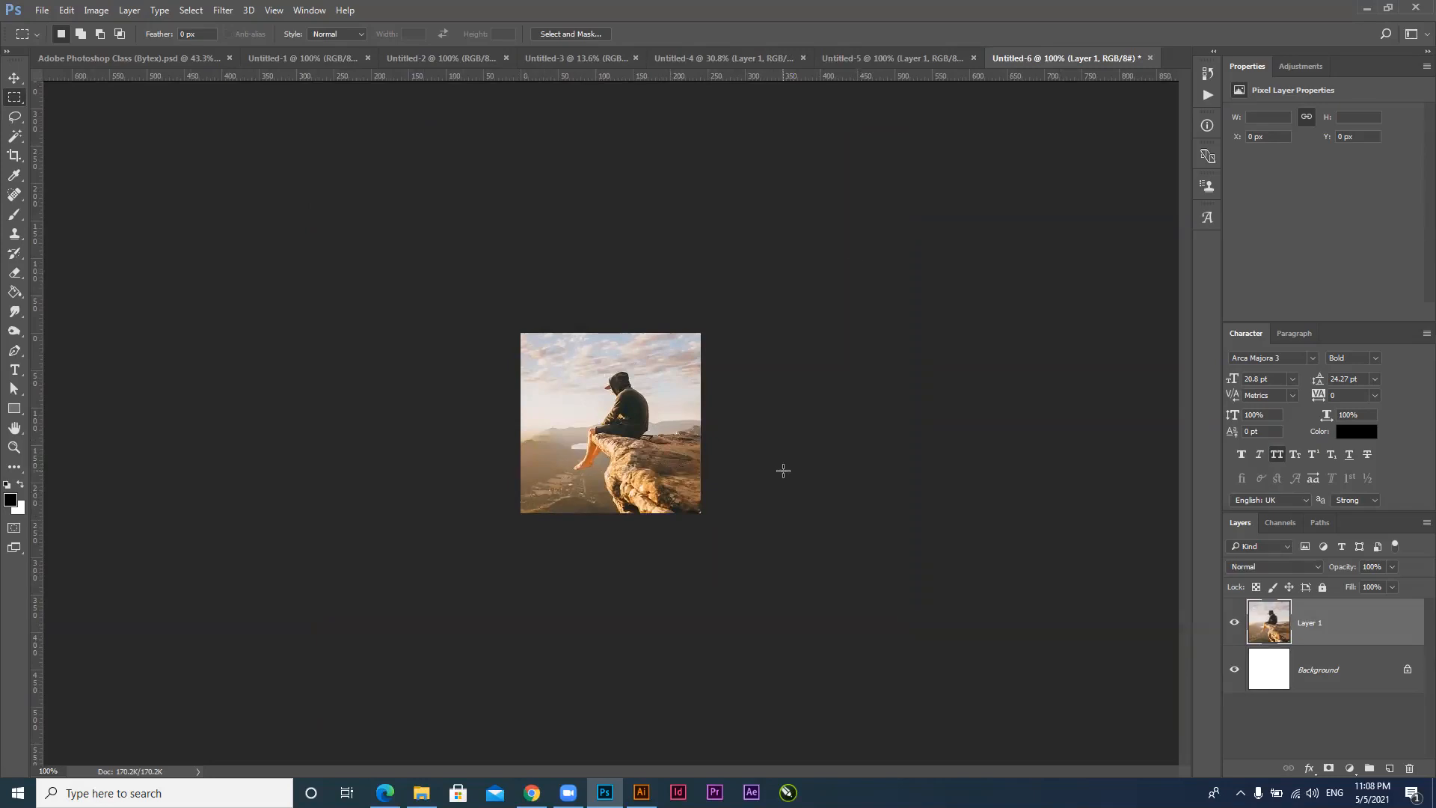
In Untitled-5, replace the square selection with a tall Elliptical Marquee selection around the seated man, using the 25 px feather
{"action": "left_click", "coordinate": [877, 59]}
{"action": "key", "text": "ctrl+d"}
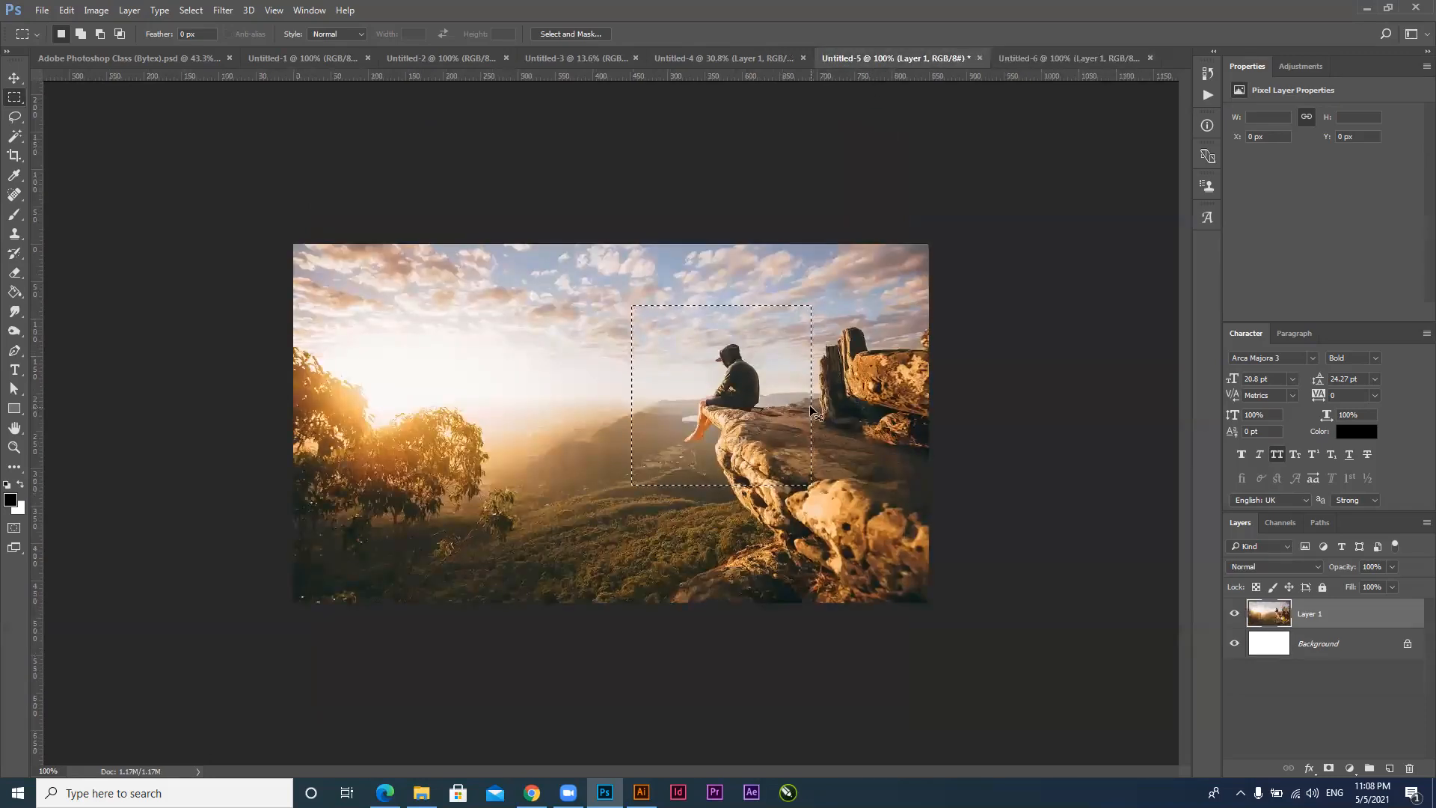
{"action": "right_click", "coordinate": [14, 97]}
{"action": "left_click", "coordinate": [60, 113]}
{"action": "left_click_drag", "start_coordinate": [629, 288], "coordinate": [810, 552]}
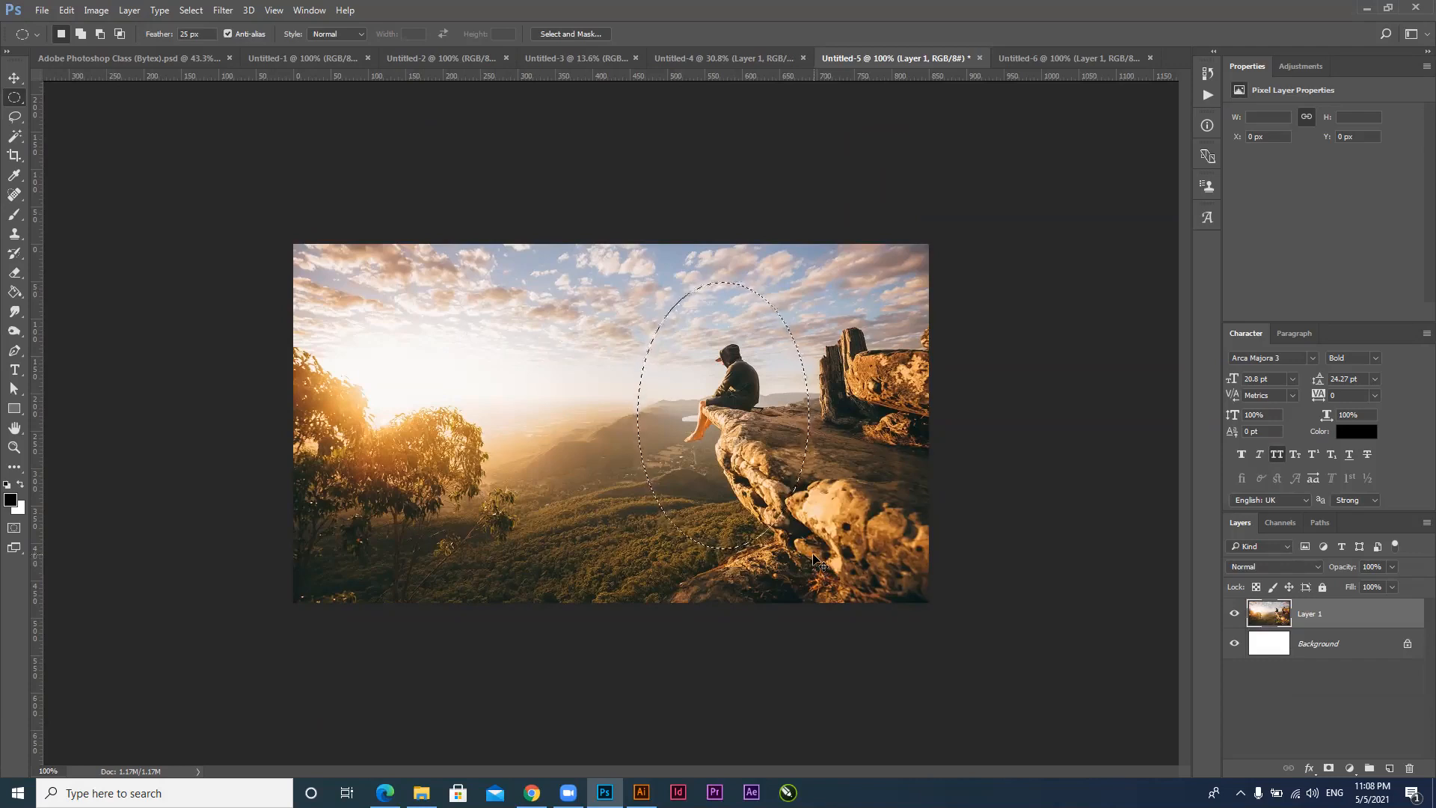
Paste the feathered elliptical copy into a new 356 × 473 px document at 72 ppi, and delete the pasted layer
{"action": "key", "text": "ctrl+n"}
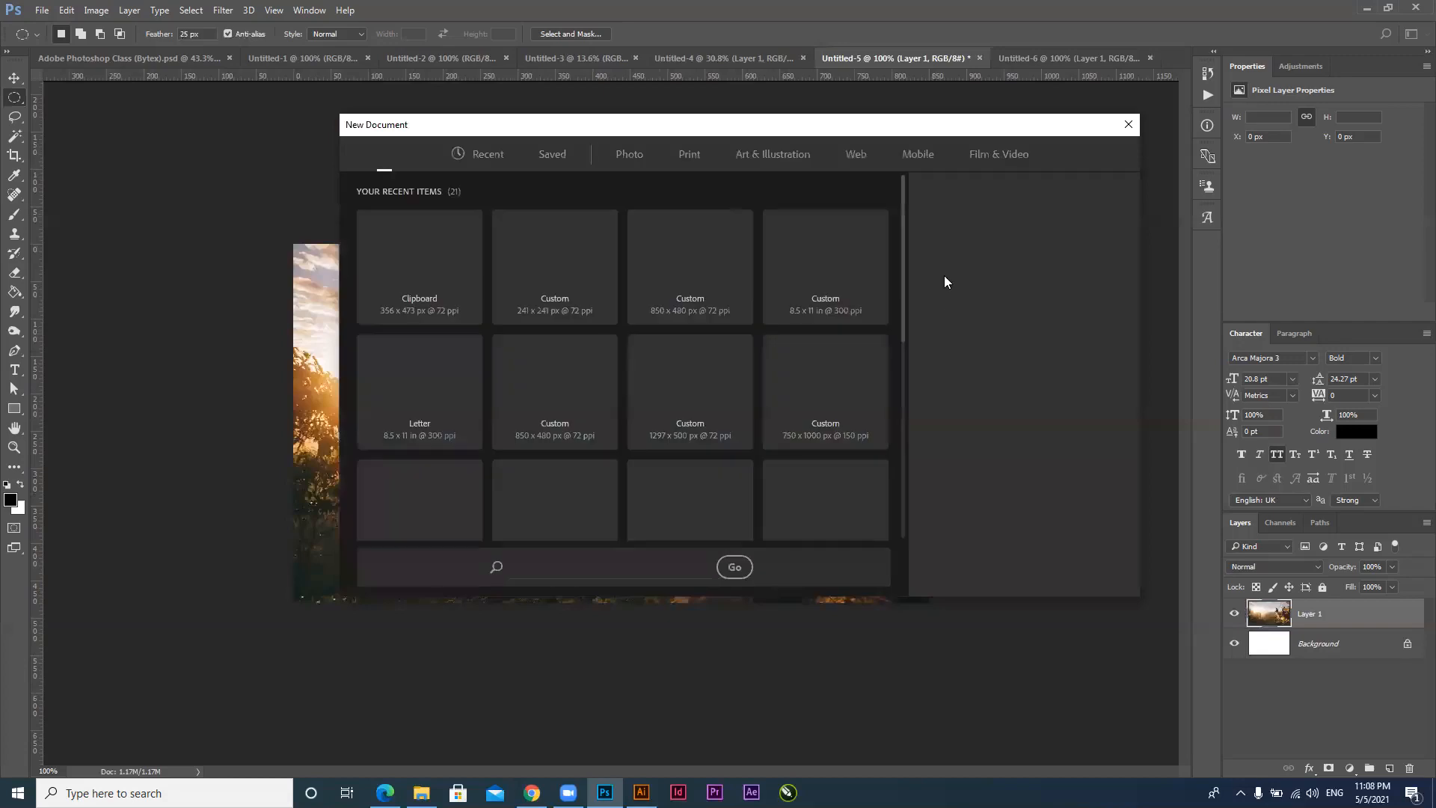
{"action": "left_click_drag", "start_coordinate": [956, 262], "coordinate": [876, 266]}
{"action": "left_click", "coordinate": [1035, 570]}
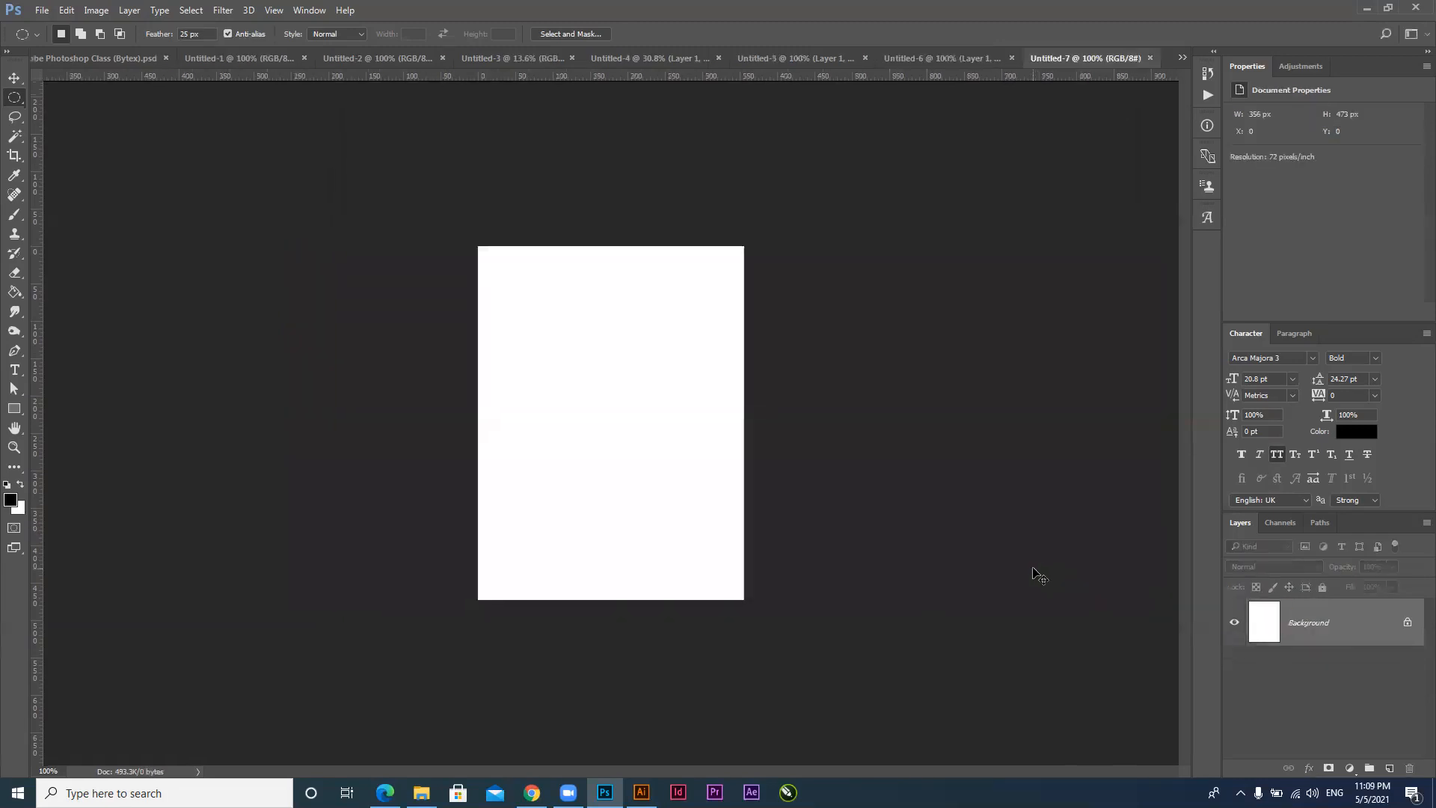
{"action": "key", "text": "ctrl+v"}
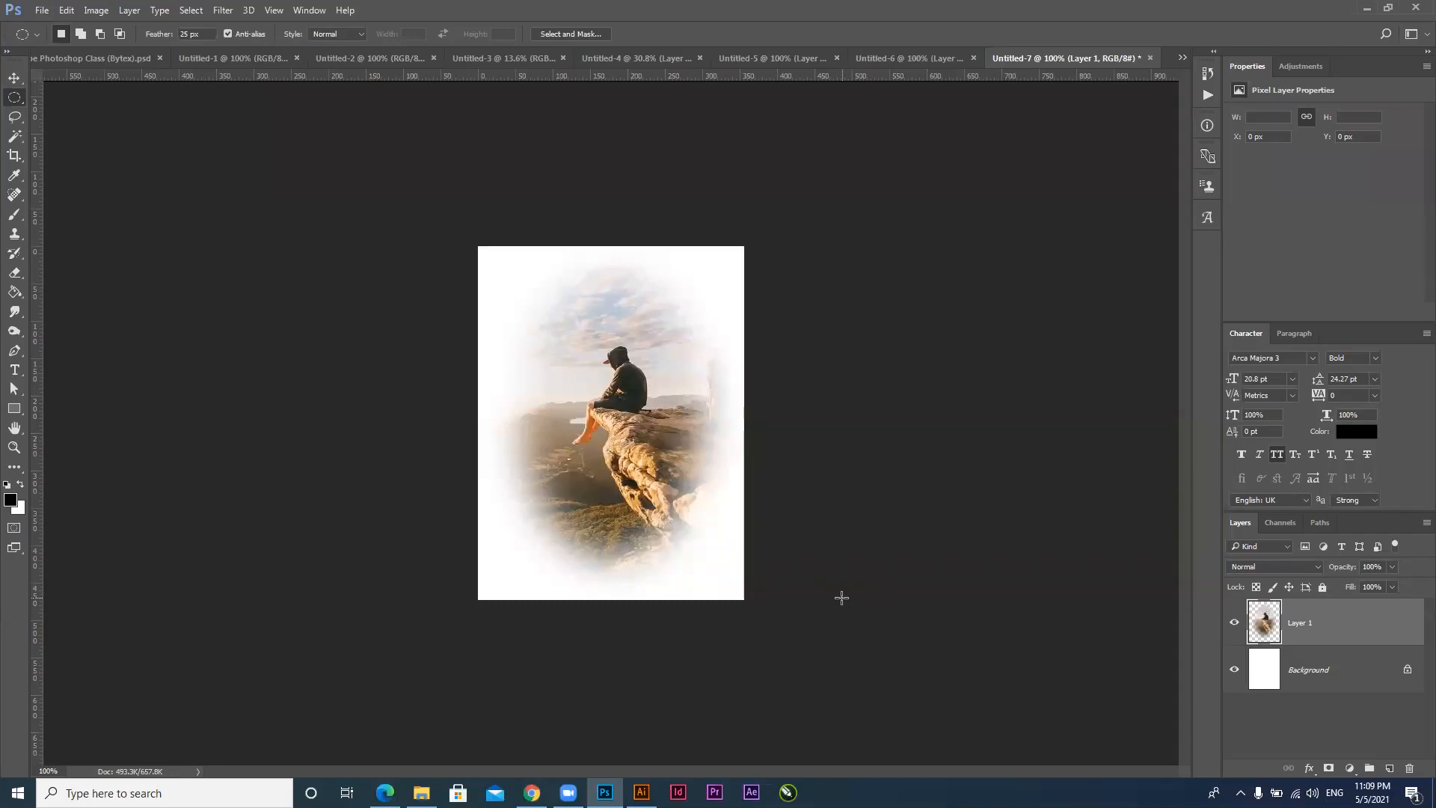
{"action": "key", "text": "Delete"}
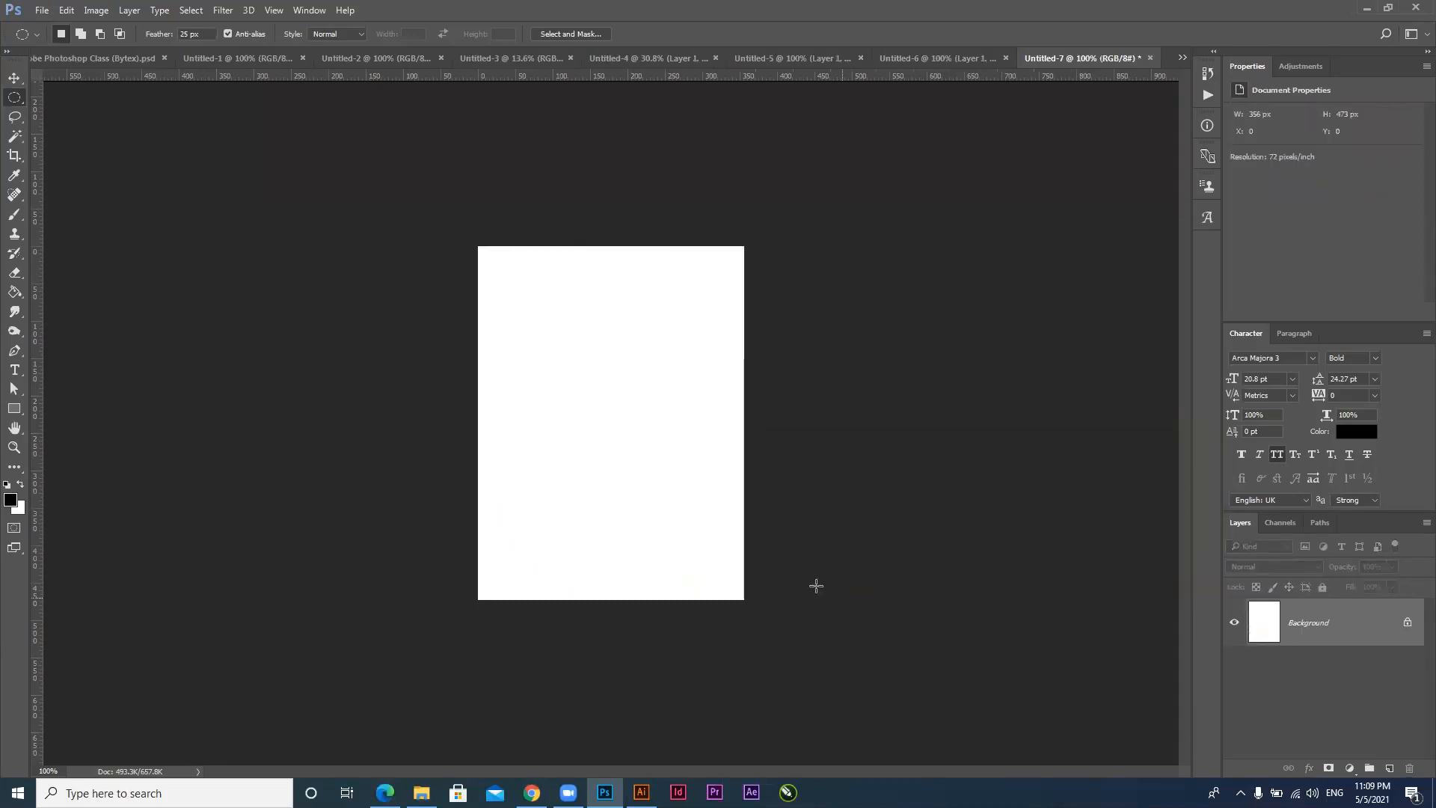
Choose the Elliptical Marquee tool and set its feather to 0 px
{"action": "right_click", "coordinate": [14, 104]}
{"action": "left_click", "coordinate": [67, 96]}
{"action": "right_click", "coordinate": [13, 104]}
{"action": "left_click", "coordinate": [54, 110]}
{"action": "left_click", "coordinate": [205, 36]}
{"action": "type", "text": "0"}
Close the Untitled-6, Untitled-4 and Untitled-3 documents without saving changes
{"action": "left_click", "coordinate": [906, 57]}
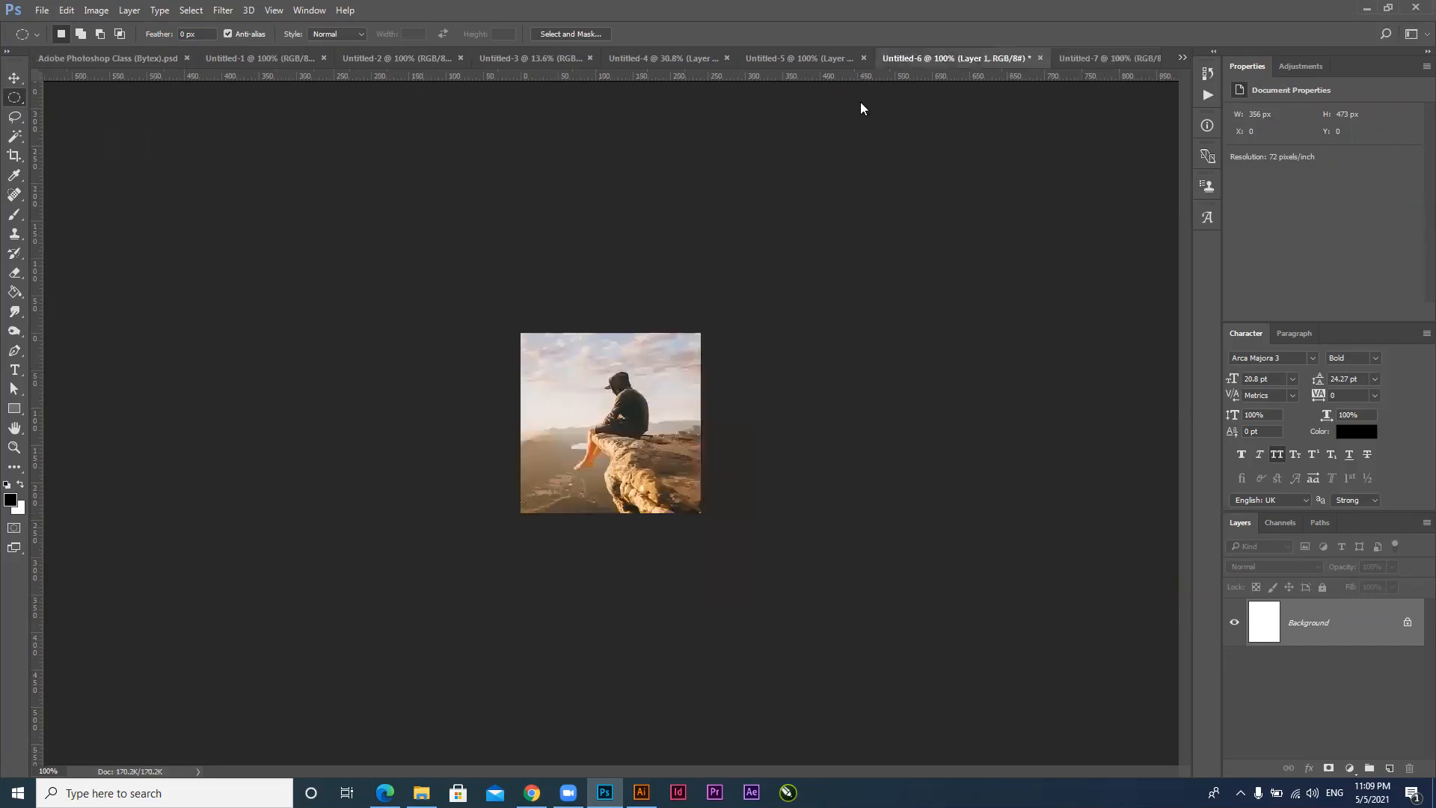
{"action": "left_click", "coordinate": [1039, 57]}
{"action": "left_click", "coordinate": [669, 282]}
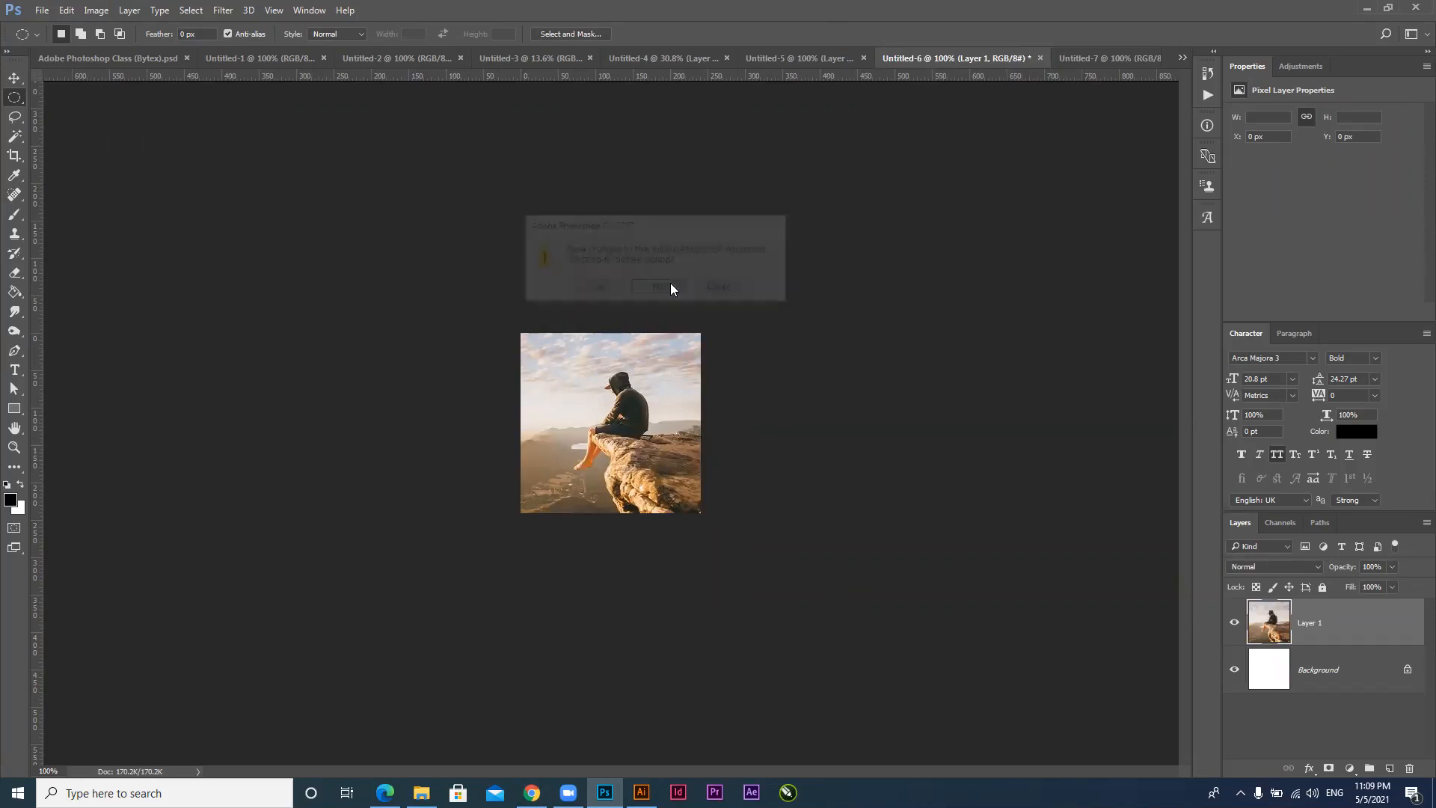
{"action": "left_click", "coordinate": [765, 54]}
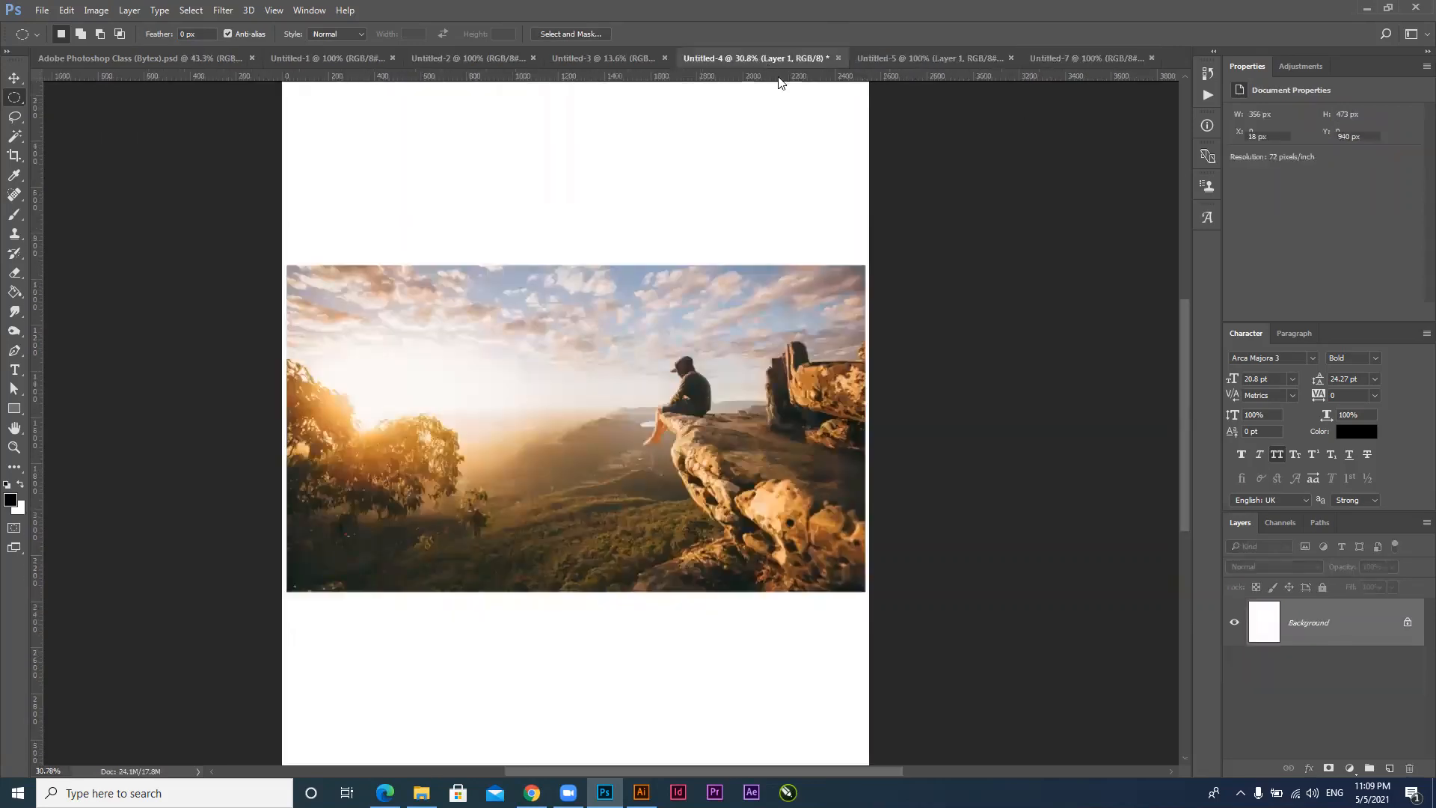
{"action": "key", "text": "ctrl+w"}
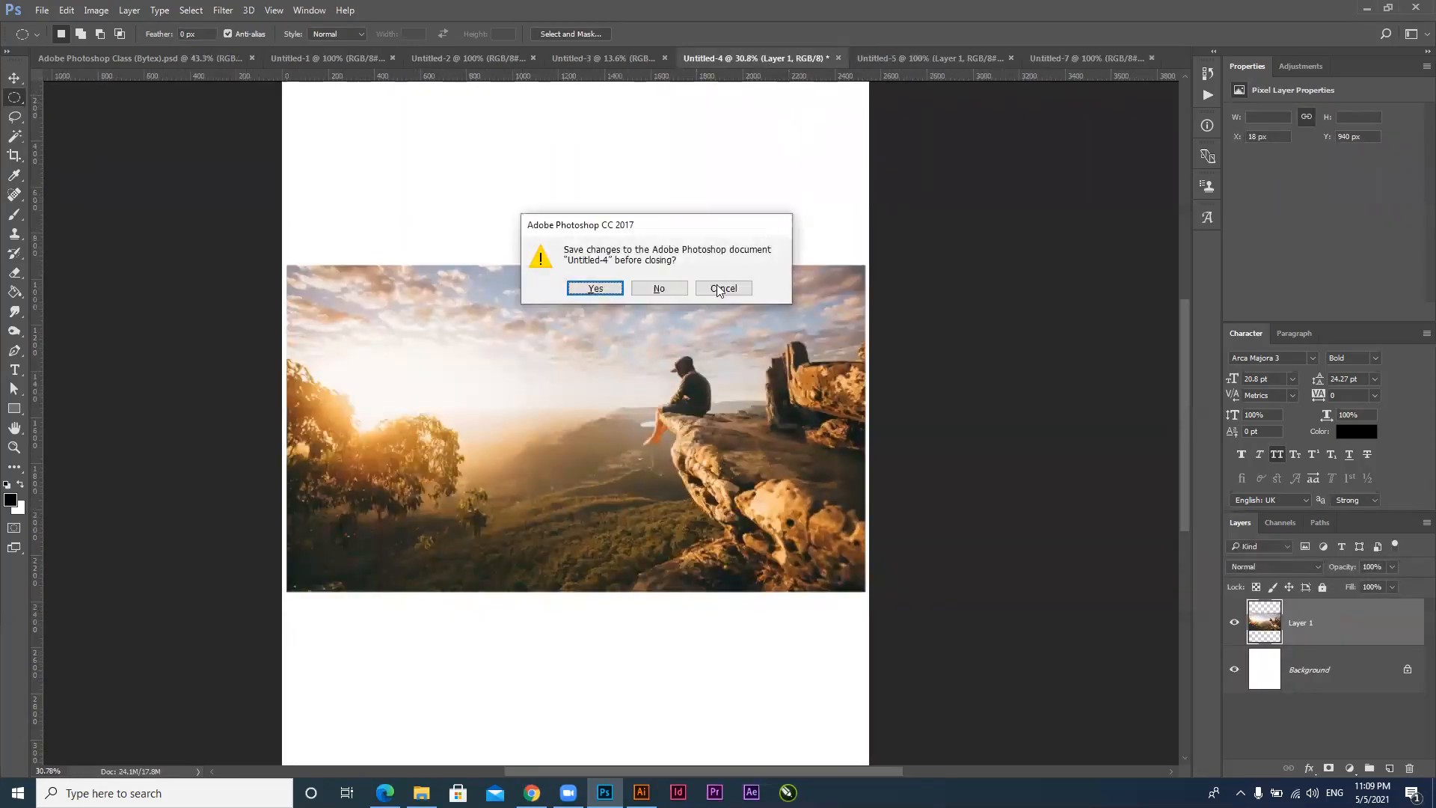
{"action": "left_click", "coordinate": [649, 290]}
{"action": "left_click", "coordinate": [580, 61]}
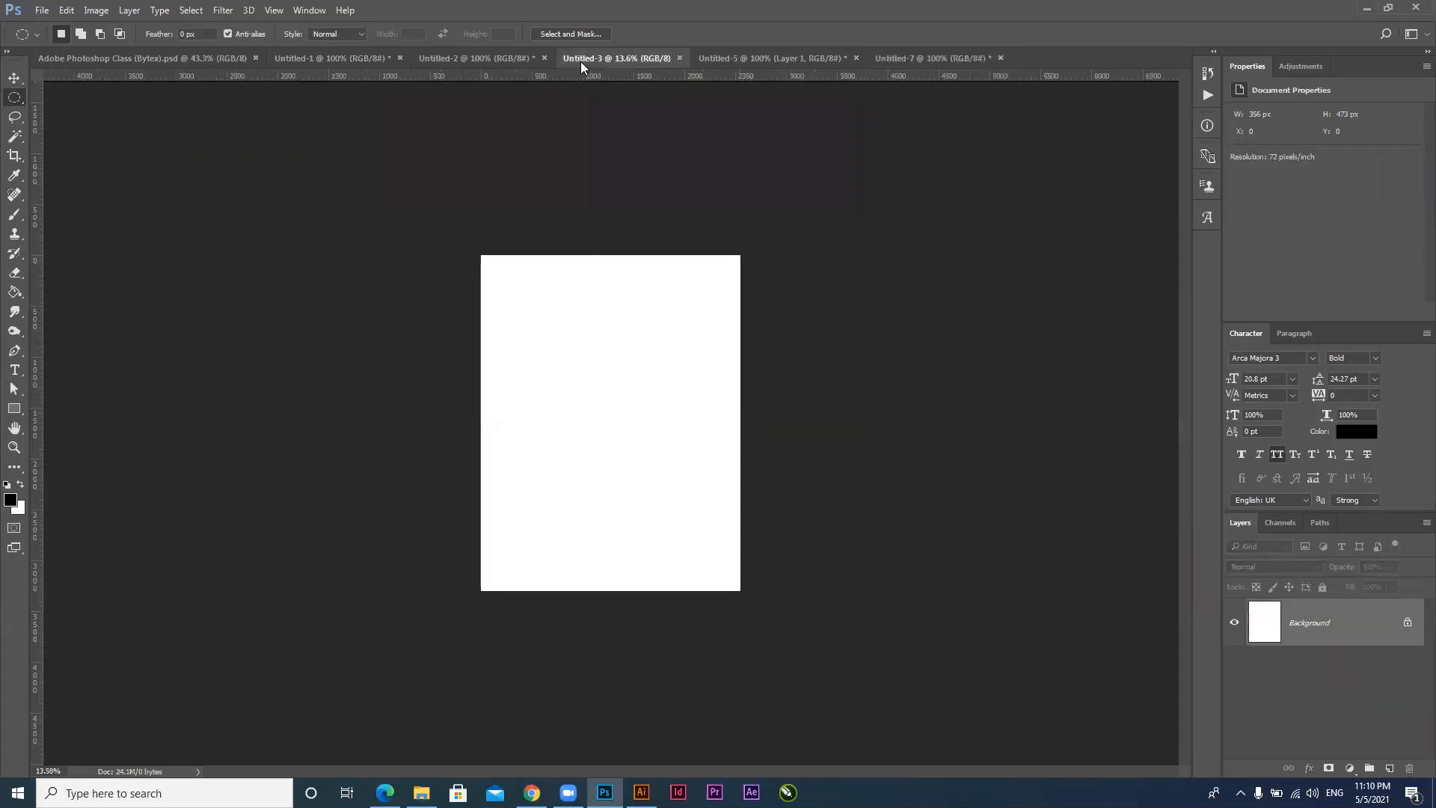
{"action": "key", "text": "ctrl+w"}
In Untitled-5, copy a tall elliptical selection around the seated man with 0 px feather, and paste it into Untitled-7
{"action": "left_click", "coordinate": [582, 61]}
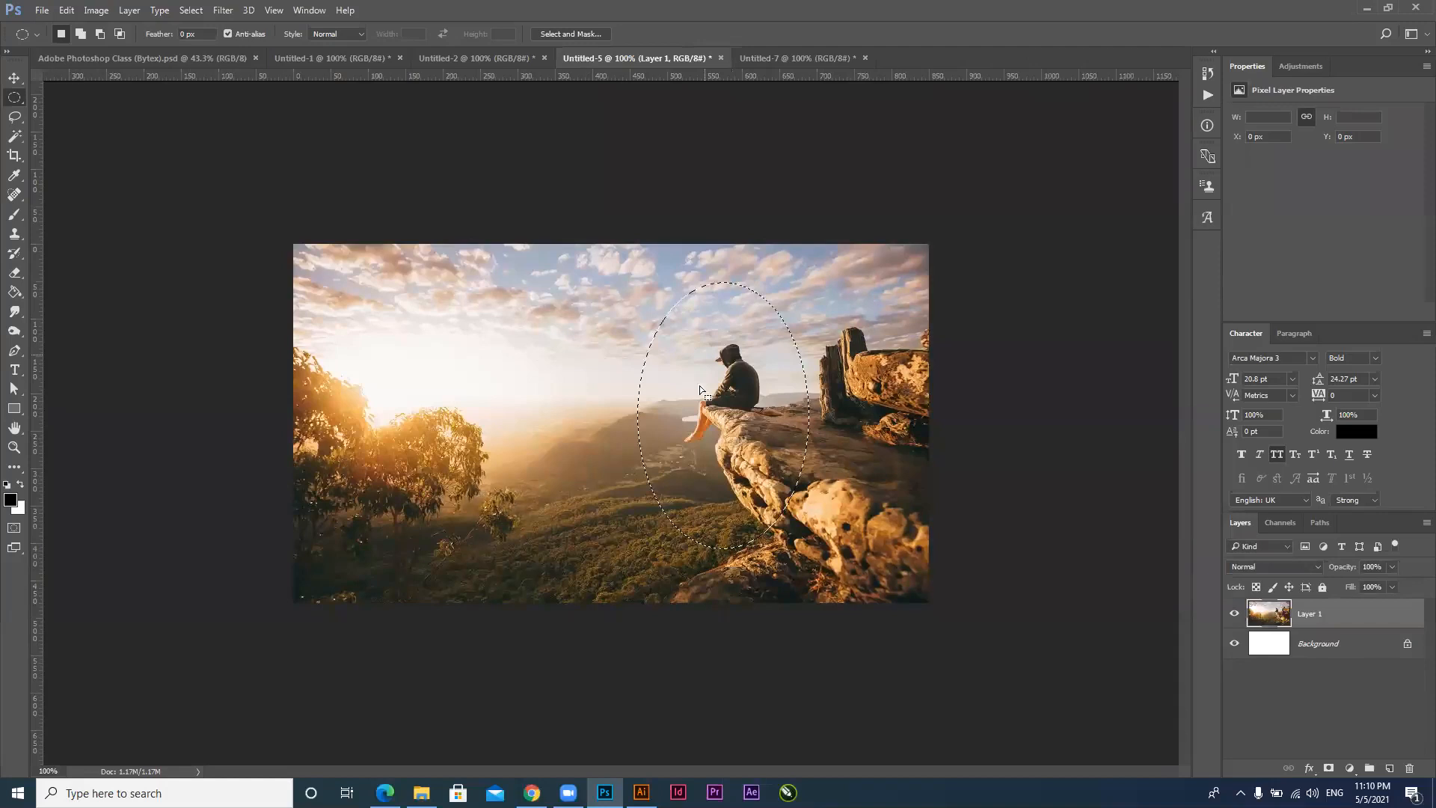
{"action": "left_click", "coordinate": [680, 366]}
{"action": "left_click_drag", "start_coordinate": [194, 34], "coordinate": [141, 42]}
{"action": "type", "text": "0"}
{"action": "key", "text": "Return"}
{"action": "left_click_drag", "start_coordinate": [630, 273], "coordinate": [816, 544]}
{"action": "left_click", "coordinate": [776, 58]}
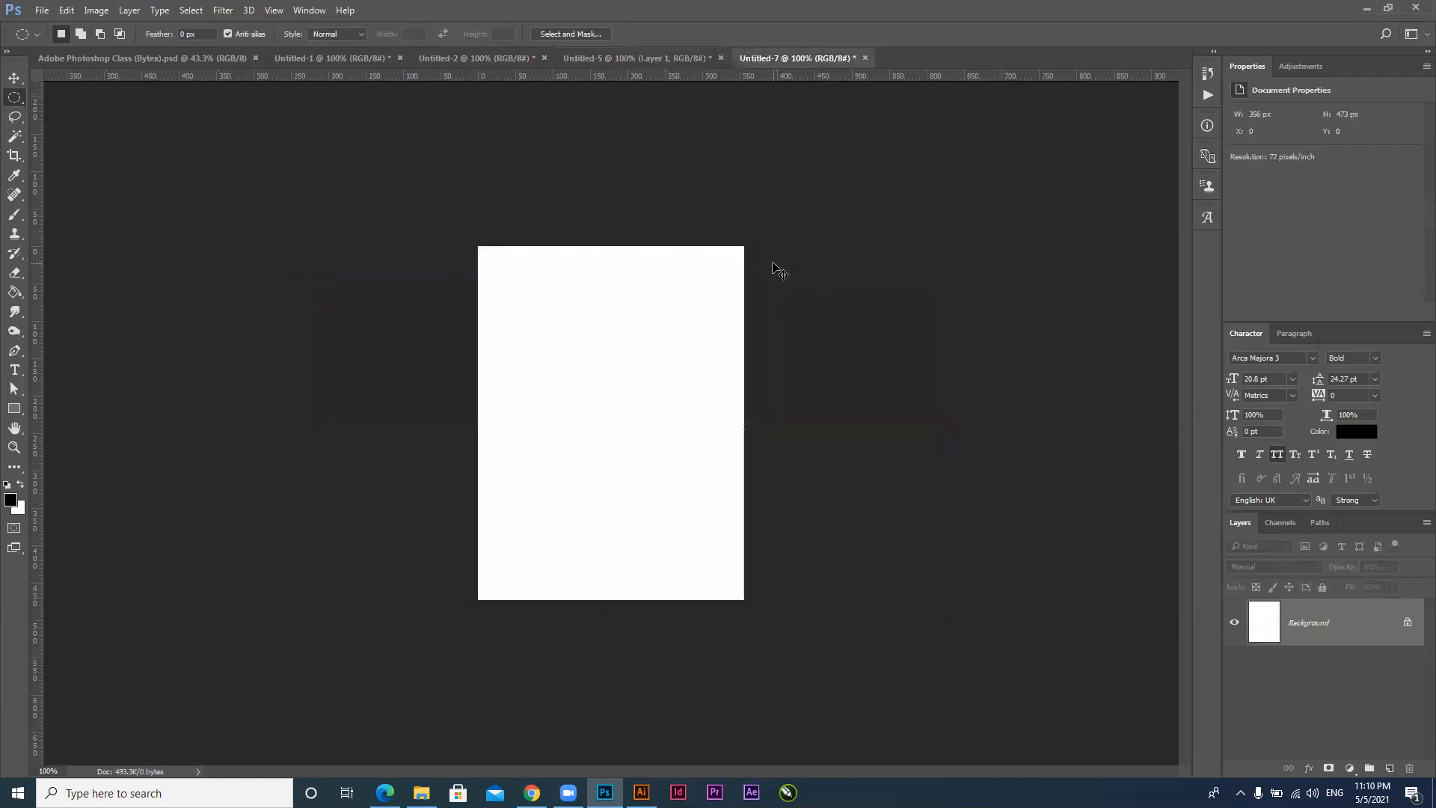
{"action": "key", "text": "ctrl+v"}
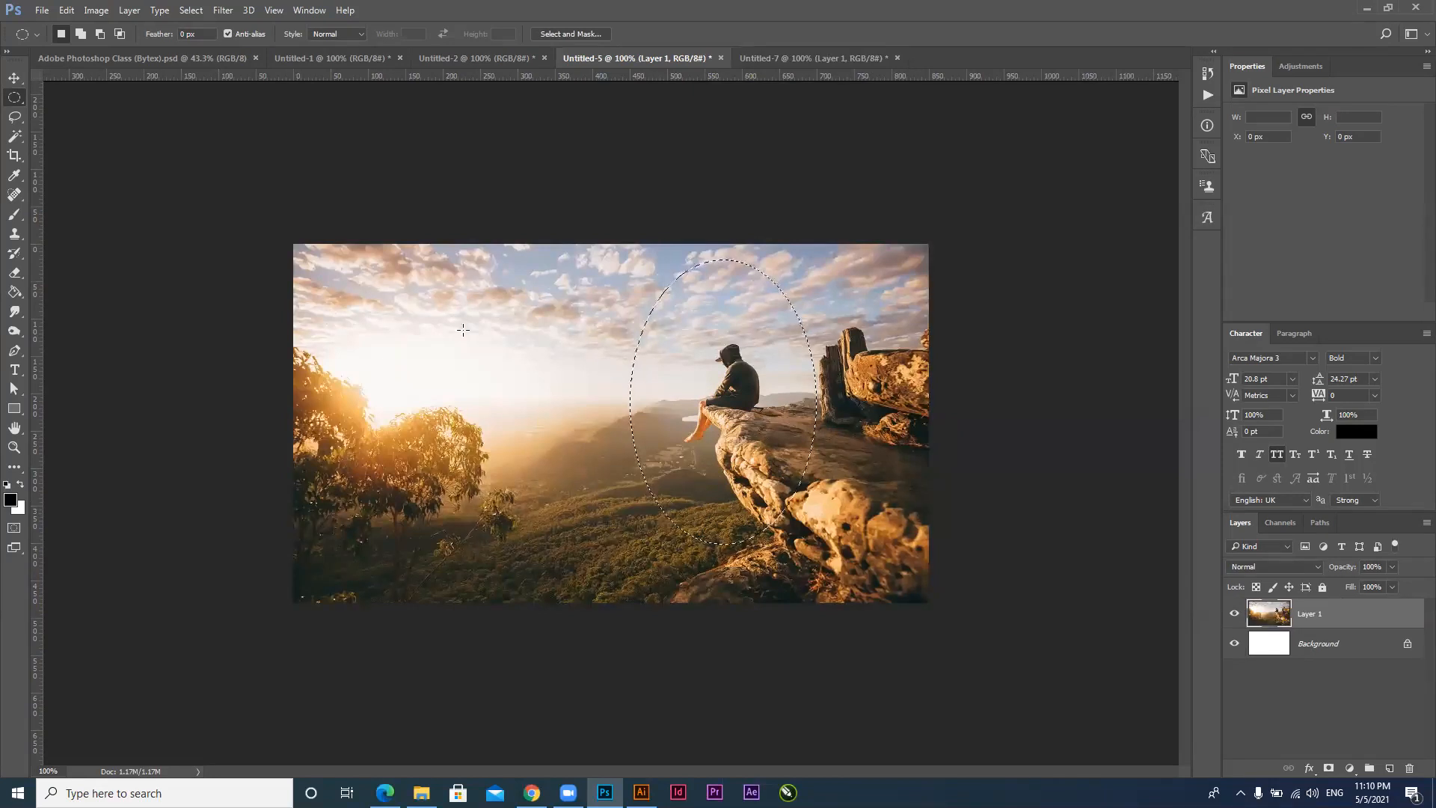
In Untitled-5, set the feather to 20 px and redraw the tall elliptical selection around the seated man
{"action": "left_click", "coordinate": [202, 35]}
{"action": "type", "text": "20"}
{"action": "key", "text": "Return"}
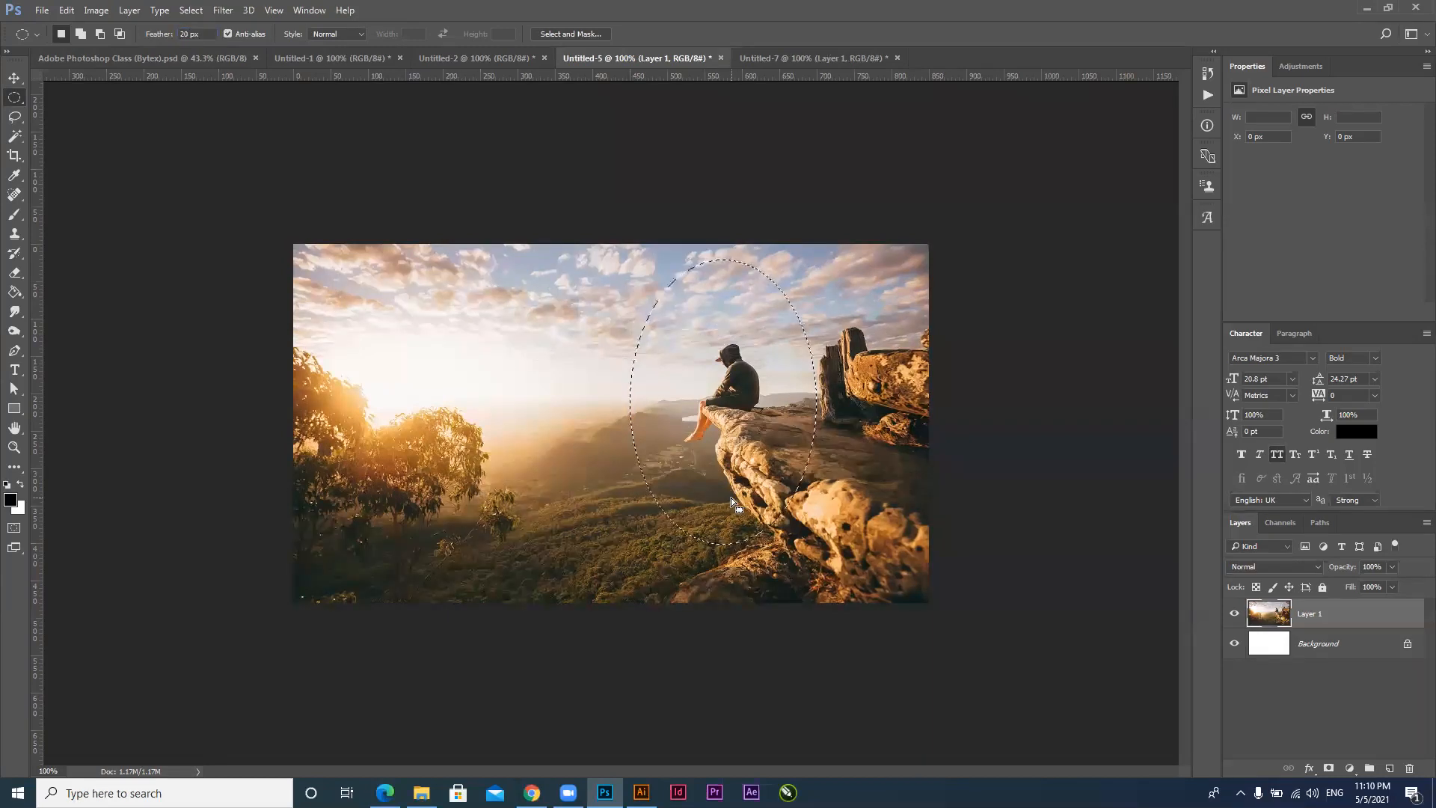
{"action": "key", "text": "ctrl+d"}
{"action": "left_click_drag", "start_coordinate": [637, 263], "coordinate": [814, 557]}
In Untitled-7, replace the hard-edged ellipse layer with the 20 px feathered copy and nudge it slightly upward
{"action": "left_click", "coordinate": [771, 60]}
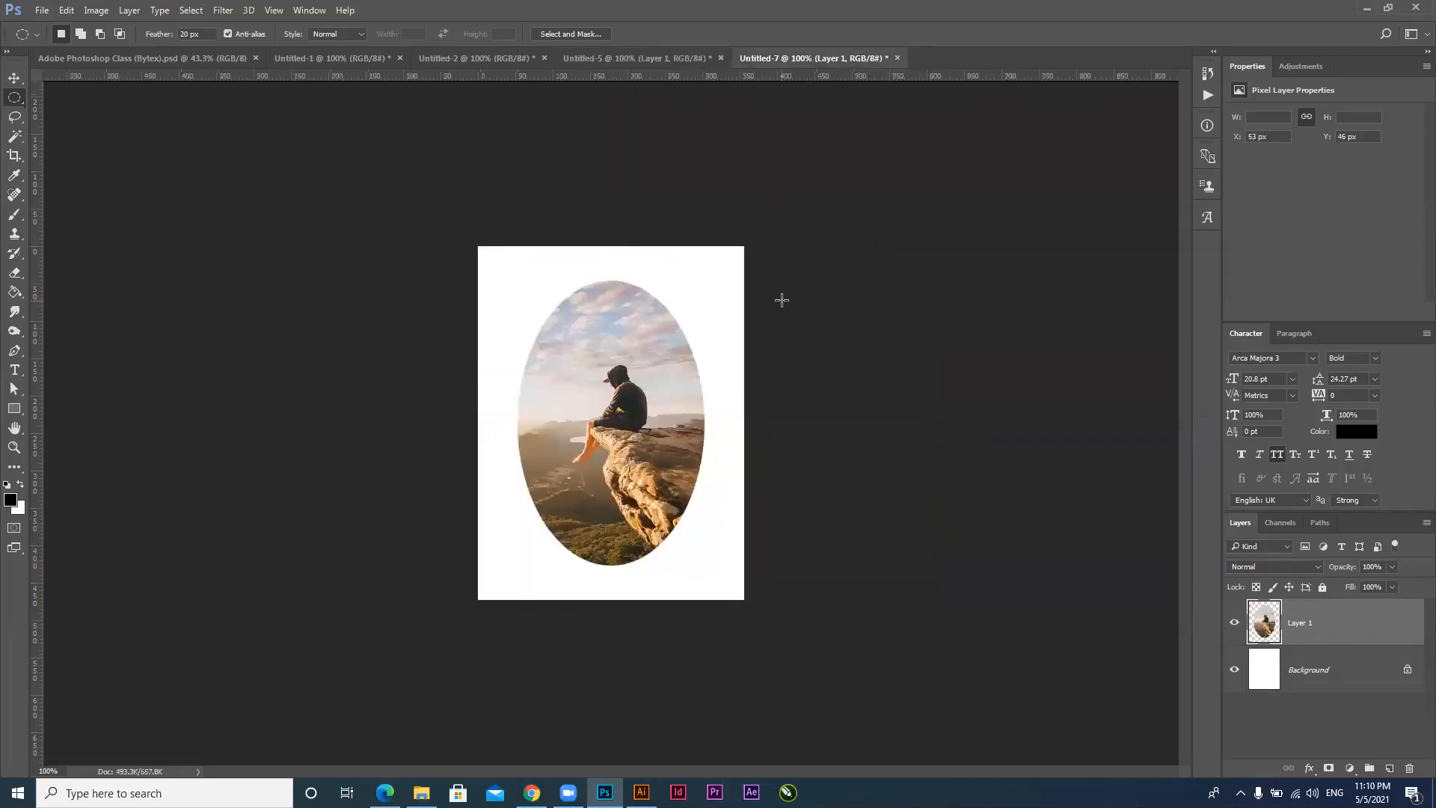
{"action": "key", "text": "Delete"}
{"action": "key", "text": "ctrl+z"}
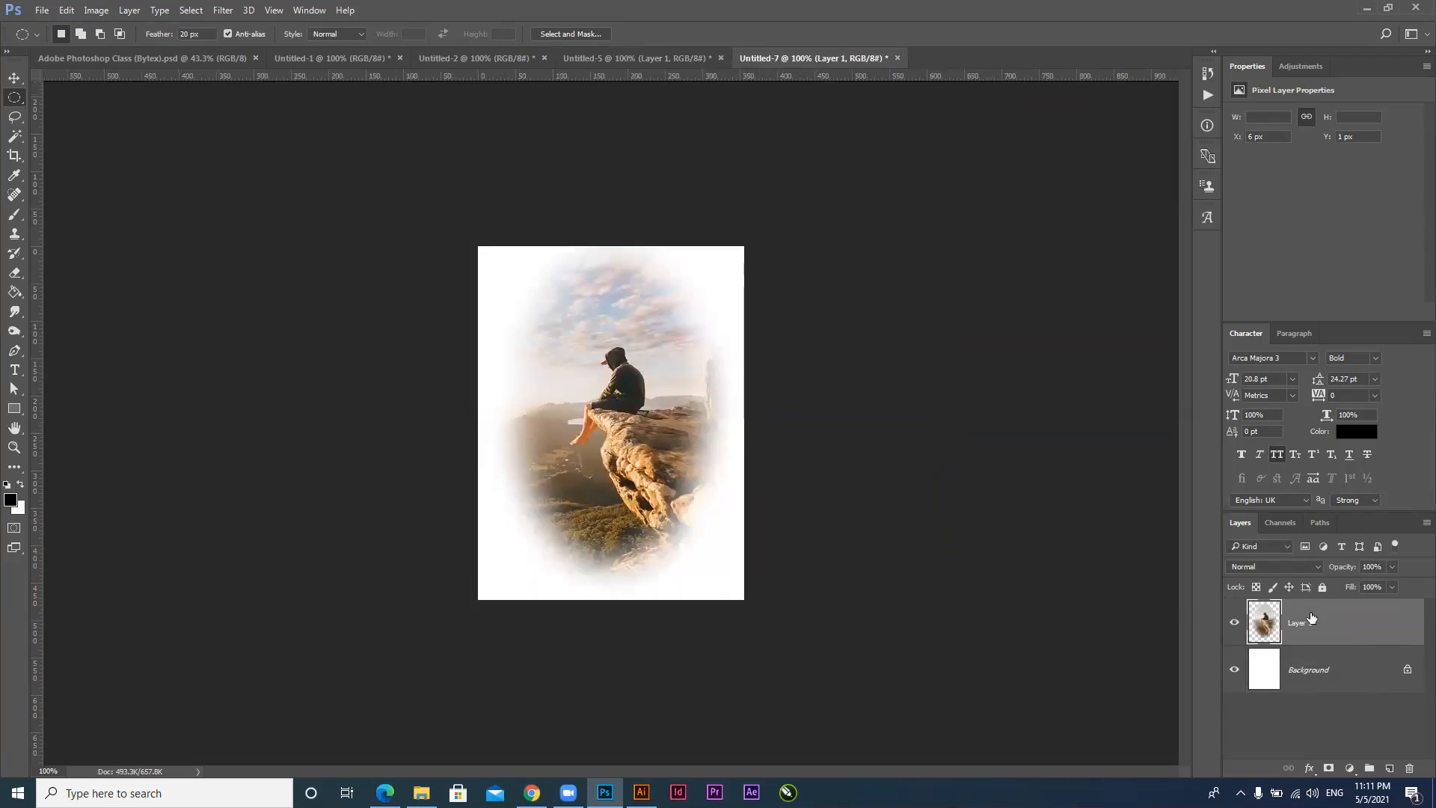
{"action": "left_click", "coordinate": [14, 78]}
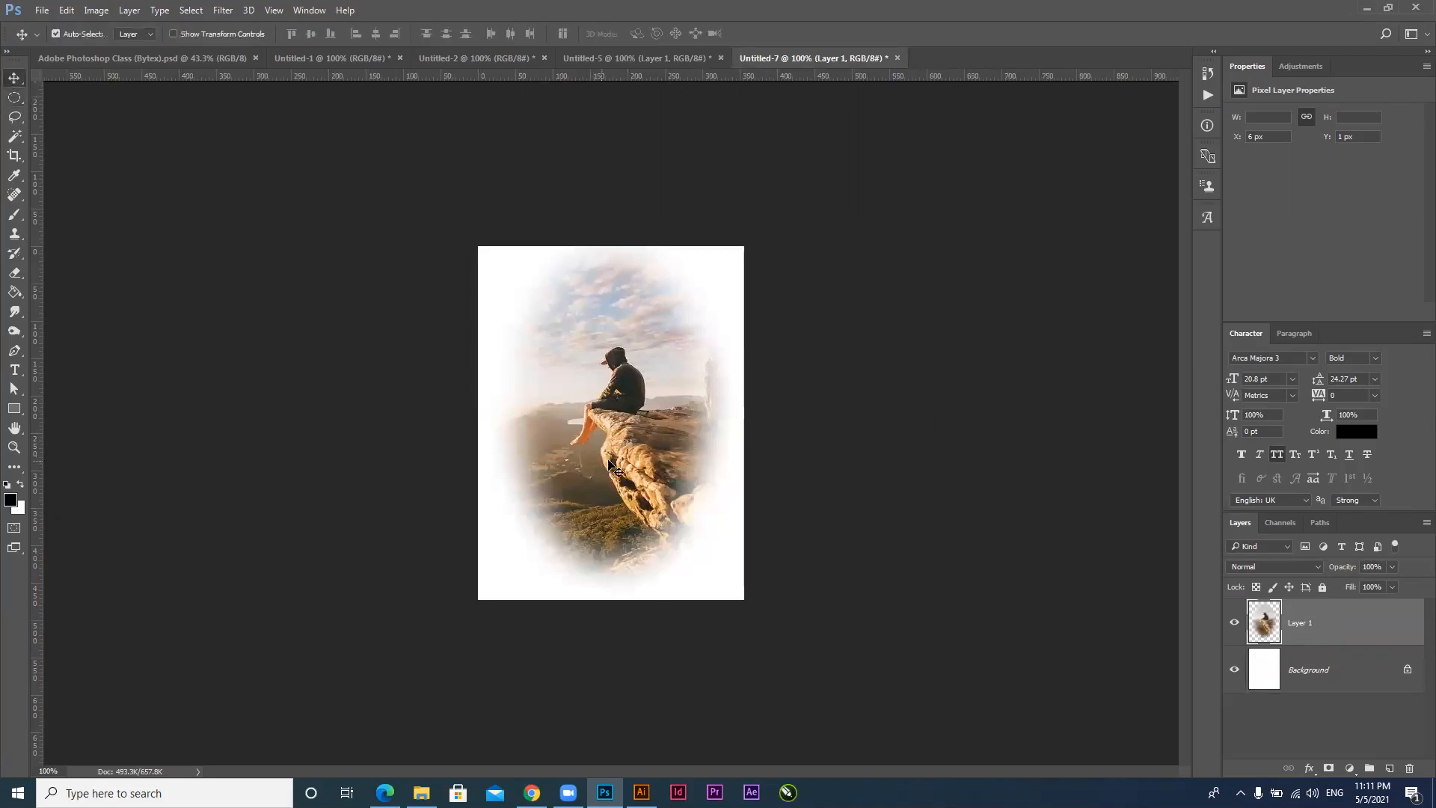
{"action": "left_click_drag", "start_coordinate": [607, 459], "coordinate": [611, 456]}
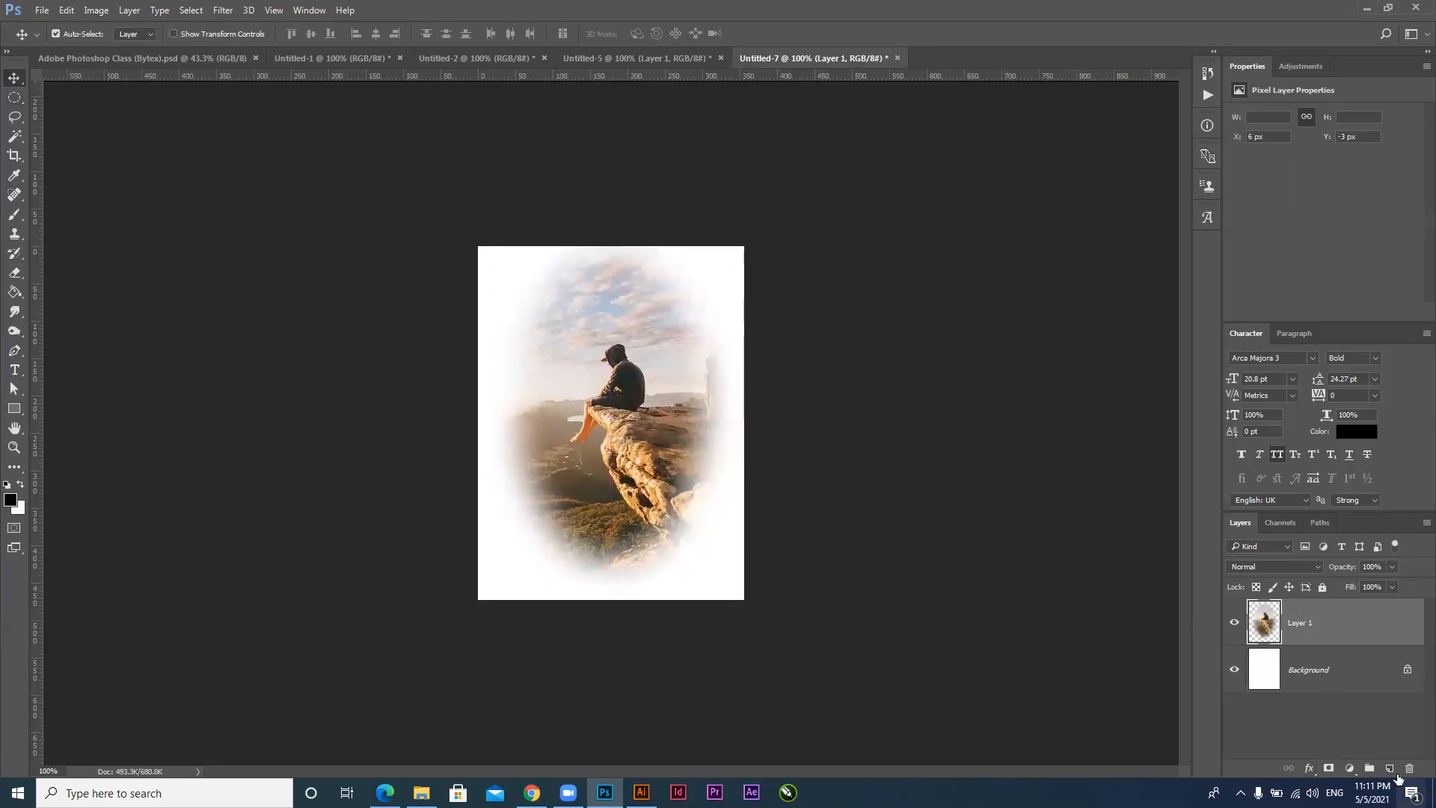
Add a black-filled layer beneath the feathered photo layer, and move the photo slightly lower on the canvas
{"action": "left_click", "coordinate": [1388, 768]}
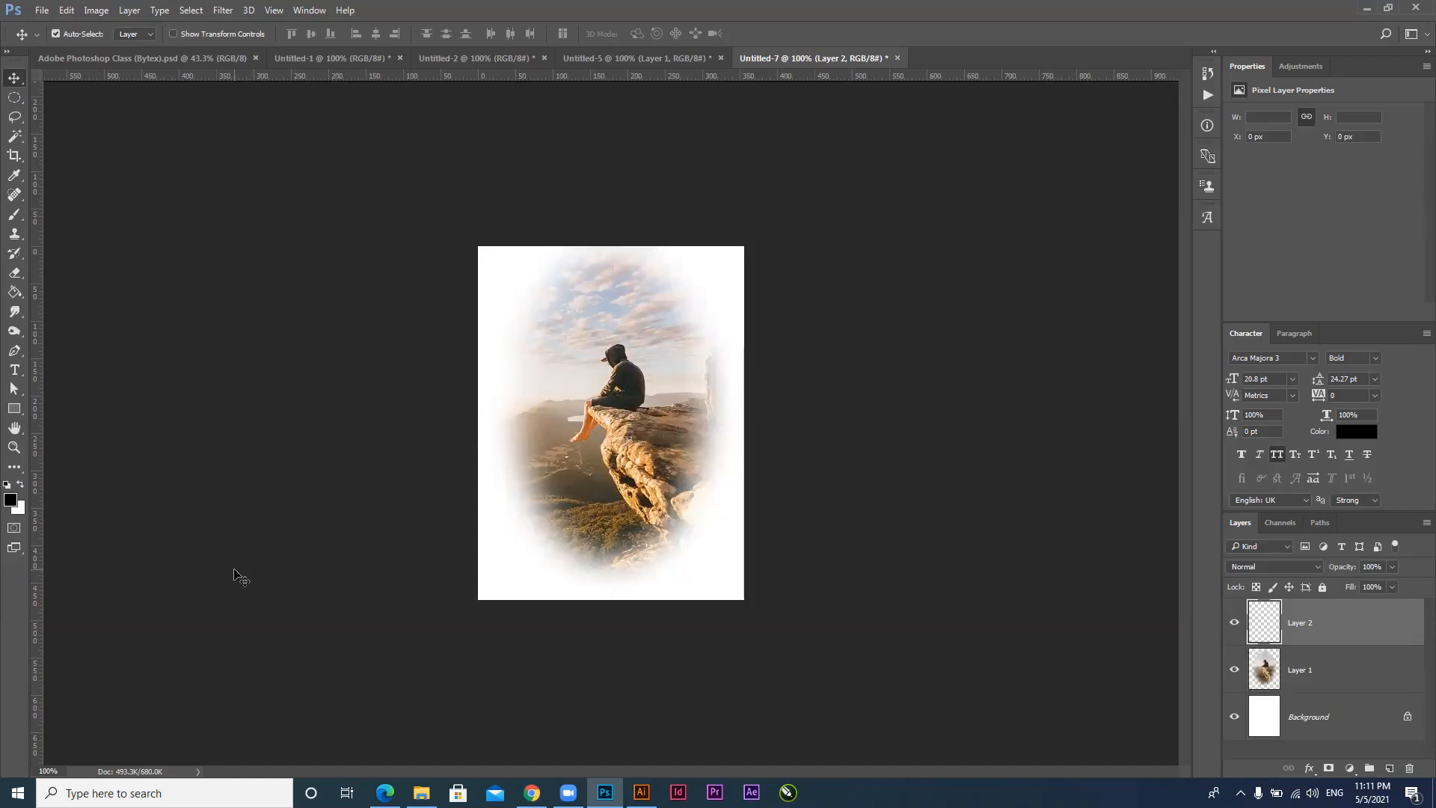
{"action": "key", "text": "alt+BackSpace"}
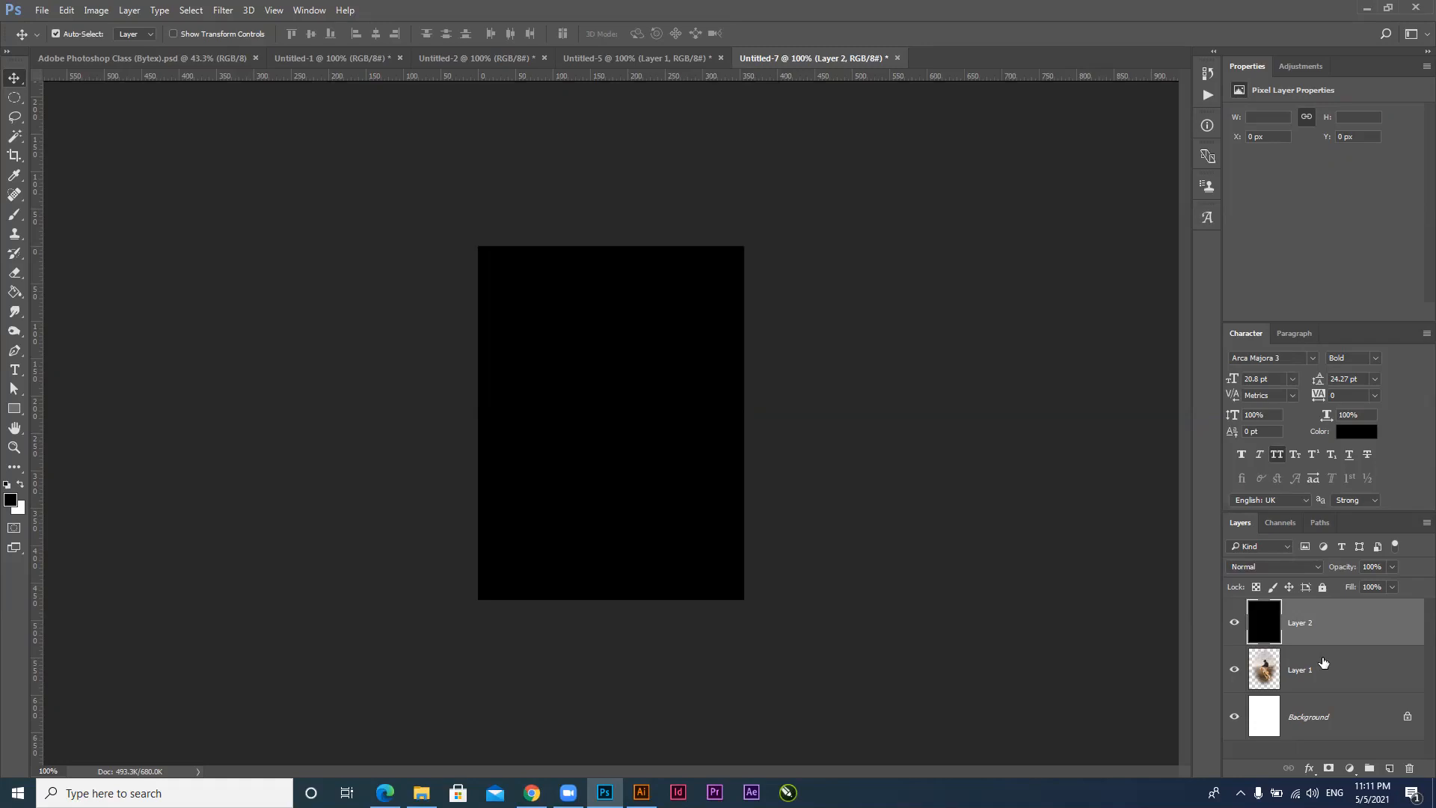
{"action": "left_click", "coordinate": [1326, 678]}
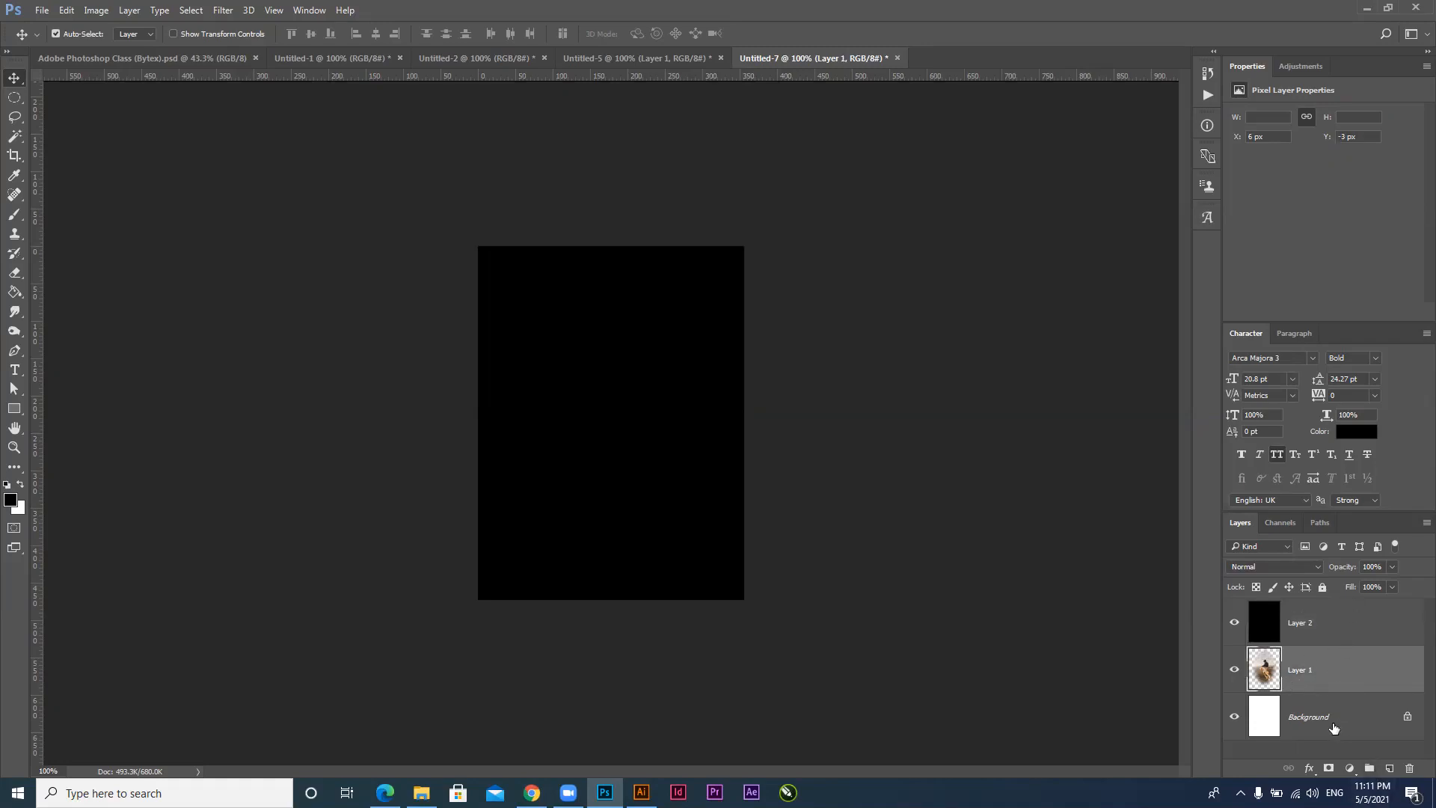
{"action": "left_click", "coordinate": [1322, 623]}
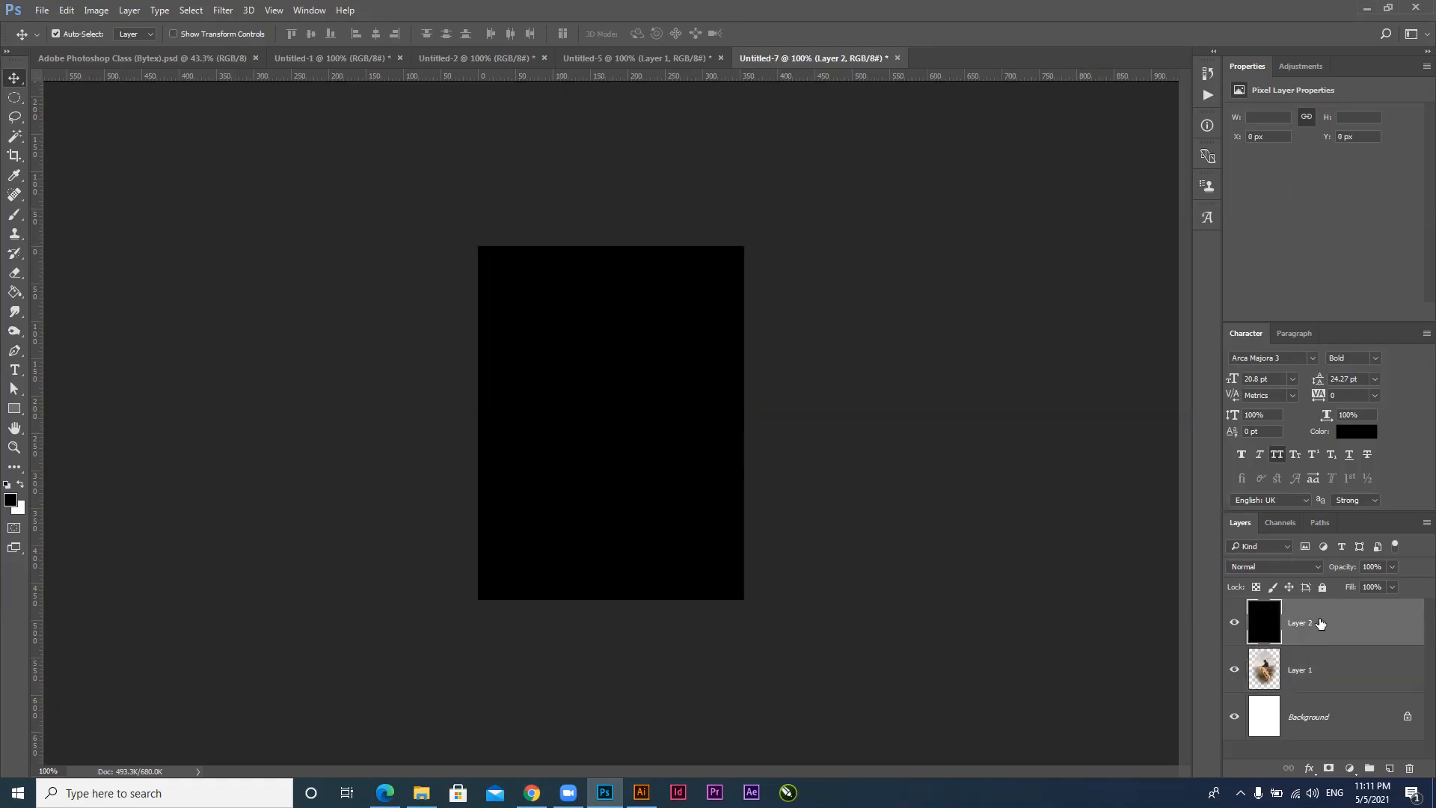
{"action": "left_click_drag", "start_coordinate": [1326, 620], "coordinate": [1328, 693]}
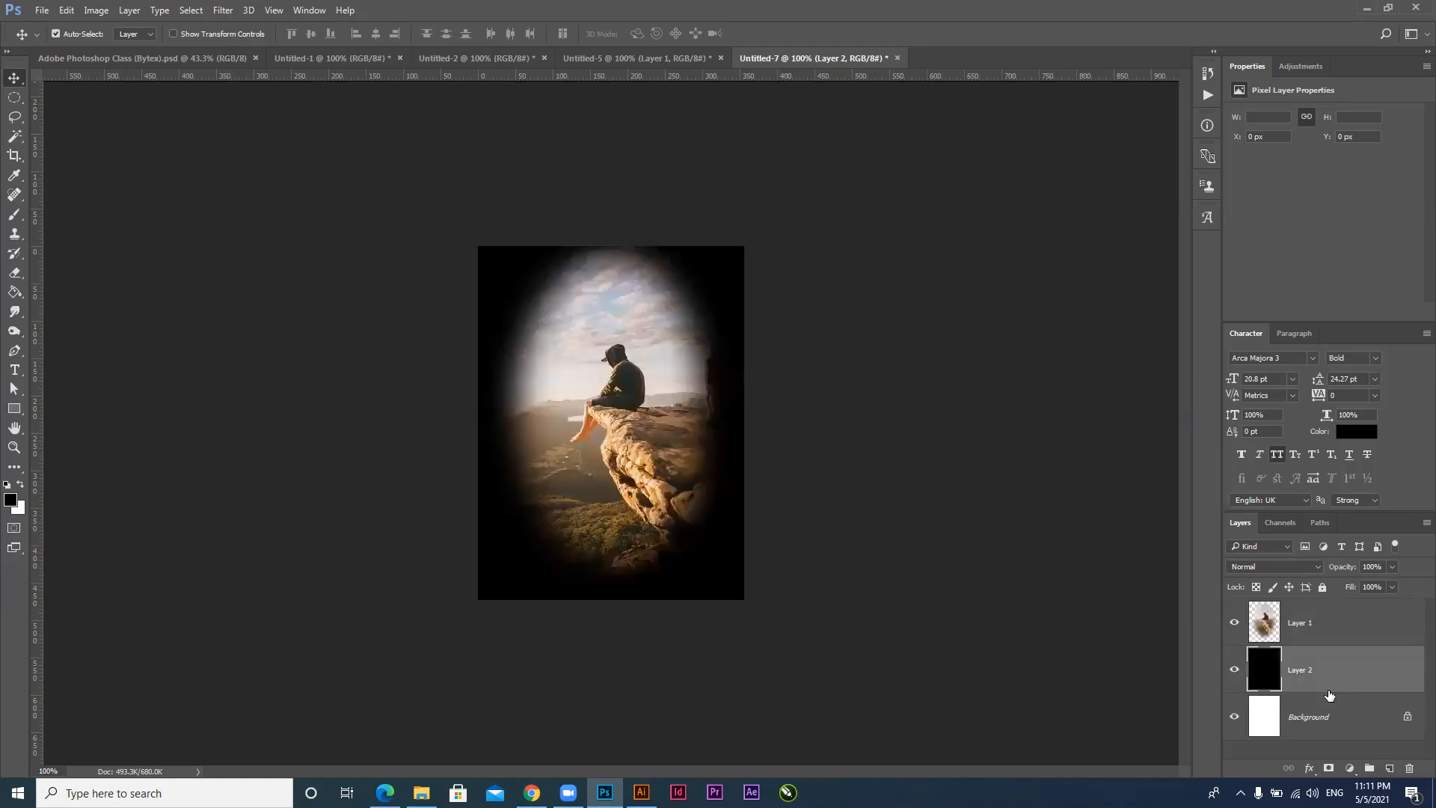
{"action": "left_click_drag", "start_coordinate": [628, 399], "coordinate": [635, 409]}
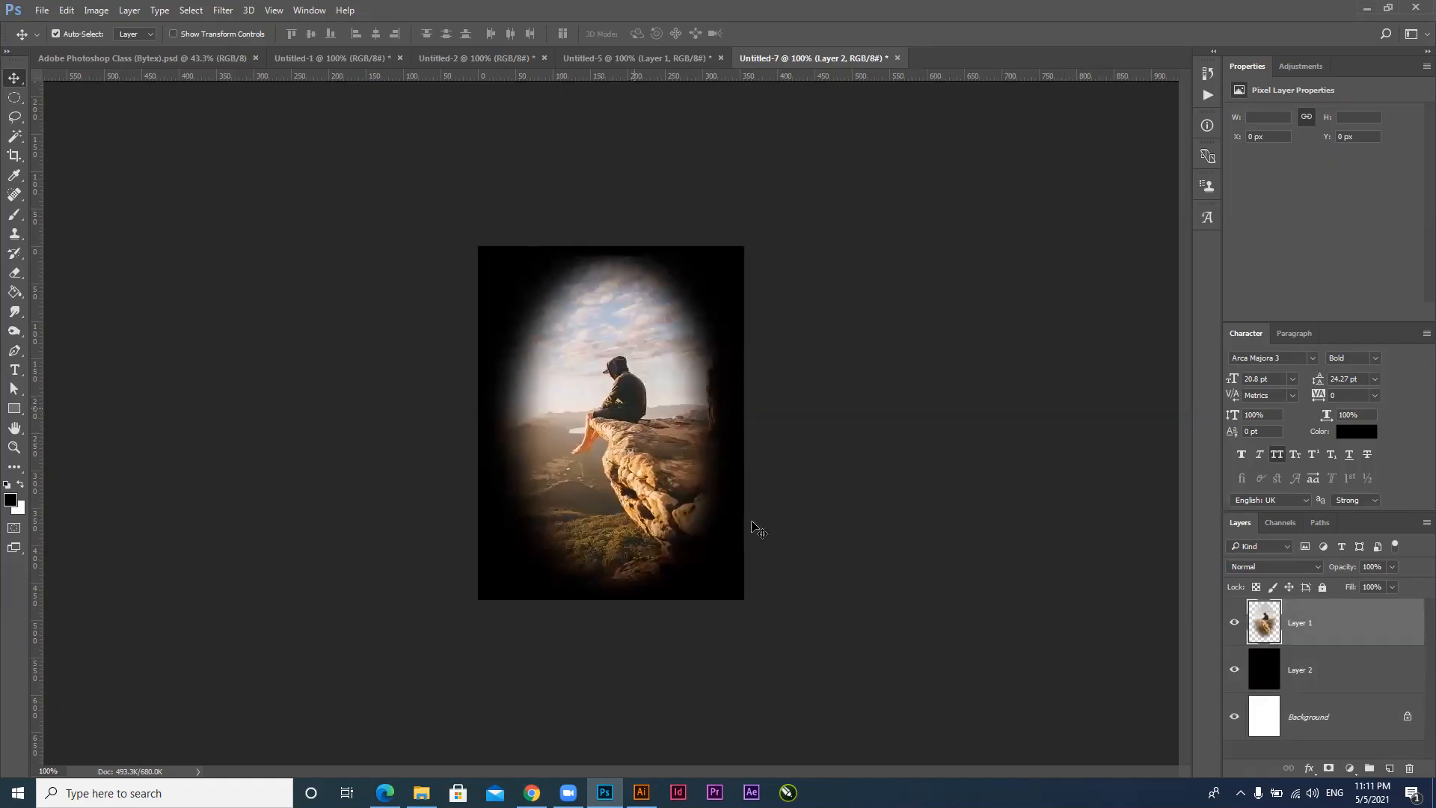
{"action": "left_click_drag", "start_coordinate": [548, 401], "coordinate": [566, 421]}
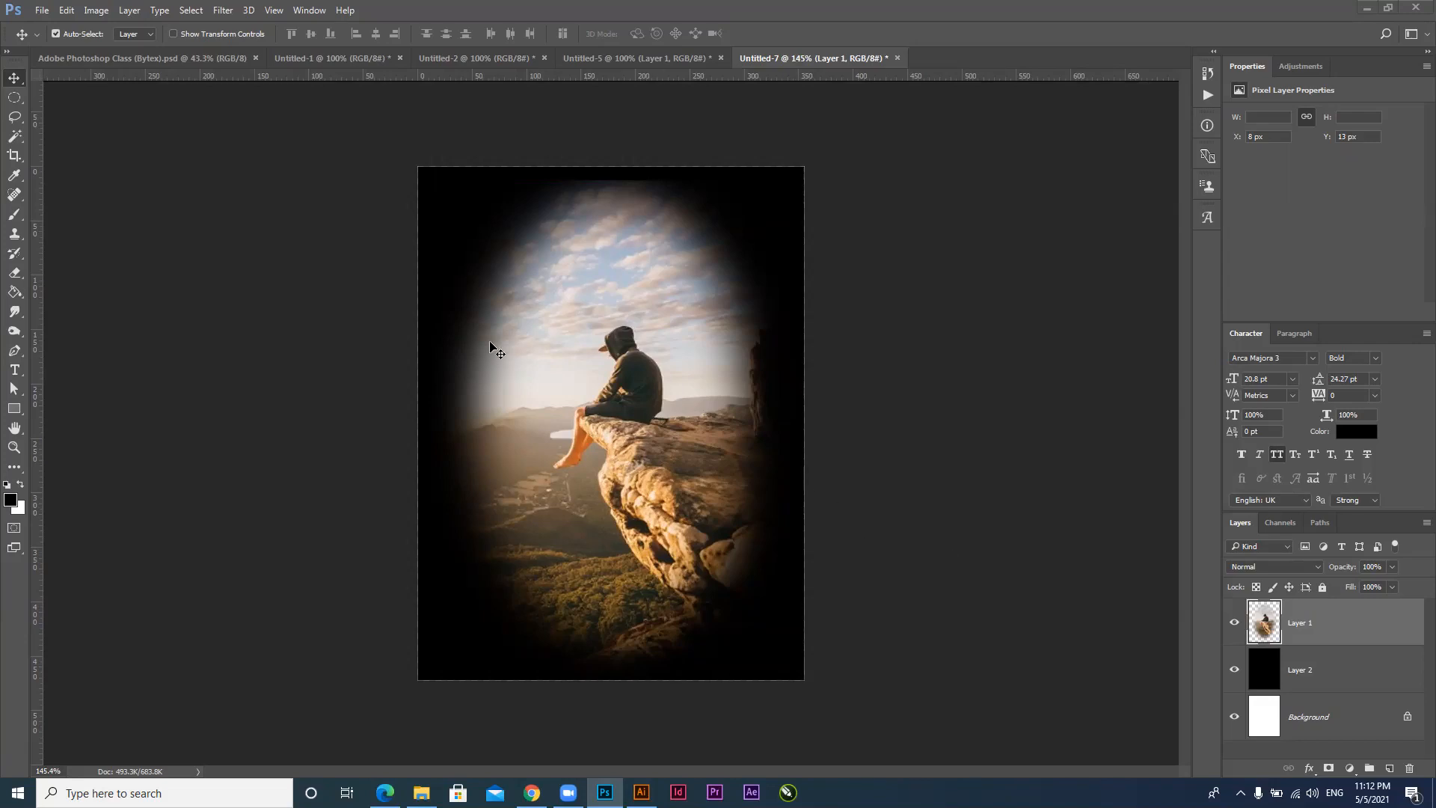
Delete the feathered photo layer and the black-filled layer, leaving only the white background
{"action": "left_click", "coordinate": [14, 100]}
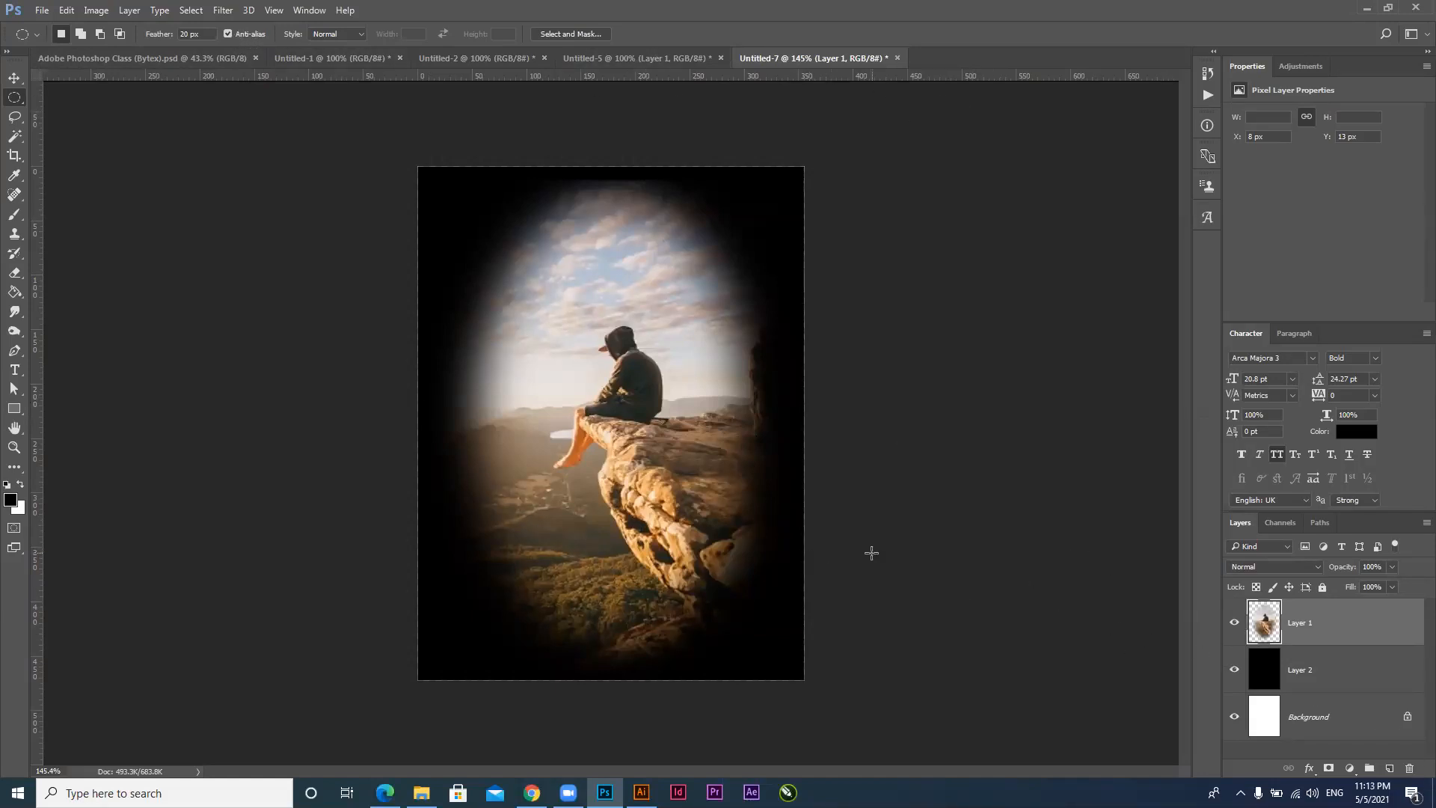
{"action": "key", "text": "Delete"}
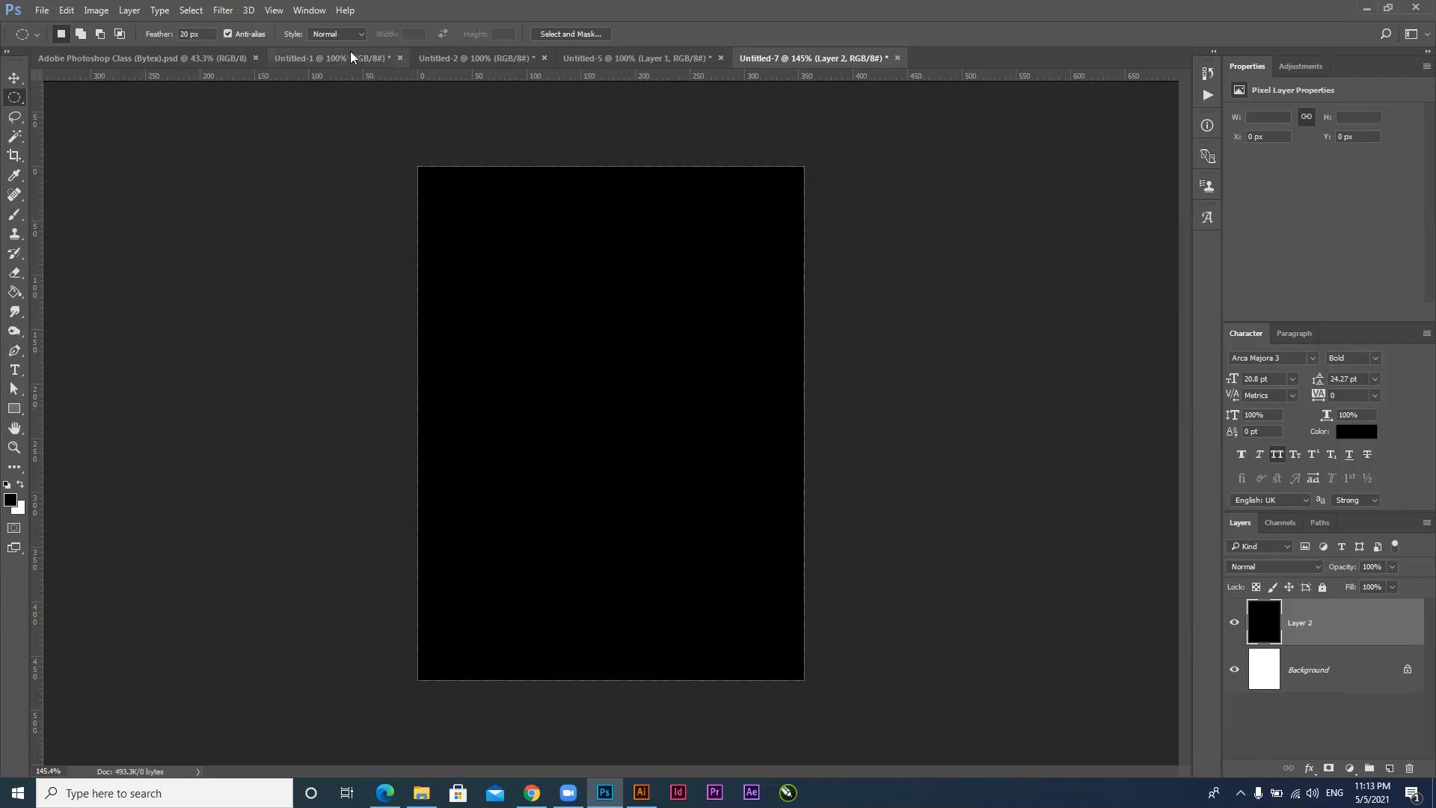
{"action": "key", "text": "Delete"}
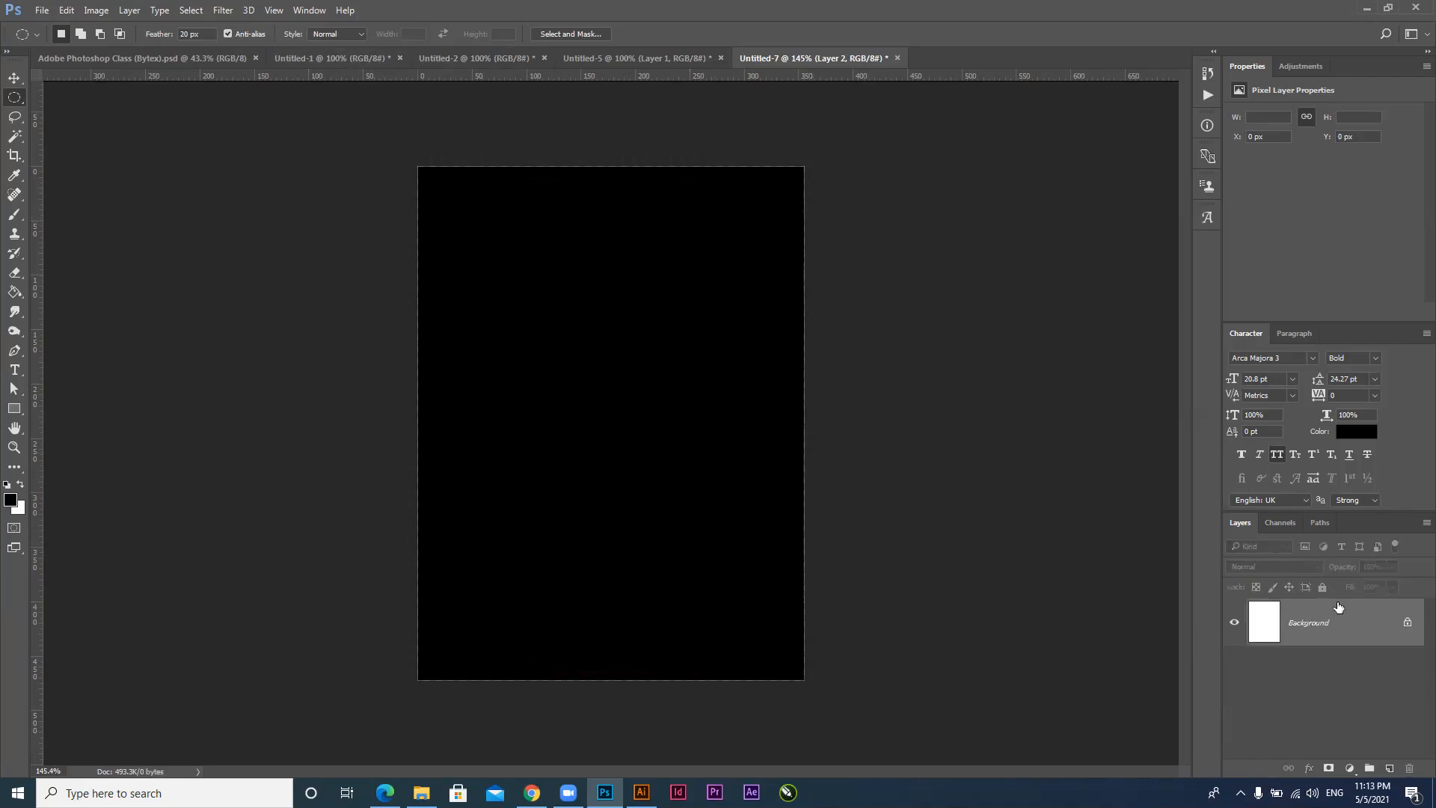
In Untitled-5, set the feather to 0 px and draw a new tall elliptical selection around the seated man
{"action": "left_click", "coordinate": [624, 55]}
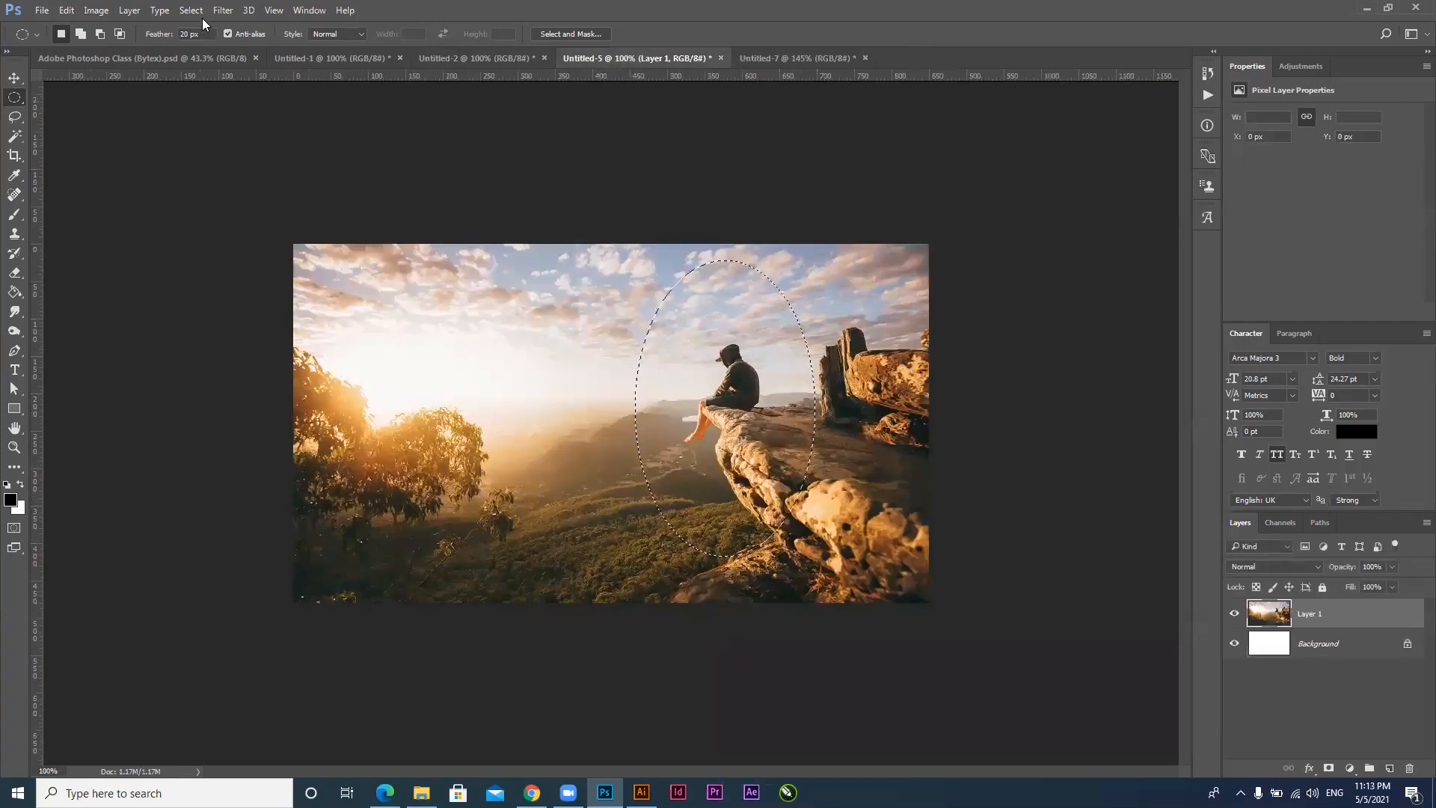
{"action": "left_click", "coordinate": [187, 34]}
{"action": "type", "text": "0"}
{"action": "key", "text": "Return"}
{"action": "left_click", "coordinate": [748, 374]}
{"action": "left_click_drag", "start_coordinate": [630, 273], "coordinate": [821, 568]}
Turn off anti-aliasing, redraw the elliptical selection around the seated man, and paste its copy into Untitled-7
{"action": "left_click", "coordinate": [229, 33]}
{"action": "left_click", "coordinate": [653, 288]}
{"action": "left_click_drag", "start_coordinate": [627, 258], "coordinate": [817, 568]}
{"action": "left_click", "coordinate": [769, 58]}
{"action": "key", "text": "ctrl+v"}
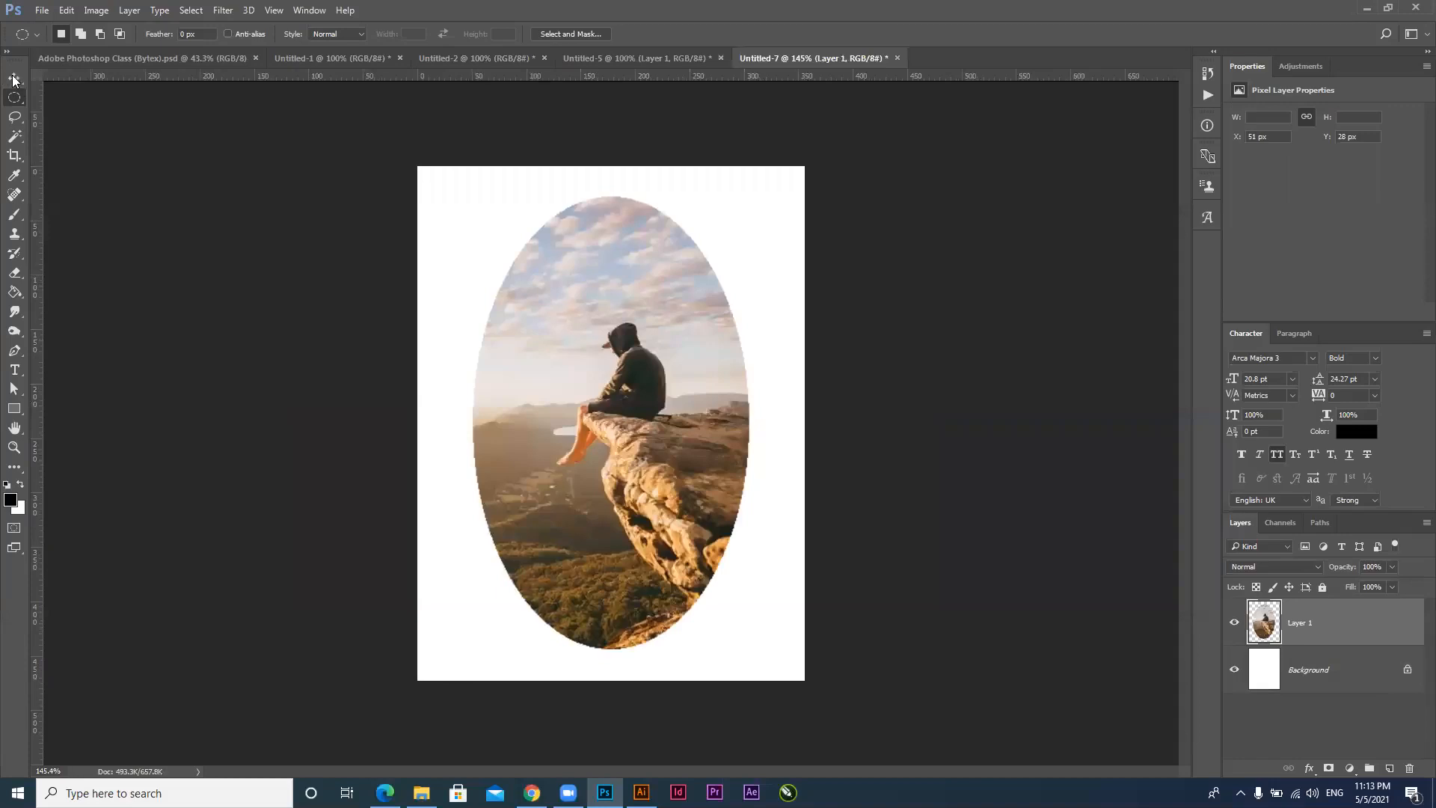
Examine the pixel edges of the pasted ellipse at high magnification along its upper and lower curves
{"action": "key", "text": "v"}
{"action": "left_click", "coordinate": [666, 206]}
{"action": "left_click_drag", "start_coordinate": [665, 204], "coordinate": [756, 329]}
{"action": "left_click_drag", "start_coordinate": [821, 495], "coordinate": [689, 267]}
{"action": "left_click_drag", "start_coordinate": [814, 624], "coordinate": [773, 563]}
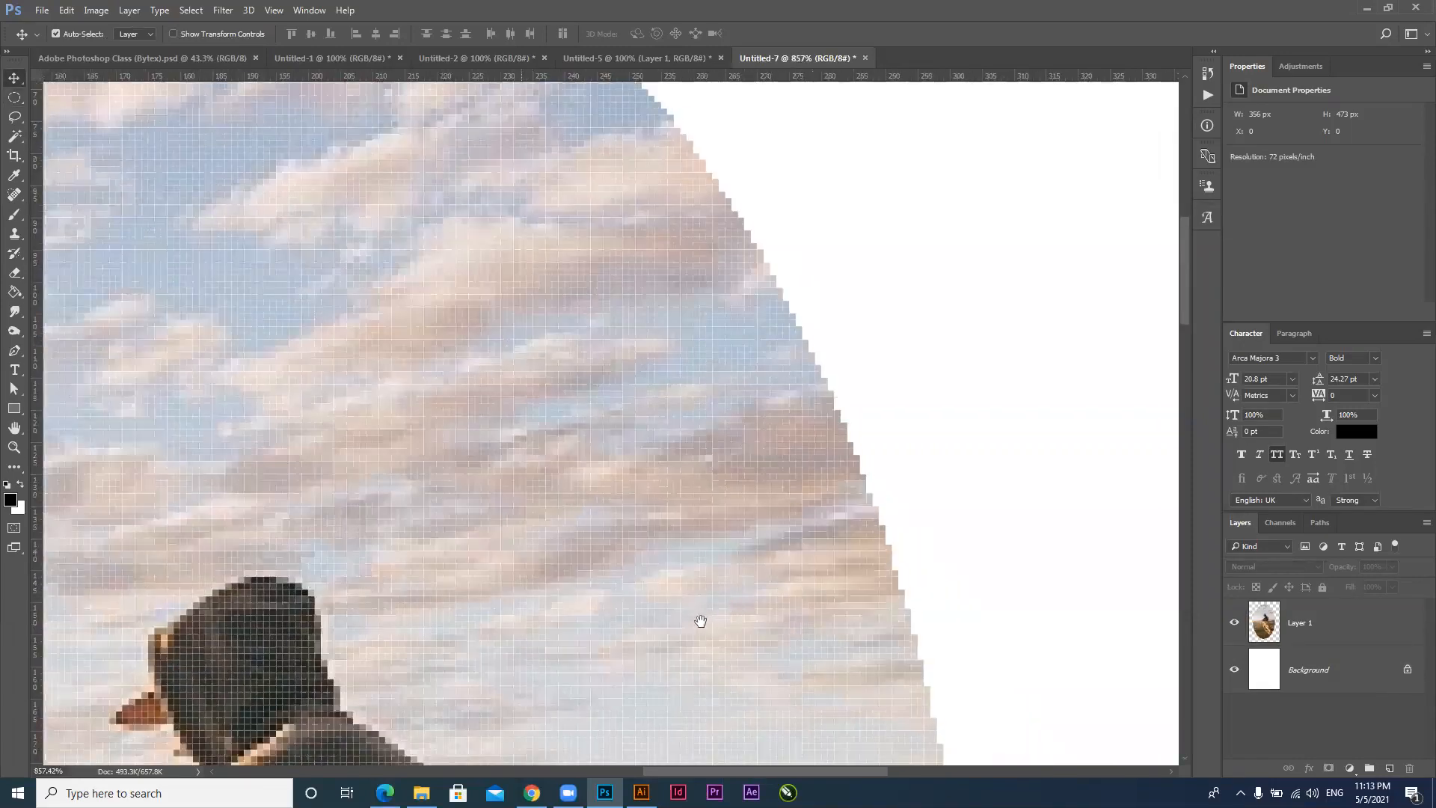
{"action": "scroll", "coordinate": [732, 552], "scroll_direction": "down", "scroll_amount": 5}
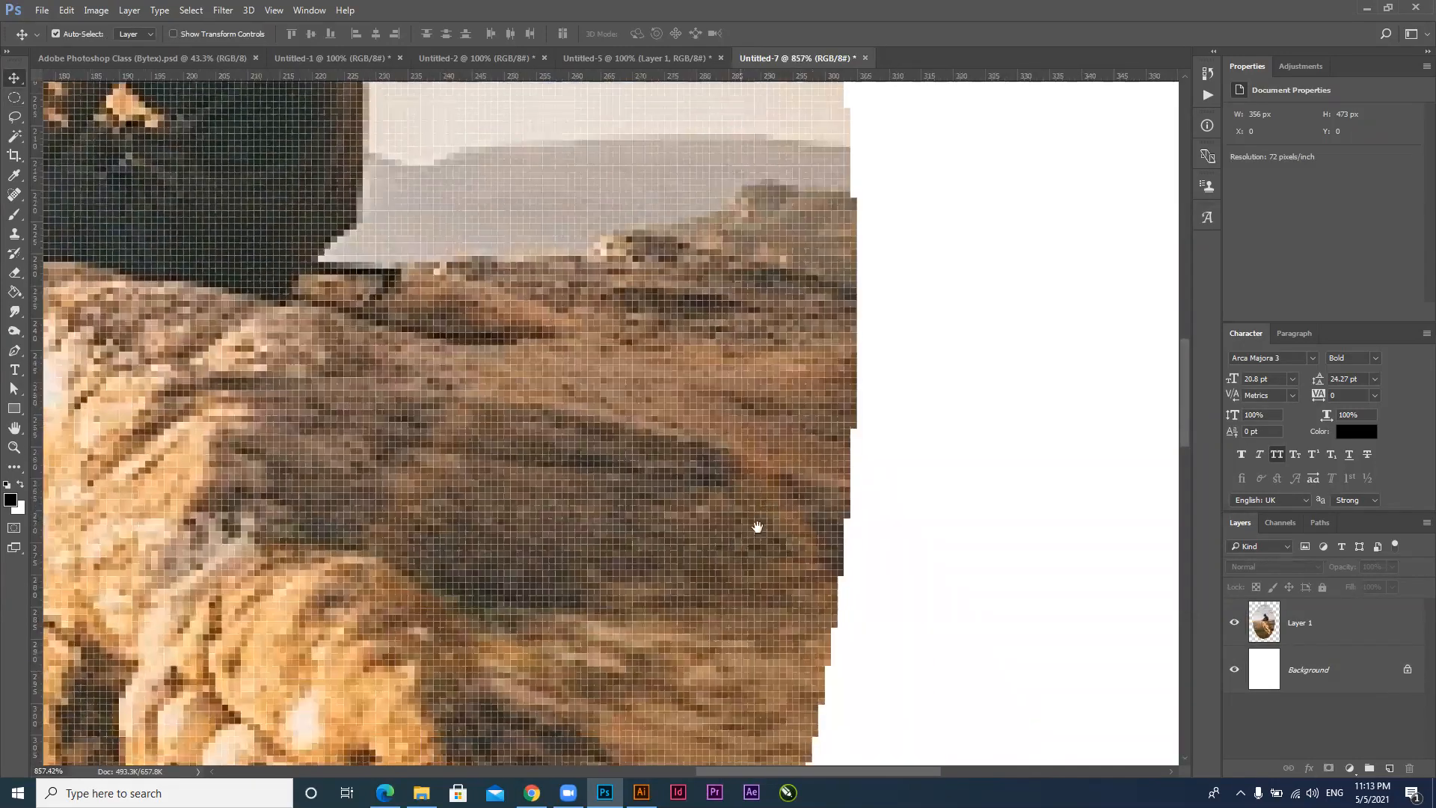
{"action": "scroll", "coordinate": [847, 336], "scroll_direction": "down", "scroll_amount": 5}
{"action": "scroll", "coordinate": [847, 336], "scroll_direction": "left", "scroll_amount": 3}
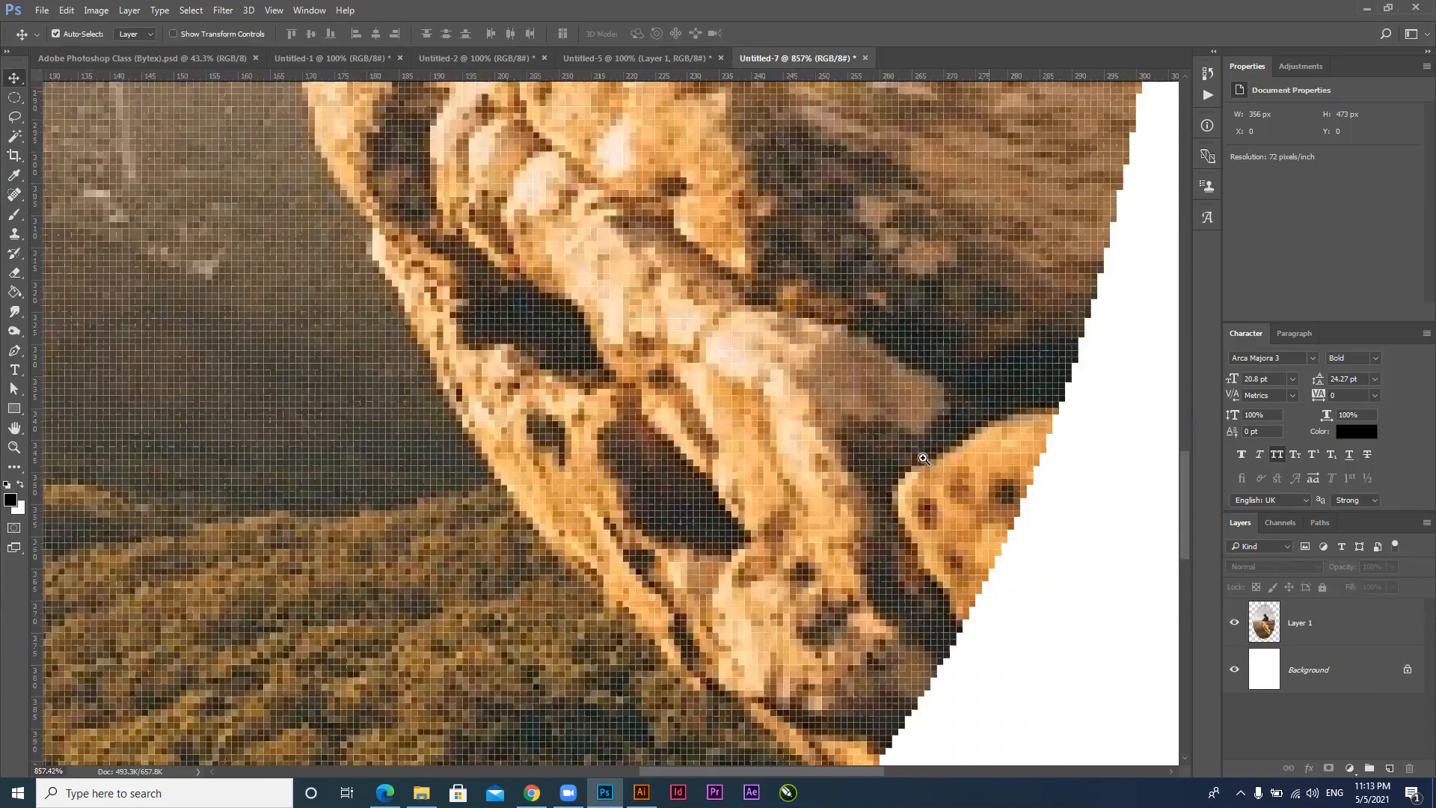
{"action": "key", "text": "ctrl+0"}
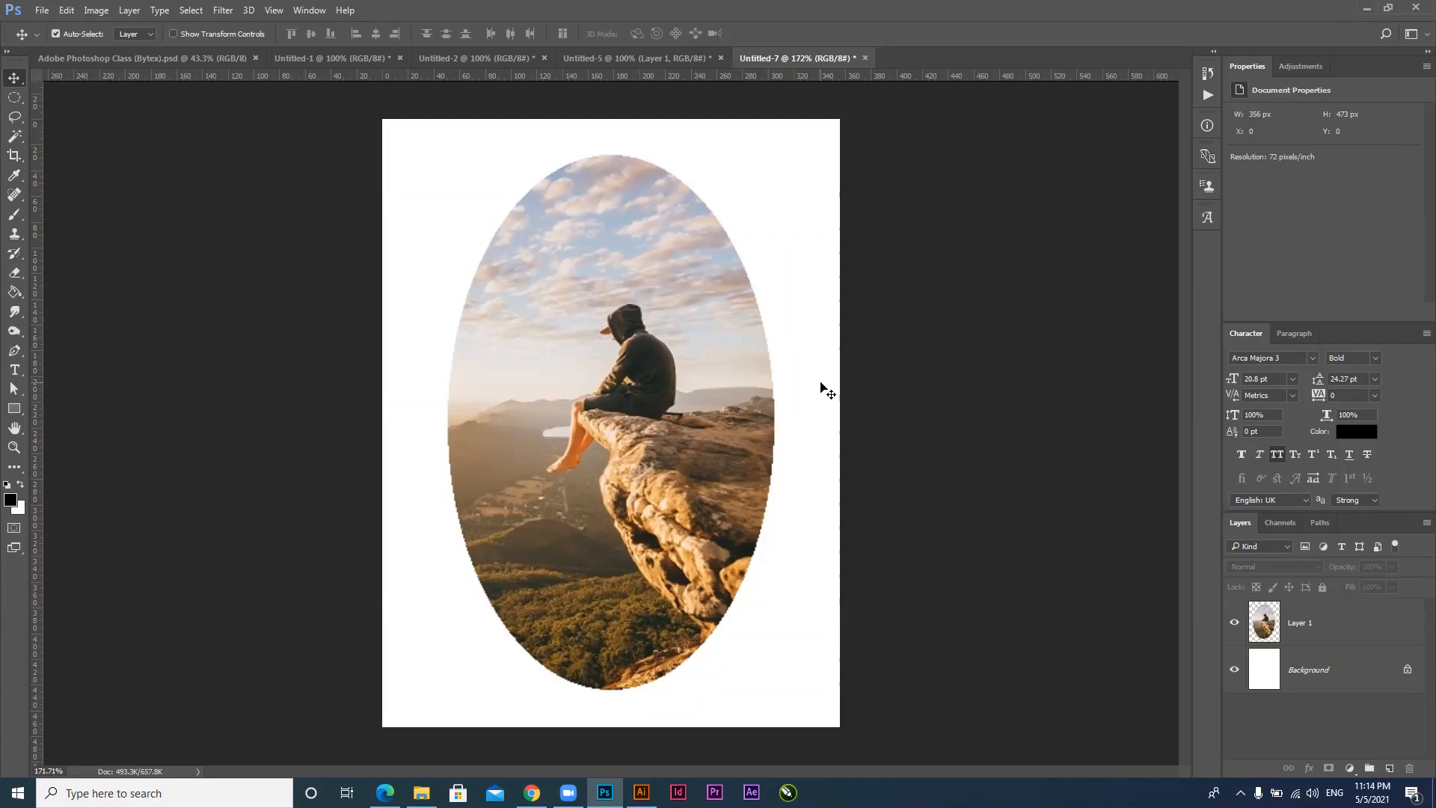
{"action": "scroll", "coordinate": [748, 262], "scroll_direction": "up", "scroll_amount": 5}
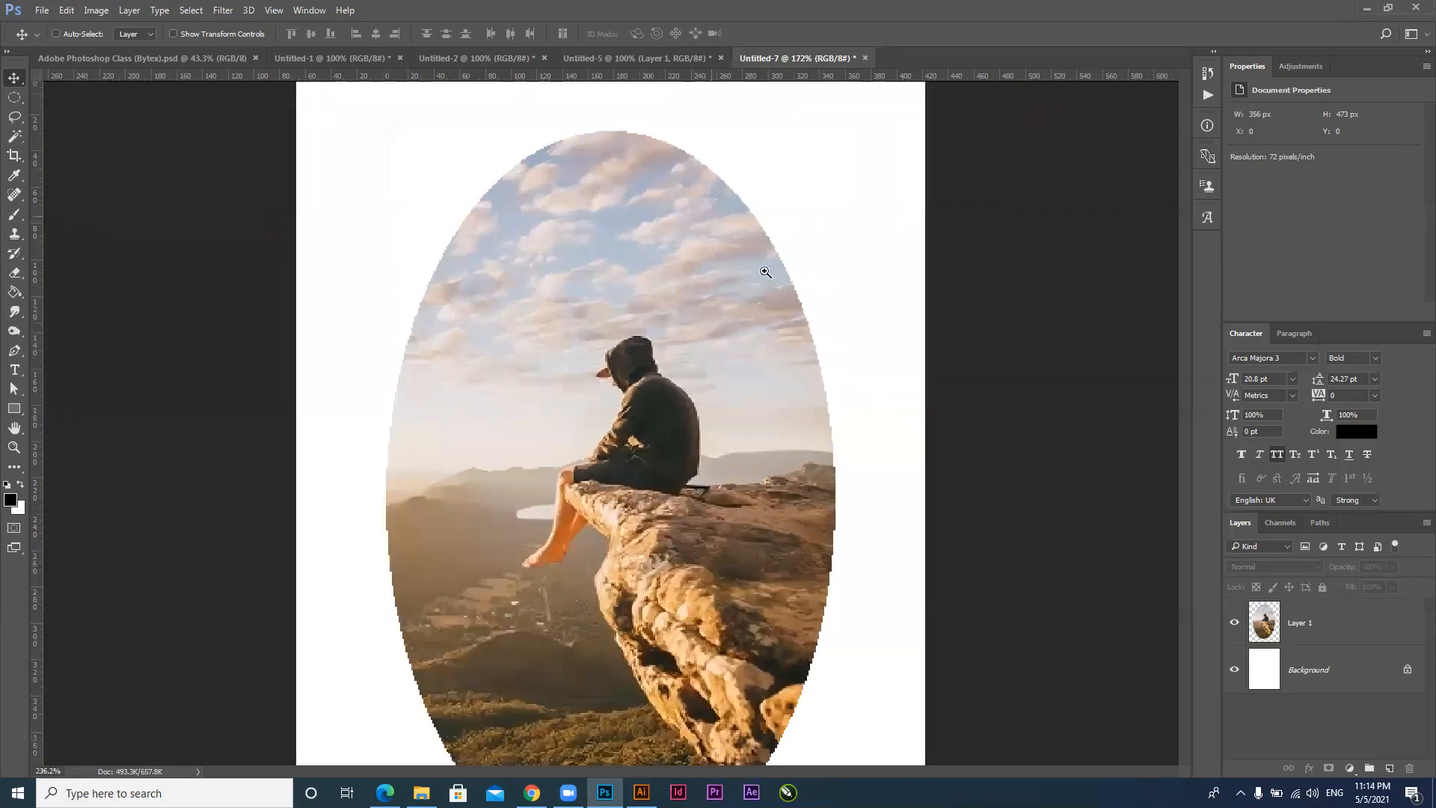
{"action": "scroll", "coordinate": [843, 449], "scroll_direction": "up", "scroll_amount": 1}
{"action": "key", "text": "ctrl"}
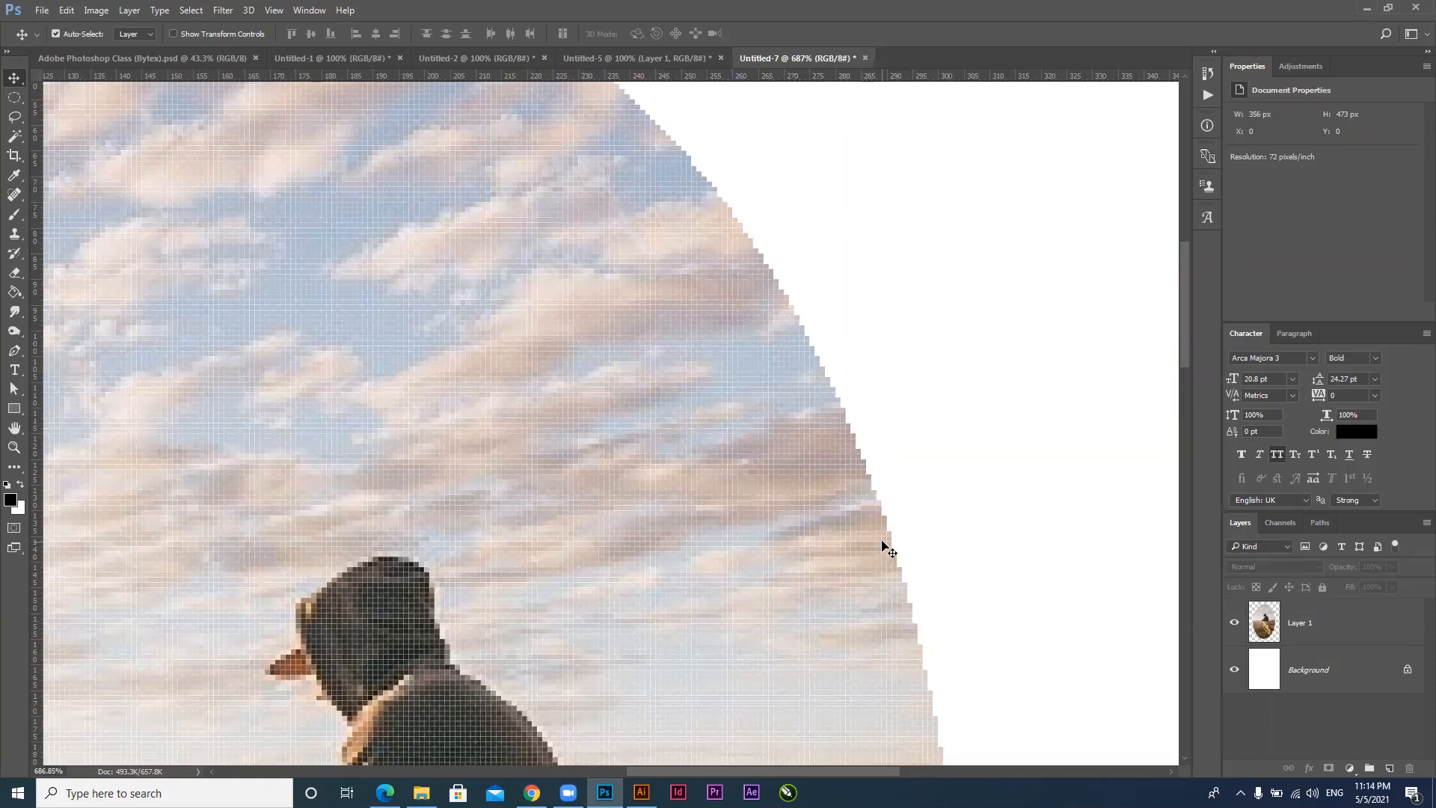
{"action": "scroll", "coordinate": [780, 503], "scroll_direction": "down", "scroll_amount": 1}
{"action": "scroll", "coordinate": [801, 568], "scroll_direction": "down", "scroll_amount": 14}
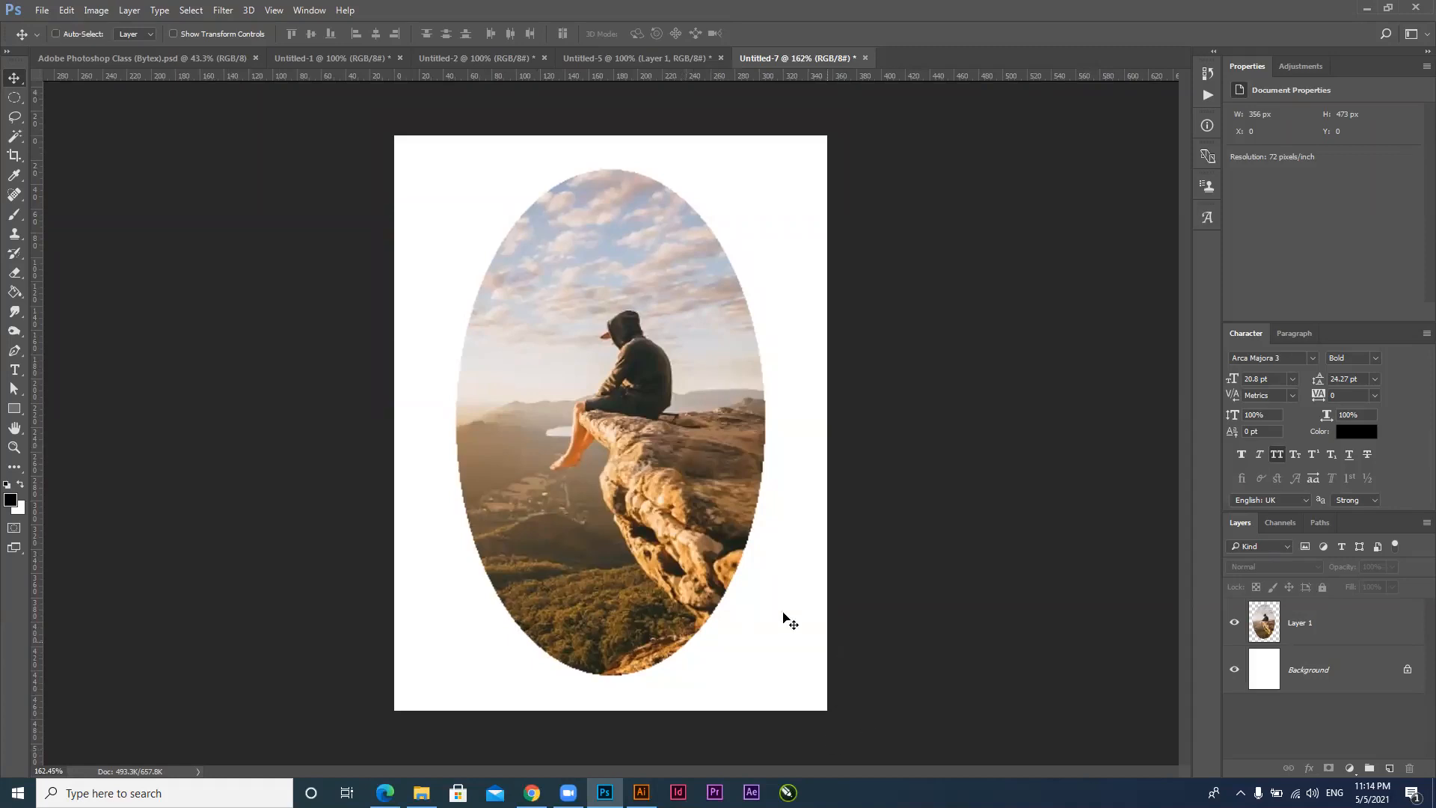
{"action": "scroll", "coordinate": [823, 579], "scroll_direction": "up", "scroll_amount": 7}
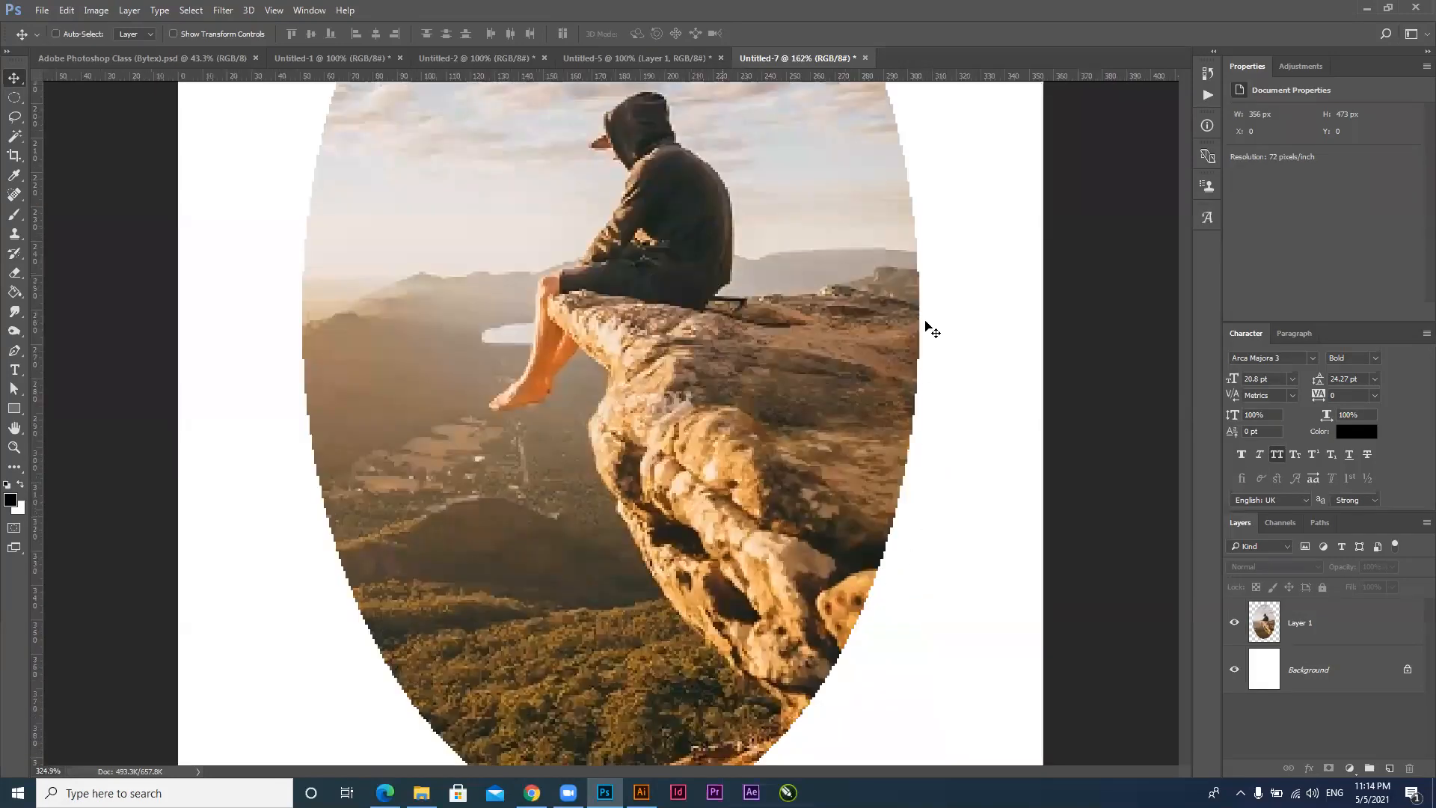
{"action": "scroll", "coordinate": [920, 441], "scroll_direction": "up", "scroll_amount": 7}
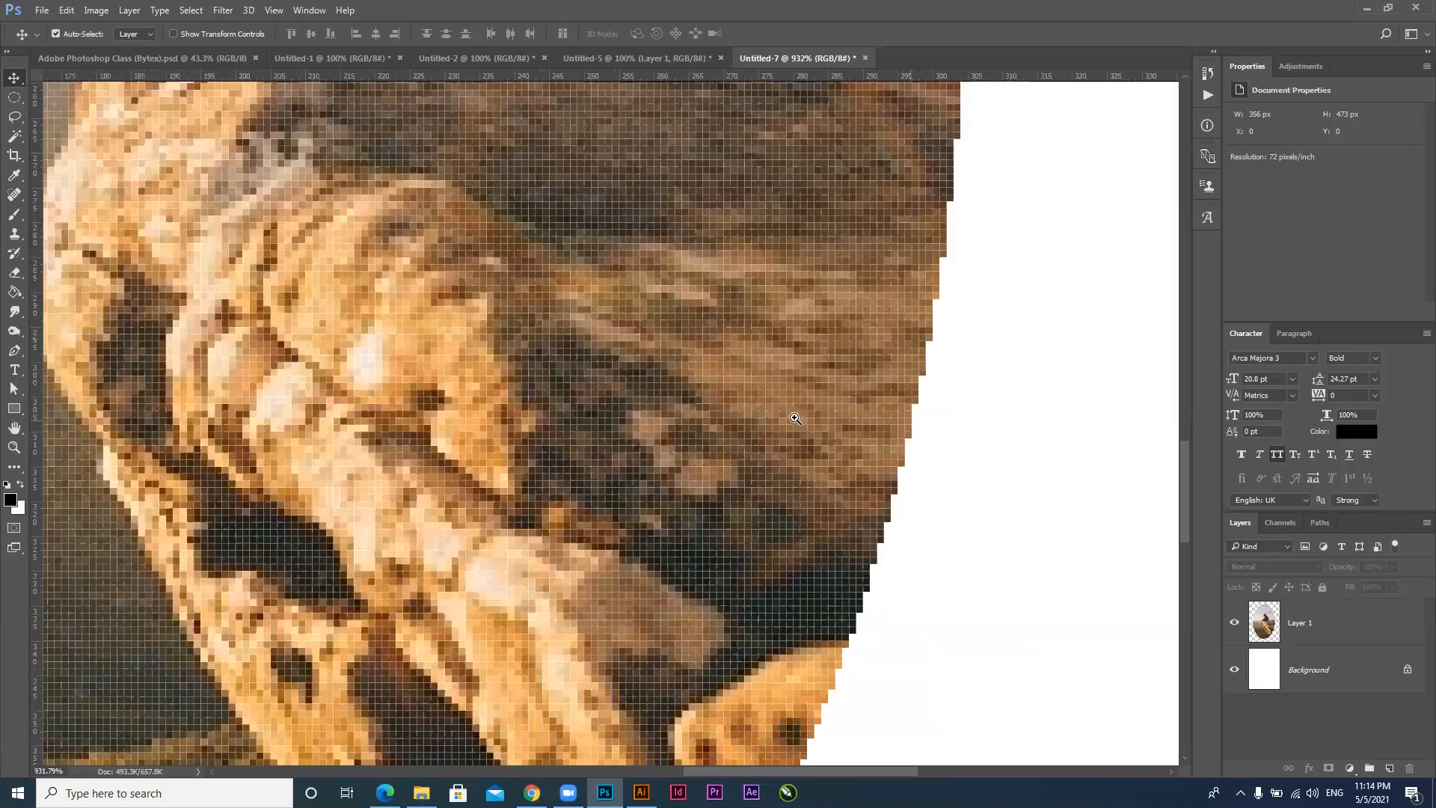
{"action": "scroll", "coordinate": [796, 419], "scroll_direction": "down", "scroll_amount": 10}
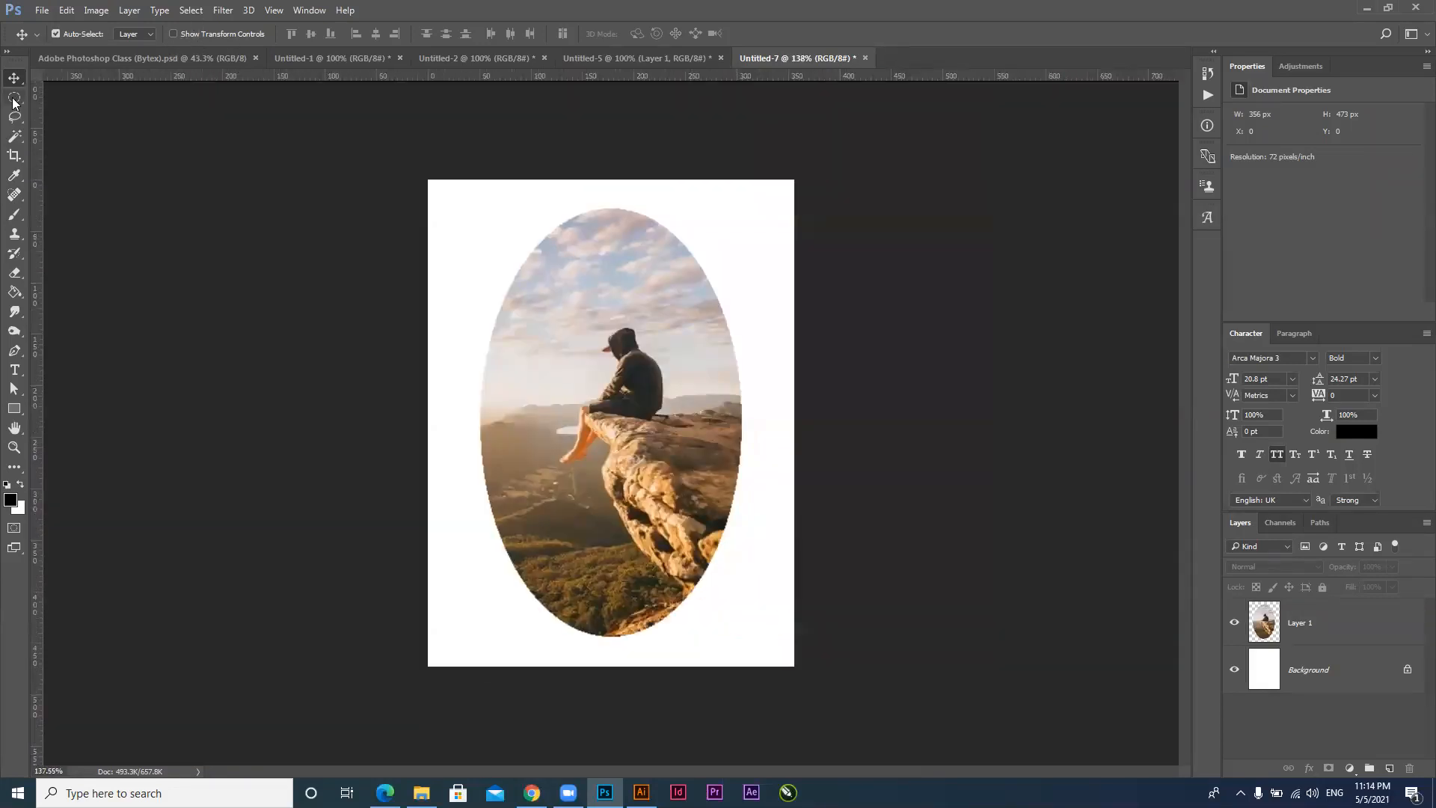
In Untitled-5, turn anti-aliasing on, redraw the tall elliptical selection around the seated man, and paste its copy into Untitled-7
{"action": "left_click", "coordinate": [607, 56]}
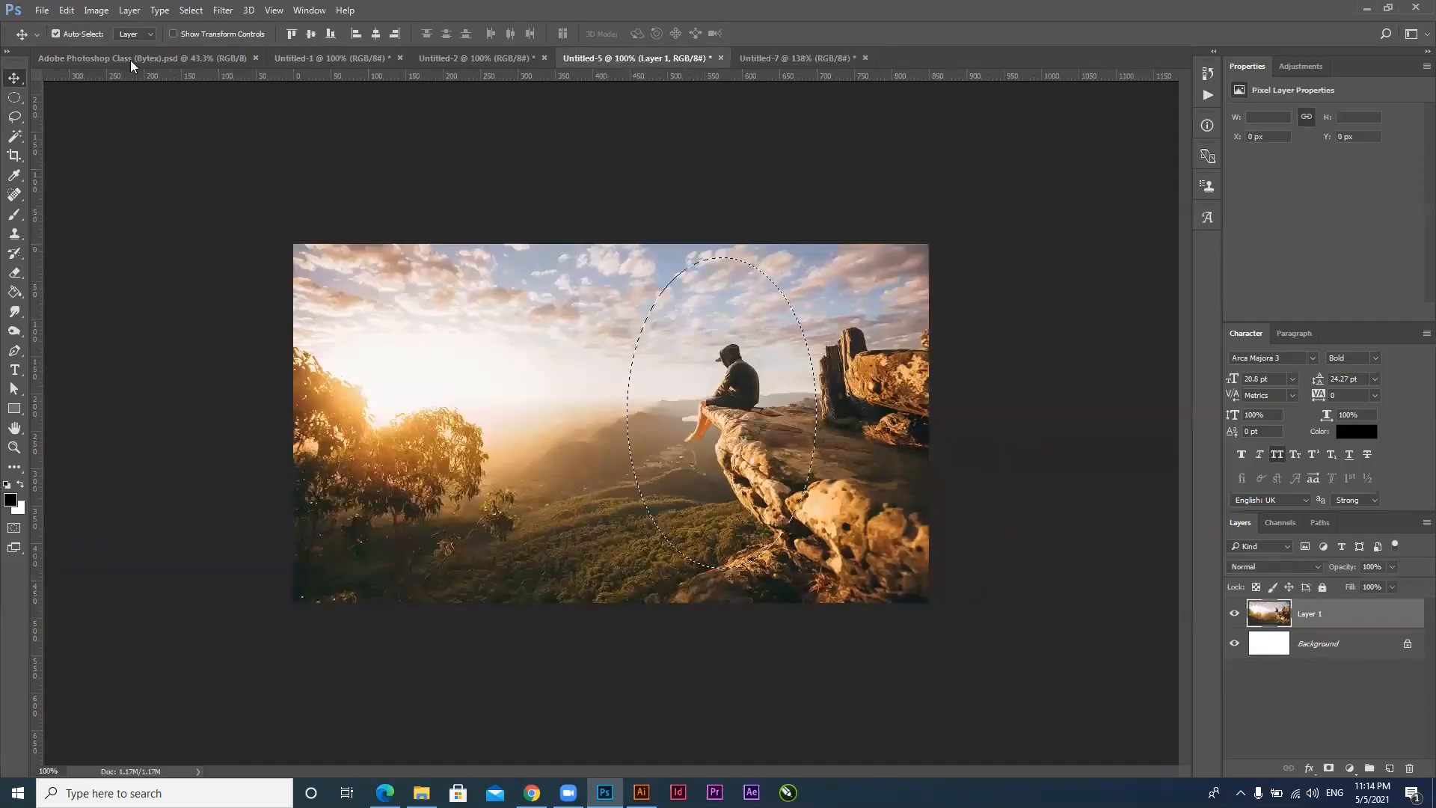
{"action": "left_click", "coordinate": [7, 98]}
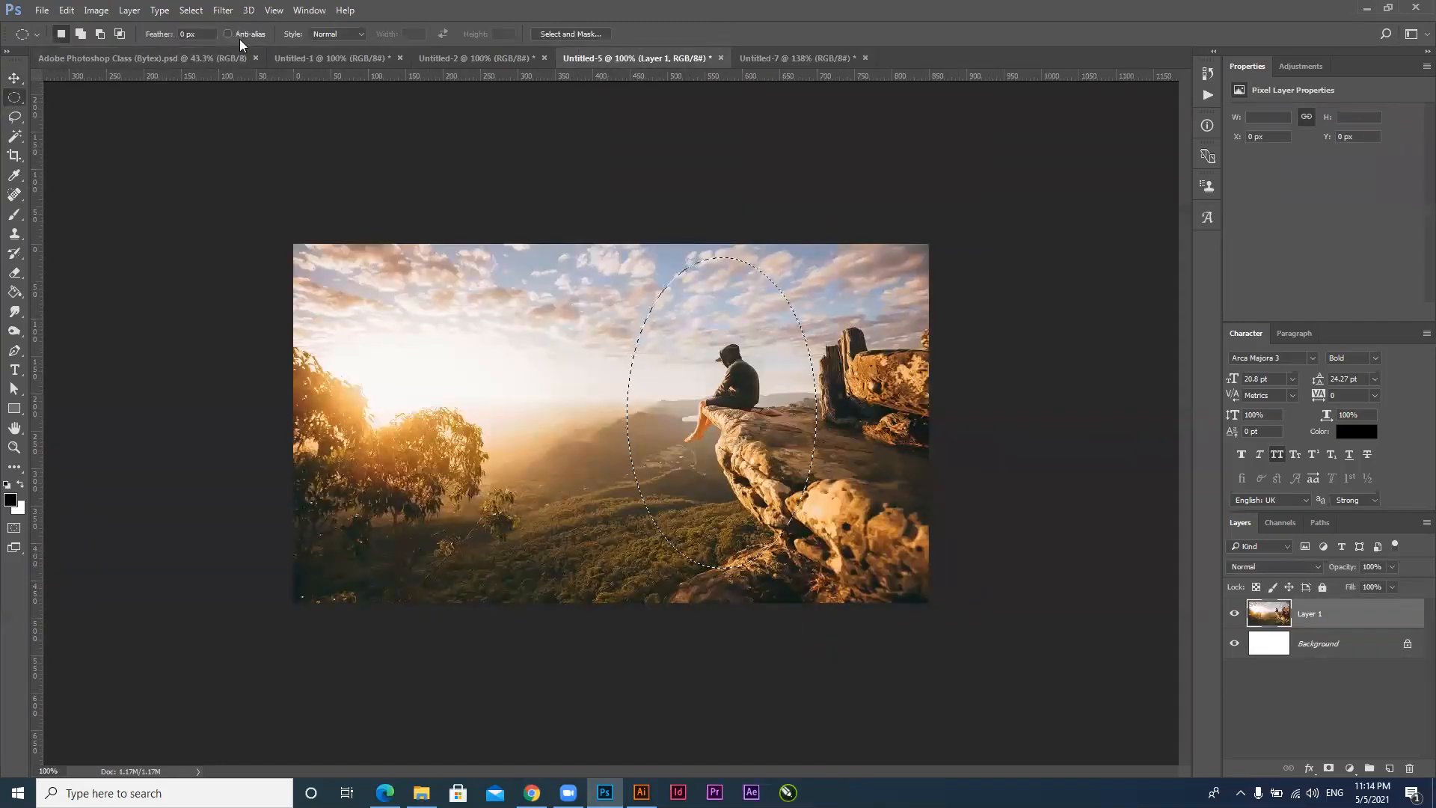
{"action": "left_click", "coordinate": [724, 372]}
{"action": "left_click_drag", "start_coordinate": [621, 254], "coordinate": [823, 566]}
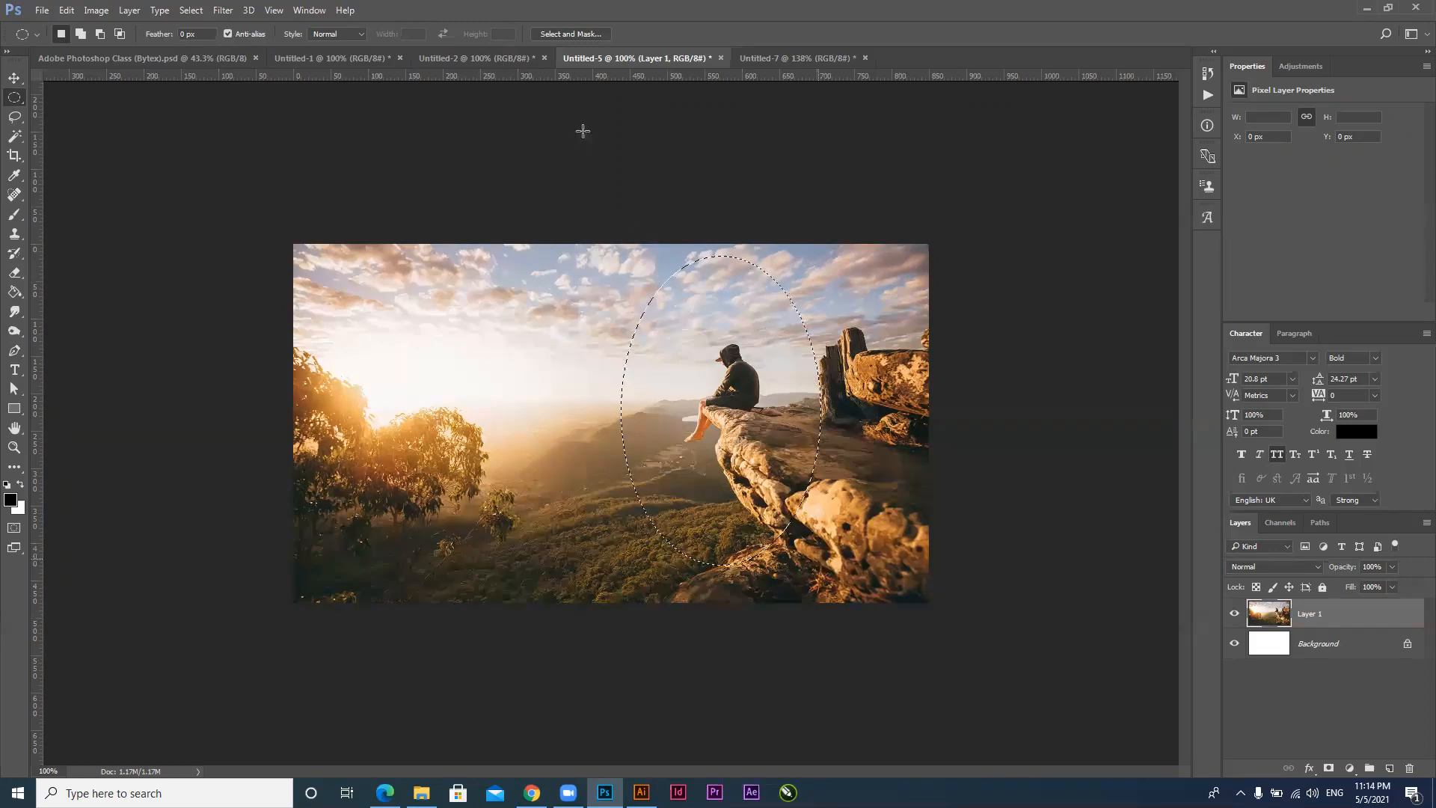
{"action": "key", "text": "ctrl+c"}
{"action": "left_click", "coordinate": [747, 61]}
{"action": "key", "text": "ctrl+v"}
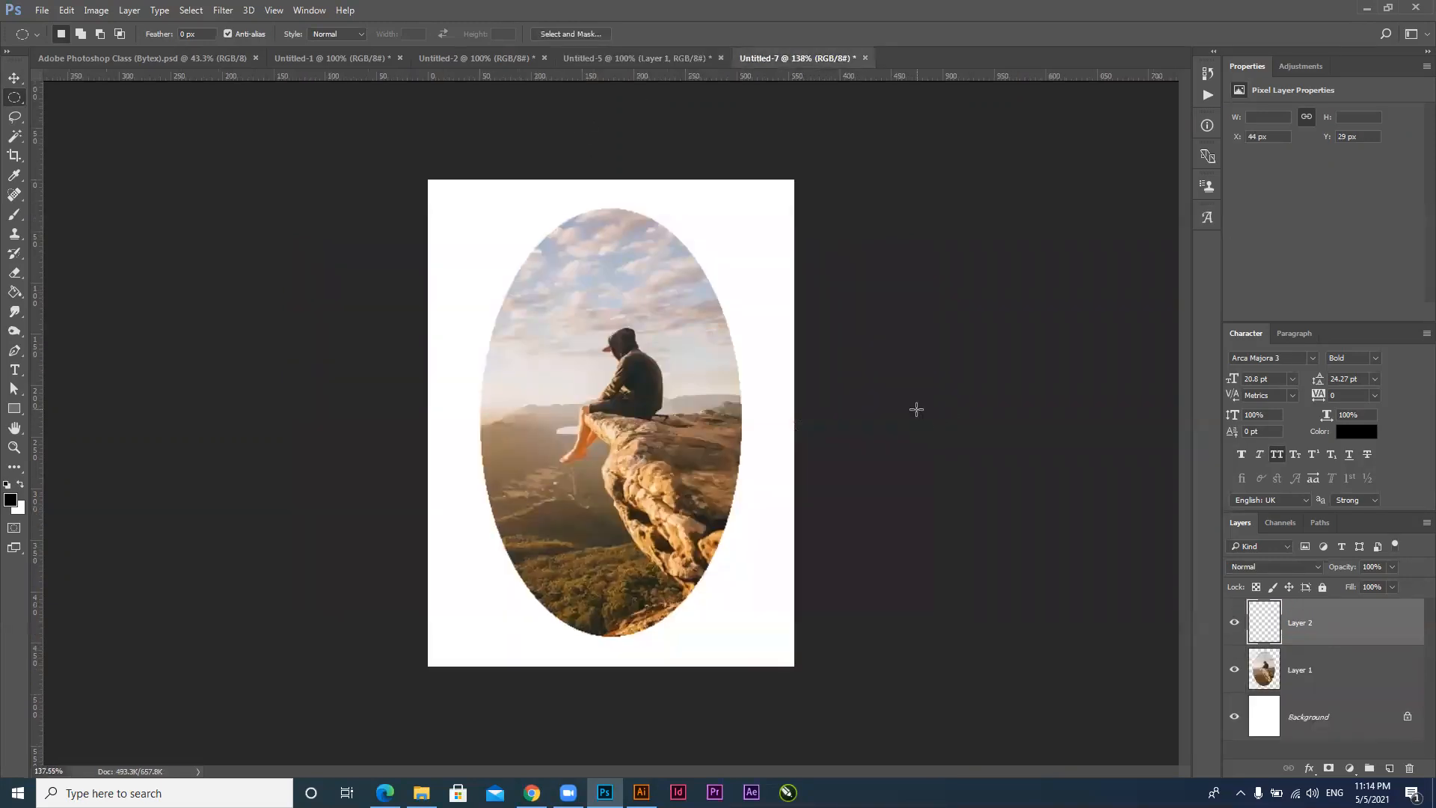
Move the newly pasted ellipse right to about X 102 px and shift the older ellipse left so both edges show
{"action": "left_click", "coordinate": [14, 77]}
{"action": "left_click_drag", "start_coordinate": [588, 398], "coordinate": [664, 398]}
{"action": "mouse_move", "coordinate": [504, 415]}
{"action": "left_mouse_down"}
{"action": "mouse_move", "coordinate": [465, 417]}
{"action": "mouse_move", "coordinate": [478, 414]}
{"action": "left_mouse_up"}
{"action": "left_click_drag", "start_coordinate": [640, 419], "coordinate": [626, 414]}
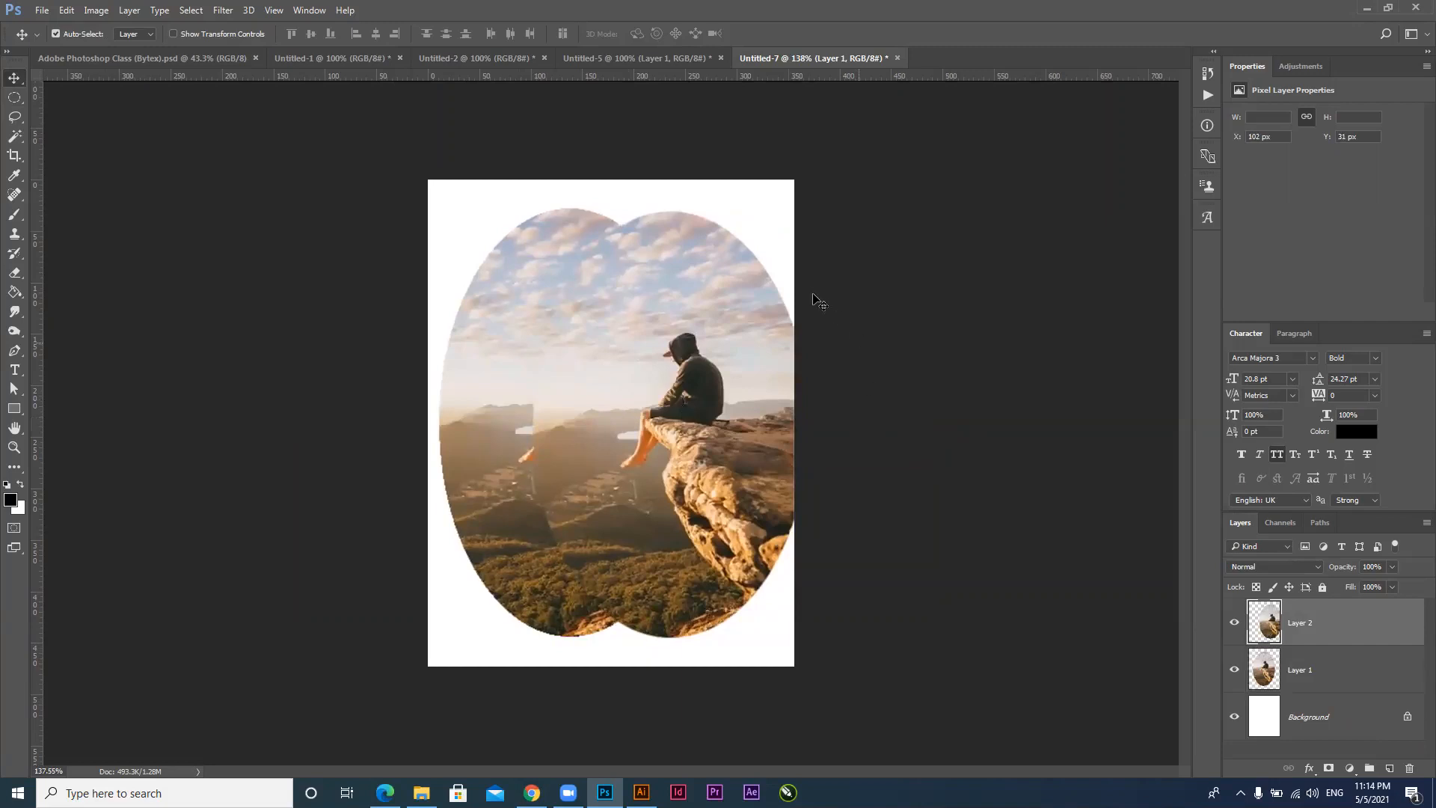
Compare the upper curved edges of the anti-aliased and non-anti-aliased ellipses at high magnification
{"action": "key", "text": "ctrl+space"}
{"action": "left_click", "coordinate": [770, 254]}
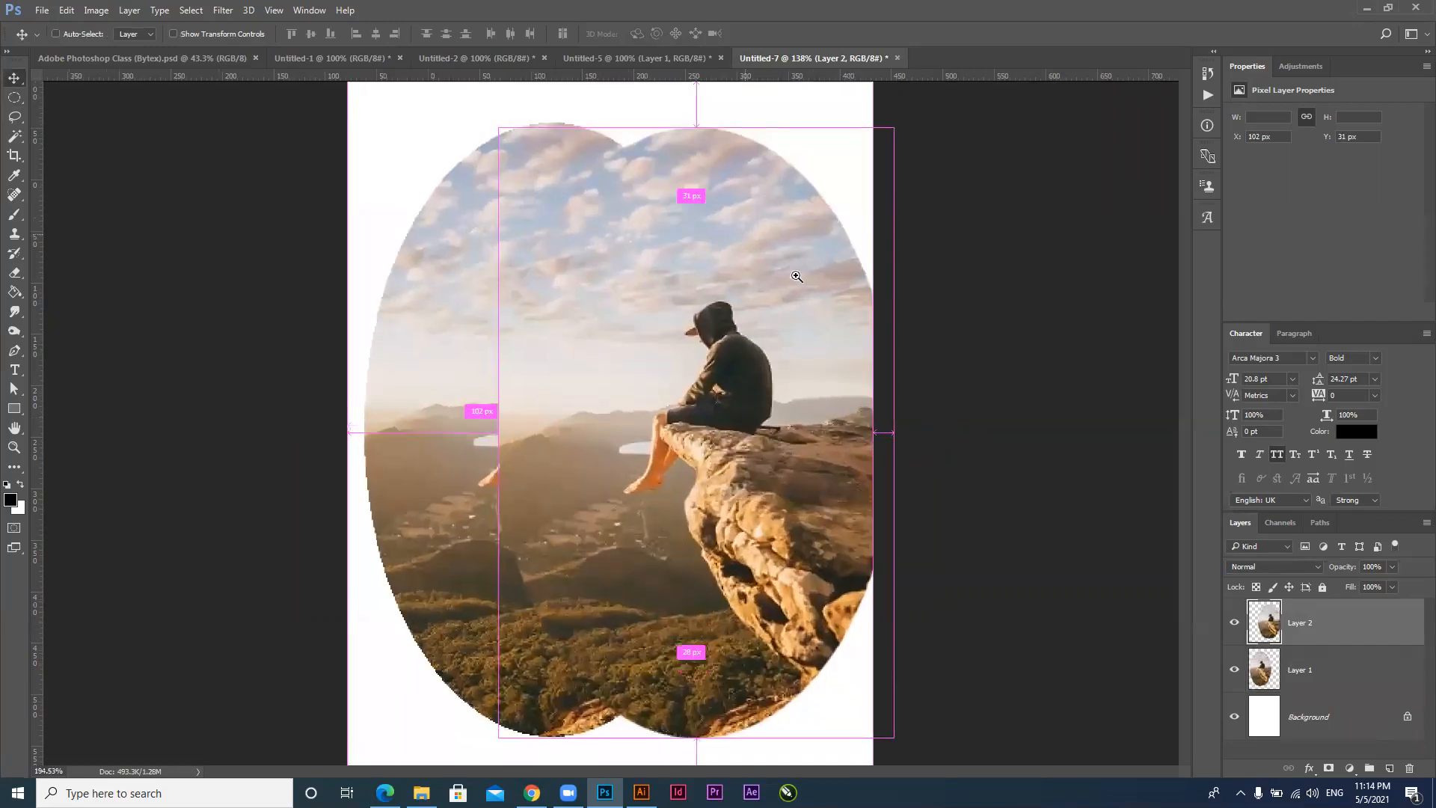
{"action": "left_click", "coordinate": [830, 303]}
{"action": "left_click", "coordinate": [860, 358]}
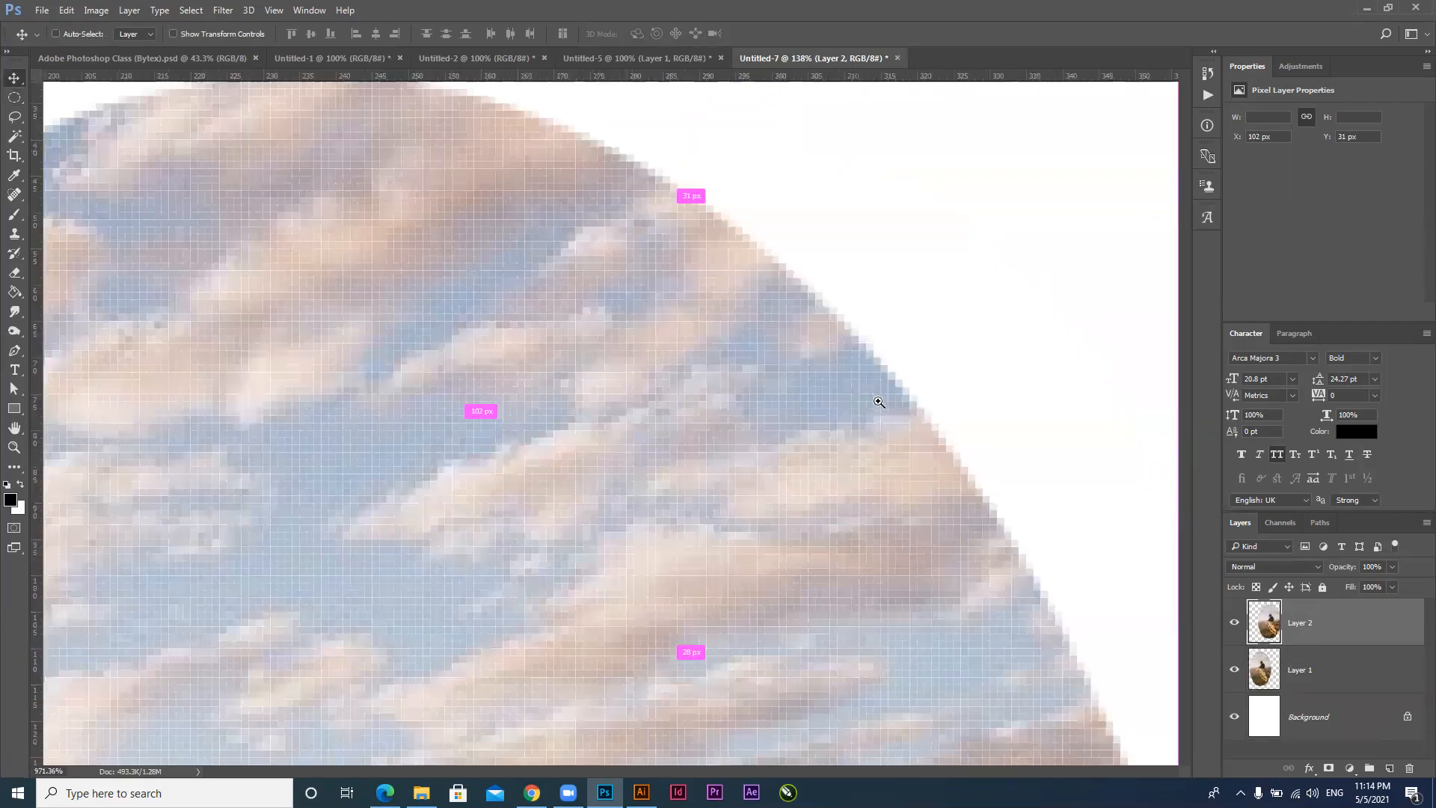
{"action": "left_click", "coordinate": [842, 544]}
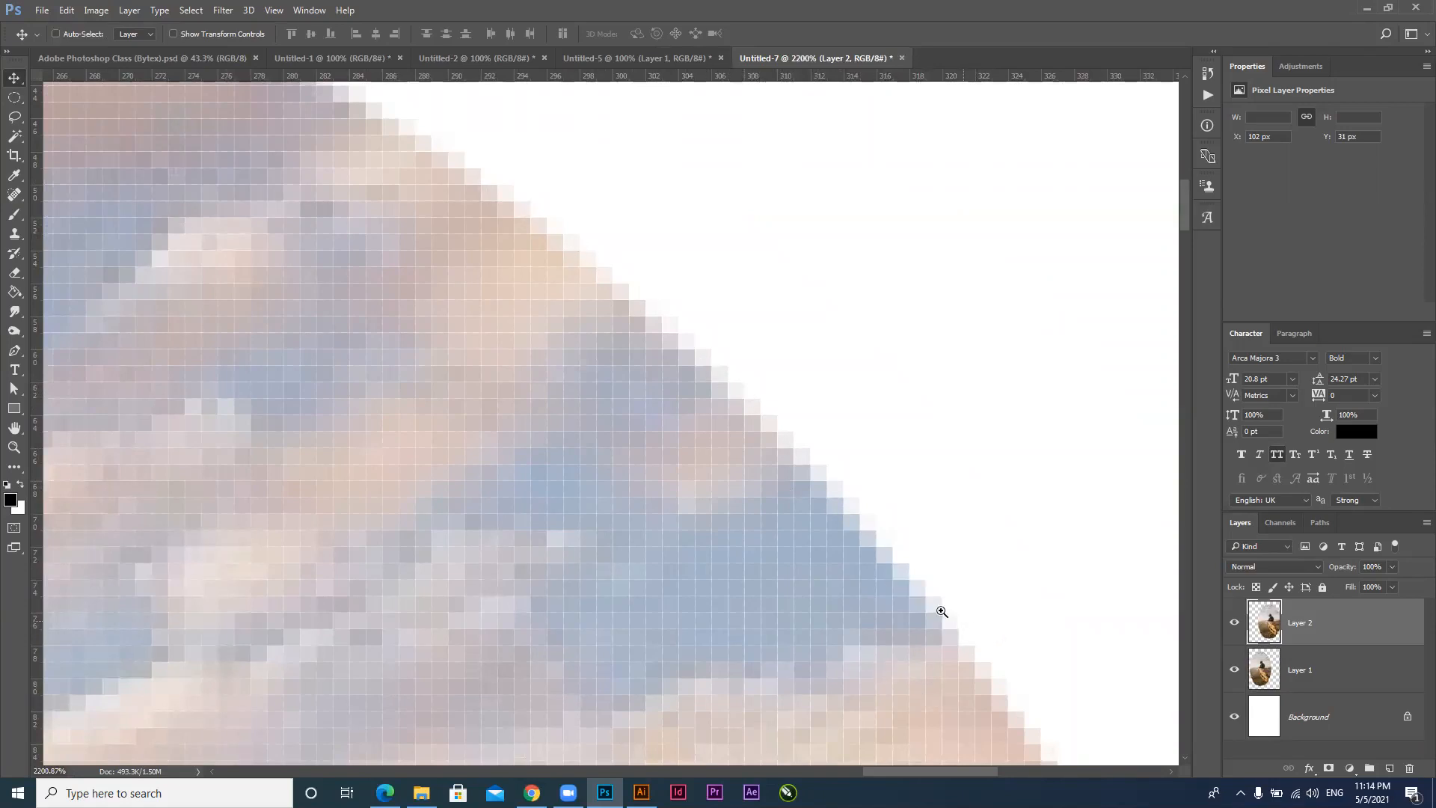
{"action": "scroll", "coordinate": [934, 607], "scroll_direction": "down", "scroll_amount": 1}
{"action": "scroll", "coordinate": [852, 589], "scroll_direction": "down", "scroll_amount": 5}
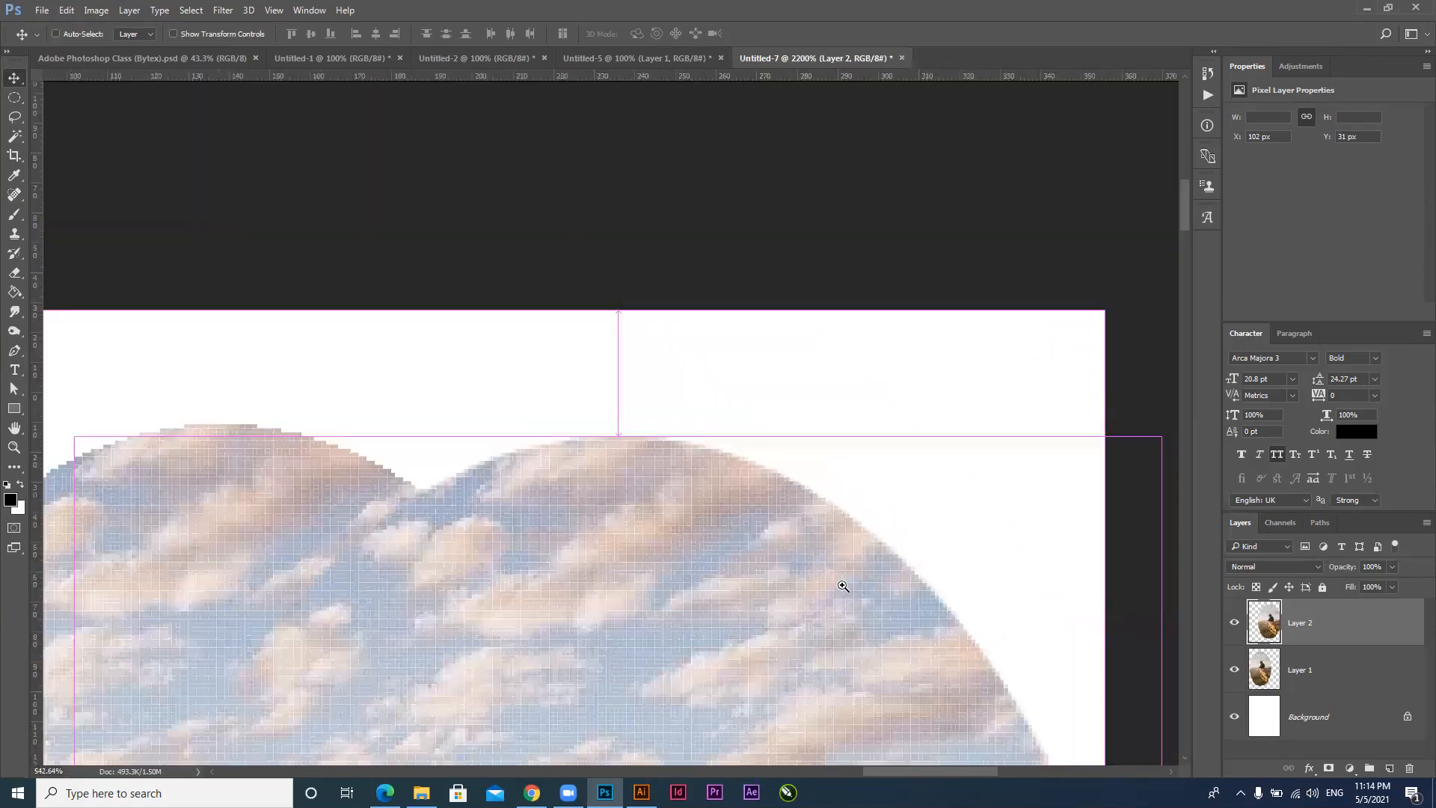
{"action": "scroll", "coordinate": [860, 635], "scroll_direction": "down", "scroll_amount": 2}
{"action": "scroll", "coordinate": [823, 494], "scroll_direction": "down", "scroll_amount": 3}
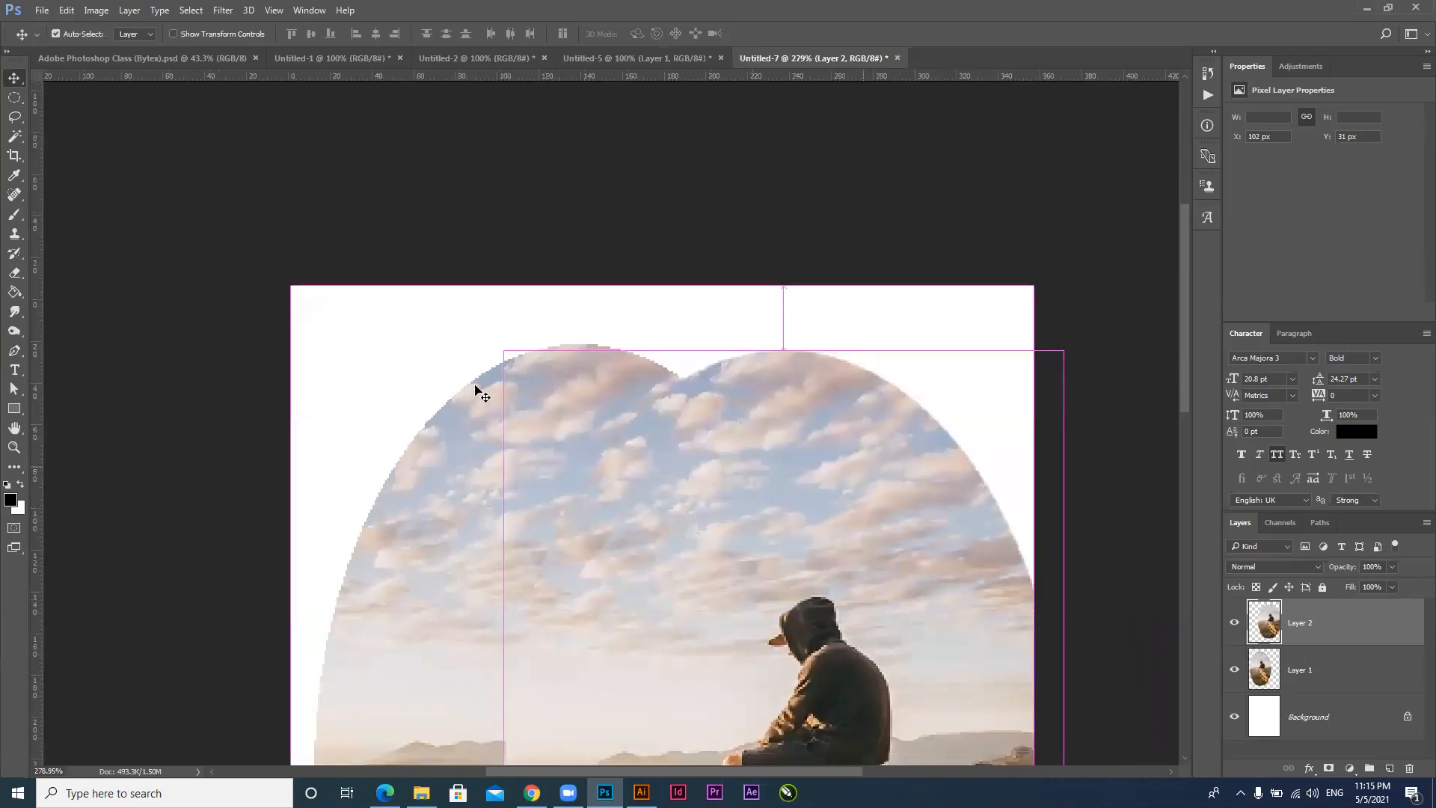
{"action": "scroll", "coordinate": [489, 370], "scroll_direction": "down", "scroll_amount": 1}
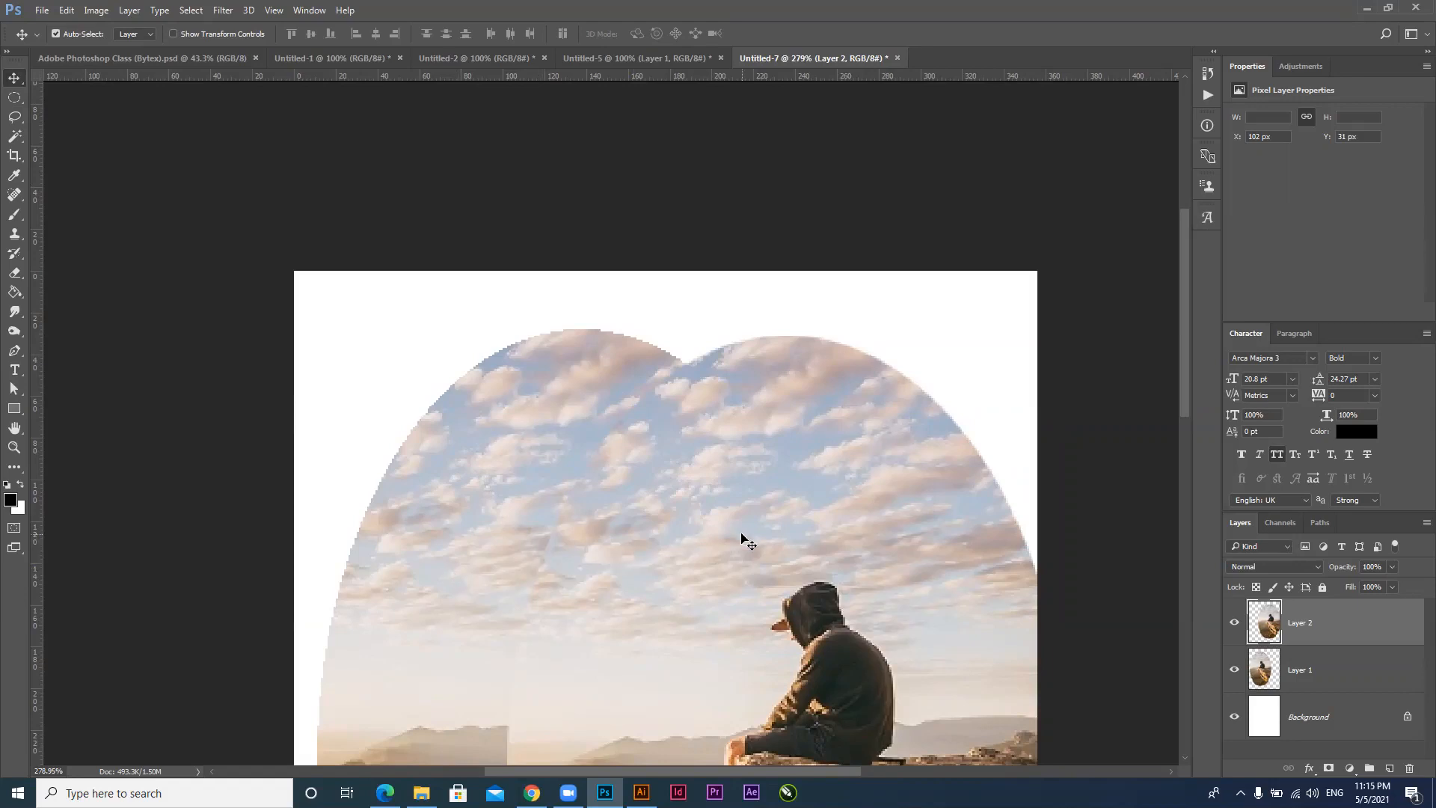
Delete both pasted ellipse layers from Untitled-7, leaving only the white background fitted in the window
{"action": "key", "text": "Delete"}
{"action": "key", "text": "Delete"}
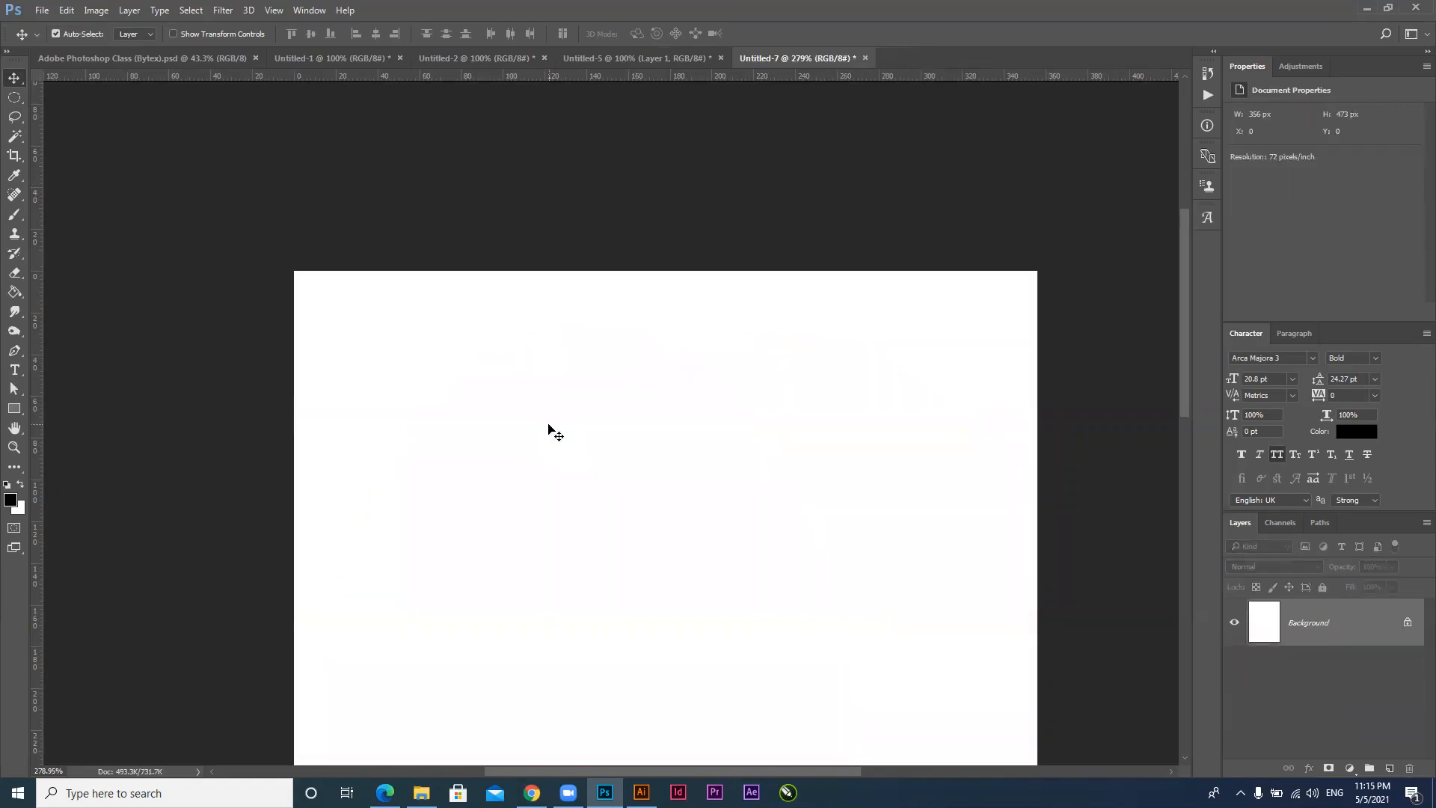
{"action": "key", "text": "ctrl+0"}
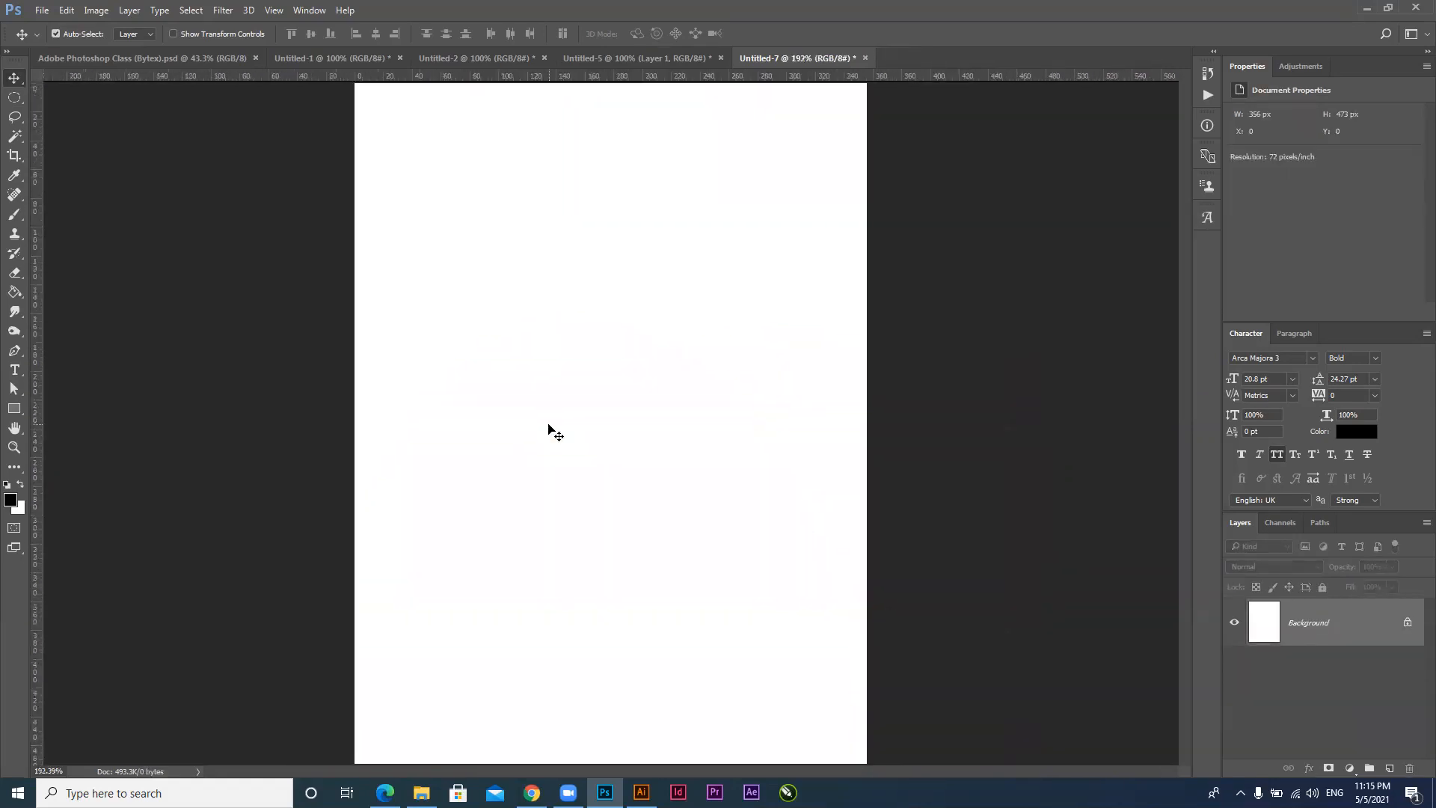
With the Rectangular Marquee tool in Normal style, draw two freely proportioned selections on the blank page and clear them
{"action": "left_click", "coordinate": [12, 100]}
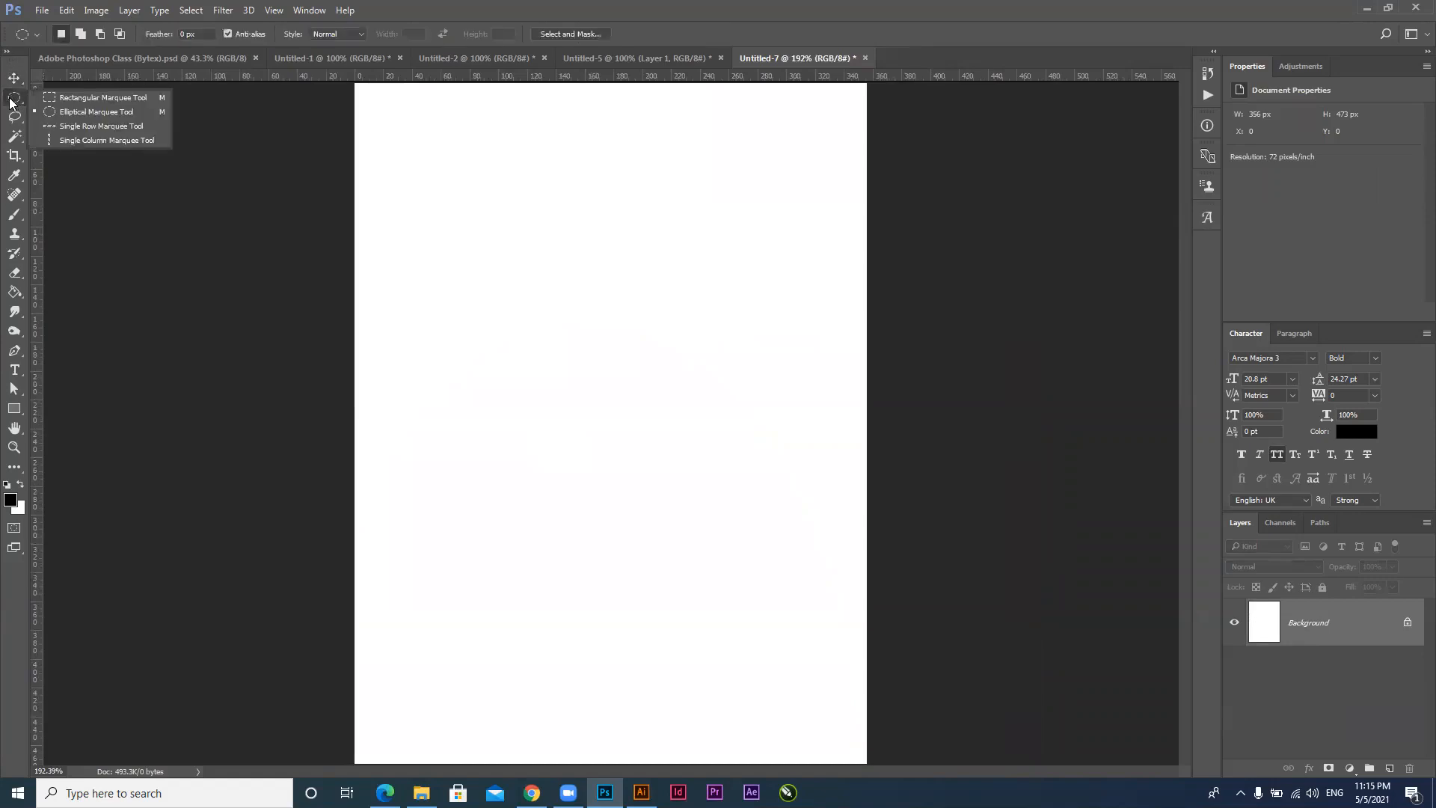
{"action": "left_click", "coordinate": [12, 101]}
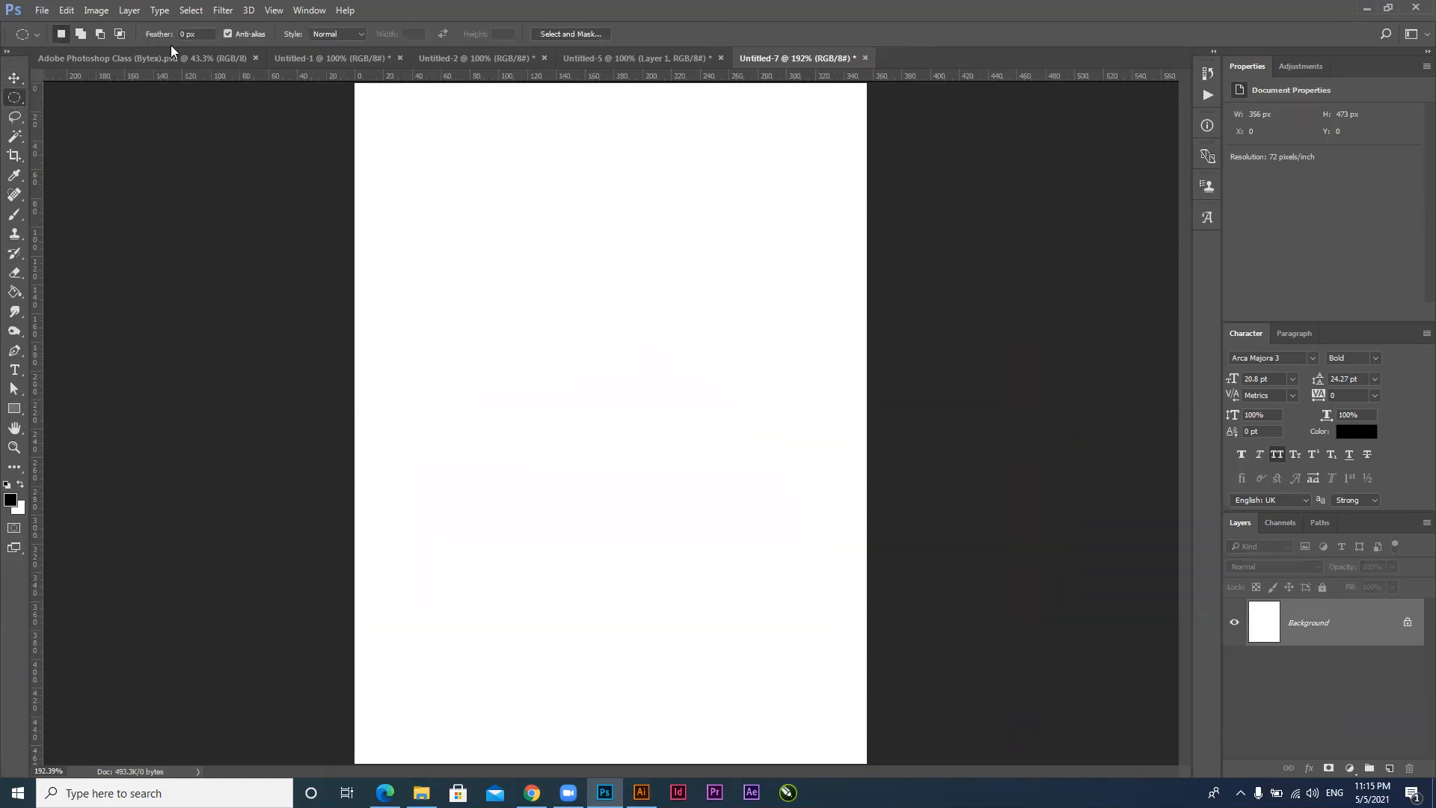
{"action": "left_click", "coordinate": [359, 35]}
{"action": "left_click", "coordinate": [15, 98]}
{"action": "left_click", "coordinate": [69, 100]}
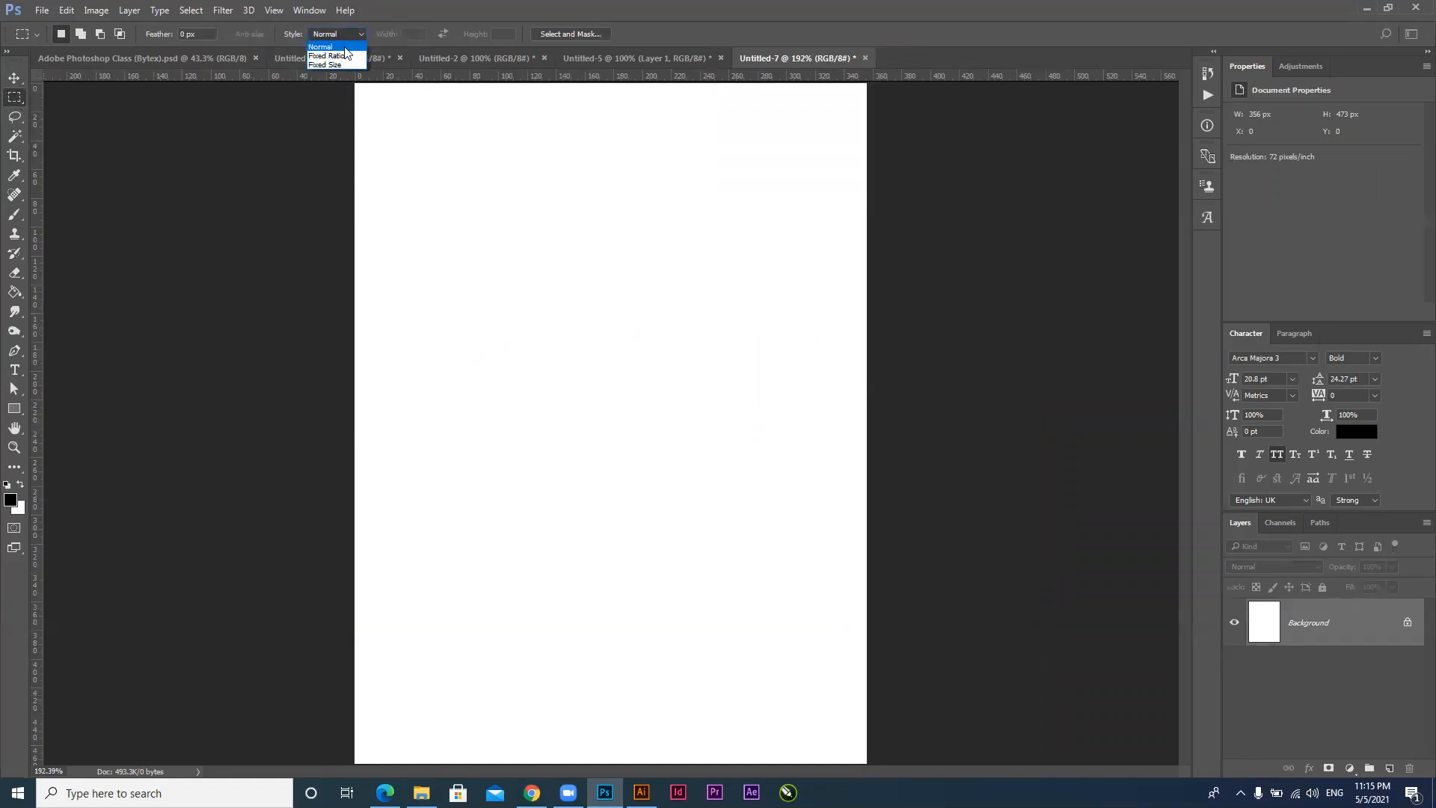
{"action": "left_click", "coordinate": [327, 44]}
{"action": "left_click_drag", "start_coordinate": [386, 127], "coordinate": [625, 330]}
{"action": "left_click", "coordinate": [625, 329]}
{"action": "left_click_drag", "start_coordinate": [404, 122], "coordinate": [792, 295]}
{"action": "left_click", "coordinate": [759, 320]}
{"action": "left_click", "coordinate": [755, 321]}
Set the marquee style to Fixed Ratio at 1 to 1 and draw a square selection on the page
{"action": "left_click", "coordinate": [337, 34]}
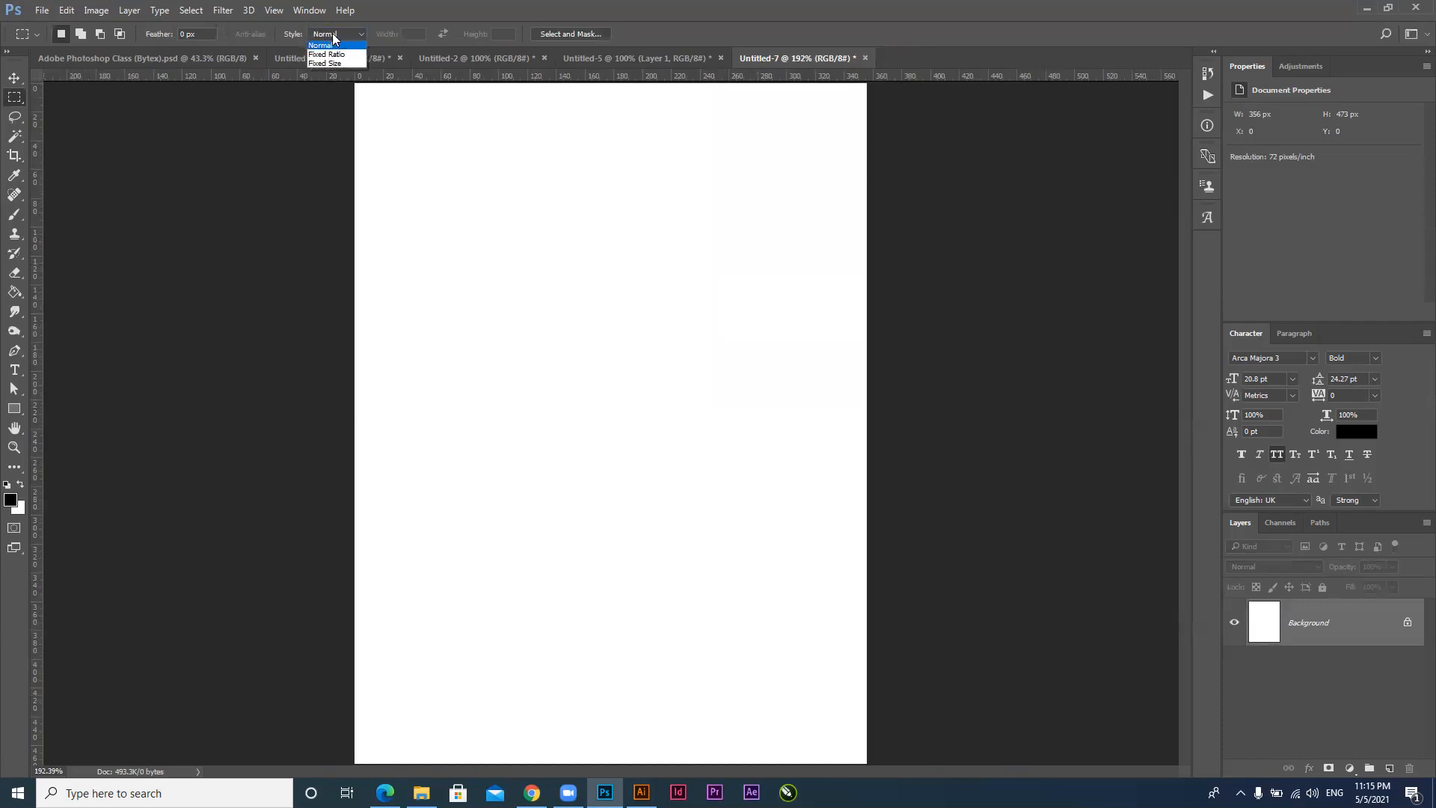
{"action": "left_click", "coordinate": [330, 55]}
{"action": "key", "text": "Tab"}
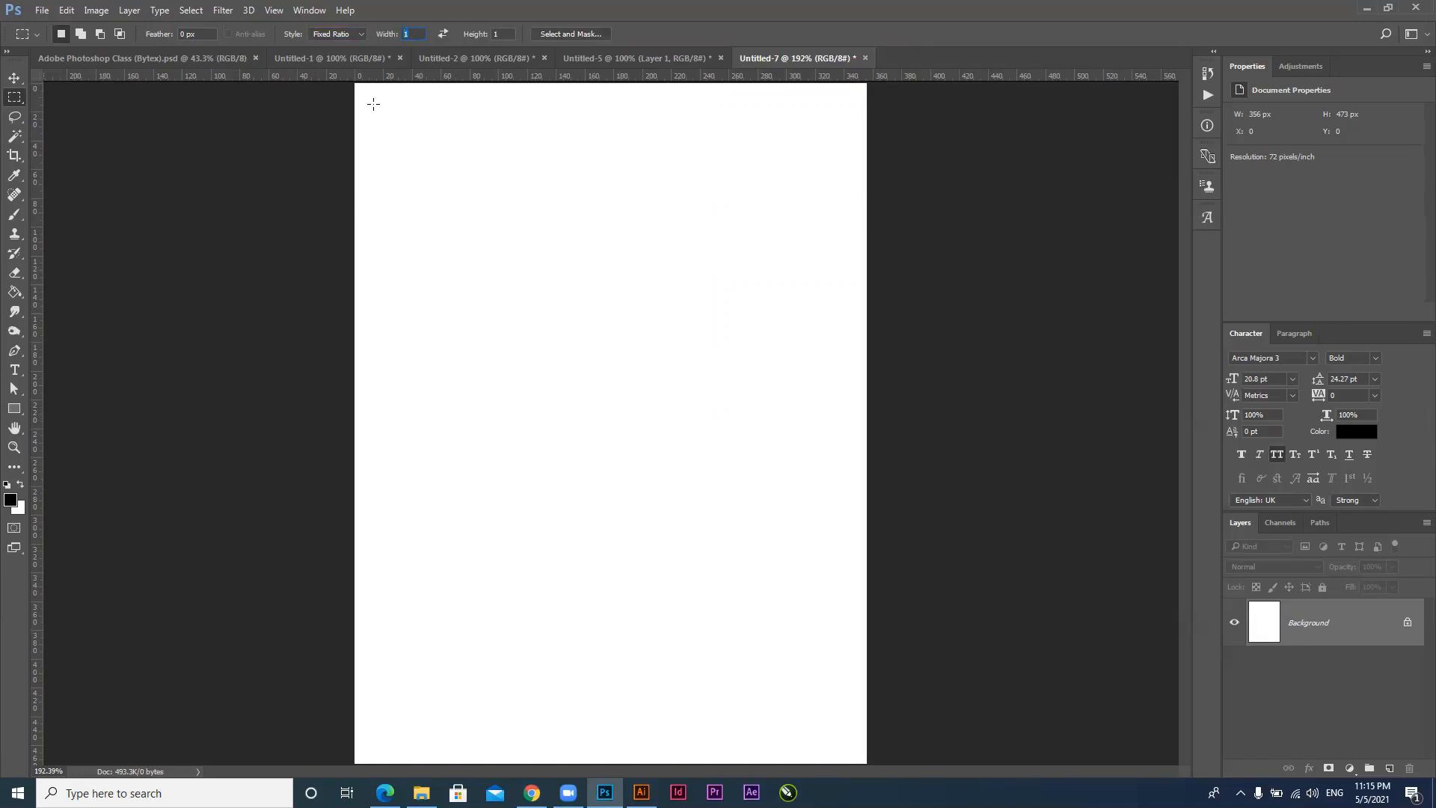
{"action": "left_click_drag", "start_coordinate": [400, 113], "coordinate": [1051, 539]}
Set the marquee style to Fixed Size with a 500 px width, place selections on the page, and clear them
{"action": "left_click", "coordinate": [344, 35]}
{"action": "left_click", "coordinate": [336, 66]}
{"action": "left_click", "coordinate": [413, 34]}
{"action": "type", "text": "500"}
{"action": "key", "text": "Return"}
{"action": "left_click_drag", "start_coordinate": [407, 176], "coordinate": [479, 320]}
{"action": "left_click_drag", "start_coordinate": [404, 147], "coordinate": [649, 370]}
{"action": "key", "text": "ctrl+d"}
Set the fixed marquee size to 50 px wide by 50 px high and leave nothing selected
{"action": "left_click", "coordinate": [414, 34]}
{"action": "key", "text": "ctrl+a"}
{"action": "type", "text": "5"}
{"action": "type", "text": "50"}
{"action": "key", "text": "ctrl+d"}
{"action": "key", "text": "ctrl+d"}
Open the Select and Mask workspace, look through its view modes, and leave it without applying anything
{"action": "key", "text": "ctrl+alt+r"}
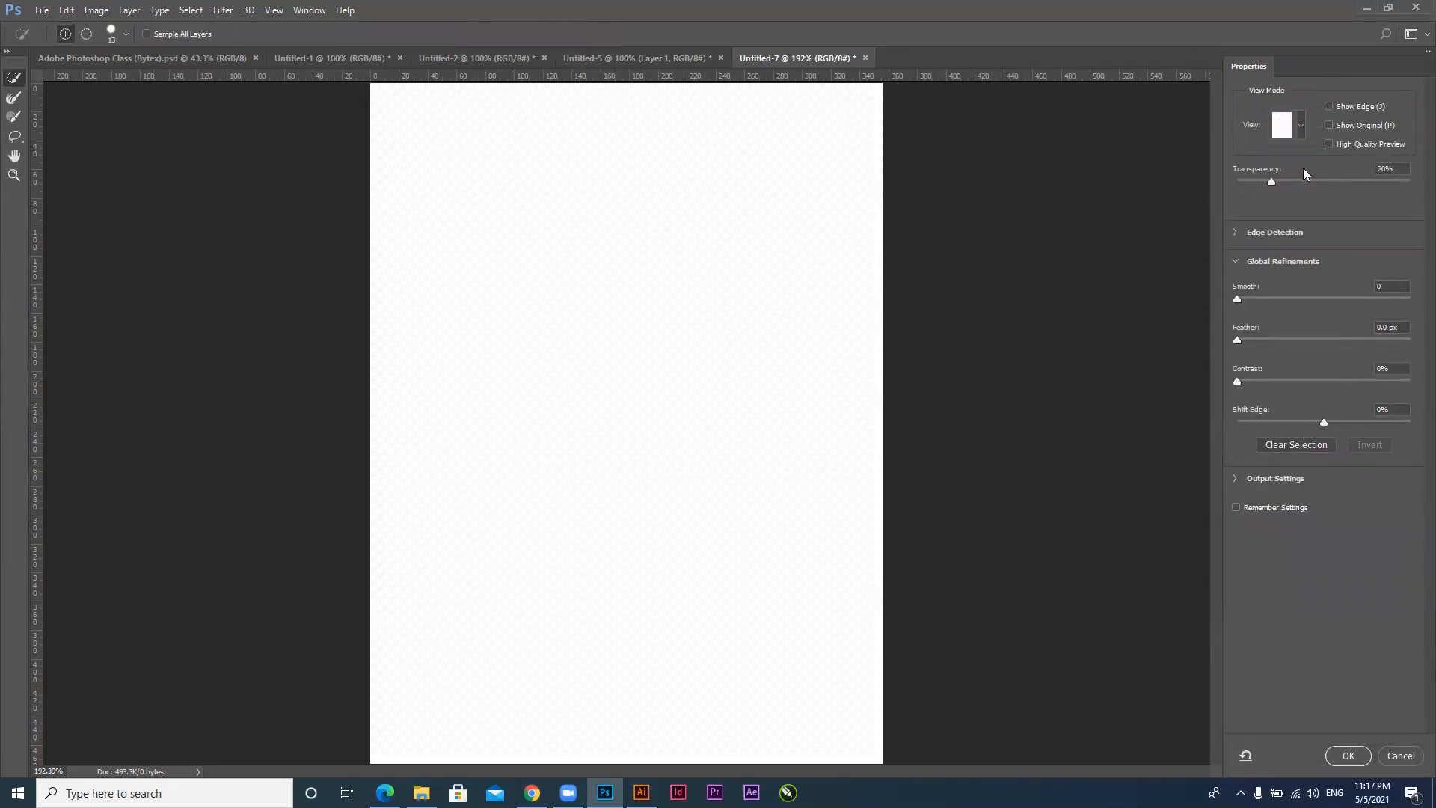
{"action": "left_click", "coordinate": [1299, 126]}
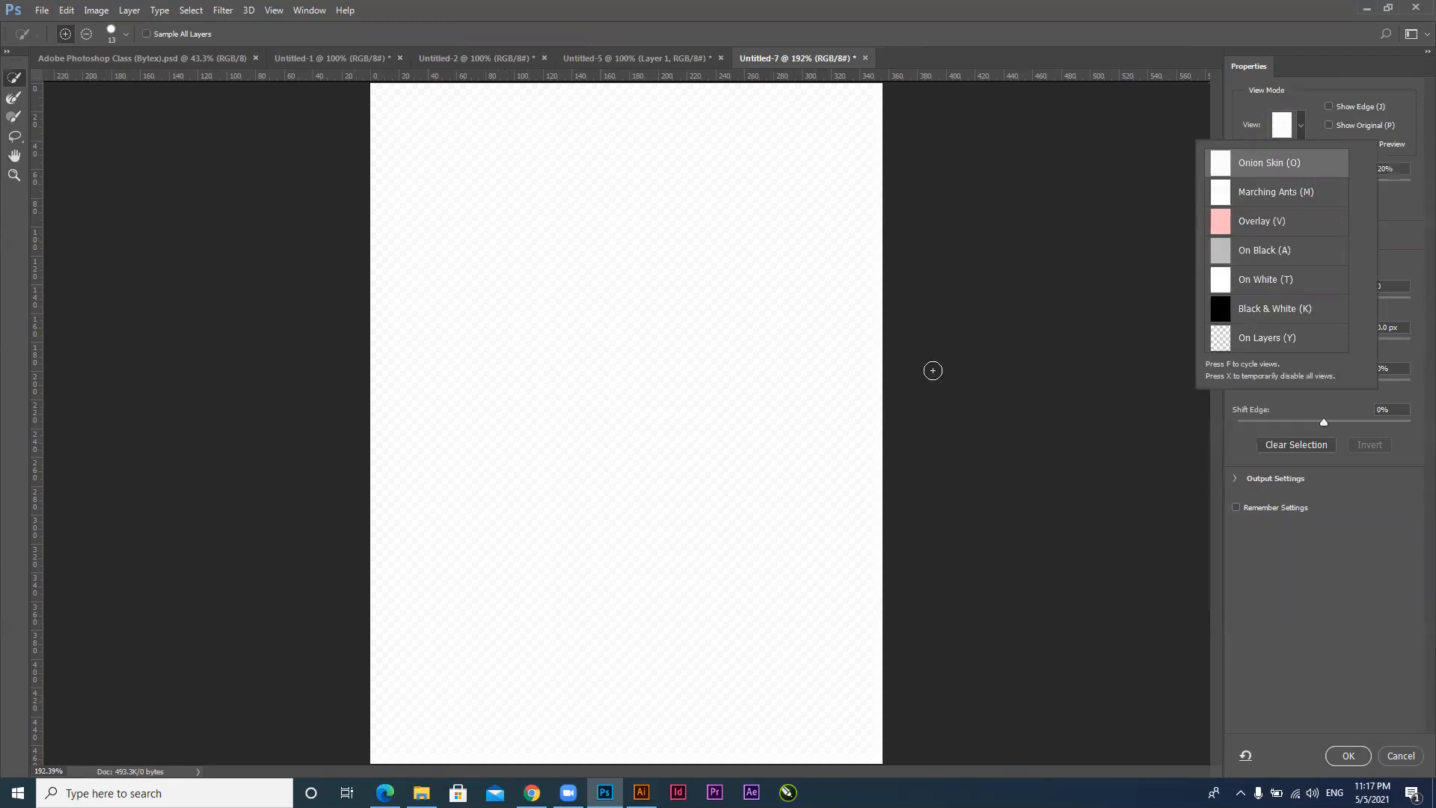
{"action": "left_click", "coordinate": [866, 59]}
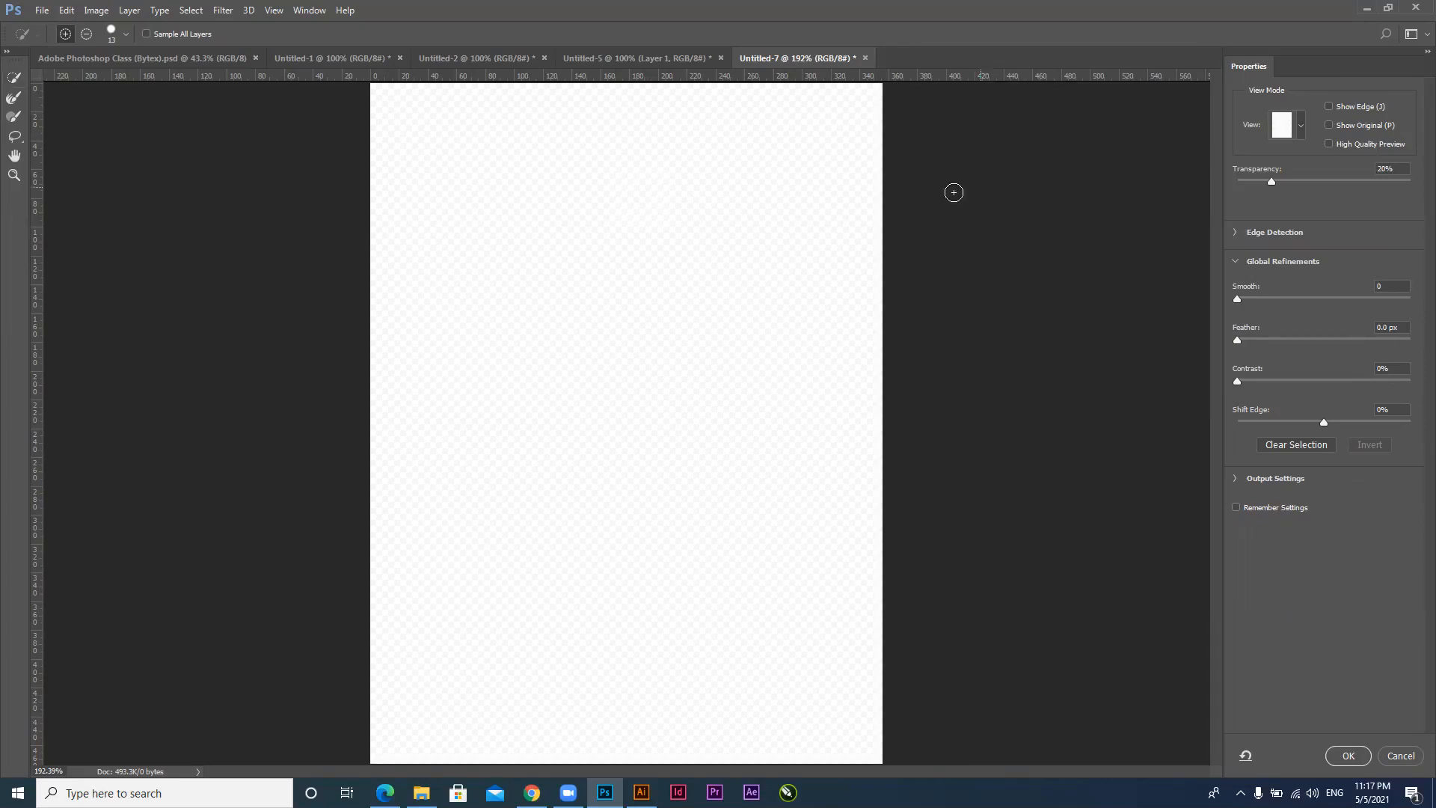
{"action": "key", "text": "Escape"}
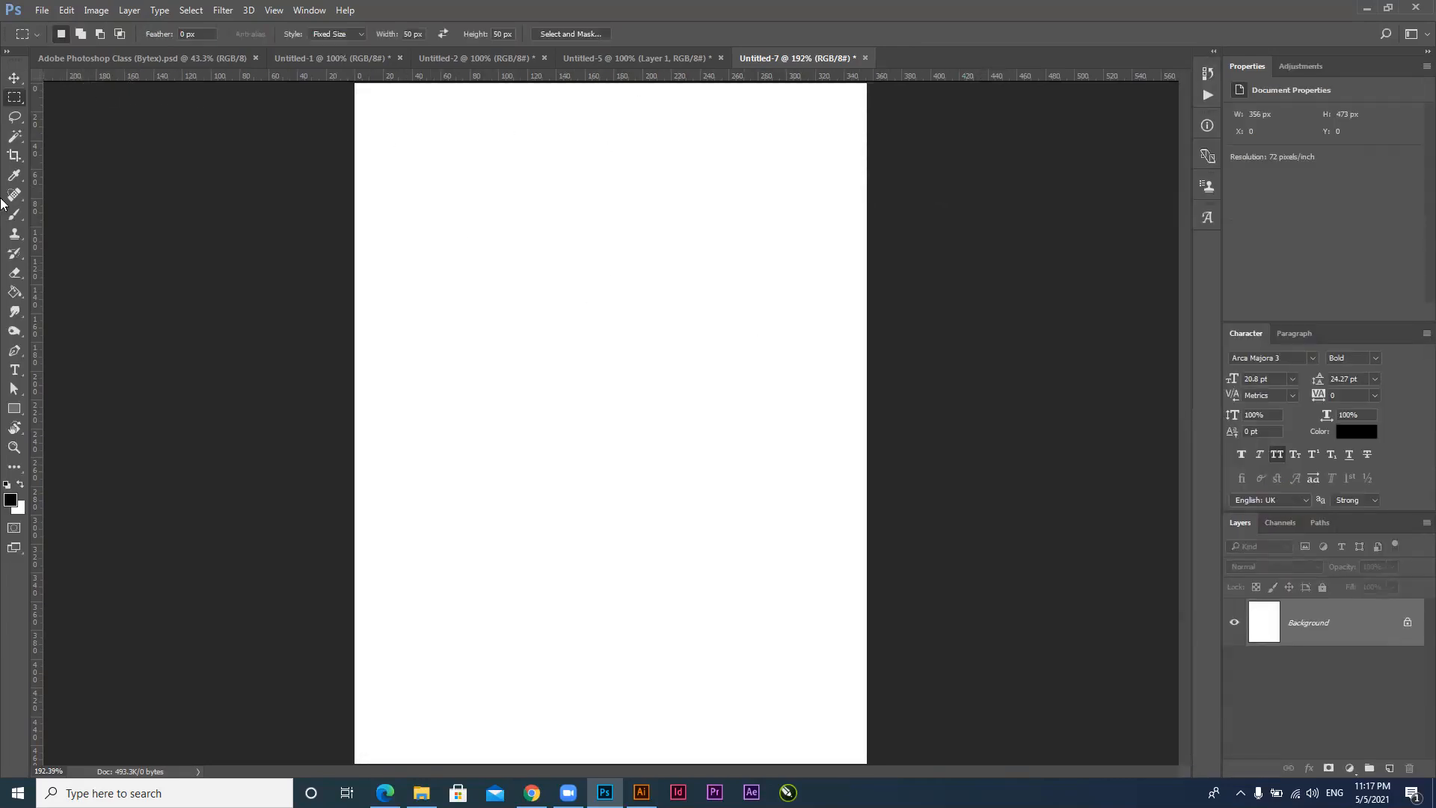
{"action": "right_click", "coordinate": [13, 99]}
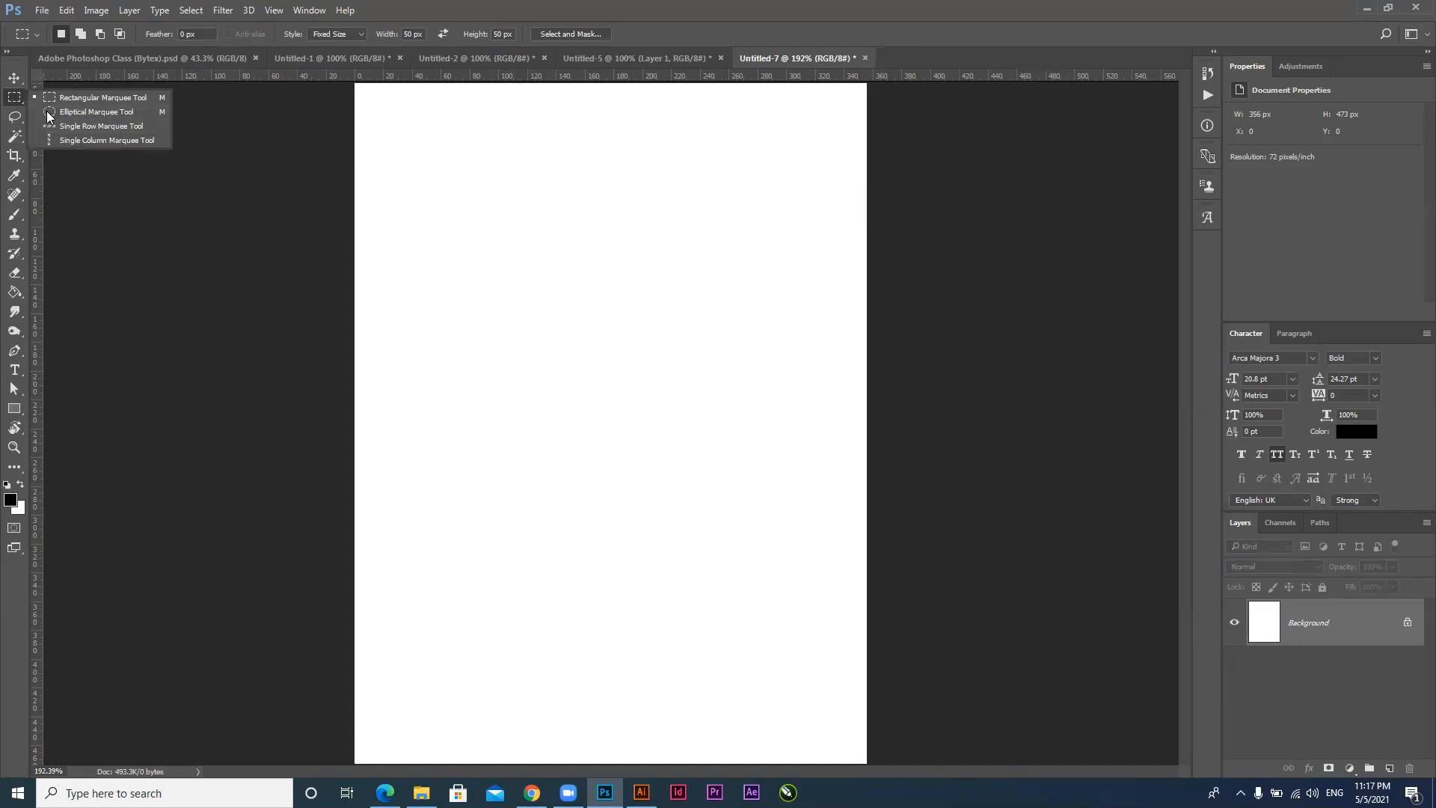
{"action": "left_click", "coordinate": [12, 101]}
{"action": "right_click", "coordinate": [12, 101]}
{"action": "key", "text": "Escape"}
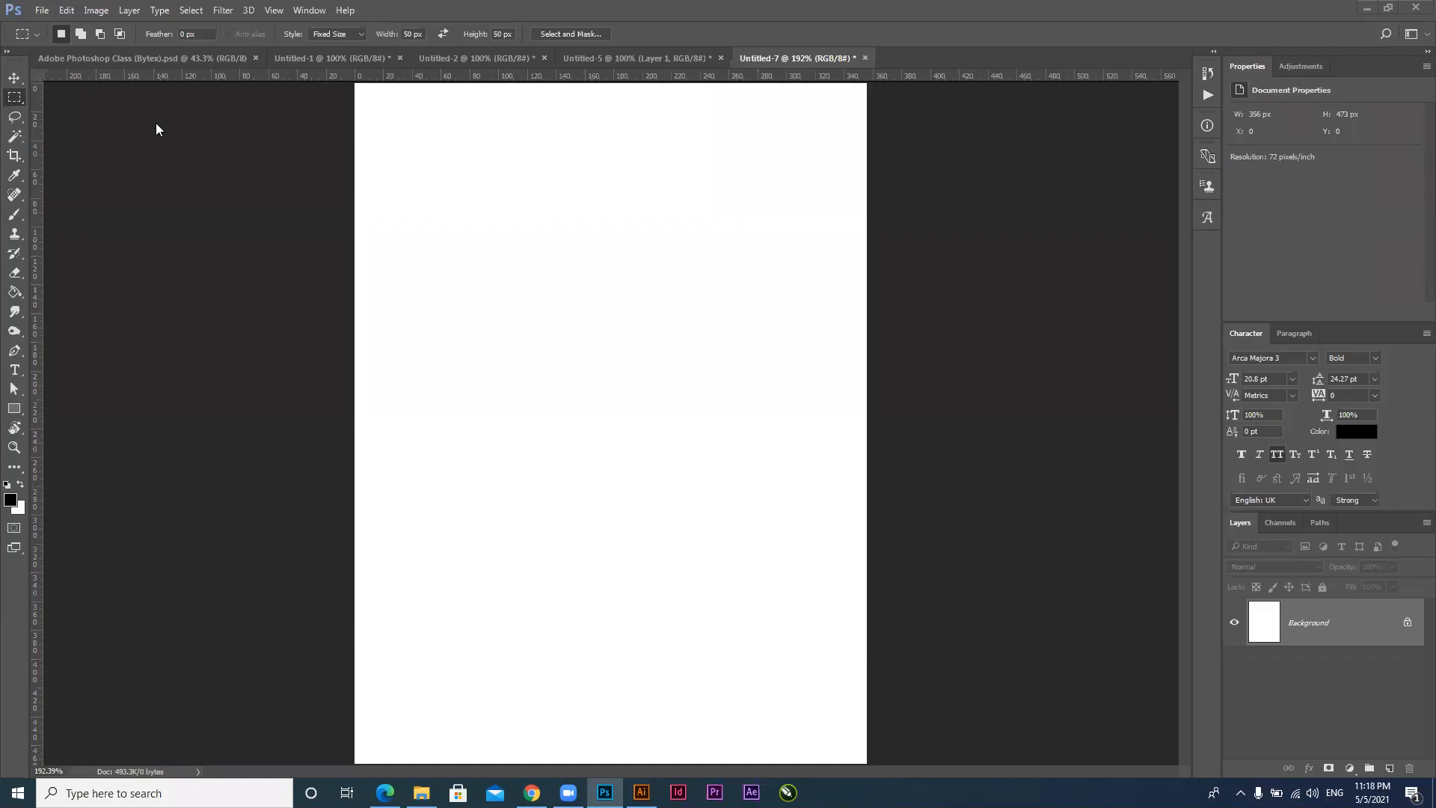
Select a single pixel row across the page with the Single Row Marquee, fill it with black on a new layer, and deselect
{"action": "left_click", "coordinate": [19, 99]}
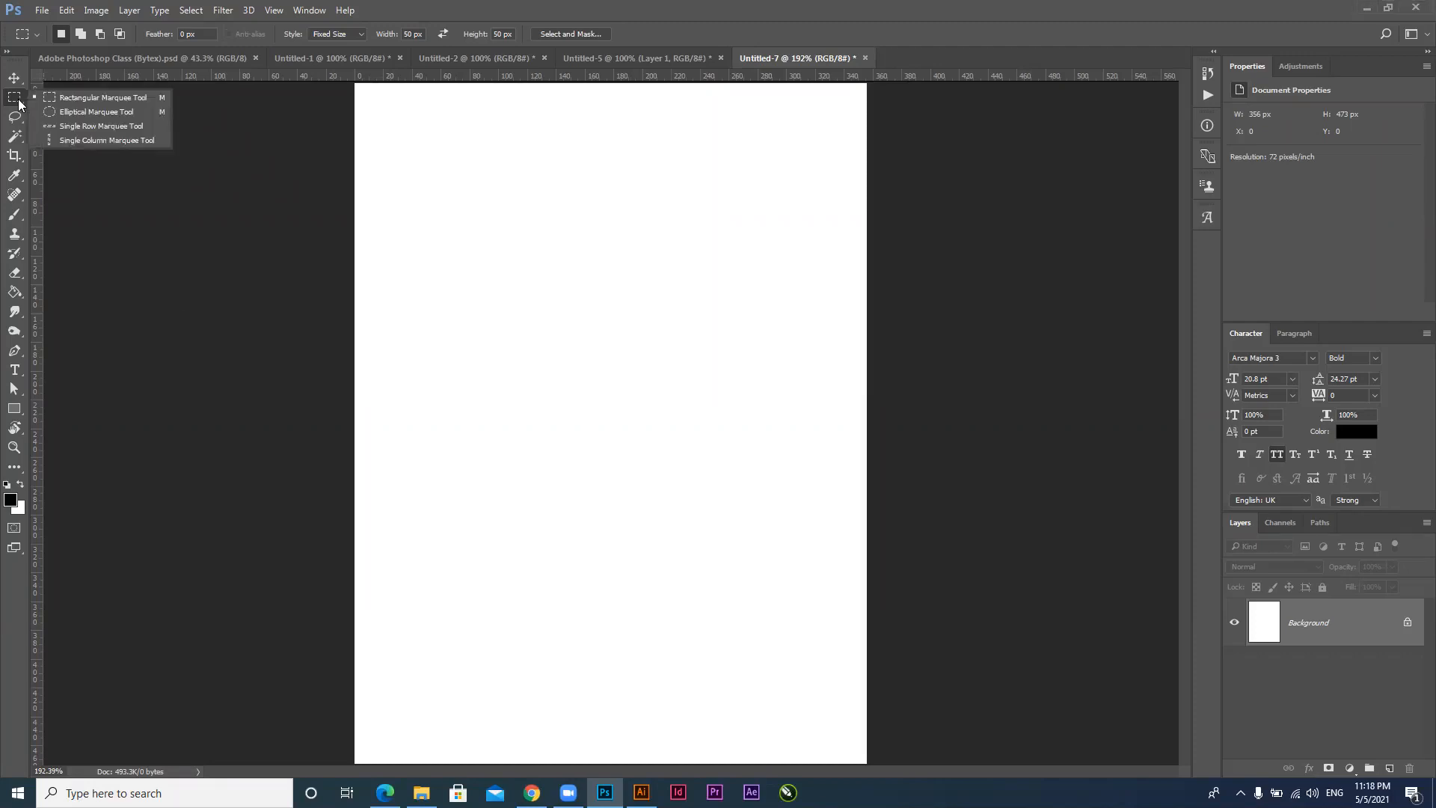
{"action": "left_click", "coordinate": [76, 127]}
{"action": "left_click_drag", "start_coordinate": [560, 383], "coordinate": [609, 379]}
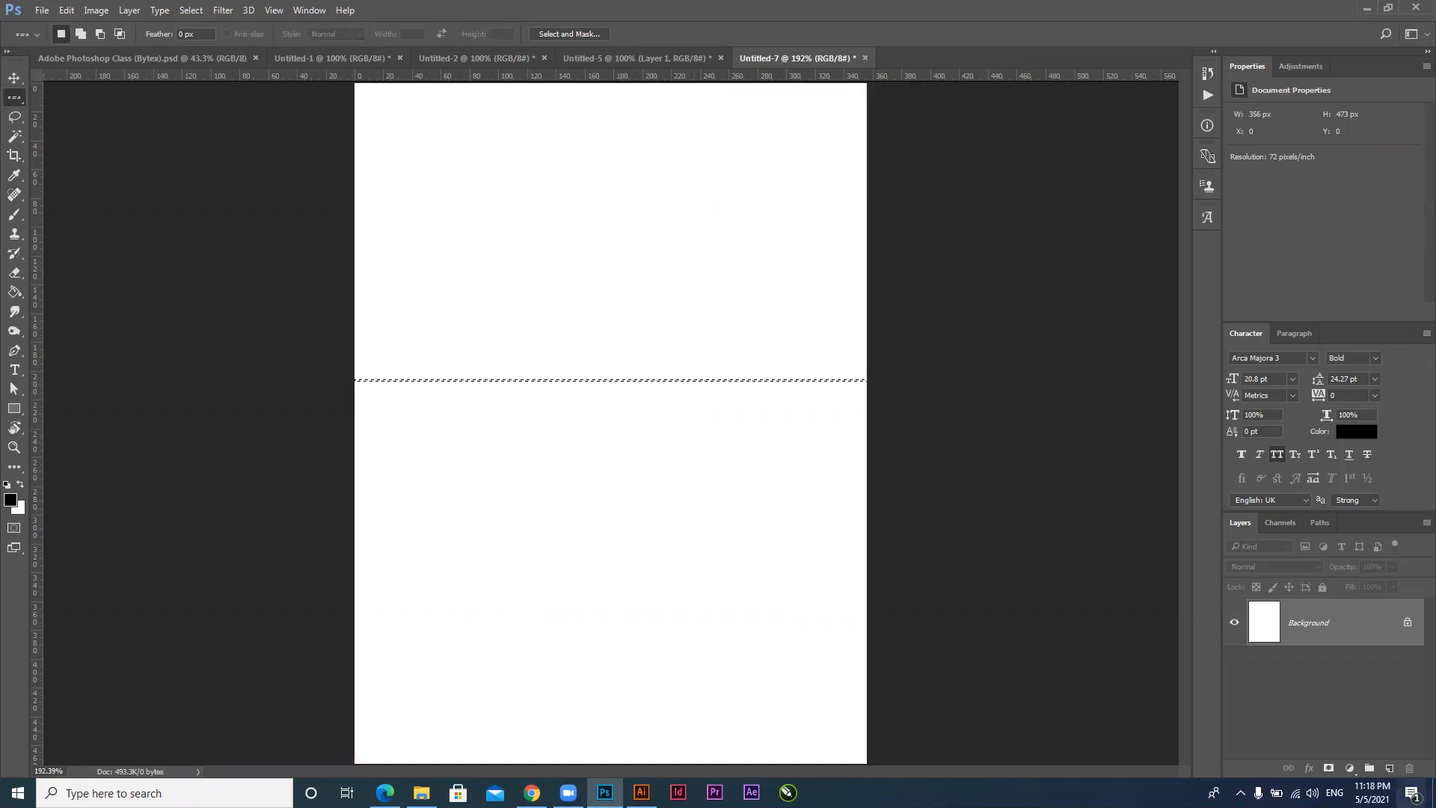
{"action": "left_click", "coordinate": [1389, 768]}
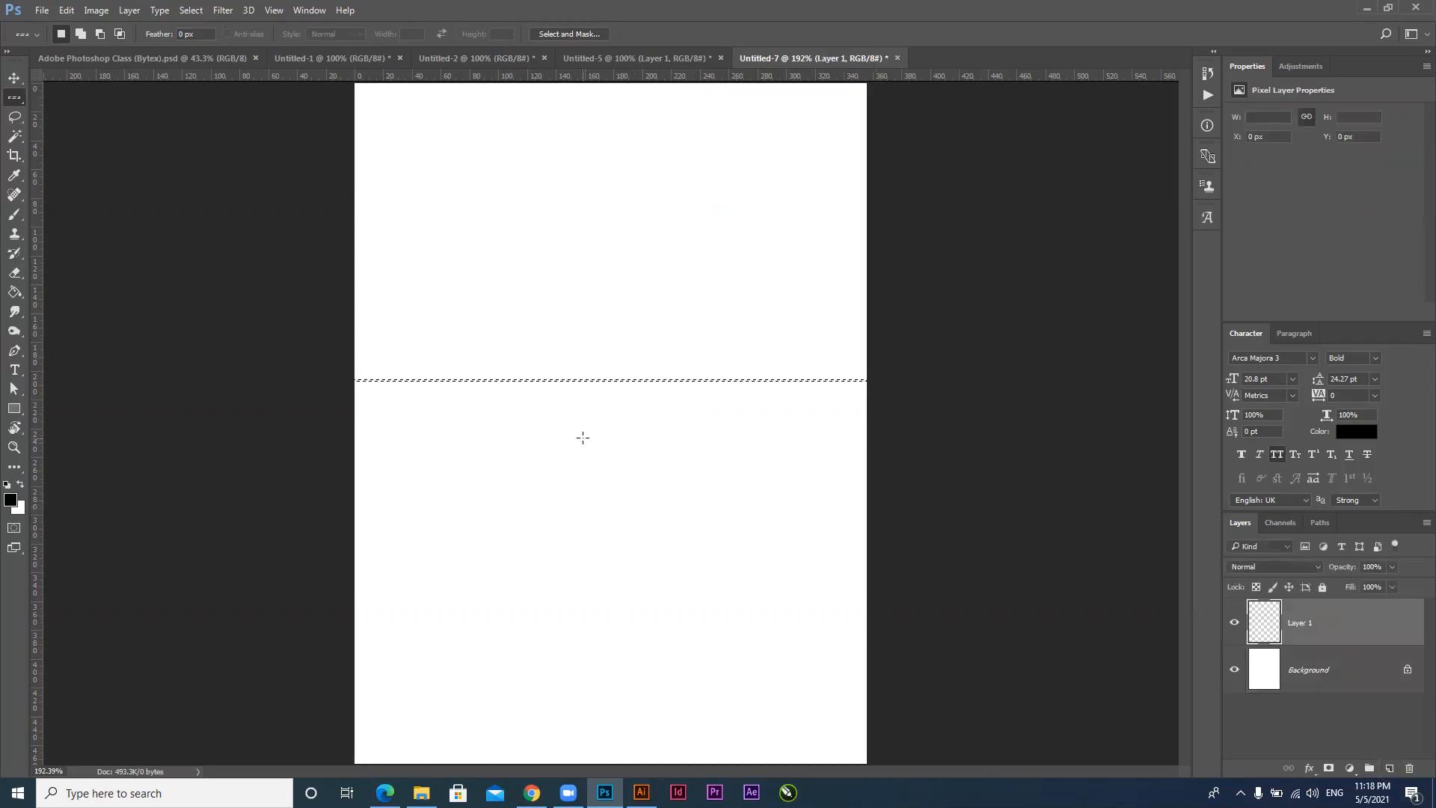
{"action": "key", "text": "alt+BackSpace"}
{"action": "key", "text": "ctrl+d"}
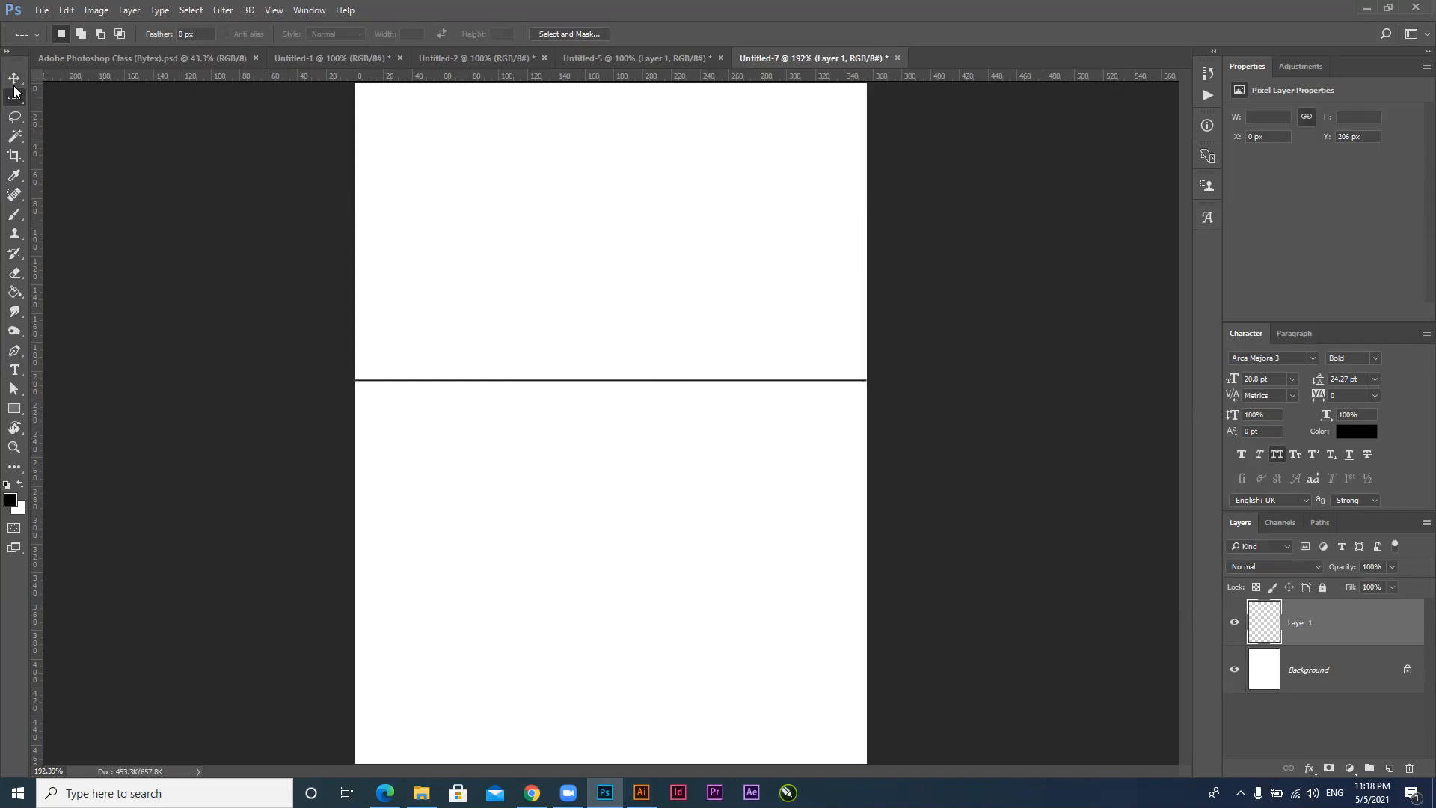
Move the black horizontal line straight up to about Y 84 px
{"action": "key", "text": "v"}
{"action": "left_click_drag", "start_coordinate": [664, 383], "coordinate": [664, 209]}
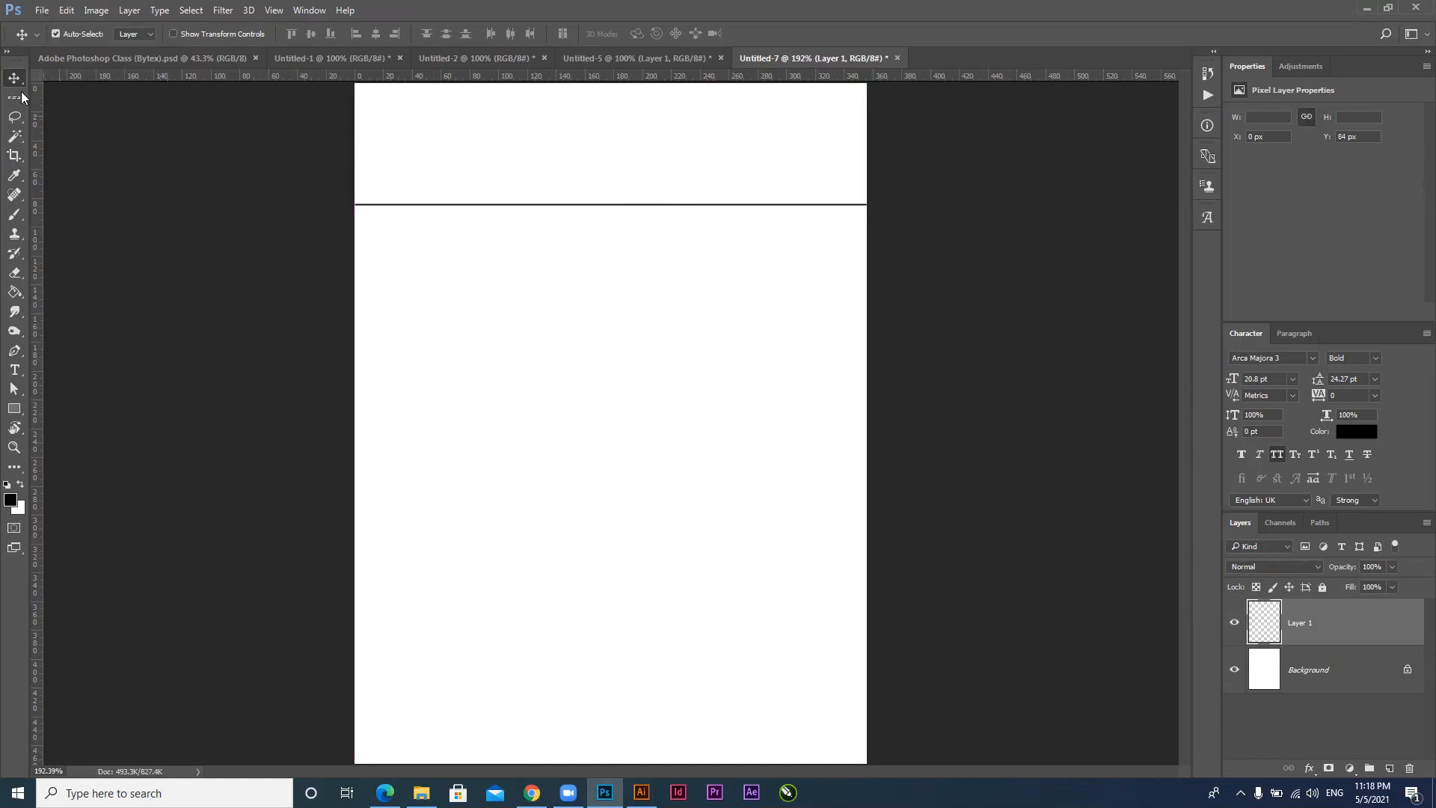
Switch to the Single Column Marquee and place a one-pixel column selection on the left part of the page
{"action": "left_click_drag", "start_coordinate": [14, 97], "coordinate": [83, 142]}
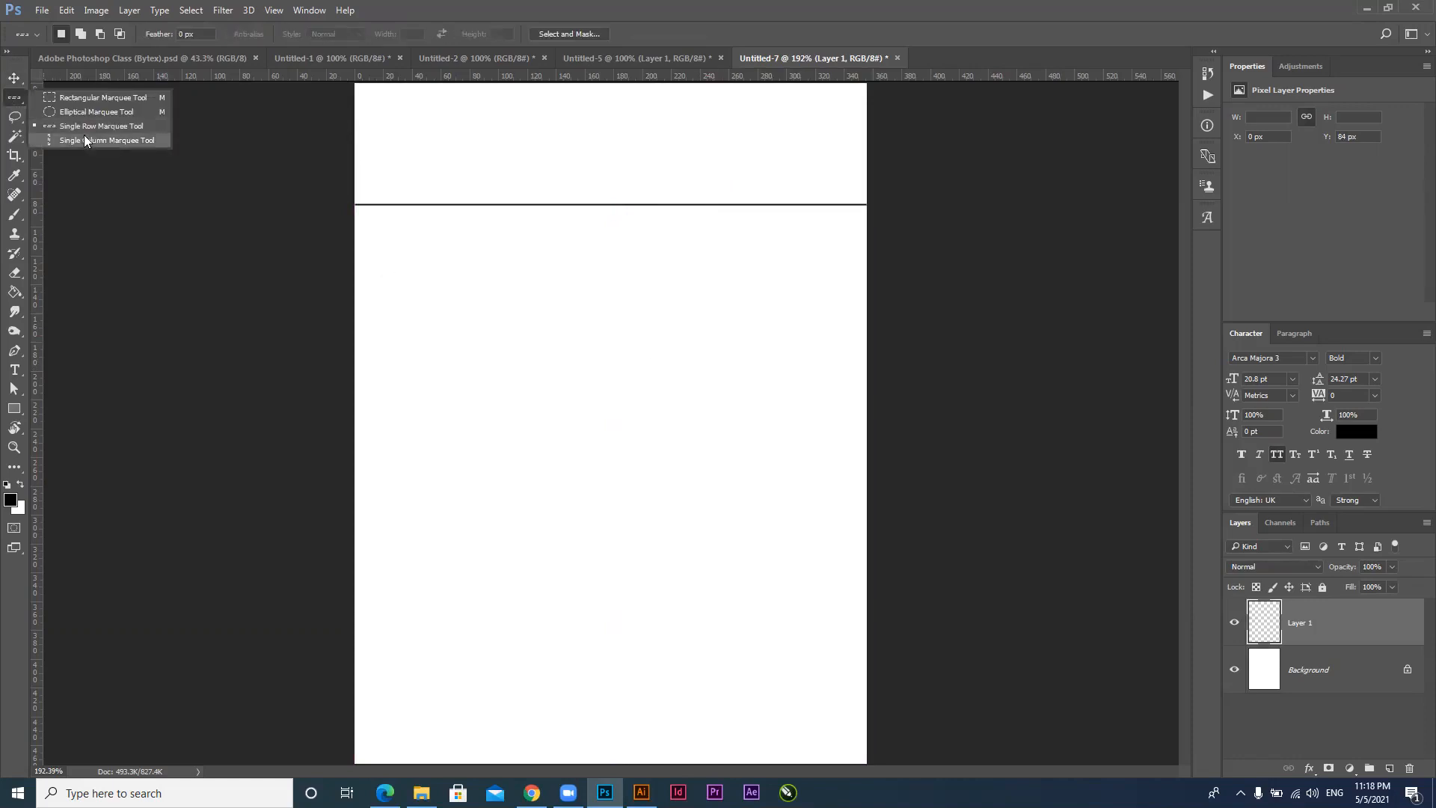
{"action": "left_click", "coordinate": [83, 141]}
{"action": "left_click", "coordinate": [470, 385]}
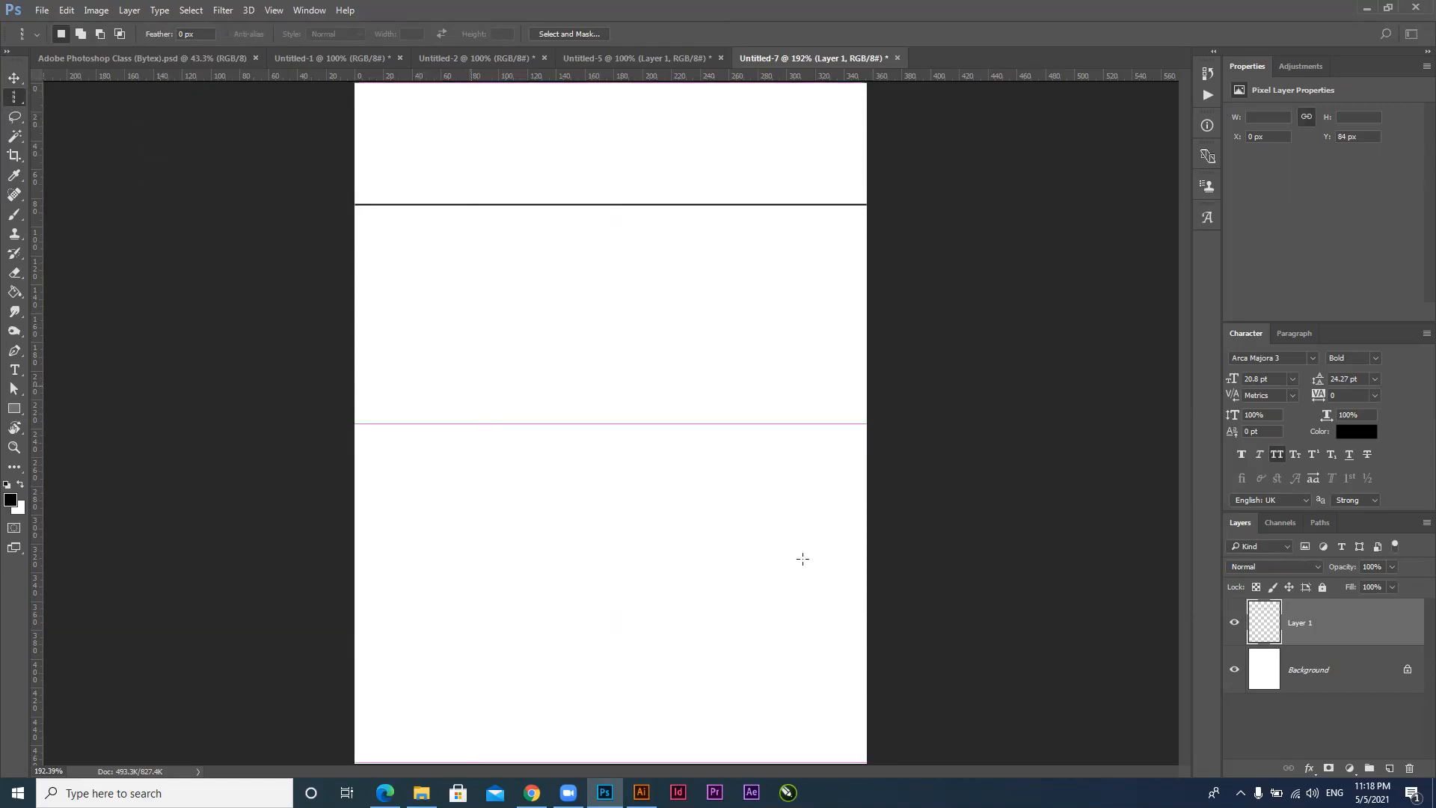
Fill the single-column selection with light grey #d6d6d6 on a new layer and clear the selection
{"action": "left_click", "coordinate": [1389, 769]}
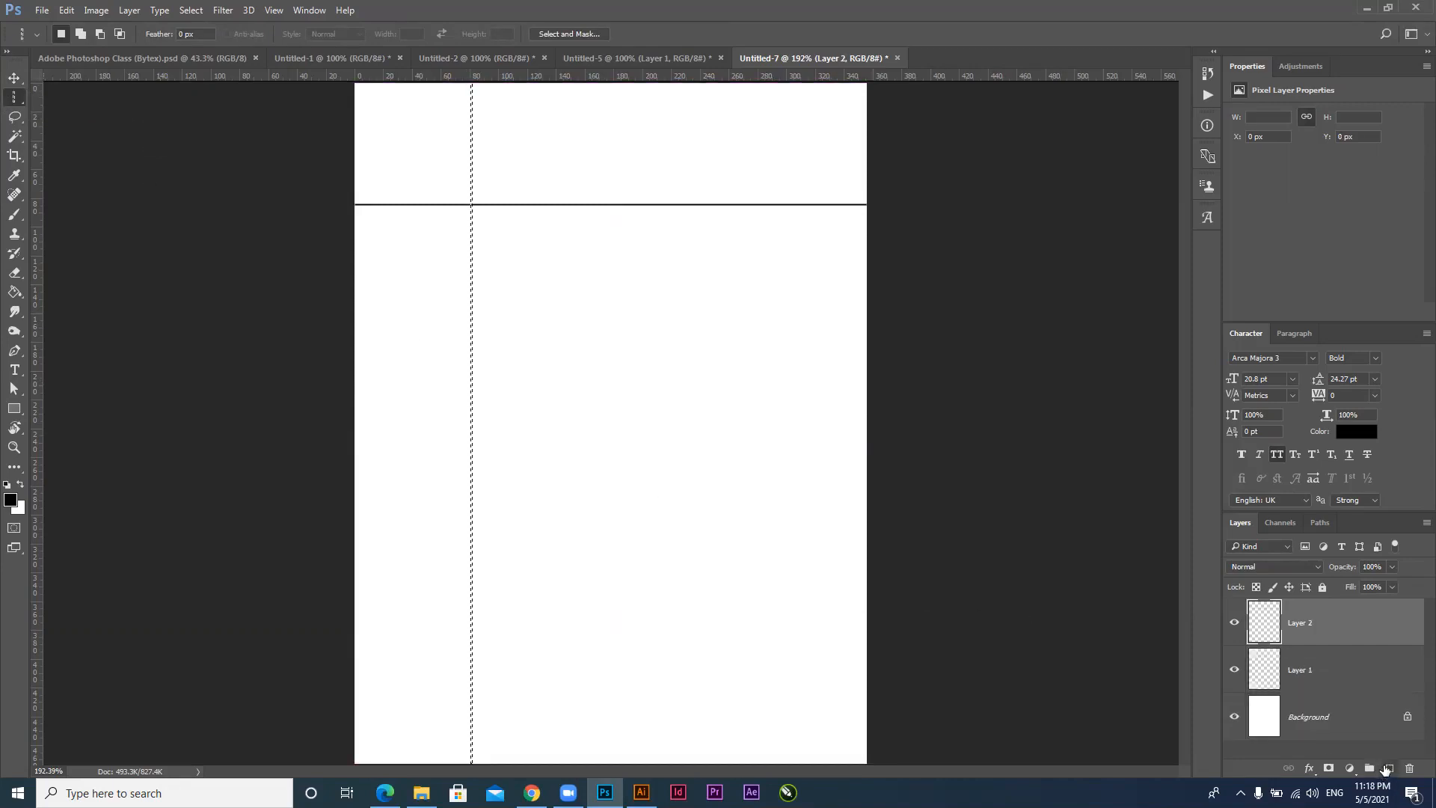
{"action": "left_click", "coordinate": [11, 499]}
{"action": "left_click_drag", "start_coordinate": [767, 349], "coordinate": [751, 350]}
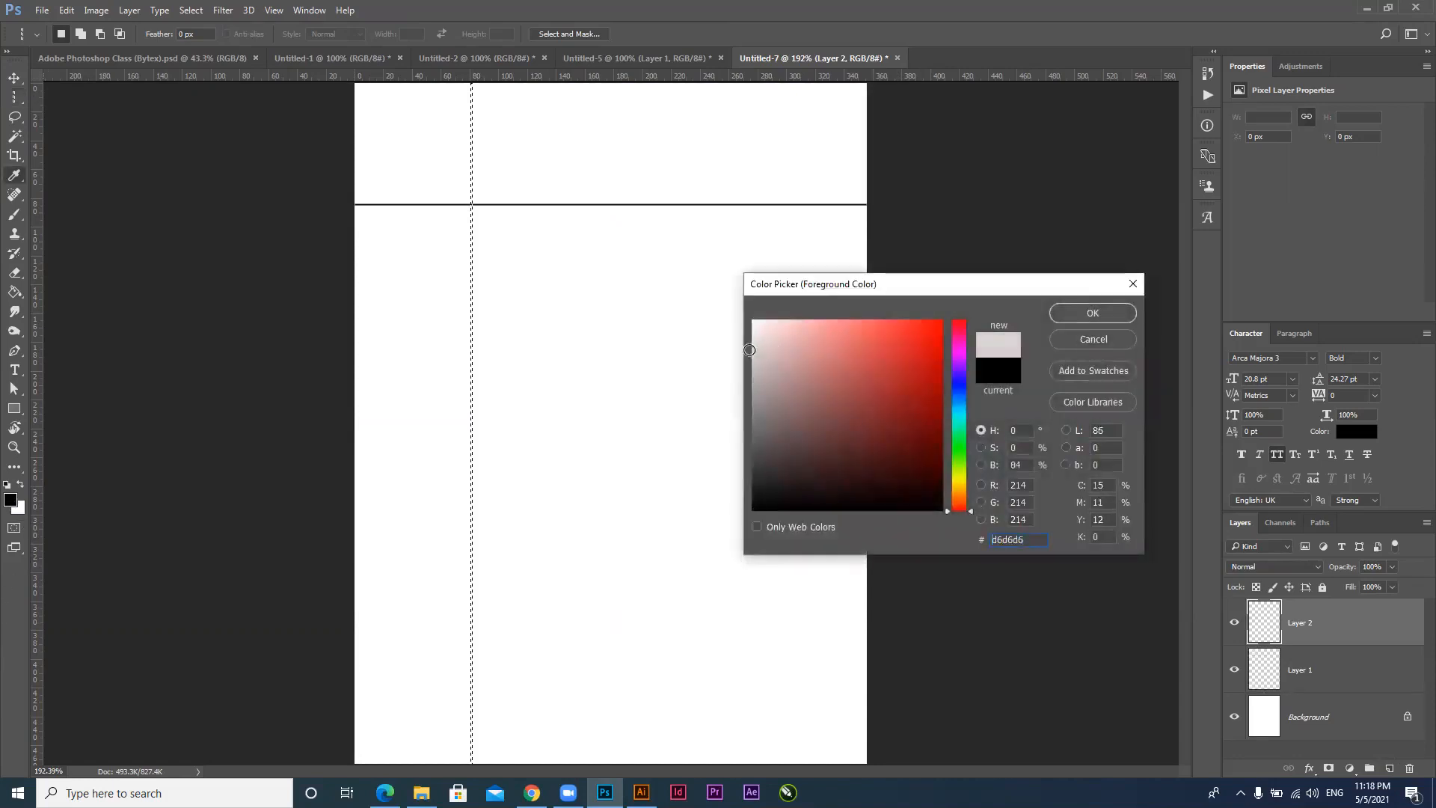
{"action": "left_click", "coordinate": [1079, 314]}
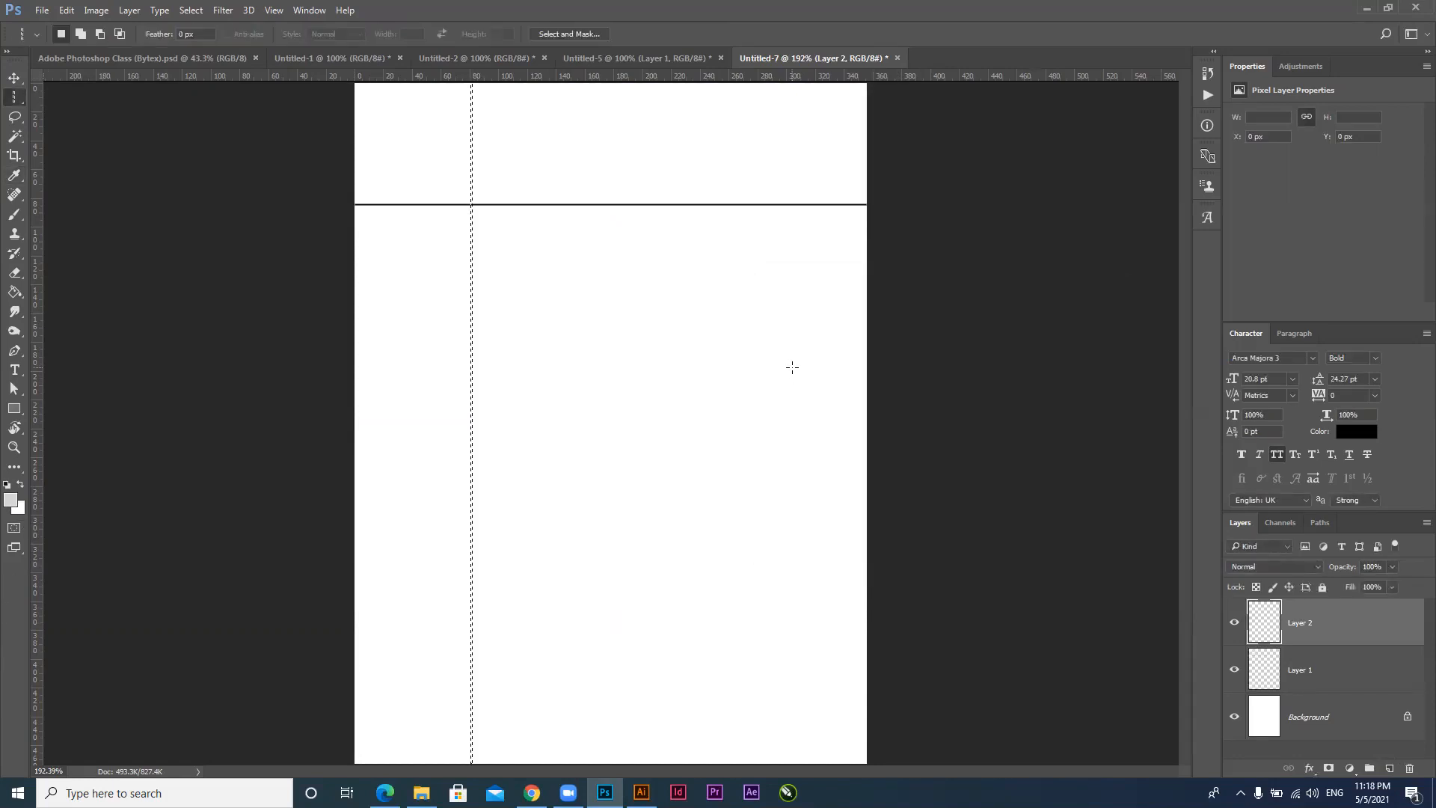
{"action": "key", "text": "alt+BackSpace"}
{"action": "key", "text": "ctrl+d"}
Move the grey vertical line to about X 204 px, and delete both line layers from the document
{"action": "left_click", "coordinate": [13, 78]}
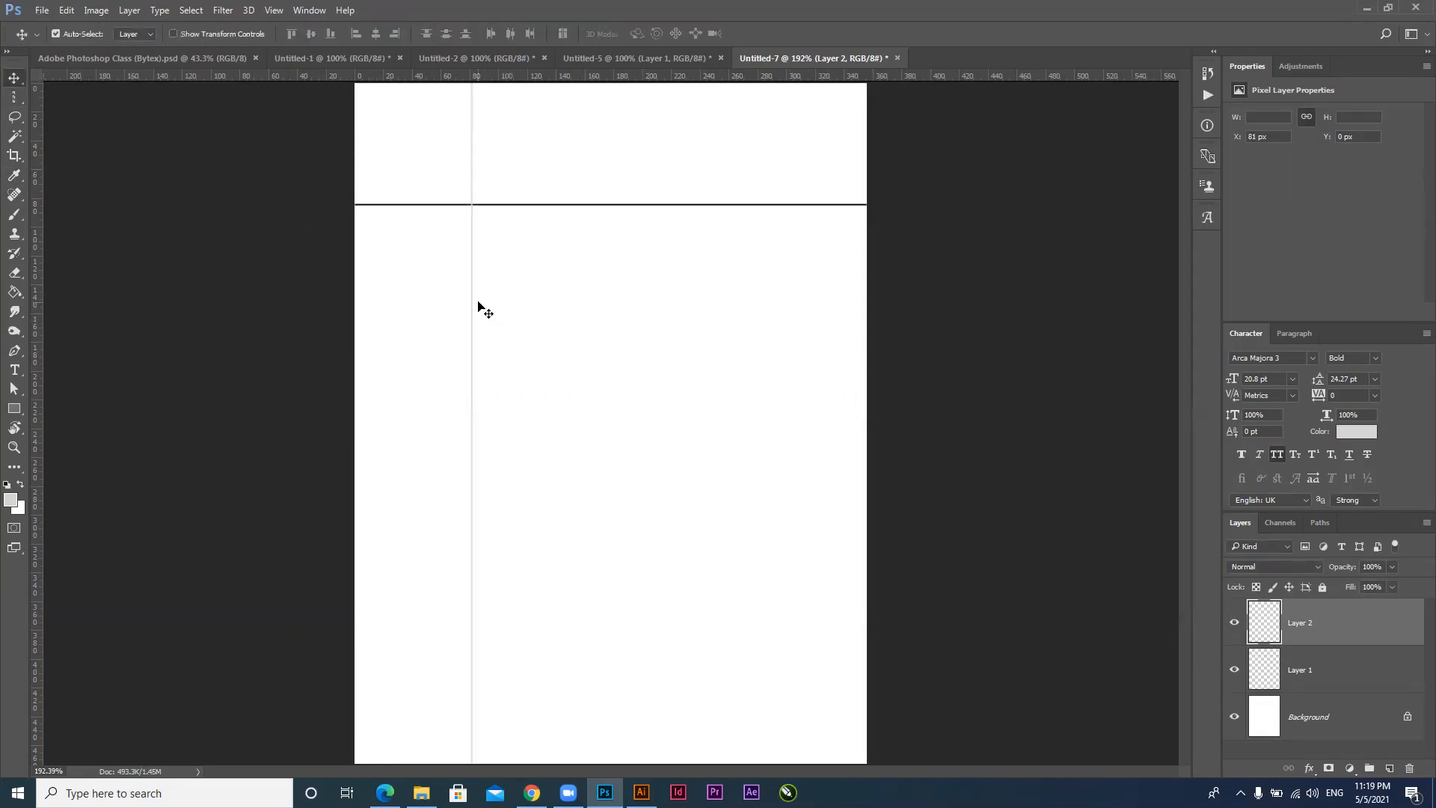
{"action": "mouse_move", "coordinate": [479, 303]}
{"action": "left_mouse_down"}
{"action": "mouse_move", "coordinate": [419, 295]}
{"action": "mouse_move", "coordinate": [650, 311]}
{"action": "left_mouse_up"}
{"action": "left_click_drag", "start_coordinate": [558, 164], "coordinate": [775, 307]}
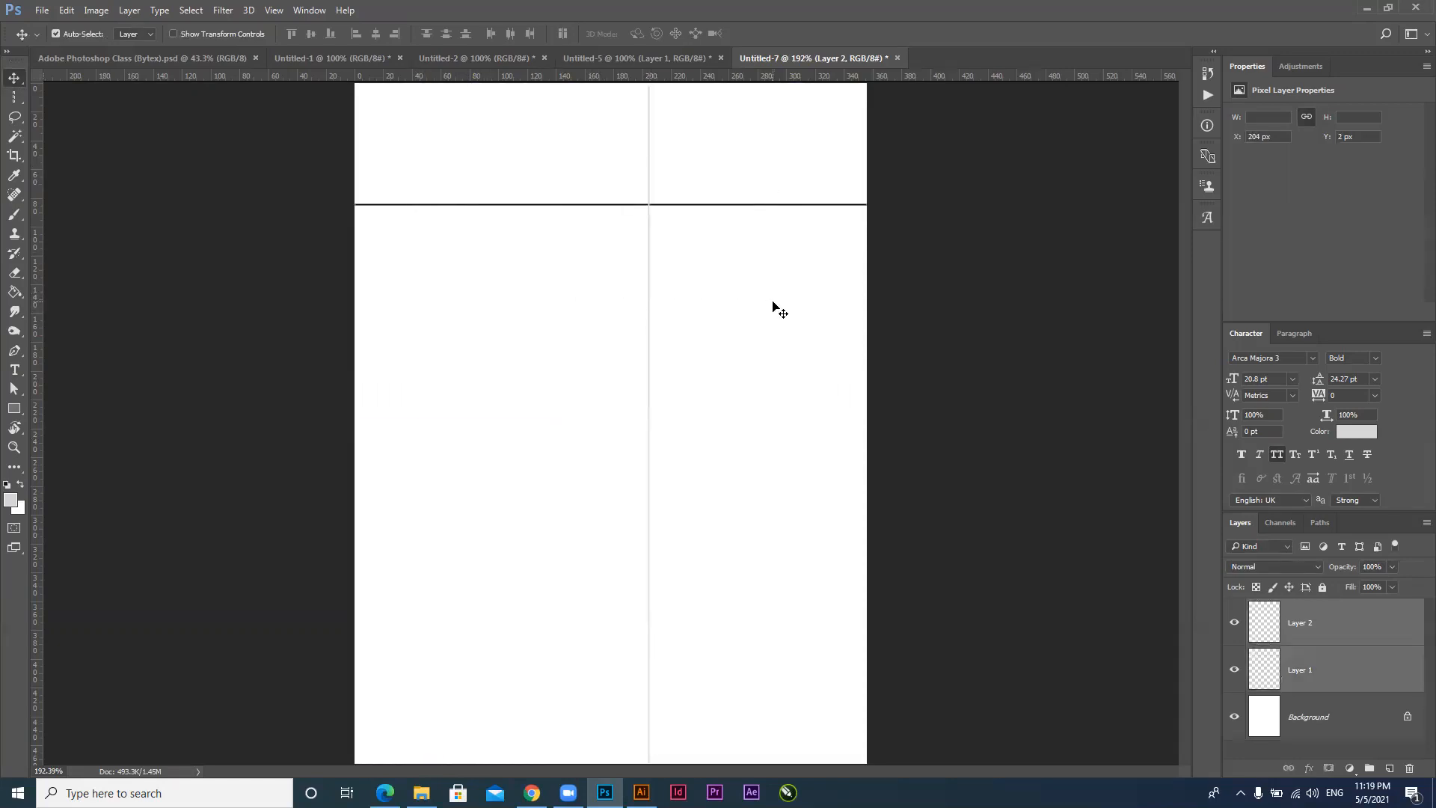
{"action": "key", "text": "Delete"}
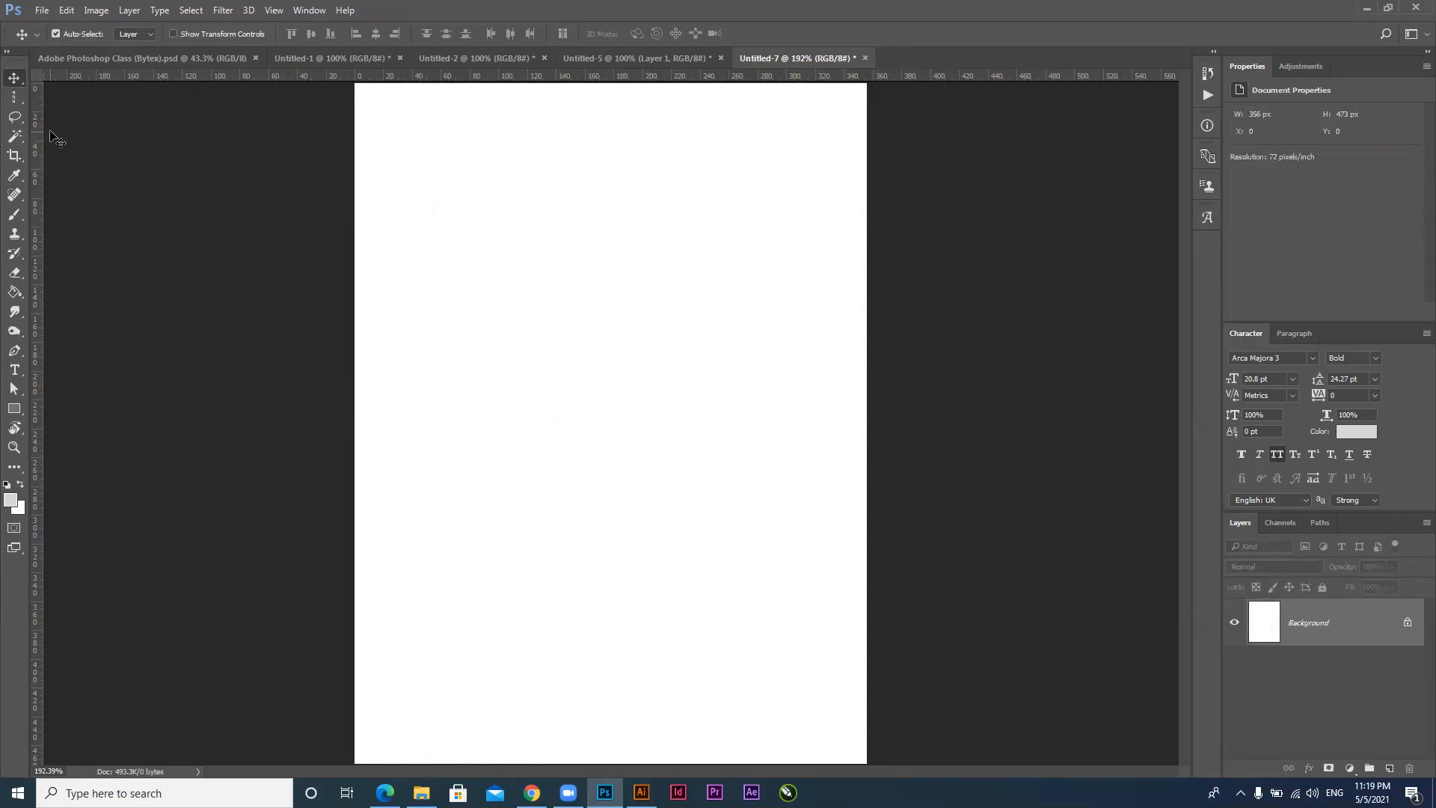
Review the marquee tool variants and activate the standard Lasso tool
{"action": "left_click_drag", "start_coordinate": [15, 97], "coordinate": [78, 109]}
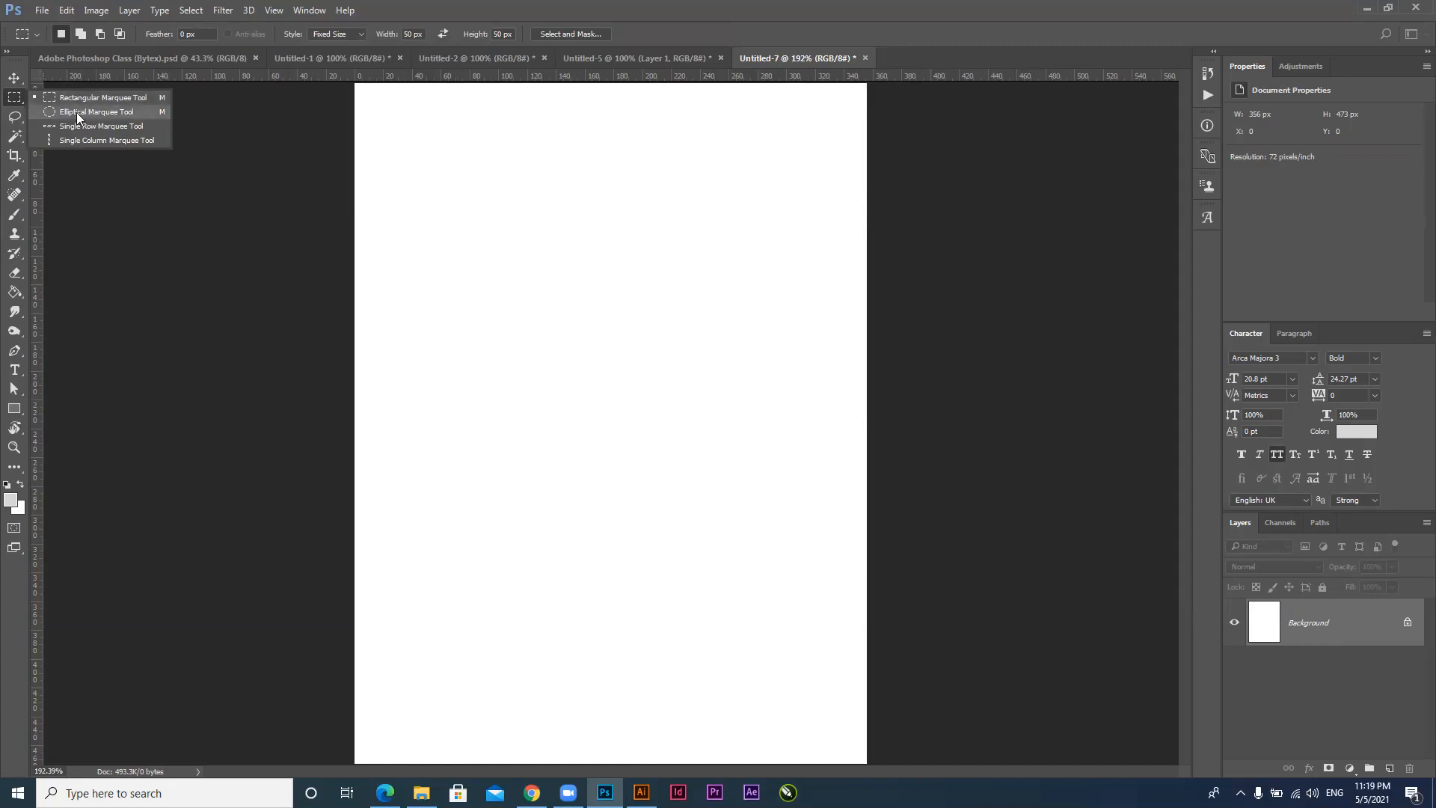
{"action": "left_click", "coordinate": [16, 118]}
{"action": "left_click_drag", "start_coordinate": [17, 120], "coordinate": [70, 124]}
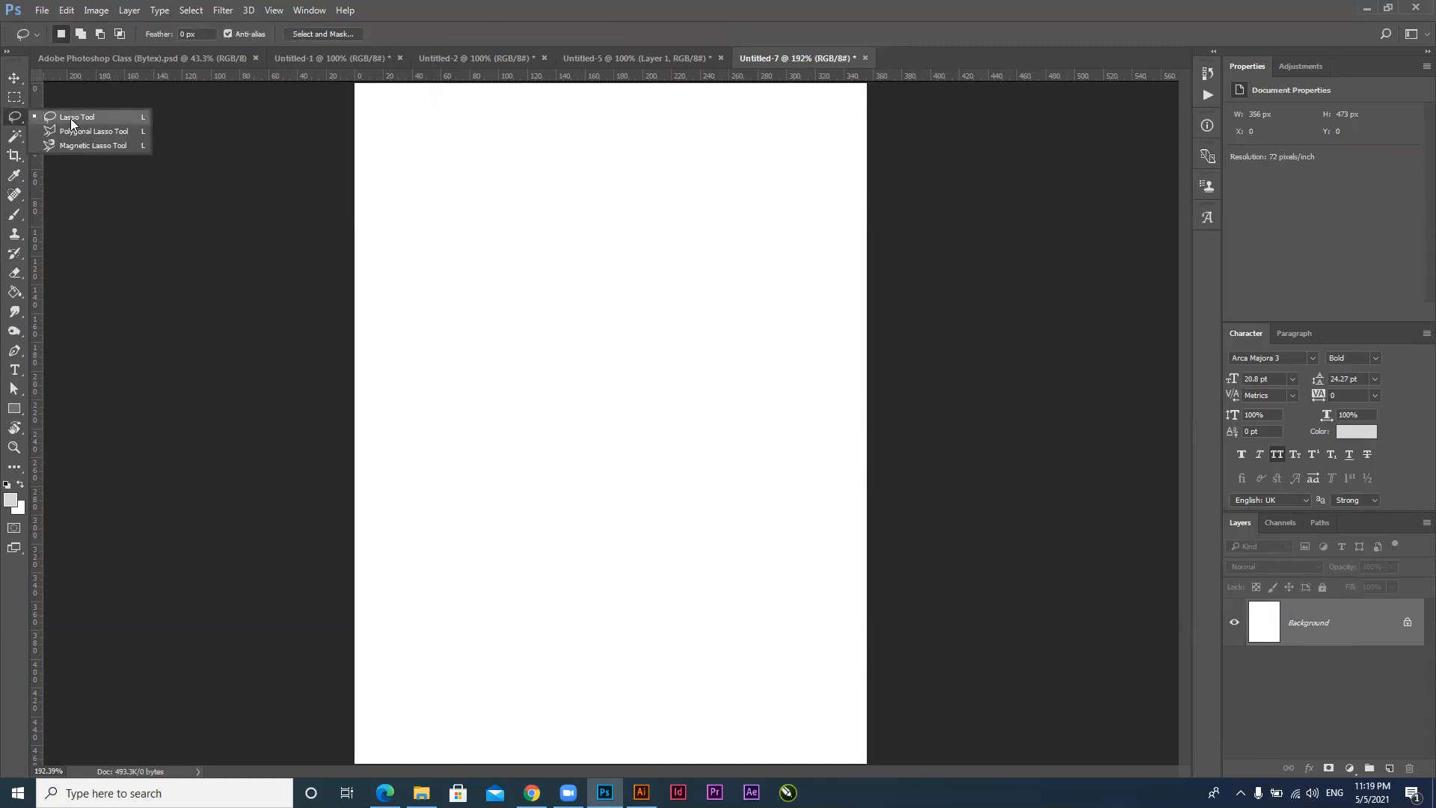
{"action": "left_click_drag", "start_coordinate": [70, 118], "coordinate": [70, 118]}
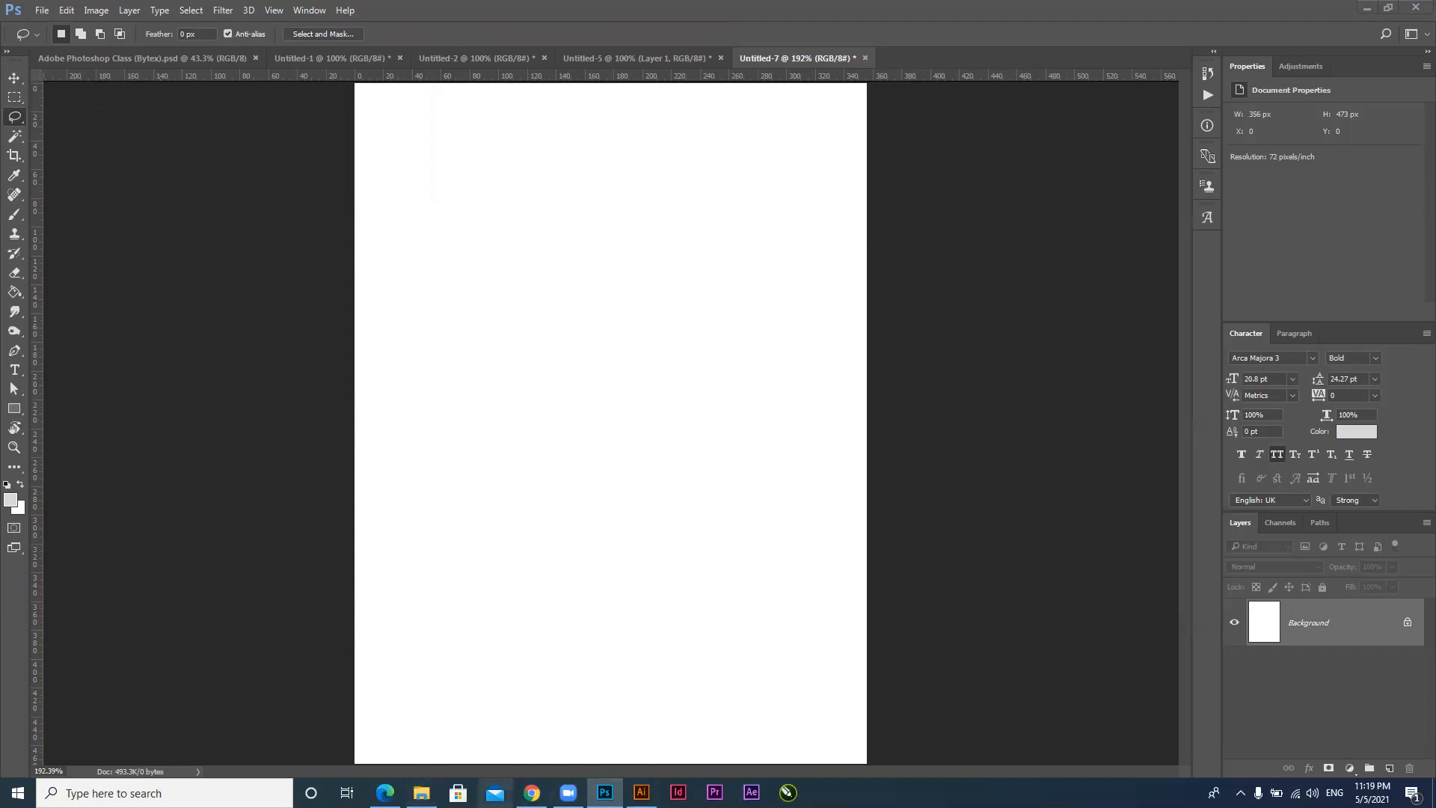
Switch to the browser and look through the related nature photos for a usable picture
{"action": "left_click", "coordinate": [385, 792]}
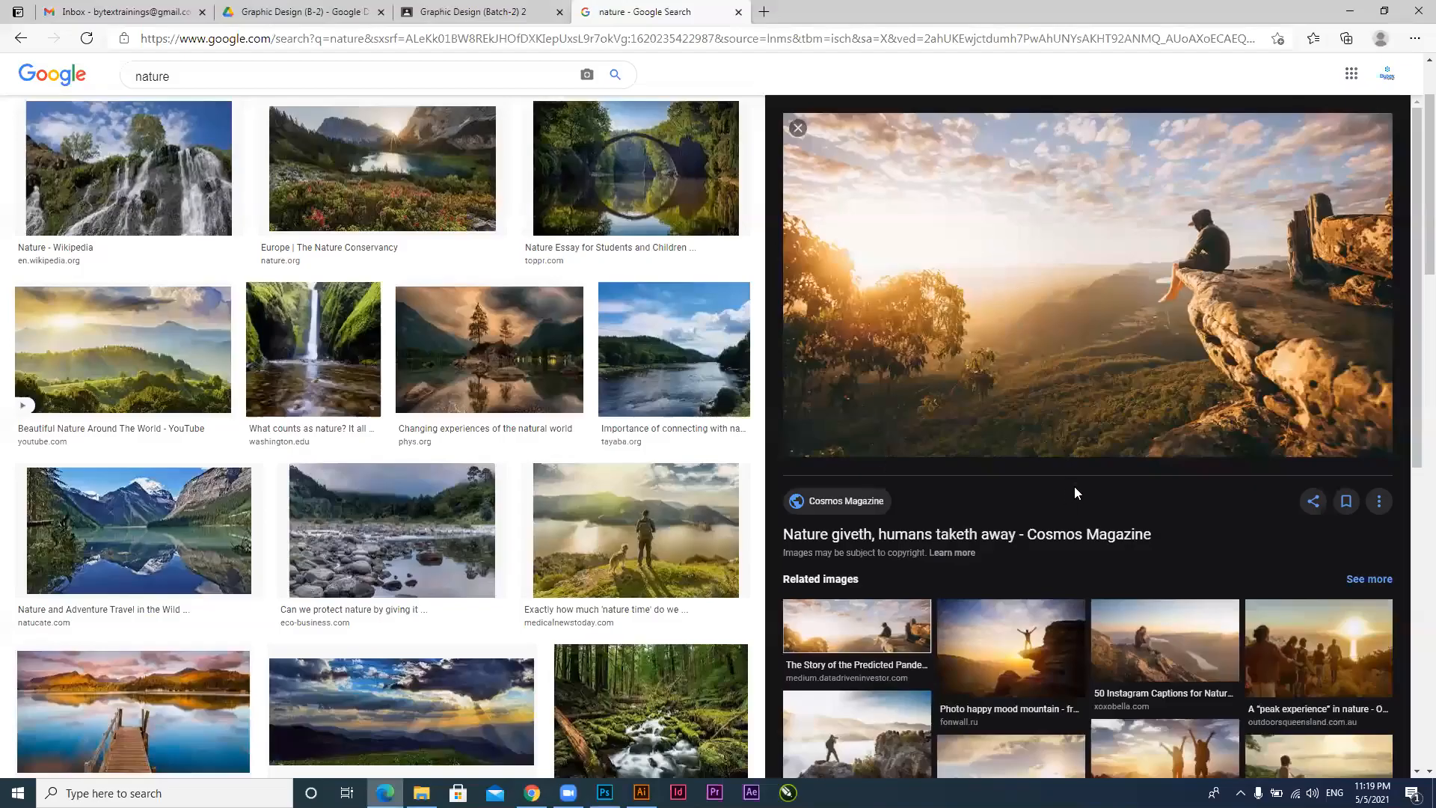
{"action": "right_click", "coordinate": [997, 235]}
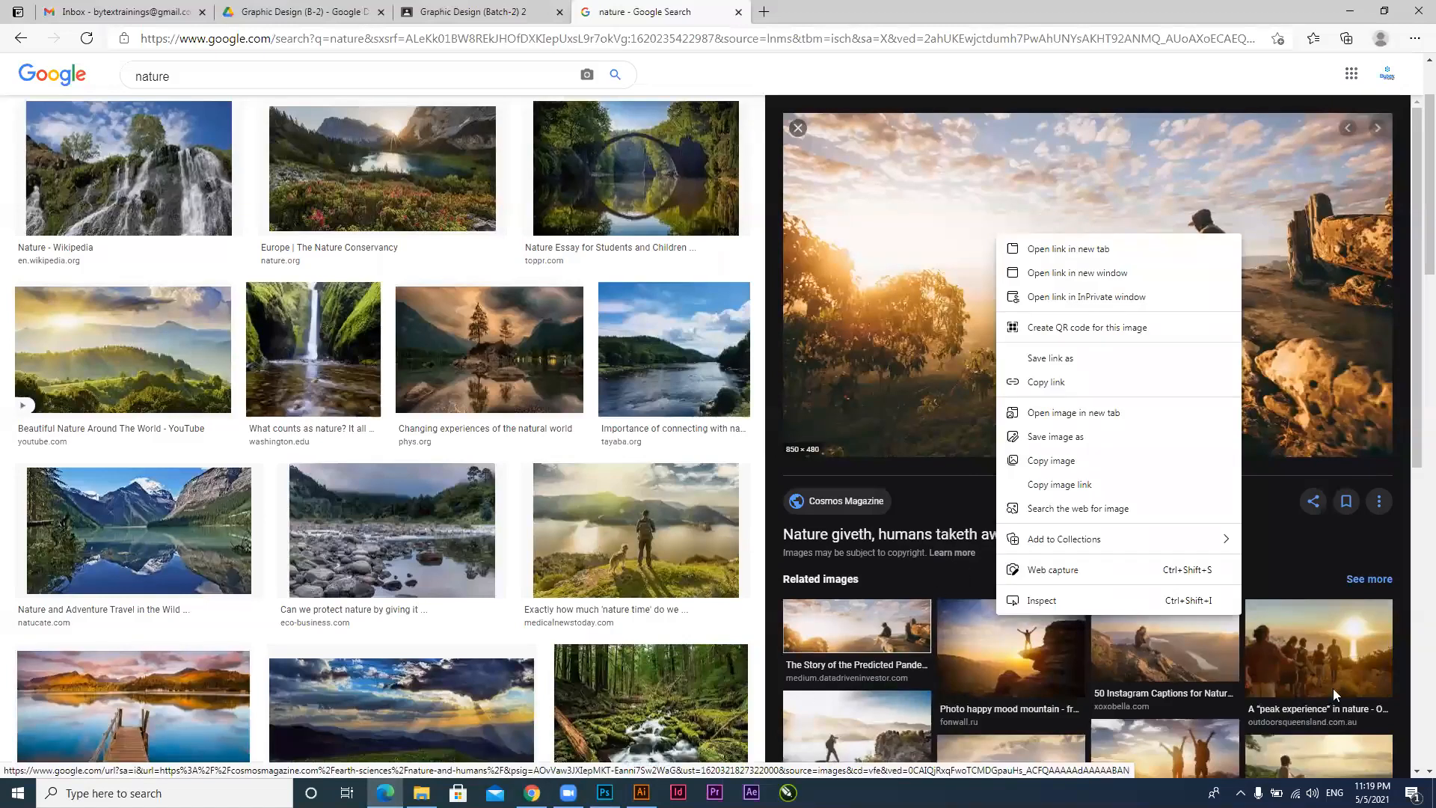
{"action": "left_click", "coordinate": [1284, 592]}
{"action": "scroll", "coordinate": [1227, 576], "scroll_direction": "down", "scroll_amount": 2}
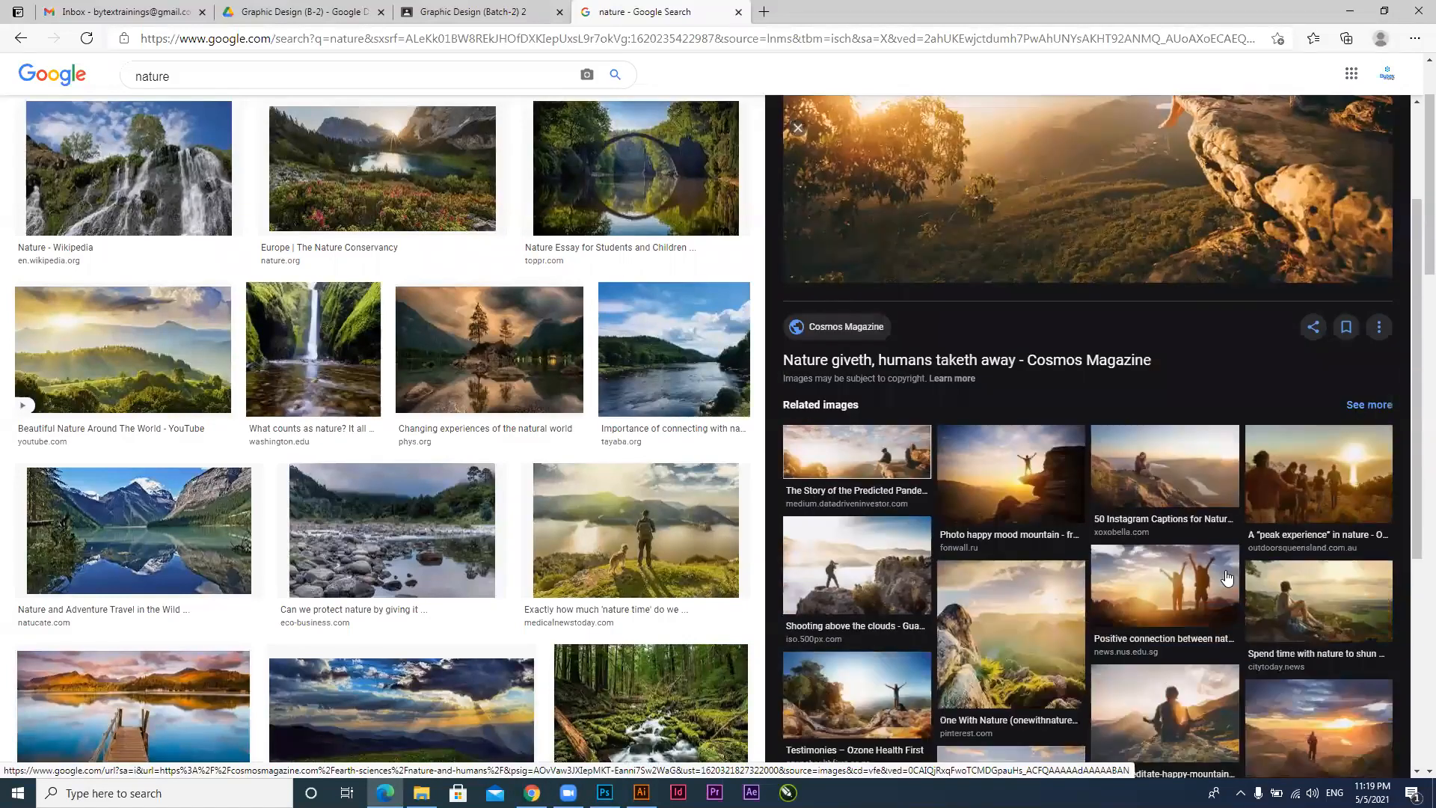
{"action": "scroll", "coordinate": [1225, 569], "scroll_direction": "down", "scroll_amount": 3}
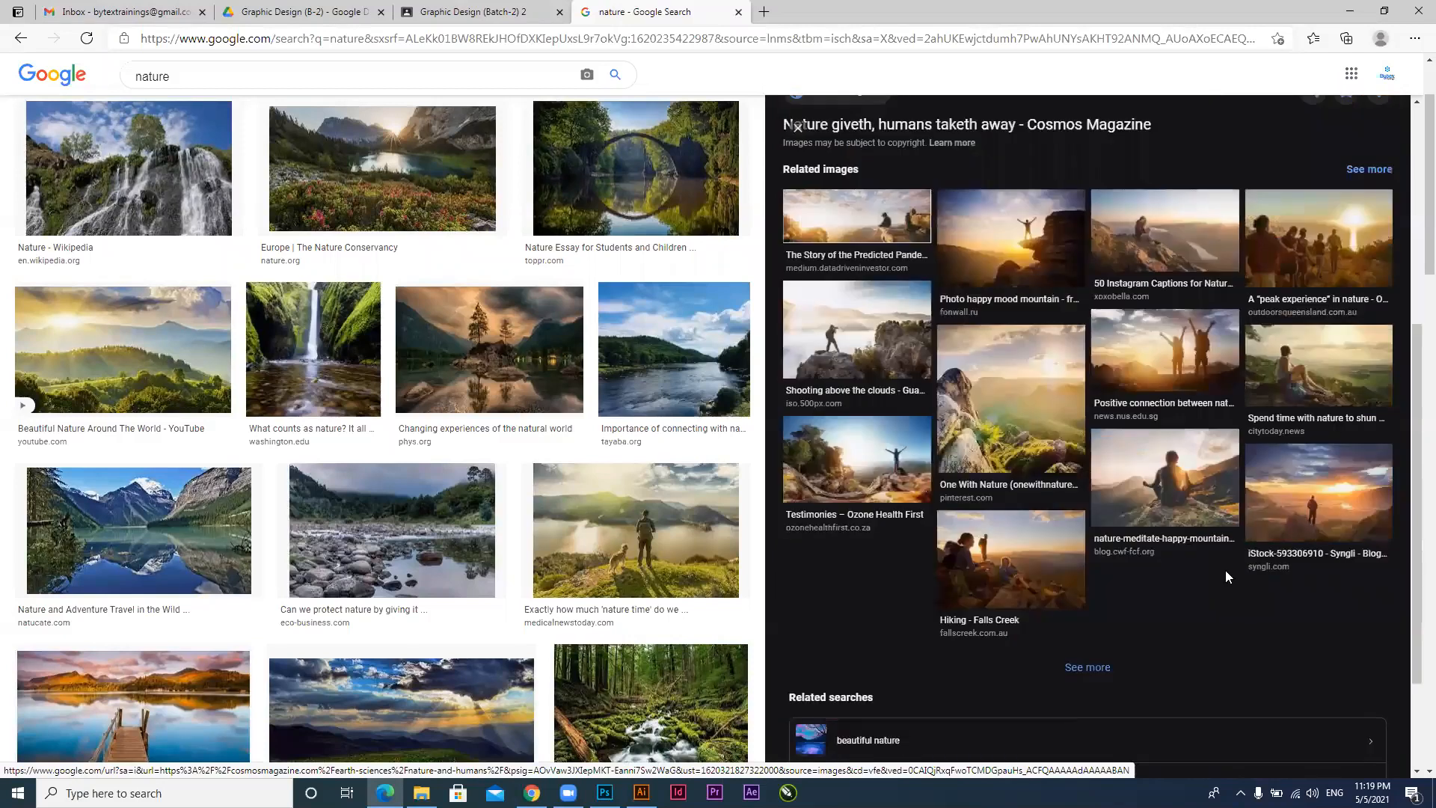
{"action": "scroll", "coordinate": [556, 613], "scroll_direction": "up", "scroll_amount": 2}
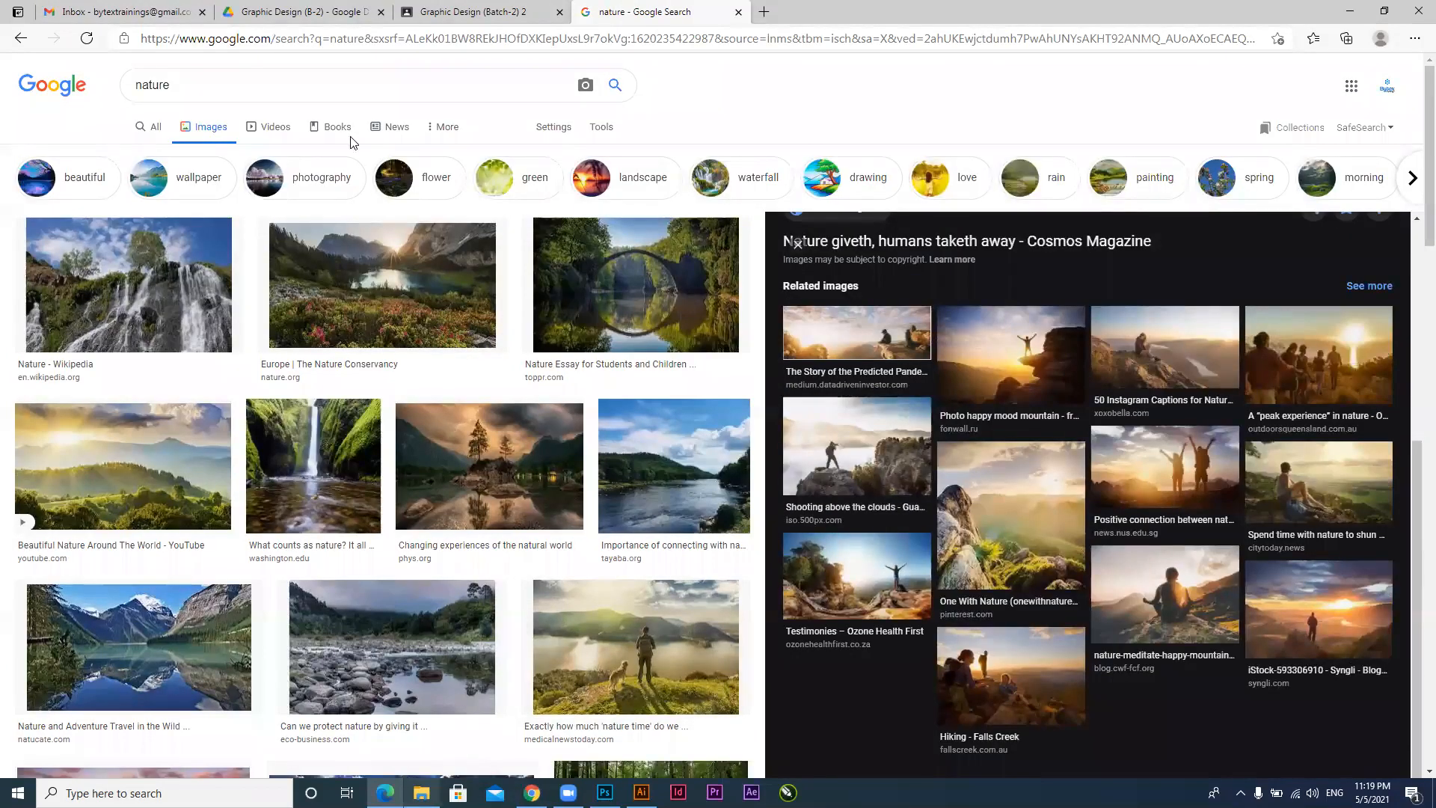
Open the ALI_8920 photo from the course's Images folder as a separate document in Photoshop
{"action": "key", "text": "alt+Tab"}
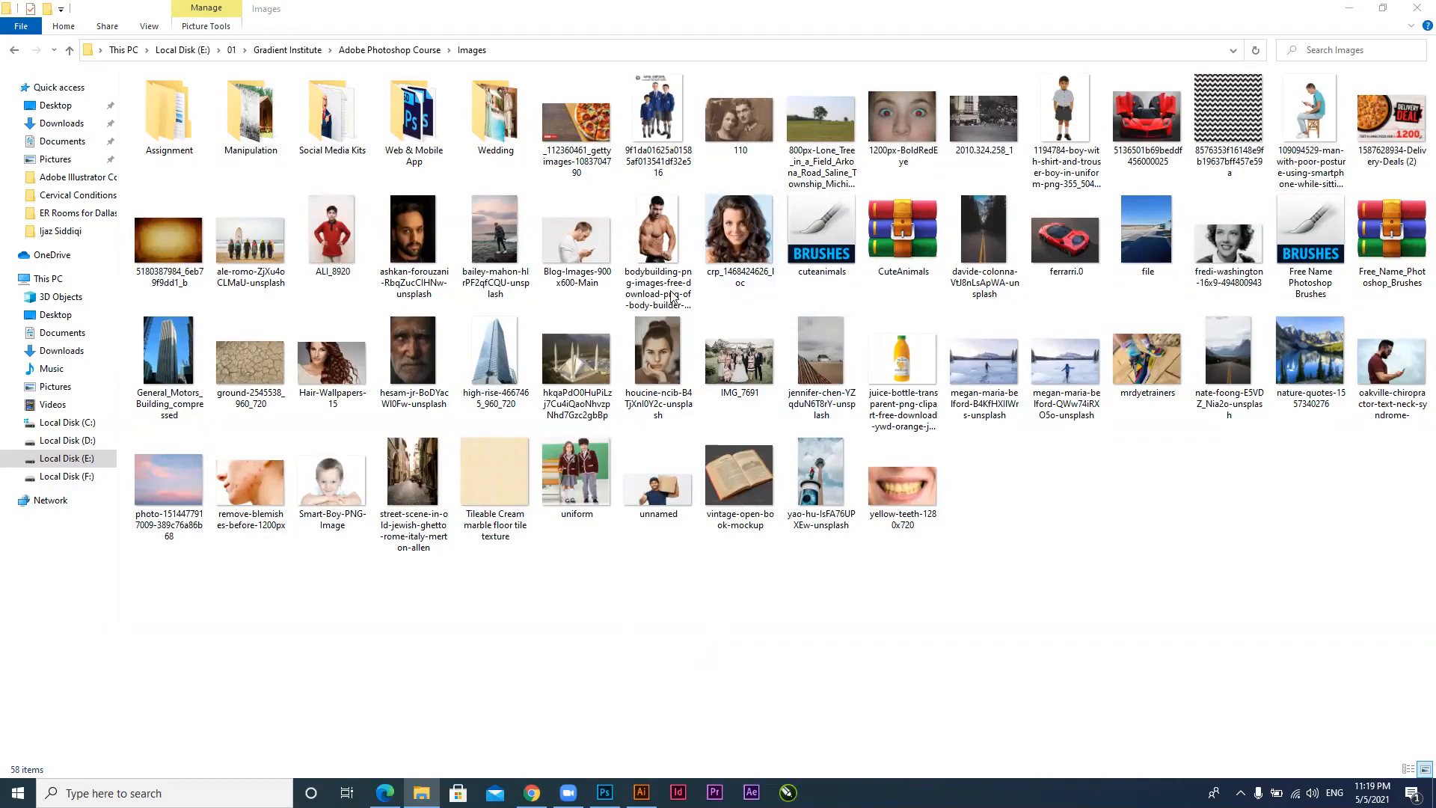
{"action": "left_click", "coordinate": [587, 249]}
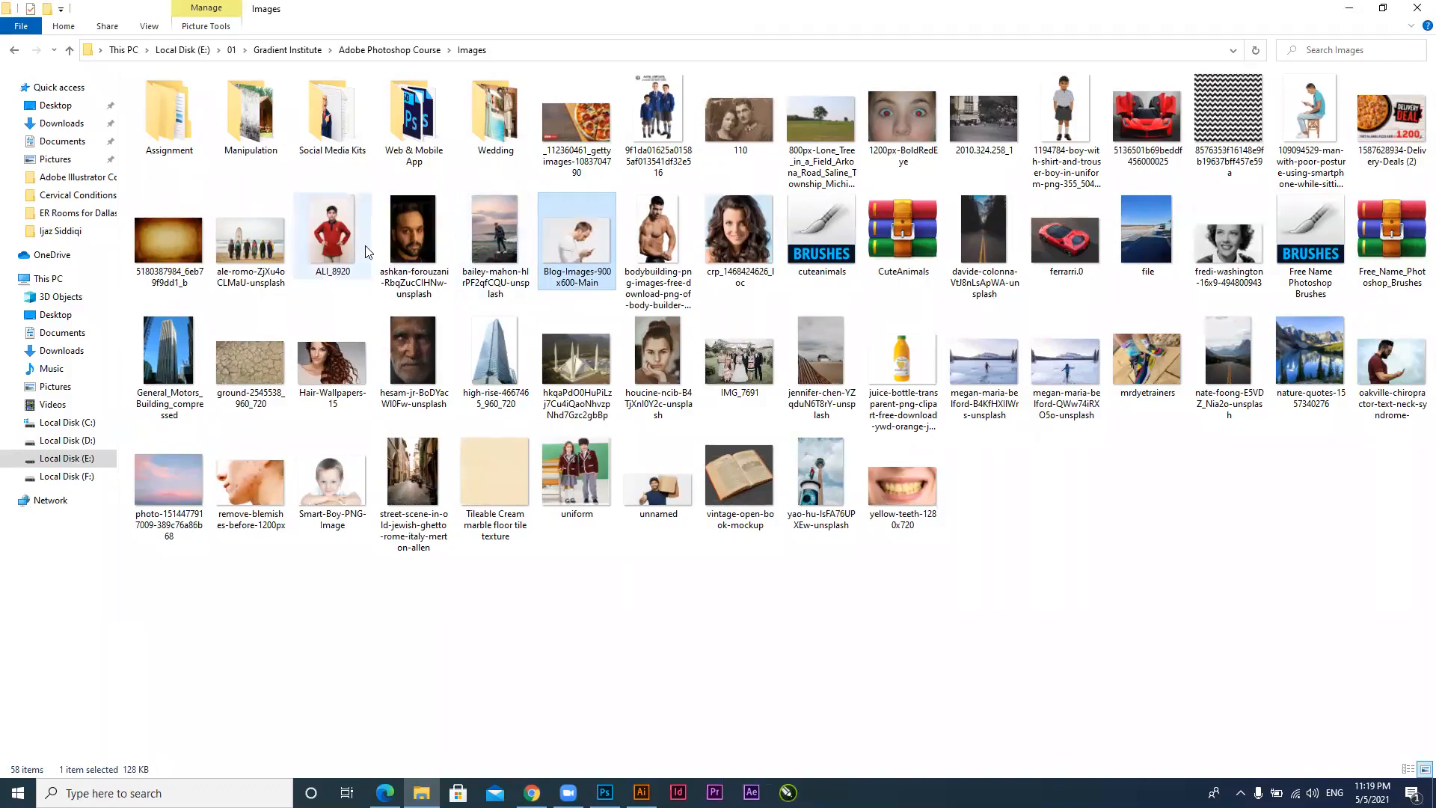
{"action": "left_click", "coordinate": [326, 236]}
{"action": "left_click_drag", "start_coordinate": [329, 228], "coordinate": [587, 46]}
{"action": "left_click_drag", "start_coordinate": [950, 56], "coordinate": [950, 57]}
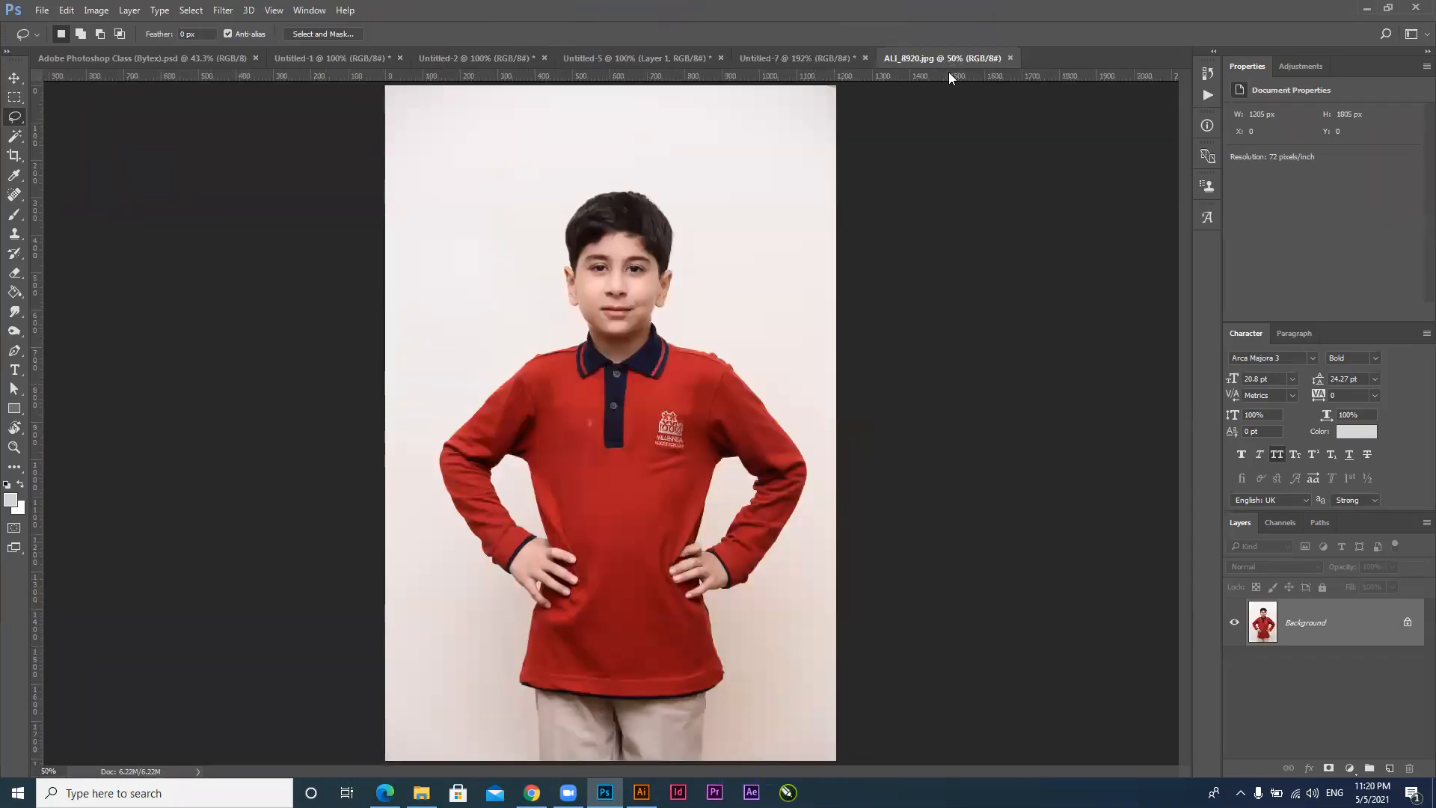
Place the ALI_8920 photo from the Images folder into the Untitled-7 document, and delete the placed layer
{"action": "key", "text": "alt+Tab"}
{"action": "left_click_drag", "start_coordinate": [333, 270], "coordinate": [640, 374]}
{"action": "key", "text": "alt+Tab"}
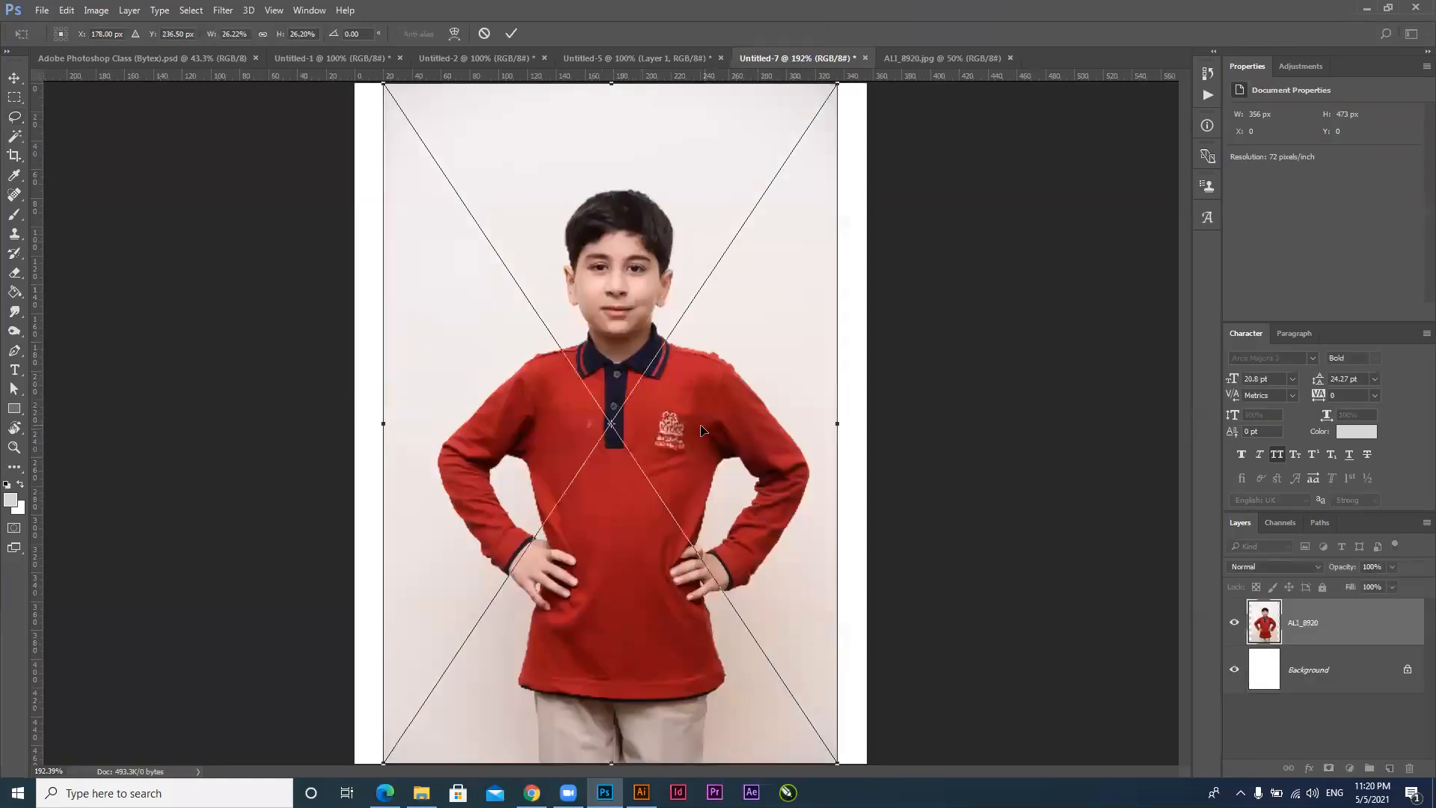
{"action": "key", "text": "l"}
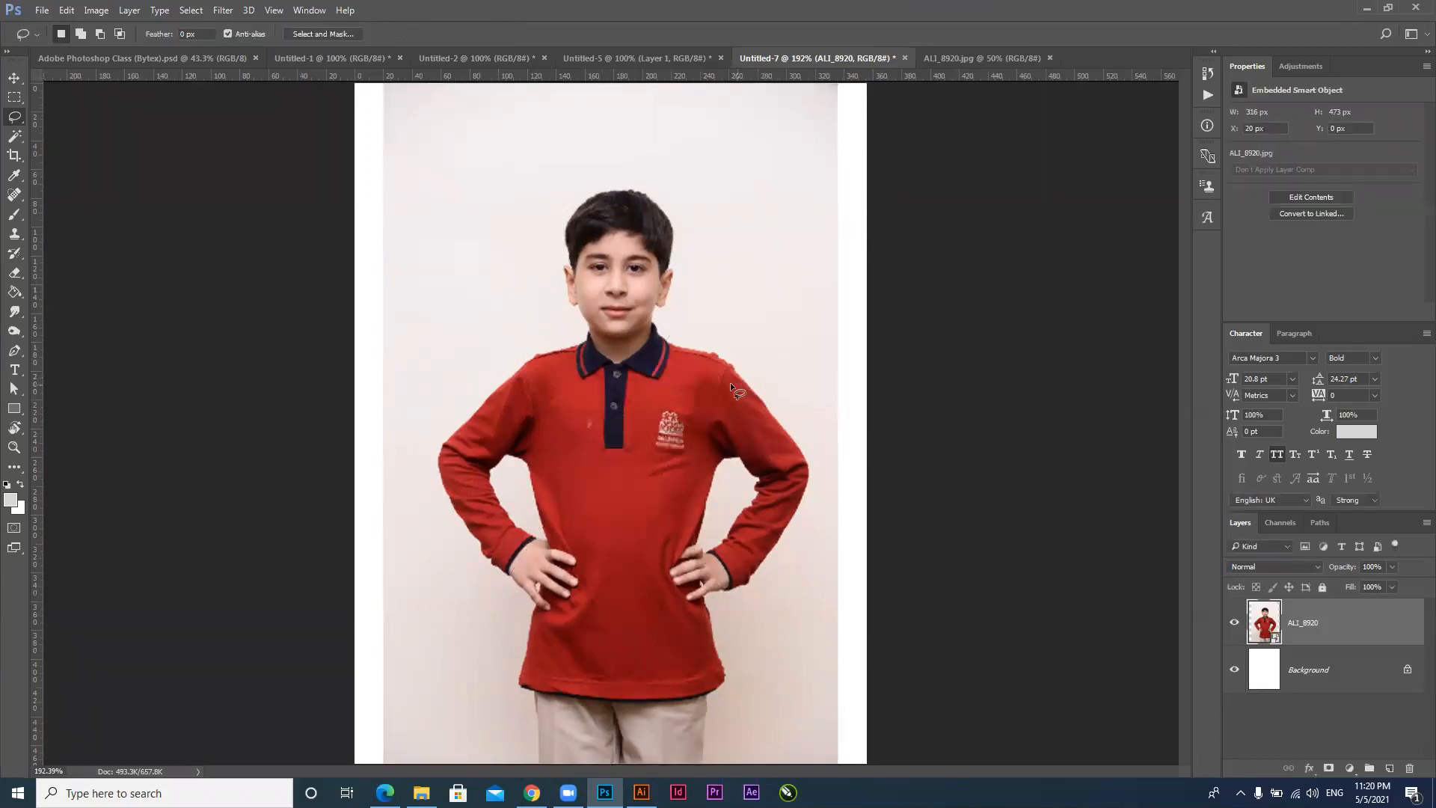
{"action": "left_click", "coordinate": [14, 78]}
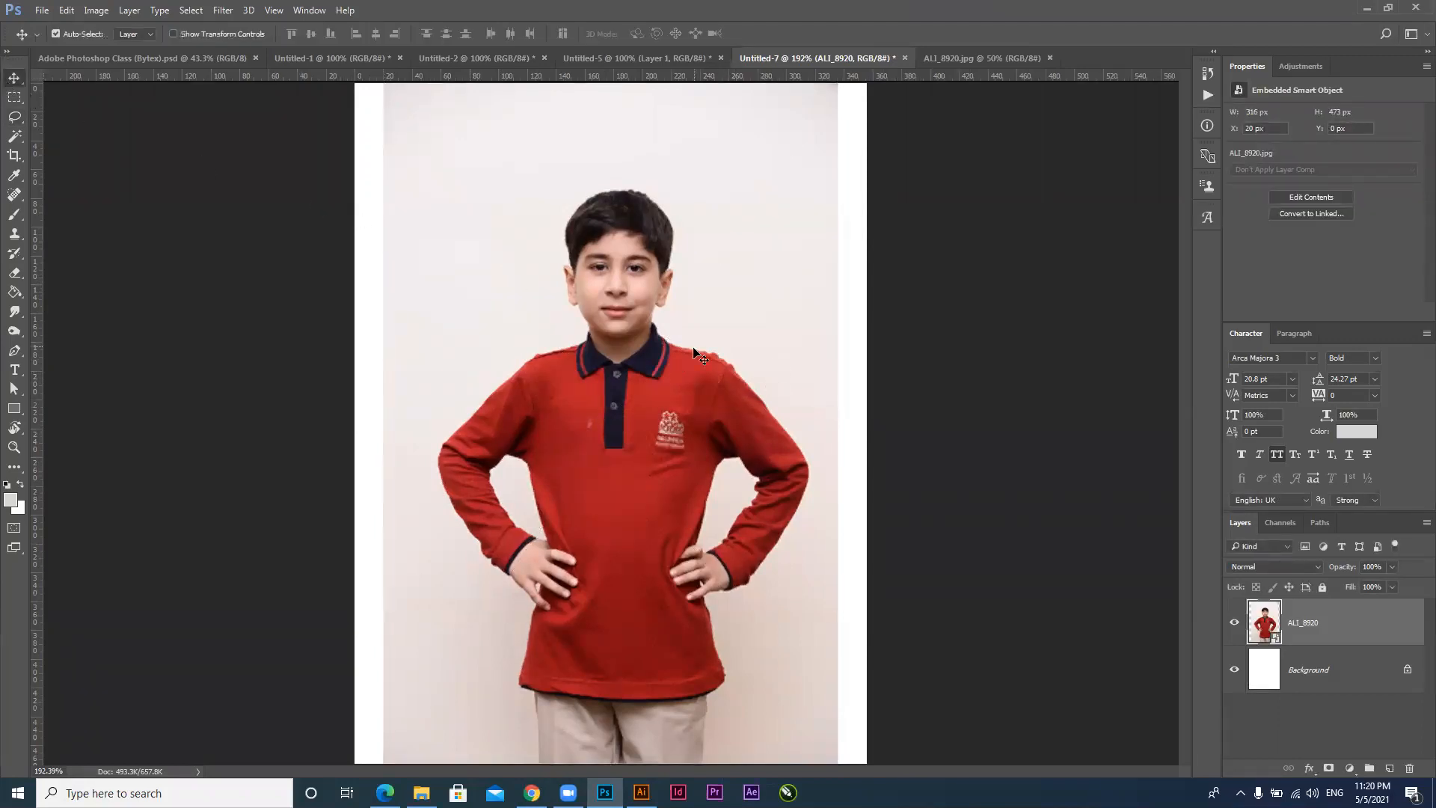
{"action": "key", "text": "Delete"}
Return to the ALI_8920.jpg document and reset the foreground and background colours to their defaults
{"action": "left_click", "coordinate": [947, 57]}
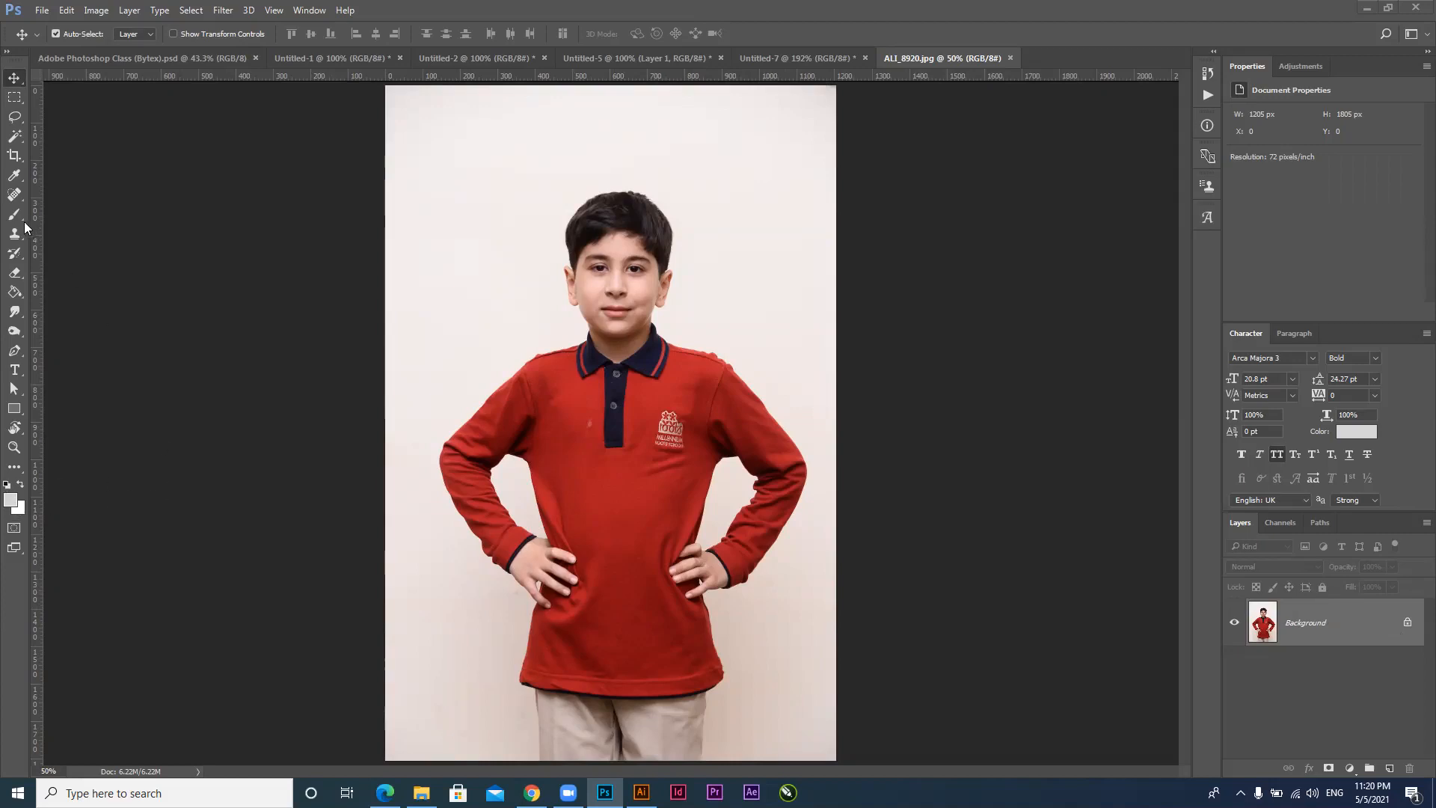
{"action": "left_click", "coordinate": [8, 486]}
Set the Rectangular Marquee style to Normal, draw a tall selection over the boy's head and torso, and clear it
{"action": "left_click", "coordinate": [15, 97]}
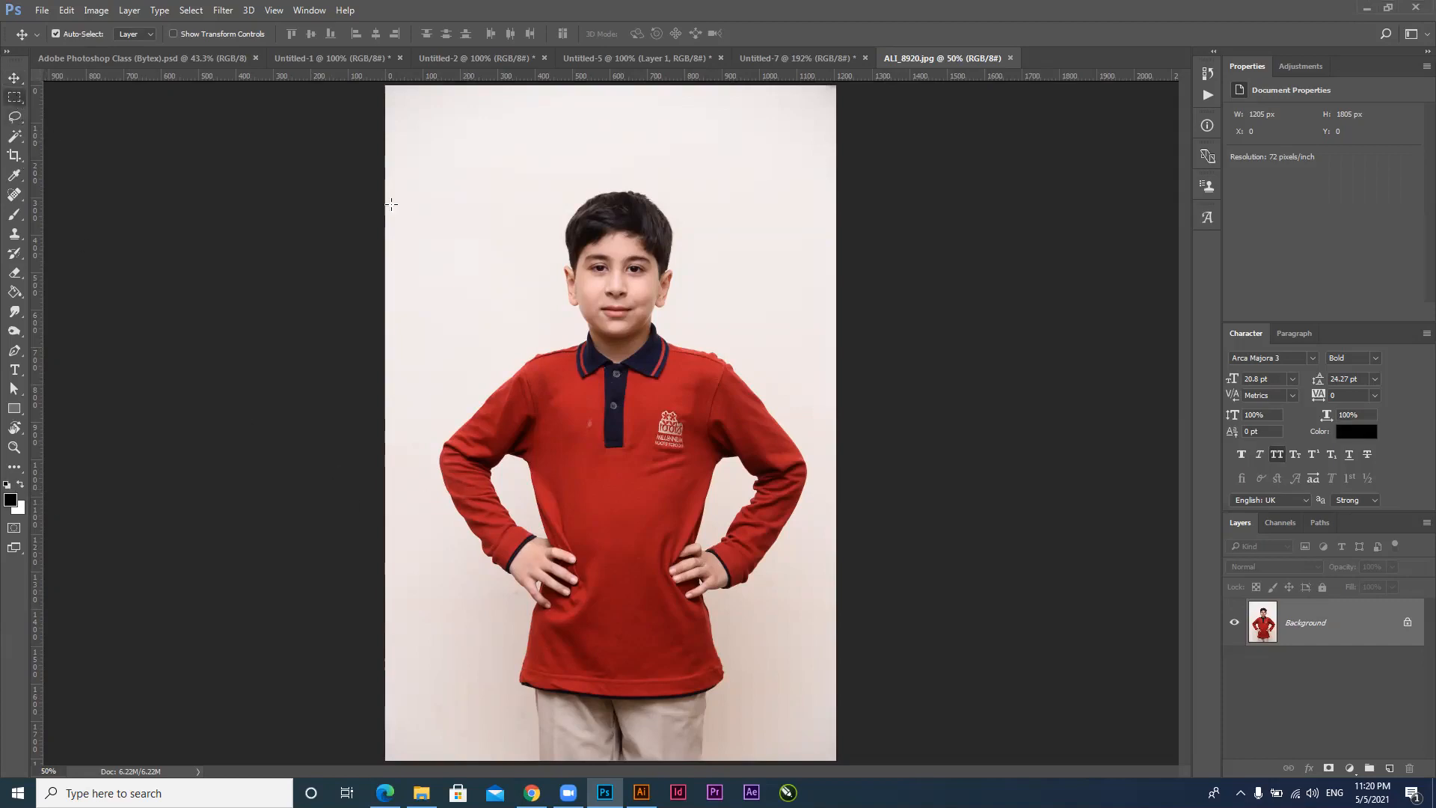
{"action": "left_click_drag", "start_coordinate": [715, 562], "coordinate": [755, 629]}
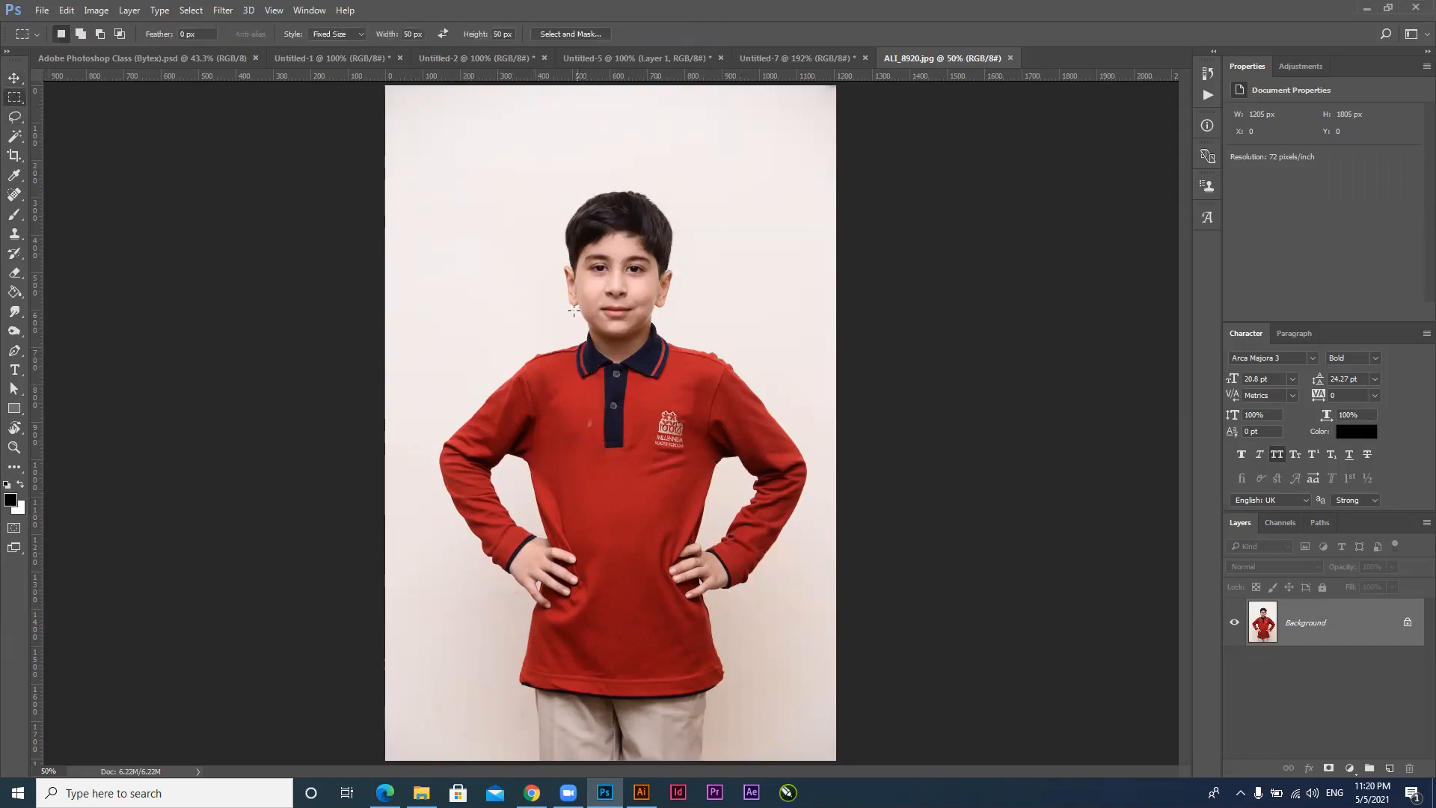
{"action": "left_click", "coordinate": [337, 34]}
{"action": "left_click", "coordinate": [329, 43]}
{"action": "left_click", "coordinate": [641, 420]}
{"action": "left_click_drag", "start_coordinate": [495, 157], "coordinate": [735, 653]}
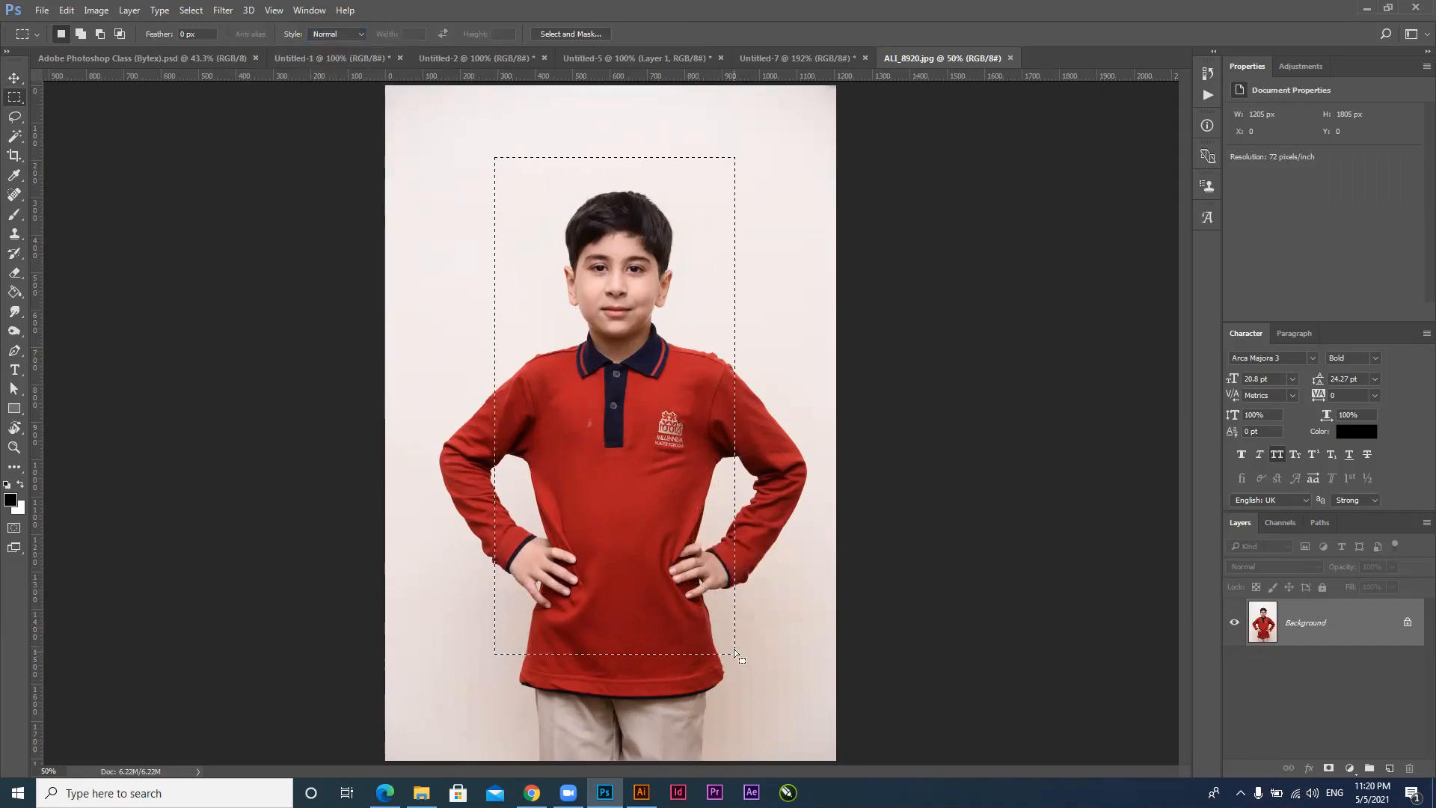
{"action": "left_click", "coordinate": [718, 628]}
Trace the boy's head and neck down to the collar with the Lasso tool and cut them from the background layer
{"action": "left_click_drag", "start_coordinate": [15, 117], "coordinate": [84, 118]}
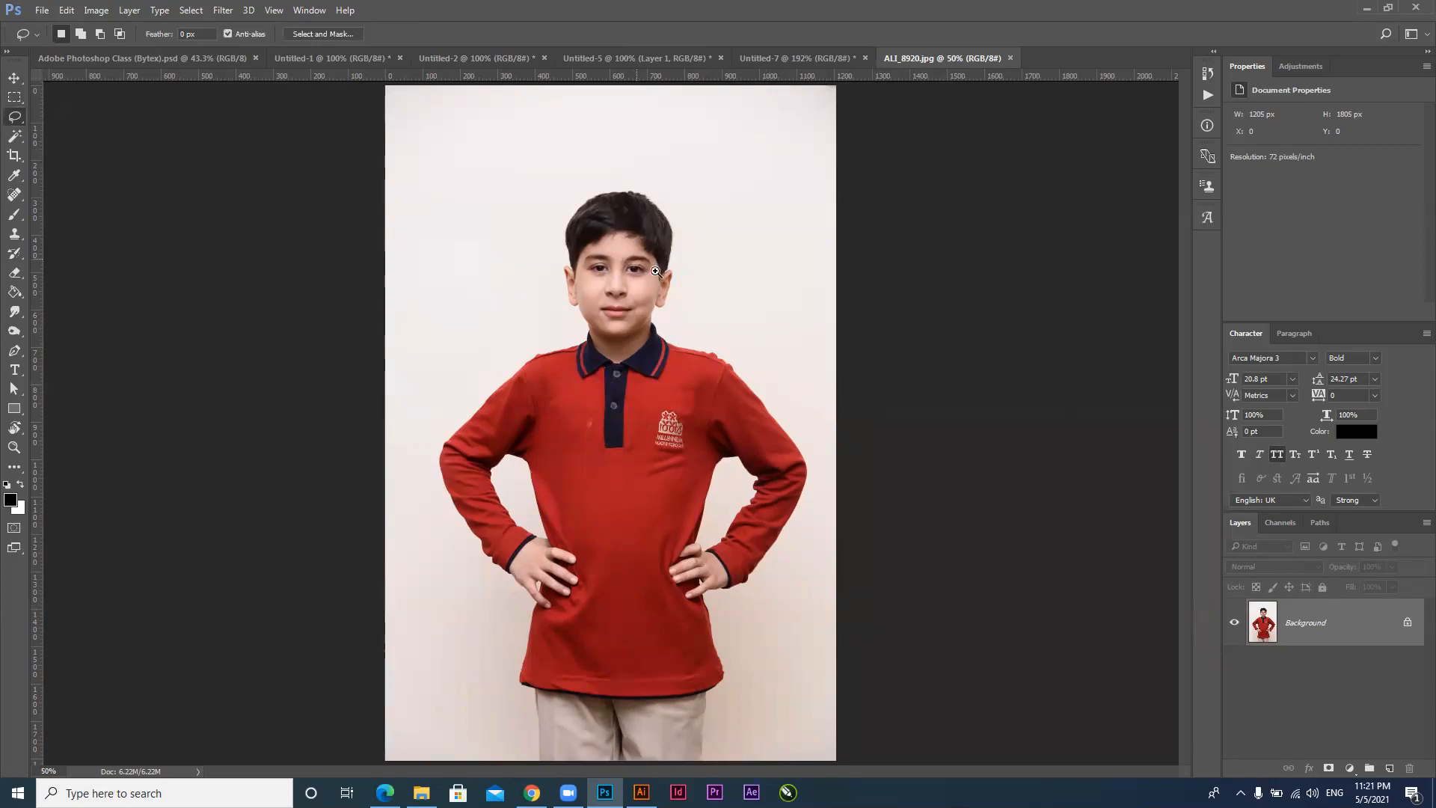
{"action": "scroll", "coordinate": [686, 301], "scroll_direction": "up", "scroll_amount": 1}
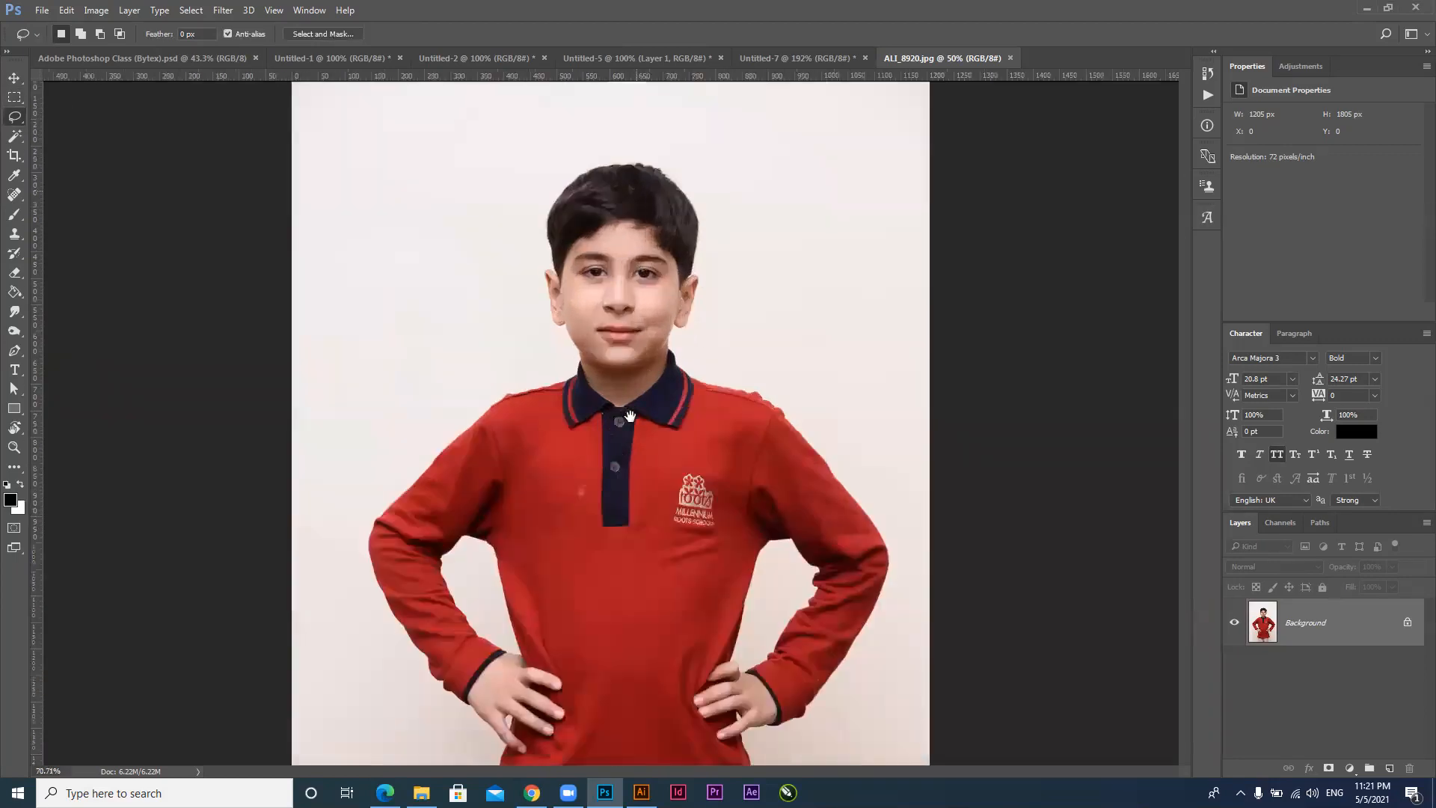
{"action": "scroll", "coordinate": [629, 416], "scroll_direction": "up", "scroll_amount": 1}
{"action": "left_click_drag", "start_coordinate": [466, 513], "coordinate": [468, 497]}
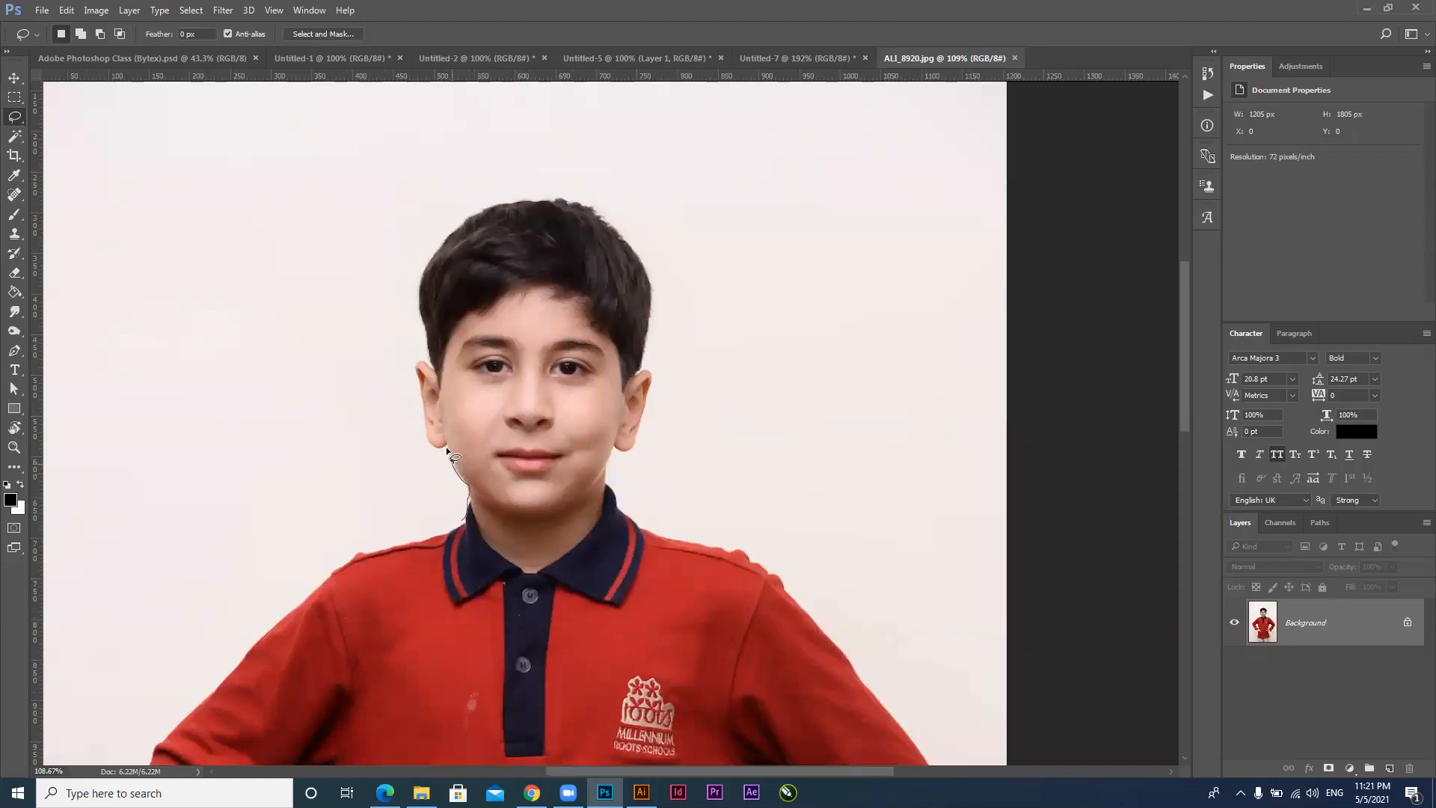
{"action": "mouse_move", "coordinate": [443, 446]}
{"action": "left_mouse_down"}
{"action": "mouse_move", "coordinate": [415, 369]}
{"action": "mouse_move", "coordinate": [422, 276]}
{"action": "mouse_move", "coordinate": [460, 222]}
{"action": "mouse_move", "coordinate": [539, 198]}
{"action": "mouse_move", "coordinate": [618, 220]}
{"action": "mouse_move", "coordinate": [645, 255]}
{"action": "mouse_move", "coordinate": [641, 371]}
{"action": "mouse_move", "coordinate": [655, 383]}
{"action": "mouse_move", "coordinate": [647, 430]}
{"action": "mouse_move", "coordinate": [628, 455]}
{"action": "mouse_move", "coordinate": [614, 448]}
{"action": "mouse_move", "coordinate": [605, 512]}
{"action": "mouse_move", "coordinate": [529, 576]}
{"action": "mouse_move", "coordinate": [465, 516]}
{"action": "left_mouse_up"}
{"action": "key", "text": "ctrl+BackSpace"}
{"action": "key", "text": "ctrl+d"}
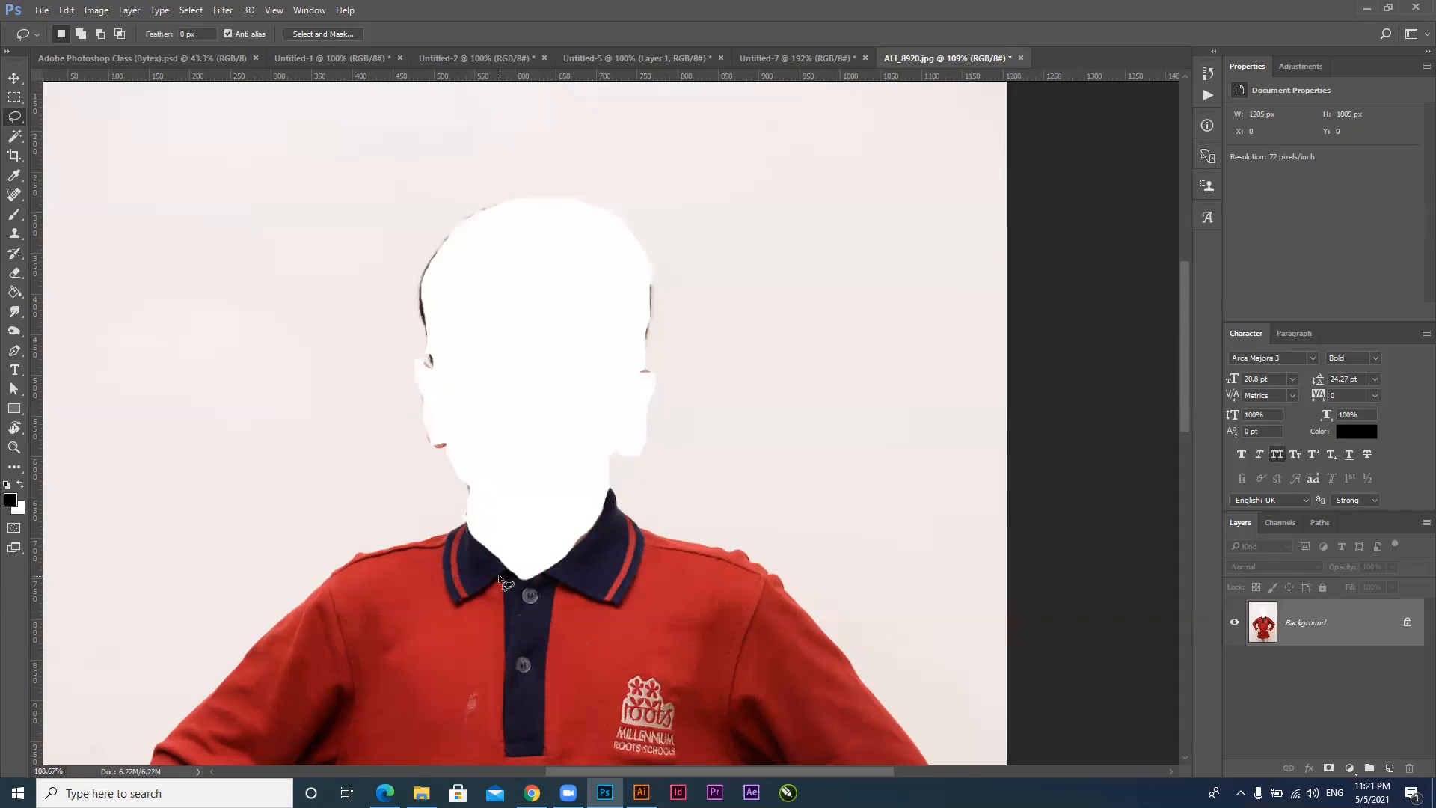
Paste the cut head as a new layer and move it over the blank head area
{"action": "key", "text": "ctrl+v"}
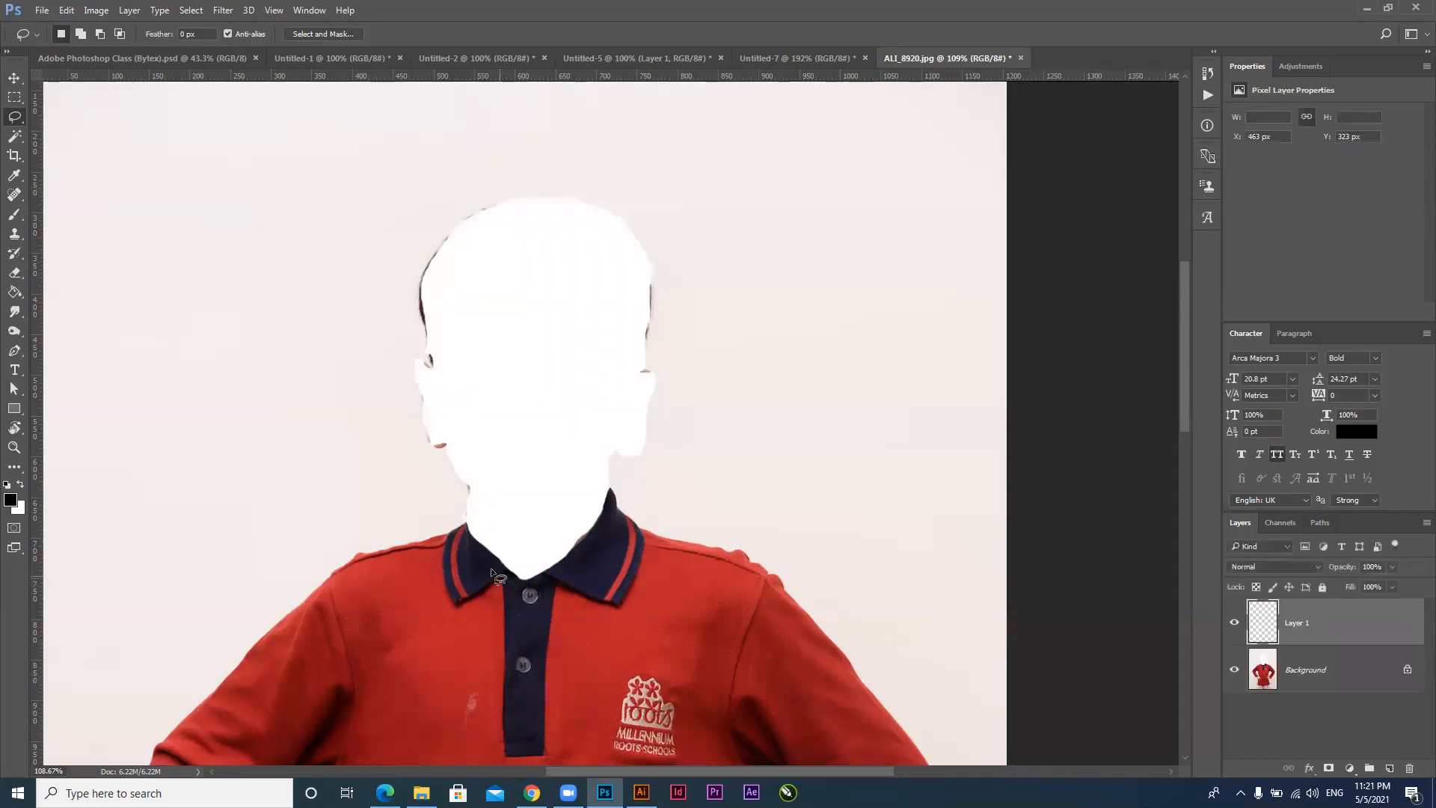
{"action": "left_click", "coordinate": [14, 77]}
{"action": "left_click_drag", "start_coordinate": [563, 463], "coordinate": [573, 433]}
Scale the head layer to about 151% with Free Transform and align its neck with the shirt collar
{"action": "key", "text": "ctrl"}
{"action": "key", "text": "ctrl+t"}
{"action": "left_click_drag", "start_coordinate": [656, 583], "coordinate": [719, 684]}
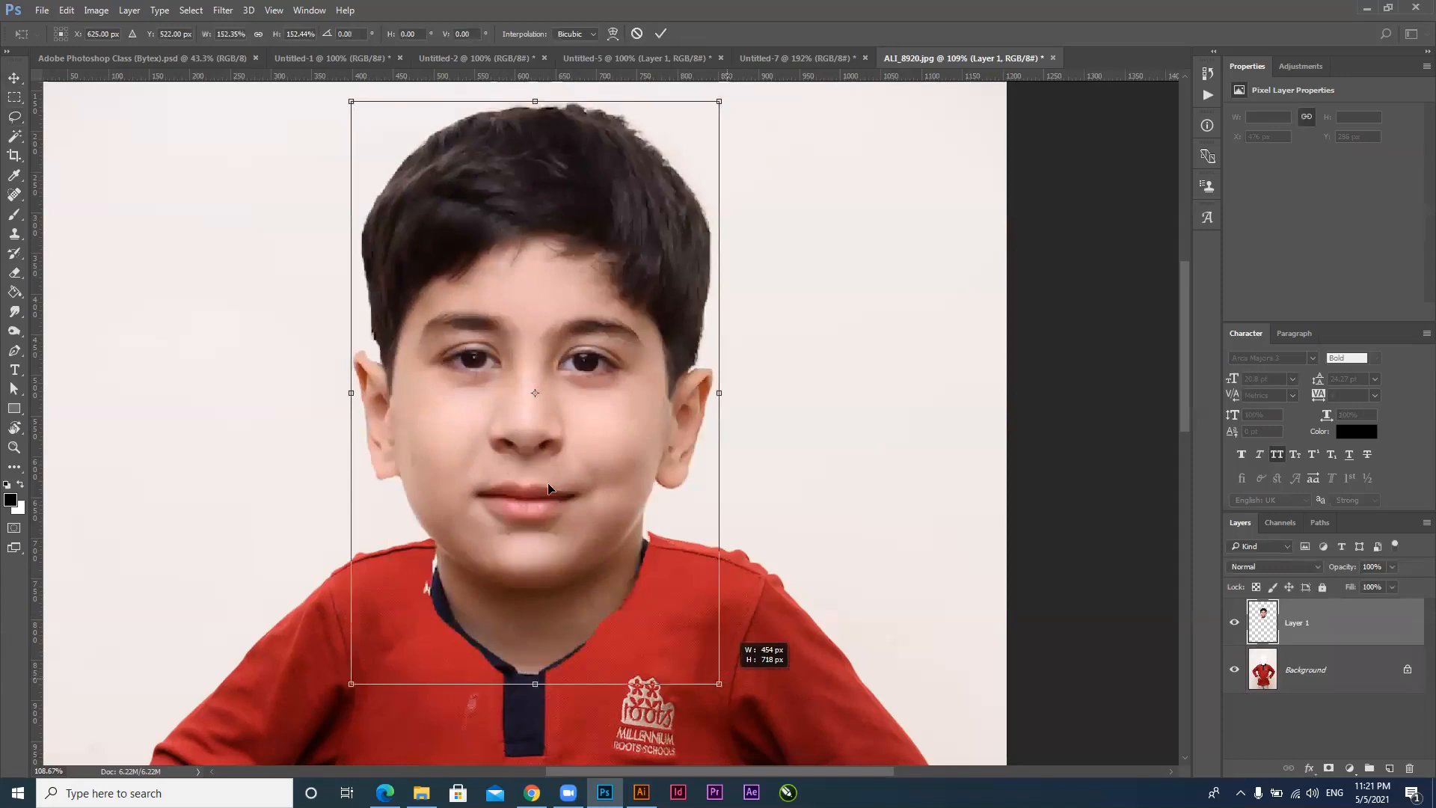
{"action": "left_click_drag", "start_coordinate": [548, 553], "coordinate": [546, 488]}
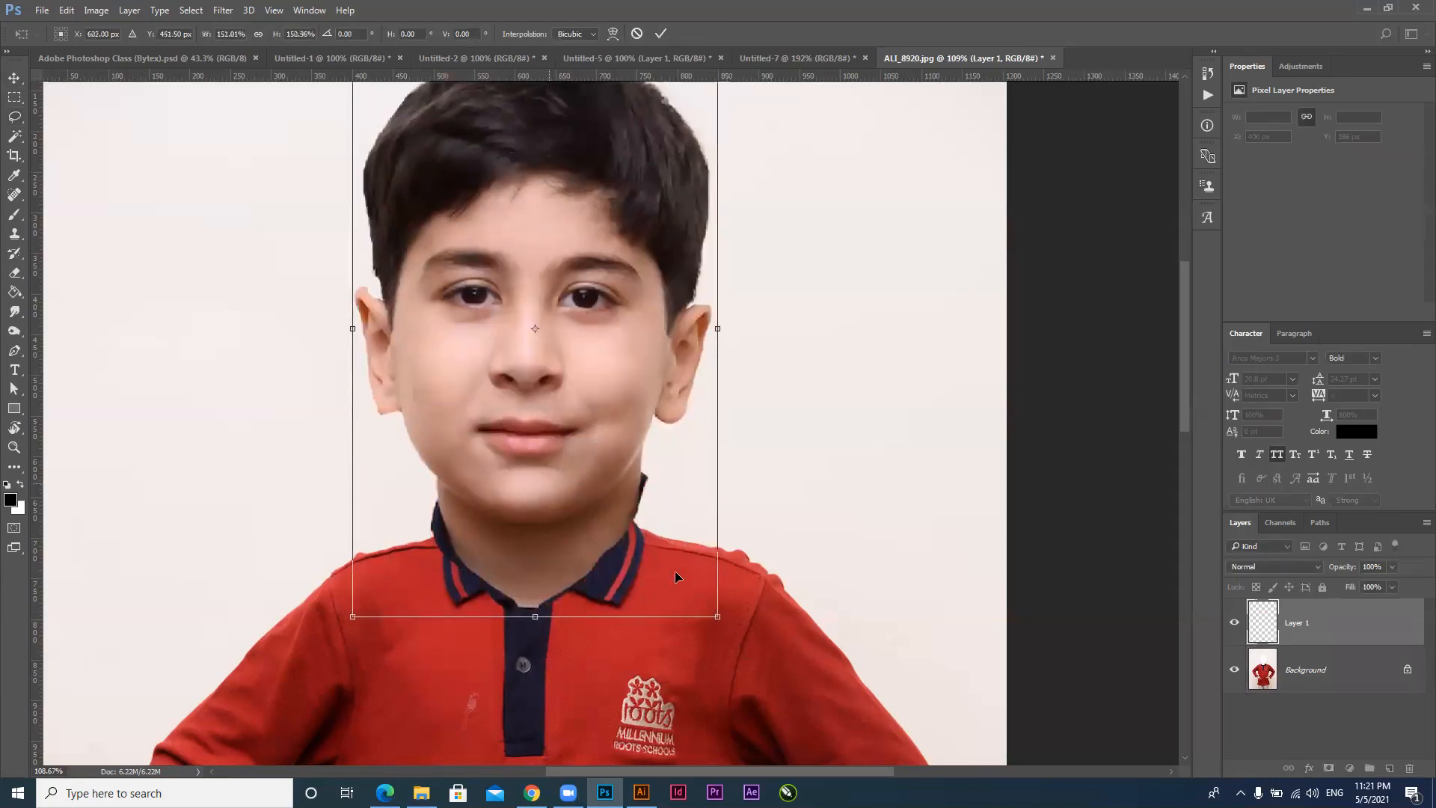
{"action": "scroll", "coordinate": [638, 568], "scroll_direction": "down", "scroll_amount": 3}
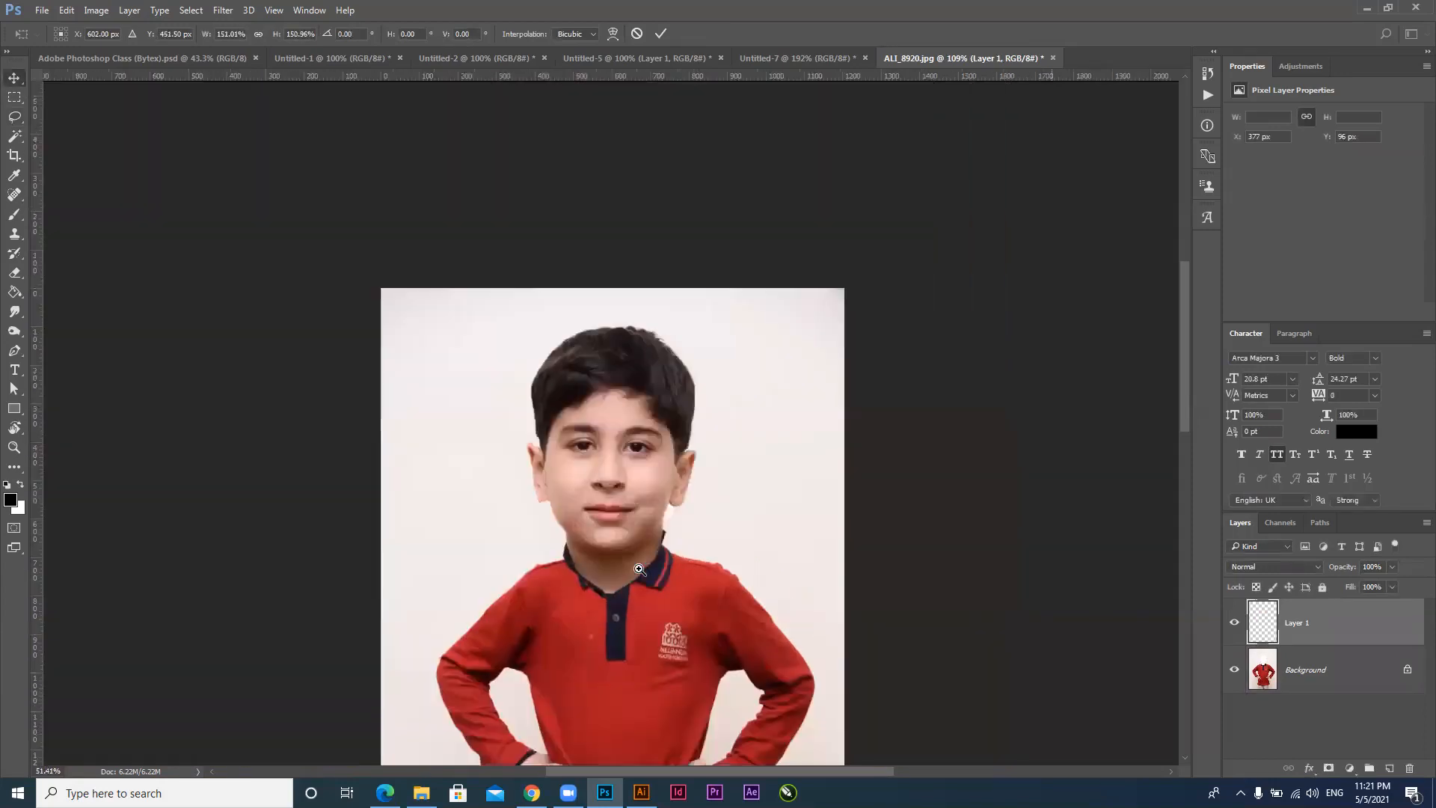
{"action": "scroll", "coordinate": [639, 568], "scroll_direction": "down", "scroll_amount": 4}
{"action": "key", "text": "Return"}
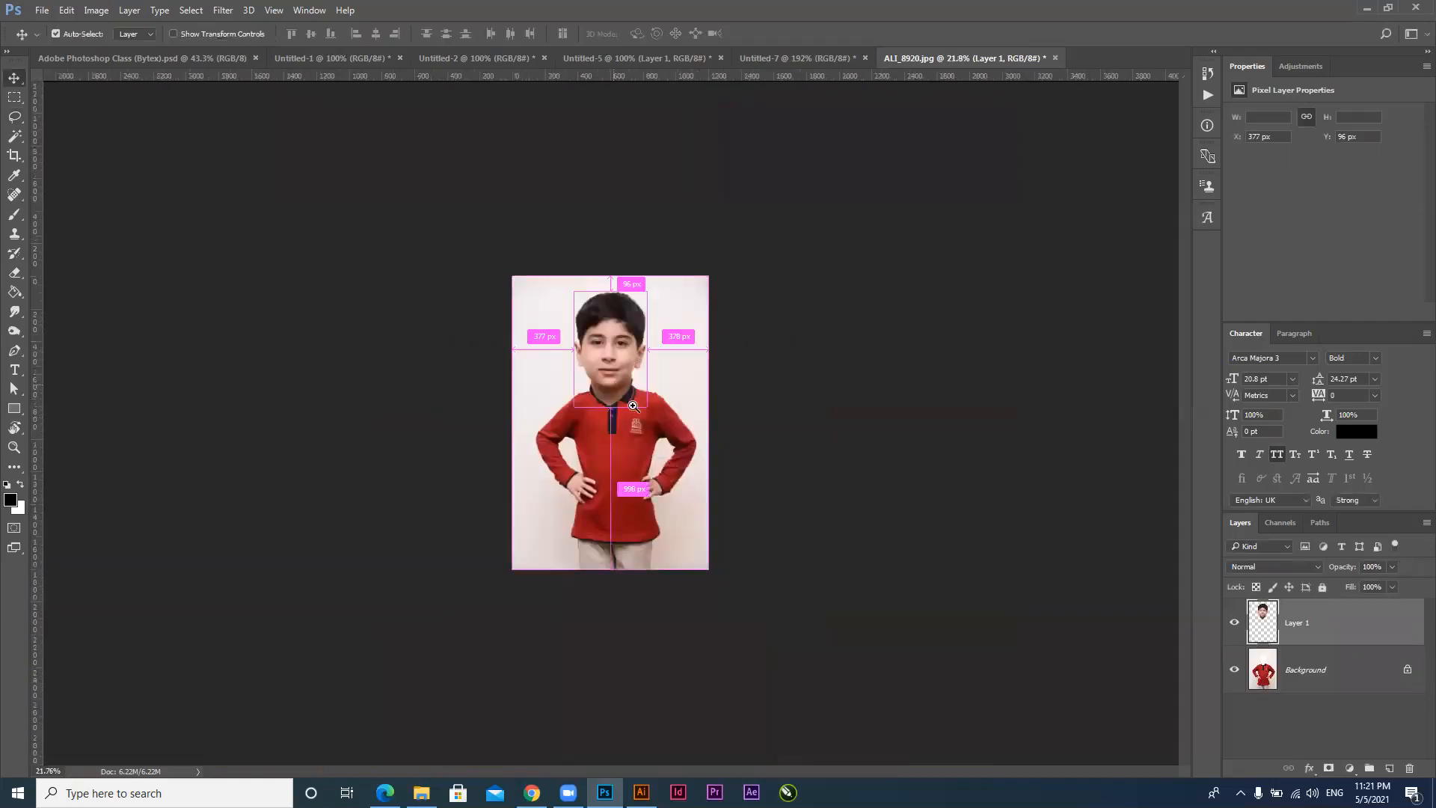
{"action": "scroll", "coordinate": [633, 405], "scroll_direction": "up", "scroll_amount": 3}
{"action": "scroll", "coordinate": [691, 471], "scroll_direction": "up", "scroll_amount": 3}
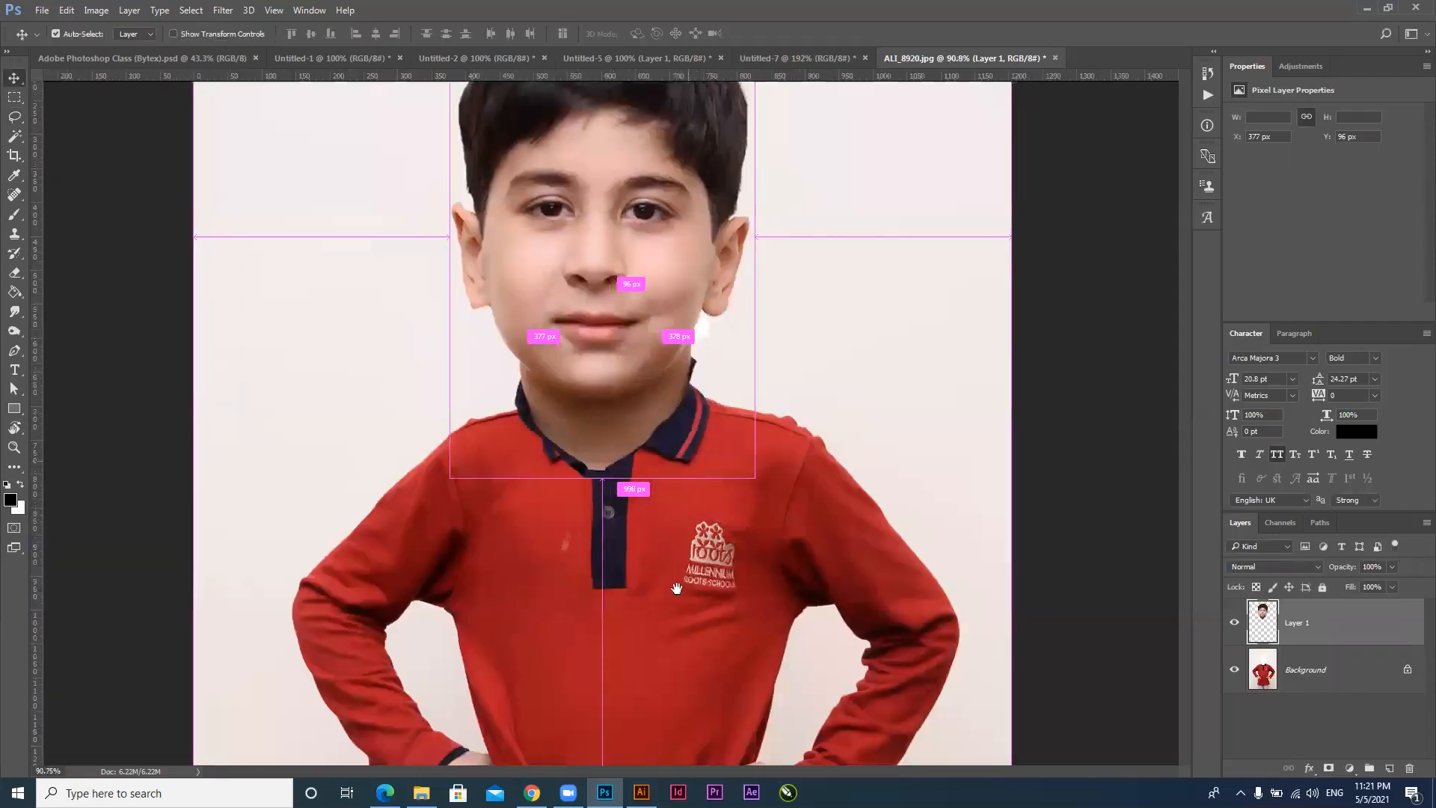
{"action": "left_click_drag", "start_coordinate": [662, 431], "coordinate": [676, 588]}
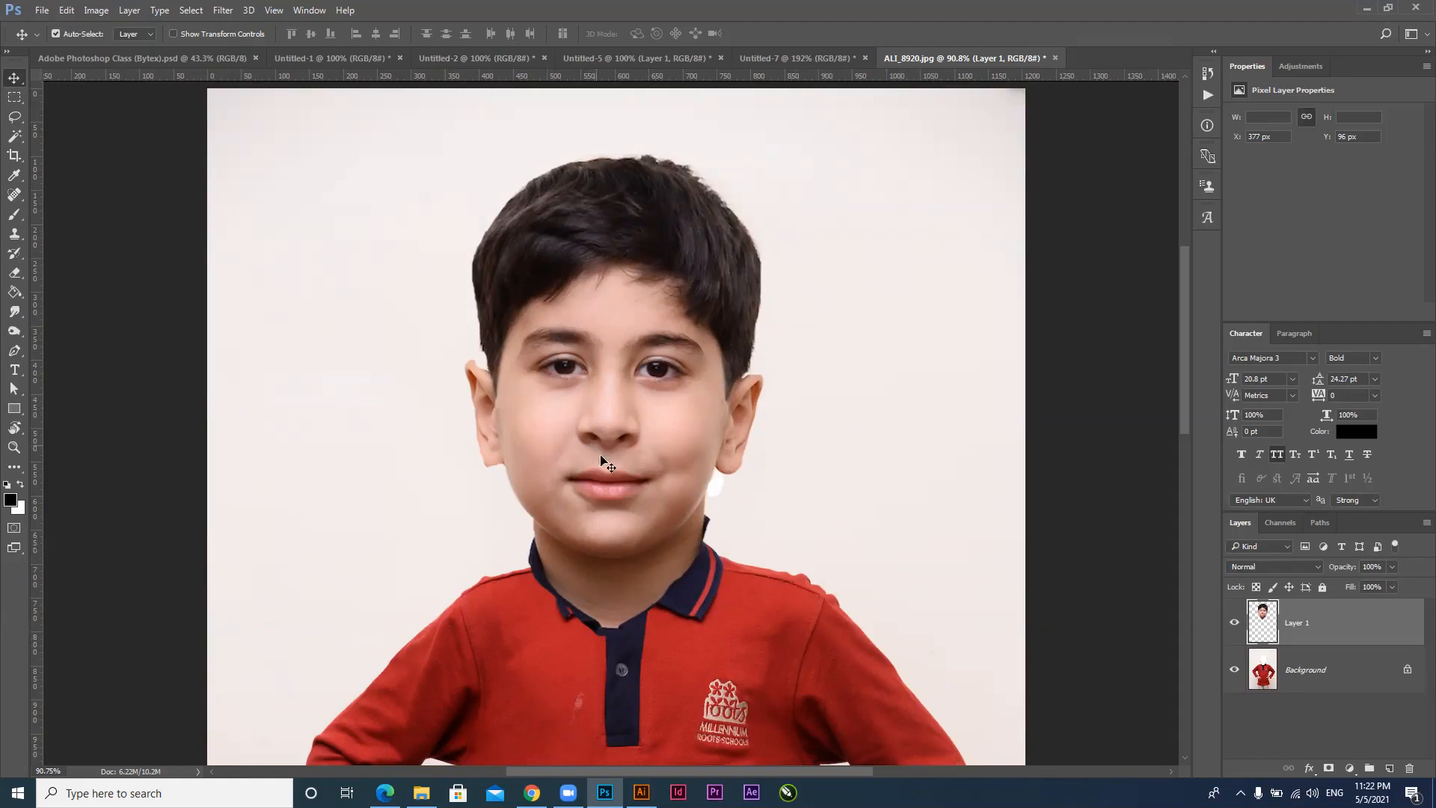
Try shifting the enlarged head layer down over the shirt, and undo the moves
{"action": "left_click_drag", "start_coordinate": [636, 394], "coordinate": [656, 417]}
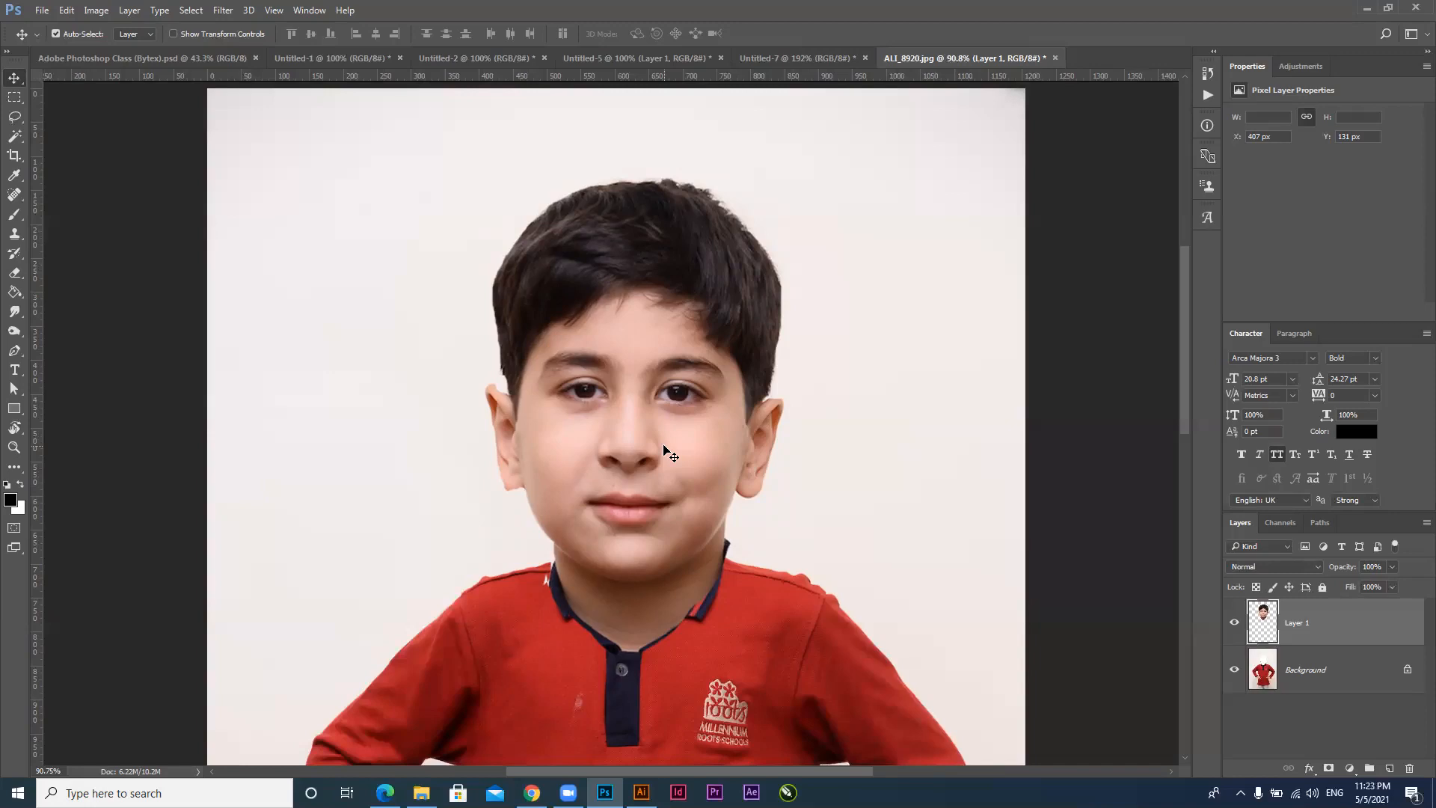
{"action": "left_click_drag", "start_coordinate": [665, 448], "coordinate": [649, 635]}
{"action": "key", "text": "ctrl"}
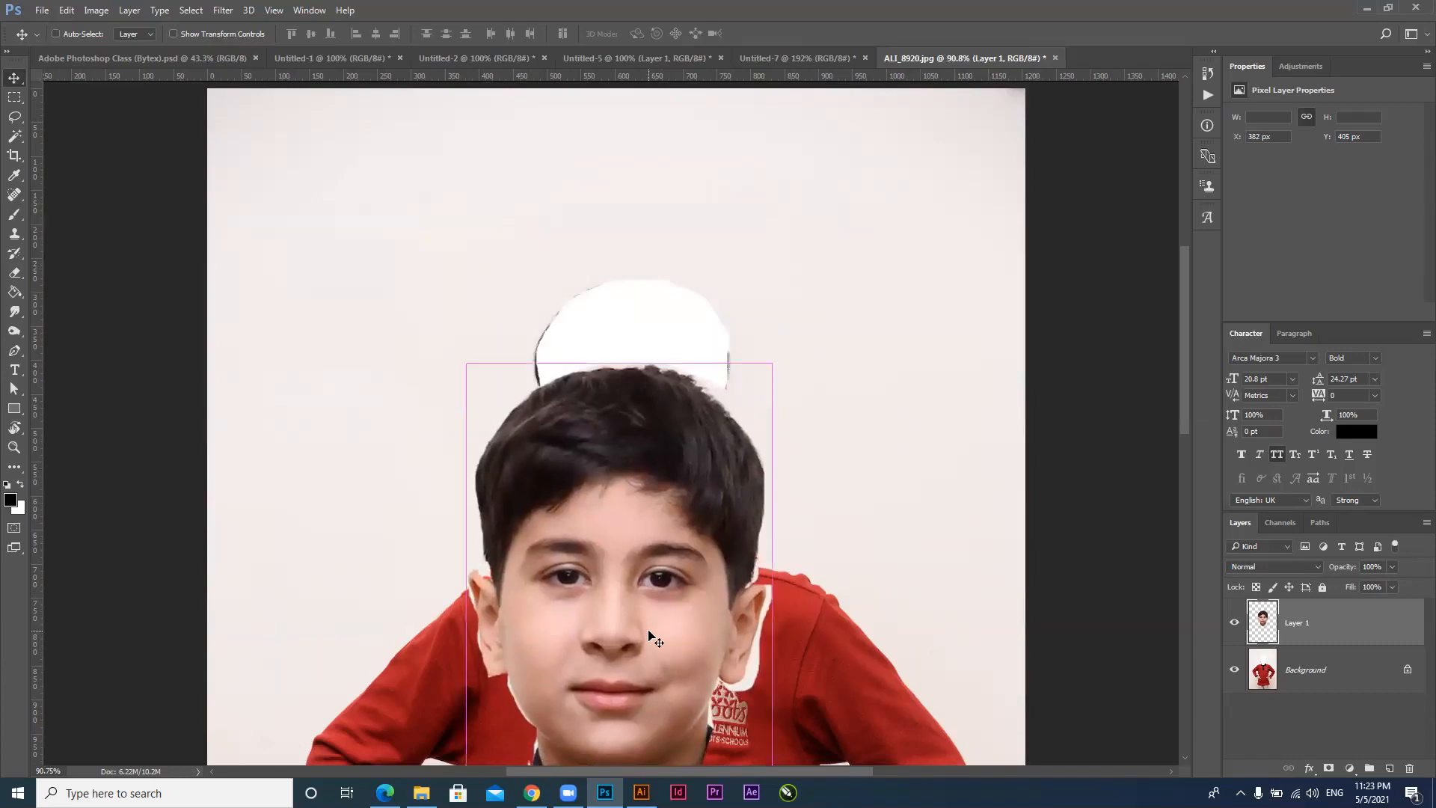
{"action": "key", "text": "ctrl+z"}
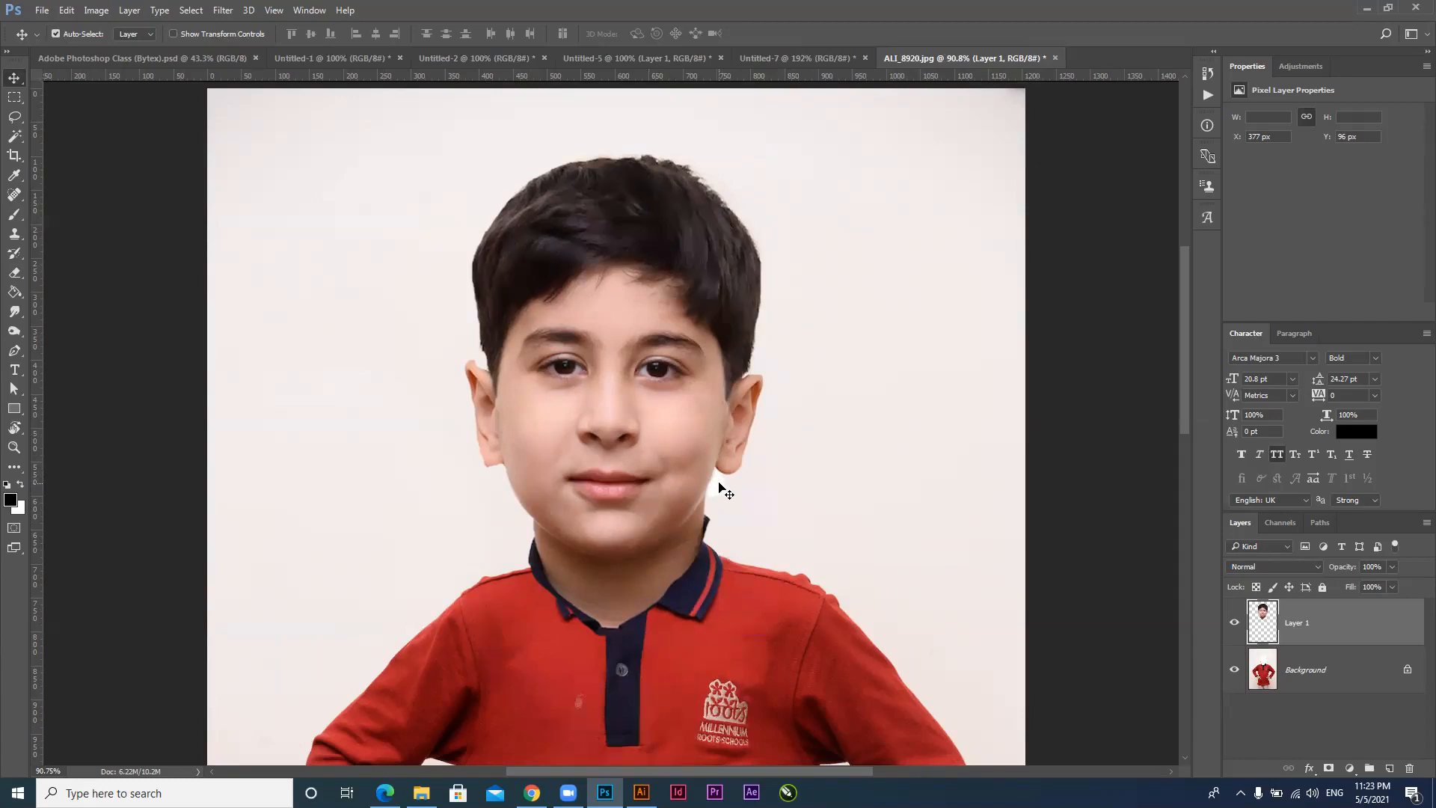
Undo the head's scaling, pasting and cutting to restore the original photo on the single background layer
{"action": "key", "text": "ctrl+alt+z"}
{"action": "key", "text": "ctrl+alt+z"}
{"action": "key", "text": "ctrl+alt+z"}
{"action": "key", "text": "ctrl+alt+z"}
{"action": "key", "text": "ctrl+alt+z"}
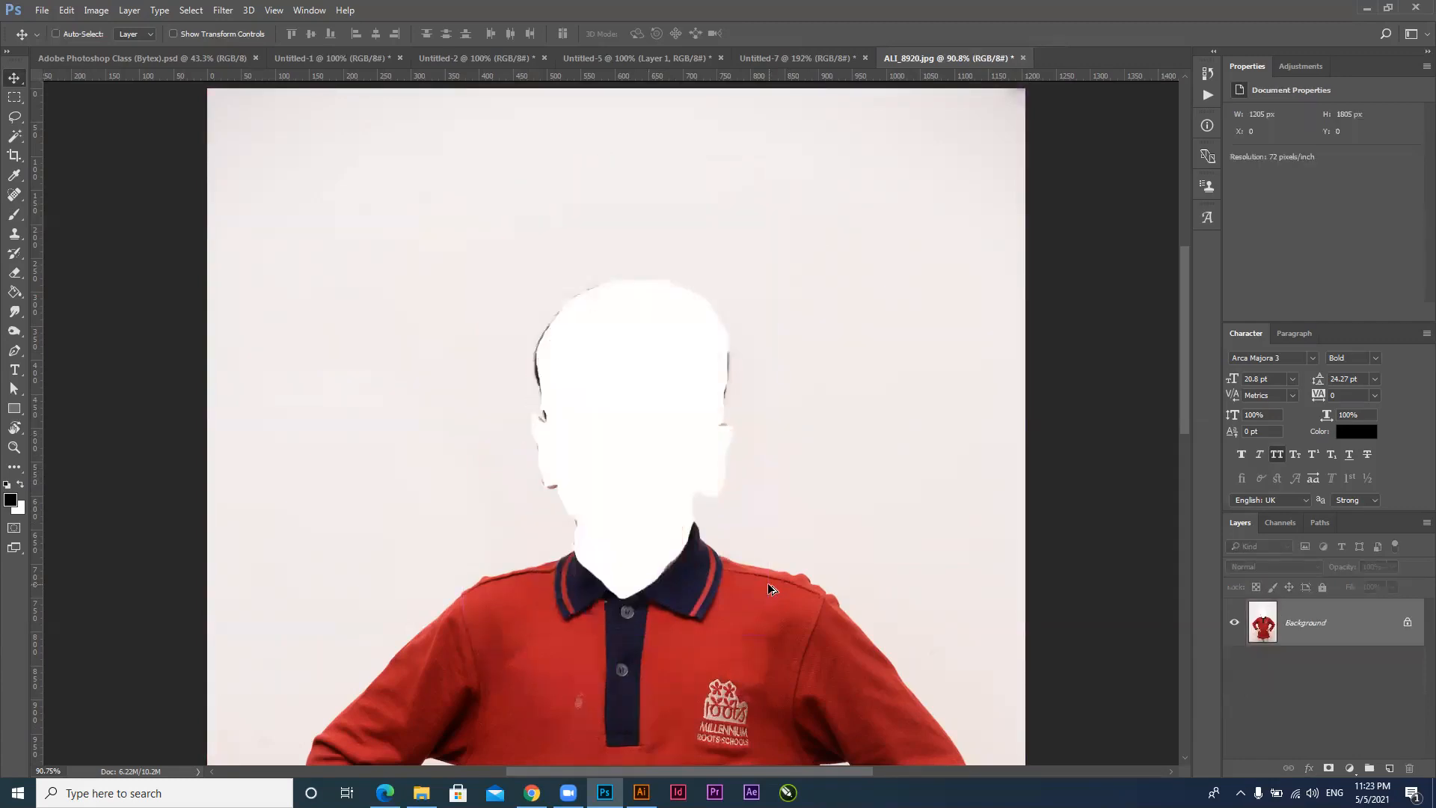
{"action": "key", "text": "ctrl+alt+z"}
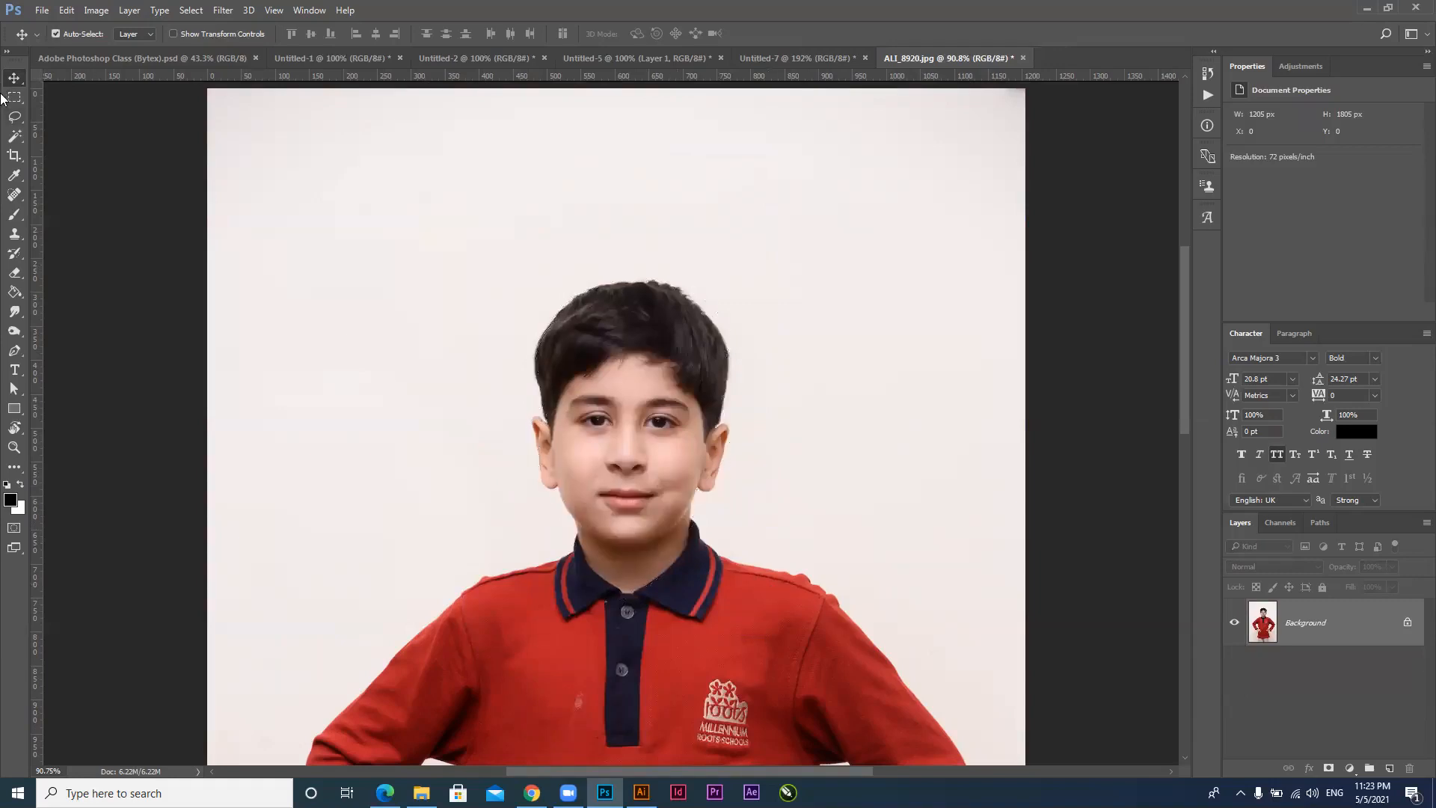
Switch to the Polygonal Lasso tool for close work around the boy's face and ear
{"action": "left_click", "coordinate": [20, 124]}
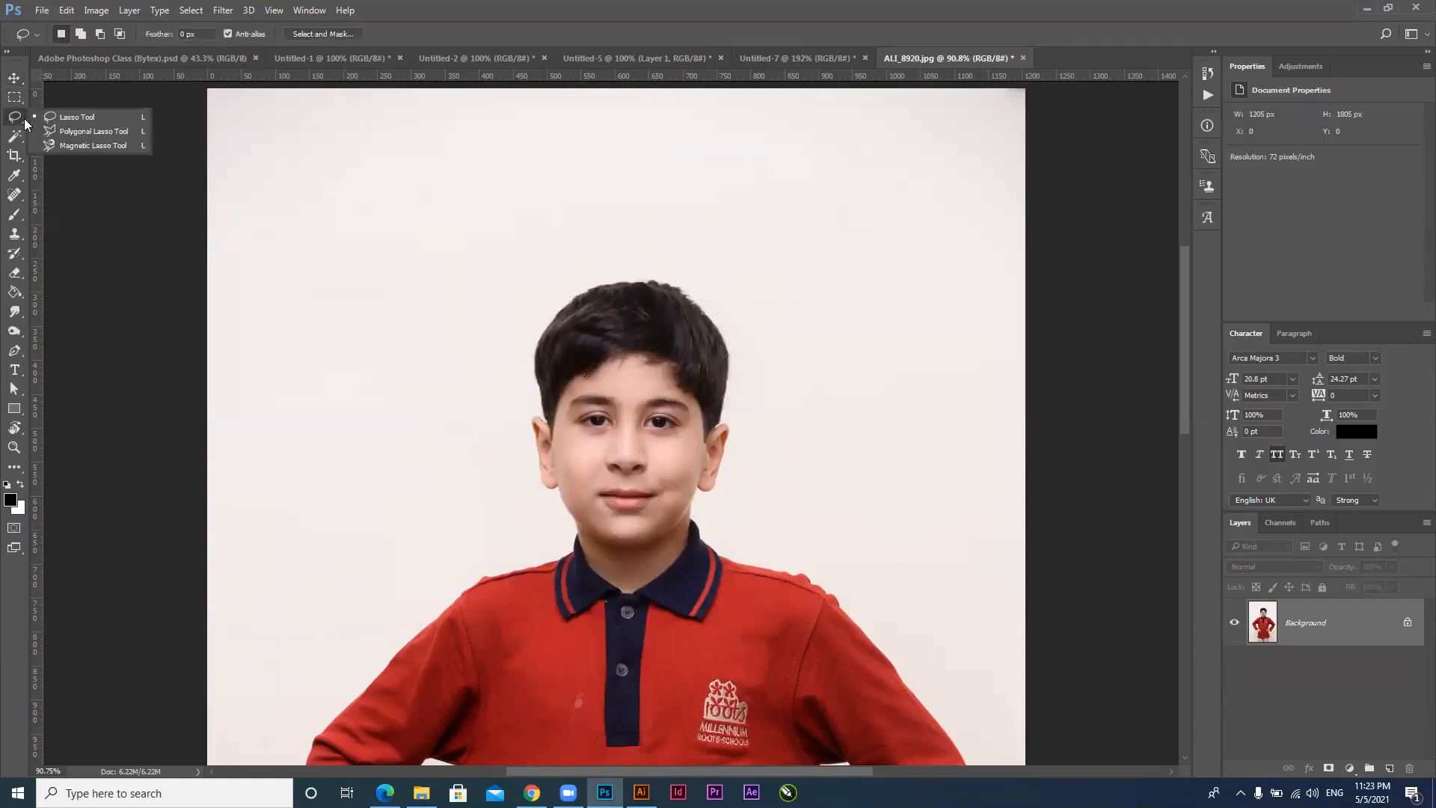
{"action": "left_click", "coordinate": [103, 135]}
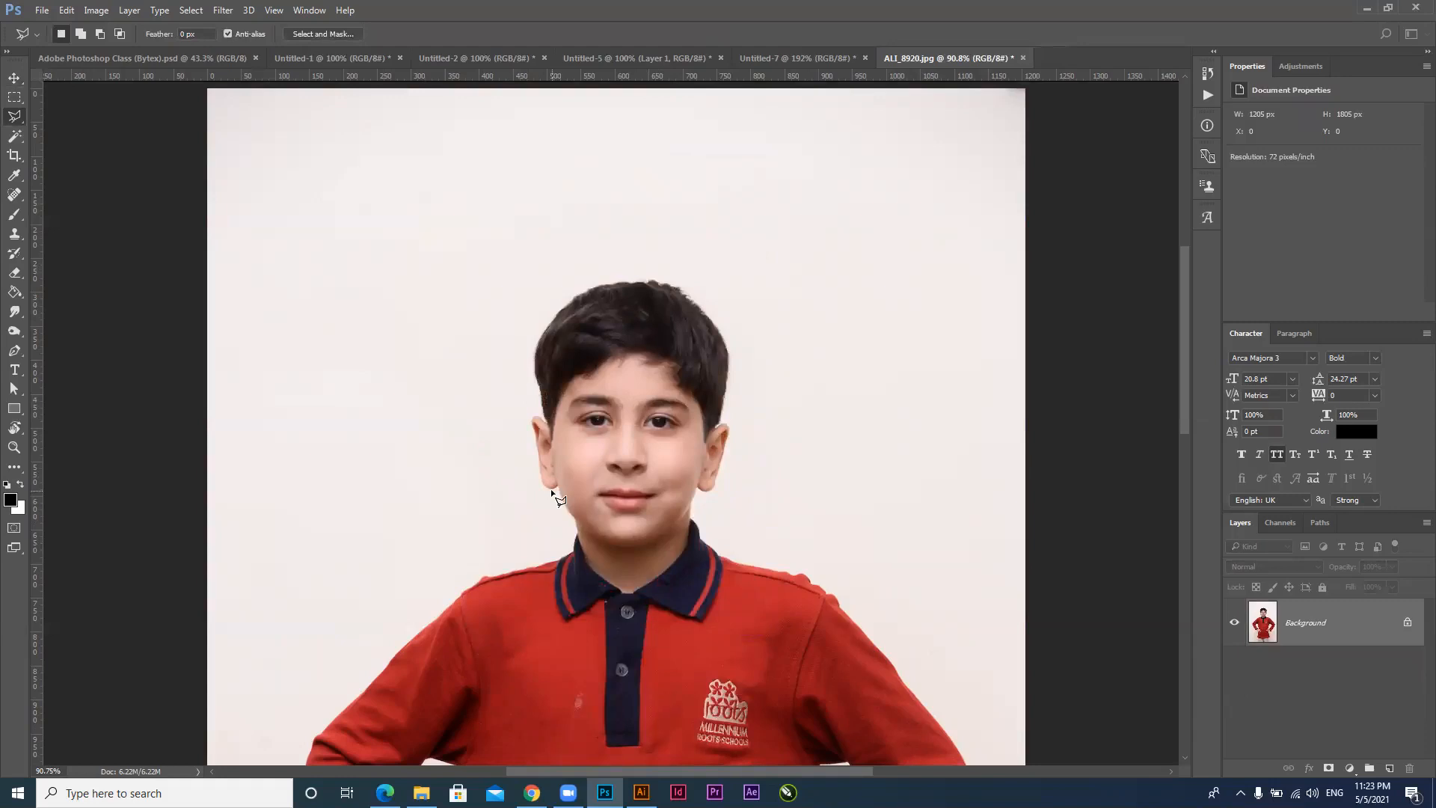
{"action": "scroll", "coordinate": [613, 366], "scroll_direction": "up", "scroll_amount": 3}
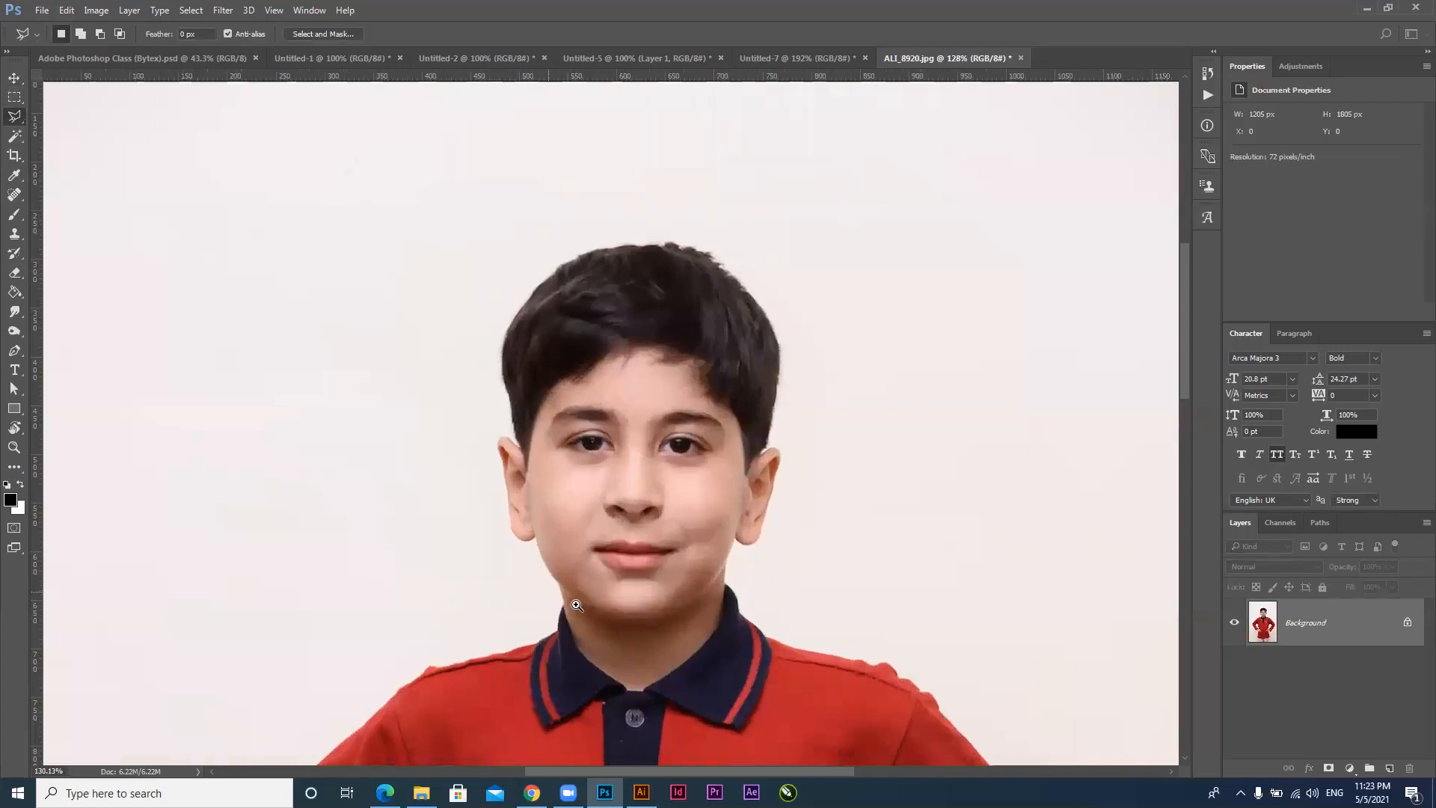
{"action": "scroll", "coordinate": [568, 591], "scroll_direction": "up", "scroll_amount": 3}
{"action": "mouse_move", "coordinate": [567, 564]}
{"action": "left_mouse_down"}
{"action": "mouse_move", "coordinate": [473, 582]}
{"action": "mouse_move", "coordinate": [451, 602]}
{"action": "left_mouse_up"}
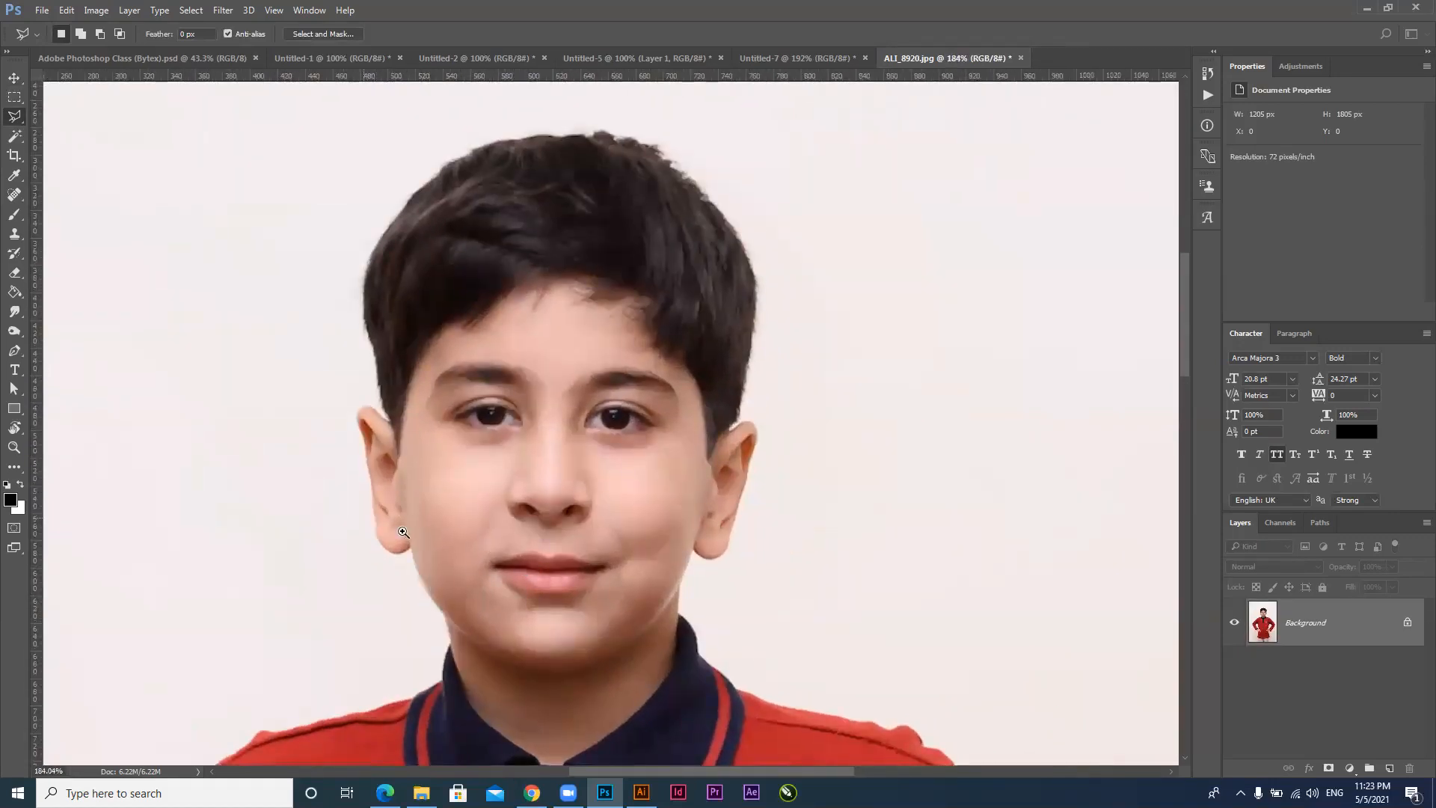
{"action": "scroll", "coordinate": [403, 530], "scroll_direction": "up", "scroll_amount": 6}
{"action": "scroll", "coordinate": [458, 567], "scroll_direction": "up", "scroll_amount": 6}
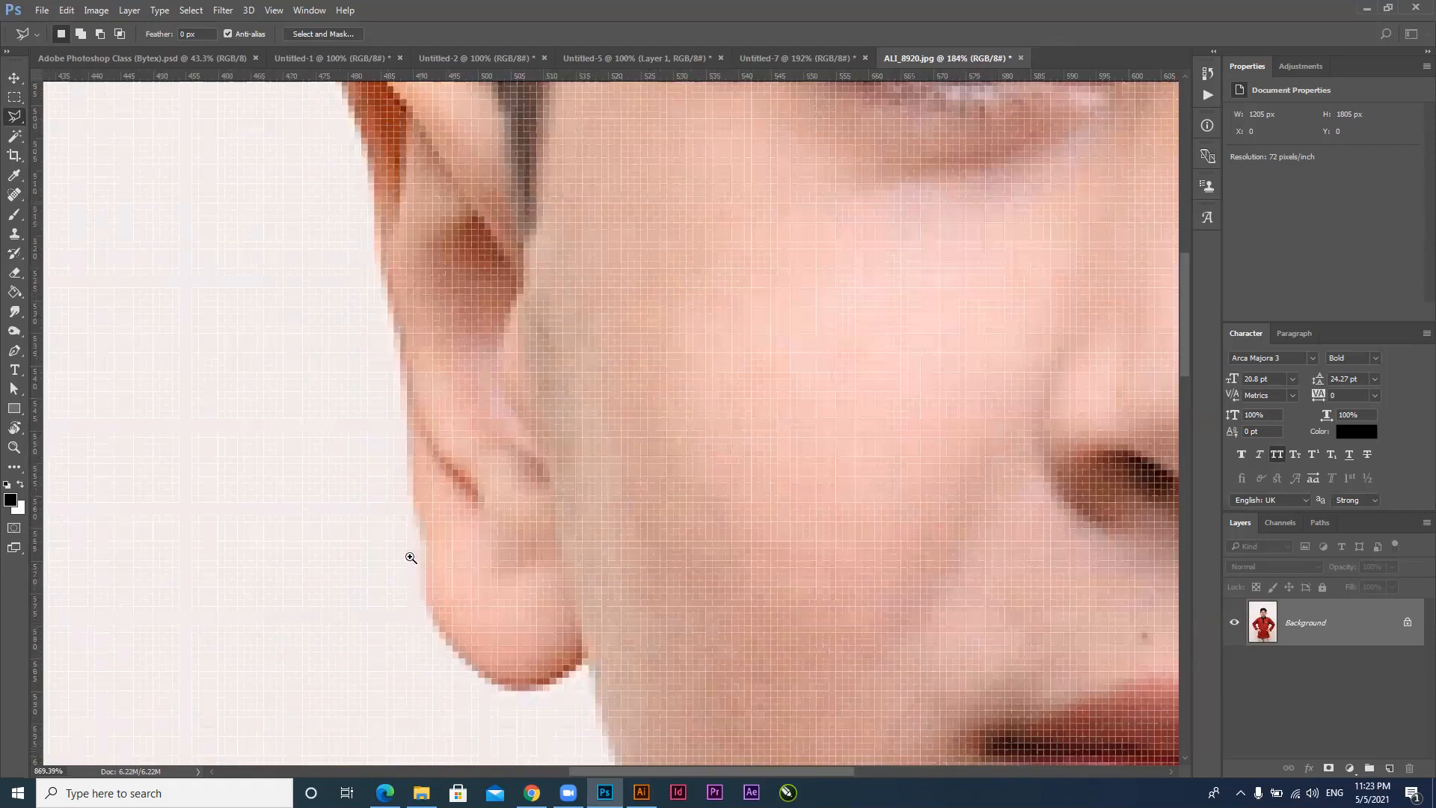
{"action": "scroll", "coordinate": [128, 340], "scroll_direction": "down", "scroll_amount": 2}
{"action": "scroll", "coordinate": [91, 370], "scroll_direction": "down", "scroll_amount": 5}
Draw an irregular many-sided selection on the blank backdrop beside the face, and clear it
{"action": "left_click", "coordinate": [195, 198]}
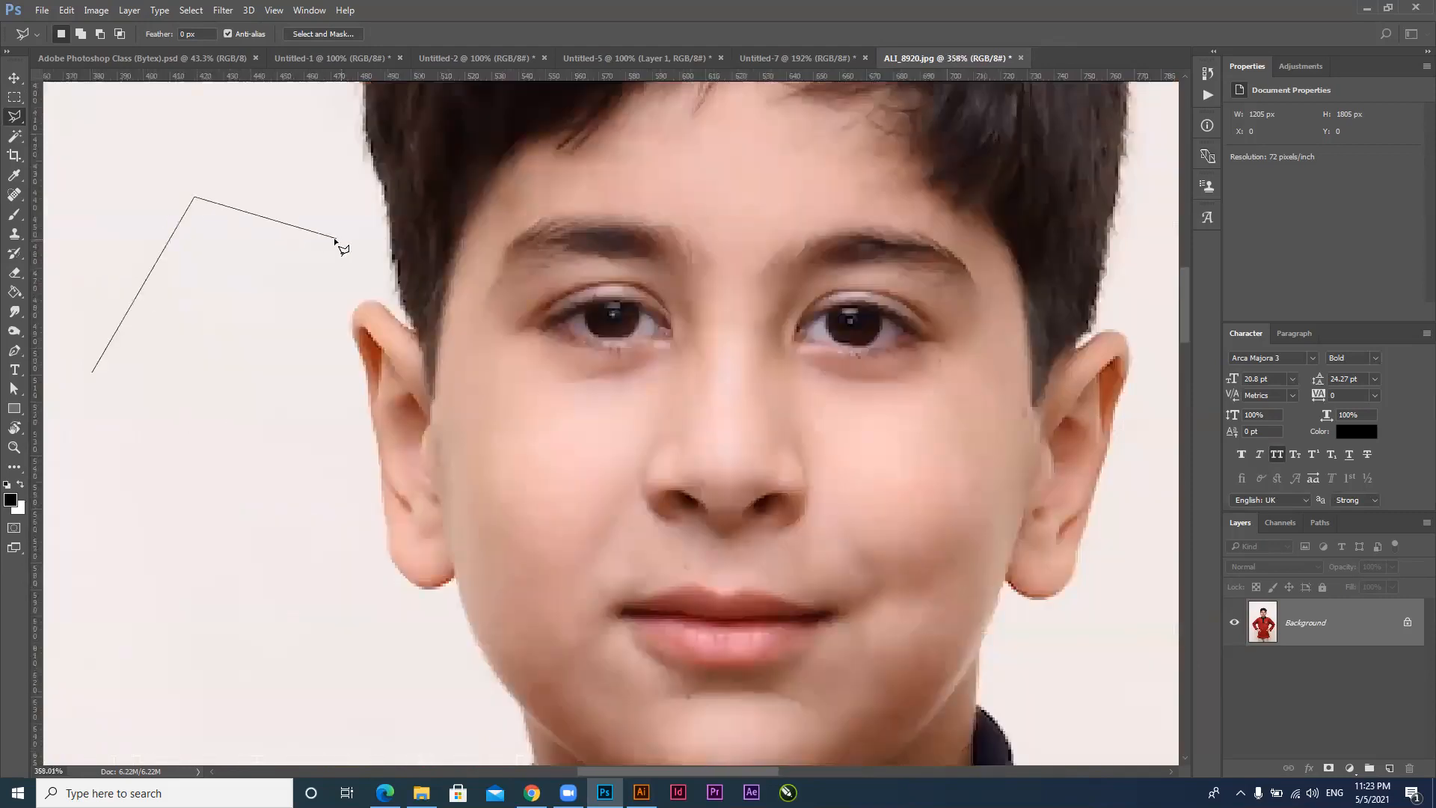
{"action": "left_click", "coordinate": [327, 293]}
{"action": "left_click", "coordinate": [237, 474]}
{"action": "left_click", "coordinate": [137, 542]}
{"action": "left_click", "coordinate": [152, 382]}
{"action": "left_click", "coordinate": [210, 299]}
{"action": "left_click", "coordinate": [194, 451]}
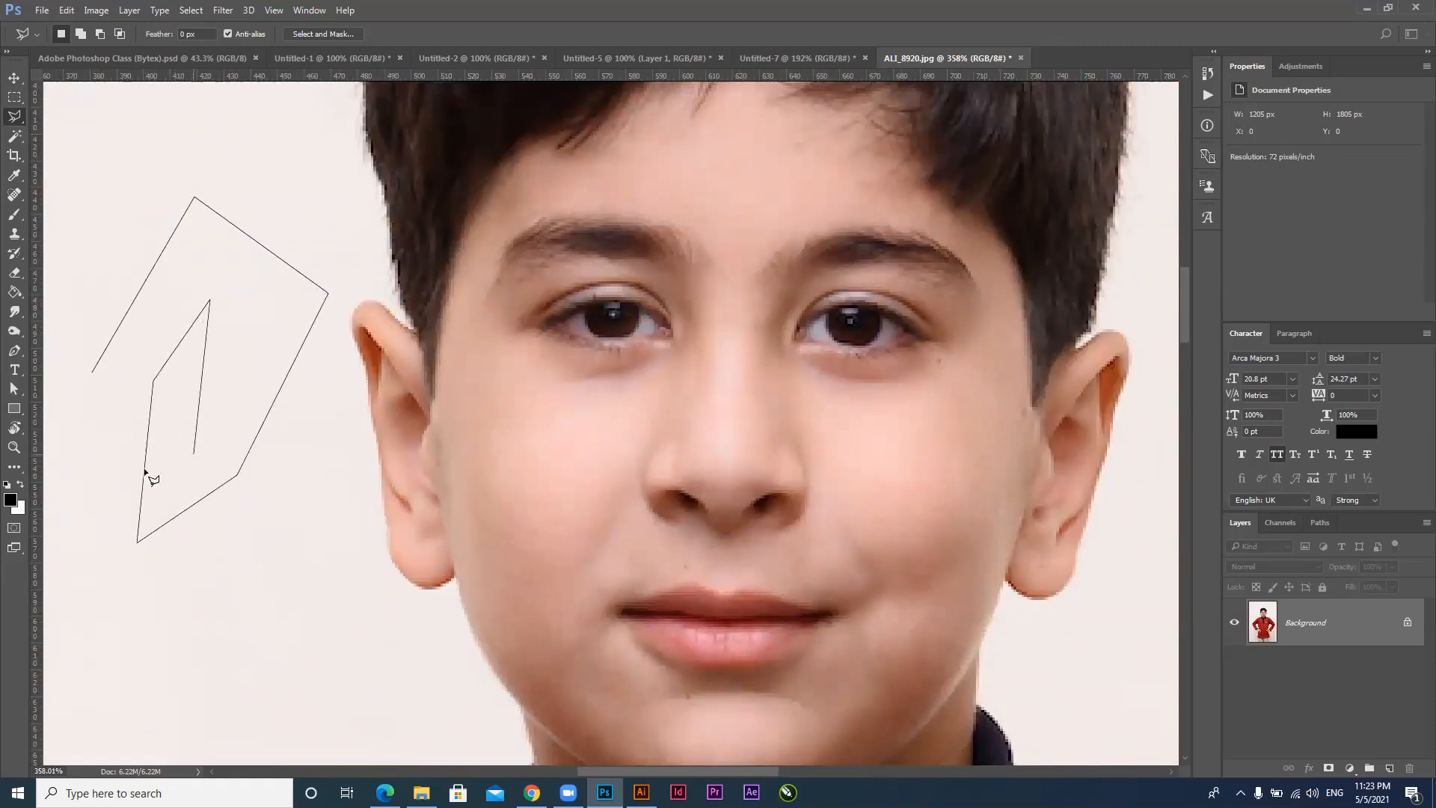
{"action": "left_click", "coordinate": [93, 368]}
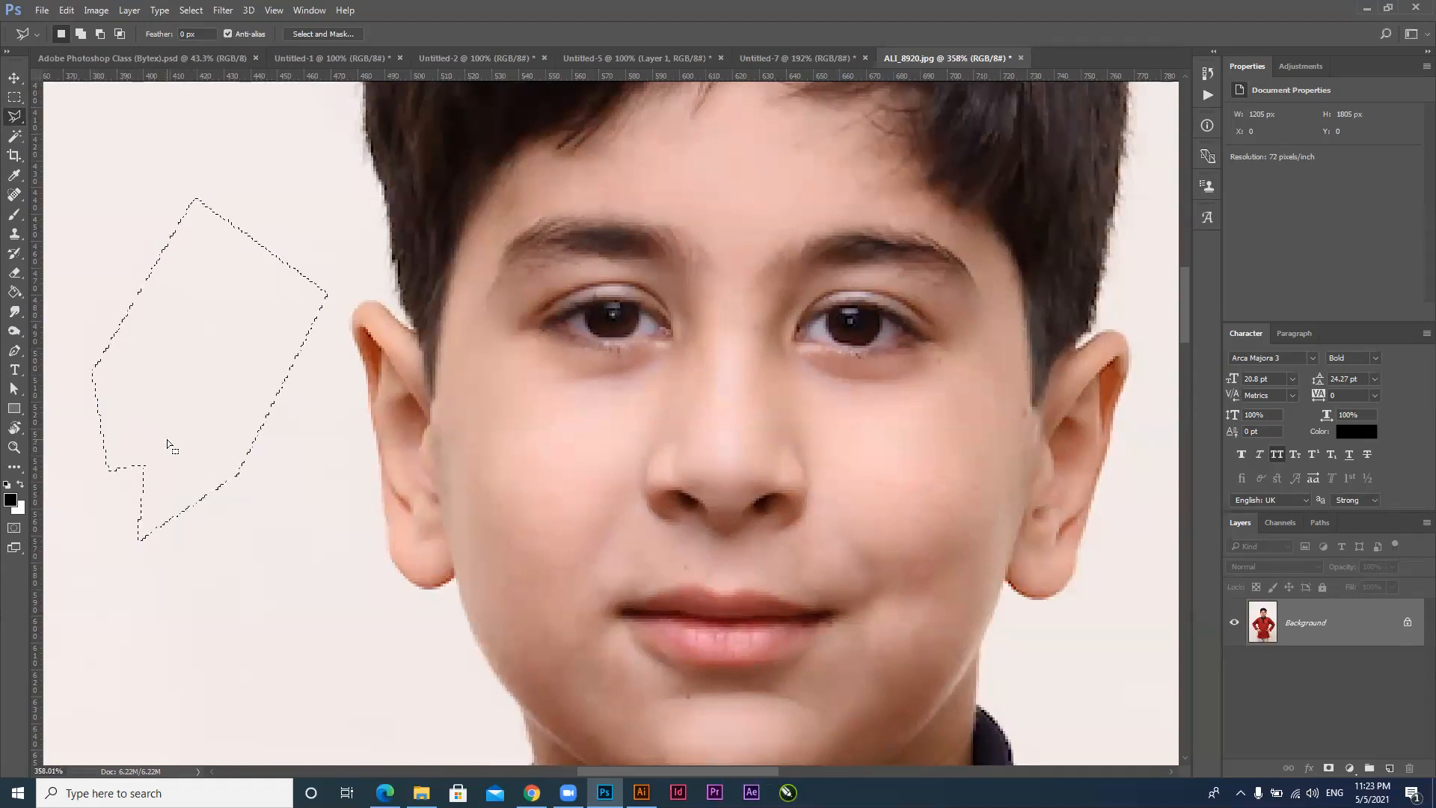
{"action": "key", "text": "ctrl+d"}
Draw a five-cornered polygonal selection on the blank backdrop beside the ear, and clear it
{"action": "left_click", "coordinate": [124, 414]}
{"action": "left_click", "coordinate": [192, 220]}
{"action": "left_click", "coordinate": [282, 243]}
{"action": "left_click", "coordinate": [223, 522]}
{"action": "left_click", "coordinate": [133, 511]}
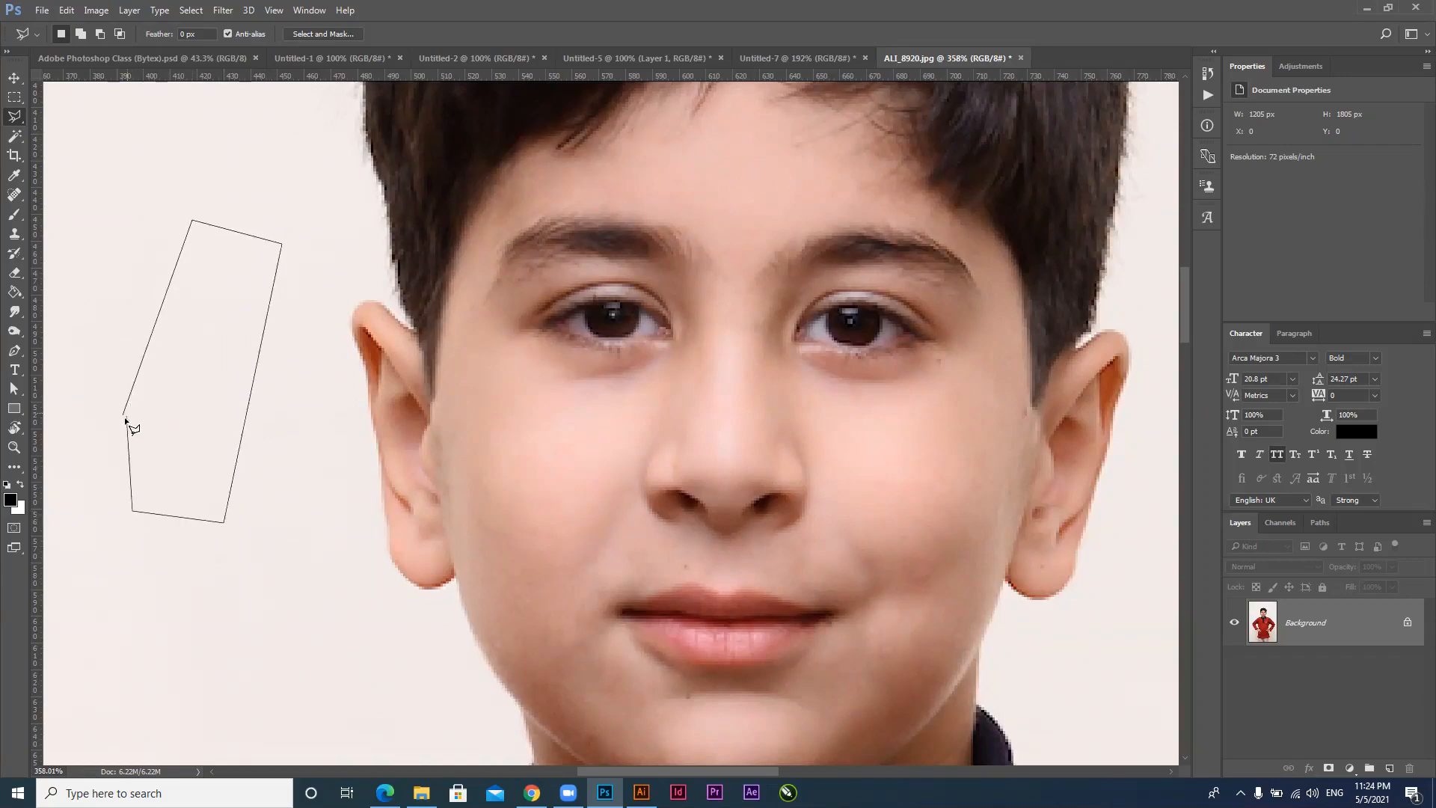
{"action": "left_click", "coordinate": [125, 418]}
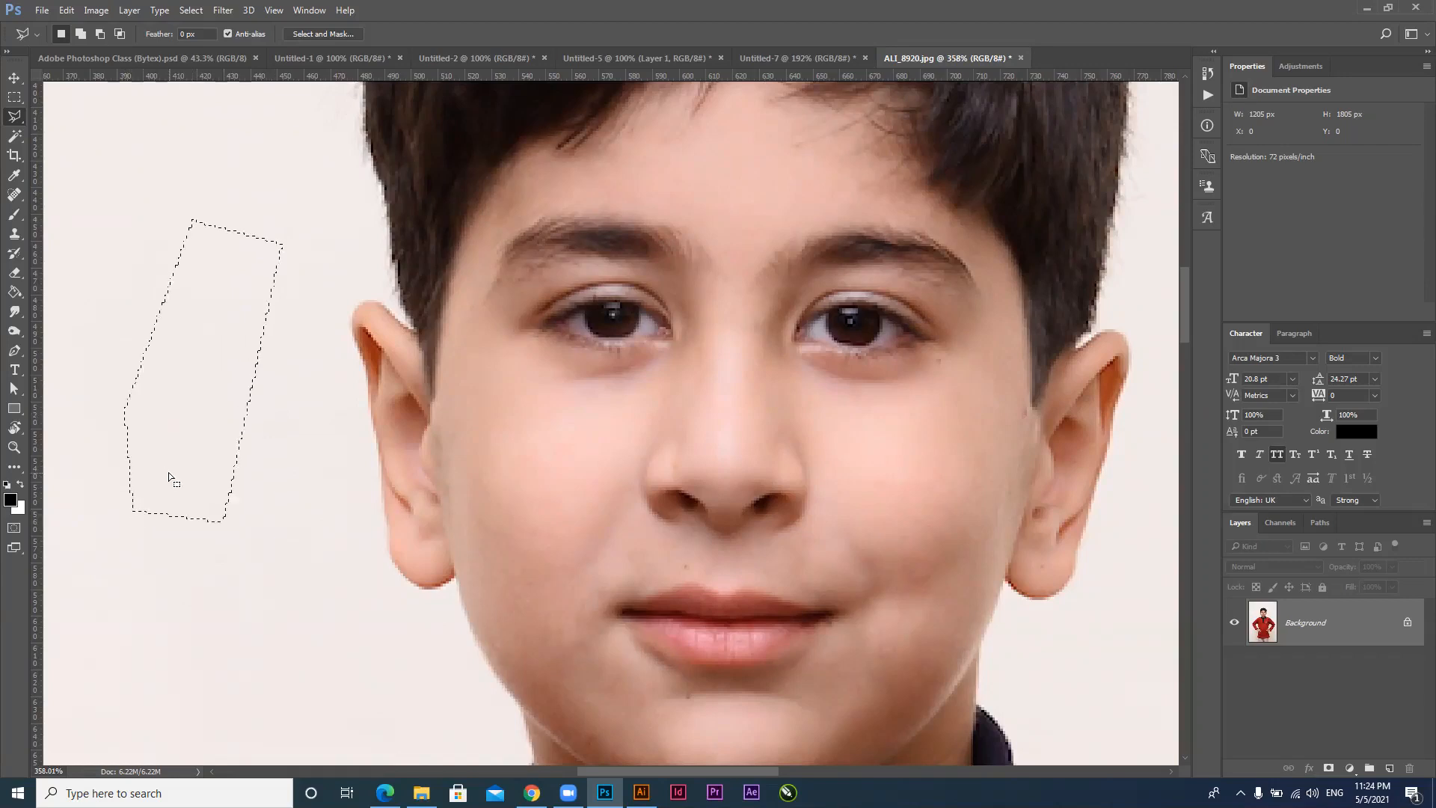
{"action": "key", "text": "ctrl+d"}
Trace the ear on the photo's left side with the Polygonal Lasso and close the selection
{"action": "left_click_drag", "start_coordinate": [454, 576], "coordinate": [418, 586]}
{"action": "left_click_drag", "start_coordinate": [388, 521], "coordinate": [383, 508]}
{"action": "mouse_move", "coordinate": [374, 370]}
{"action": "left_mouse_down"}
{"action": "mouse_move", "coordinate": [358, 411]}
{"action": "mouse_move", "coordinate": [366, 392]}
{"action": "left_mouse_up"}
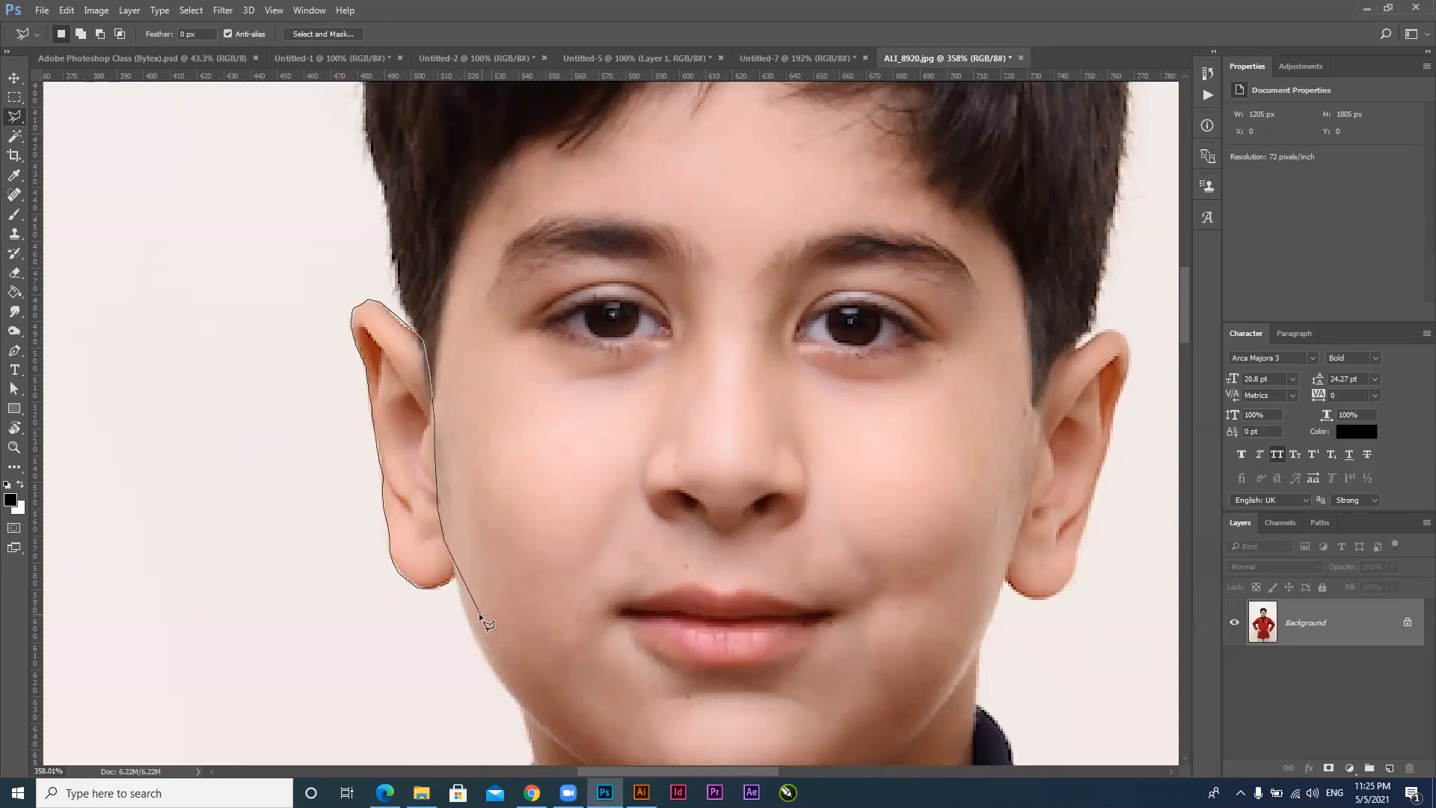
{"action": "left_click", "coordinate": [453, 572]}
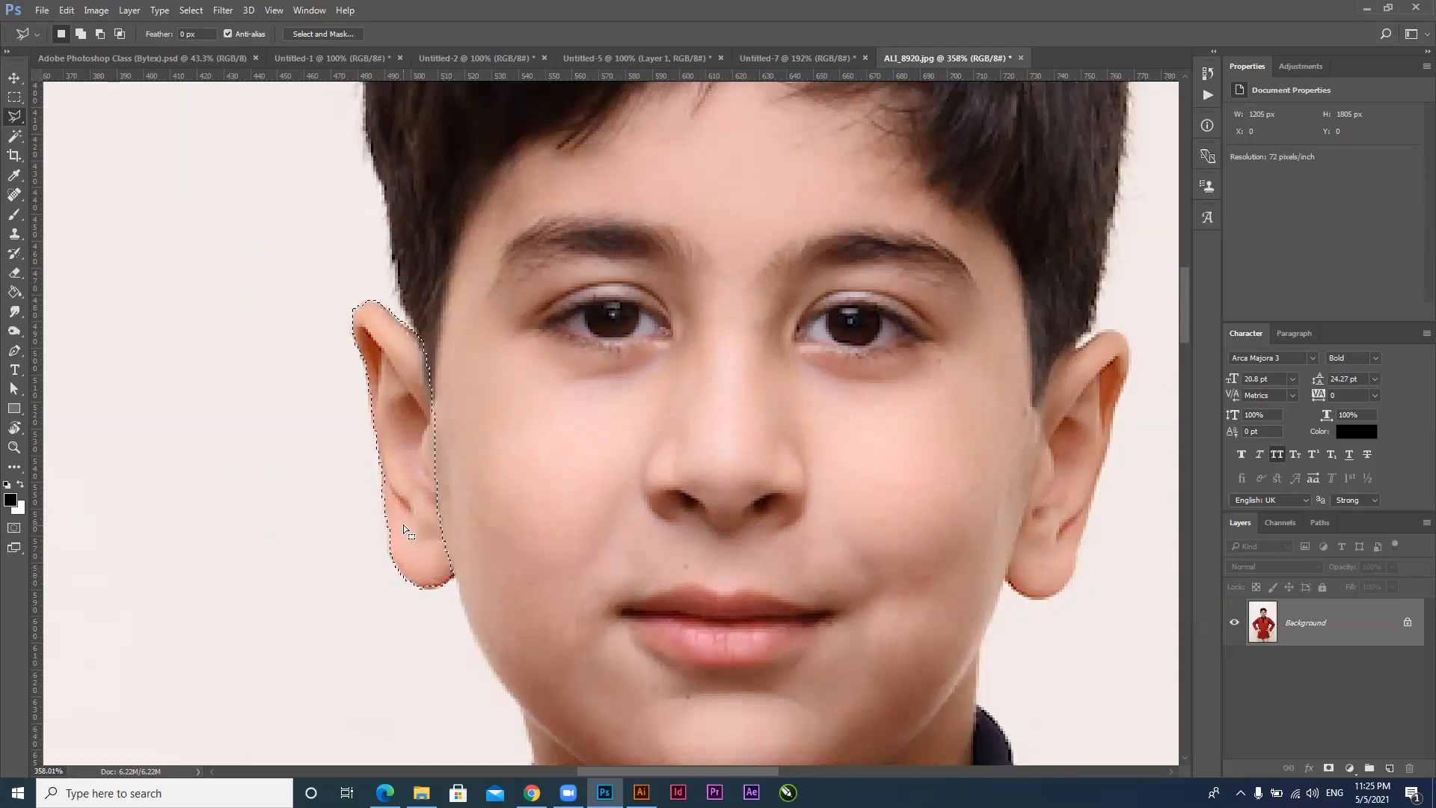
Switch to the freehand Lasso tool and add a missed strip along the ear's outer edge to the selection
{"action": "left_click_drag", "start_coordinate": [372, 454], "coordinate": [436, 496]}
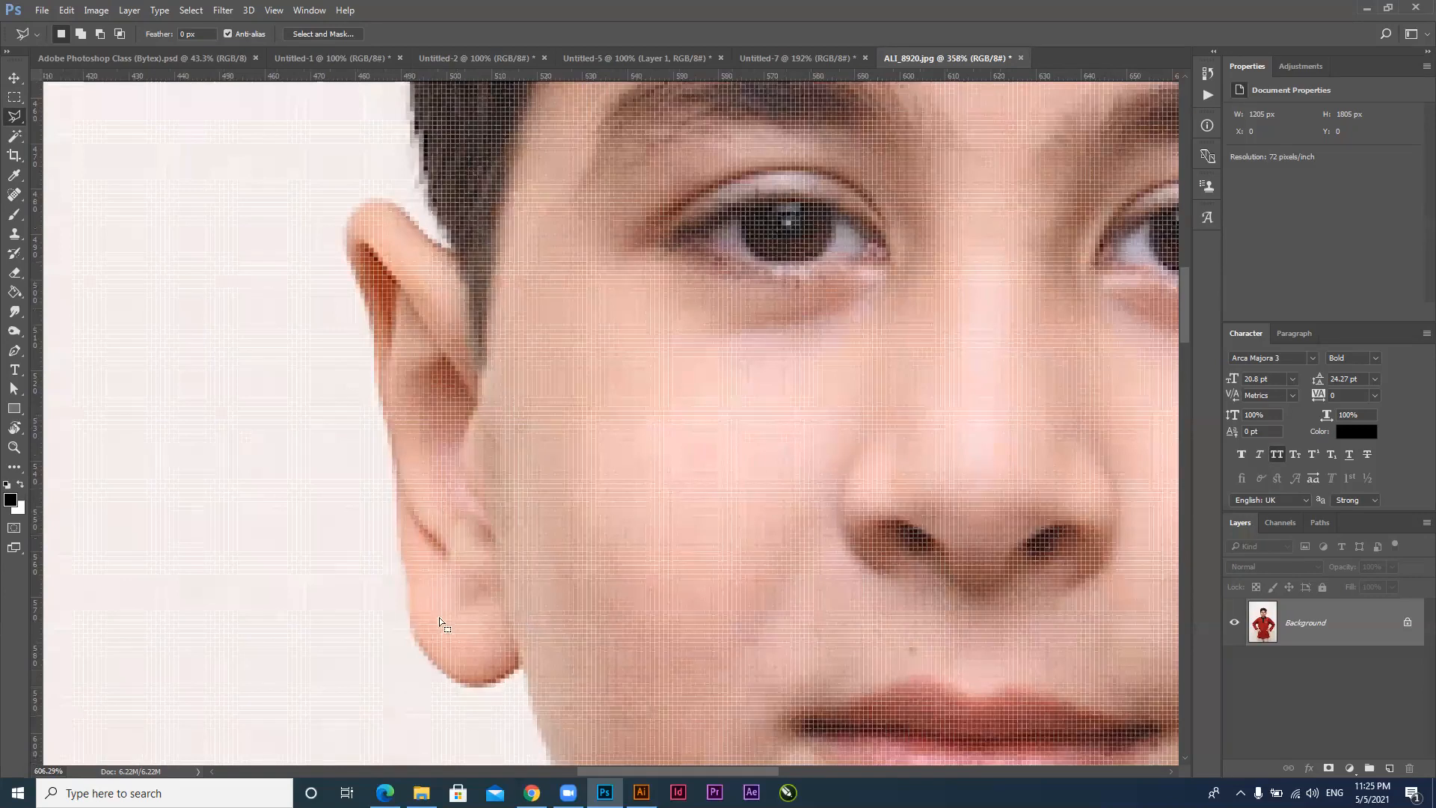
{"action": "right_click", "coordinate": [17, 119]}
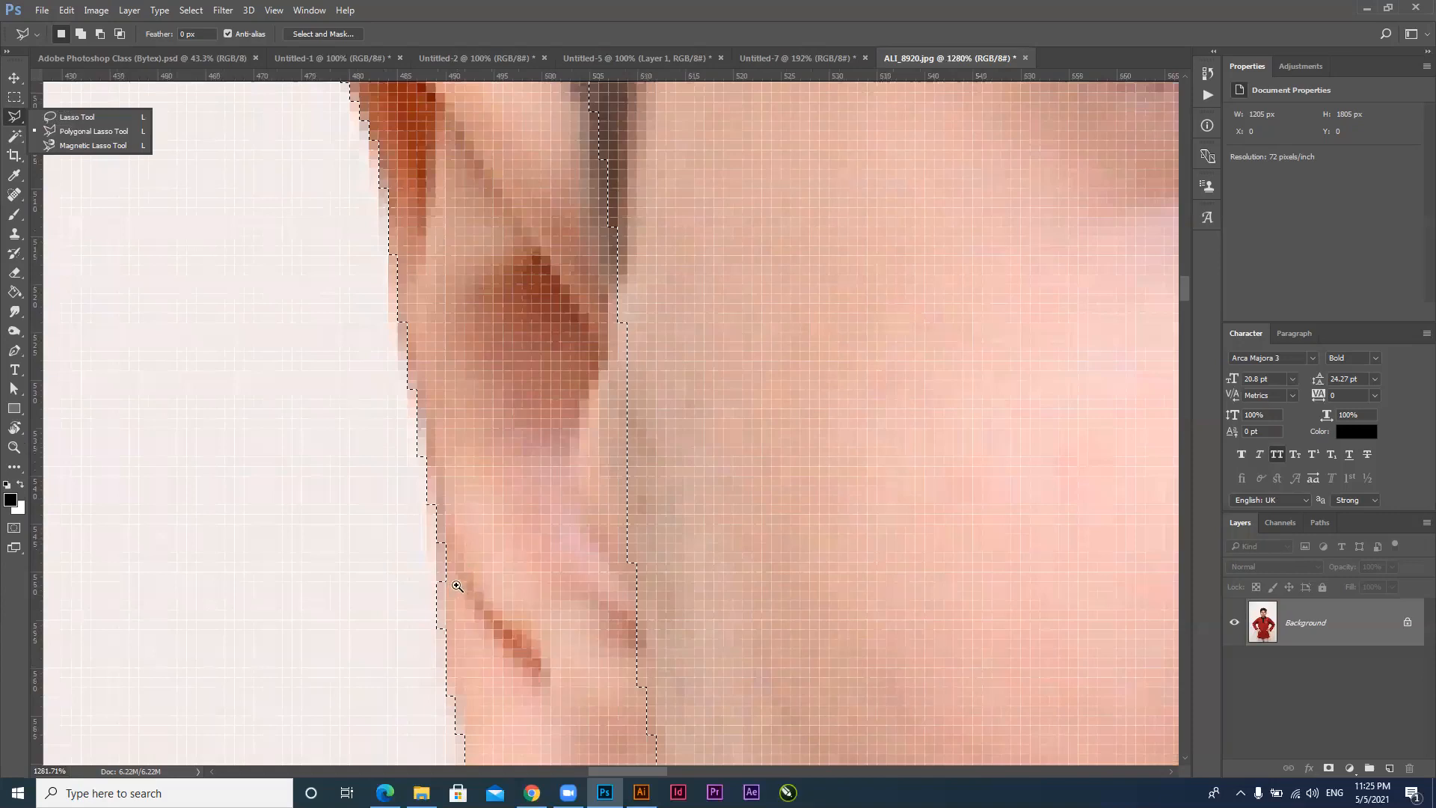
{"action": "scroll", "coordinate": [475, 588], "scroll_direction": "down", "scroll_amount": 3}
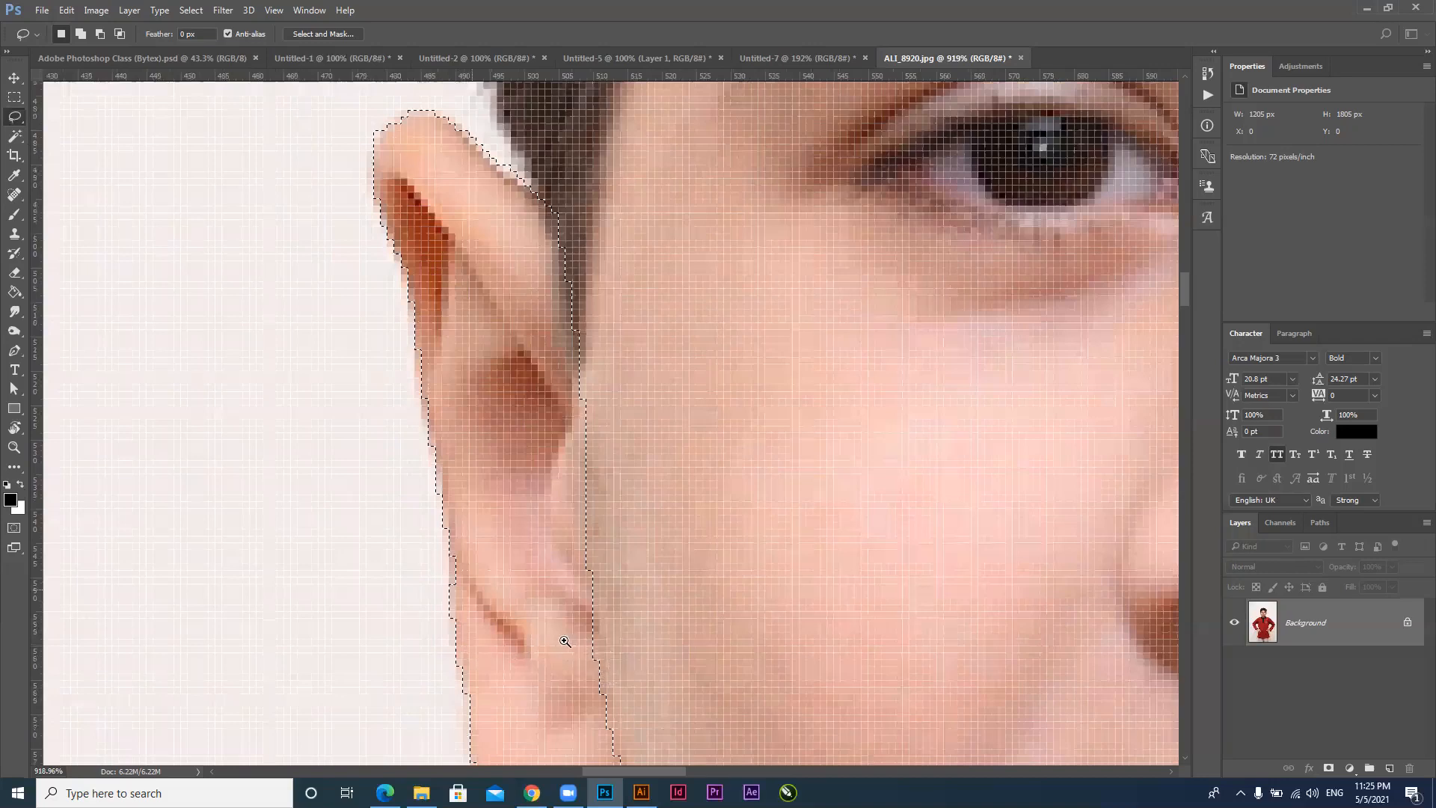
{"action": "scroll", "coordinate": [545, 596], "scroll_direction": "down", "scroll_amount": 4}
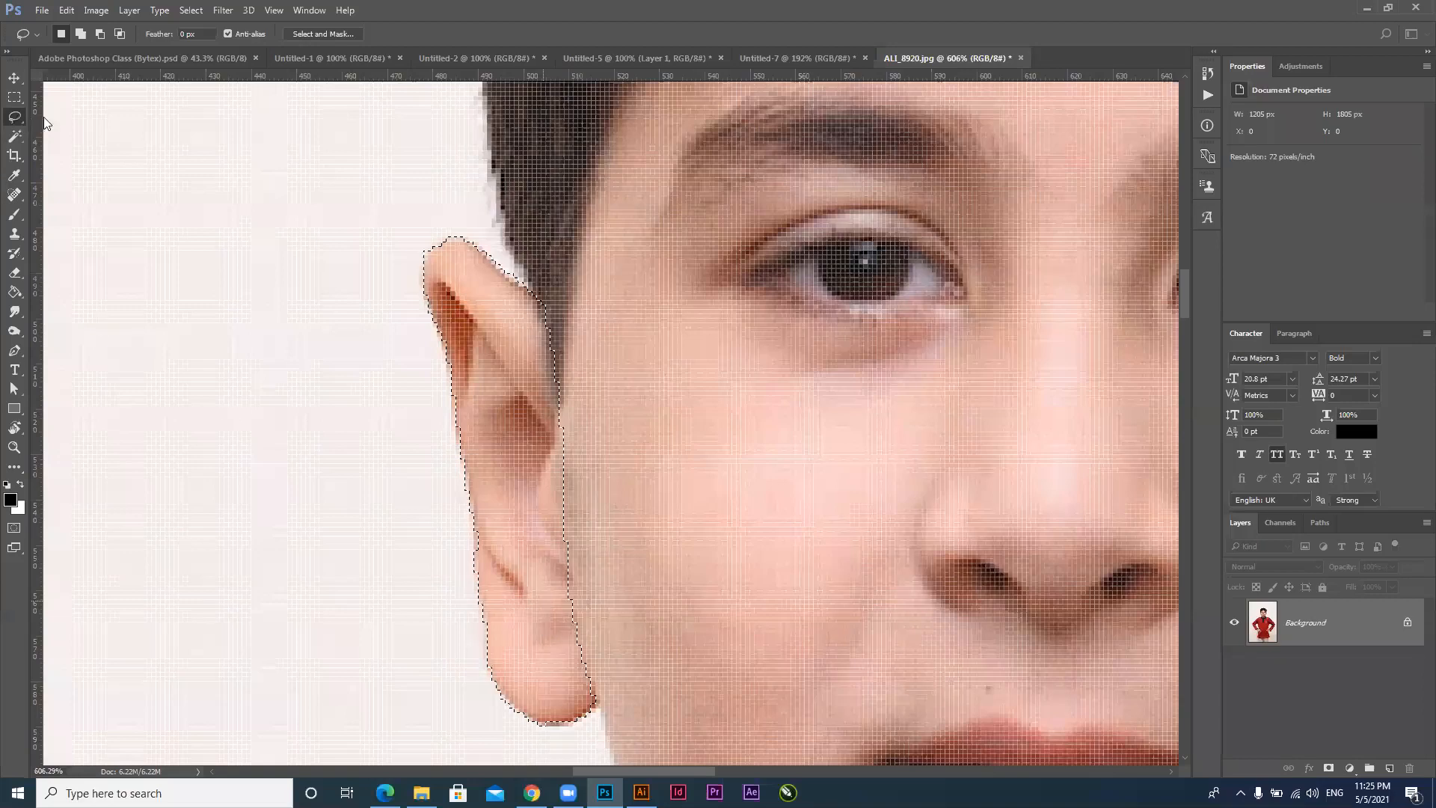
{"action": "right_click", "coordinate": [14, 117]}
{"action": "left_click", "coordinate": [96, 119]}
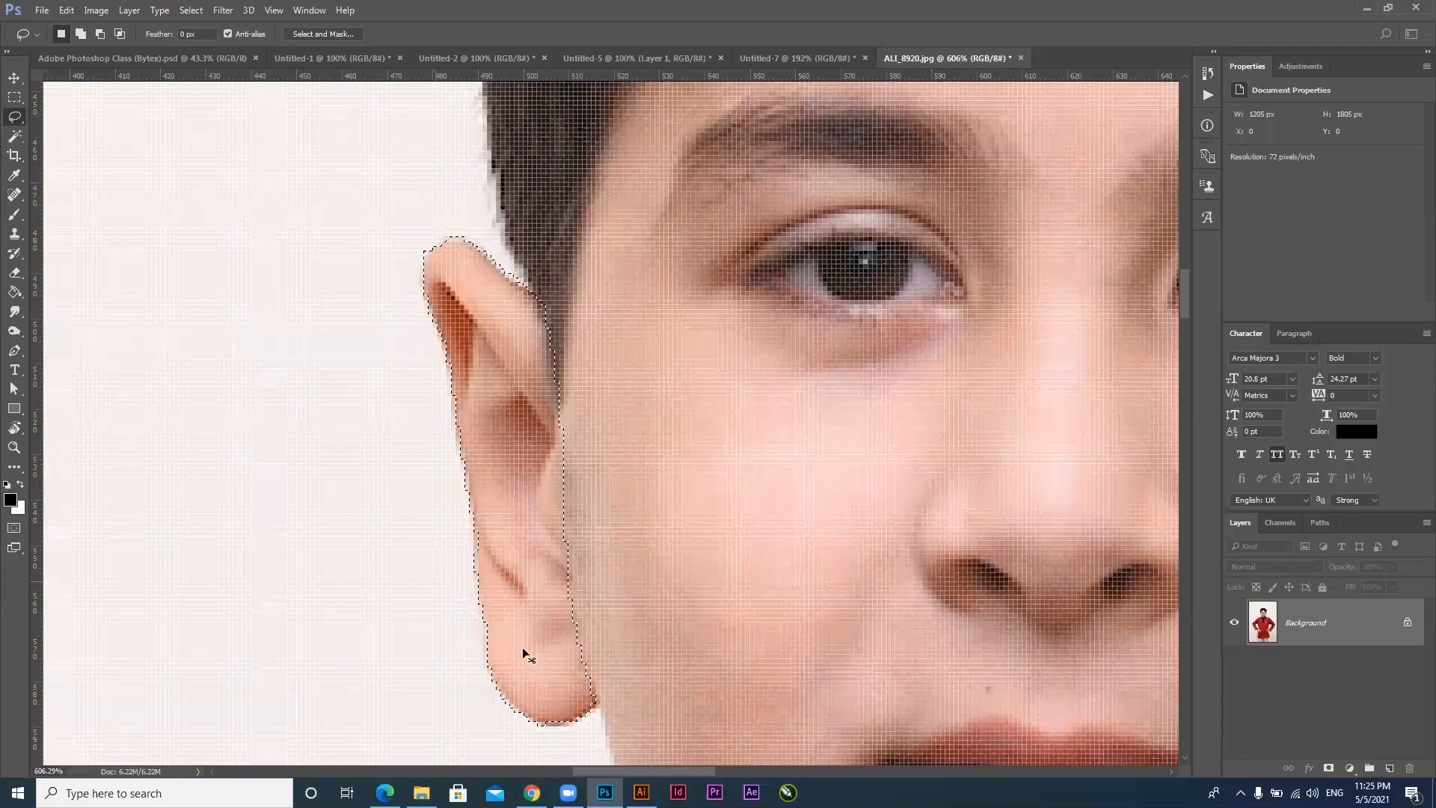
{"action": "left_click_drag", "start_coordinate": [474, 529], "coordinate": [499, 548]}
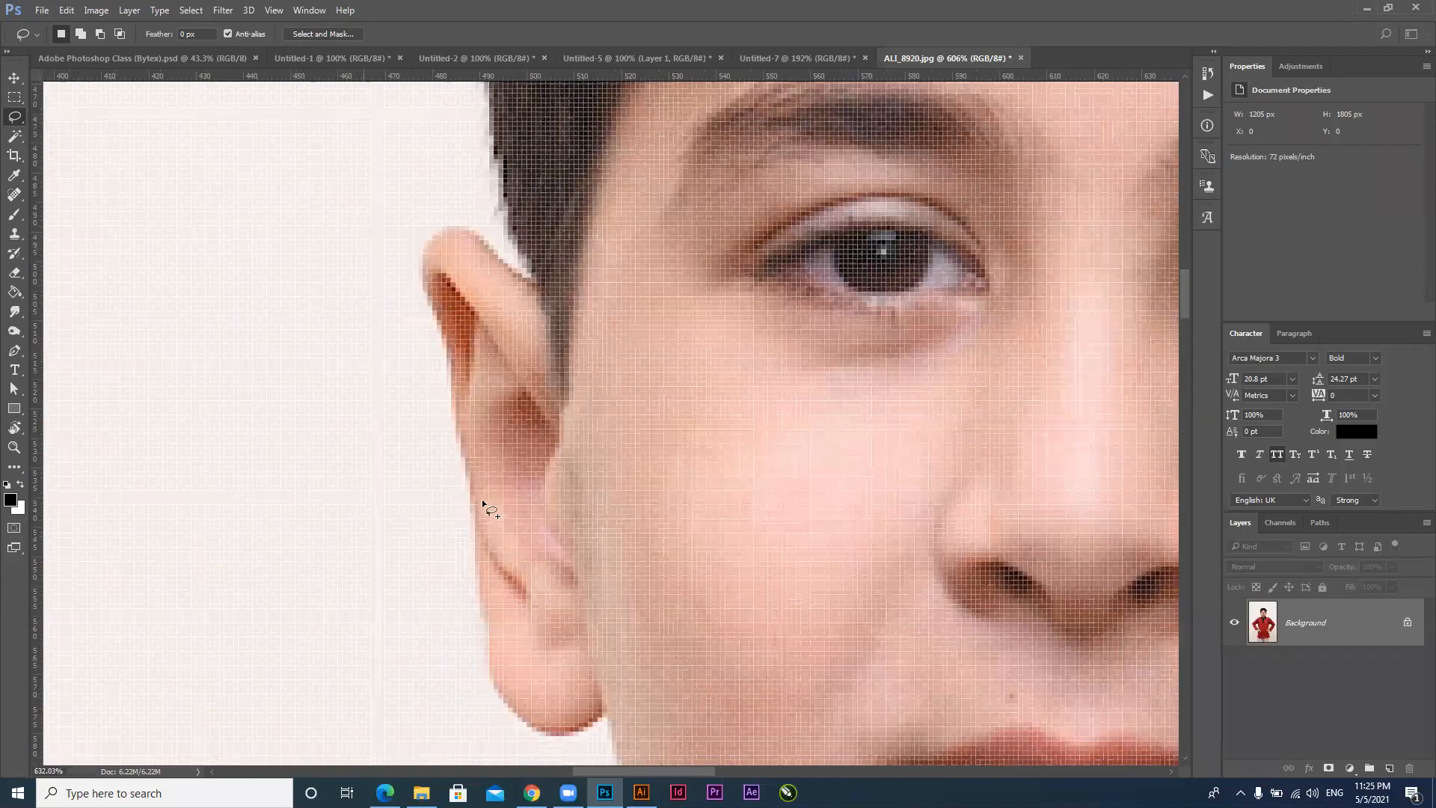
{"action": "scroll", "coordinate": [483, 507], "scroll_direction": "up", "scroll_amount": 3}
{"action": "mouse_move", "coordinate": [486, 576]}
{"action": "left_mouse_down"}
{"action": "mouse_move", "coordinate": [502, 605]}
{"action": "mouse_move", "coordinate": [524, 597]}
{"action": "mouse_move", "coordinate": [524, 540]}
{"action": "mouse_move", "coordinate": [484, 510]}
{"action": "left_mouse_up"}
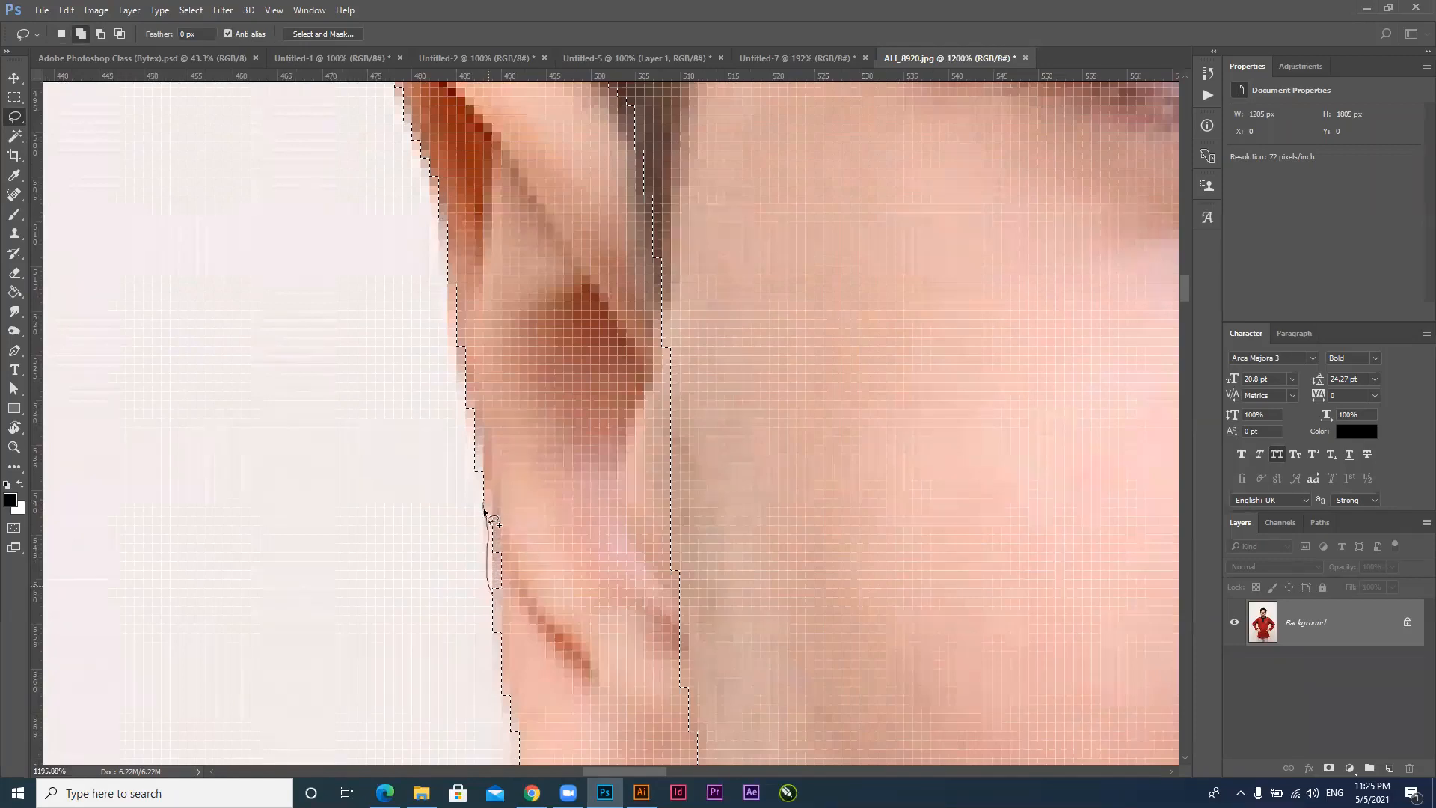
{"action": "left_click_drag", "start_coordinate": [537, 582], "coordinate": [485, 485]}
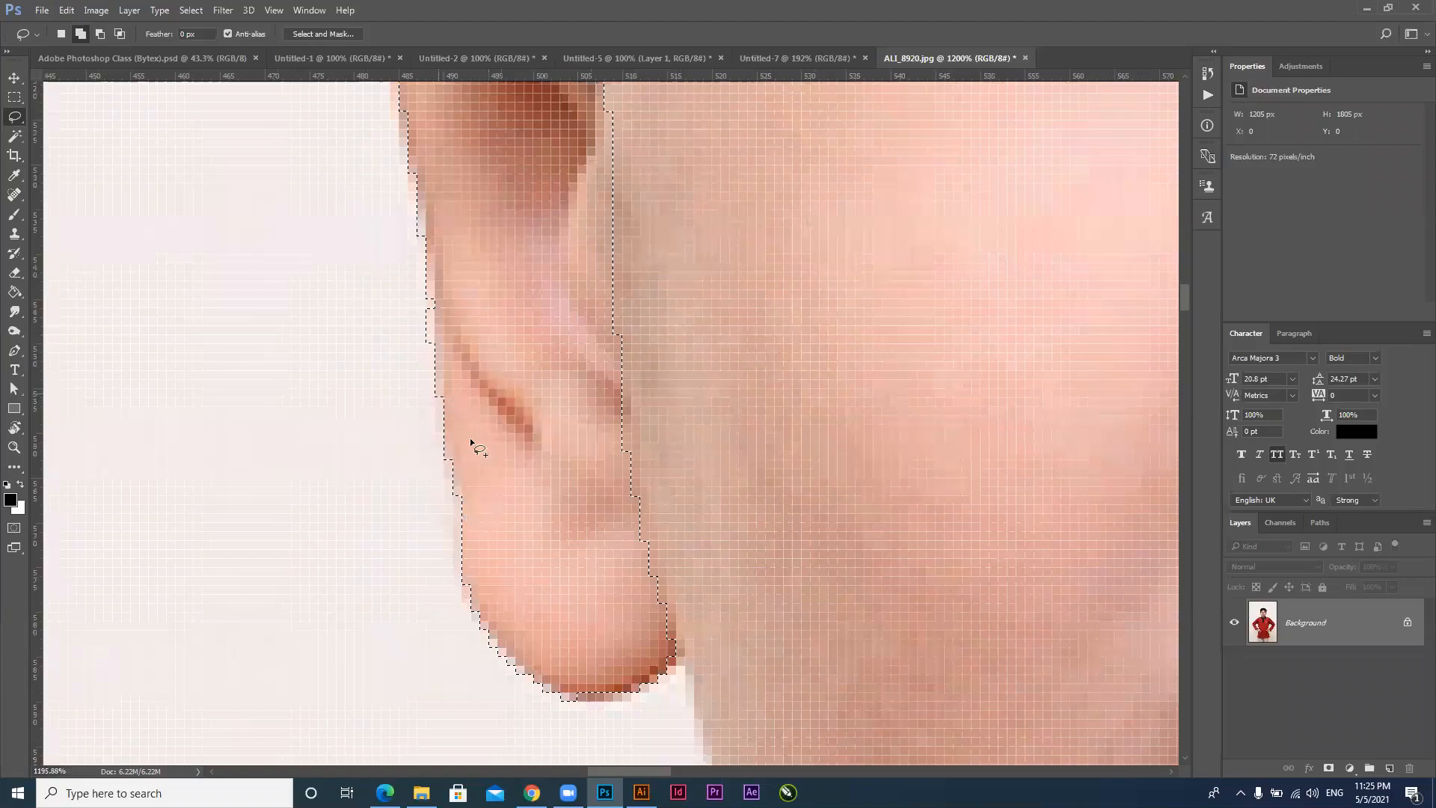
Refine the ear selection's inner upper edge by subtracting the hair strip and adding back missed ear pixels
{"action": "key", "text": "ctrl+space"}
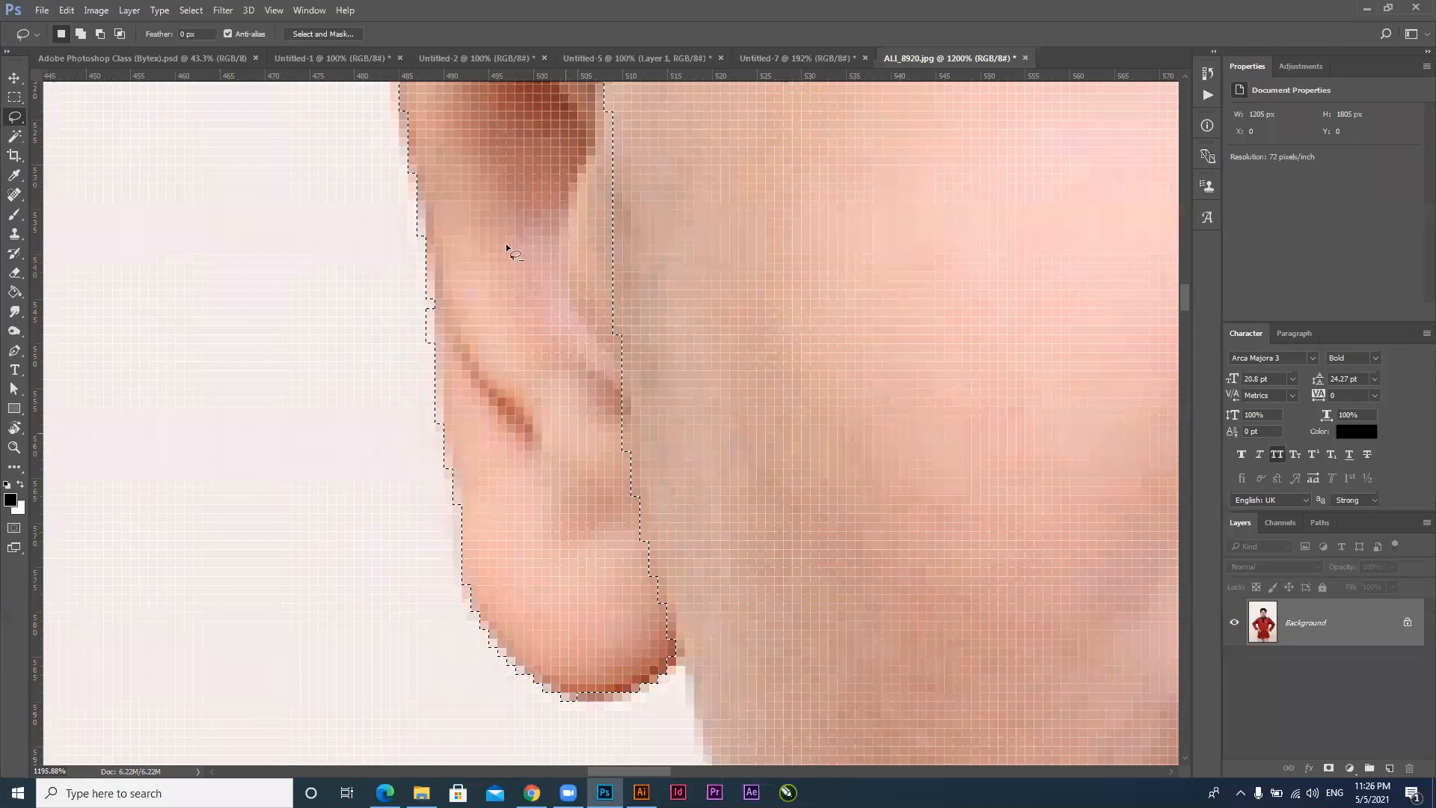
{"action": "scroll", "coordinate": [224, 180], "scroll_direction": "down", "scroll_amount": 2}
{"action": "scroll", "coordinate": [224, 179], "scroll_direction": "up", "scroll_amount": 3}
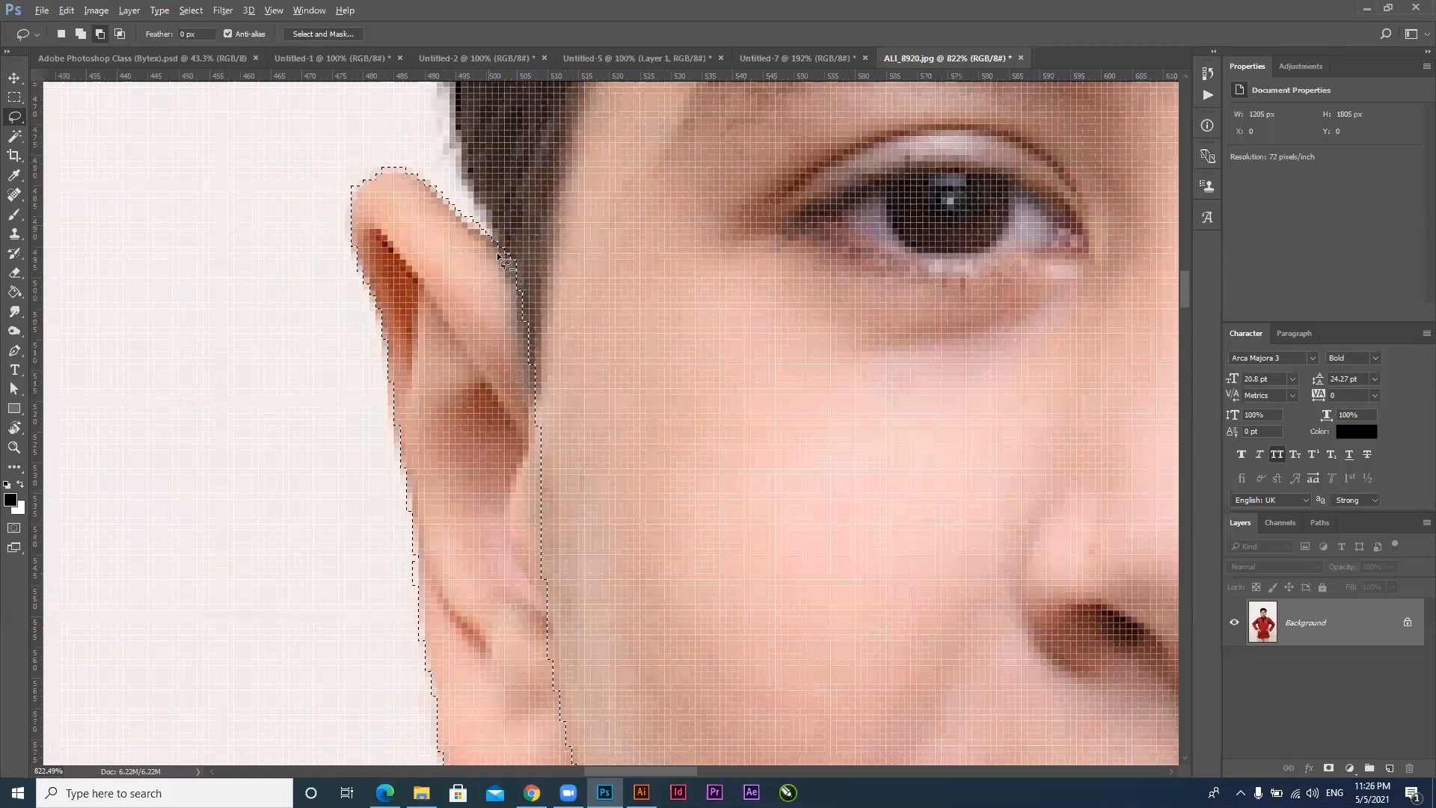
{"action": "mouse_move", "coordinate": [507, 284]}
{"action": "left_mouse_down"}
{"action": "mouse_move", "coordinate": [519, 380]}
{"action": "mouse_move", "coordinate": [543, 396]}
{"action": "mouse_move", "coordinate": [551, 356]}
{"action": "mouse_move", "coordinate": [530, 274]}
{"action": "mouse_move", "coordinate": [512, 223]}
{"action": "mouse_move", "coordinate": [482, 227]}
{"action": "mouse_move", "coordinate": [509, 313]}
{"action": "left_mouse_up"}
{"action": "key", "text": "shift"}
{"action": "mouse_move", "coordinate": [511, 381]}
{"action": "left_mouse_down"}
{"action": "mouse_move", "coordinate": [502, 307]}
{"action": "mouse_move", "coordinate": [519, 397]}
{"action": "mouse_move", "coordinate": [505, 317]}
{"action": "mouse_move", "coordinate": [516, 332]}
{"action": "left_mouse_up"}
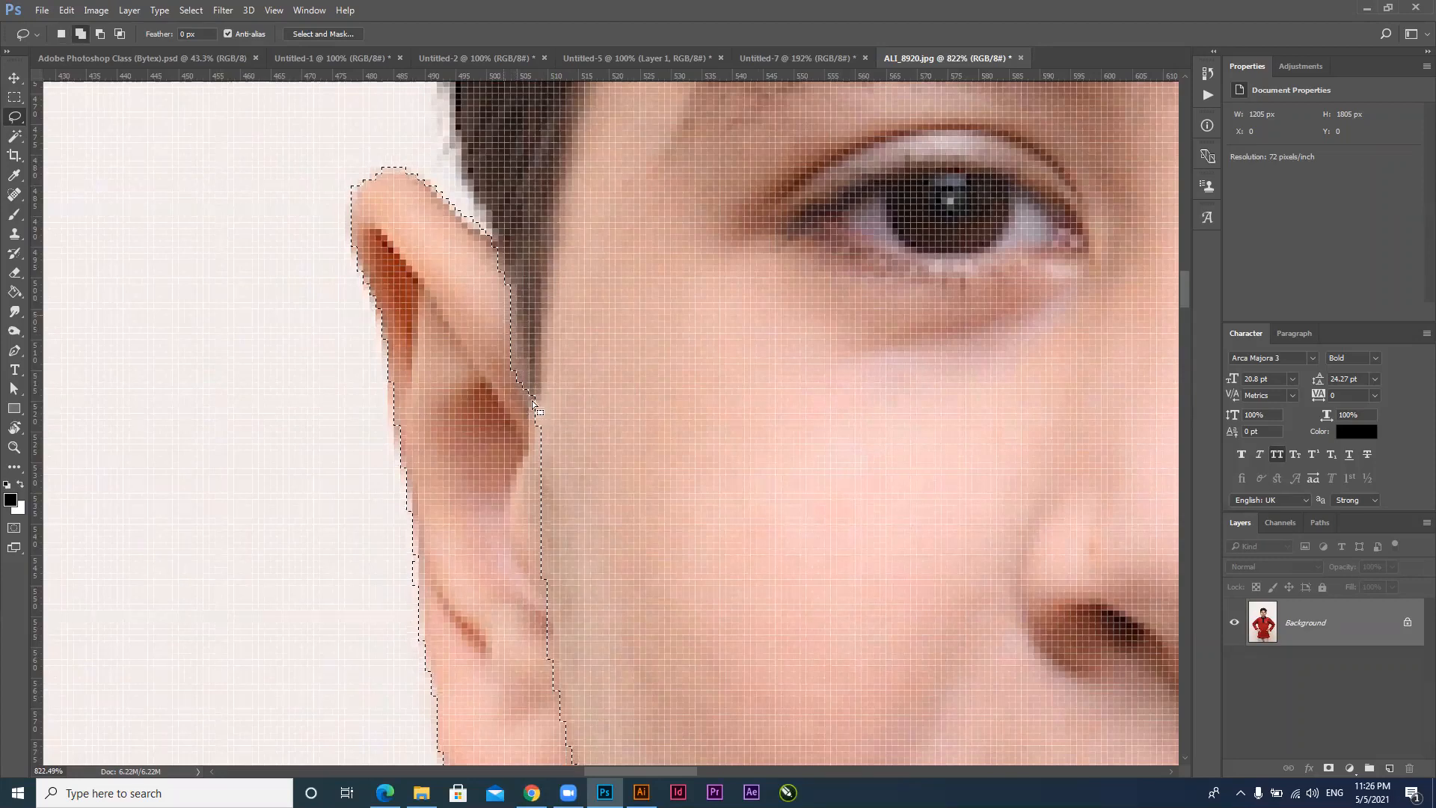
Cut the selected ear from the background layer and paste it as a new layer
{"action": "left_click_drag", "start_coordinate": [619, 448], "coordinate": [556, 430]}
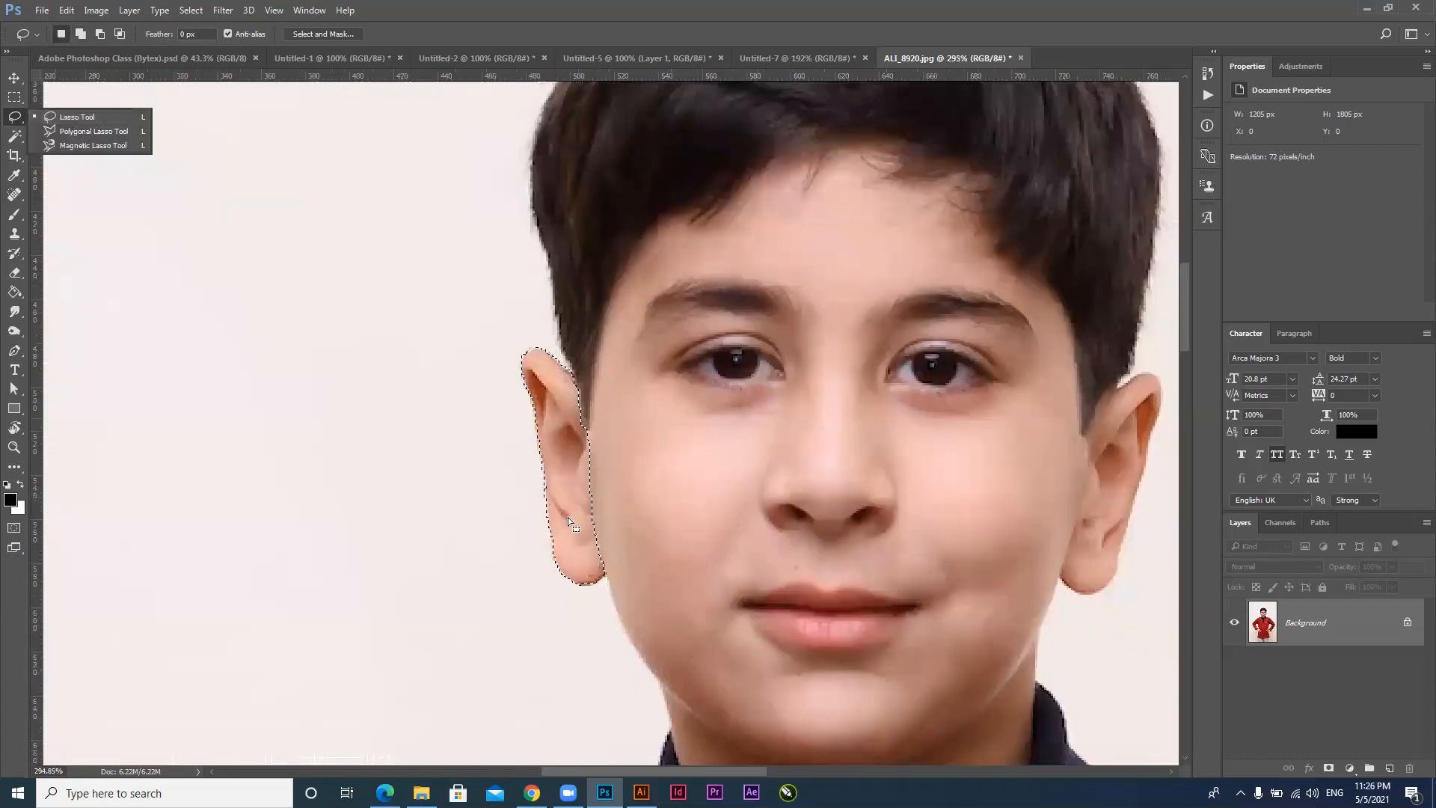
{"action": "key", "text": "v"}
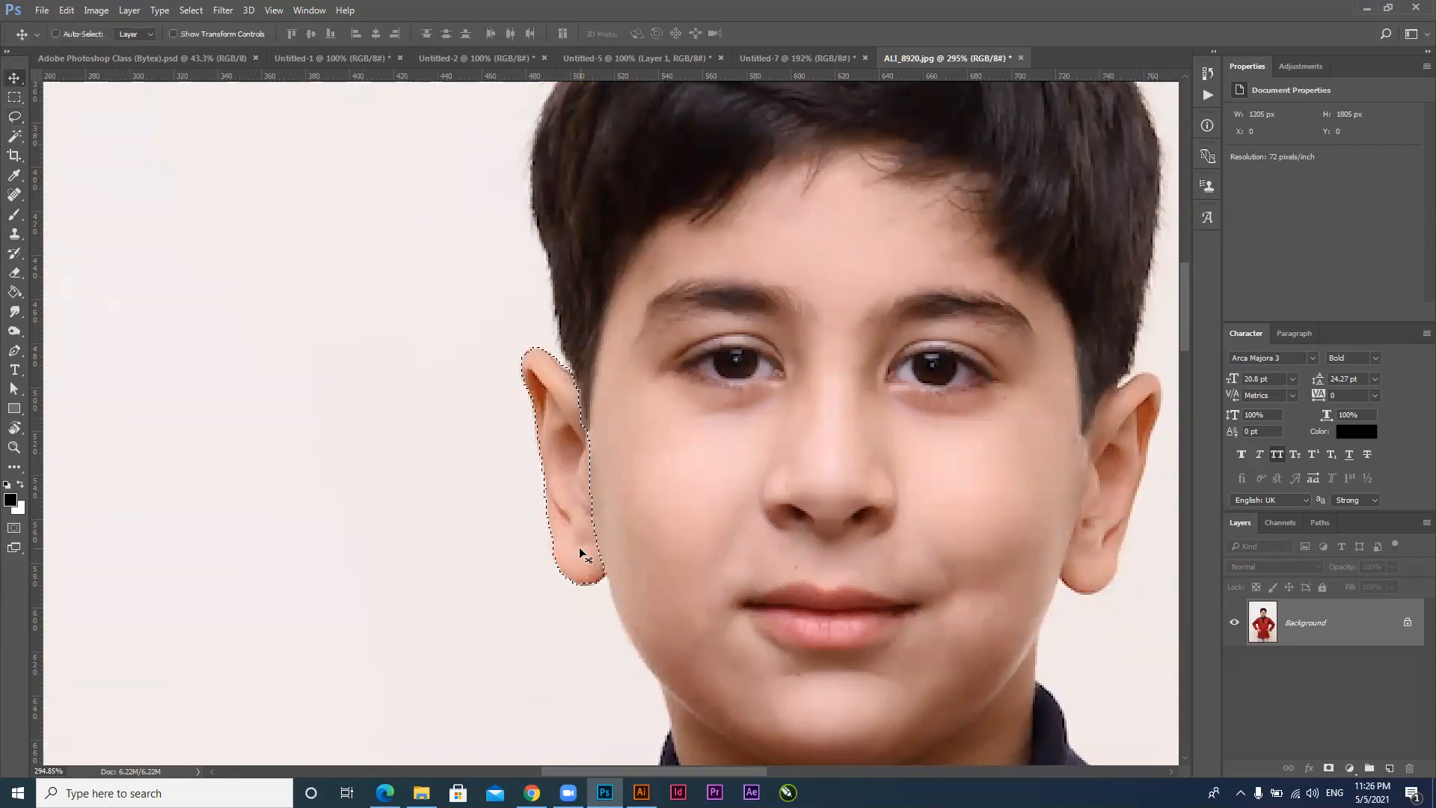
{"action": "key", "text": "BackSpace"}
{"action": "key", "text": "ctrl+d"}
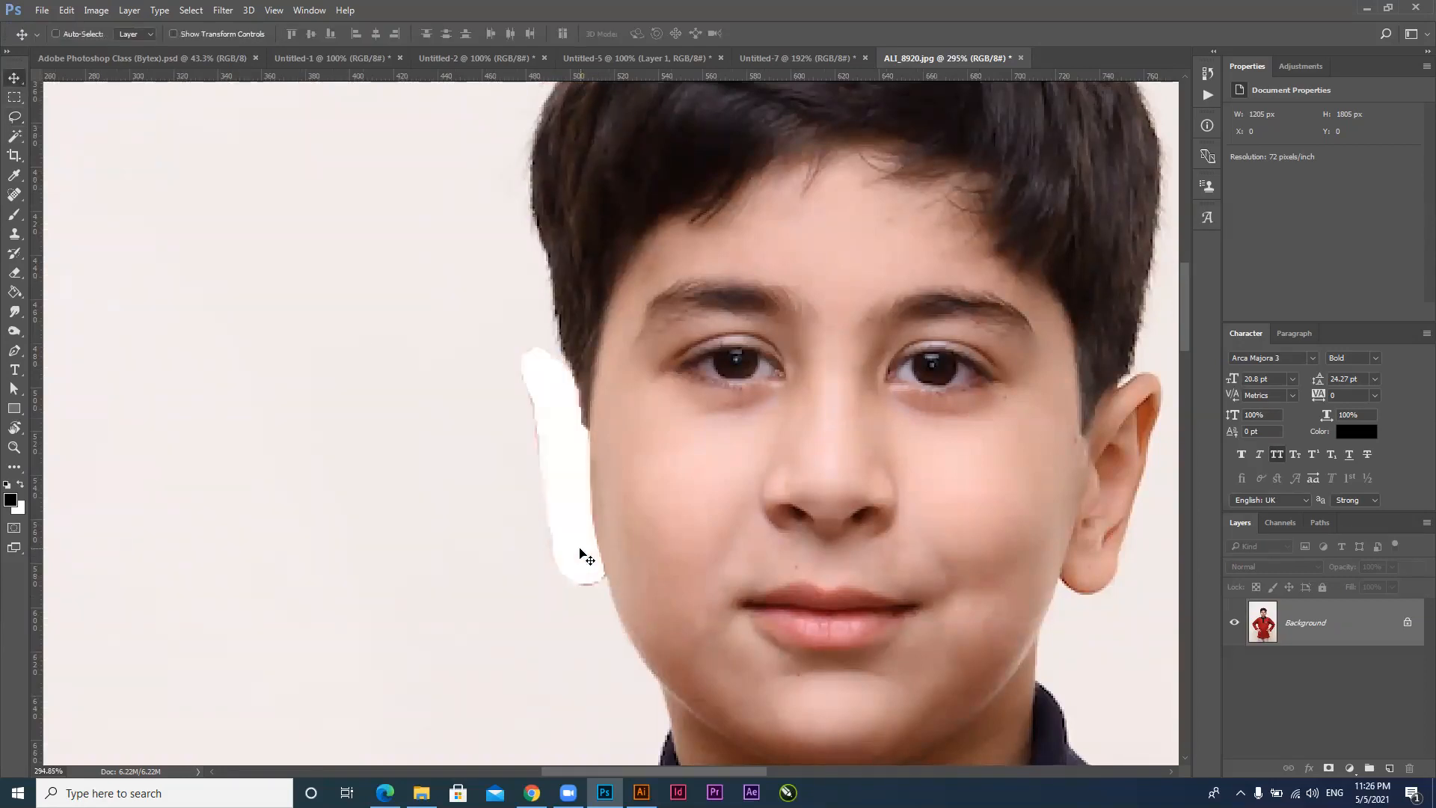
{"action": "key", "text": "ctrl+v"}
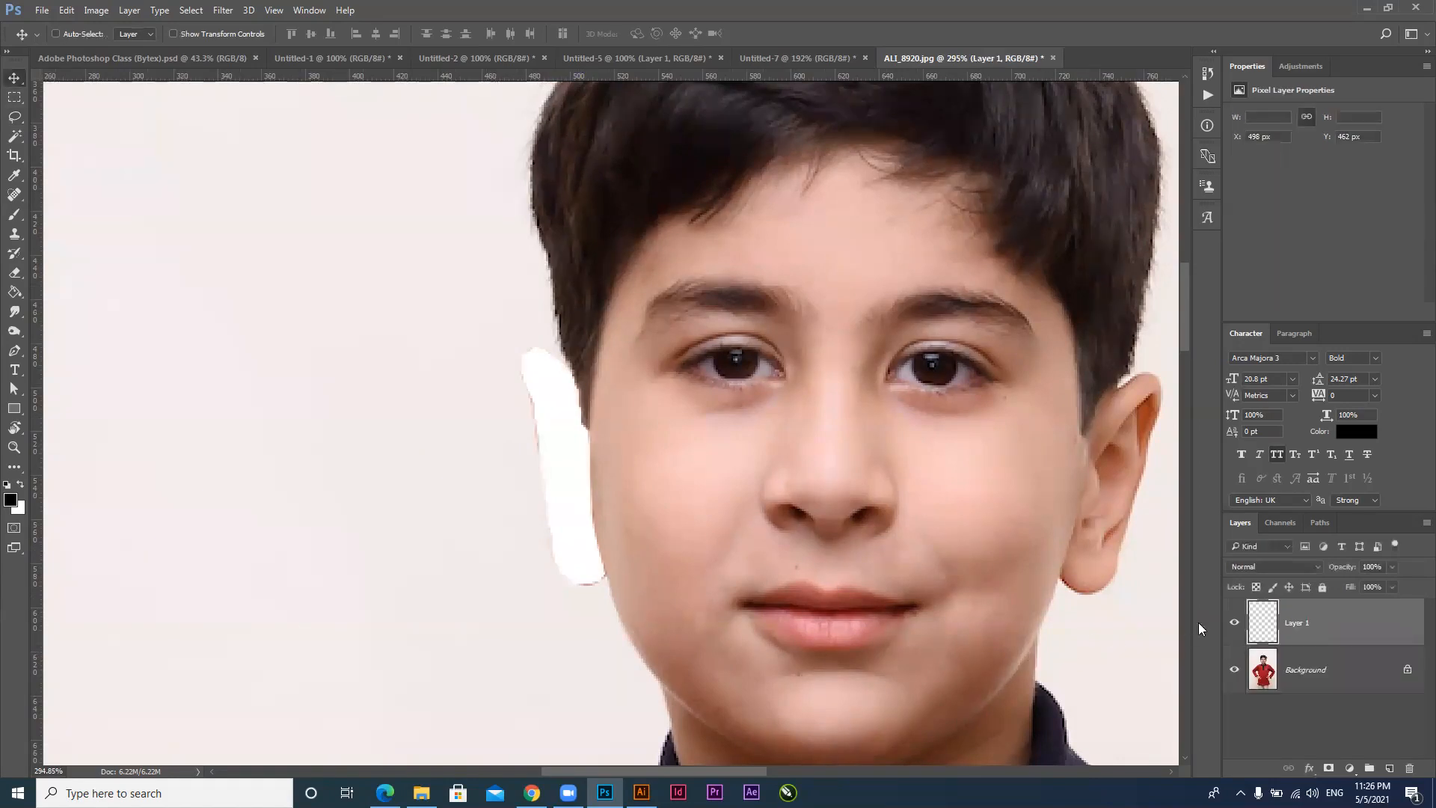
Move the pasted ear over the blank ear area and nudge it down into alignment with the face
{"action": "left_click_drag", "start_coordinate": [635, 510], "coordinate": [589, 540]}
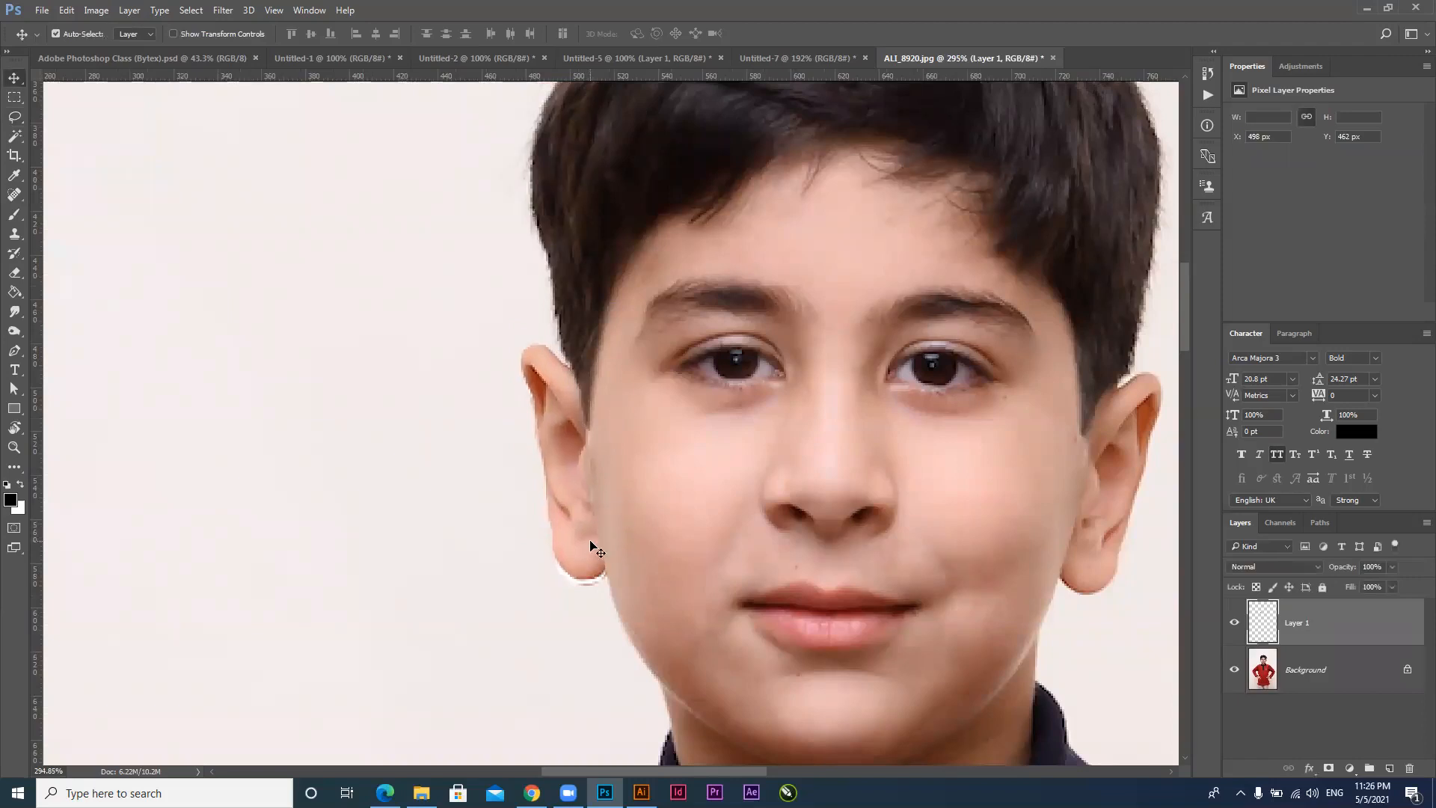
{"action": "key", "text": "ctrl"}
{"action": "key", "text": "Down"}
{"action": "key", "text": "Down"}
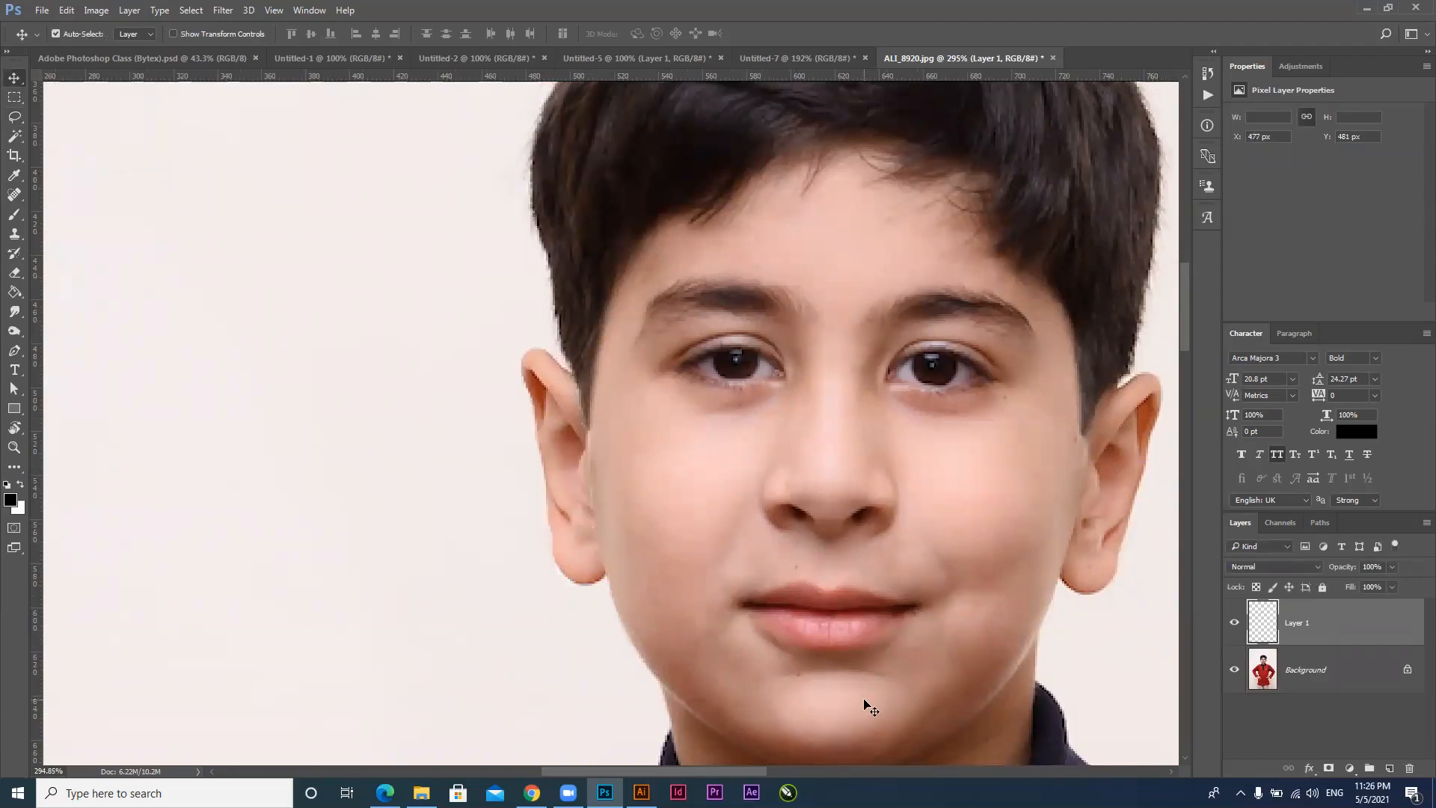
Enlarge the pasted ear layer to about 150% and rotate it by about -3 degrees
{"action": "key", "text": "ctrl+t"}
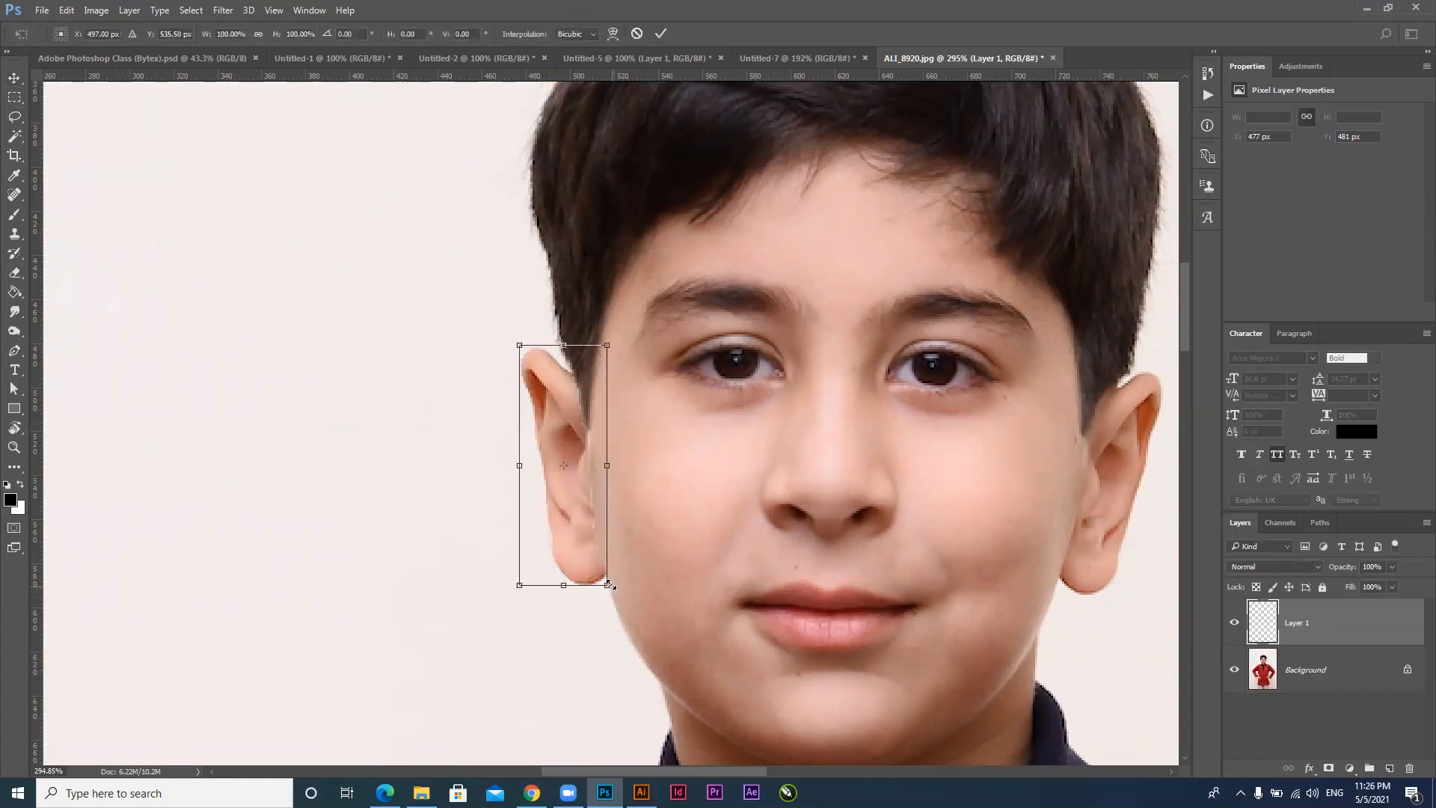
{"action": "mouse_move", "coordinate": [607, 585]}
{"action": "left_mouse_down"}
{"action": "mouse_move", "coordinate": [629, 642]}
{"action": "mouse_move", "coordinate": [571, 570]}
{"action": "mouse_move", "coordinate": [587, 577]}
{"action": "left_mouse_up"}
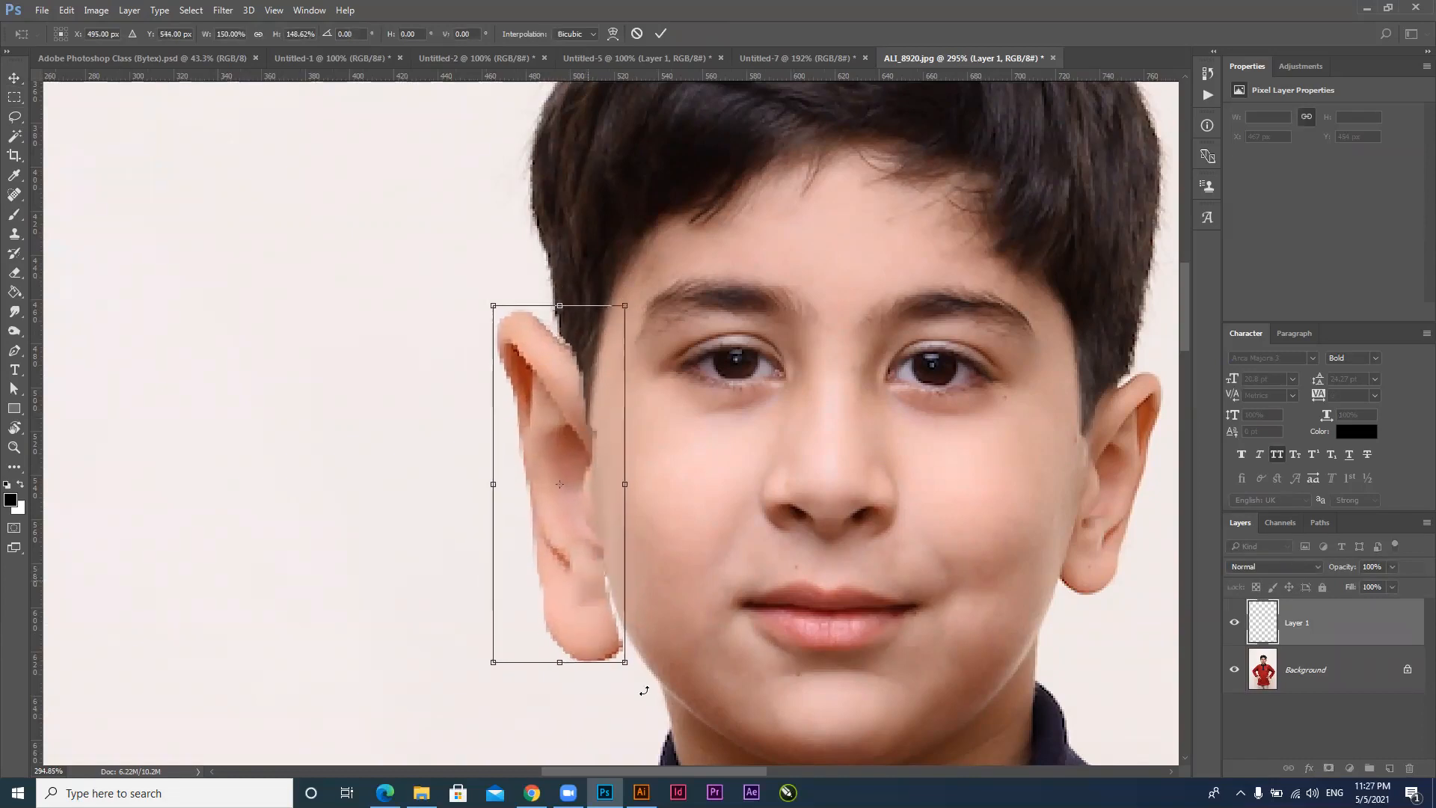
{"action": "left_click_drag", "start_coordinate": [643, 669], "coordinate": [696, 711]}
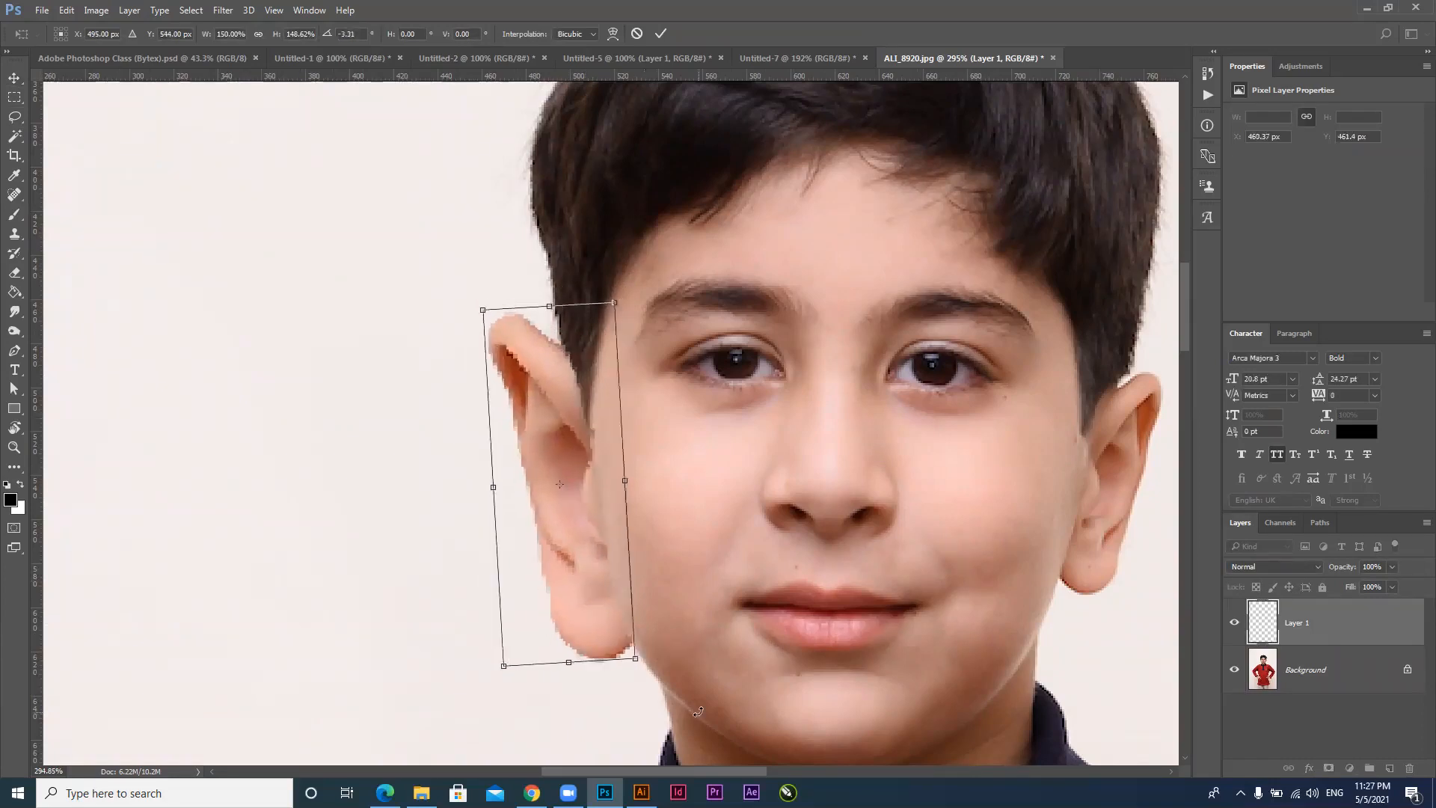
{"action": "key", "text": "Return"}
{"action": "scroll", "coordinate": [748, 673], "scroll_direction": "down", "scroll_amount": 5}
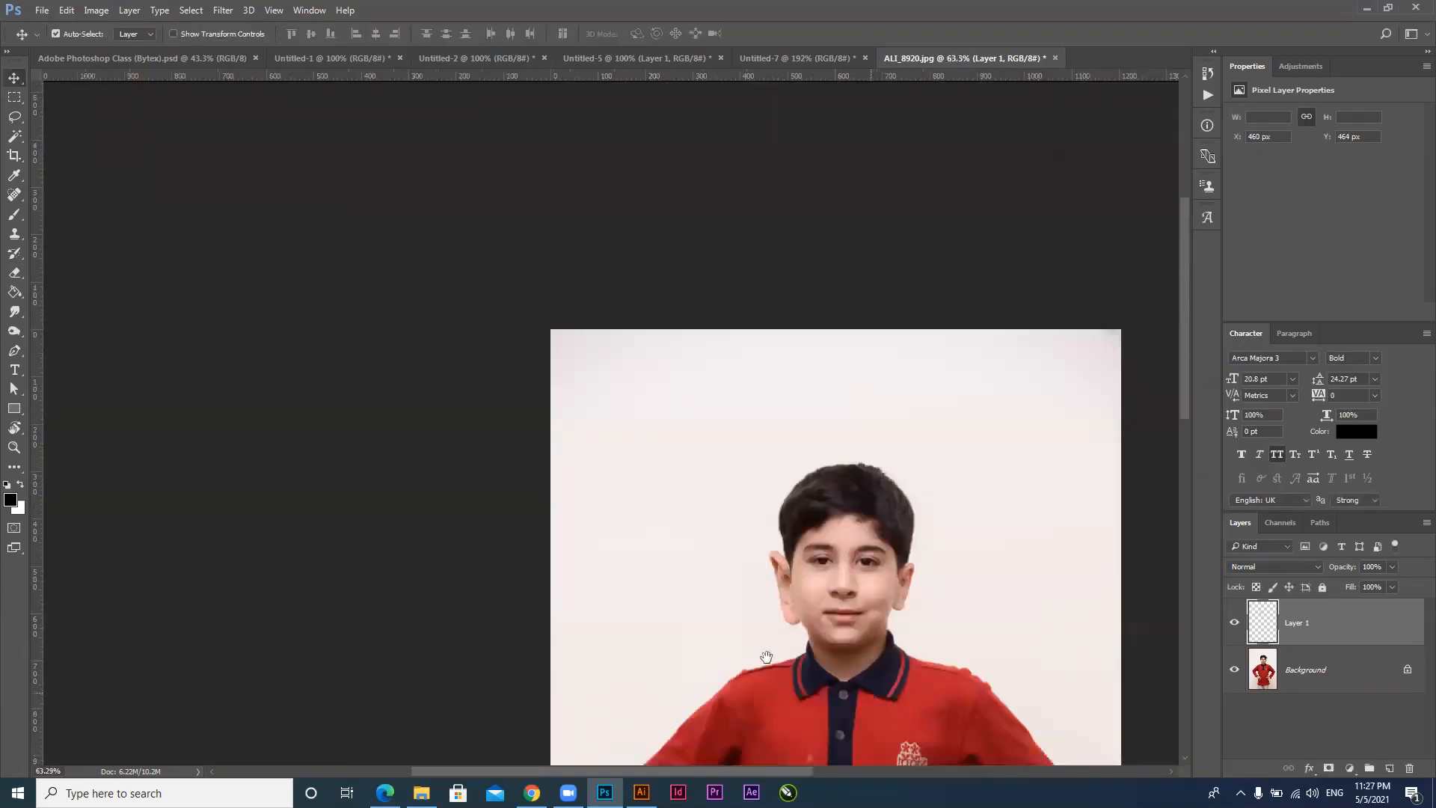
{"action": "left_click_drag", "start_coordinate": [765, 656], "coordinate": [572, 505]}
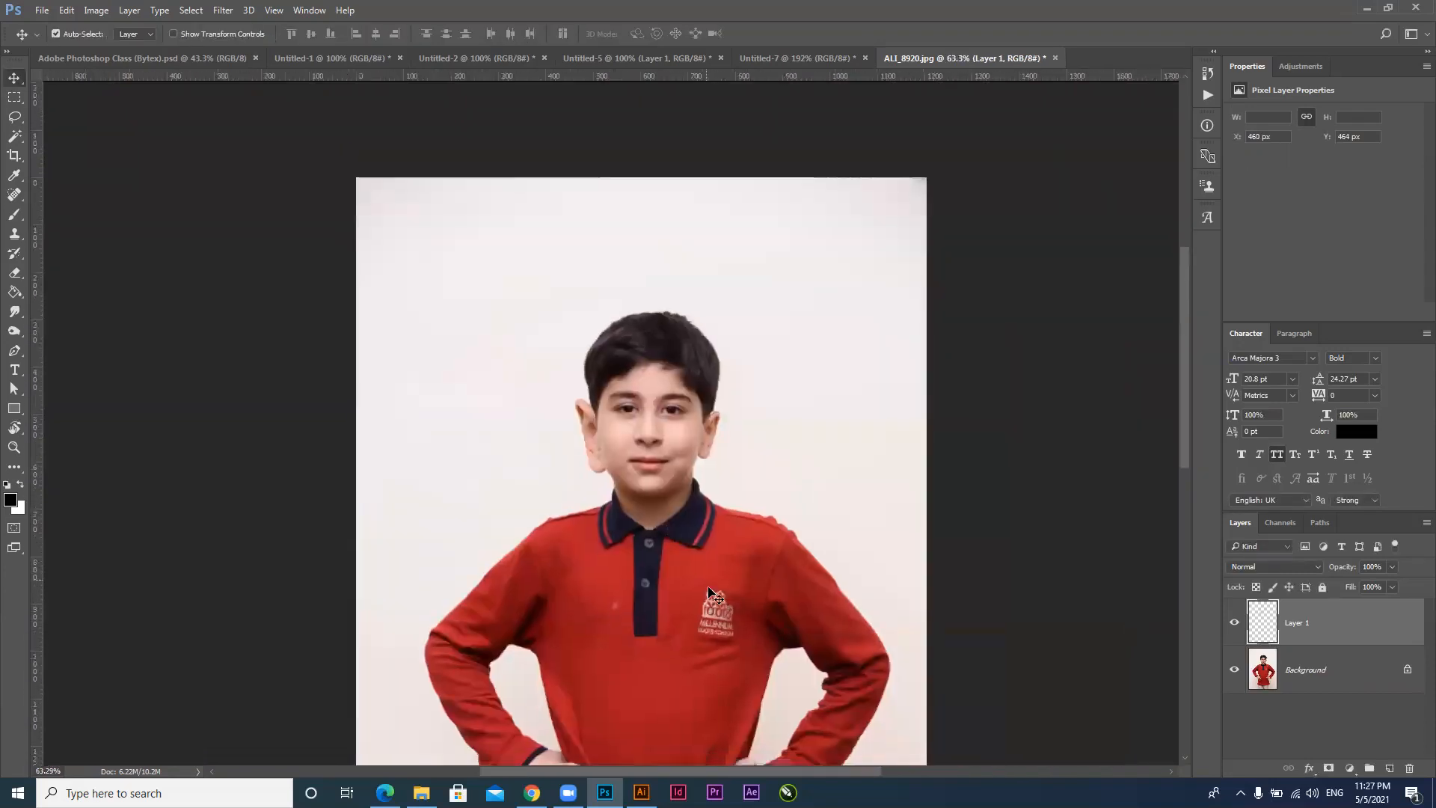
{"action": "scroll", "coordinate": [639, 460], "scroll_direction": "up", "scroll_amount": 2}
{"action": "key", "text": "ctrl"}
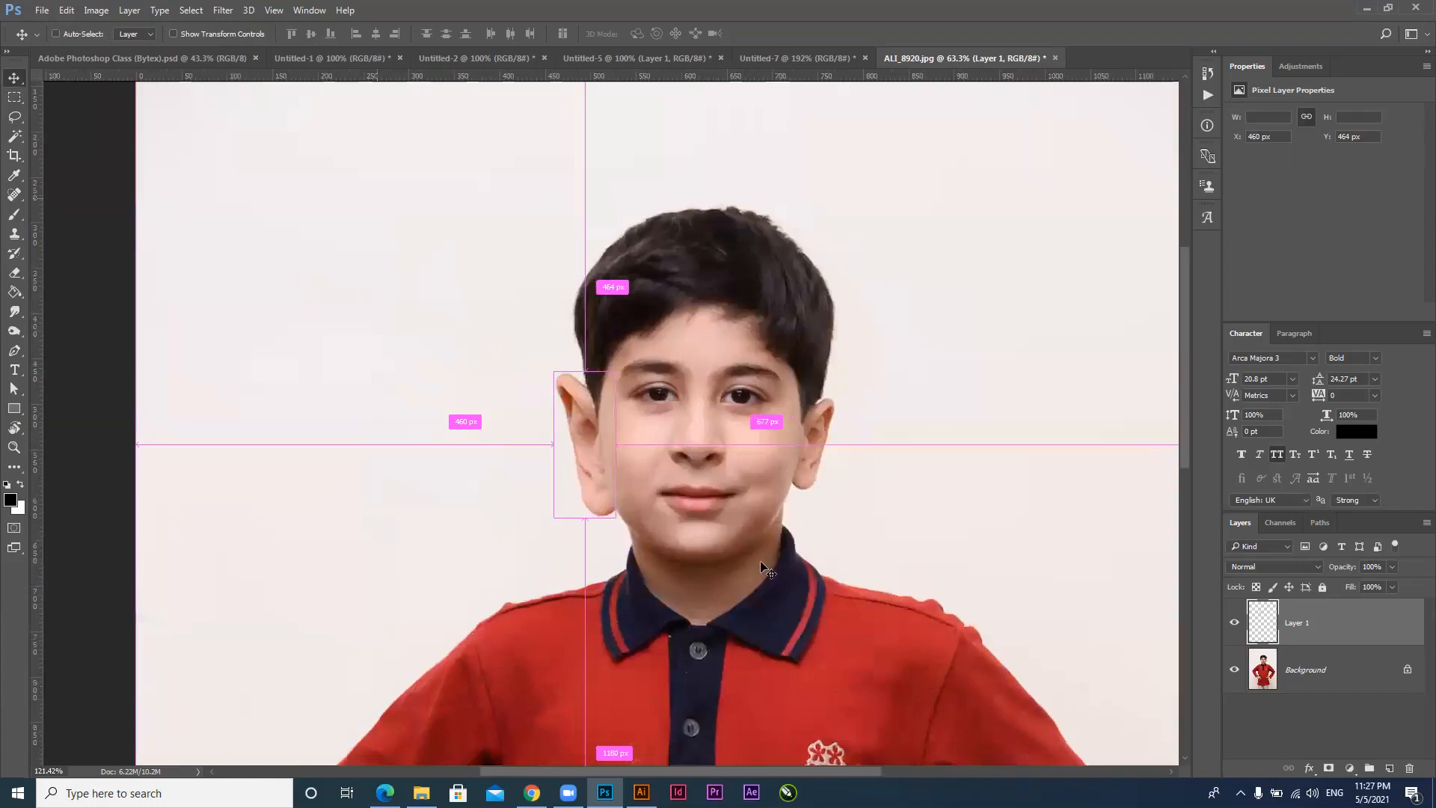
{"action": "scroll", "coordinate": [778, 614], "scroll_direction": "up", "scroll_amount": 1}
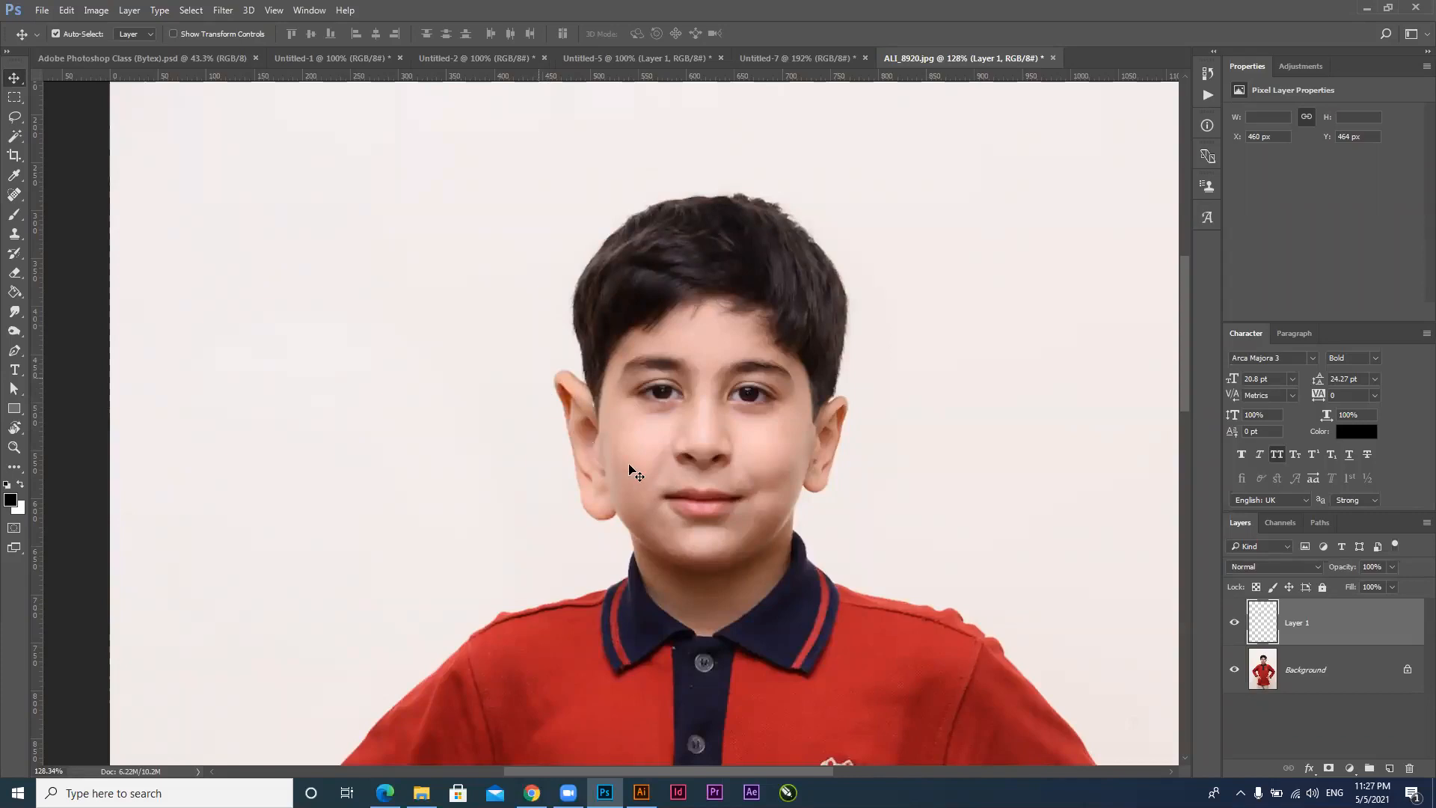
Shift the enlarged ear 1 px toward the face to tighten its seam with the head
{"action": "left_click_drag", "start_coordinate": [590, 396], "coordinate": [662, 448]}
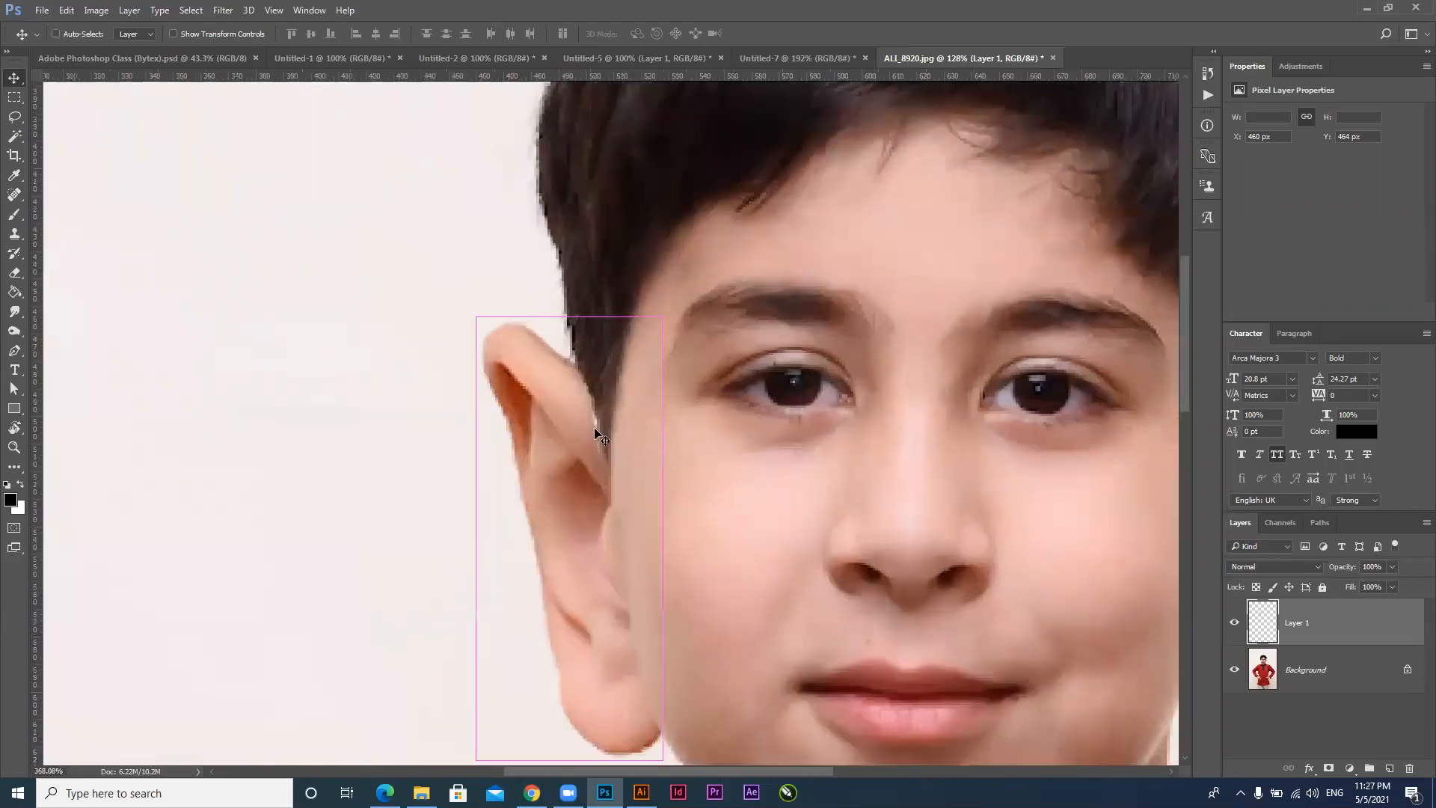
{"action": "key", "text": "ctrl+plus"}
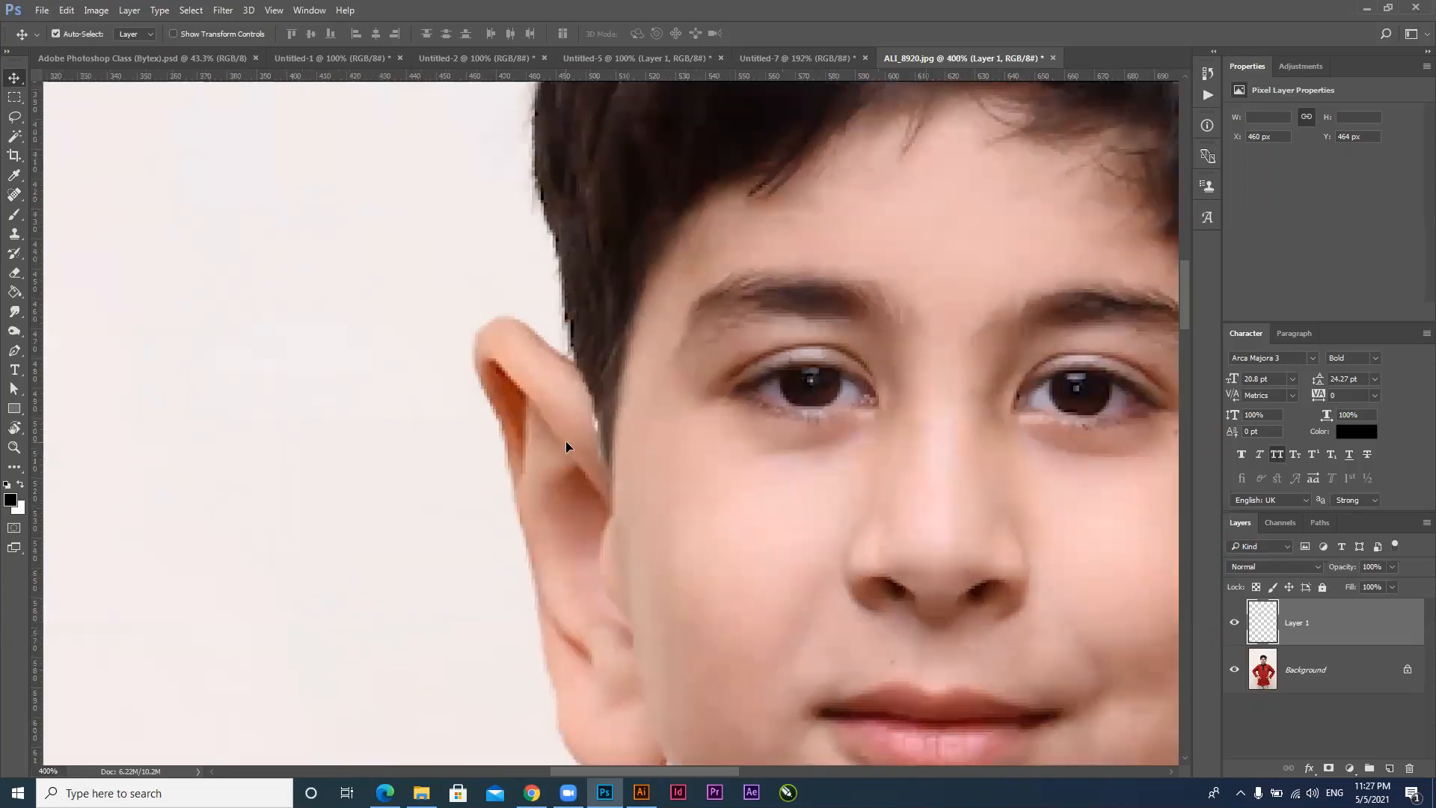
{"action": "left_click_drag", "start_coordinate": [565, 446], "coordinate": [570, 448]}
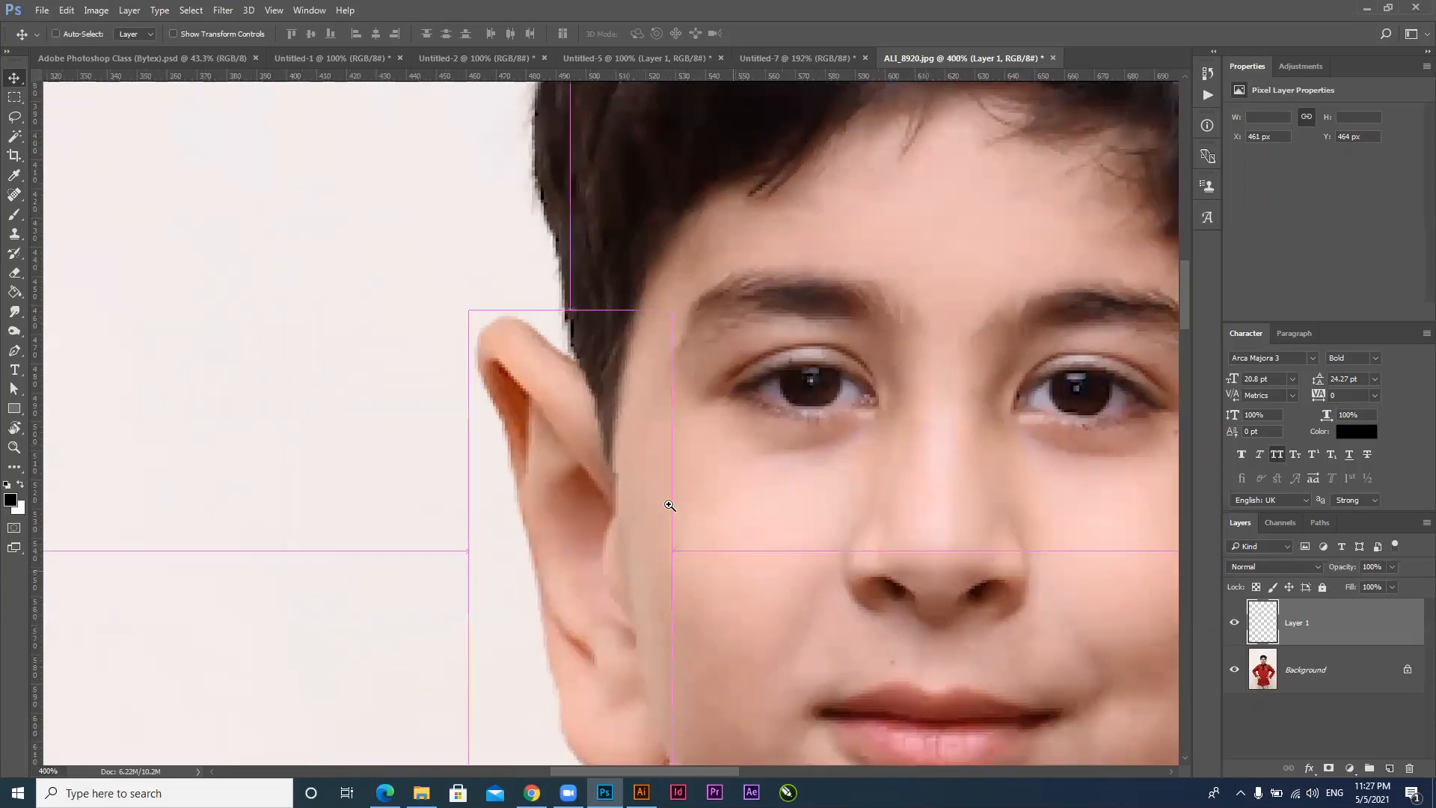
{"action": "left_click_drag", "start_coordinate": [733, 527], "coordinate": [598, 534]}
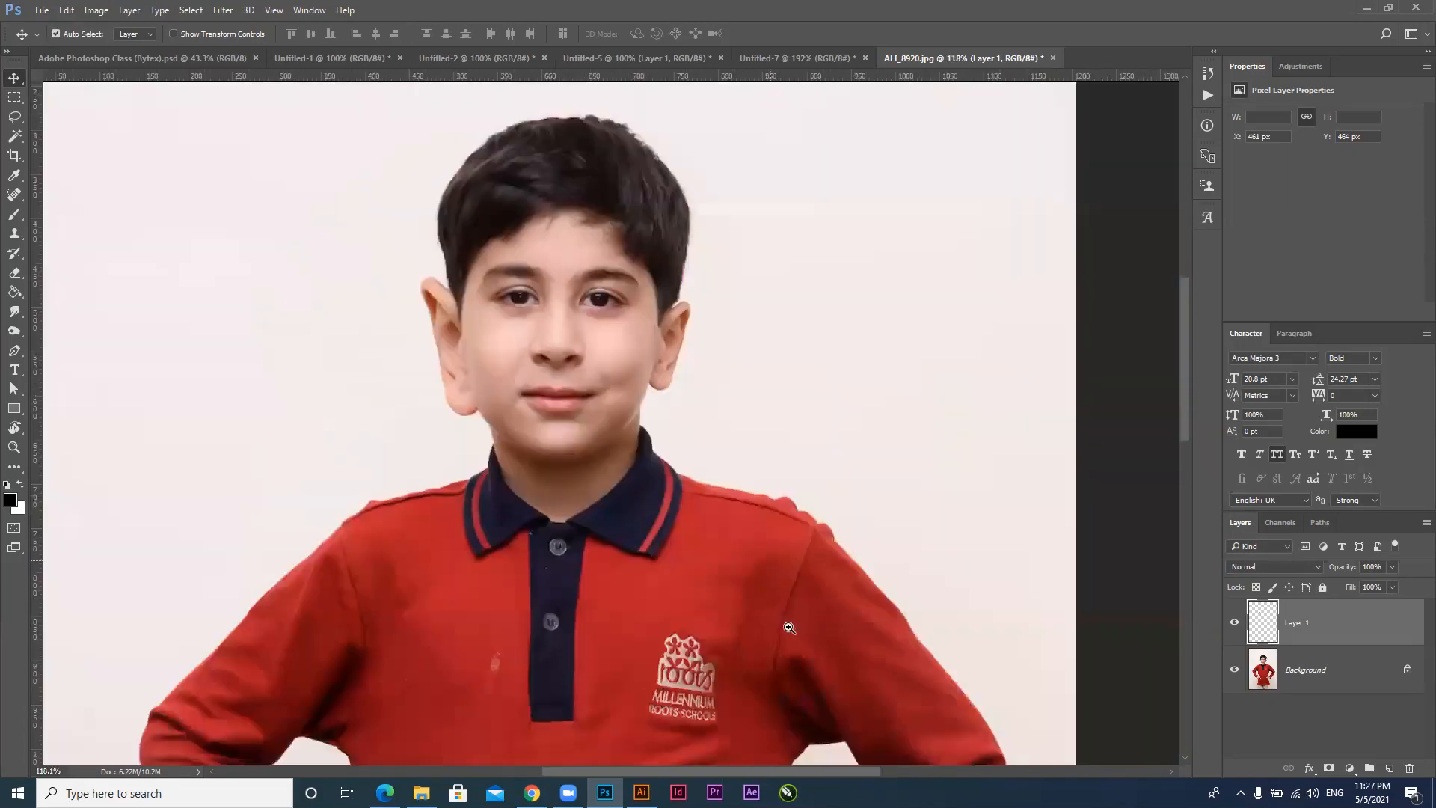
{"action": "left_click_drag", "start_coordinate": [786, 627], "coordinate": [731, 617]}
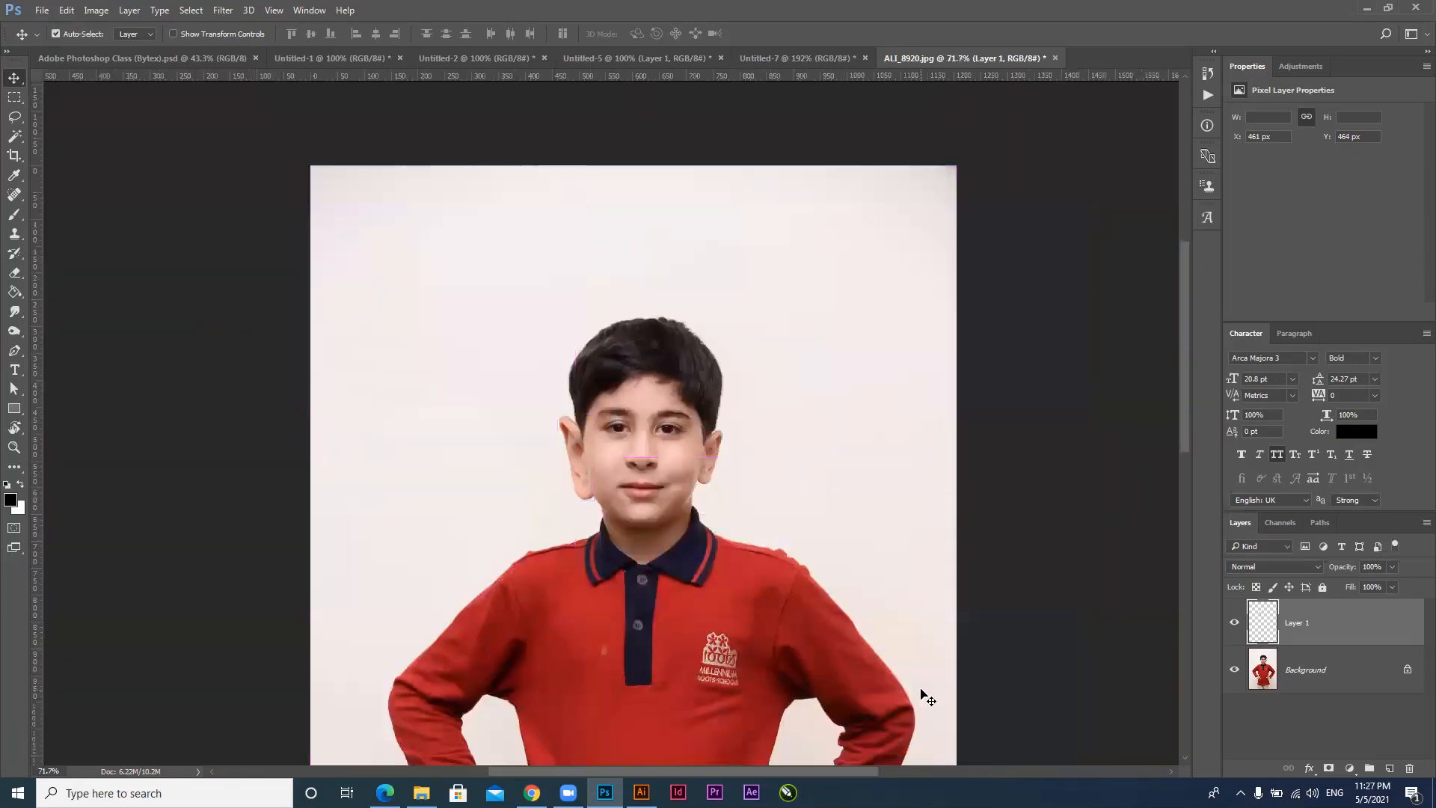
Fine-tune the enlarged ear's horizontal position against the head to X 460 px
{"action": "left_click_drag", "start_coordinate": [695, 500], "coordinate": [718, 510]}
{"action": "left_click_drag", "start_coordinate": [657, 599], "coordinate": [592, 532]}
{"action": "left_click_drag", "start_coordinate": [908, 652], "coordinate": [813, 636]}
{"action": "left_click_drag", "start_coordinate": [888, 681], "coordinate": [782, 613]}
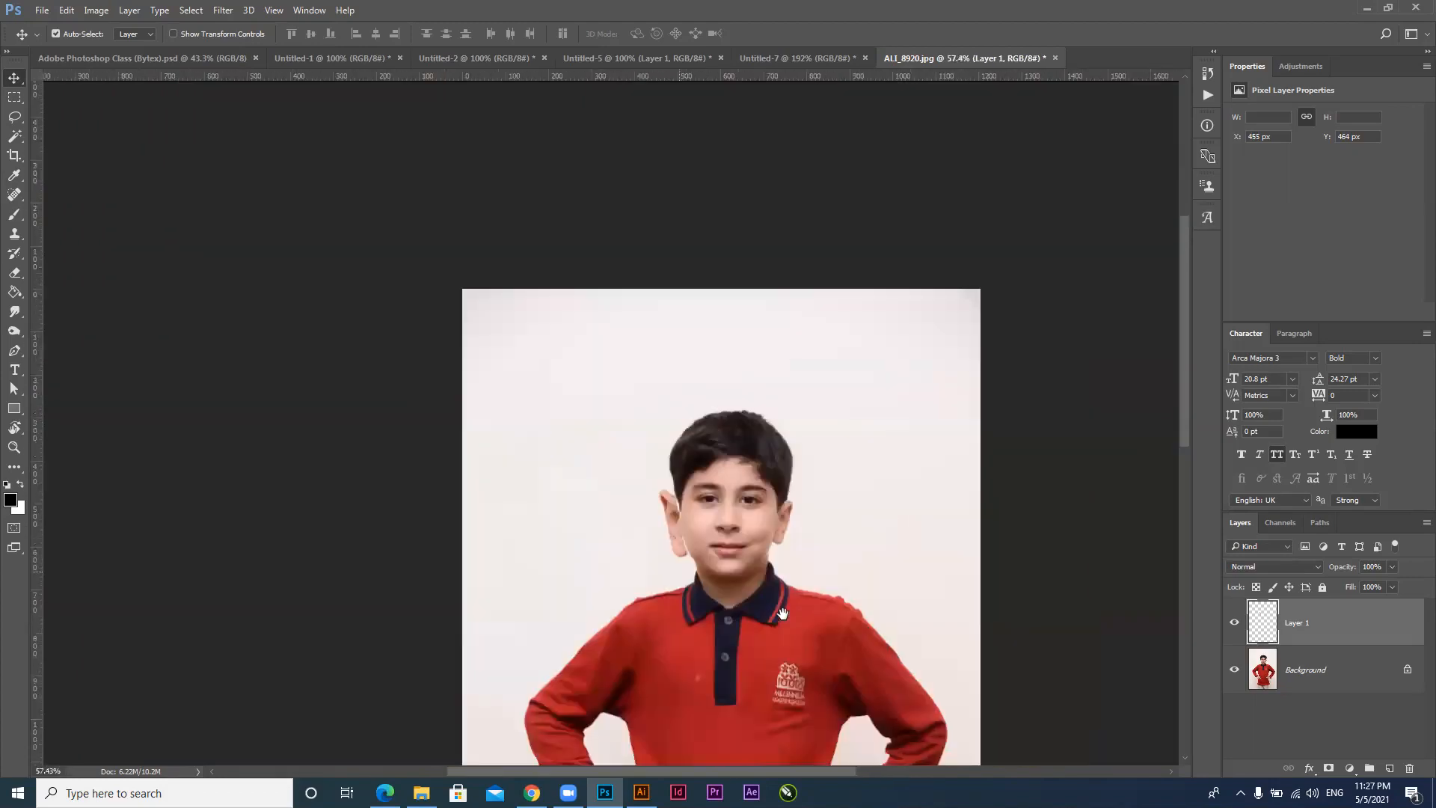
{"action": "key", "text": "ctrl+Right"}
{"action": "key", "text": "ctrl+Right"}
{"action": "key", "text": "ctrl+Right"}
{"action": "key", "text": "ctrl+Right"}
{"action": "key", "text": "ctrl+Right"}
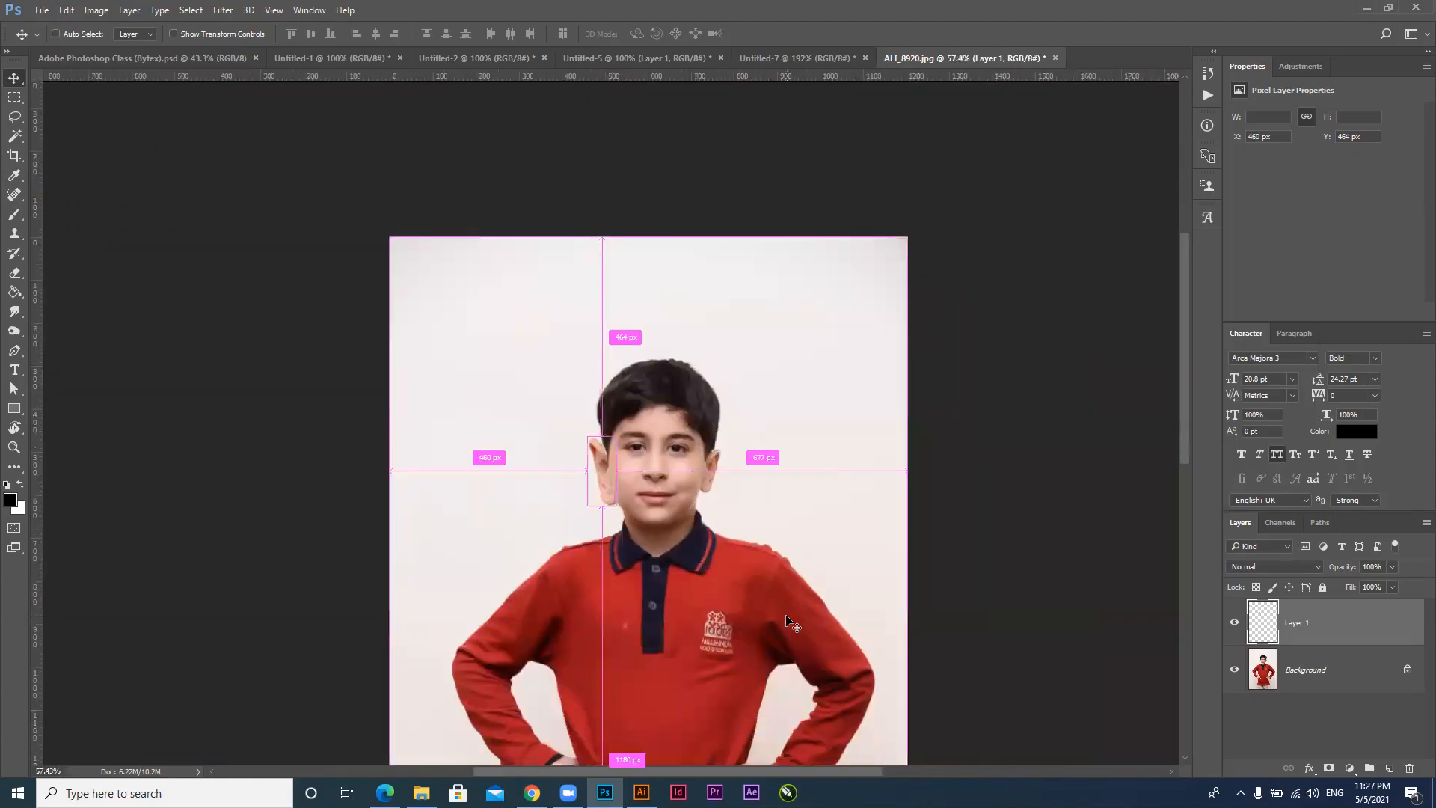
{"action": "left_click_drag", "start_coordinate": [710, 537], "coordinate": [729, 544]}
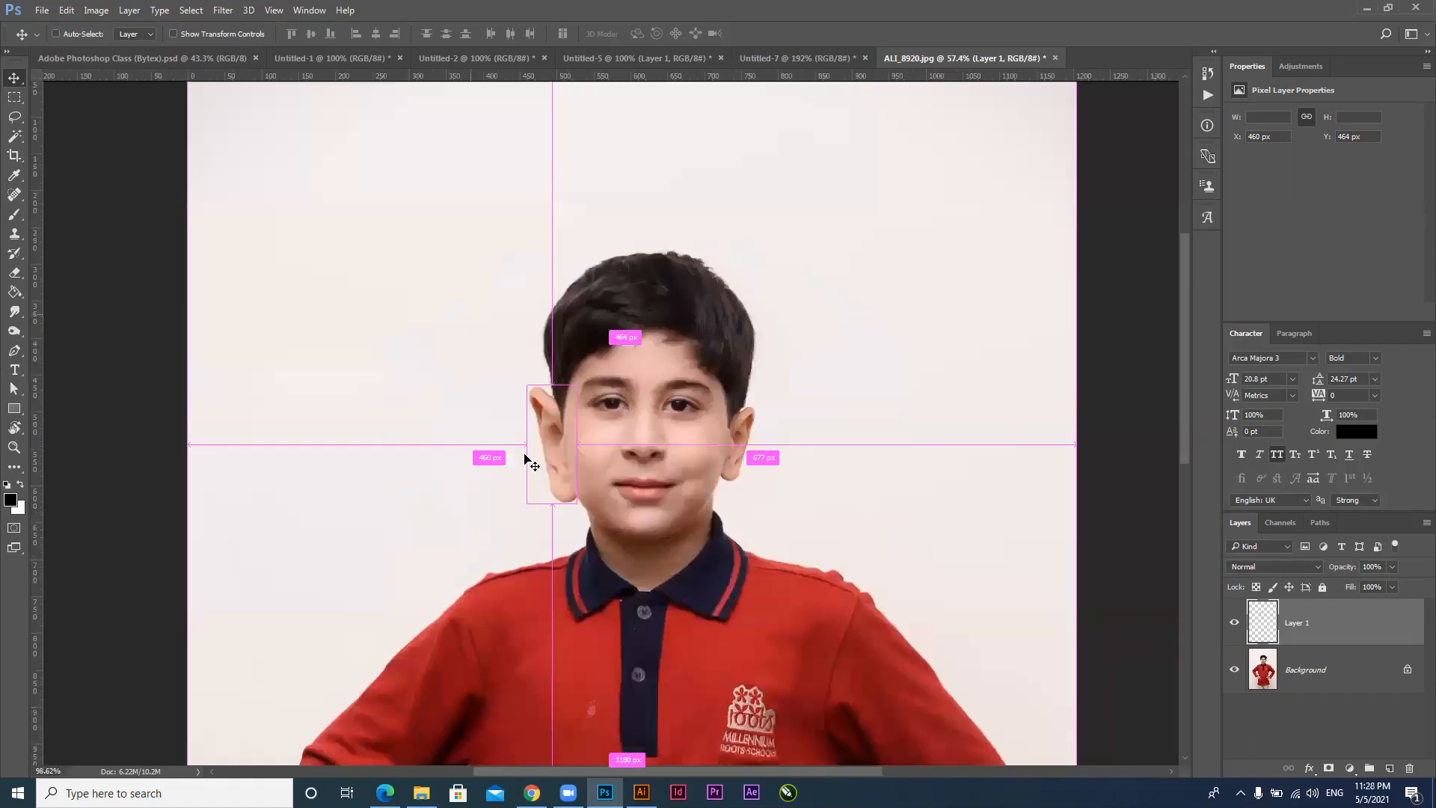
Place a horizontally flipped duplicate of the enlarged ear over the boy's other ear
{"action": "left_click_drag", "start_coordinate": [778, 463], "coordinate": [805, 483]}
{"action": "key", "text": "ctrl+t"}
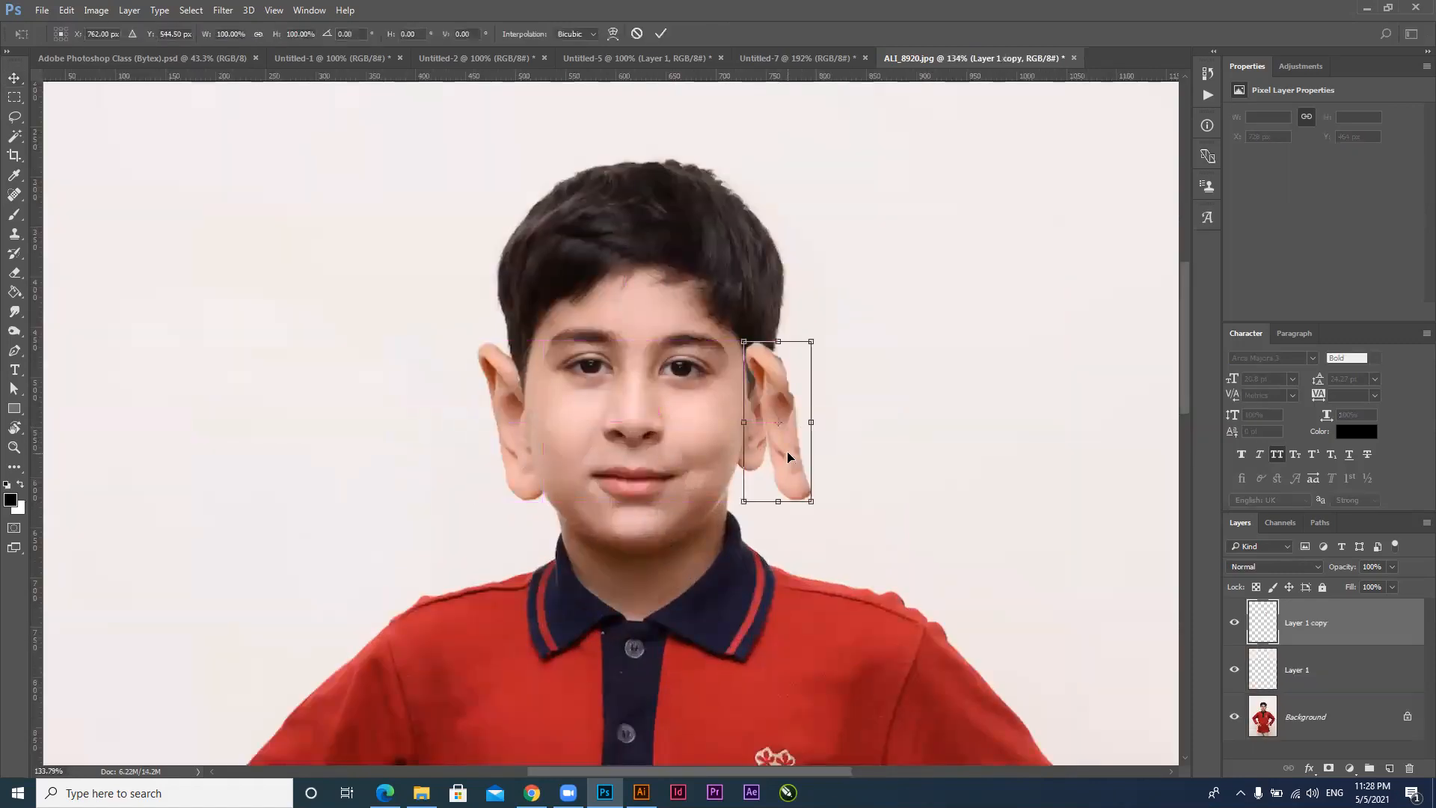
{"action": "right_click", "coordinate": [788, 456]}
{"action": "left_click", "coordinate": [847, 675]}
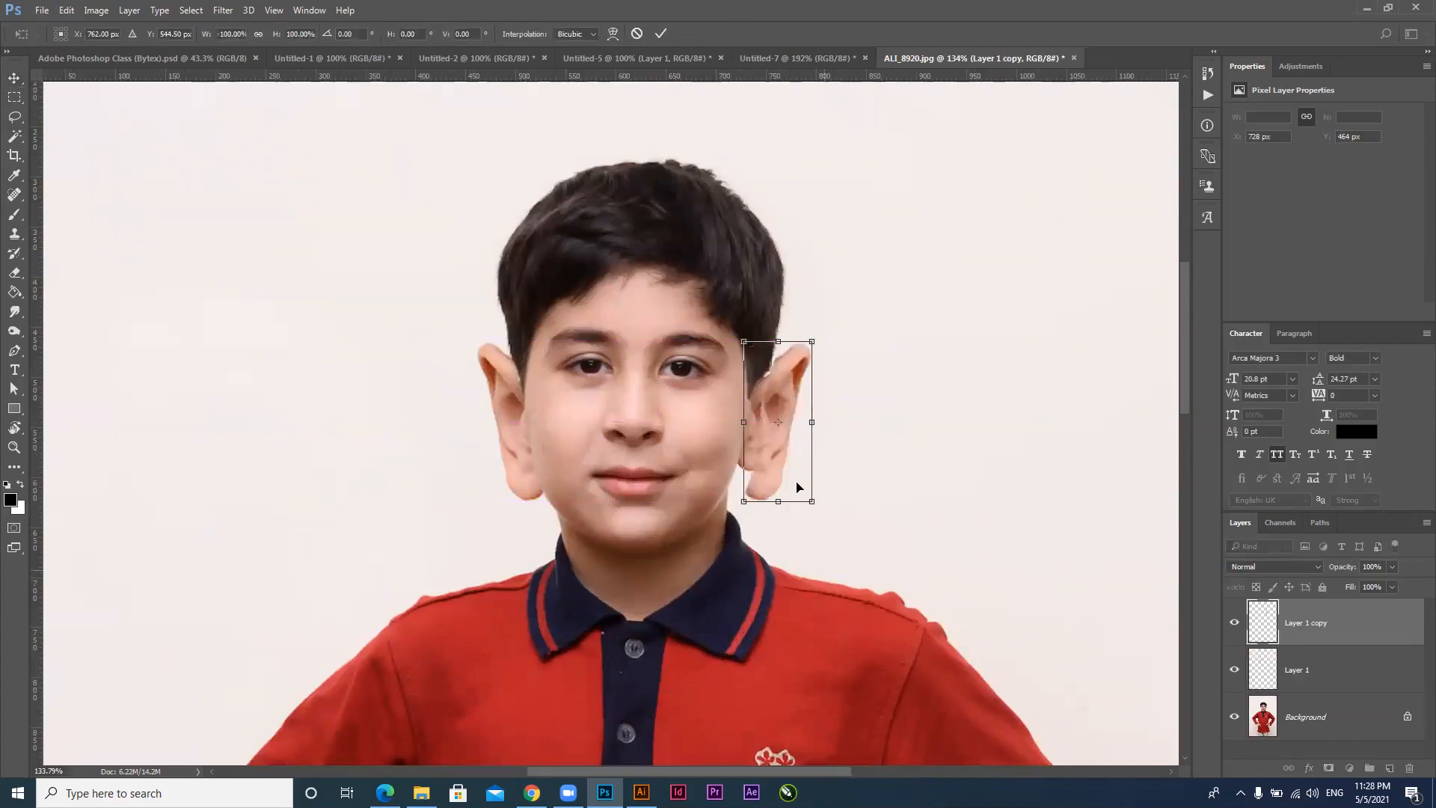
{"action": "left_click_drag", "start_coordinate": [769, 459], "coordinate": [754, 456]}
{"action": "left_click_drag", "start_coordinate": [805, 338], "coordinate": [820, 340]}
{"action": "key", "text": "Return"}
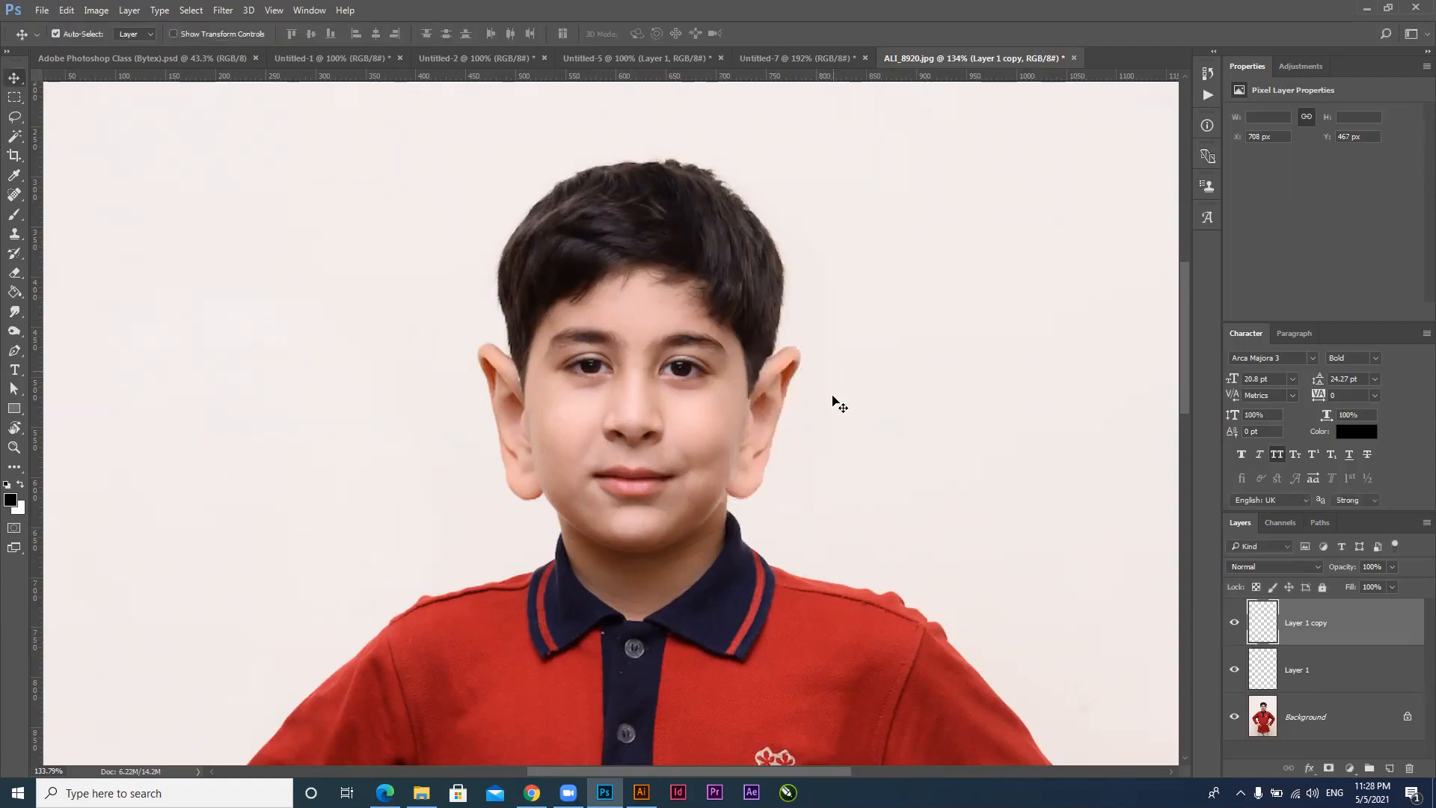
Delete both enlarged ear layers, leaving only the background photo
{"action": "left_click_drag", "start_coordinate": [852, 590], "coordinate": [767, 581], "text": "ctrl"}
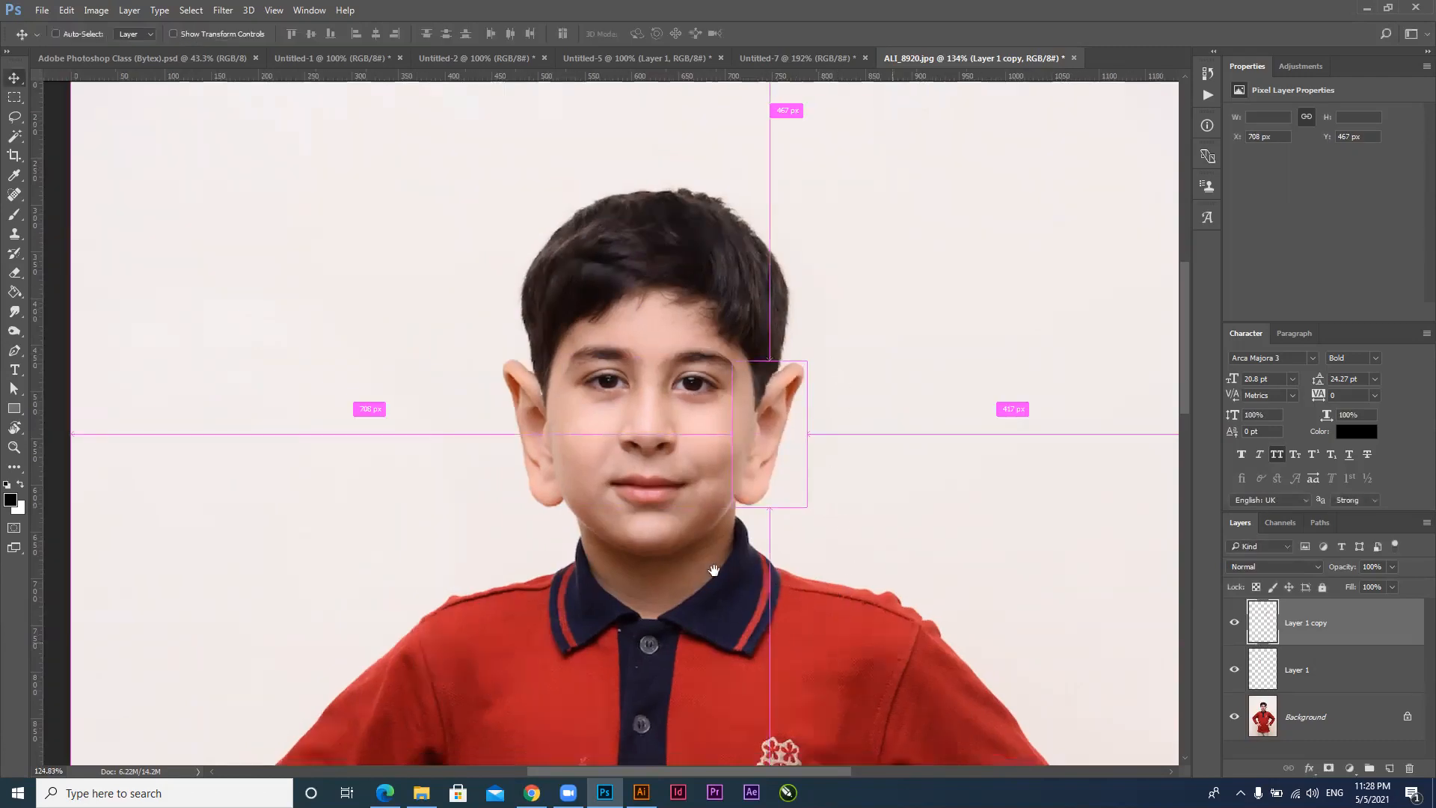
{"action": "key", "text": "ctrl+0"}
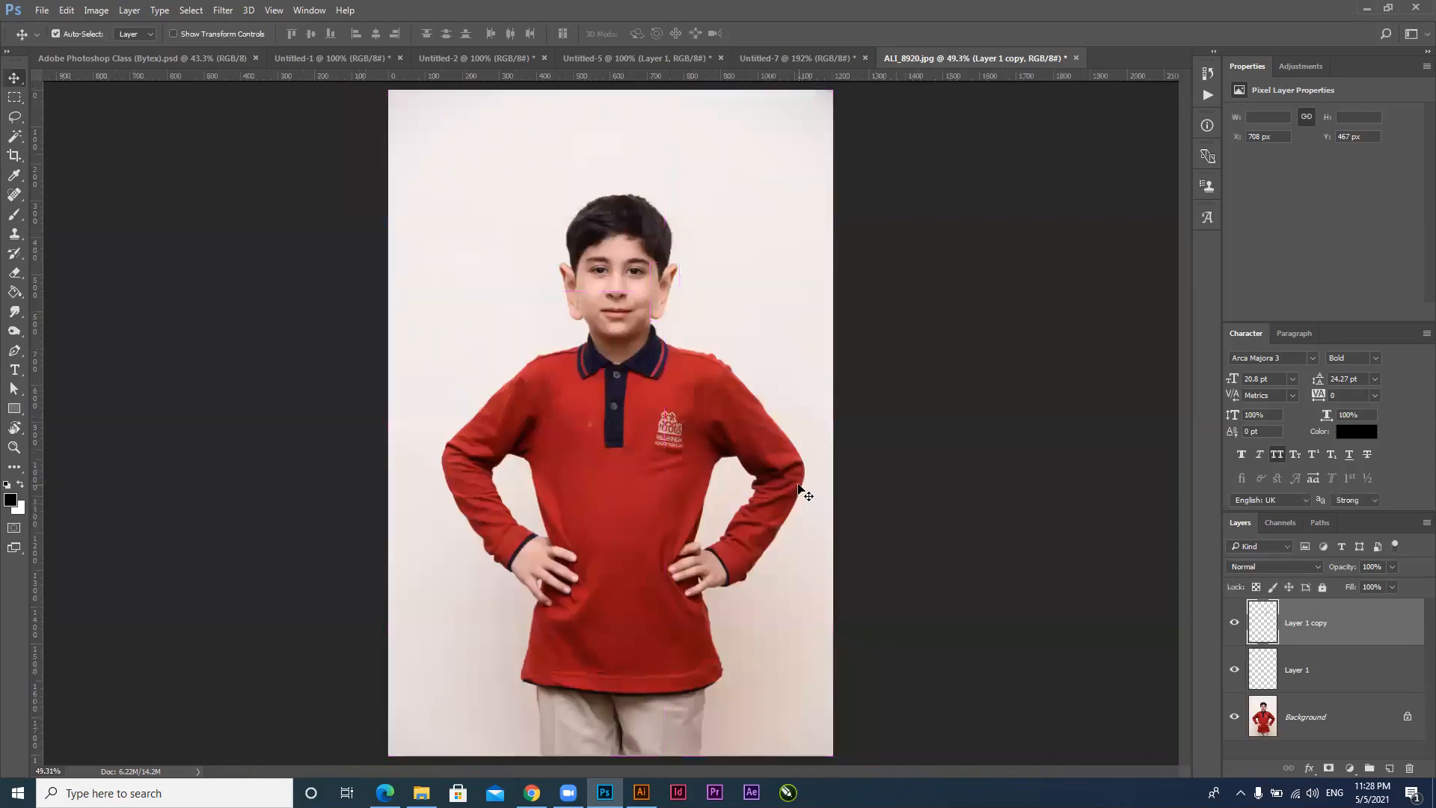
{"action": "left_click_drag", "start_coordinate": [576, 181], "coordinate": [679, 411]}
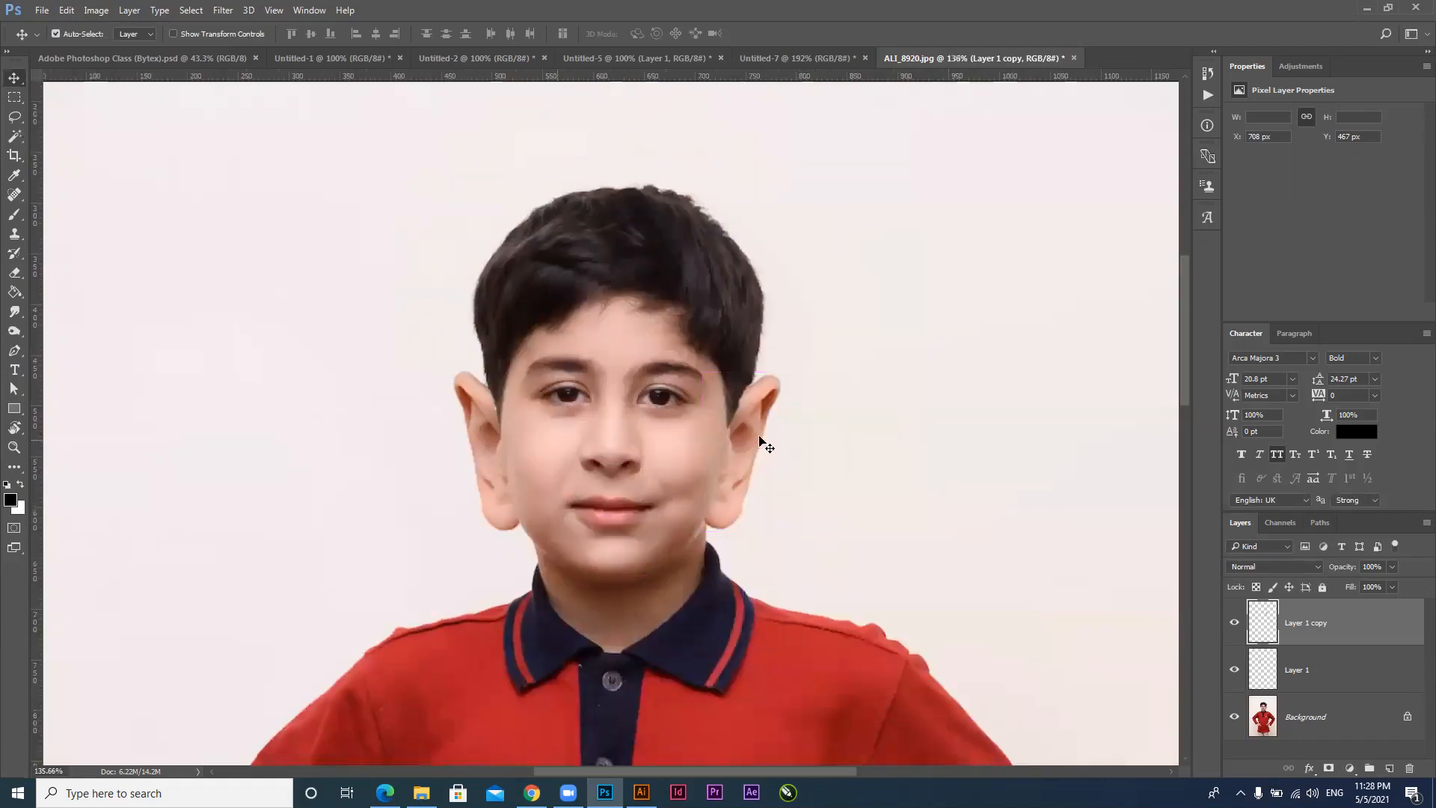
{"action": "key", "text": "Delete"}
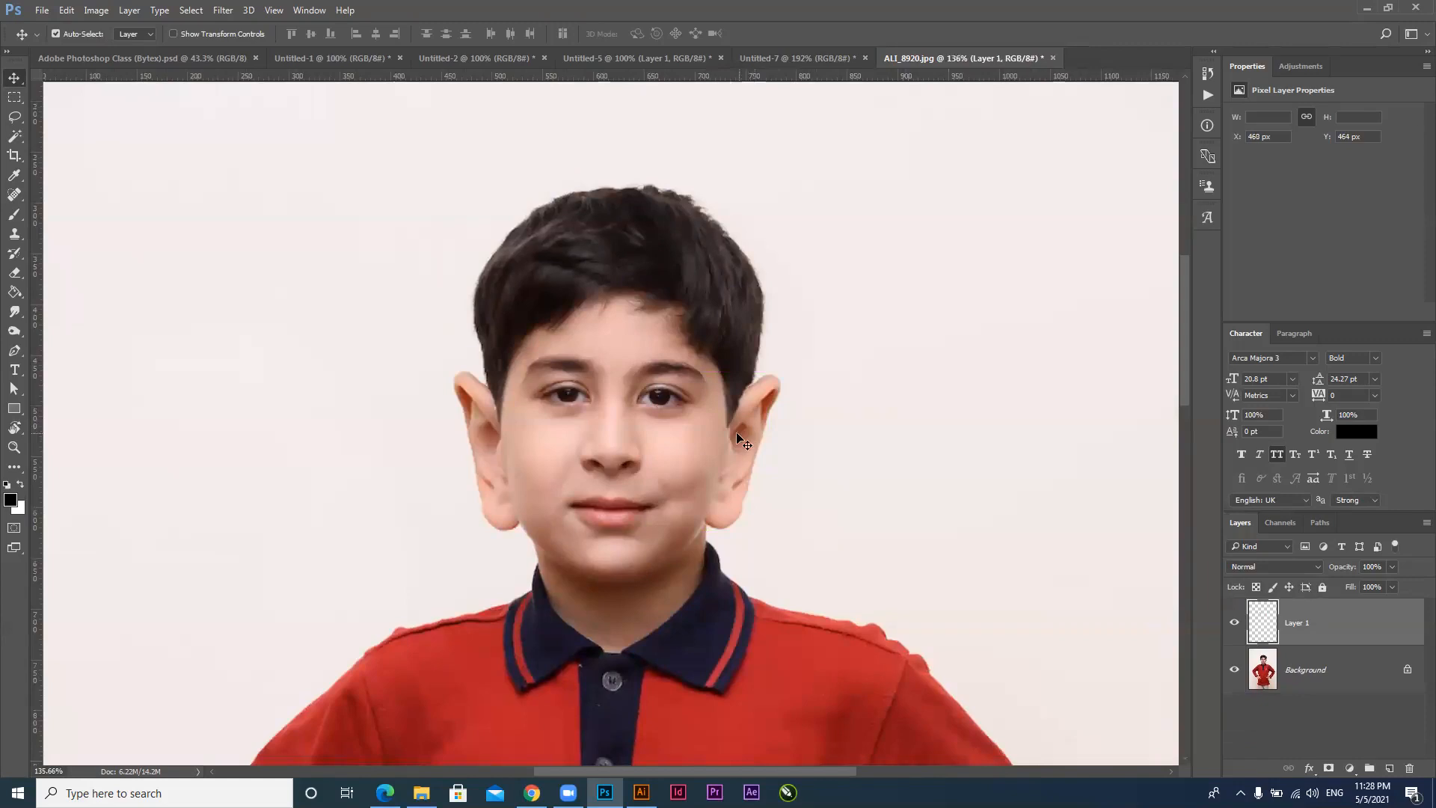
{"action": "key", "text": "Delete"}
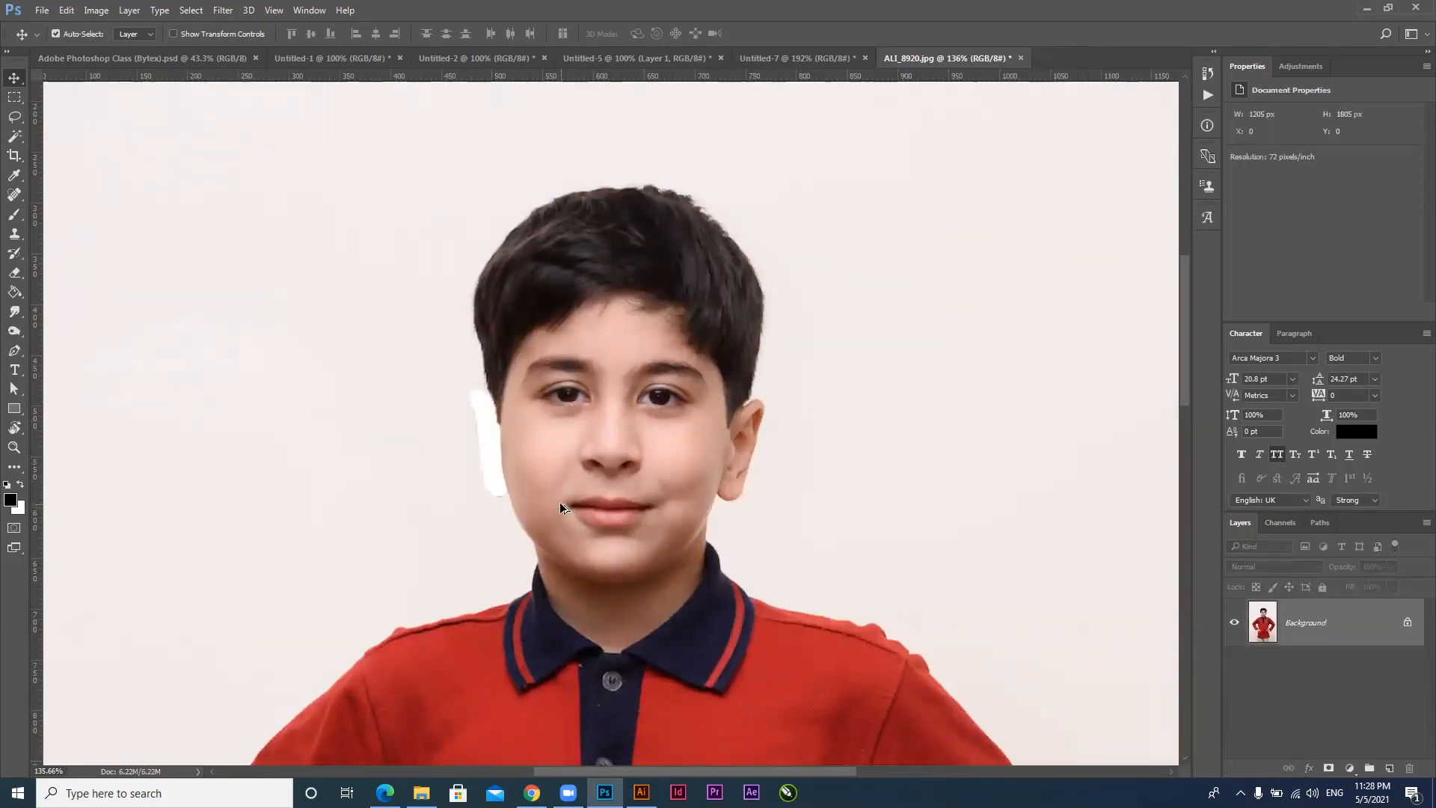
Undo all the ear edits back to the original photo and activate the Polygonal Lasso tool
{"action": "key", "text": "ctrl+z"}
{"action": "key", "text": "ctrl+z"}
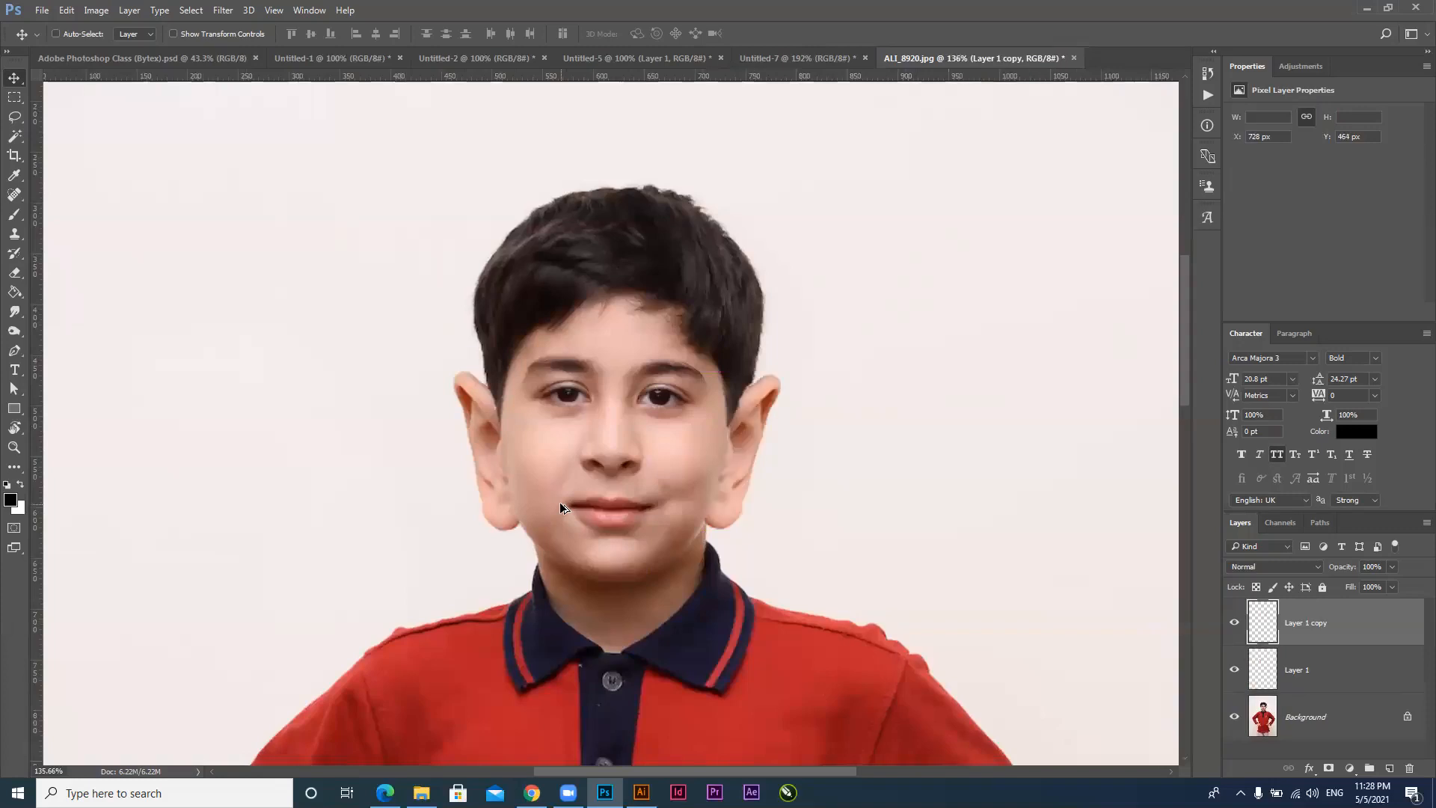
{"action": "key", "text": "ctrl+shift+z"}
{"action": "key", "text": "ctrl+shift+z"}
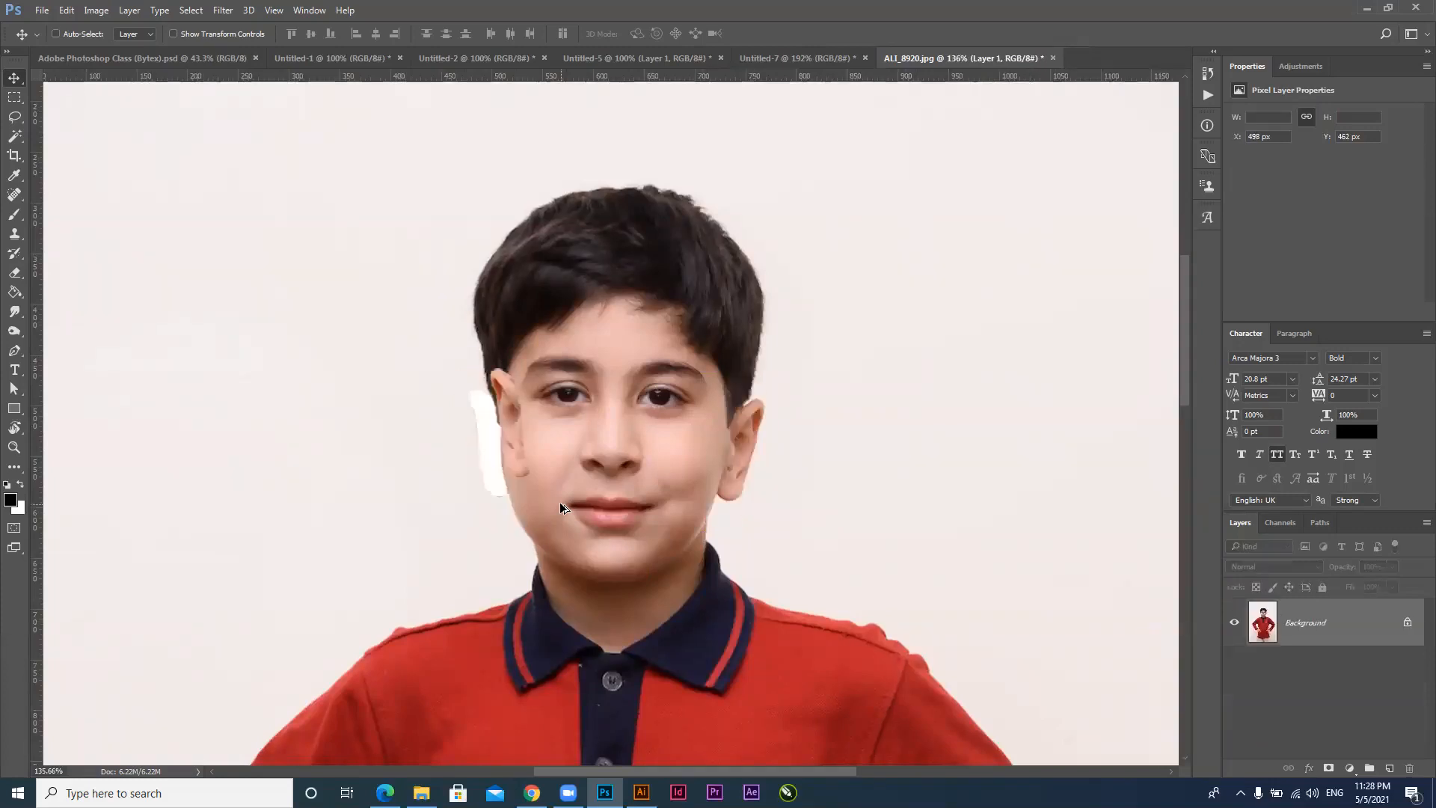
{"action": "key", "text": "ctrl+alt+z"}
{"action": "mouse_move", "coordinate": [449, 402]}
{"action": "left_mouse_down"}
{"action": "mouse_move", "coordinate": [478, 421]}
{"action": "mouse_move", "coordinate": [463, 421]}
{"action": "left_mouse_up"}
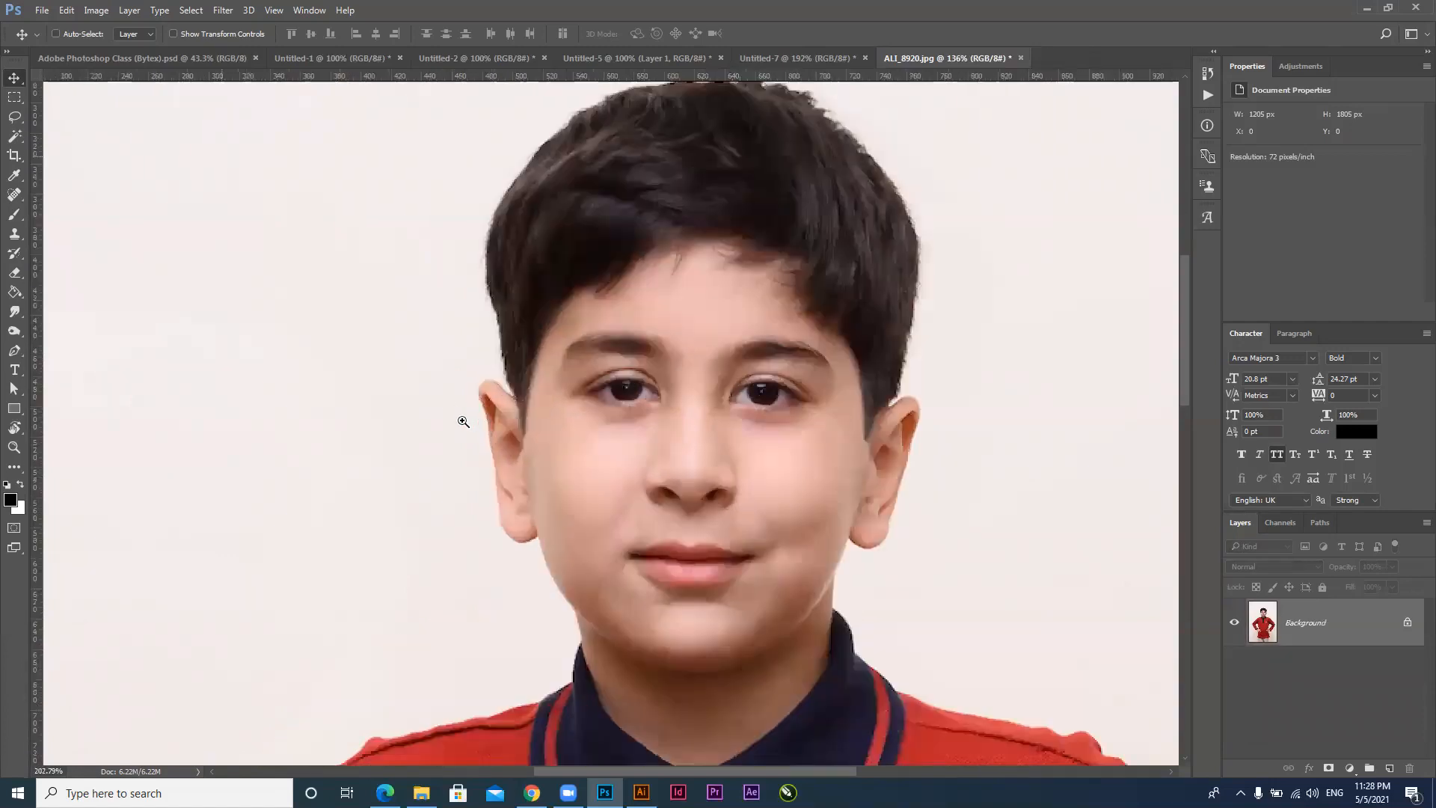
{"action": "key", "text": "ctrl+0"}
{"action": "left_click_drag", "start_coordinate": [14, 124], "coordinate": [92, 133]}
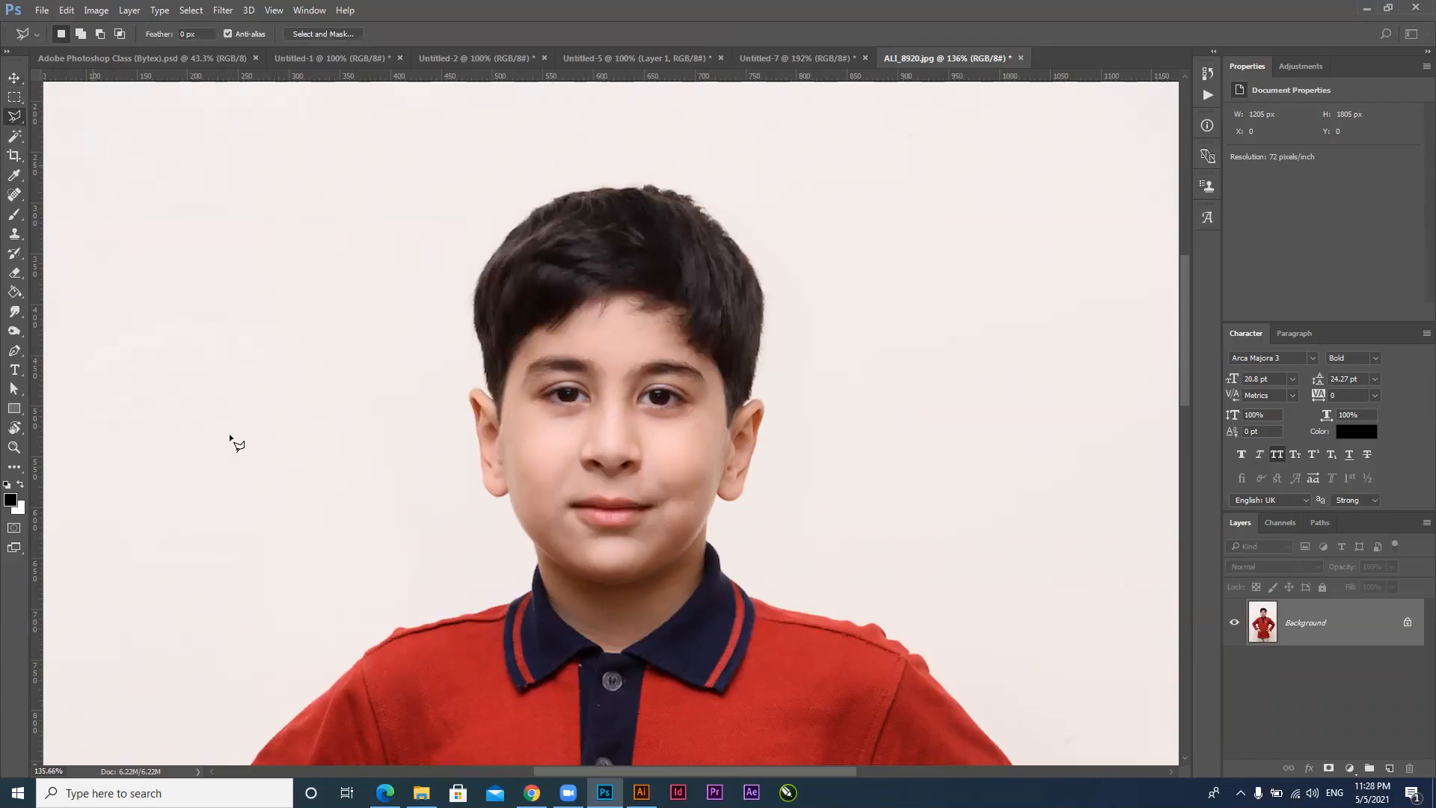
Switch to the browser's Google Images results for "box" and preview the closed carton titled "Large Storage Boxes 15 Pack"
{"action": "left_click", "coordinate": [421, 793]}
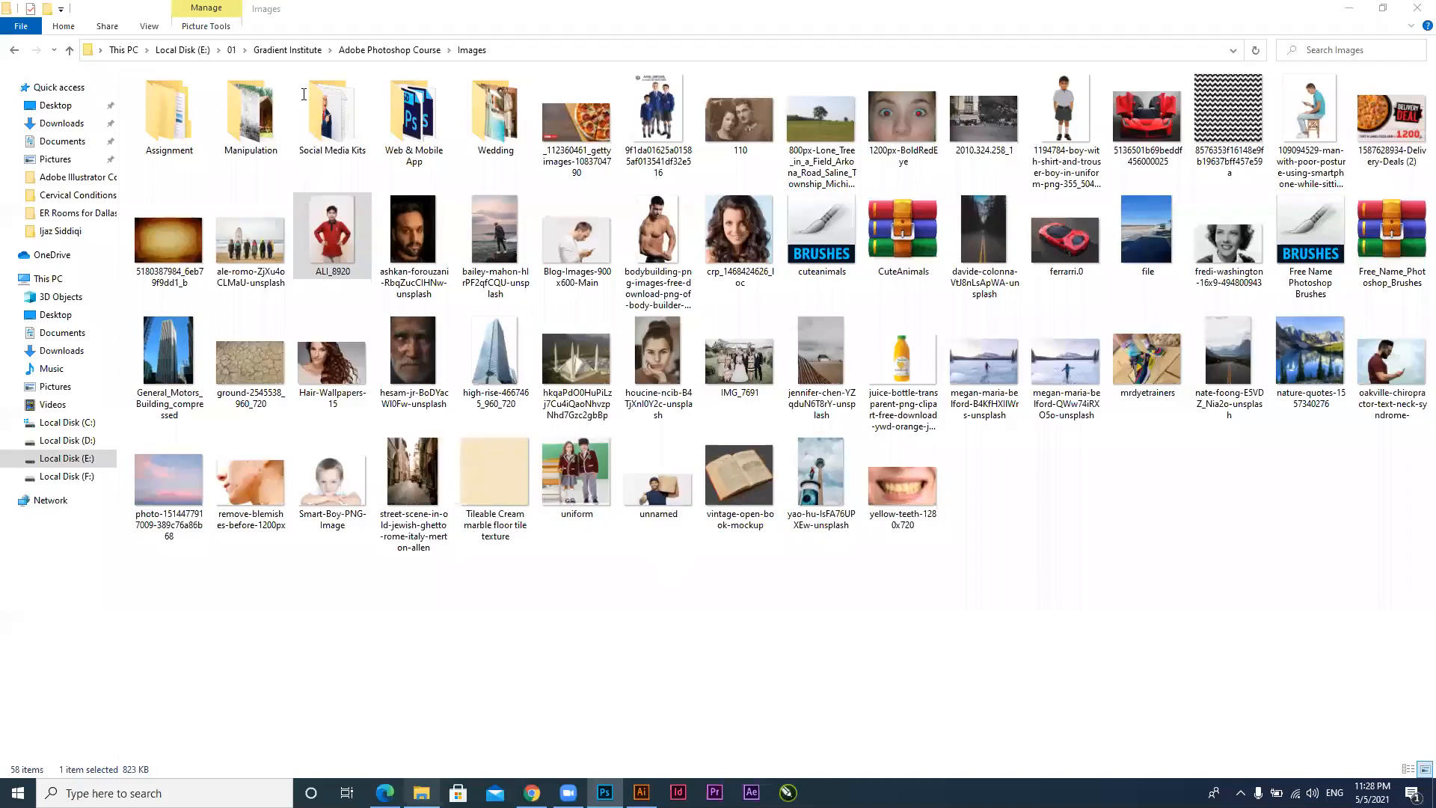
{"action": "key", "text": "alt+Tab"}
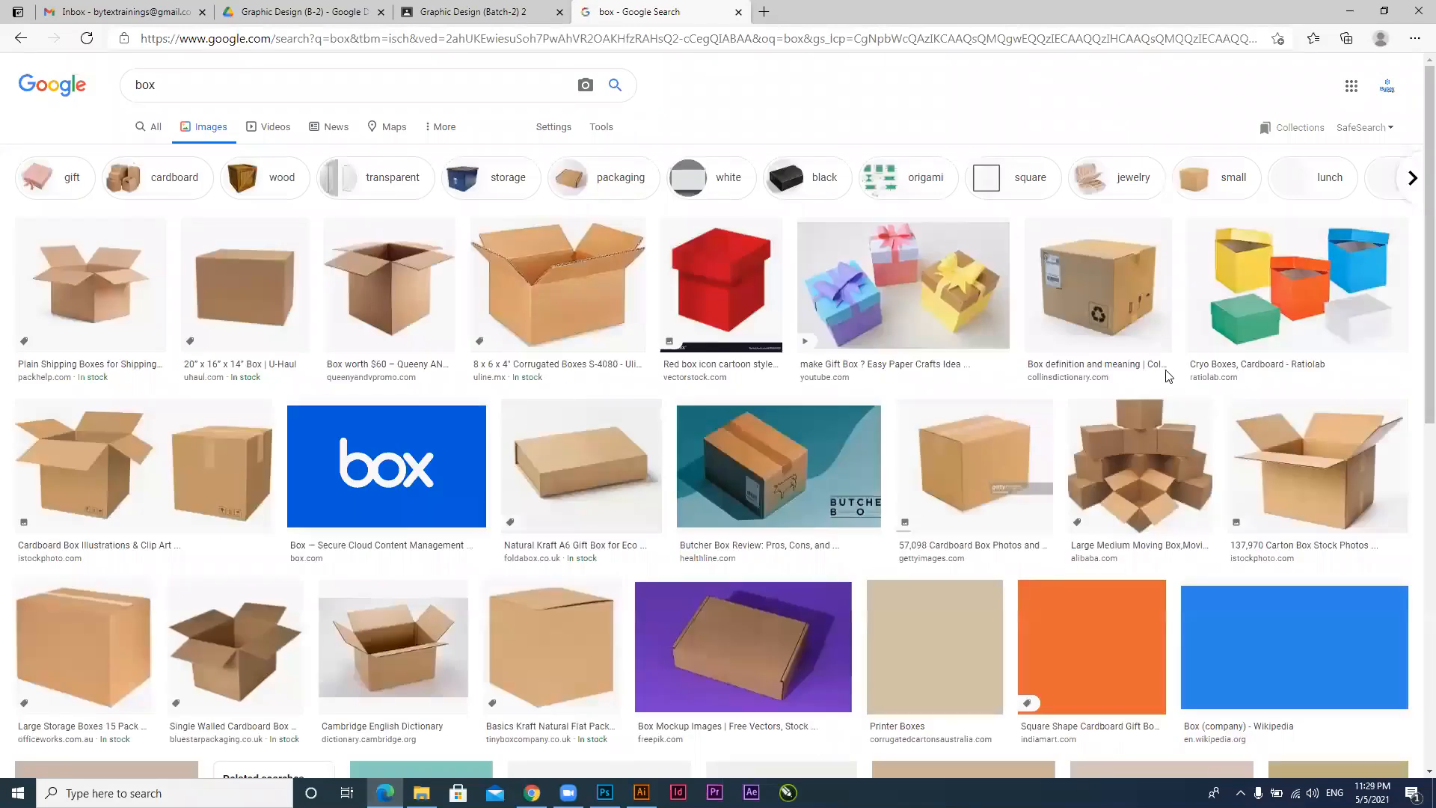
{"action": "left_click", "coordinate": [523, 310]}
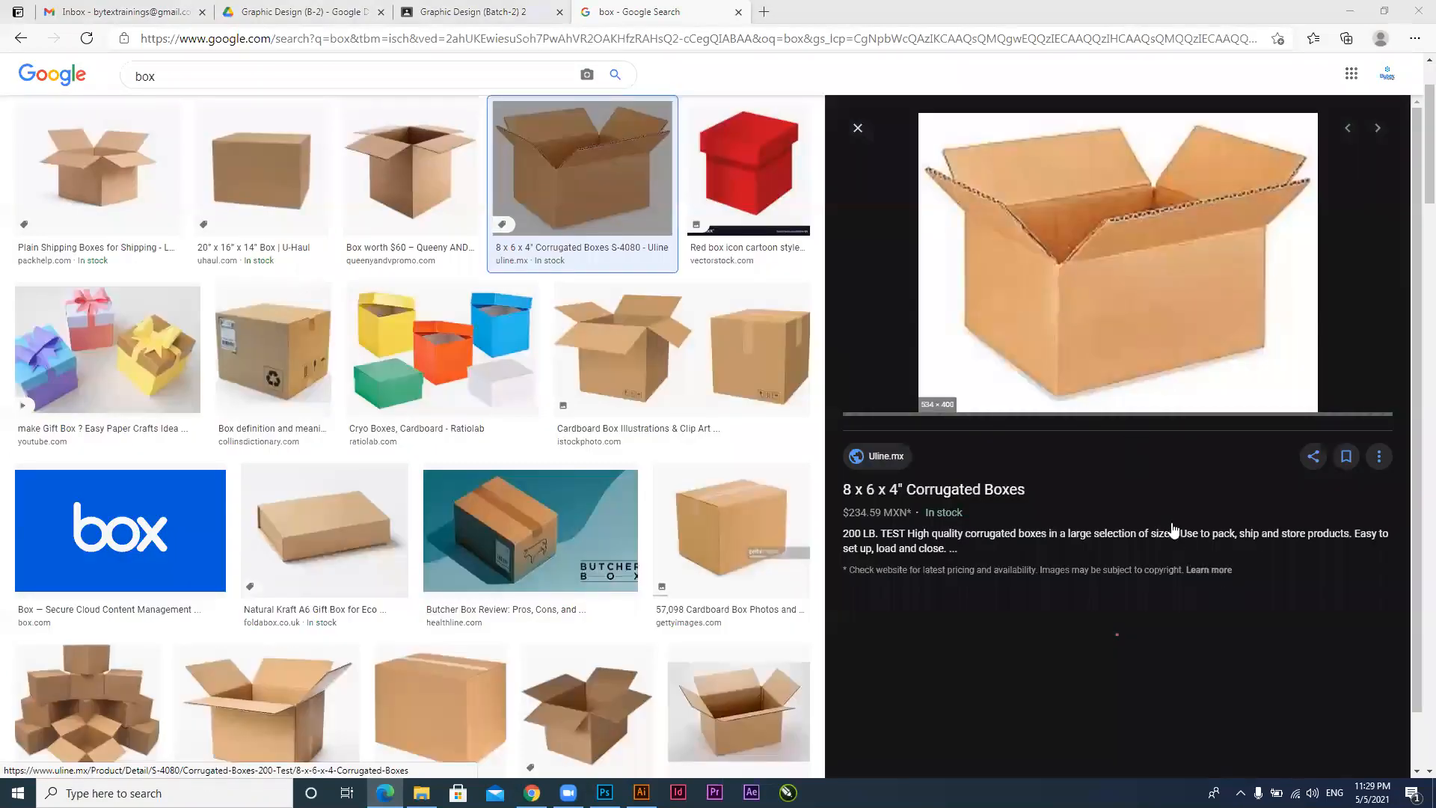
{"action": "scroll", "coordinate": [1161, 465], "scroll_direction": "down", "scroll_amount": 5}
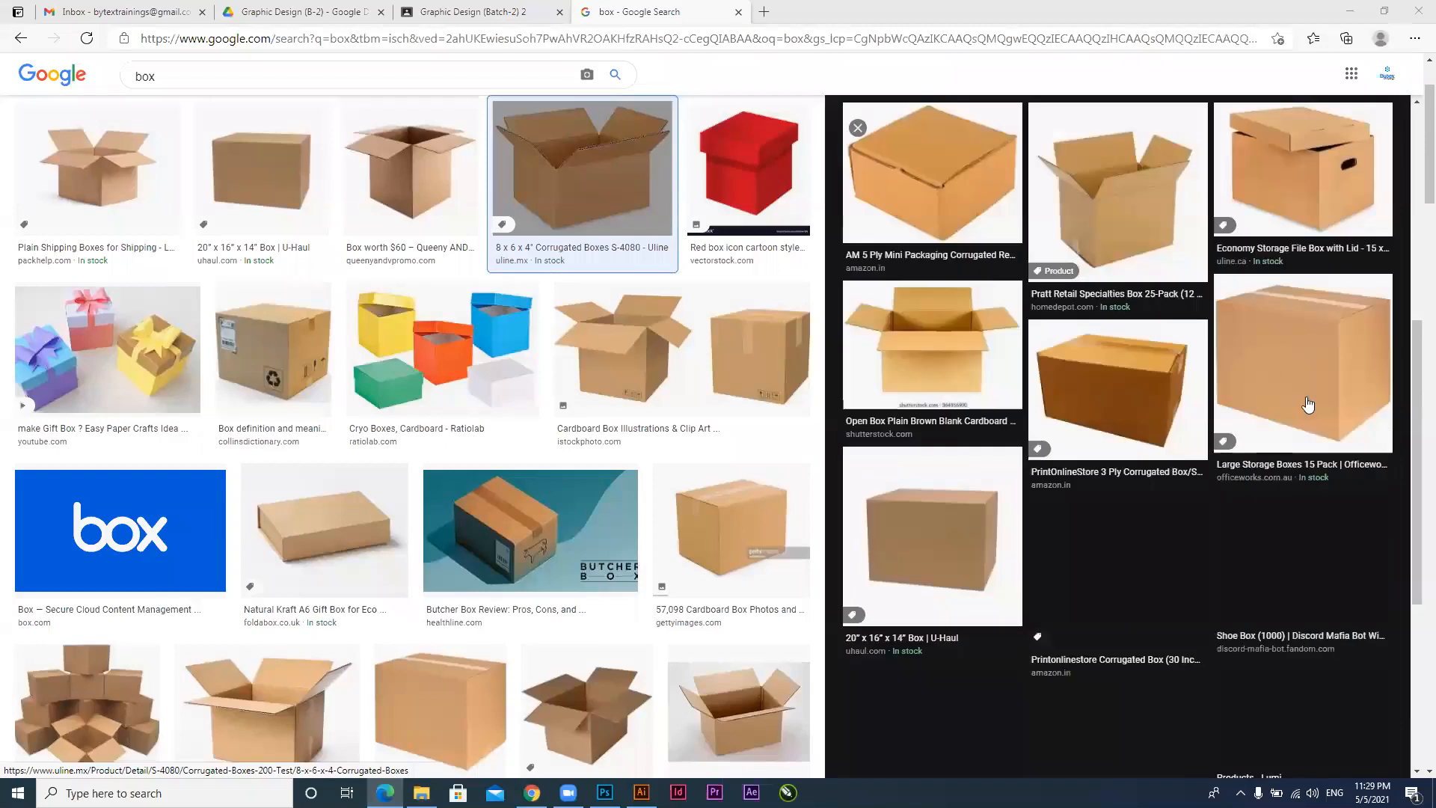
{"action": "left_click", "coordinate": [1091, 299]}
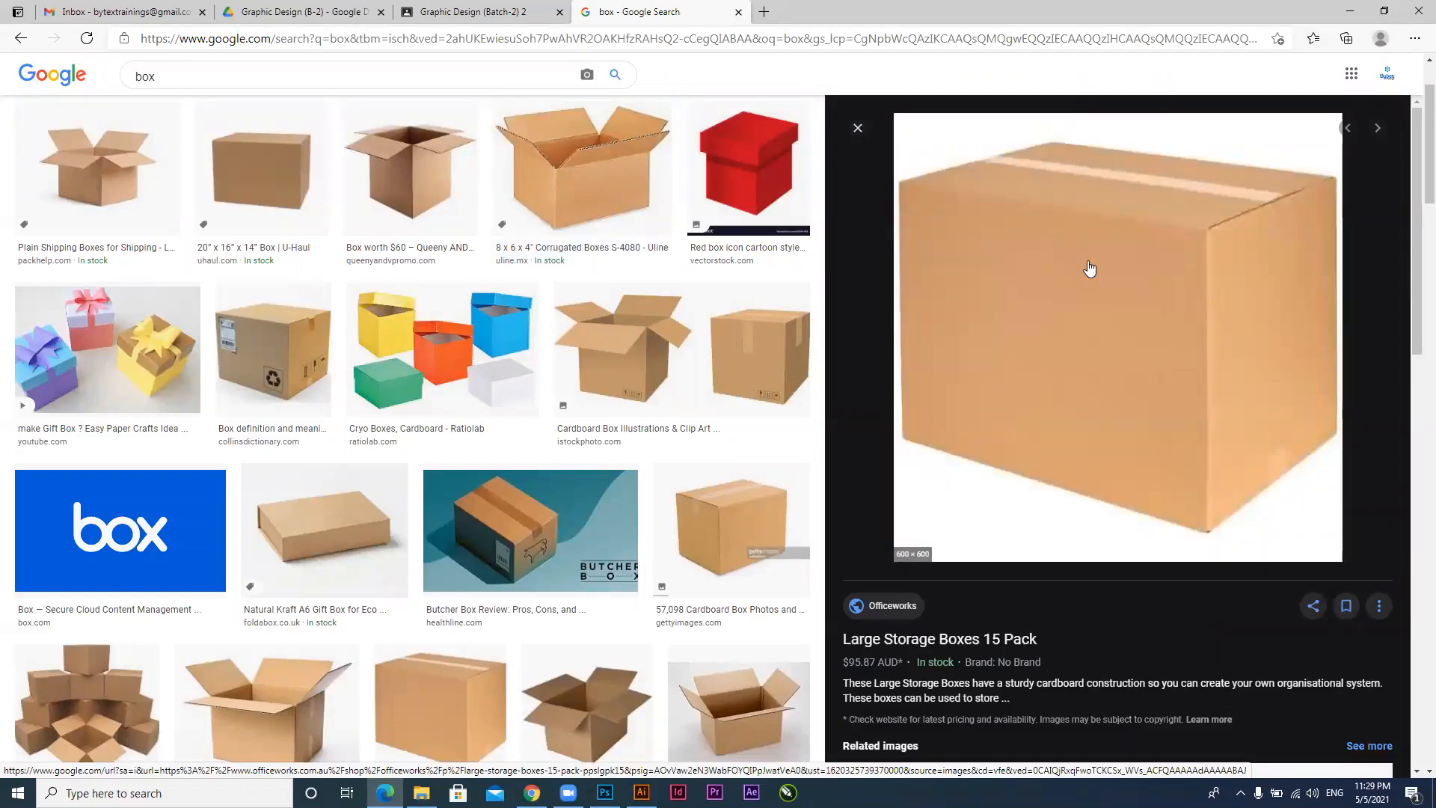
Copy the previewed storage box image and switch back to Photoshop
{"action": "right_click", "coordinate": [1168, 536]}
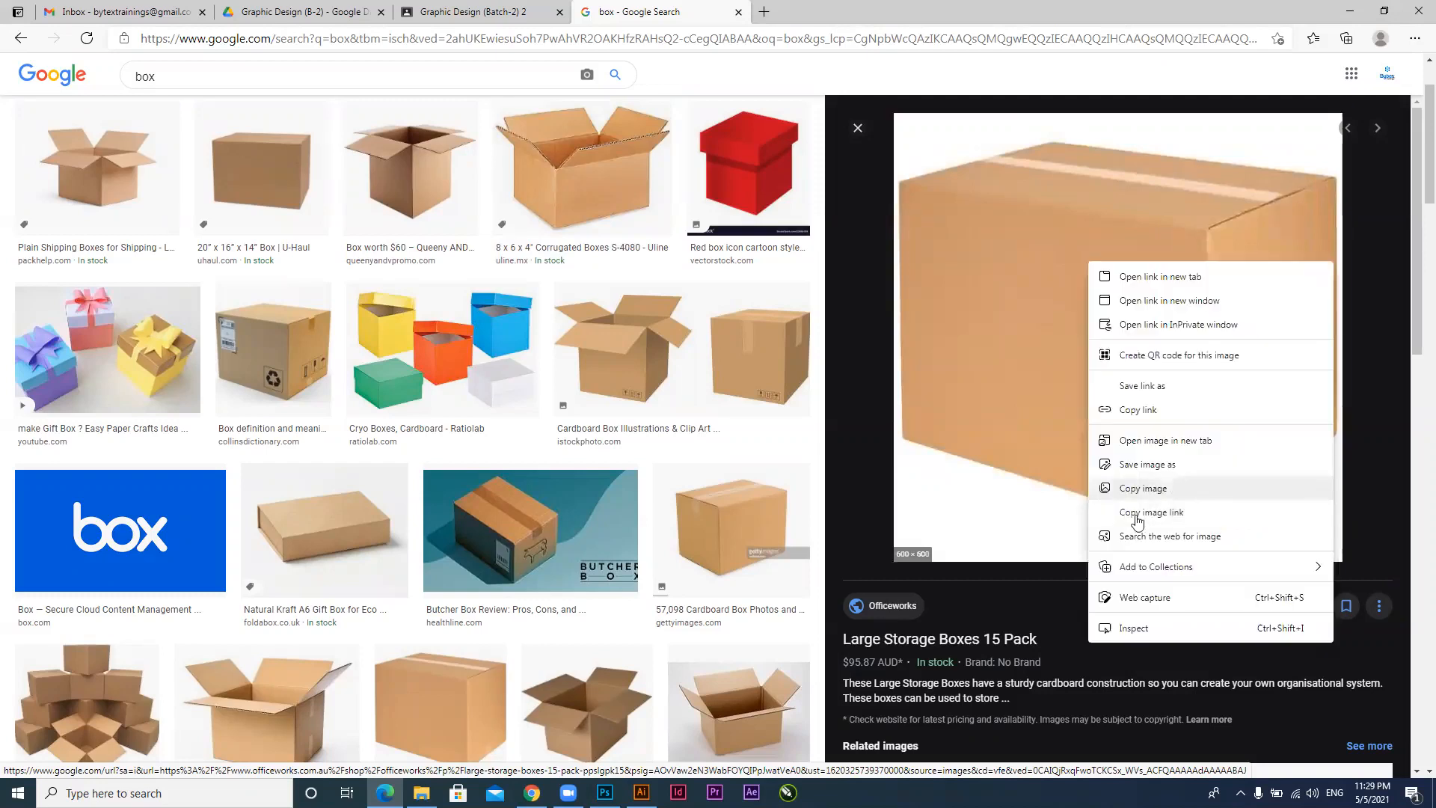
{"action": "left_click", "coordinate": [1105, 495]}
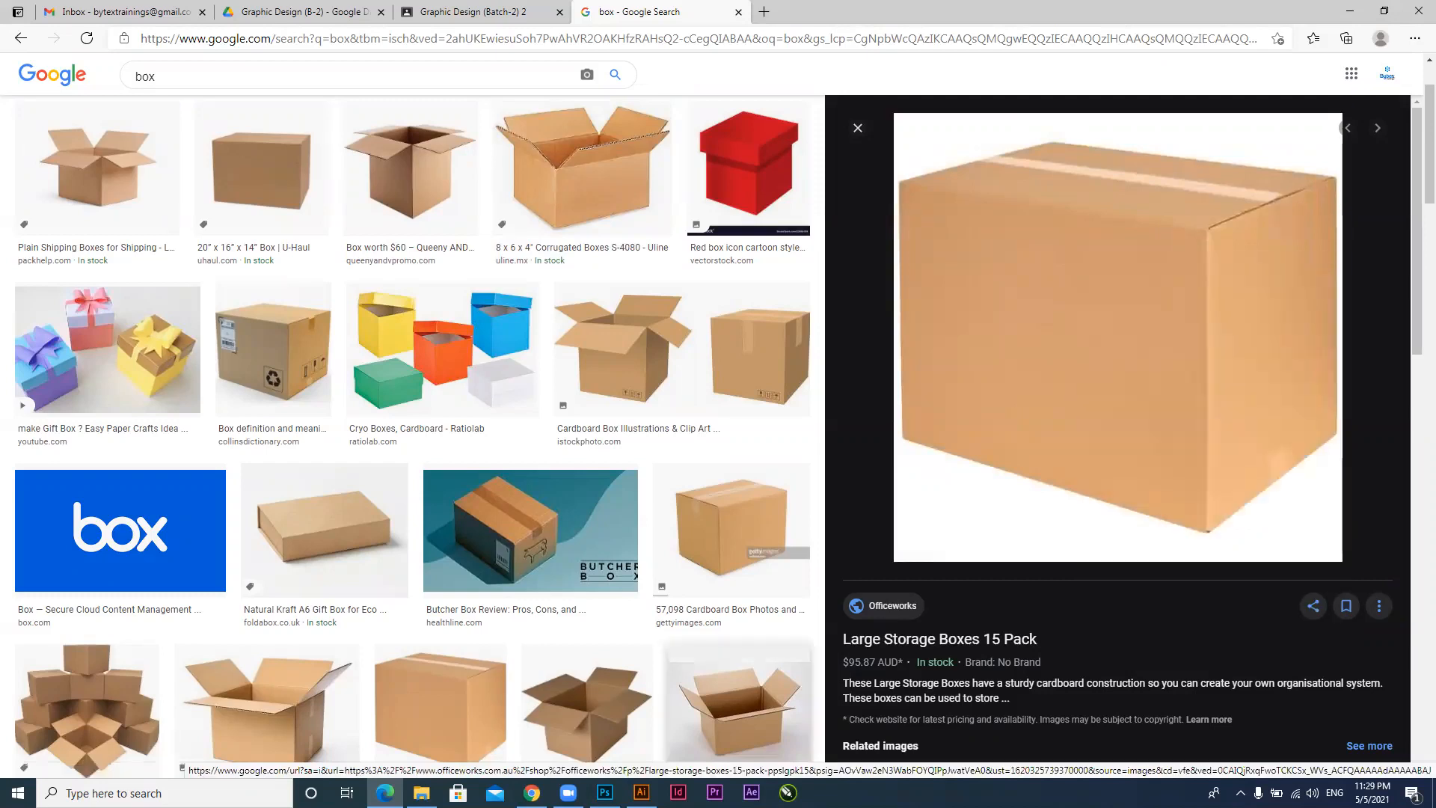
{"action": "left_click", "coordinate": [605, 792]}
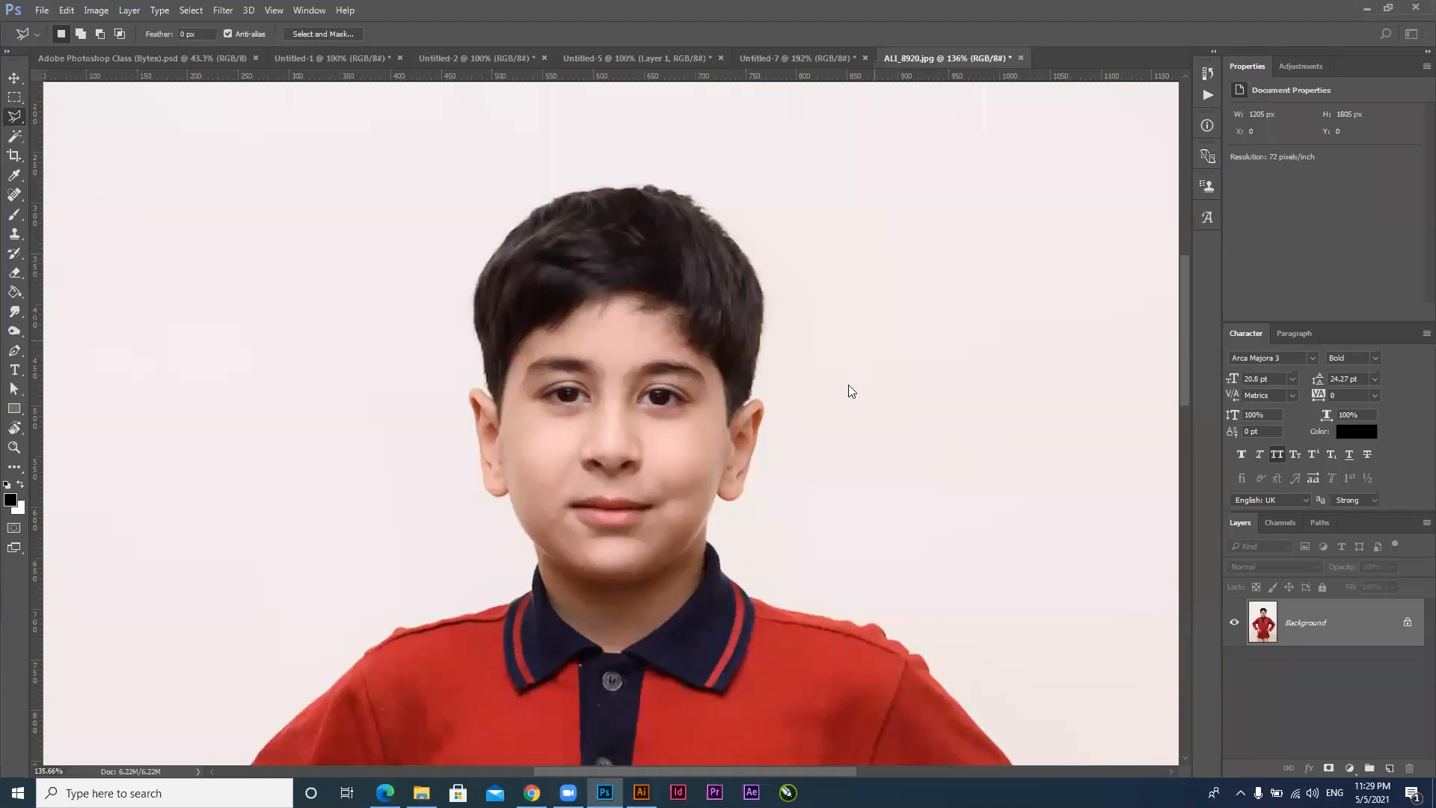
Create a 600 × 600 pixel document from the clipboard preset and paste the copied box image into it
{"action": "key", "text": "ctrl+n"}
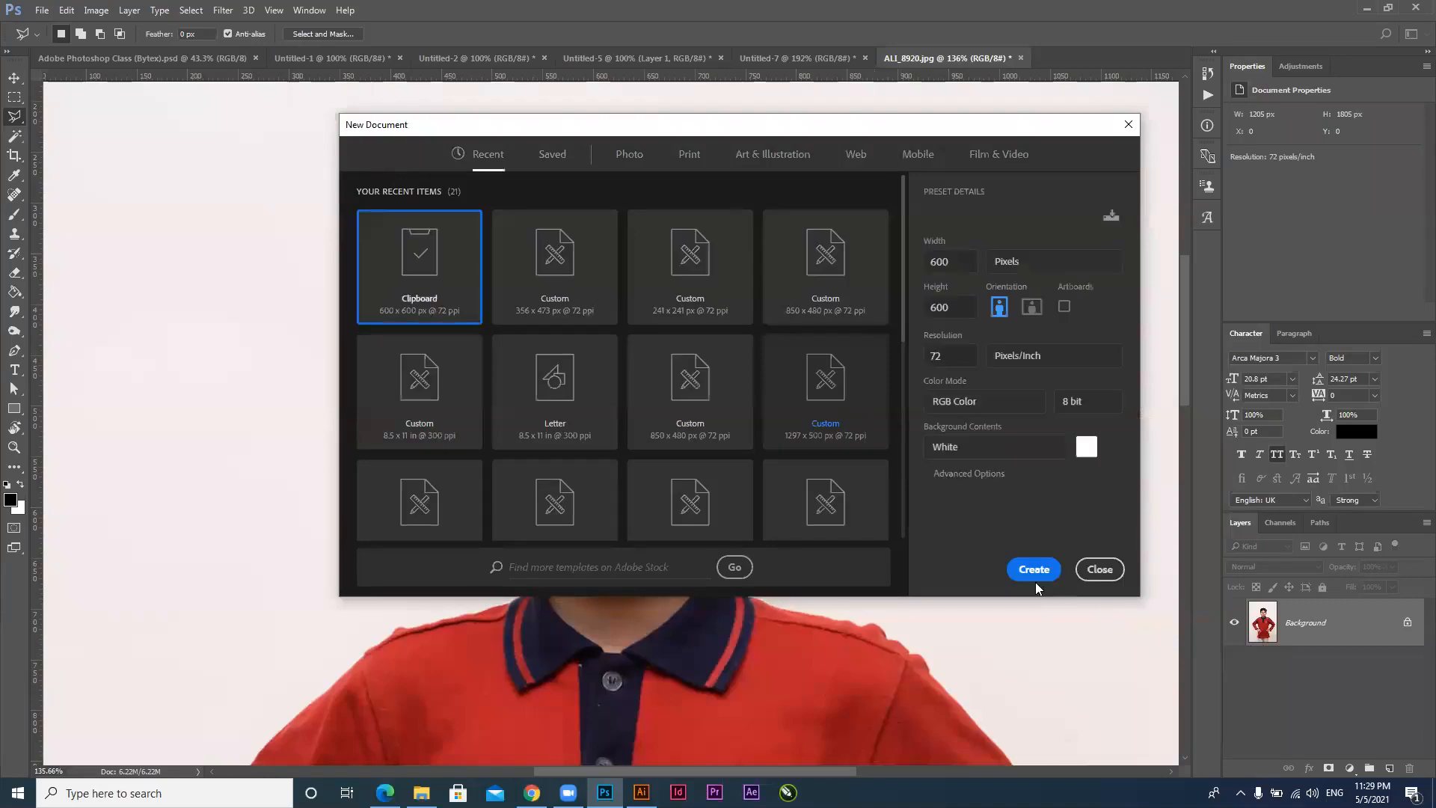
{"action": "left_click", "coordinate": [1034, 571]}
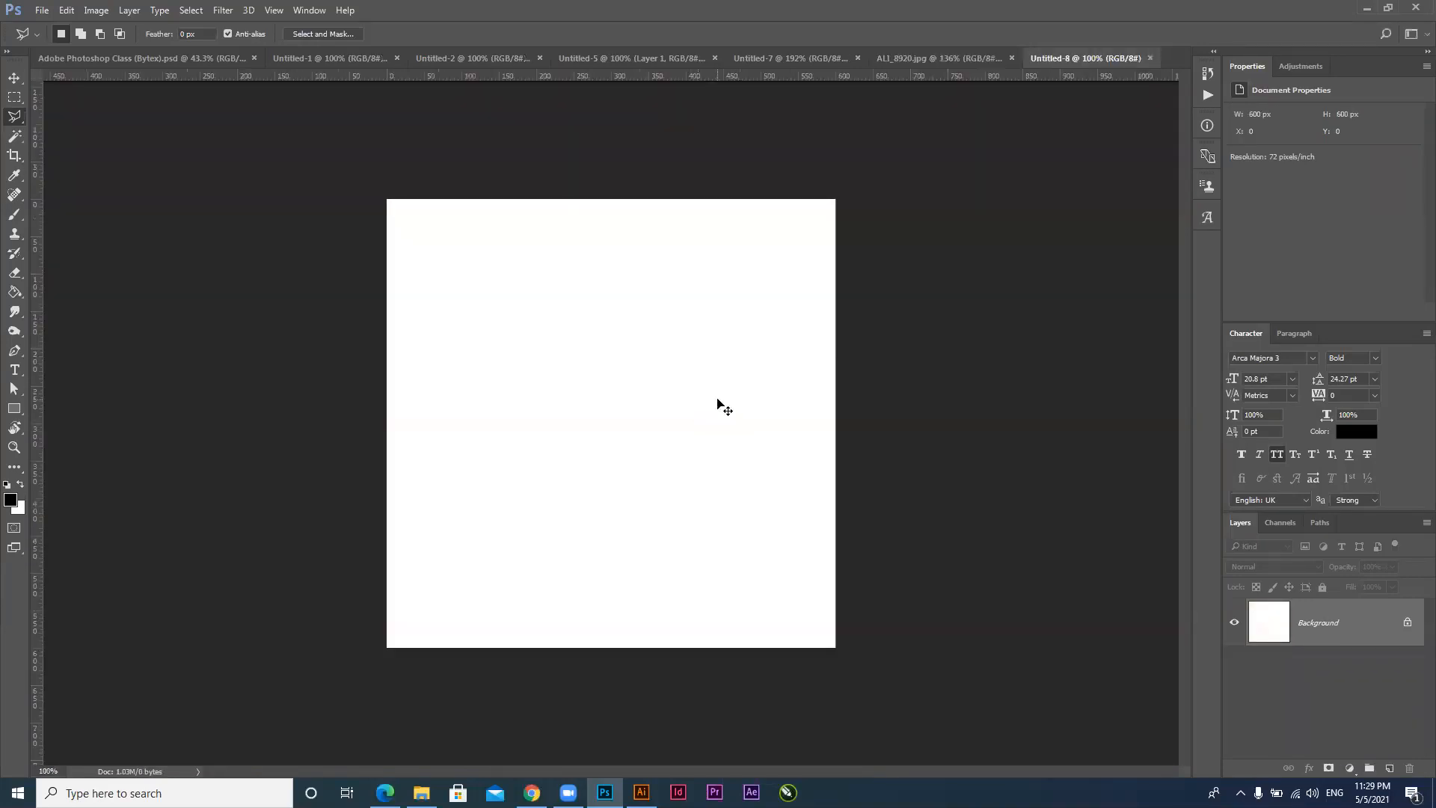
{"action": "key", "text": "ctrl+v"}
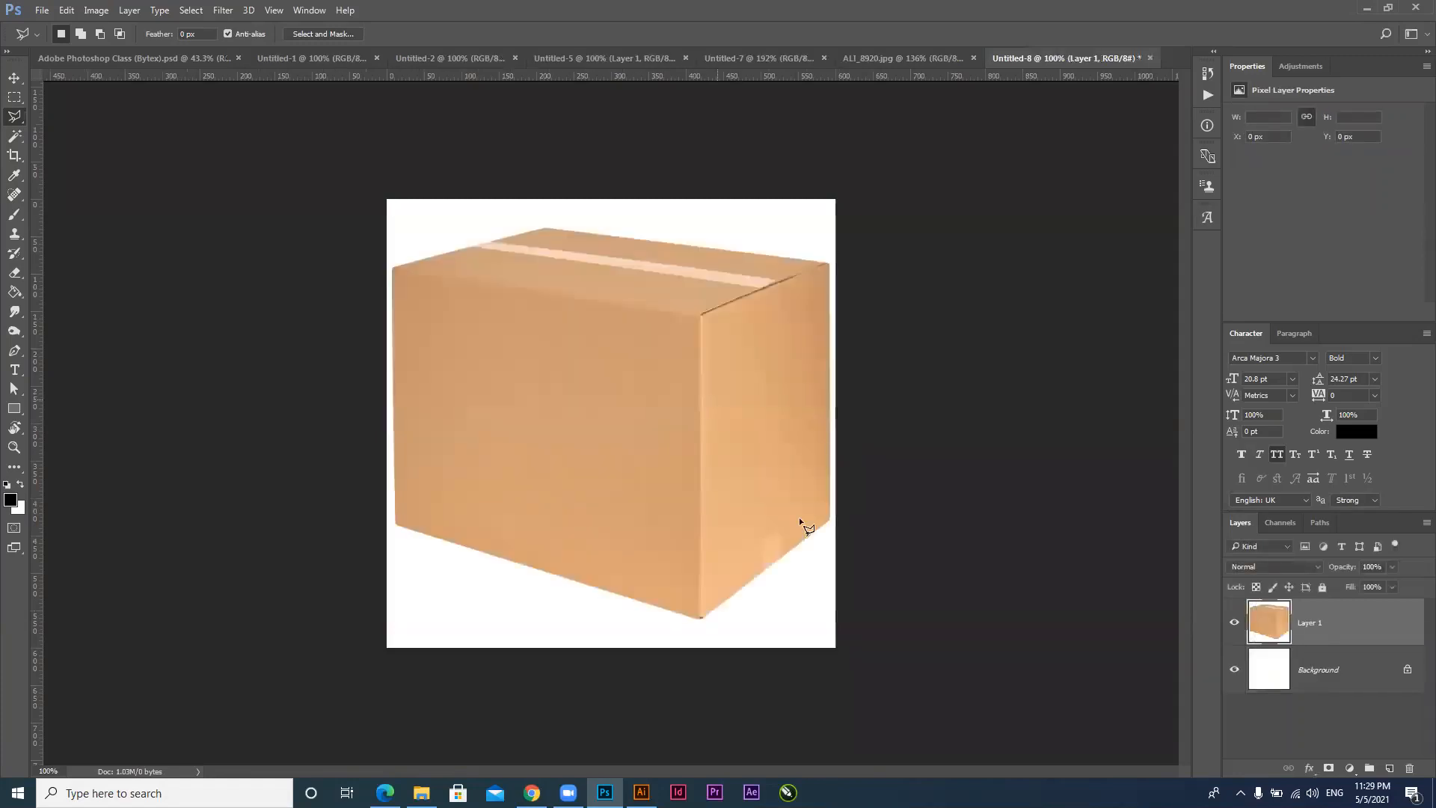
{"action": "scroll", "coordinate": [634, 456], "scroll_direction": "down", "scroll_amount": 2}
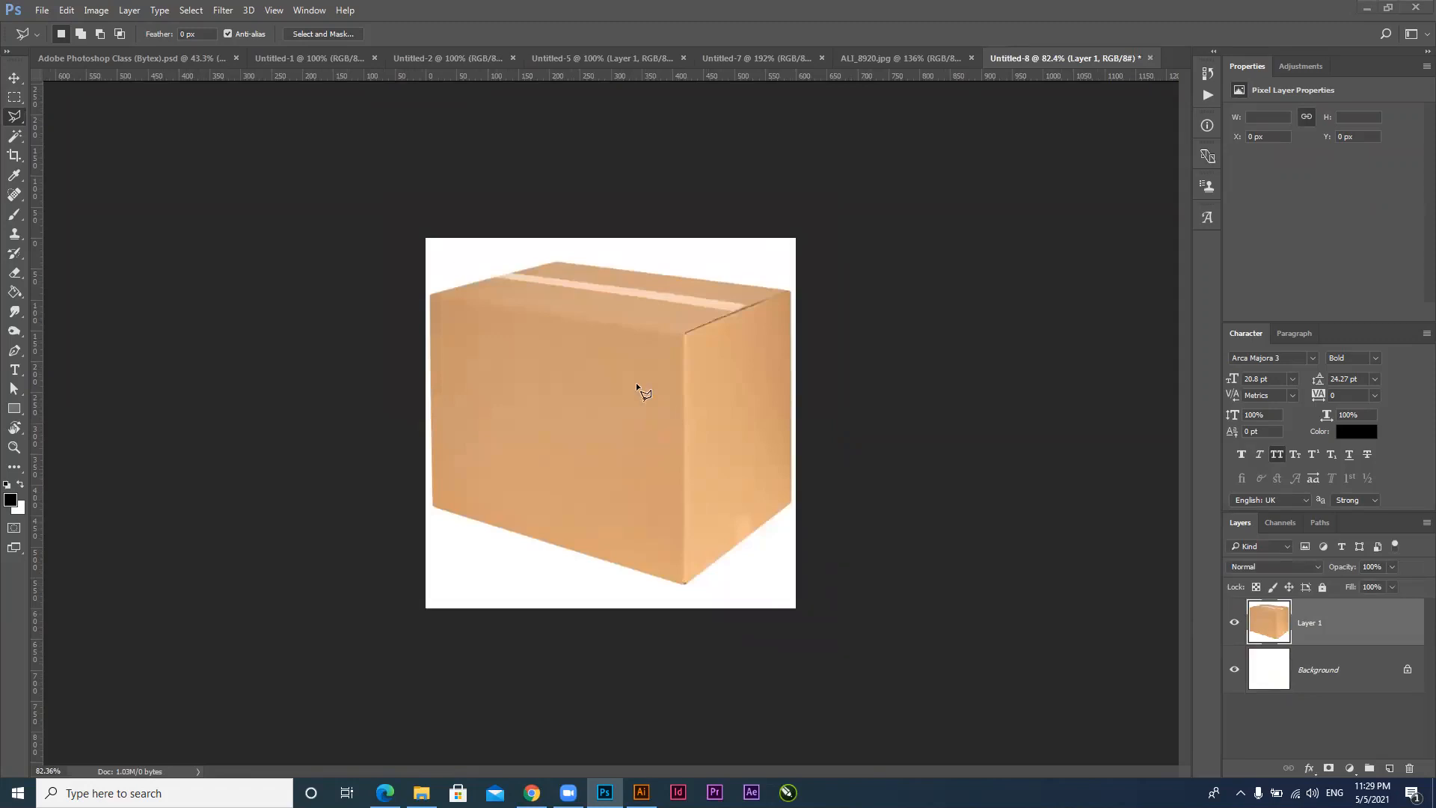
{"action": "scroll", "coordinate": [561, 366], "scroll_direction": "up", "scroll_amount": 1}
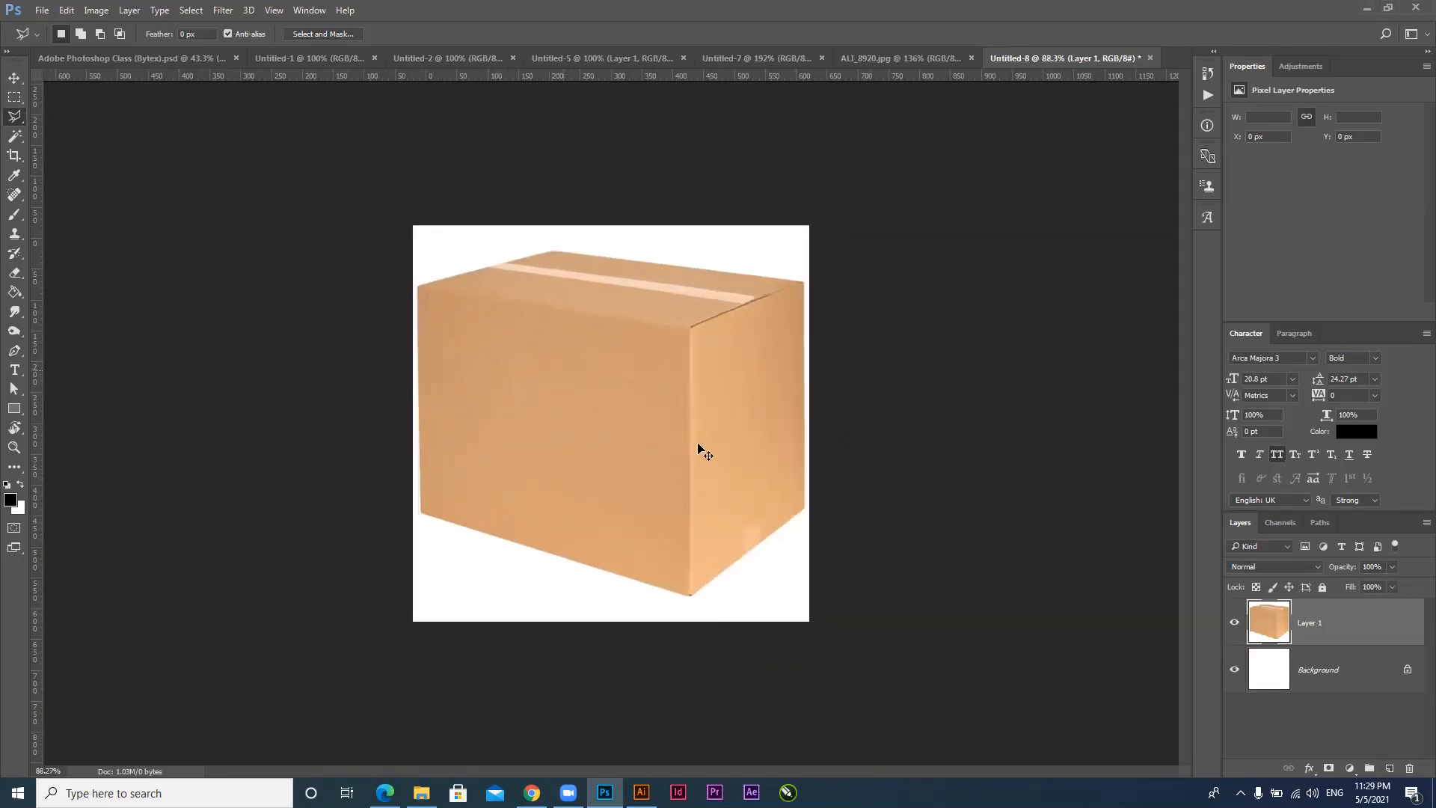
{"action": "left_click", "coordinate": [1235, 673]}
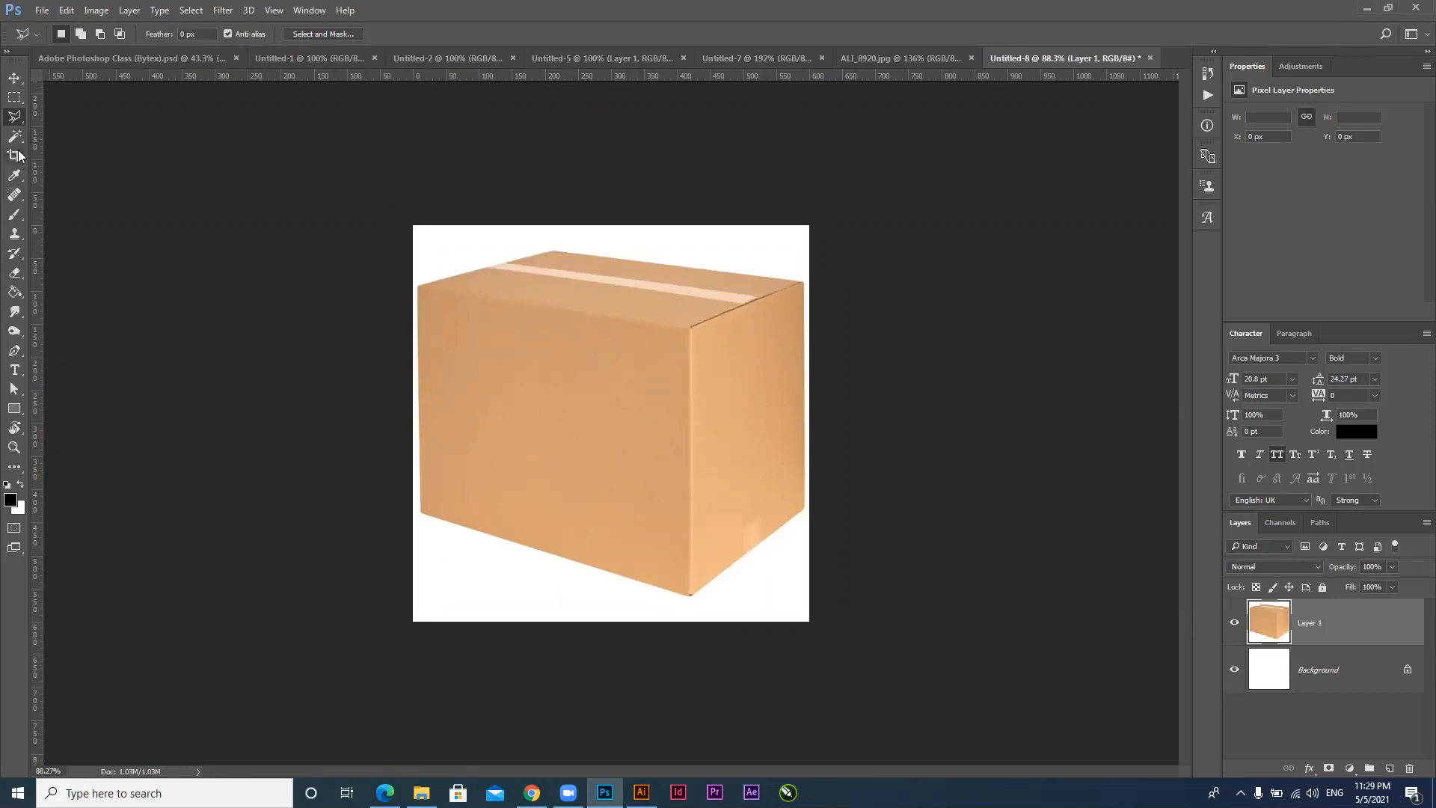
Try selecting the box with the Rectangular Marquee tool, and clear the selection
{"action": "right_click", "coordinate": [17, 117]}
{"action": "left_click", "coordinate": [76, 114]}
{"action": "left_click", "coordinate": [14, 97]}
{"action": "left_click_drag", "start_coordinate": [415, 244], "coordinate": [802, 581]}
{"action": "key", "text": "ctrl+d"}
Try selecting the box with the Elliptical Marquee tool, and clear the selection
{"action": "right_click", "coordinate": [16, 101]}
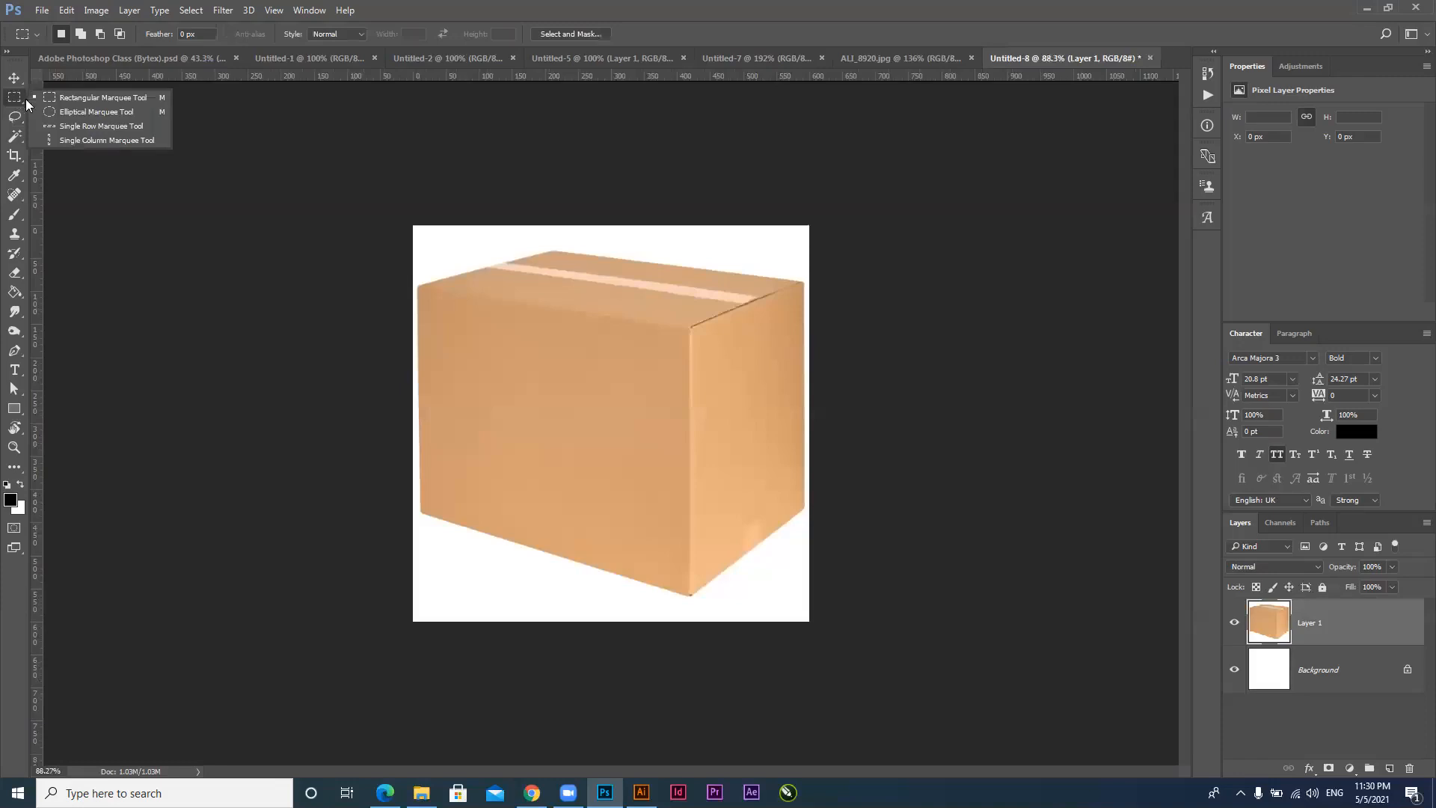
{"action": "left_click", "coordinate": [51, 112]}
{"action": "left_click_drag", "start_coordinate": [417, 248], "coordinate": [745, 591]}
{"action": "key", "text": "ctrl+d"}
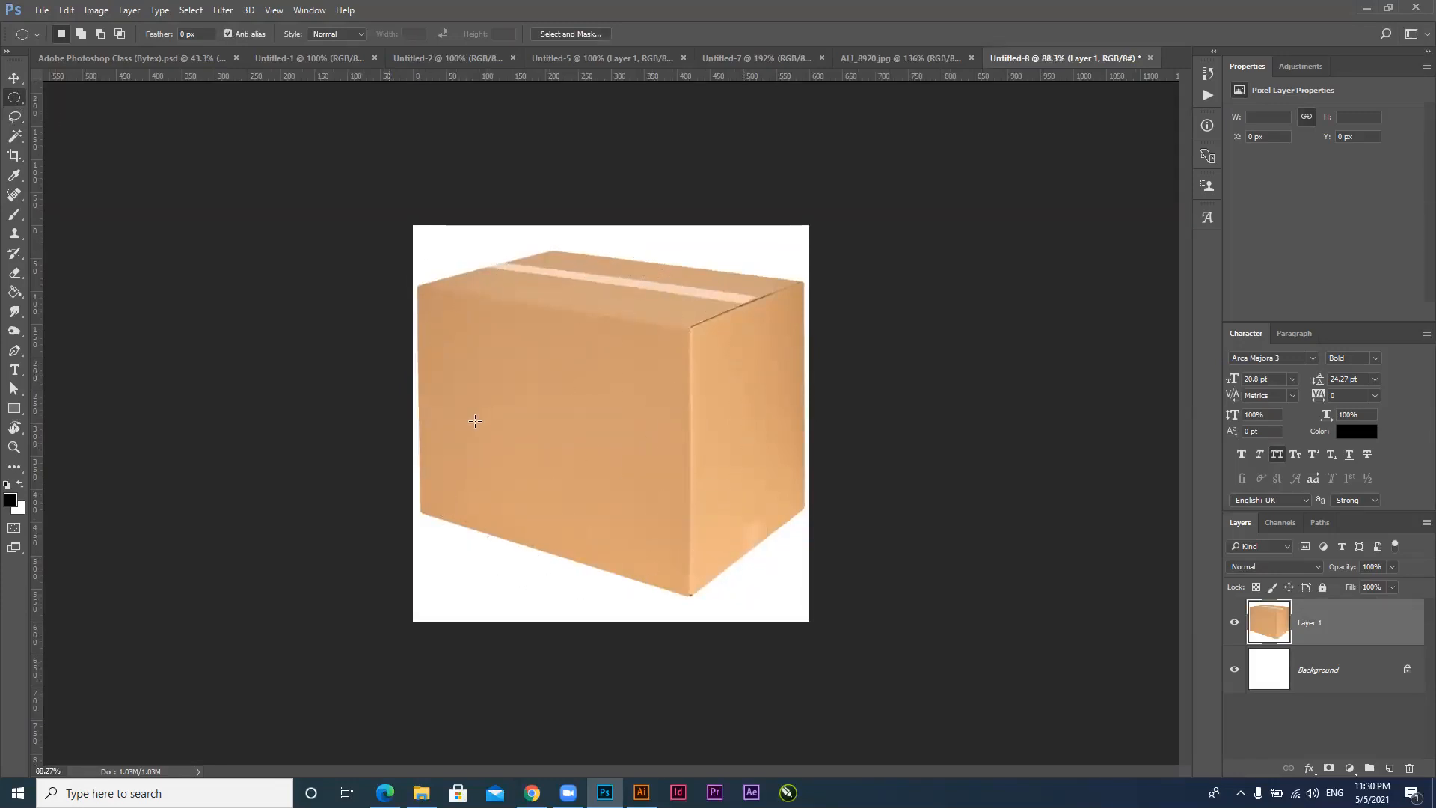
Try outlining the box freehand with the Lasso tool, and discard the selection
{"action": "left_click", "coordinate": [14, 116]}
{"action": "left_click", "coordinate": [71, 119]}
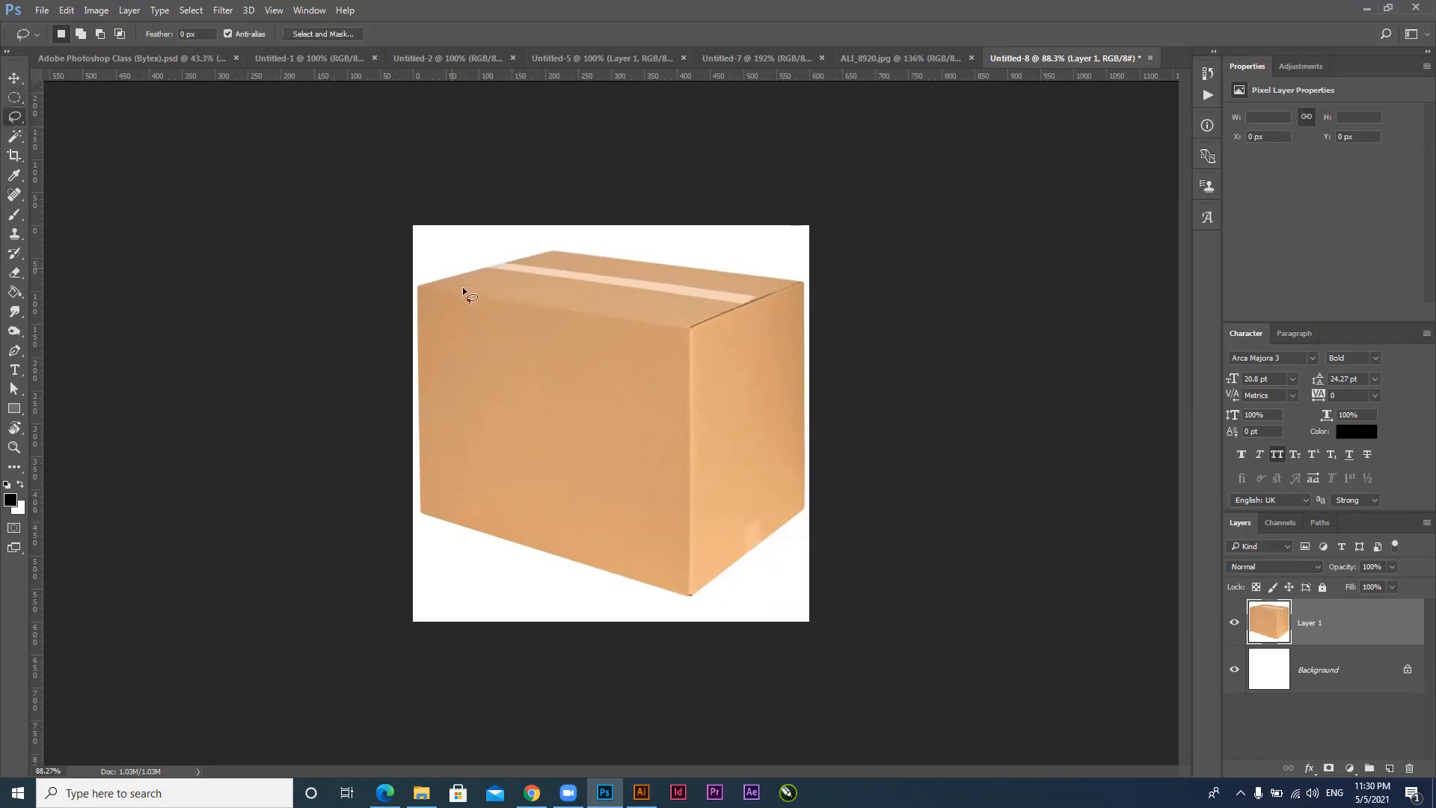
{"action": "mouse_move", "coordinate": [418, 287]}
{"action": "left_mouse_down"}
{"action": "mouse_move", "coordinate": [420, 512]}
{"action": "mouse_move", "coordinate": [687, 595]}
{"action": "mouse_move", "coordinate": [767, 552]}
{"action": "left_mouse_up"}
{"action": "left_click", "coordinate": [763, 551]}
Select the whole box with the Polygonal Lasso tool by tracing its outline from corner to corner
{"action": "right_click", "coordinate": [17, 125]}
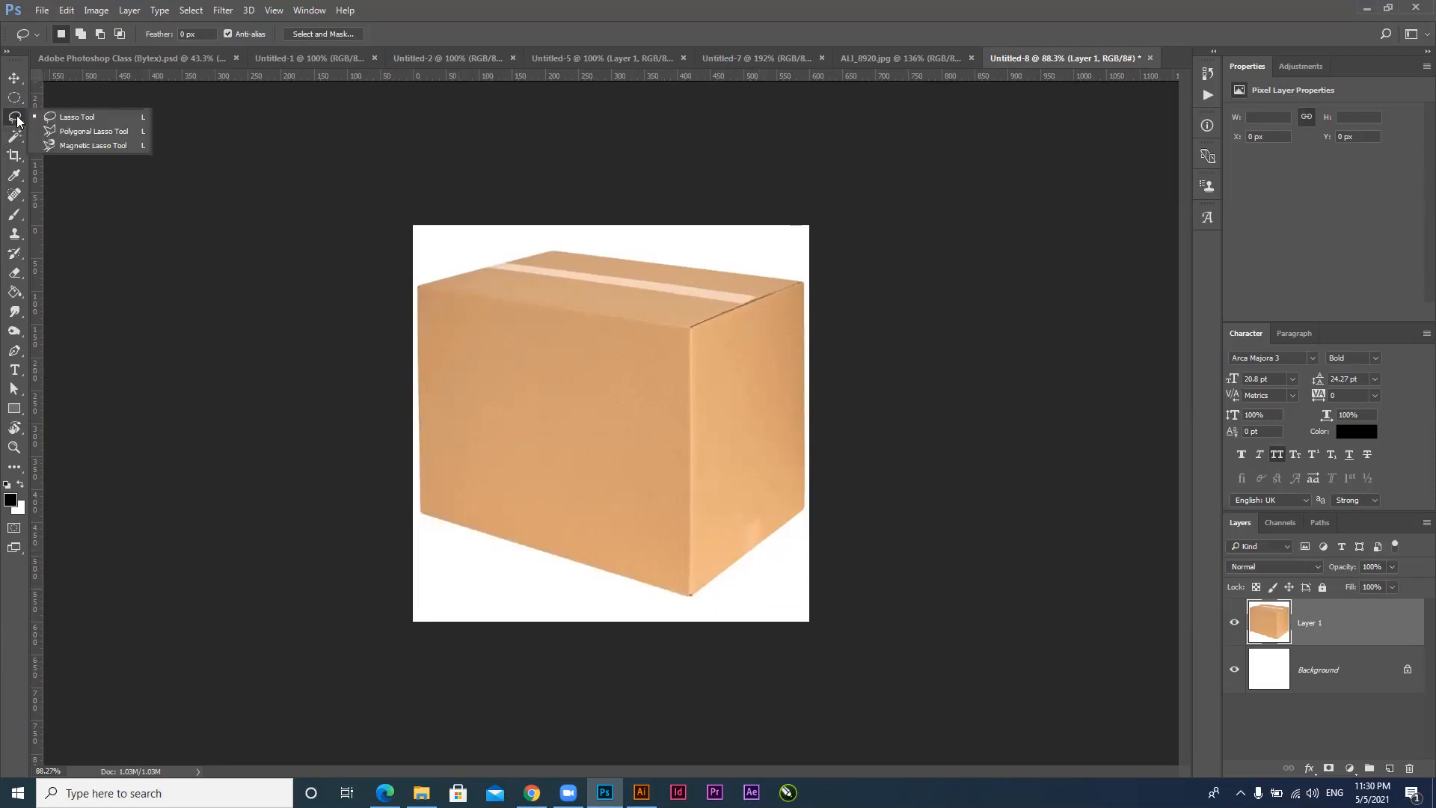
{"action": "left_click", "coordinate": [79, 134]}
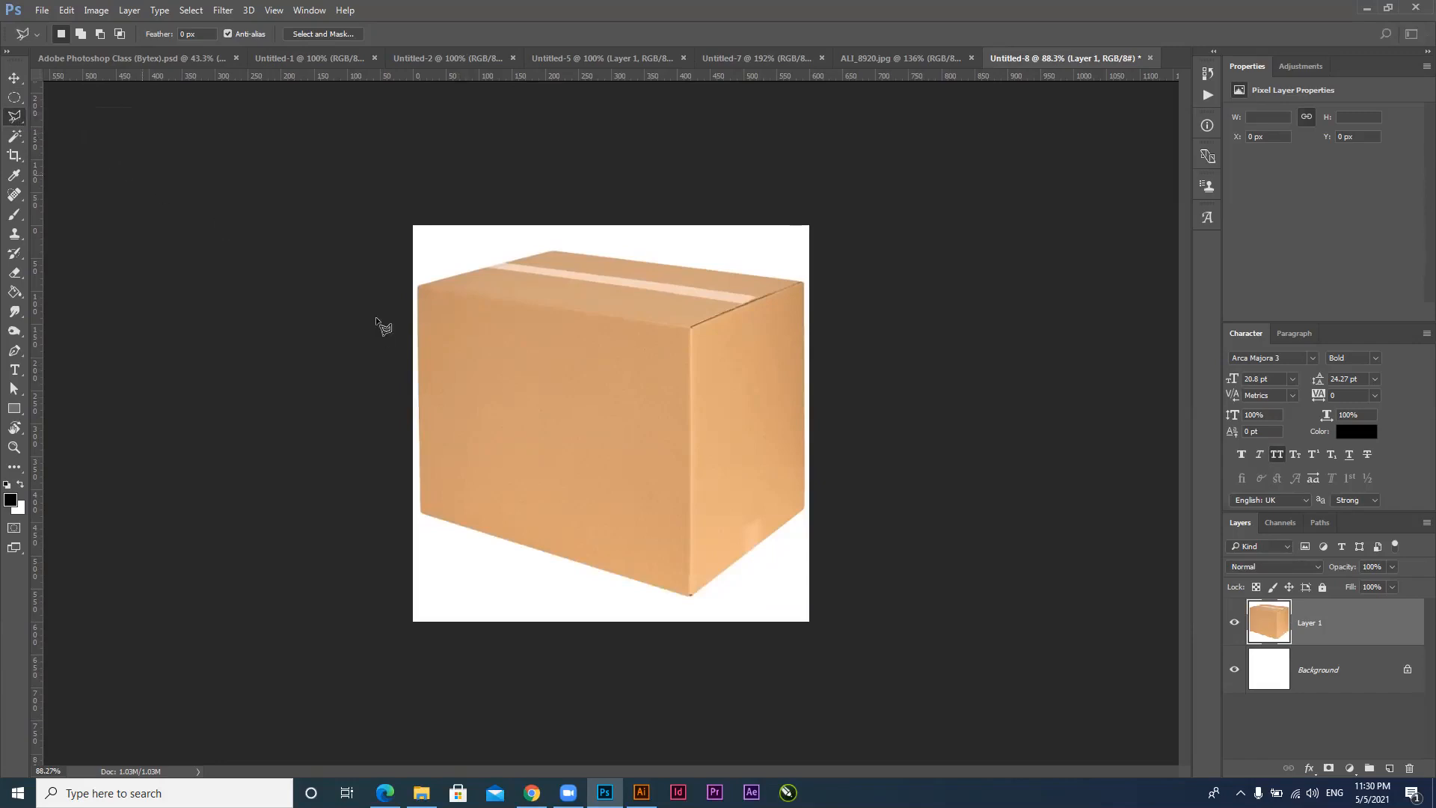
{"action": "left_click", "coordinate": [418, 286]}
{"action": "left_click", "coordinate": [421, 512]}
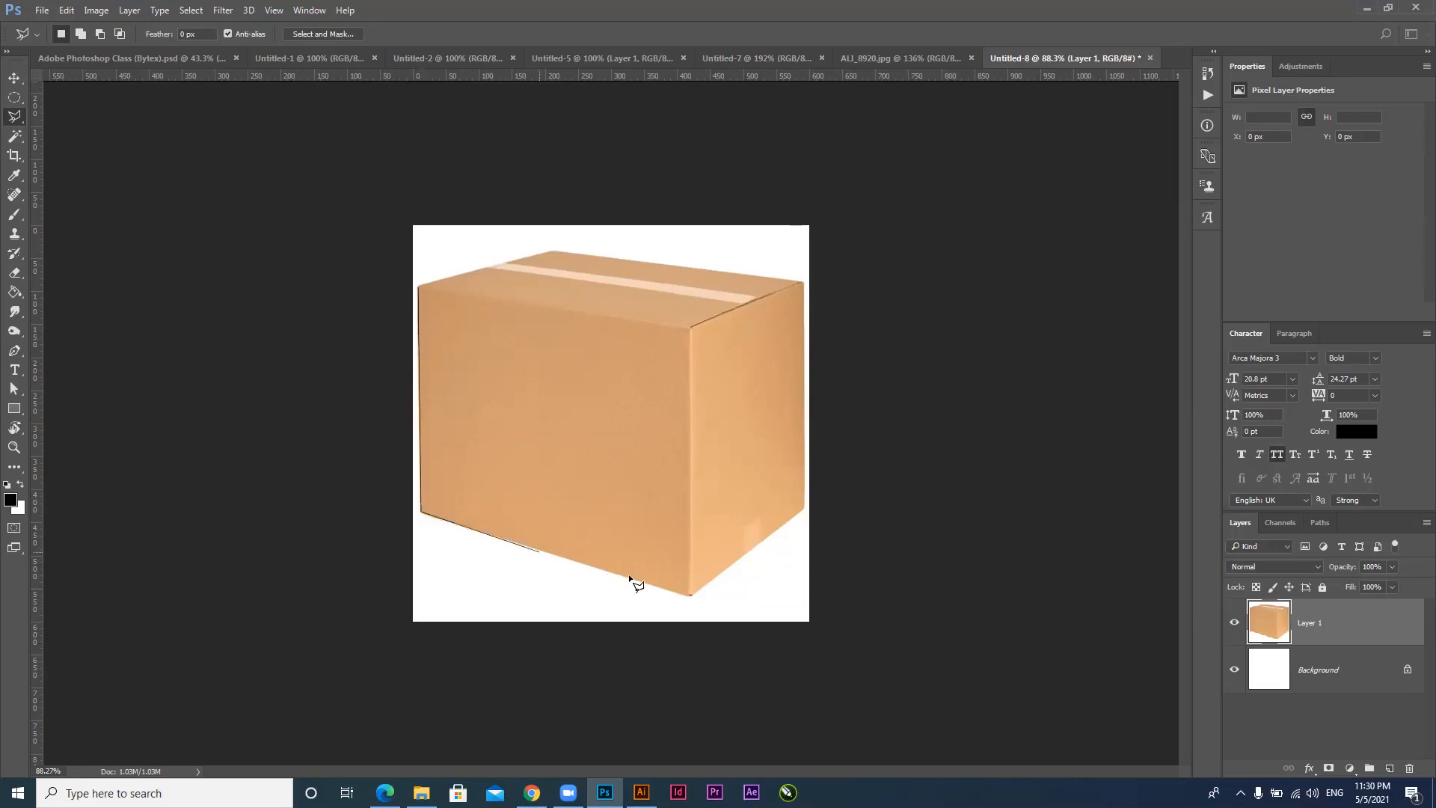
{"action": "left_click", "coordinate": [691, 595]}
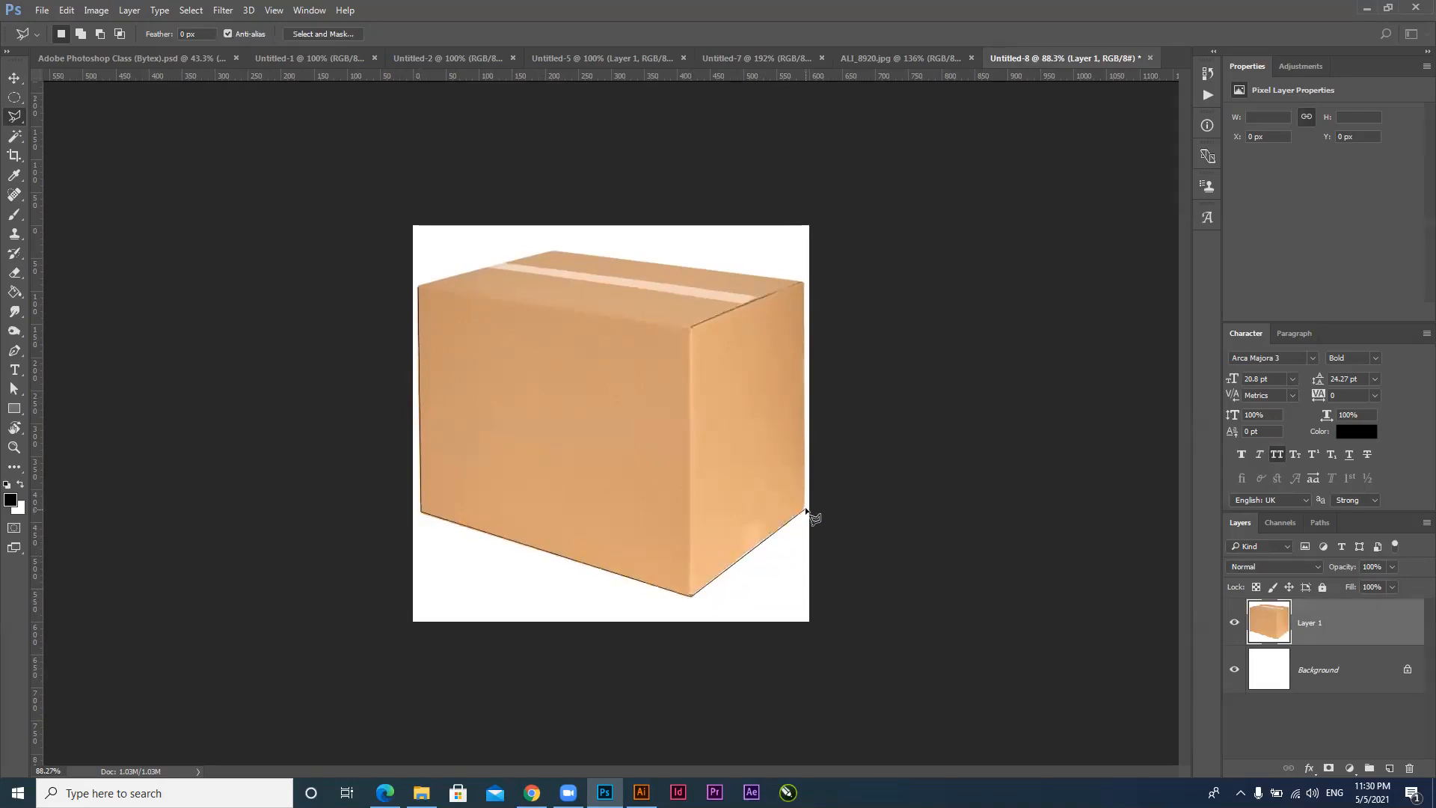
{"action": "left_click", "coordinate": [805, 510]}
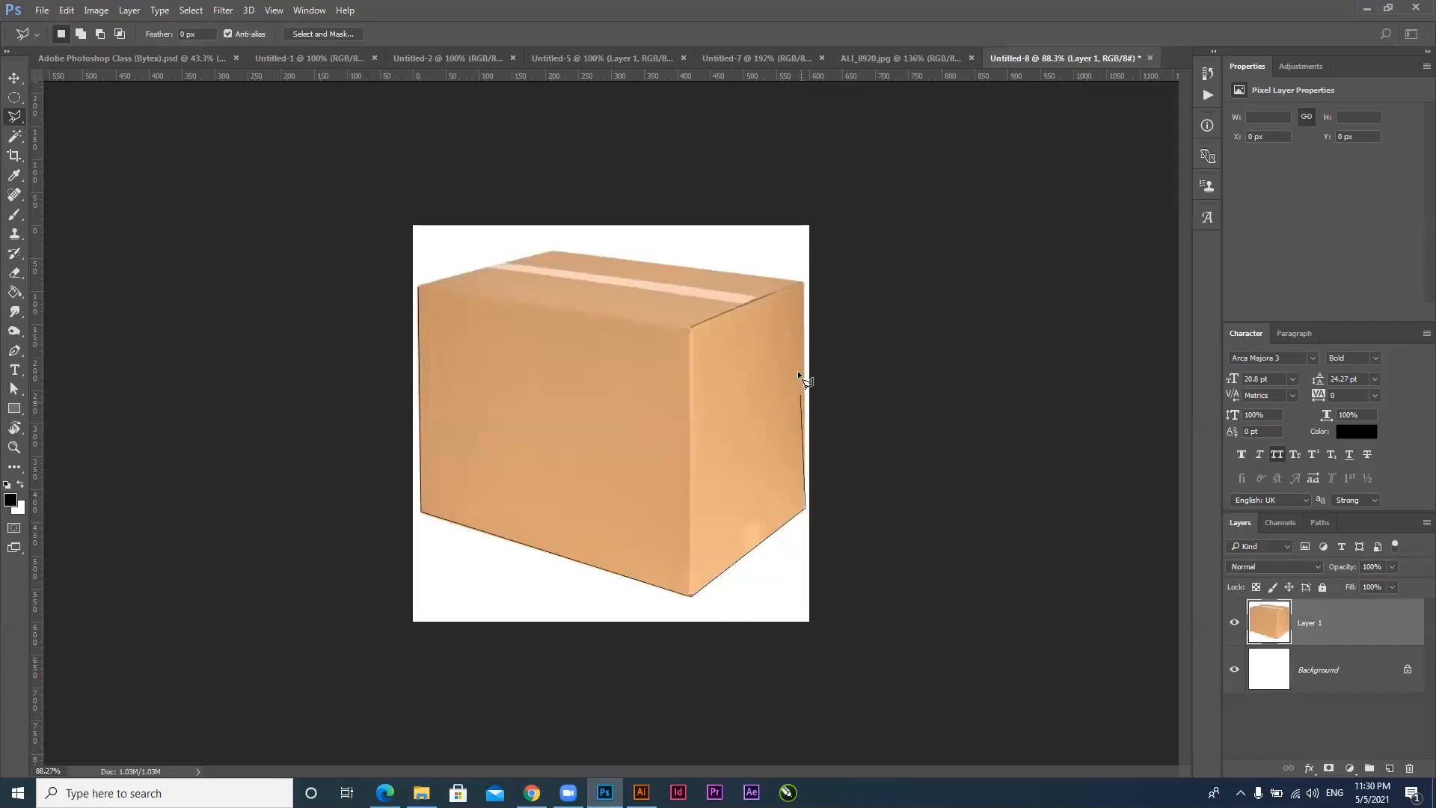
{"action": "left_click", "coordinate": [804, 283]}
{"action": "left_click", "coordinate": [552, 249]}
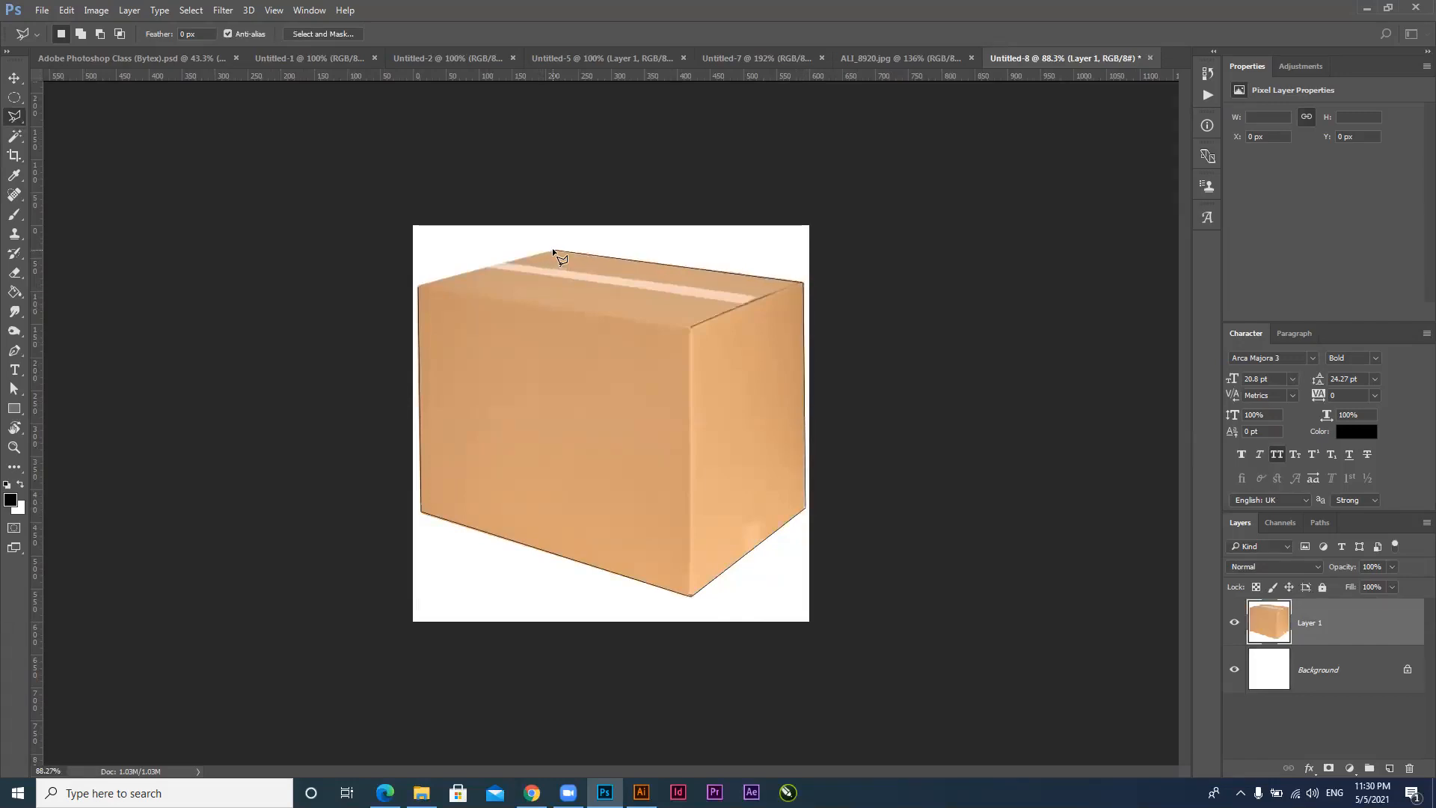
{"action": "left_click", "coordinate": [427, 299]}
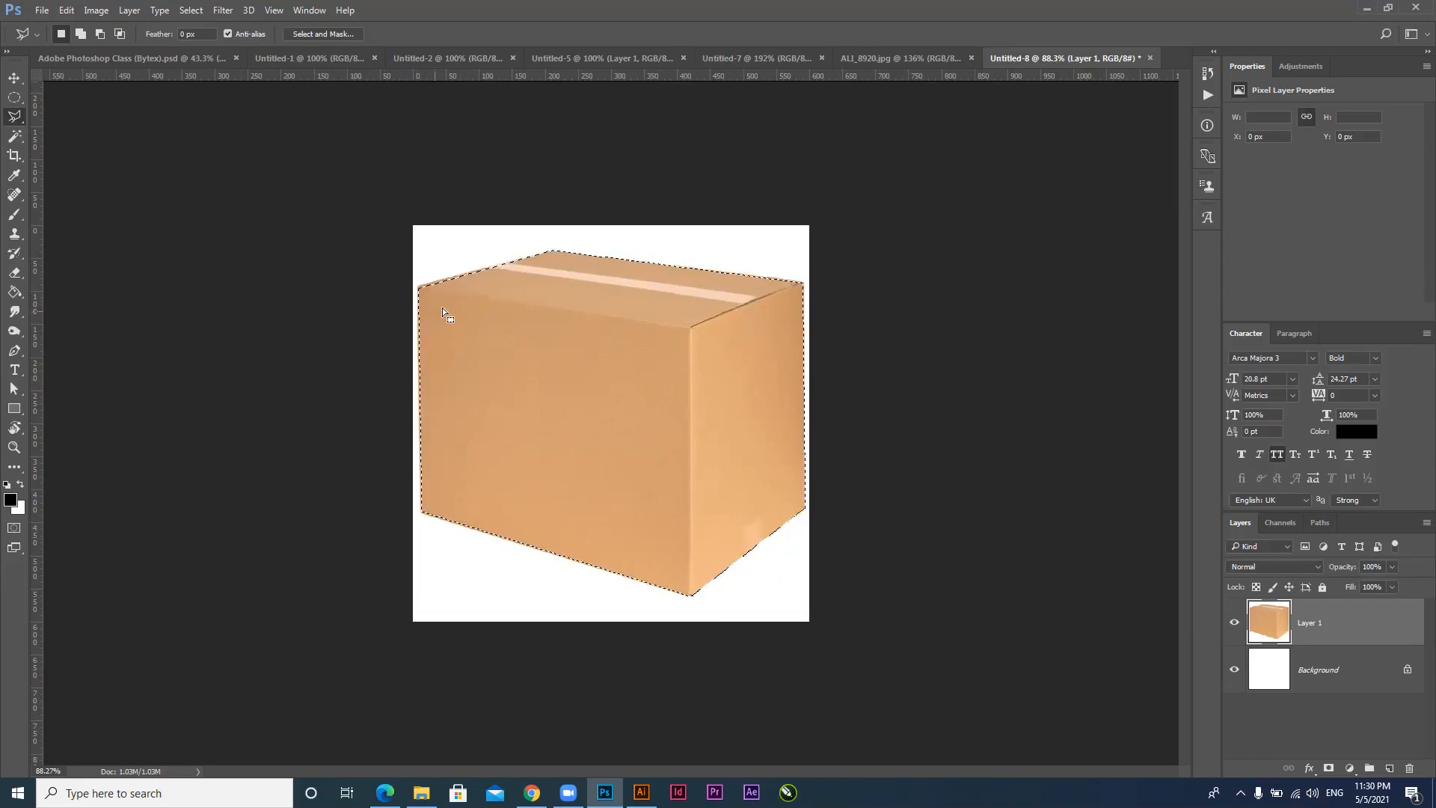
Add the missed strip along the box's upper-left edge to the selection with the Polygonal Lasso tool
{"action": "scroll", "coordinate": [437, 243], "scroll_direction": "up", "scroll_amount": 5}
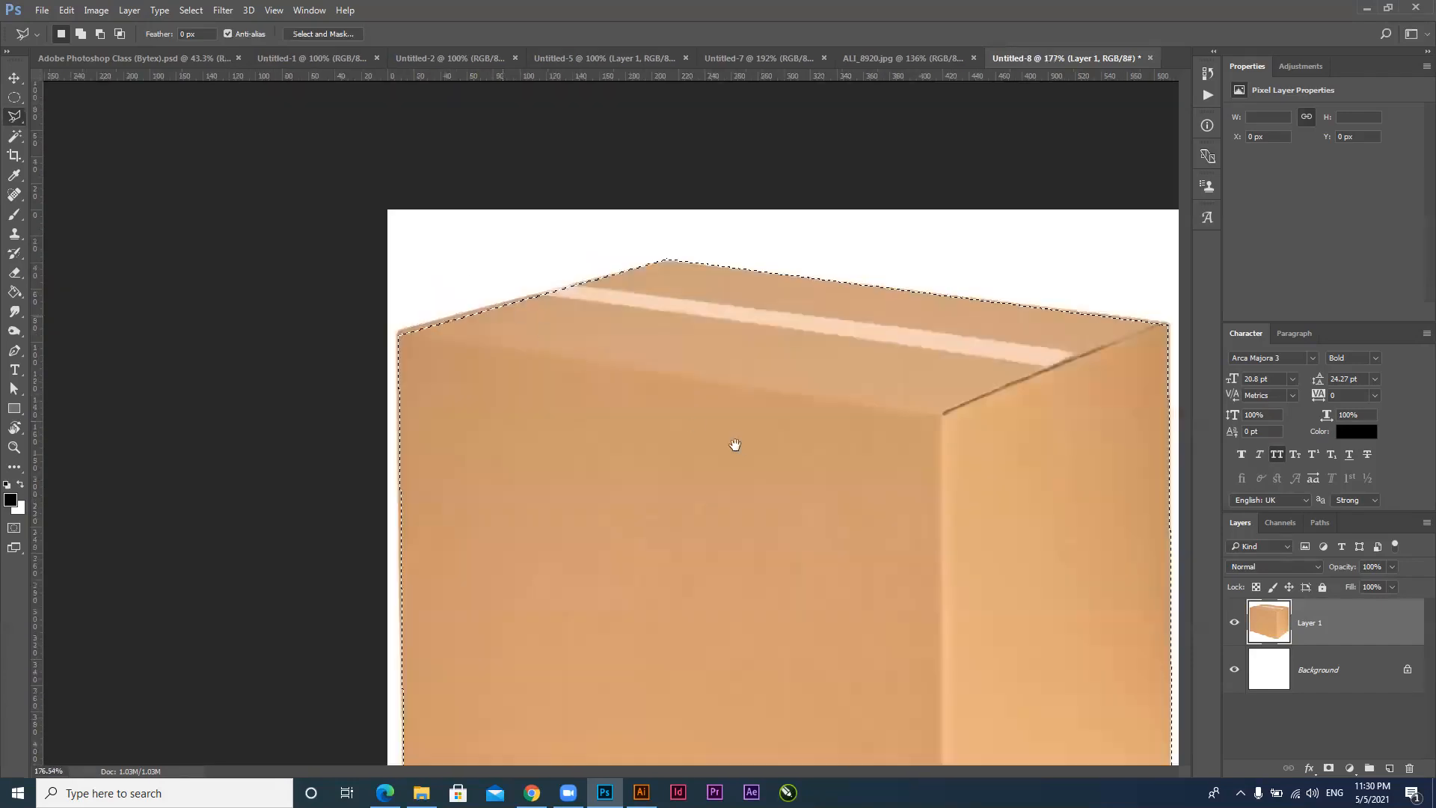
{"action": "left_click_drag", "start_coordinate": [484, 290], "coordinate": [719, 444]}
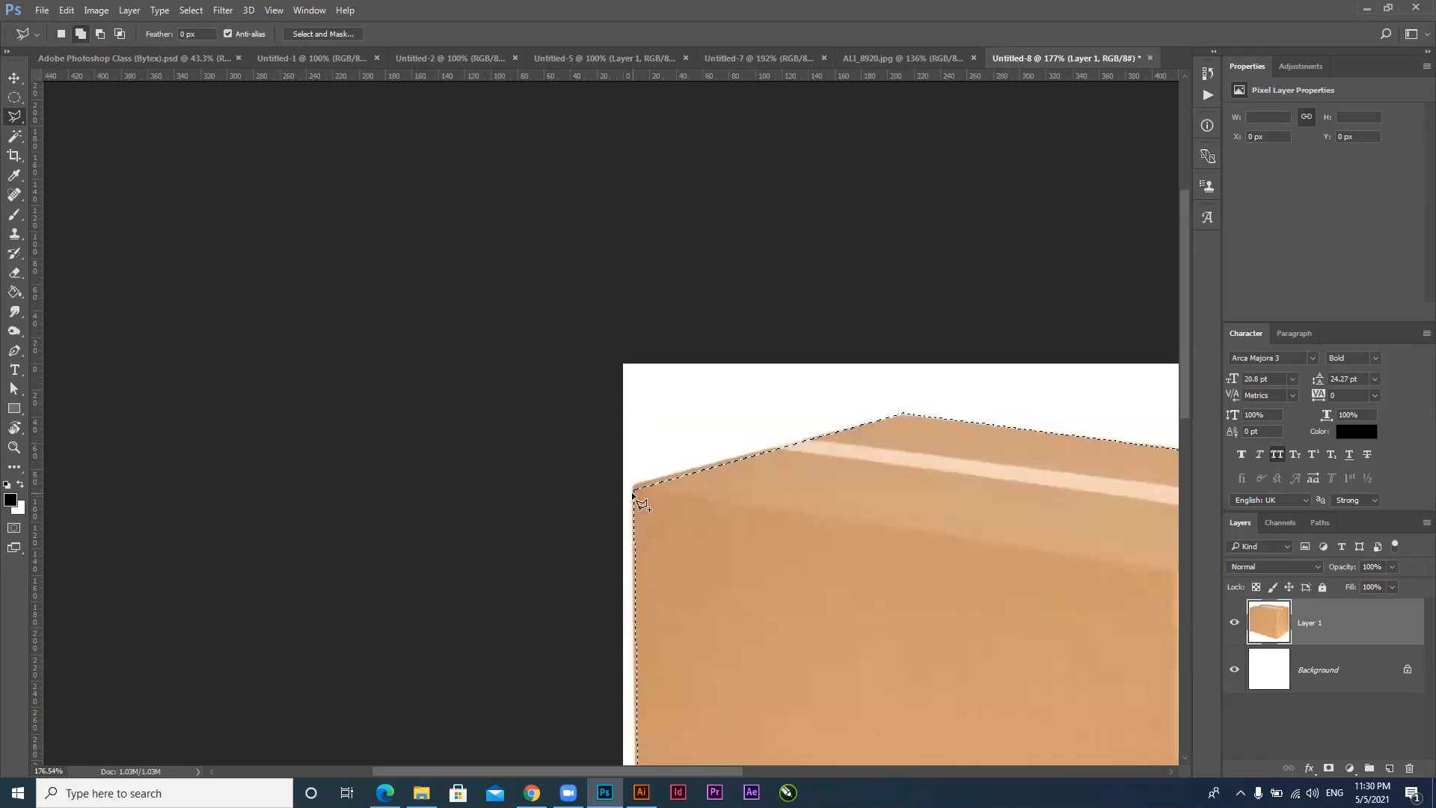
{"action": "left_click", "coordinate": [634, 486], "text": "shift"}
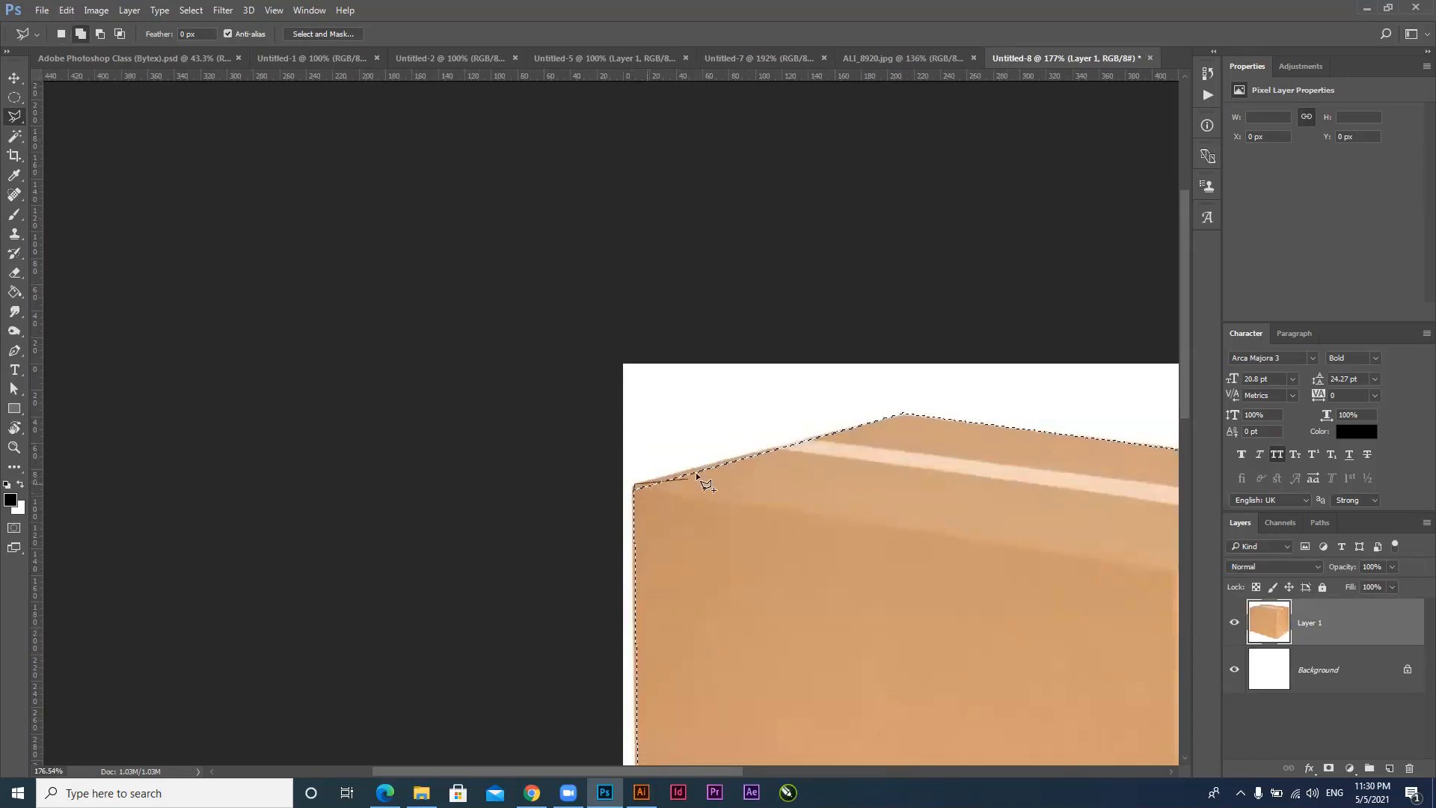
{"action": "left_click", "coordinate": [880, 420]}
{"action": "left_click", "coordinate": [829, 511]}
{"action": "left_click", "coordinate": [679, 508]}
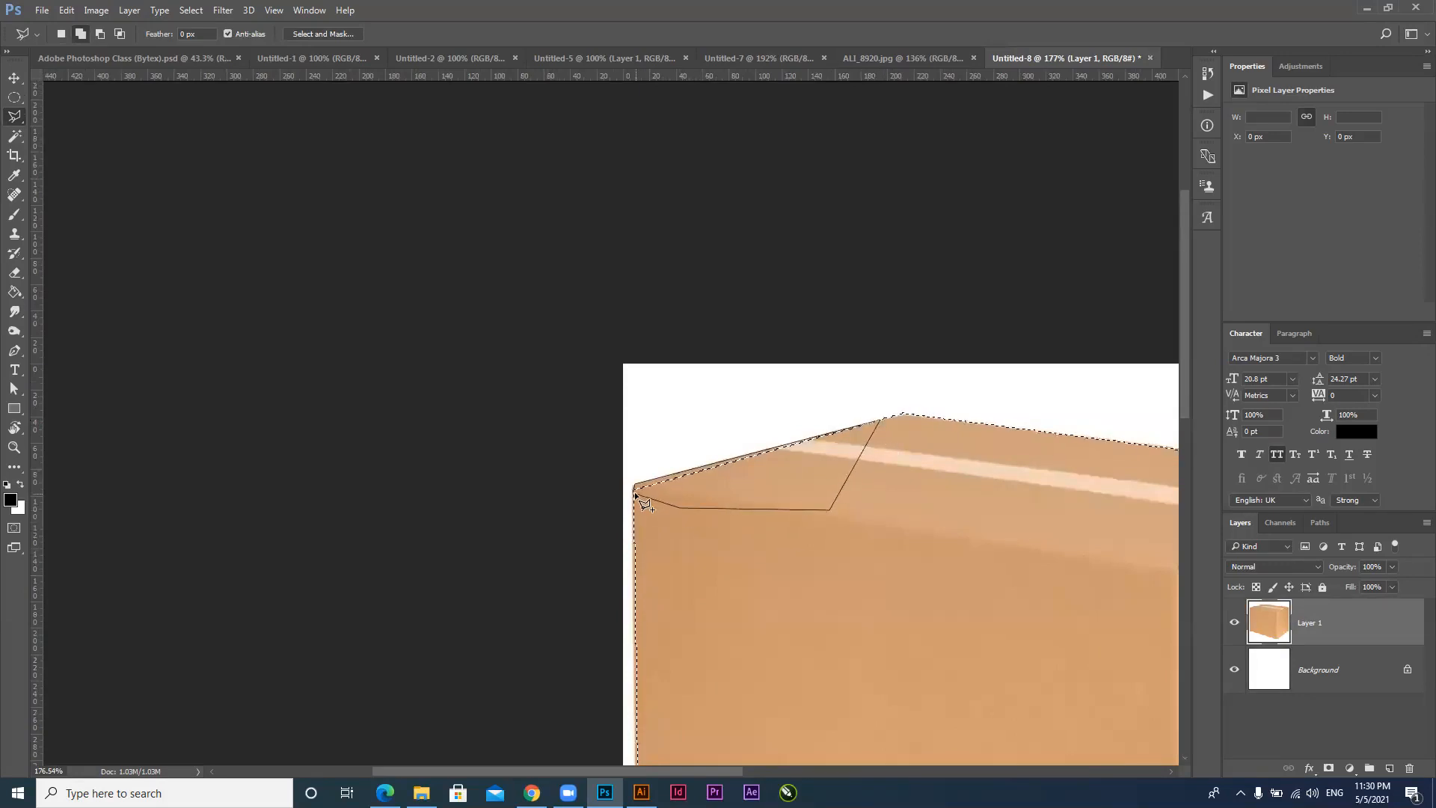
{"action": "left_click", "coordinate": [635, 494]}
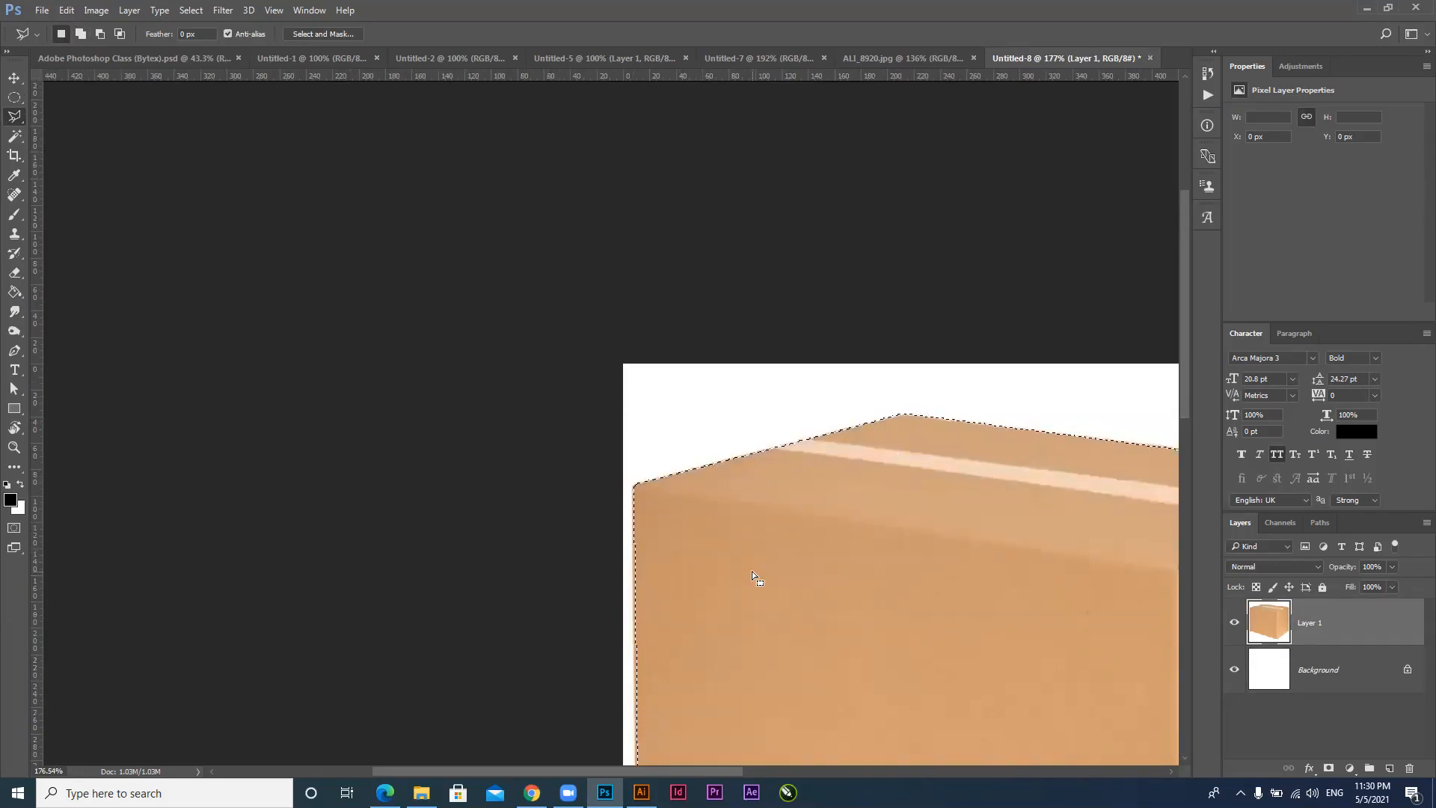
Cut the selected box out of Layer 1 and delete the leftover layer
{"action": "left_click_drag", "start_coordinate": [872, 520], "coordinate": [800, 507]}
{"action": "left_click_drag", "start_coordinate": [883, 556], "coordinate": [596, 419]}
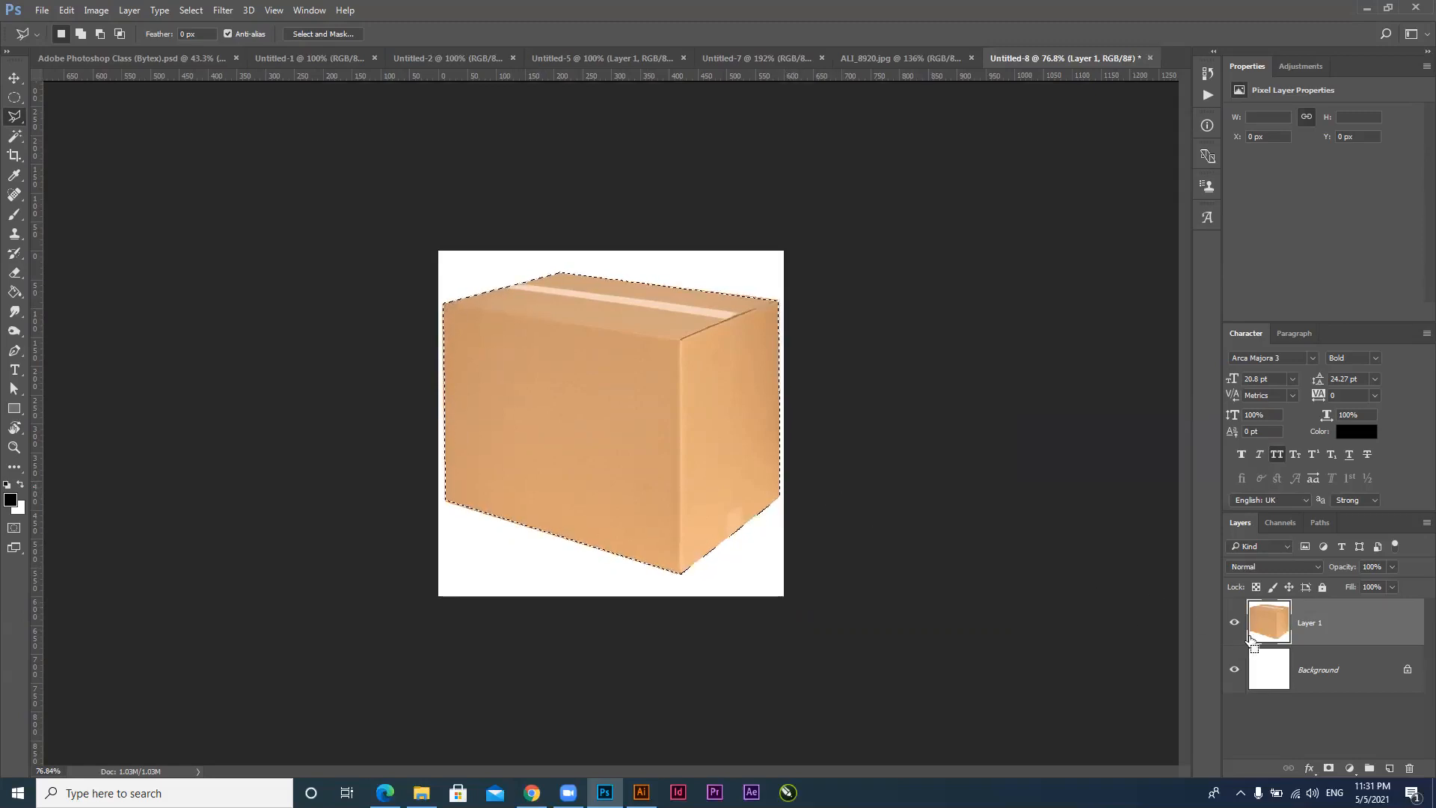
{"action": "key", "text": "ctrl+x"}
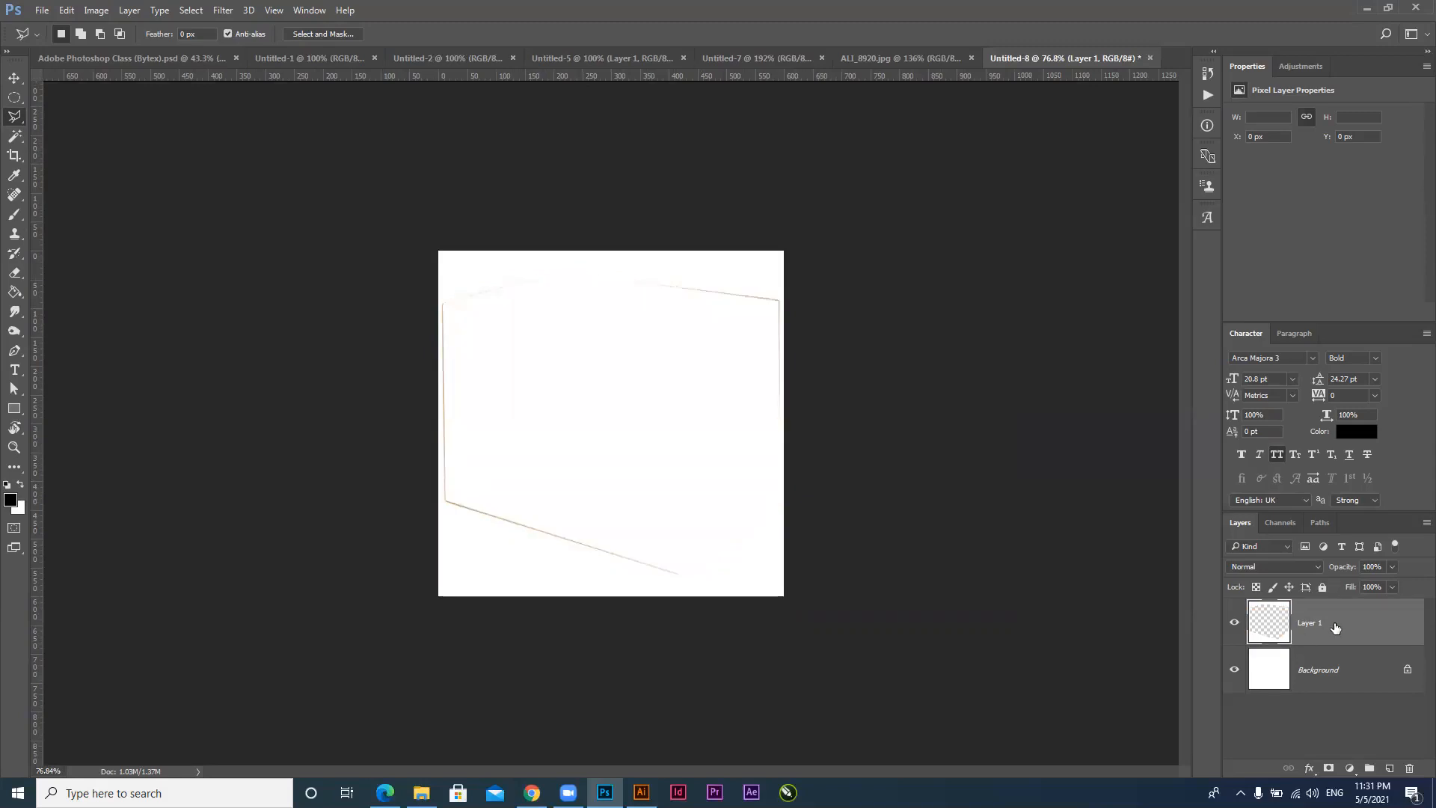
{"action": "key", "text": "Delete"}
Paste the cut-out box back as its own layer above the white background
{"action": "key", "text": "i"}
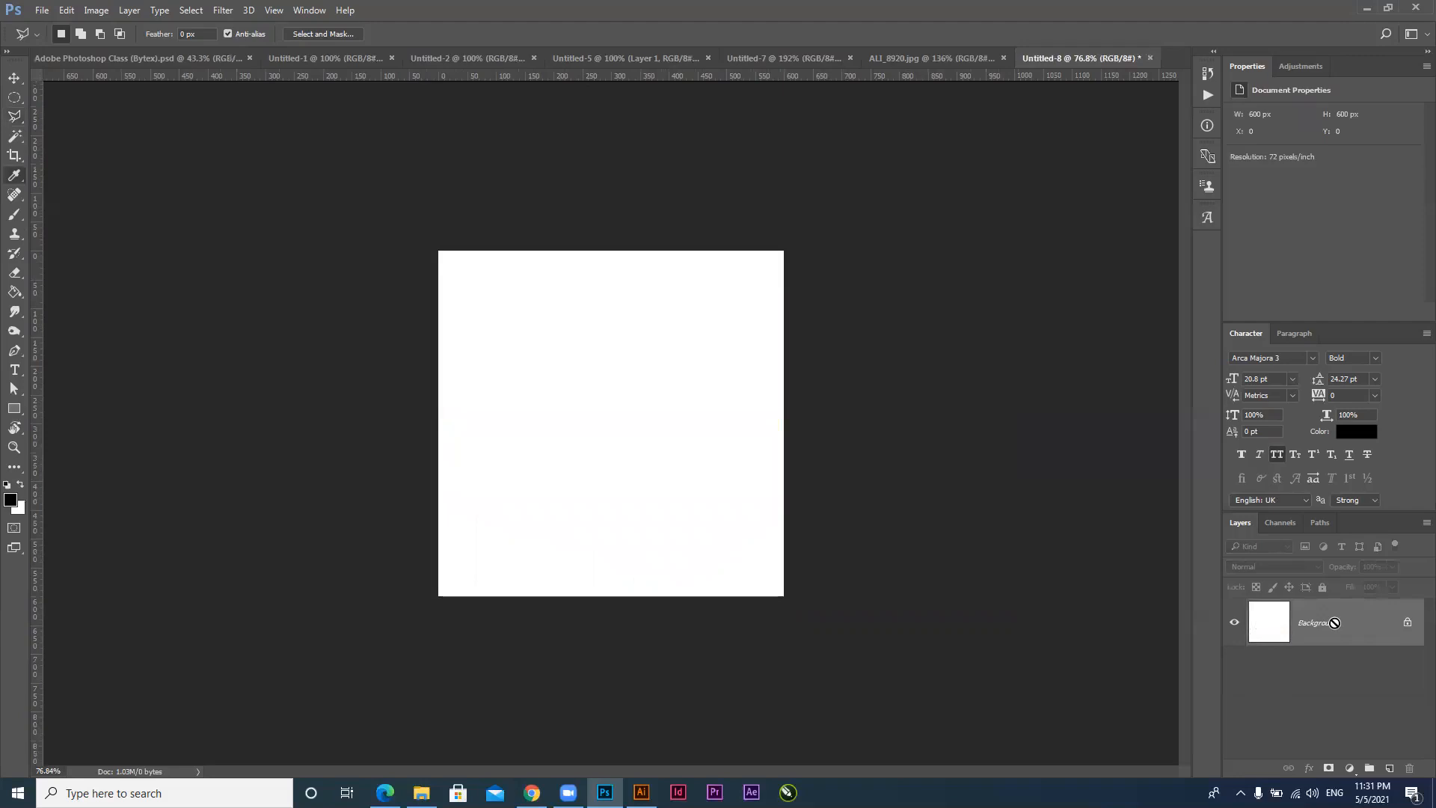
{"action": "key", "text": "ctrl+b"}
{"action": "key", "text": "Escape"}
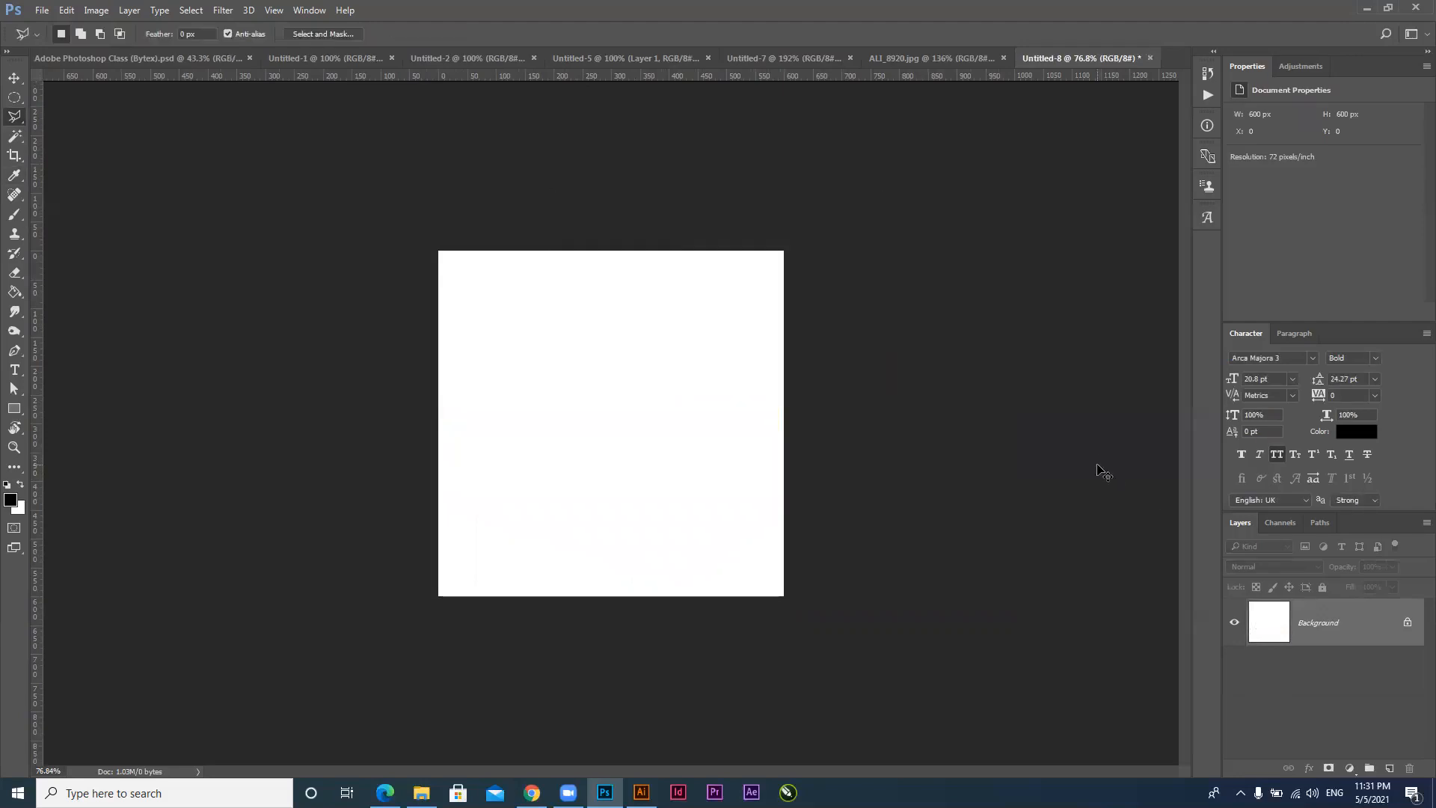
{"action": "key", "text": "ctrl+z"}
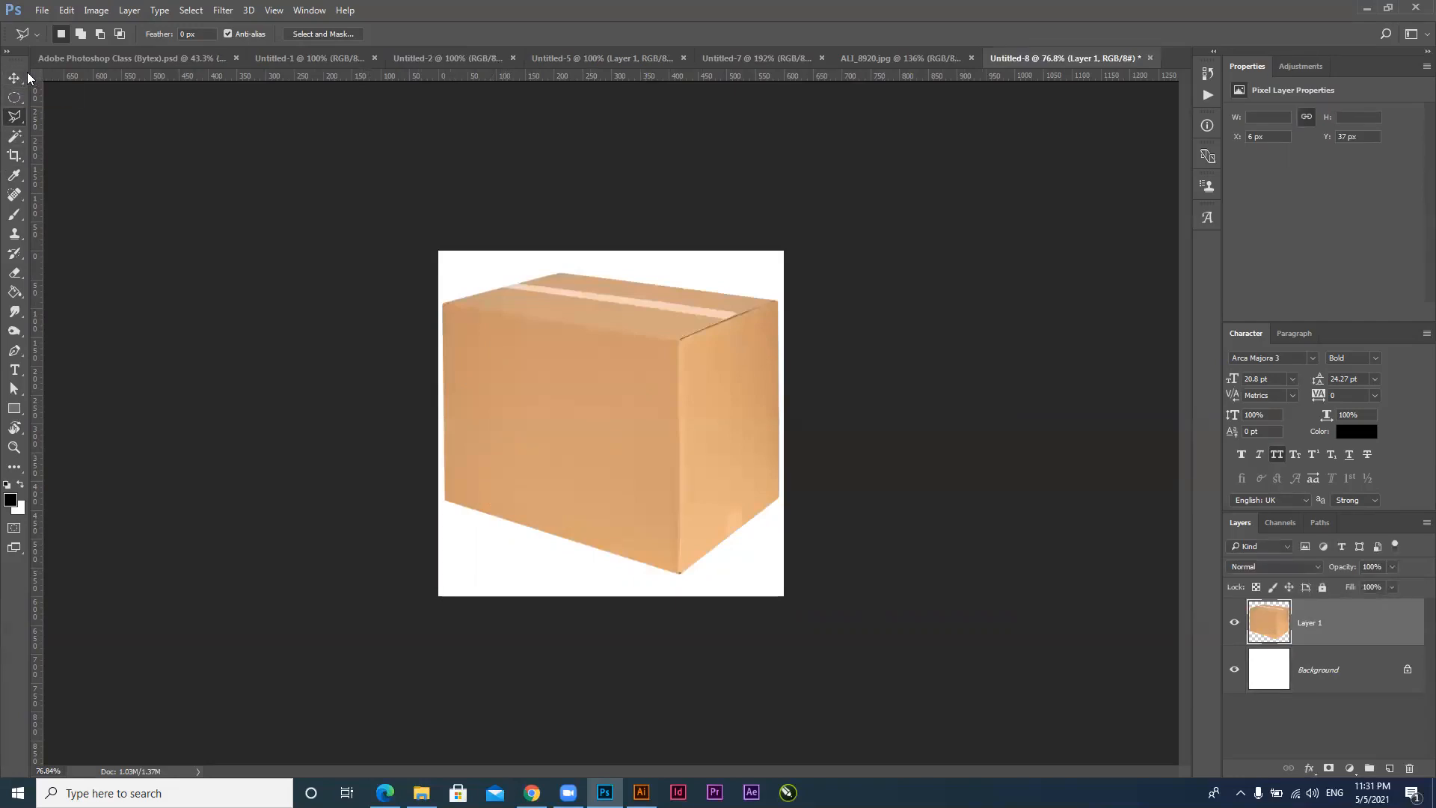
Set the foreground colour to a dark red and fill the Background layer with it
{"action": "left_click", "coordinate": [1307, 664]}
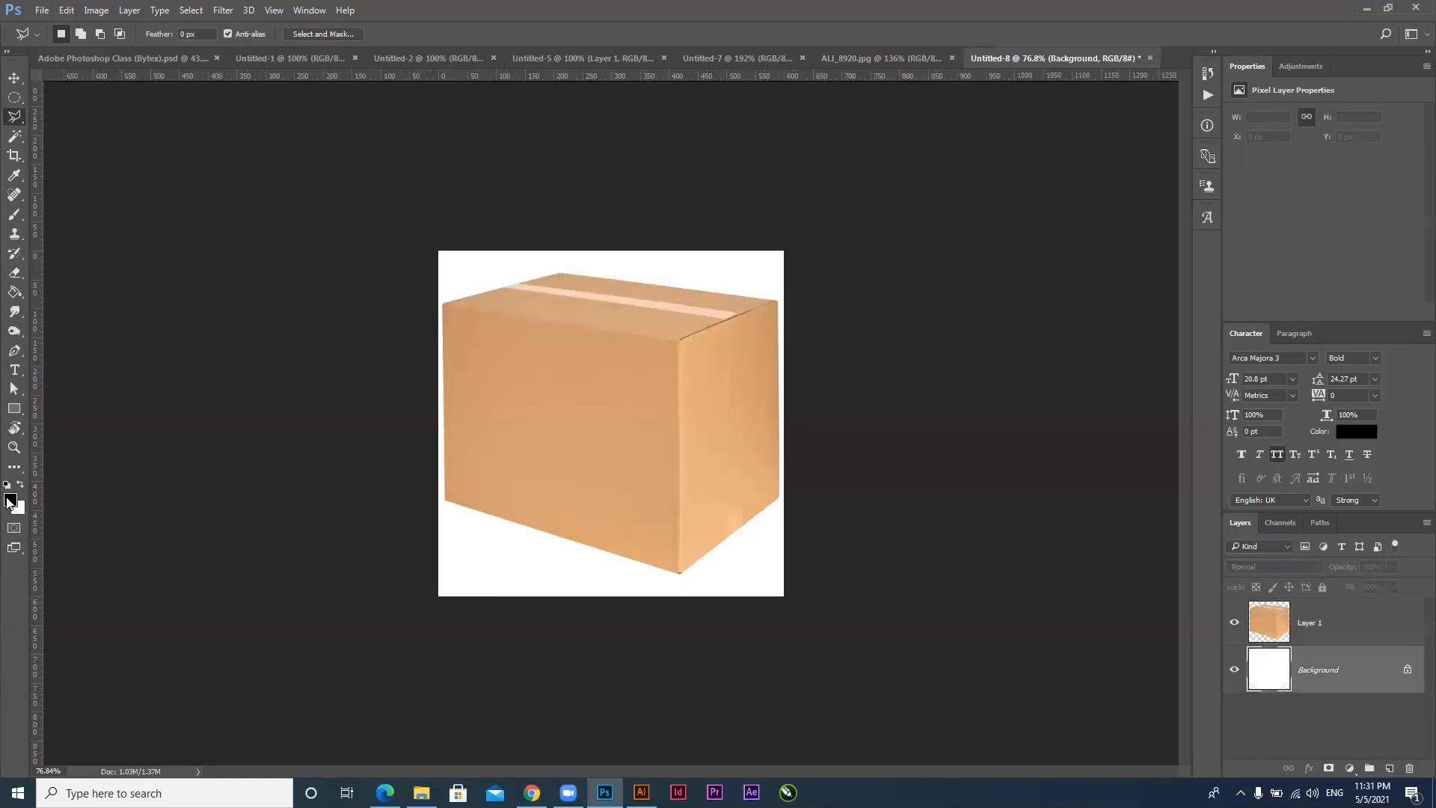
{"action": "left_click", "coordinate": [9, 499]}
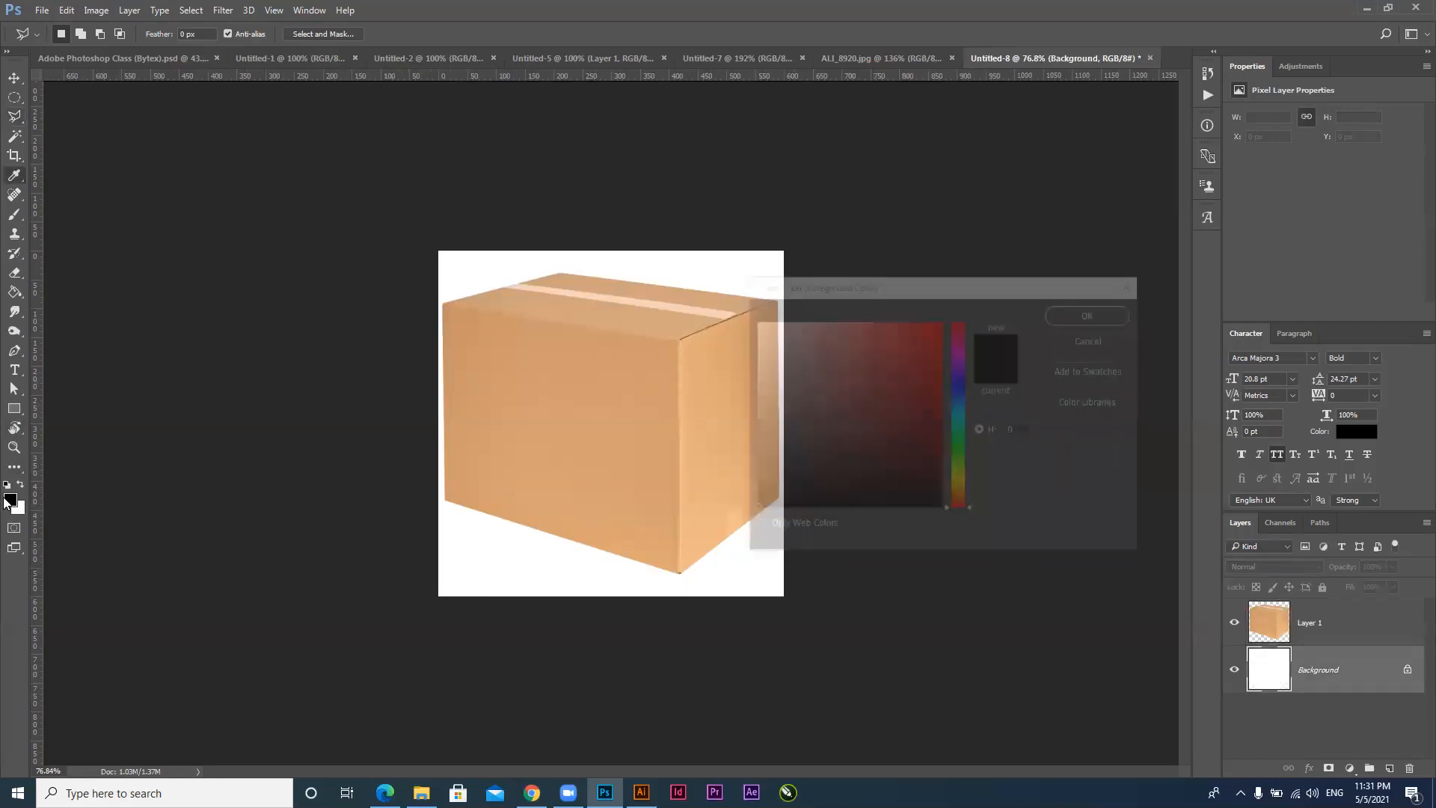
{"action": "mouse_move", "coordinate": [917, 449]}
{"action": "left_mouse_down"}
{"action": "mouse_move", "coordinate": [923, 427]}
{"action": "mouse_move", "coordinate": [898, 426]}
{"action": "left_mouse_up"}
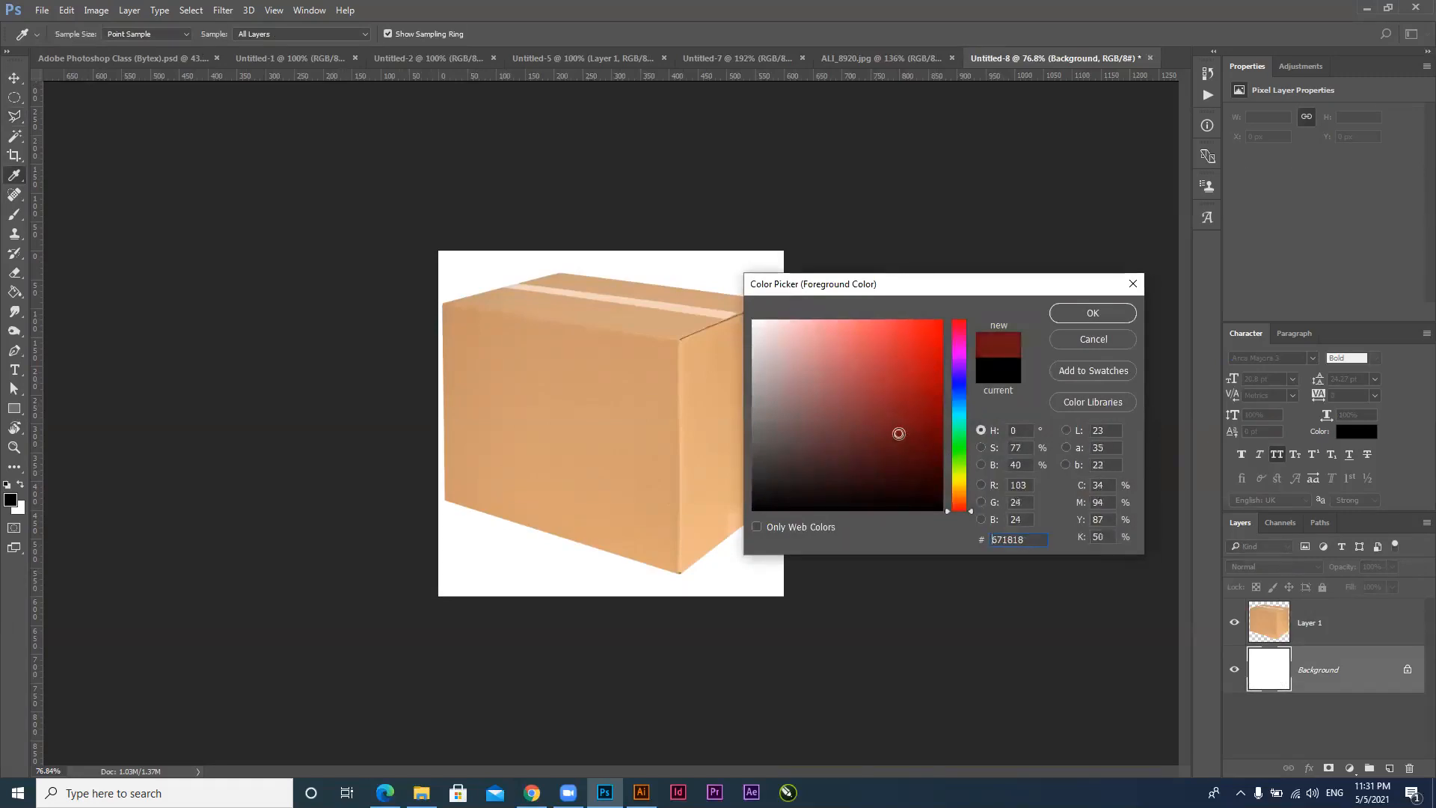
{"action": "key", "text": "Return"}
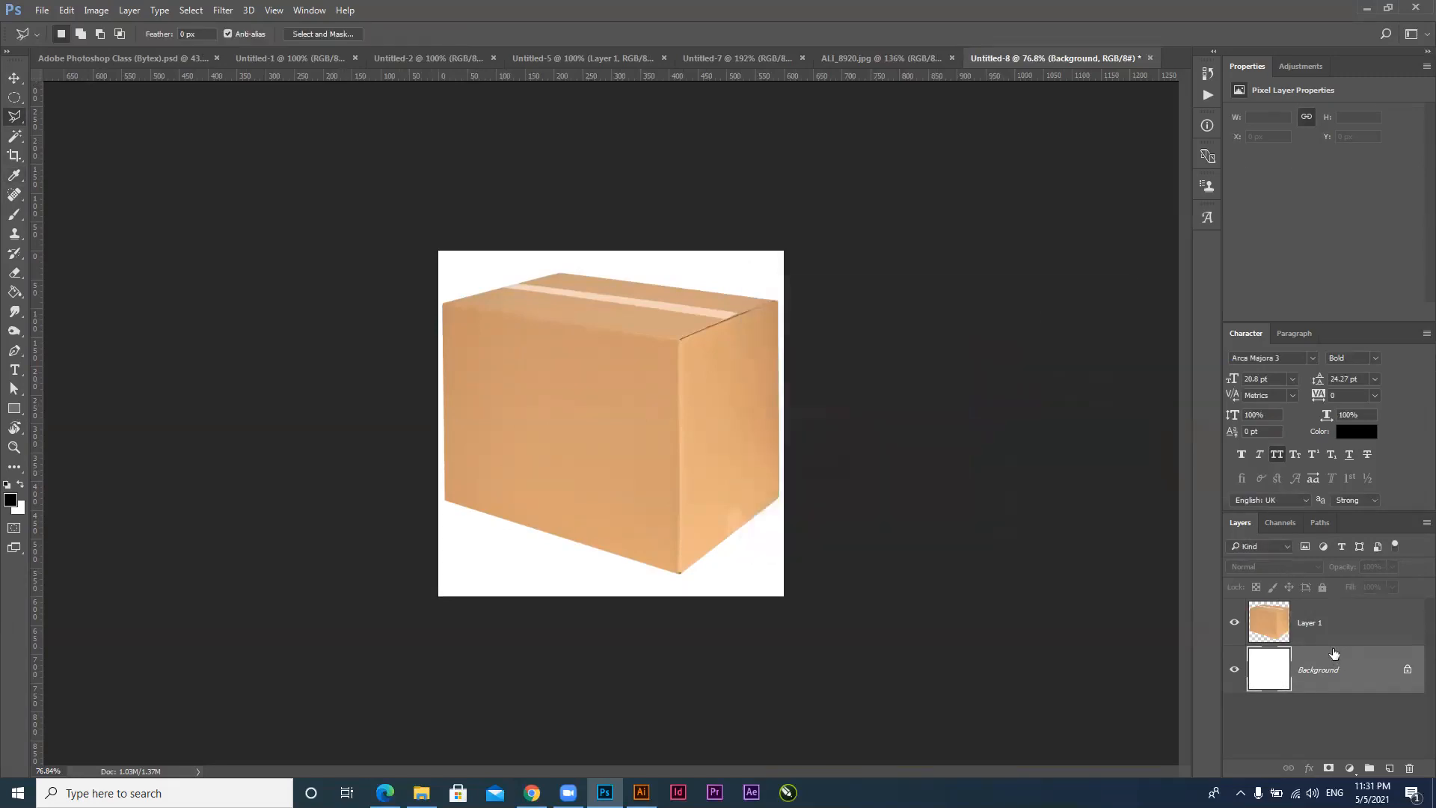
{"action": "key", "text": "alt+BackSpace"}
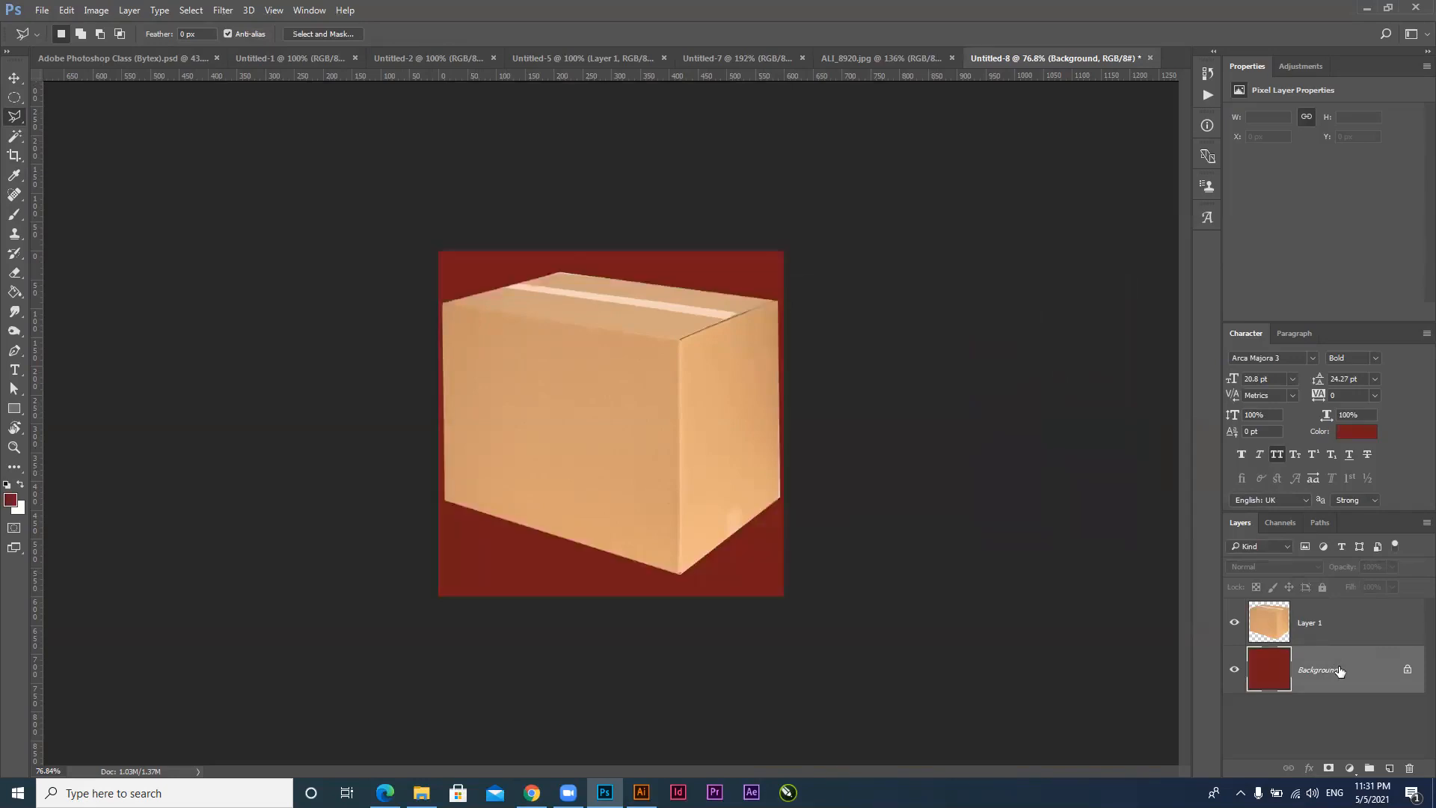
Move the box layer slightly down and scale it down to leave a red margin around it
{"action": "left_click", "coordinate": [11, 73]}
{"action": "left_click_drag", "start_coordinate": [603, 442], "coordinate": [604, 448]}
{"action": "left_click", "coordinate": [1316, 626]}
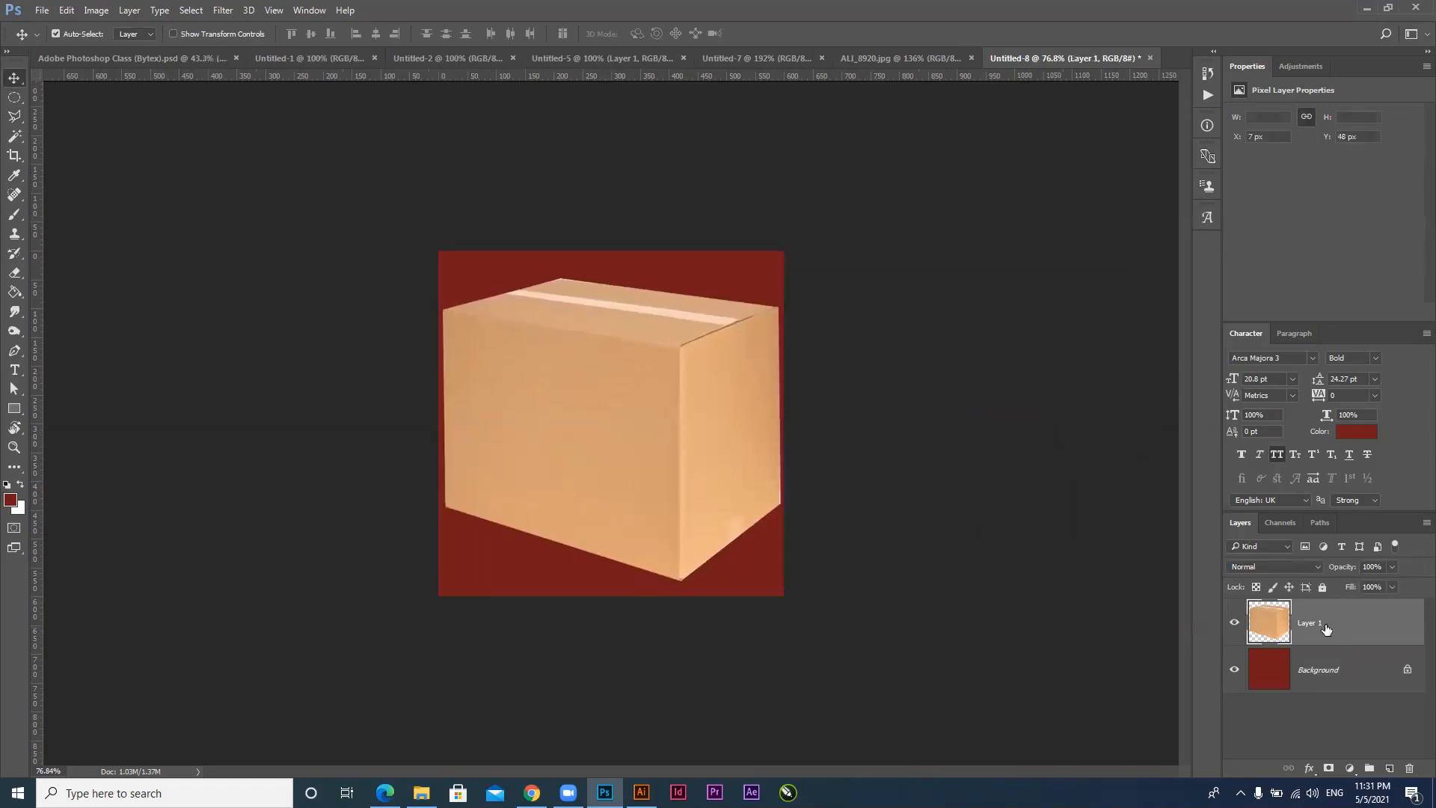
{"action": "key", "text": "ctrl+t"}
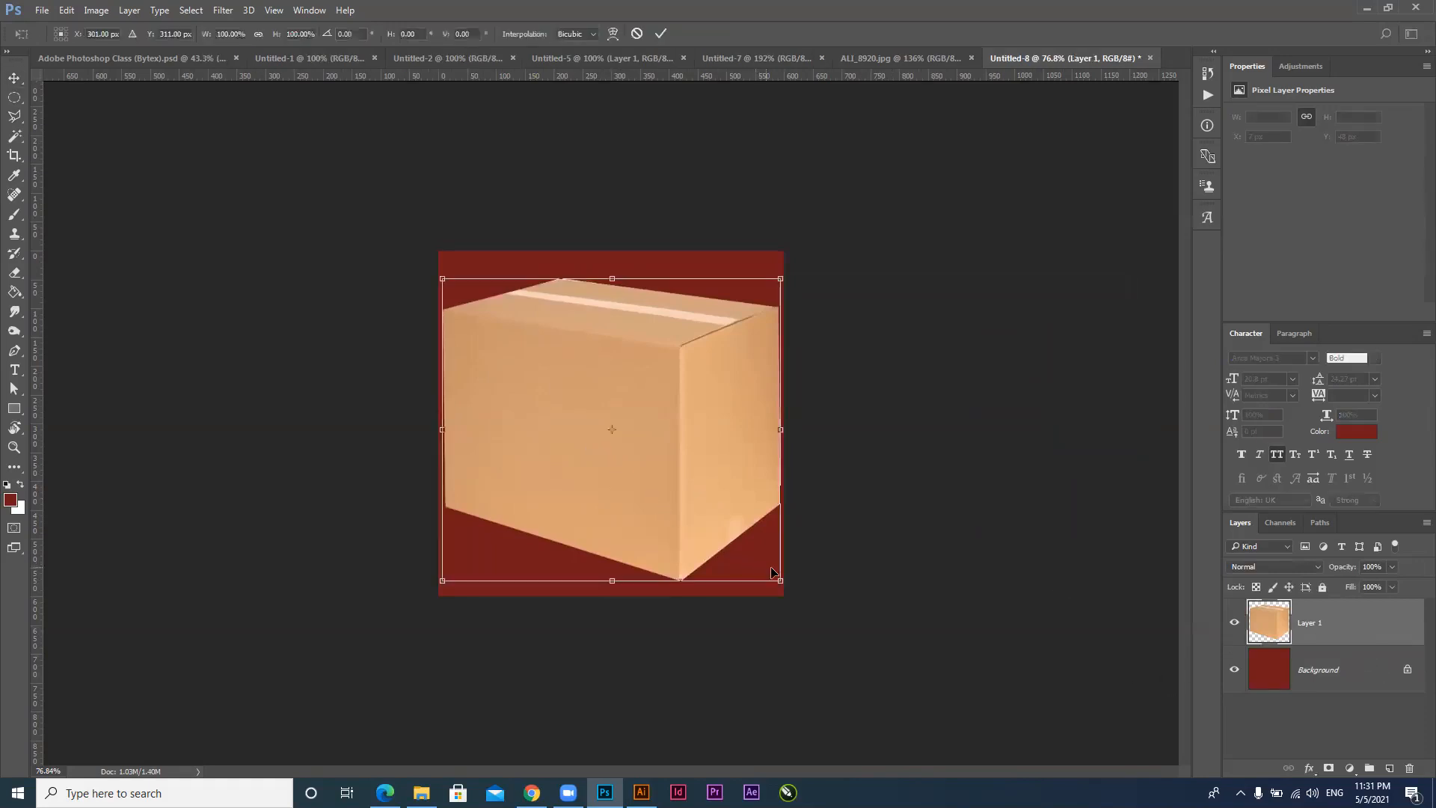
{"action": "left_click_drag", "start_coordinate": [783, 582], "coordinate": [755, 558]}
{"action": "key", "text": "Return"}
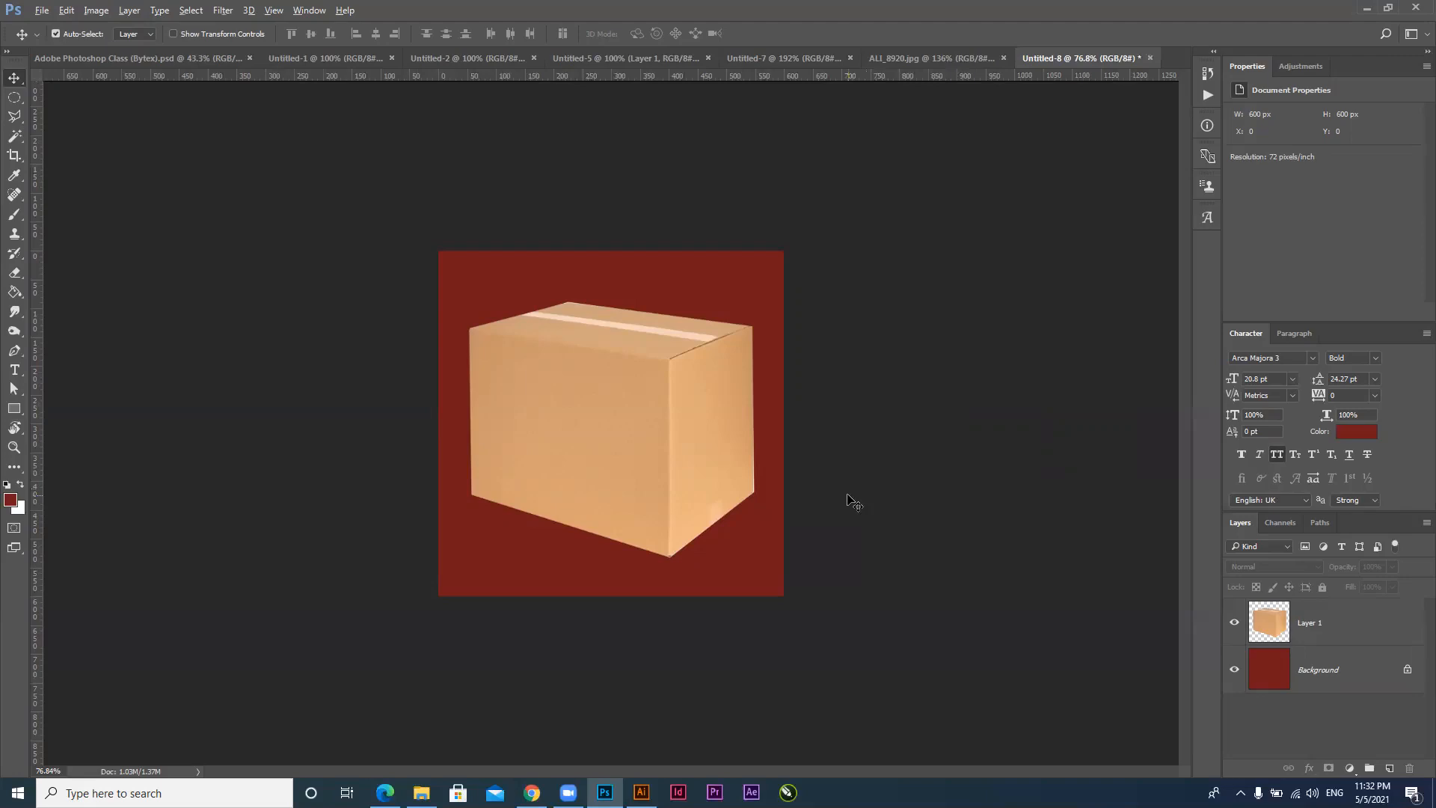
Switch to the Edge browser and search Google Images for "flowers background"
{"action": "key", "text": "alt+Tab"}
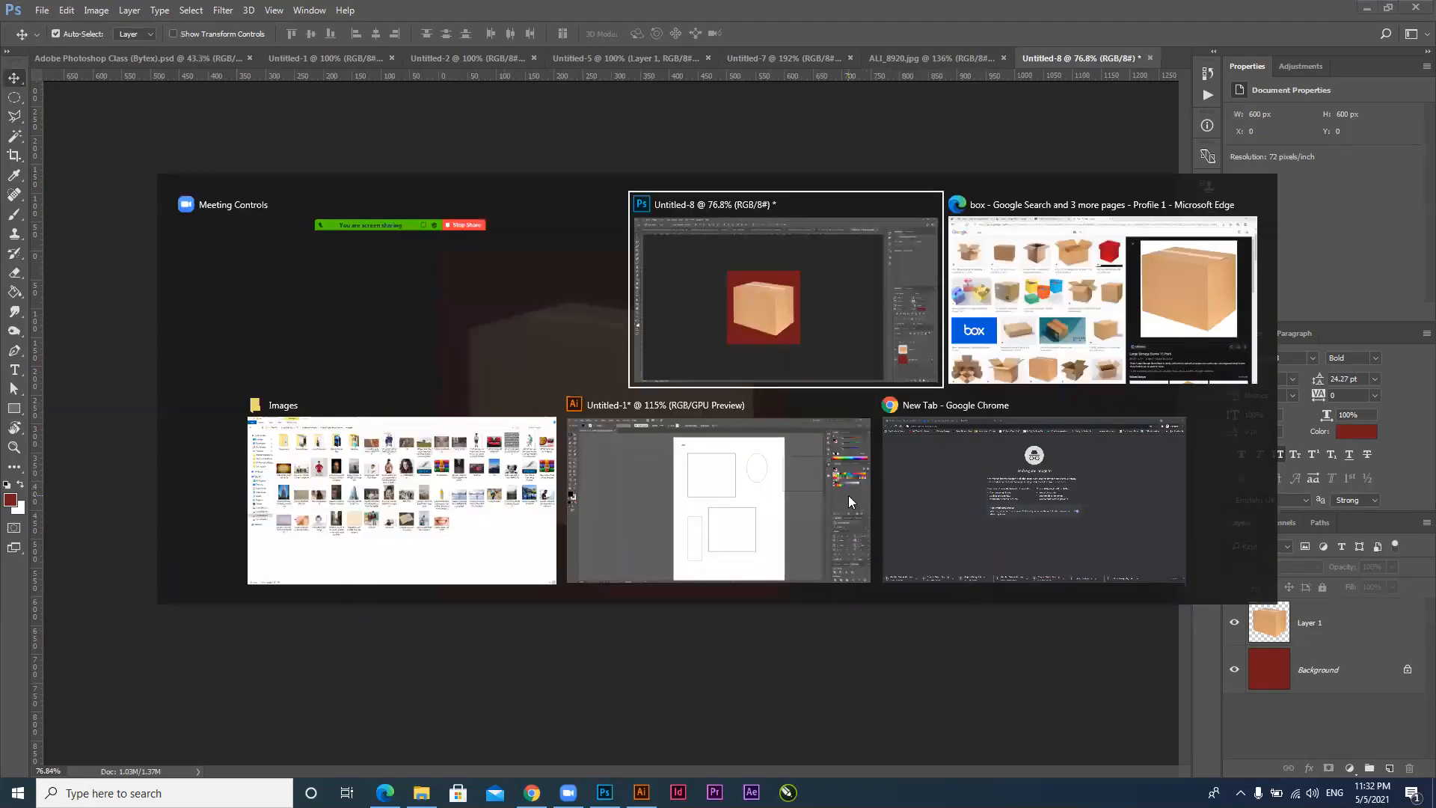
{"action": "key", "text": "alt+Tab"}
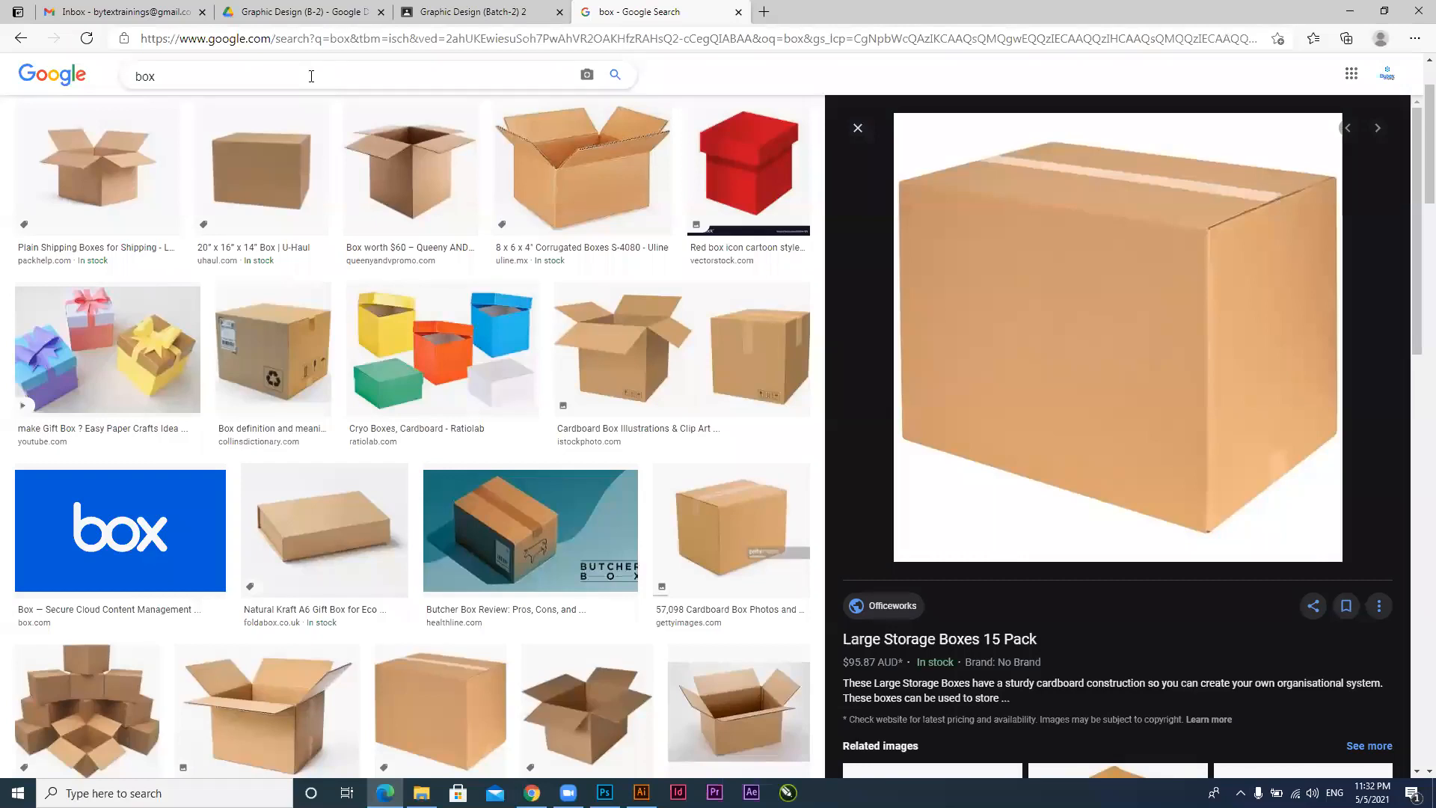
{"action": "triple_click", "coordinate": [311, 76]}
{"action": "type", "text": "flowers back"}
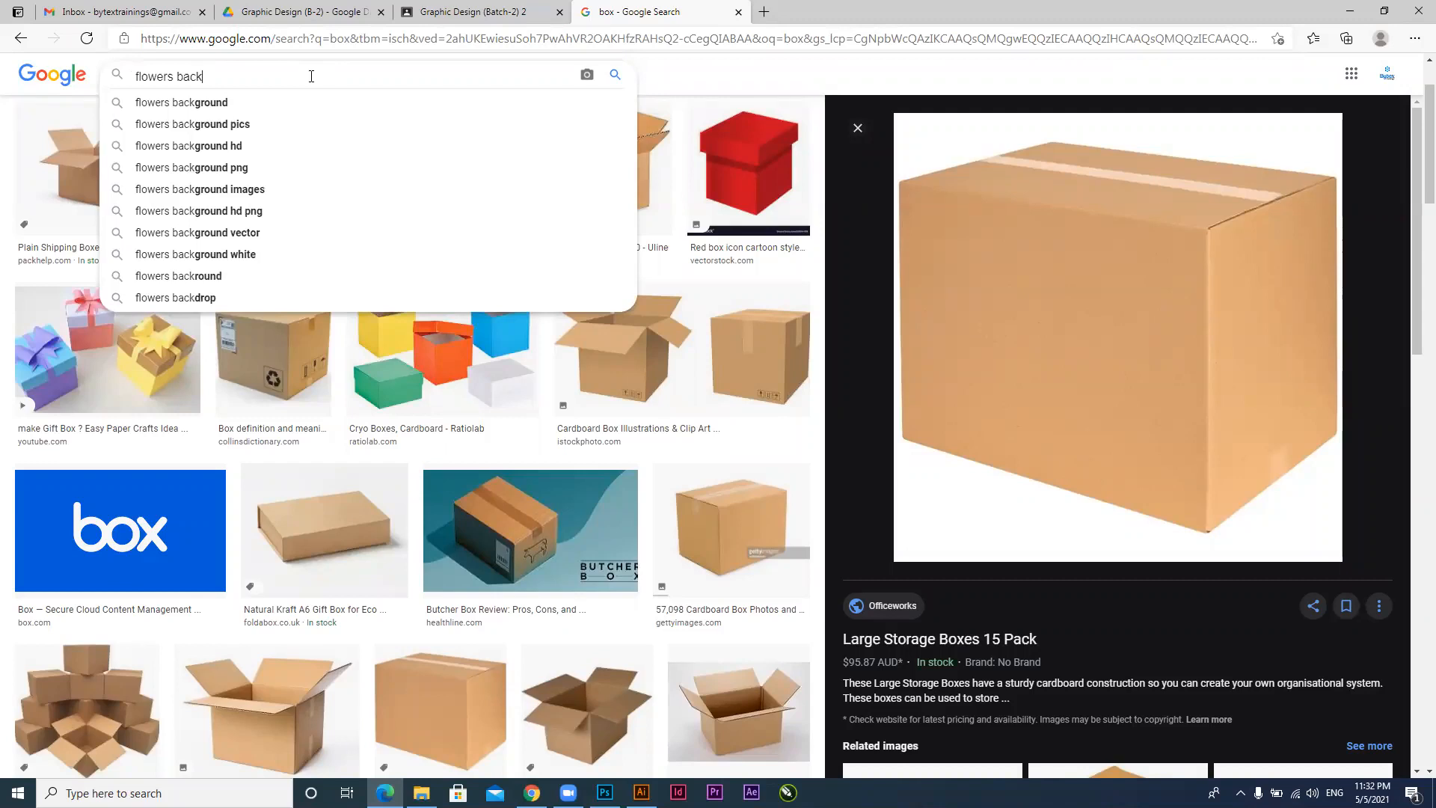
{"action": "key", "text": "Down"}
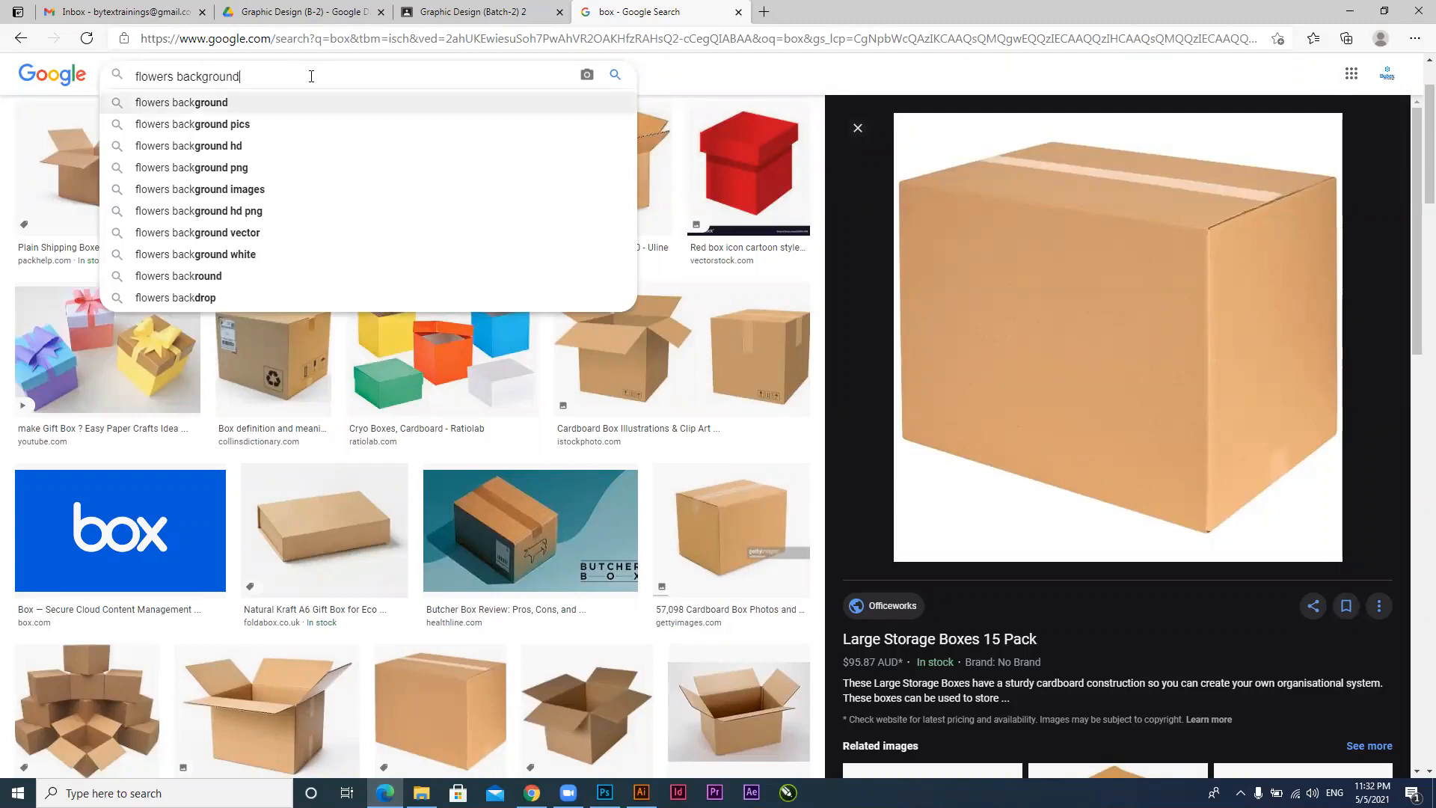
{"action": "key", "text": "Return"}
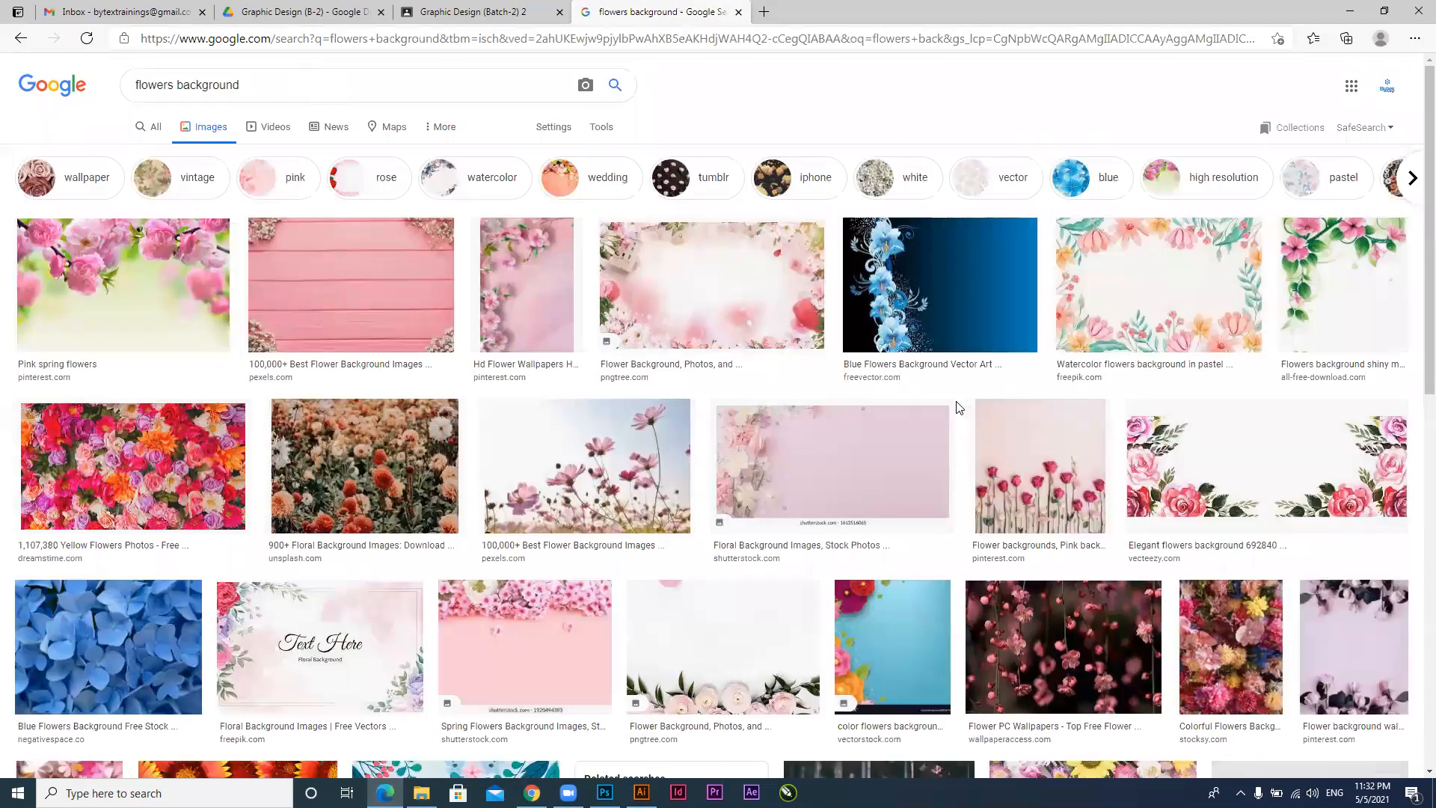
Replace "flowers" in the image search with "ballon" and look through the background pictures
{"action": "left_click_drag", "start_coordinate": [173, 83], "coordinate": [97, 88]}
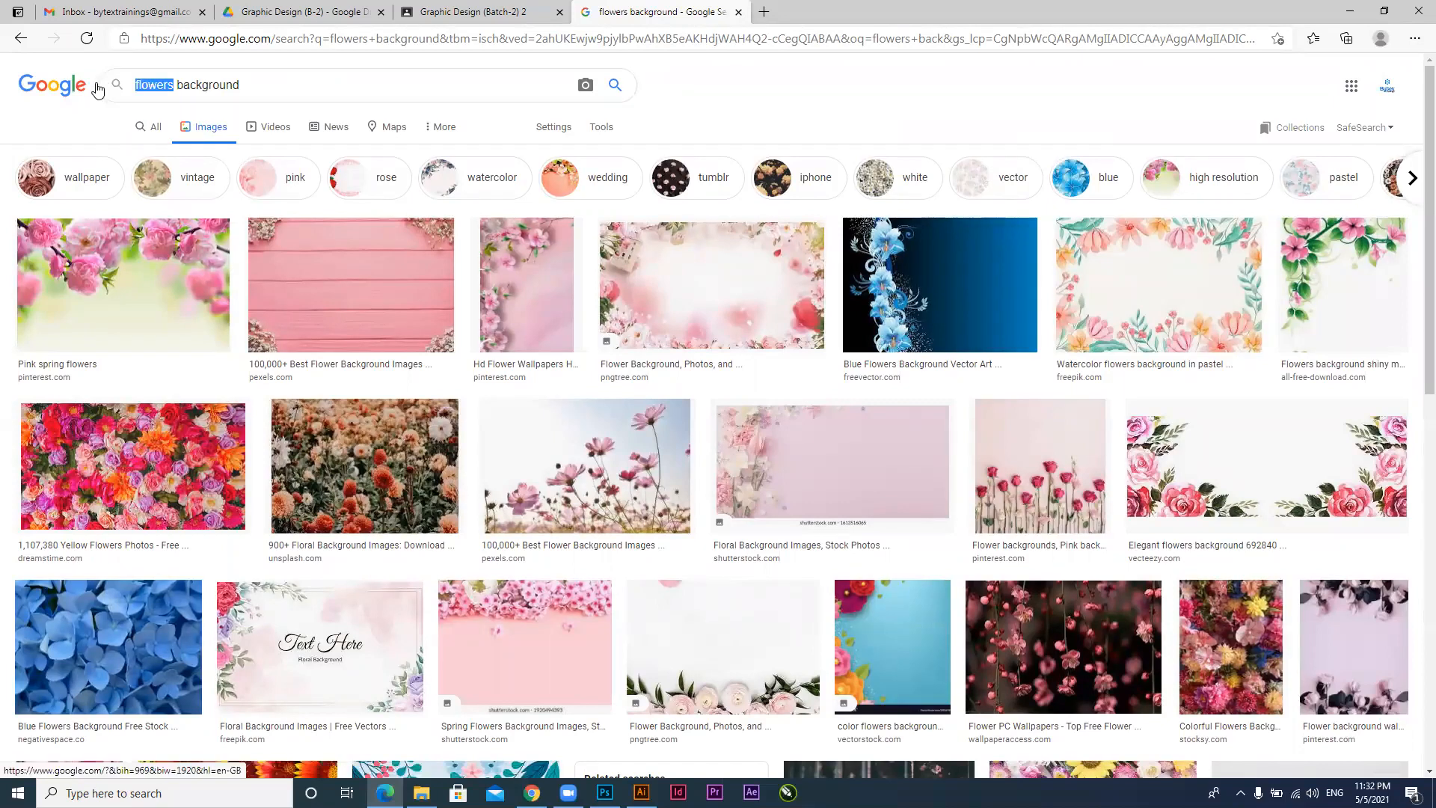
{"action": "type", "text": "ballon"}
{"action": "key", "text": "Return"}
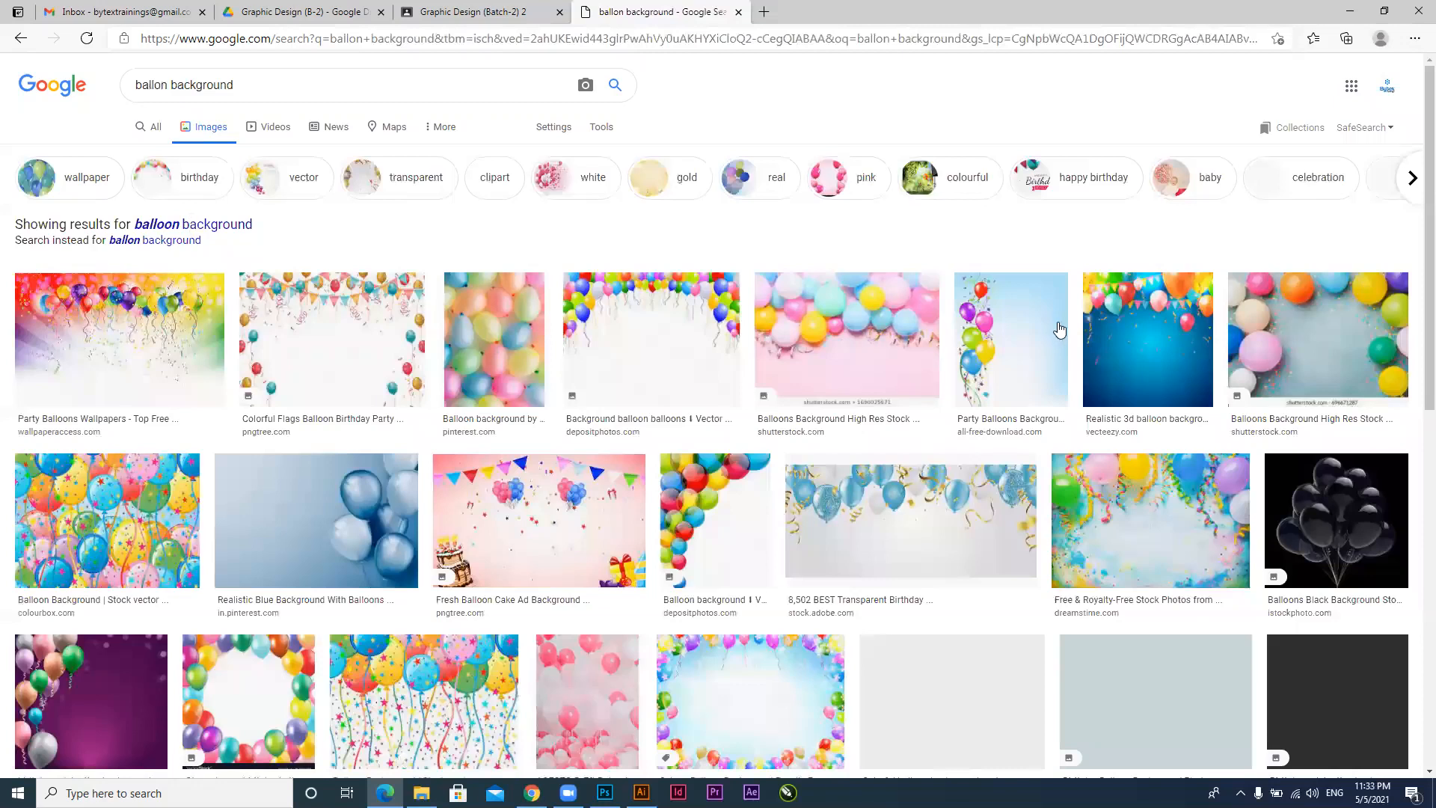
{"action": "scroll", "coordinate": [1060, 330], "scroll_direction": "down", "scroll_amount": 1}
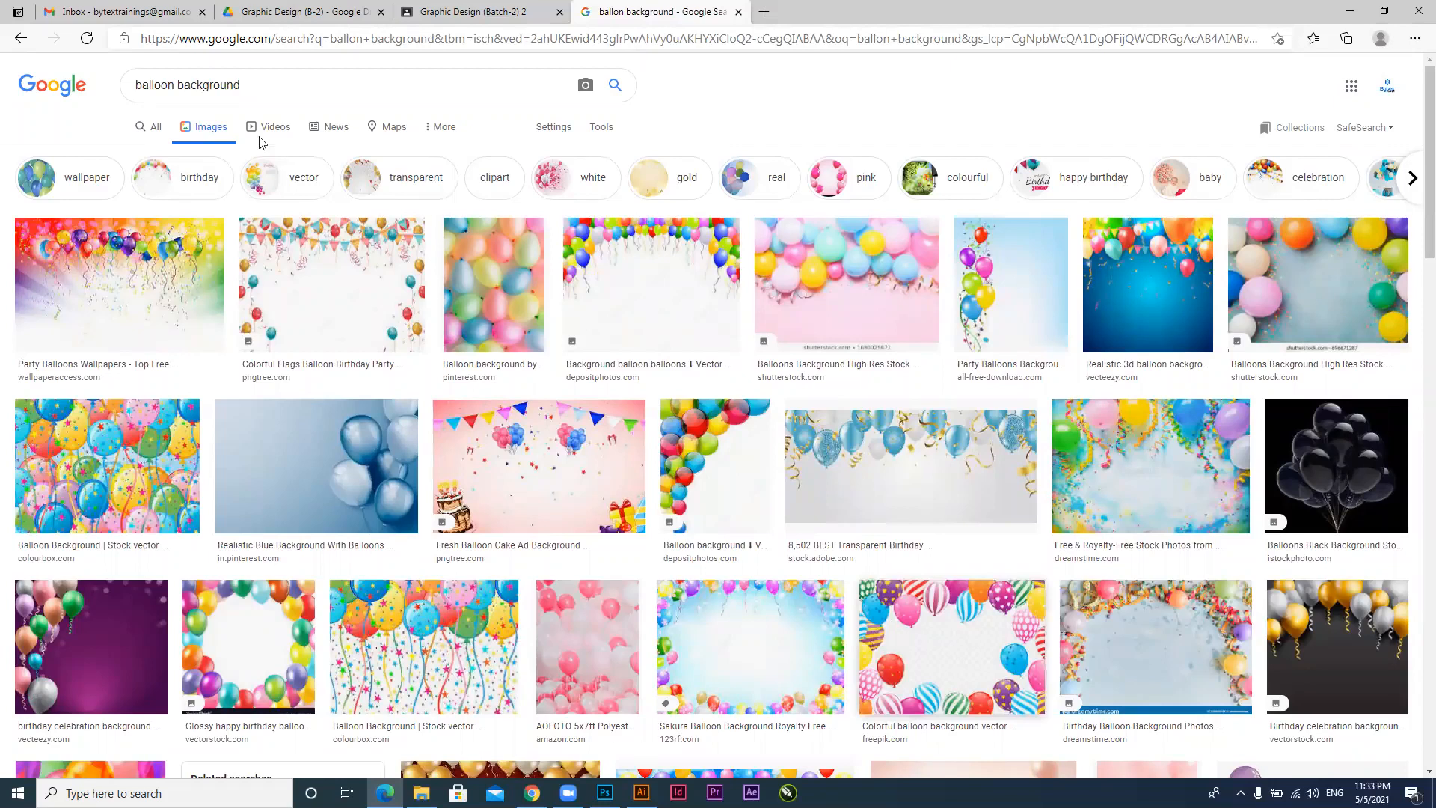
Search Google Images for "boy", then open and copy the picture of the boy in red suspenders with crossed arms
{"action": "left_click", "coordinate": [274, 85]}
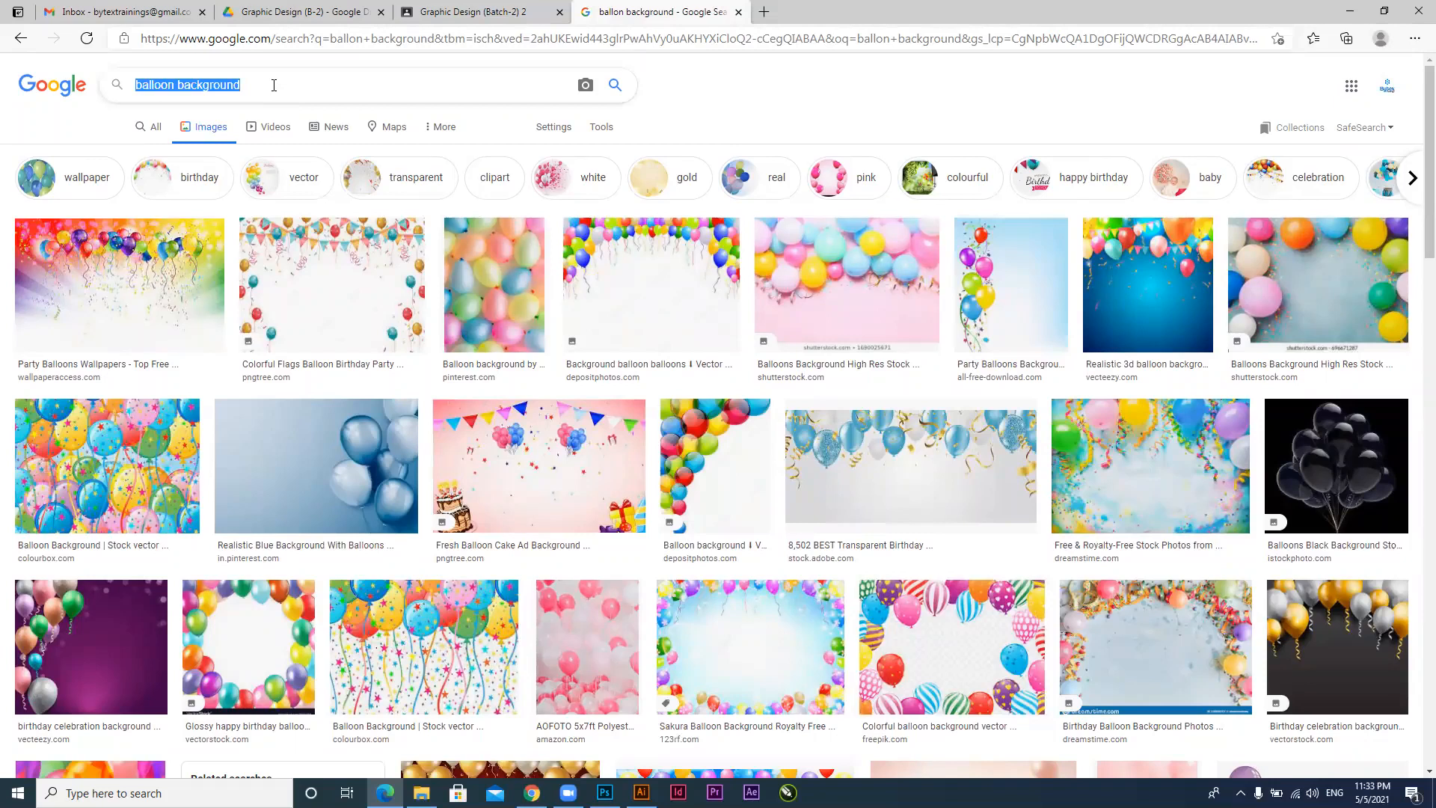
{"action": "type", "text": "b"}
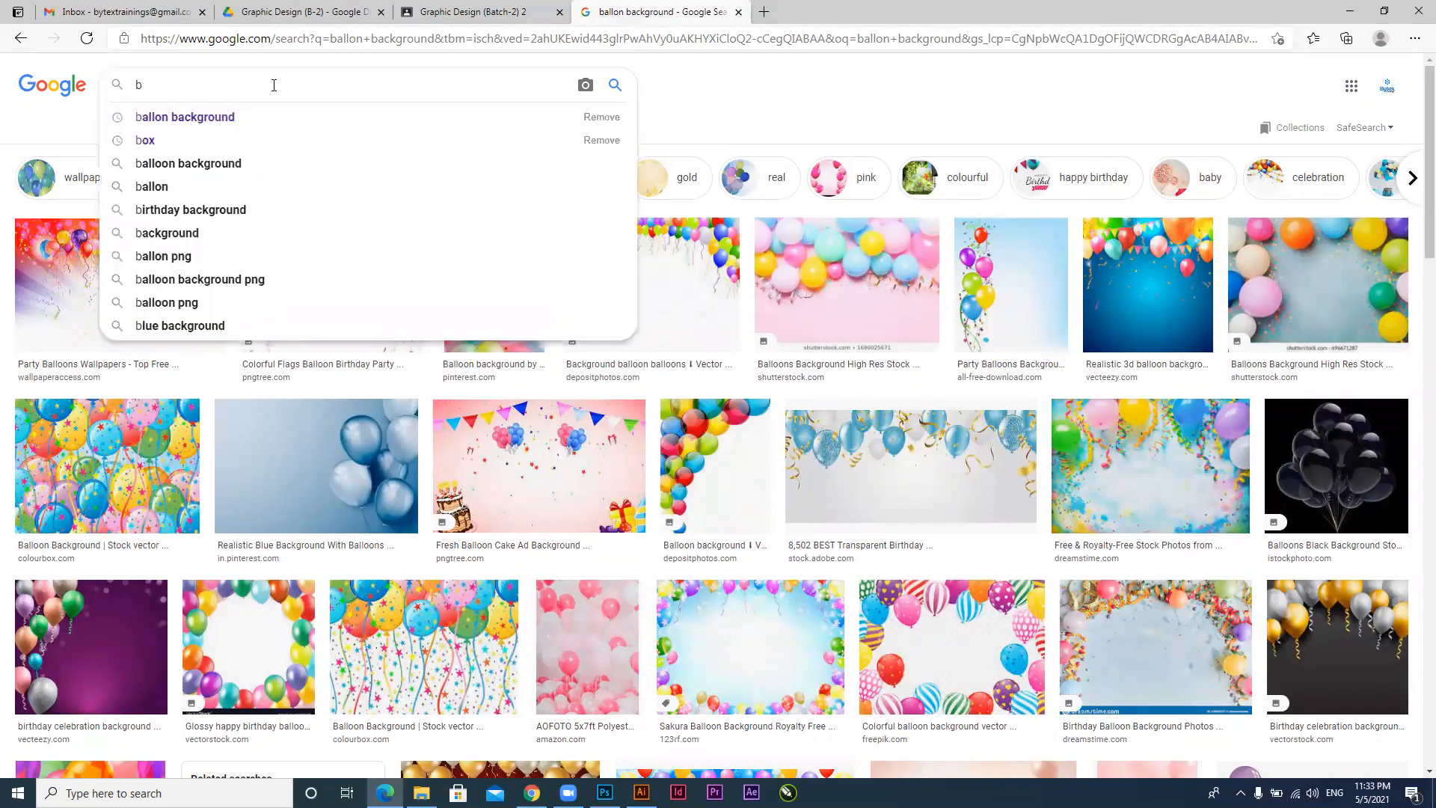
{"action": "type", "text": "oy"}
{"action": "key", "text": "Return"}
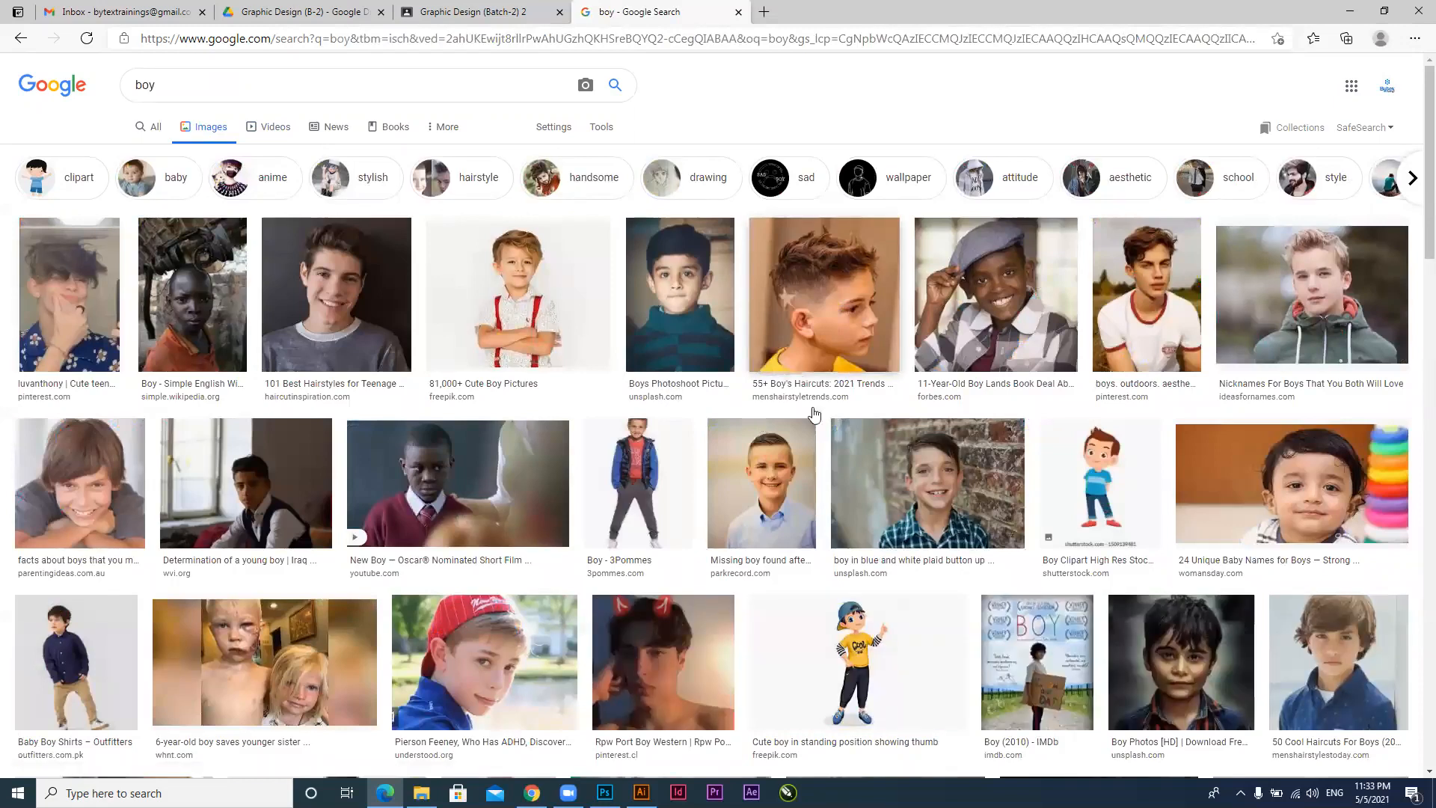
{"action": "scroll", "coordinate": [794, 442], "scroll_direction": "down", "scroll_amount": 1}
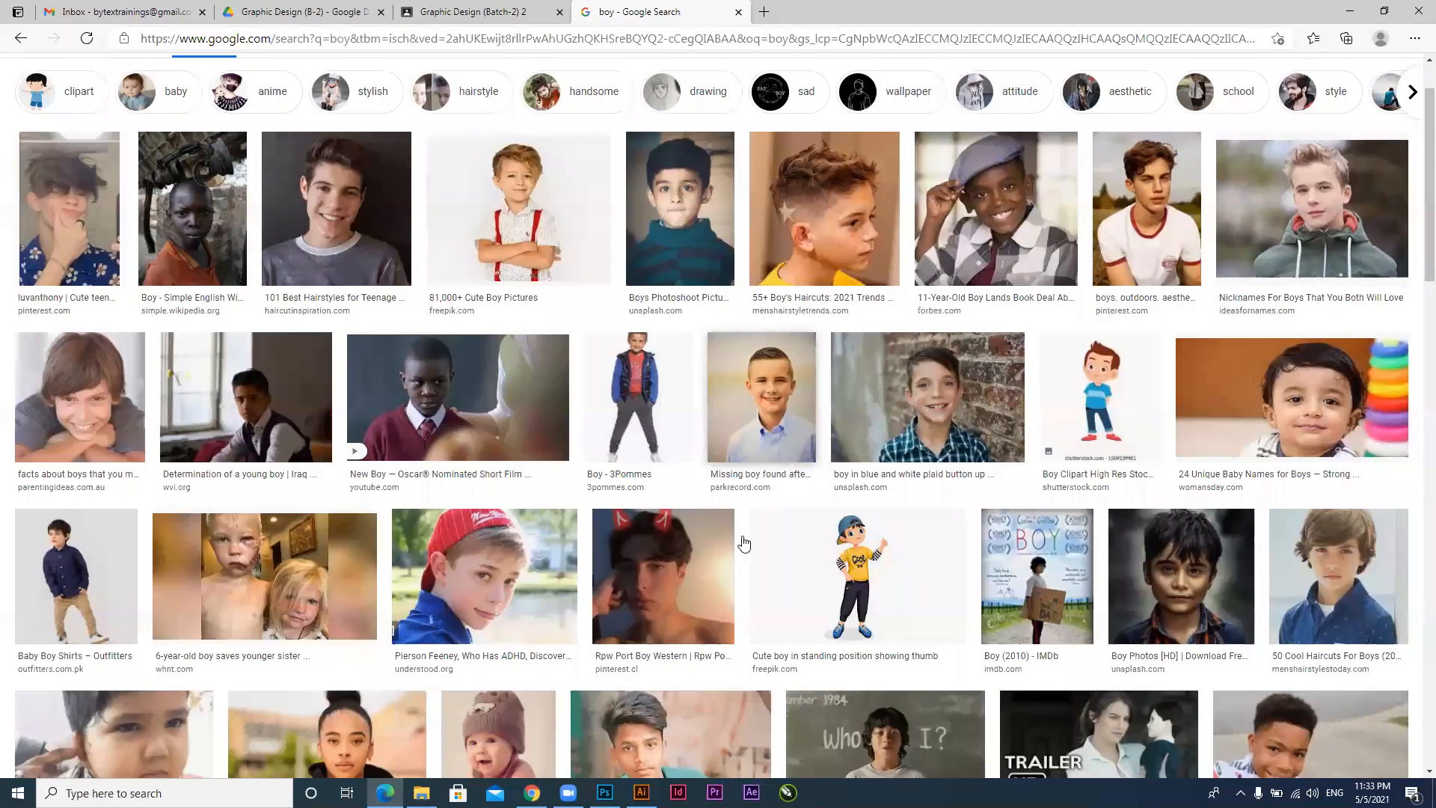
{"action": "scroll", "coordinate": [474, 492], "scroll_direction": "up", "scroll_amount": 1}
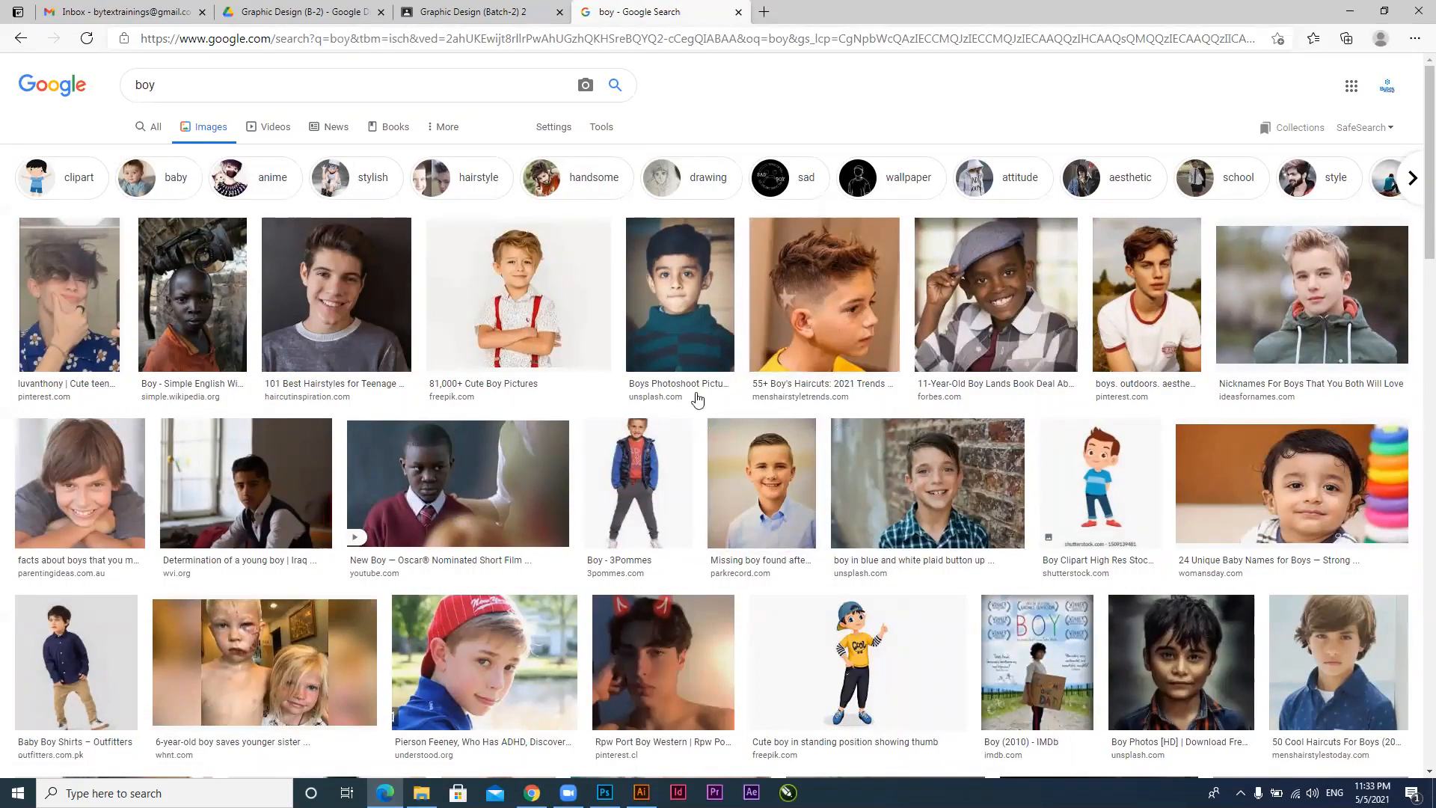
{"action": "left_click", "coordinate": [523, 303]}
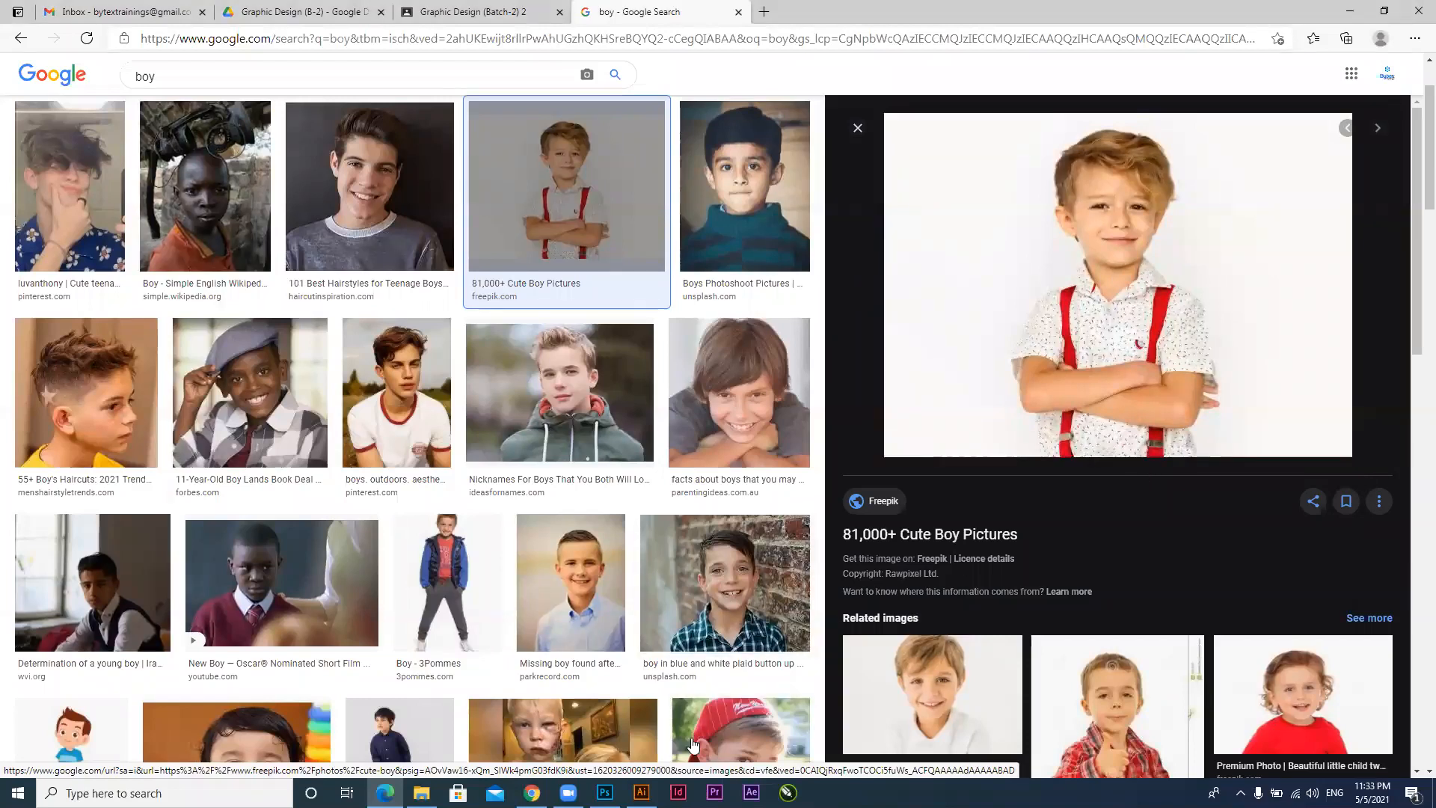
In Photoshop, create a 626 x 460 px, 72 ppi white document and paste the boy picture onto its own layer
{"action": "key", "text": "alt+Tab"}
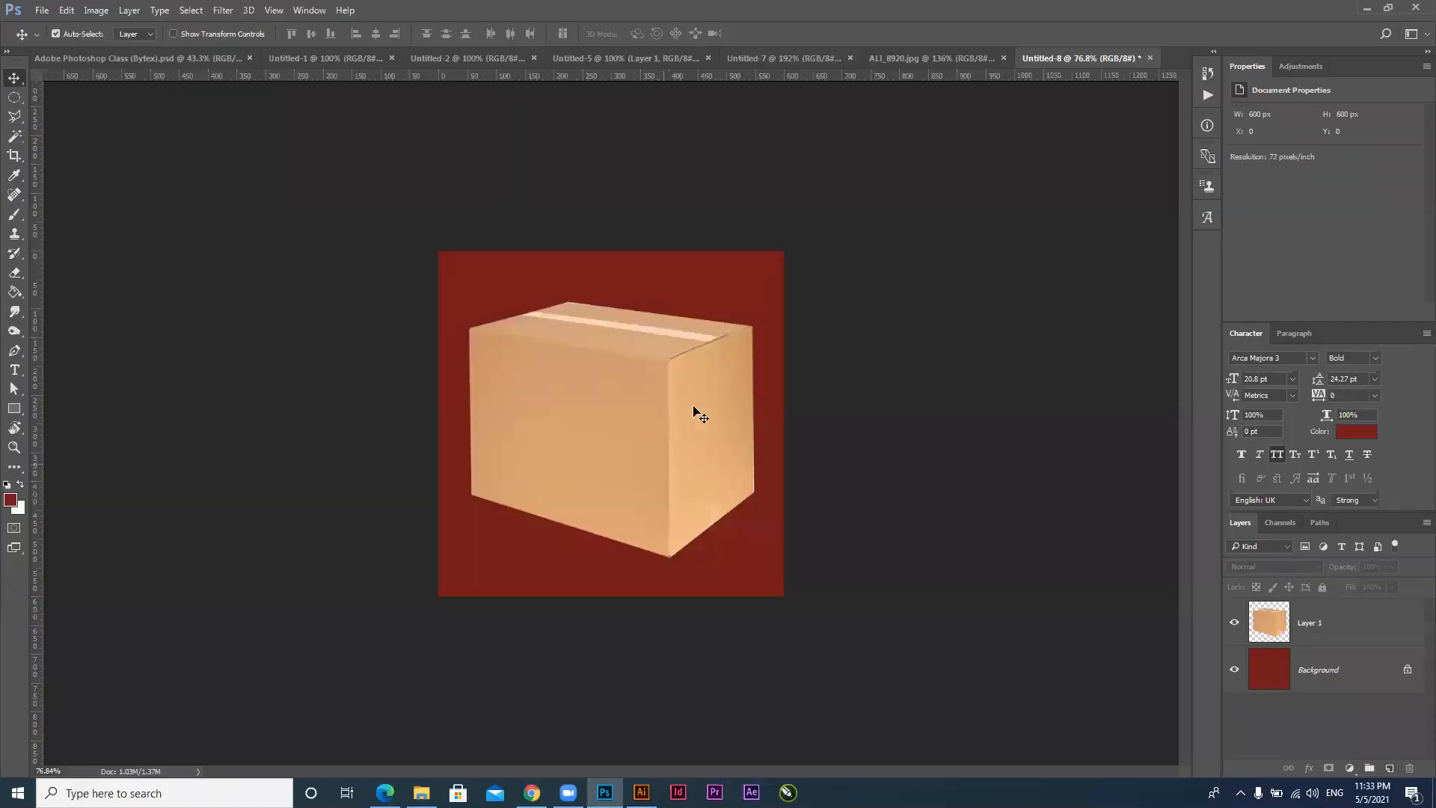
{"action": "key", "text": "ctrl+n"}
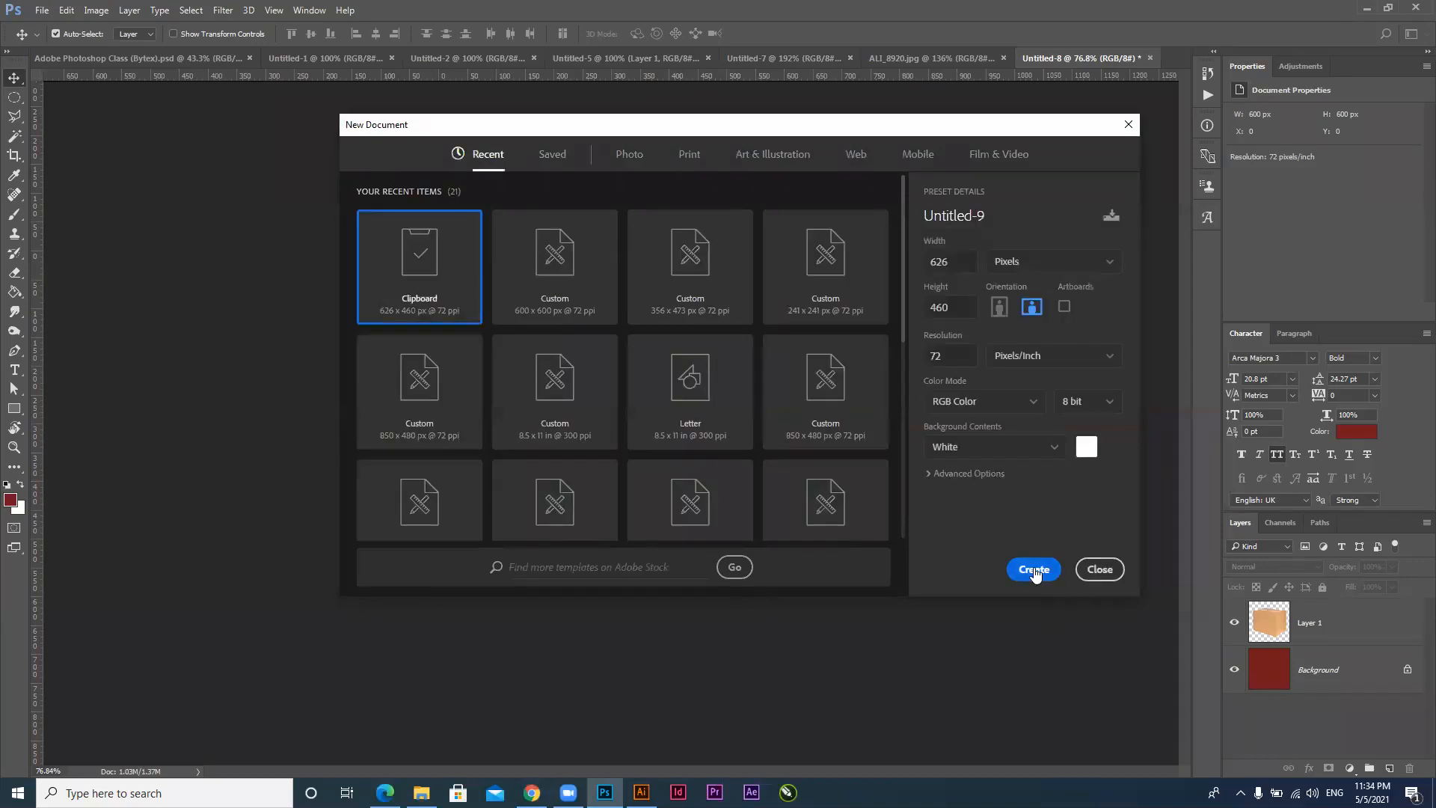
{"action": "left_click", "coordinate": [1034, 570]}
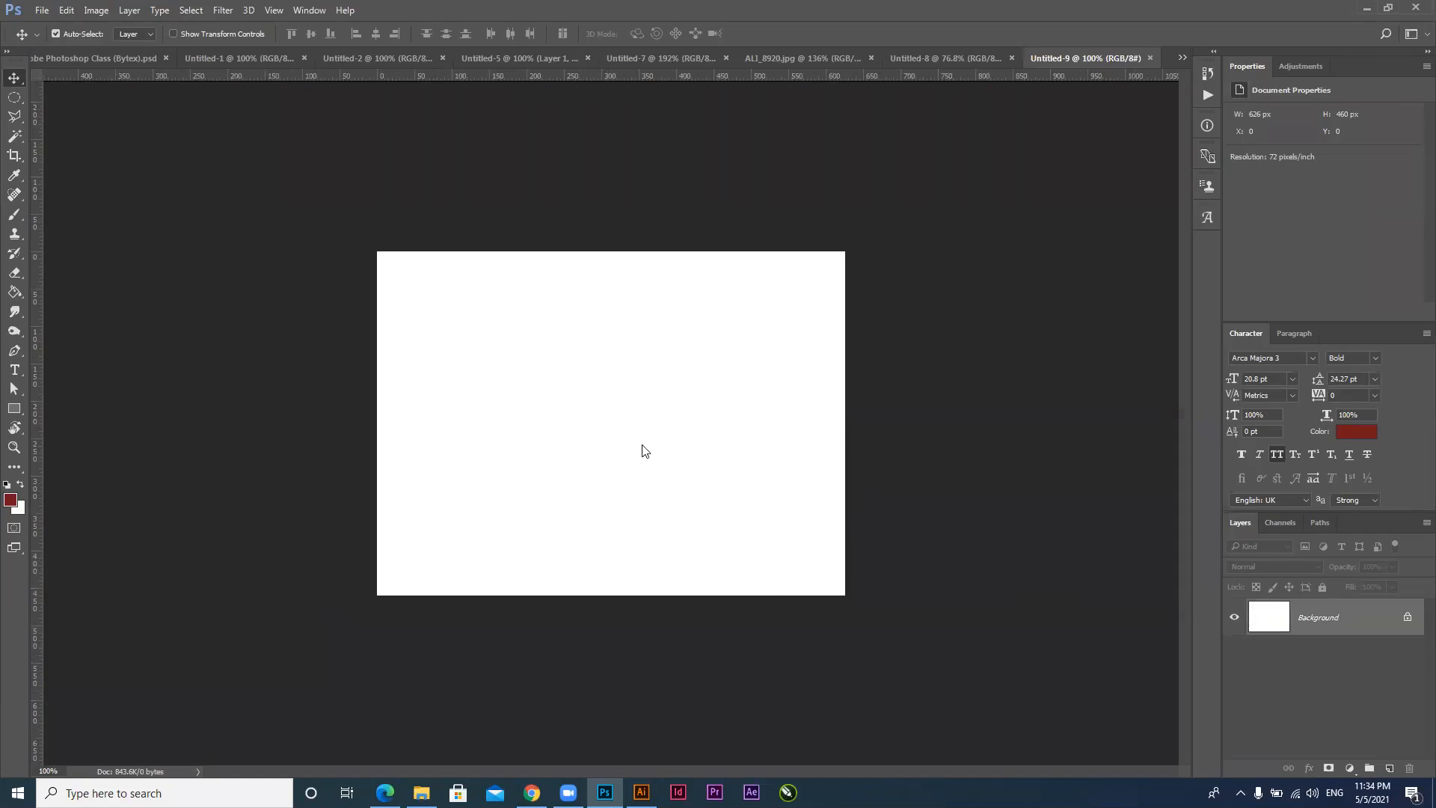
{"action": "key", "text": "ctrl+shift+alt+n"}
{"action": "key", "text": "ctrl+v"}
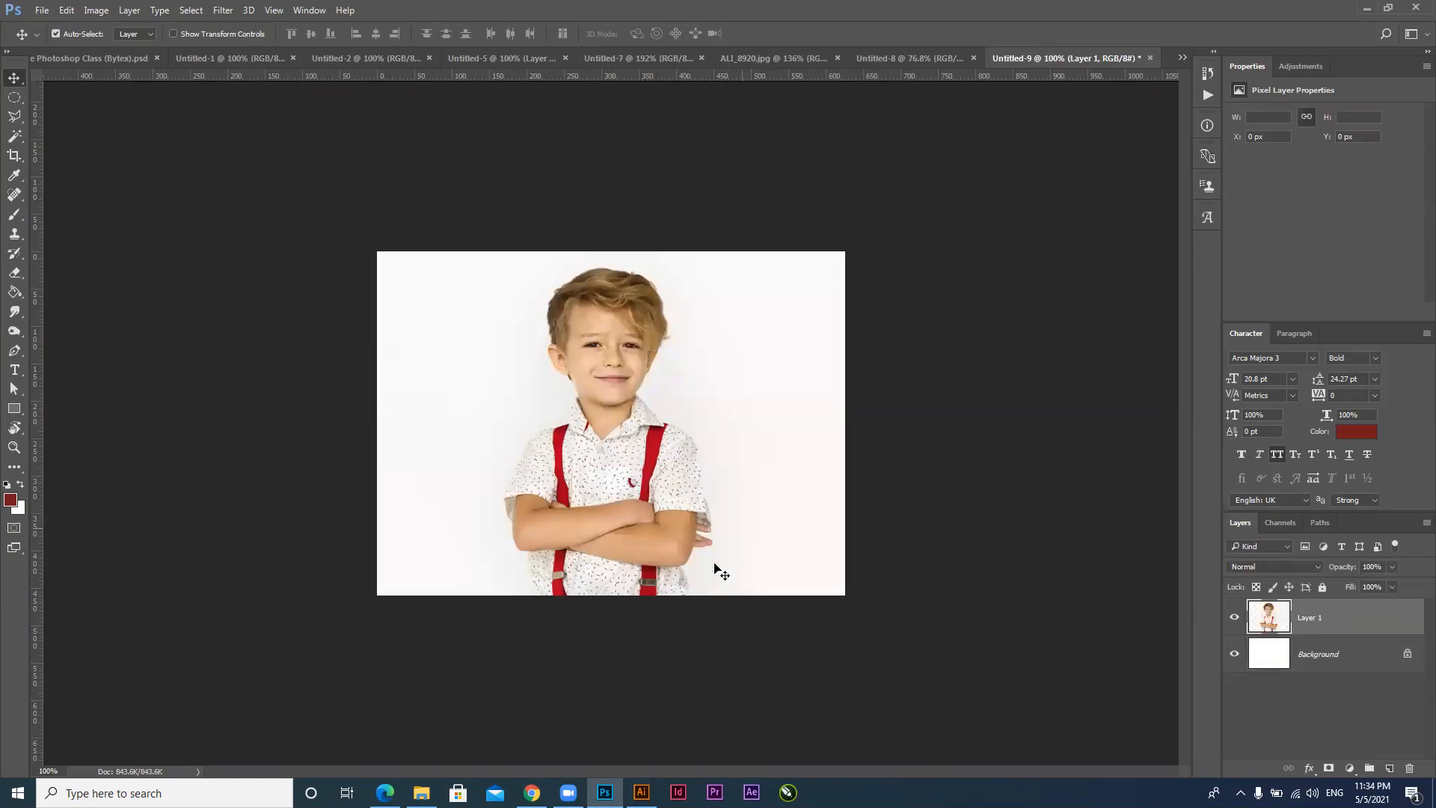
{"action": "left_click_drag", "start_coordinate": [588, 473], "coordinate": [708, 513]}
{"action": "key", "text": "ctrl+z"}
Switch from the Polygonal Lasso to the Magnetic Lasso tool for tracing the boy's outline
{"action": "key", "text": "ctrl+space"}
{"action": "left_click_drag", "start_coordinate": [631, 411], "coordinate": [710, 490]}
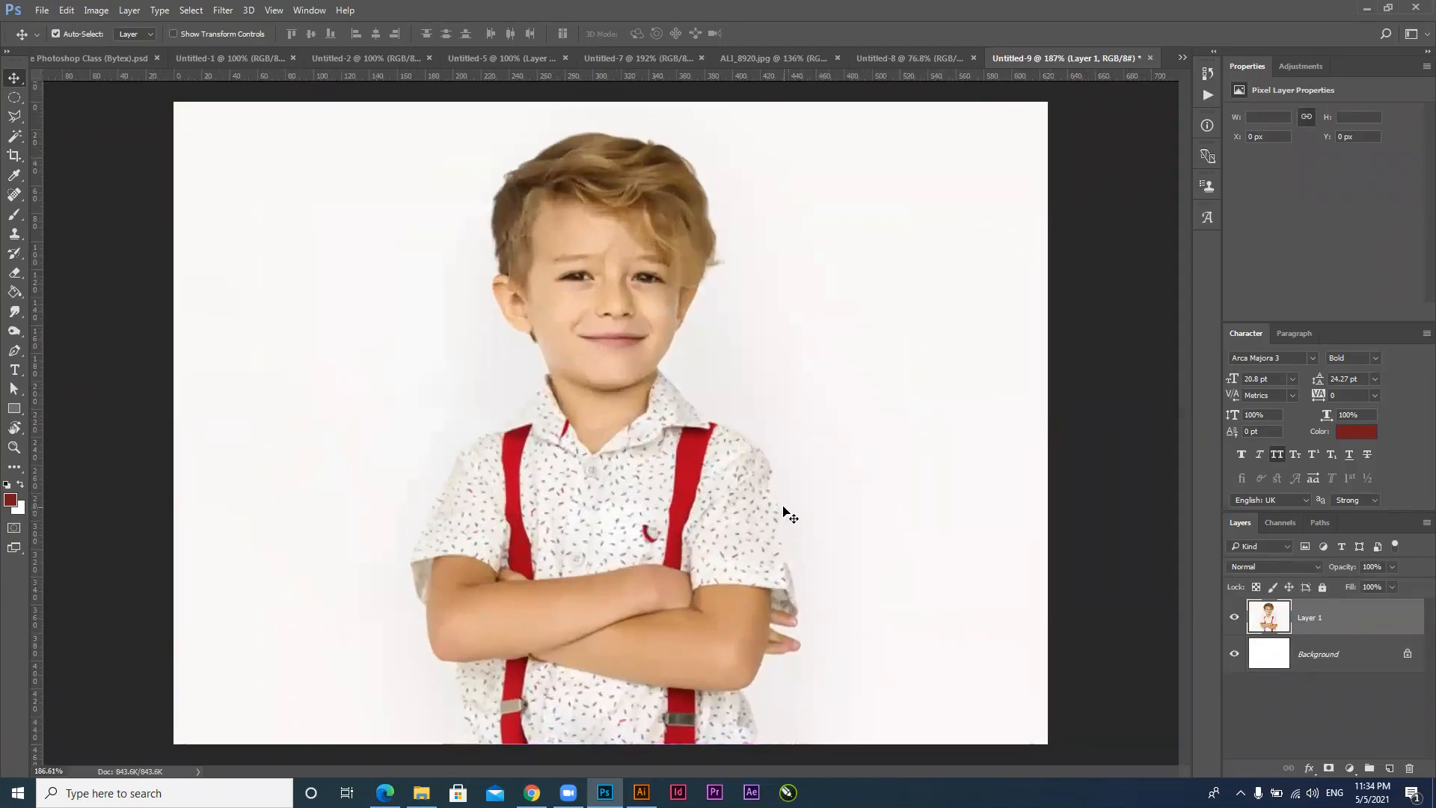
{"action": "left_click", "coordinate": [14, 116]}
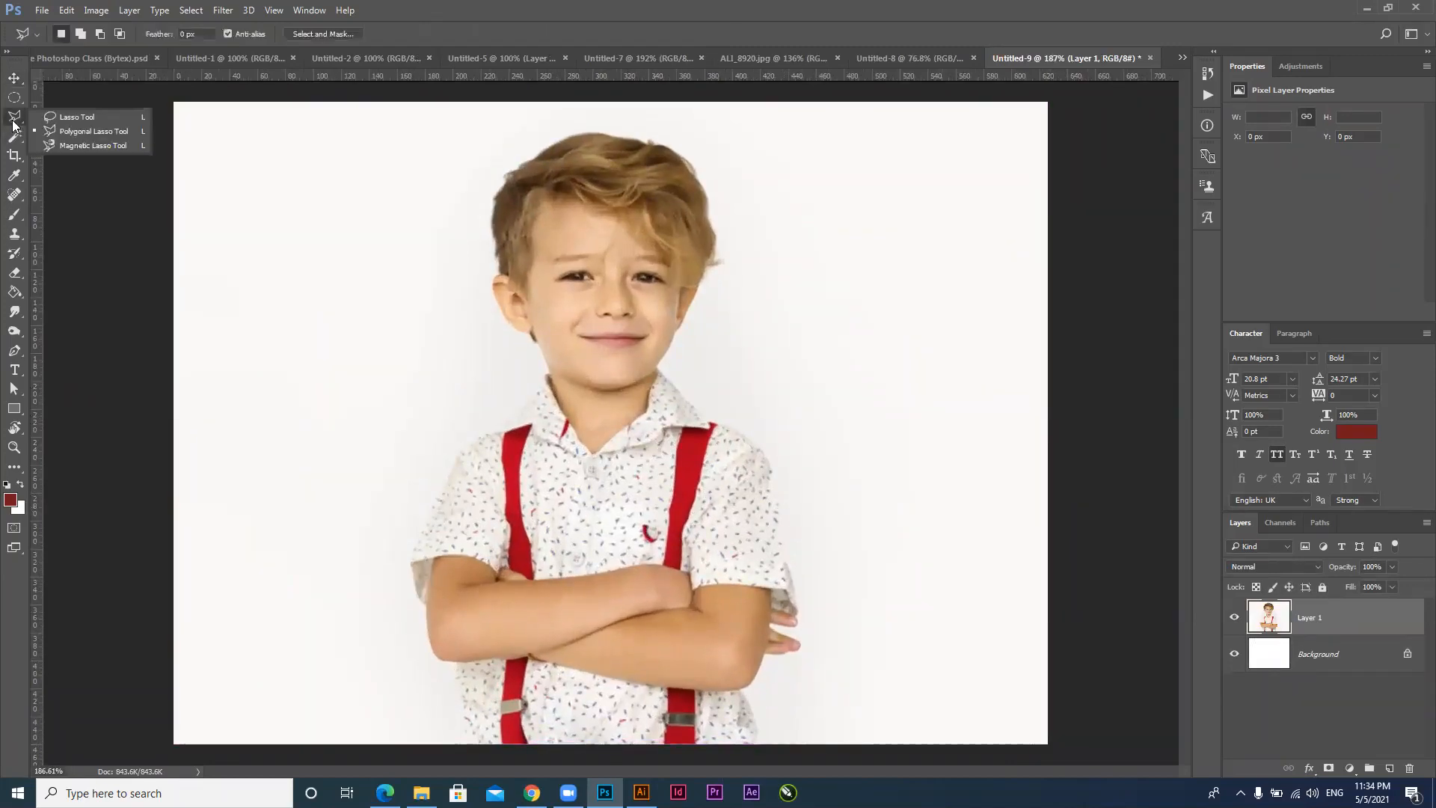
{"action": "left_click", "coordinate": [77, 146]}
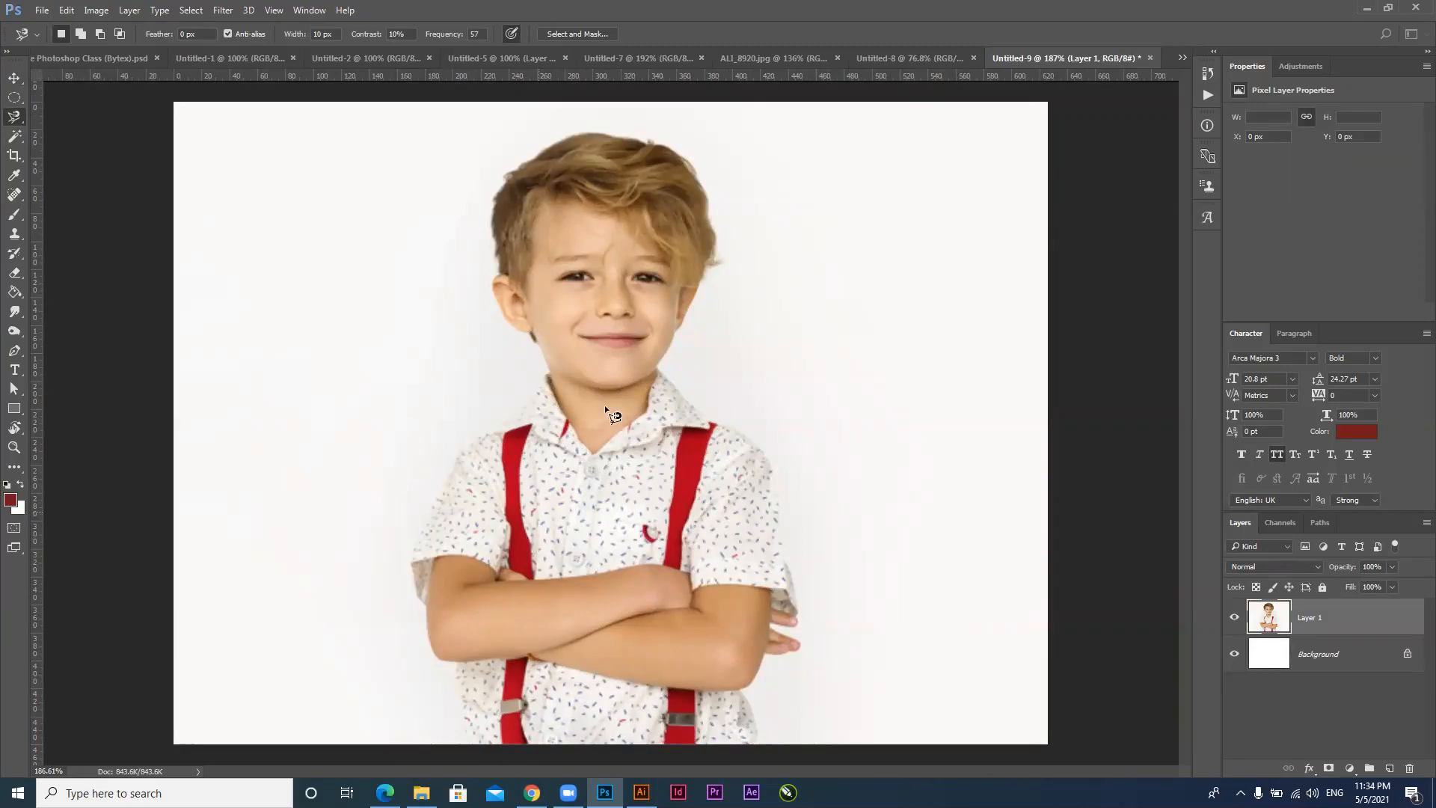
Try the Magnetic Lasso from the boy's ear down the neck, collar and shoulder to the sleeve, then deselect
{"action": "left_click", "coordinate": [691, 299]}
{"action": "key", "text": "BackSpace"}
{"action": "key", "text": "BackSpace"}
{"action": "left_click", "coordinate": [701, 413]}
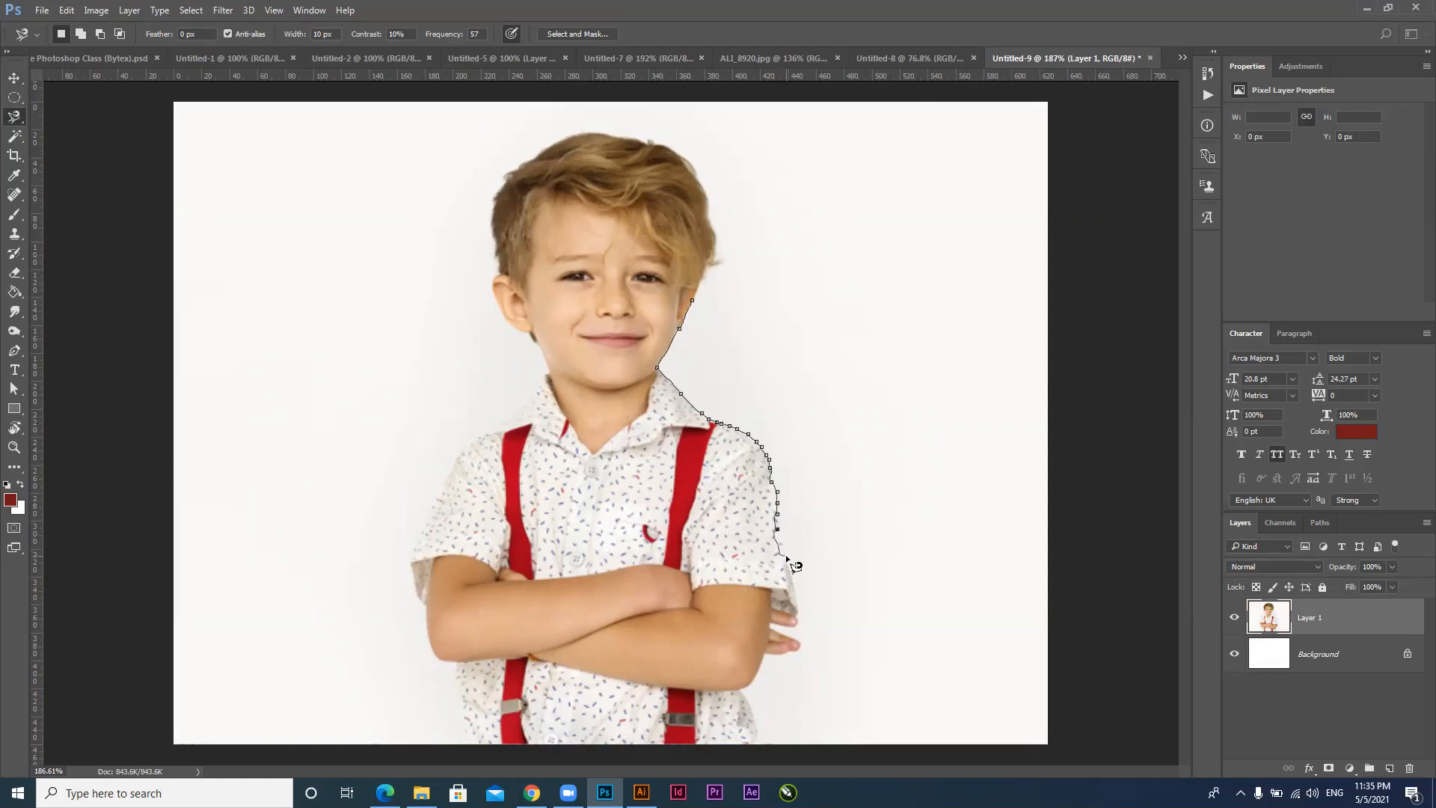
{"action": "double_click", "coordinate": [777, 532]}
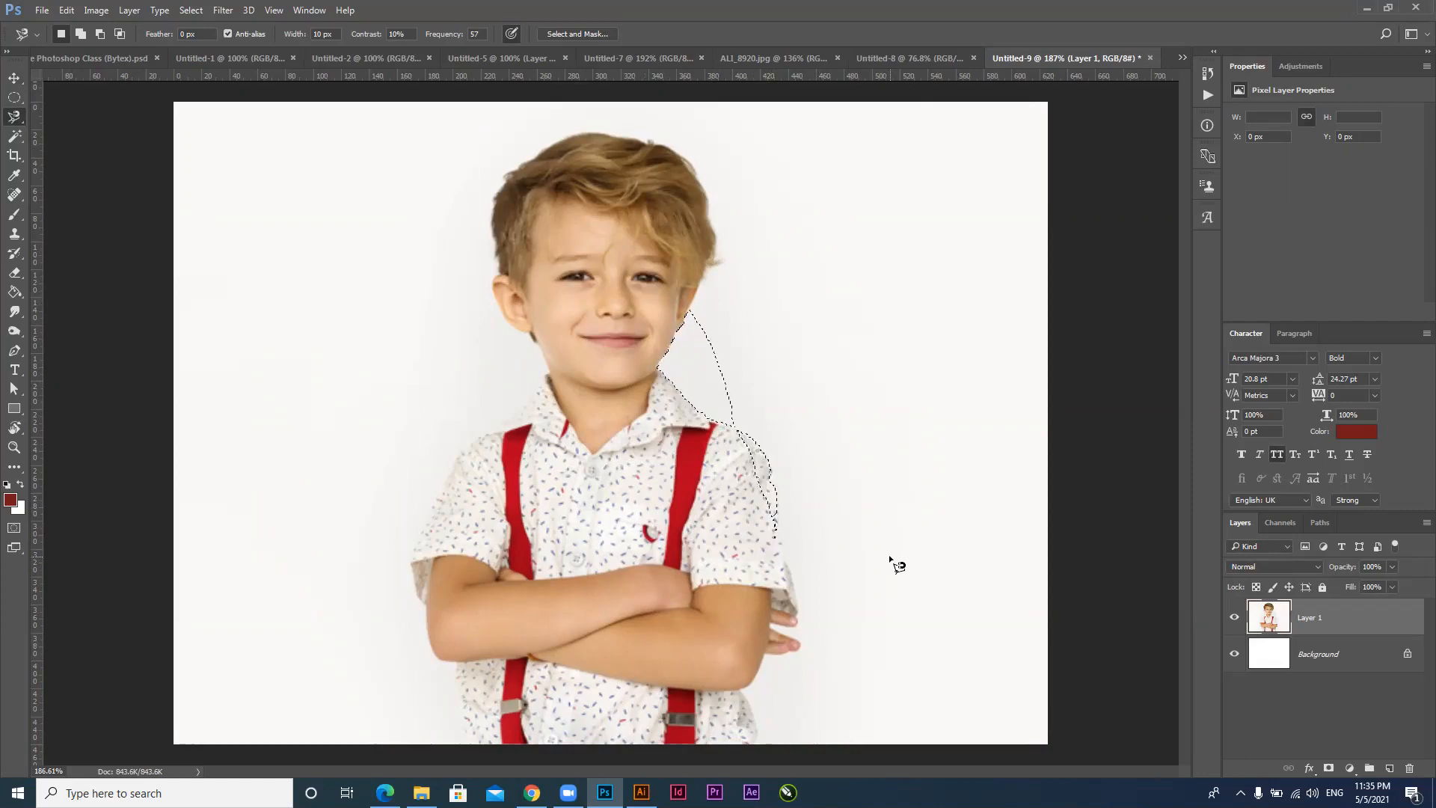
{"action": "key", "text": "ctrl+d"}
Select the boy's upper body with the Magnetic Lasso, tracing from one sleeve over the head to the opposite hand
{"action": "left_click", "coordinate": [445, 484]}
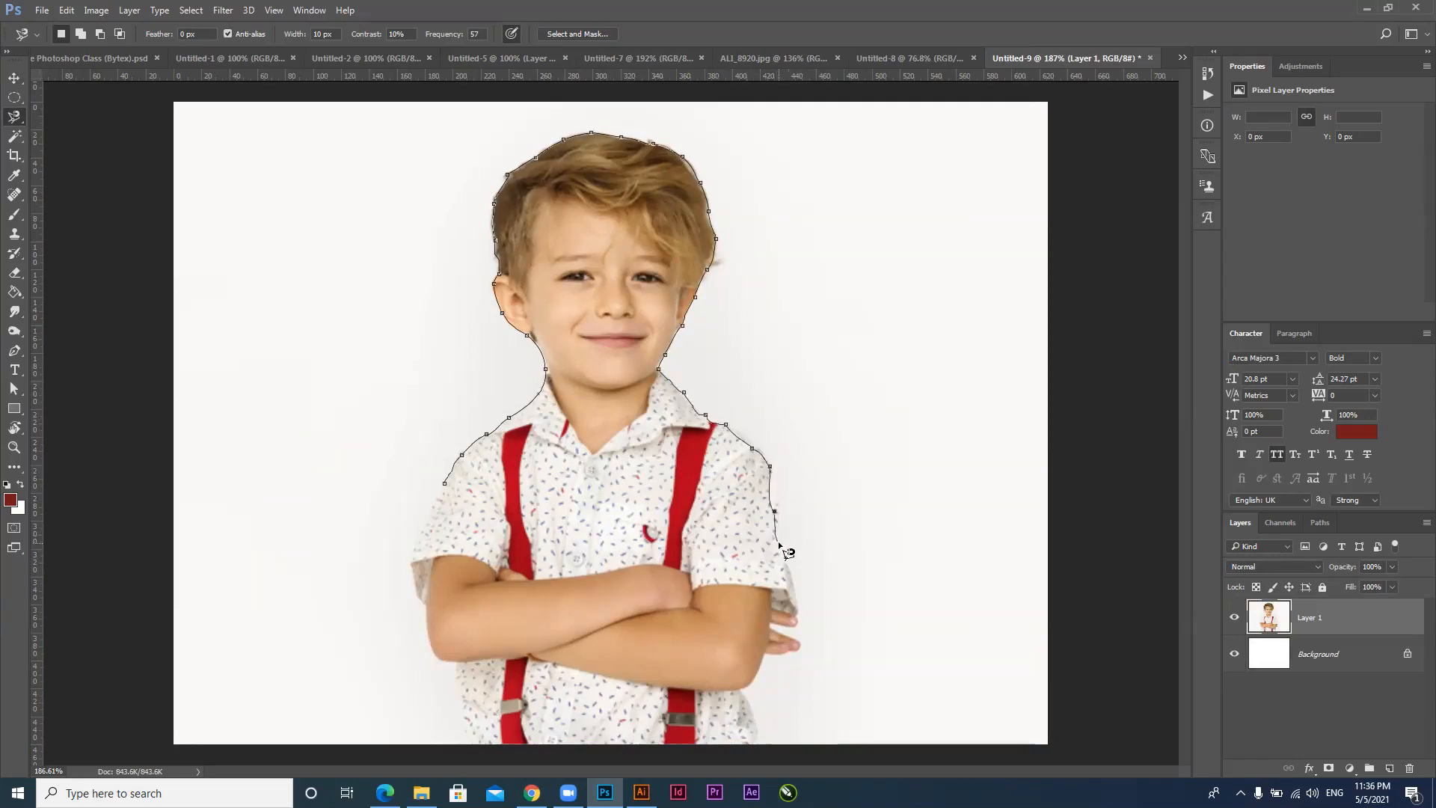
{"action": "key", "text": "BackSpace"}
{"action": "left_click", "coordinate": [770, 502]}
{"action": "double_click", "coordinate": [797, 628]}
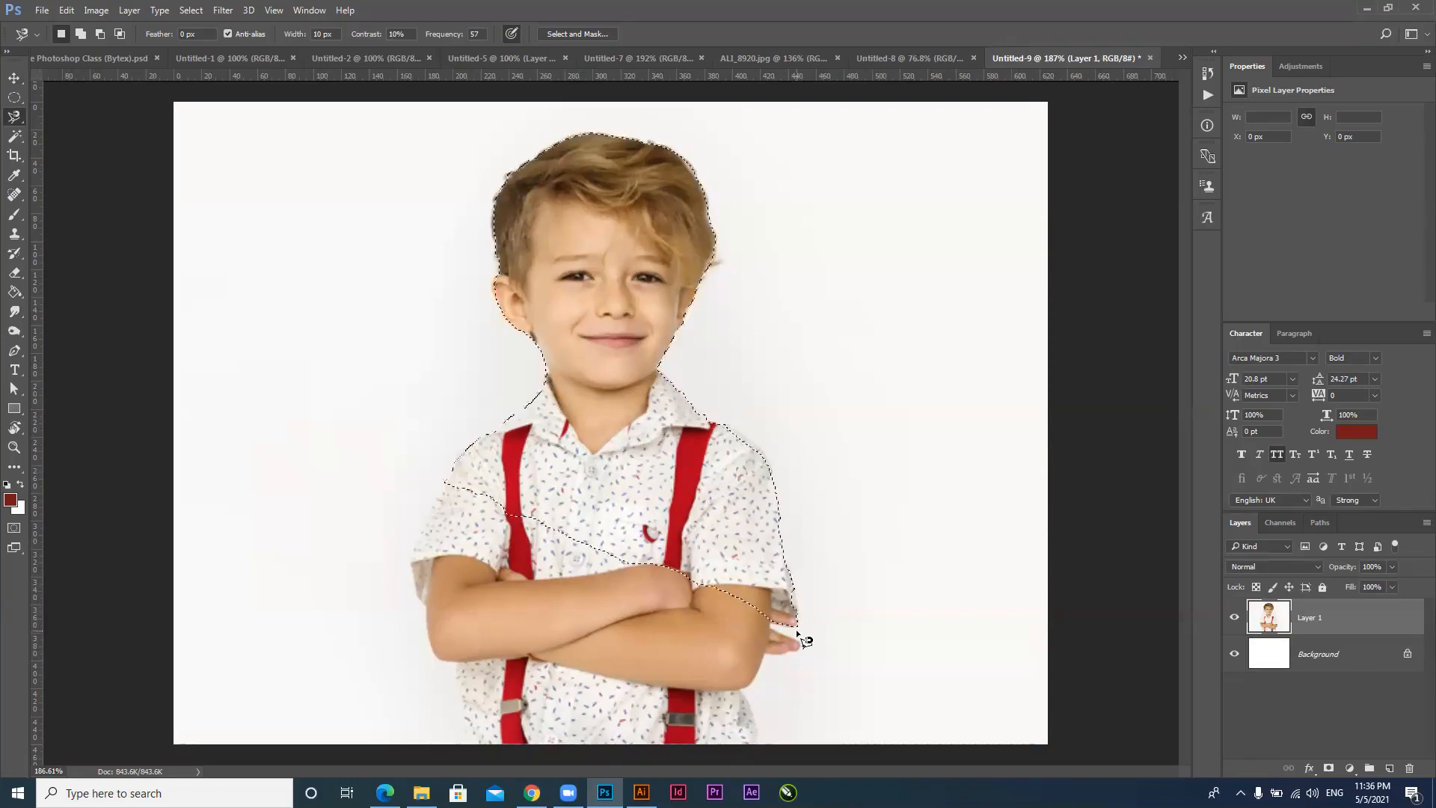
Add the boy's lower shirt, crossed arms and remaining sleeve to the selection with the Magnetic Lasso
{"action": "key", "text": "shift"}
{"action": "left_click", "coordinate": [800, 641]}
{"action": "left_click", "coordinate": [739, 689]}
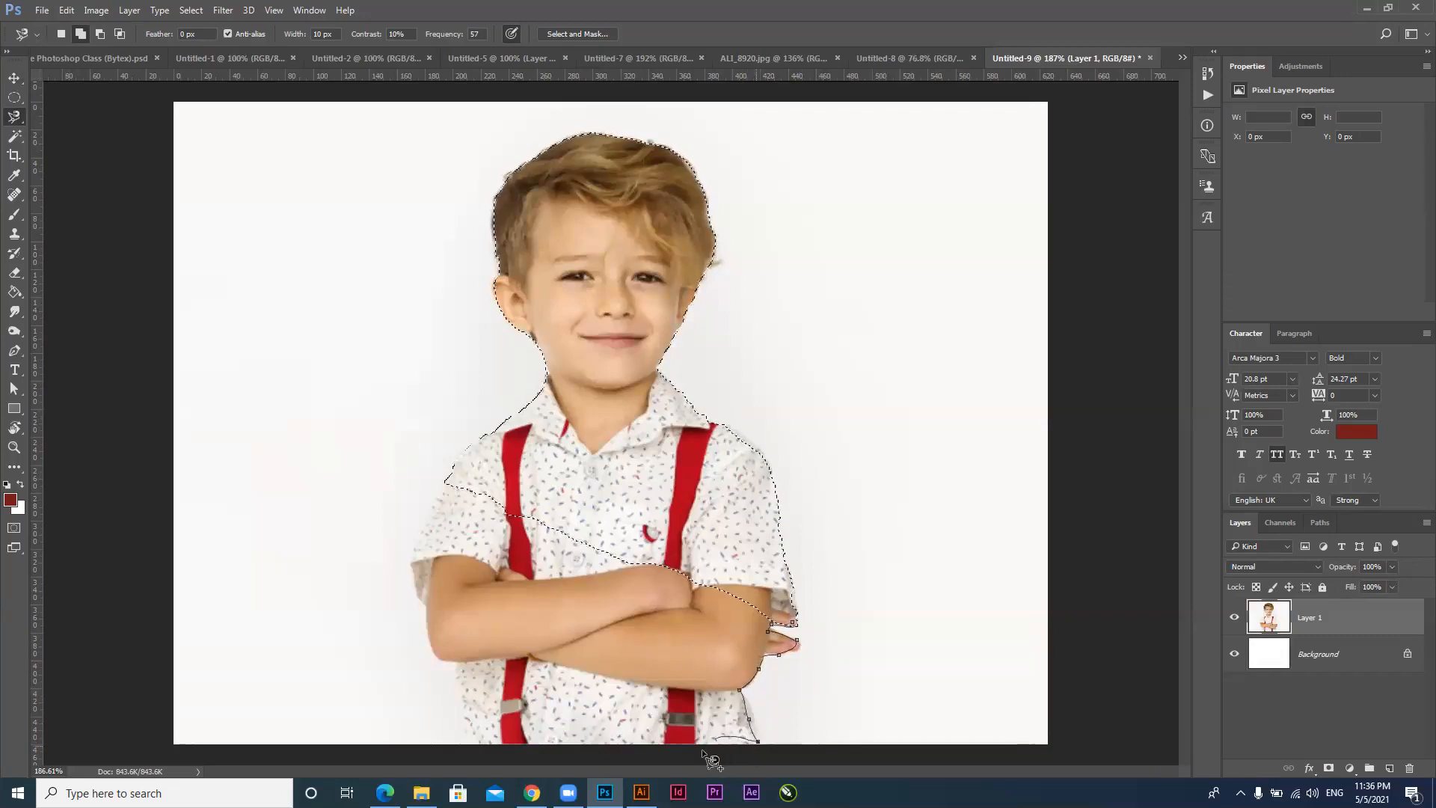
{"action": "left_click", "coordinate": [471, 739]}
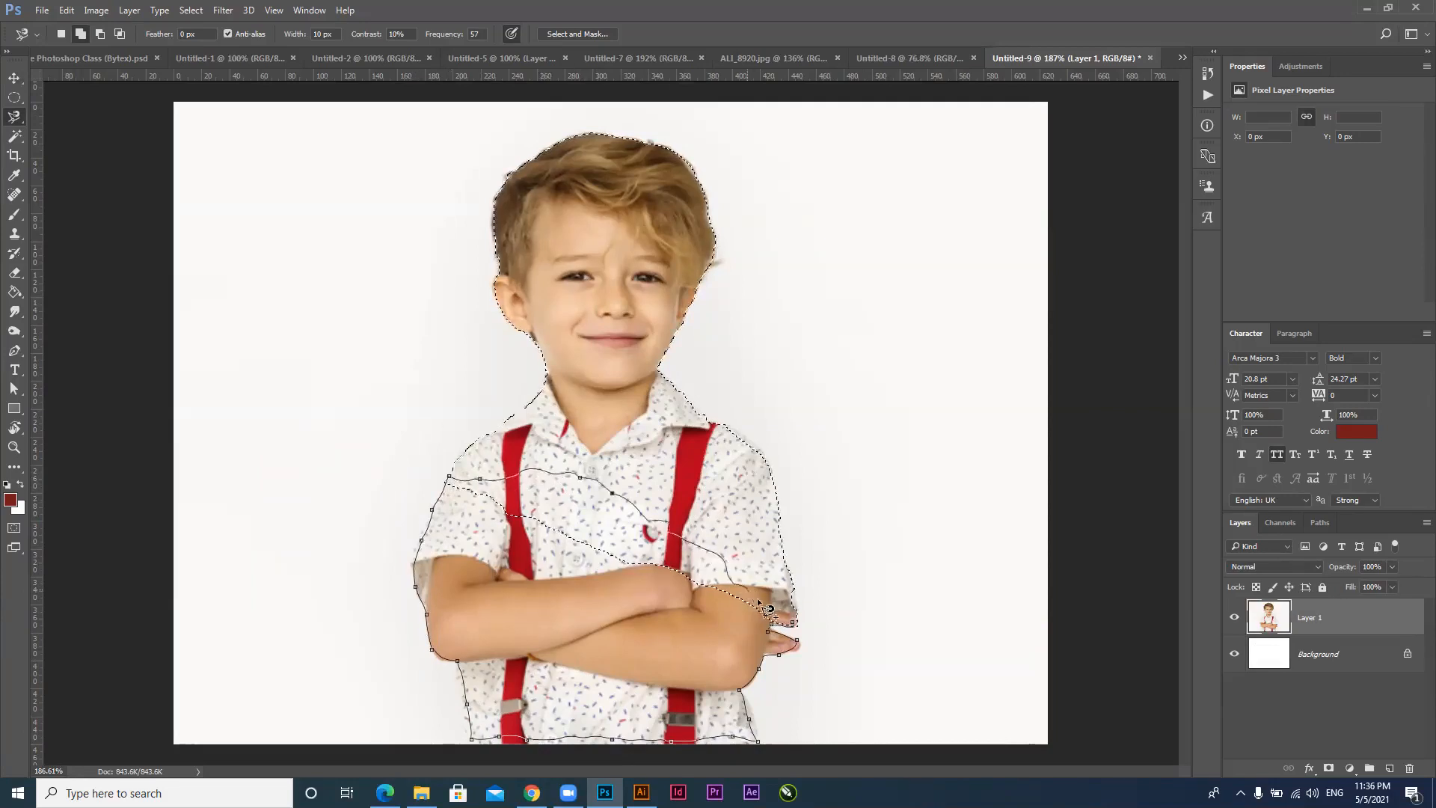
{"action": "left_click", "coordinate": [802, 634]}
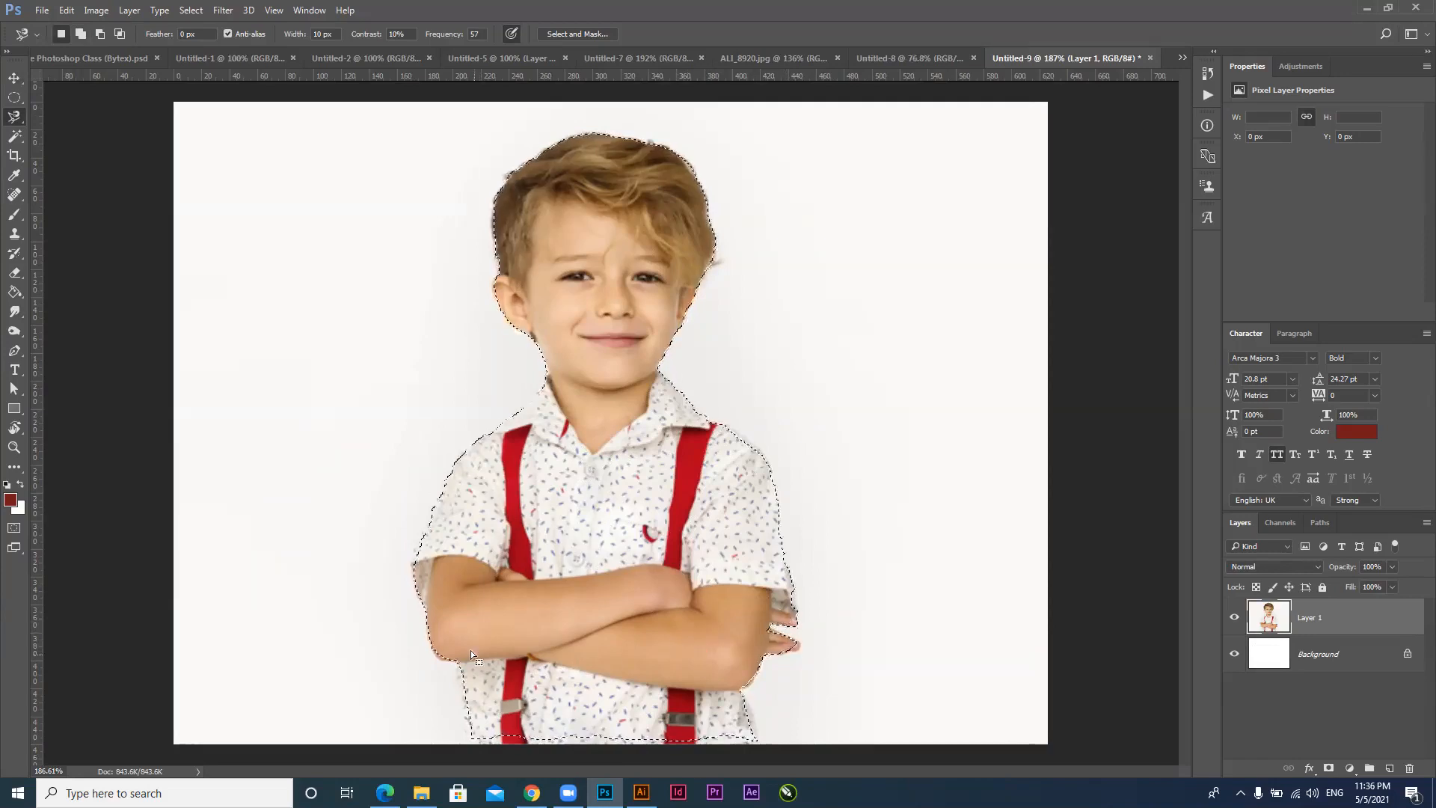
With the Lasso tool, add the missed edge bits along the shirt's left-hand sleeve and shoulder to the selection
{"action": "scroll", "coordinate": [396, 562], "scroll_direction": "up", "scroll_amount": 5}
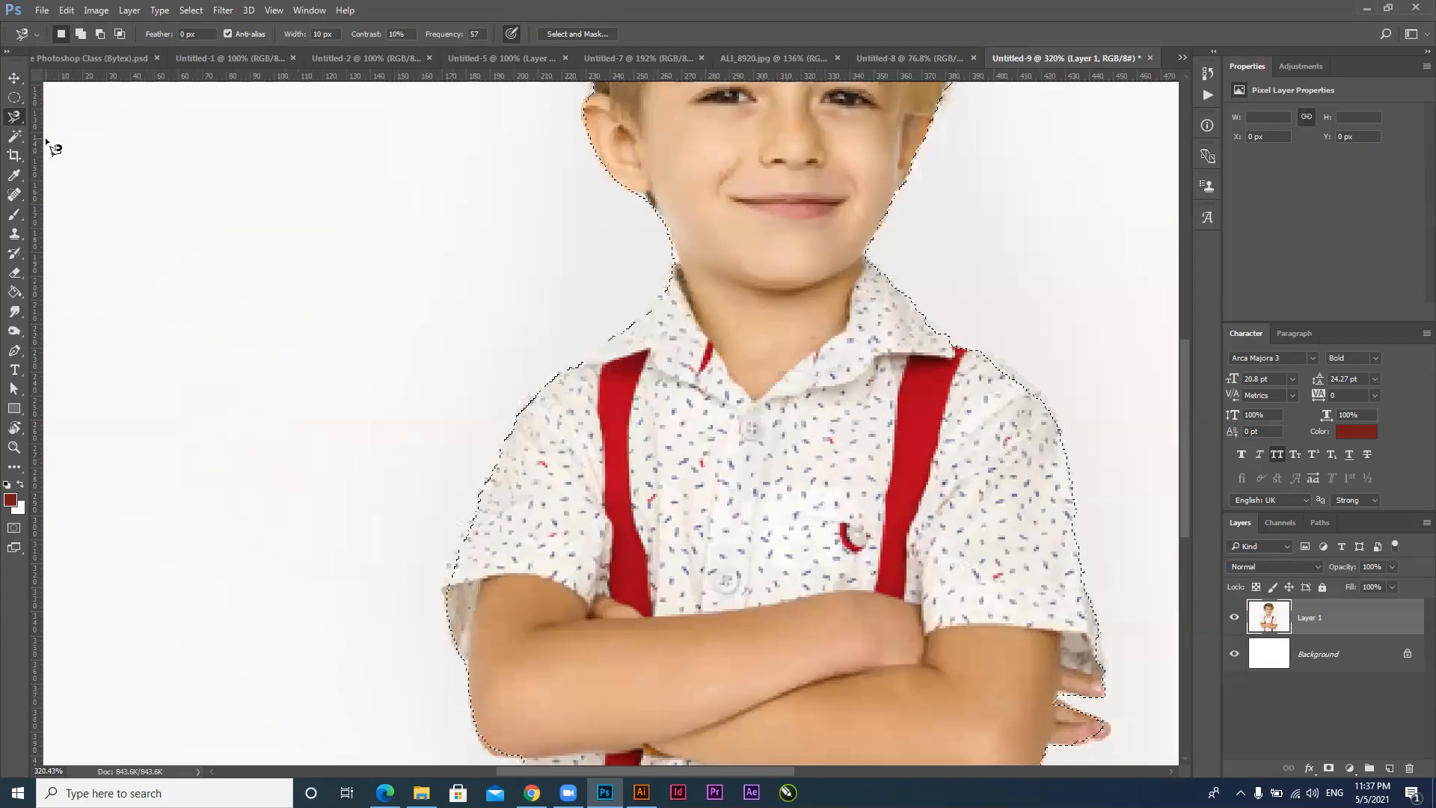
{"action": "right_click", "coordinate": [14, 117]}
{"action": "left_click", "coordinate": [54, 118]}
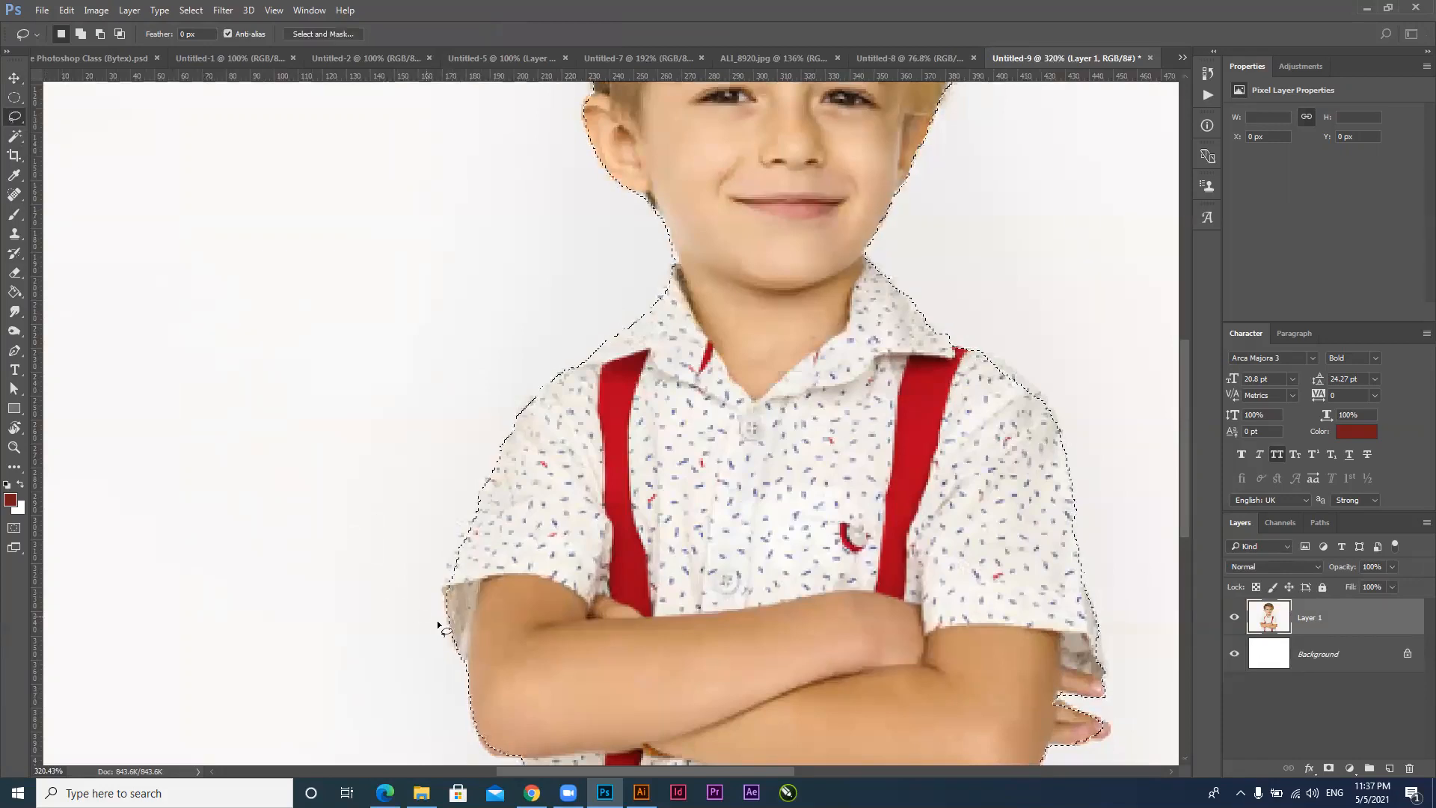
{"action": "mouse_move", "coordinate": [472, 512]}
{"action": "left_mouse_down"}
{"action": "mouse_move", "coordinate": [442, 581]}
{"action": "mouse_move", "coordinate": [453, 627]}
{"action": "mouse_move", "coordinate": [474, 630]}
{"action": "mouse_move", "coordinate": [473, 514]}
{"action": "left_mouse_up"}
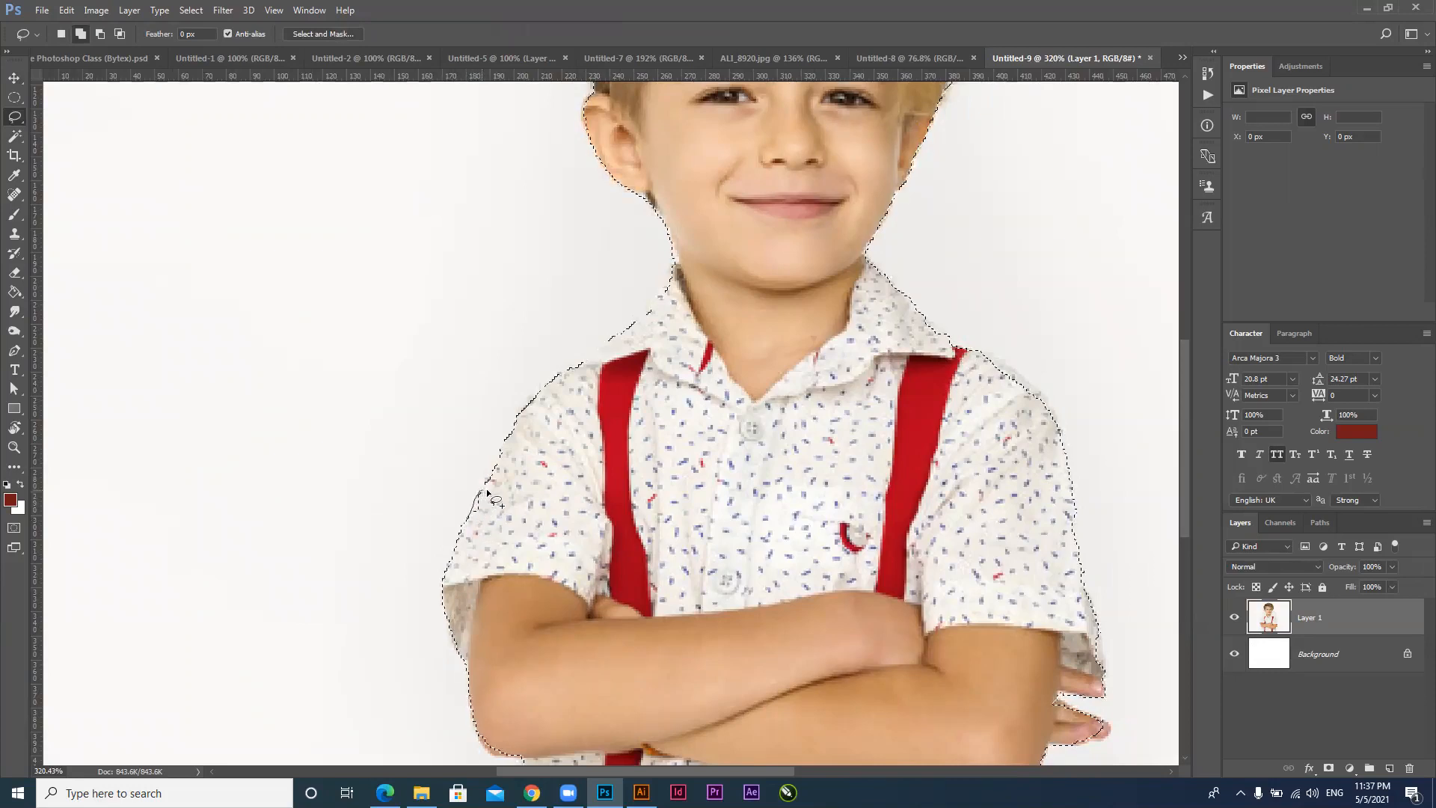
{"action": "left_click_drag", "start_coordinate": [471, 519], "coordinate": [473, 523]}
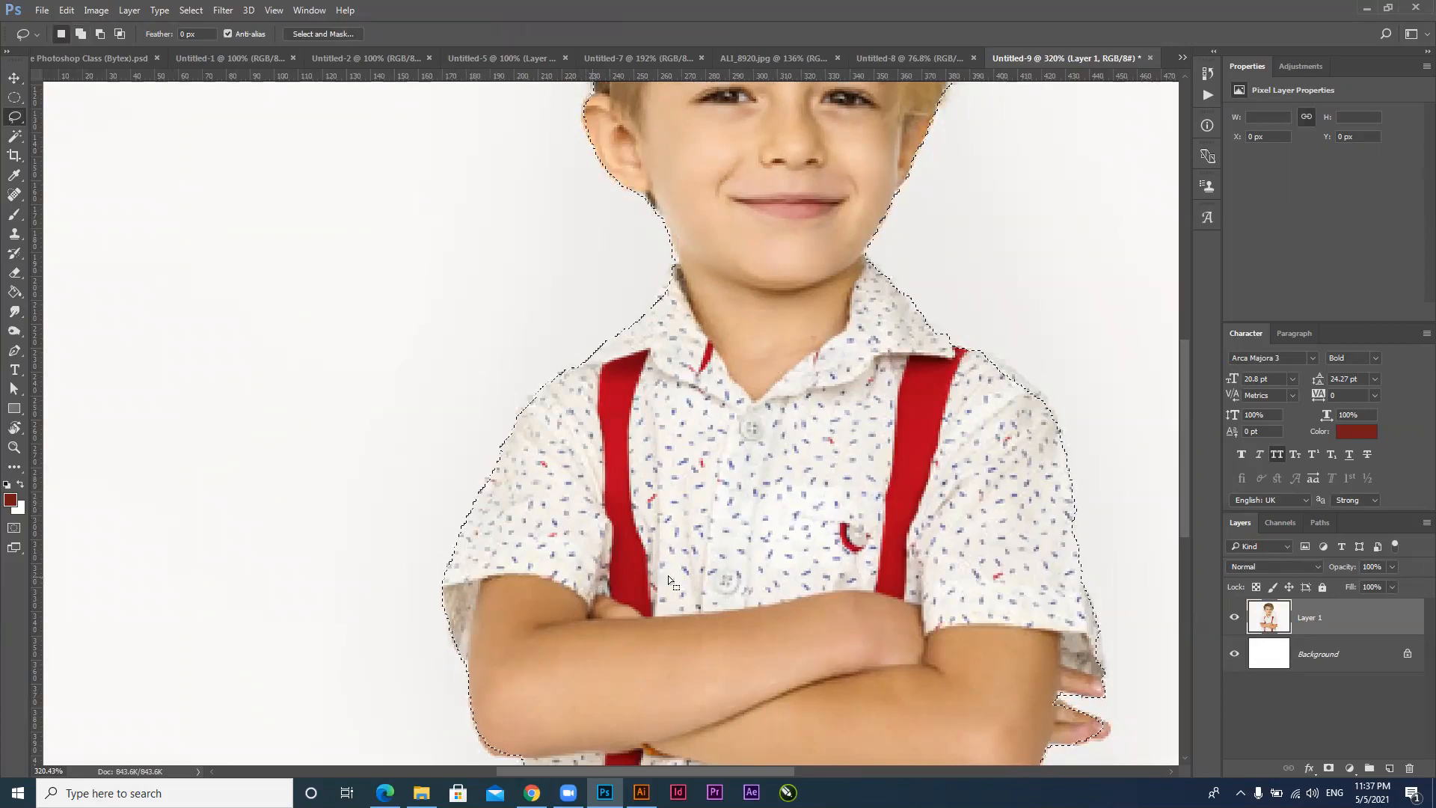
{"action": "left_click_drag", "start_coordinate": [561, 373], "coordinate": [610, 352]}
{"action": "left_click_drag", "start_coordinate": [551, 396], "coordinate": [553, 398]}
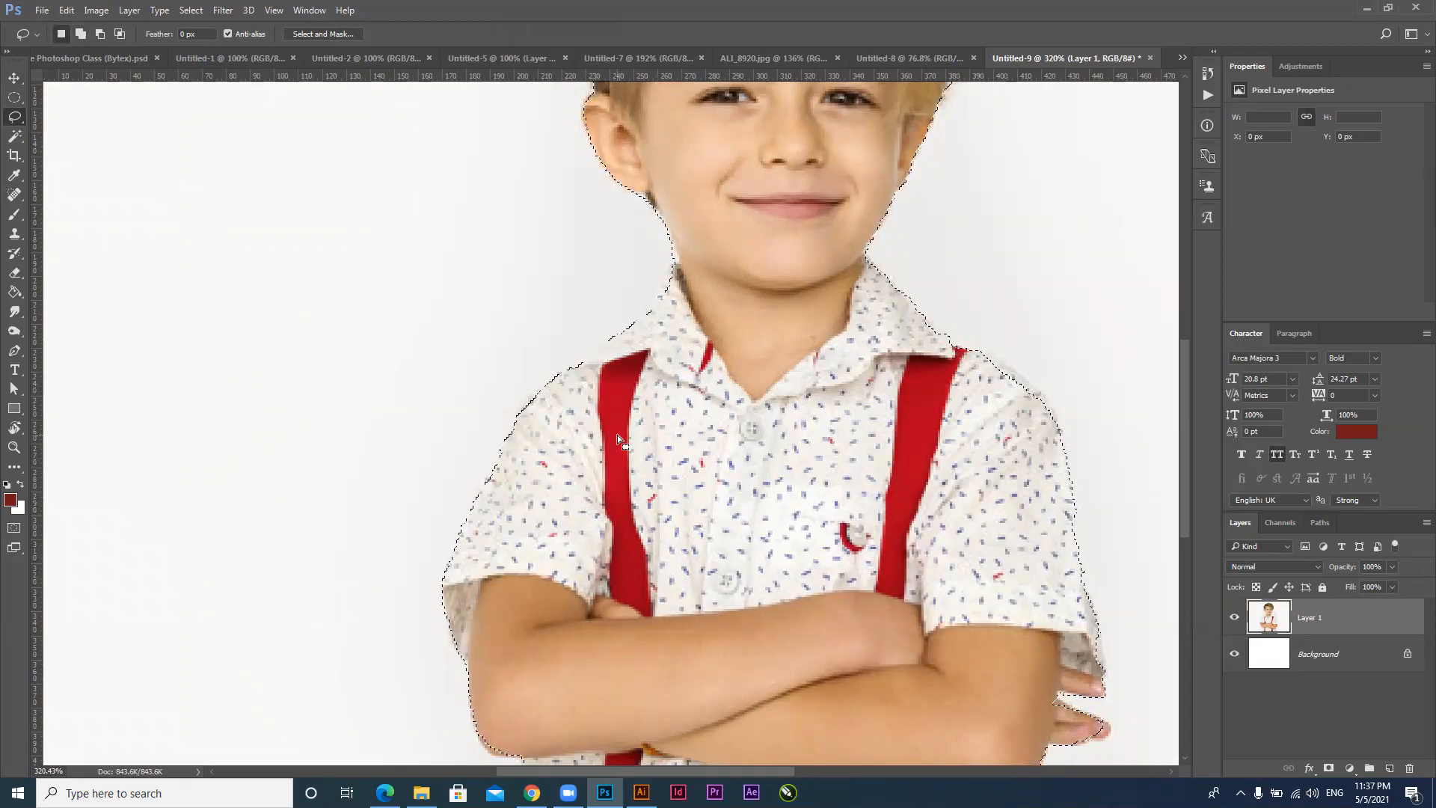
Add the missed edge of the shirt's right-hand shoulder to the selection with the Lasso tool
{"action": "left_click_drag", "start_coordinate": [981, 354], "coordinate": [997, 360]}
{"action": "mouse_move", "coordinate": [1051, 413]}
{"action": "left_mouse_down"}
{"action": "mouse_move", "coordinate": [999, 427]}
{"action": "mouse_move", "coordinate": [984, 361]}
{"action": "left_mouse_up"}
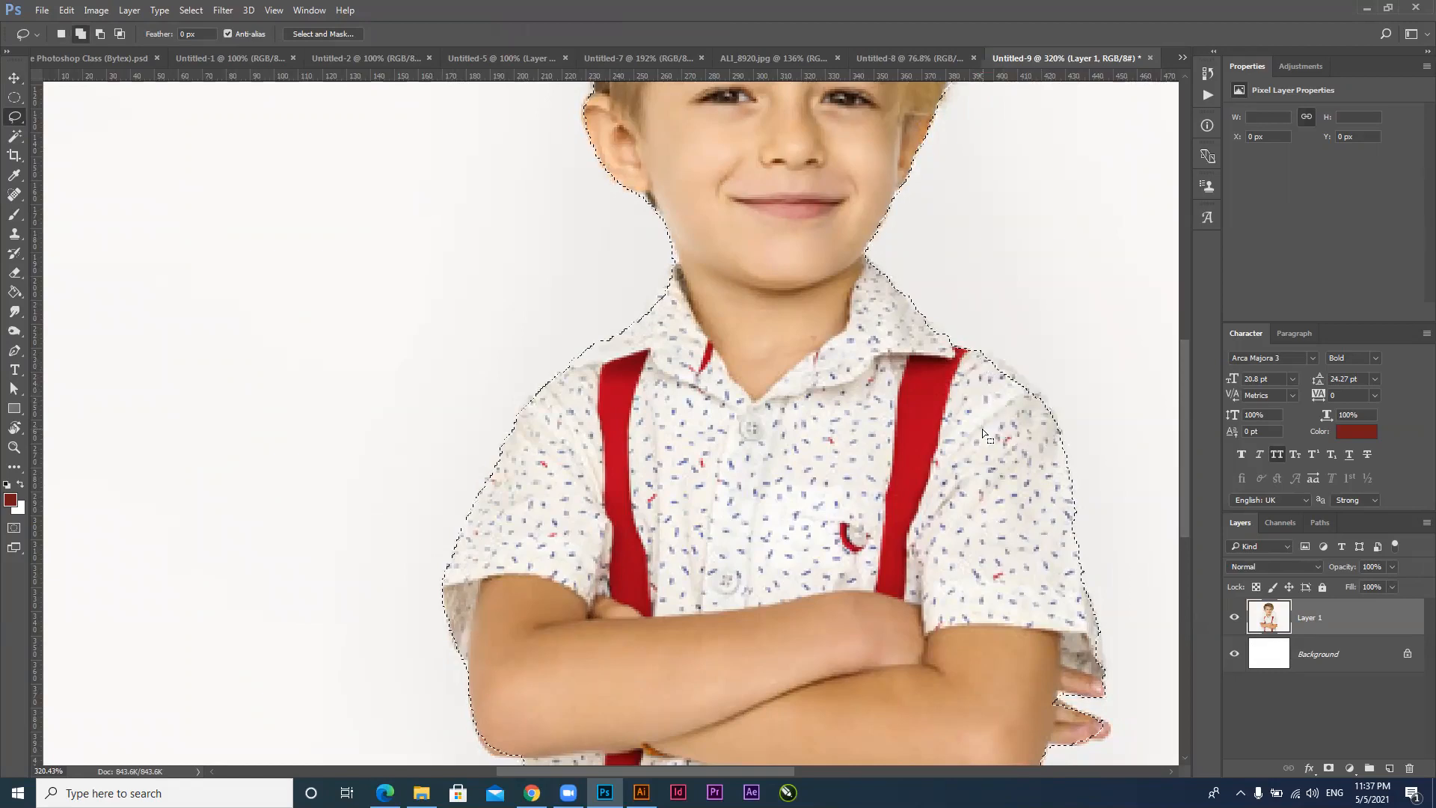
{"action": "left_click_drag", "start_coordinate": [1024, 546], "coordinate": [930, 401]}
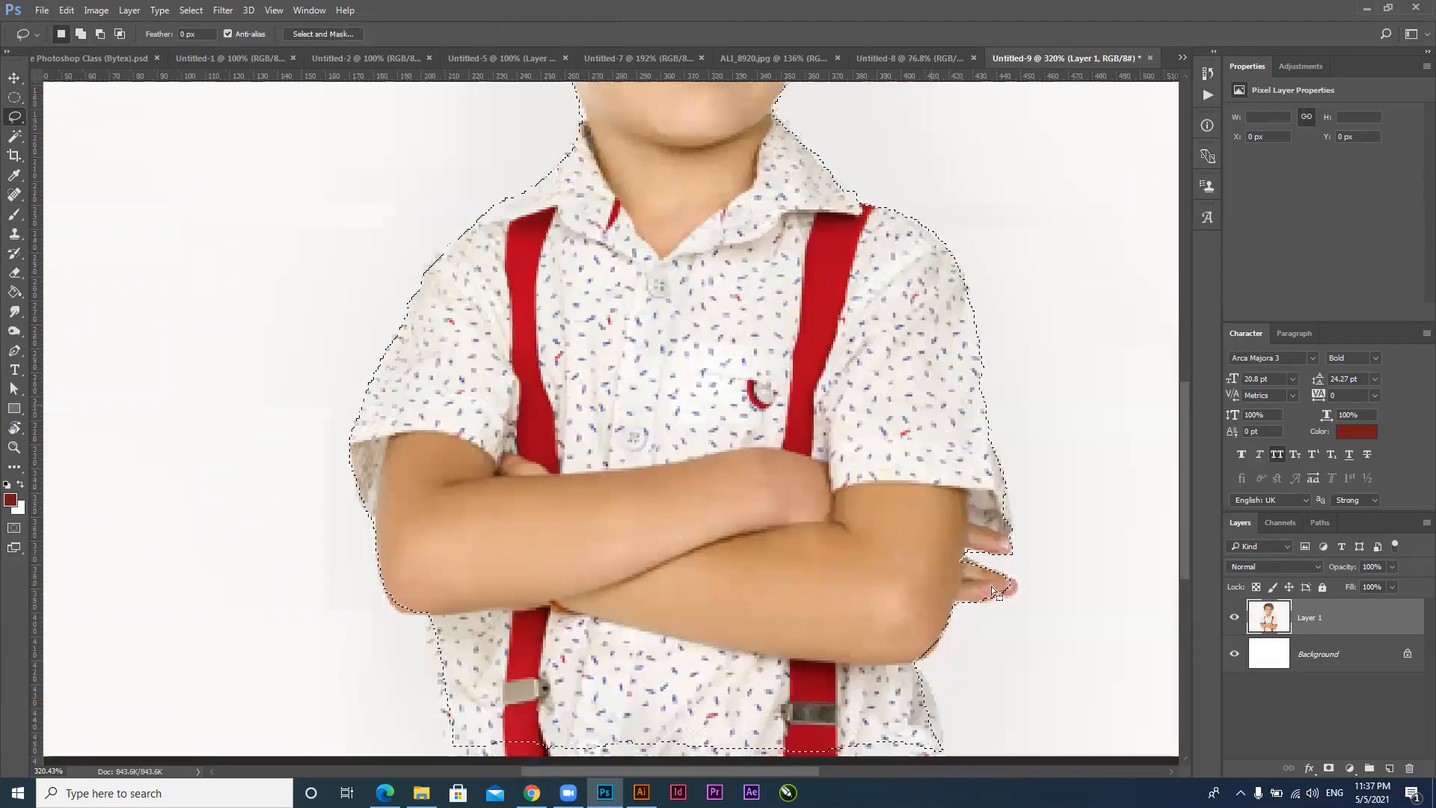
Clean up the selection edge around the protruding fingers and the gap between them with the Lasso tool
{"action": "mouse_move", "coordinate": [957, 553]}
{"action": "left_mouse_down"}
{"action": "mouse_move", "coordinate": [955, 554]}
{"action": "mouse_move", "coordinate": [993, 575]}
{"action": "mouse_move", "coordinate": [950, 566]}
{"action": "left_mouse_up"}
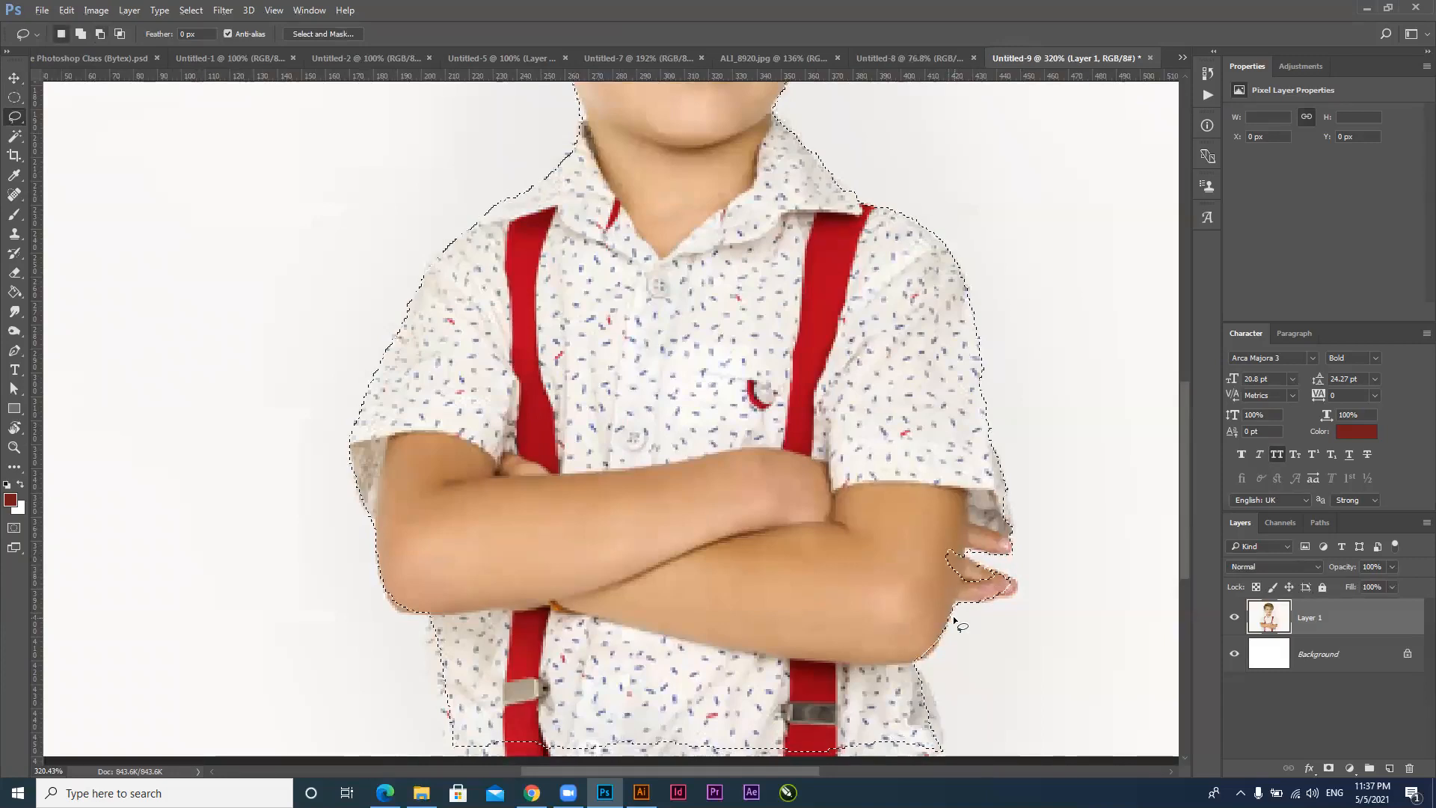
{"action": "key", "text": "shift"}
{"action": "left_click_drag", "start_coordinate": [972, 605], "coordinate": [974, 607]}
{"action": "key", "text": "shift"}
{"action": "mouse_move", "coordinate": [1011, 514]}
{"action": "left_mouse_down"}
{"action": "mouse_move", "coordinate": [1004, 542]}
{"action": "mouse_move", "coordinate": [991, 482]}
{"action": "left_mouse_up"}
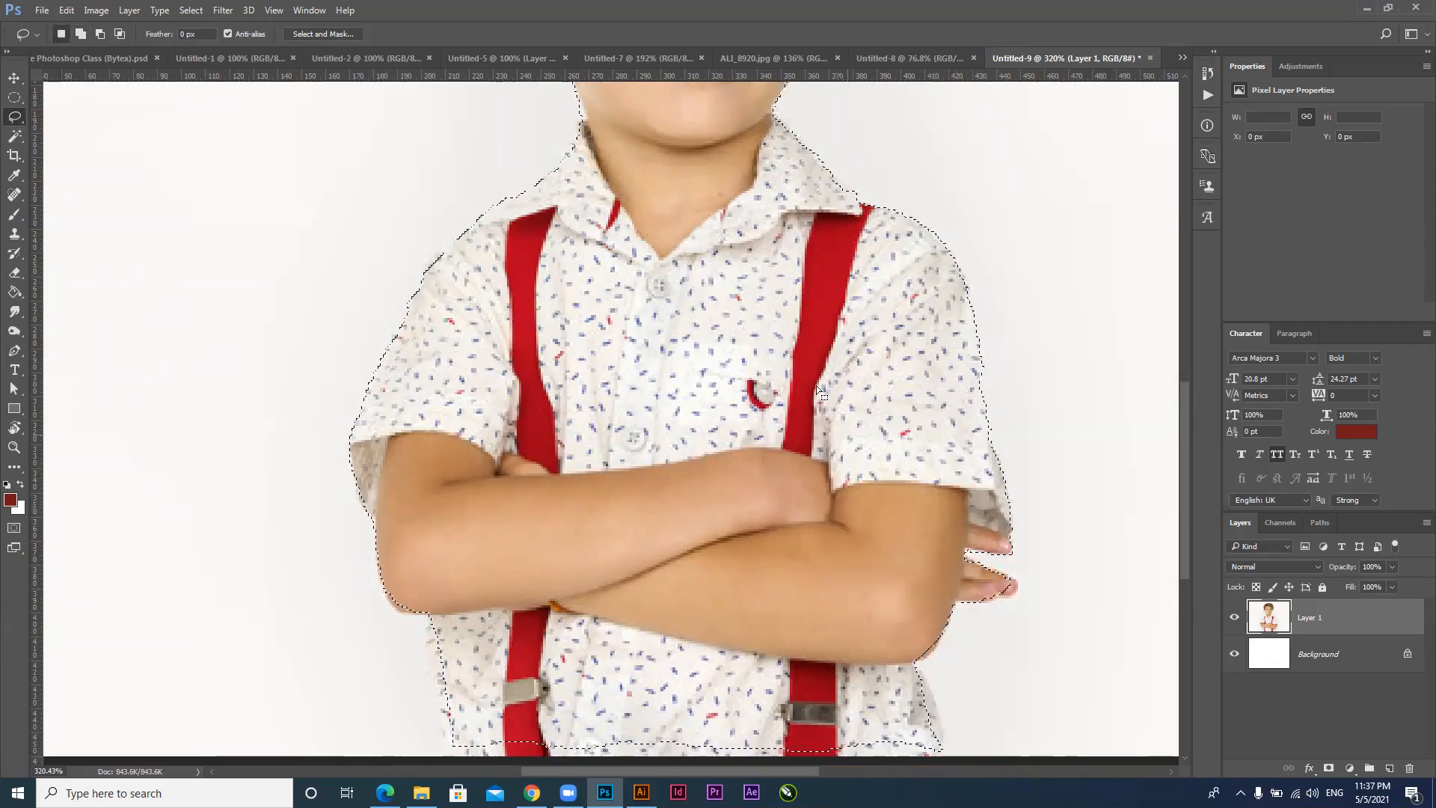
Subtract the bit of background between the boy's left-hand jaw and collar from the selection with the Lasso tool
{"action": "left_click_drag", "start_coordinate": [739, 247], "coordinate": [760, 468]}
{"action": "left_click_drag", "start_coordinate": [734, 273], "coordinate": [755, 487]}
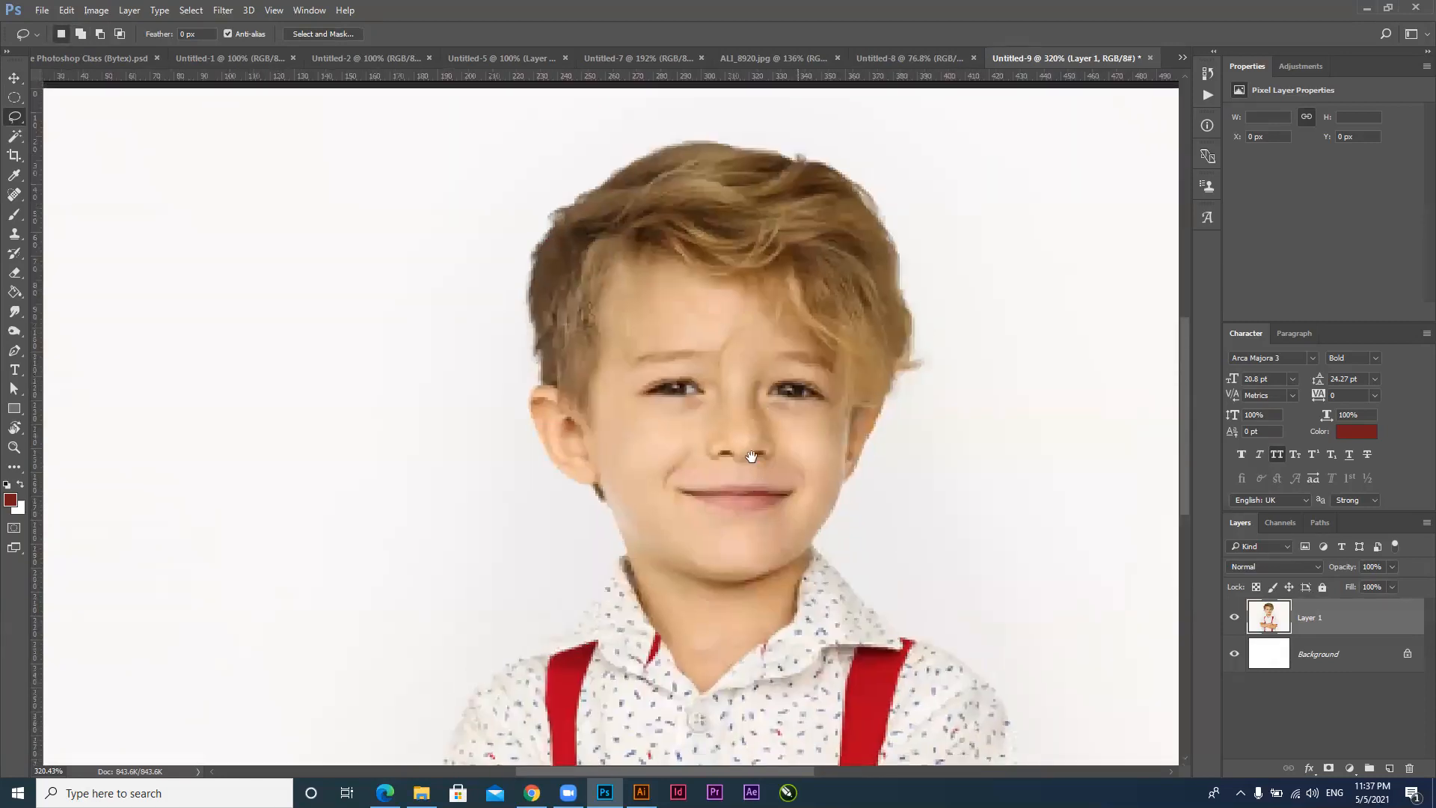
{"action": "left_click_drag", "start_coordinate": [840, 455], "coordinate": [845, 498]}
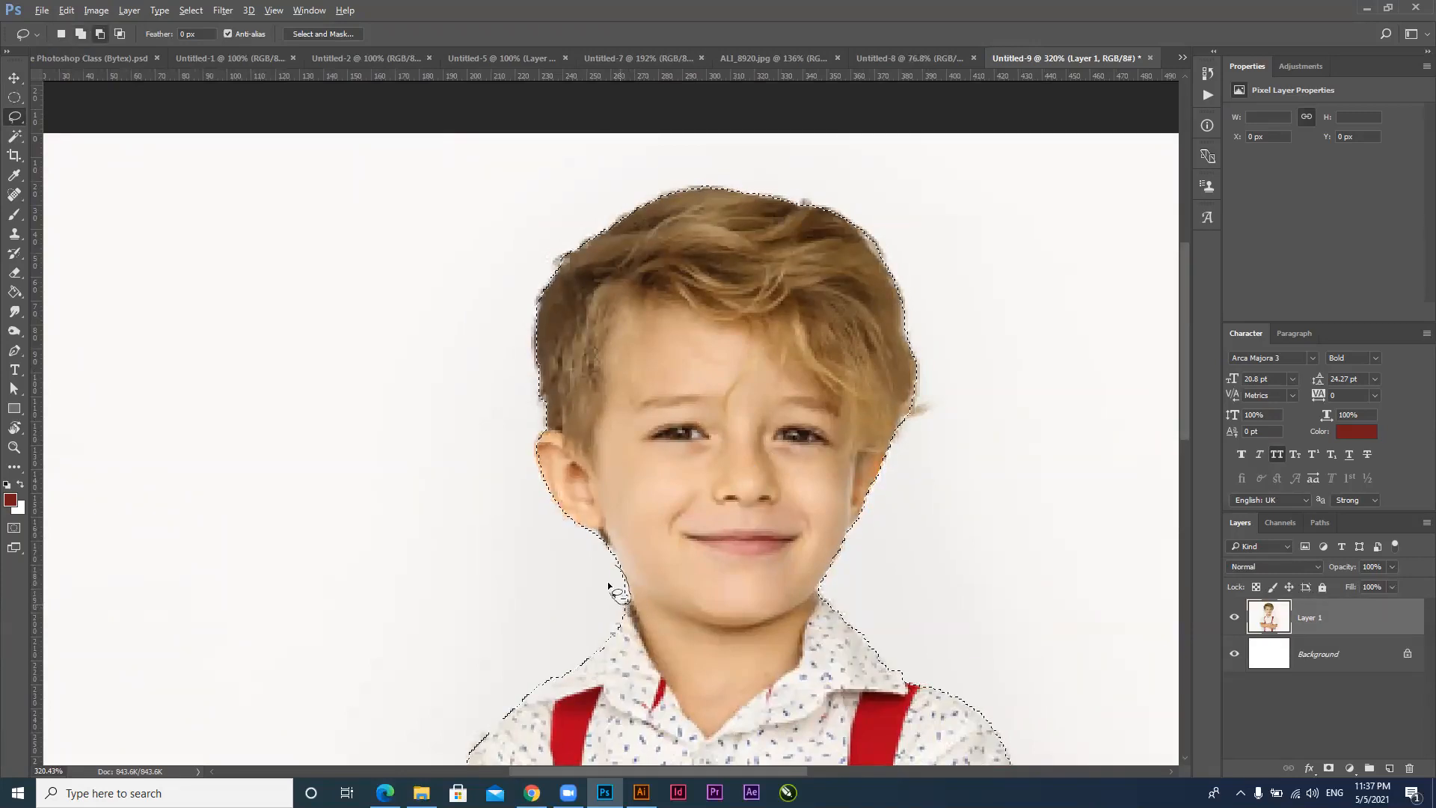
{"action": "left_click_drag", "start_coordinate": [616, 566], "coordinate": [630, 599]}
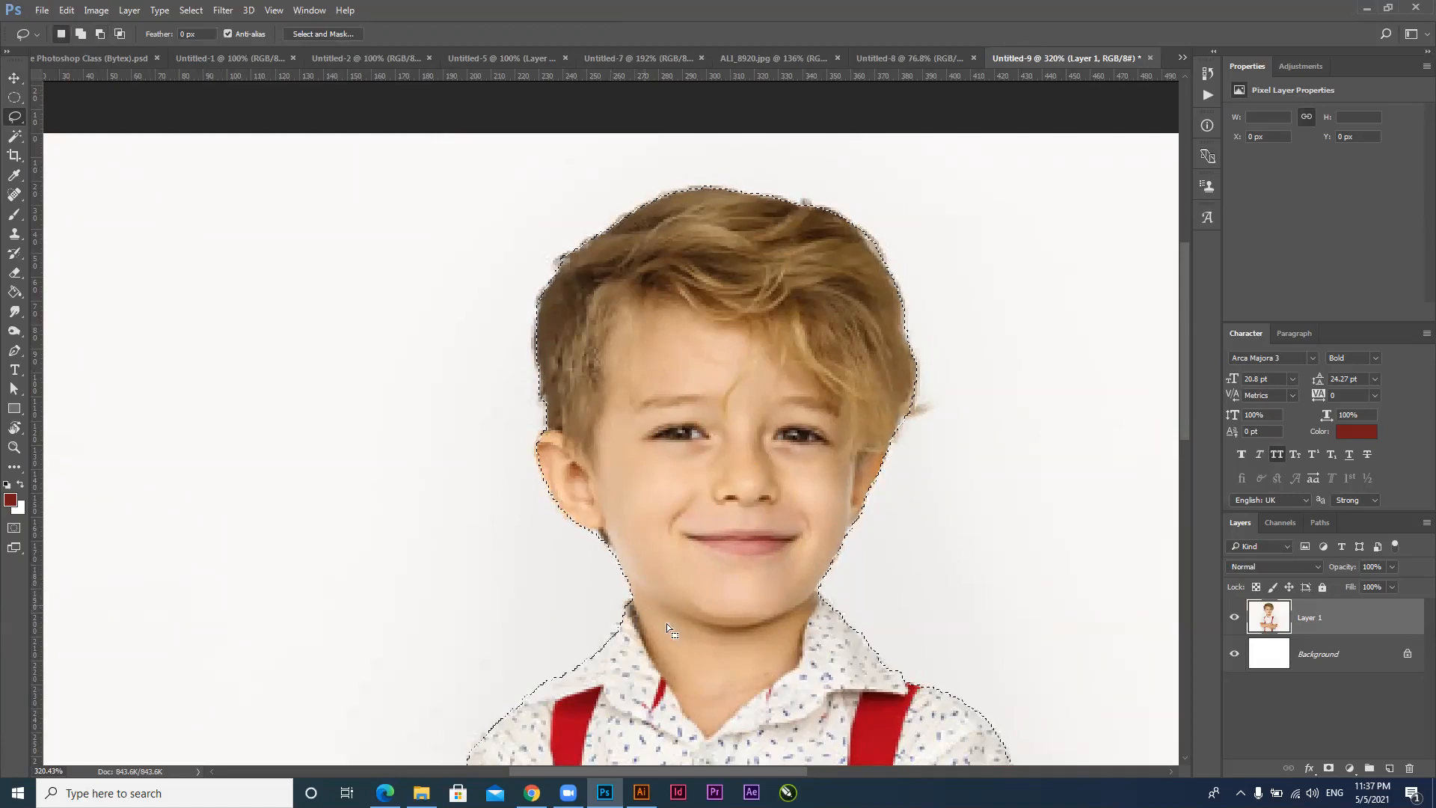
Add the missed edges of the left-hand elbow and both sides of the lower shirt to the selection with the Lasso tool
{"action": "scroll", "coordinate": [729, 587], "scroll_direction": "down", "scroll_amount": 10}
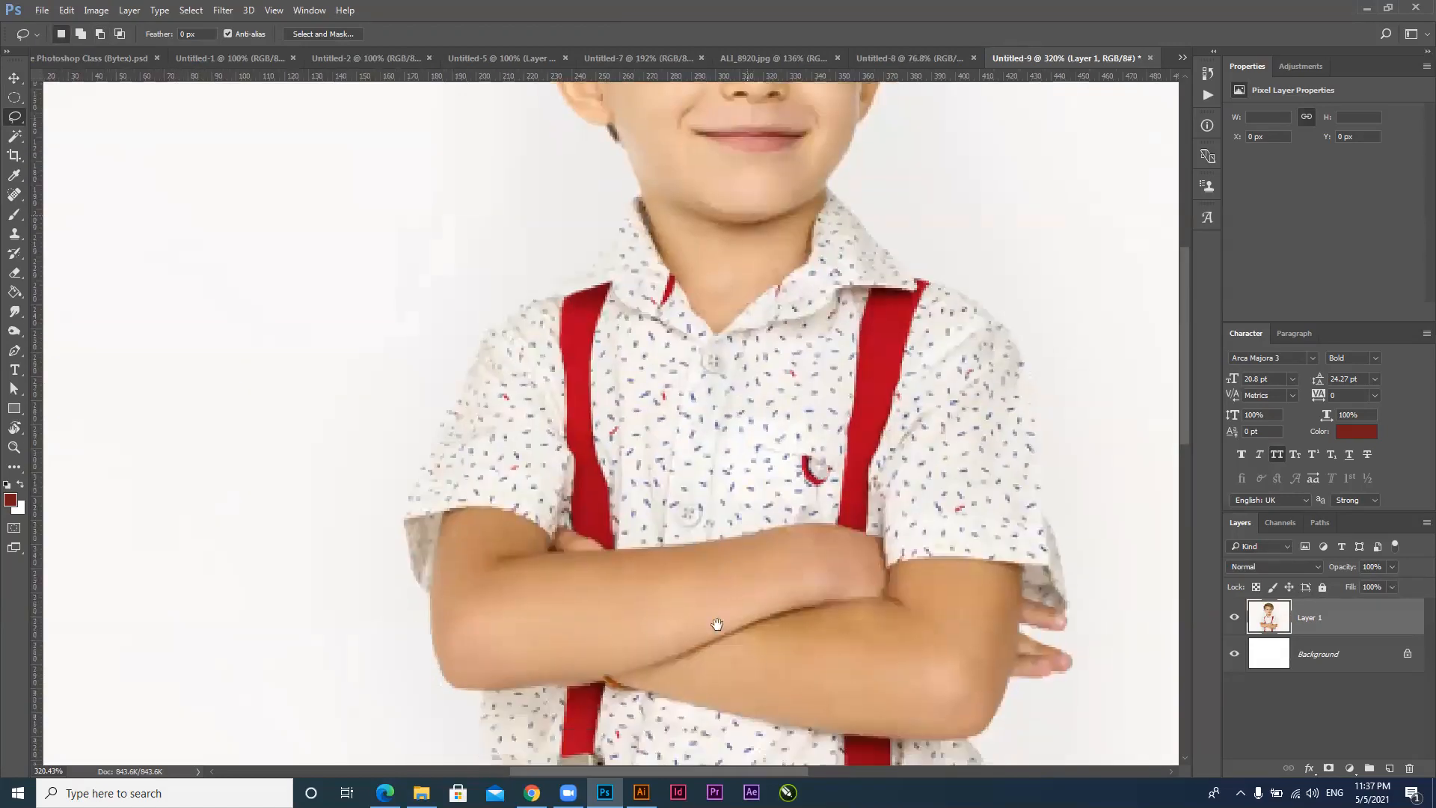
{"action": "scroll", "coordinate": [725, 459], "scroll_direction": "down", "scroll_amount": 6}
{"action": "scroll", "coordinate": [714, 478], "scroll_direction": "down", "scroll_amount": 2}
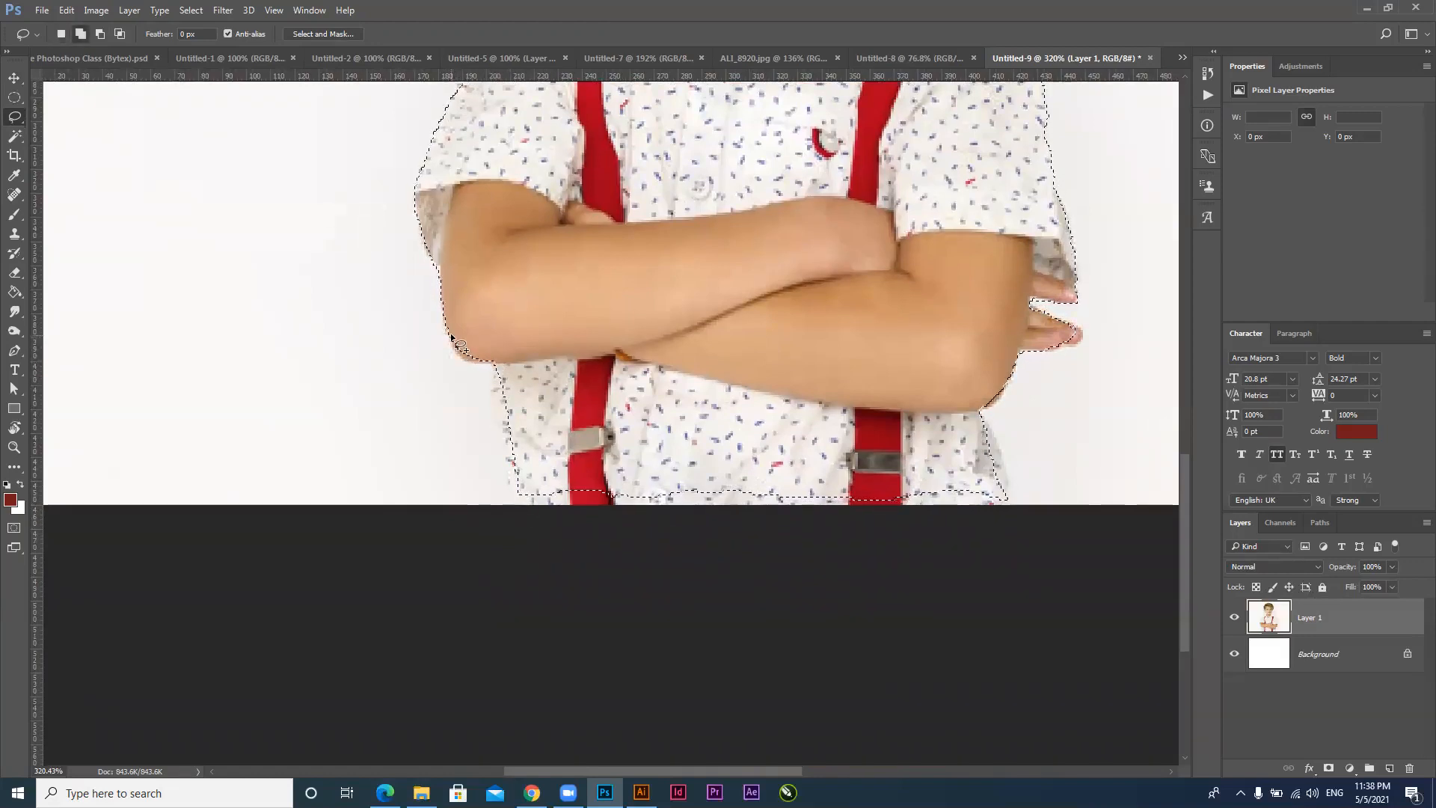
{"action": "left_click_drag", "start_coordinate": [513, 330], "coordinate": [509, 380]}
{"action": "left_click_drag", "start_coordinate": [506, 462], "coordinate": [534, 523]}
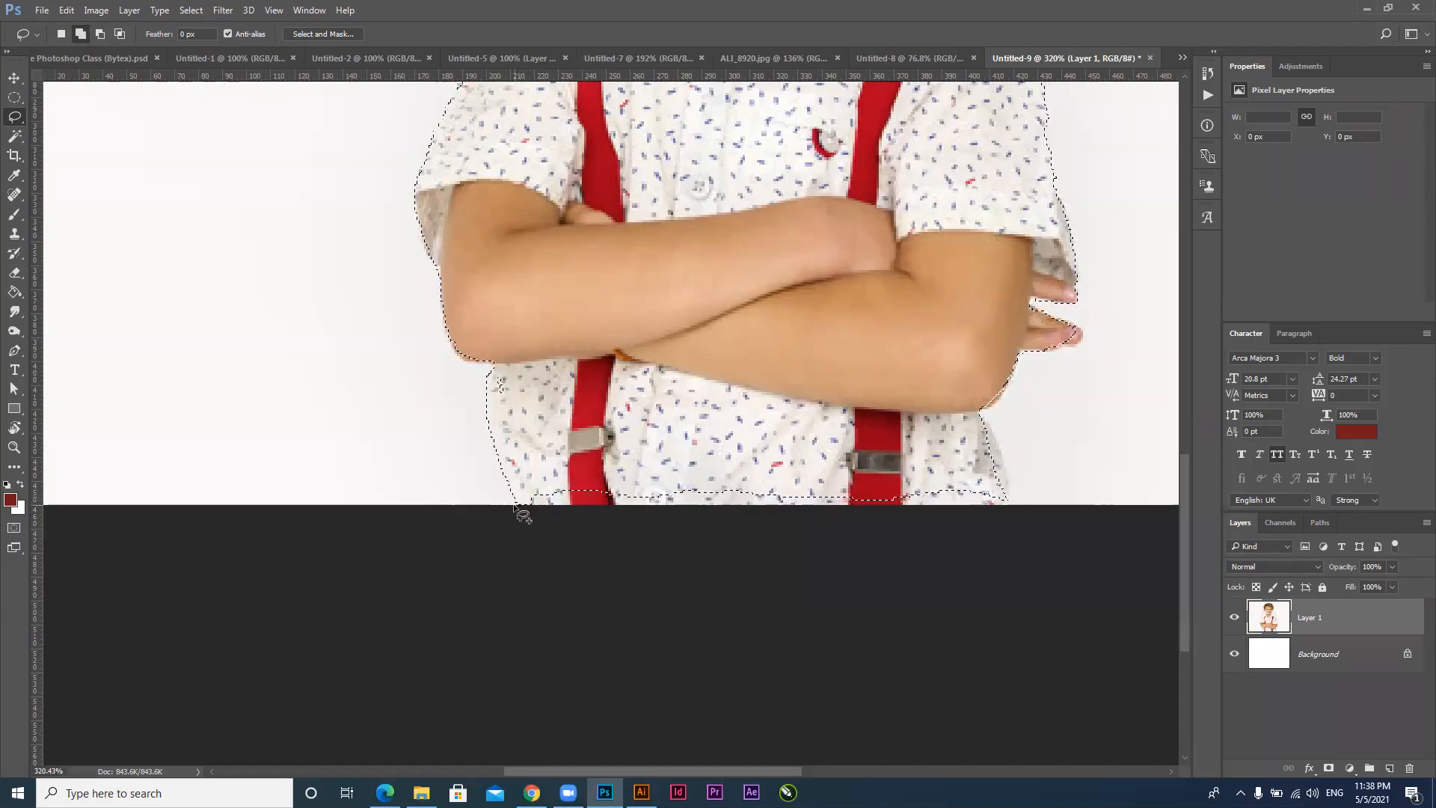
{"action": "mouse_move", "coordinate": [979, 412]}
{"action": "left_mouse_down"}
{"action": "mouse_move", "coordinate": [1006, 487]}
{"action": "mouse_move", "coordinate": [984, 535]}
{"action": "left_mouse_up"}
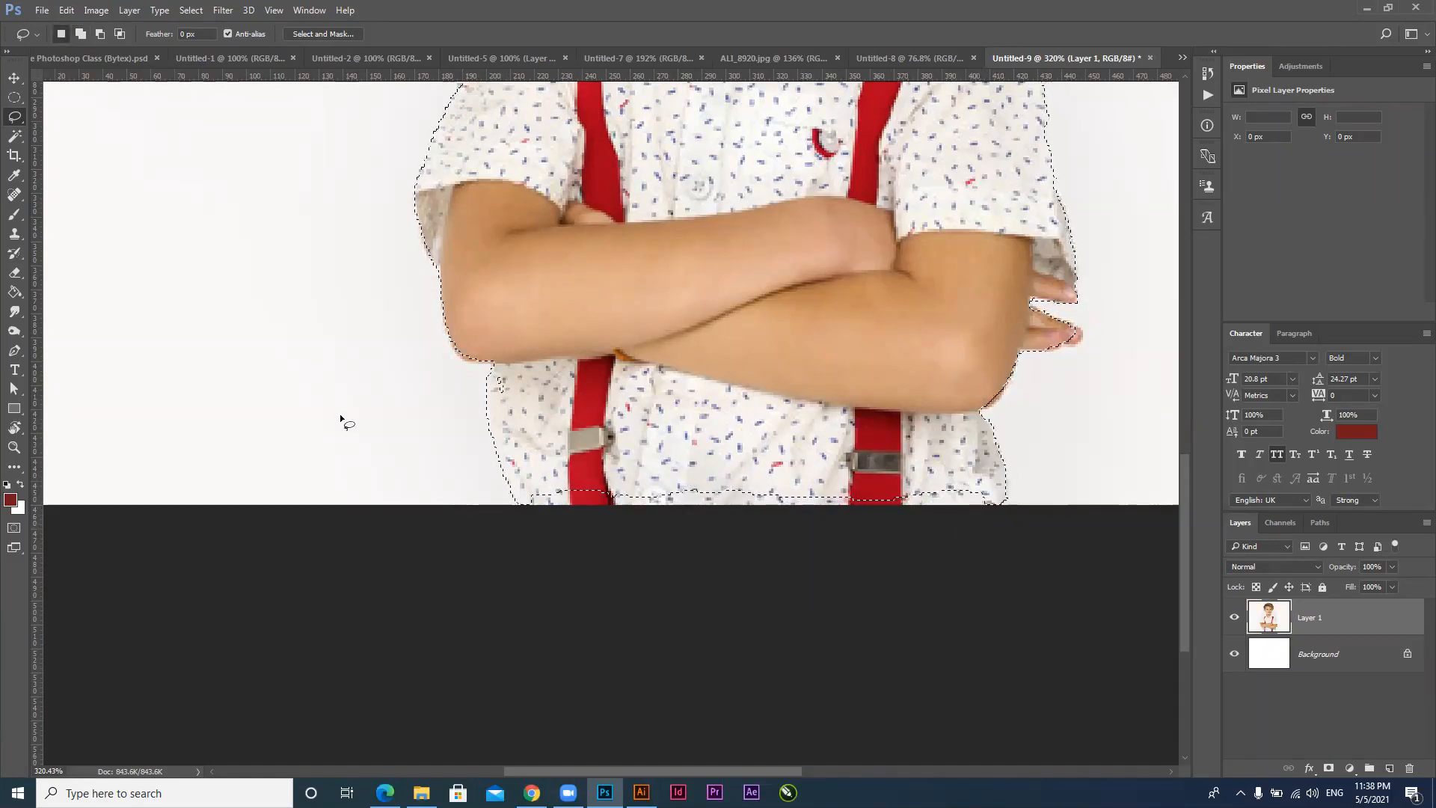
Add the strip along the shirt's bottom edge to the selection with the Polygonal Lasso, extending slightly past the canvas
{"action": "right_click", "coordinate": [18, 118]}
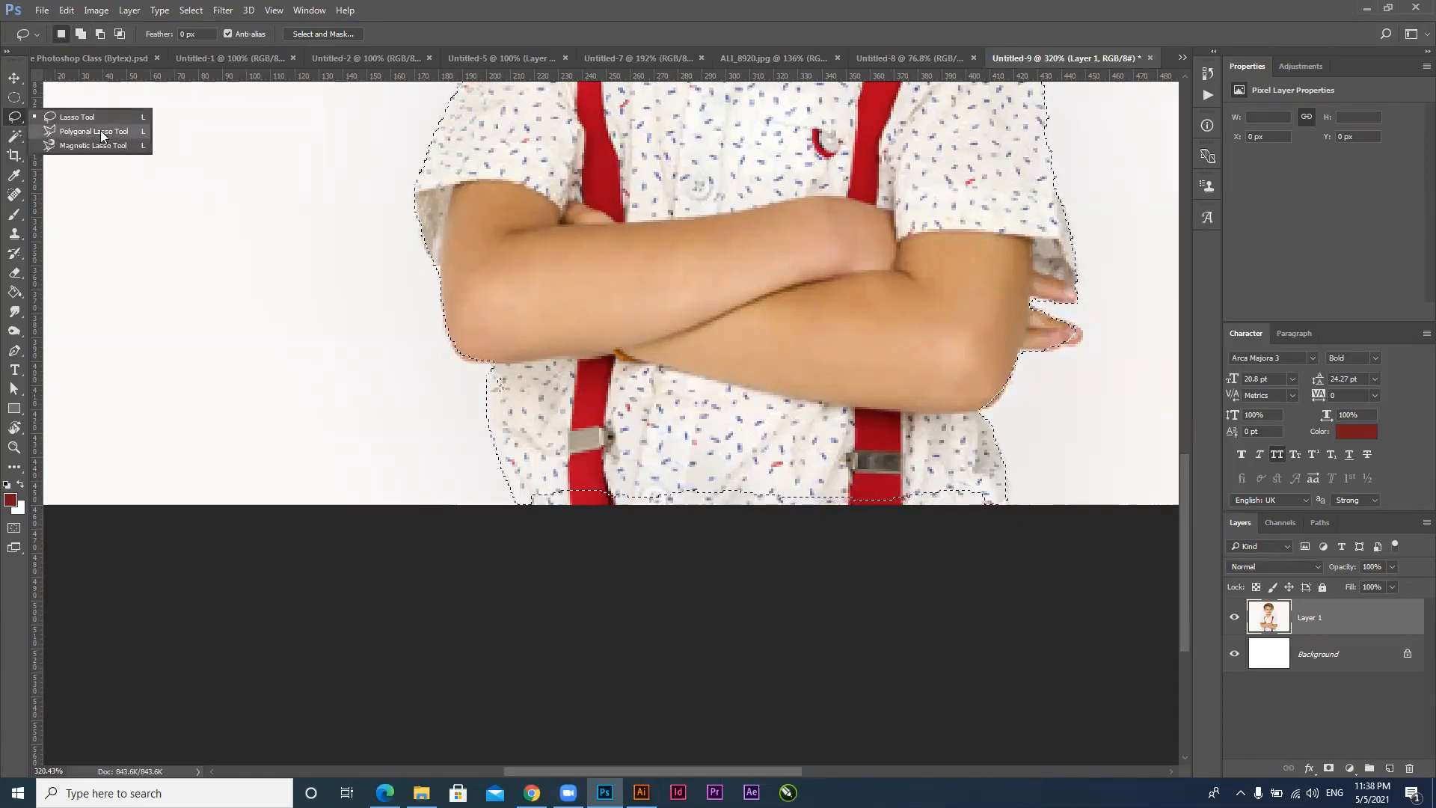
{"action": "left_click", "coordinate": [98, 129]}
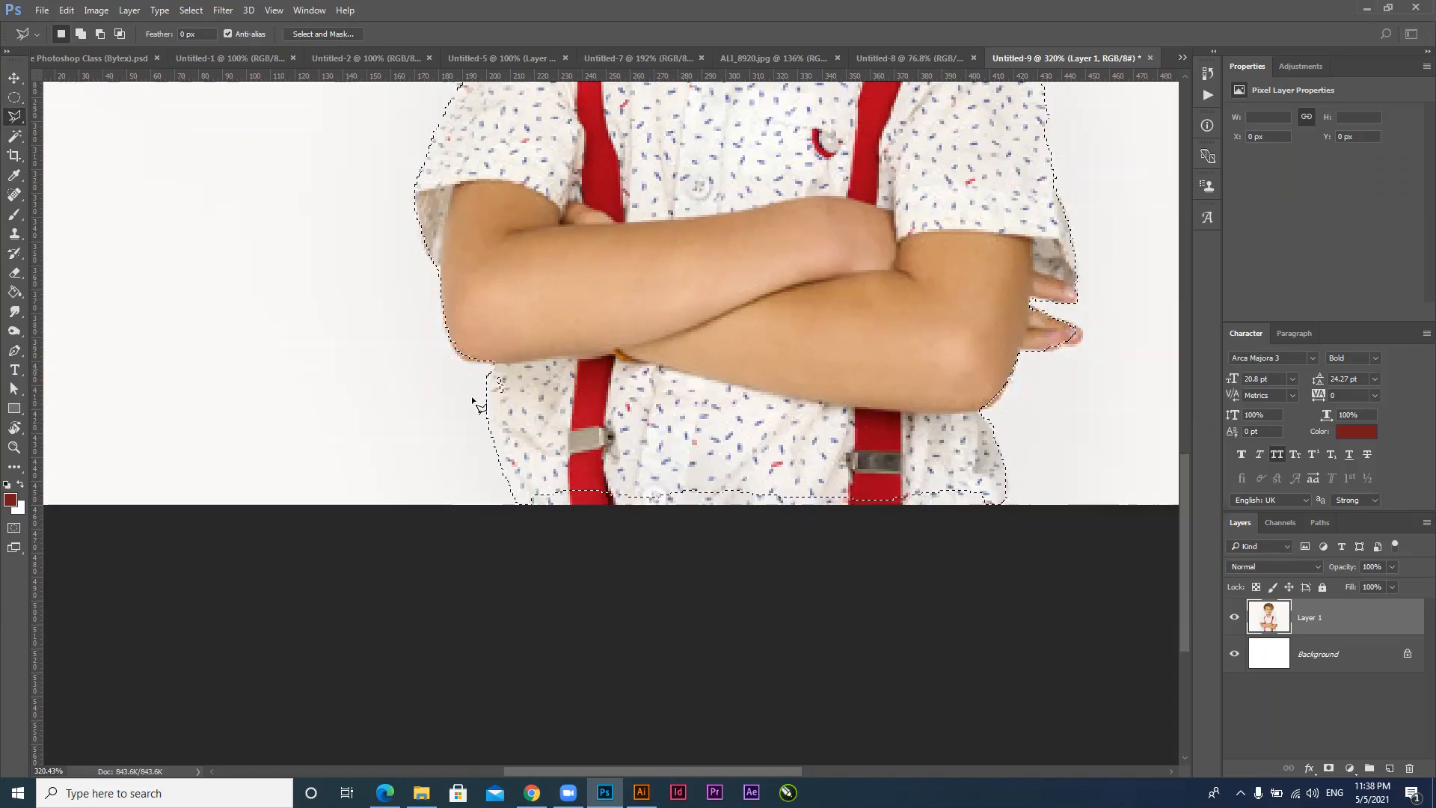
{"action": "left_click", "coordinate": [514, 486], "text": "shift"}
{"action": "left_click", "coordinate": [522, 533]}
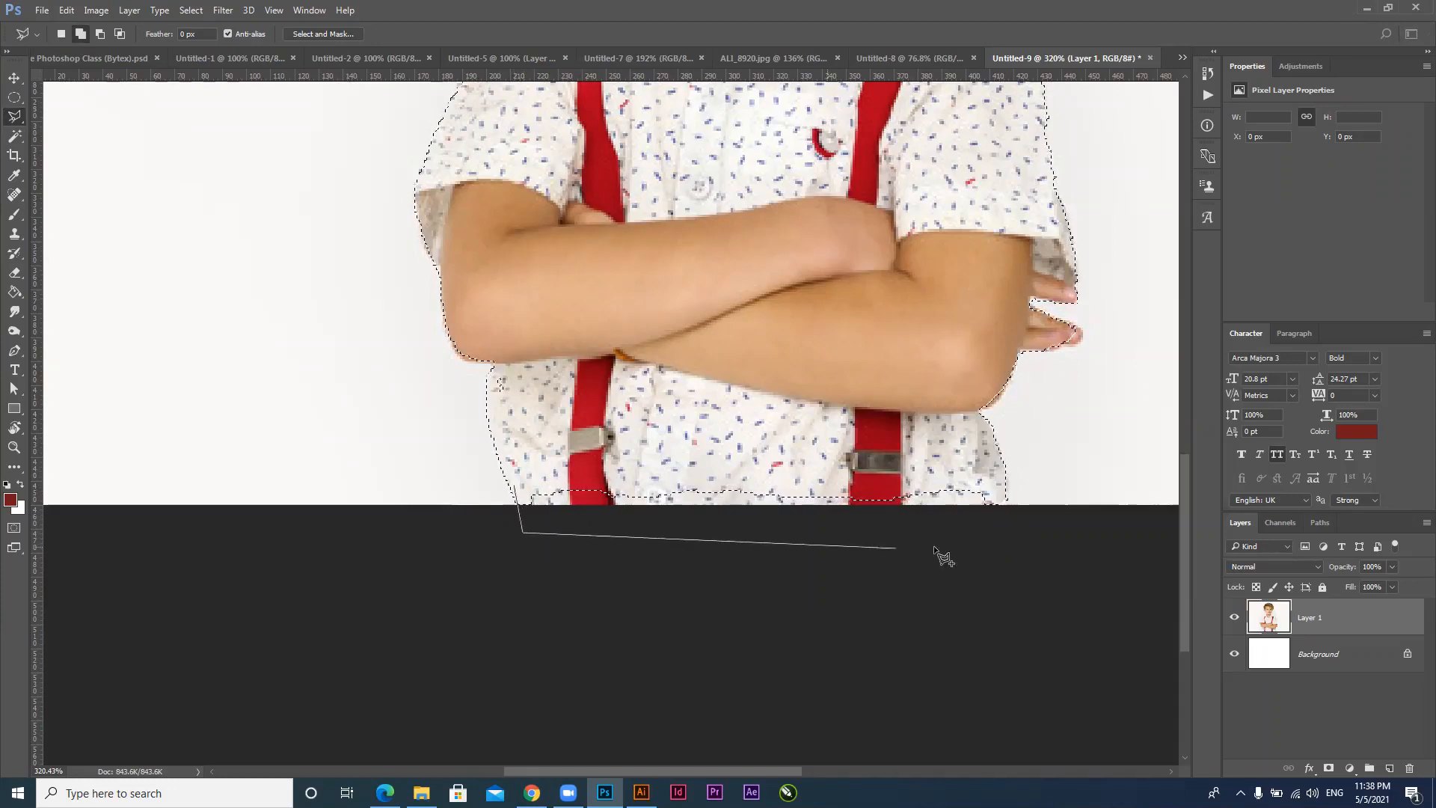
{"action": "left_click", "coordinate": [1005, 522]}
{"action": "left_click", "coordinate": [1003, 485]}
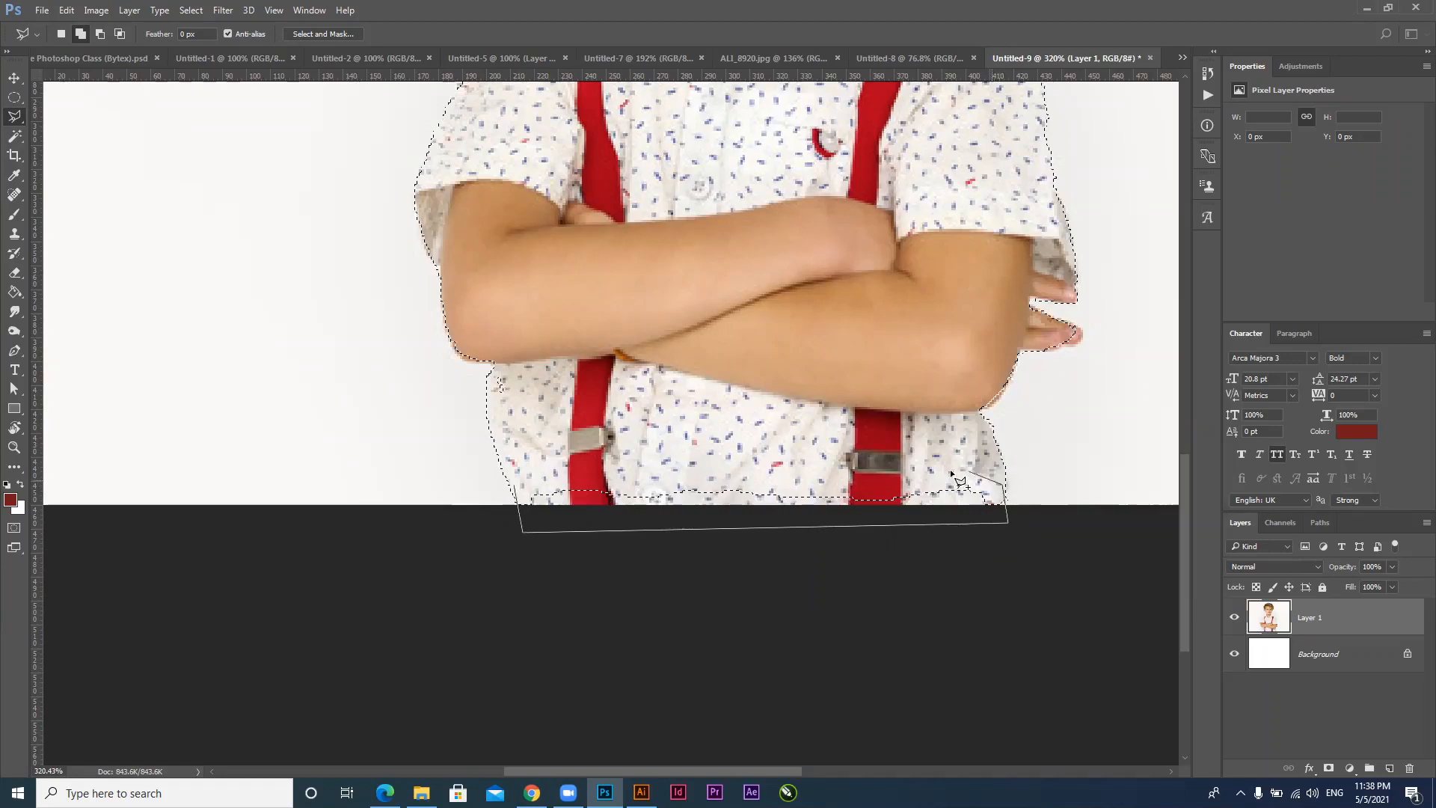
{"action": "left_click", "coordinate": [514, 487]}
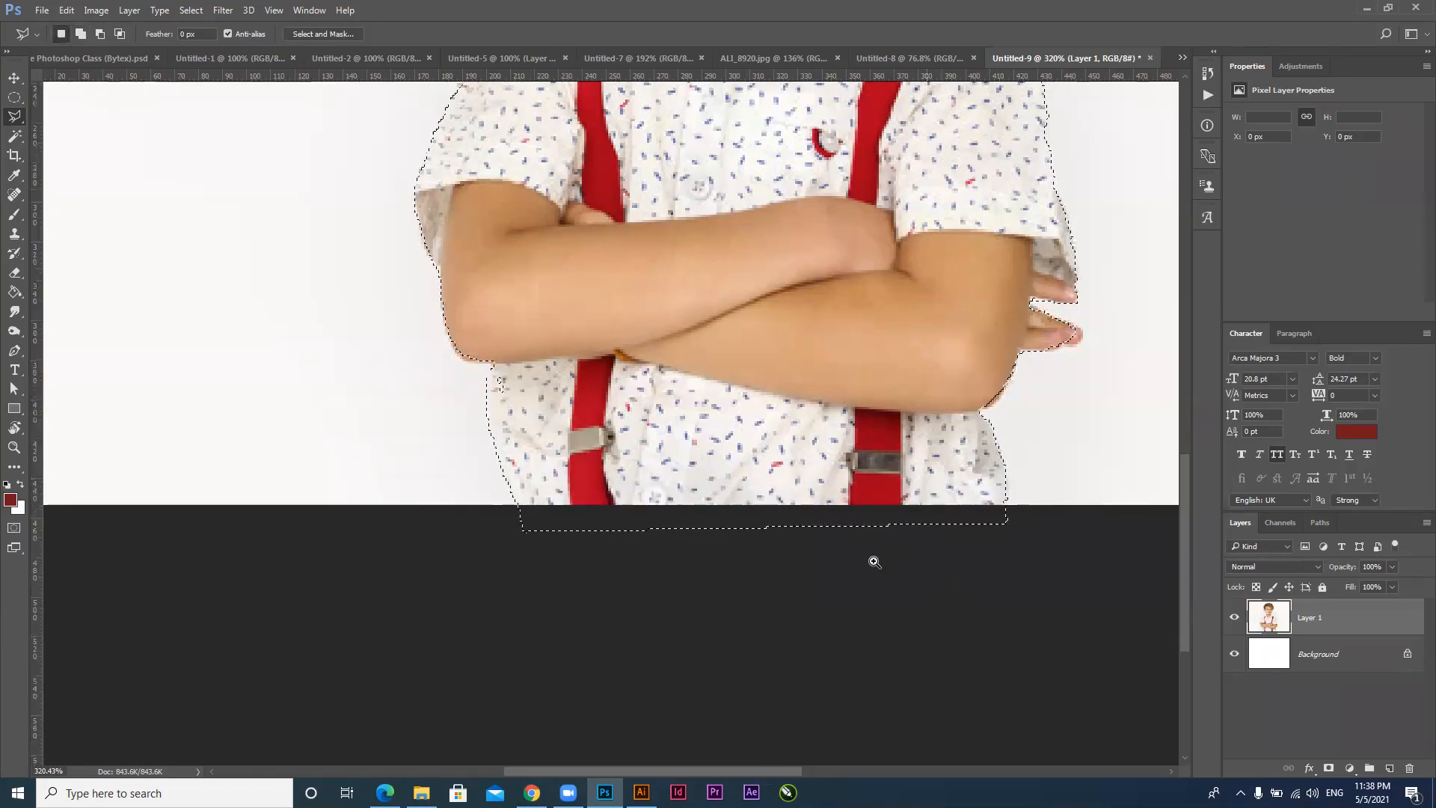
Copy the selected boy and create a new 277 x 438 px clipboard-sized document with black background contents
{"action": "scroll", "coordinate": [876, 561], "scroll_direction": "down", "scroll_amount": 5}
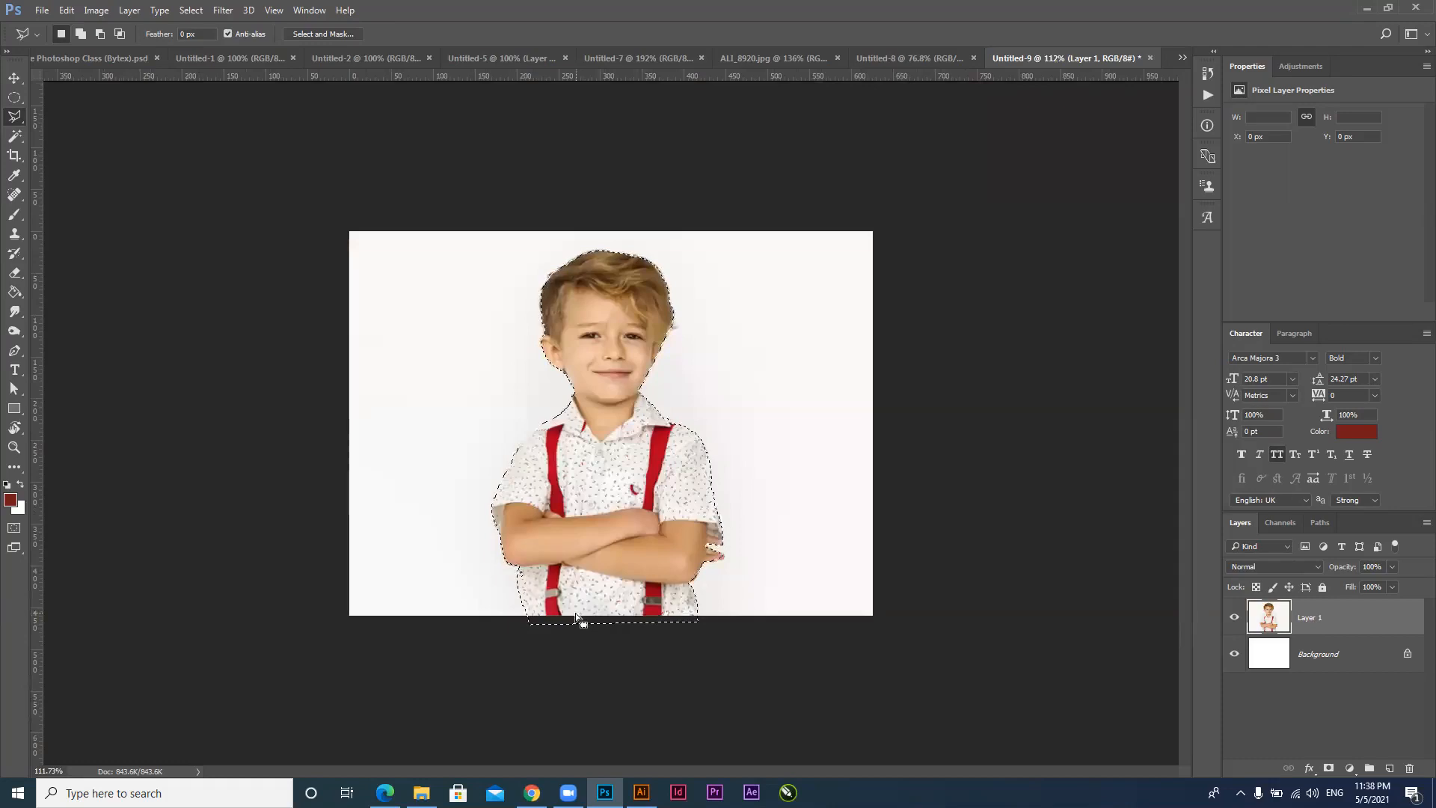
{"action": "key", "text": "v"}
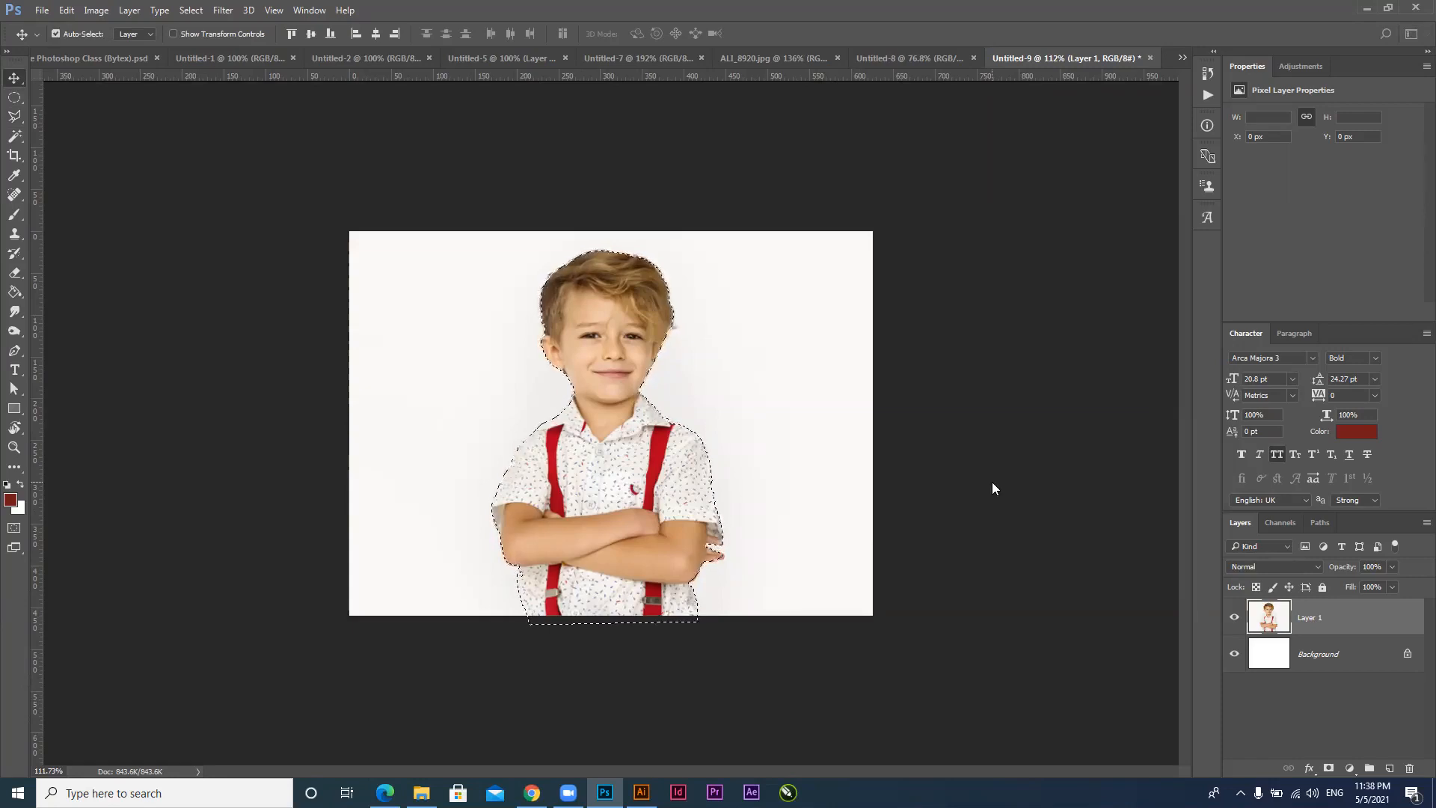
{"action": "key", "text": "ctrl+n"}
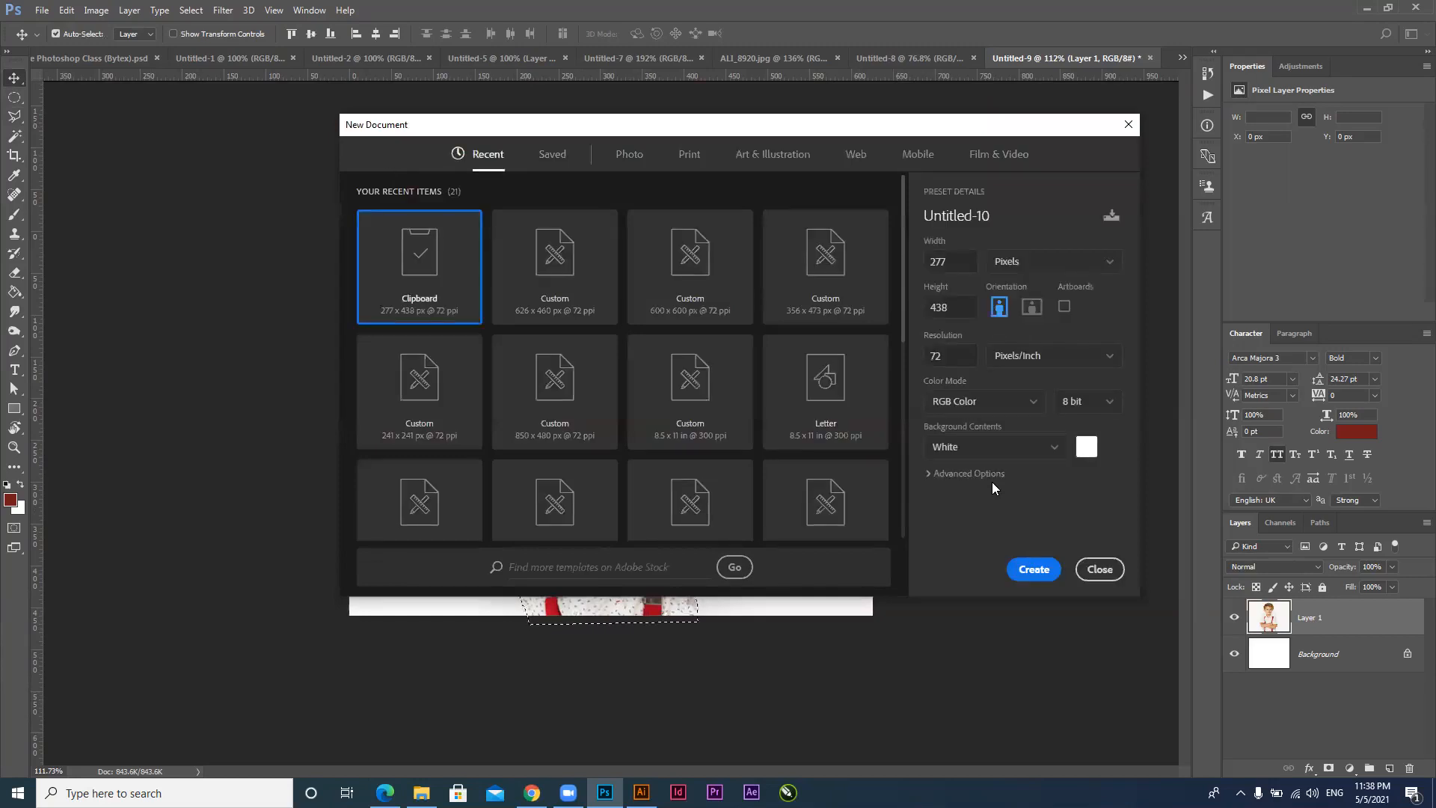
{"action": "left_click", "coordinate": [1051, 449]}
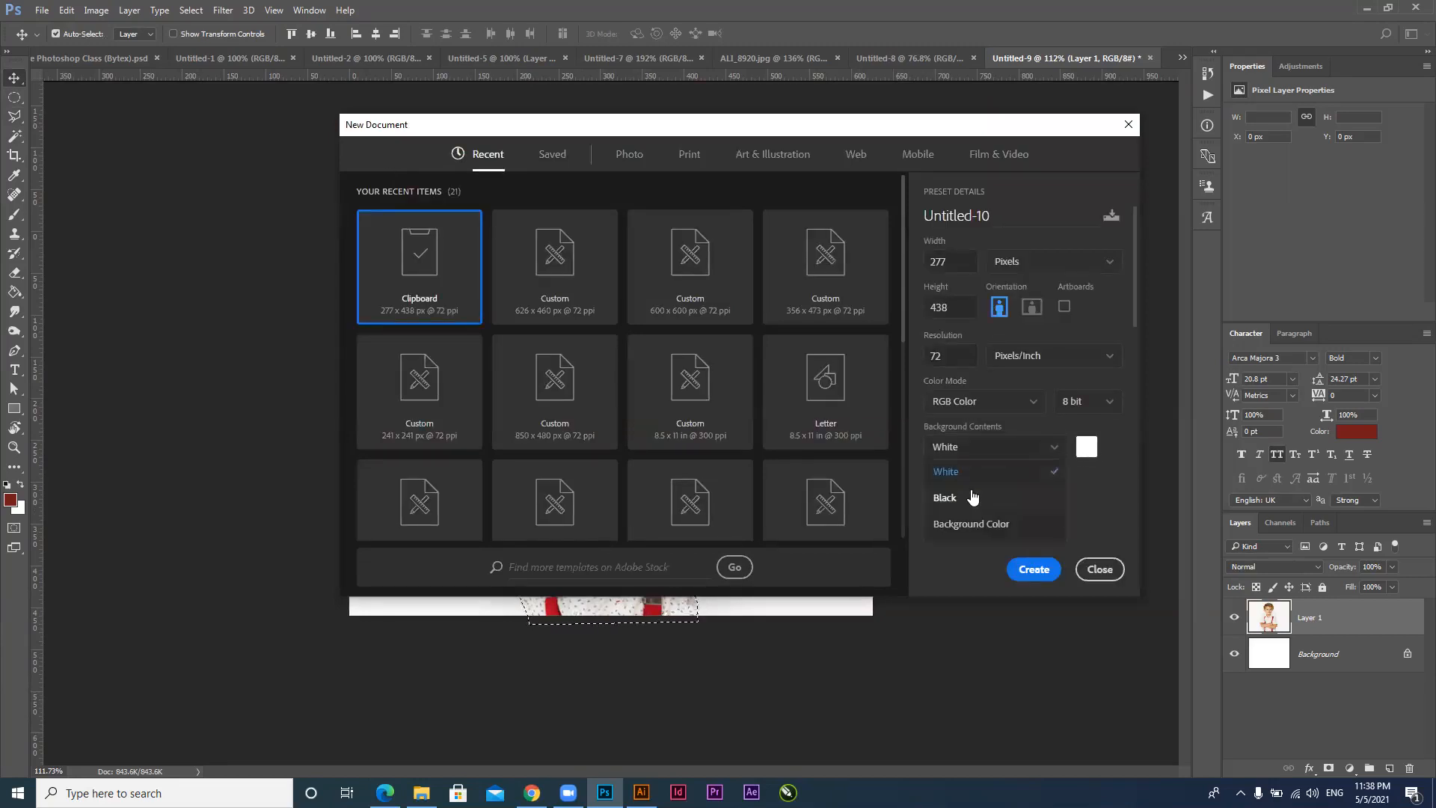
{"action": "left_click", "coordinate": [972, 498]}
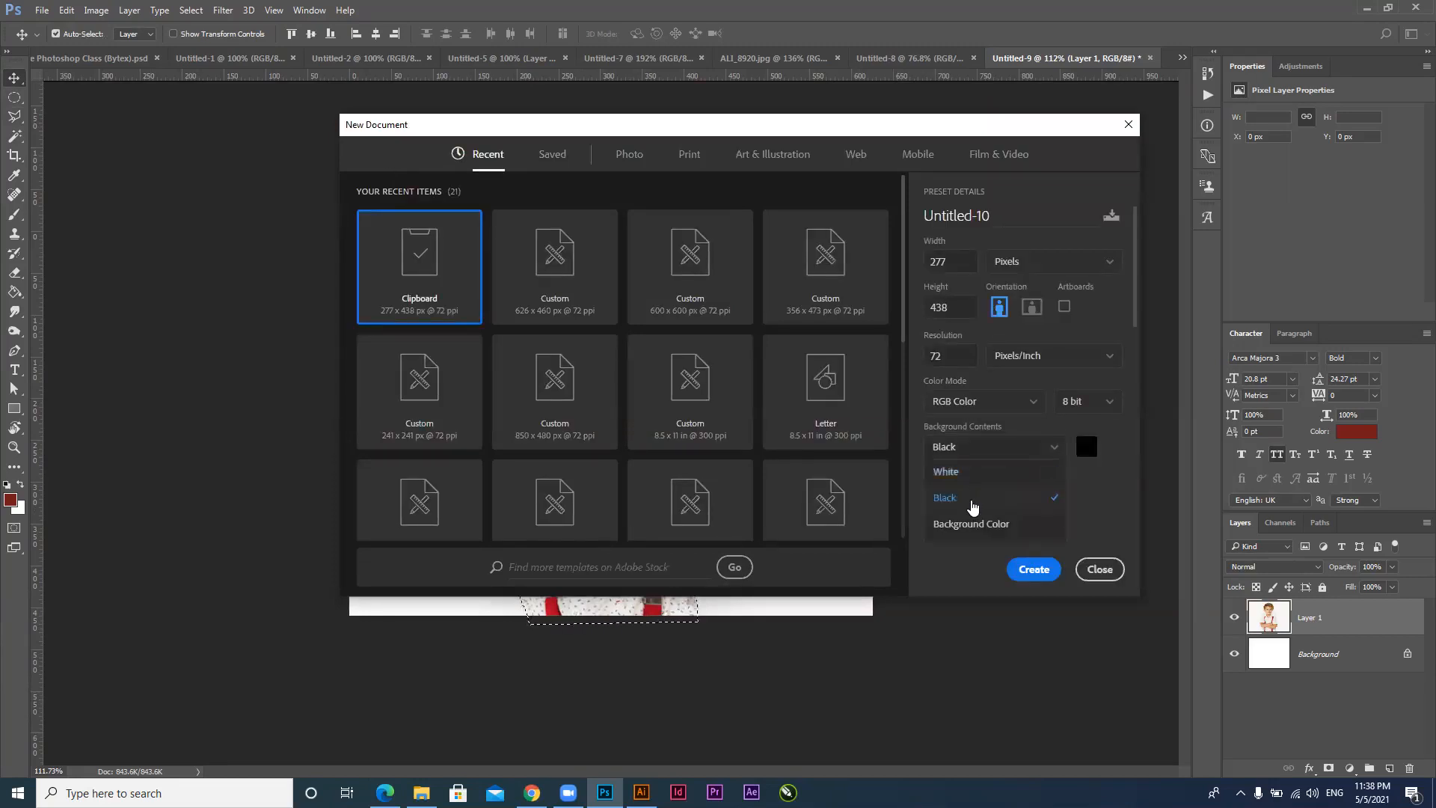
{"action": "left_click", "coordinate": [1035, 572]}
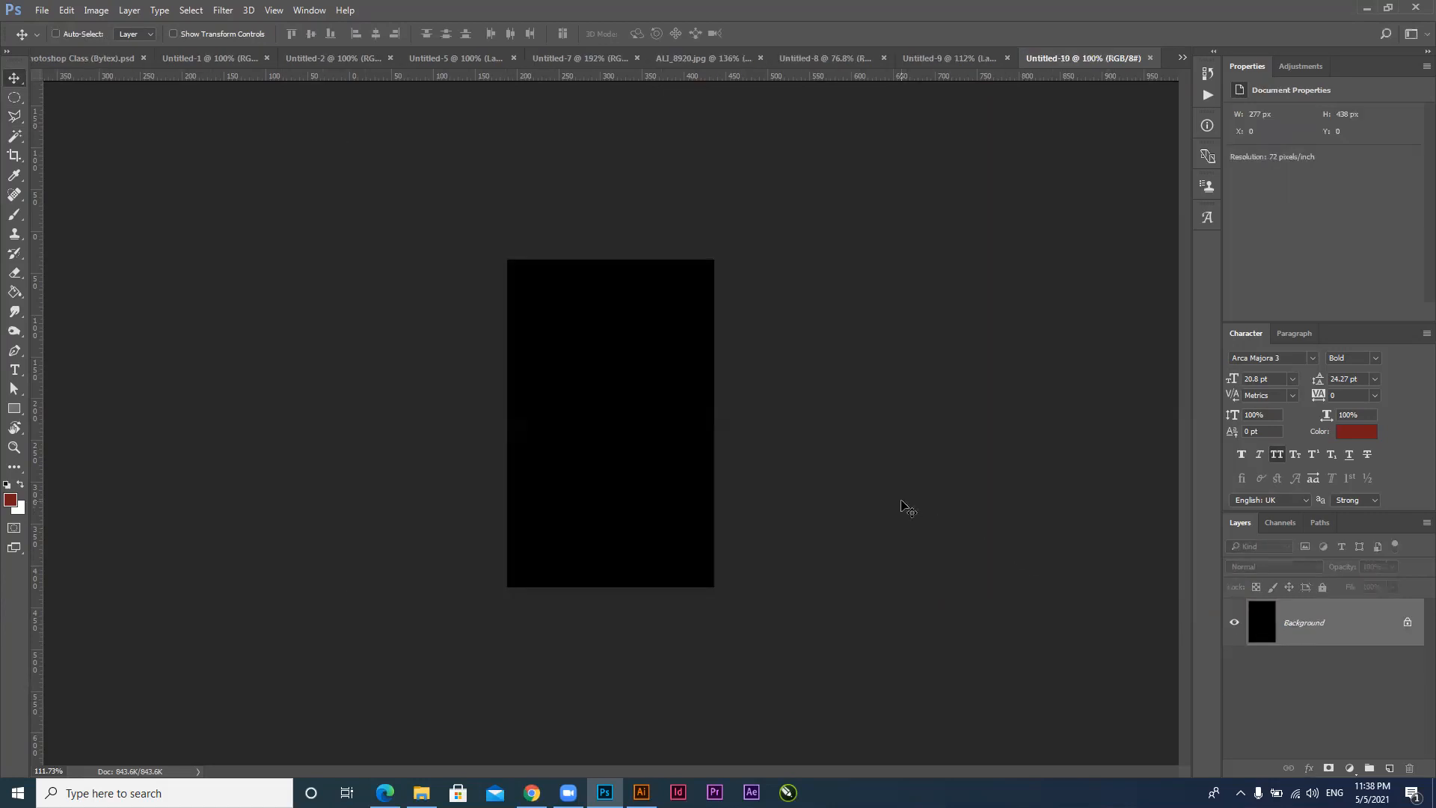
Paste the boy onto the black background and scale the cutout down slightly around its centre with Free Transform
{"action": "key", "text": "ctrl+v"}
{"action": "left_click_drag", "start_coordinate": [555, 379], "coordinate": [553, 380]}
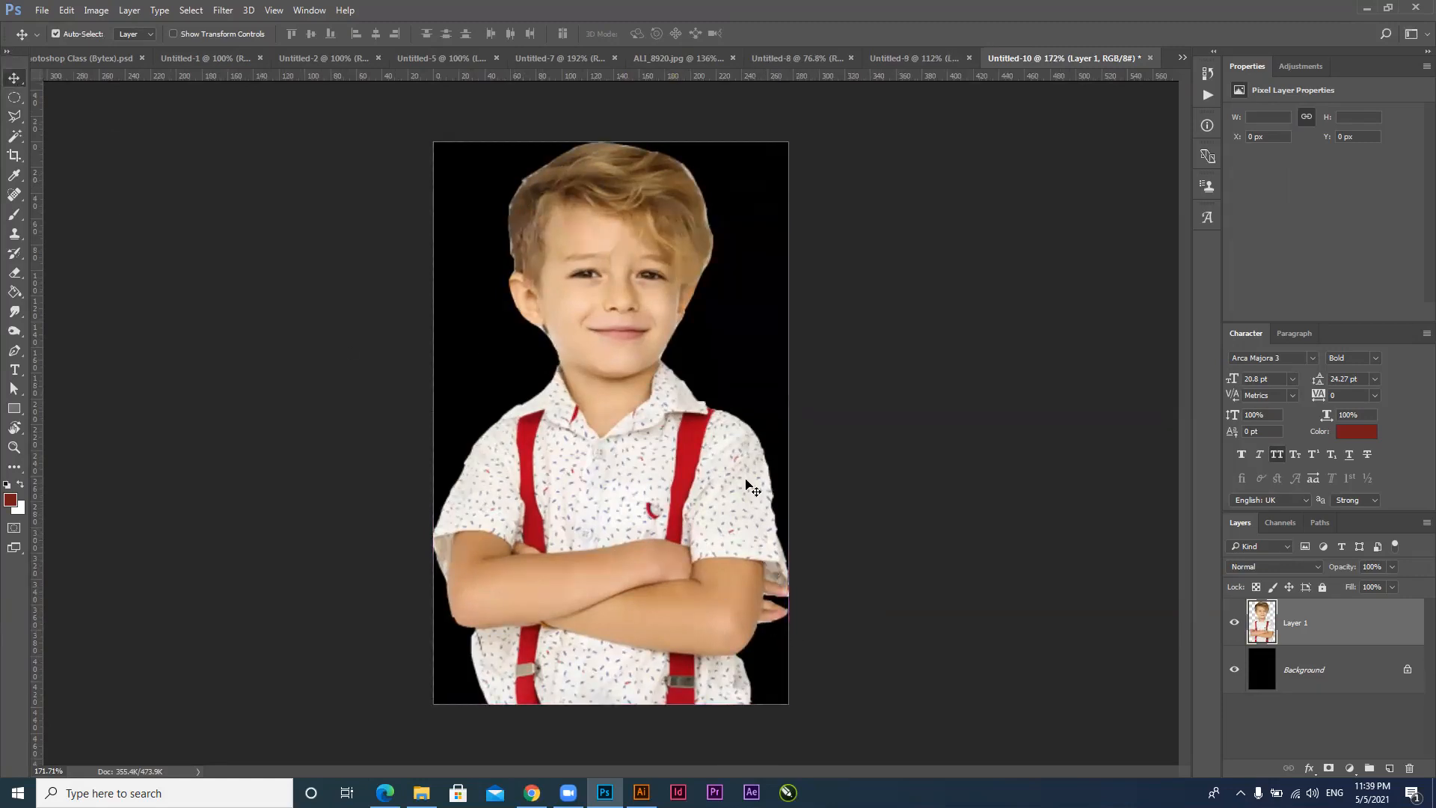
{"action": "key", "text": "ctrl"}
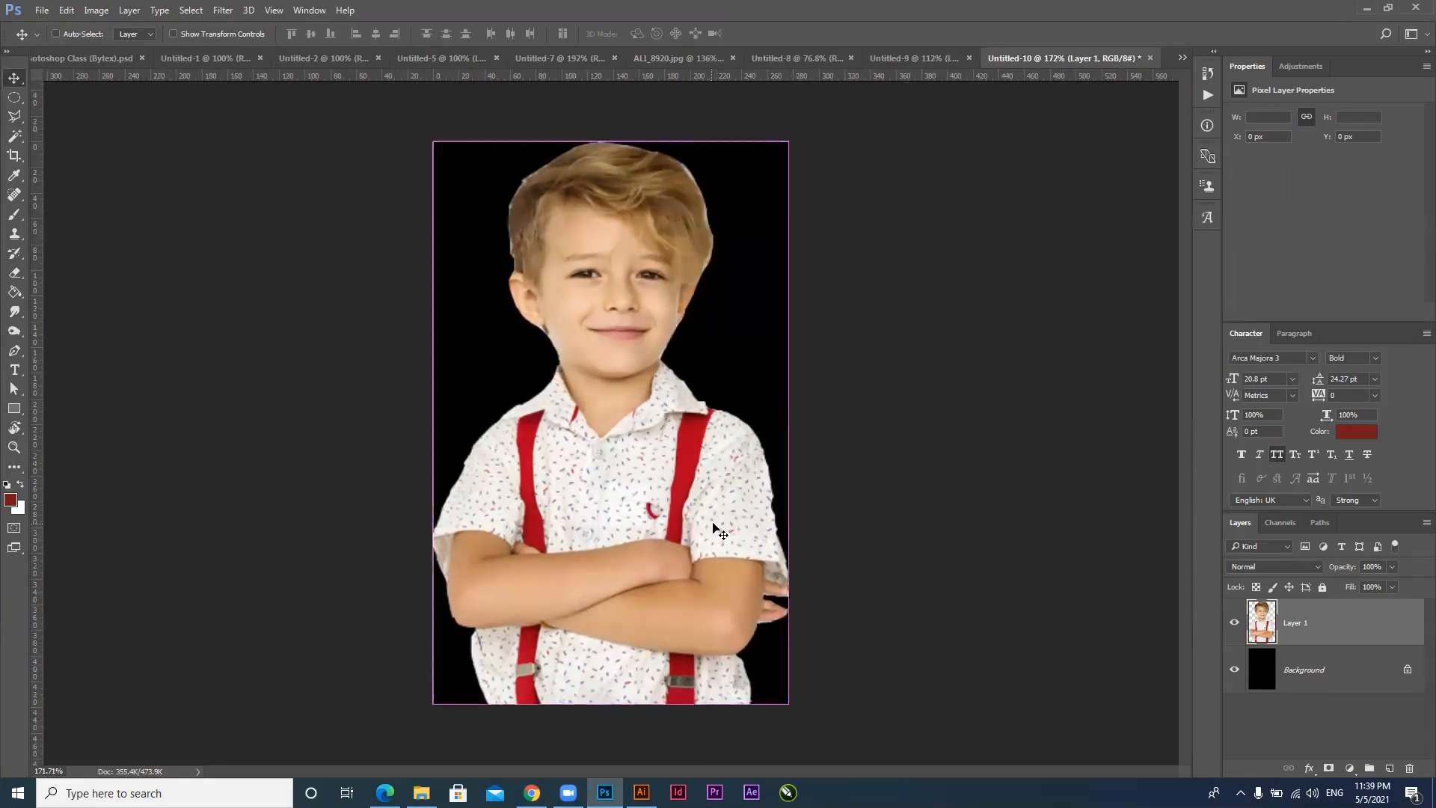
{"action": "key", "text": "ctrl+t"}
{"action": "left_click_drag", "start_coordinate": [781, 147], "coordinate": [766, 175]}
{"action": "key", "text": "Return"}
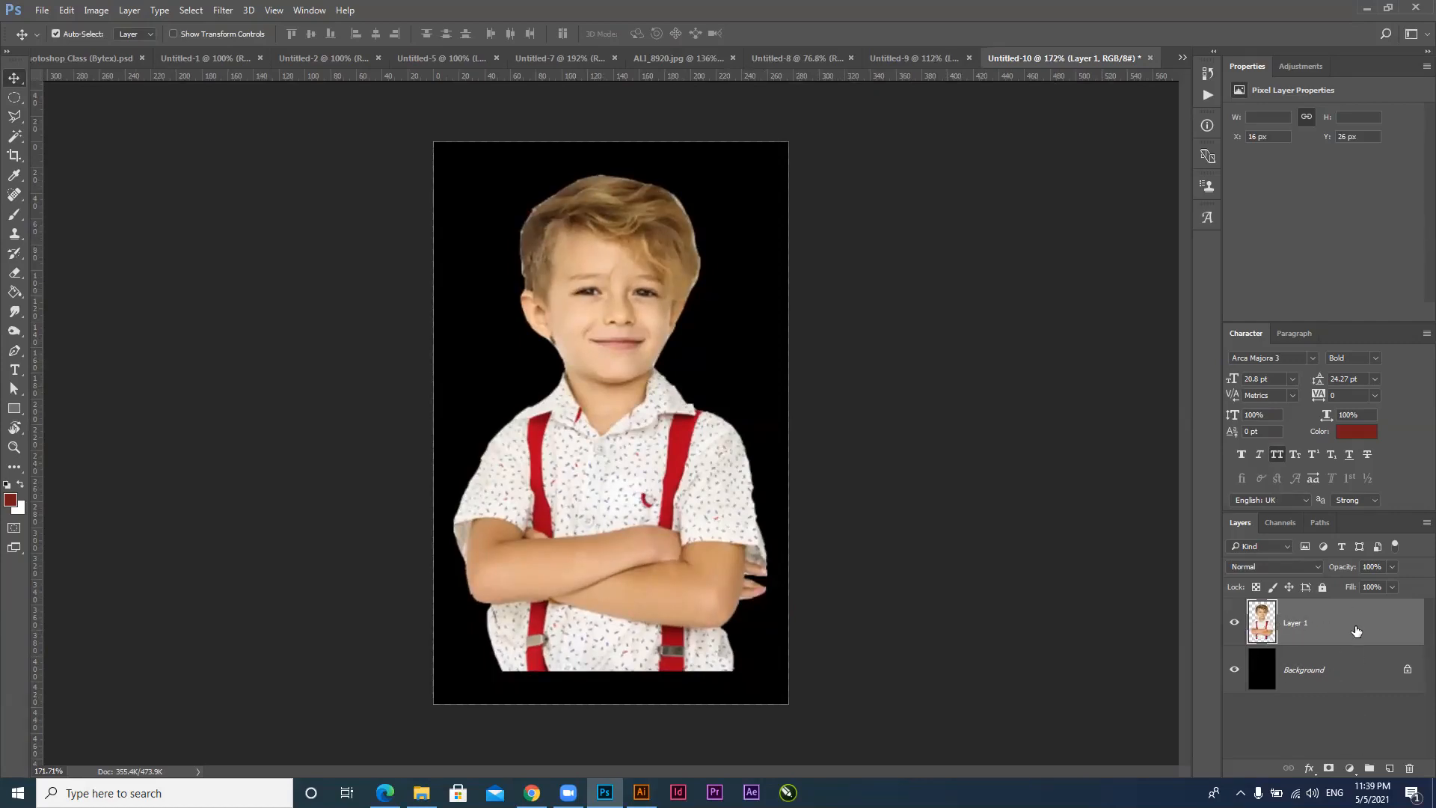
Load the pasted layer's outline as a selection, clear it, and delete the layer
{"action": "key", "text": "ctrl"}
{"action": "left_click", "coordinate": [1261, 613], "text": "ctrl"}
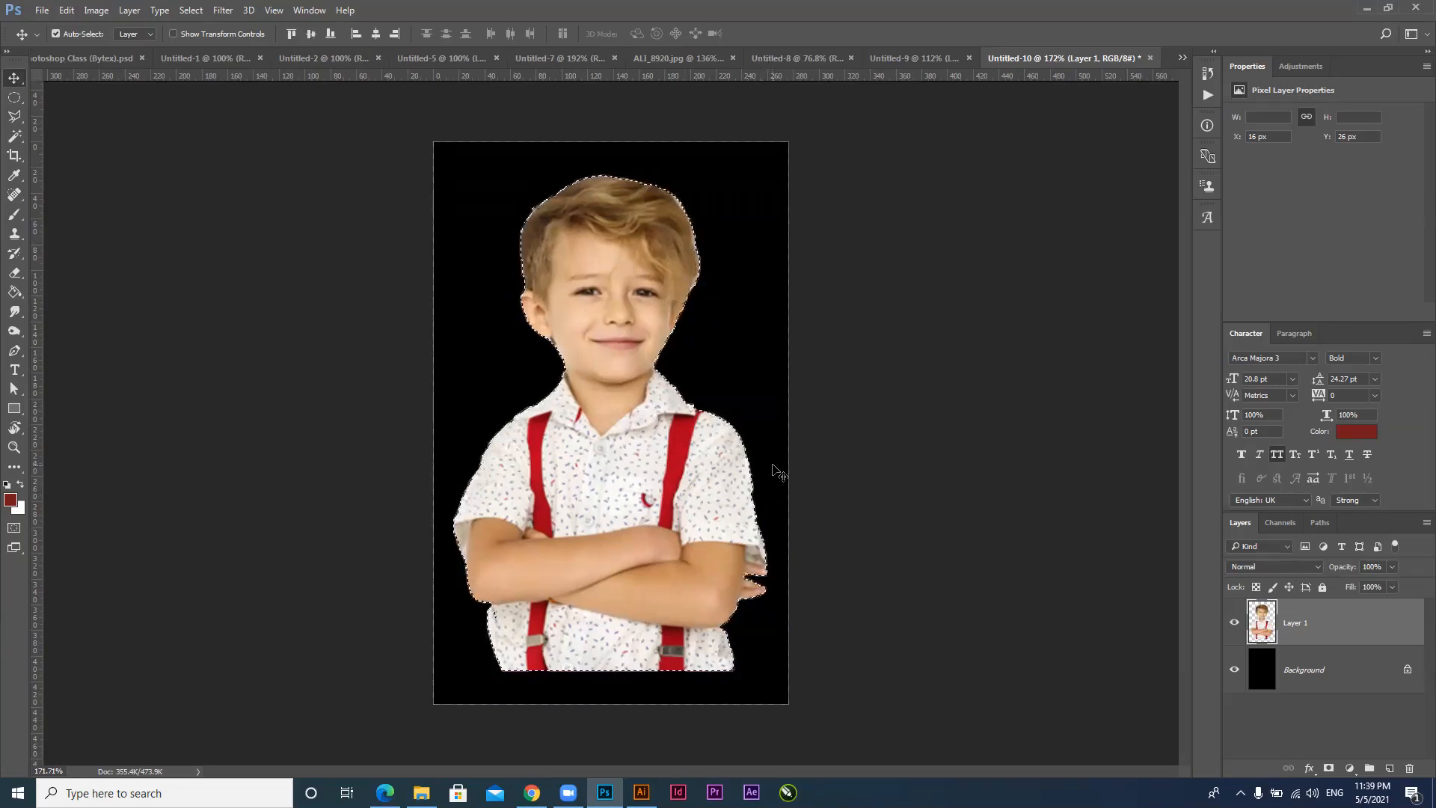
{"action": "key", "text": "ctrl+d"}
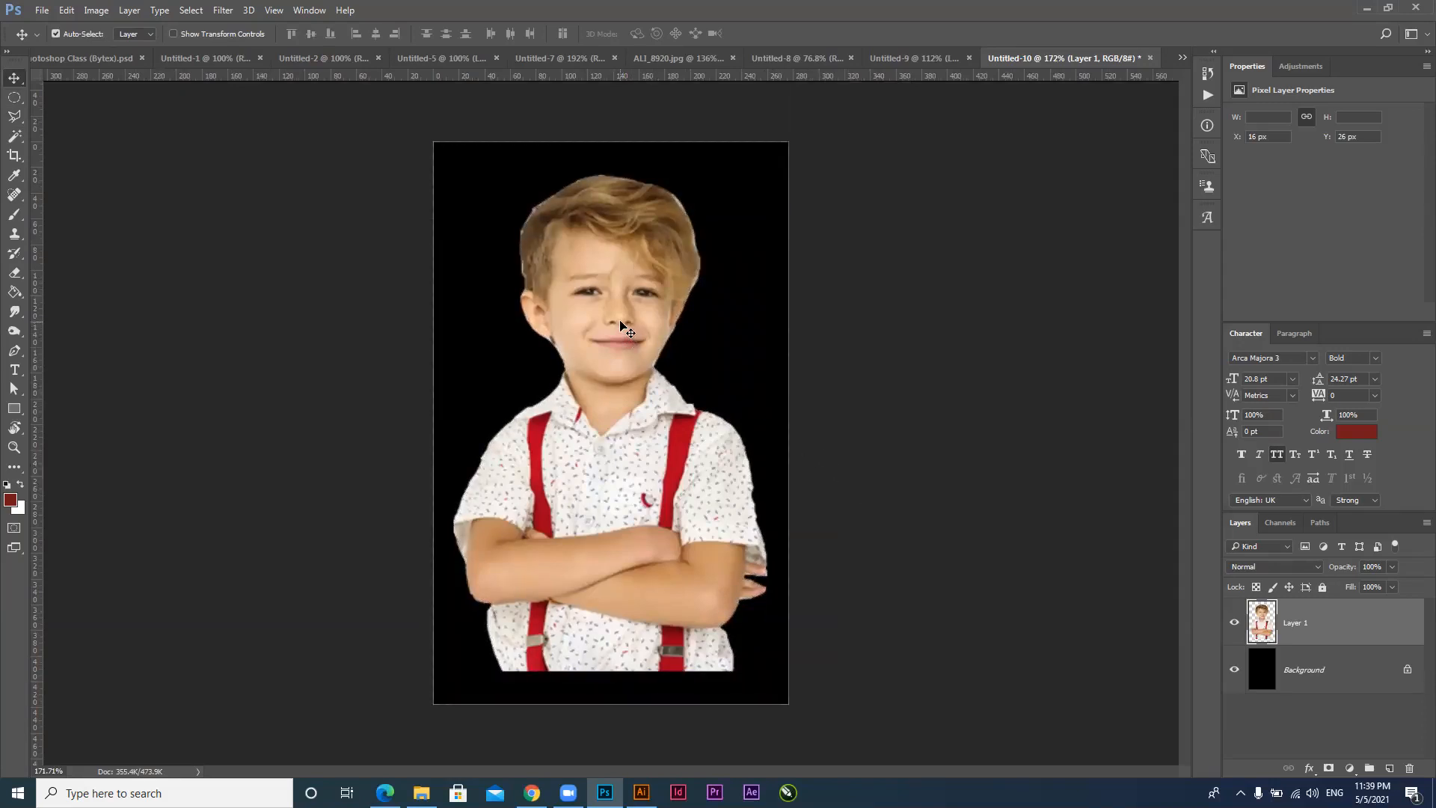
{"action": "key", "text": "Delete"}
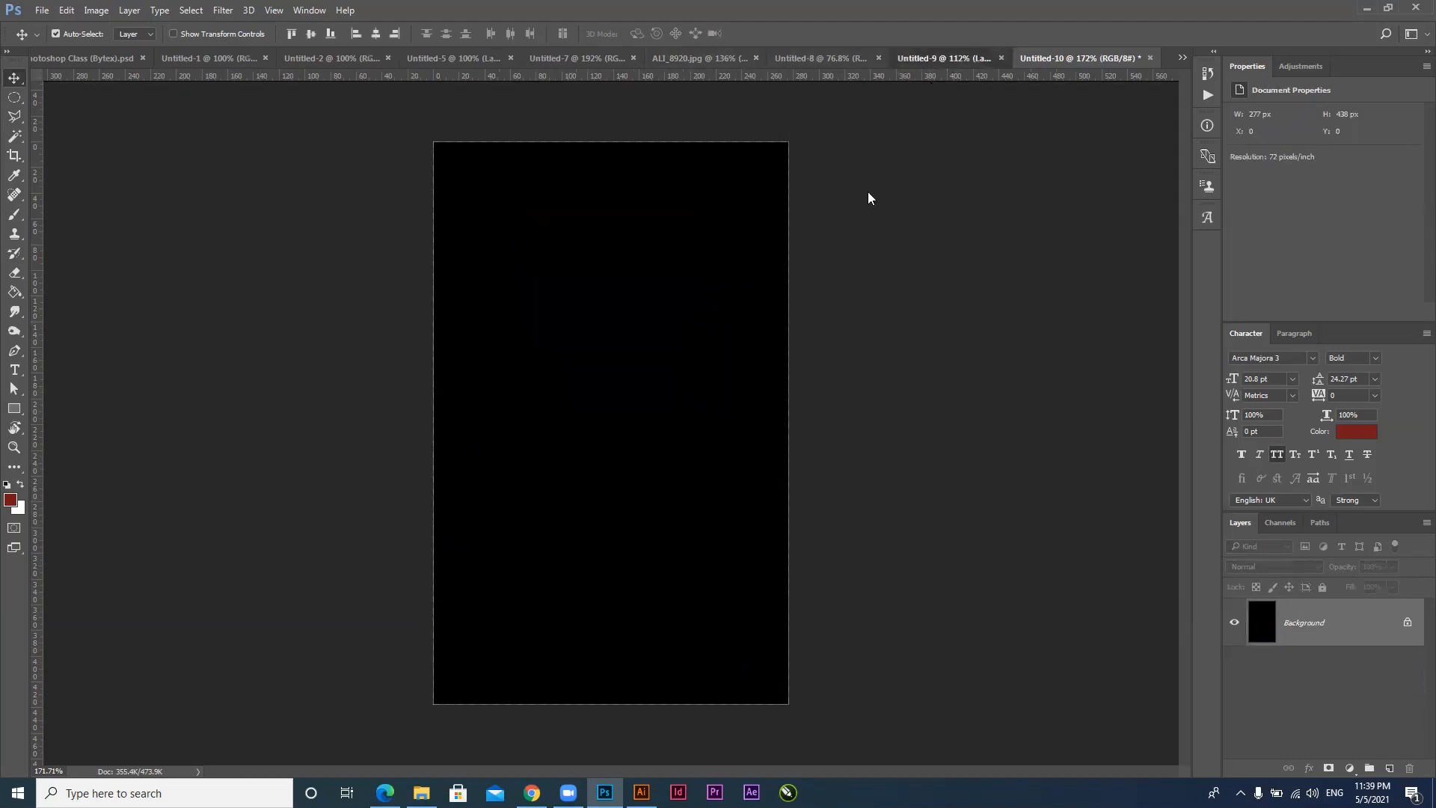
Return to the Untitled-9 document and feather the boy's selection with a radius of 2 pixels
{"action": "key", "text": "ctrl+shift+Tab"}
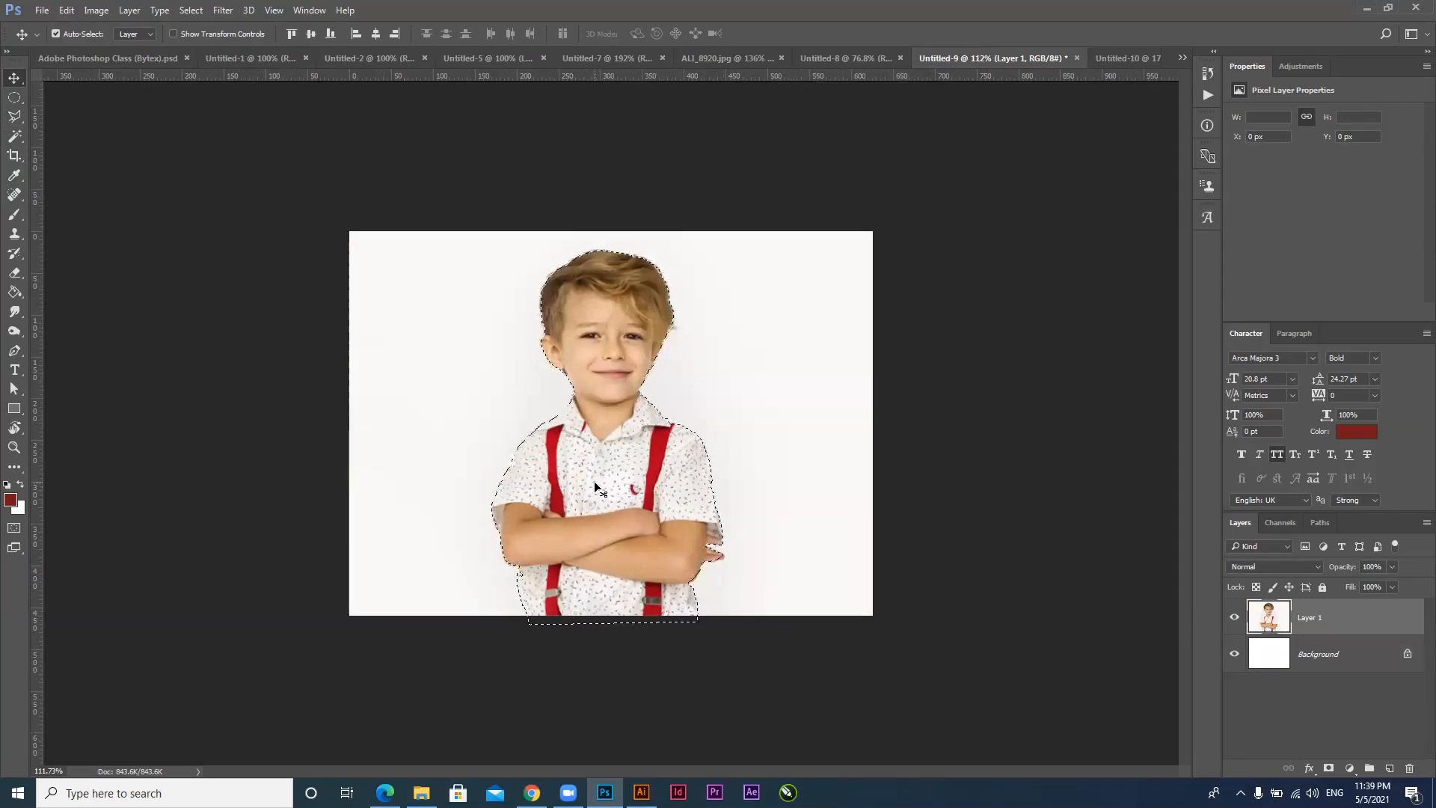
{"action": "left_click", "coordinate": [13, 98]}
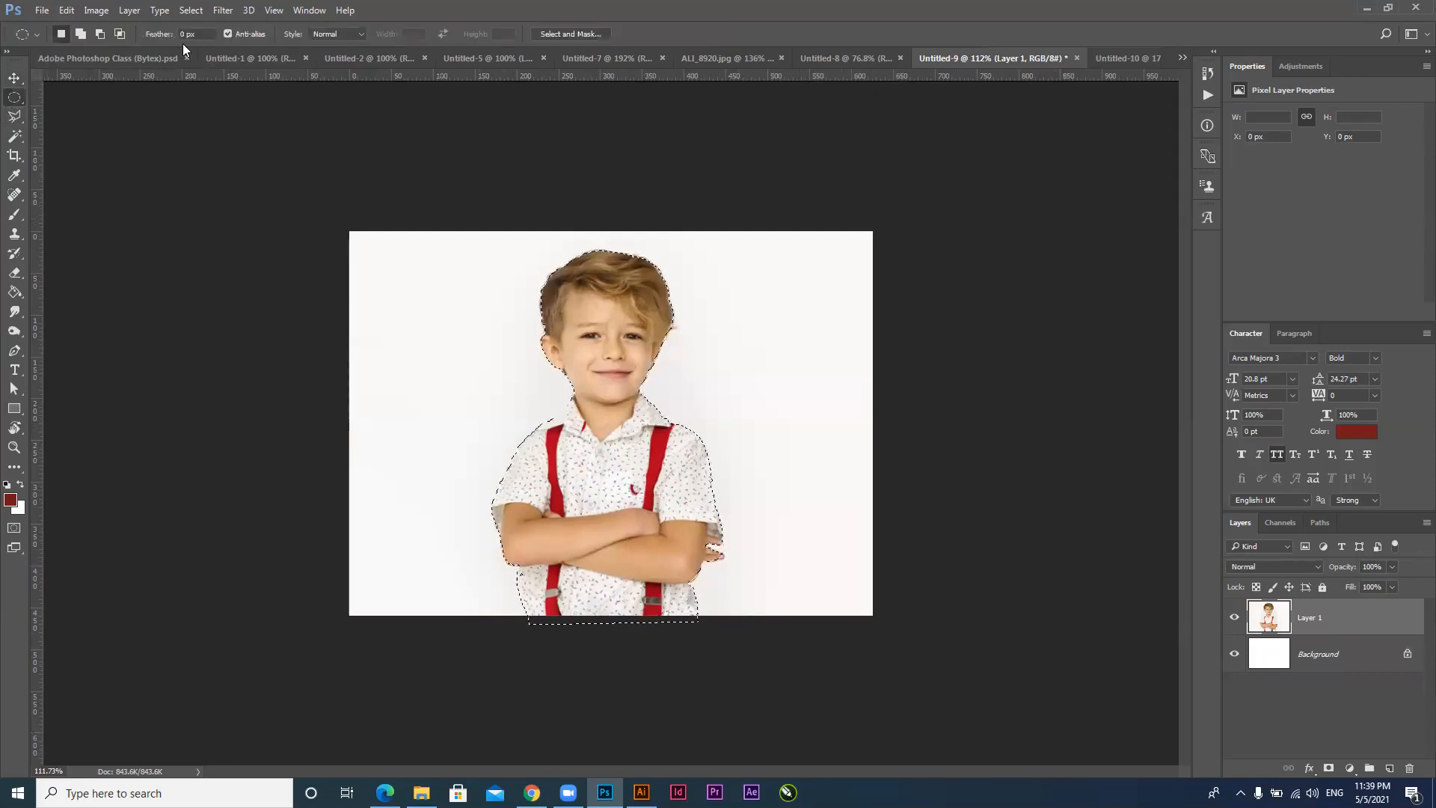
{"action": "left_click", "coordinate": [12, 78]}
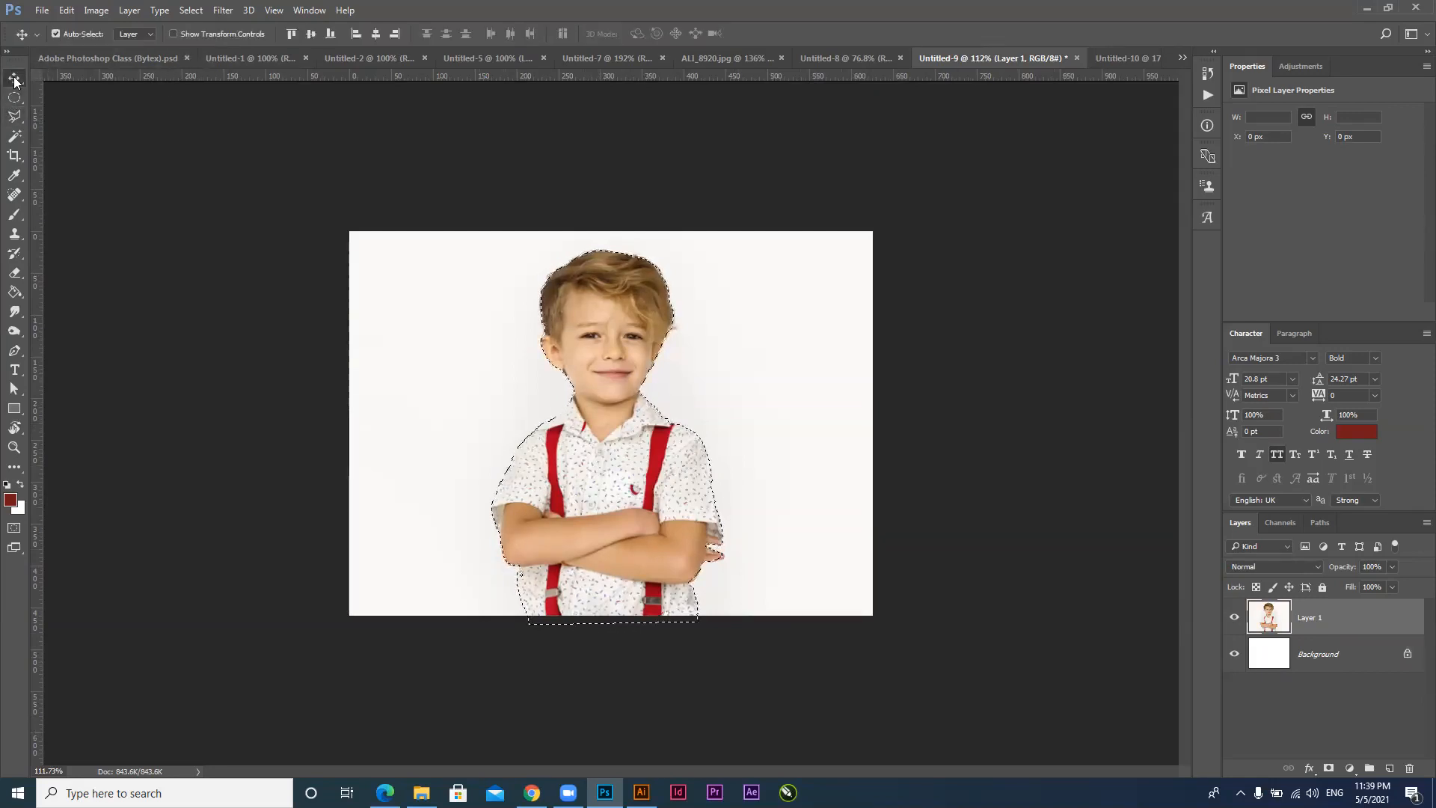
{"action": "left_click", "coordinate": [190, 10]}
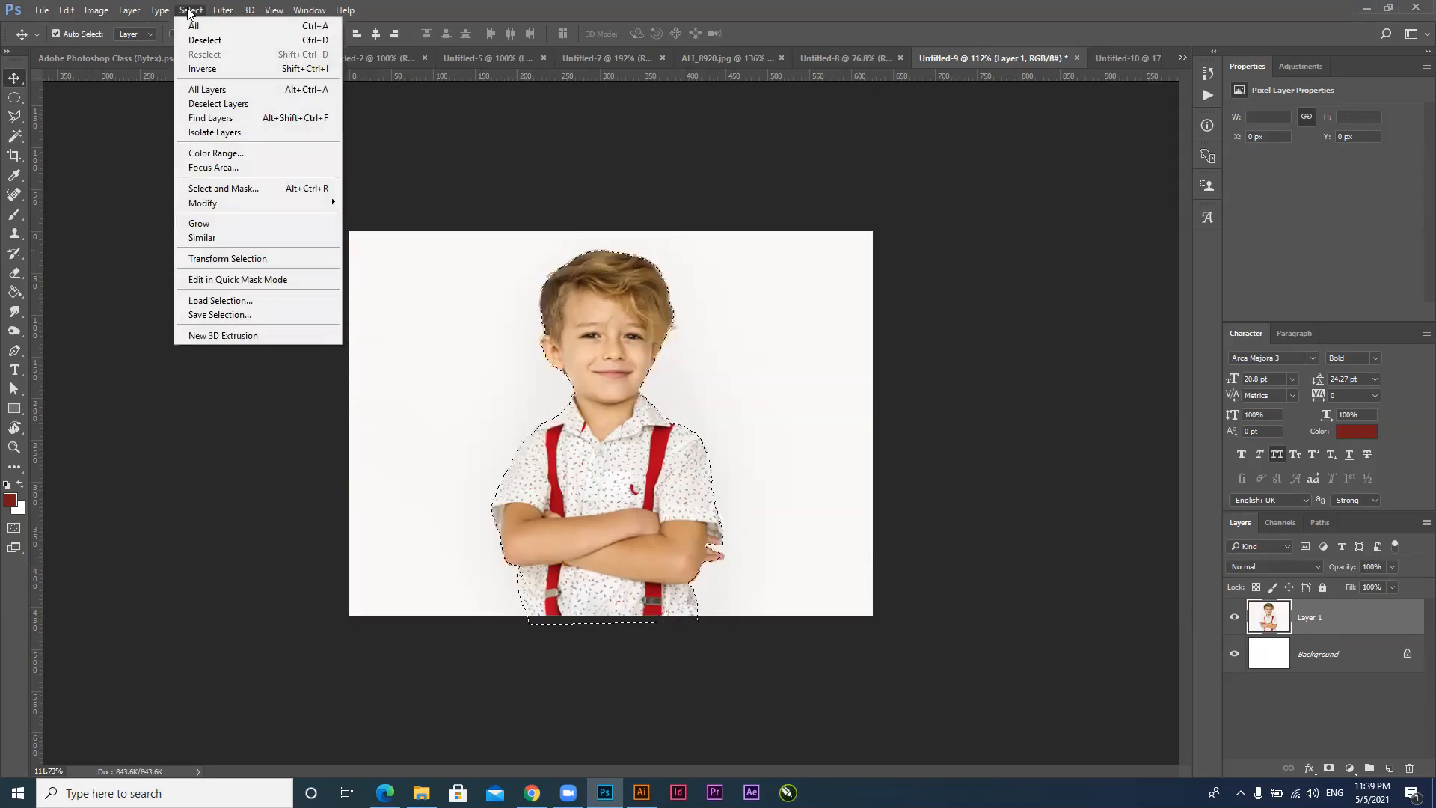
{"action": "mouse_move", "coordinate": [251, 202]}
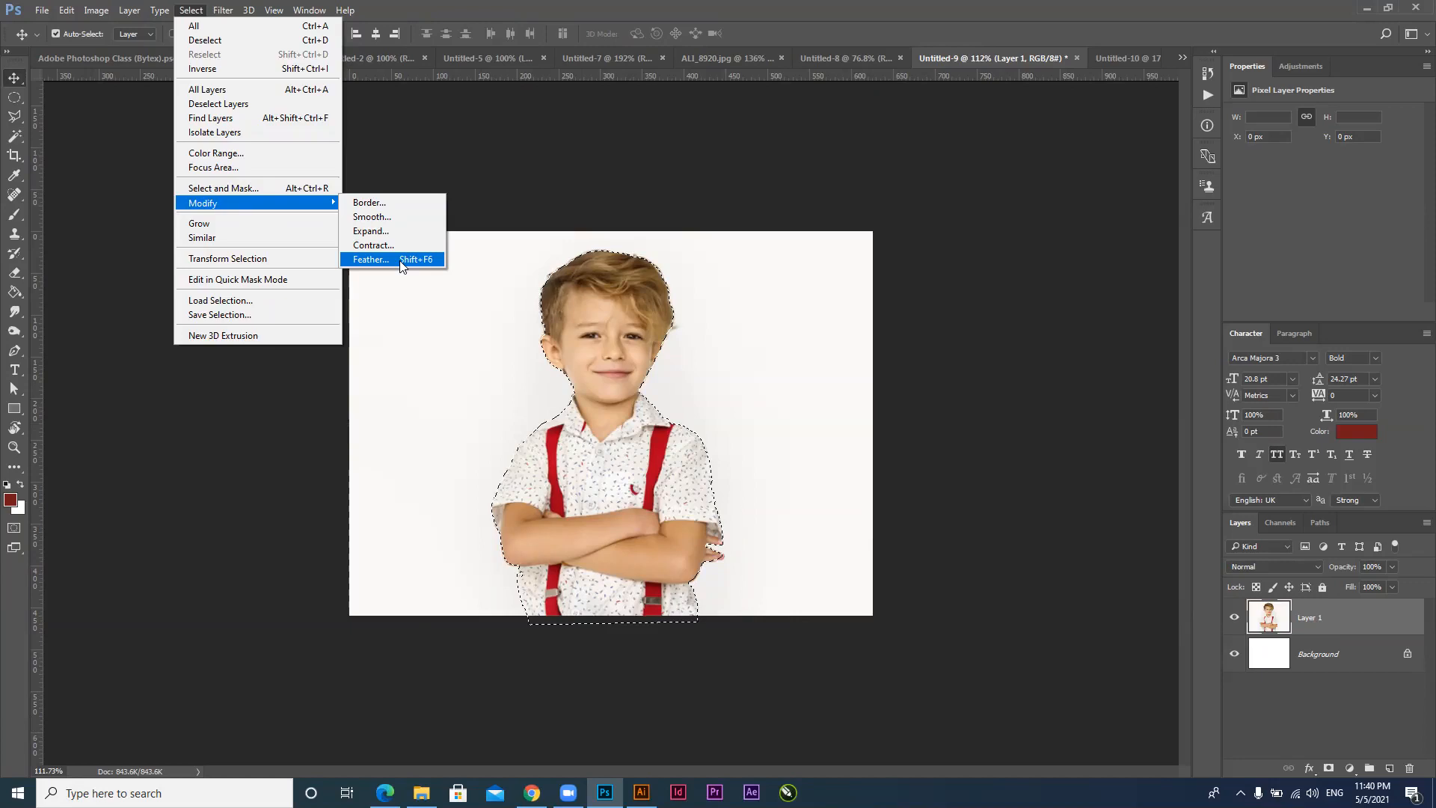
{"action": "left_click", "coordinate": [369, 259]}
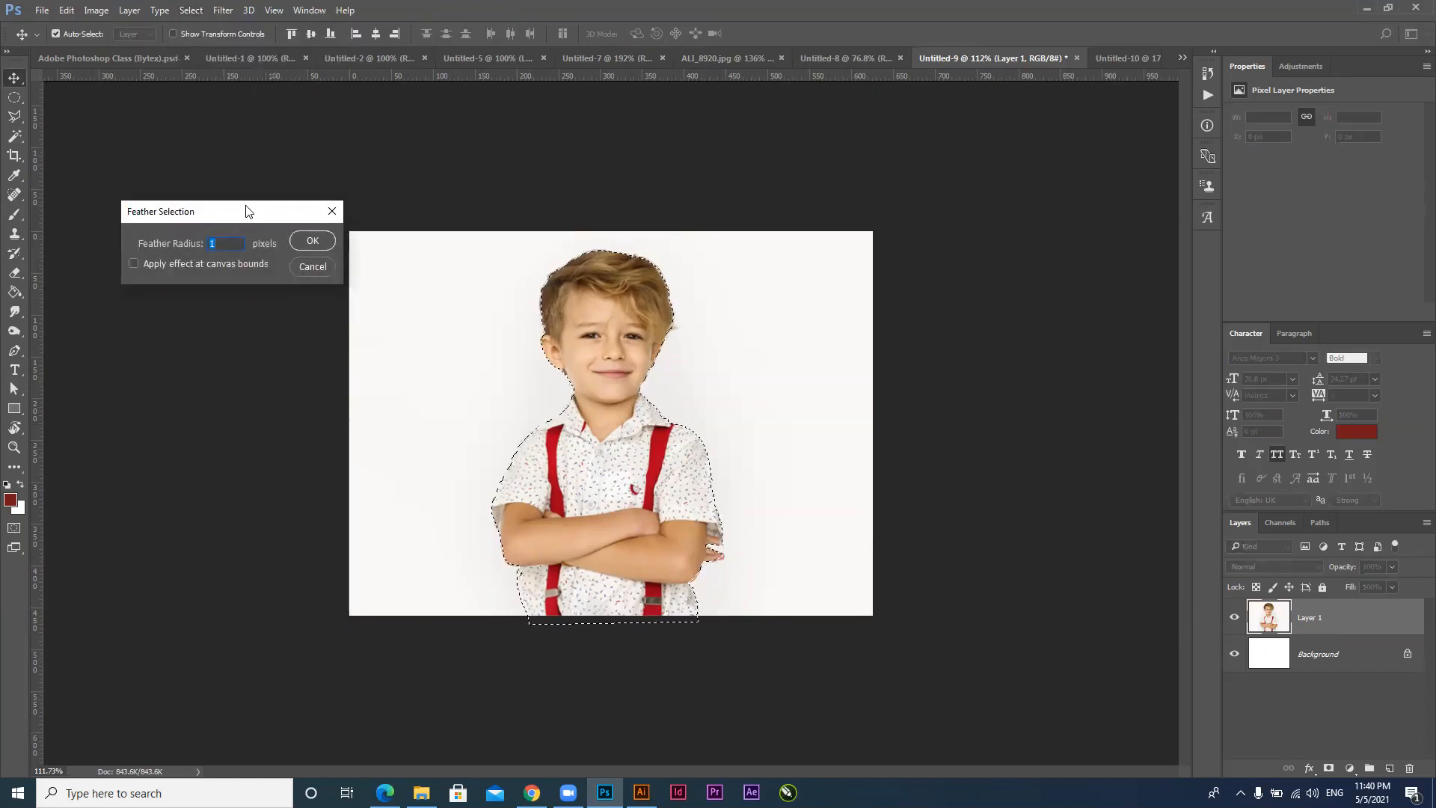
{"action": "left_click_drag", "start_coordinate": [252, 212], "coordinate": [951, 180]}
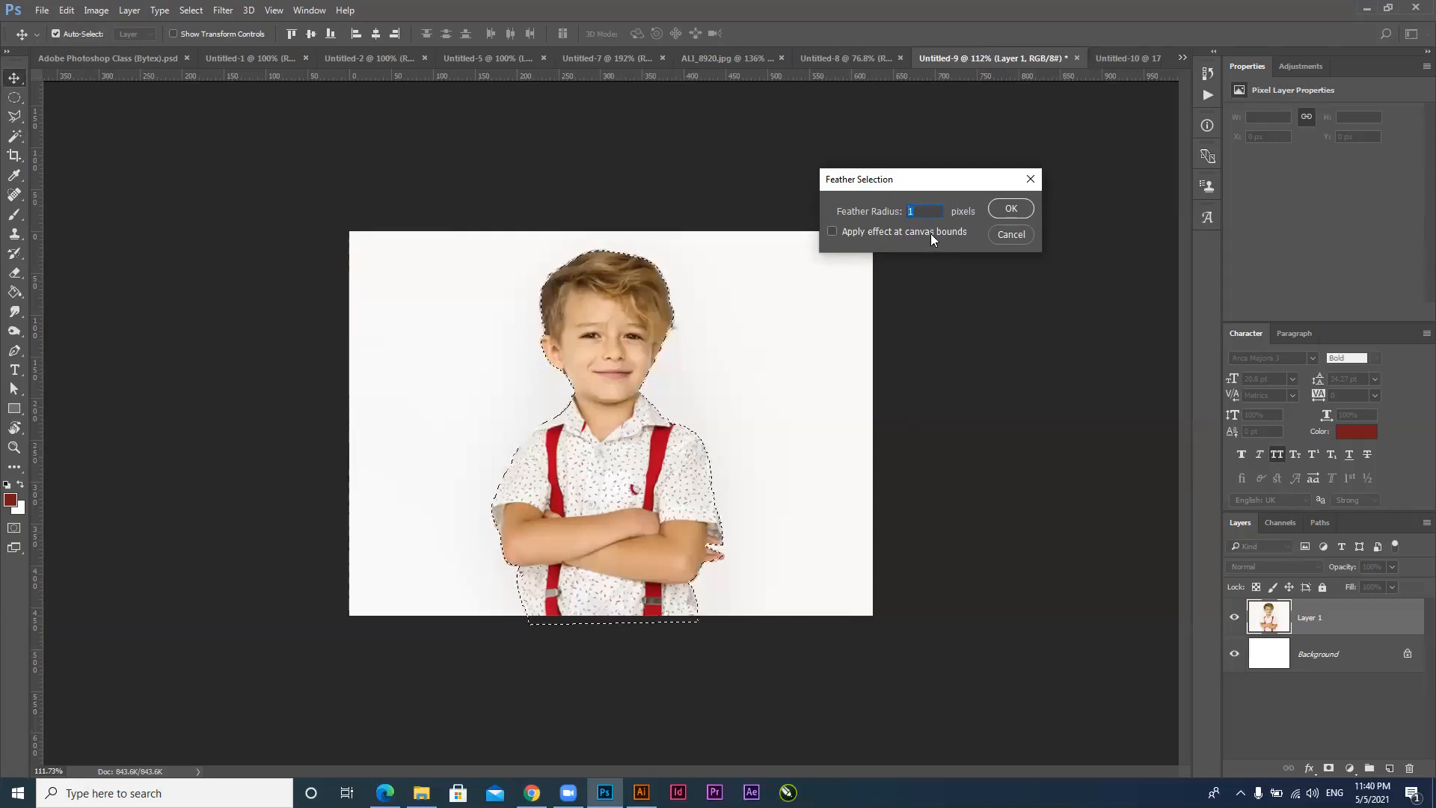
{"action": "type", "text": "2"}
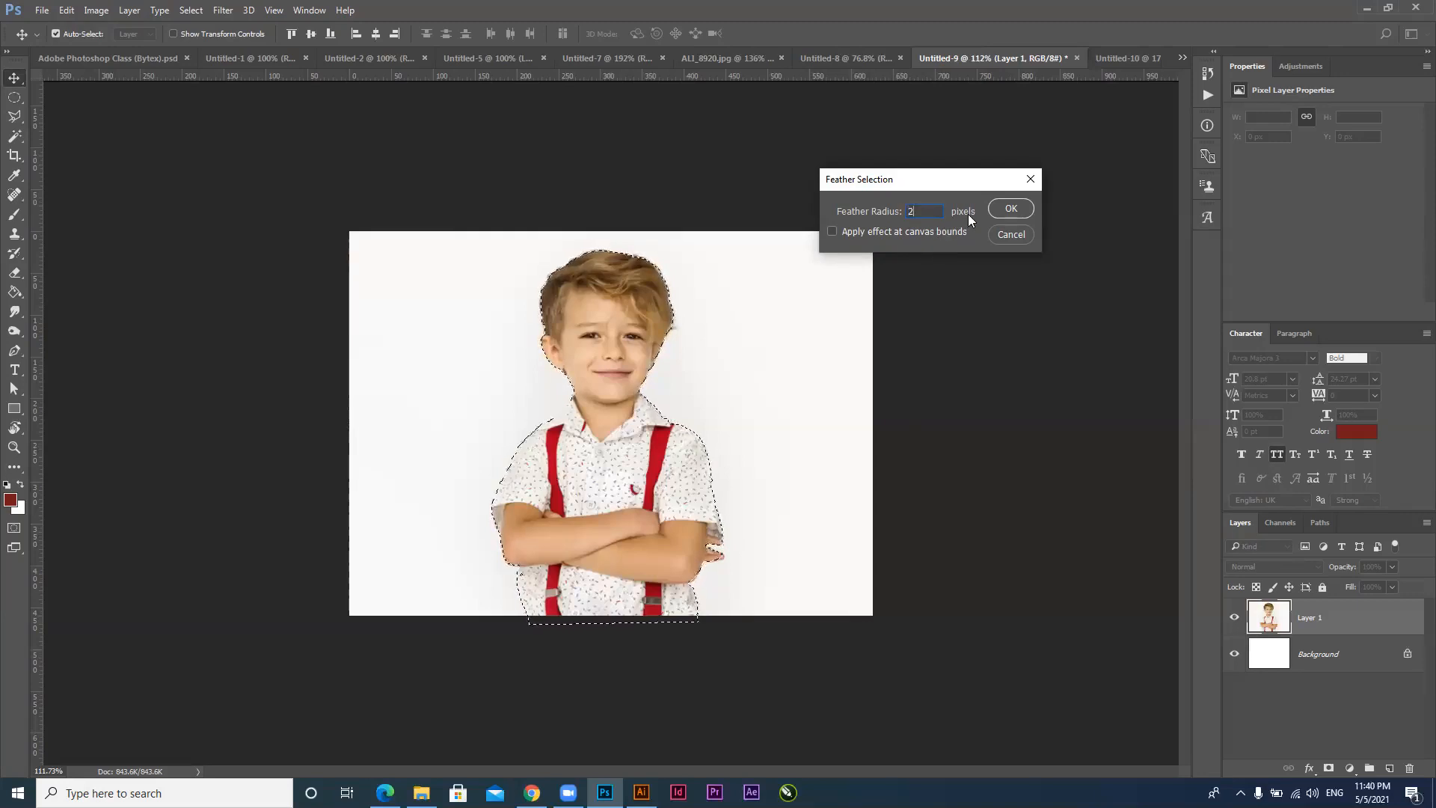
{"action": "left_click", "coordinate": [1009, 210]}
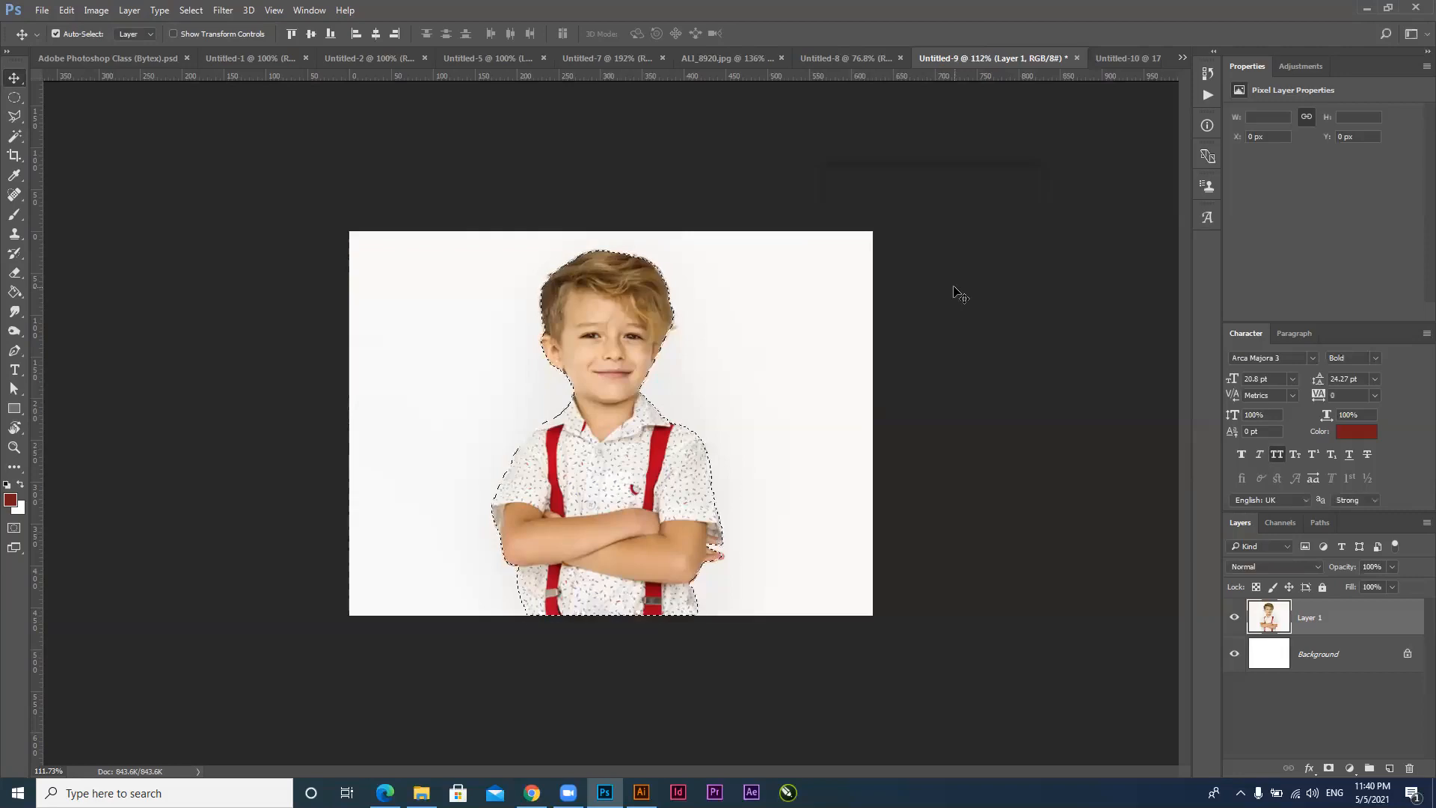
Paste the feathered boy into the Untitled-10 document and scale the cutout down to about 79% with Free Transform
{"action": "left_click", "coordinate": [1115, 59]}
{"action": "key", "text": "ctrl+v"}
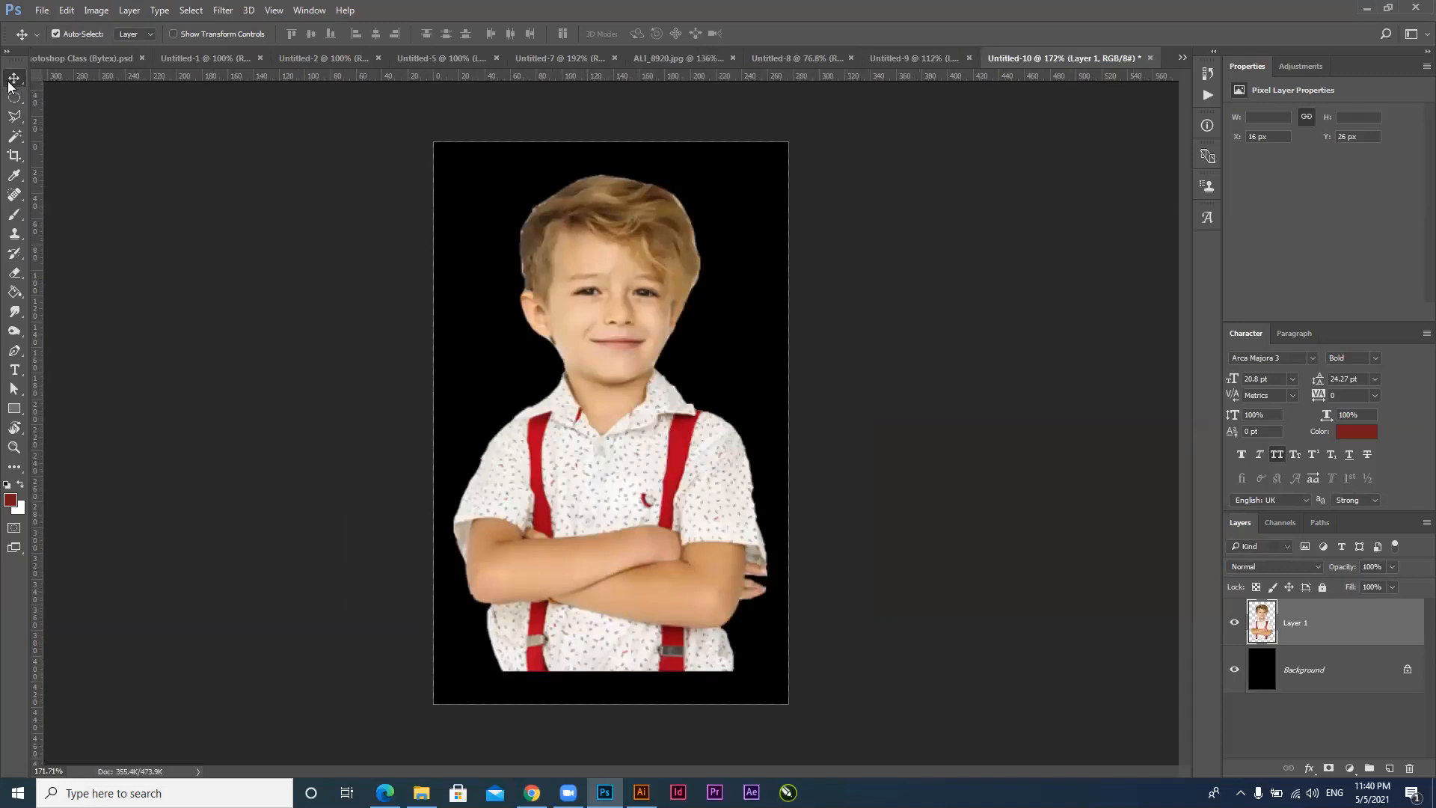
{"action": "key", "text": "ctrl"}
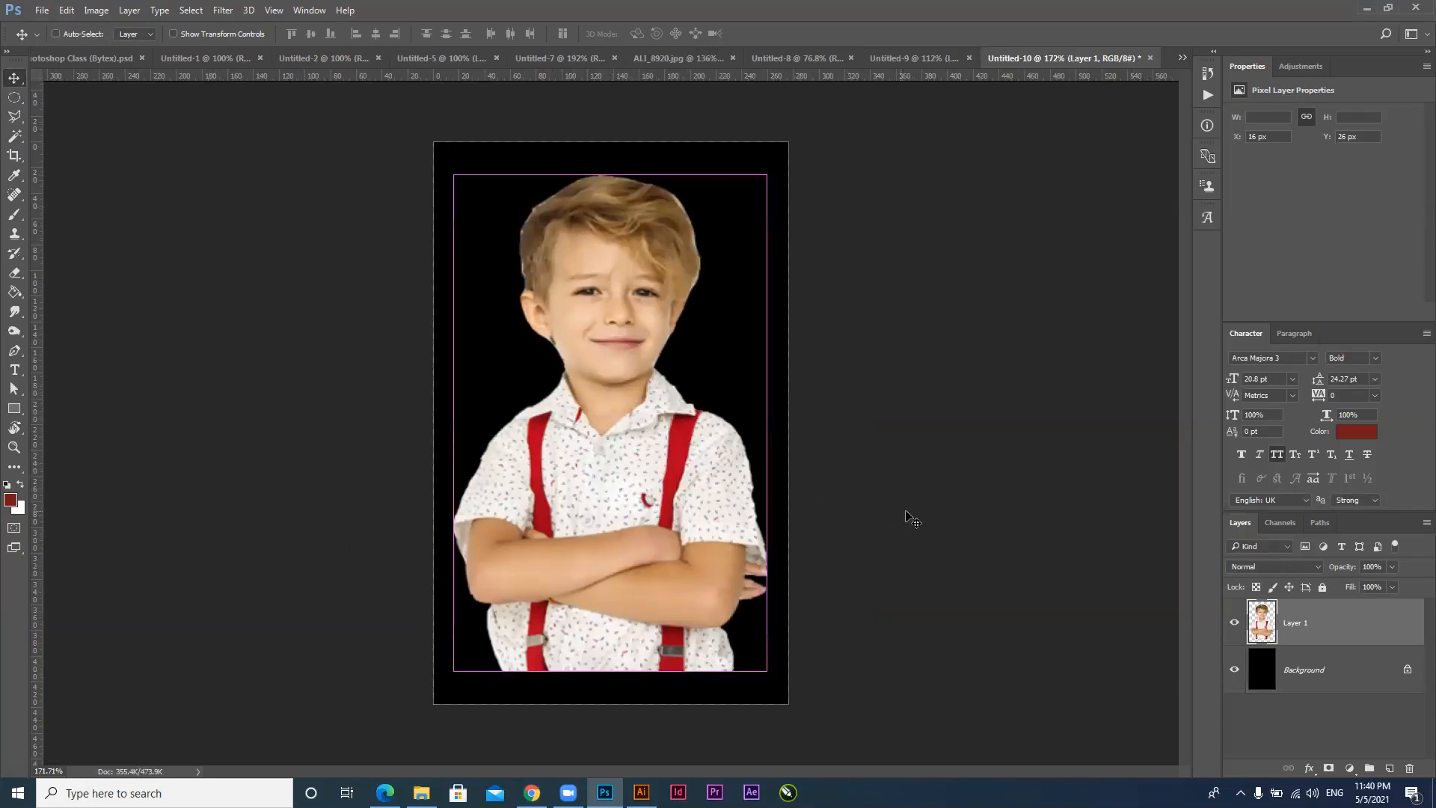
{"action": "key", "text": "ctrl+v"}
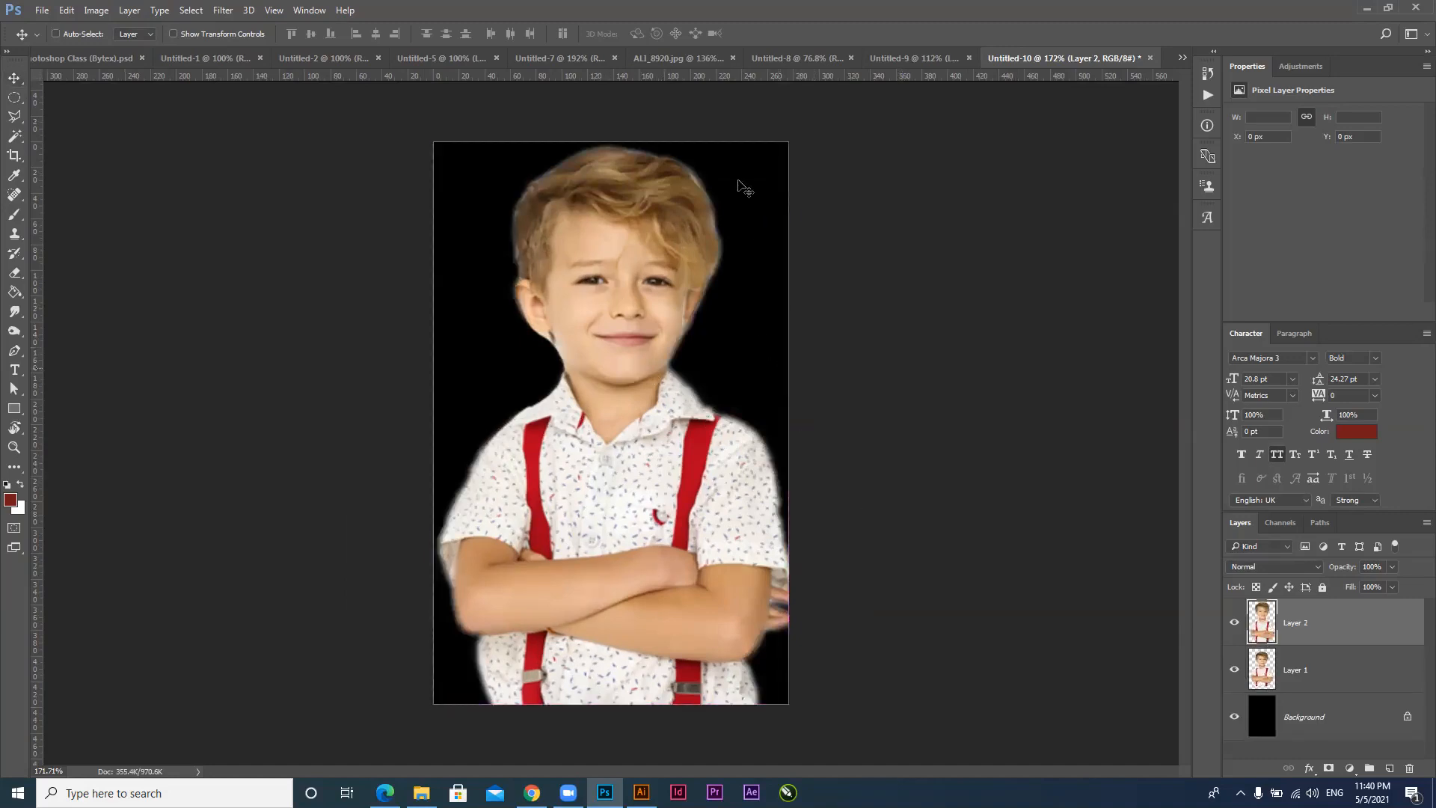
{"action": "key", "text": "ctrl+t"}
{"action": "left_click_drag", "start_coordinate": [802, 138], "coordinate": [763, 200]}
{"action": "key", "text": "Return"}
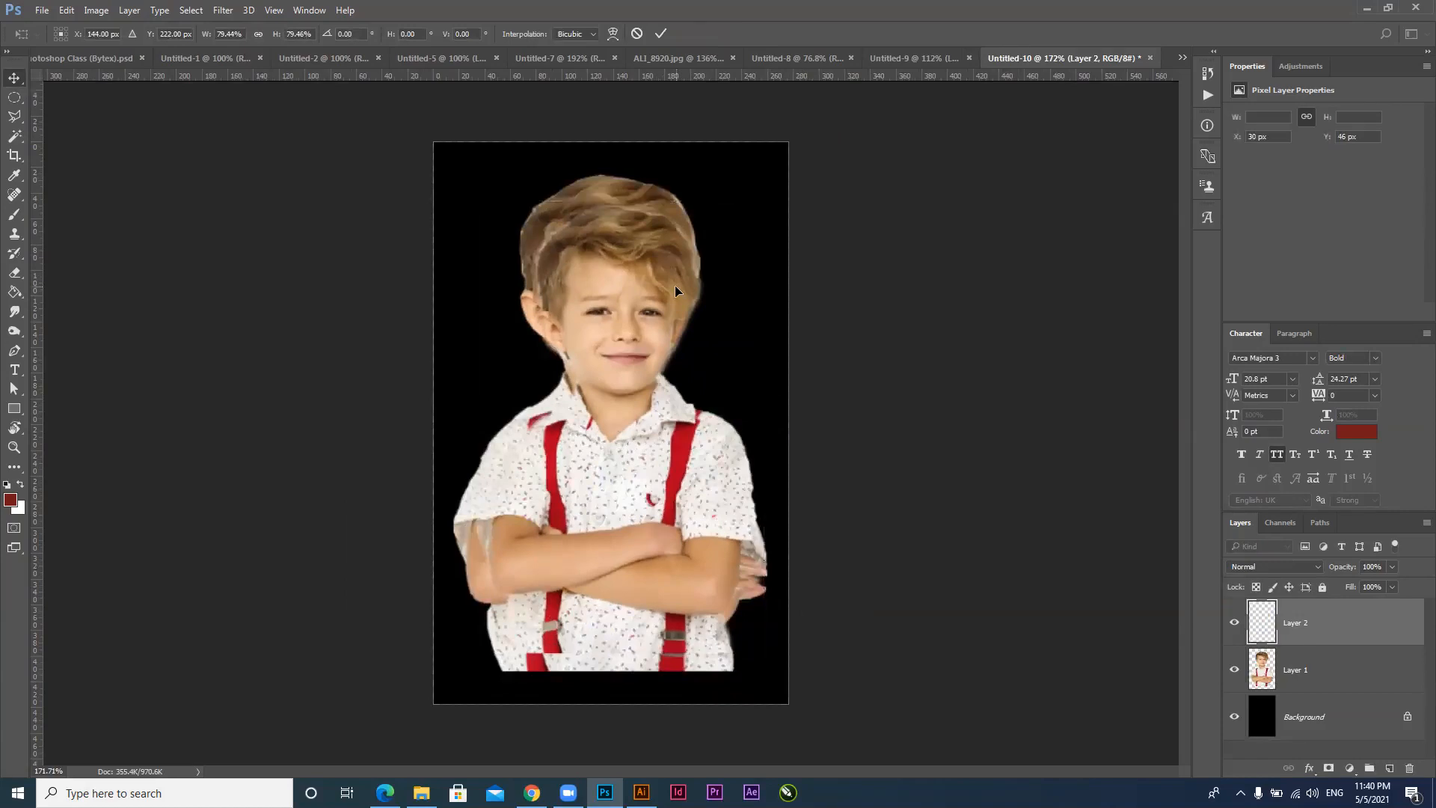
Arrange the two boy cutouts side by side for comparison, scaling down the unfeathered copy on Layer 1
{"action": "left_click_drag", "start_coordinate": [639, 293], "coordinate": [765, 293]}
{"action": "left_click_drag", "start_coordinate": [566, 288], "coordinate": [501, 314]}
{"action": "key", "text": "ctrl+t"}
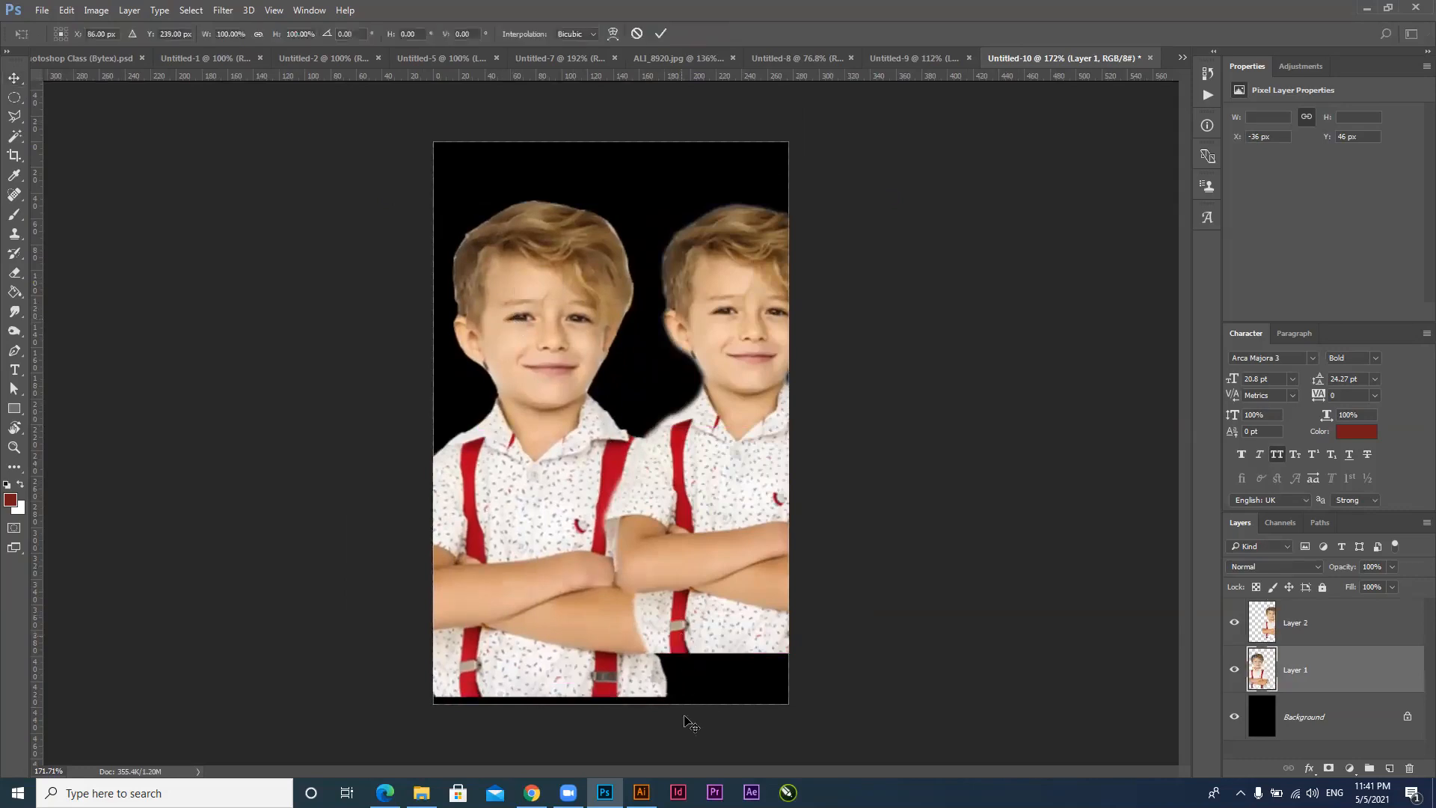
{"action": "left_click_drag", "start_coordinate": [699, 696], "coordinate": [561, 618]}
{"action": "left_click_drag", "start_coordinate": [500, 515], "coordinate": [527, 570]}
{"action": "key", "text": "Return"}
{"action": "left_click_drag", "start_coordinate": [690, 383], "coordinate": [641, 409]}
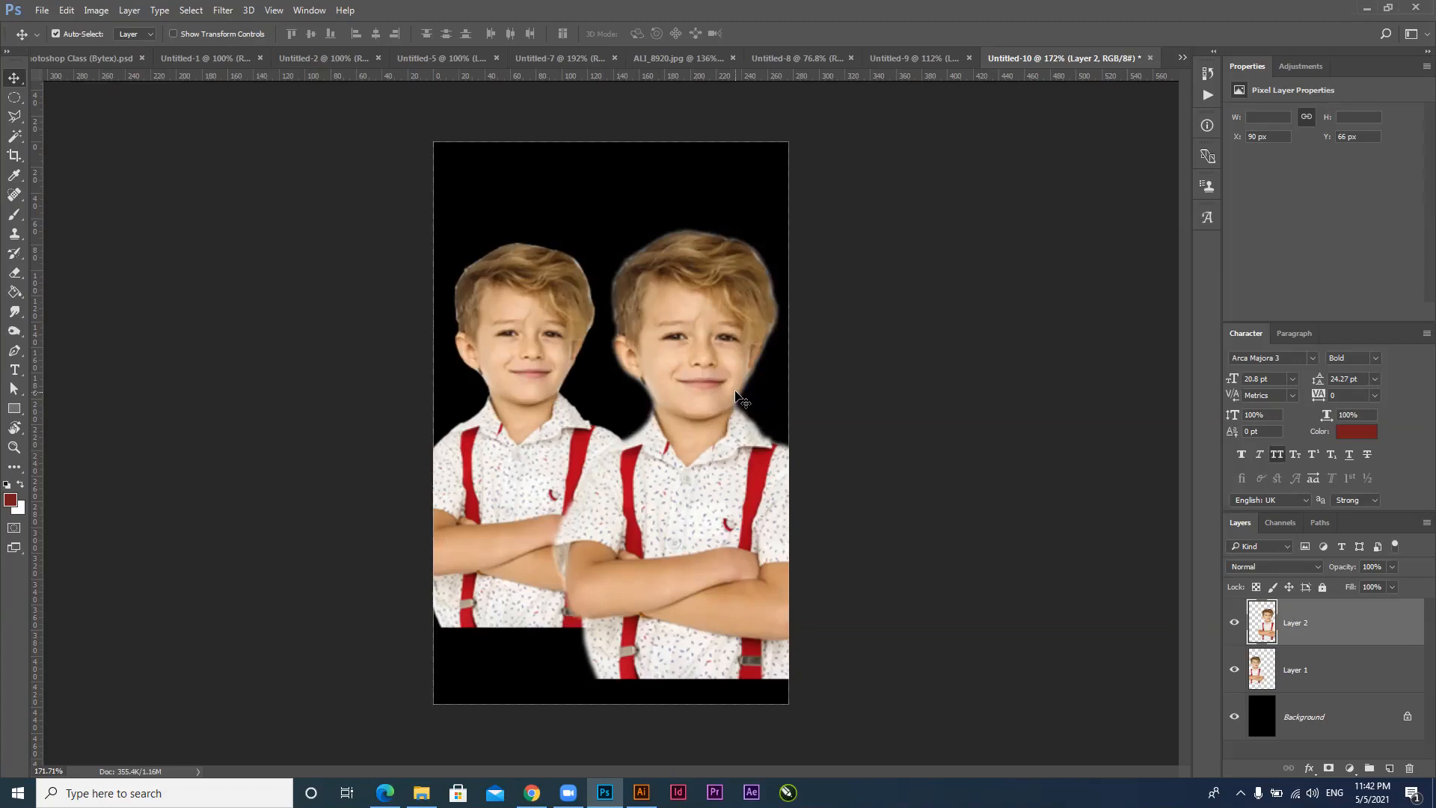
Delete the unfeathered boy's layer and move the feathered cutout to the middle of the black canvas
{"action": "left_click", "coordinate": [521, 296]}
{"action": "key", "text": "ctrl+e"}
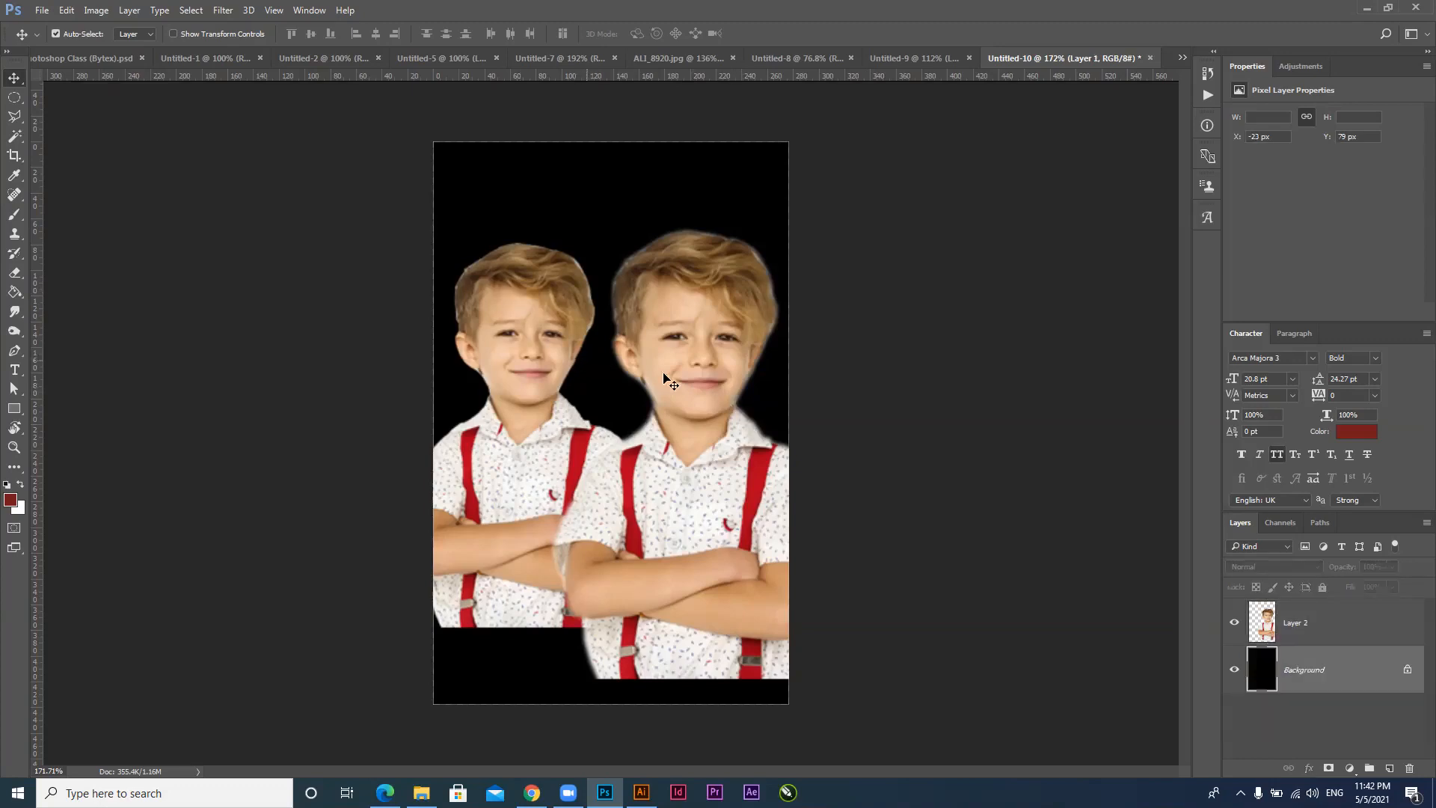
{"action": "left_click_drag", "start_coordinate": [703, 415], "coordinate": [624, 400]}
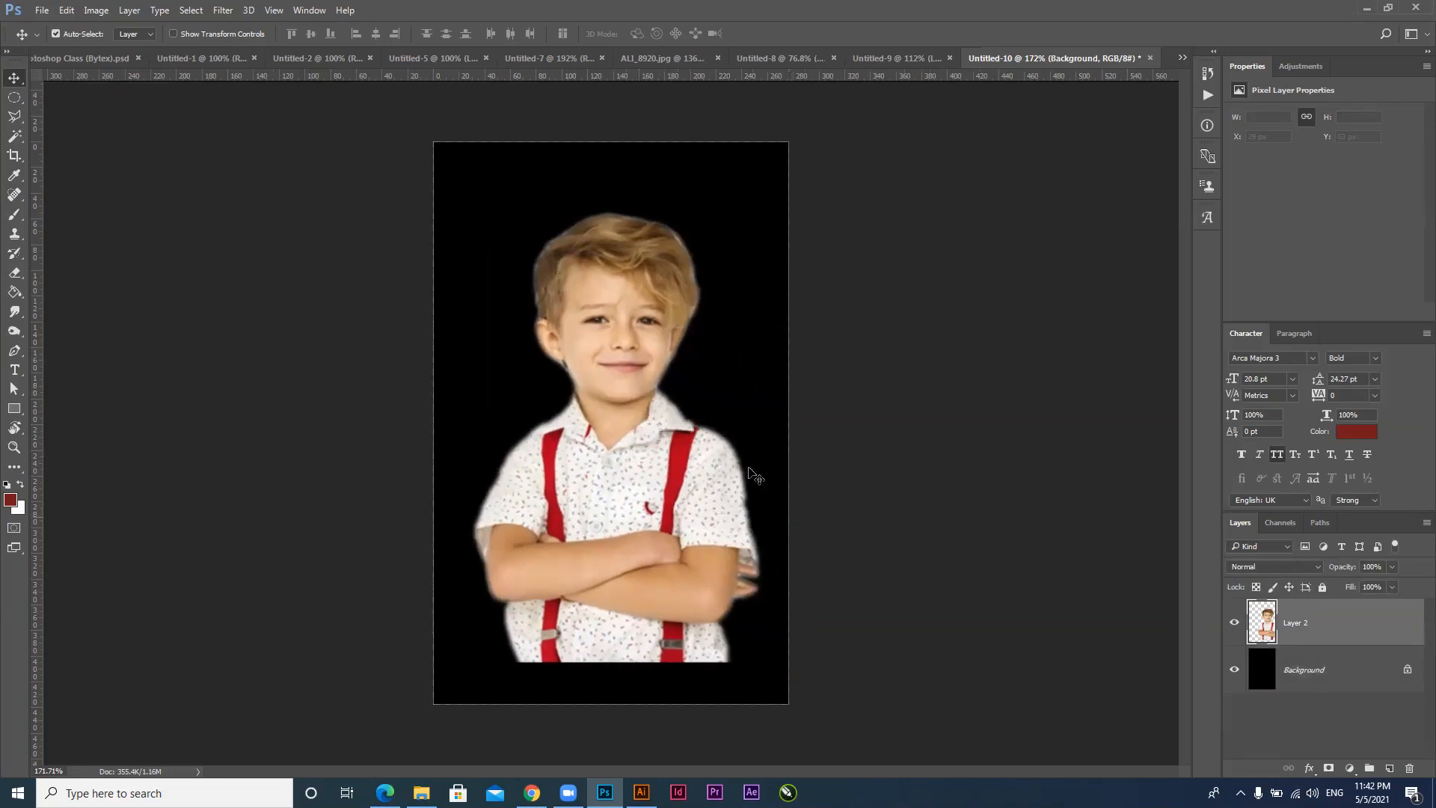
Load the outline of the boy on Layer 2 as a selection and invert it
{"action": "scroll", "coordinate": [793, 374], "scroll_direction": "up", "scroll_amount": 6}
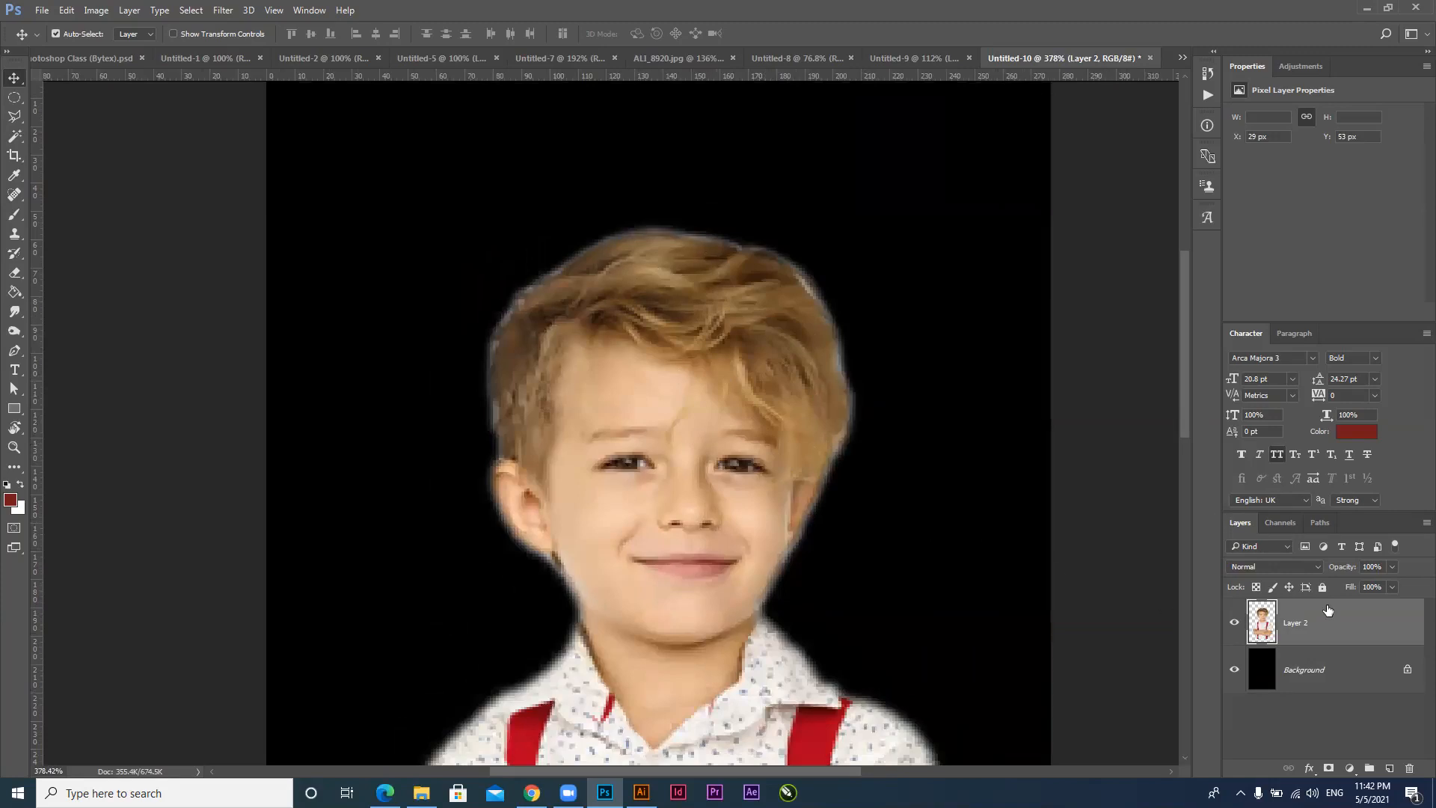
{"action": "key", "text": "ctrl"}
{"action": "left_click", "coordinate": [1266, 627], "text": "ctrl"}
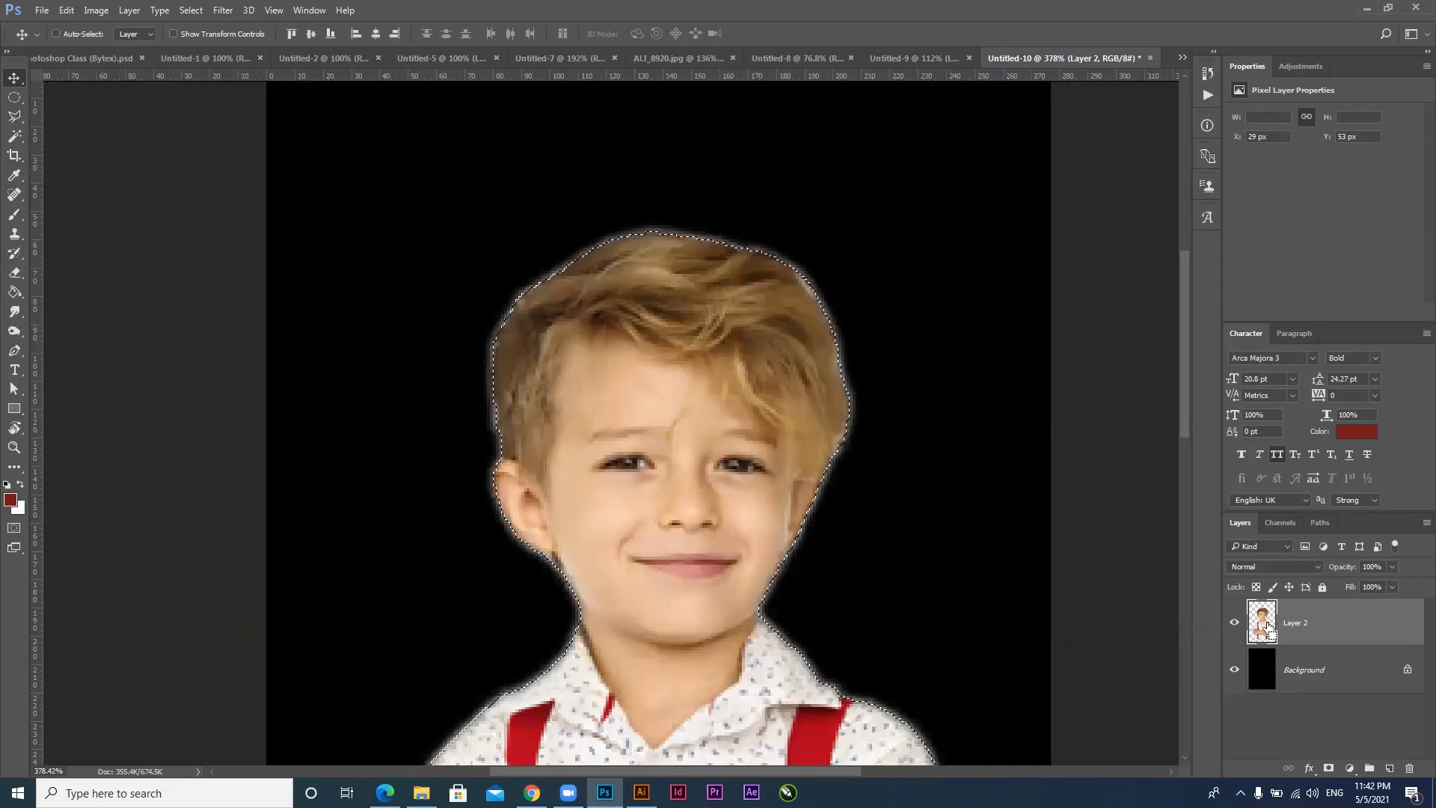
{"action": "left_click_drag", "start_coordinate": [937, 564], "coordinate": [867, 551]}
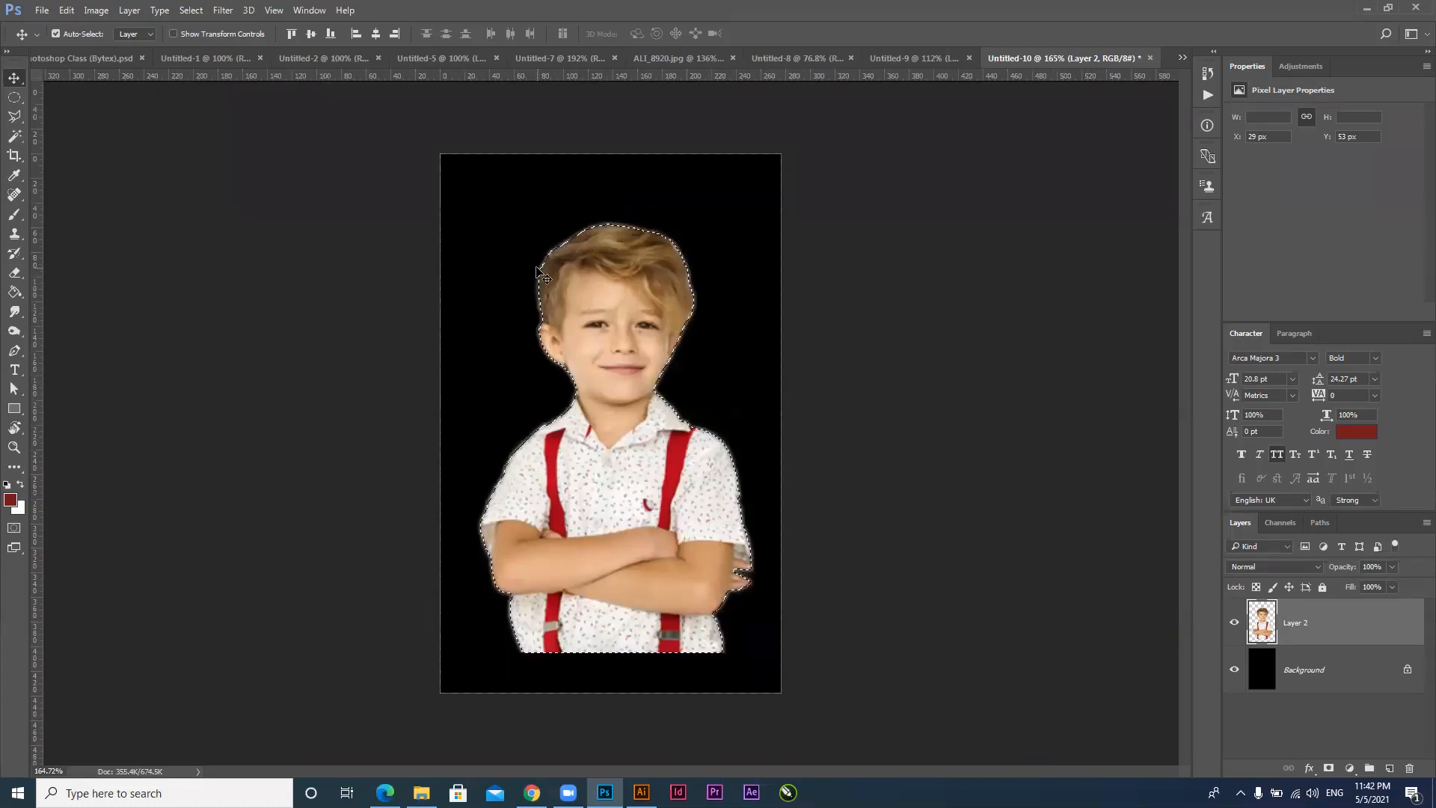
{"action": "right_click", "coordinate": [576, 295]}
{"action": "left_click", "coordinate": [573, 273]}
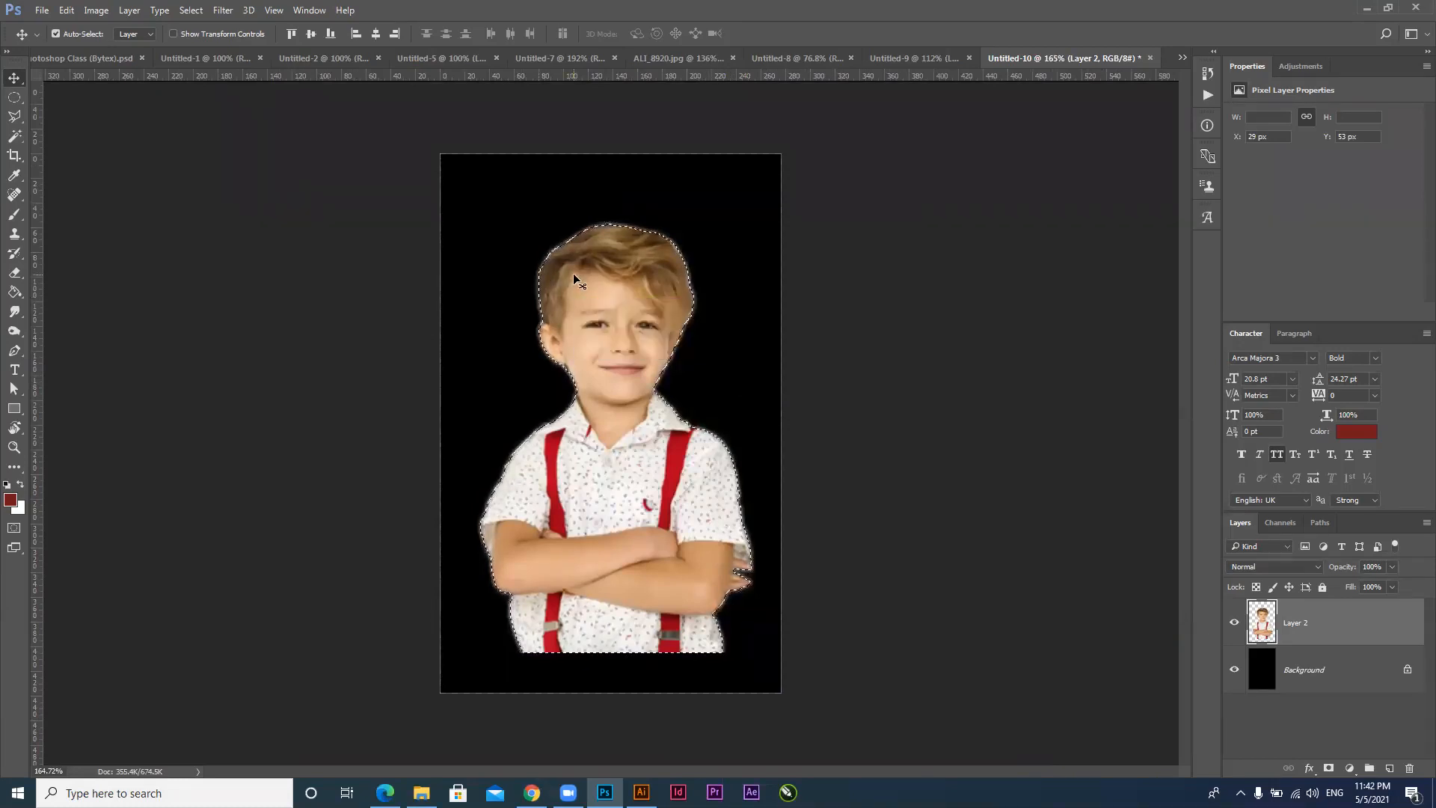
{"action": "left_click", "coordinate": [191, 10]}
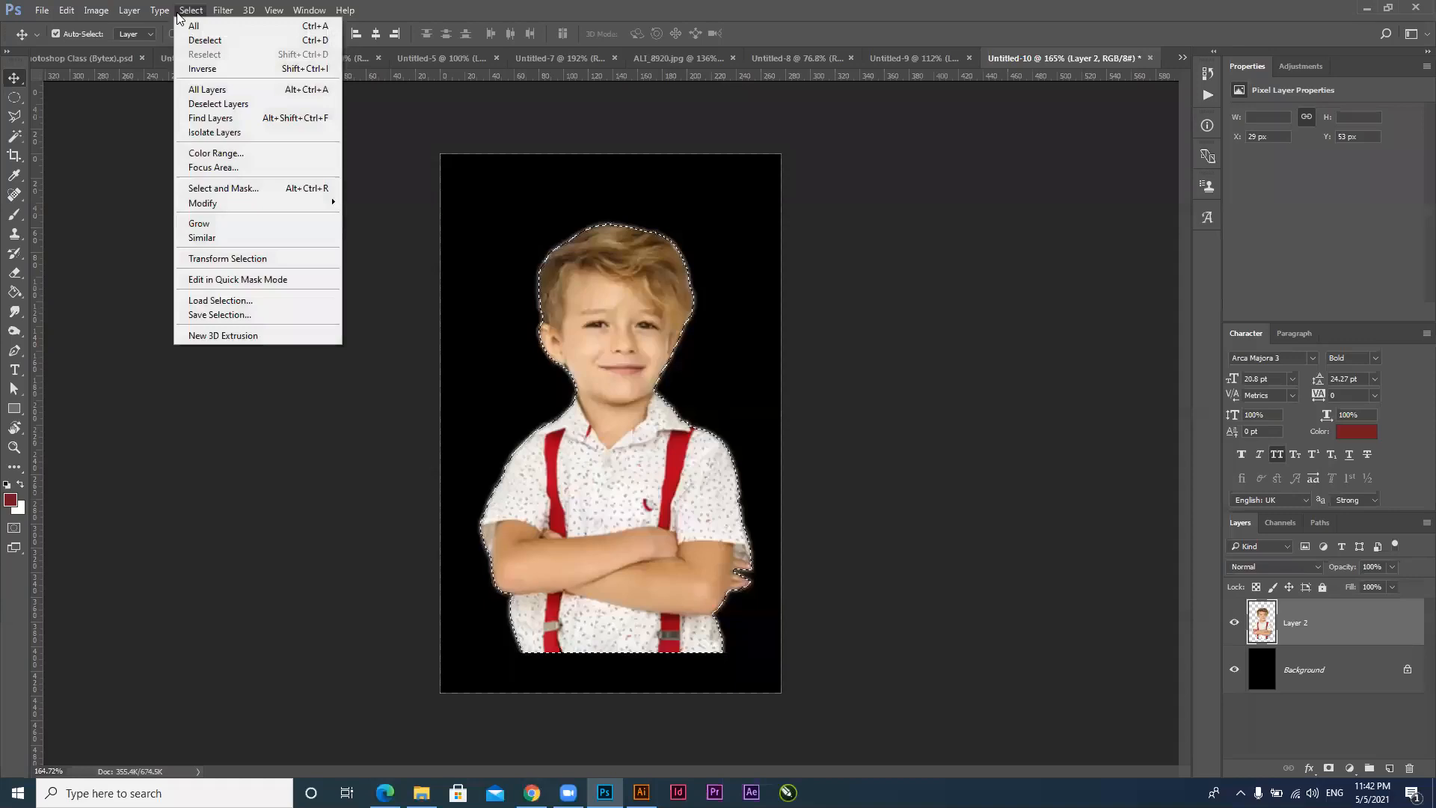
{"action": "left_click", "coordinate": [311, 69]}
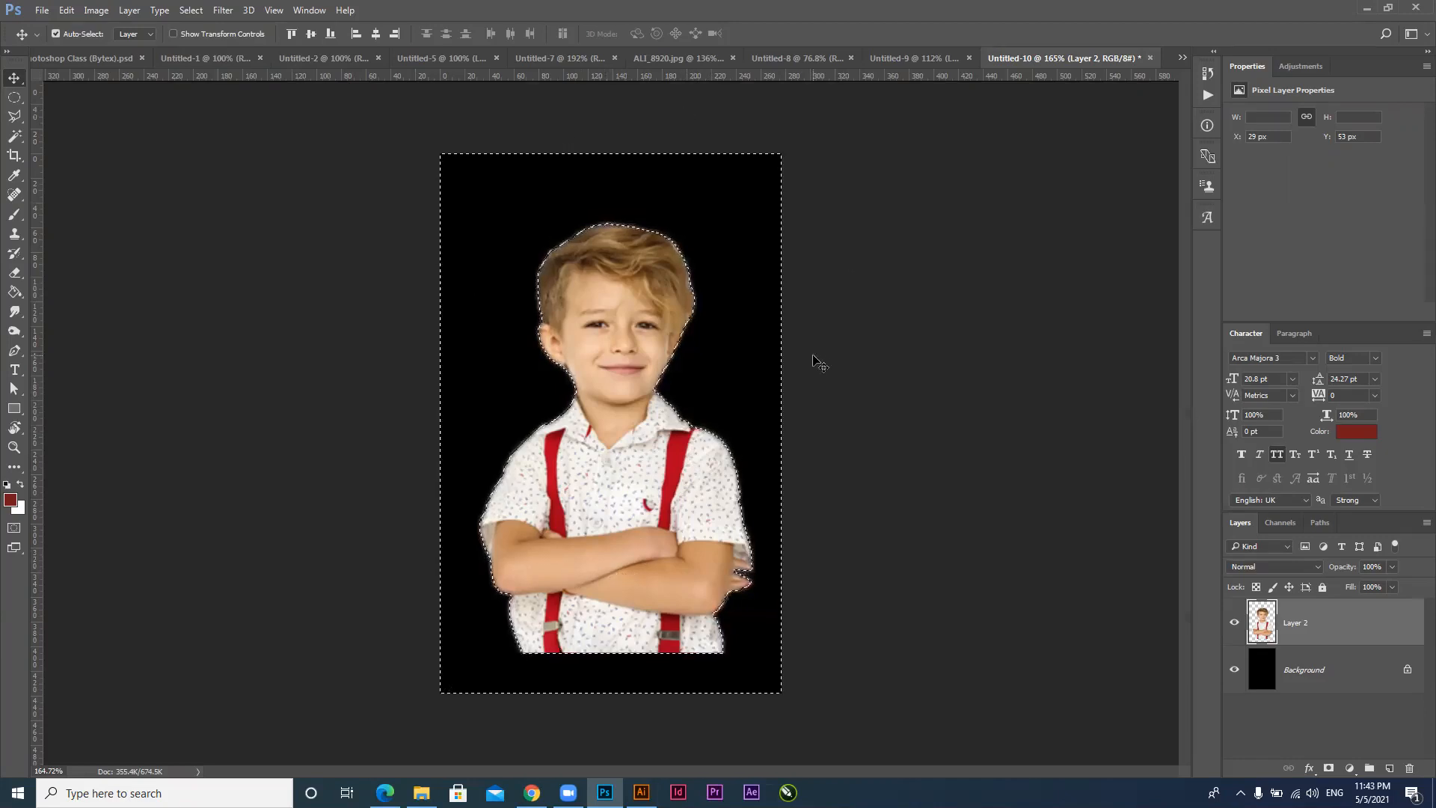
Create a new layer and test the selection areas by painting dark red outside and inside the boy's outline with a soft 100 px brush
{"action": "left_click", "coordinate": [1389, 768]}
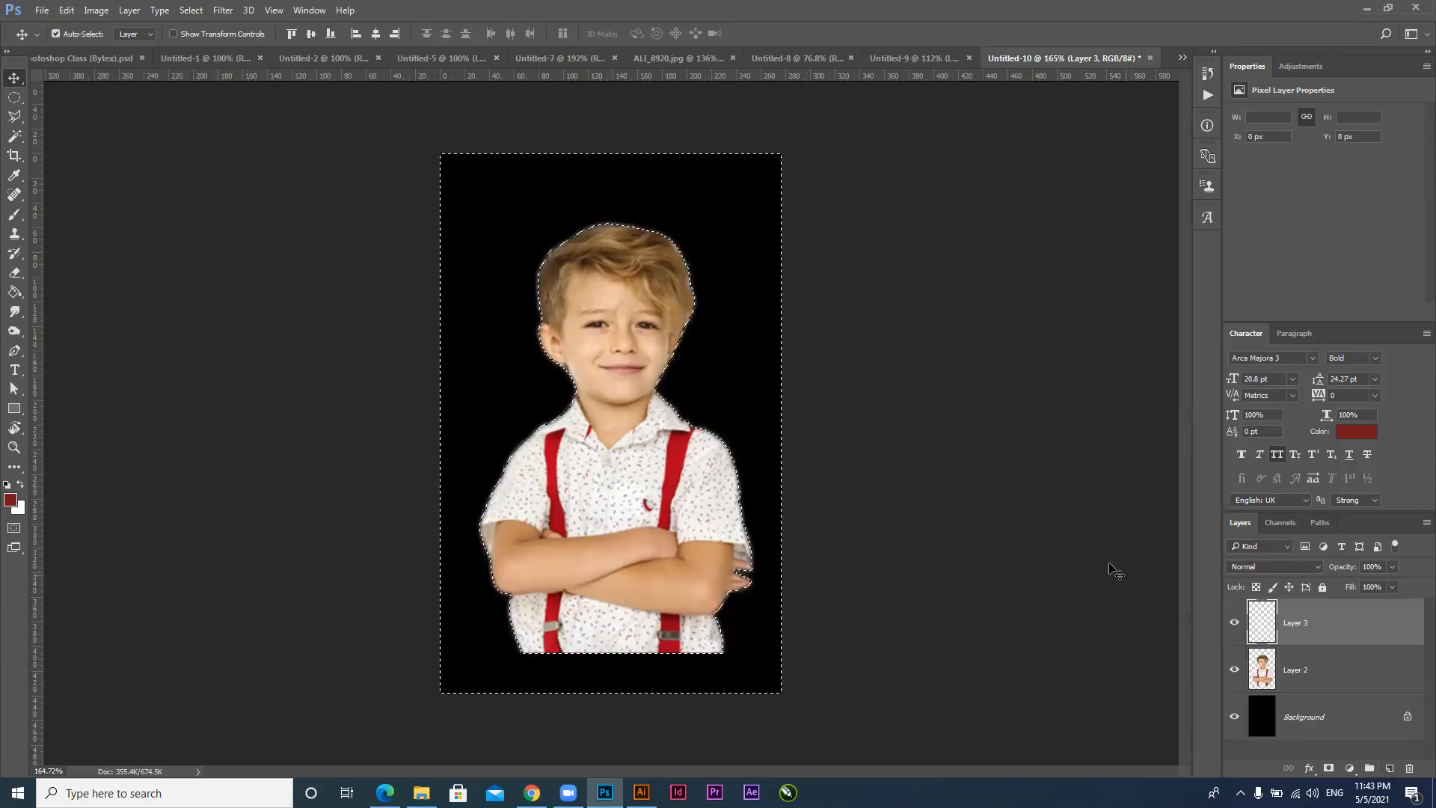
{"action": "key", "text": "b"}
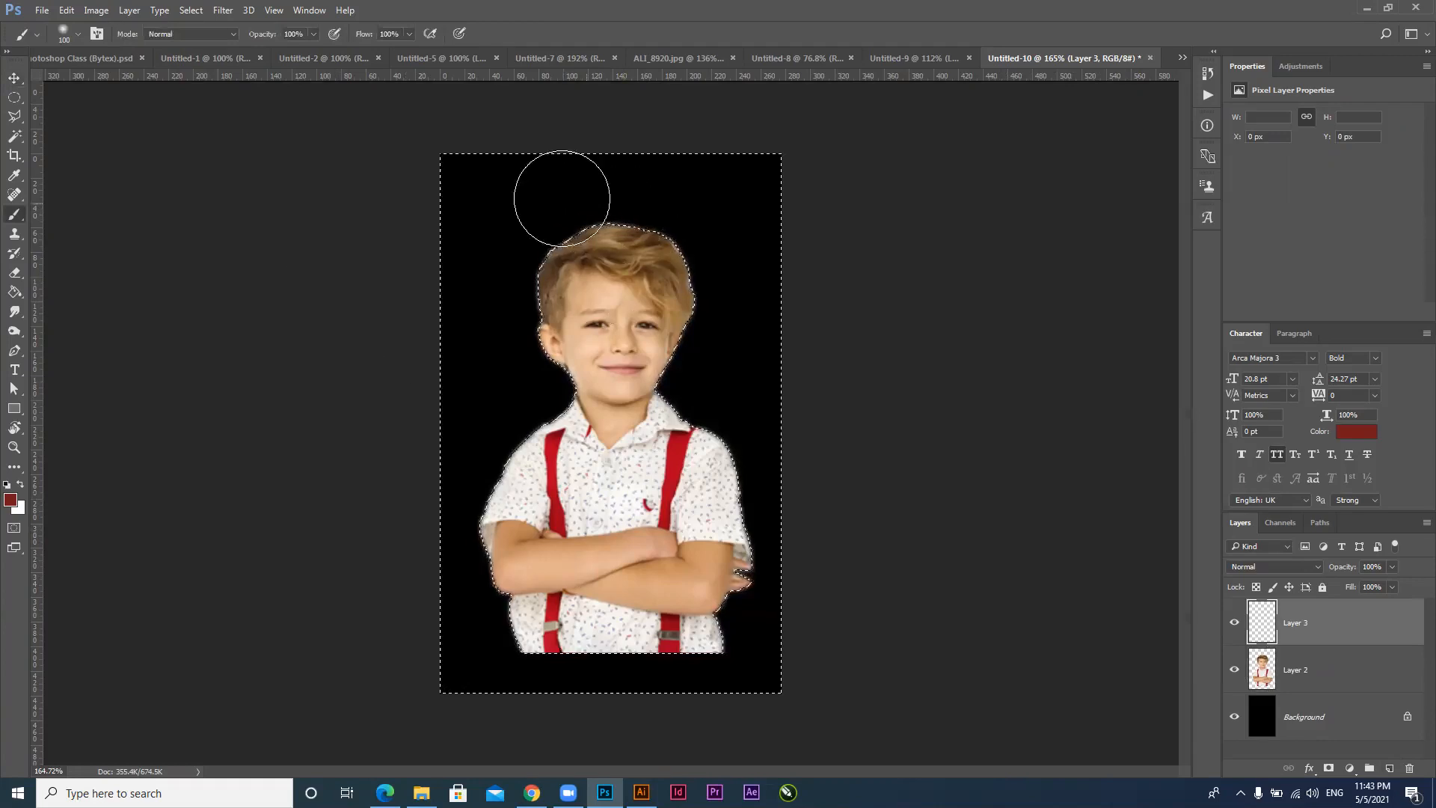
{"action": "mouse_move", "coordinate": [561, 192]}
{"action": "left_mouse_down"}
{"action": "mouse_move", "coordinate": [485, 196]}
{"action": "mouse_move", "coordinate": [429, 323]}
{"action": "left_mouse_up"}
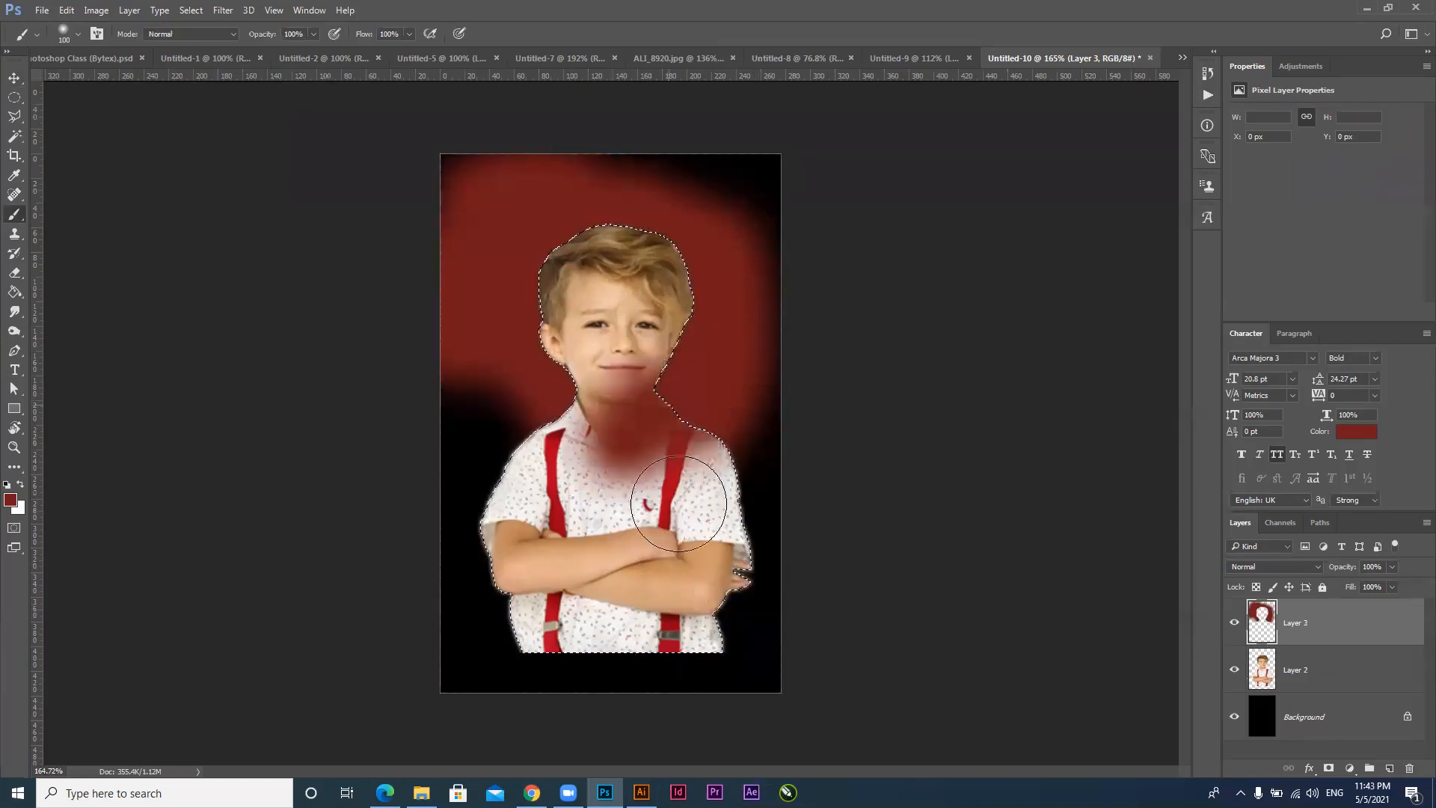
{"action": "left_click_drag", "start_coordinate": [618, 366], "coordinate": [583, 262]}
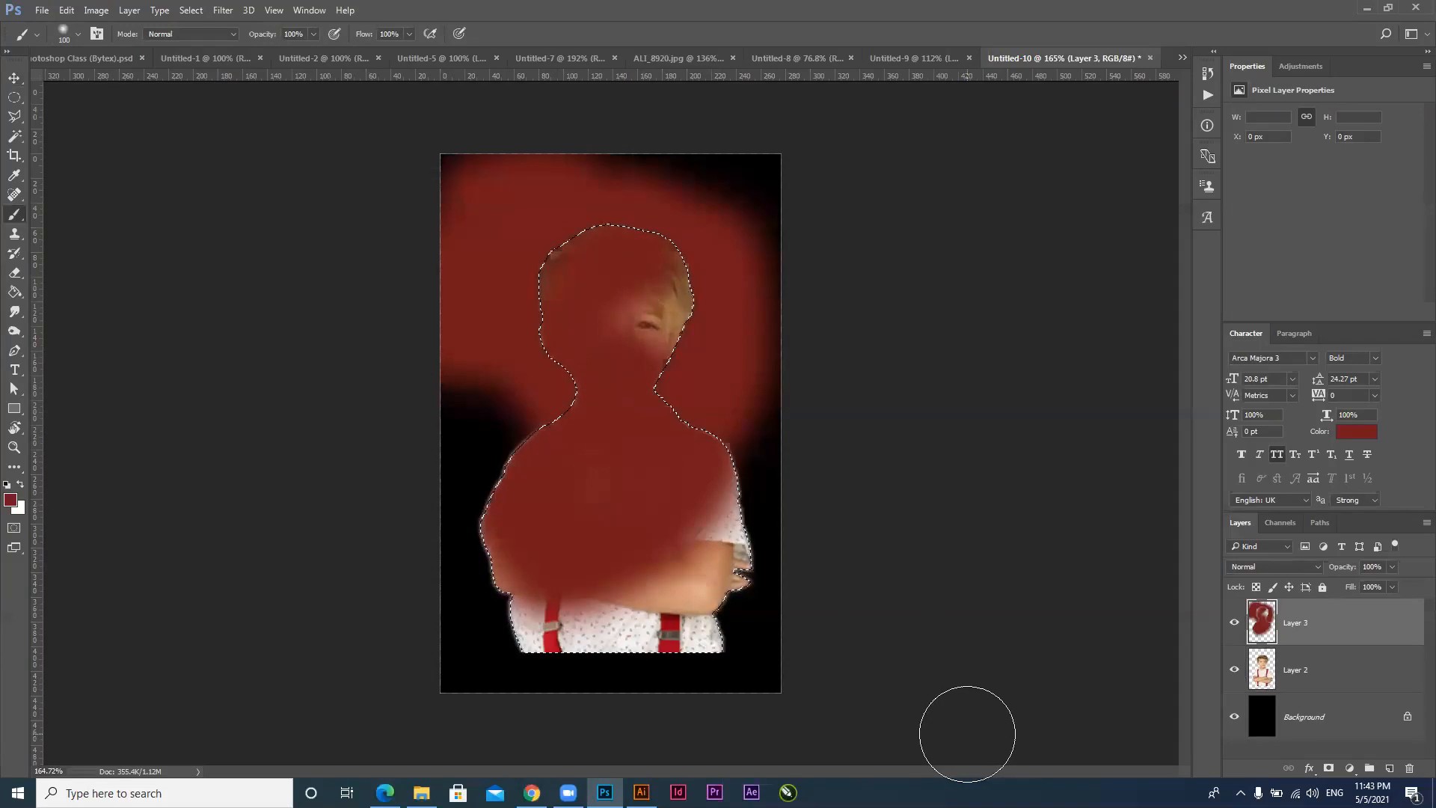
Undo the dark red brush strokes and delete the empty Layer 3
{"action": "key", "text": "Delete"}
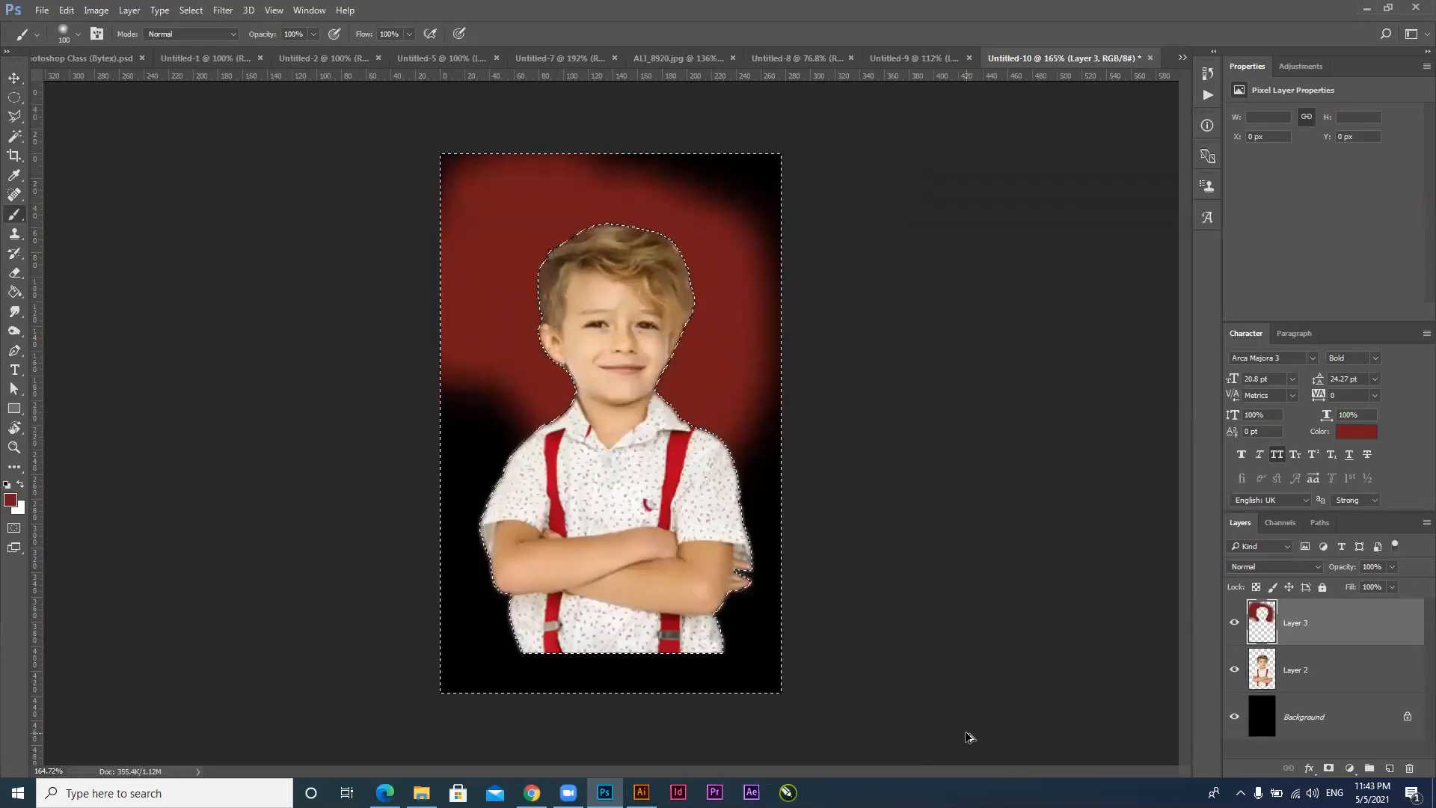
{"action": "key", "text": "Delete"}
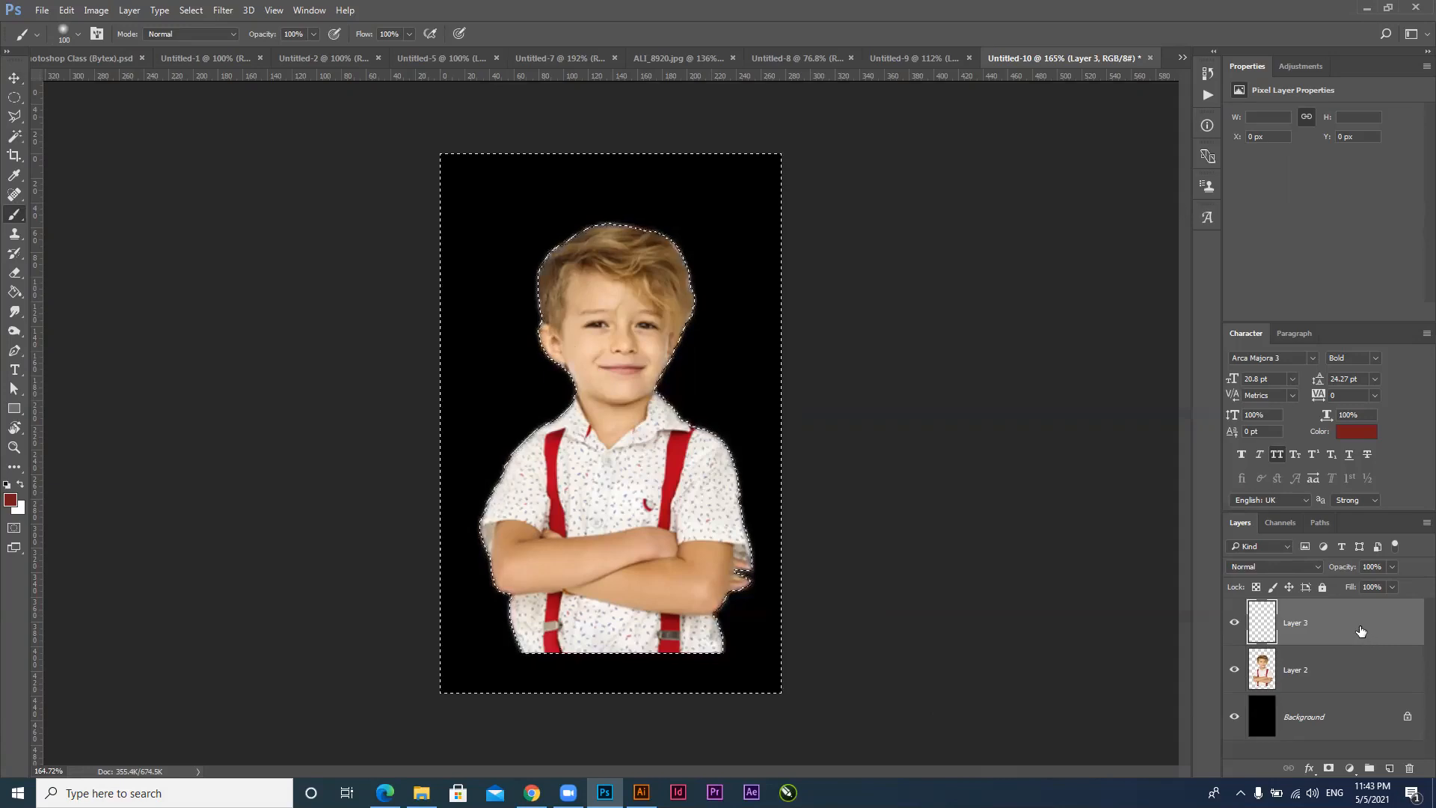
{"action": "left_click", "coordinate": [12, 76]}
{"action": "left_click_drag", "start_coordinate": [1316, 622], "coordinate": [1408, 768]}
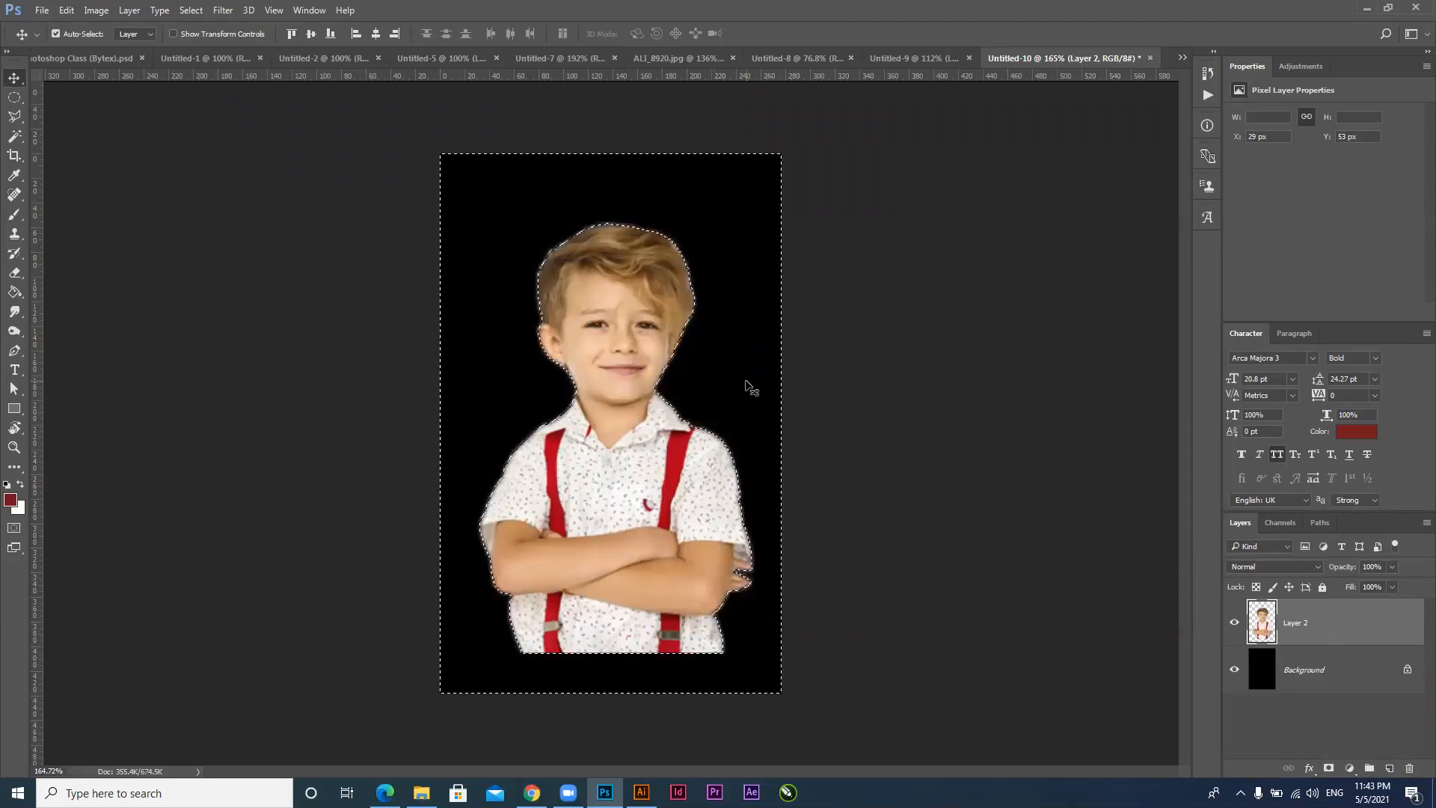
Feather the inverted selection by 1 pixel and clear the light fringe around the boy on Layer 2
{"action": "key", "text": "shift+F6"}
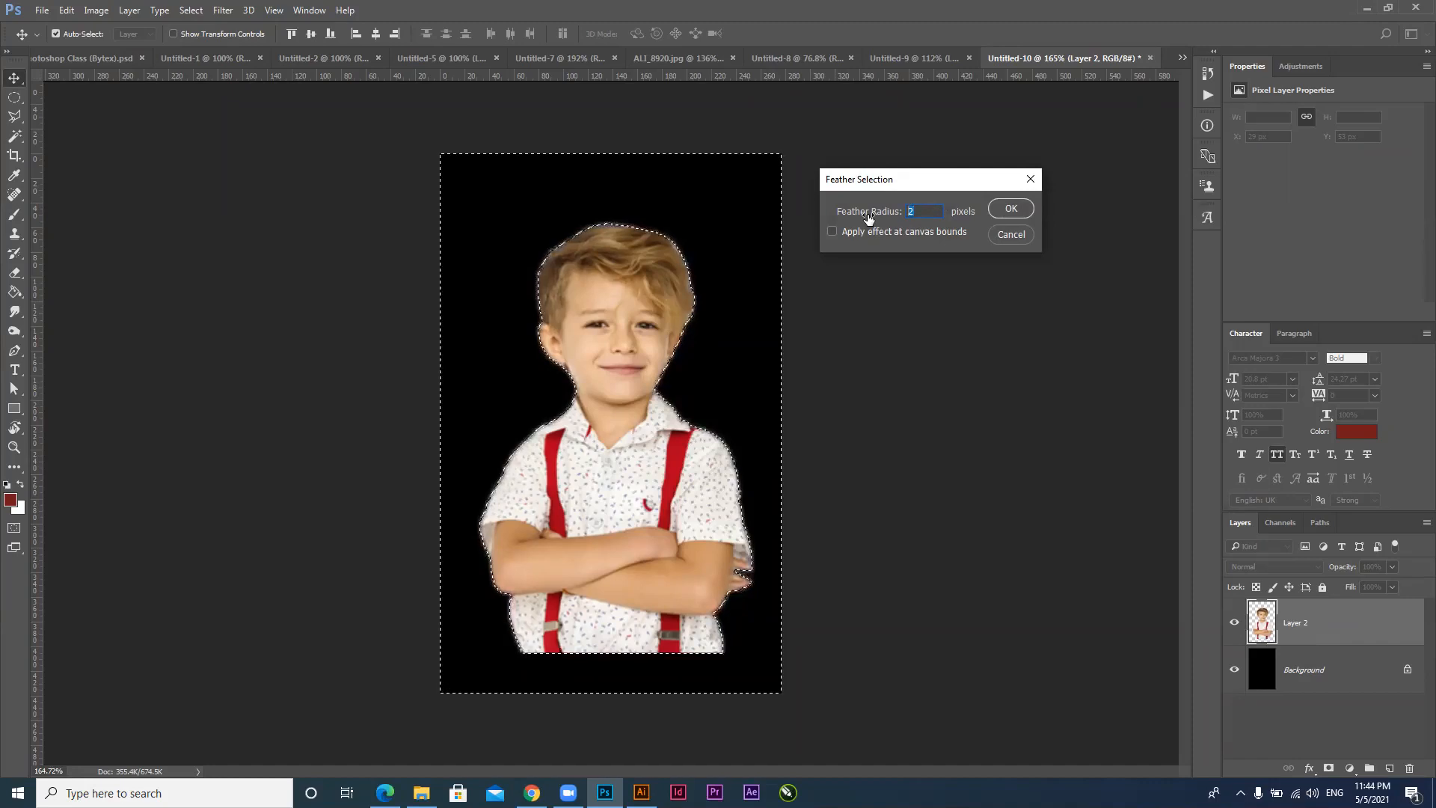
{"action": "type", "text": "1"}
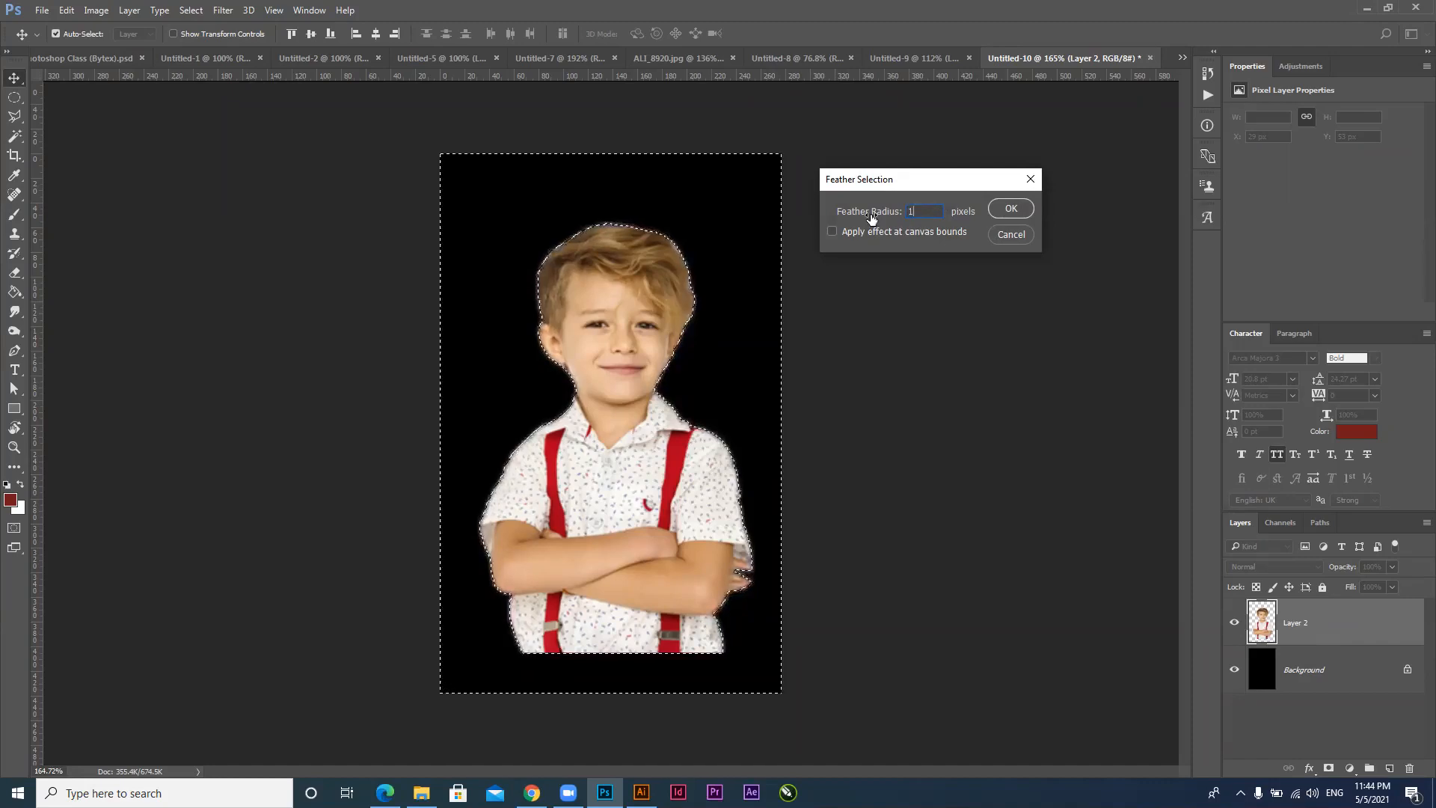
{"action": "left_click", "coordinate": [1012, 208]}
{"action": "key", "text": "ctrl"}
{"action": "left_click_drag", "start_coordinate": [588, 218], "coordinate": [660, 283]}
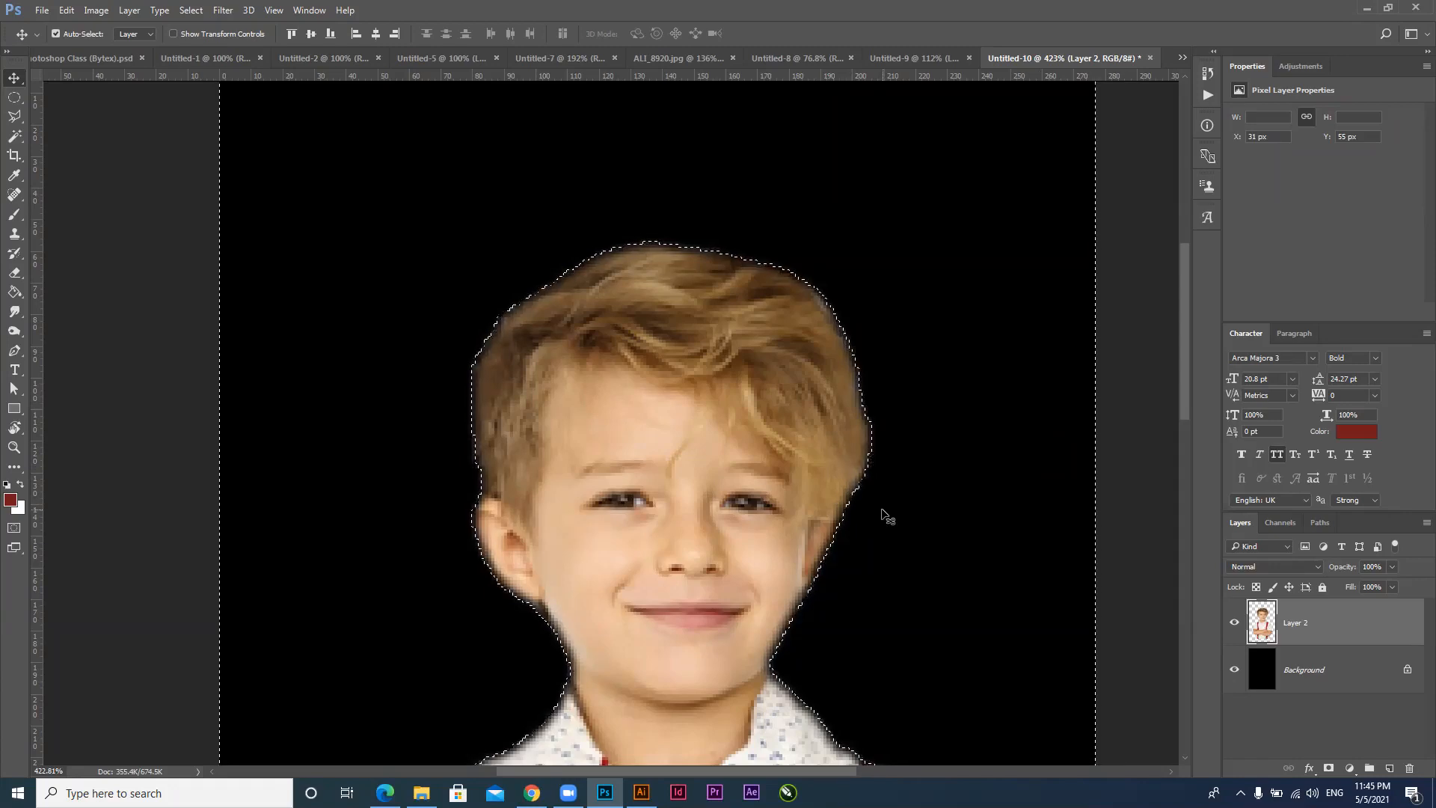
Compare the boy's edges by undoing and redoing the fringe clearing, and deselect
{"action": "key", "text": "ctrl+z"}
{"action": "key", "text": "ctrl+z"}
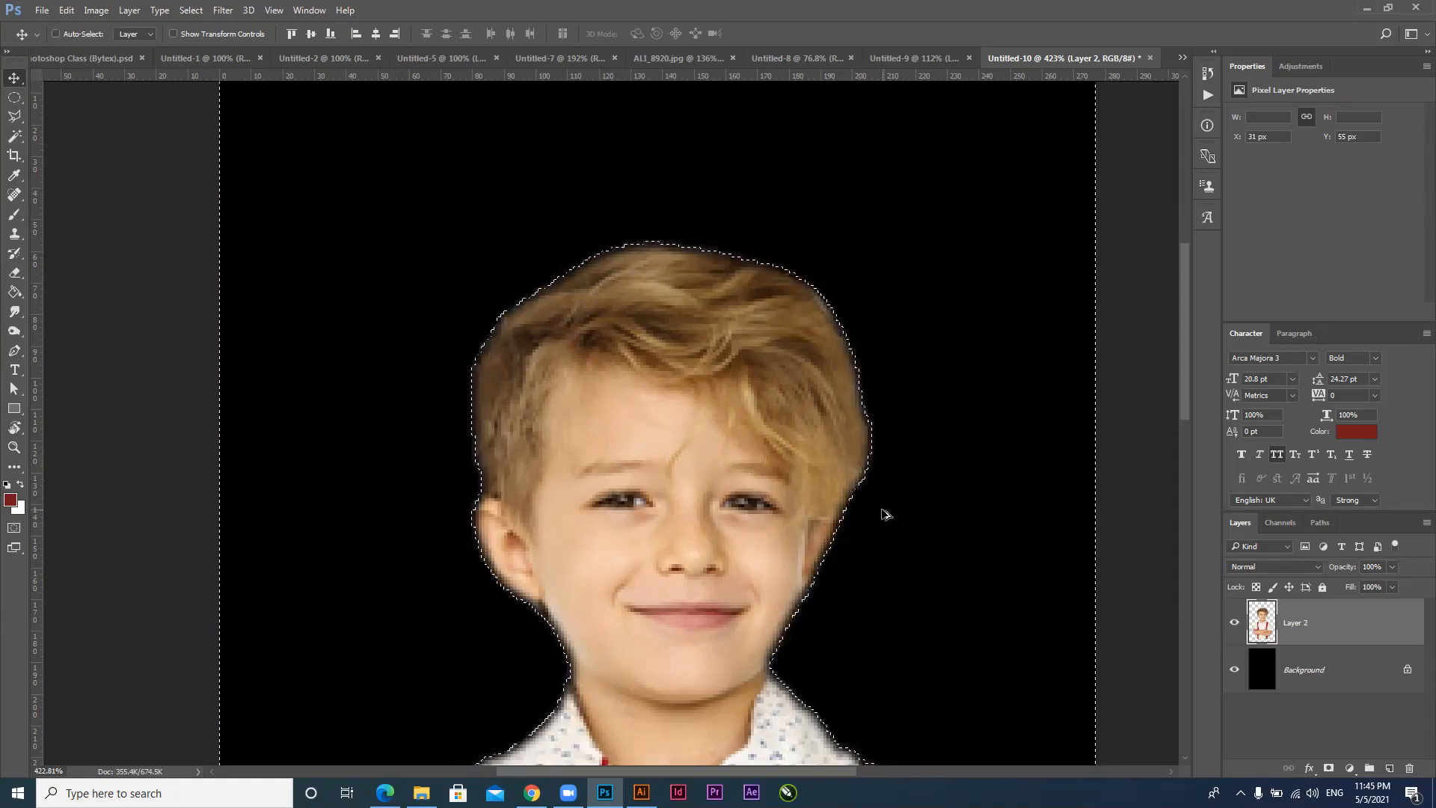
{"action": "key", "text": "ctrl+z"}
{"action": "key", "text": "ctrl+alt+z"}
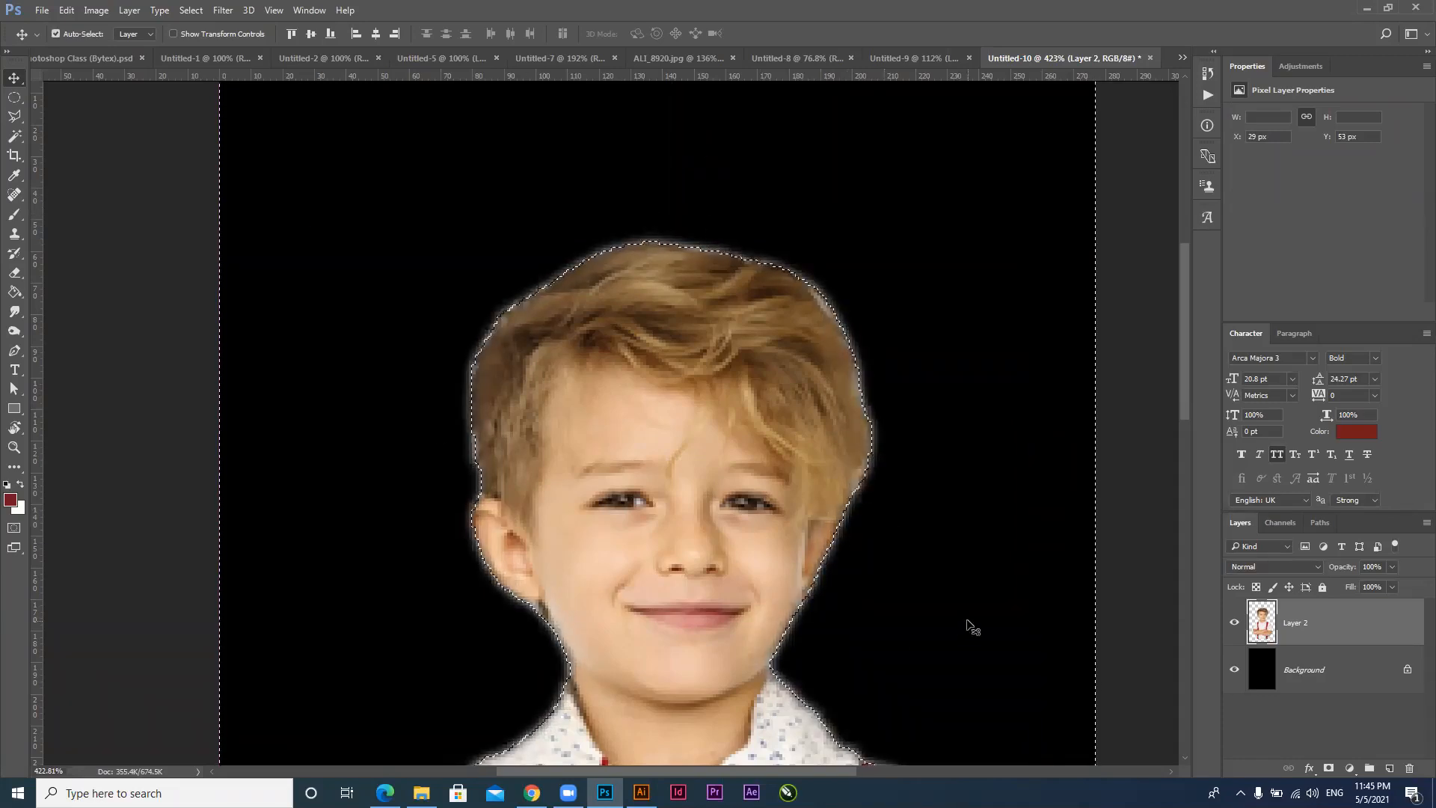
{"action": "key", "text": "ctrl+shift+z"}
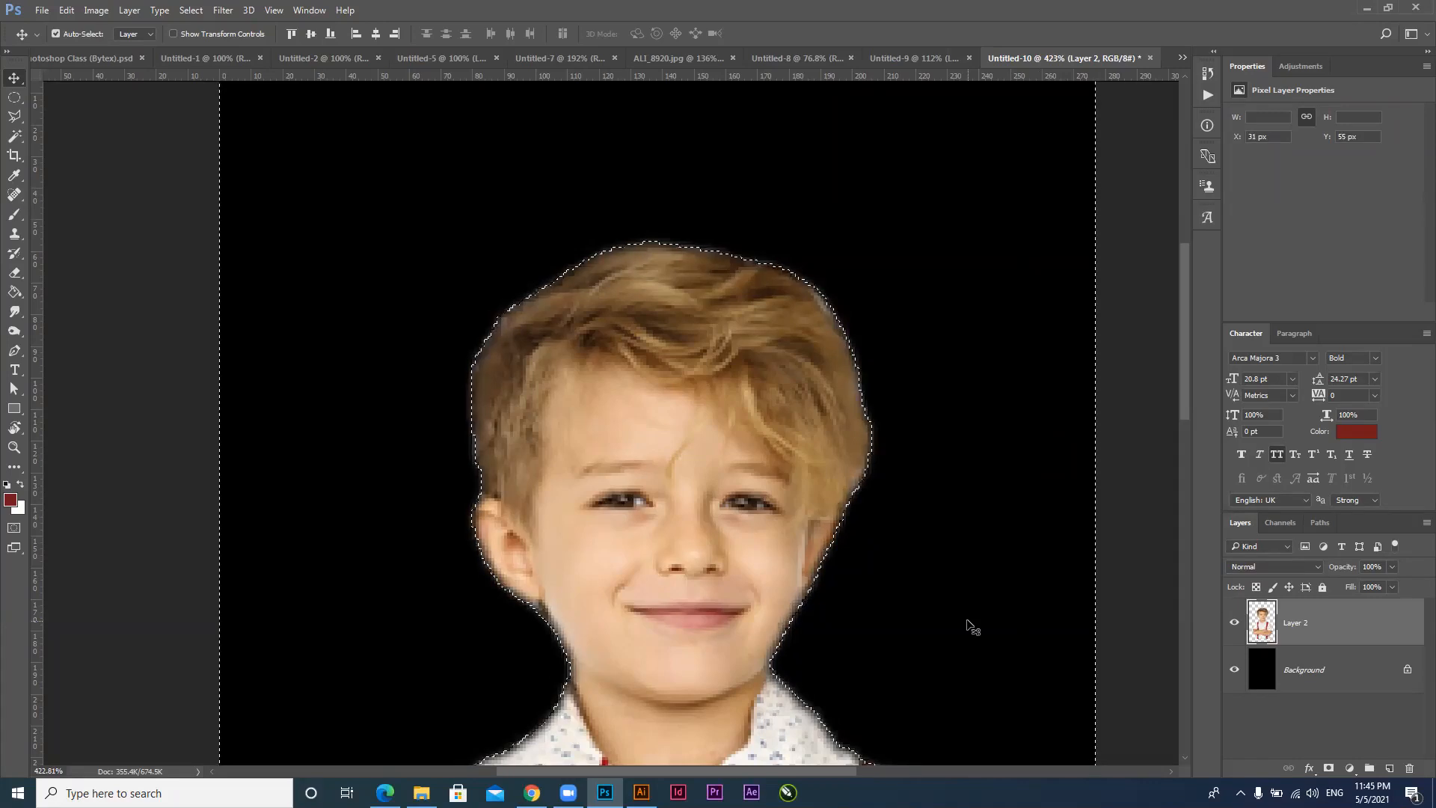
{"action": "key", "text": "ctrl+d"}
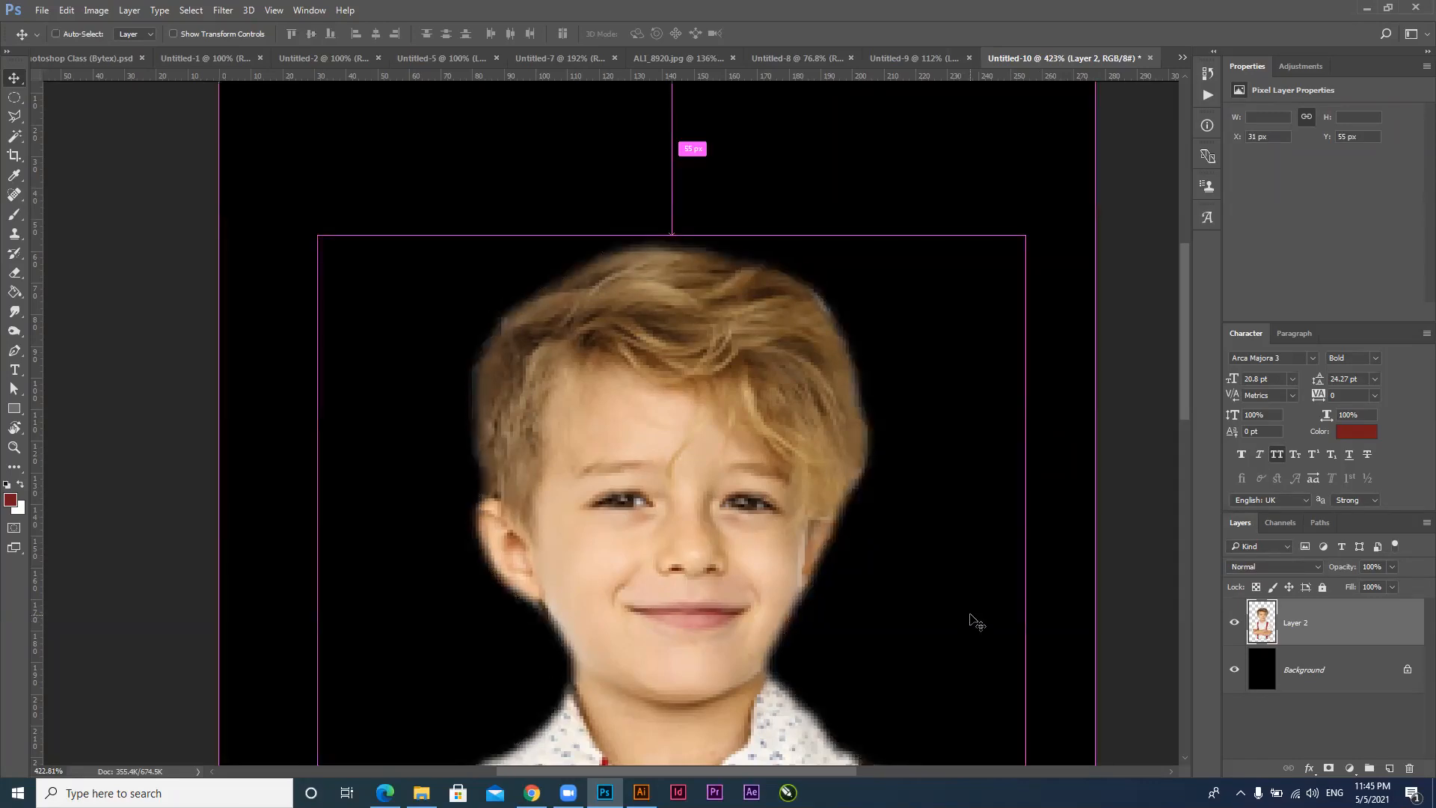
{"action": "scroll", "coordinate": [923, 594], "scroll_direction": "down", "scroll_amount": 5}
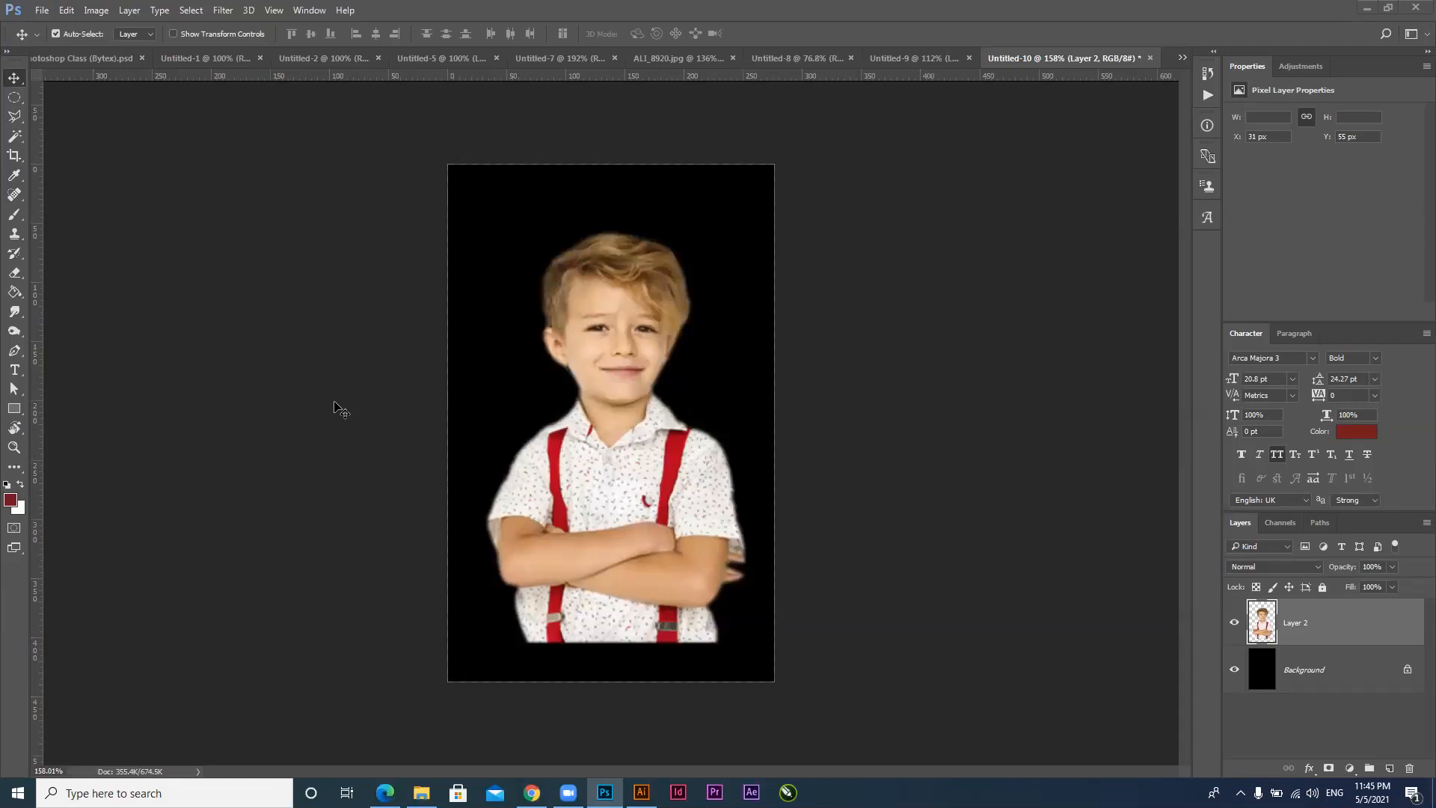
Show the lasso tool variants and activate the Quick Selection Tool
{"action": "left_click", "coordinate": [17, 120]}
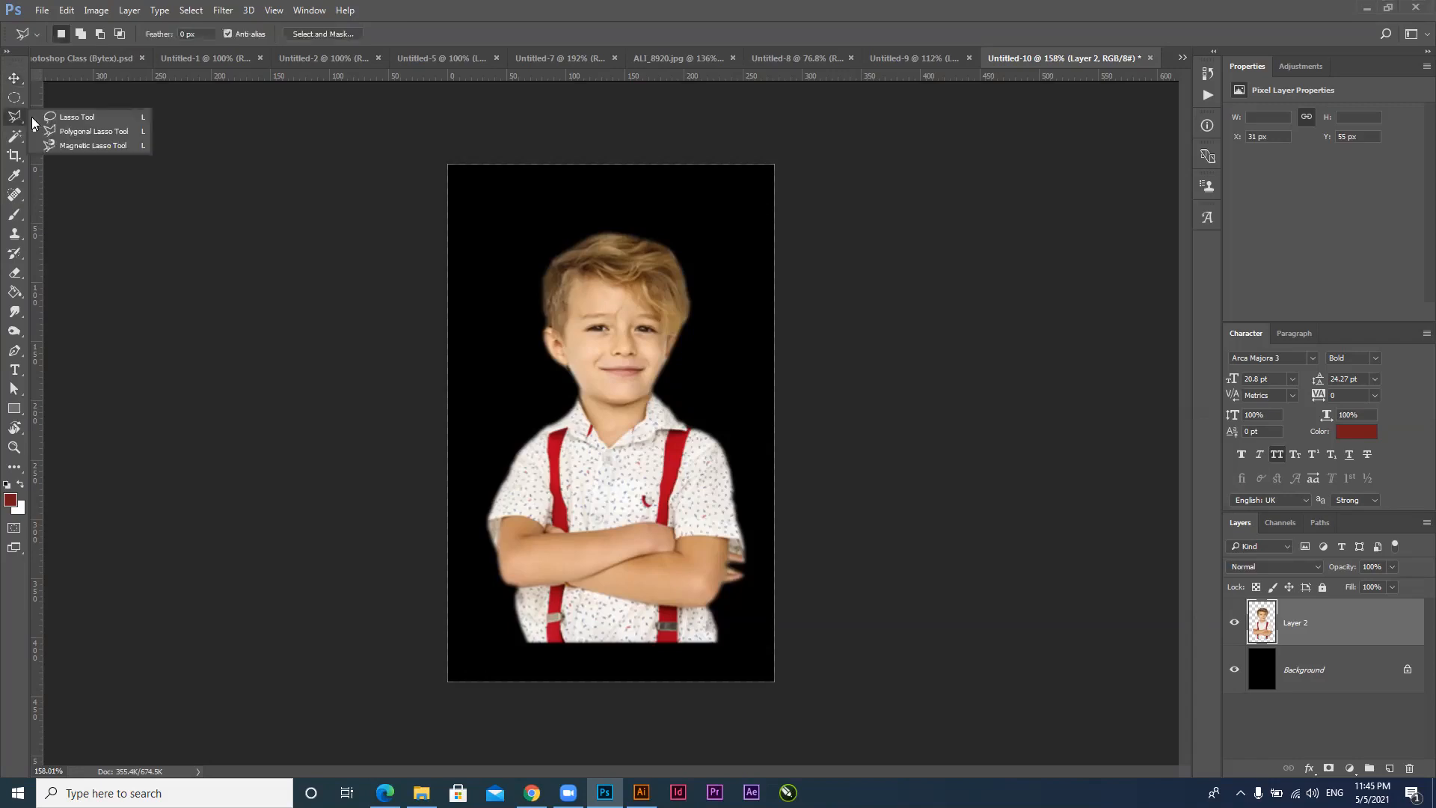
{"action": "left_click", "coordinate": [15, 135]}
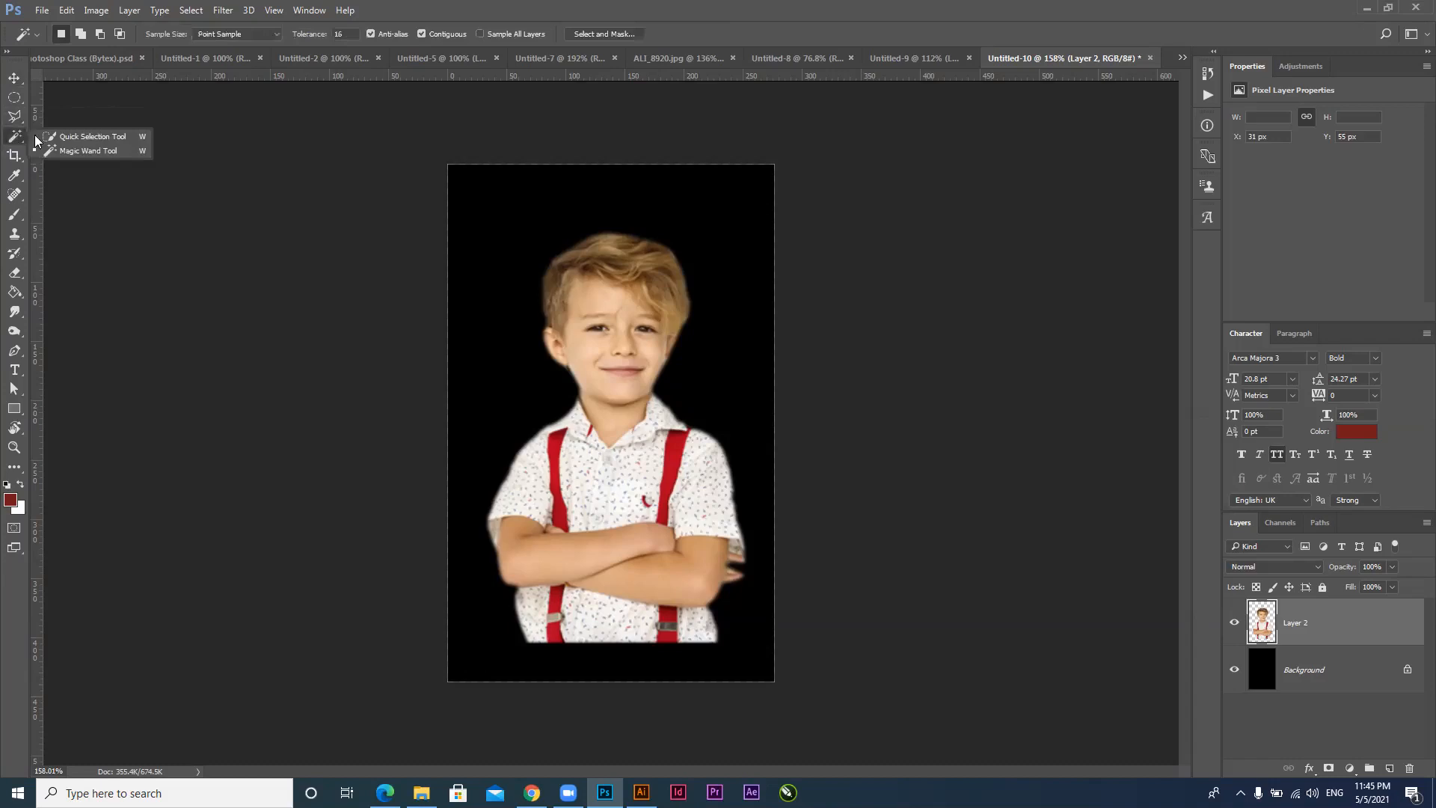
{"action": "left_click", "coordinate": [100, 133]}
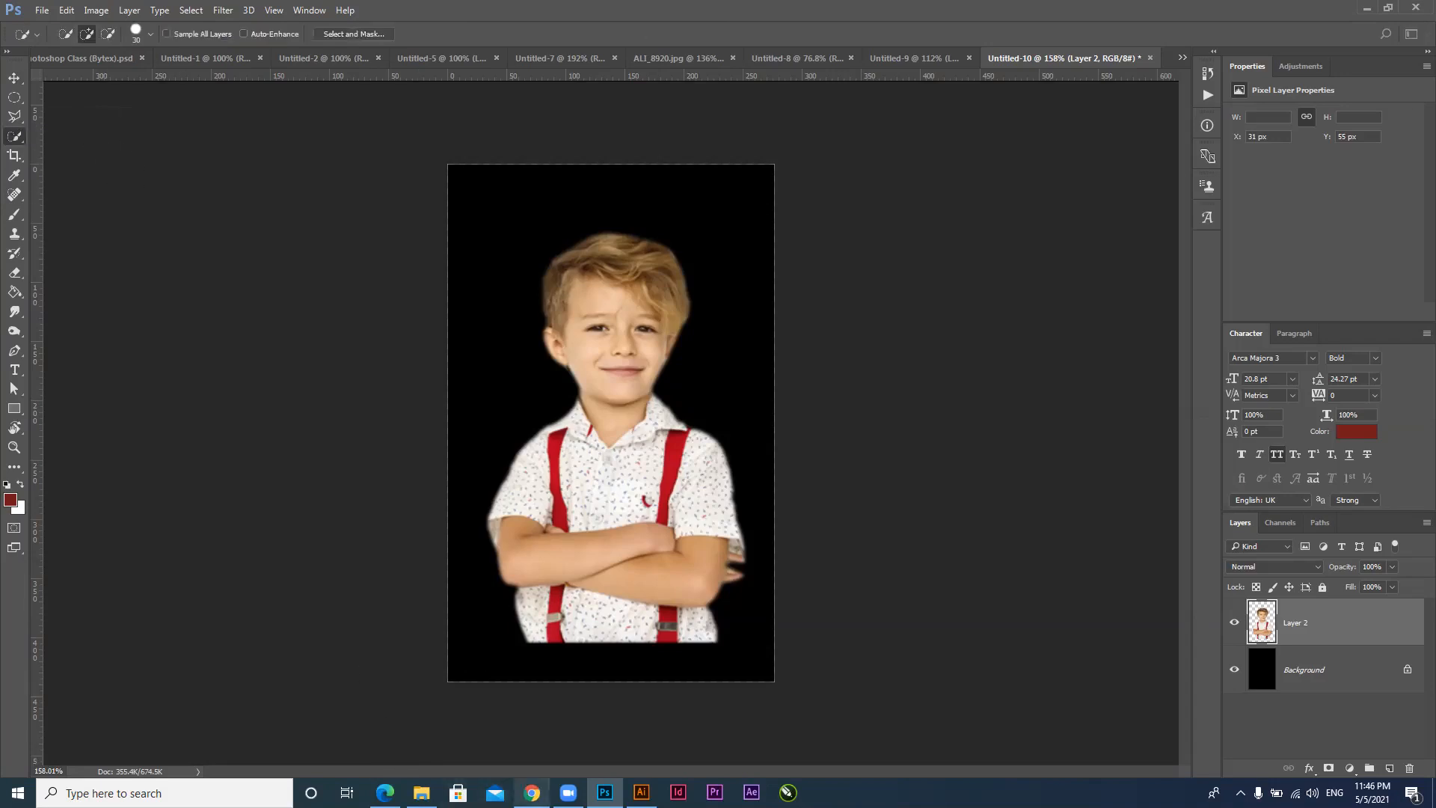
Switch to the Edge browser and search Google Images for "boy with background"
{"action": "left_click", "coordinate": [531, 792]}
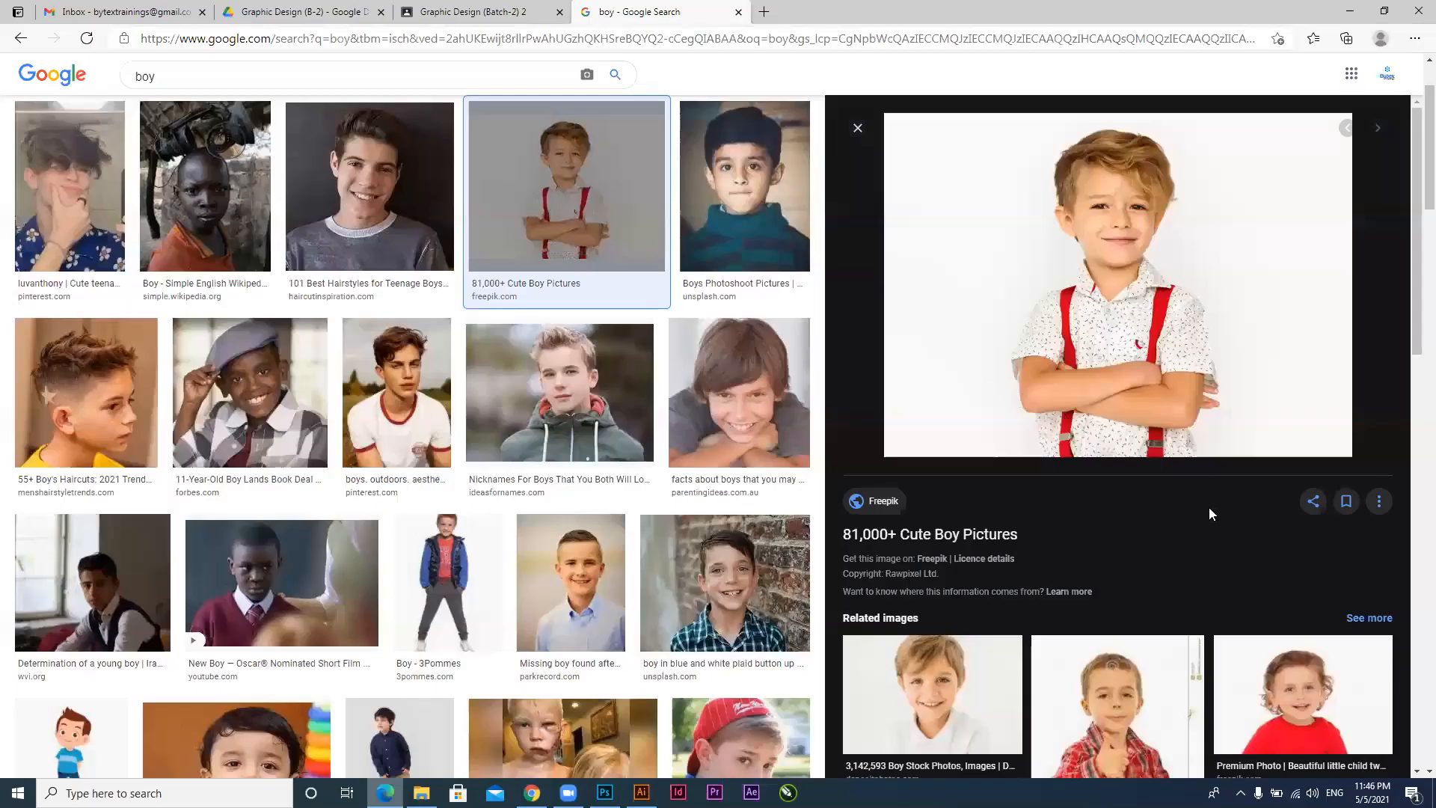
{"action": "scroll", "coordinate": [1209, 507], "scroll_direction": "down", "scroll_amount": 8}
{"action": "scroll", "coordinate": [169, 80], "scroll_direction": "up", "scroll_amount": 2}
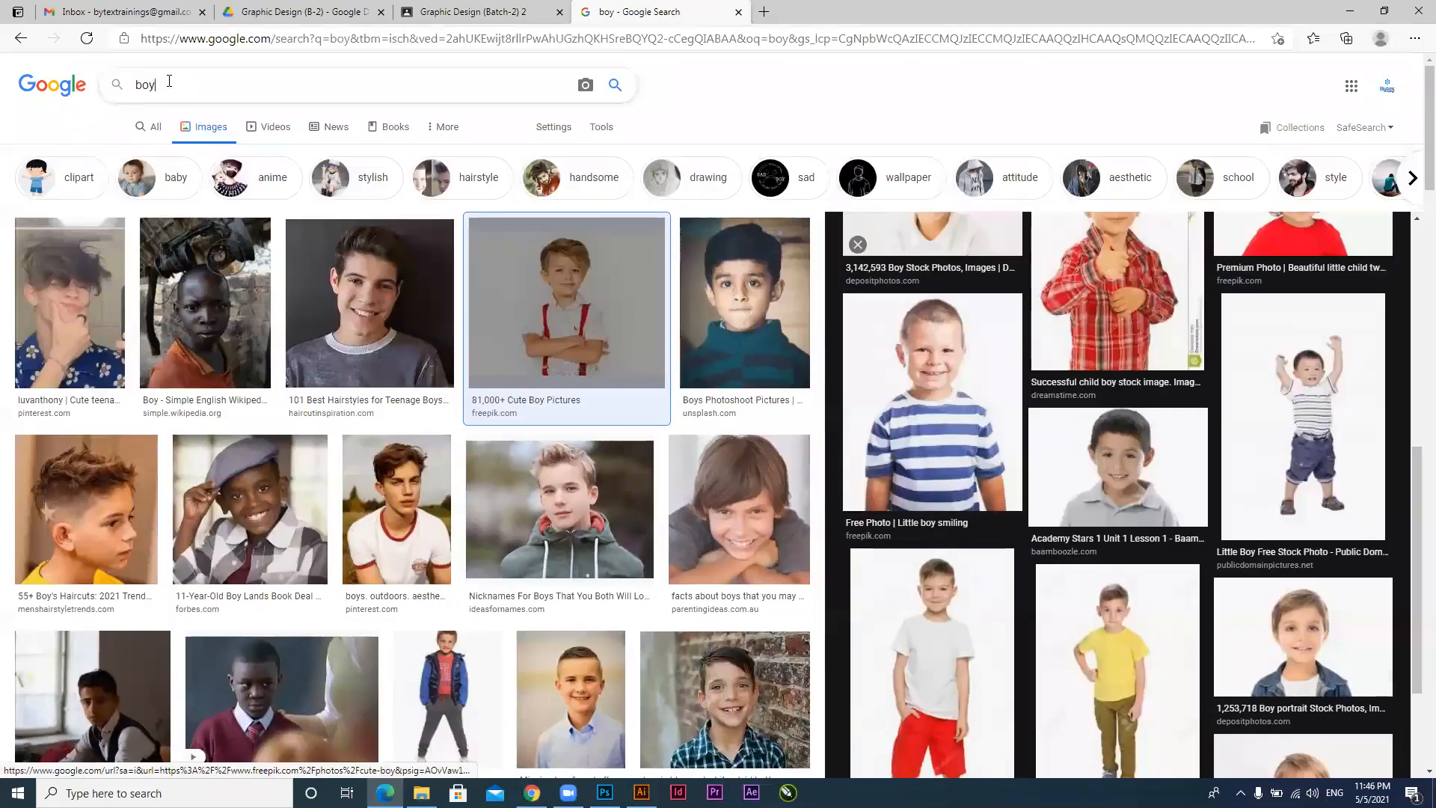
{"action": "type", "text": "with "}
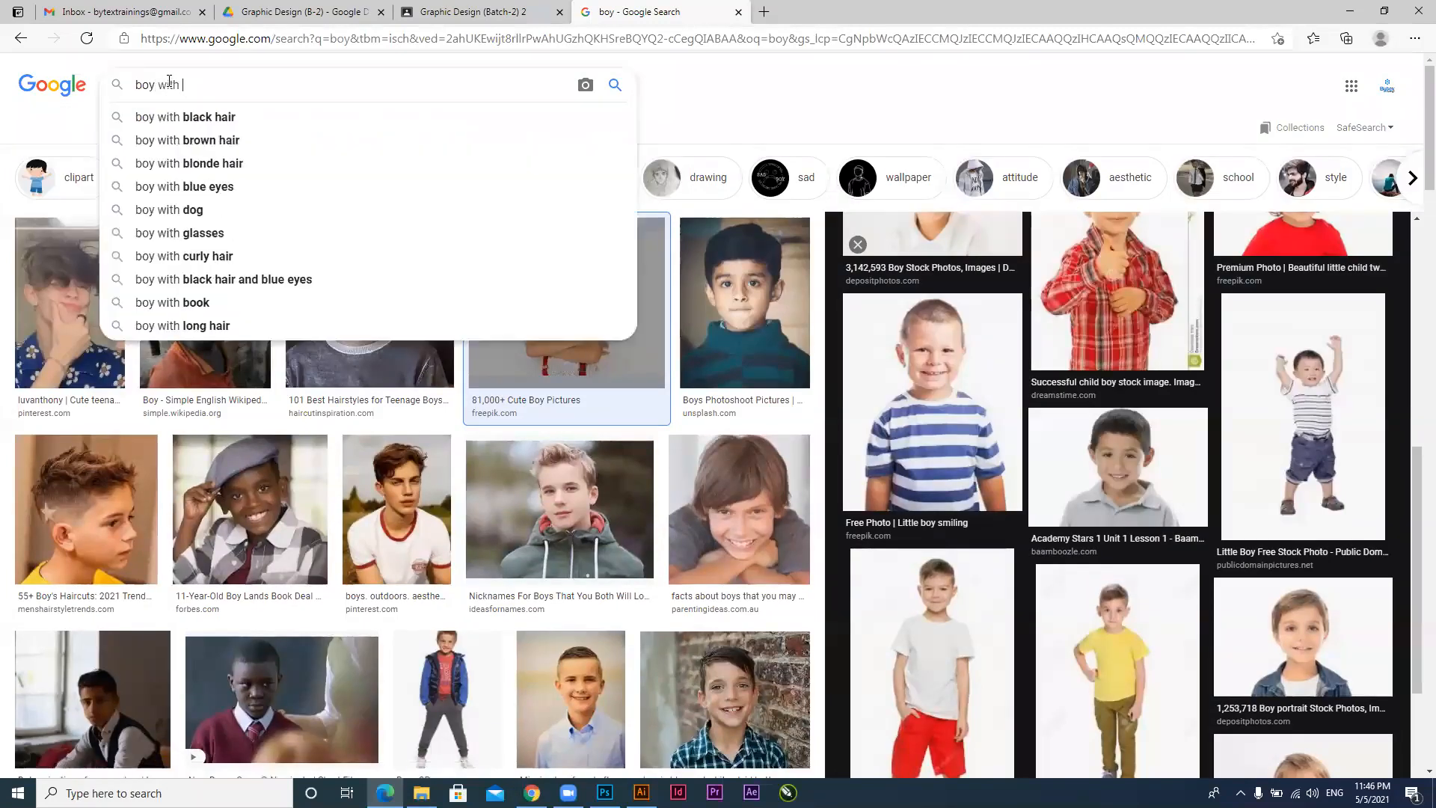
{"action": "type", "text": "bla"}
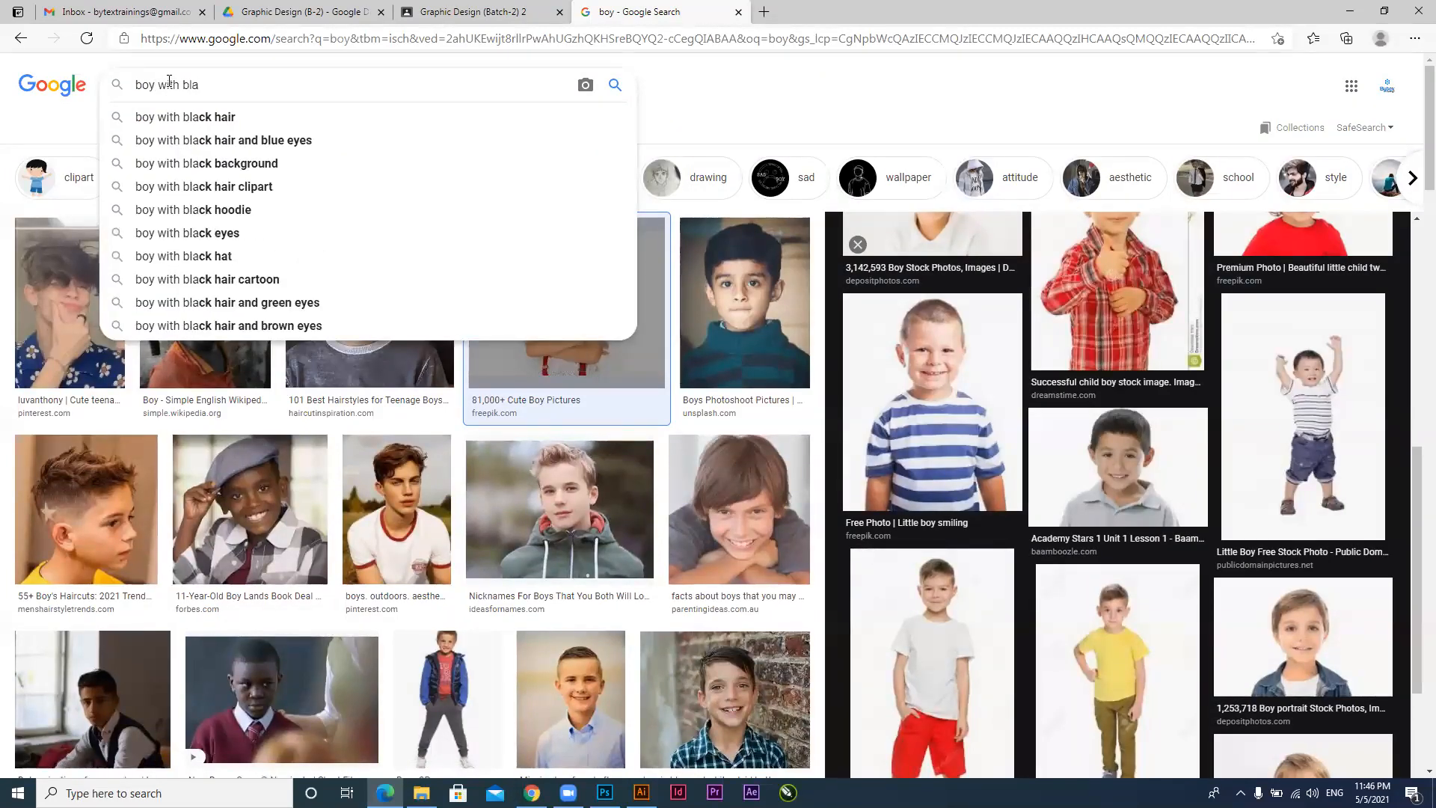
{"action": "key", "text": "BackSpace"}
{"action": "key", "text": "BackSpace"}
{"action": "key", "text": "BackSpace"}
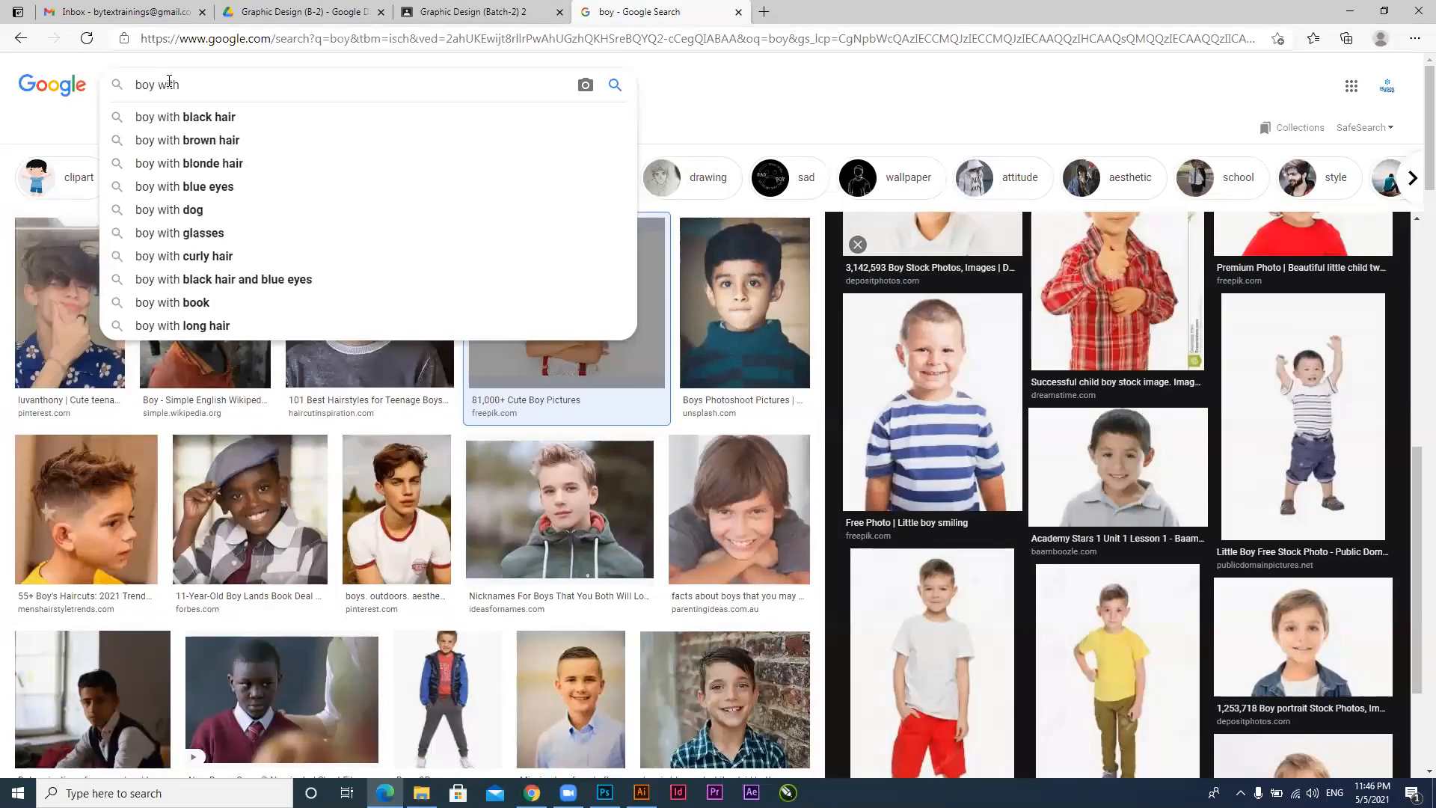
{"action": "type", "text": "background"}
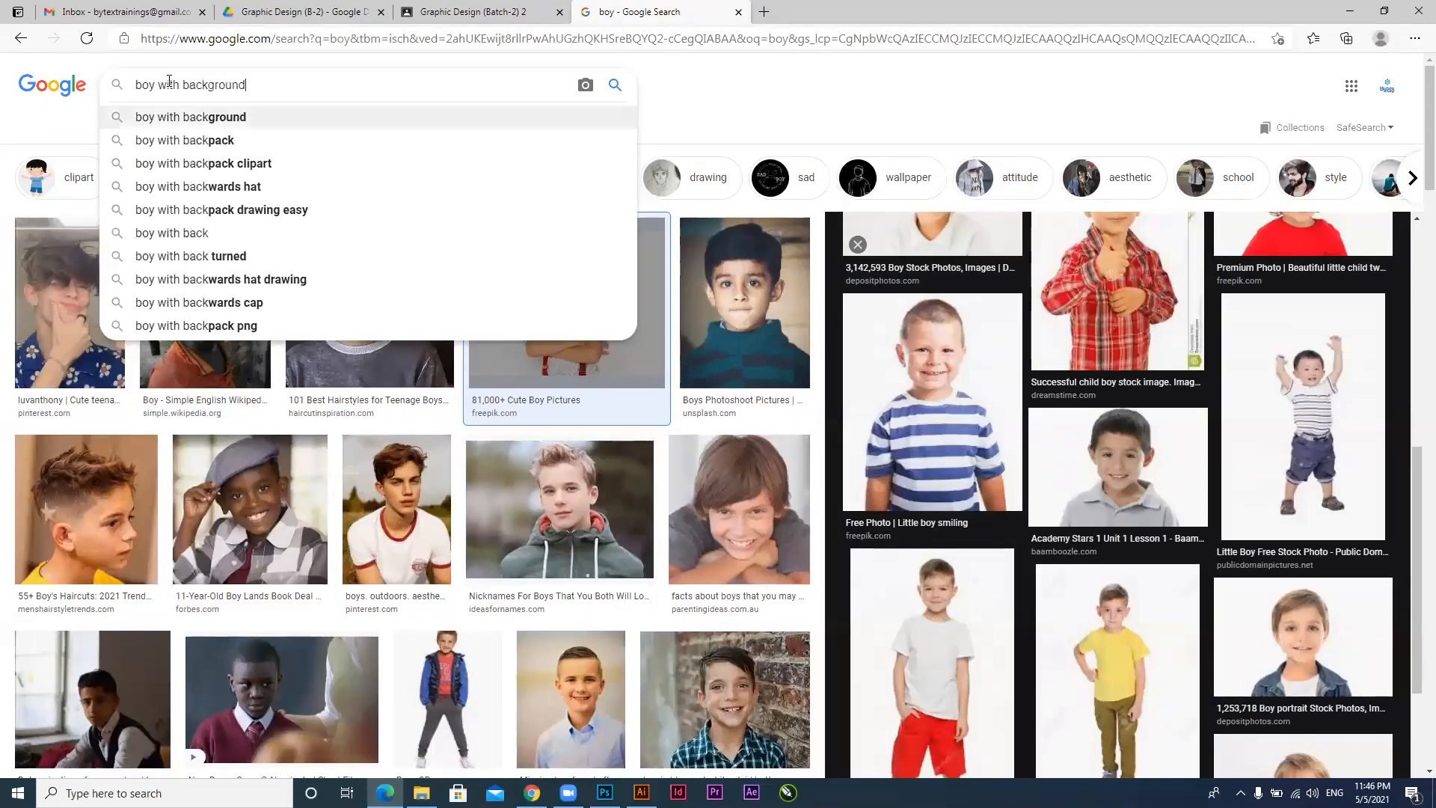
{"action": "key", "text": "Return"}
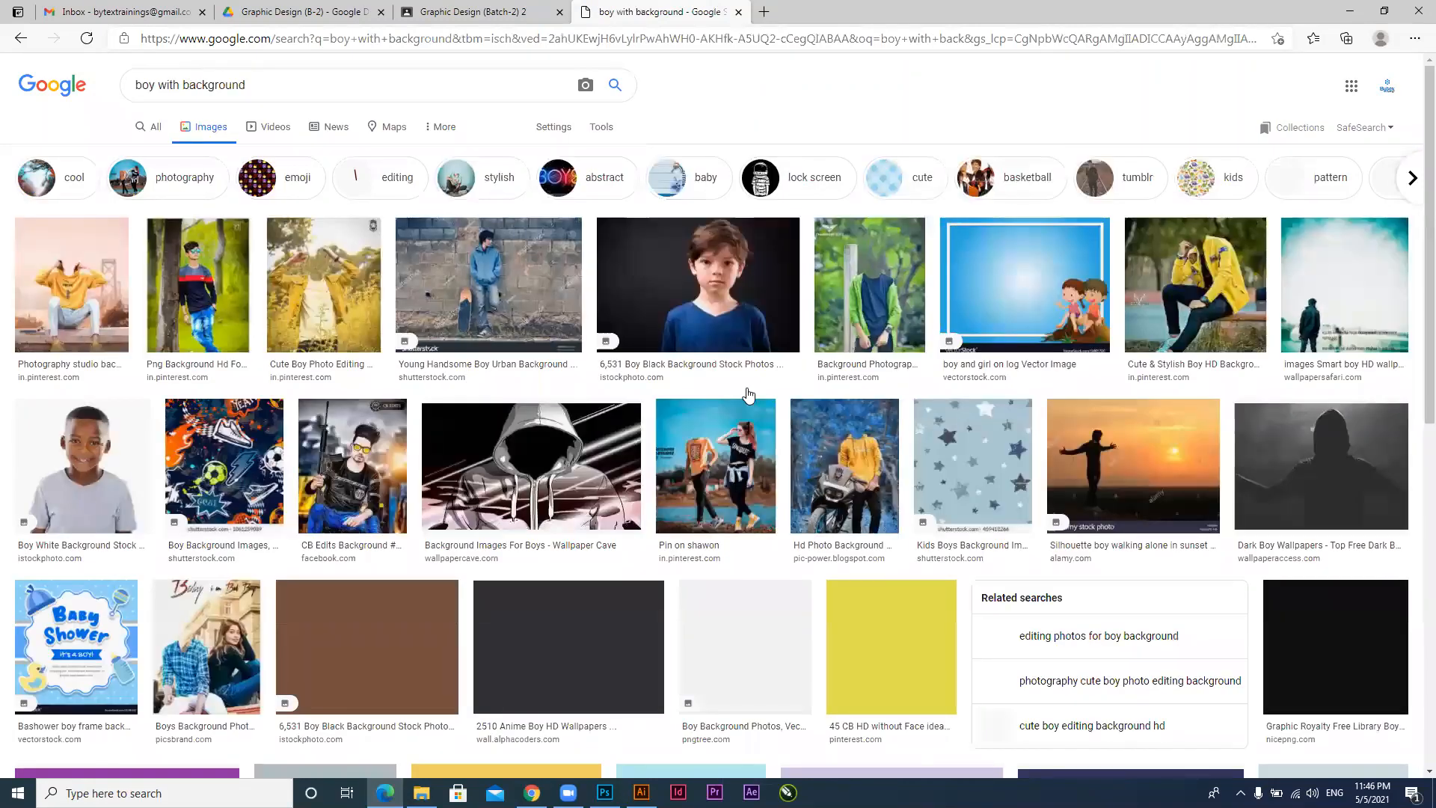
Preview the iStock photo of the boy in a grey T-shirt on white and copy the image
{"action": "left_click", "coordinate": [747, 394]}
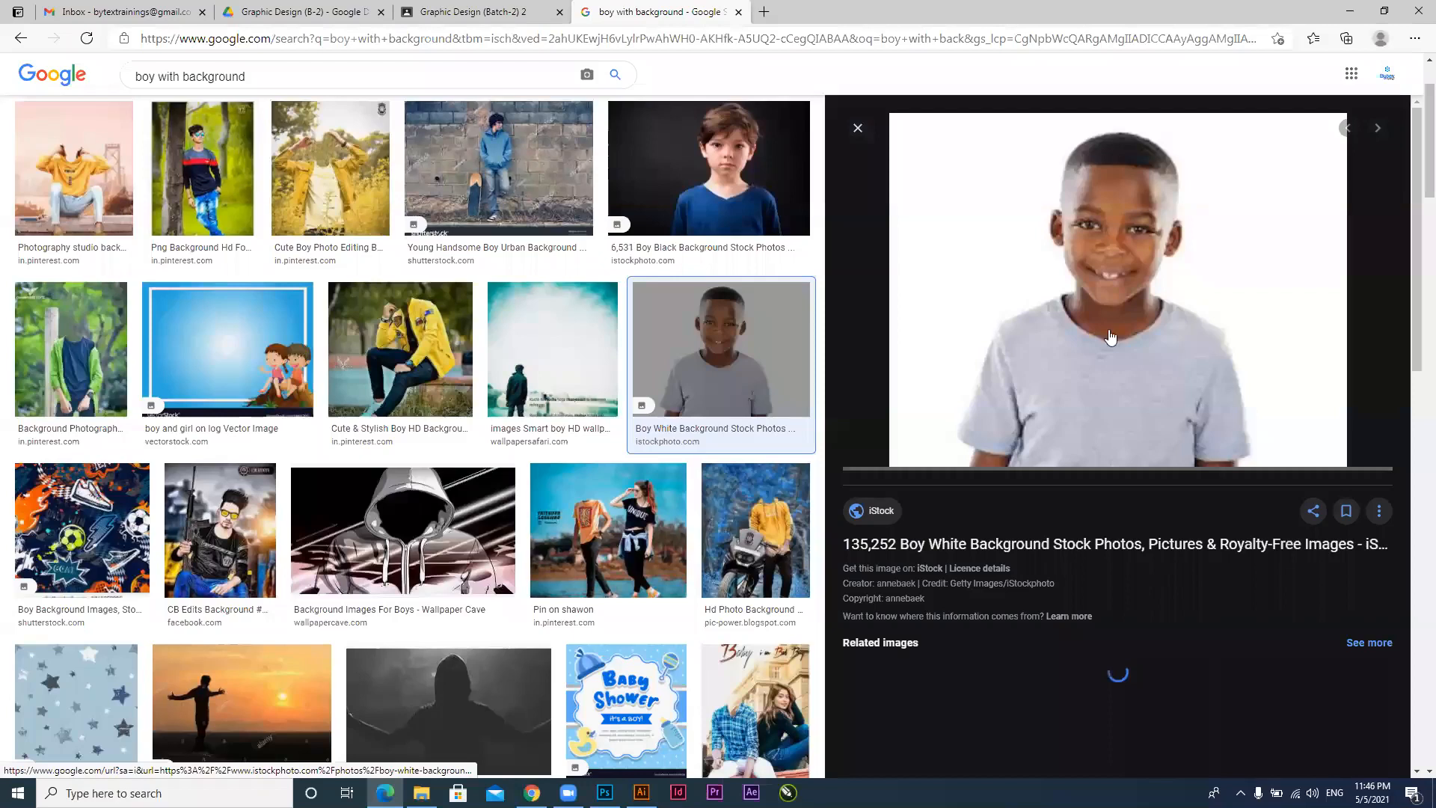
{"action": "right_click", "coordinate": [1004, 228]}
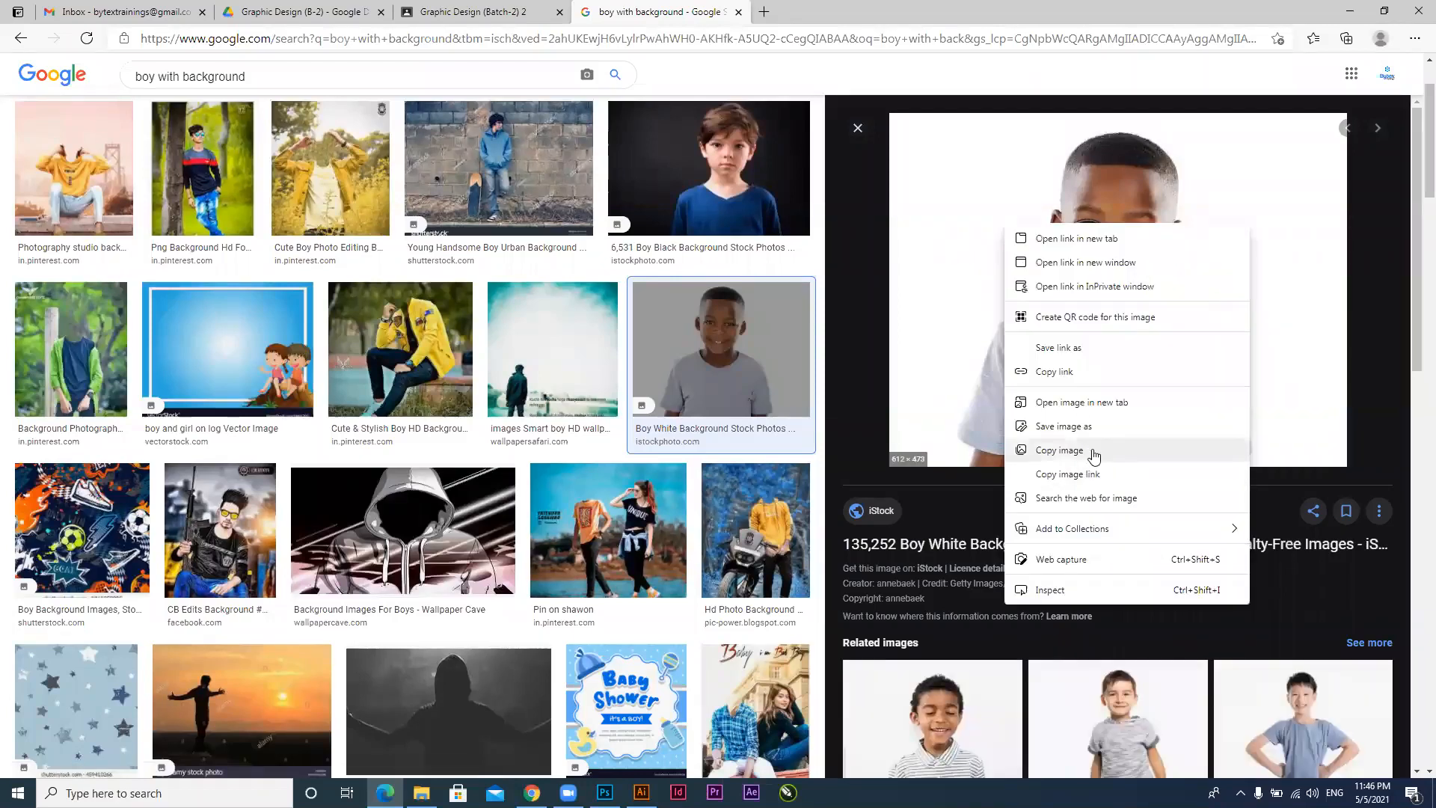
{"action": "left_click", "coordinate": [1059, 450]}
Switch to Photoshop, create a 612 x 473 px document from the Clipboard preset and paste the boy photo over a white-filled background
{"action": "left_click", "coordinate": [604, 792]}
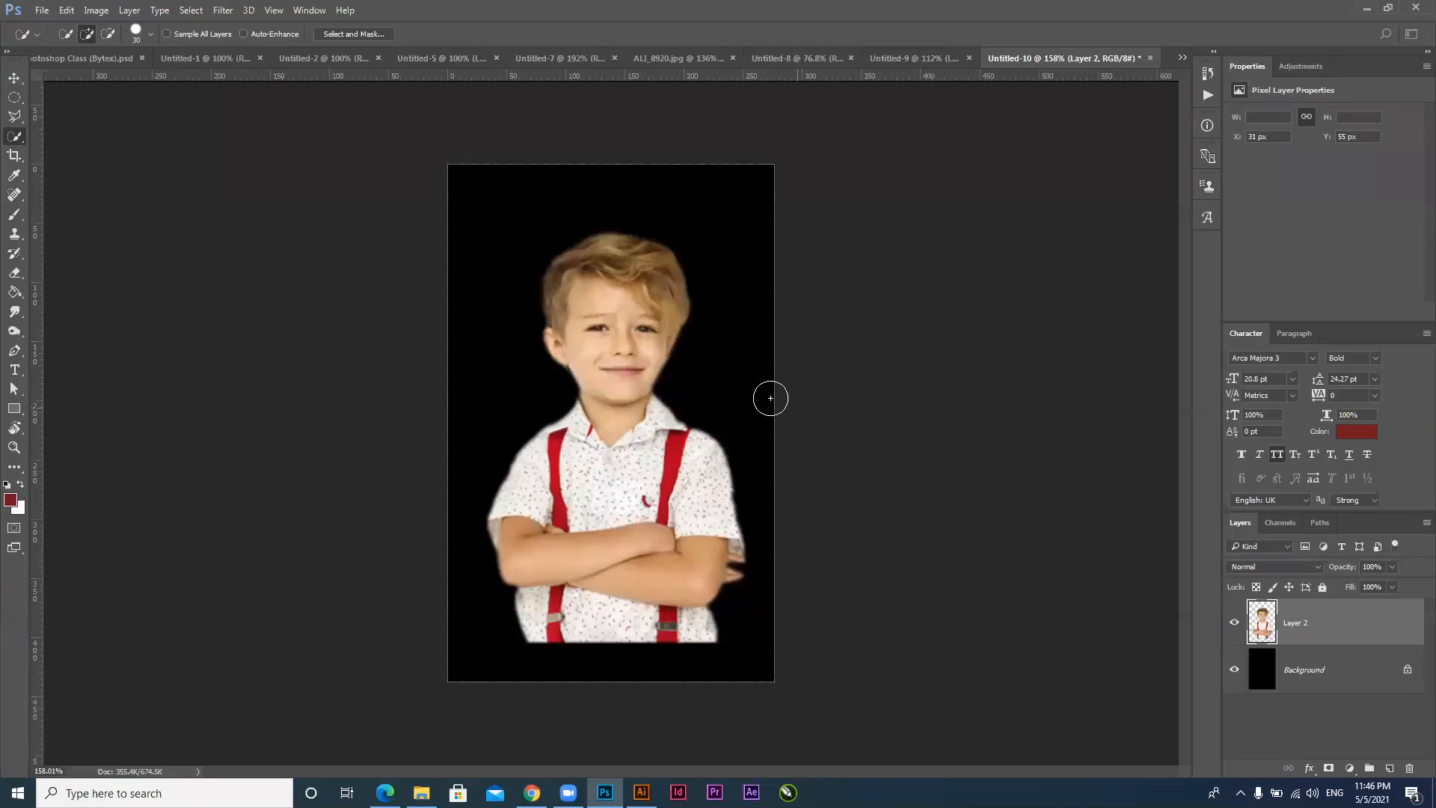
{"action": "key", "text": "ctrl+n"}
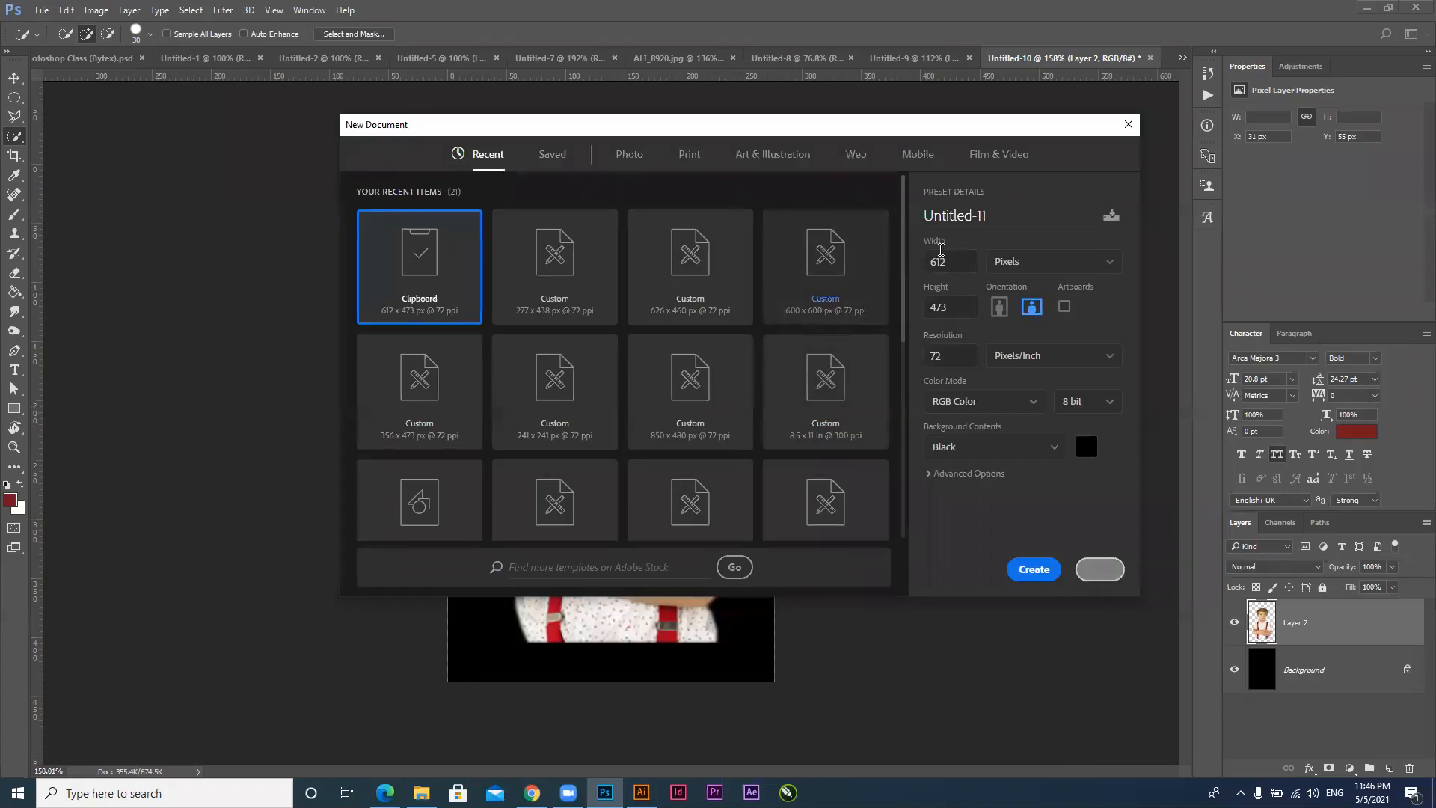
{"action": "left_click", "coordinate": [1027, 572]}
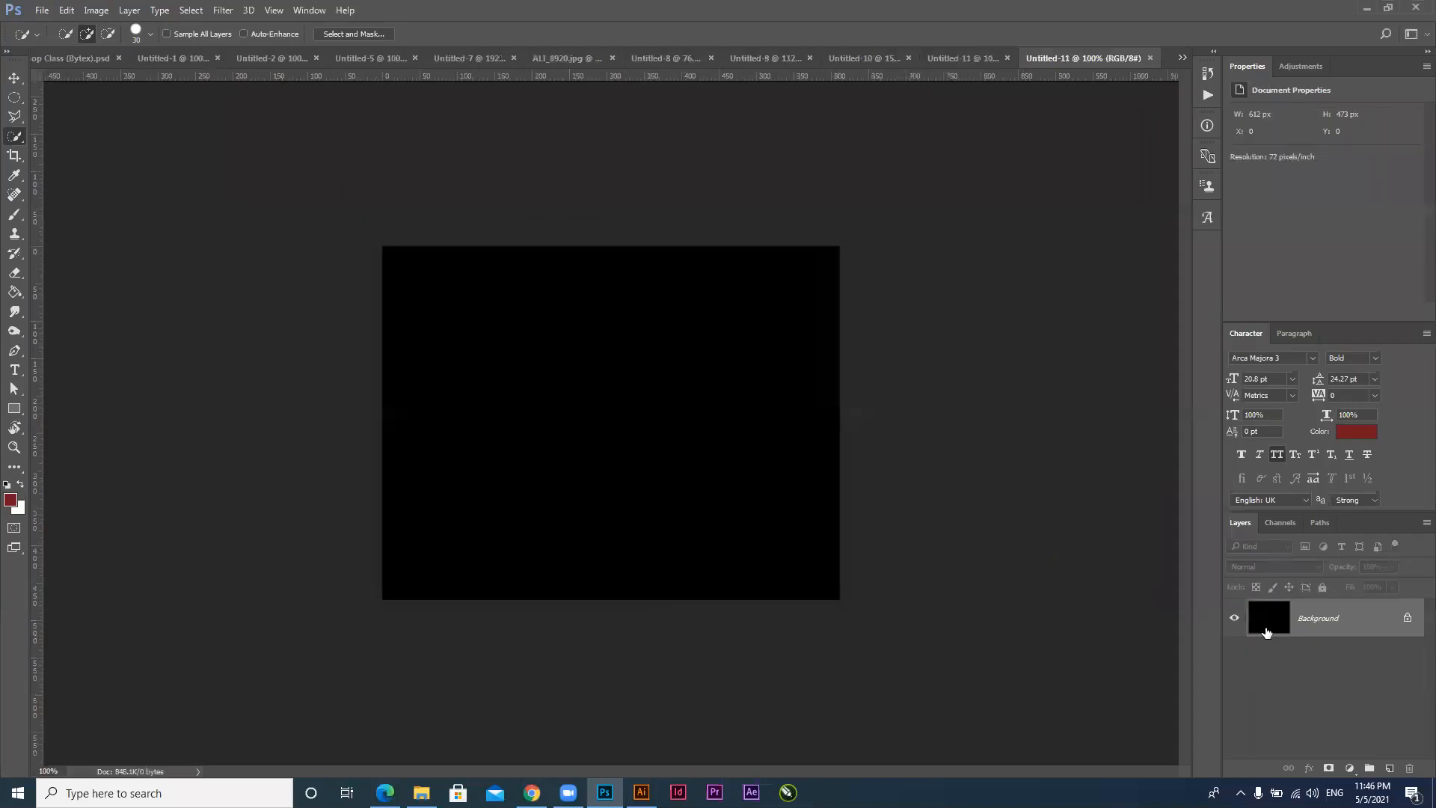
{"action": "key", "text": "ctrl+BackSpace"}
{"action": "key", "text": "ctrl+v"}
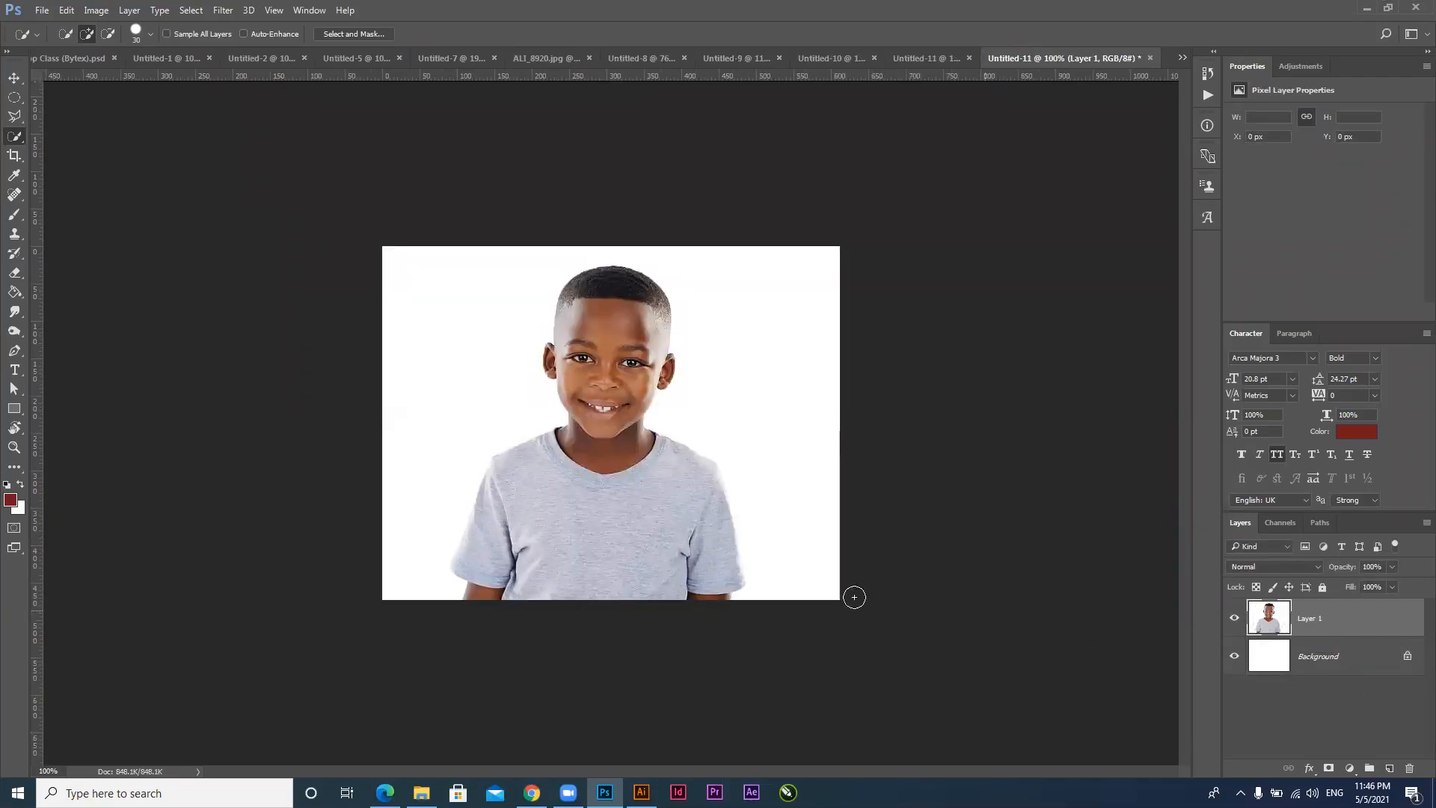
Fill the Background layer with dark red and check it by shifting the boy photo aside and undoing the move
{"action": "left_click", "coordinate": [1343, 665]}
{"action": "key", "text": "alt+BackSpace"}
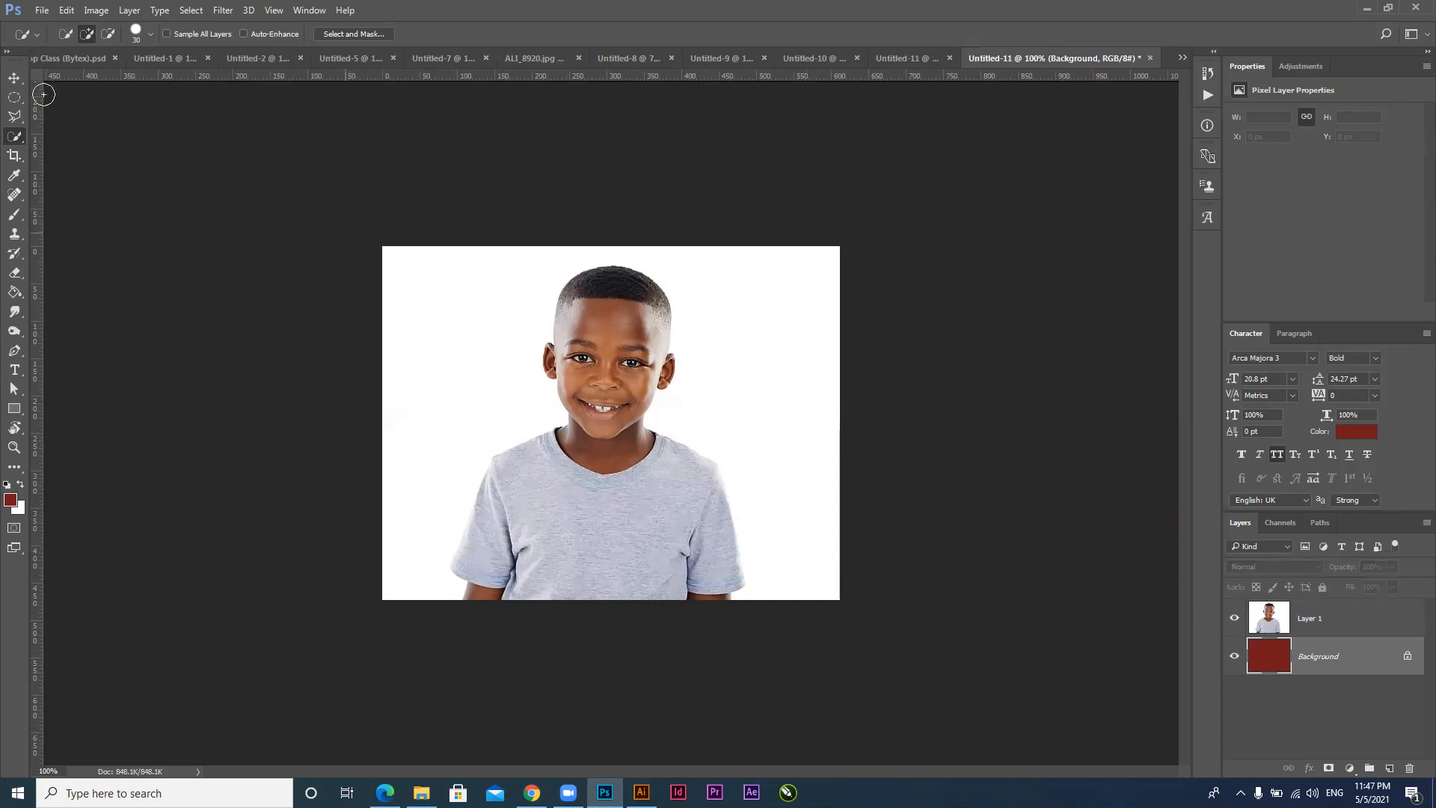
{"action": "left_click", "coordinate": [14, 78]}
{"action": "left_click", "coordinate": [1321, 627]}
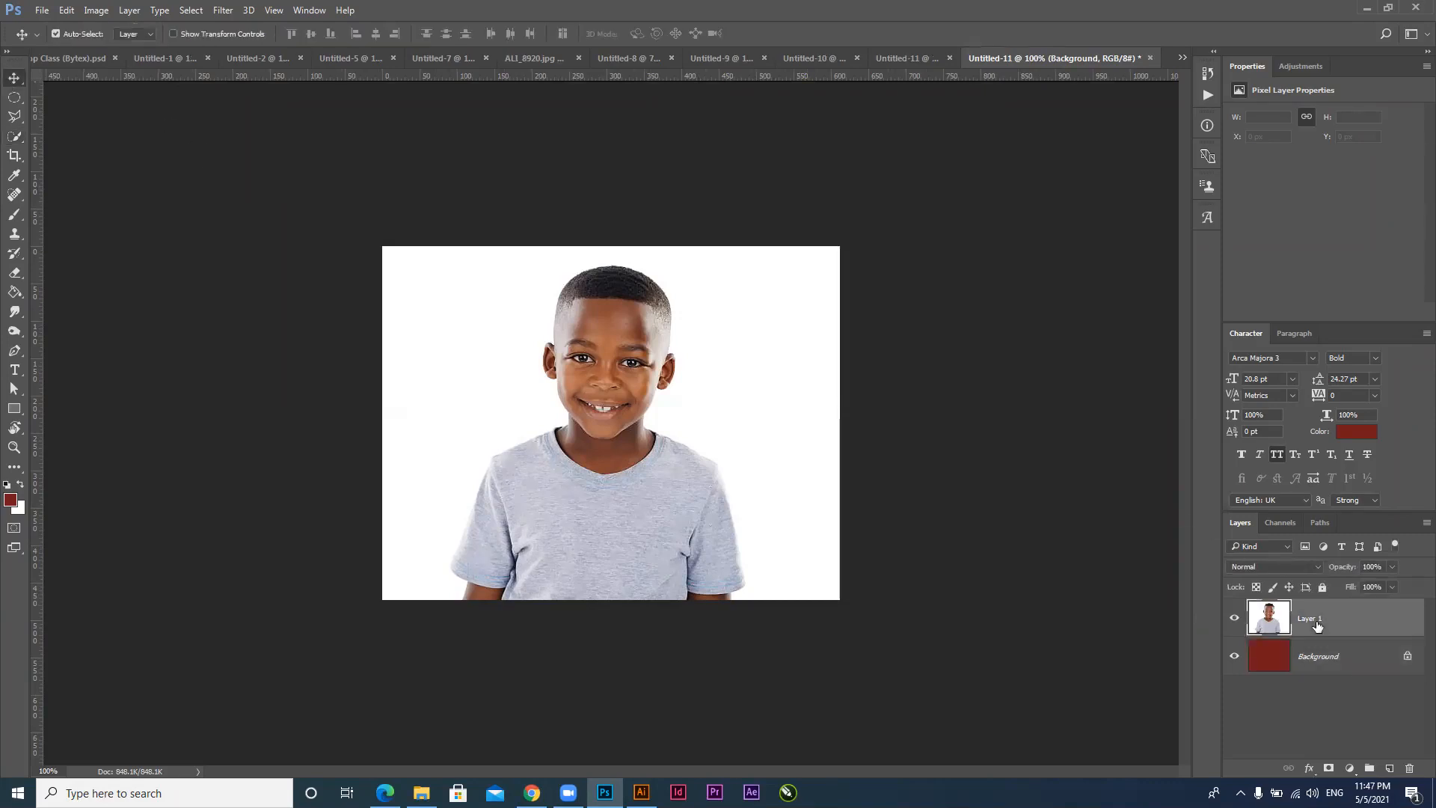
{"action": "left_click_drag", "start_coordinate": [590, 446], "coordinate": [537, 484]}
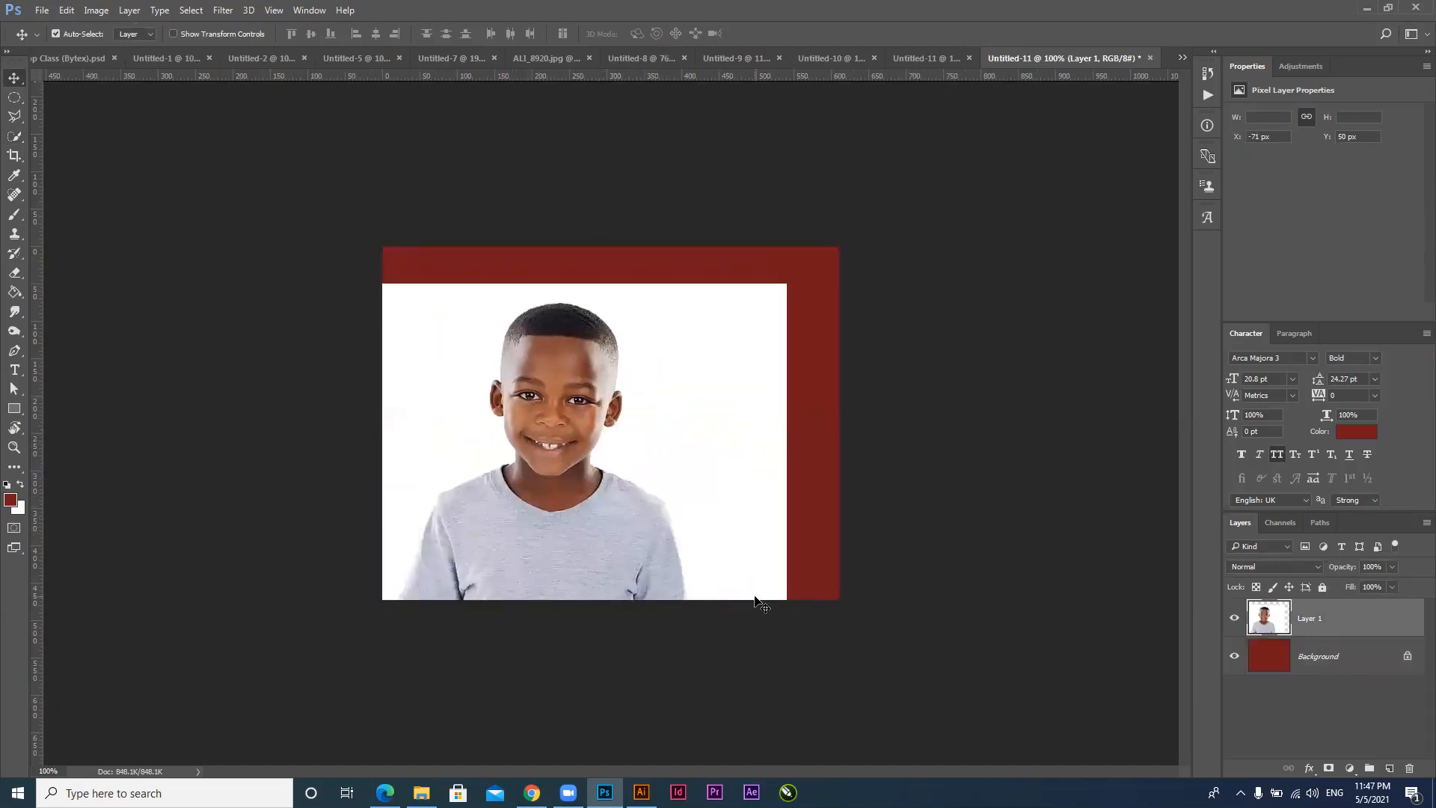
{"action": "key", "text": "ctrl+z"}
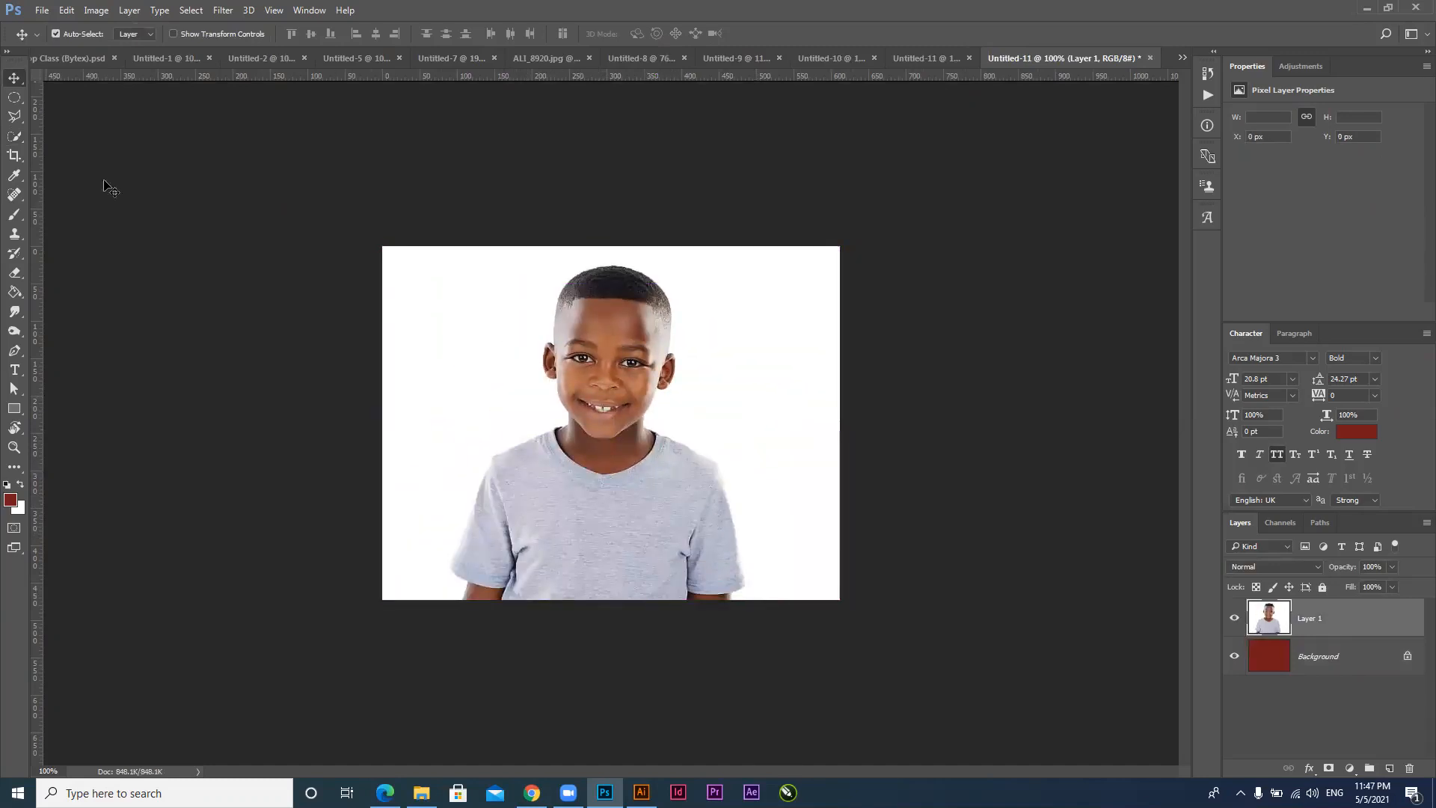
{"action": "left_click", "coordinate": [16, 118]}
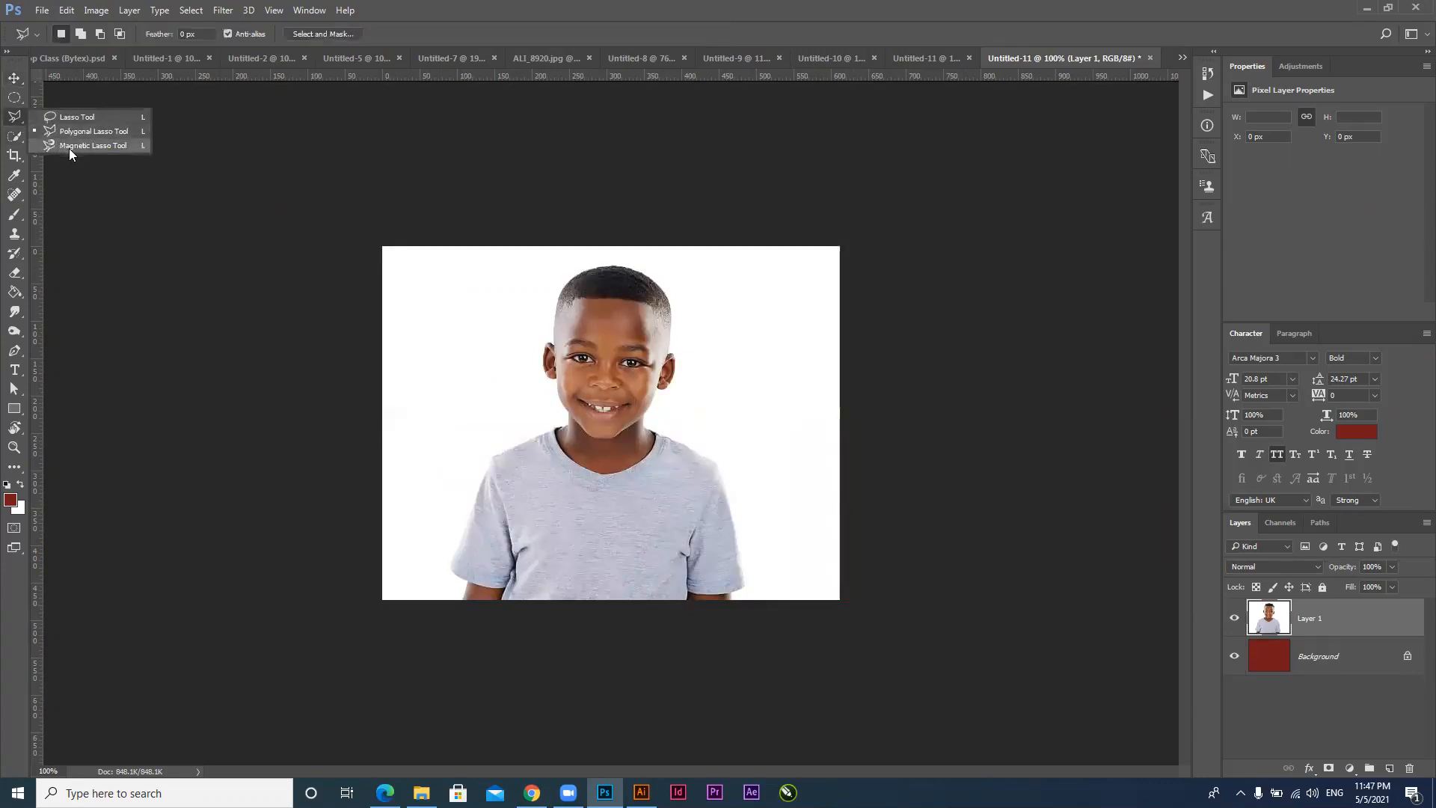
{"action": "left_click", "coordinate": [69, 145]}
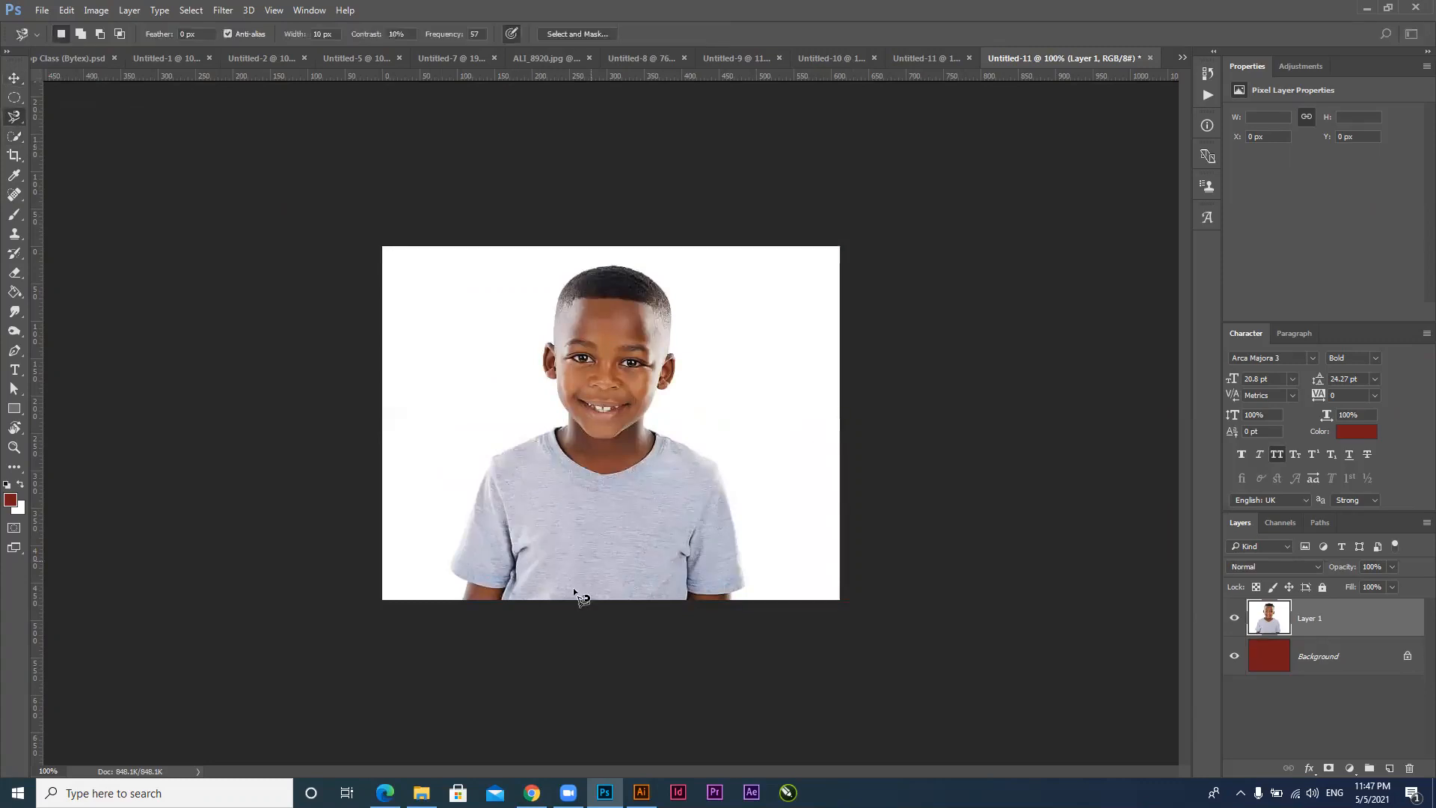
{"action": "left_click", "coordinate": [466, 596]}
{"action": "key", "text": "Escape"}
Select the white backdrop on both sides of the boy on Layer 1 with the Quick Selection Tool
{"action": "left_click", "coordinate": [15, 137]}
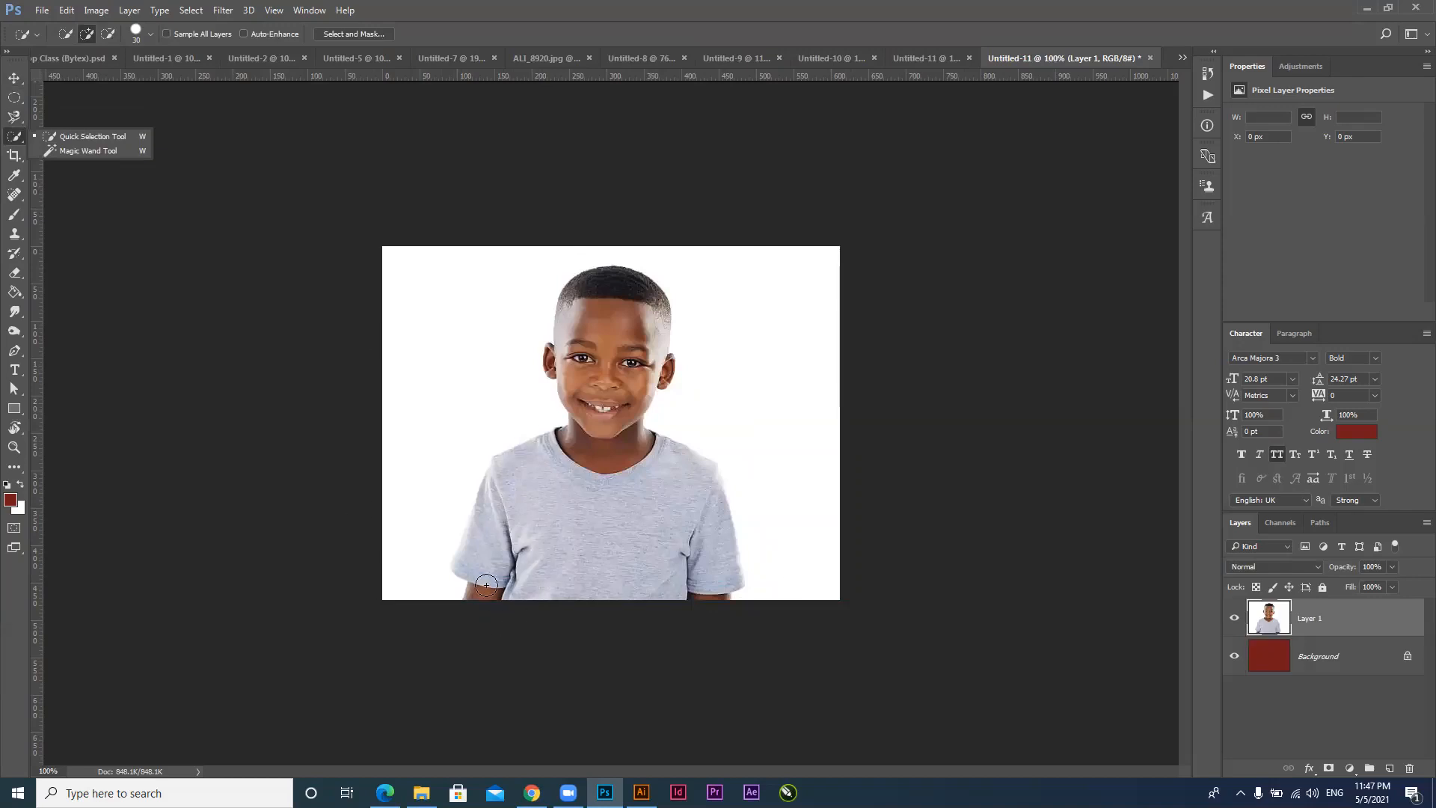
{"action": "left_click", "coordinate": [71, 137]}
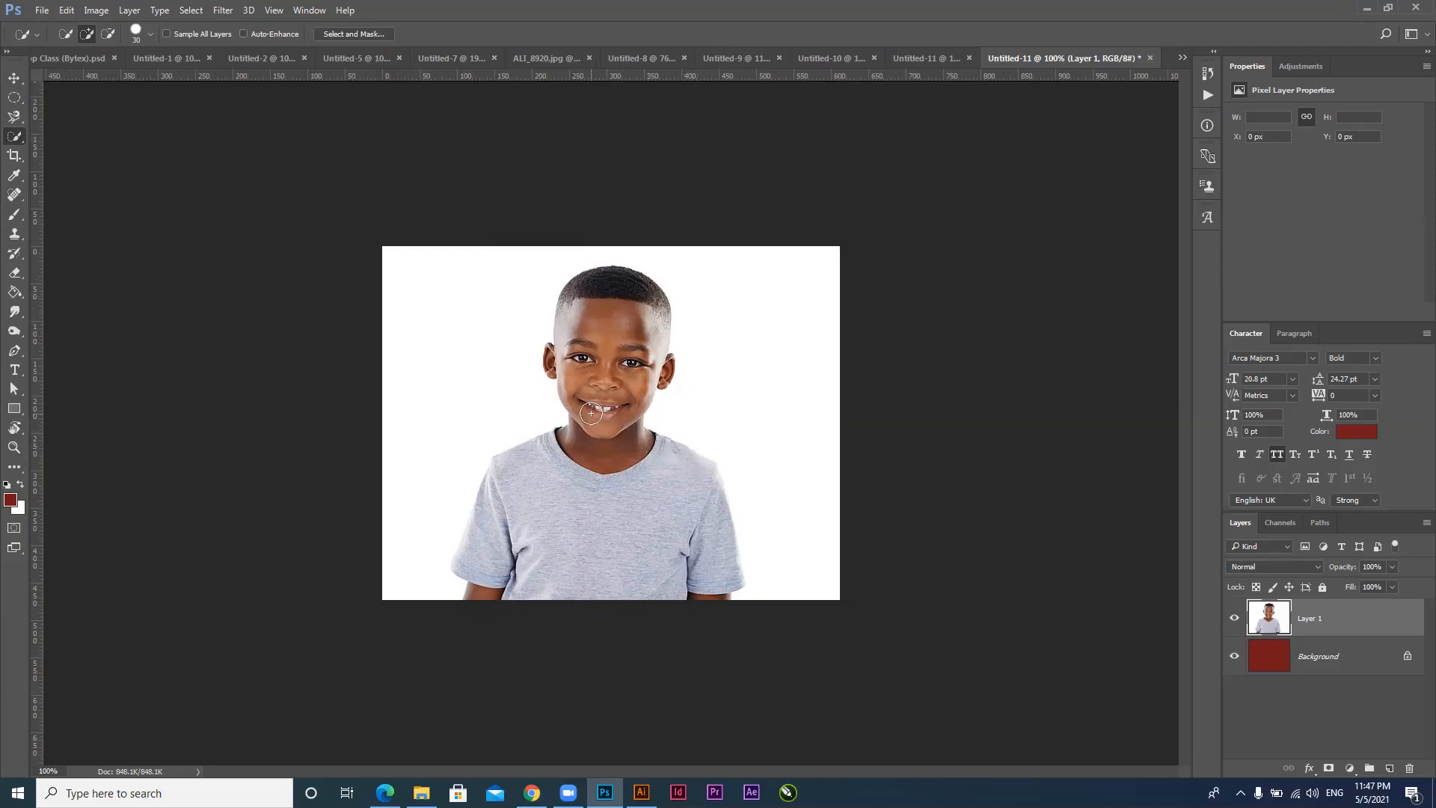
{"action": "left_click_drag", "start_coordinate": [429, 385], "coordinate": [439, 274]}
{"action": "left_click_drag", "start_coordinate": [695, 252], "coordinate": [781, 389]}
{"action": "key", "text": "alt"}
Invert the backdrop selection to select the boy instead
{"action": "key", "text": "ctrl+shift+i"}
{"action": "key", "text": "ctrl+shift+i"}
{"action": "left_click", "coordinate": [192, 10]}
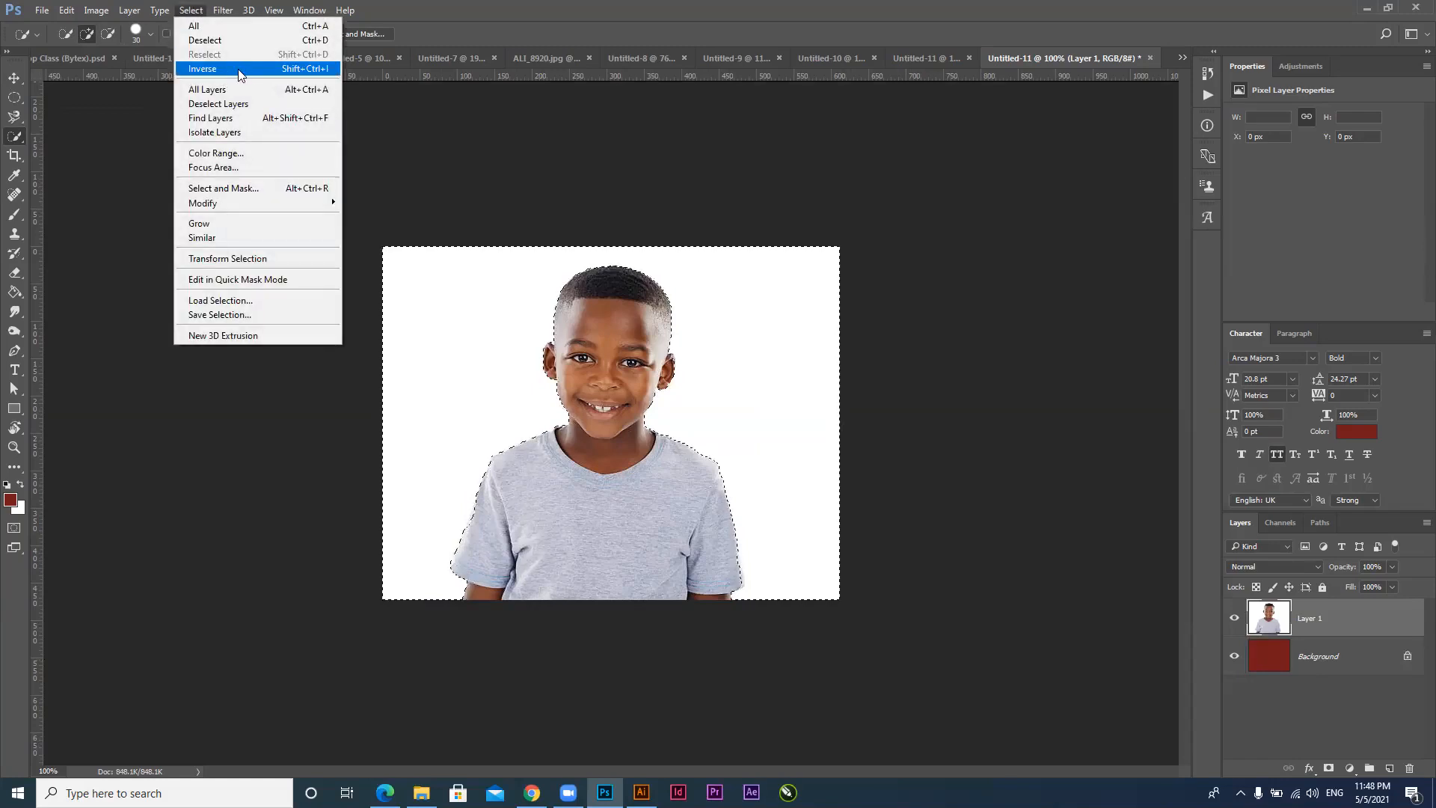
{"action": "key", "text": "Return"}
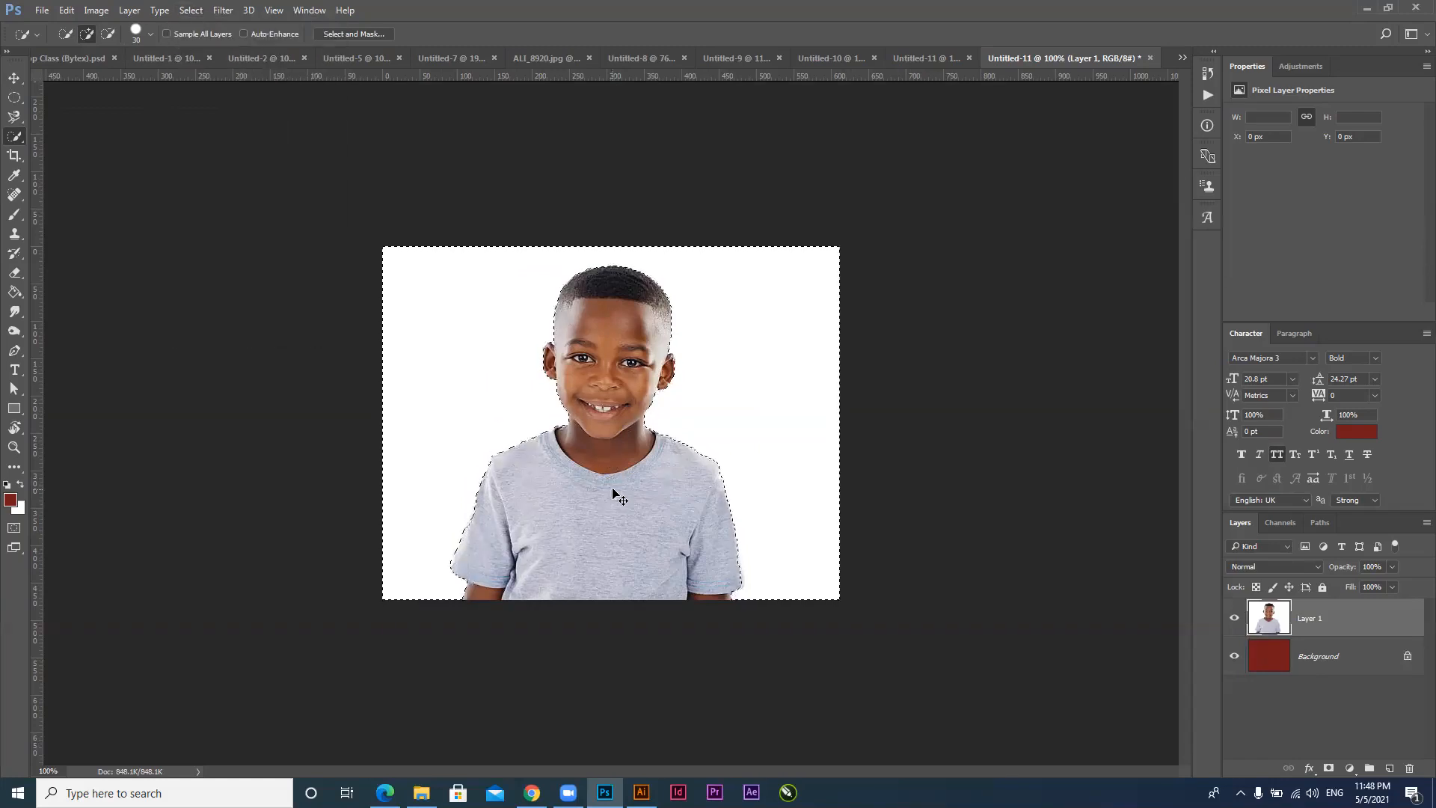
Shrink the Quick Selection brush to 8 px, refine the selection along the boy's ears and inspect the shirt outline
{"action": "left_click_drag", "start_coordinate": [635, 321], "coordinate": [729, 437]}
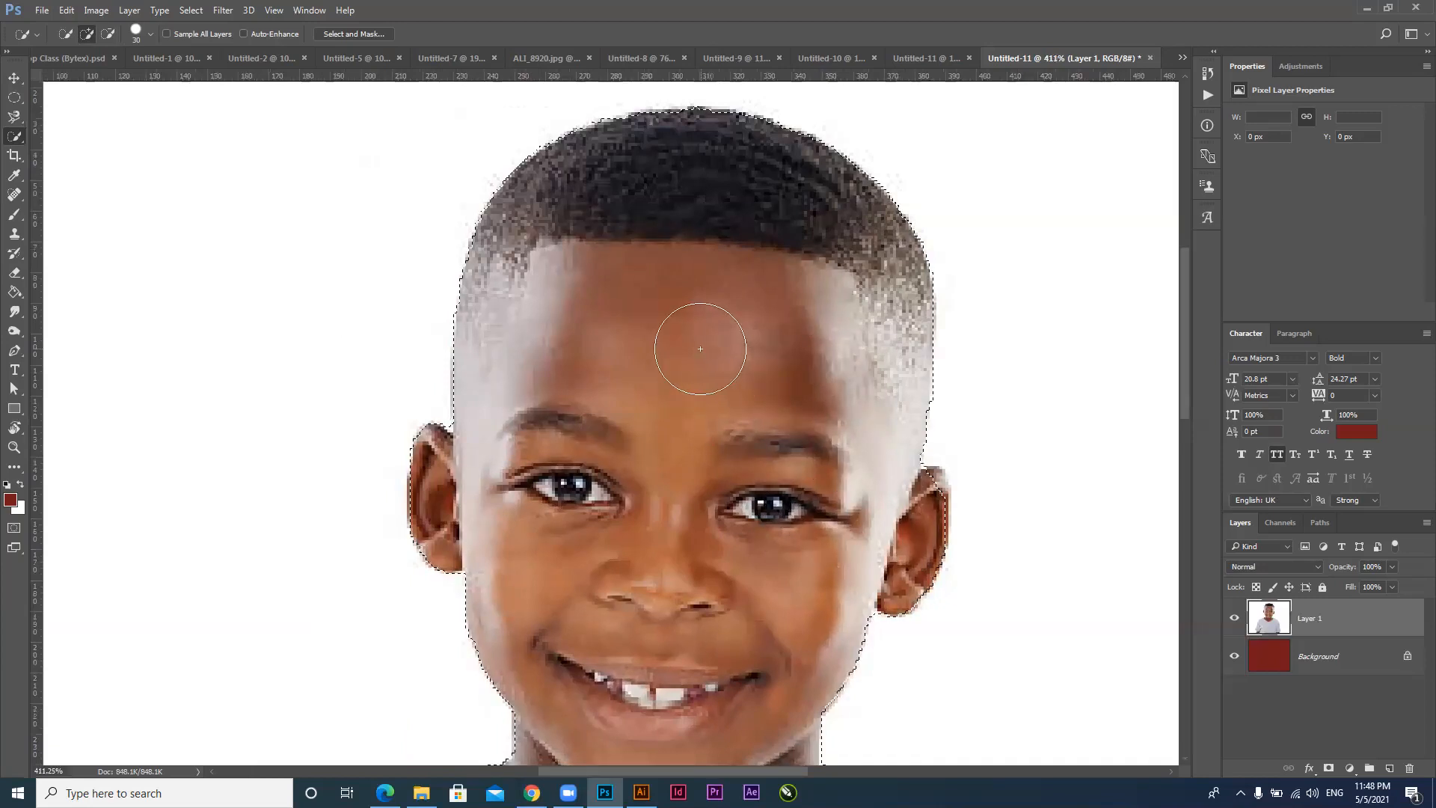
{"action": "key", "text": "bracketleft"}
{"action": "key", "text": "bracketleft"}
{"action": "key", "text": "bracketleft"}
{"action": "key", "text": "bracketleft"}
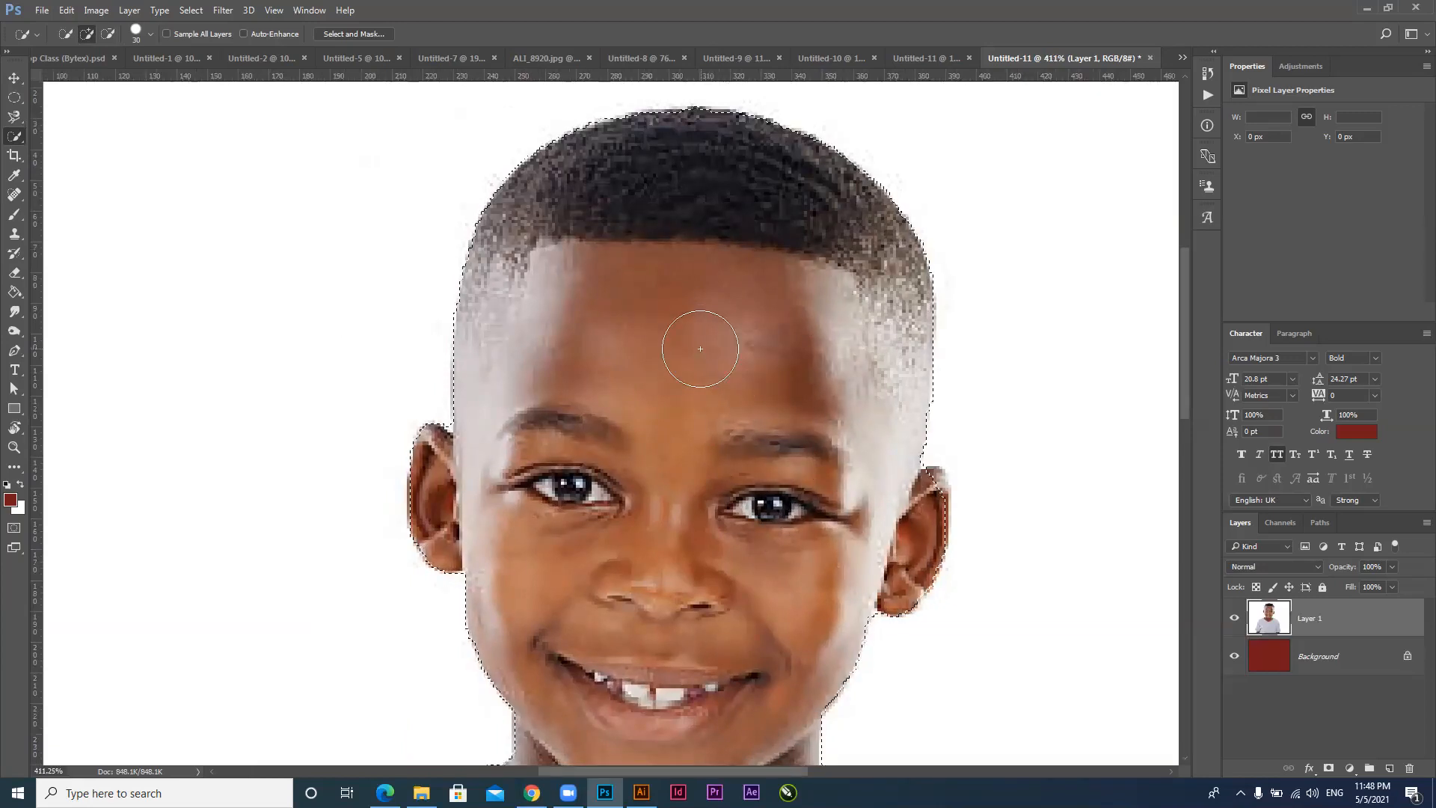
{"action": "key", "text": "bracketright"}
{"action": "key", "text": "bracketright"}
{"action": "key", "text": "bracketright"}
{"action": "key", "text": "bracketright"}
{"action": "key", "text": "bracketright"}
{"action": "key", "text": "bracketleft"}
{"action": "key", "text": "bracketleft"}
{"action": "key", "text": "bracketleft"}
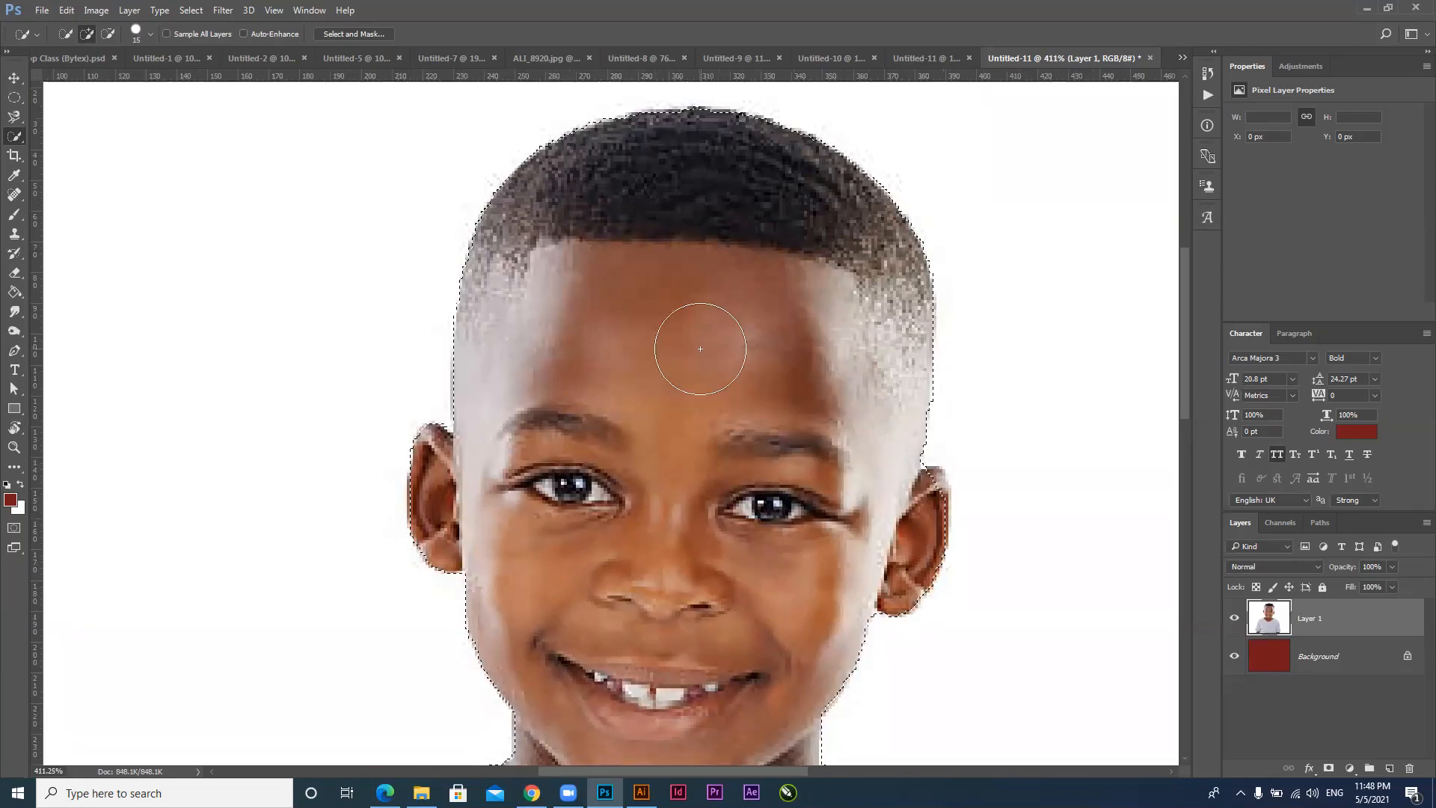
{"action": "mouse_move", "coordinate": [943, 506]}
{"action": "left_mouse_down"}
{"action": "mouse_move", "coordinate": [930, 483]}
{"action": "mouse_move", "coordinate": [940, 523]}
{"action": "mouse_move", "coordinate": [906, 561]}
{"action": "left_mouse_up"}
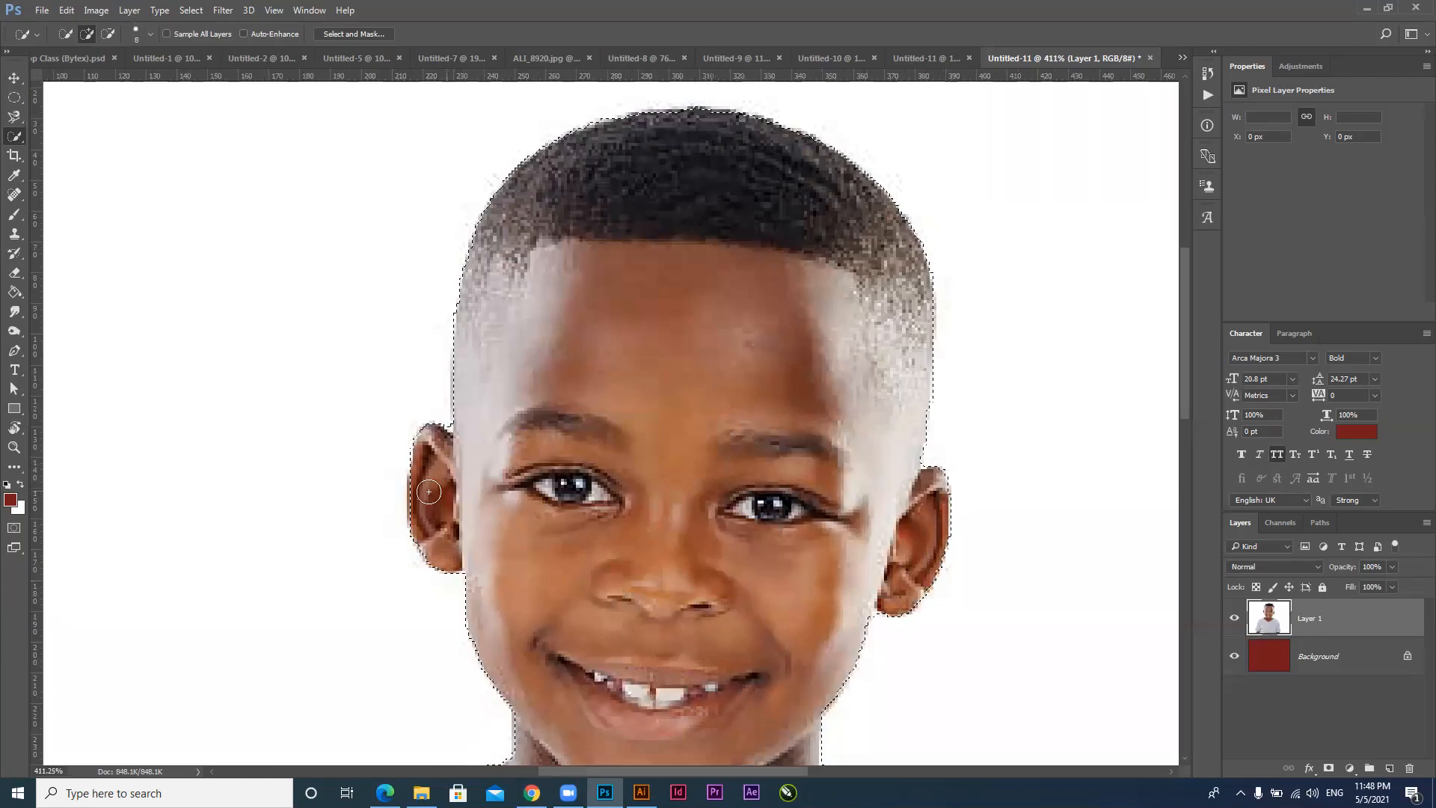
{"action": "left_click_drag", "start_coordinate": [418, 488], "coordinate": [429, 519]}
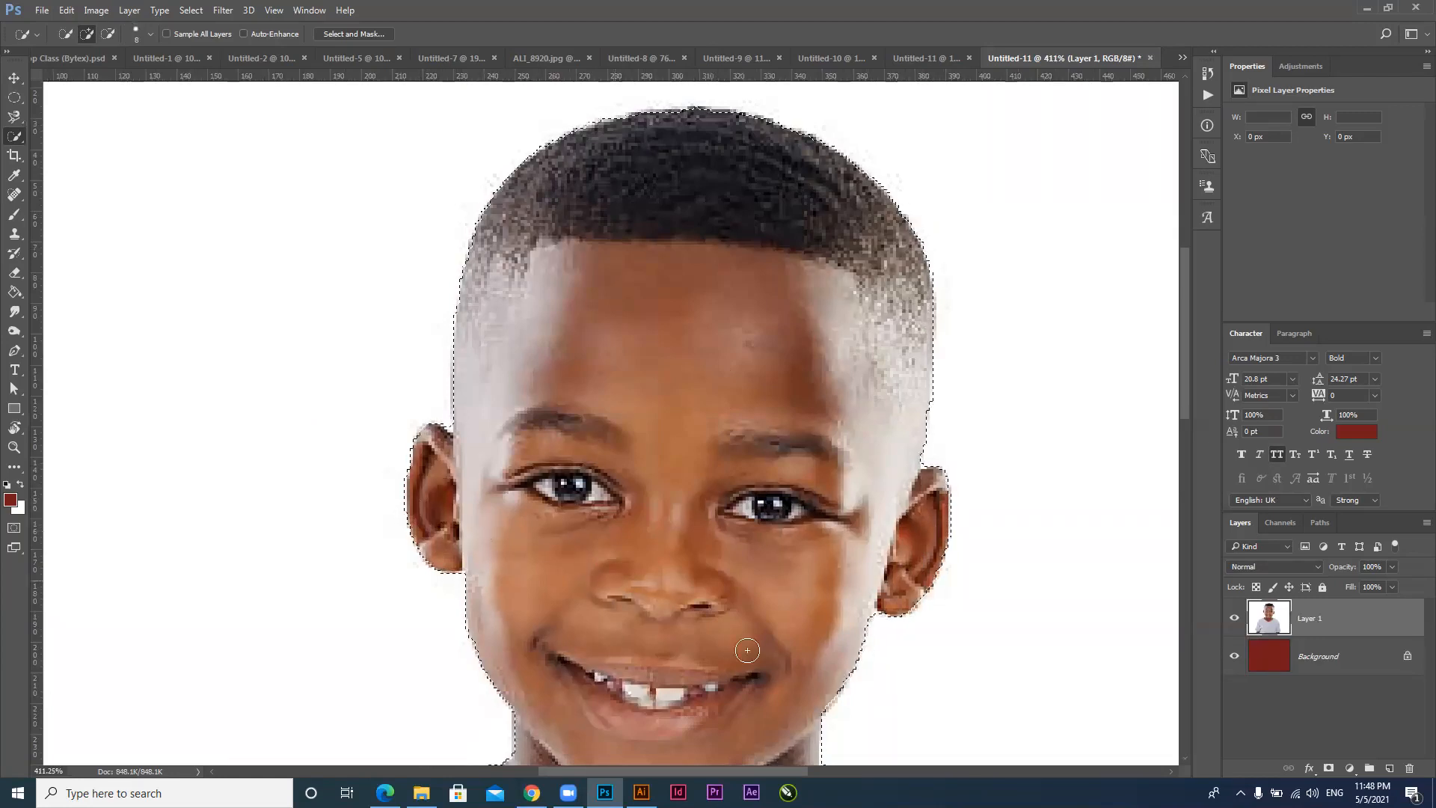
{"action": "left_click_drag", "start_coordinate": [792, 626], "coordinate": [711, 564]}
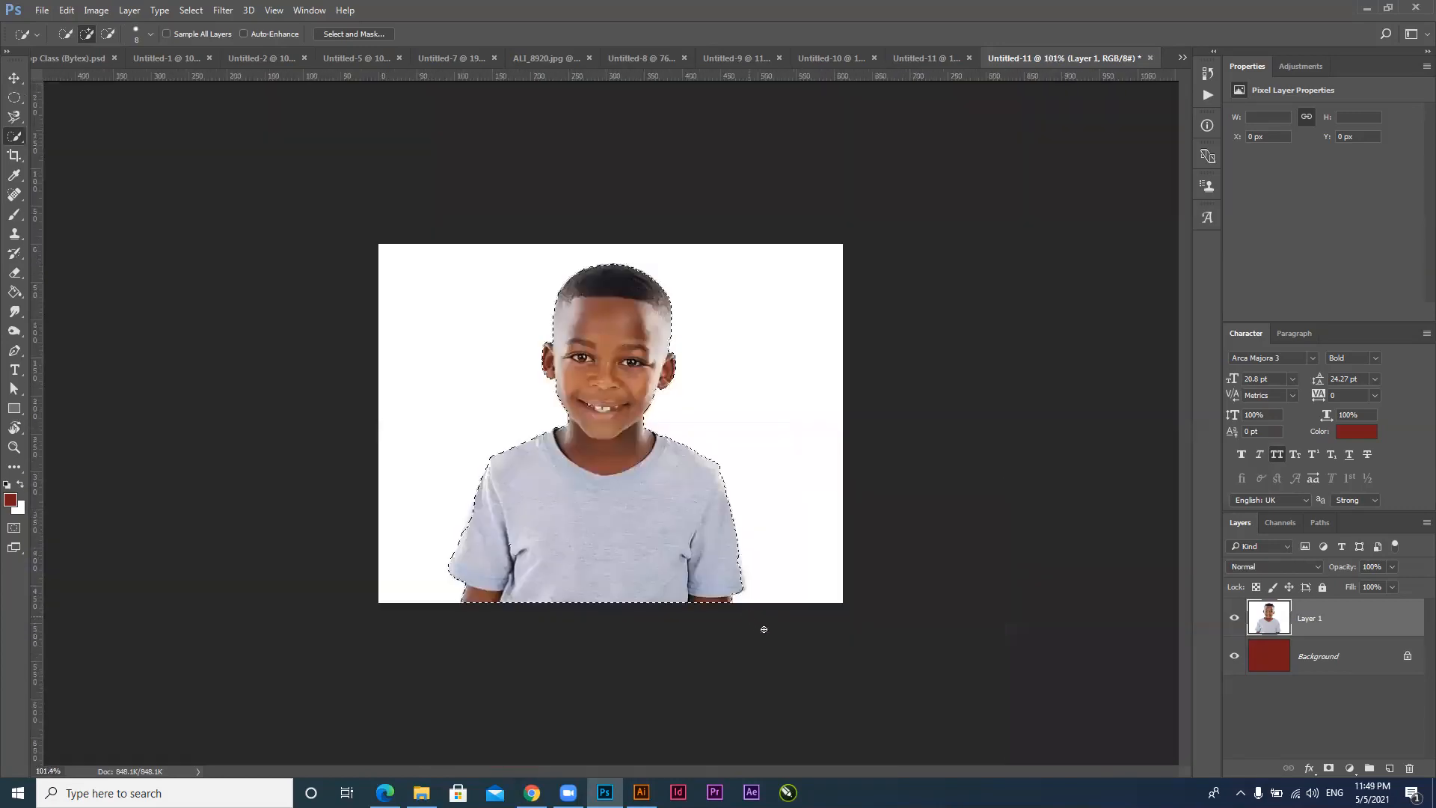
{"action": "mouse_move", "coordinate": [743, 618]}
{"action": "left_mouse_down"}
{"action": "mouse_move", "coordinate": [732, 591]}
{"action": "mouse_move", "coordinate": [779, 623]}
{"action": "mouse_move", "coordinate": [760, 608]}
{"action": "mouse_move", "coordinate": [748, 529]}
{"action": "left_mouse_up"}
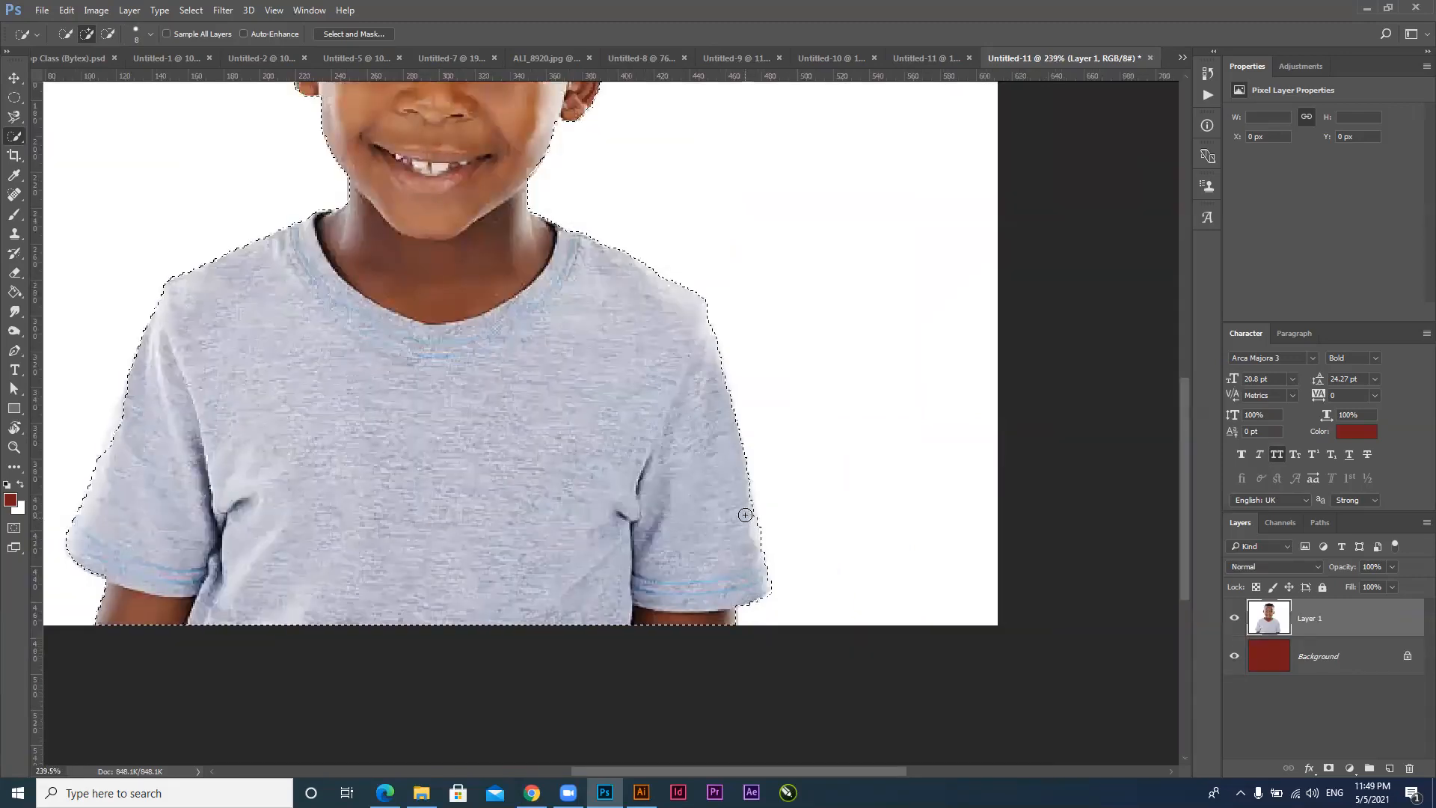
{"action": "mouse_move", "coordinate": [692, 568]}
{"action": "left_mouse_down"}
{"action": "mouse_move", "coordinate": [621, 546]}
{"action": "mouse_move", "coordinate": [494, 381]}
{"action": "mouse_move", "coordinate": [542, 406]}
{"action": "left_mouse_up"}
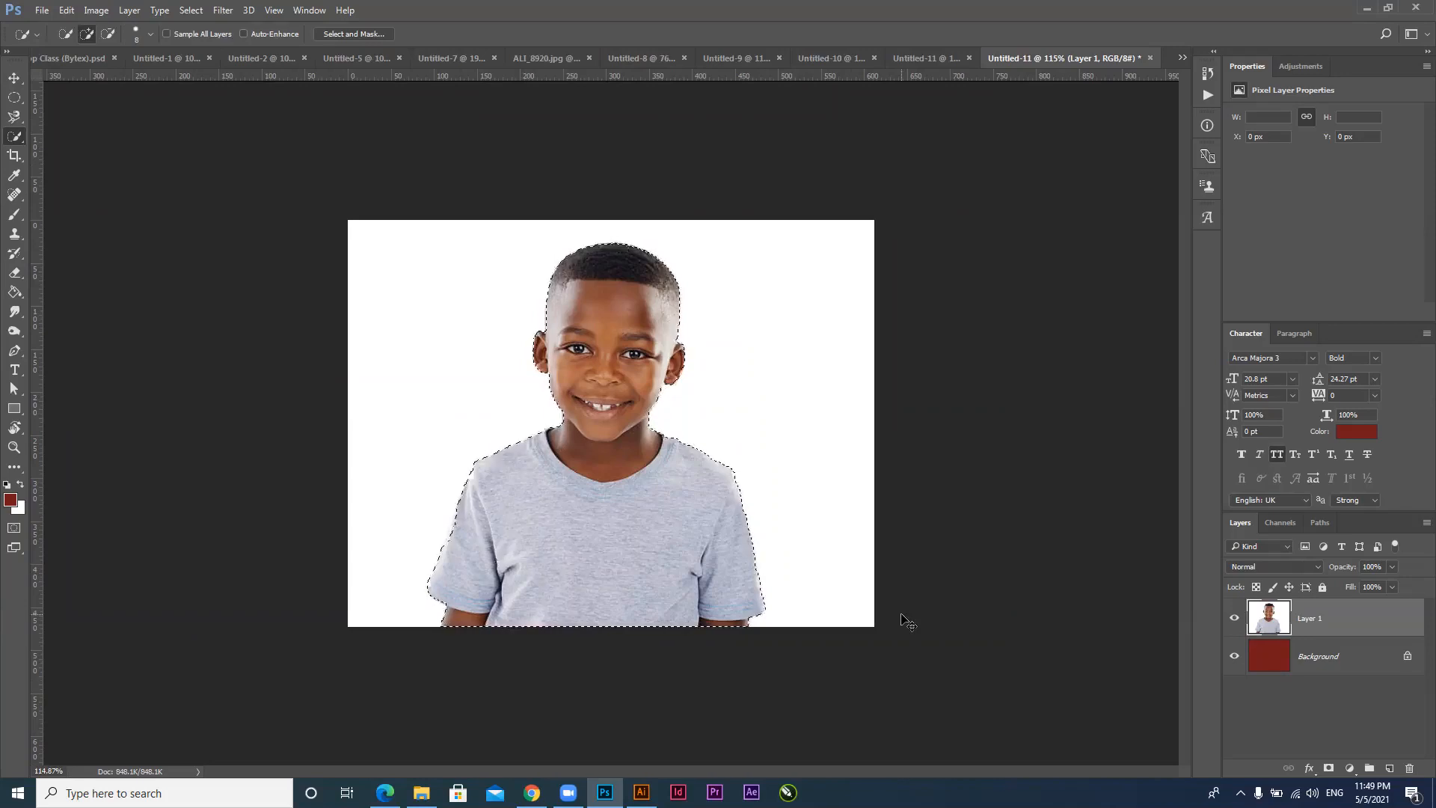
Isolate the boy over the dark red Background by cutting him out, deleting the leftover white layer and pasting him back
{"action": "key", "text": "Delete"}
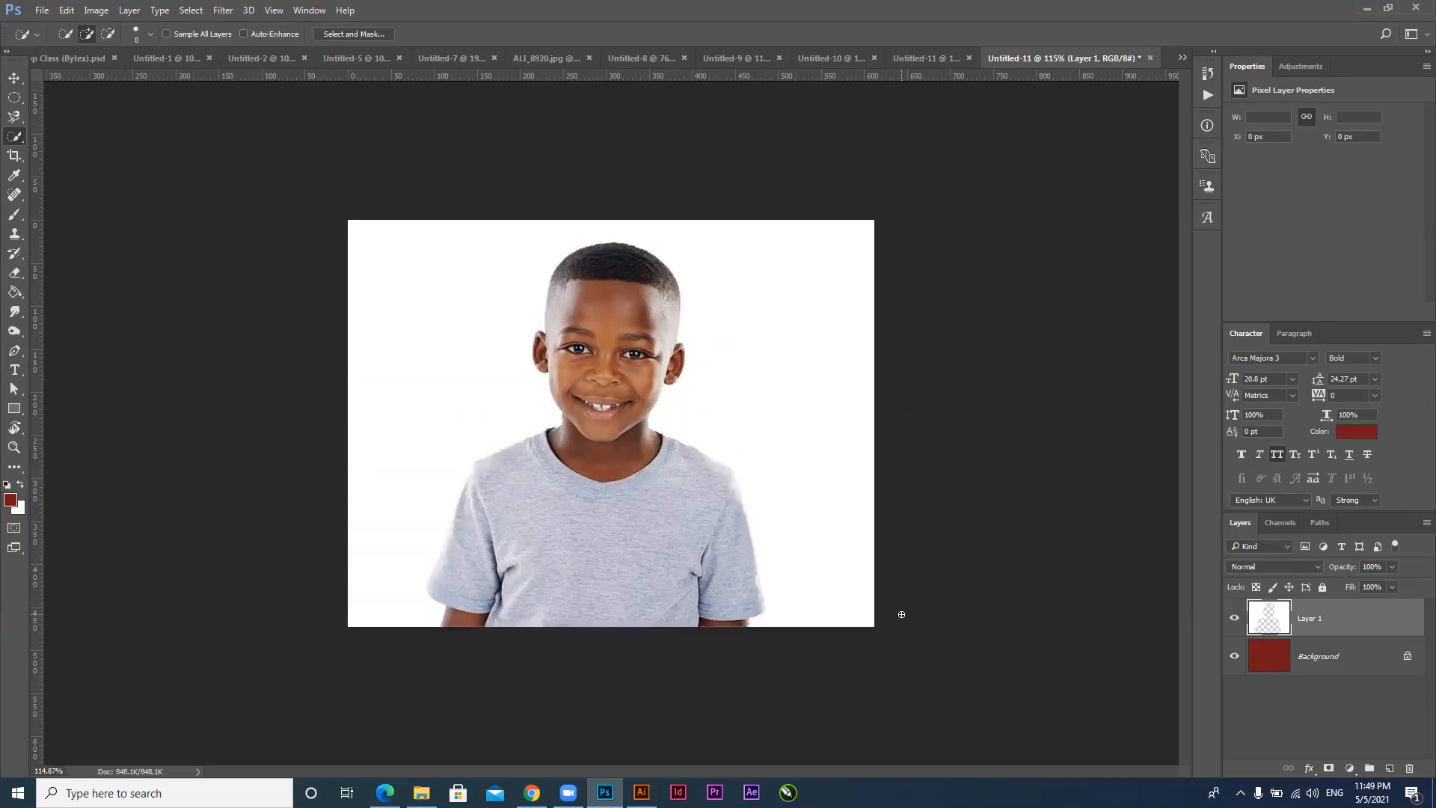
{"action": "key", "text": "ctrl+d"}
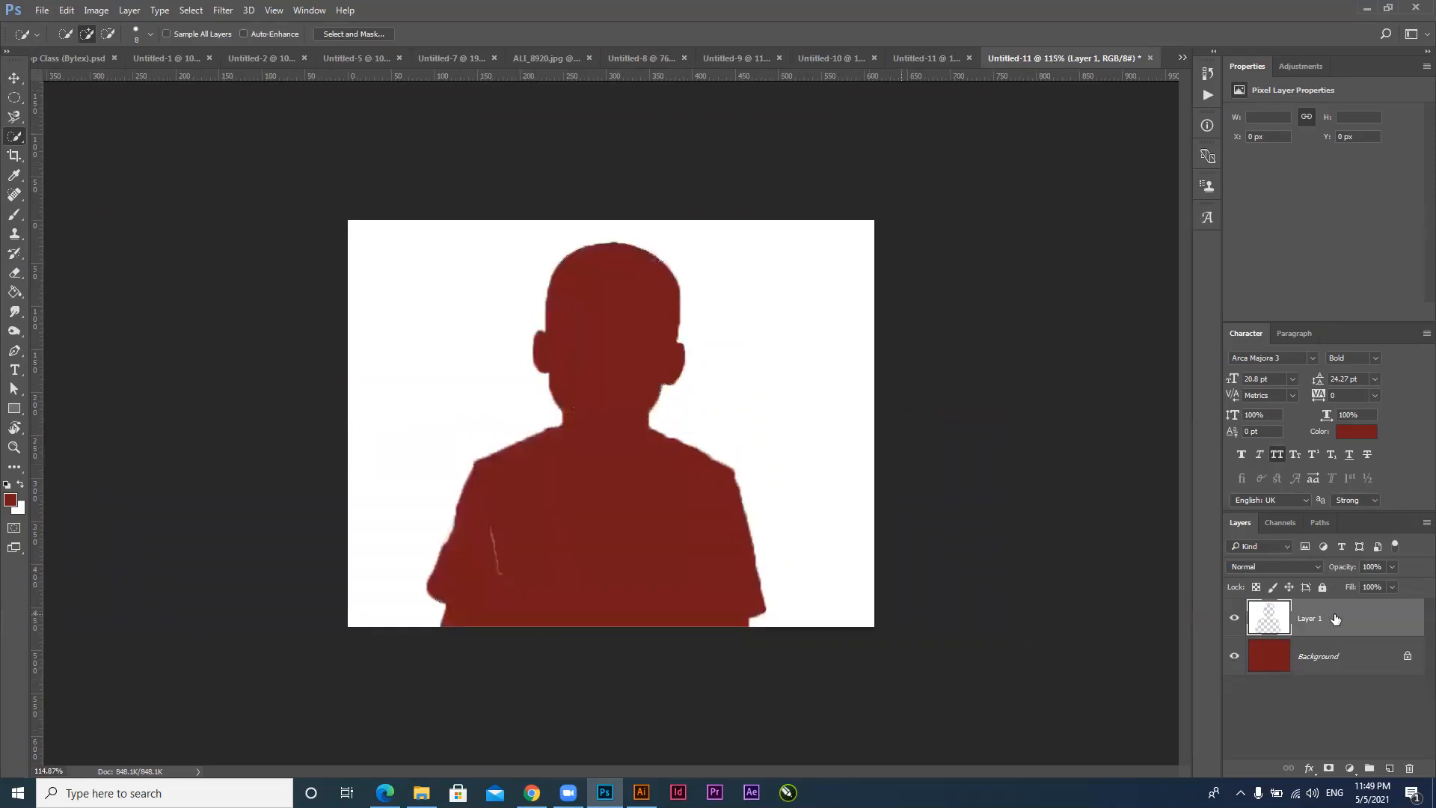
{"action": "key", "text": "Delete"}
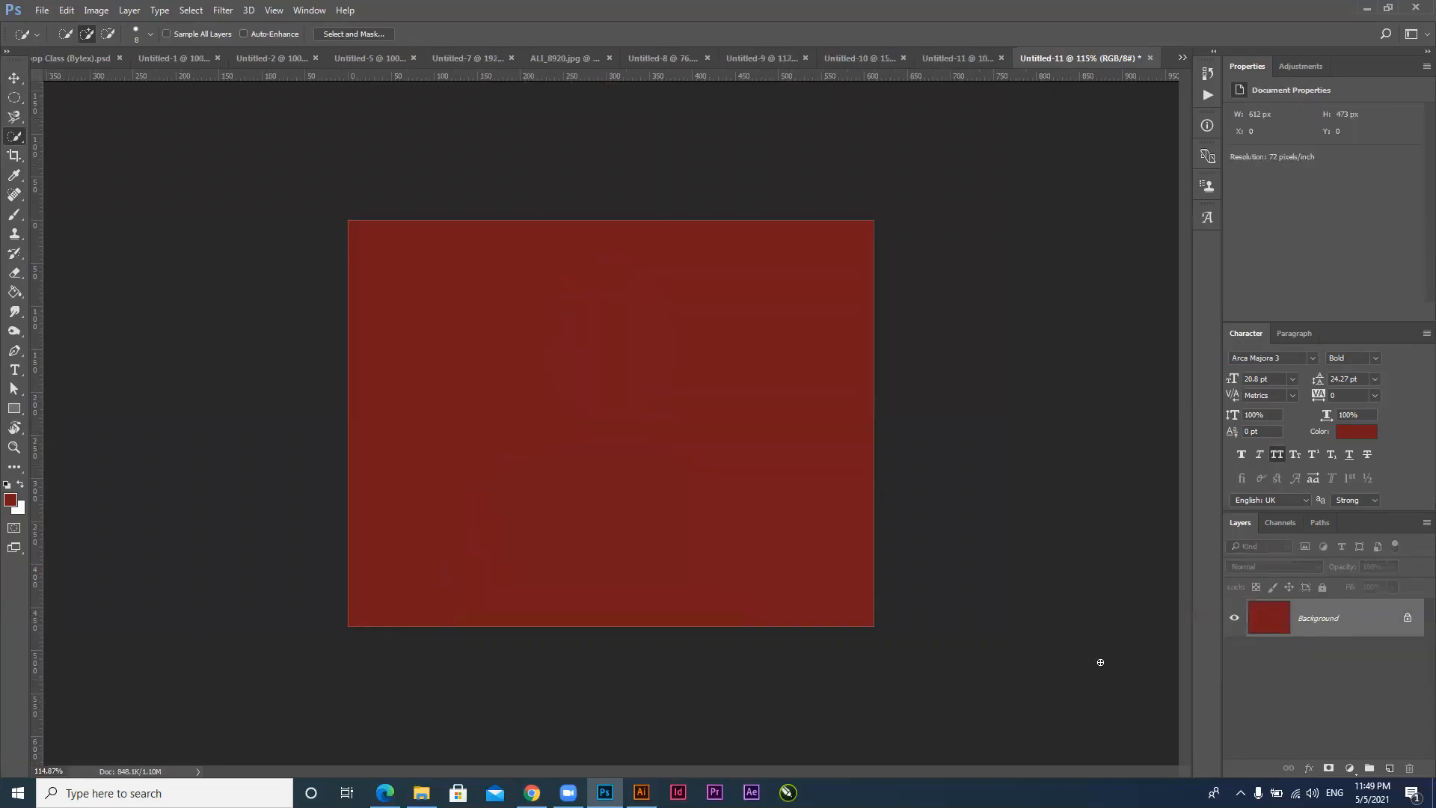
{"action": "key", "text": "ctrl+z"}
{"action": "key", "text": "ctrl+z"}
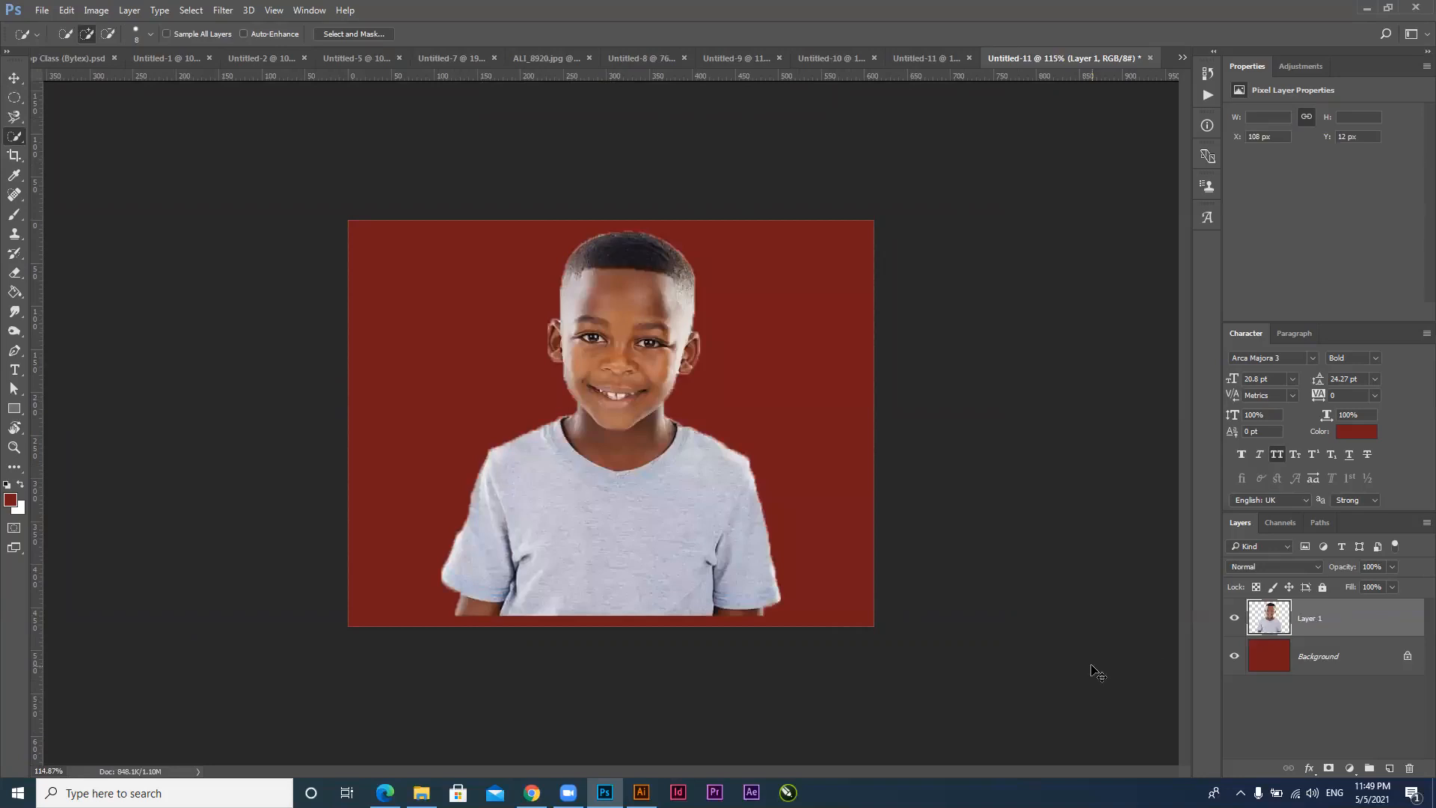
Undo the boy's cut-and-paste on the dark red Background, going back to his selection on the full Layer 1
{"action": "key", "text": "ctrl+z"}
{"action": "key", "text": "ctrl+z"}
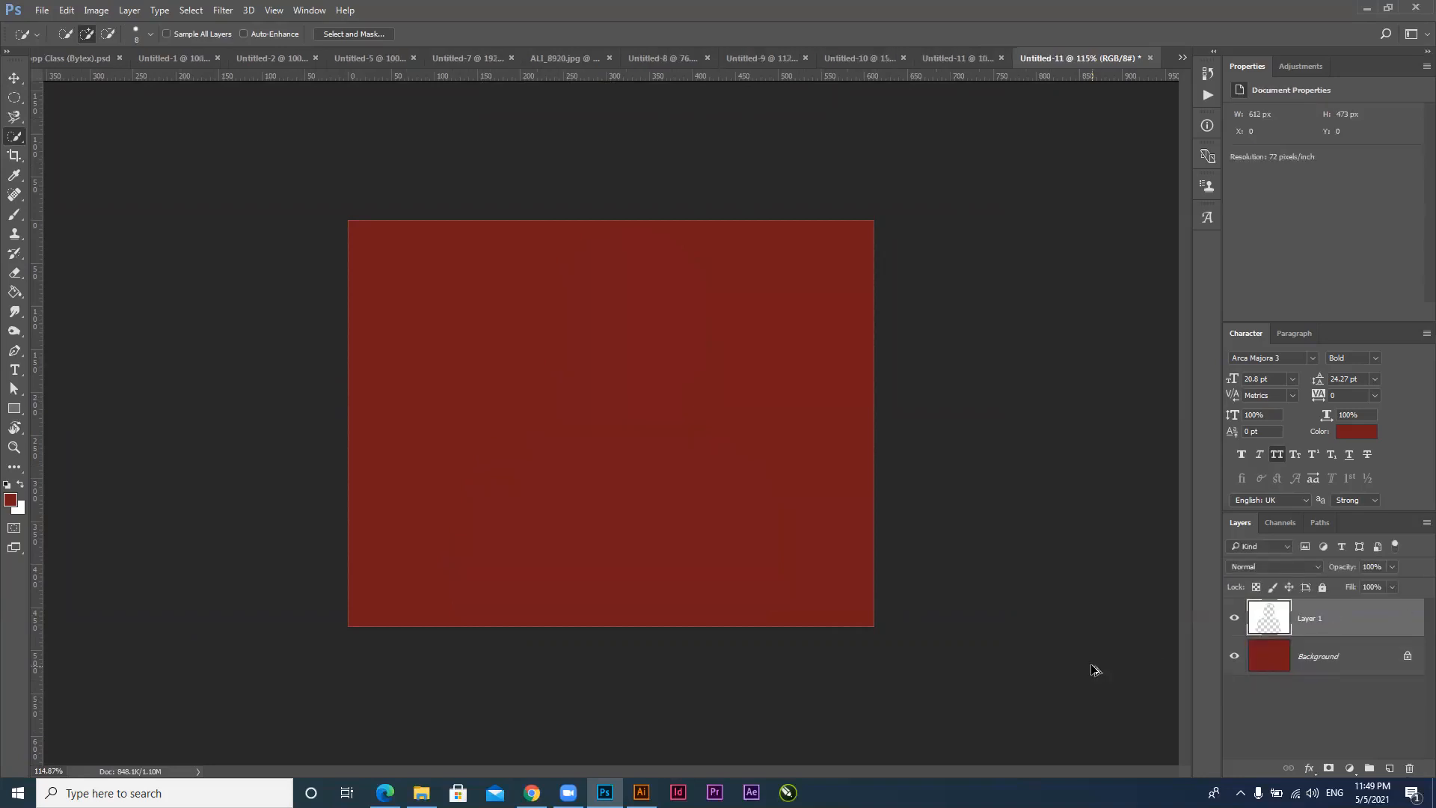
{"action": "key", "text": "ctrl+z"}
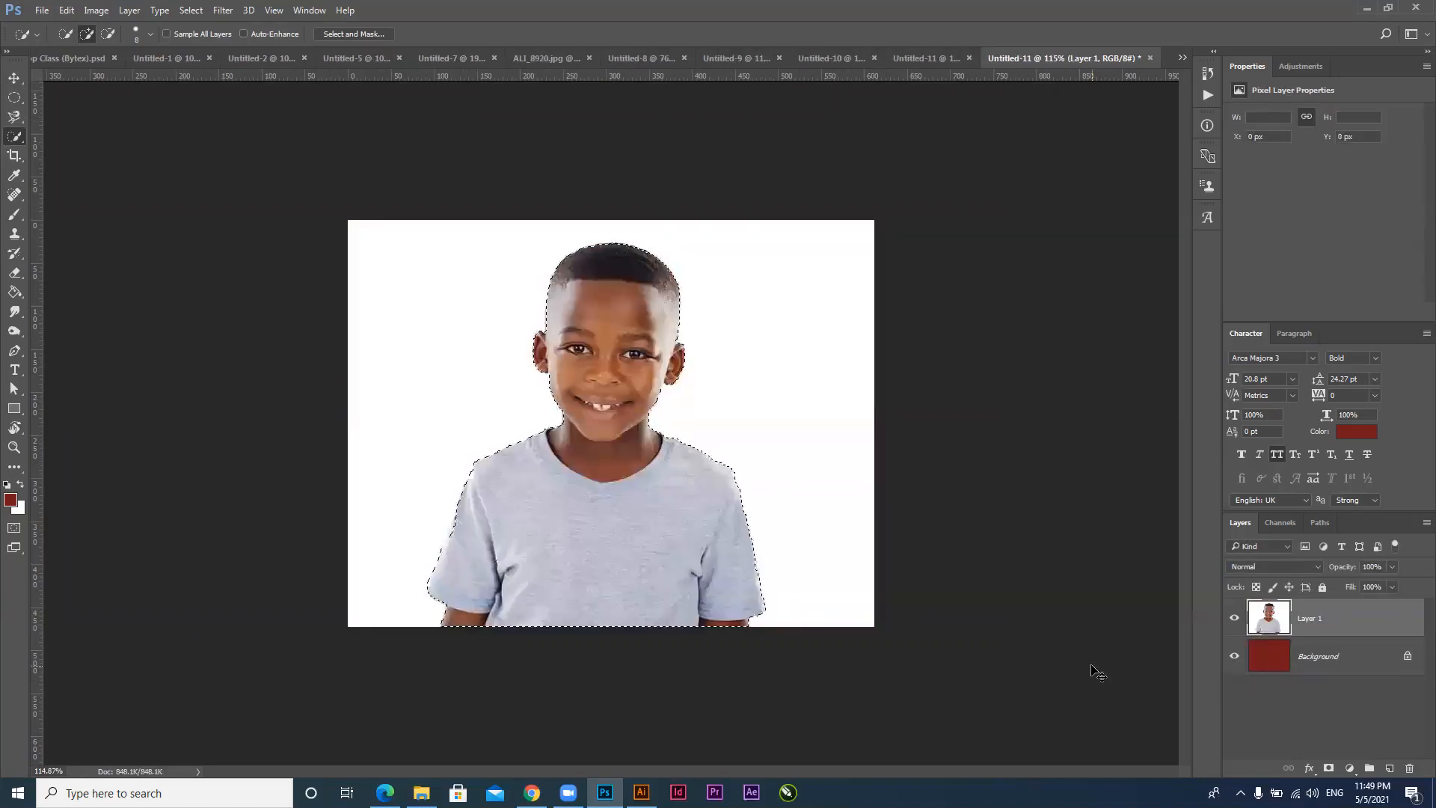
Try removing the white backdrop by inverting the boy's selection and deleting it from Layer 1, and undo the deletion
{"action": "key", "text": "ctrl+shift+i"}
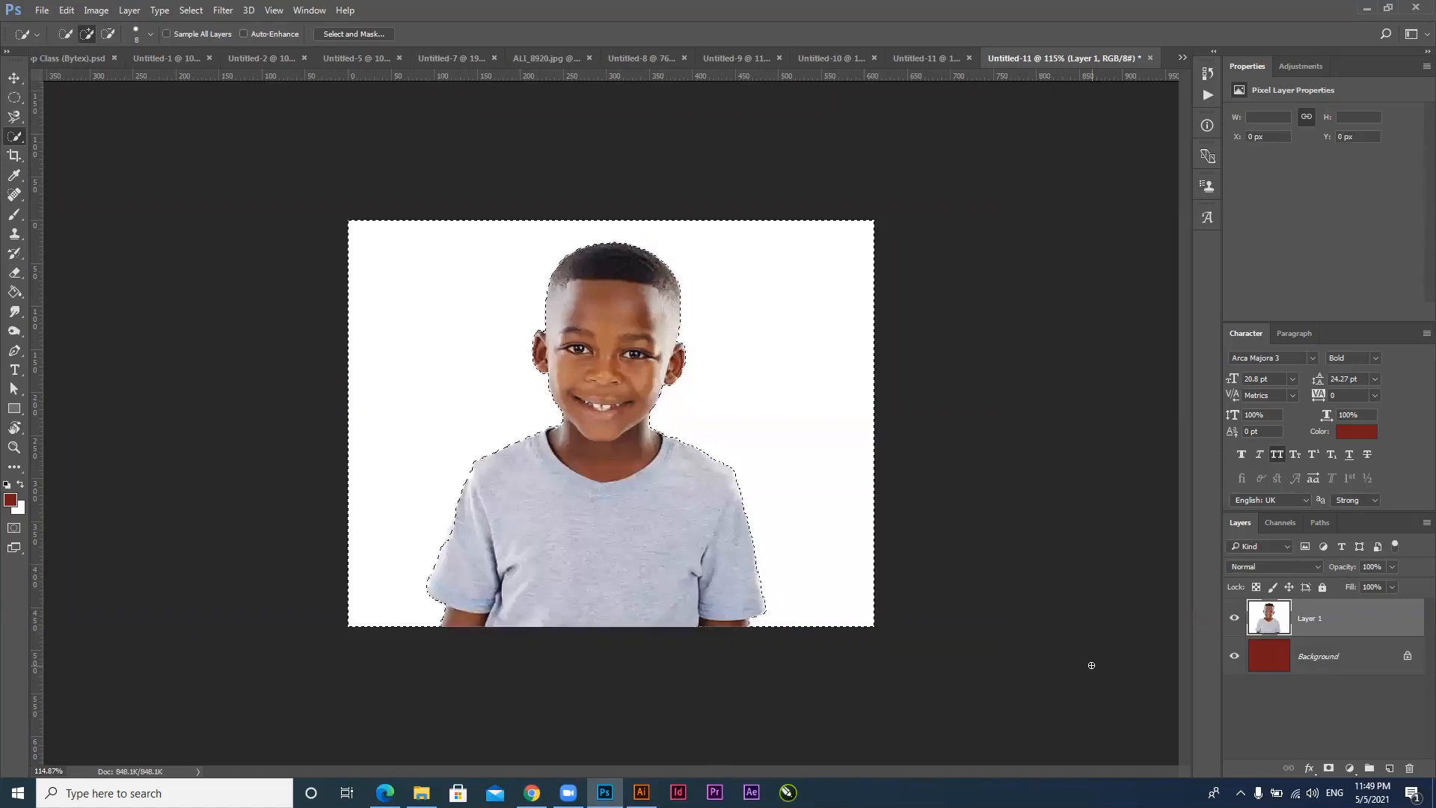
{"action": "key", "text": "Delete"}
{"action": "key", "text": "ctrl+d"}
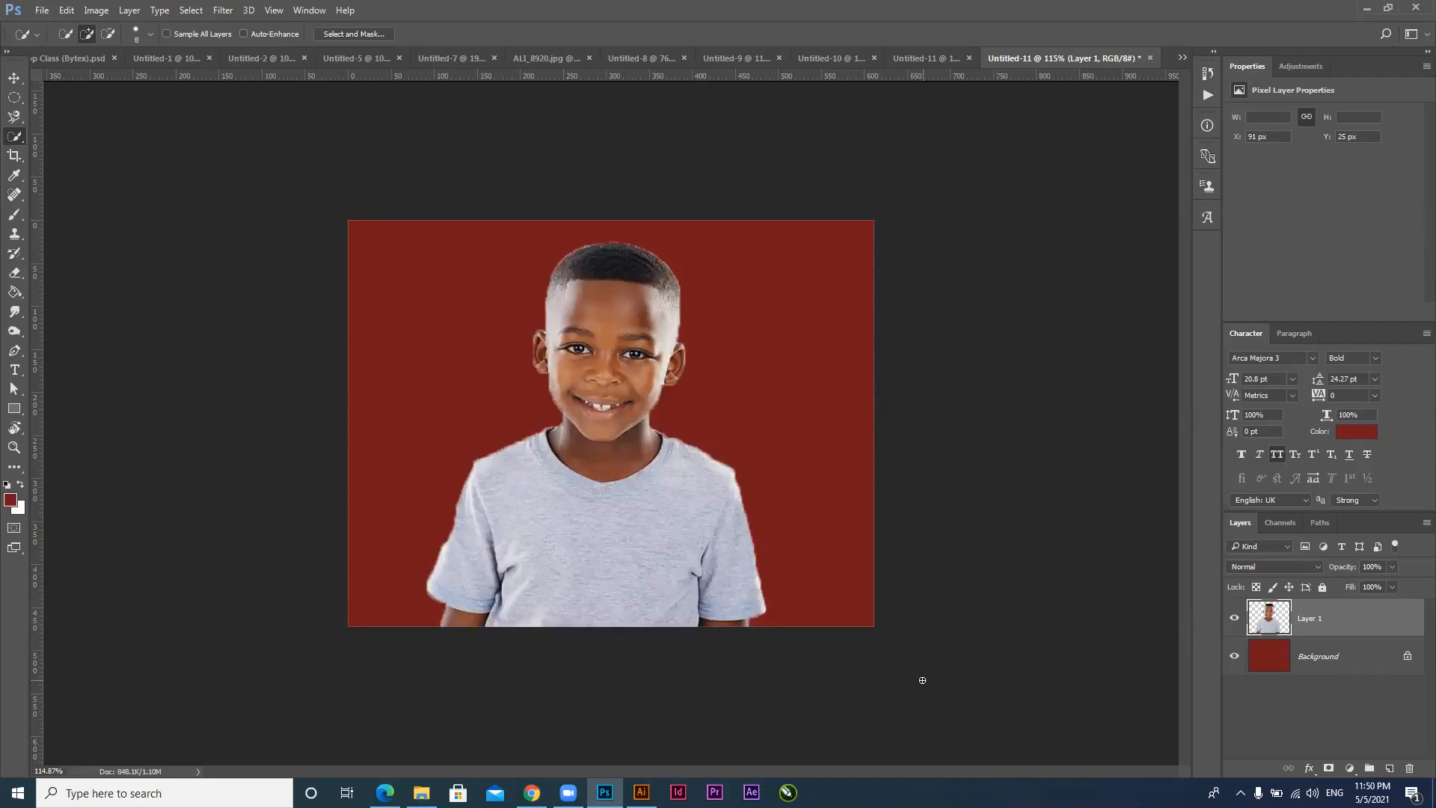
{"action": "key", "text": "ctrl+alt+z"}
{"action": "key", "text": "ctrl+alt+z"}
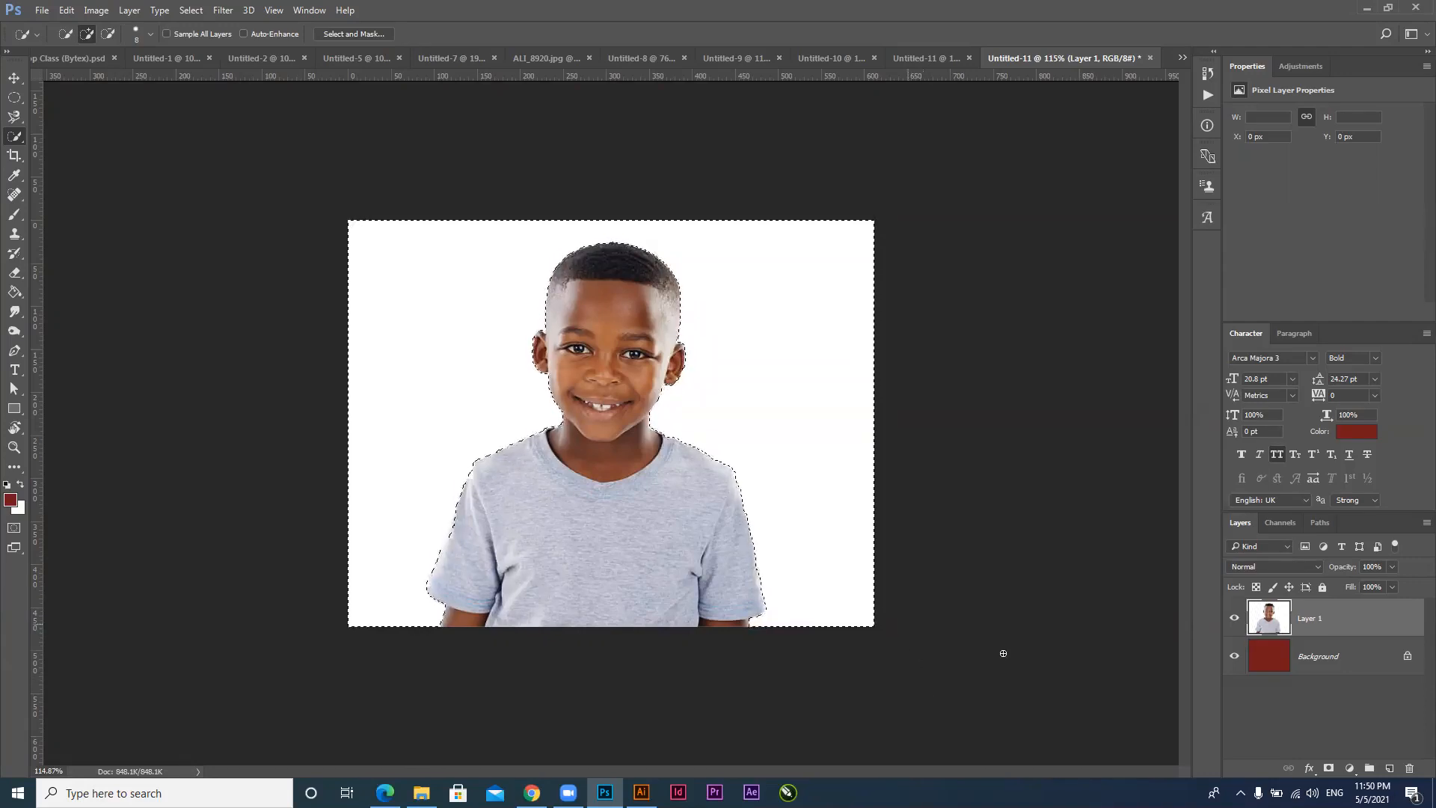
Clear the selection and darken Layer 1 with a Levels adjustment, setting the midtone input level to 0.61
{"action": "key", "text": "ctrl+d"}
{"action": "left_click", "coordinate": [90, 10]}
{"action": "mouse_move", "coordinate": [125, 49]}
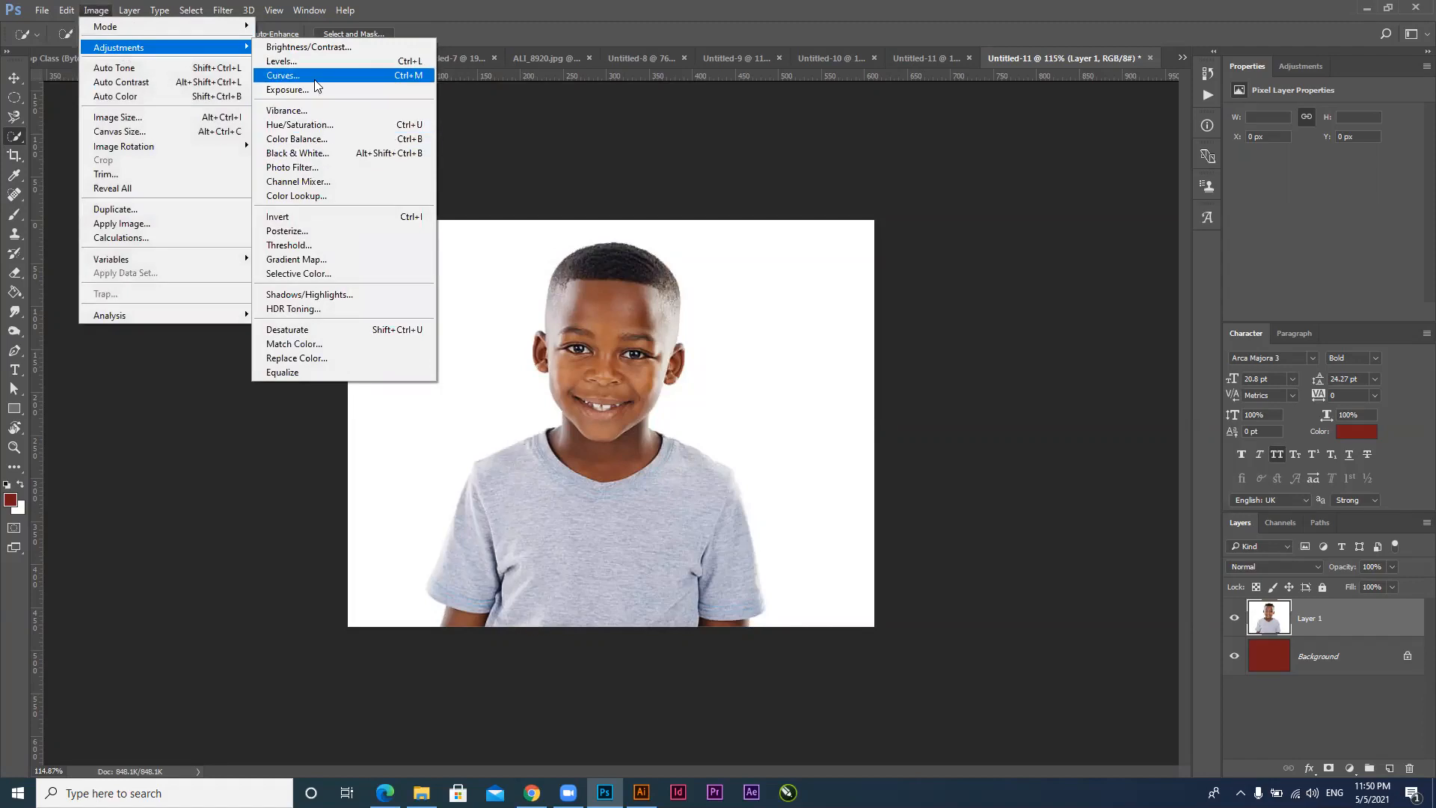
{"action": "left_click", "coordinate": [314, 62]}
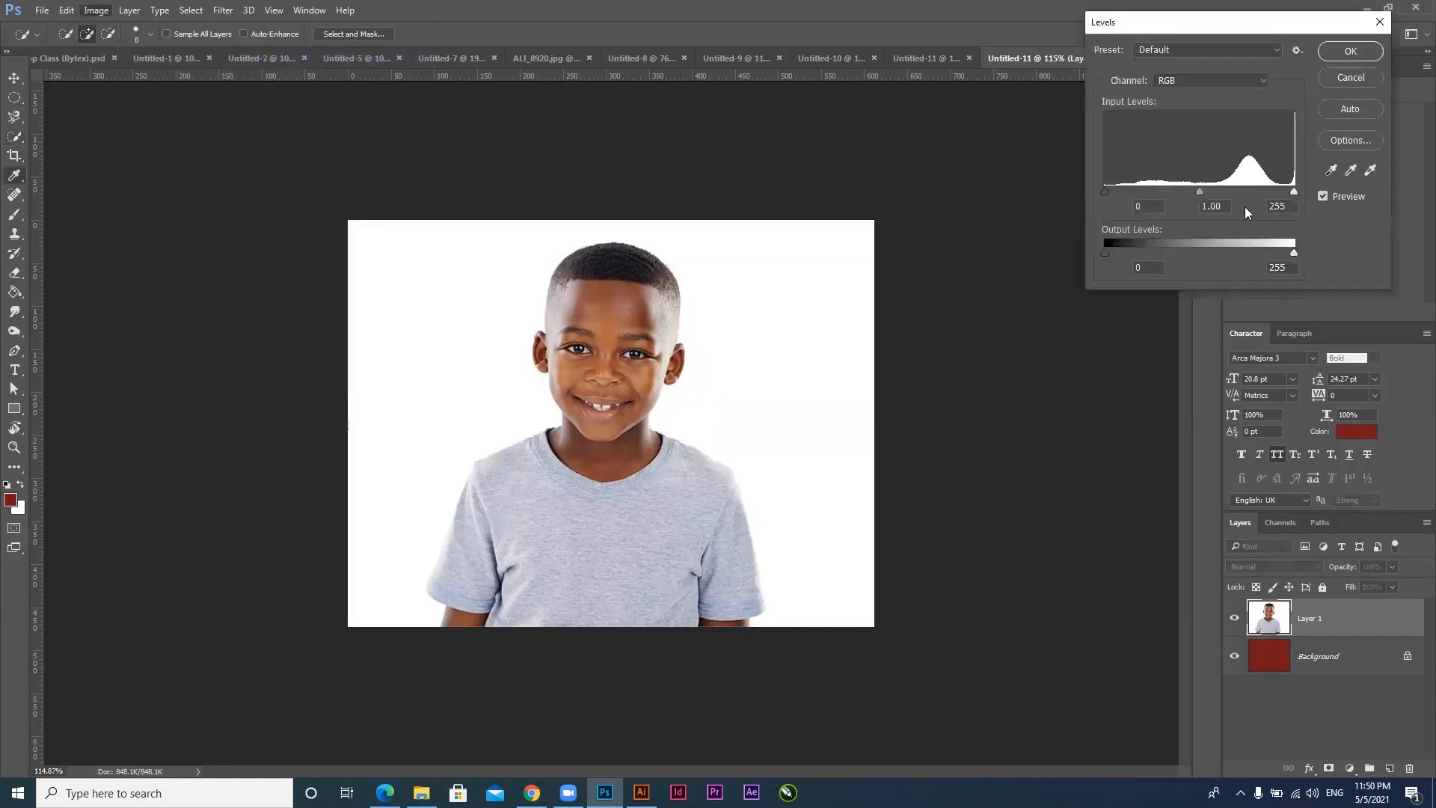
{"action": "mouse_move", "coordinate": [1201, 191]}
{"action": "left_mouse_down"}
{"action": "mouse_move", "coordinate": [1175, 191]}
{"action": "mouse_move", "coordinate": [1229, 191]}
{"action": "left_mouse_up"}
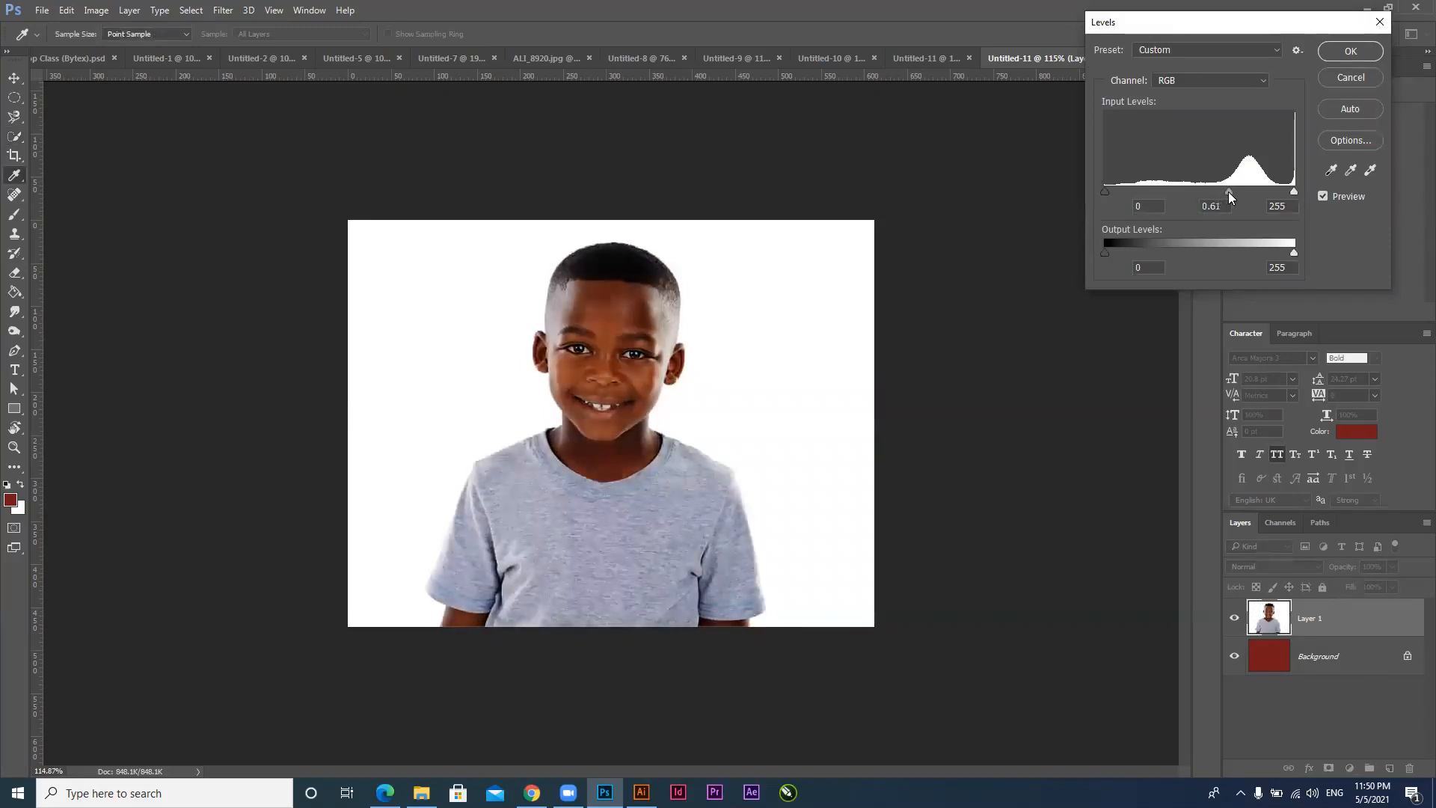
{"action": "left_click_drag", "start_coordinate": [1107, 192], "coordinate": [1120, 192]}
{"action": "left_click", "coordinate": [1104, 191]}
{"action": "left_click", "coordinate": [1348, 51]}
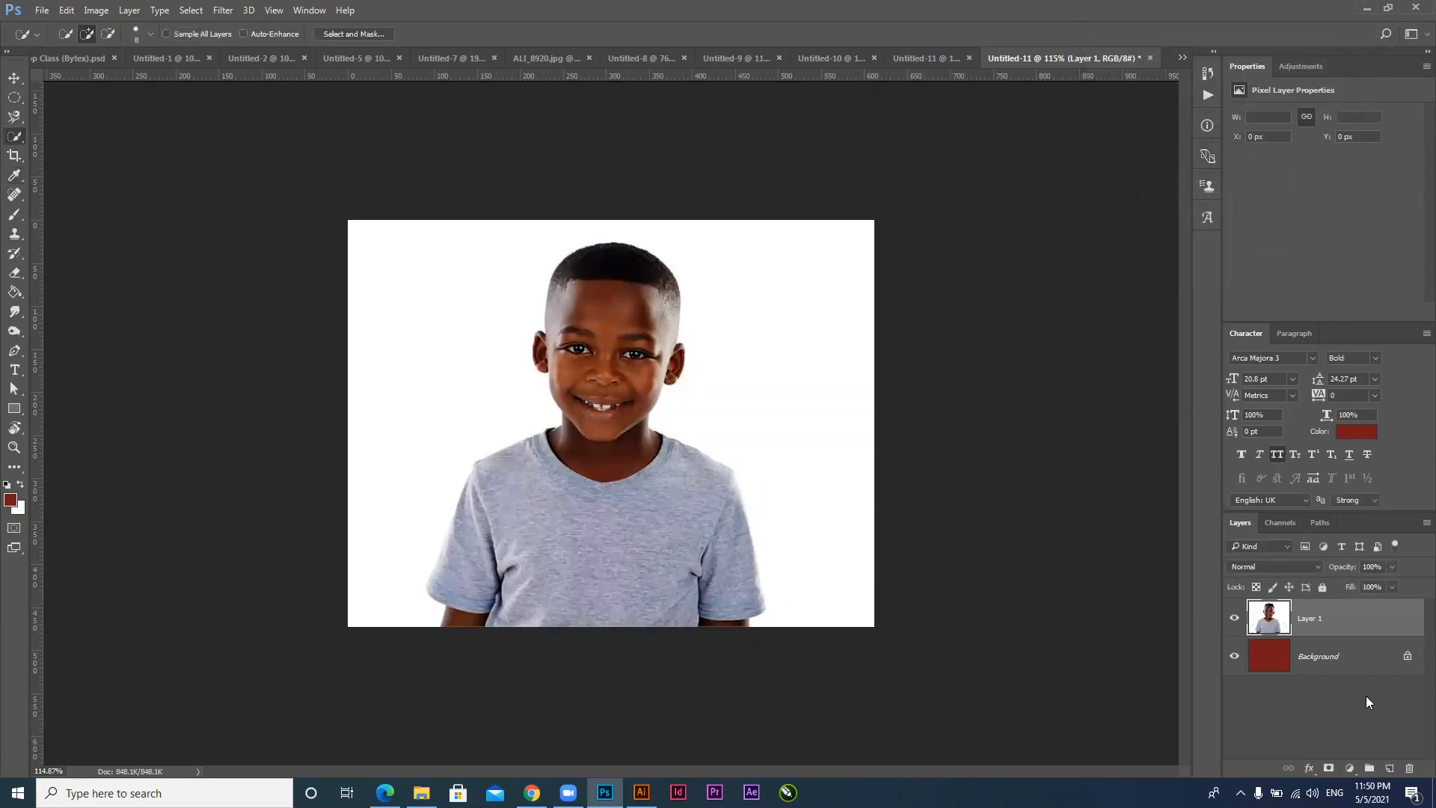
Select the white backdrop around the boy on Layer 1 with the Magic Wand Tool
{"action": "right_click", "coordinate": [15, 139]}
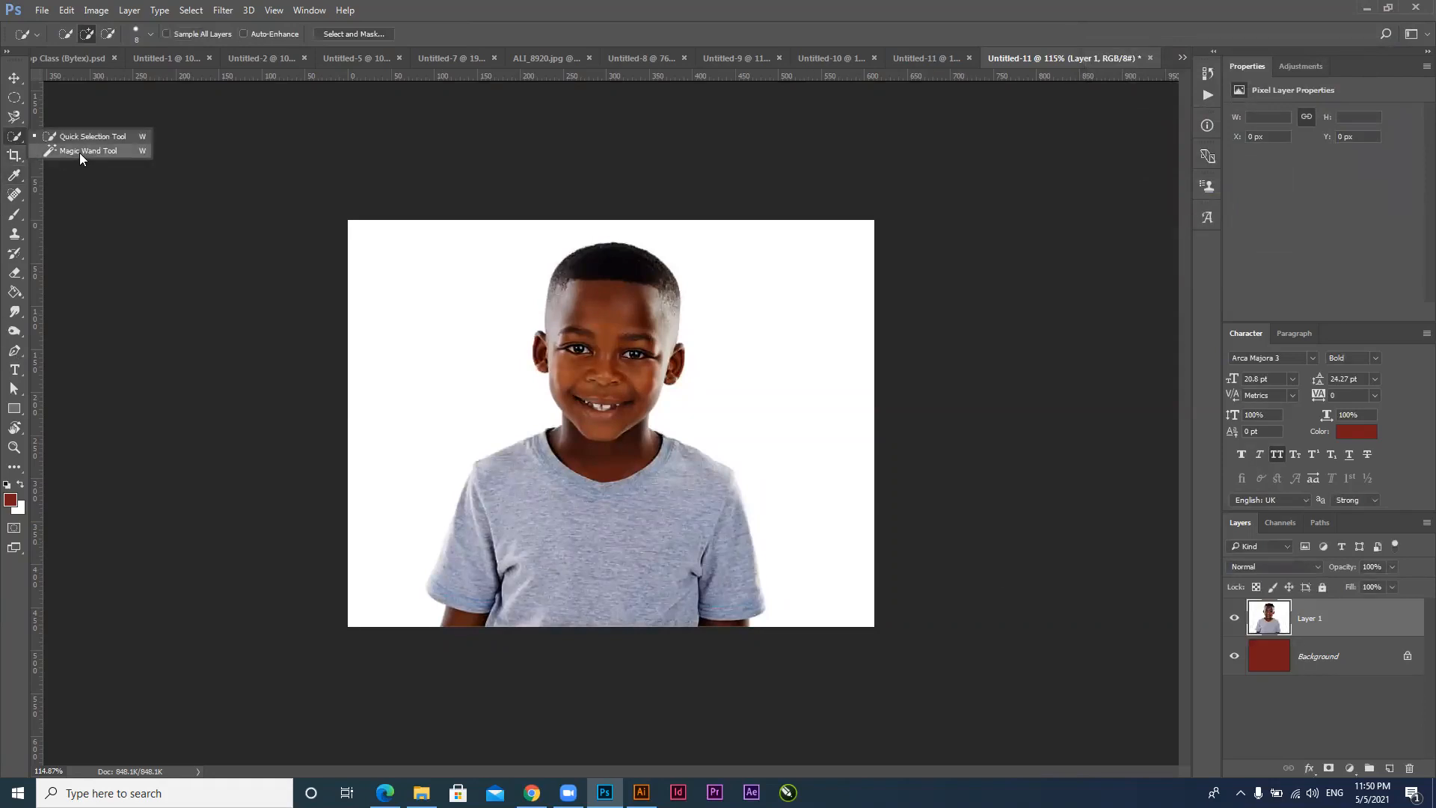
{"action": "left_click", "coordinate": [79, 151]}
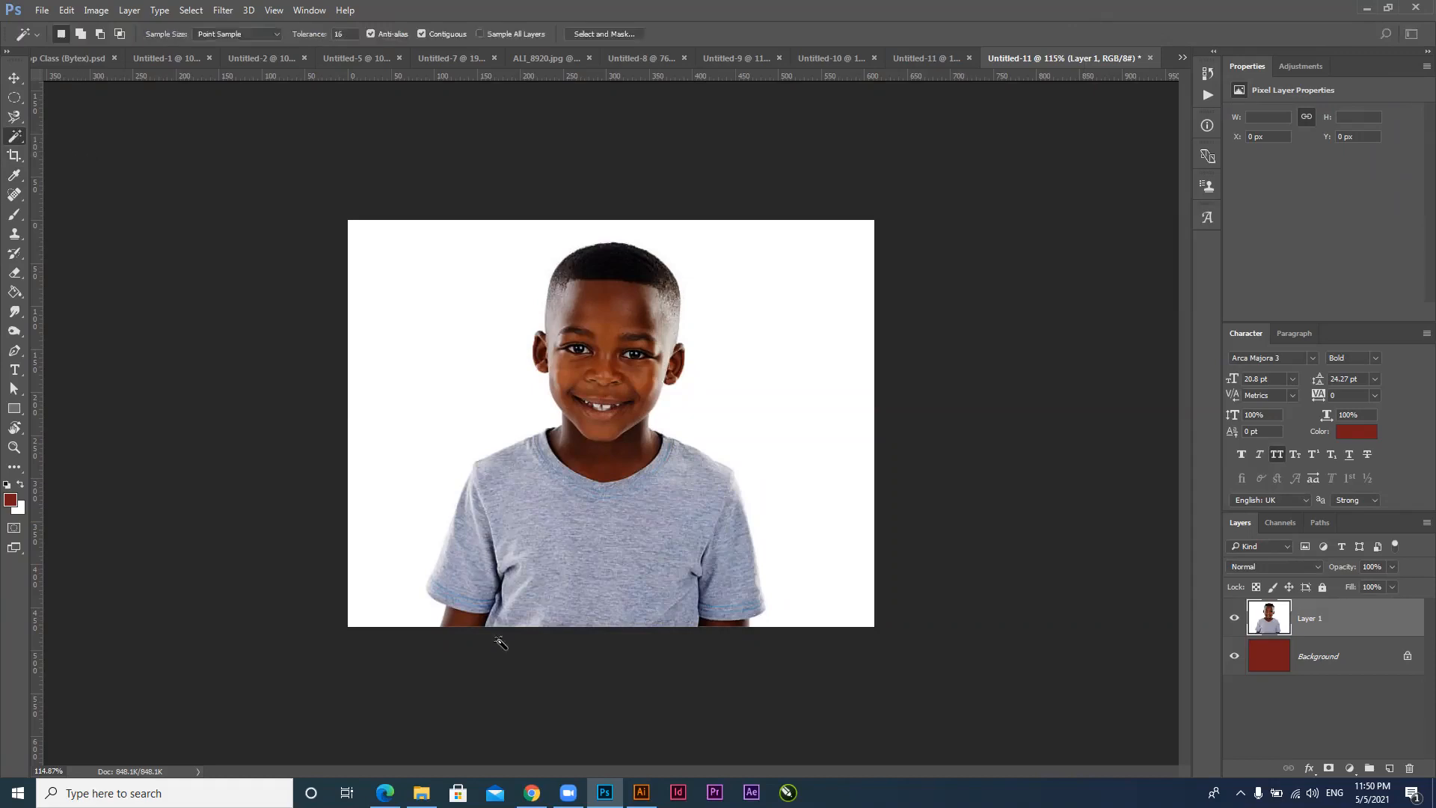
{"action": "left_click", "coordinate": [642, 792]}
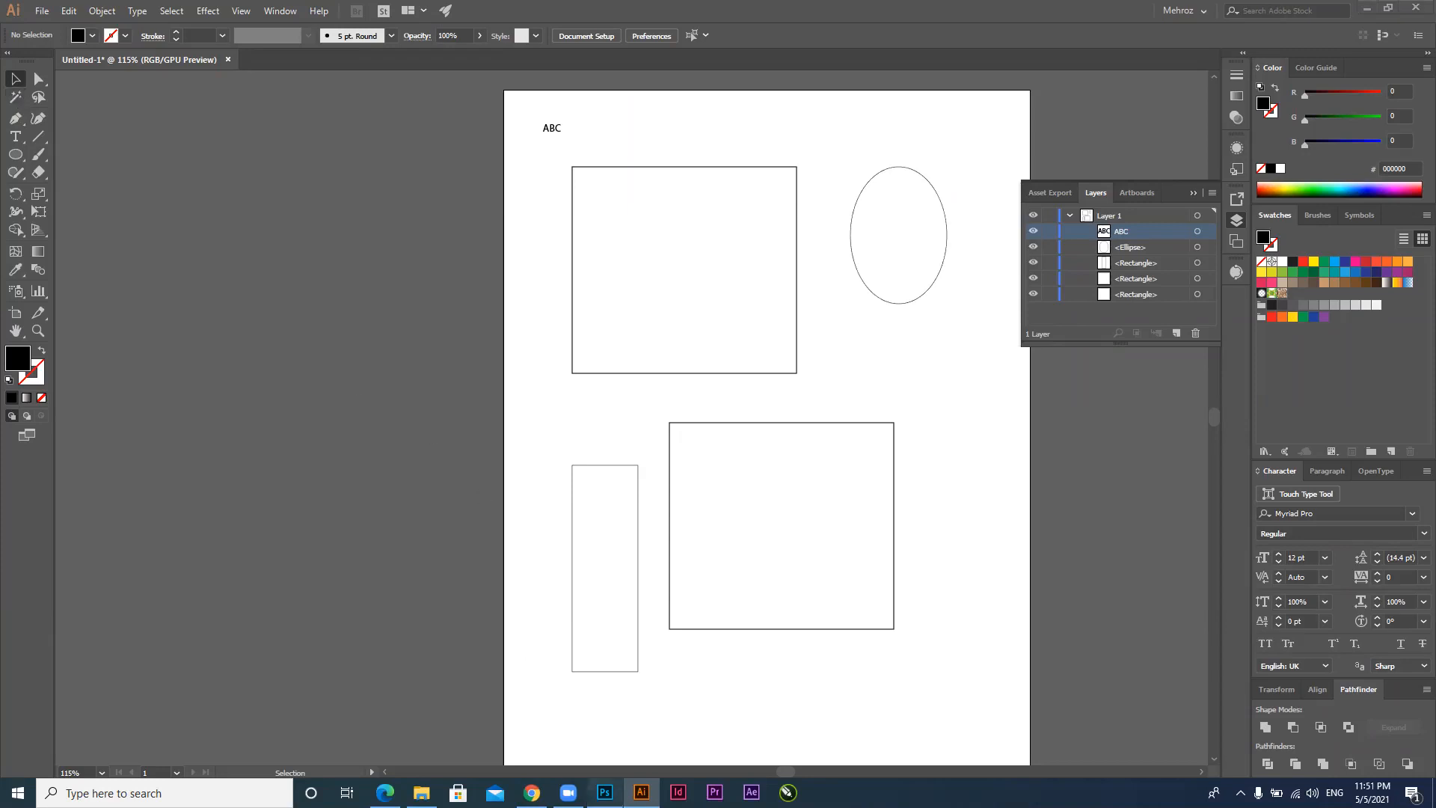
{"action": "left_click", "coordinate": [604, 792]}
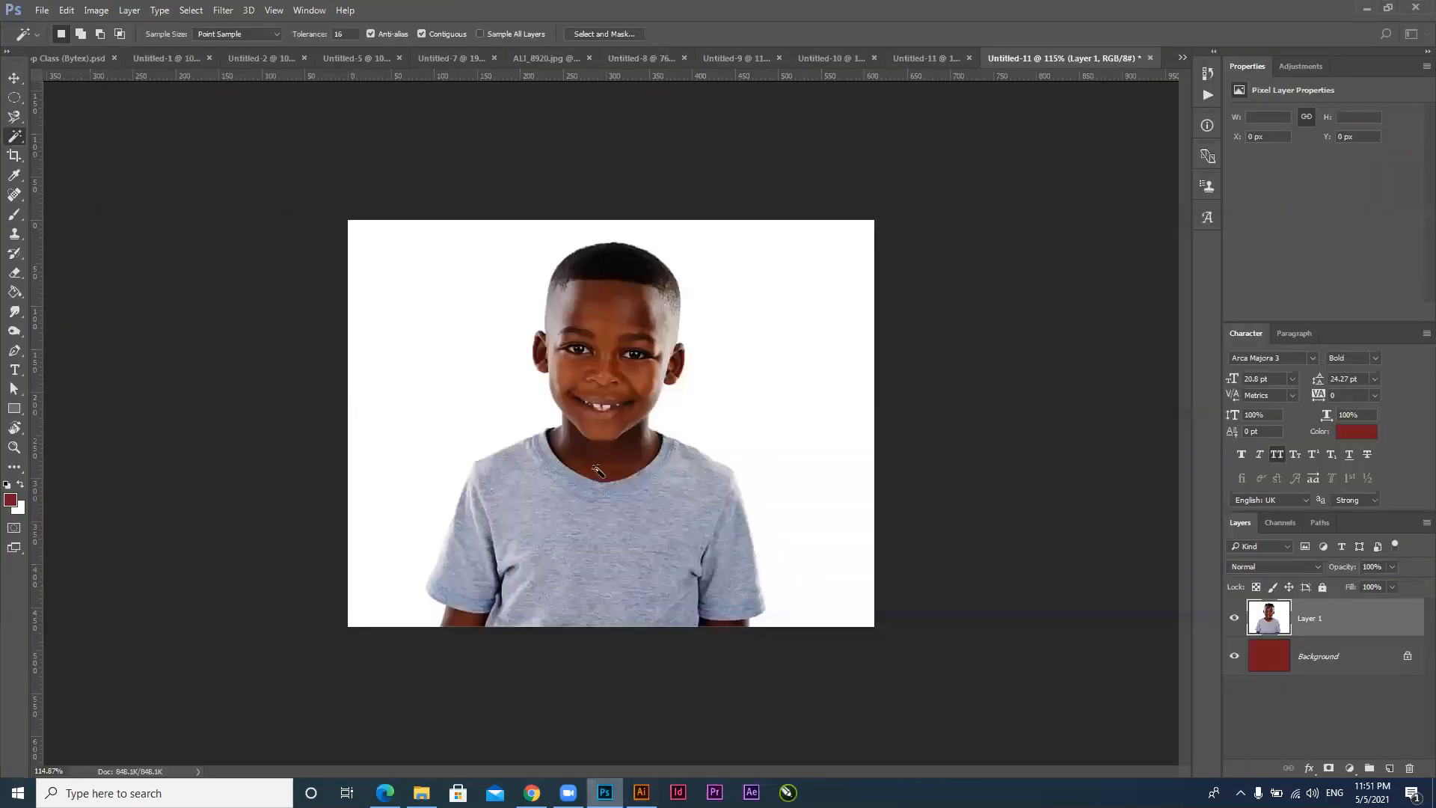
{"action": "left_click", "coordinate": [443, 496]}
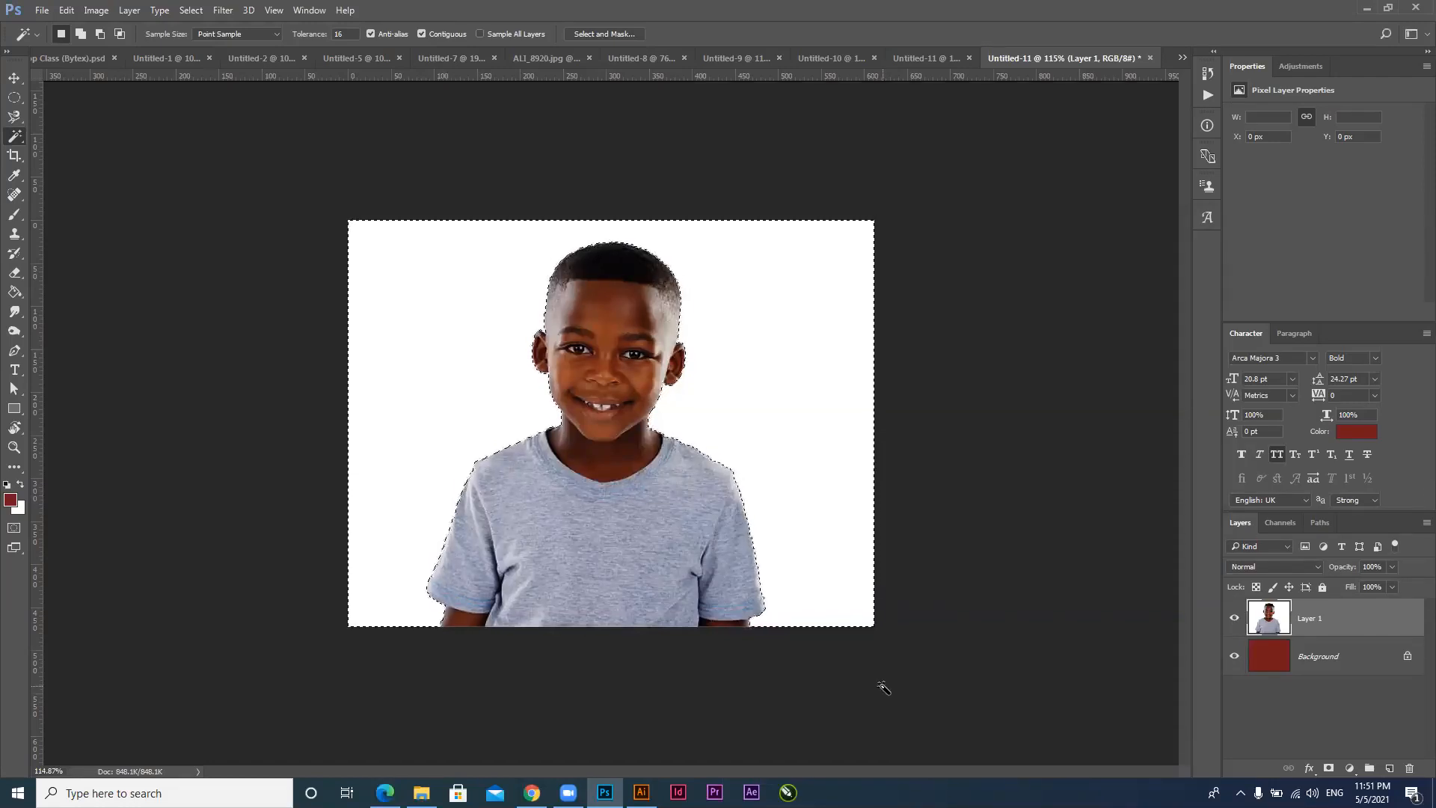
Try deleting the selected white backdrop to show the dark red Background, and undo the deletion
{"action": "key", "text": "Delete"}
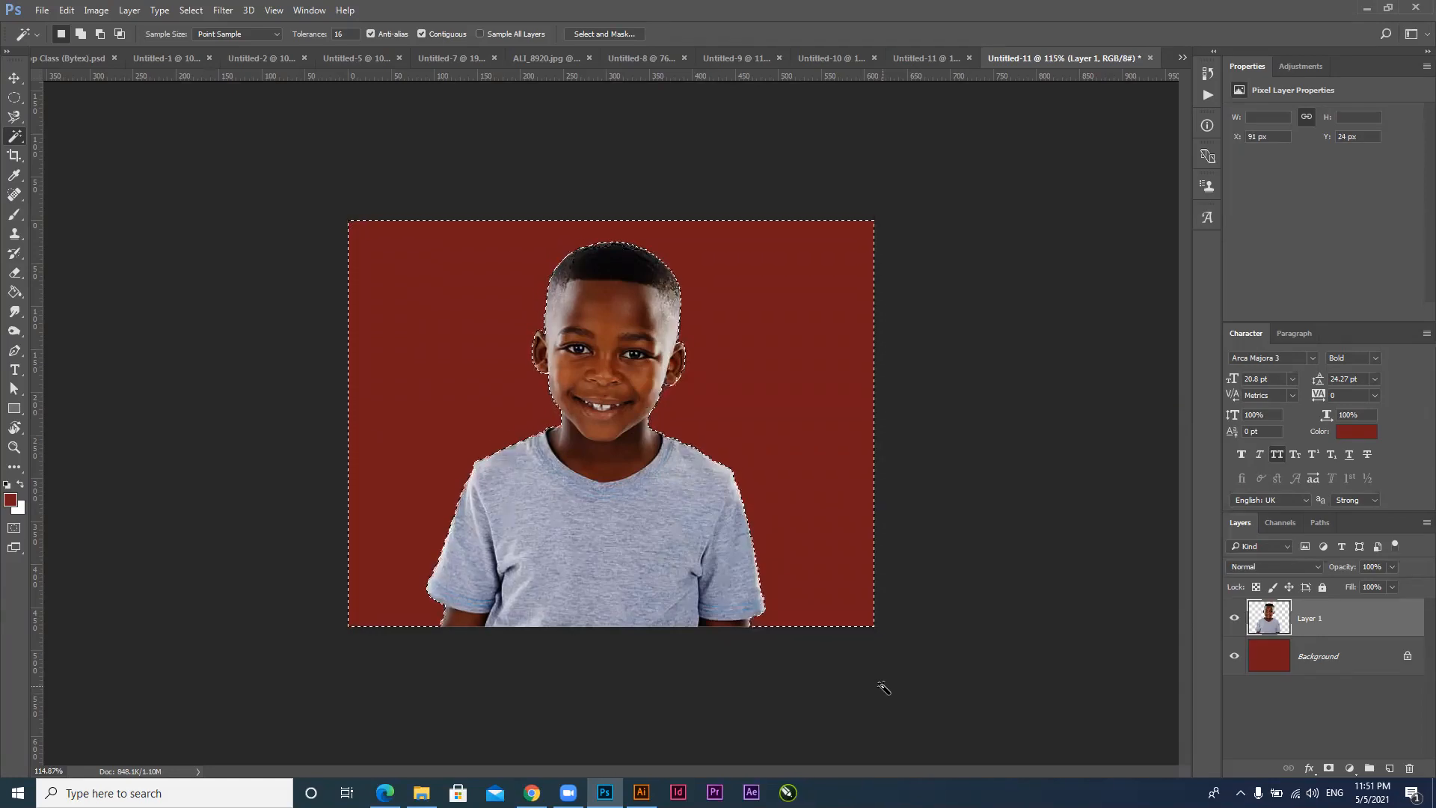
{"action": "key", "text": "ctrl+d"}
{"action": "key", "text": "ctrl+z"}
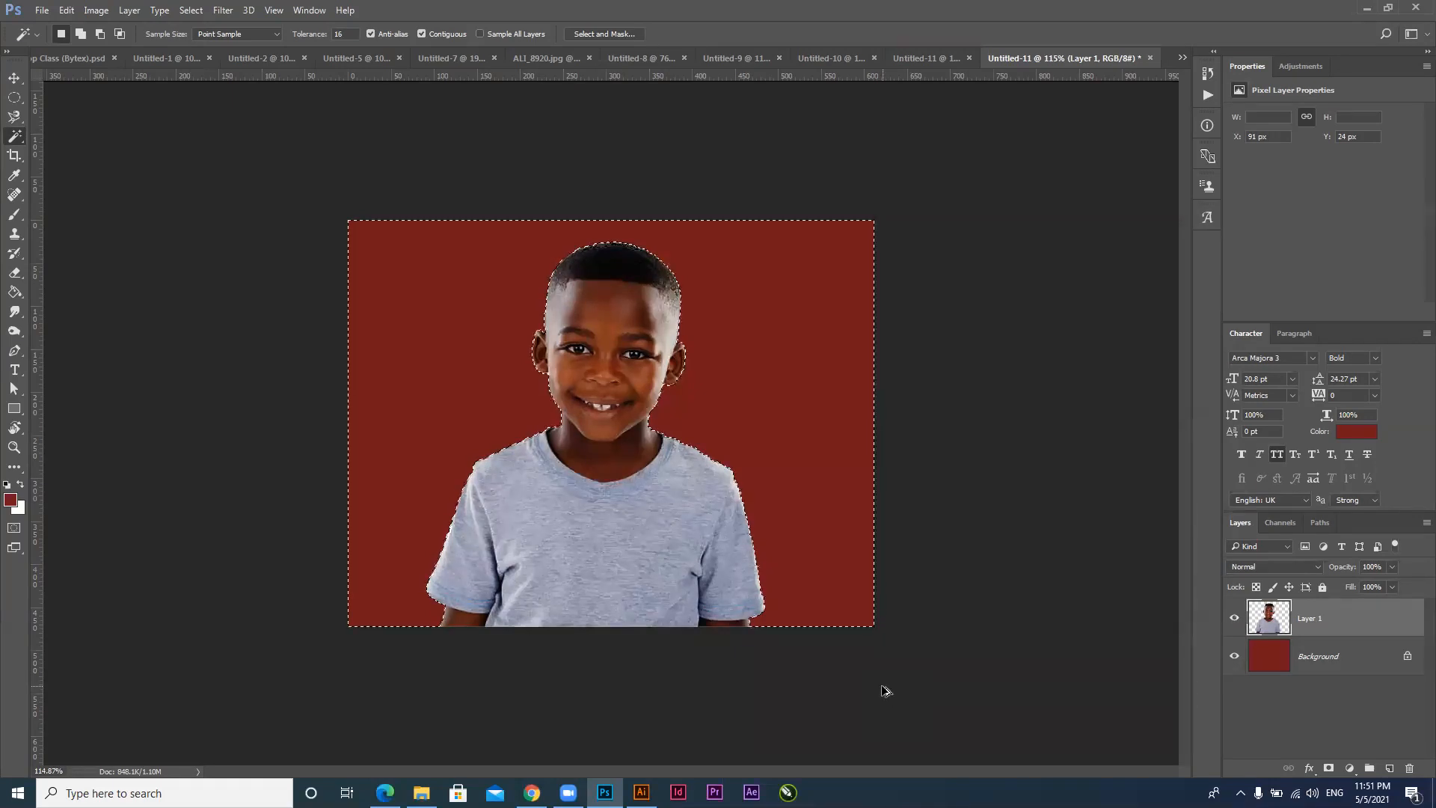
{"action": "key", "text": "ctrl+BackSpace"}
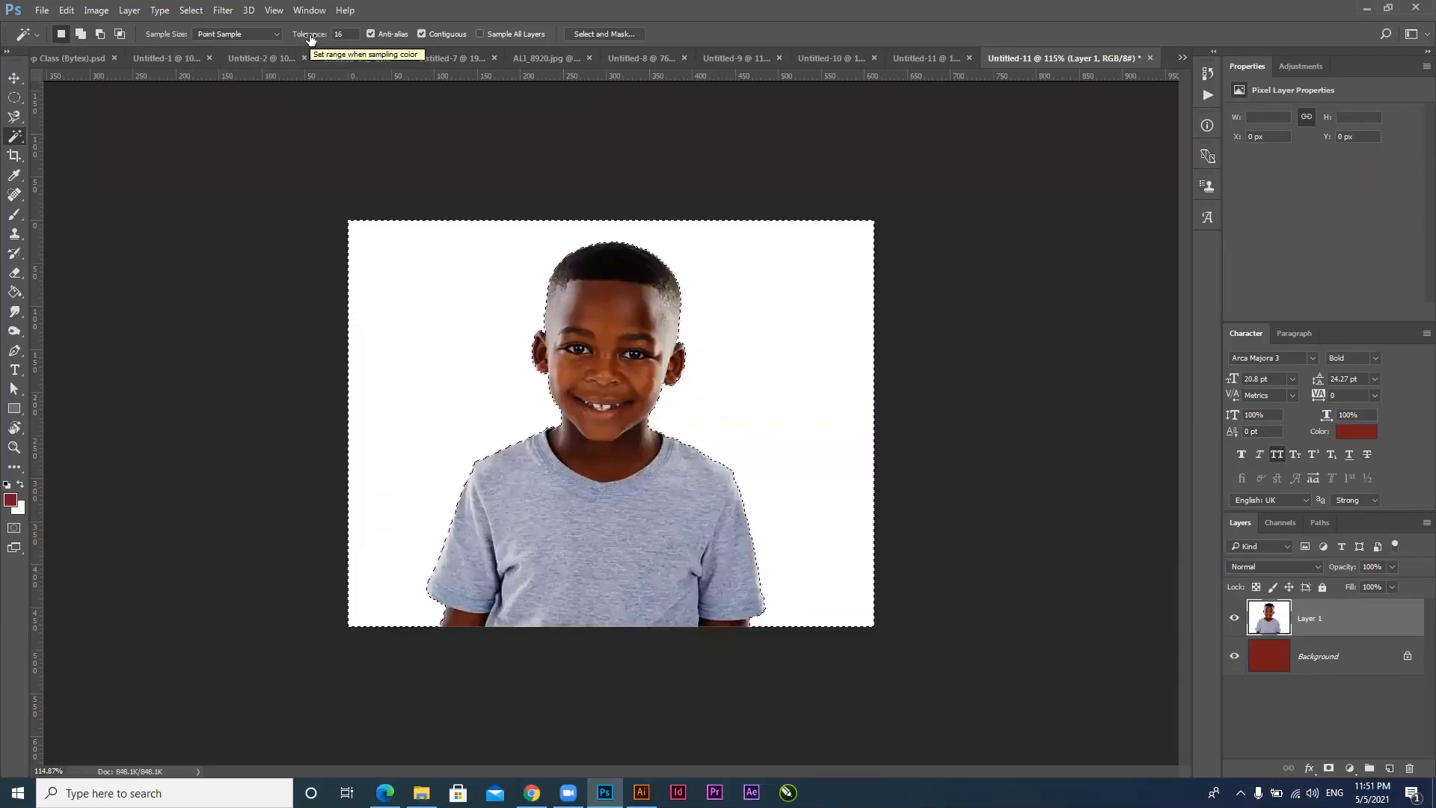
Set the Magic Wand tolerance to 60, reselect the white backdrop and inspect the selection edge along the shirt
{"action": "left_click_drag", "start_coordinate": [310, 37], "coordinate": [340, 37]}
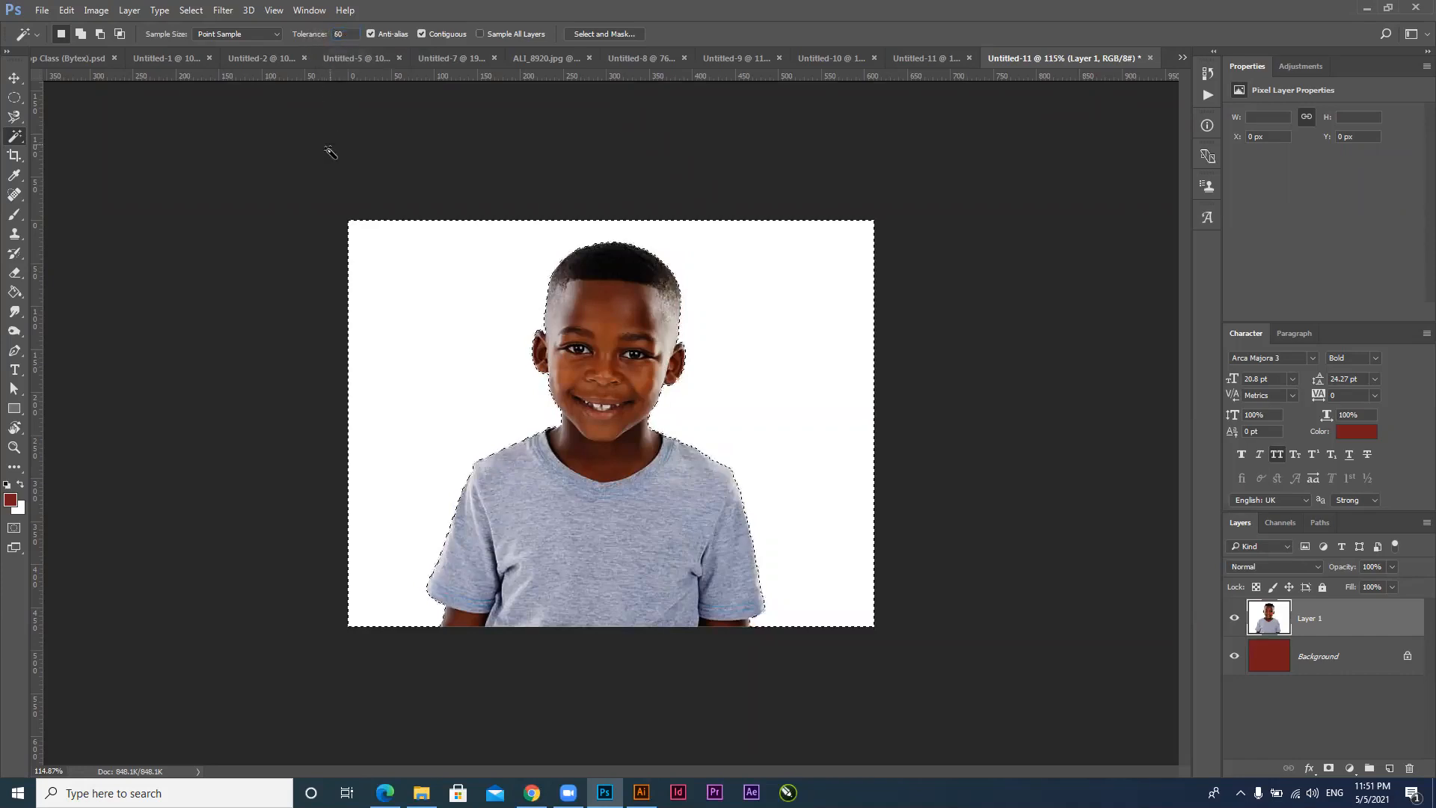
{"action": "key", "text": "ctrl+d"}
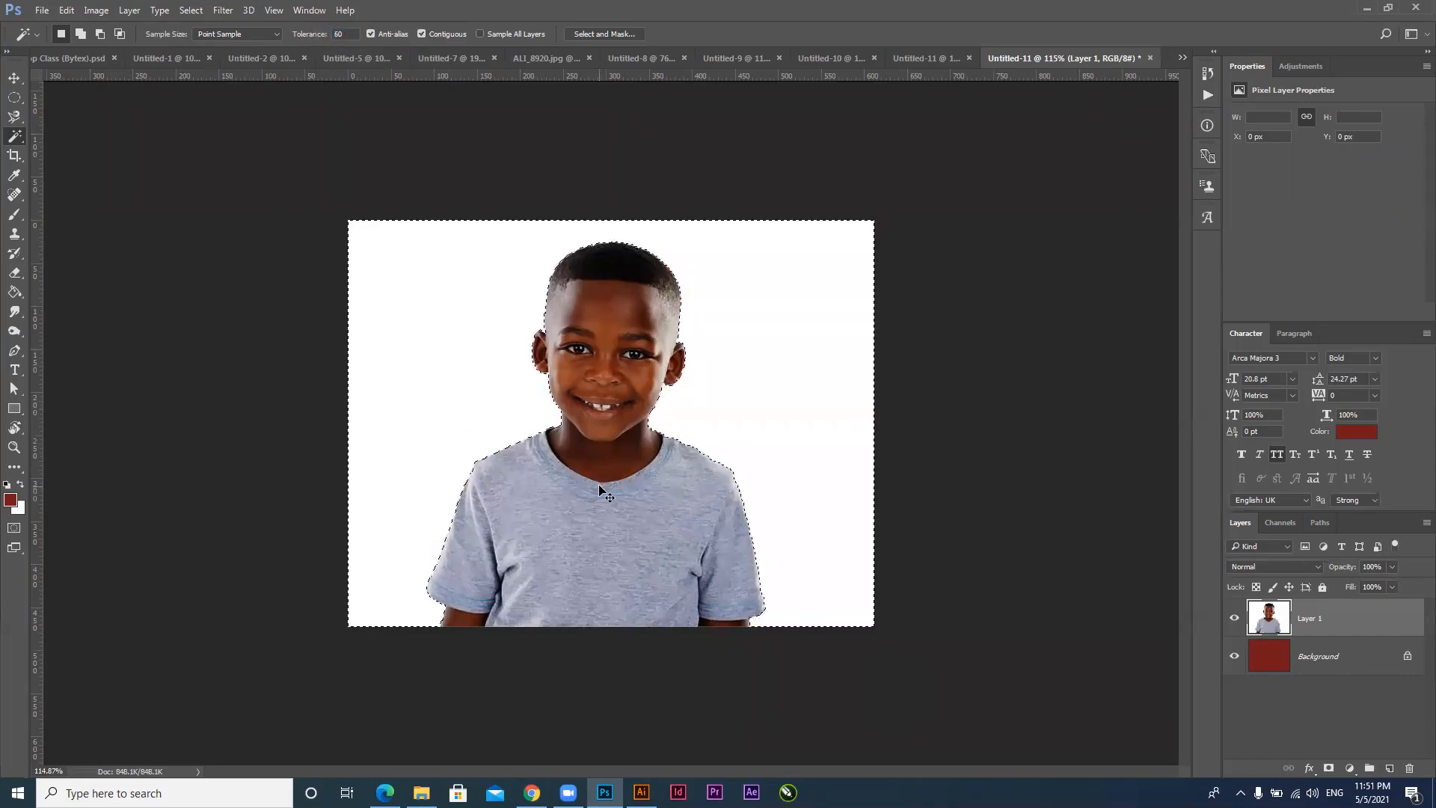
{"action": "left_click", "coordinate": [416, 313]}
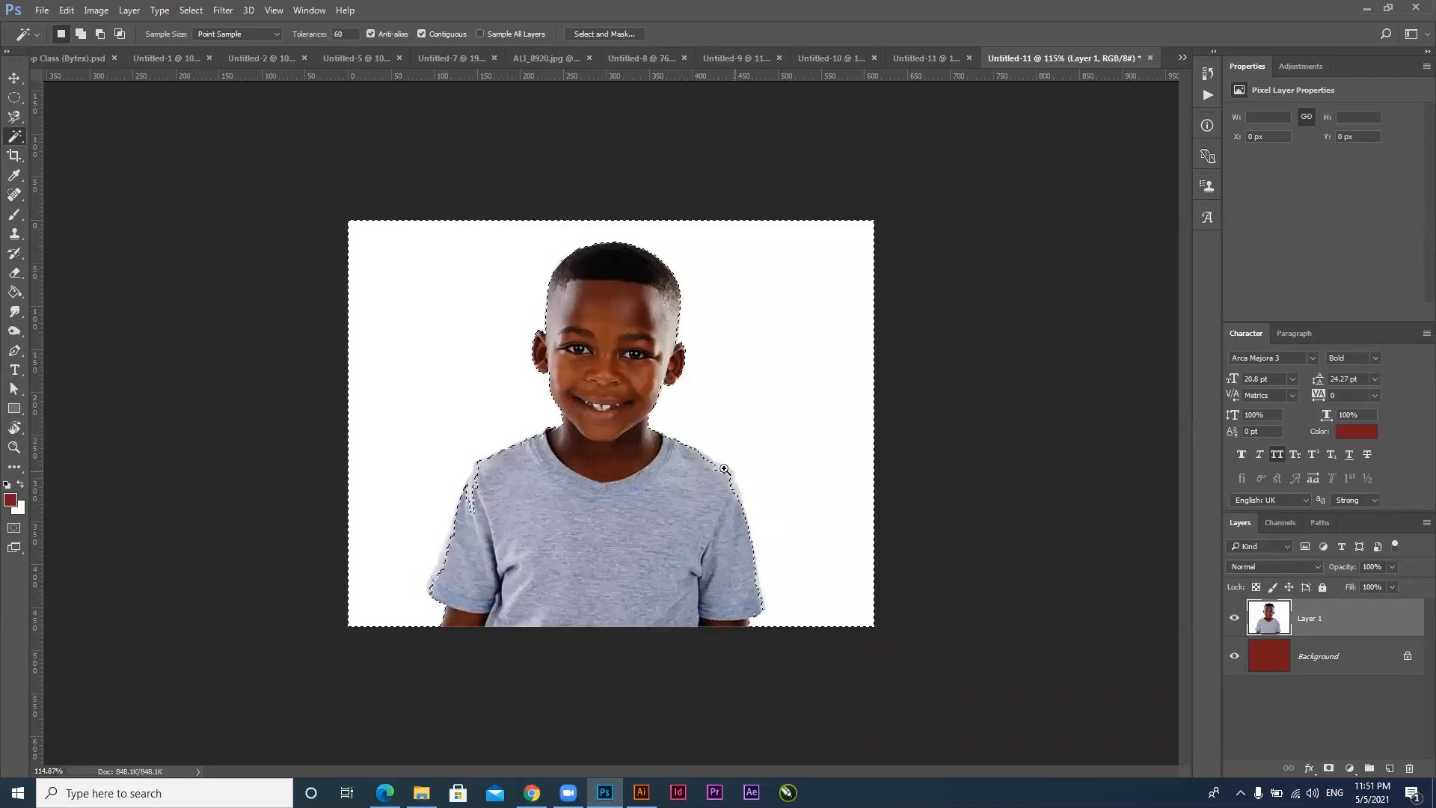
{"action": "scroll", "coordinate": [776, 529], "scroll_direction": "up", "scroll_amount": 3}
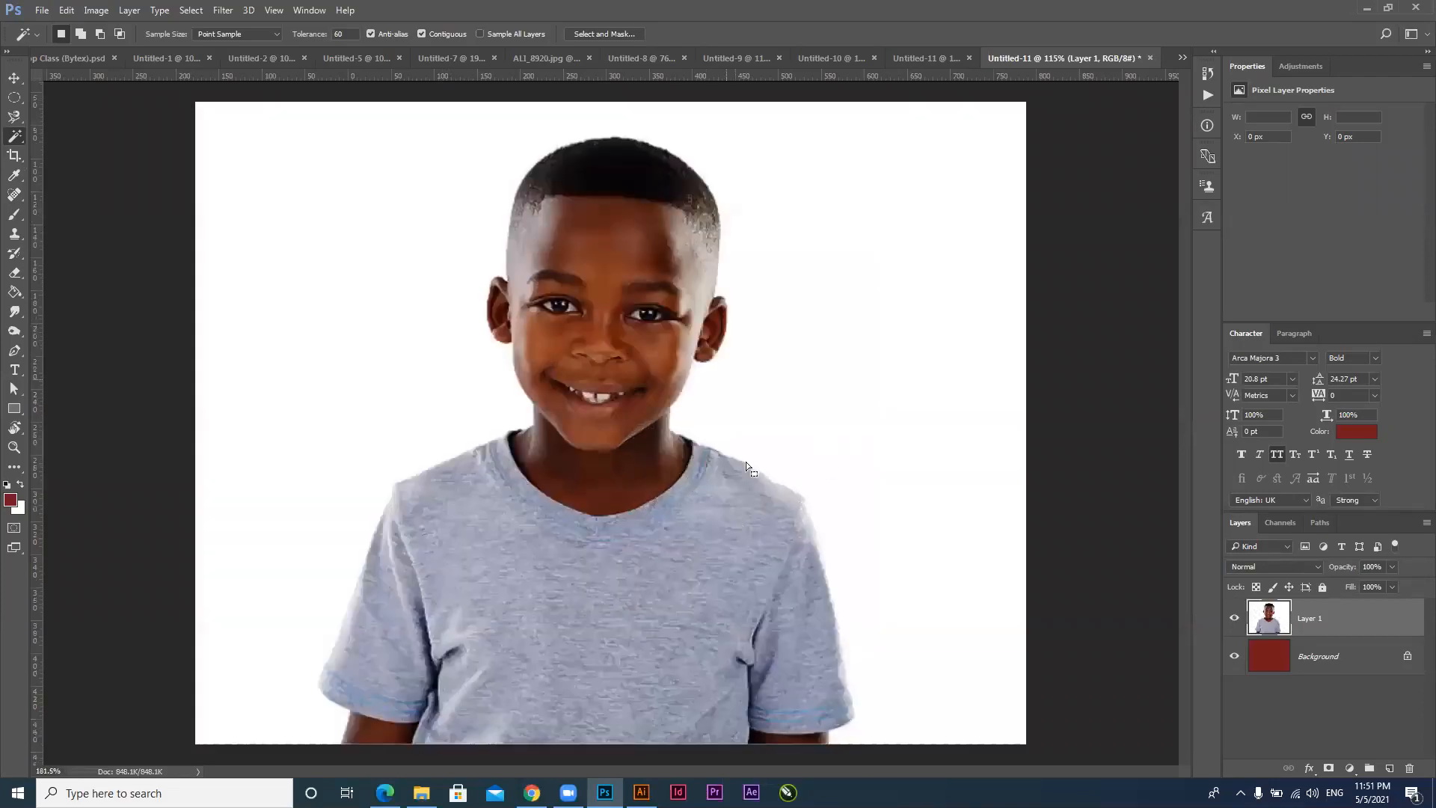
{"action": "scroll", "coordinate": [679, 557], "scroll_direction": "down", "scroll_amount": 2}
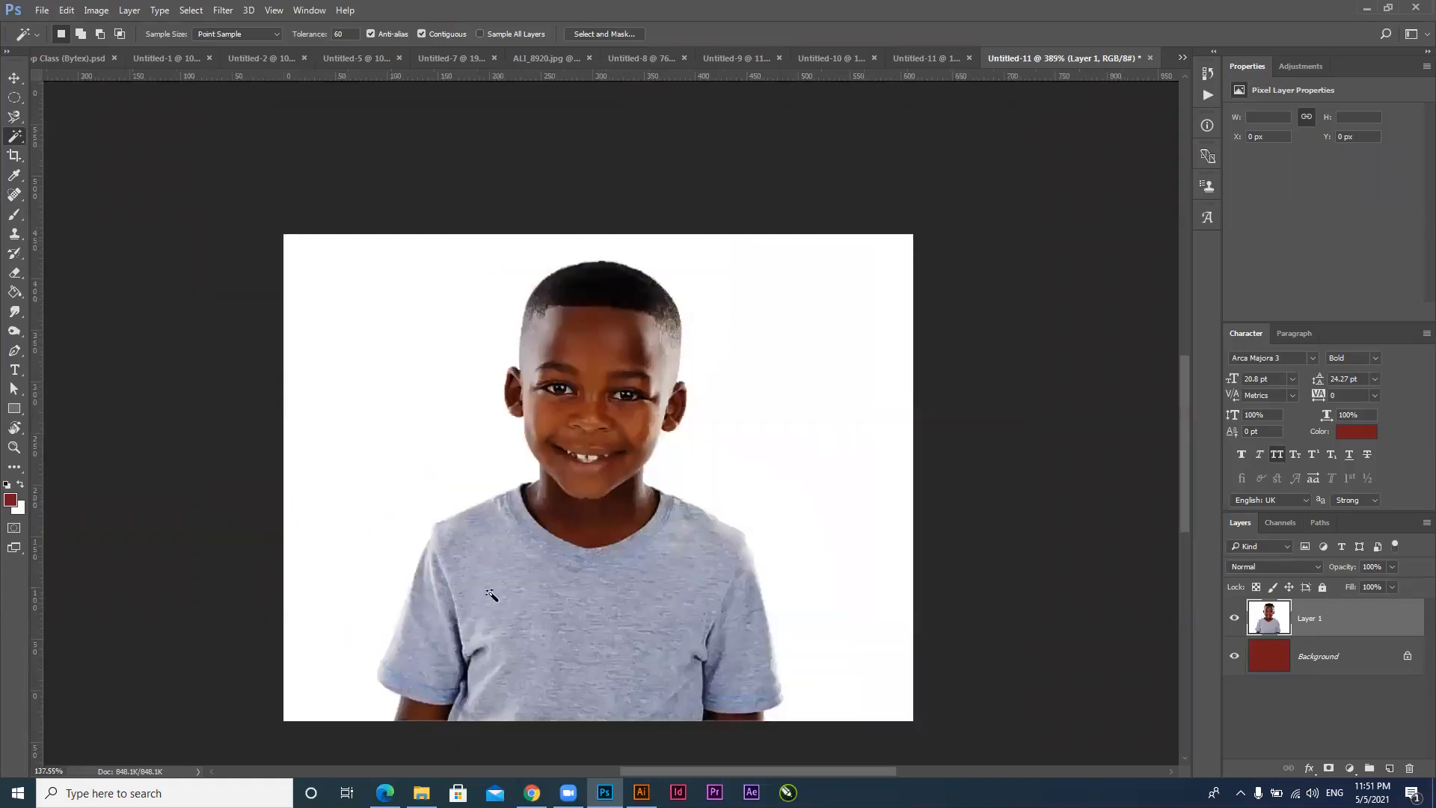
{"action": "scroll", "coordinate": [491, 594], "scroll_direction": "up", "scroll_amount": 4}
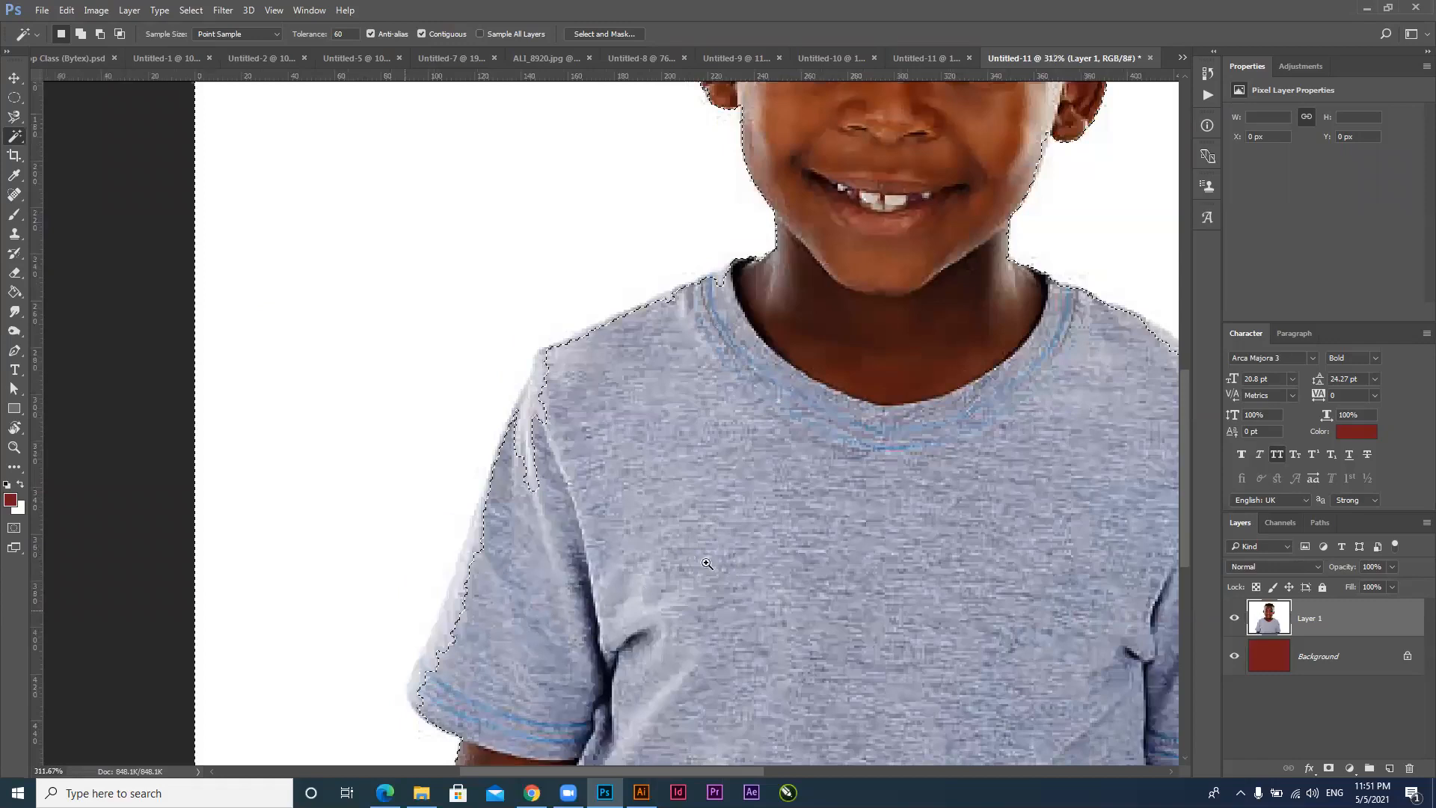
Set the Magic Wand tolerance to 11, reselect the white backdrop and check the selection edge along the shirt
{"action": "key", "text": "ctrl+d"}
{"action": "left_click_drag", "start_coordinate": [308, 38], "coordinate": [282, 40]}
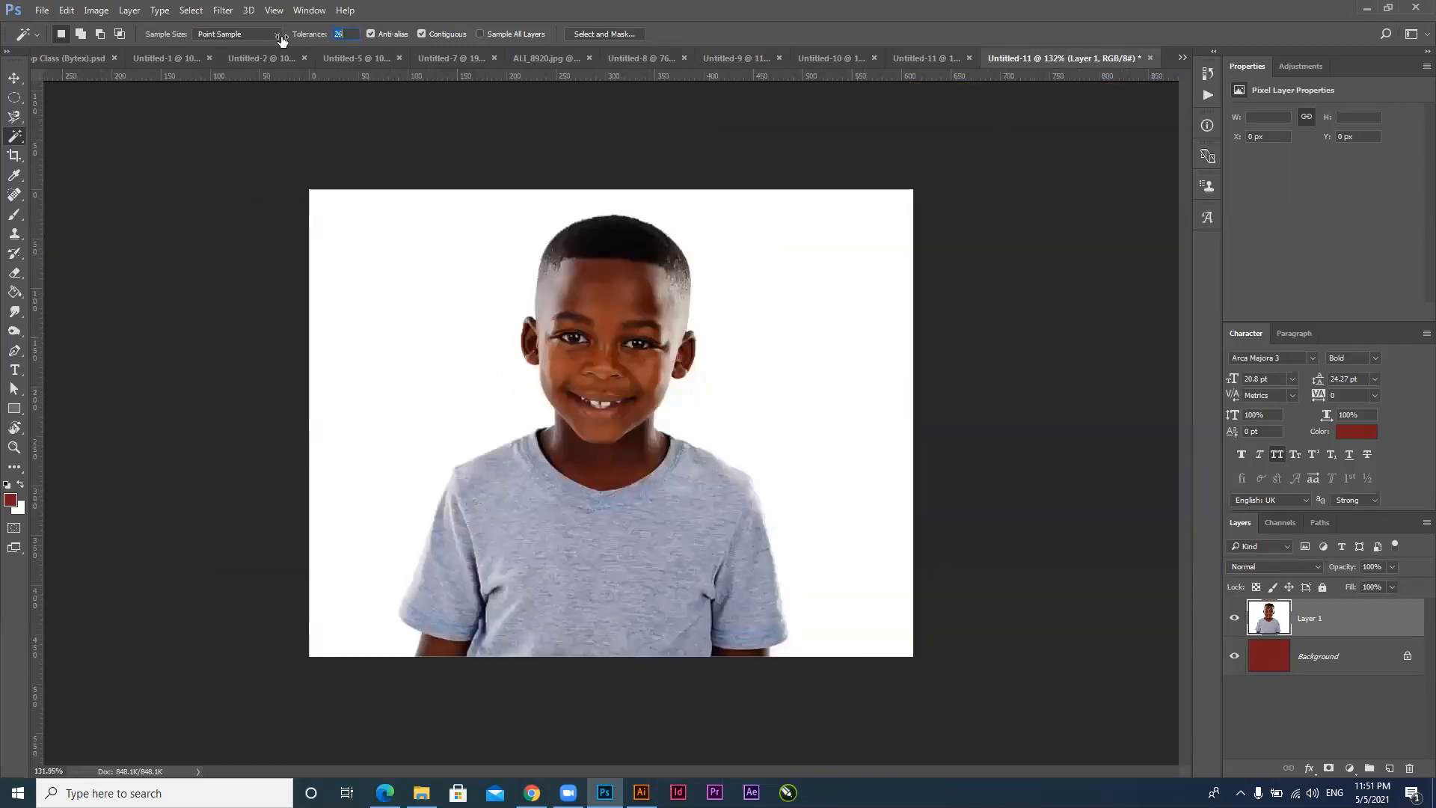
{"action": "type", "text": "11"}
{"action": "left_click", "coordinate": [396, 356]}
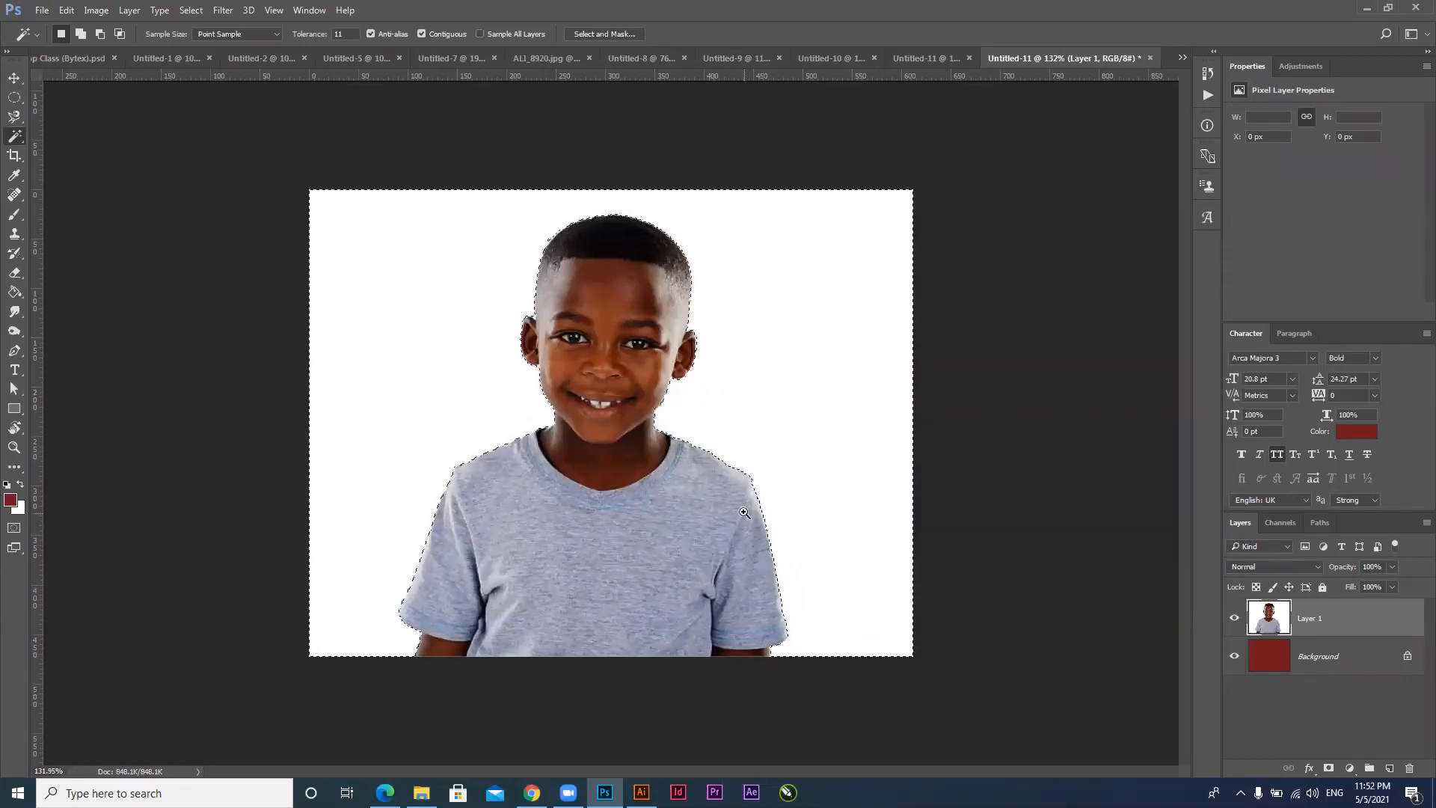
{"action": "scroll", "coordinate": [825, 554], "scroll_direction": "up", "scroll_amount": 4}
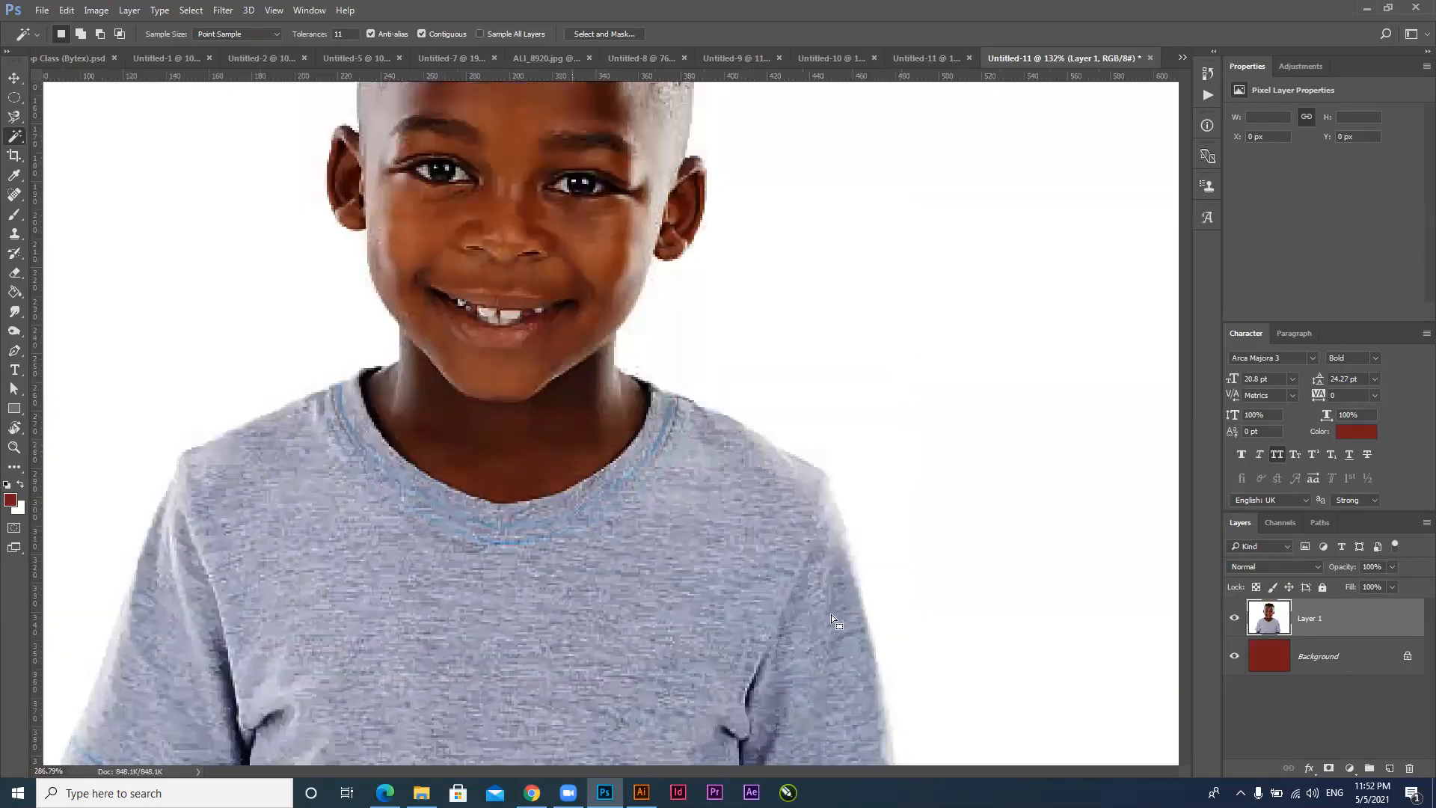
{"action": "scroll", "coordinate": [762, 565], "scroll_direction": "down", "scroll_amount": 3}
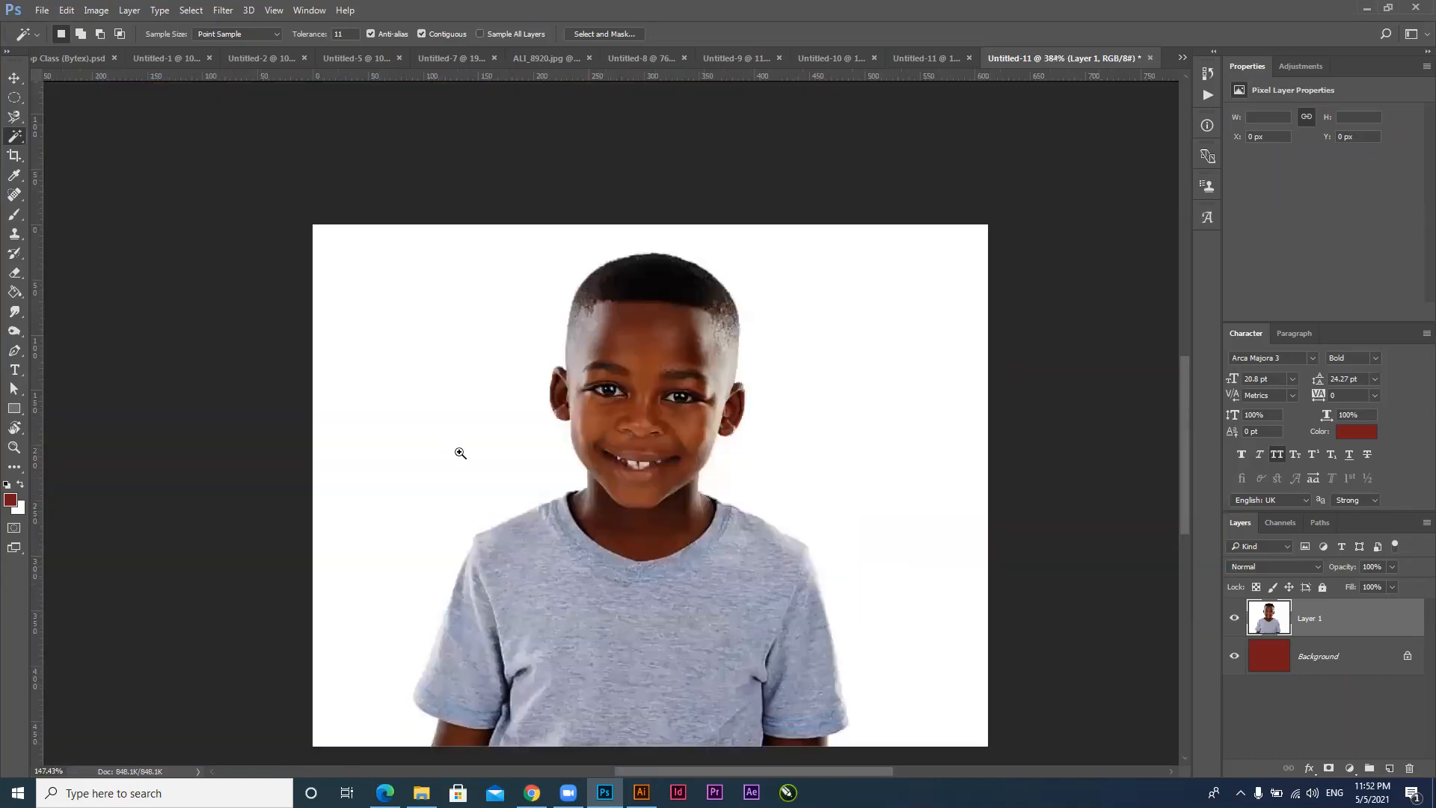
{"action": "scroll", "coordinate": [523, 486], "scroll_direction": "down", "scroll_amount": 1}
{"action": "left_click", "coordinate": [379, 383]}
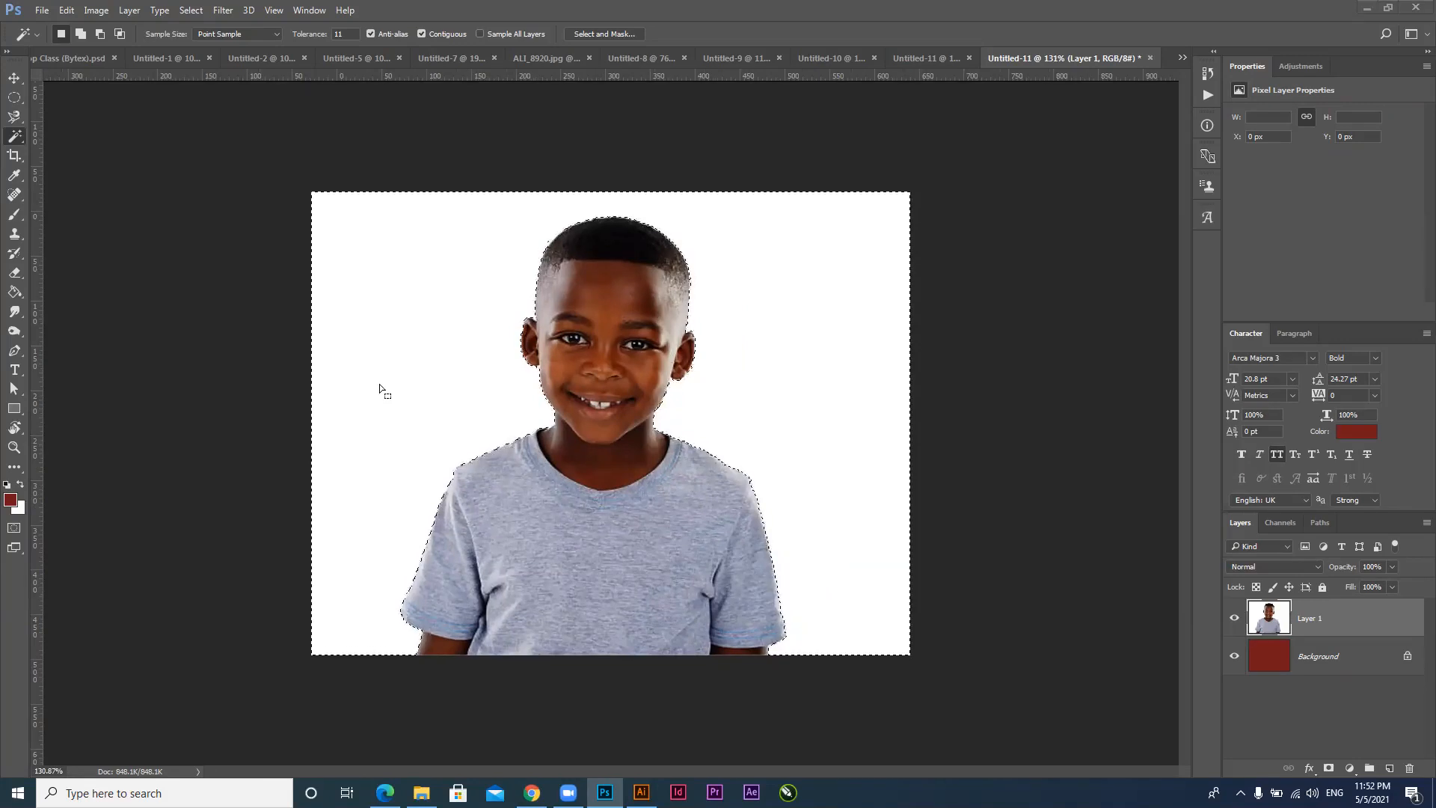
Review the lasso and quick selection tool groups, switch to the Move Tool and clear the backdrop selection
{"action": "key", "text": "ctrl+d"}
{"action": "left_click", "coordinate": [19, 103]}
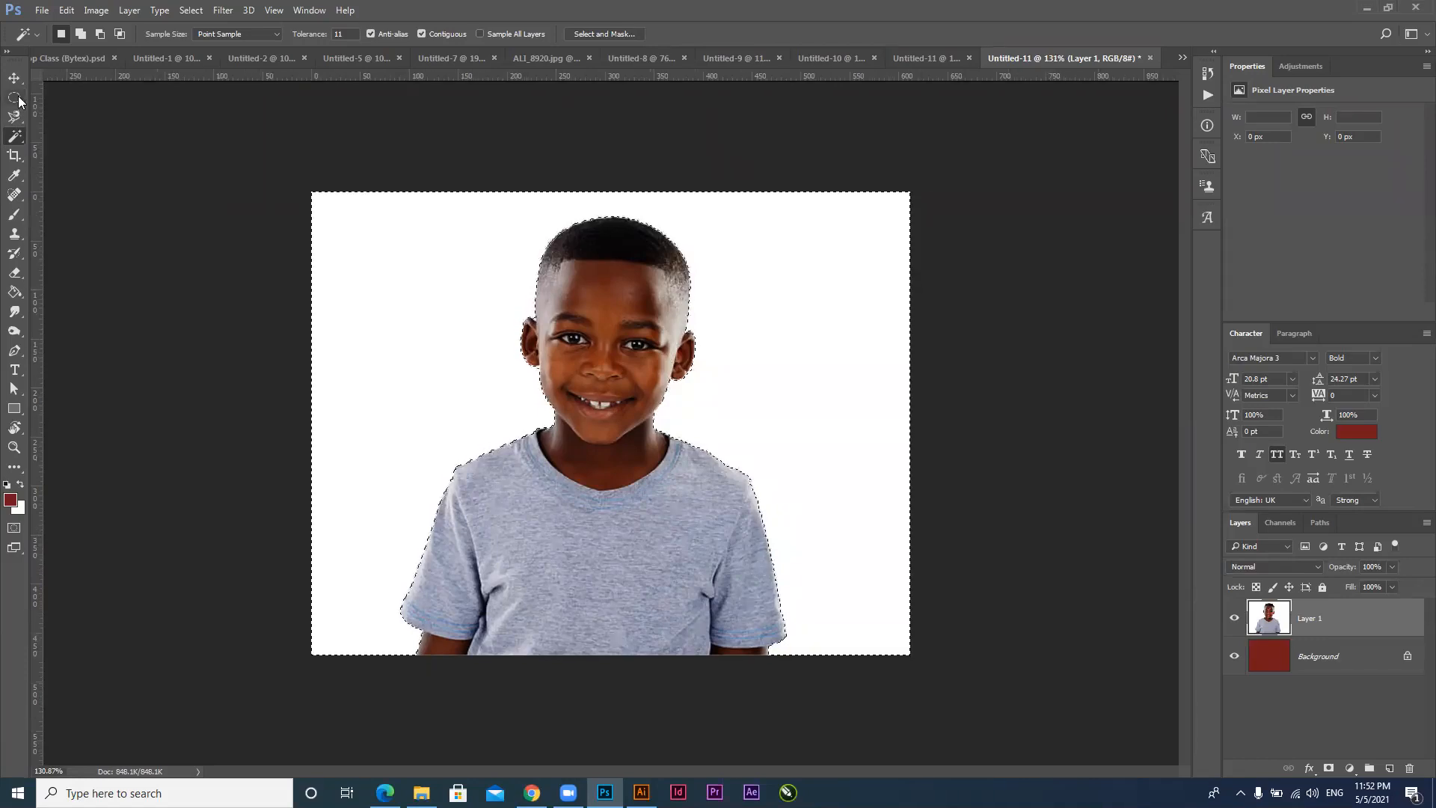
{"action": "left_click", "coordinate": [17, 118]}
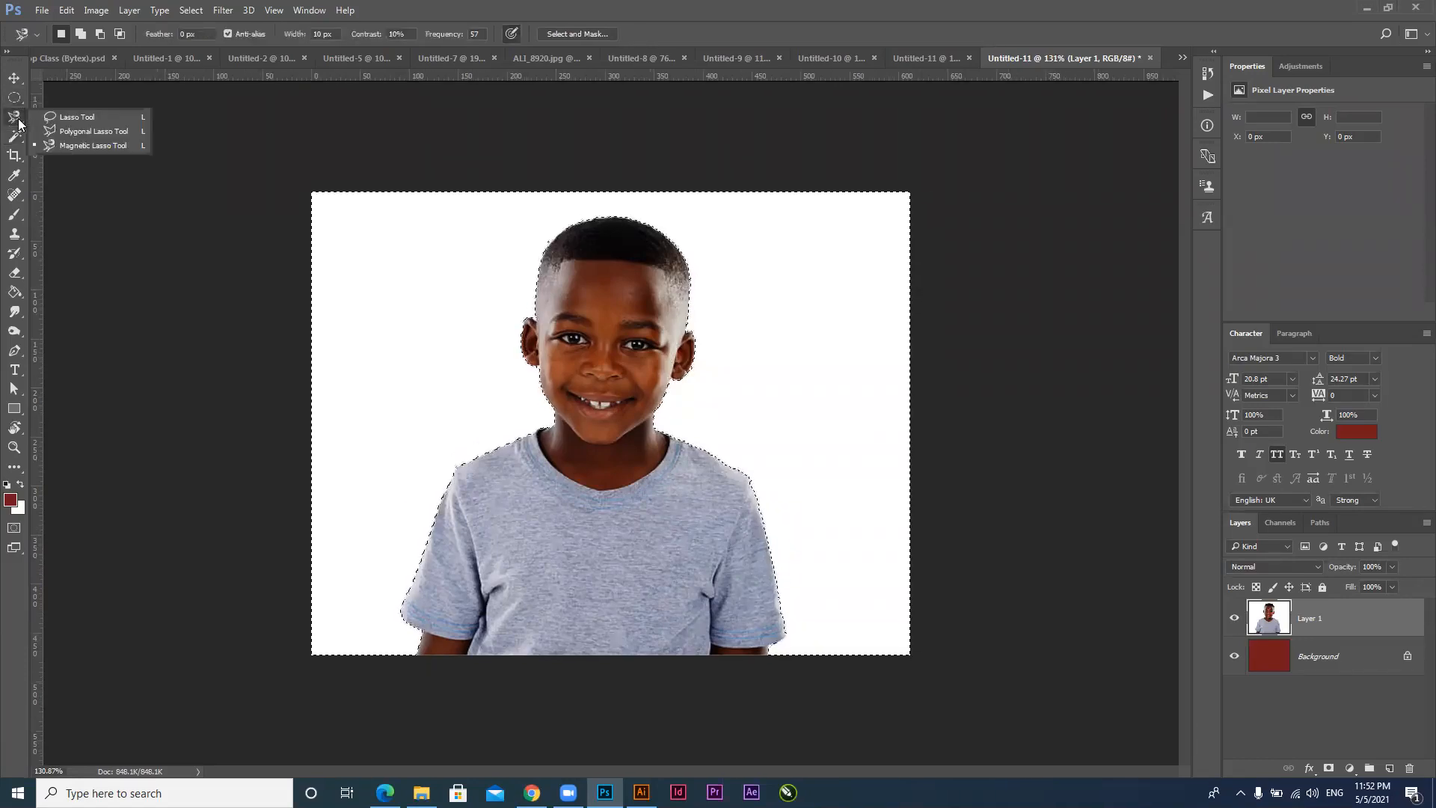
{"action": "left_click", "coordinate": [15, 136]}
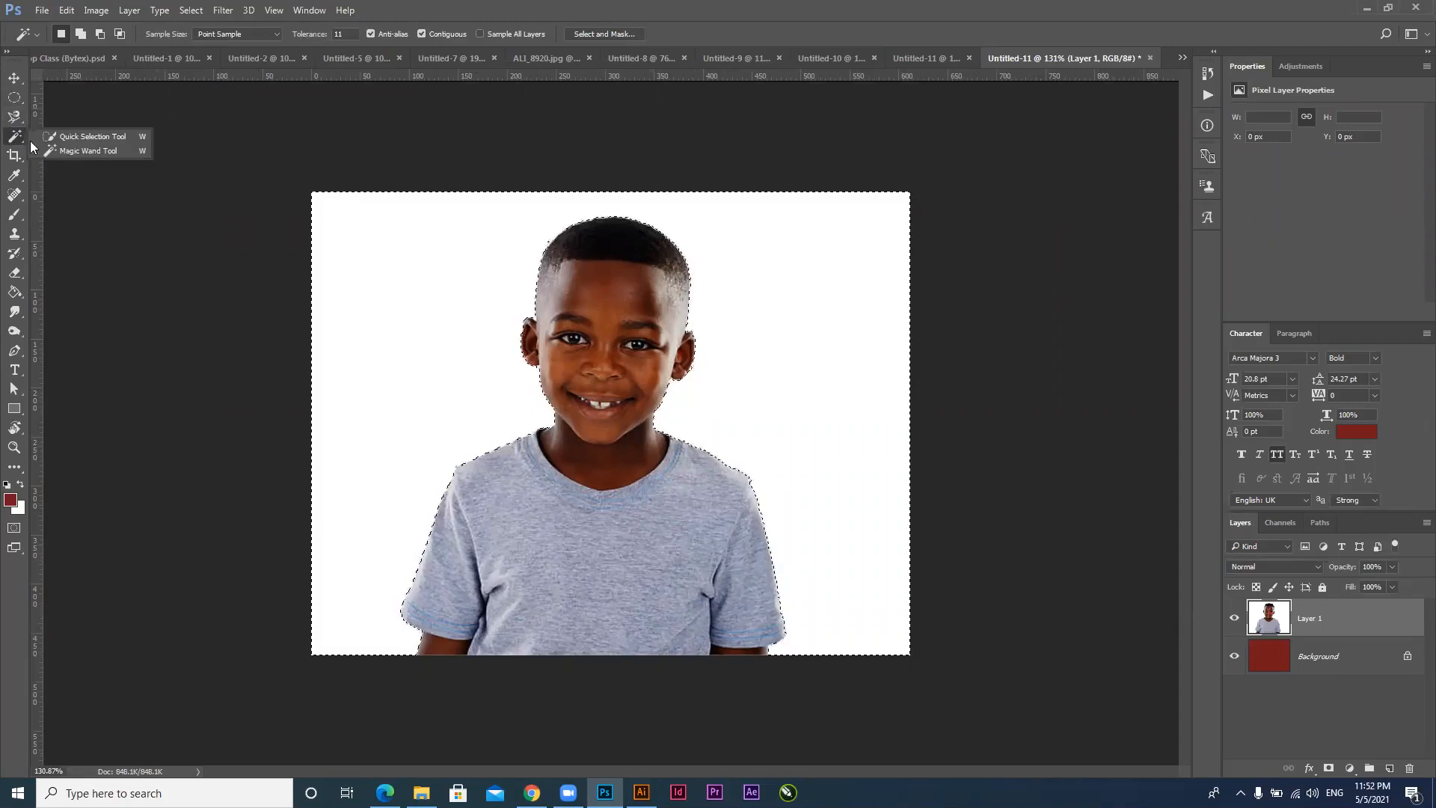
{"action": "left_click", "coordinate": [15, 78]}
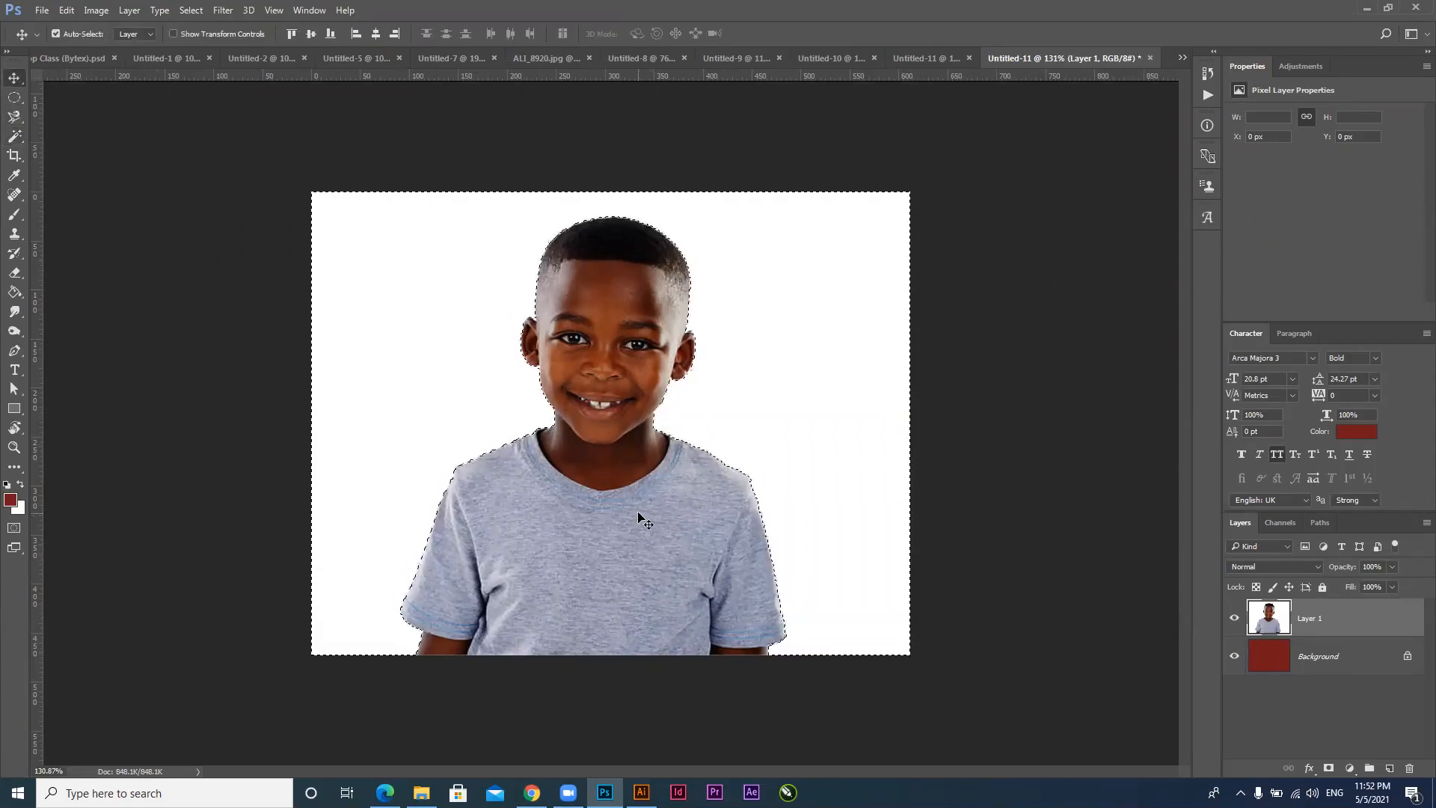
{"action": "key", "text": "ctrl+d"}
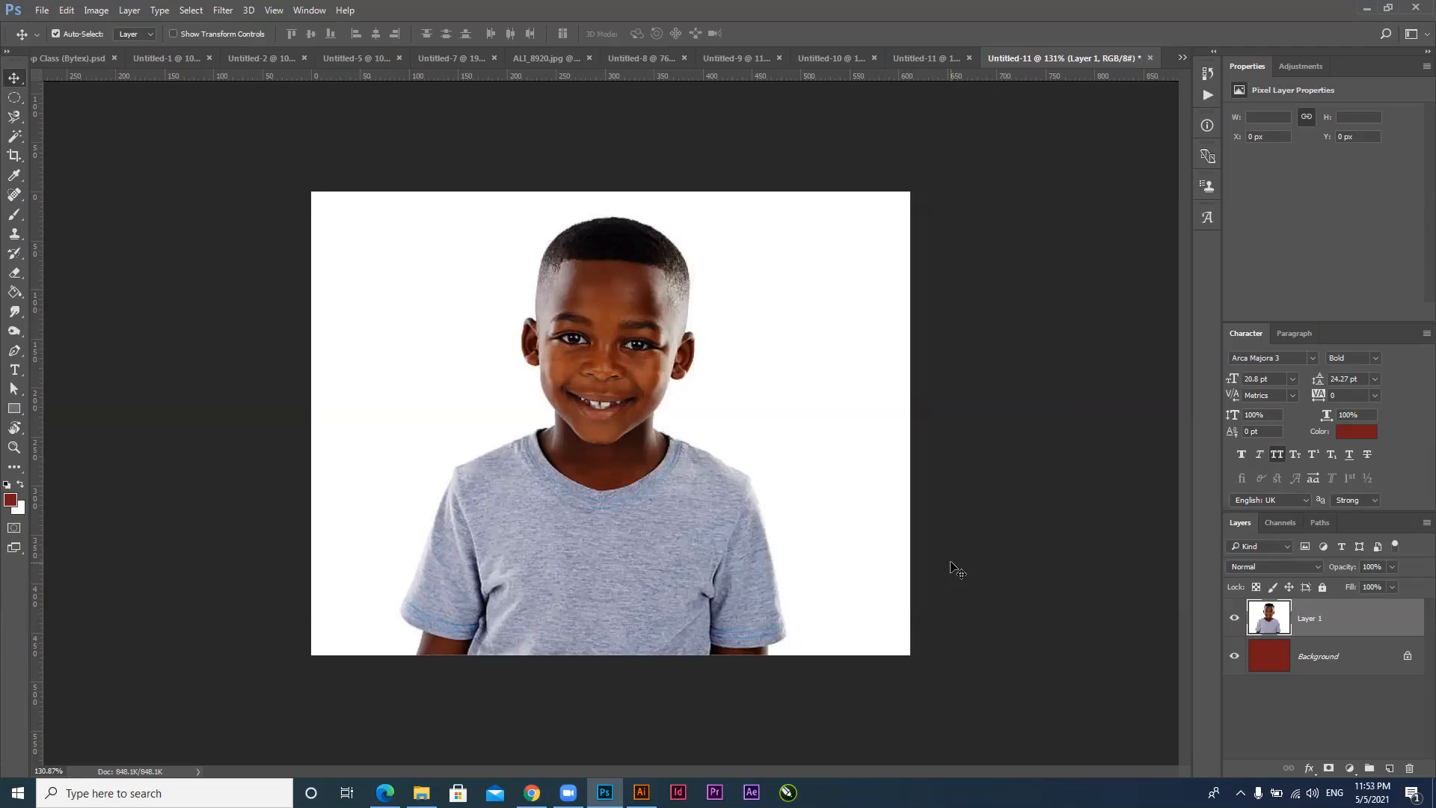
Try starting a Pen Tool outline in Shape mode at the boy's arm on the image's left side, and undo it
{"action": "left_click", "coordinate": [13, 352]}
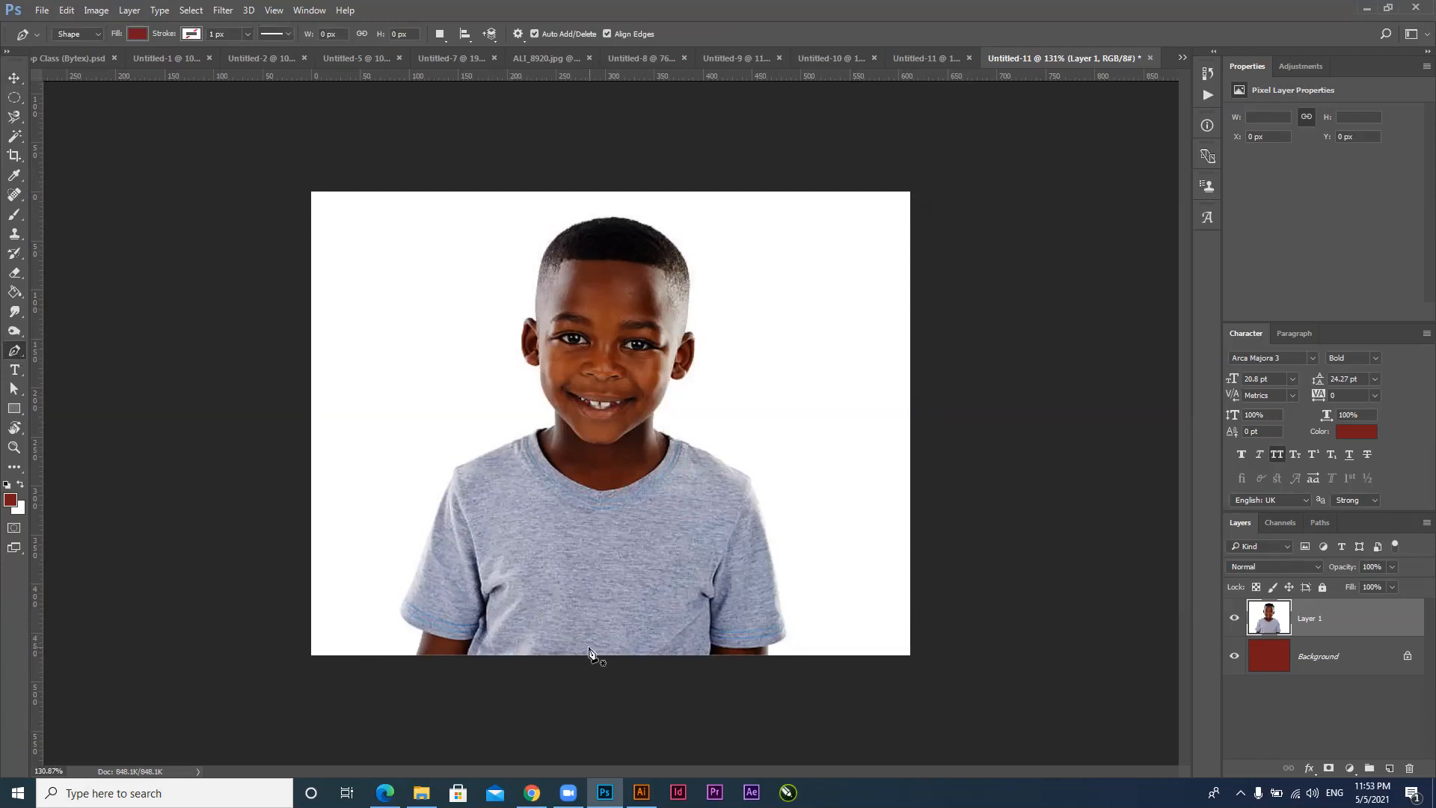
{"action": "scroll", "coordinate": [463, 613], "scroll_direction": "up", "scroll_amount": 5}
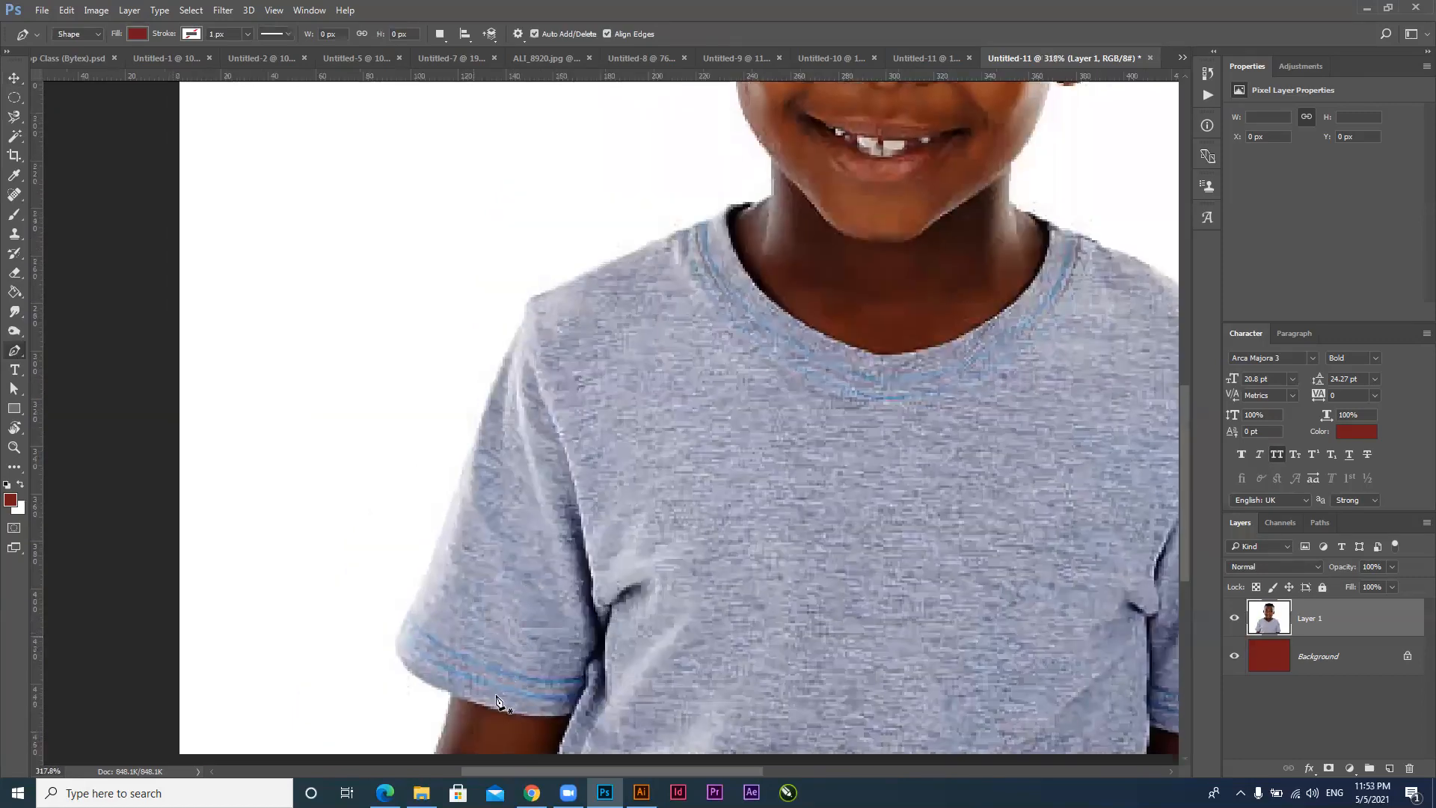
{"action": "left_click", "coordinate": [516, 675]}
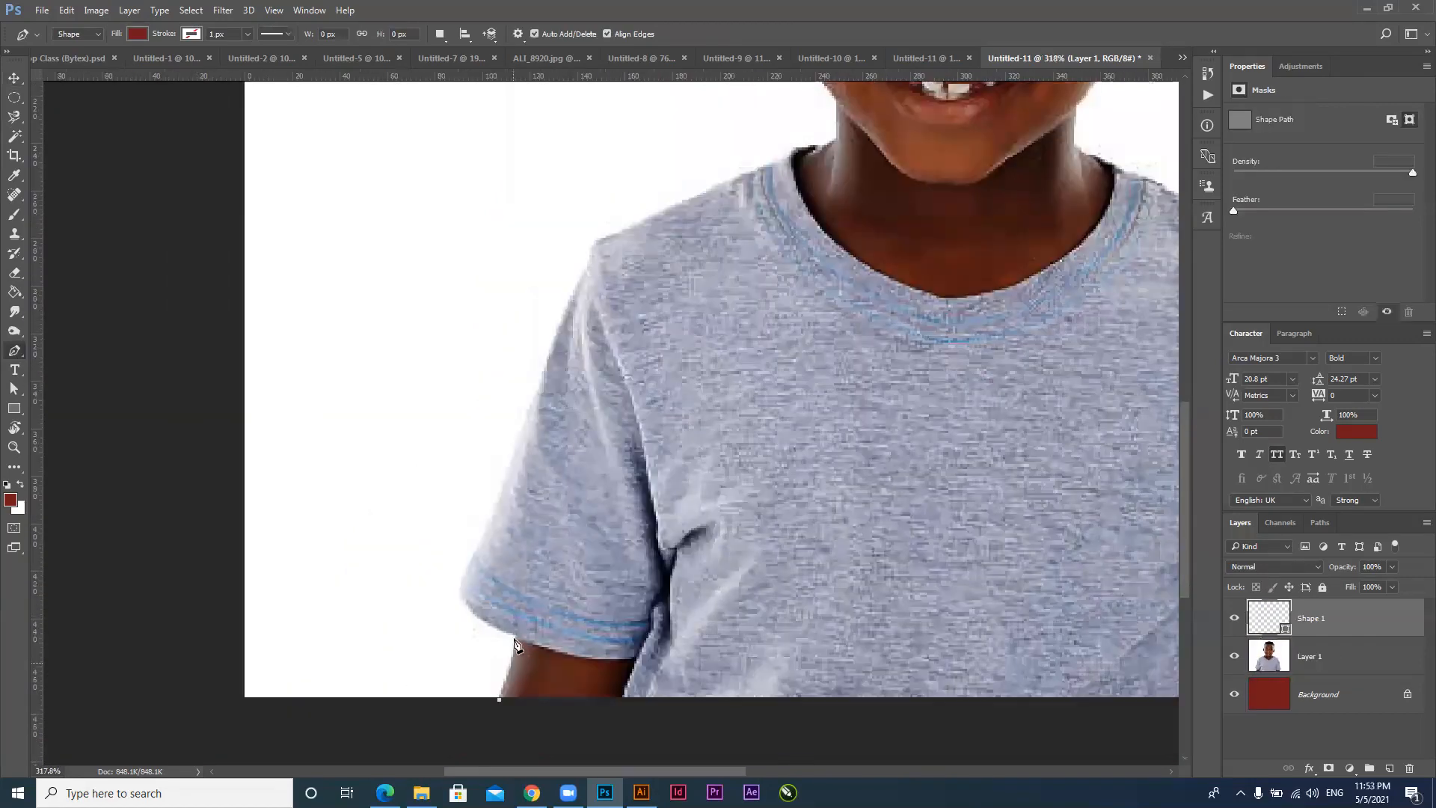
{"action": "left_click_drag", "start_coordinate": [513, 638], "coordinate": [517, 653]}
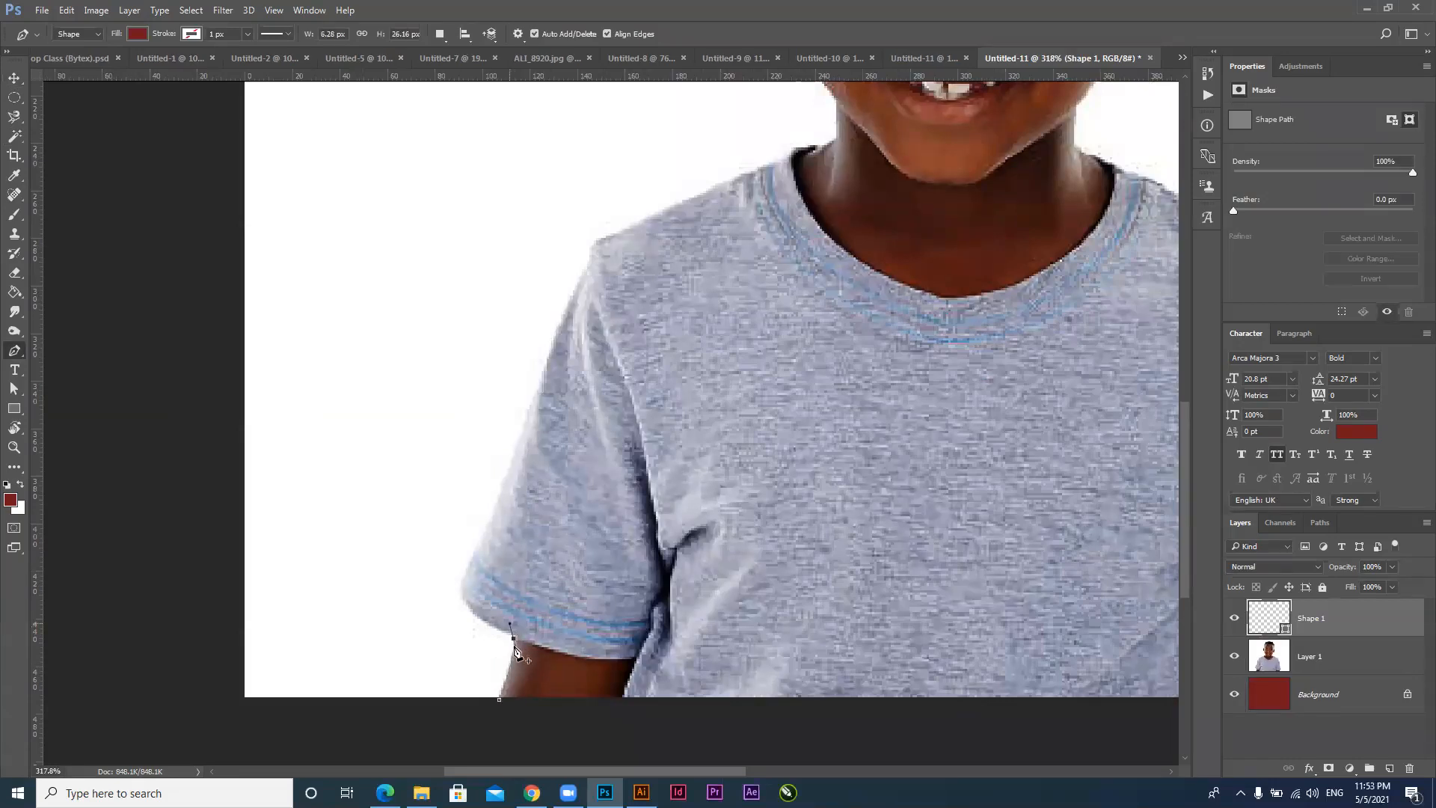
{"action": "key", "text": "ctrl+alt+z"}
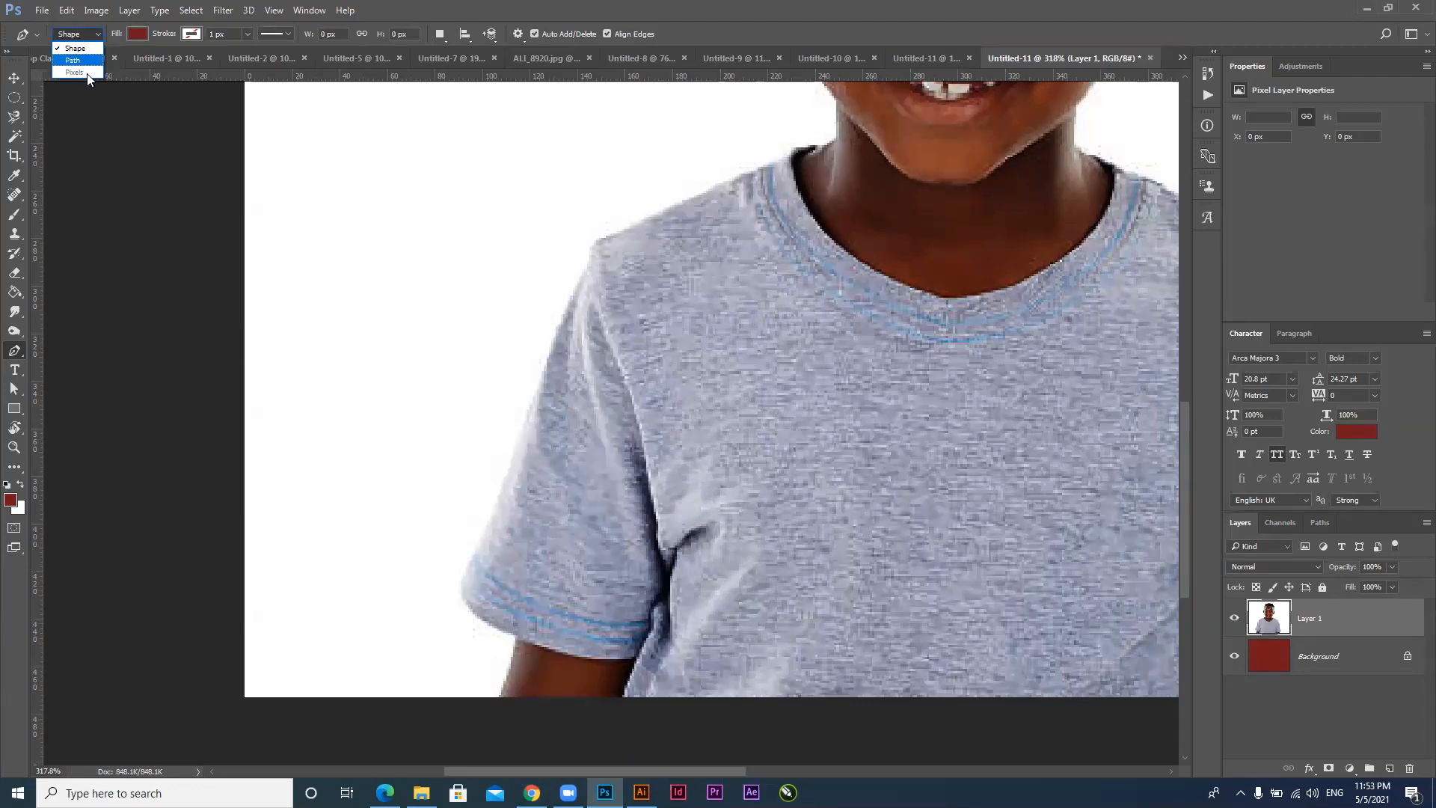
Set the Pen Tool to Path mode and draw the first segment from the image's lower edge up the arm to the sleeve hem
{"action": "left_click", "coordinate": [75, 33]}
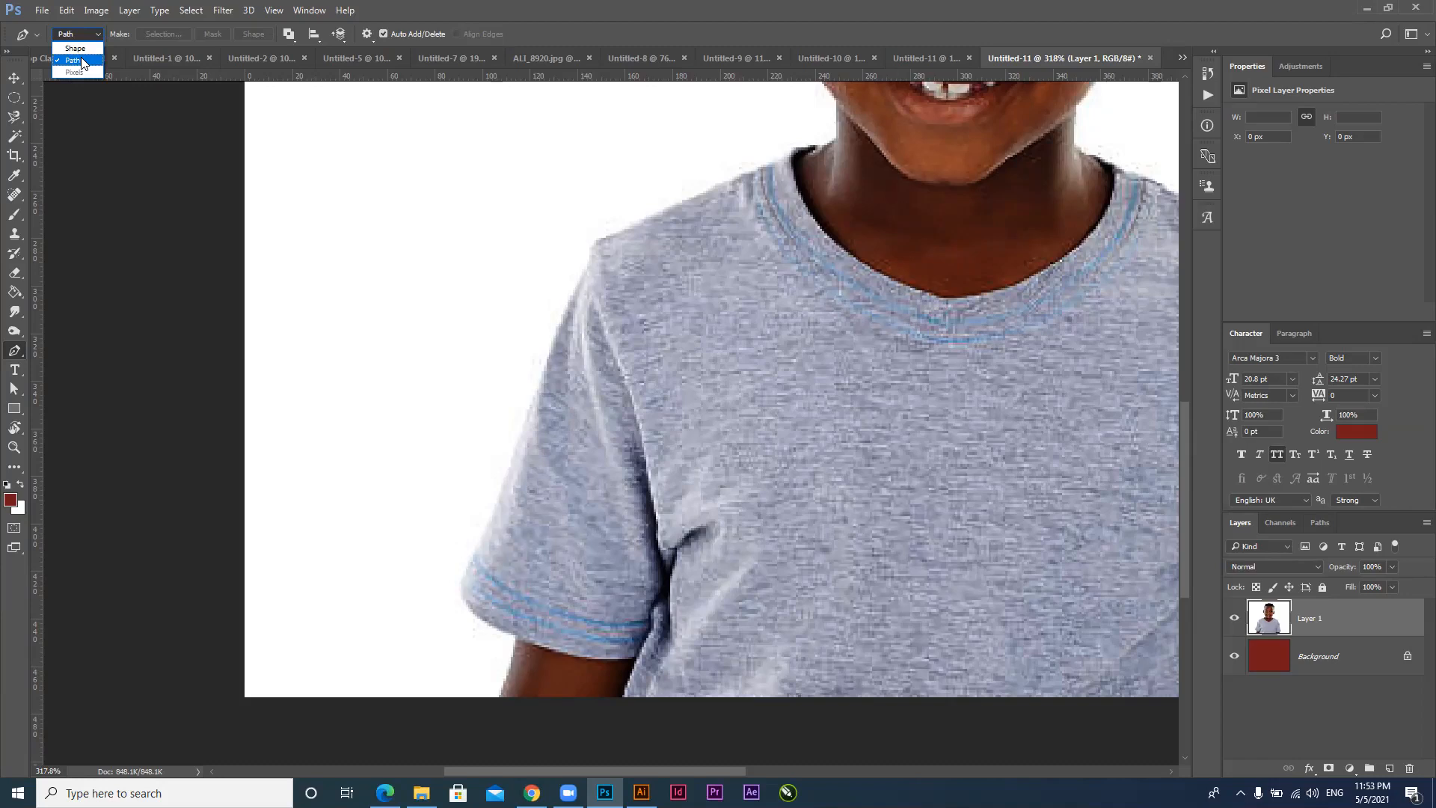
{"action": "left_click", "coordinate": [82, 63]}
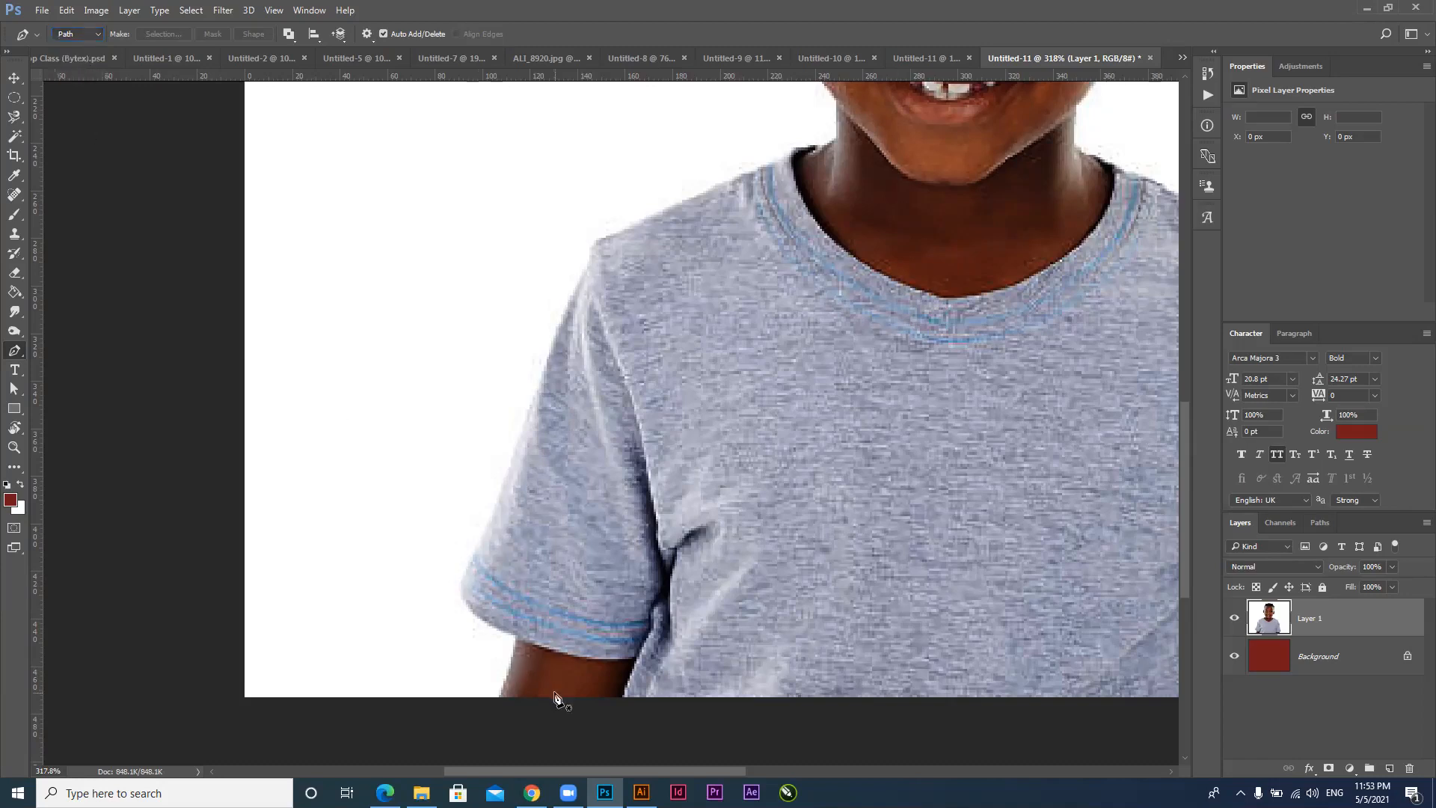
{"action": "left_click", "coordinate": [499, 698]}
{"action": "left_click", "coordinate": [516, 644]}
{"action": "mouse_move", "coordinate": [502, 617]}
{"action": "left_mouse_down"}
{"action": "mouse_move", "coordinate": [473, 591]}
{"action": "mouse_move", "coordinate": [535, 617]}
{"action": "mouse_move", "coordinate": [504, 577]}
{"action": "mouse_move", "coordinate": [520, 603]}
{"action": "left_mouse_up"}
{"action": "left_click", "coordinate": [496, 638], "text": "ctrl"}
{"action": "left_click", "coordinate": [506, 645], "text": "ctrl"}
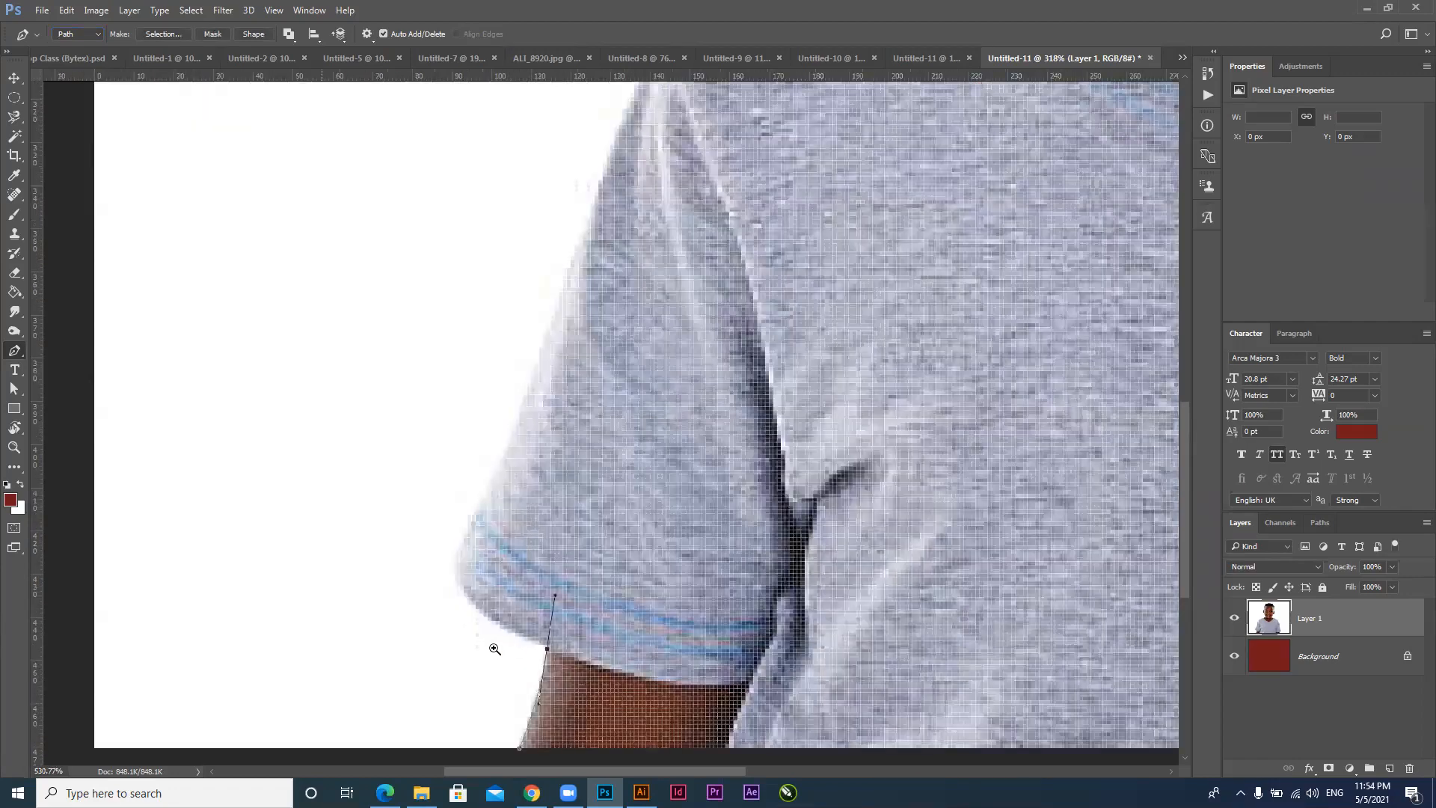
{"action": "scroll", "coordinate": [529, 644], "scroll_direction": "down", "scroll_amount": 1}
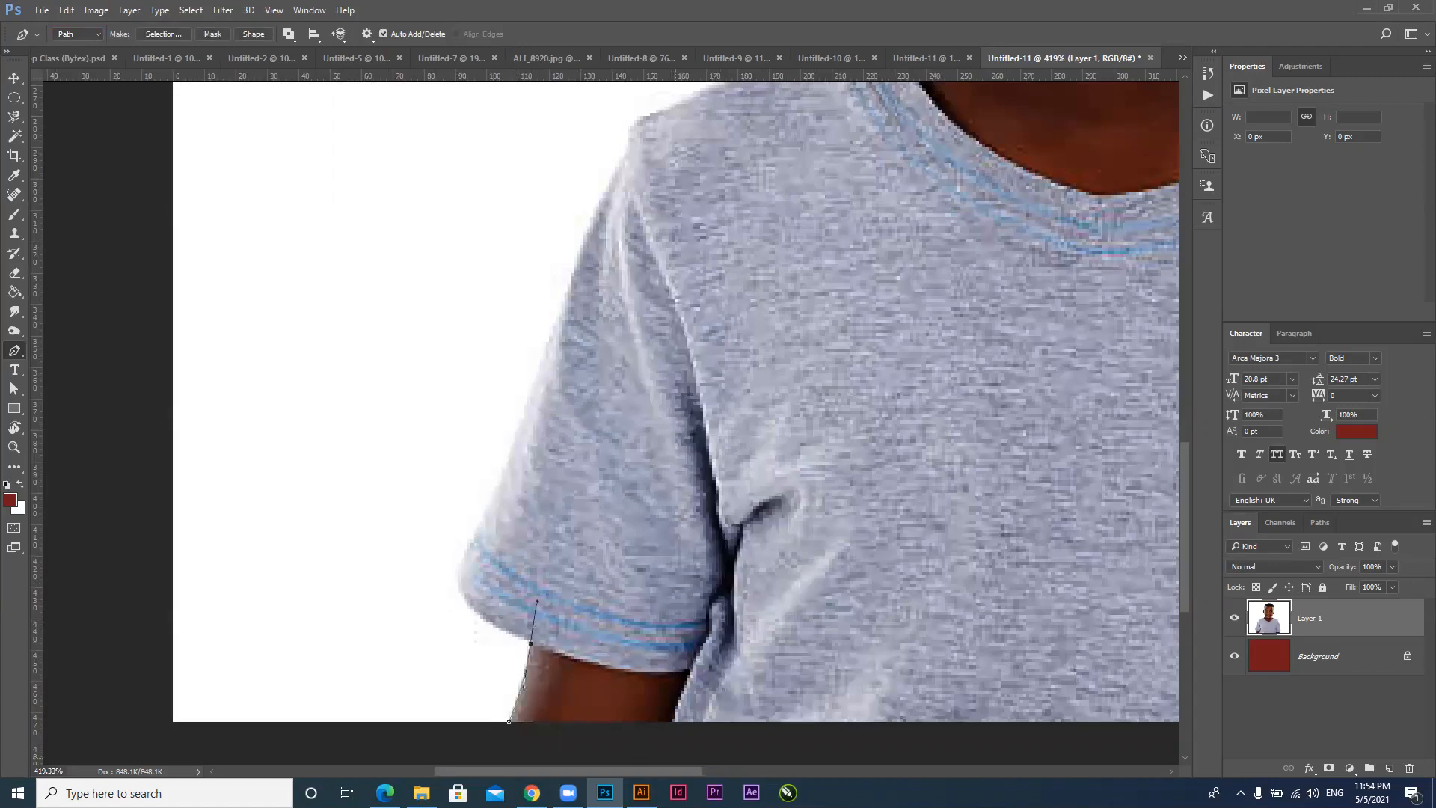
Switch to Illustrator, draw a short curved Pen path below the large upper rectangle, and try removing its outgoing handle before undoing that removal
{"action": "left_click", "coordinate": [640, 792]}
{"action": "key", "text": "p"}
{"action": "left_click", "coordinate": [527, 439]}
{"action": "left_click_drag", "start_coordinate": [594, 407], "coordinate": [639, 437]}
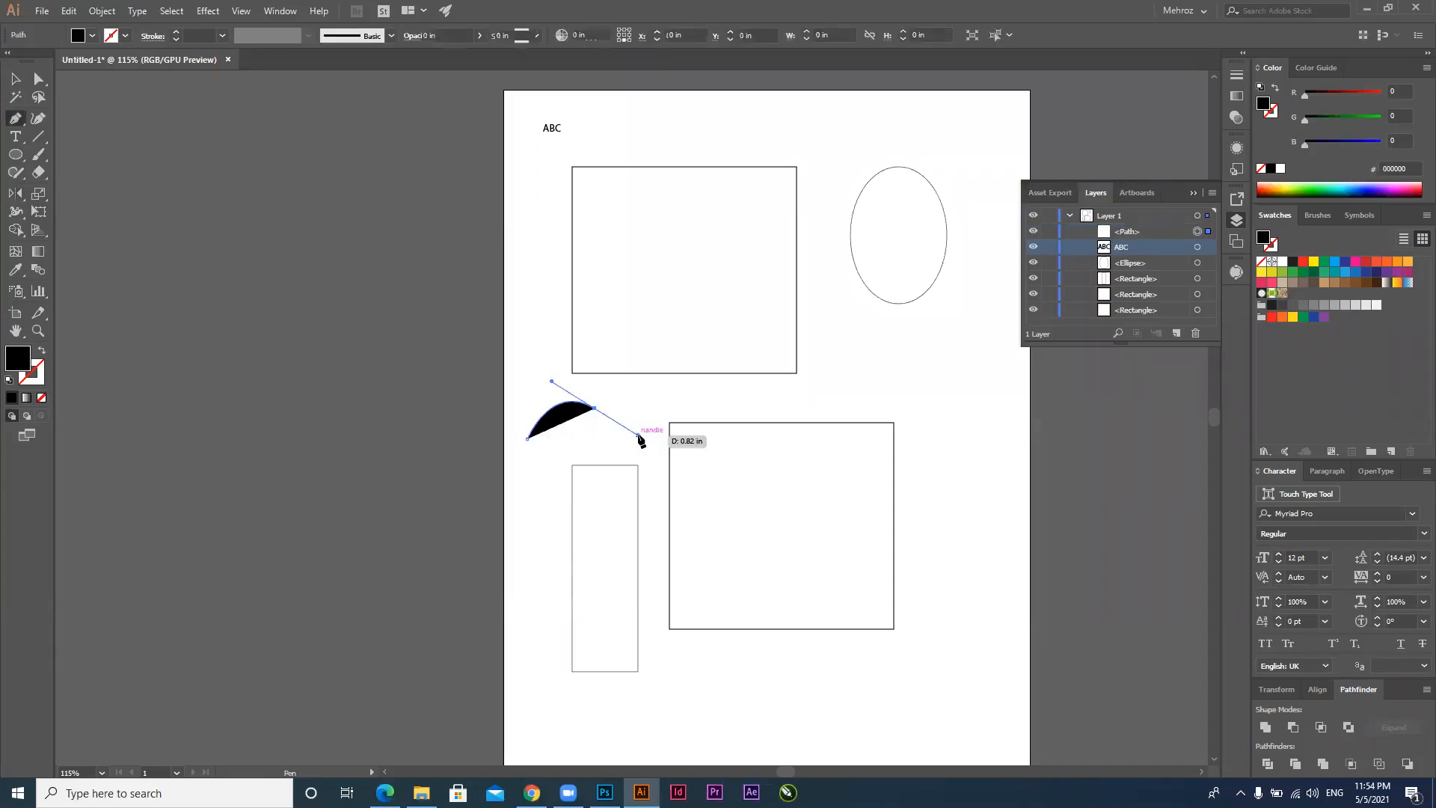
{"action": "left_click", "coordinate": [595, 409]}
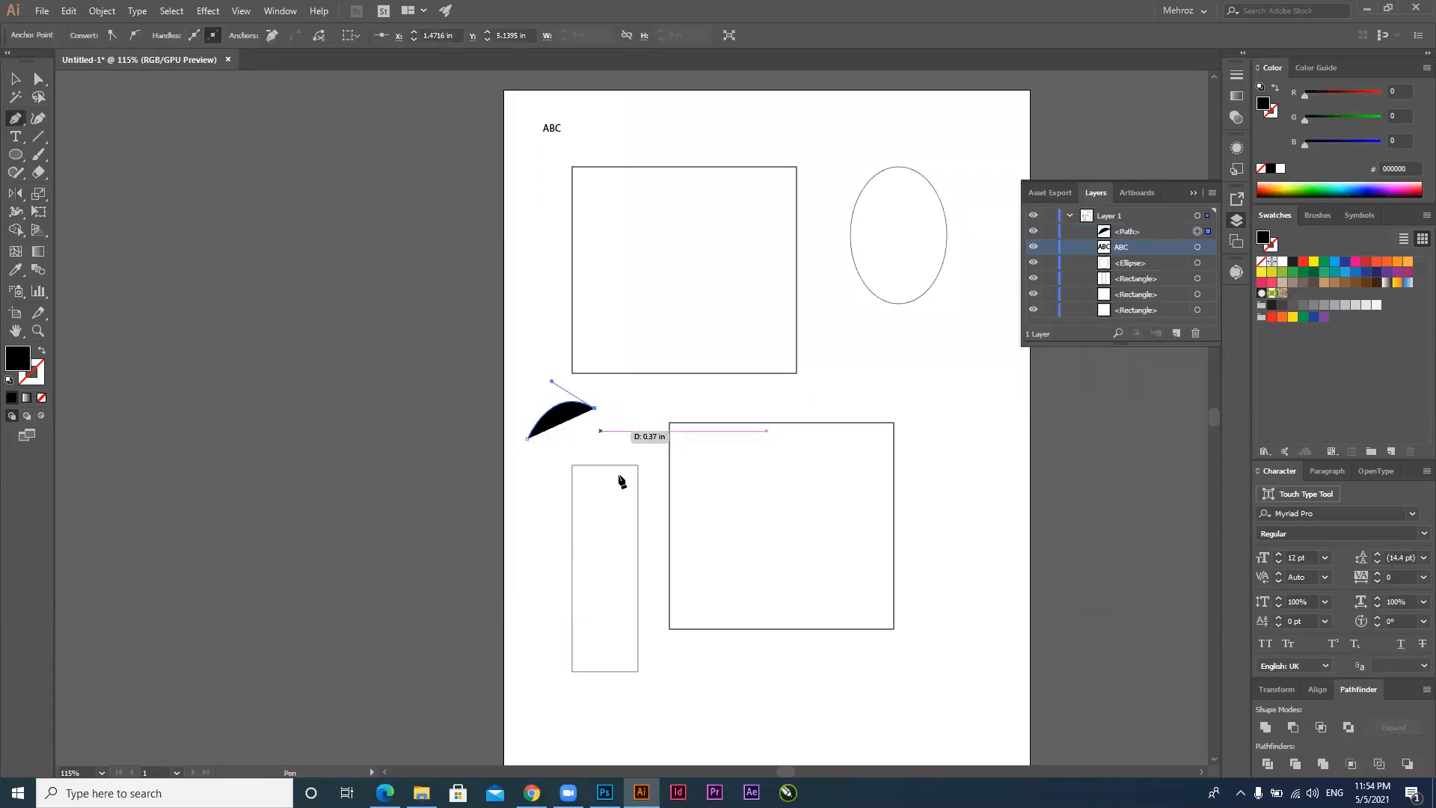
{"action": "key", "text": "ctrl+z"}
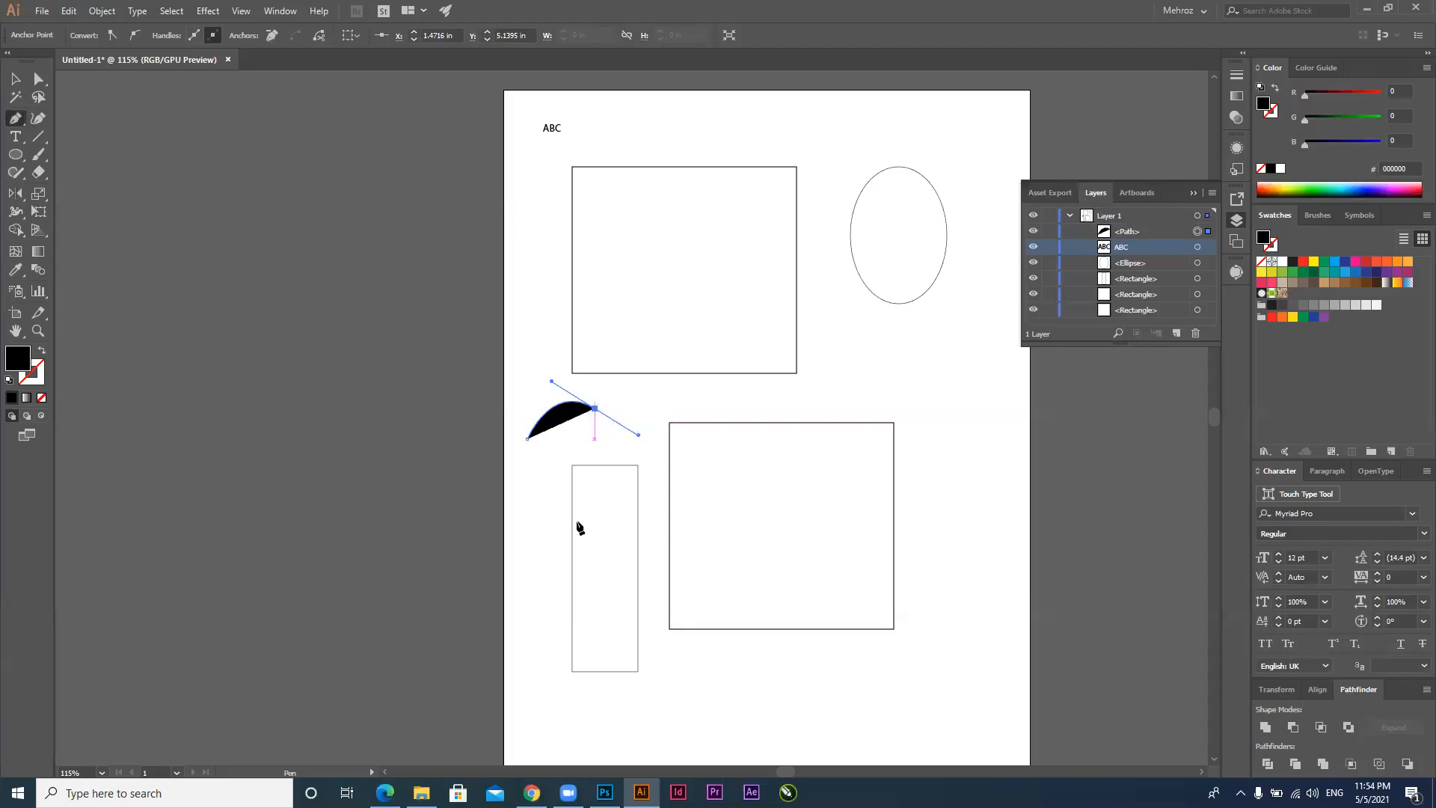
Return to Photoshop and trace the path around the sleeve hem and up the sleeve's outer edge, removing the outgoing handles
{"action": "left_click", "coordinate": [605, 792]}
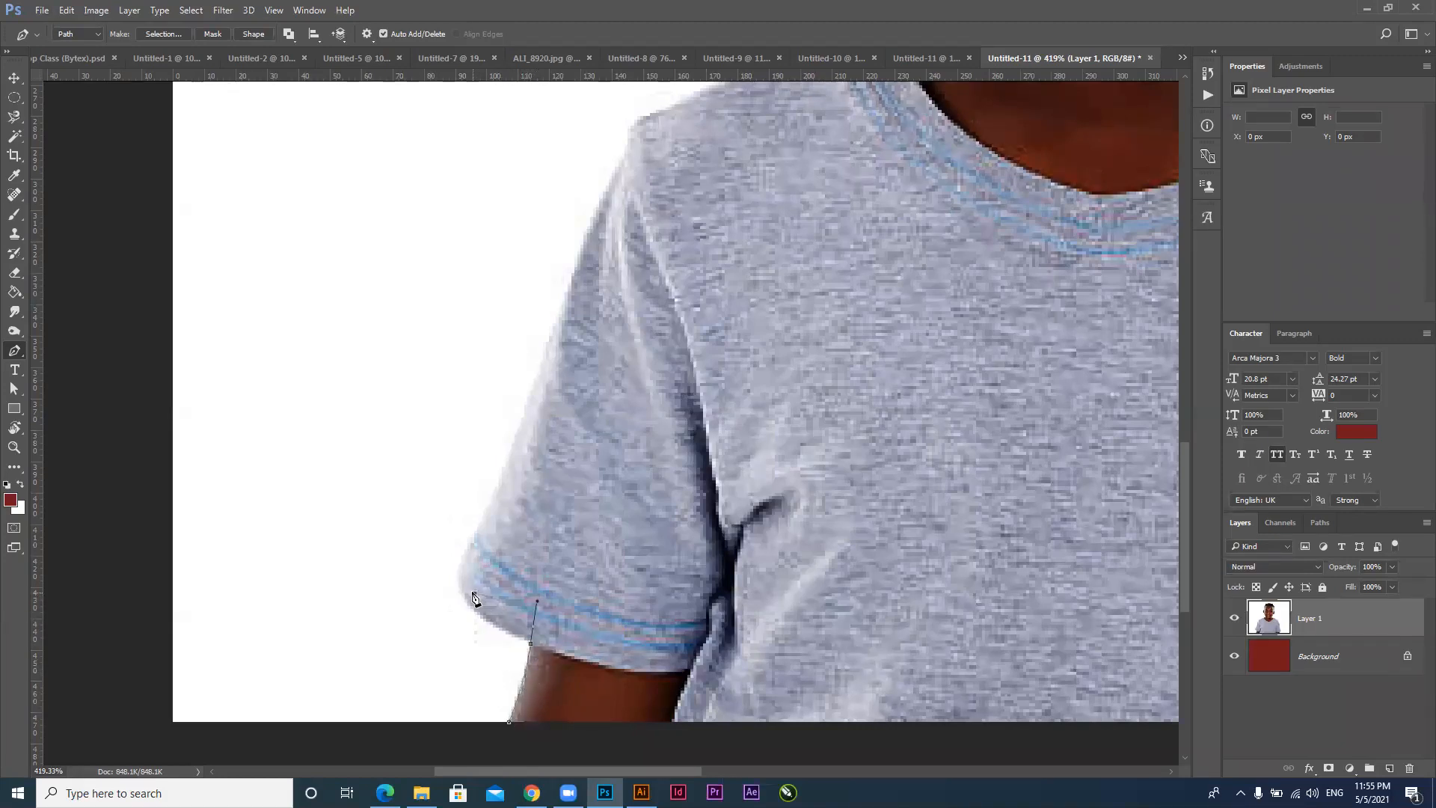
{"action": "left_click", "coordinate": [530, 644], "text": "alt"}
{"action": "left_click_drag", "start_coordinate": [469, 624], "coordinate": [462, 590]}
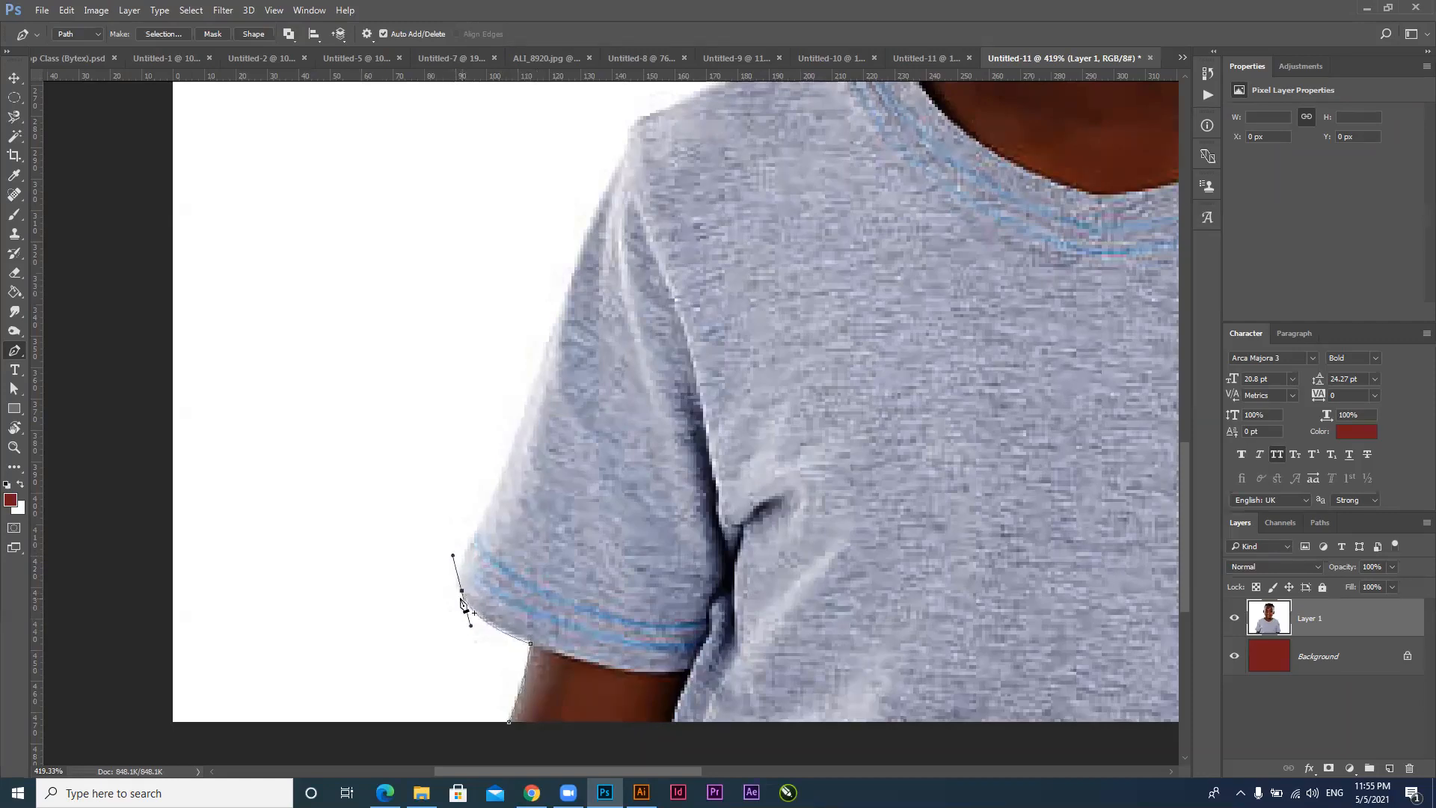
{"action": "left_click_drag", "start_coordinate": [480, 524], "coordinate": [467, 578]}
{"action": "left_click", "coordinate": [481, 525], "text": "alt"}
{"action": "scroll", "coordinate": [471, 586], "scroll_direction": "up", "scroll_amount": 1}
{"action": "left_click_drag", "start_coordinate": [526, 402], "coordinate": [537, 388]}
{"action": "left_click", "coordinate": [526, 401], "text": "alt"}
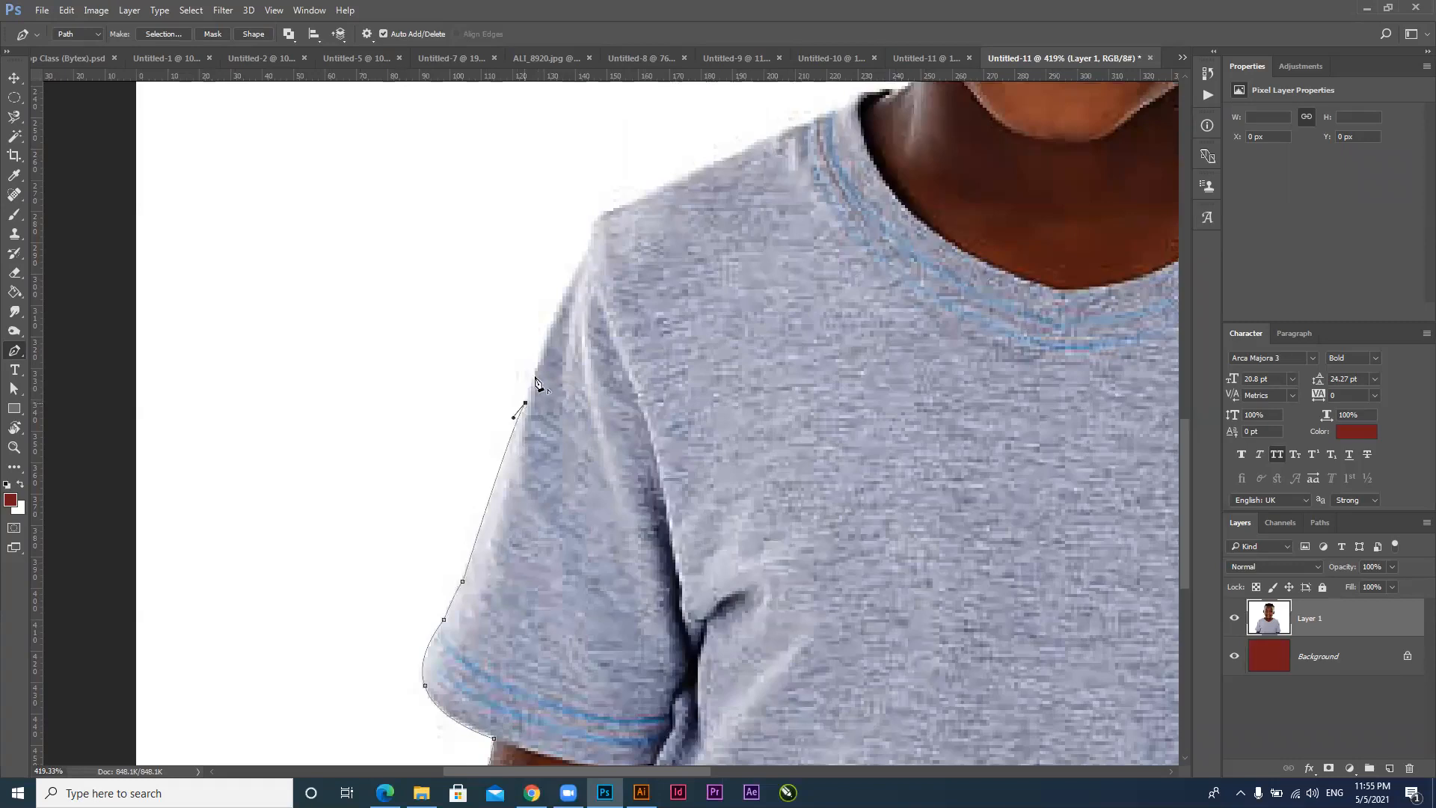
Continue the path up the upper sleeve and around the shoulder corner, removing the corner anchor's outgoing handle
{"action": "left_click_drag", "start_coordinate": [590, 242], "coordinate": [613, 238]}
{"action": "left_click_drag", "start_coordinate": [600, 215], "coordinate": [614, 210]}
{"action": "left_click", "coordinate": [601, 215], "text": "alt"}
Trace the path along the top of the shoulder to the edge of the shirt collar
{"action": "left_click_drag", "start_coordinate": [695, 230], "coordinate": [624, 390]}
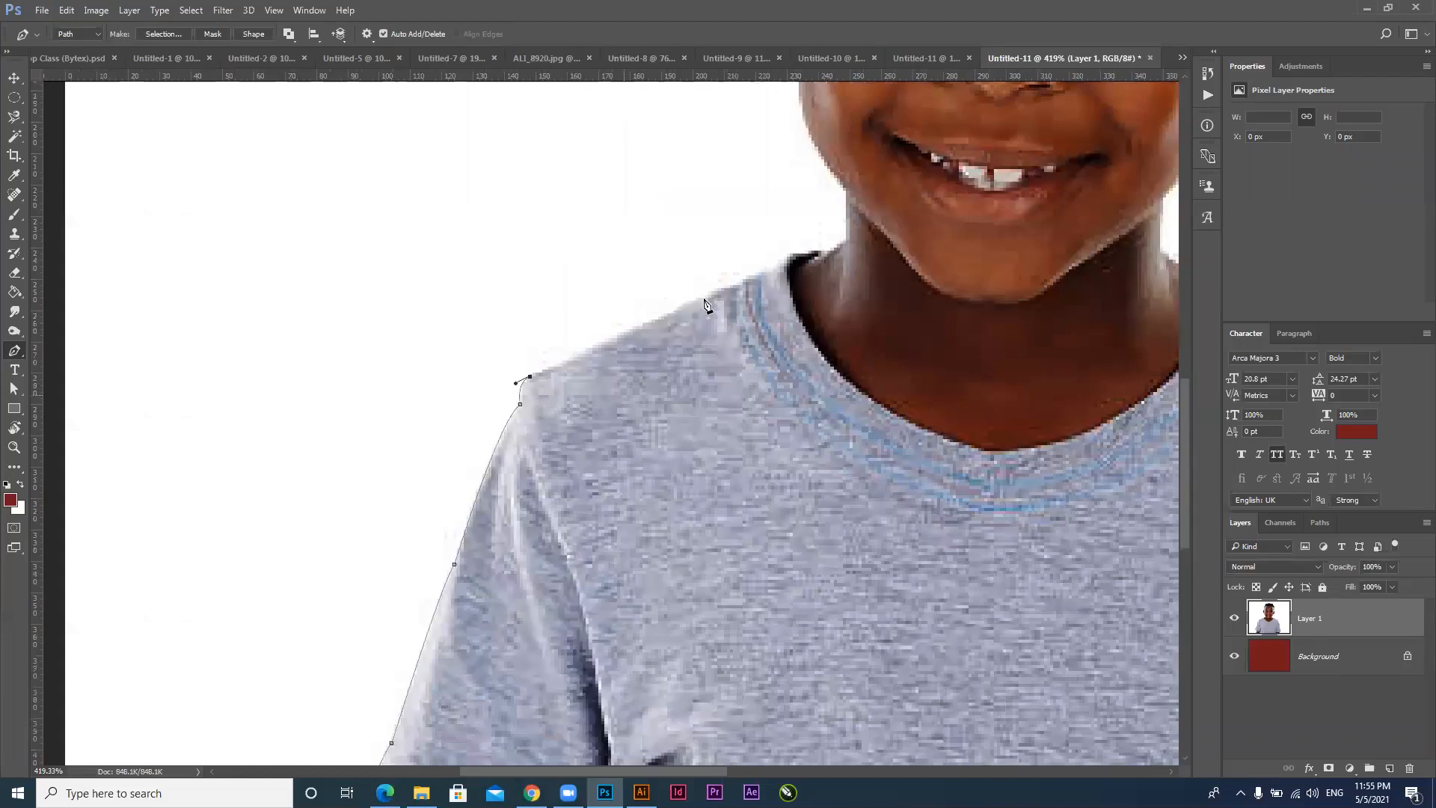
{"action": "left_click_drag", "start_coordinate": [673, 311], "coordinate": [688, 304]}
{"action": "left_click", "coordinate": [674, 312], "text": "alt"}
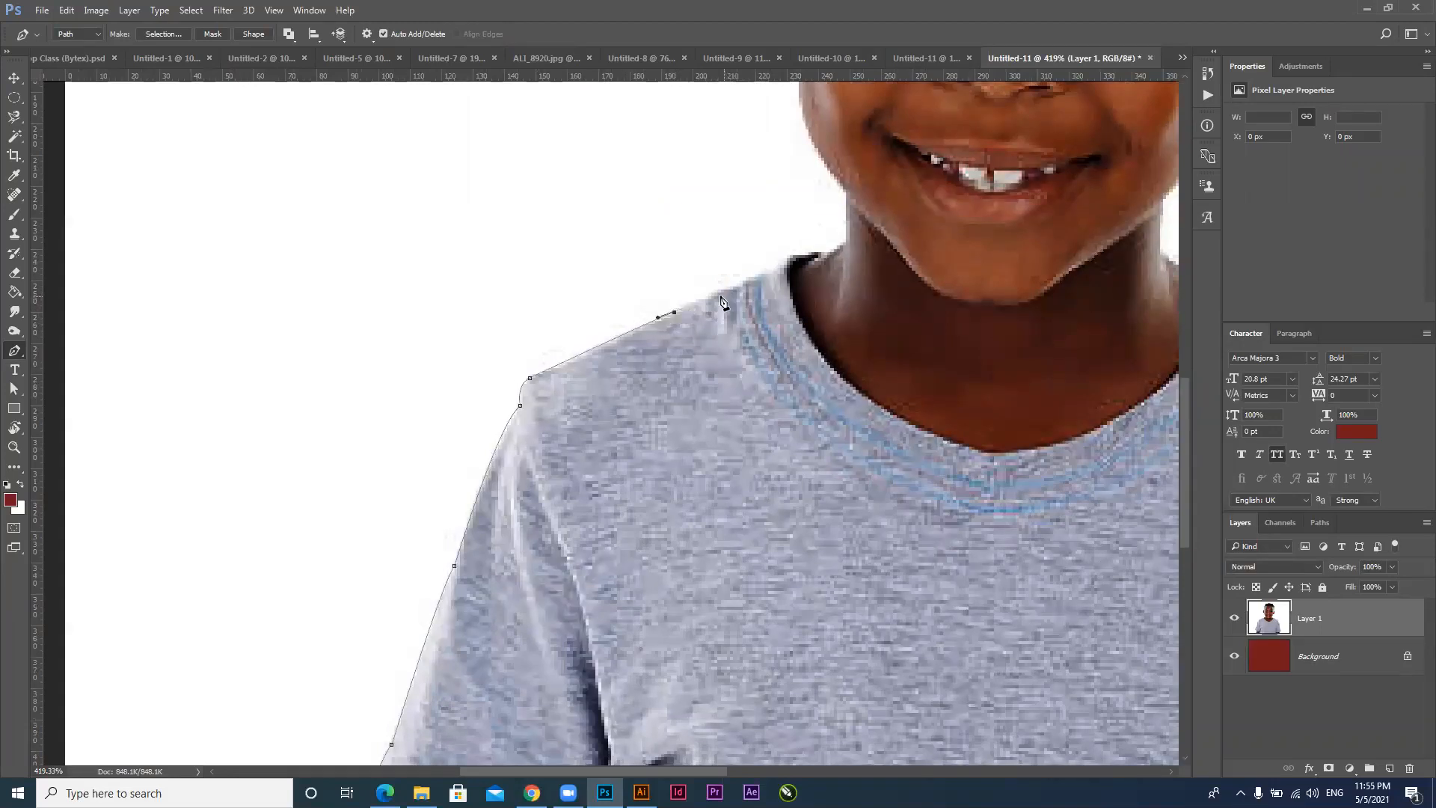
{"action": "left_click_drag", "start_coordinate": [708, 299], "coordinate": [717, 304]}
{"action": "left_click", "coordinate": [708, 299], "text": "alt"}
{"action": "left_click_drag", "start_coordinate": [742, 284], "coordinate": [705, 389]}
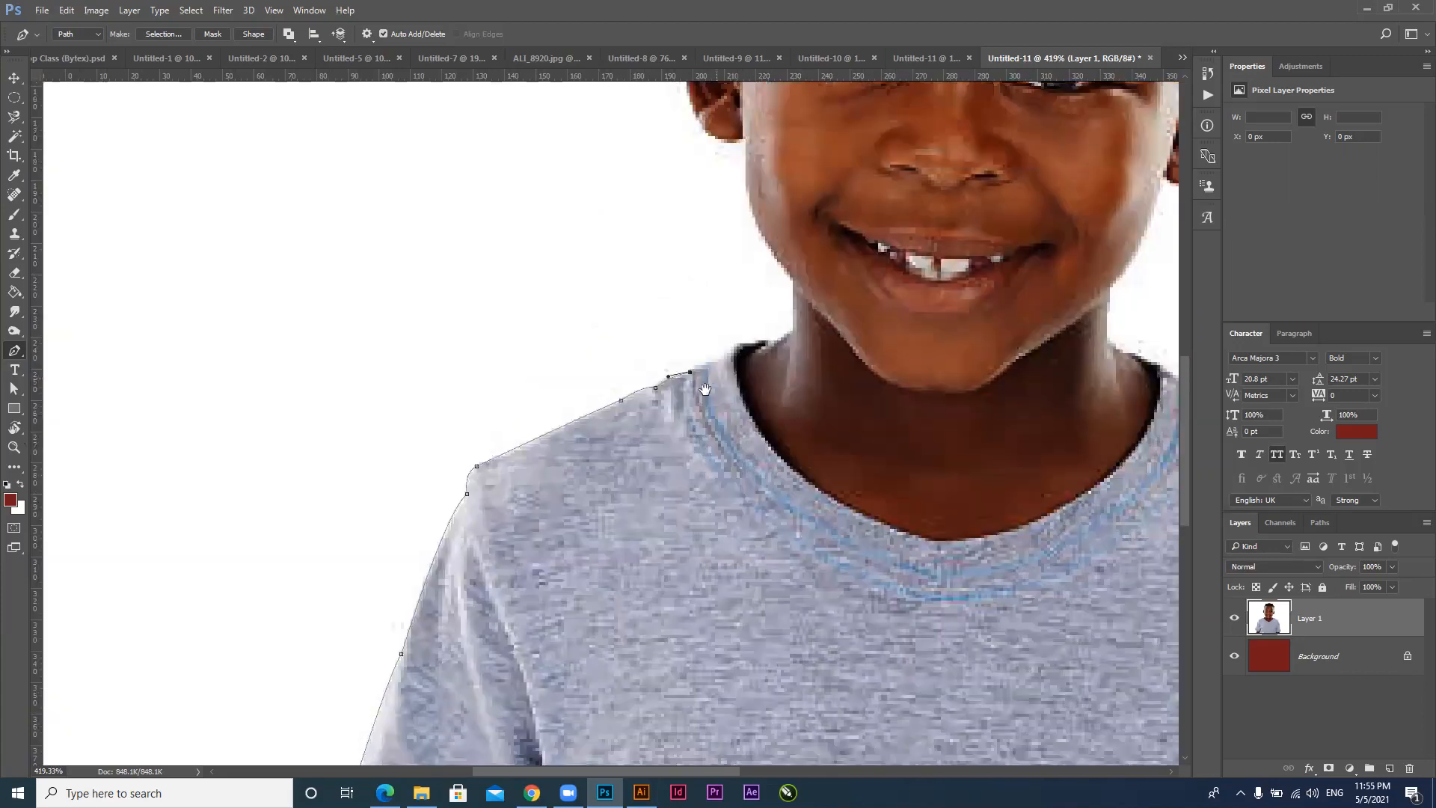
Continue the path over the collar and up the side of the neck to the jaw
{"action": "scroll", "coordinate": [707, 381], "scroll_direction": "up", "scroll_amount": 1}
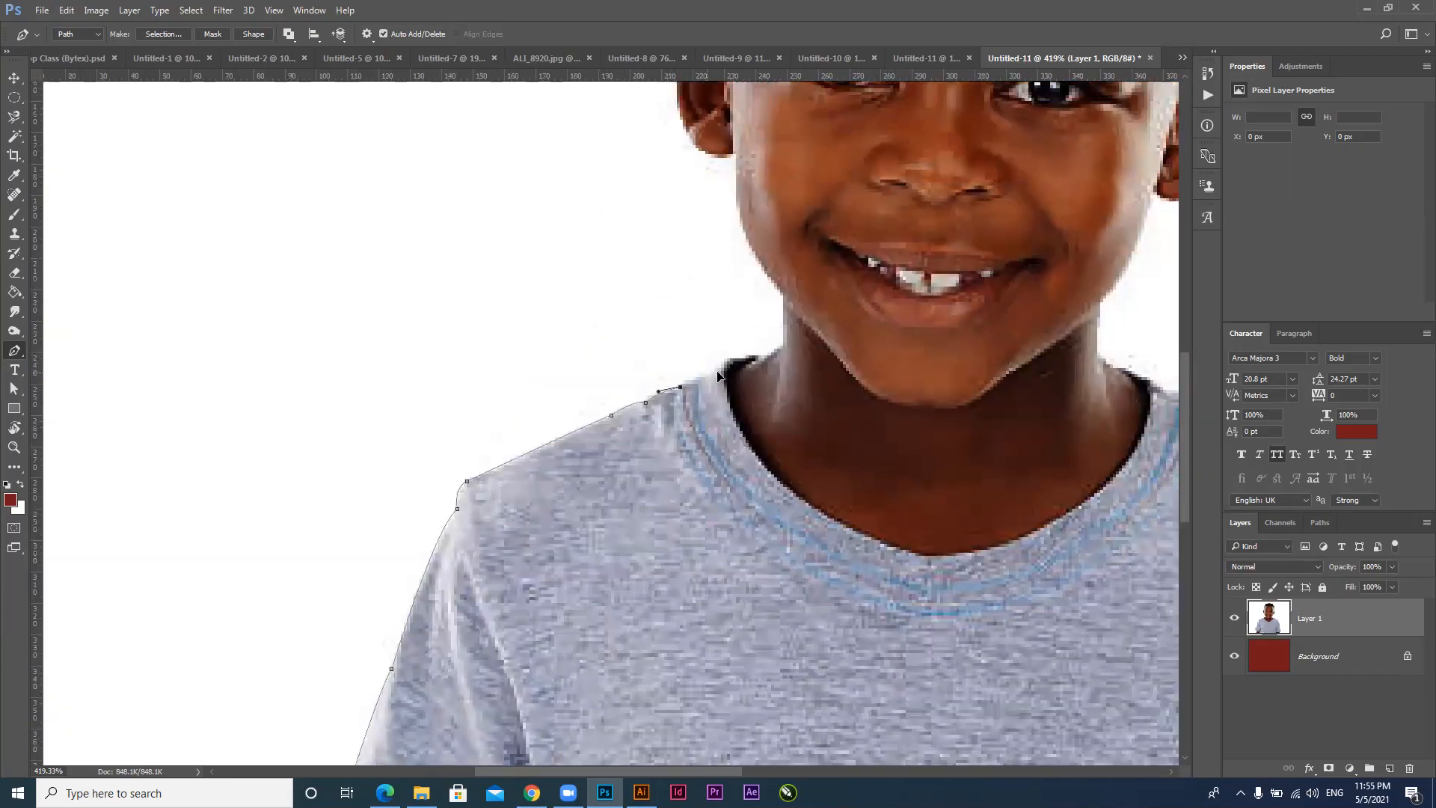
{"action": "left_click_drag", "start_coordinate": [709, 372], "coordinate": [811, 360]}
{"action": "left_click", "coordinate": [762, 356]}
{"action": "left_click", "coordinate": [783, 346]}
{"action": "left_click_drag", "start_coordinate": [737, 411], "coordinate": [632, 686]}
{"action": "left_click", "coordinate": [737, 544]}
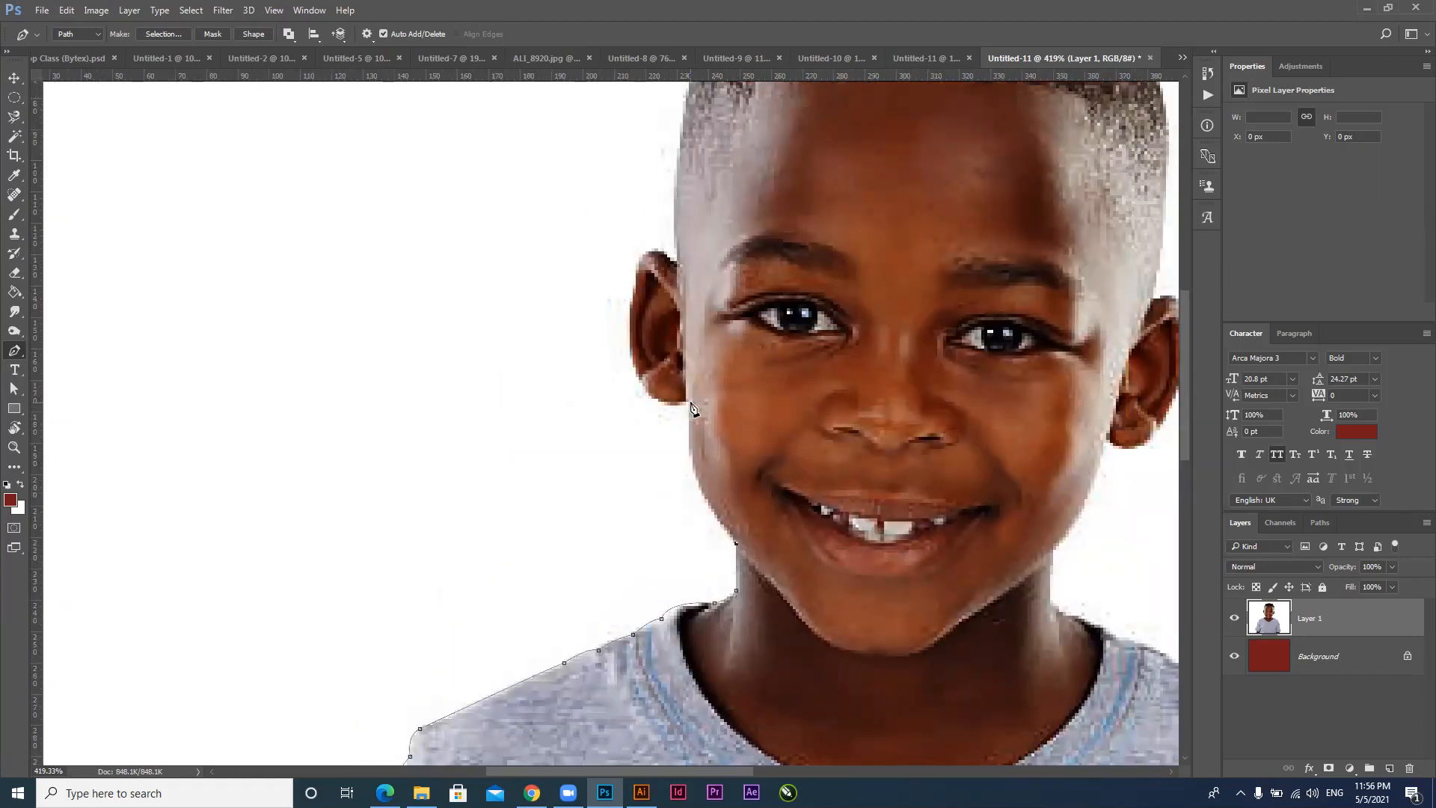
Undo the single long cheek curve and retrace the jaw and cheek up to the earlobe with two curved anchors
{"action": "left_click_drag", "start_coordinate": [686, 402], "coordinate": [688, 311]}
{"action": "key", "text": "ctrl+z"}
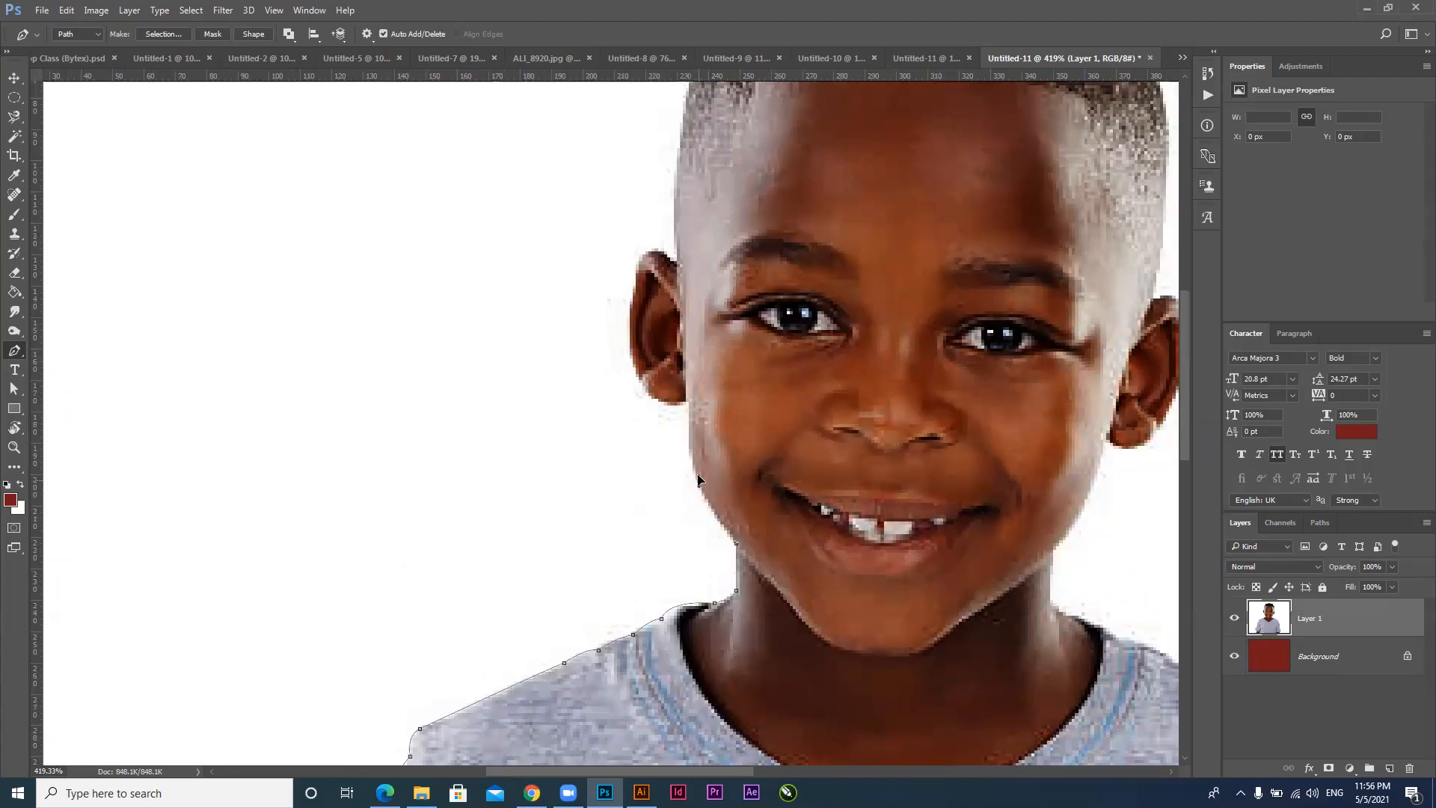
{"action": "left_click_drag", "start_coordinate": [710, 515], "coordinate": [686, 449]}
{"action": "left_click_drag", "start_coordinate": [689, 402], "coordinate": [694, 350]}
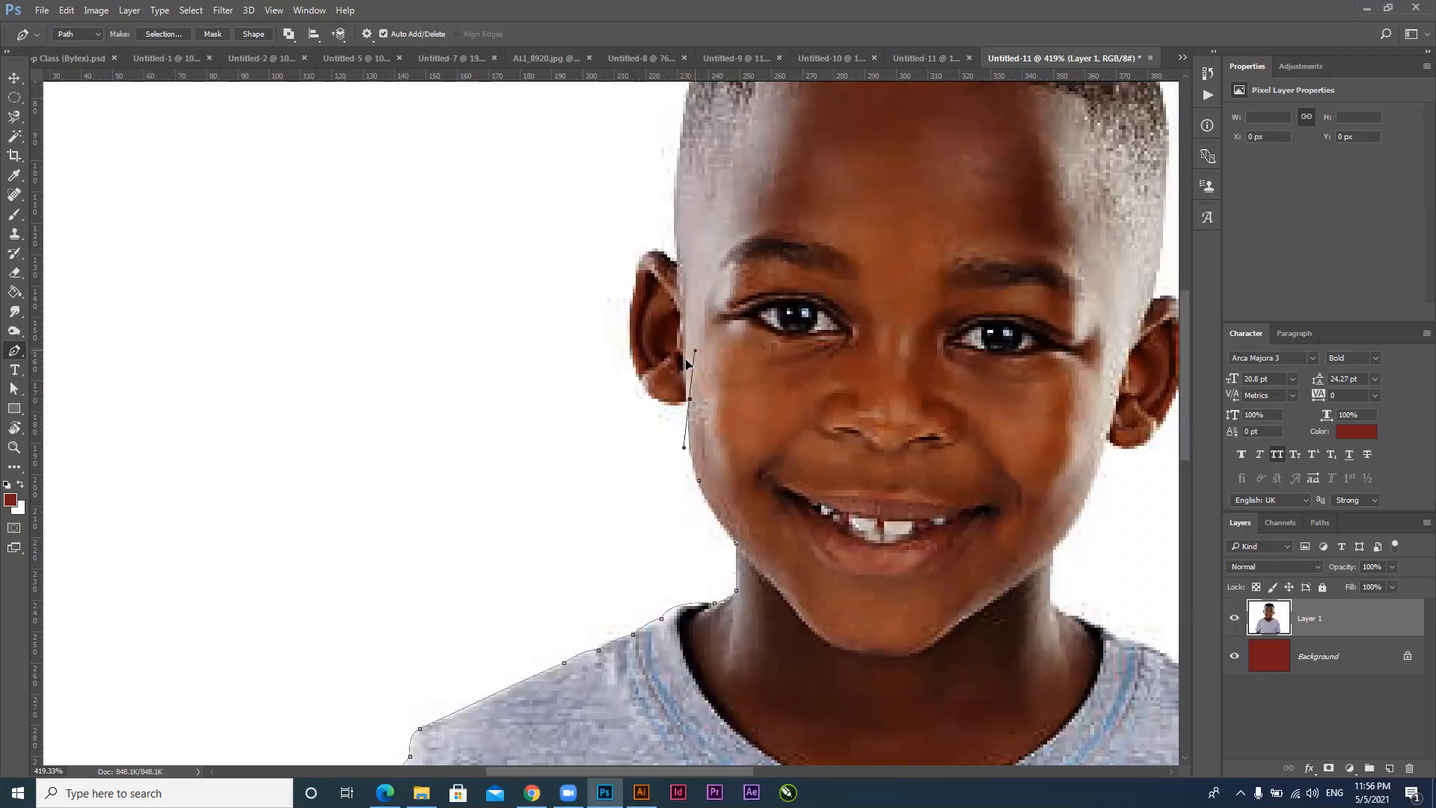
{"action": "left_click", "coordinate": [689, 402], "text": "alt"}
Trace the path around the ear on the image's left side to where its top meets the head, removing the outgoing handles
{"action": "left_click_drag", "start_coordinate": [637, 372], "coordinate": [625, 334]}
{"action": "left_click", "coordinate": [637, 371], "text": "alt"}
{"action": "left_click_drag", "start_coordinate": [631, 281], "coordinate": [652, 246]}
{"action": "left_click", "coordinate": [637, 276], "text": "alt"}
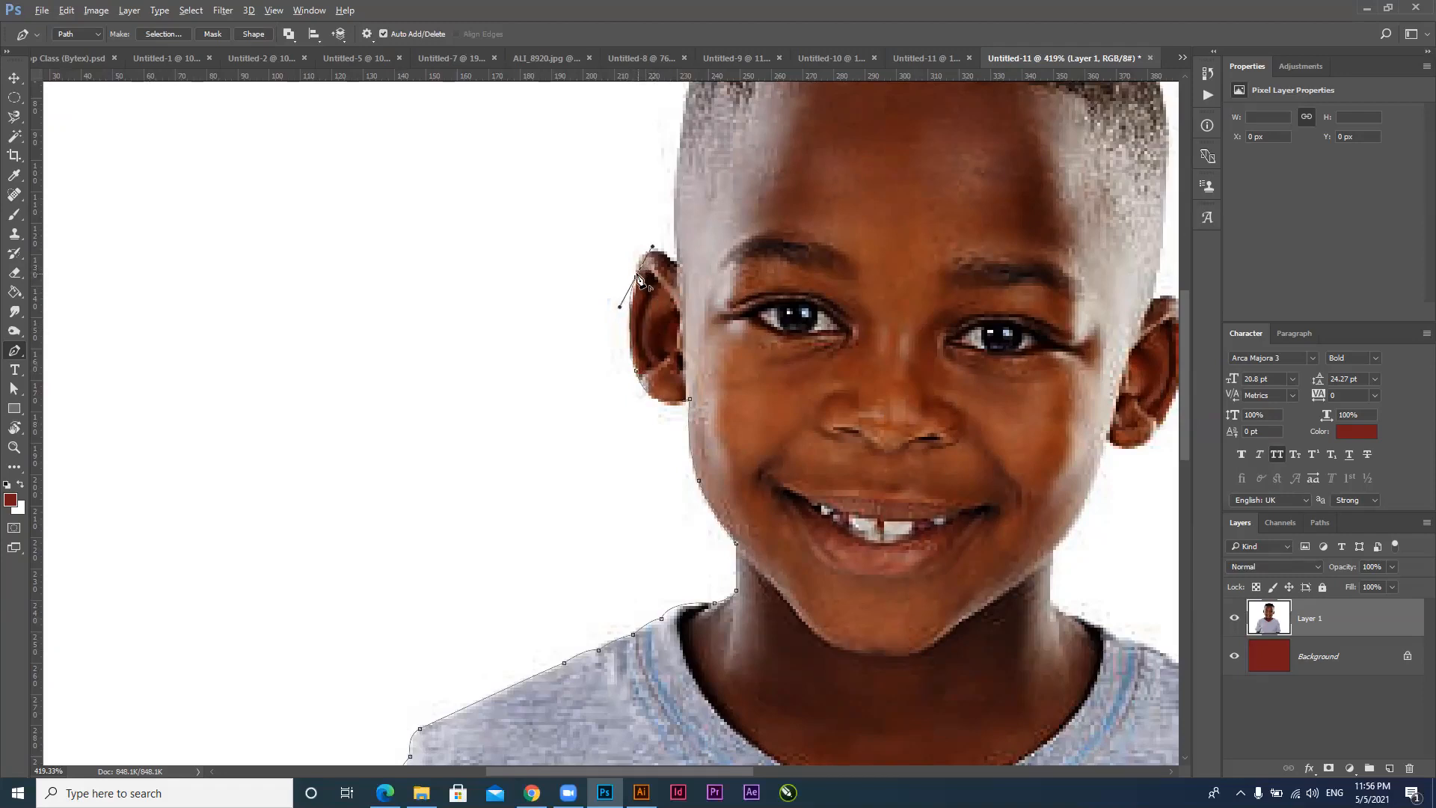
{"action": "left_click_drag", "start_coordinate": [706, 273], "coordinate": [712, 290]}
{"action": "left_click", "coordinate": [674, 262], "text": "alt"}
{"action": "scroll", "coordinate": [603, 423], "scroll_direction": "up", "scroll_amount": 5}
{"action": "scroll", "coordinate": [603, 424], "scroll_direction": "right", "scroll_amount": 2}
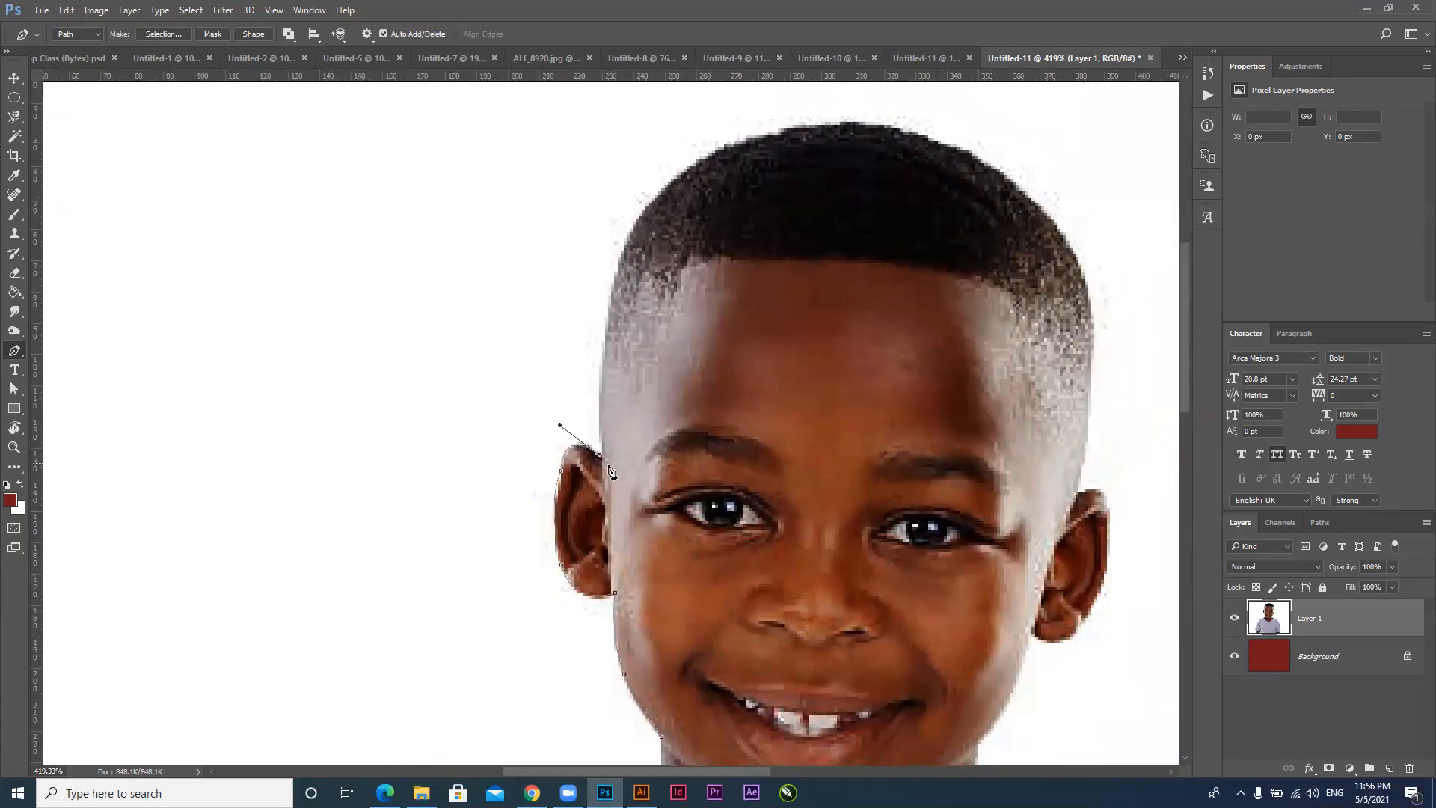
{"action": "left_click", "coordinate": [602, 452], "text": "alt"}
Trace the path up the side of the head and along the hairline to the crown, removing each outgoing handle
{"action": "left_click_drag", "start_coordinate": [626, 258], "coordinate": [635, 228]}
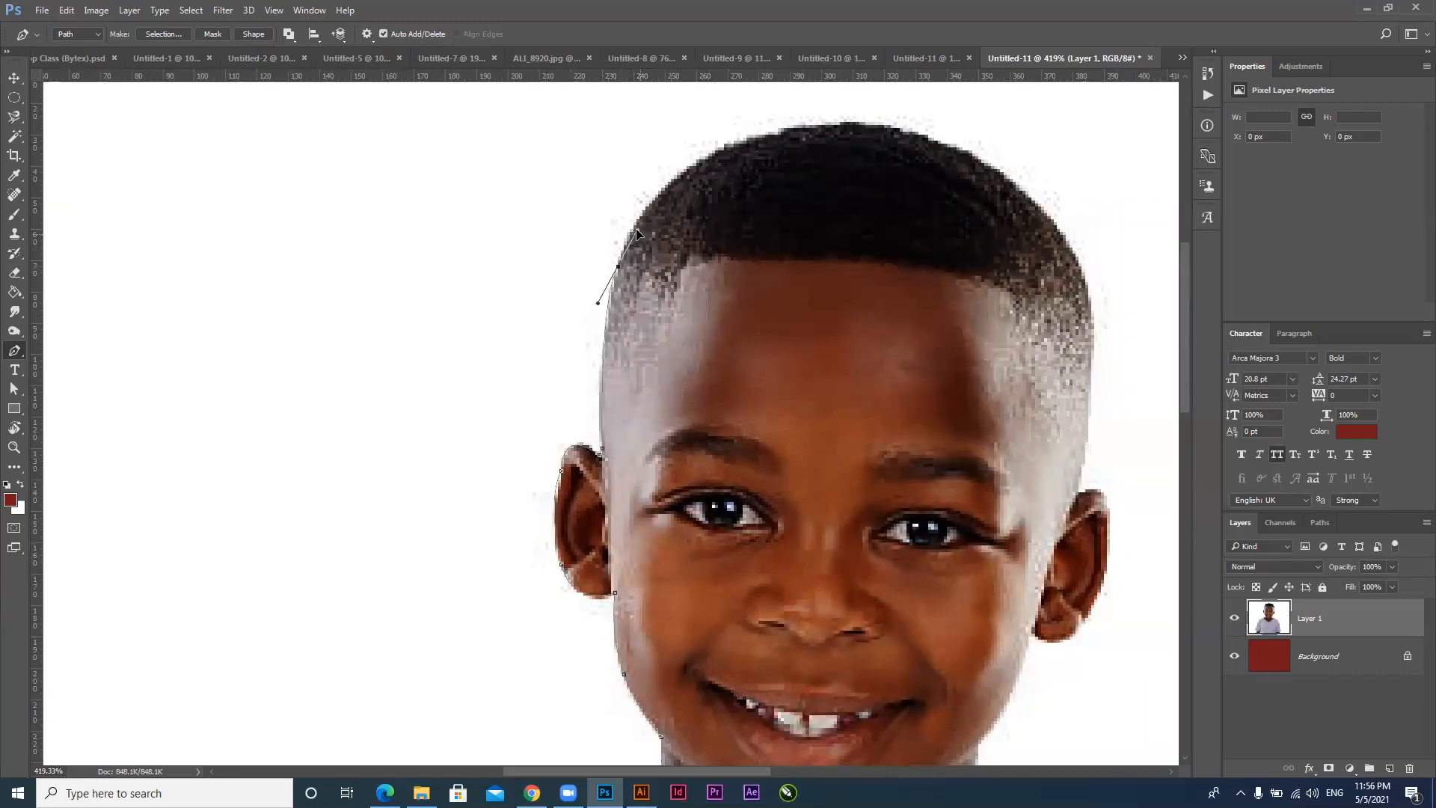
{"action": "left_click", "coordinate": [618, 266], "text": "alt"}
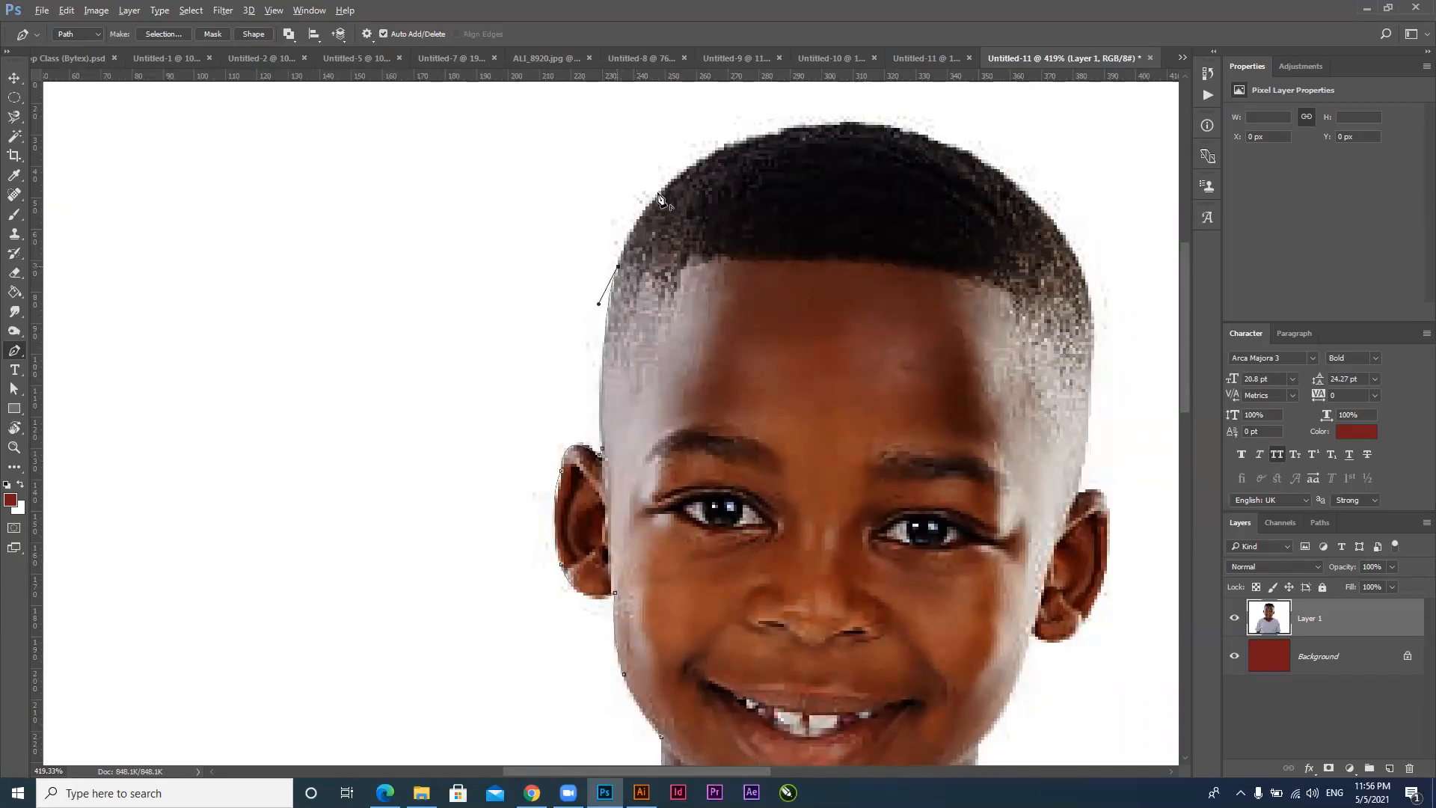
{"action": "left_click_drag", "start_coordinate": [708, 154], "coordinate": [772, 129]}
{"action": "left_click", "coordinate": [708, 155], "text": "alt"}
{"action": "left_click_drag", "start_coordinate": [853, 122], "coordinate": [917, 124]}
{"action": "left_click", "coordinate": [853, 123], "text": "alt"}
Curve the path from the crown down the other side of the head to the top of the second ear
{"action": "left_click_drag", "start_coordinate": [1077, 262], "coordinate": [1150, 396]}
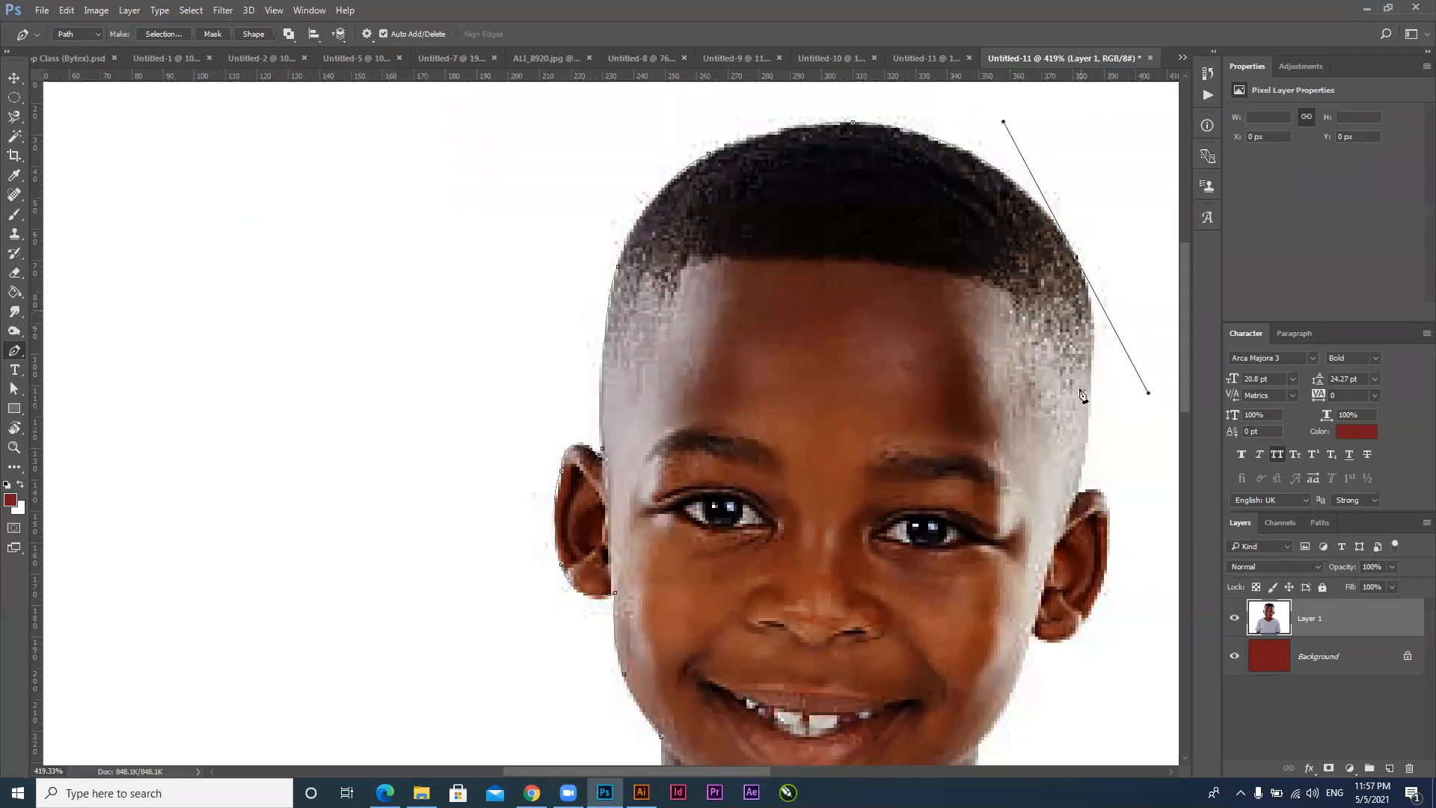
{"action": "left_click_drag", "start_coordinate": [1078, 492], "coordinate": [1070, 505]}
{"action": "key", "text": "ctrl+z"}
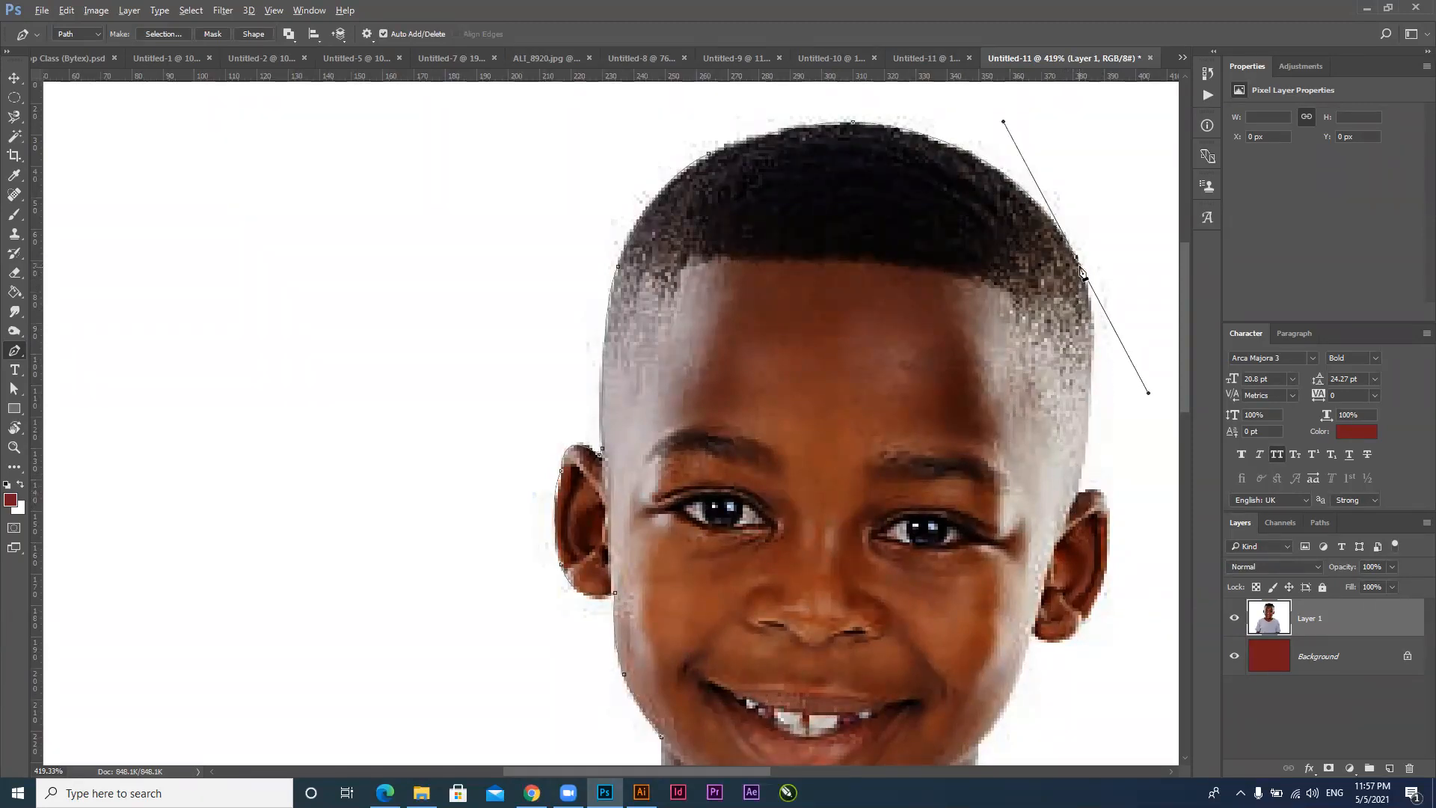
{"action": "left_click", "coordinate": [1076, 258], "text": "alt"}
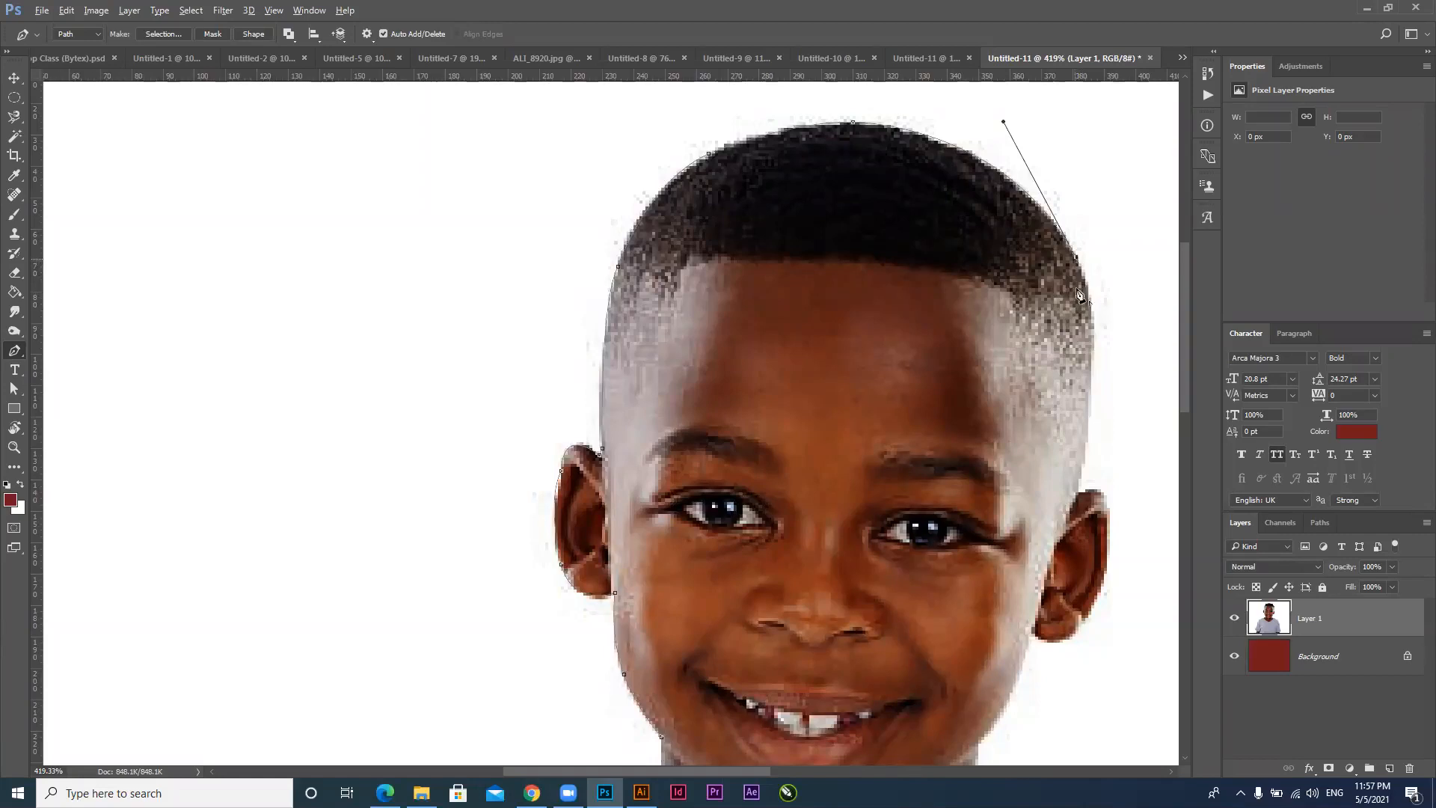
{"action": "left_click_drag", "start_coordinate": [1079, 492], "coordinate": [1045, 661]}
{"action": "left_click", "coordinate": [1081, 494]}
Trace the path around the ear on the image's right side to the base of the earlobe, removing the outgoing handles
{"action": "left_click_drag", "start_coordinate": [1108, 506], "coordinate": [1113, 527]}
{"action": "left_click", "coordinate": [1107, 506], "text": "alt"}
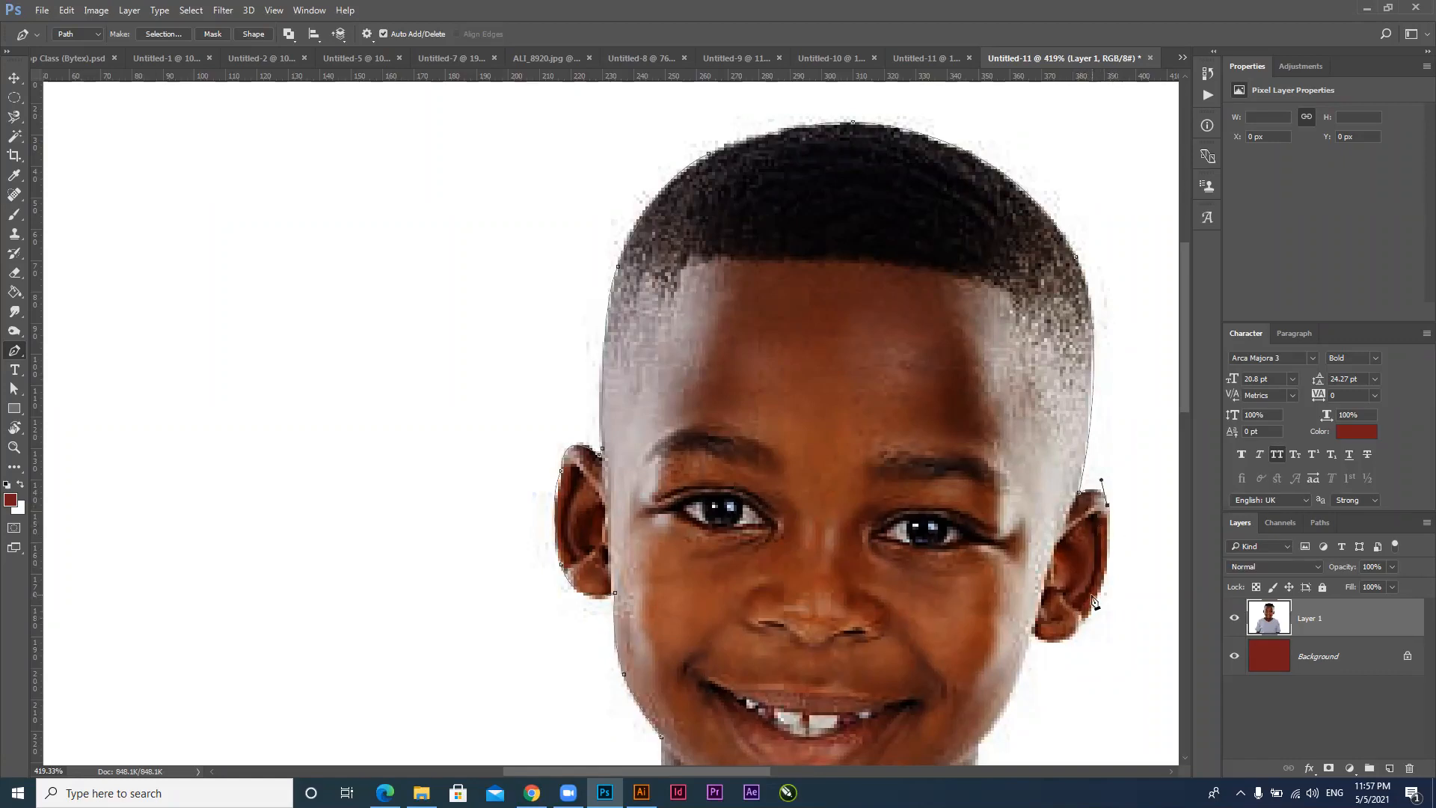
{"action": "left_click_drag", "start_coordinate": [1094, 603], "coordinate": [1080, 629]}
{"action": "left_click", "coordinate": [1095, 603], "text": "alt"}
{"action": "left_click_drag", "start_coordinate": [1032, 630], "coordinate": [994, 590]}
{"action": "left_click_drag", "start_coordinate": [1031, 657], "coordinate": [949, 533]}
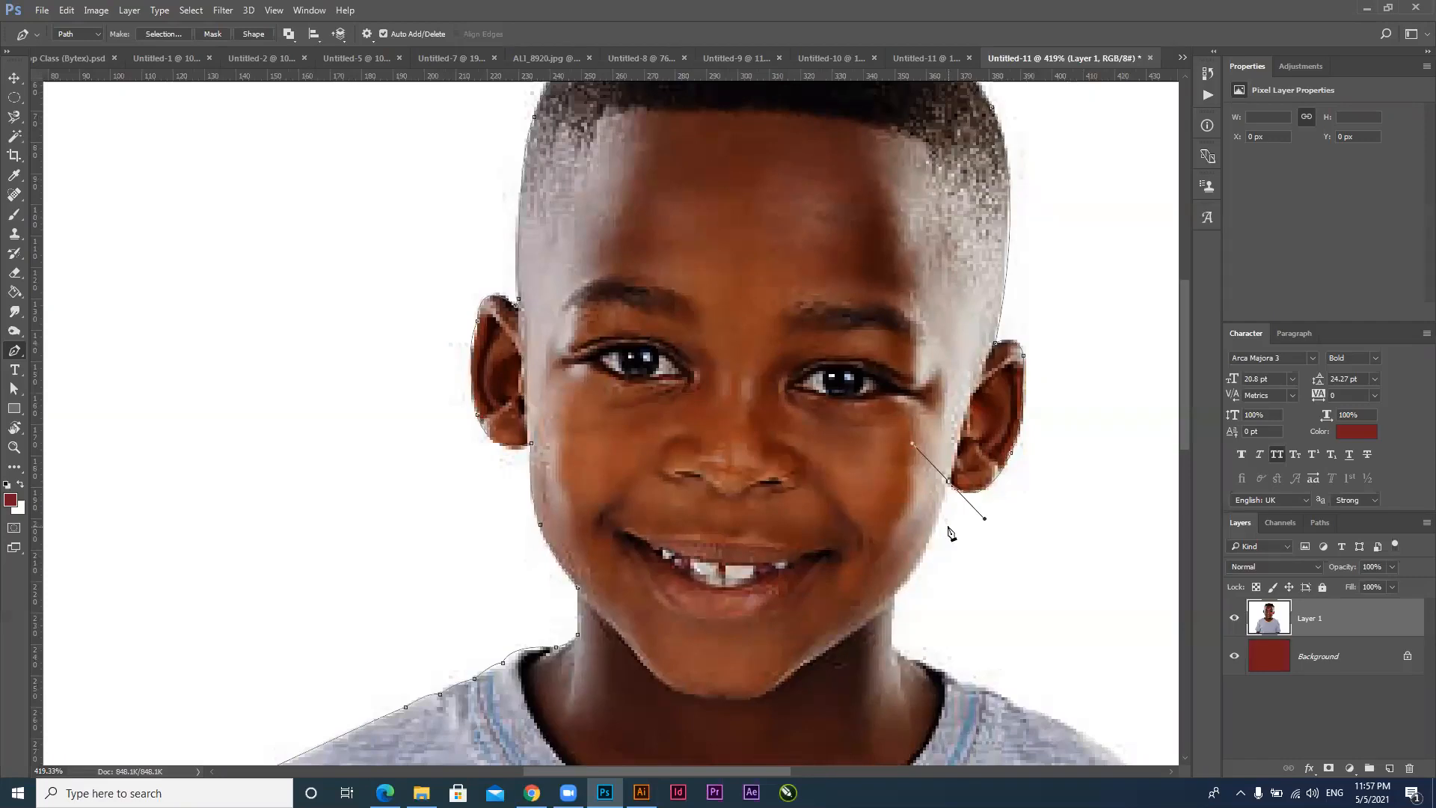
{"action": "left_click", "coordinate": [949, 482], "text": "alt"}
Trace the path along the cheek and jaw on the image's right side and down the neck to the collar
{"action": "left_click_drag", "start_coordinate": [894, 596], "coordinate": [857, 635]}
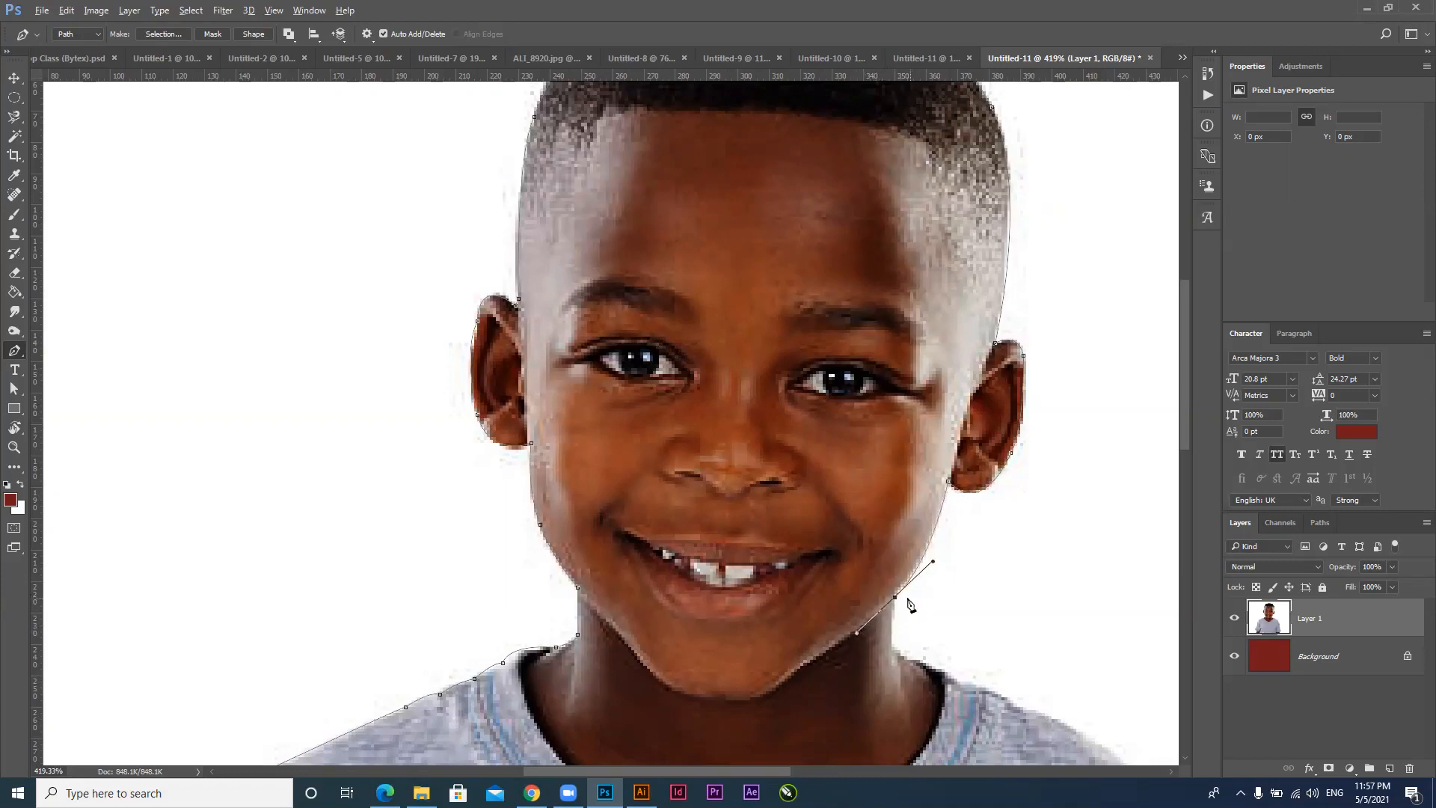
{"action": "left_click", "coordinate": [895, 597], "text": "alt"}
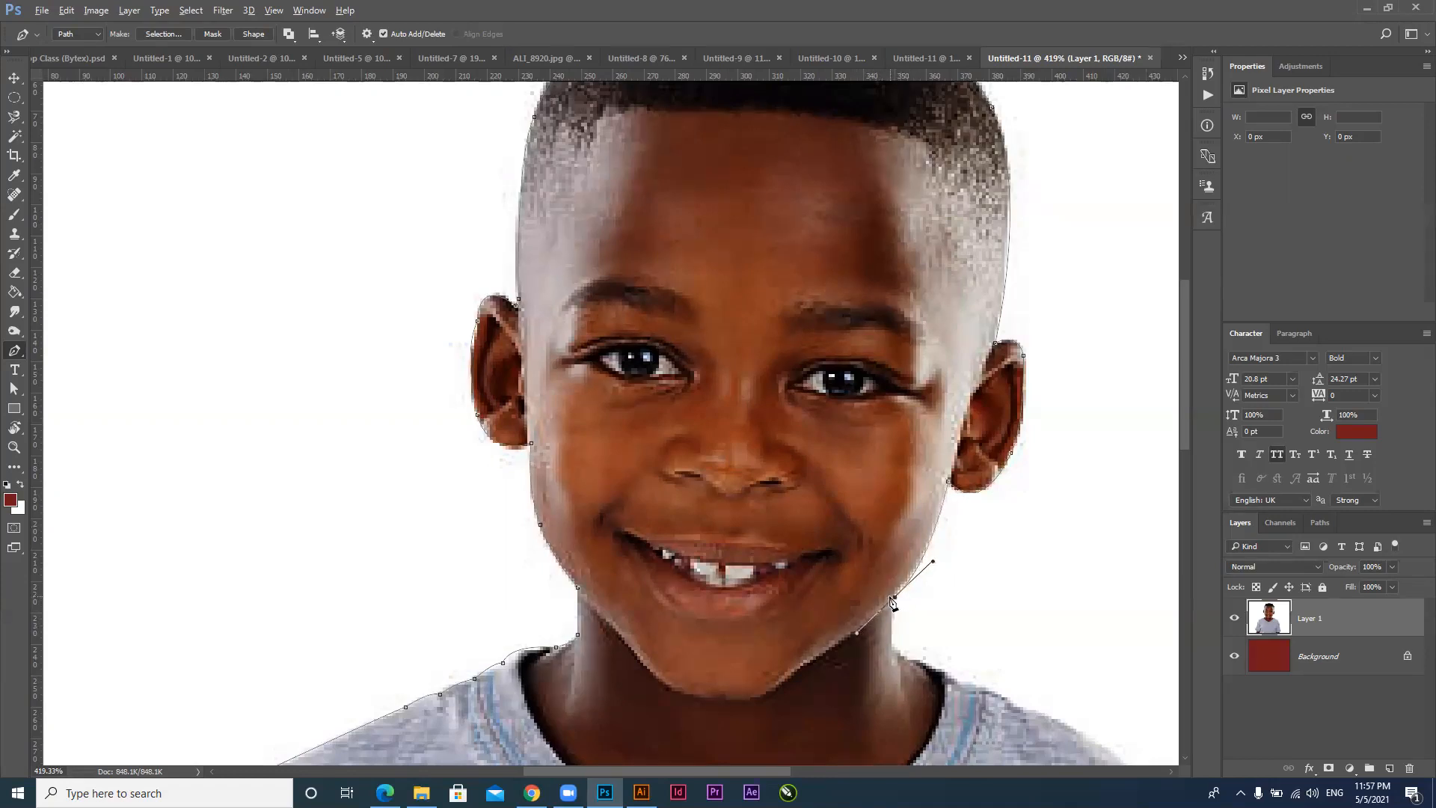
{"action": "left_click", "coordinate": [891, 645]}
{"action": "left_click", "coordinate": [946, 679]}
Trace the path from the collar across the shoulder to the top of the sleeve on the image's right side
{"action": "left_click_drag", "start_coordinate": [952, 677], "coordinate": [984, 682]}
{"action": "scroll", "coordinate": [817, 625], "scroll_direction": "down", "scroll_amount": 5}
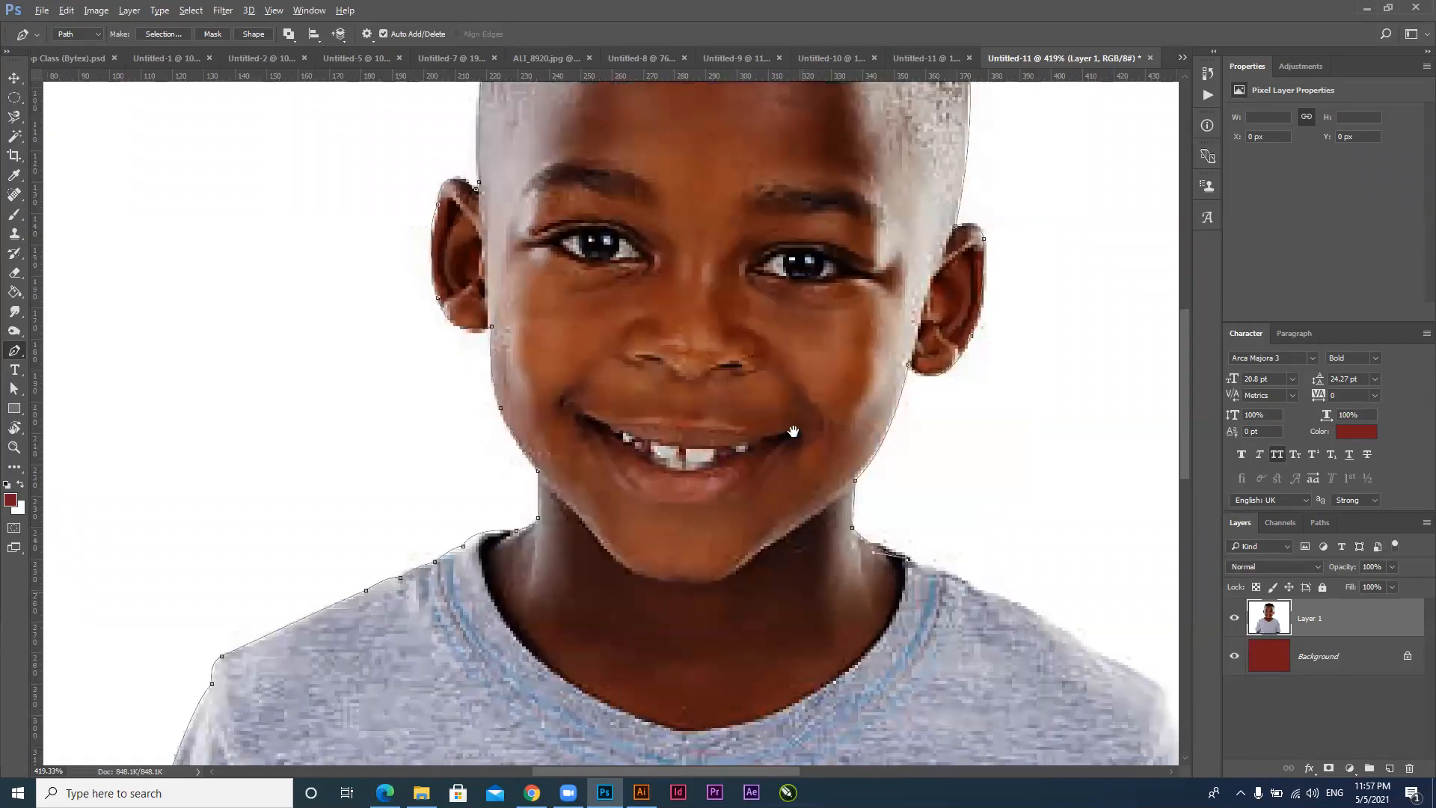
{"action": "left_click", "coordinate": [966, 640]}
{"action": "left_click_drag", "start_coordinate": [762, 450], "coordinate": [803, 352]}
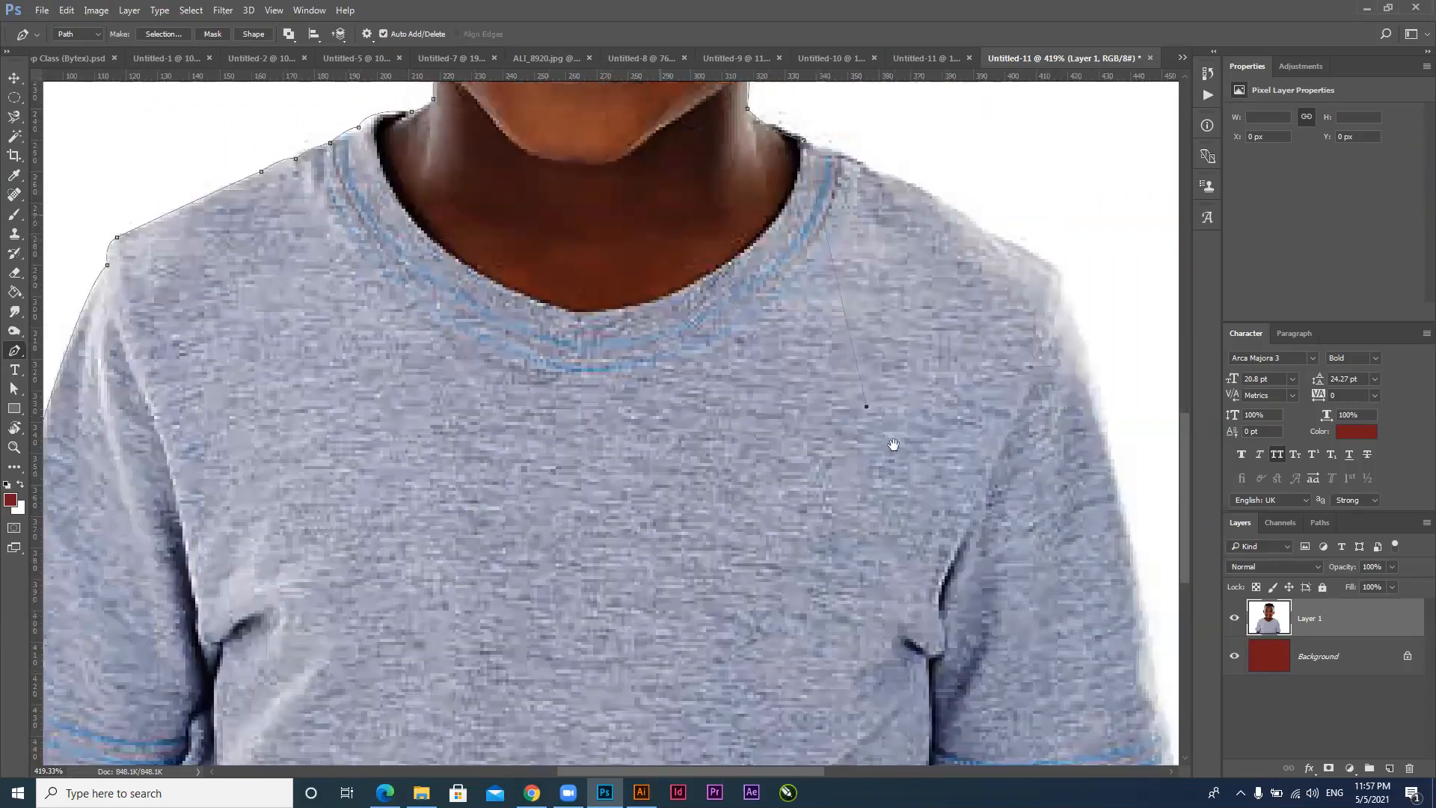
{"action": "left_click_drag", "start_coordinate": [868, 449], "coordinate": [831, 439]}
{"action": "key", "text": "ctrl+0"}
{"action": "key", "text": "ctrl+z"}
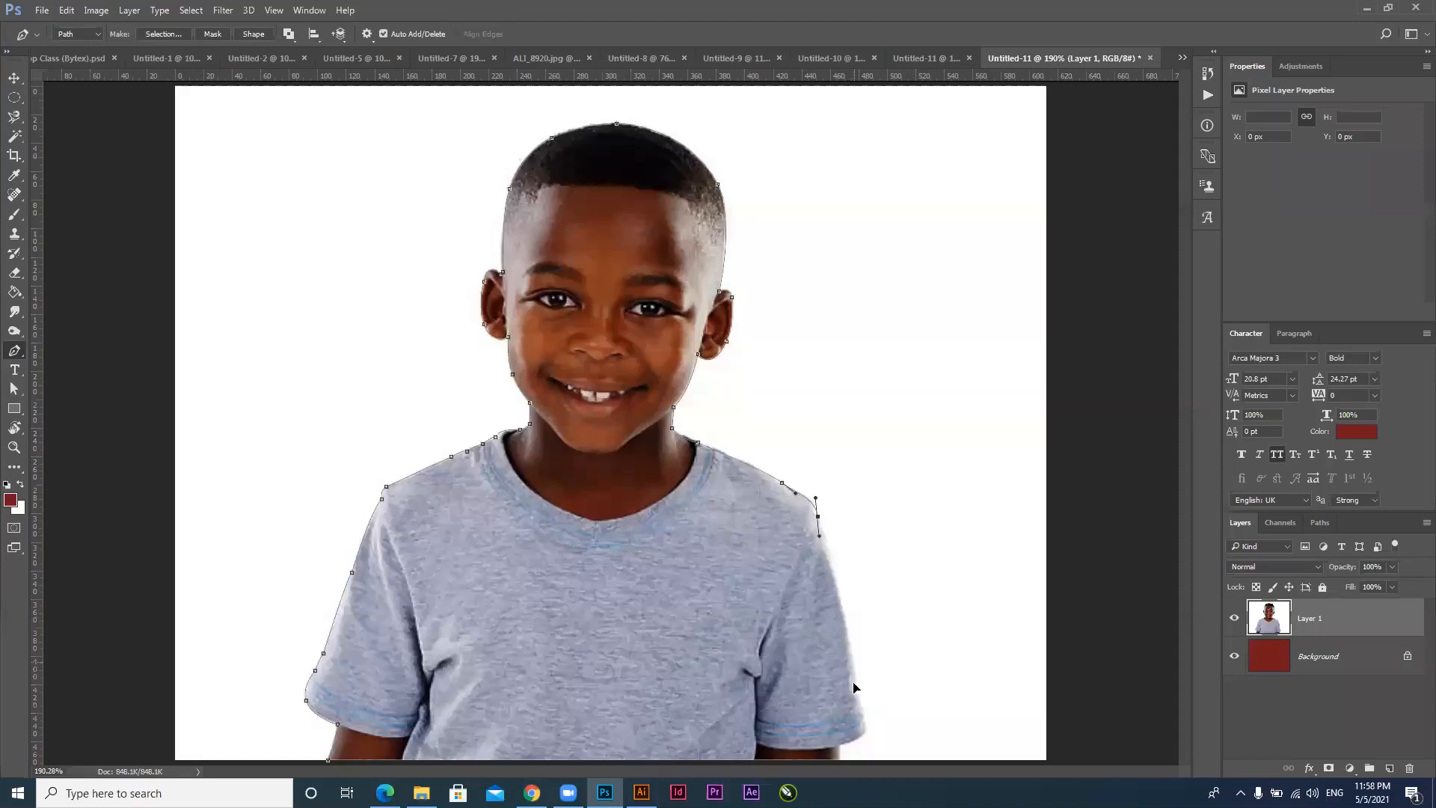
Trace the path down the outer sleeve and around its hem to the image's lower edge, and close it at the starting point
{"action": "left_click_drag", "start_coordinate": [853, 662], "coordinate": [854, 692]}
{"action": "left_click_drag", "start_coordinate": [865, 723], "coordinate": [867, 734]}
{"action": "left_click", "coordinate": [867, 725], "text": "alt"}
{"action": "key", "text": "ctrl+minus"}
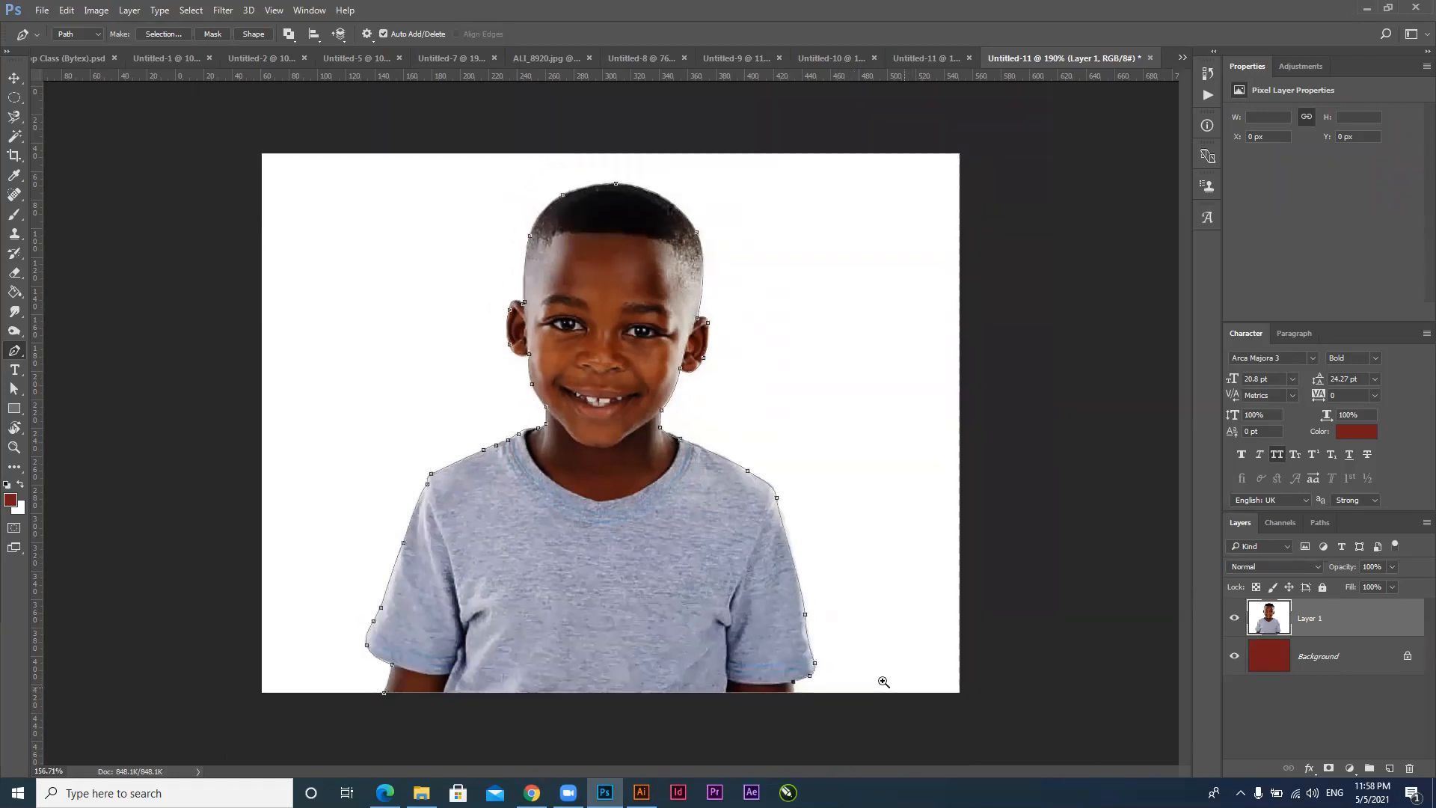
{"action": "left_click", "coordinate": [789, 686]}
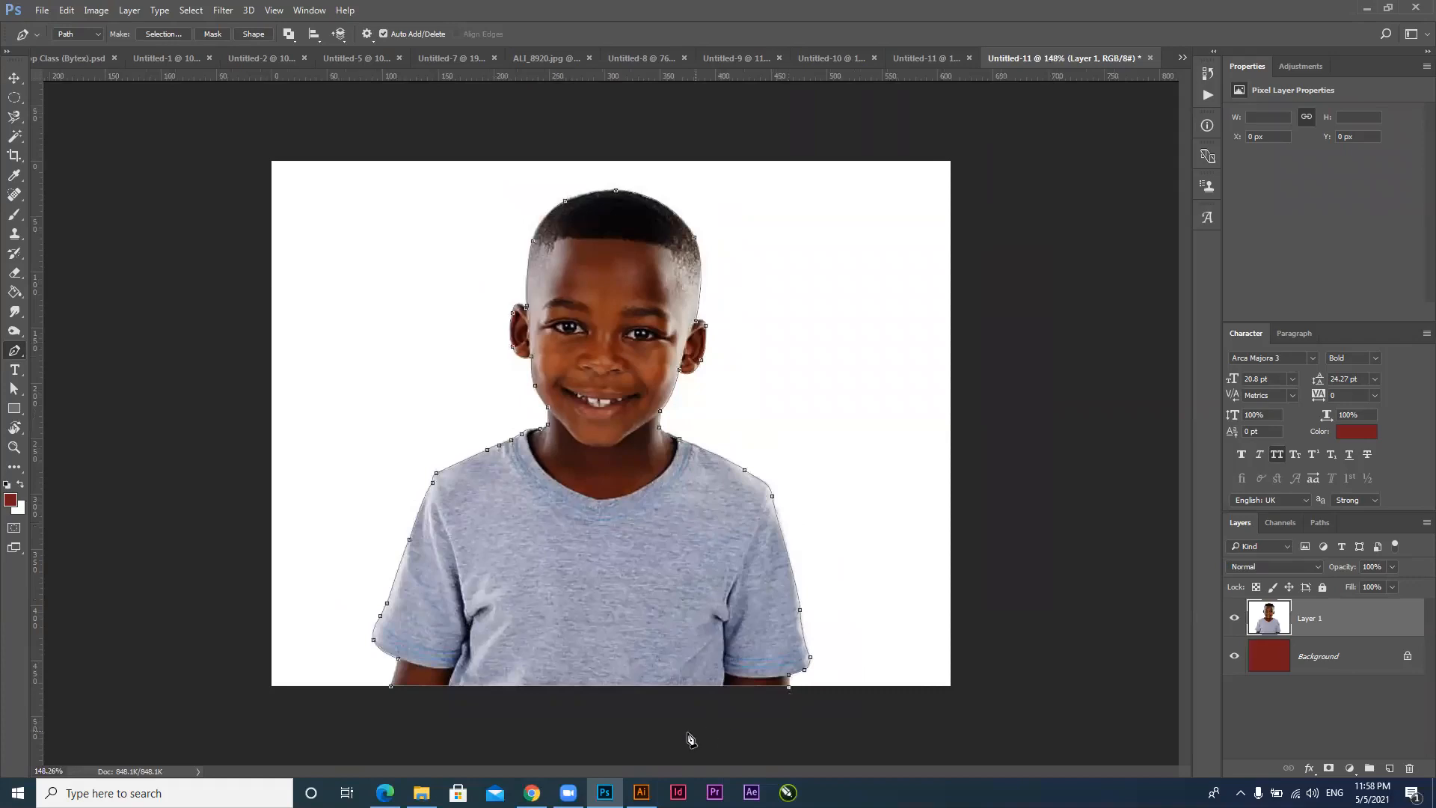
{"action": "left_click", "coordinate": [390, 687]}
Convert the closed path around the boy into a new anti-aliased selection
{"action": "right_click", "coordinate": [567, 480]}
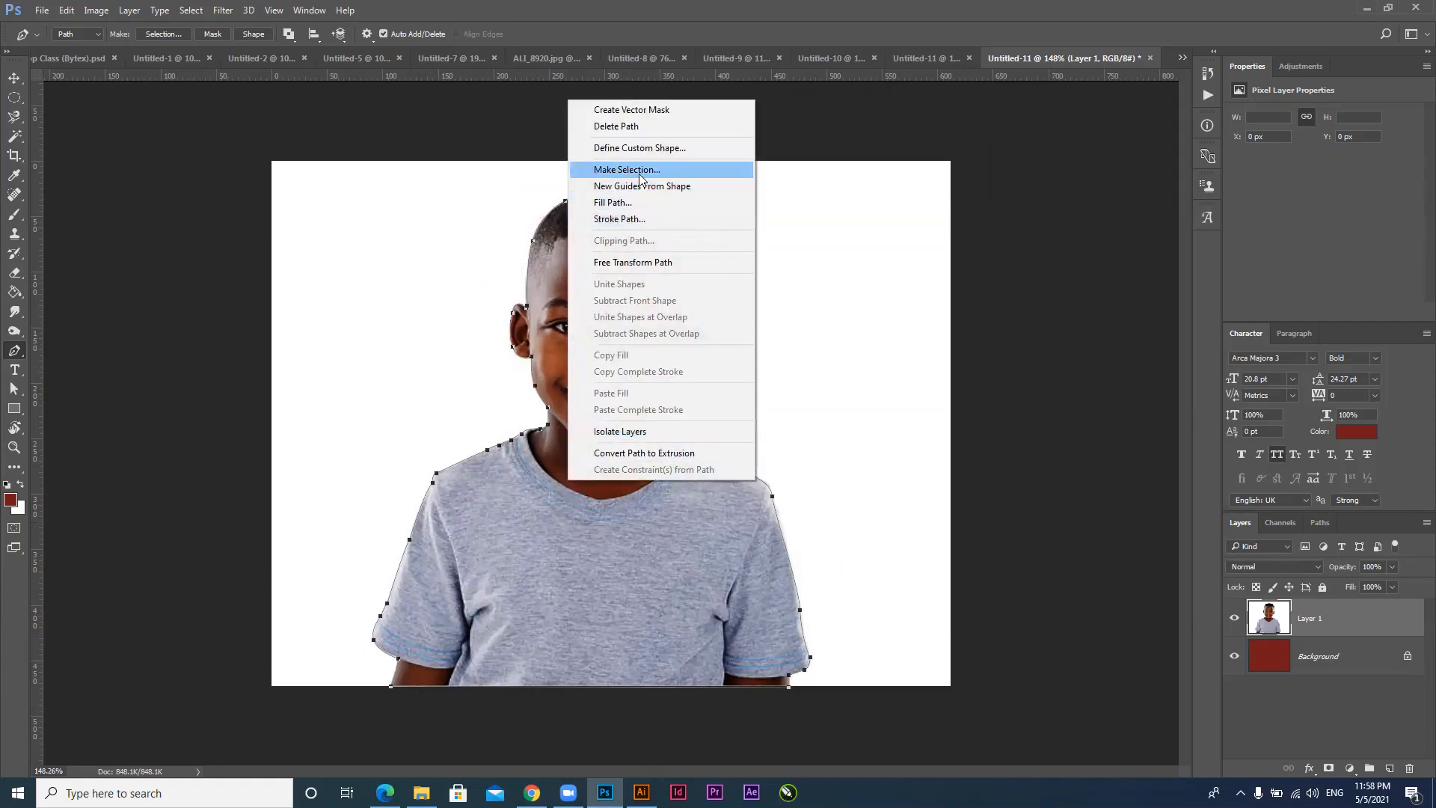
{"action": "left_click", "coordinate": [639, 169]}
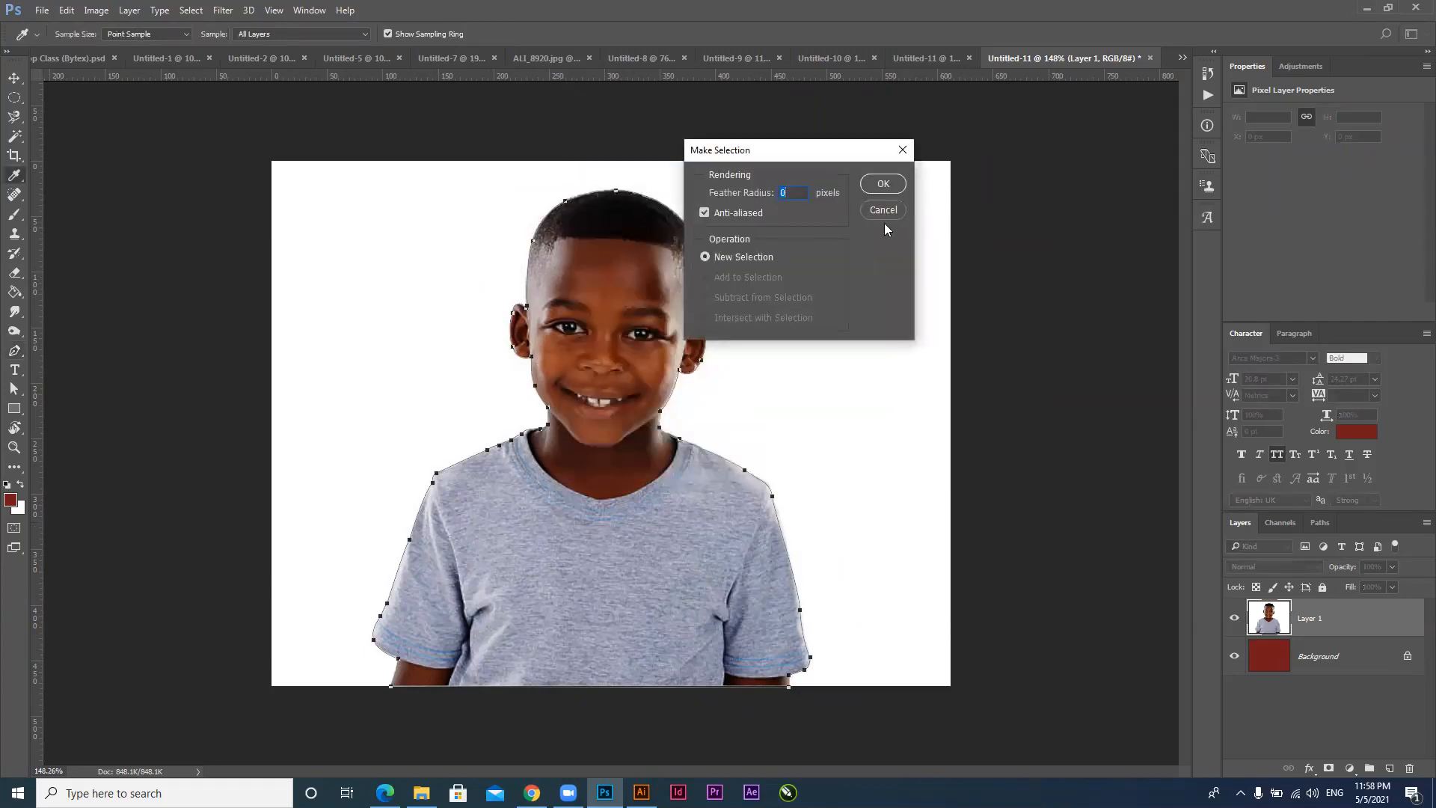
{"action": "left_click", "coordinate": [793, 193]}
{"action": "left_click", "coordinate": [883, 184]}
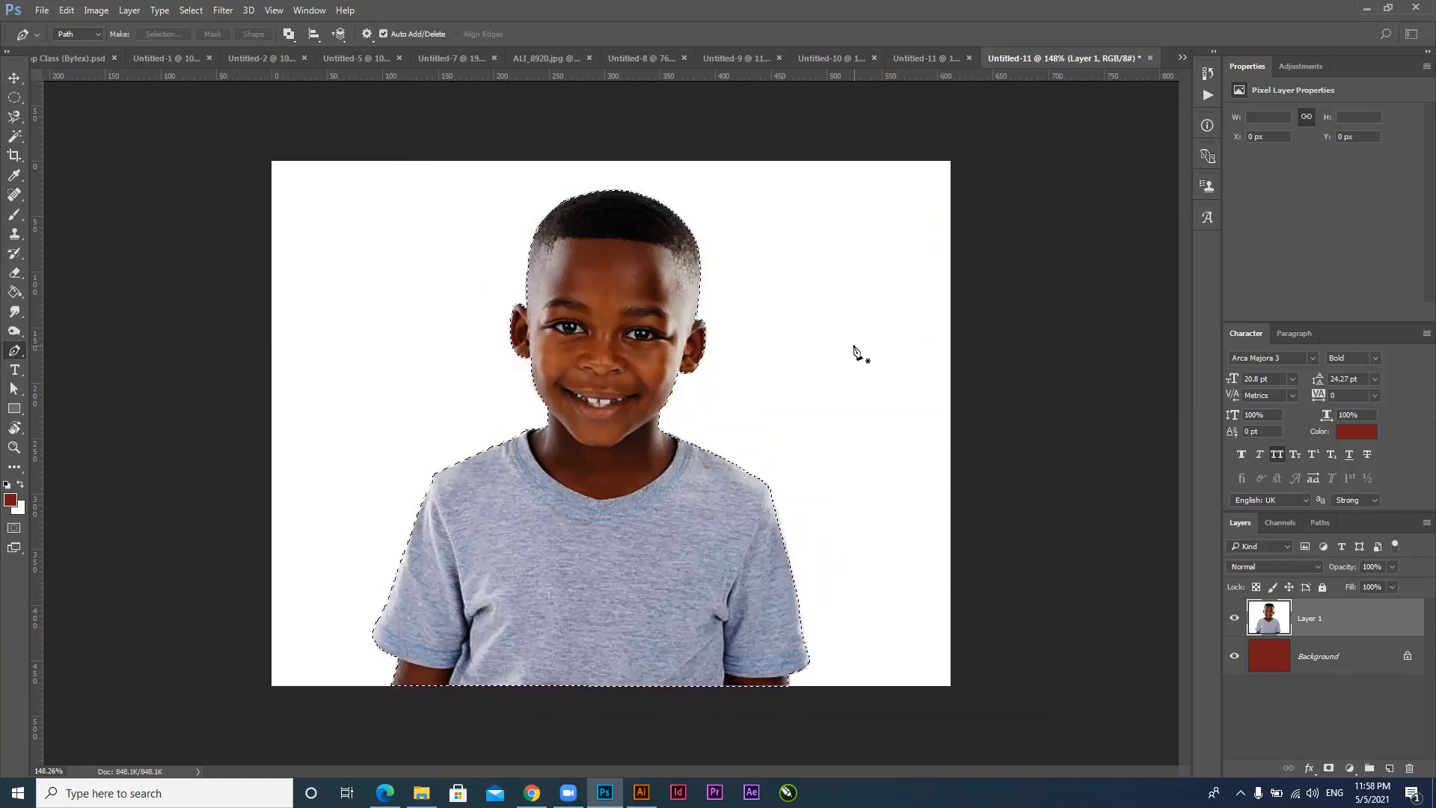
Paste the boy's cut-out into a new 394 x 447 px document with a custom blue background, #3764b5
{"action": "key", "text": "ctrl+n"}
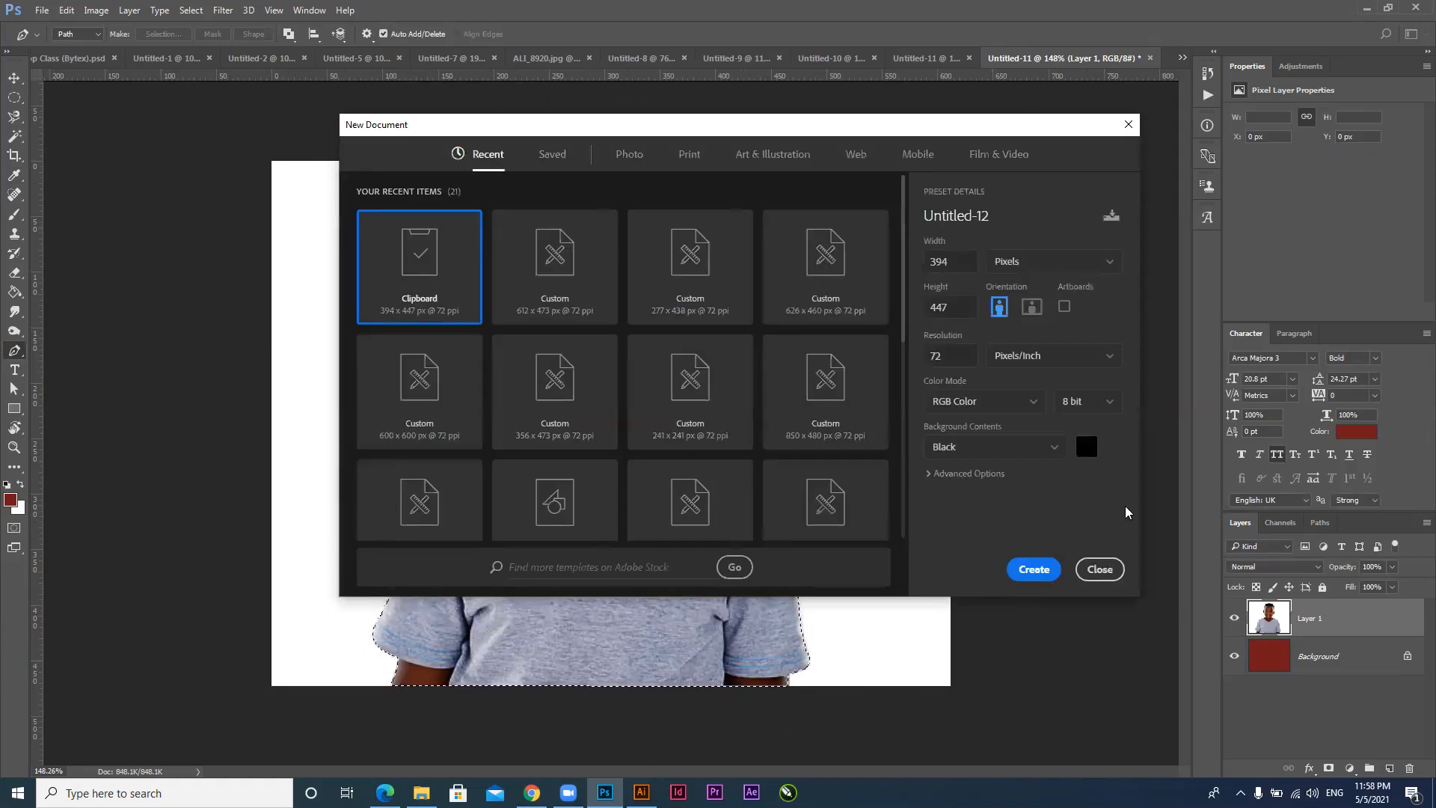
{"action": "left_click", "coordinate": [1085, 450]}
{"action": "left_click_drag", "start_coordinate": [934, 396], "coordinate": [884, 374]}
{"action": "left_click", "coordinate": [958, 395]}
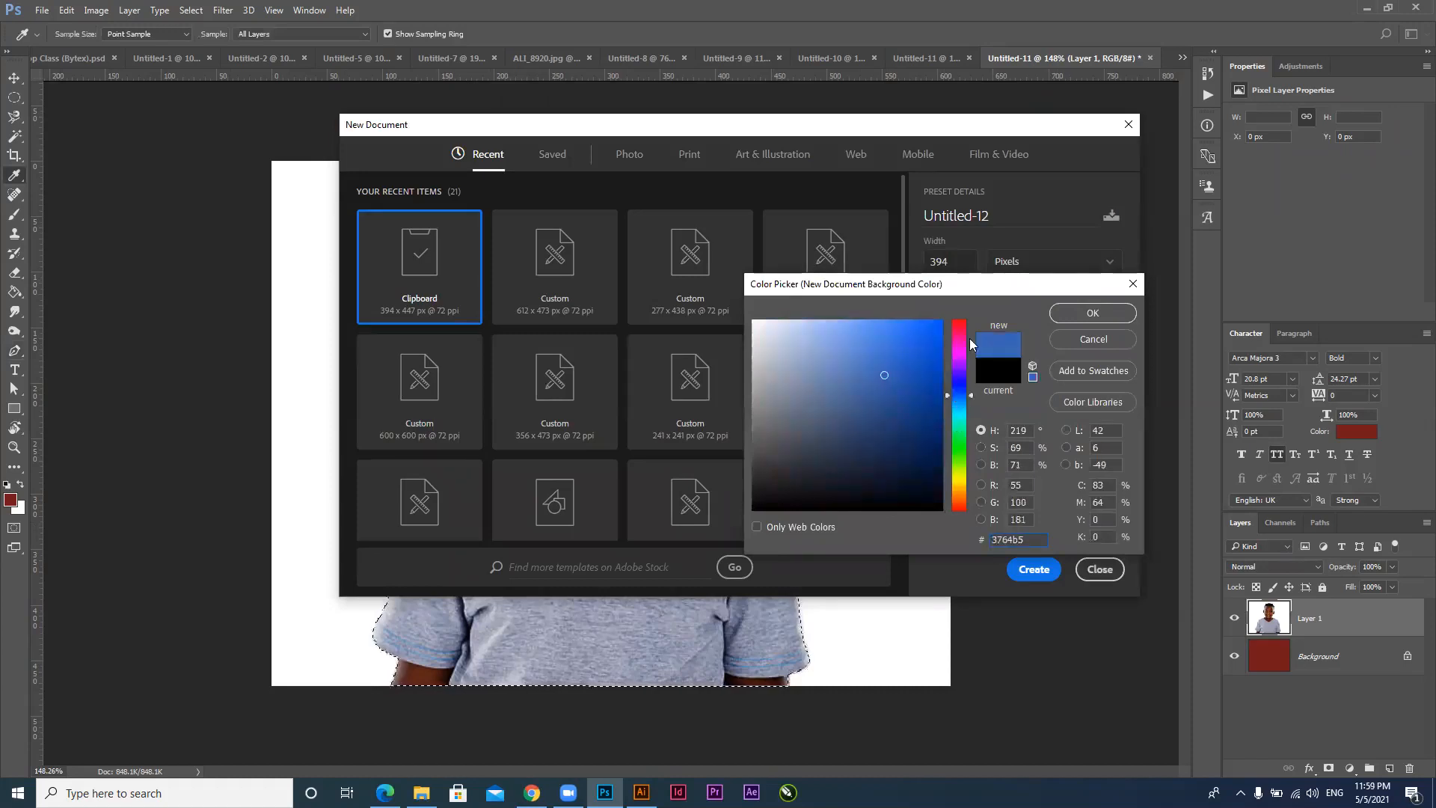
{"action": "left_click", "coordinate": [1067, 316]}
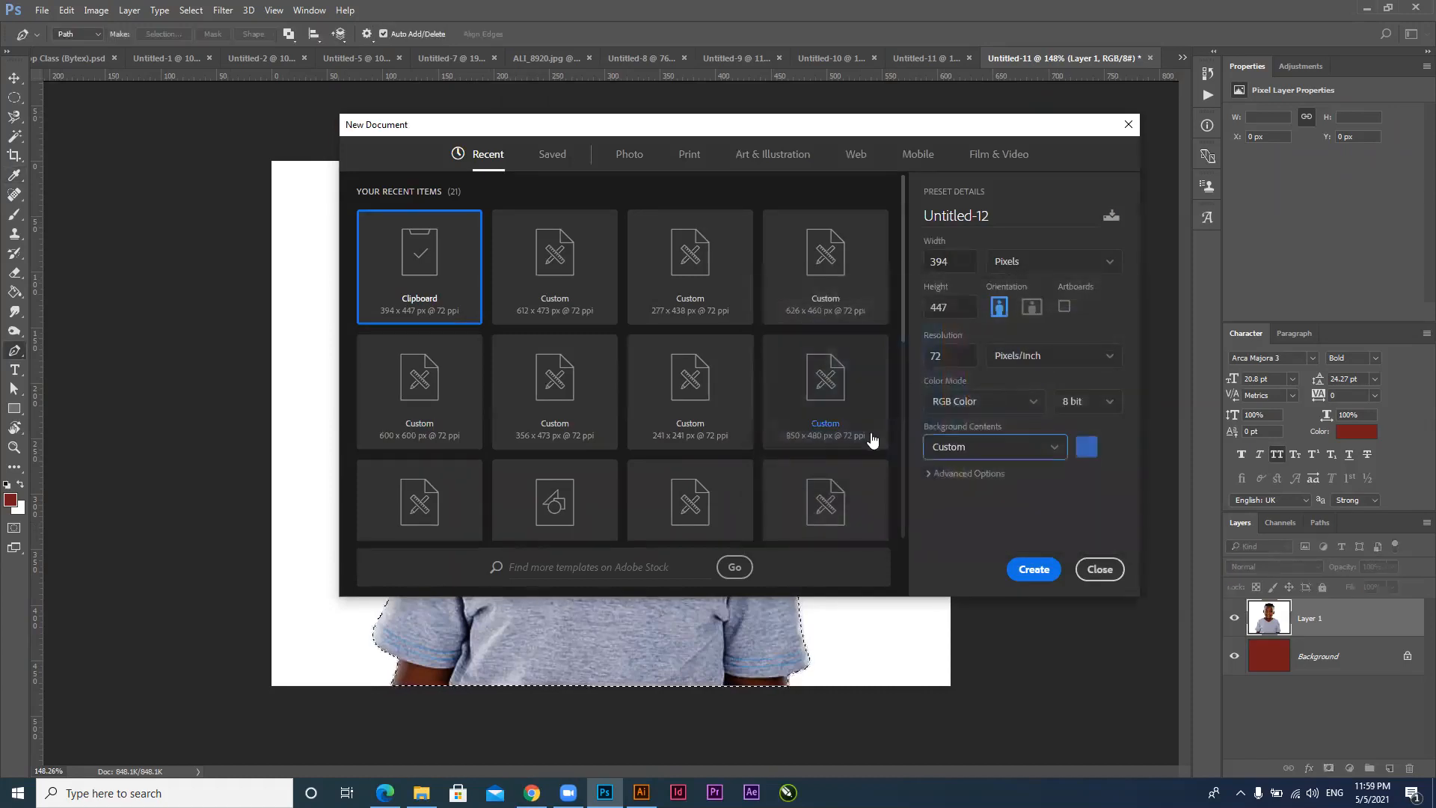
{"action": "left_click", "coordinate": [1033, 570]}
{"action": "key", "text": "ctrl+v"}
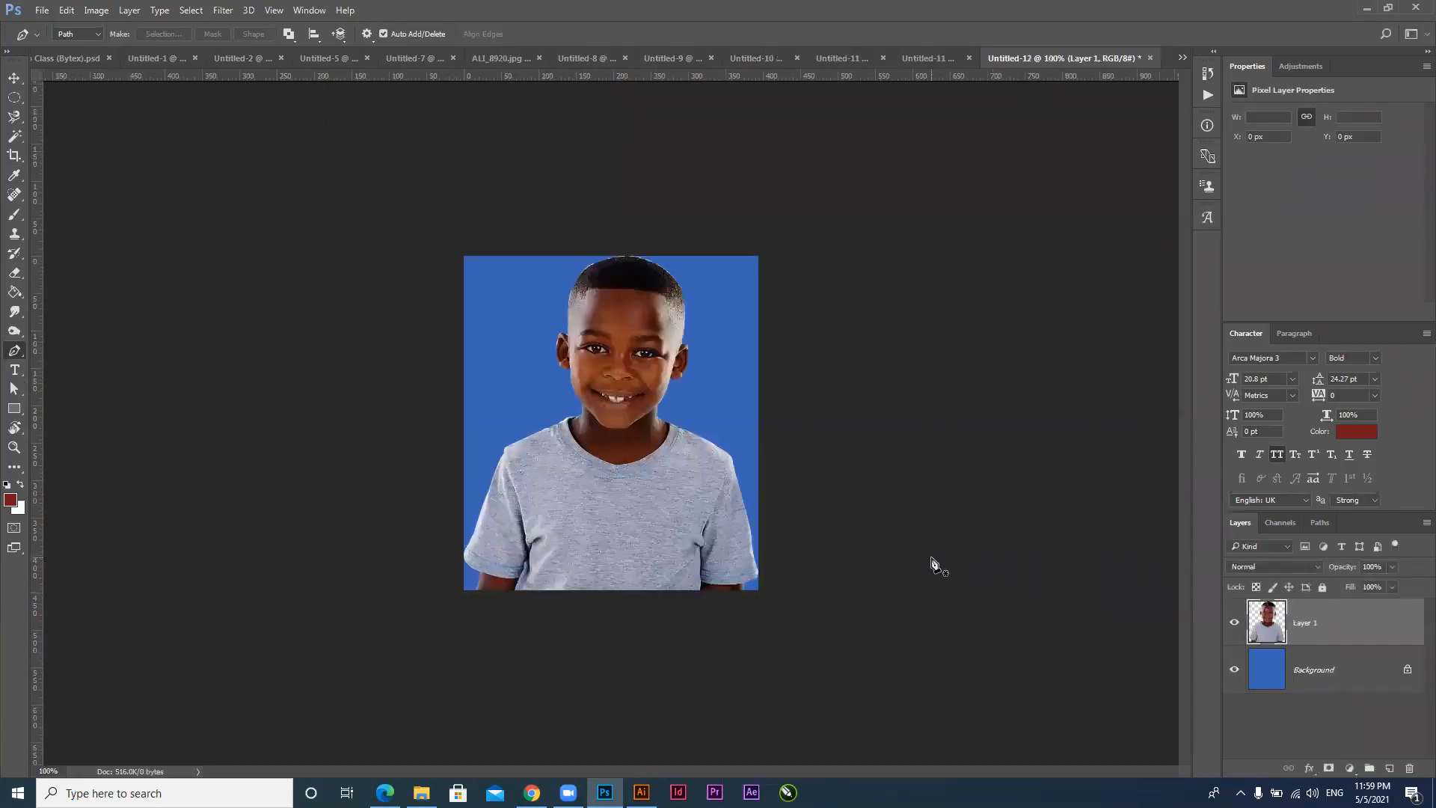
Soften the cut-out's edge by loading Layer 1 as a selection, inverting it, feathering it 1 pixel and clearing the fringe, and deselect
{"action": "left_click_drag", "start_coordinate": [637, 419], "coordinate": [664, 452]}
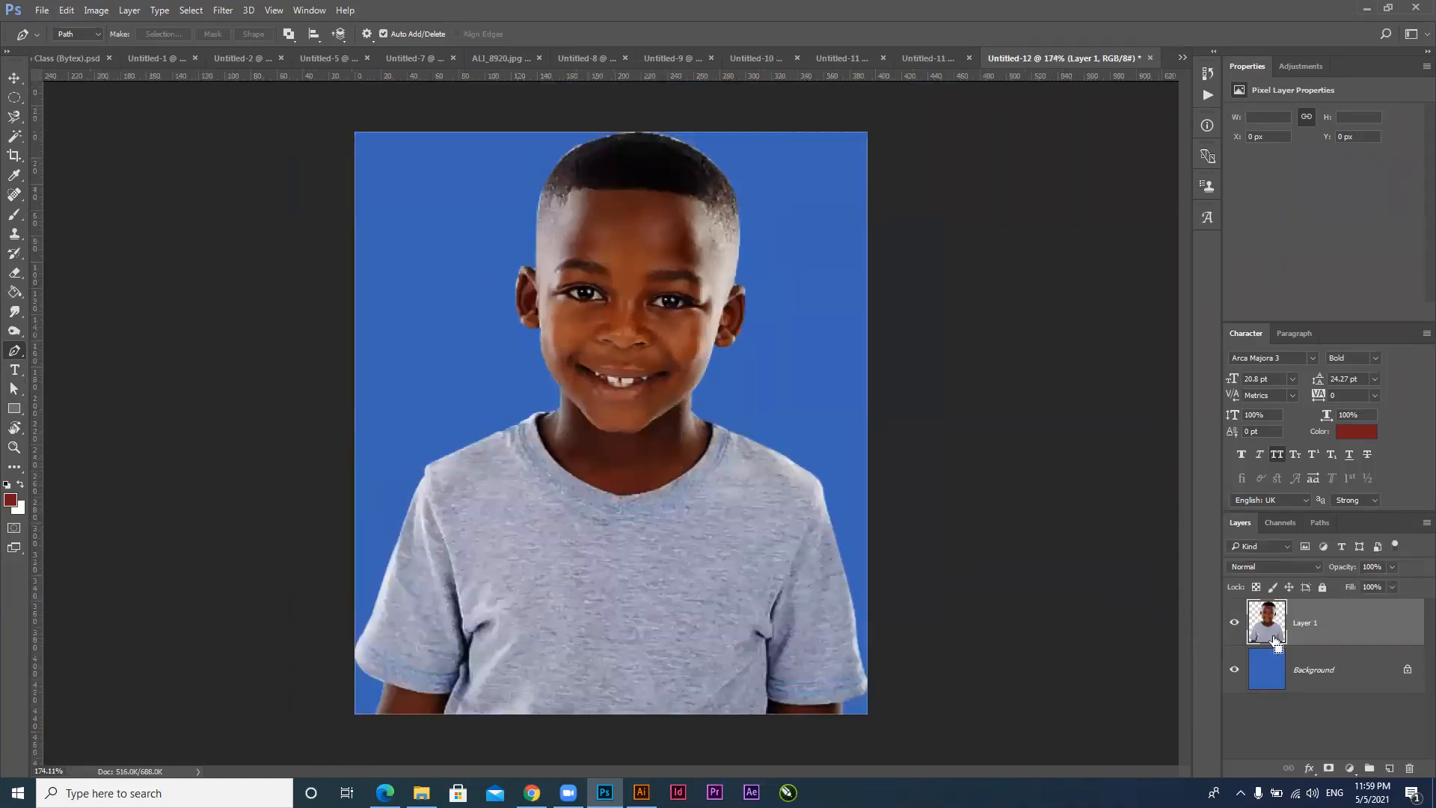
{"action": "left_click", "coordinate": [1265, 638], "text": "ctrl"}
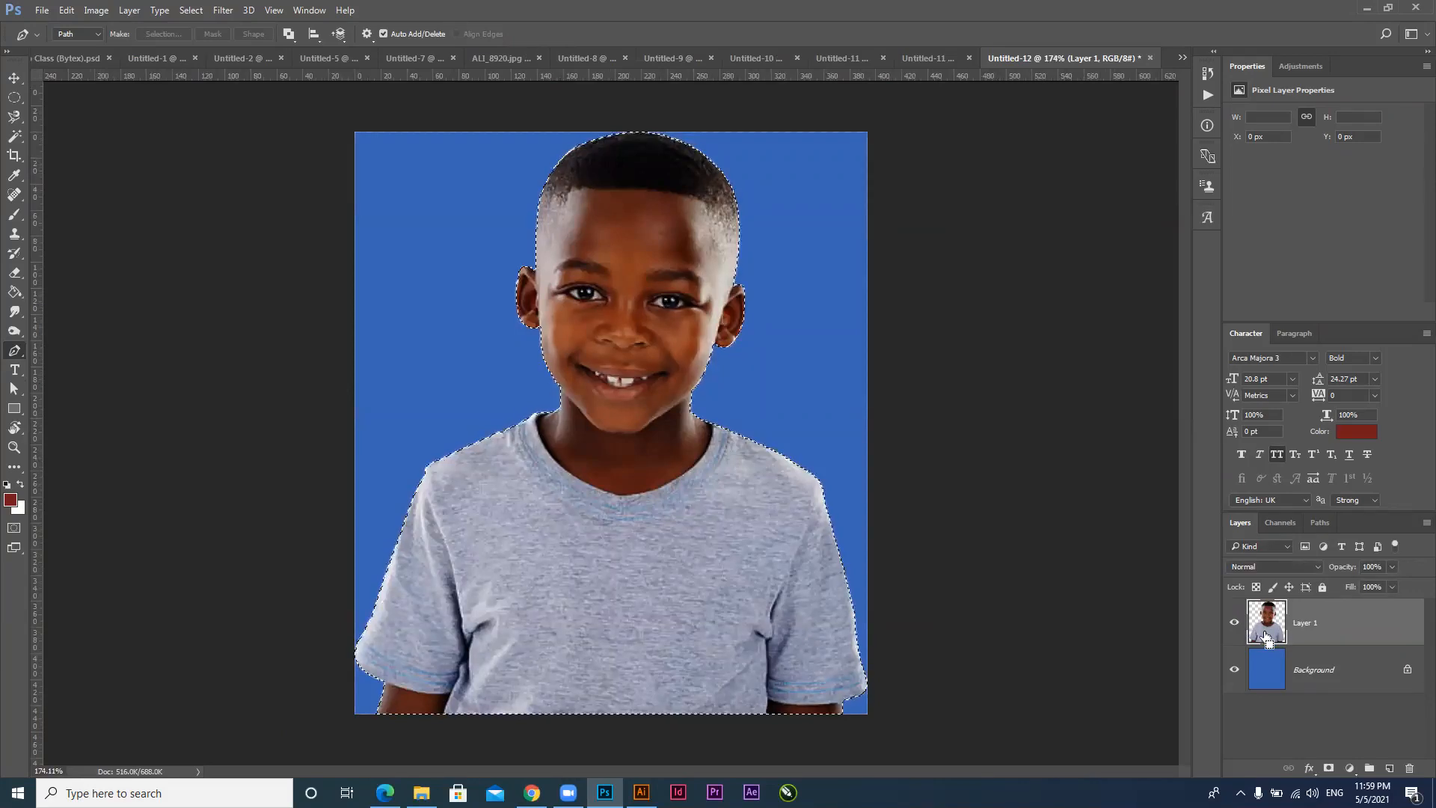
{"action": "key", "text": "ctrl+shift+i"}
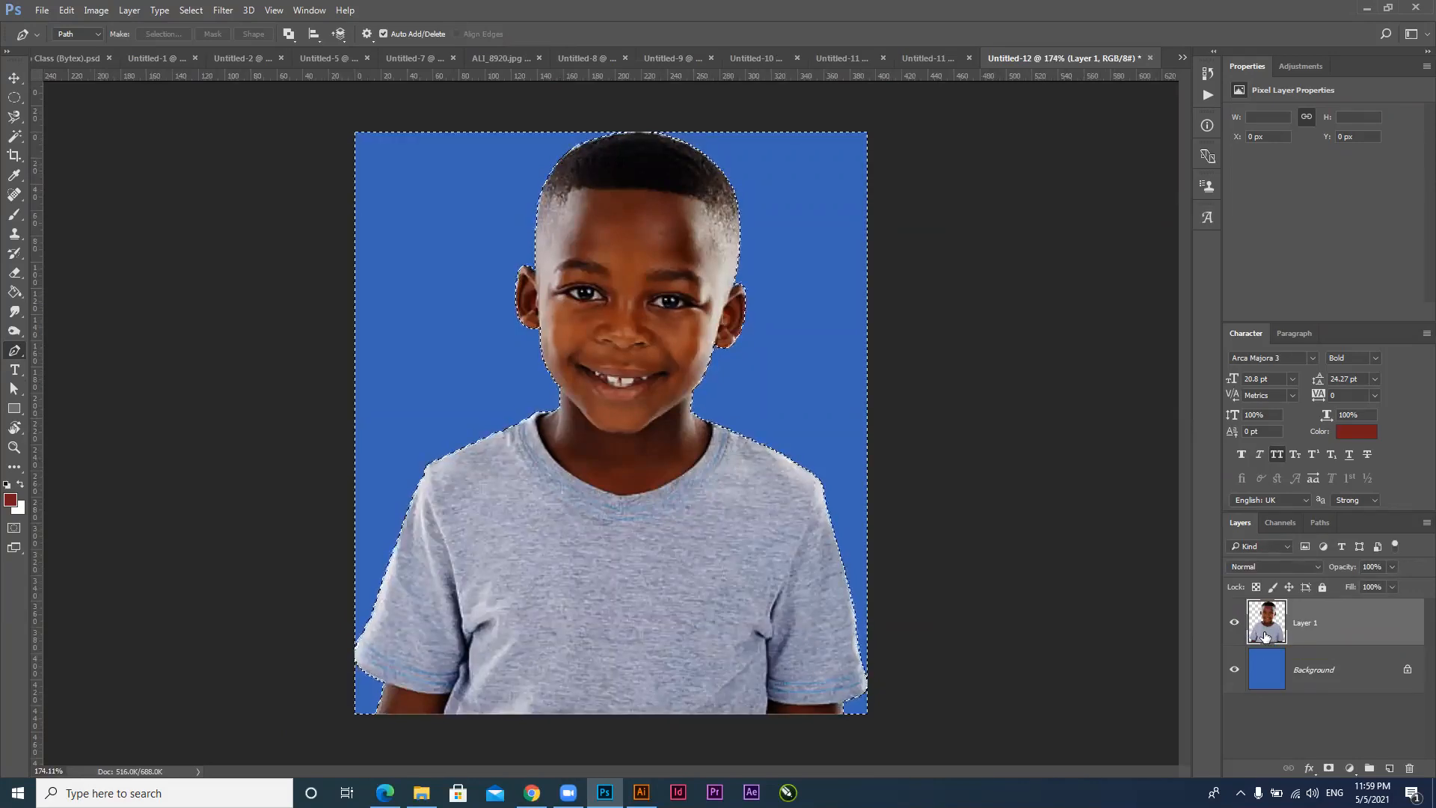
{"action": "key", "text": "shift+F6"}
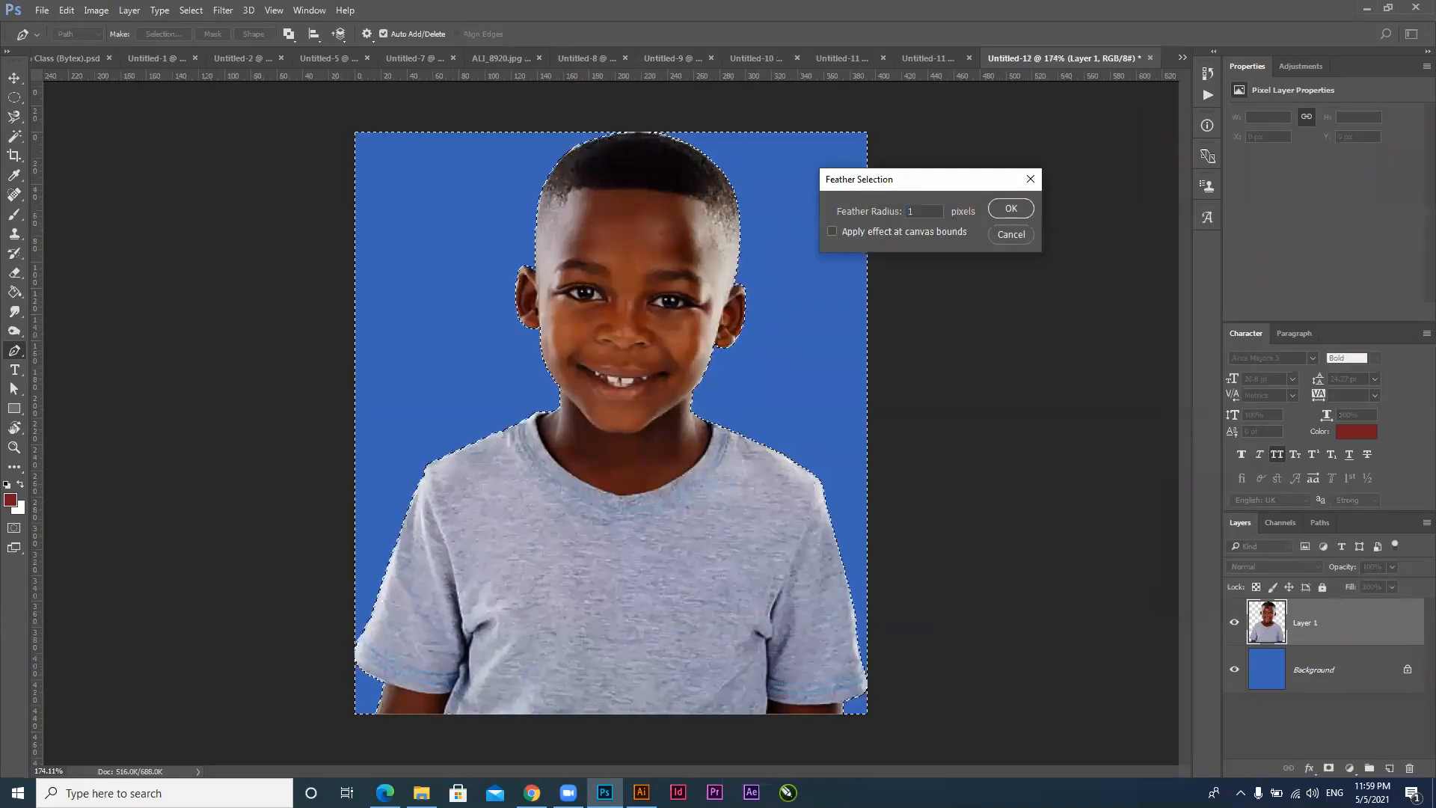
{"action": "key", "text": "Return"}
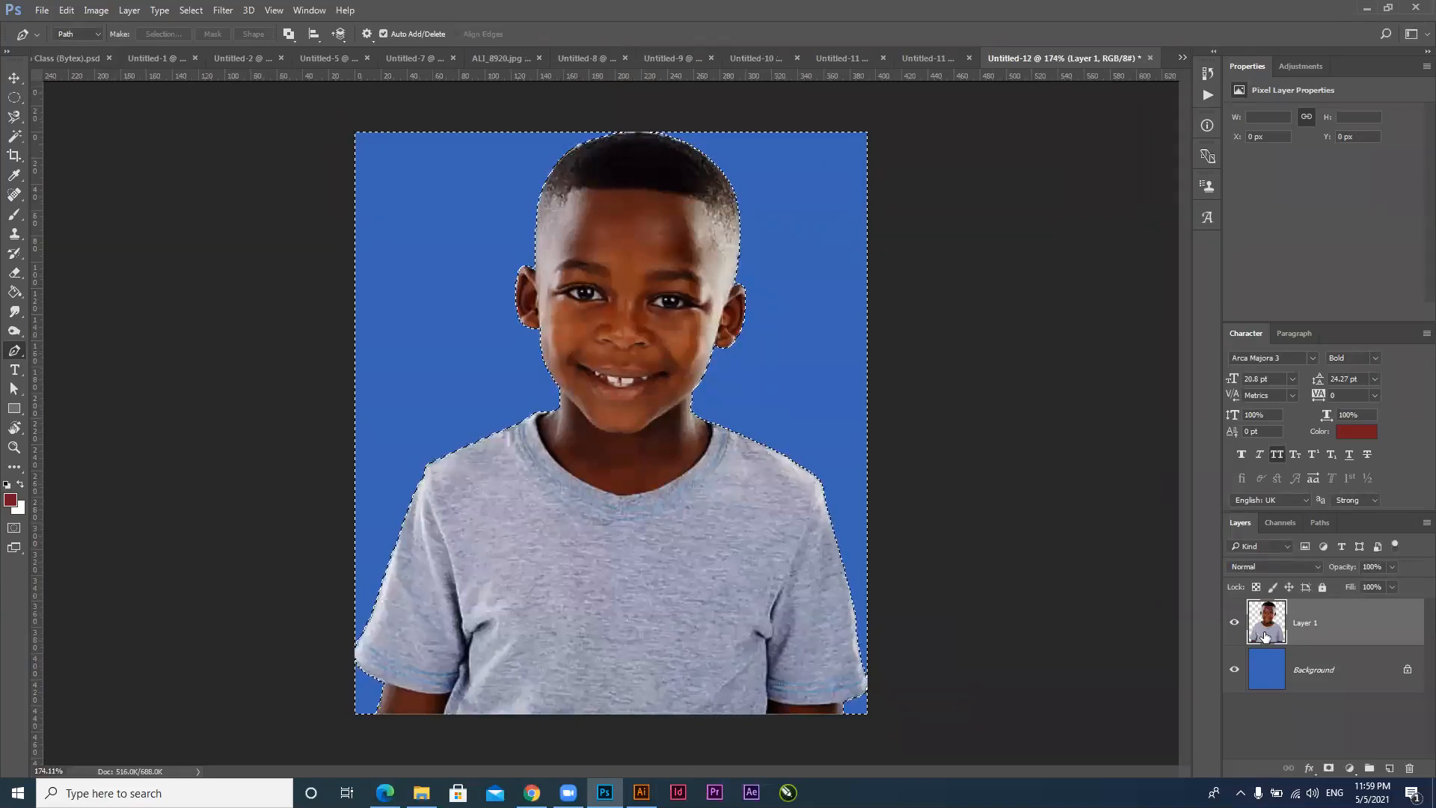
{"action": "key", "text": "ctrl+d"}
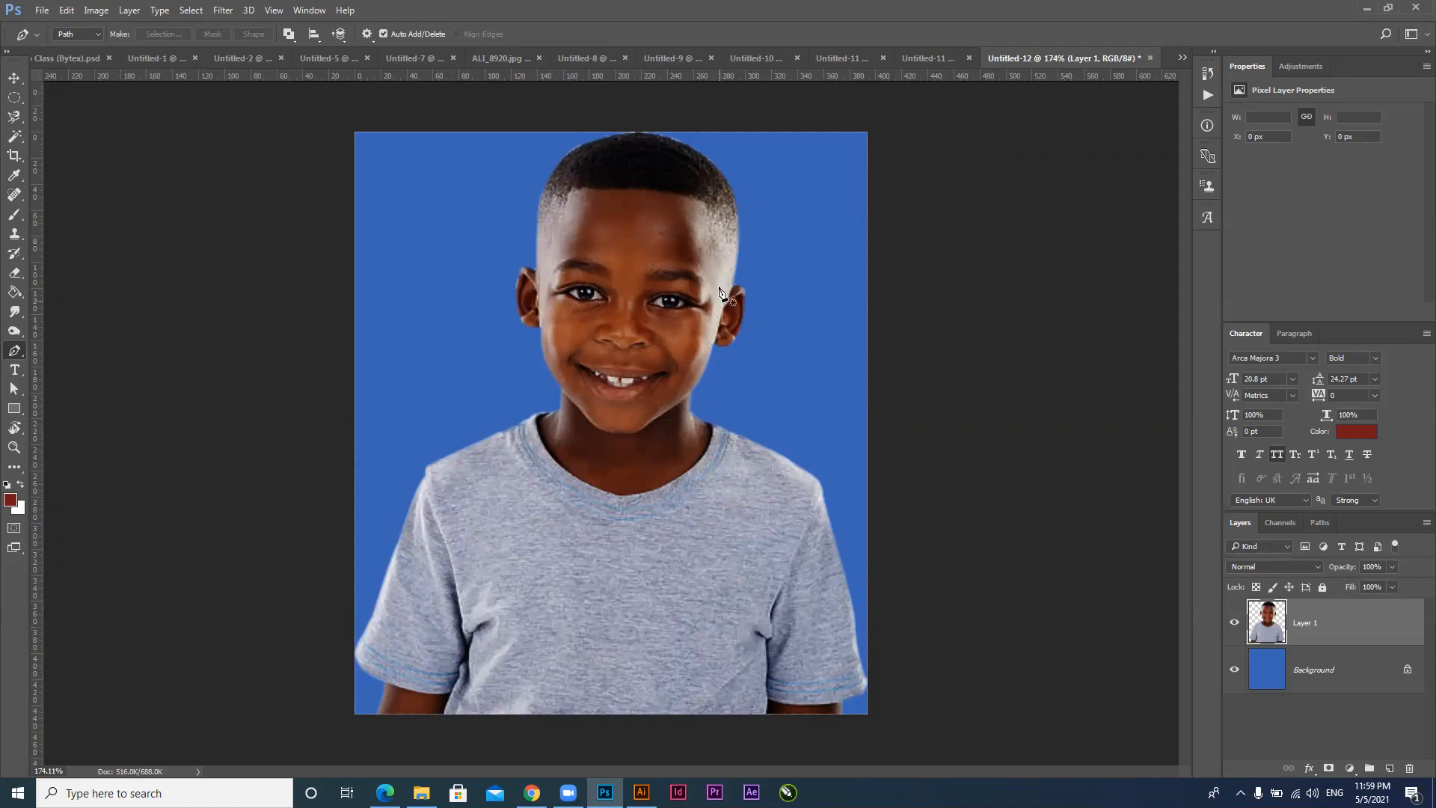
Return to the Untitled-11 document and restore the traced path by undoing its conversion to a selection
{"action": "left_click", "coordinate": [921, 60]}
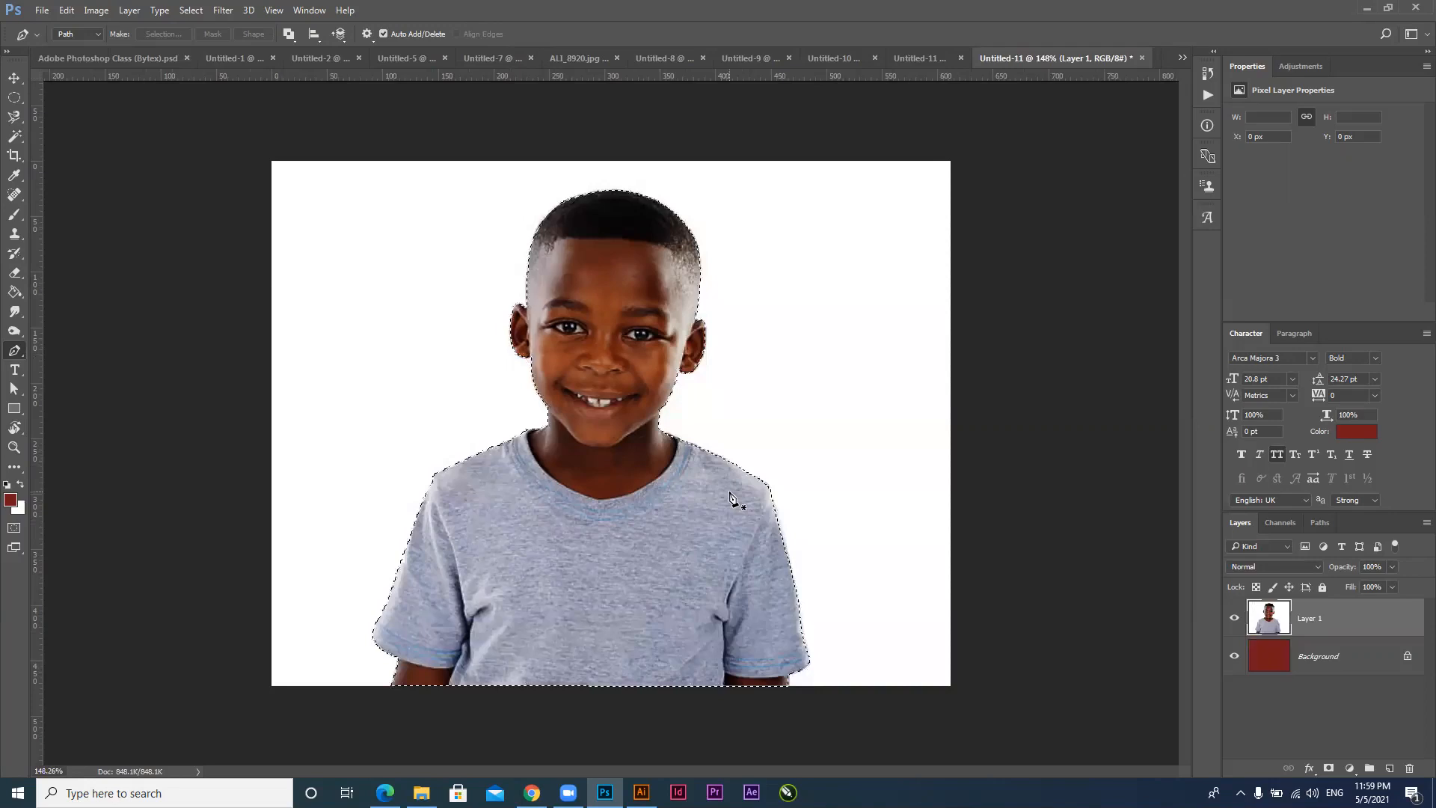
{"action": "key", "text": "ctrl+z"}
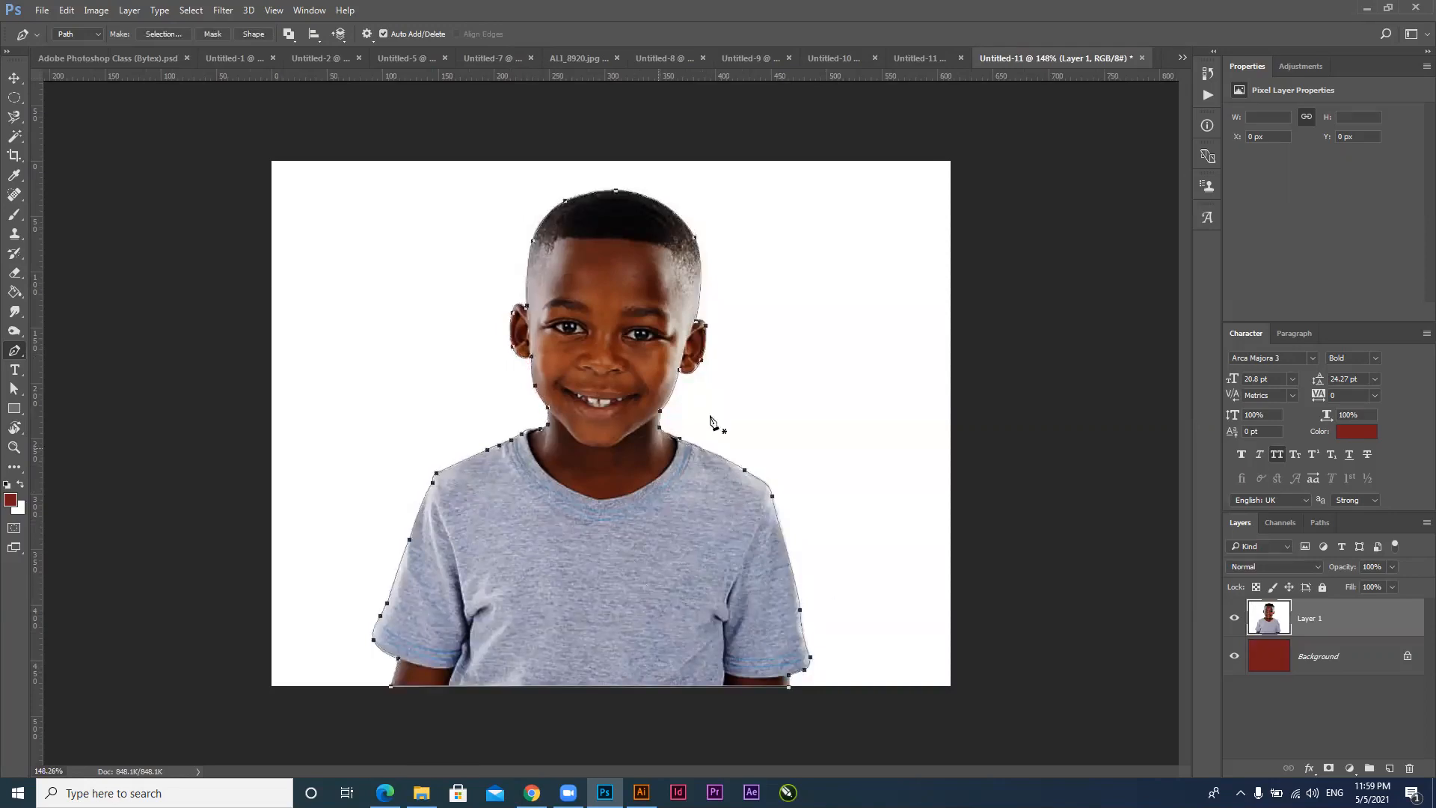
Reshape the path below the shoulder on the image's left side by pulling the anchor's lower direction handle further down the sleeve
{"action": "left_click_drag", "start_coordinate": [381, 528], "coordinate": [443, 568]}
{"action": "left_click_drag", "start_coordinate": [434, 512], "coordinate": [500, 473]}
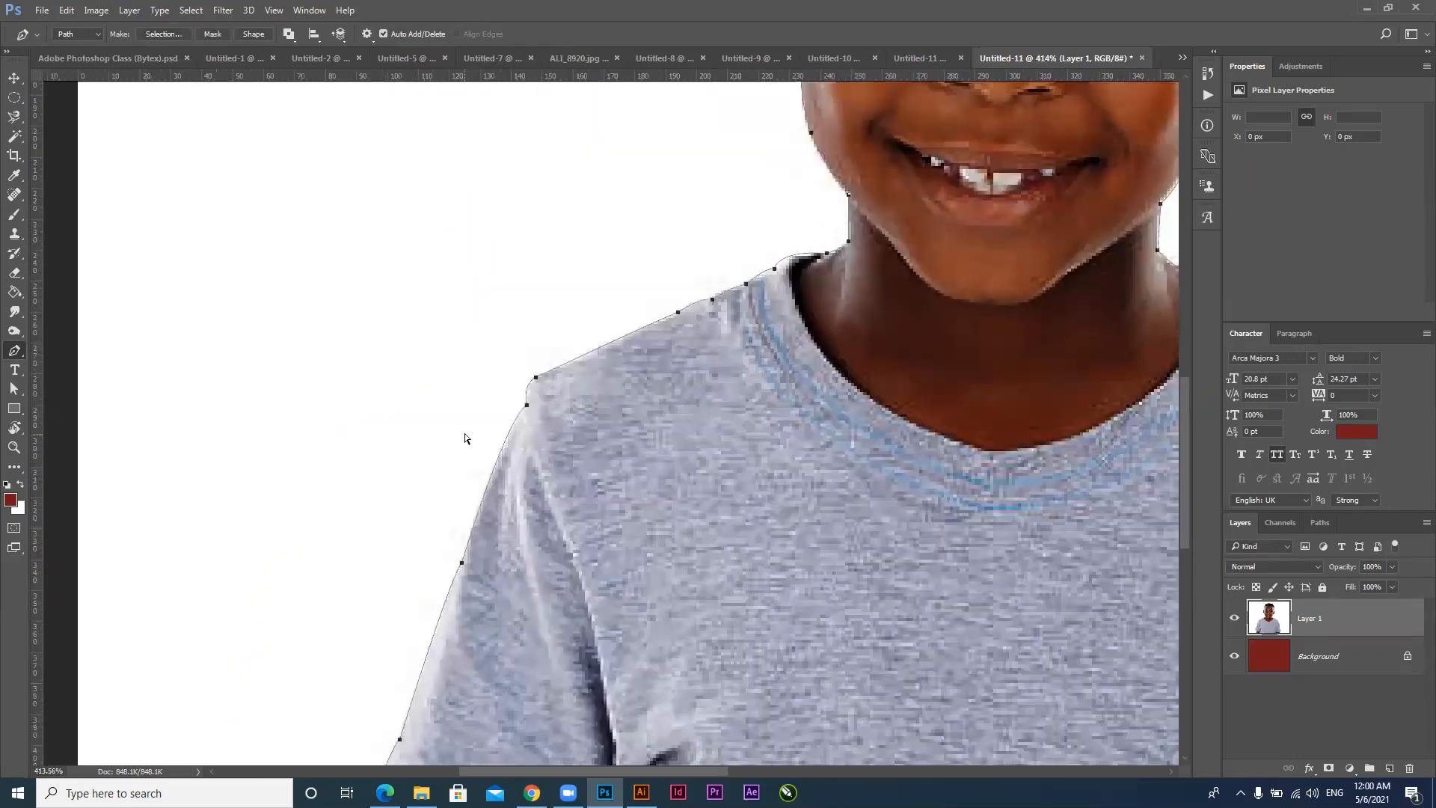
{"action": "left_click", "coordinate": [527, 403], "text": "ctrl"}
{"action": "left_click_drag", "start_coordinate": [526, 404], "coordinate": [412, 392]}
{"action": "key", "text": "ctrl+z"}
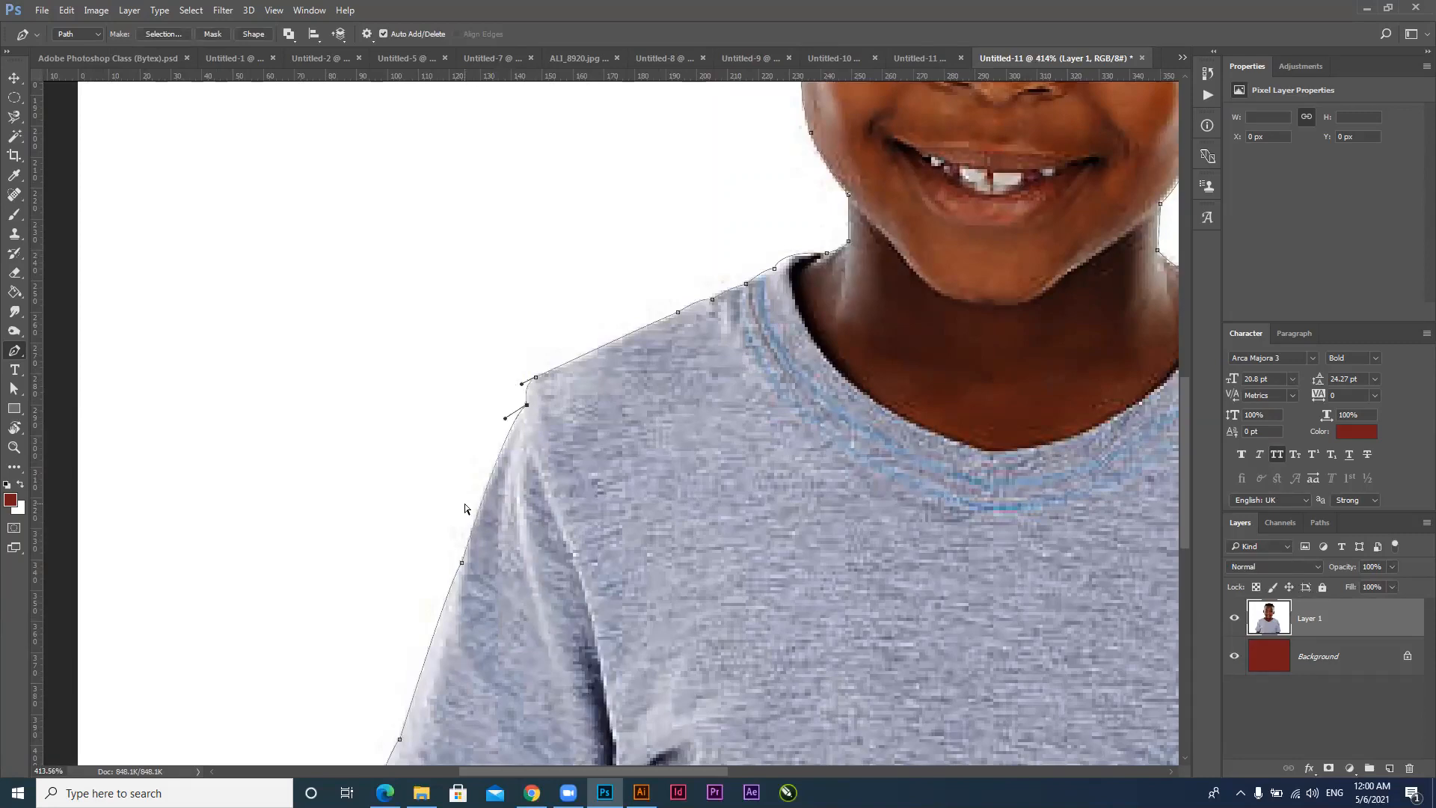
{"action": "mouse_move", "coordinate": [503, 421]}
{"action": "left_mouse_down"}
{"action": "mouse_move", "coordinate": [482, 418]}
{"action": "mouse_move", "coordinate": [499, 442]}
{"action": "mouse_move", "coordinate": [473, 452]}
{"action": "mouse_move", "coordinate": [499, 434]}
{"action": "left_mouse_up"}
{"action": "key", "text": "alt+shift"}
Use the Convert Point Tool to pull out and split the mid-sleeve anchor's handles and fine-tune the shoulder anchor's lower handle
{"action": "right_click", "coordinate": [14, 356]}
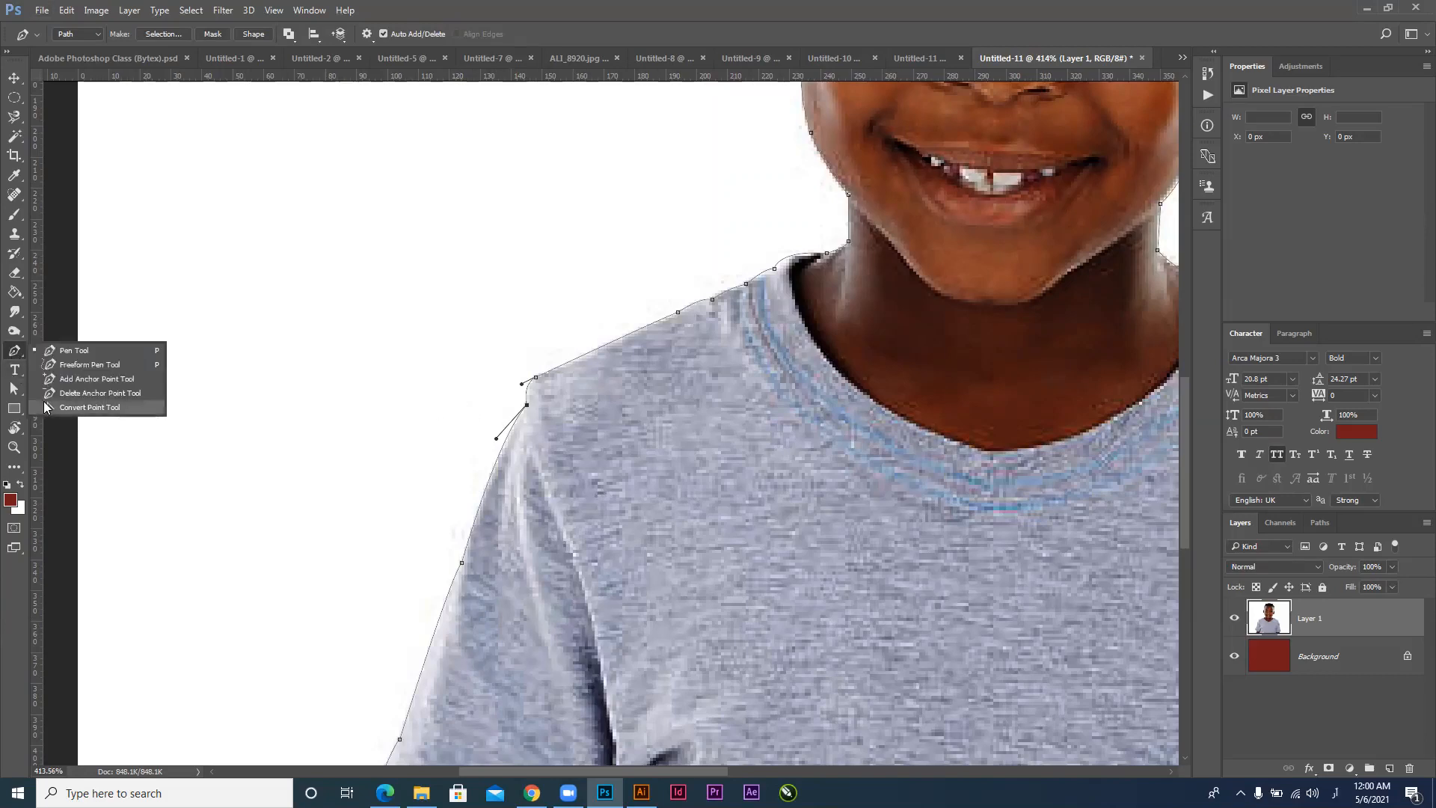
{"action": "left_click", "coordinate": [0, 368]}
{"action": "right_click", "coordinate": [14, 355]}
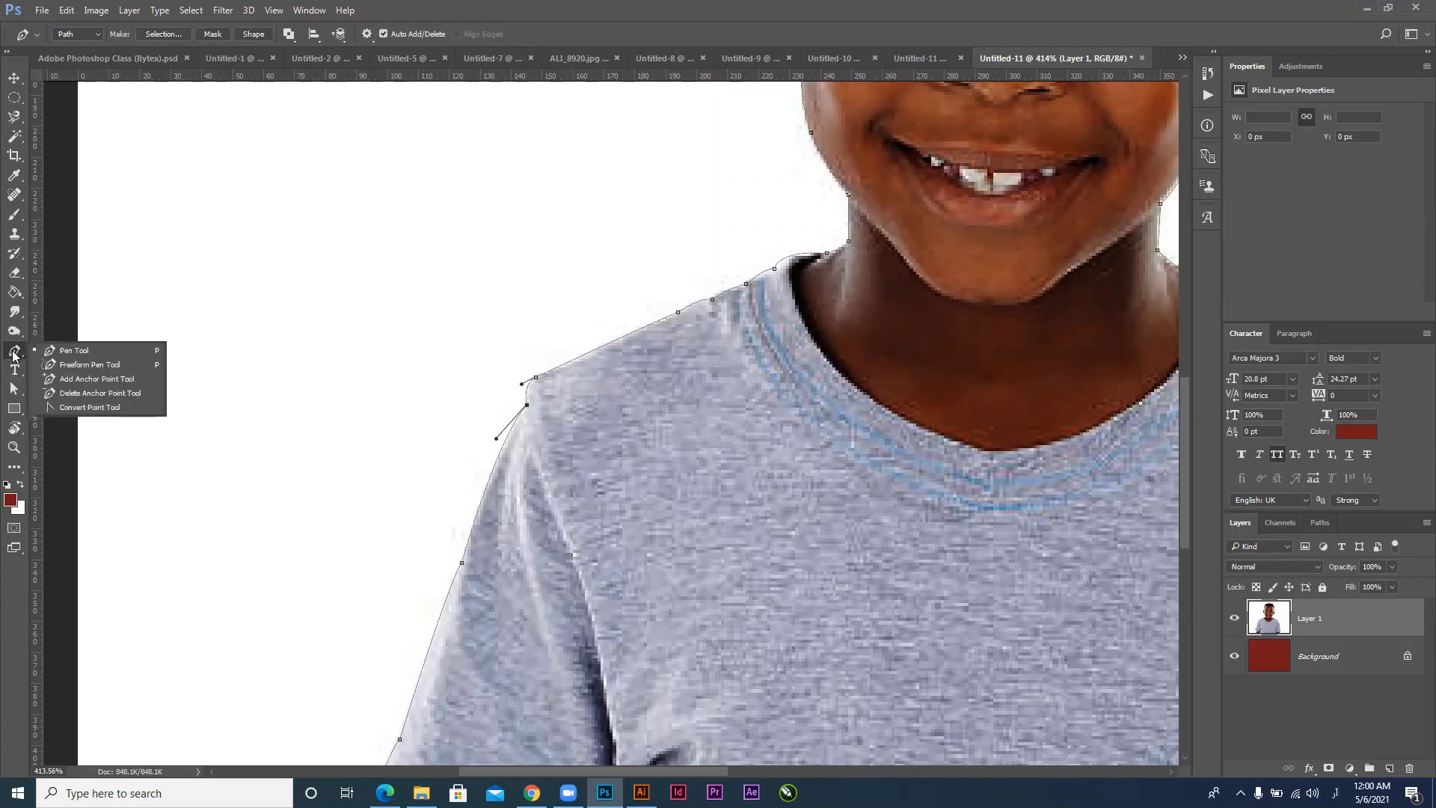
{"action": "left_click", "coordinate": [79, 407]}
{"action": "left_click_drag", "start_coordinate": [678, 312], "coordinate": [701, 296]}
{"action": "left_click_drag", "start_coordinate": [460, 560], "coordinate": [472, 515]}
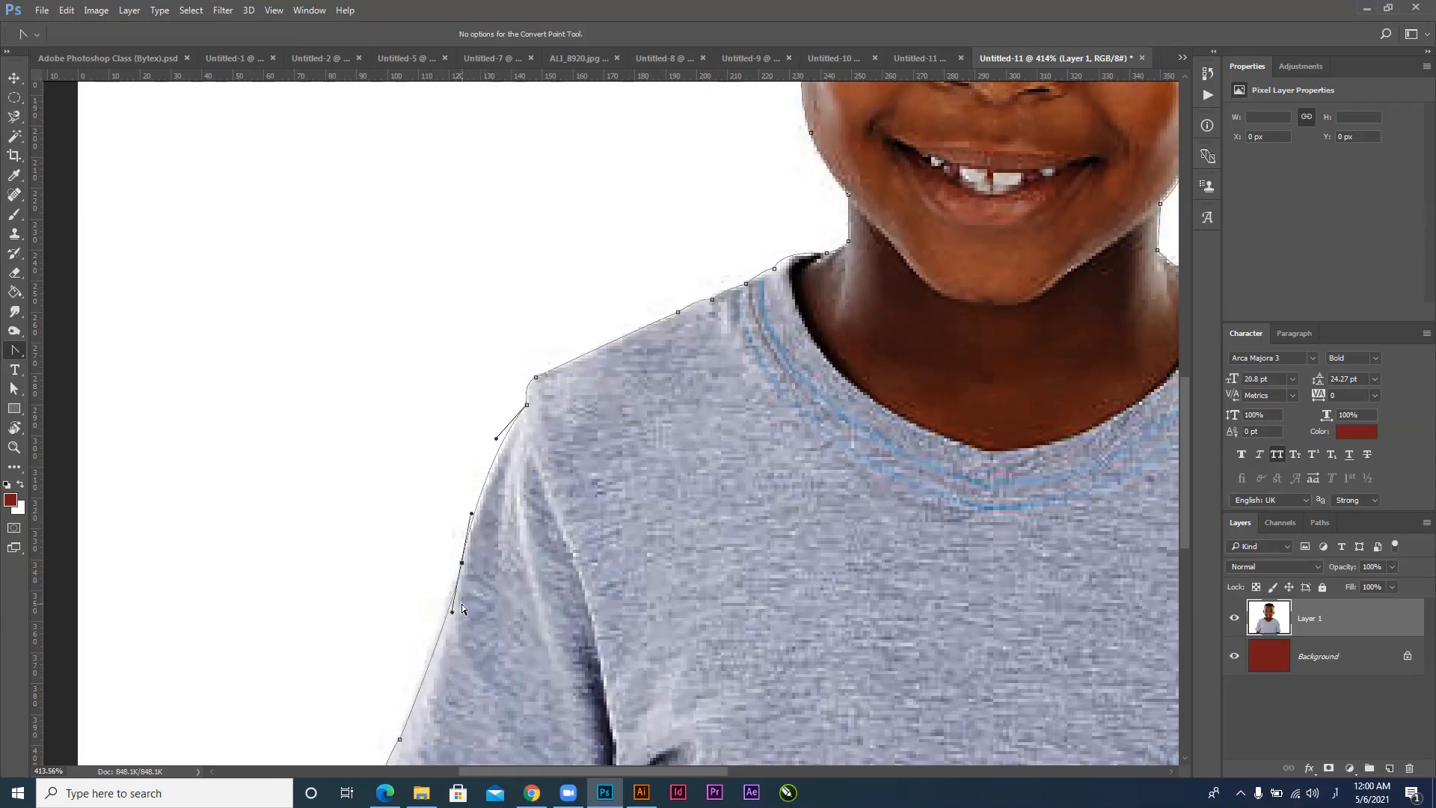
{"action": "left_click_drag", "start_coordinate": [452, 613], "coordinate": [430, 630]}
{"action": "left_click_drag", "start_coordinate": [496, 438], "coordinate": [501, 440]}
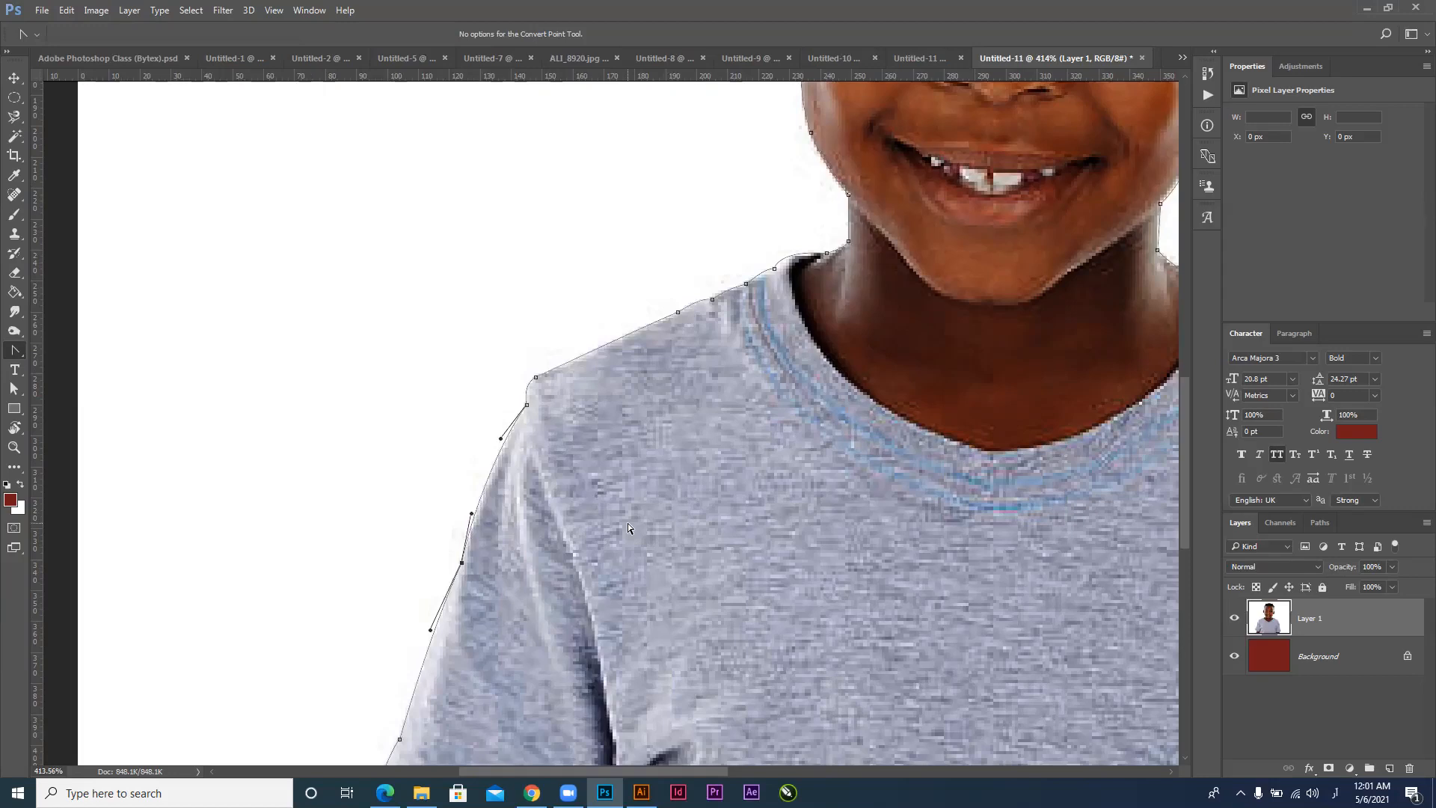
Lengthen the mid-sleeve anchor's upper handle with the Pen Tool, undo the extra shoulder anchor adjustment, and activate the Move Tool
{"action": "right_click", "coordinate": [17, 353]}
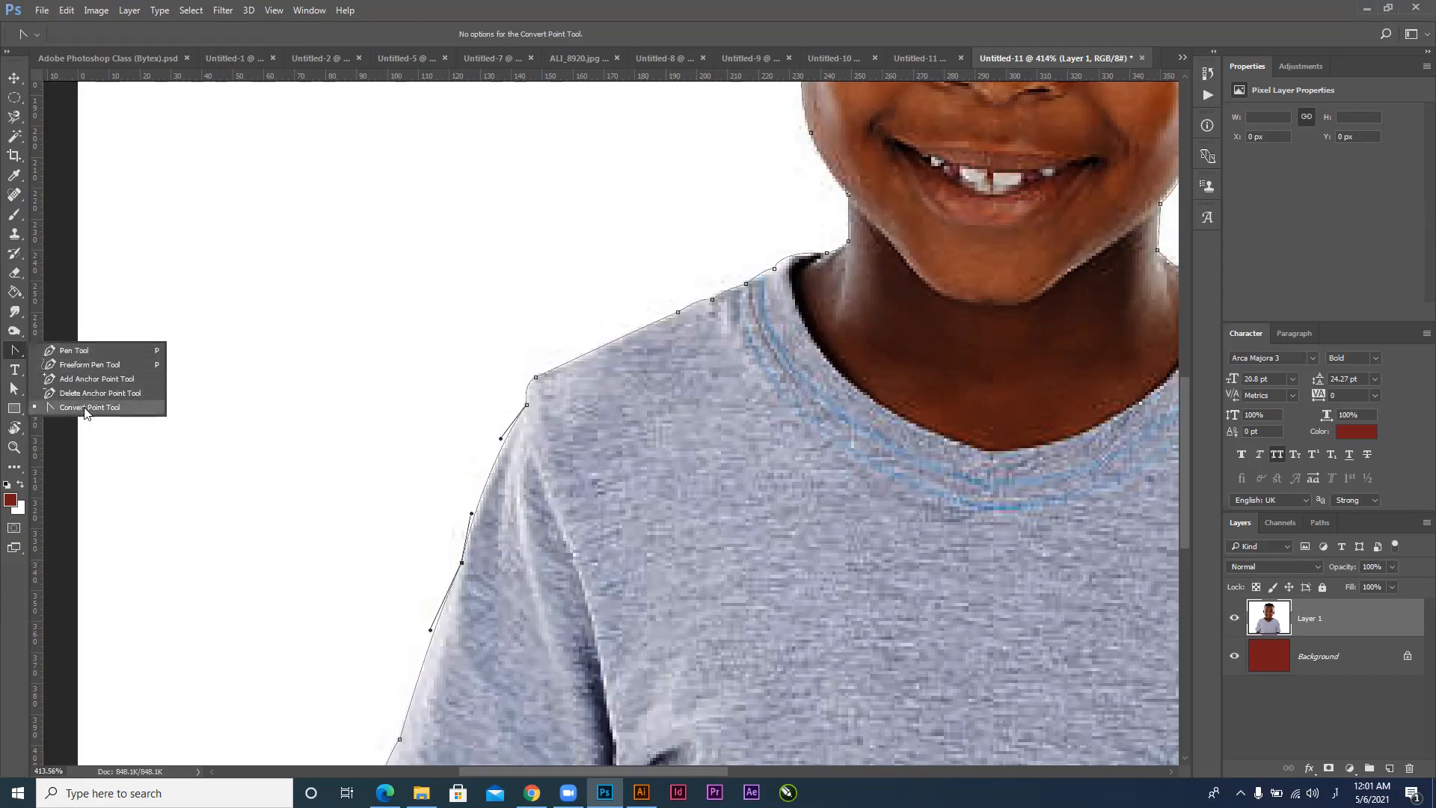
{"action": "left_click", "coordinate": [62, 351]}
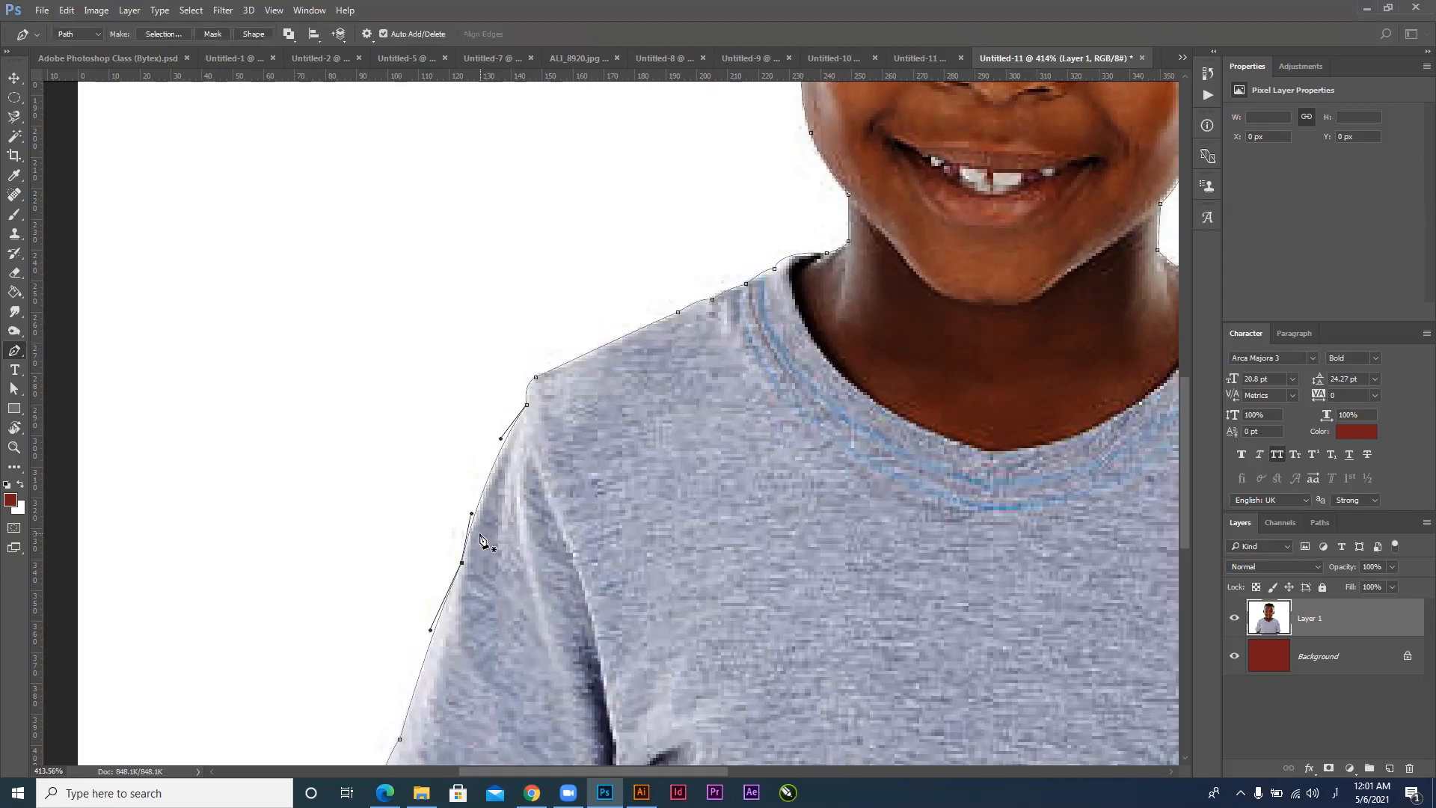
{"action": "mouse_move", "coordinate": [471, 515]}
{"action": "left_mouse_down"}
{"action": "mouse_move", "coordinate": [442, 507]}
{"action": "mouse_move", "coordinate": [471, 493]}
{"action": "left_mouse_up"}
{"action": "mouse_move", "coordinate": [527, 409]}
{"action": "left_mouse_down"}
{"action": "mouse_move", "coordinate": [487, 391]}
{"action": "mouse_move", "coordinate": [529, 417]}
{"action": "left_mouse_up"}
{"action": "key", "text": "ctrl+z"}
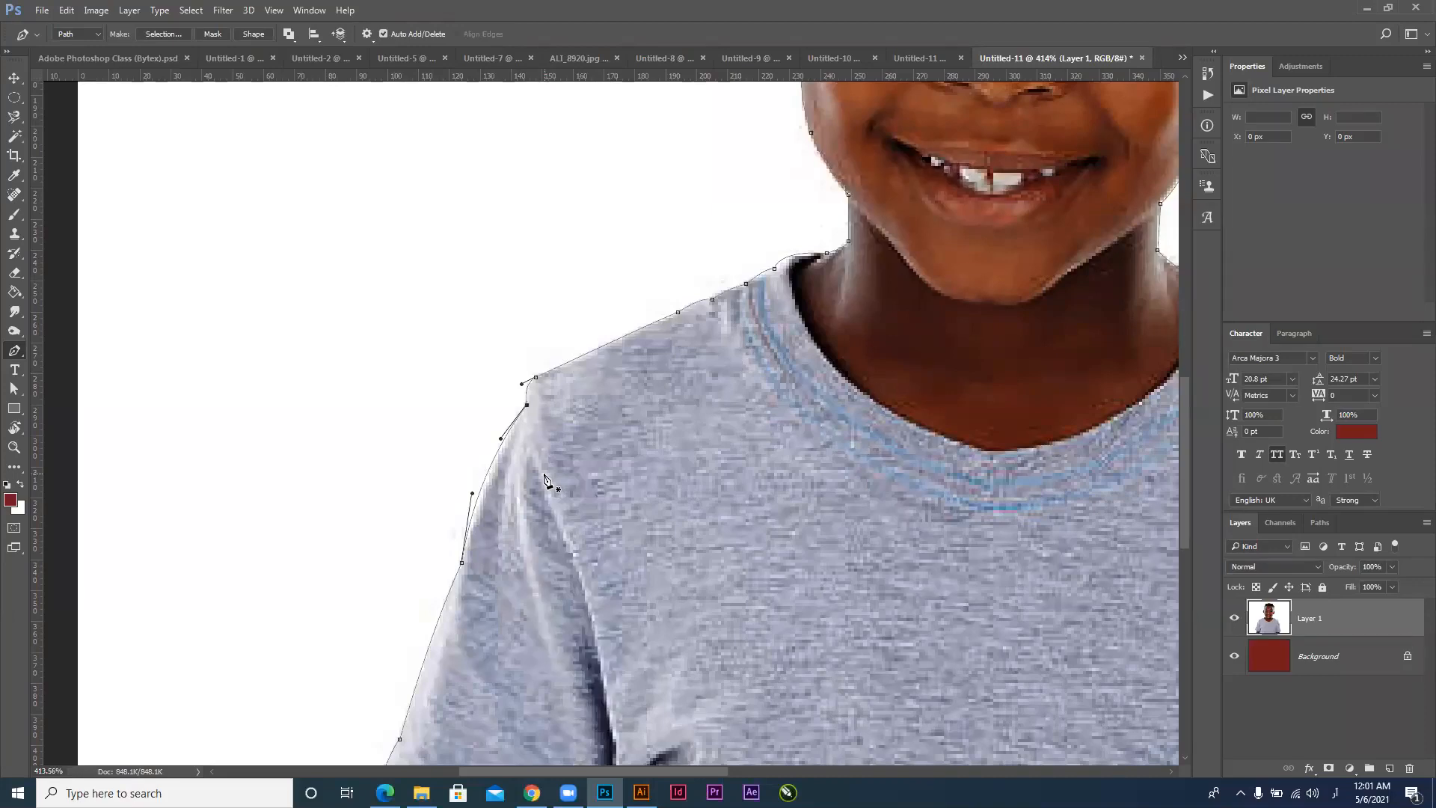
{"action": "key", "text": "ctrl+0"}
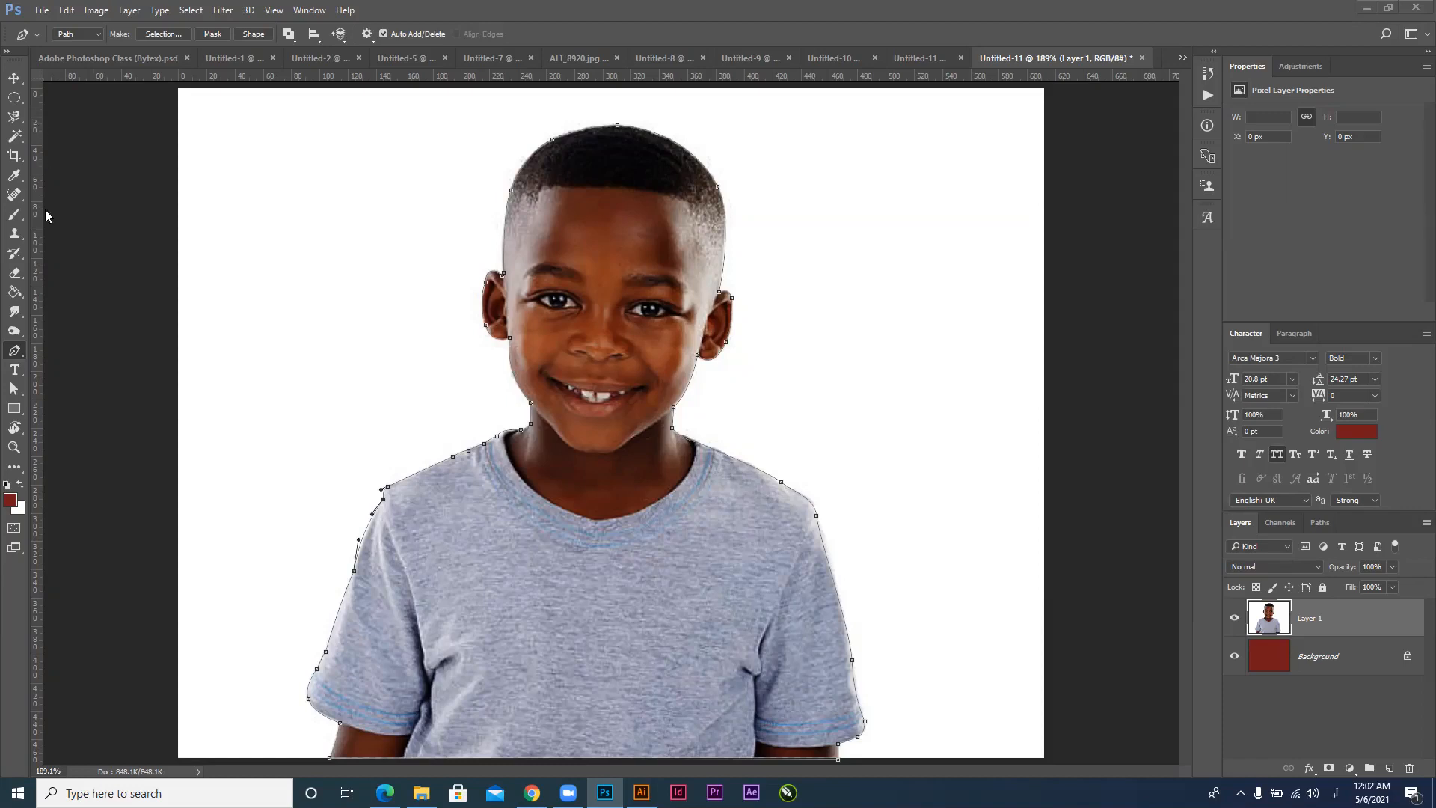
{"action": "left_click", "coordinate": [14, 79]}
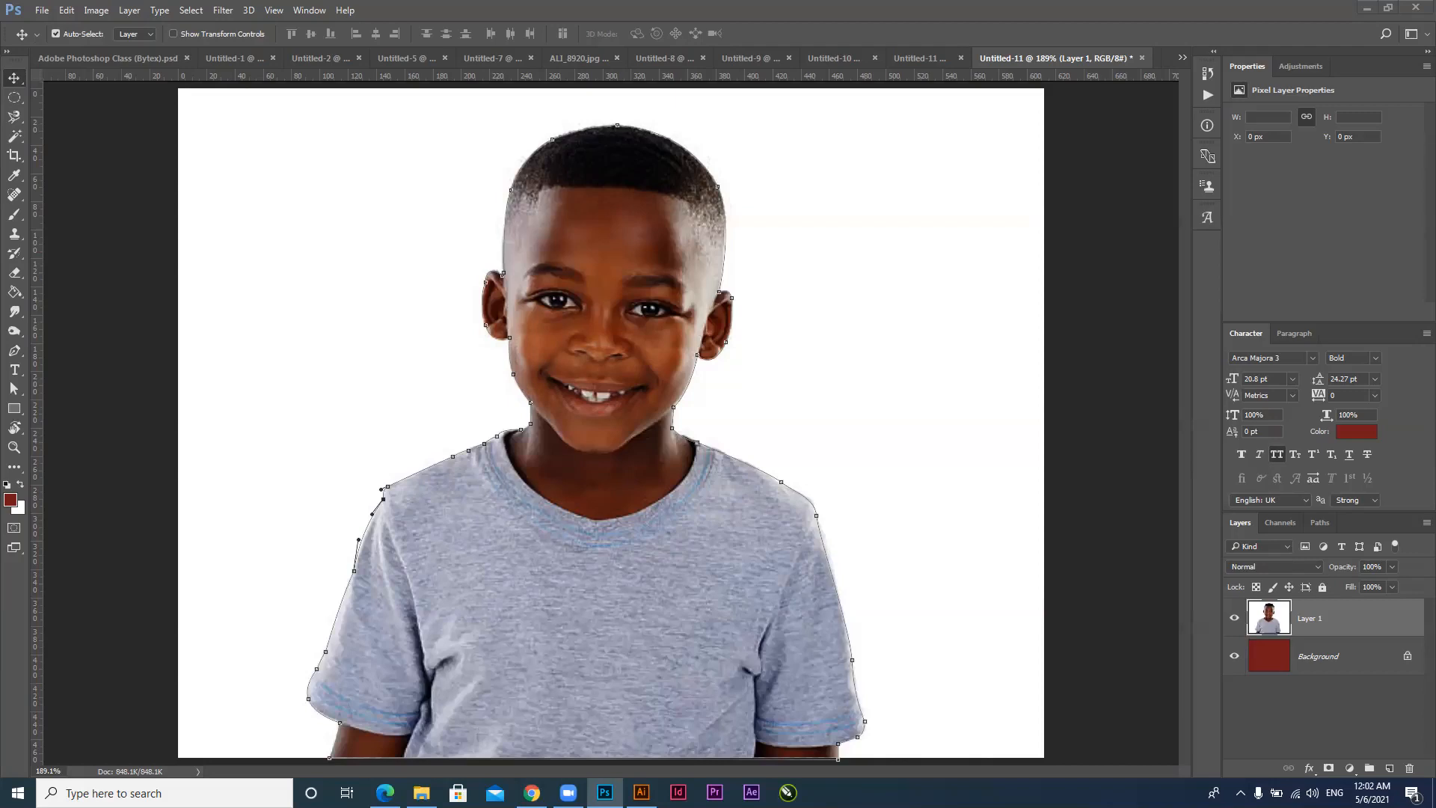
Switch to the browser and open the Software, Lecture Recordings and Resources material in the Graphic Design (Batch-2) class
{"action": "left_click", "coordinate": [385, 793]}
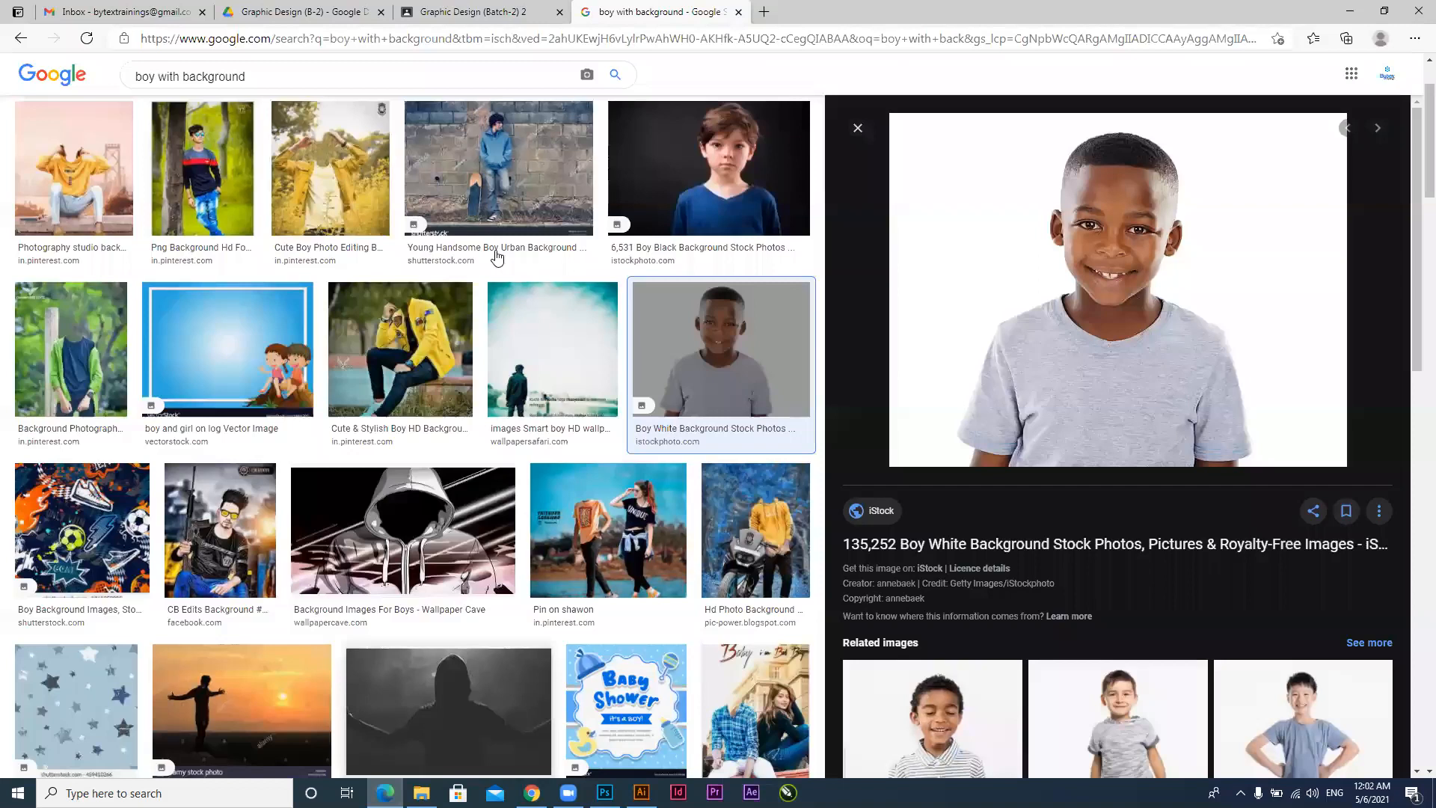
{"action": "left_click", "coordinate": [496, 11]}
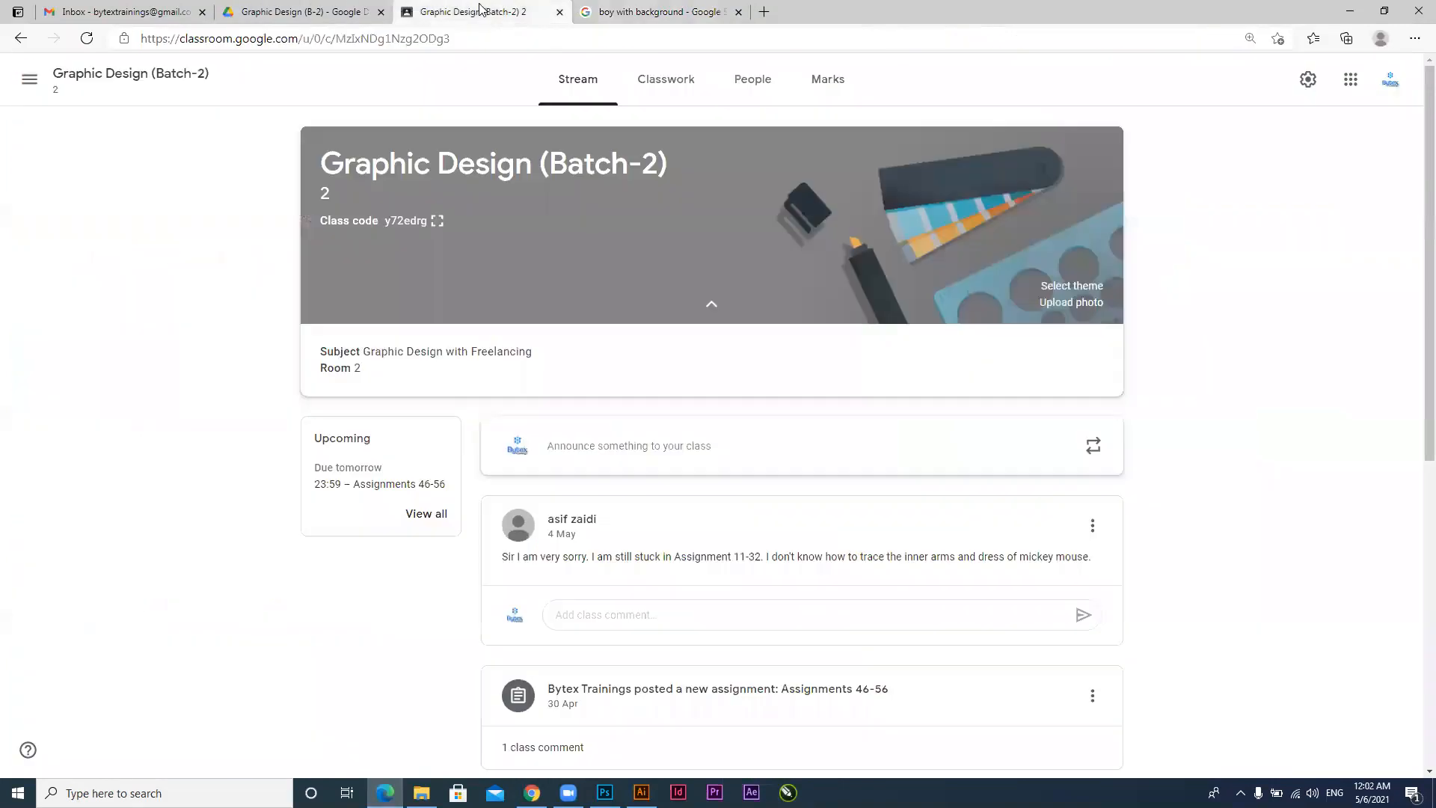
{"action": "scroll", "coordinate": [832, 419], "scroll_direction": "down", "scroll_amount": 7}
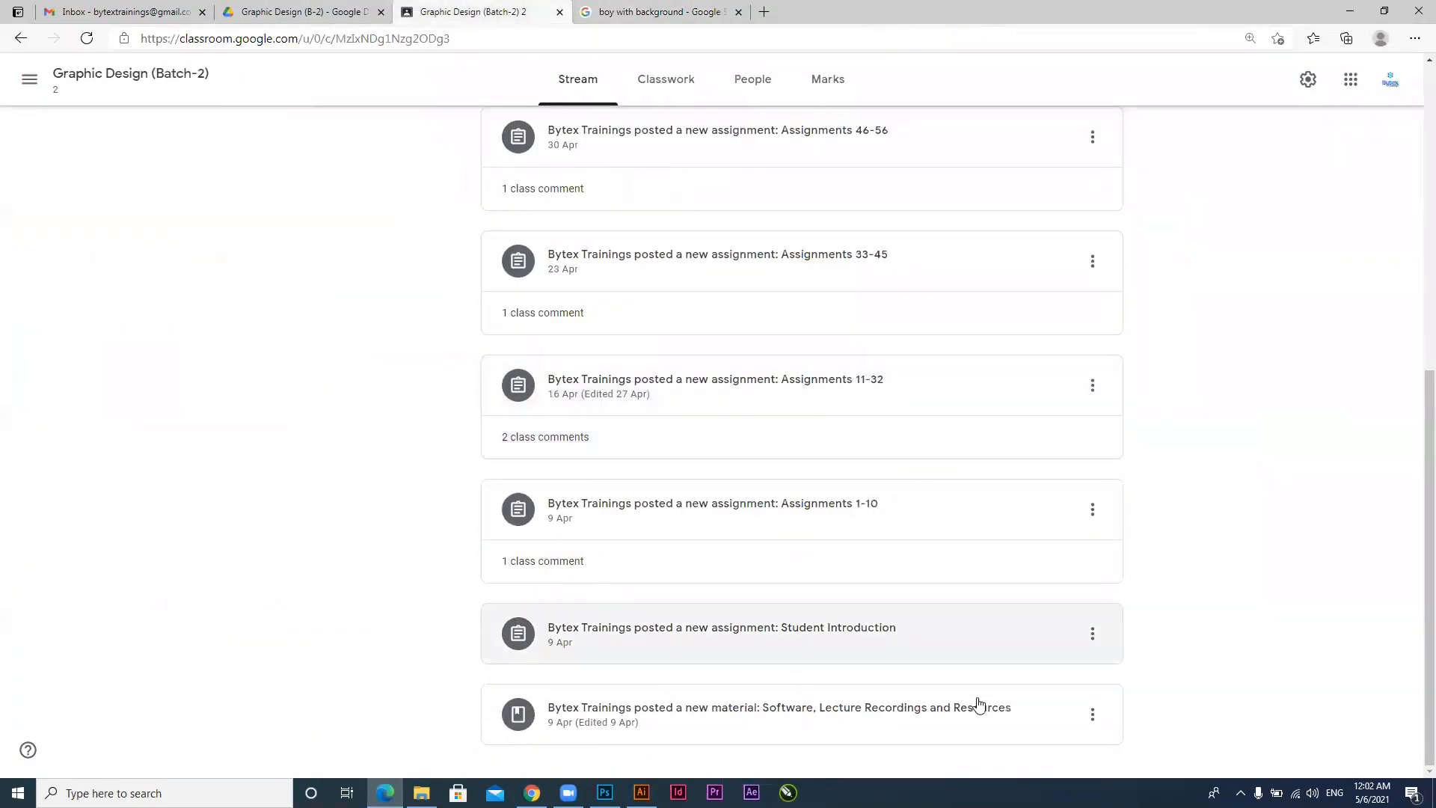
{"action": "left_click", "coordinate": [966, 720]}
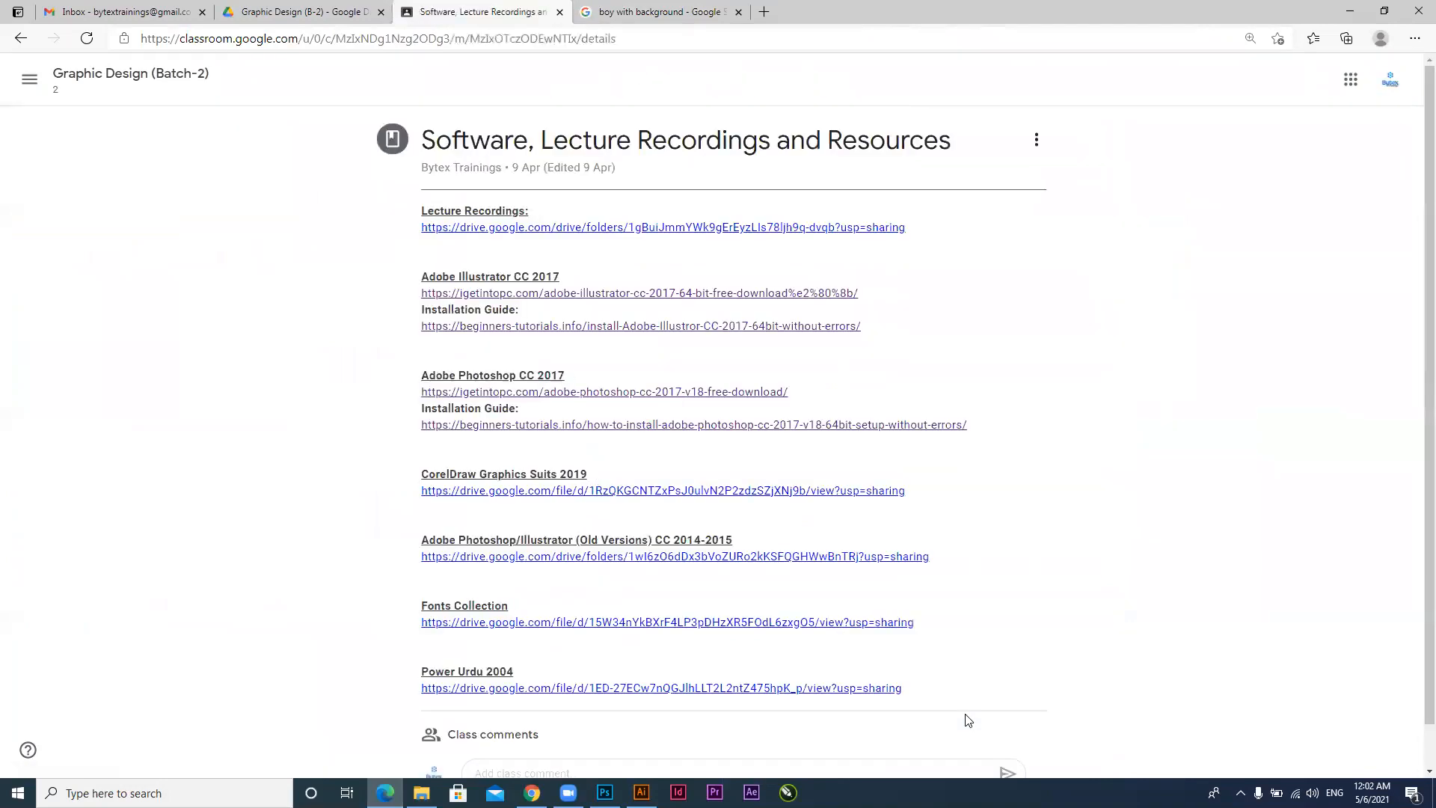
Highlight the Photoshop CC 2017 installation guide link and the old-versions CC 2014-2015 entry, and switch back to Photoshop
{"action": "scroll", "coordinate": [1092, 505], "scroll_direction": "down", "scroll_amount": 1}
{"action": "scroll", "coordinate": [1092, 505], "scroll_direction": "down", "scroll_amount": 2}
{"action": "scroll", "coordinate": [1091, 505], "scroll_direction": "up", "scroll_amount": 2}
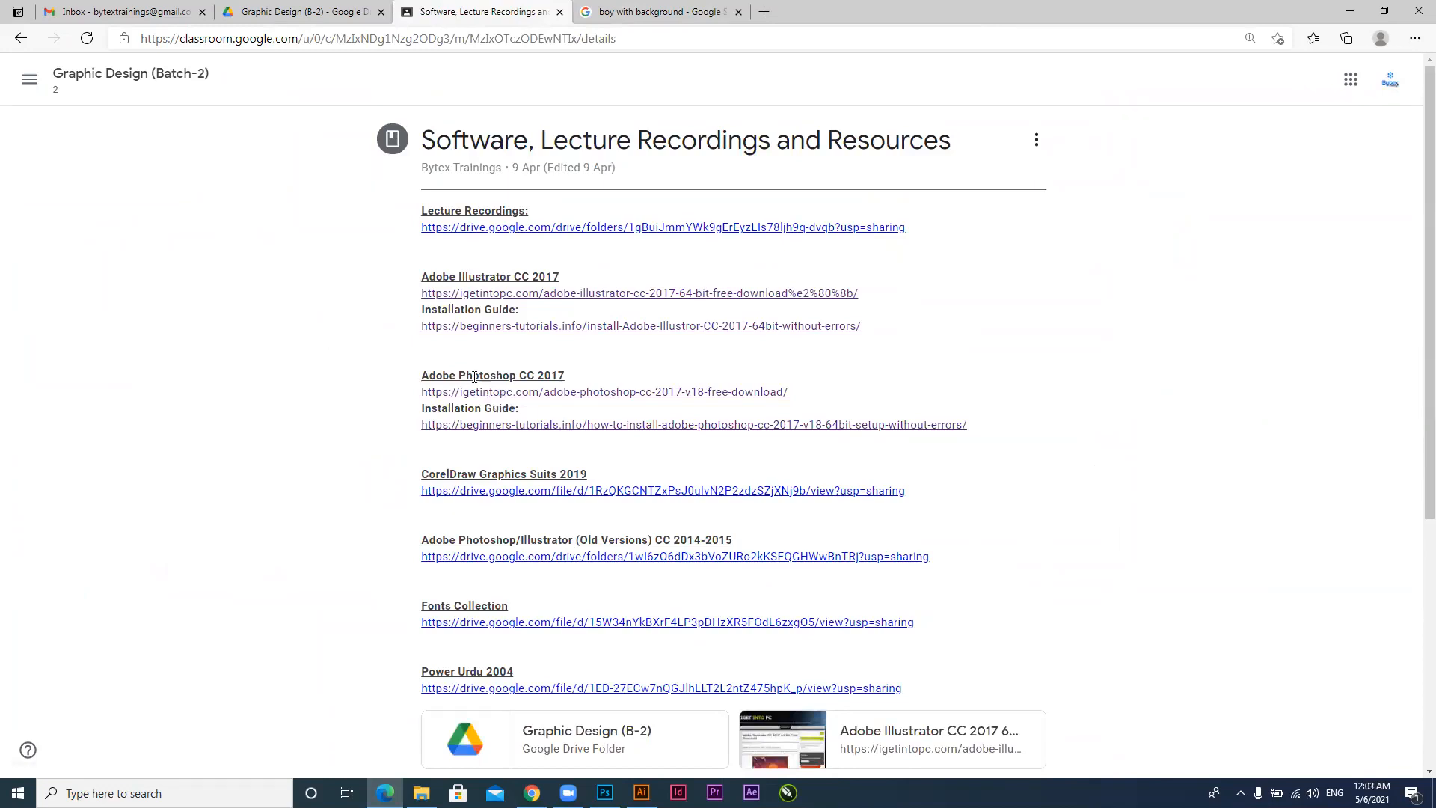
{"action": "left_click_drag", "start_coordinate": [517, 375], "coordinate": [582, 375]}
{"action": "left_click_drag", "start_coordinate": [966, 425], "coordinate": [423, 430]}
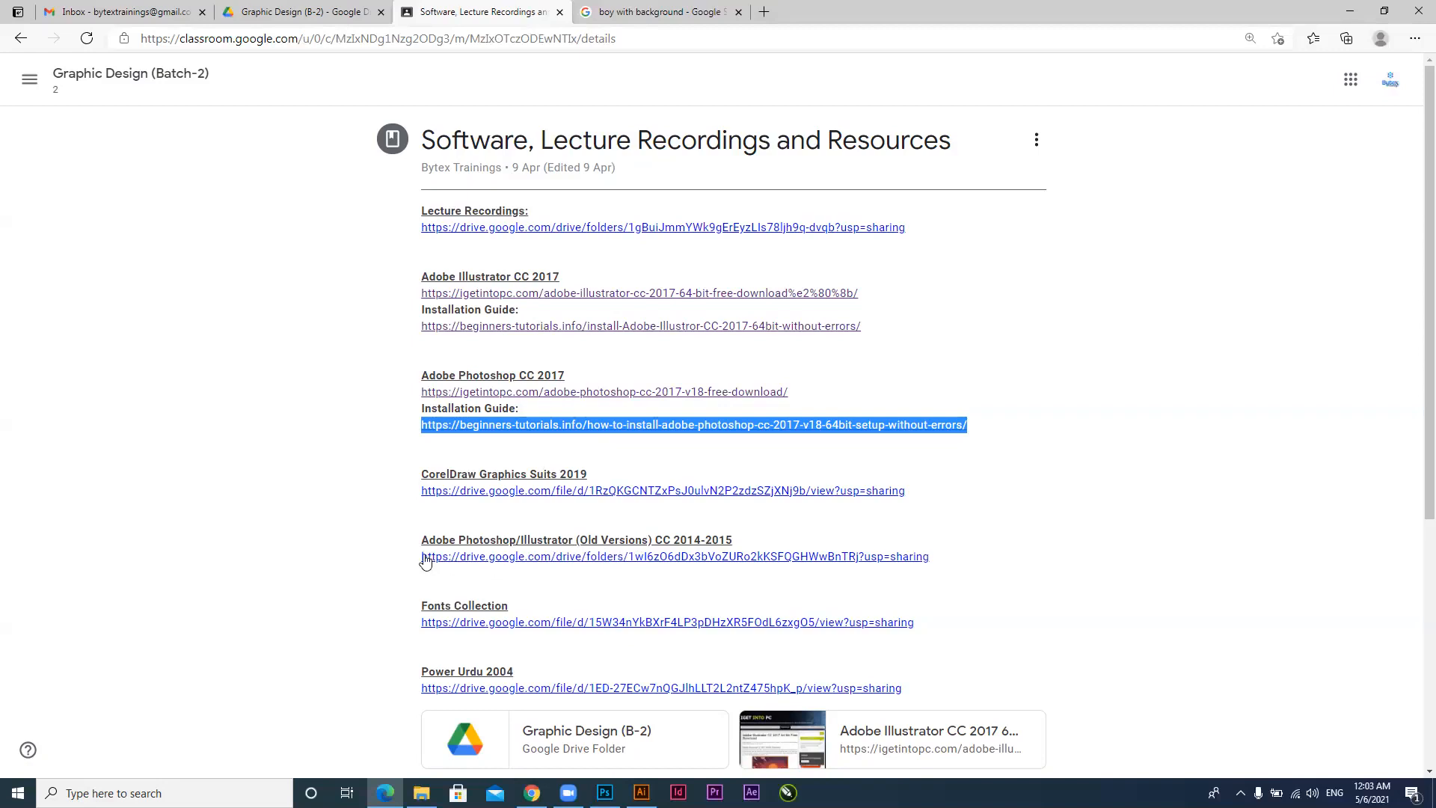
{"action": "left_click_drag", "start_coordinate": [419, 567], "coordinate": [635, 563]}
{"action": "left_click", "coordinate": [1015, 571]}
{"action": "left_click_drag", "start_coordinate": [941, 563], "coordinate": [425, 544]}
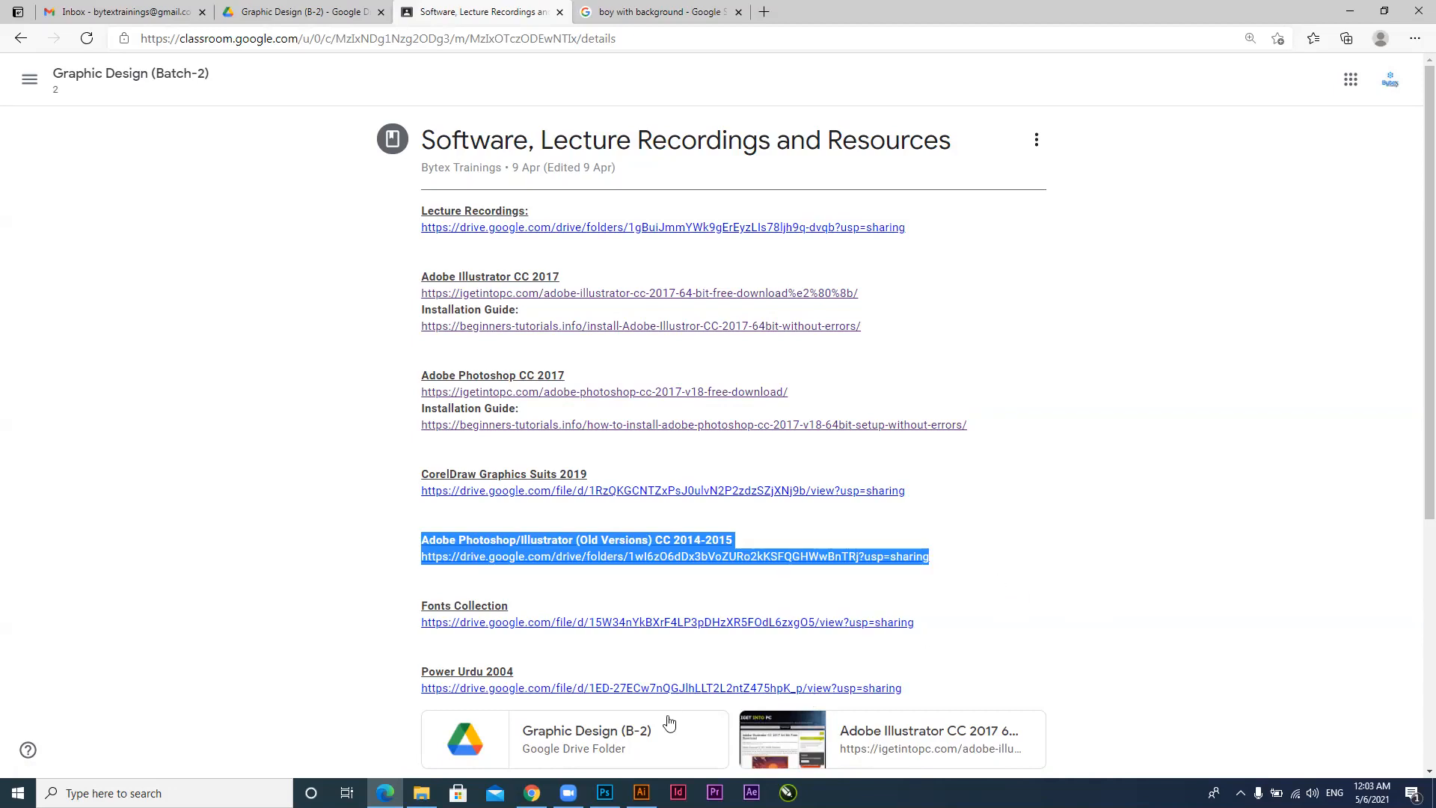
{"action": "mouse_move", "coordinate": [604, 793]}
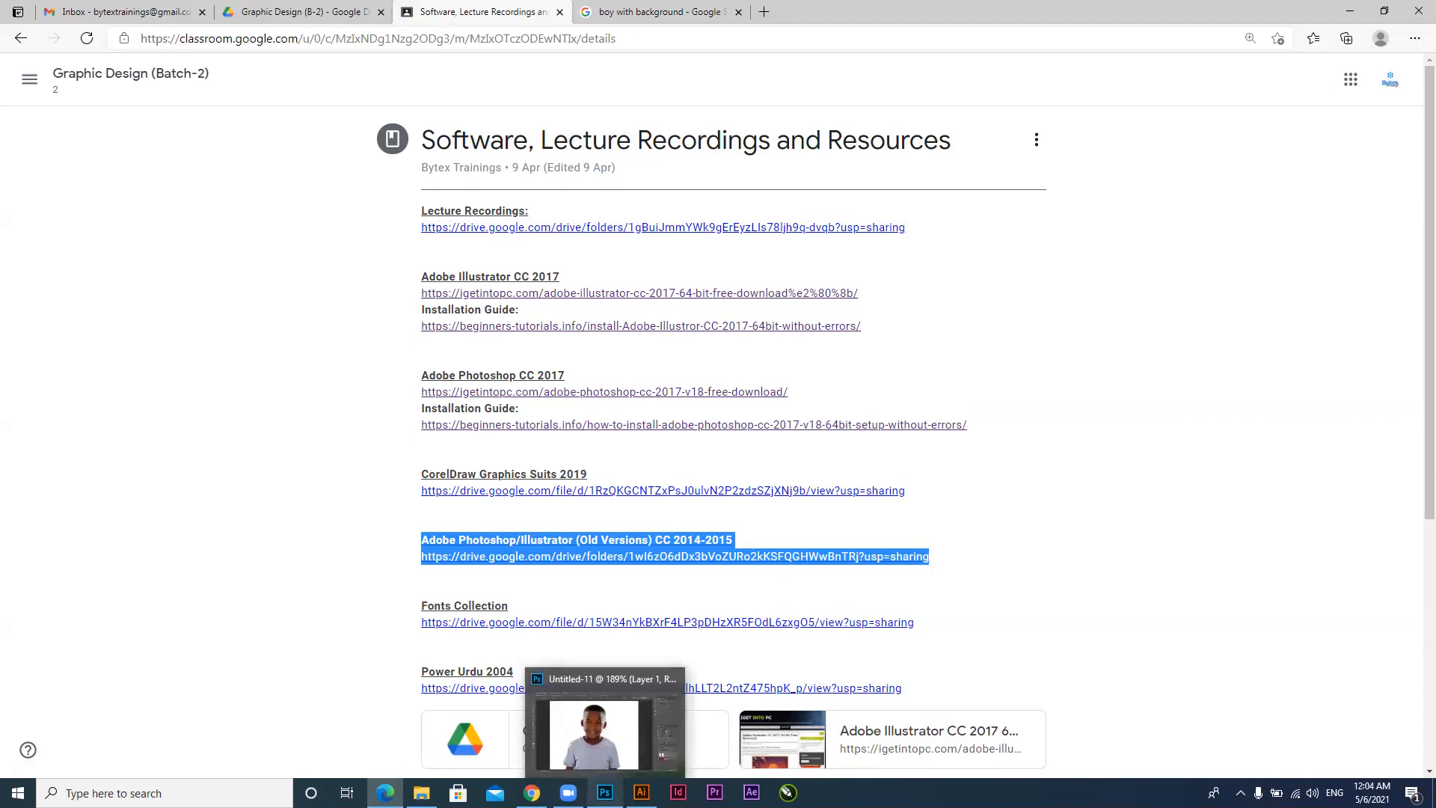
{"action": "left_click", "coordinate": [604, 729]}
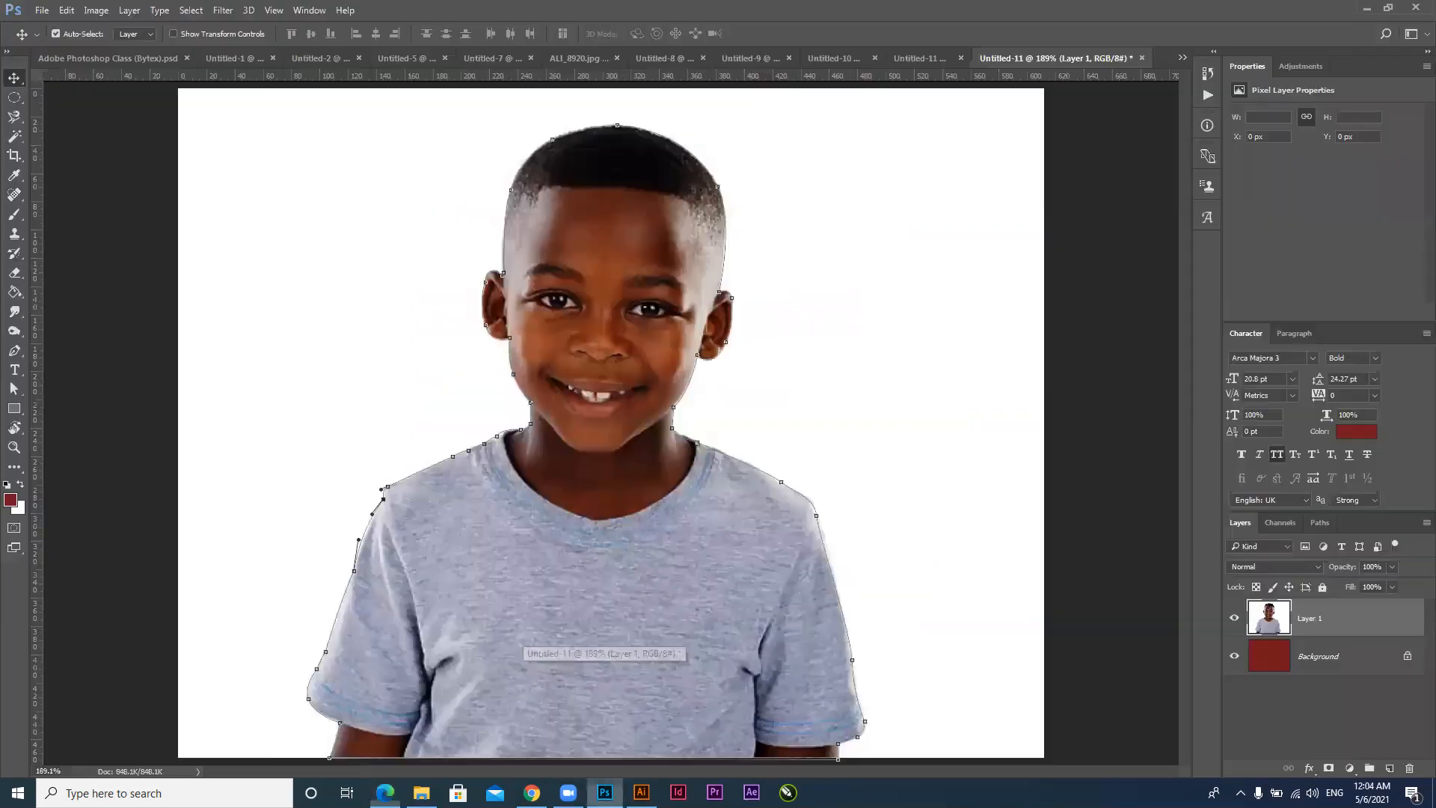